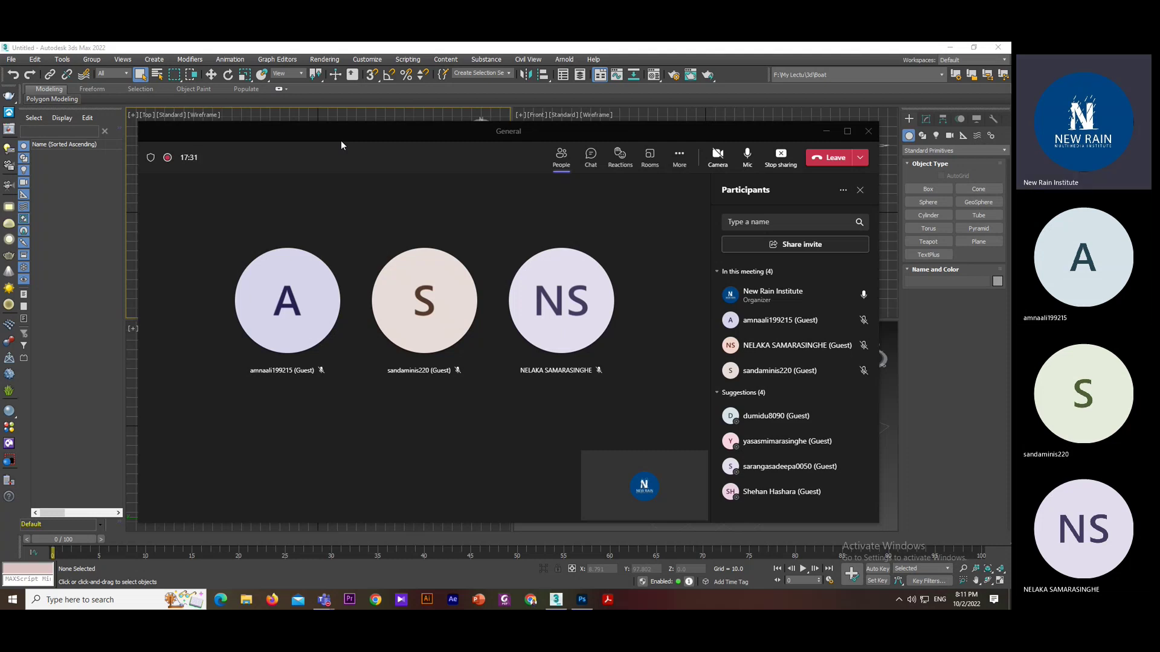
- Switch to Photoshop and sketch a tabletop slab in perspective, with an arrow to the handwritten label "Wooden Part of the table"
left_click(827, 133)
left_click(582, 599)
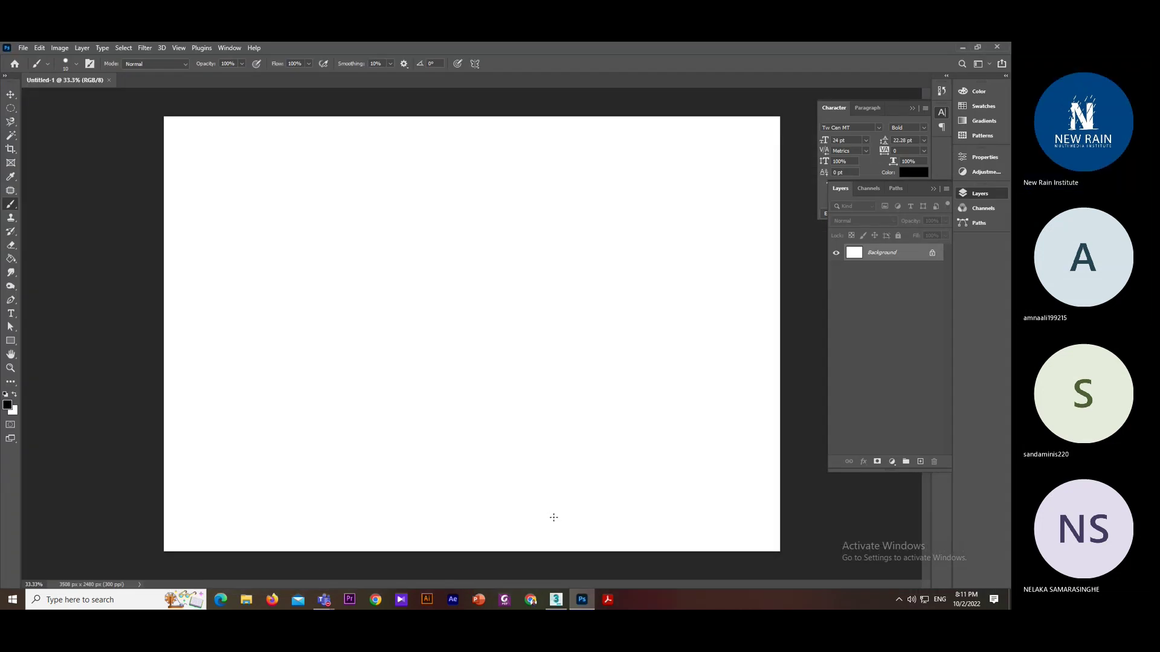
mouse_move(274, 328)
left_mouse_down()
mouse_move(326, 295)
mouse_move(444, 292)
left_mouse_up()
left_click_drag(271, 331, 394, 328)
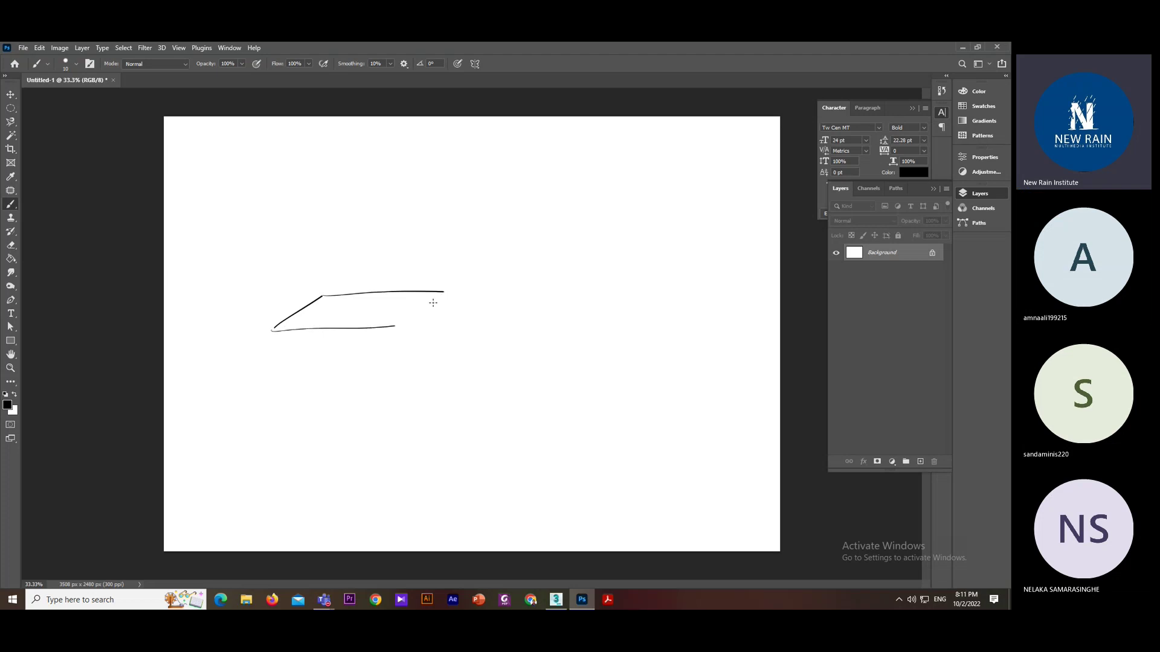
left_click_drag(444, 292, 390, 327)
mouse_move(271, 330)
left_mouse_down()
mouse_move(371, 340)
mouse_move(397, 339)
mouse_move(400, 326)
left_mouse_up()
mouse_move(441, 293)
left_mouse_down()
mouse_move(403, 338)
mouse_move(473, 298)
mouse_move(521, 298)
mouse_move(521, 284)
mouse_move(534, 302)
mouse_move(588, 290)
left_mouse_up()
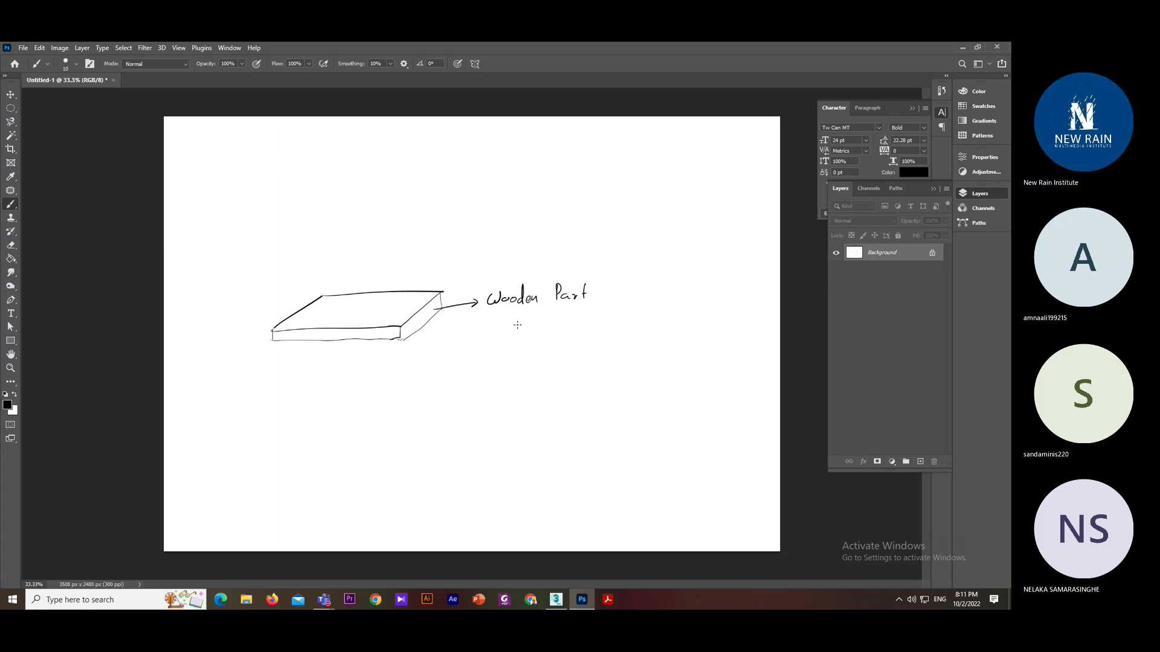
mouse_move(505, 322)
left_mouse_down()
mouse_move(521, 312)
mouse_move(550, 332)
mouse_move(597, 316)
mouse_move(602, 329)
left_mouse_up()
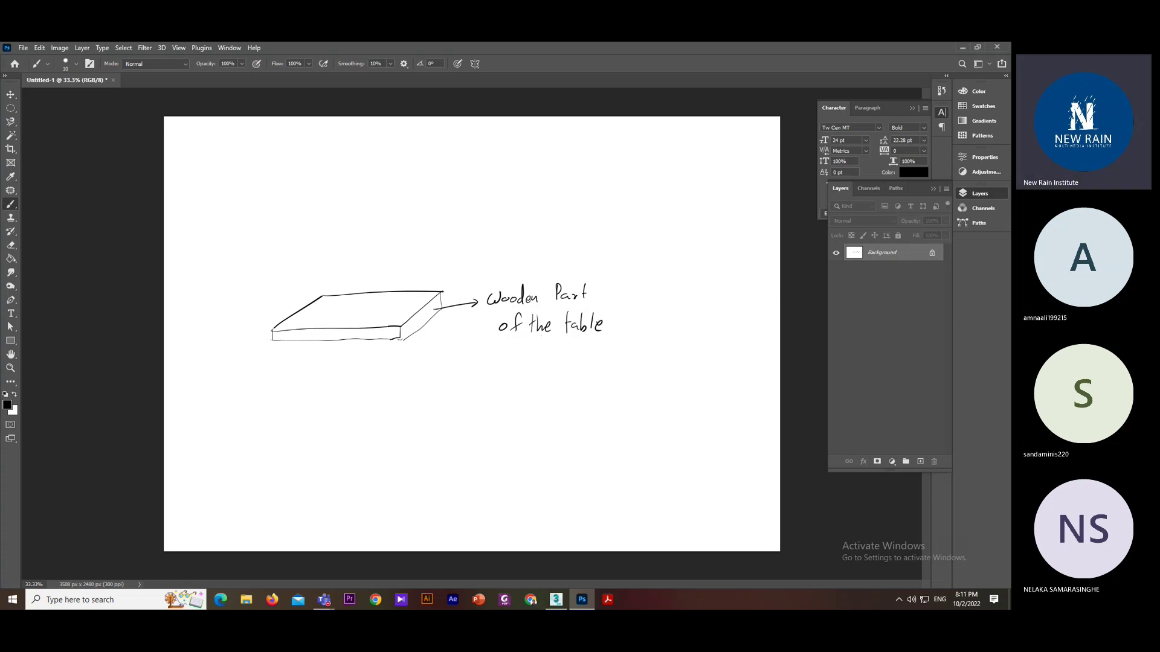
- Draw four legs beneath the sketched tabletop, two long front ones and two shorter back ones
key("ctrl+equal")
scroll(316, 381, "up", 1)
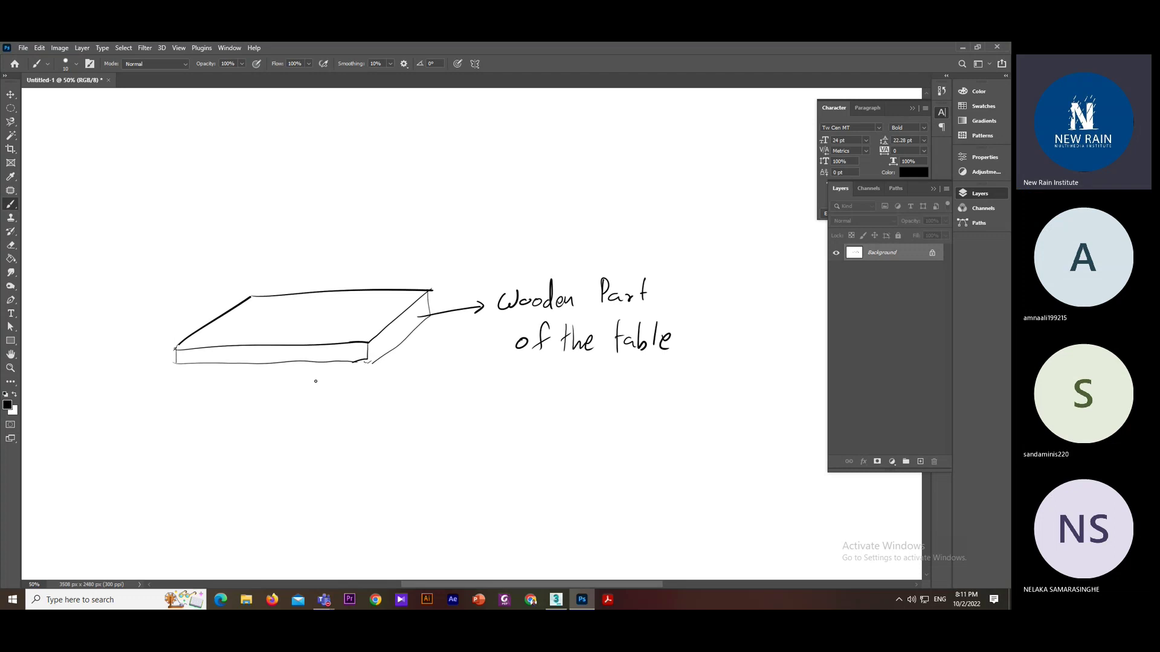
left_click_drag(202, 365, 200, 427)
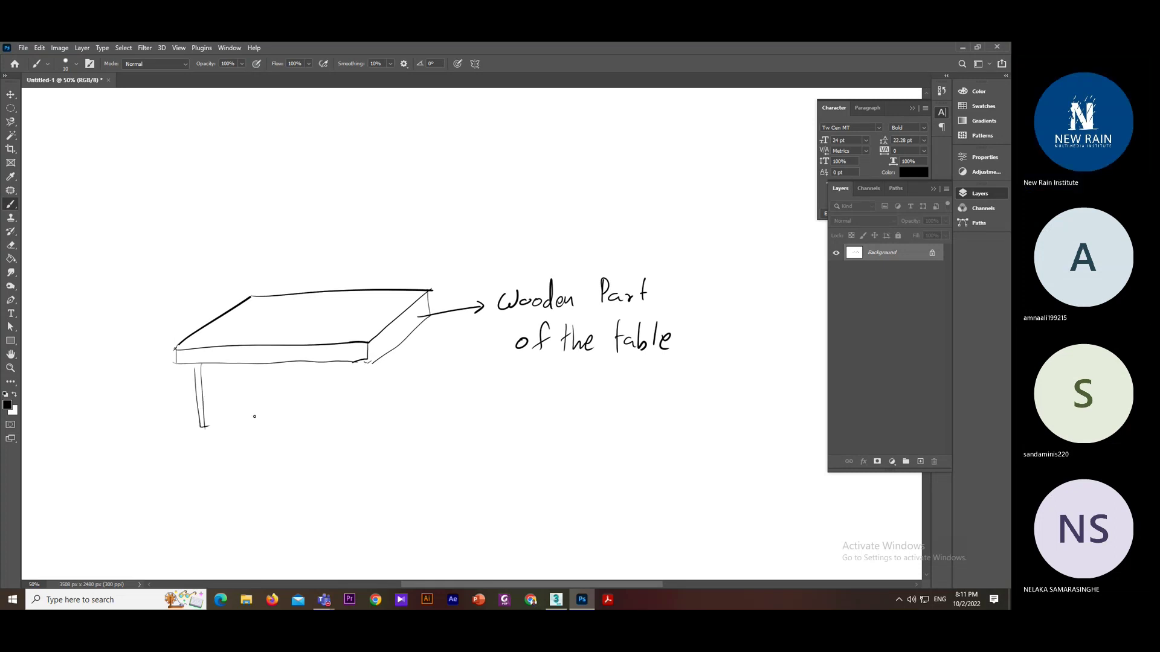
mouse_move(350, 357)
left_mouse_down()
mouse_move(348, 421)
mouse_move(357, 416)
left_mouse_up()
left_click_drag(414, 330, 420, 370)
left_click_drag(420, 371, 406, 371)
left_click_drag(266, 362, 258, 391)
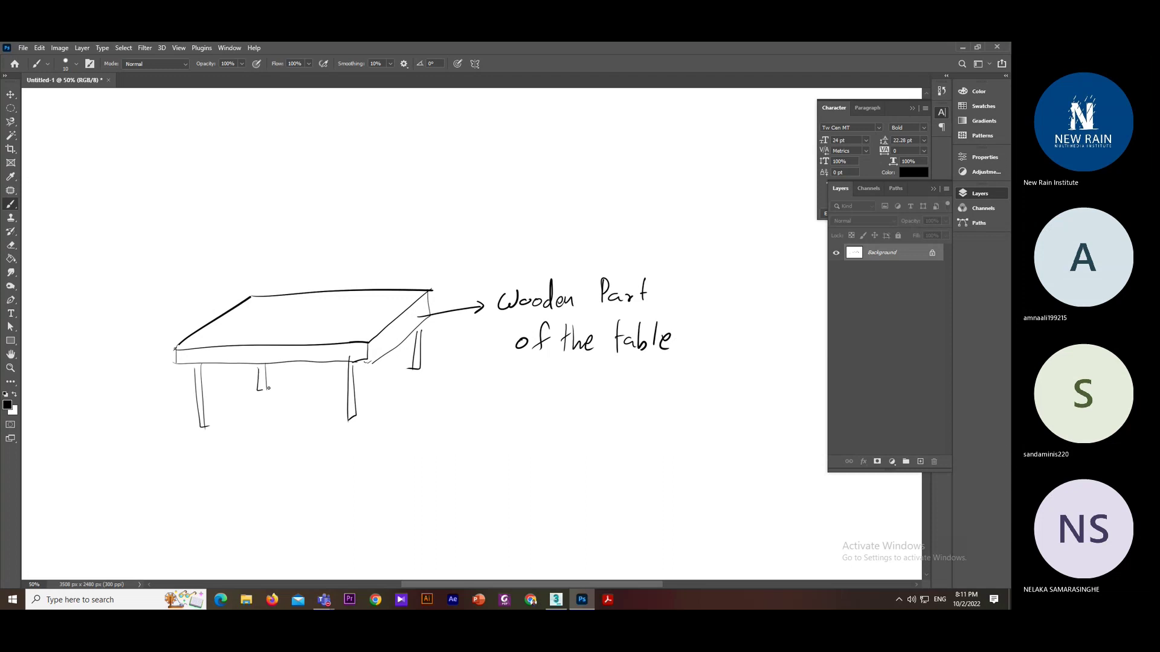
- Sketch a flat sheet above the tabletop with a downward arrow and label it "Image"
mouse_move(184, 267)
left_mouse_down()
mouse_move(230, 240)
mouse_move(388, 230)
left_mouse_up()
mouse_move(184, 268)
left_mouse_down()
mouse_move(221, 281)
mouse_move(432, 262)
left_mouse_up()
mouse_move(391, 229)
left_mouse_down()
mouse_move(455, 229)
mouse_move(427, 261)
left_mouse_up()
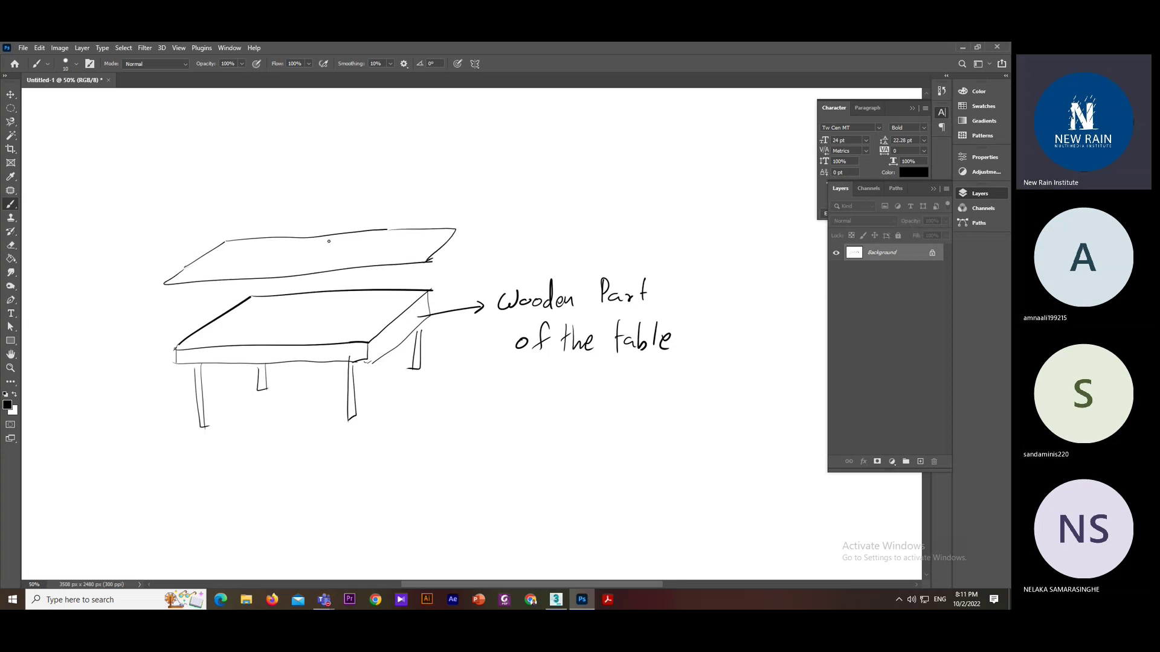
mouse_move(324, 219)
left_mouse_down()
mouse_move(325, 257)
mouse_move(330, 247)
left_mouse_up()
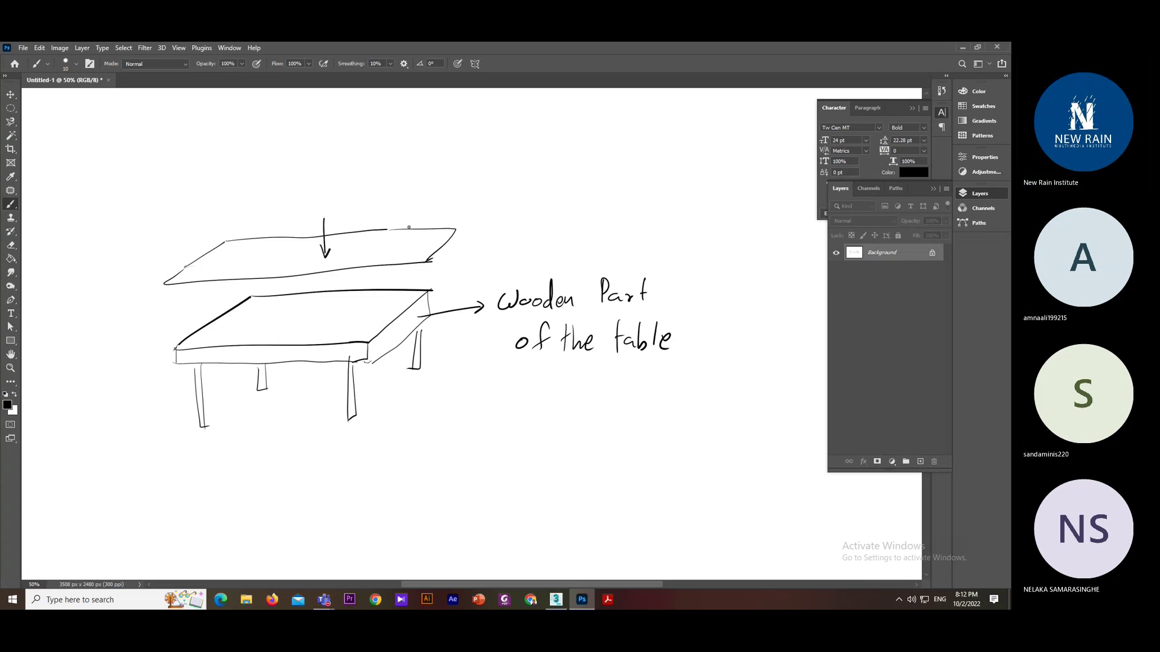
left_click_drag(446, 230, 477, 215)
mouse_move(469, 212)
left_mouse_down()
mouse_move(472, 224)
mouse_move(534, 232)
mouse_move(568, 216)
left_mouse_up()
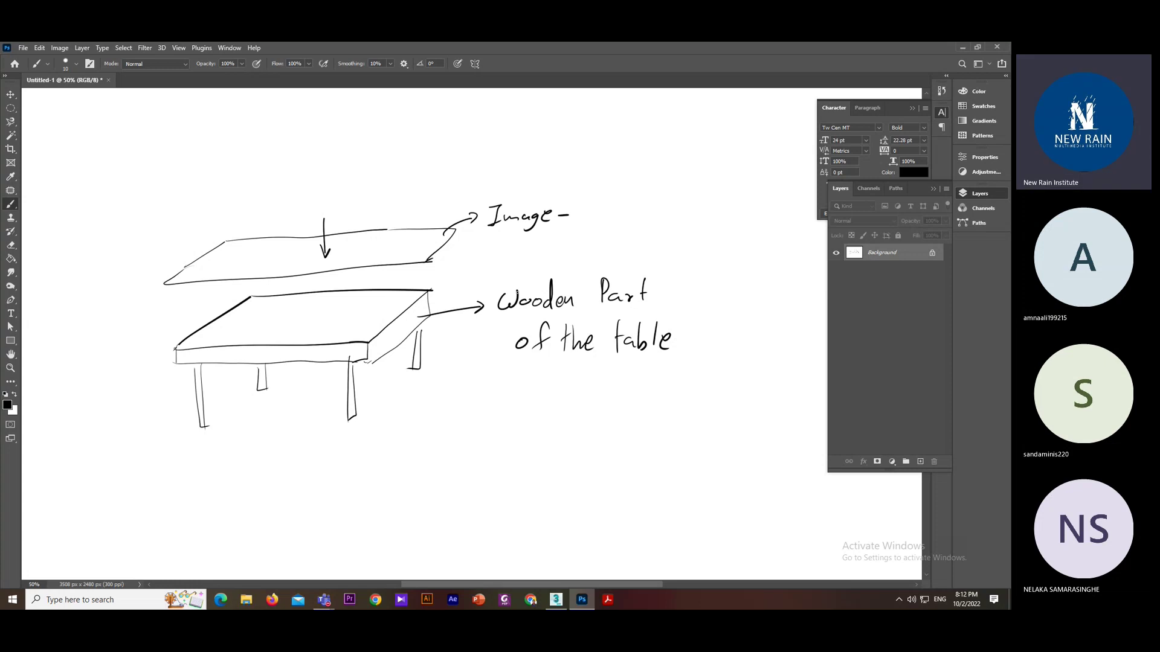
- Sketch a second sheet above the image sheet, add faint relief strokes, and label it "Bump map (B&W)"
left_click_drag(471, 339, 473, 383)
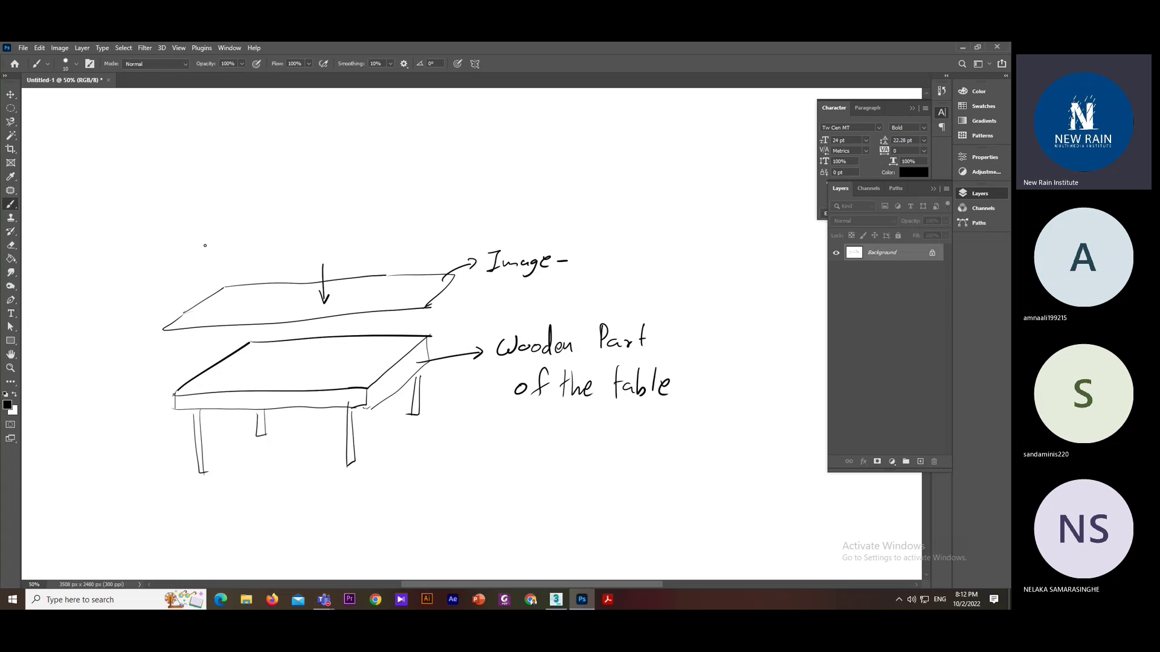
mouse_move(190, 257)
left_mouse_down()
mouse_move(222, 227)
mouse_move(442, 217)
mouse_move(388, 243)
mouse_move(198, 257)
mouse_move(424, 244)
mouse_move(460, 212)
mouse_move(523, 203)
mouse_move(523, 213)
mouse_move(579, 197)
left_mouse_up()
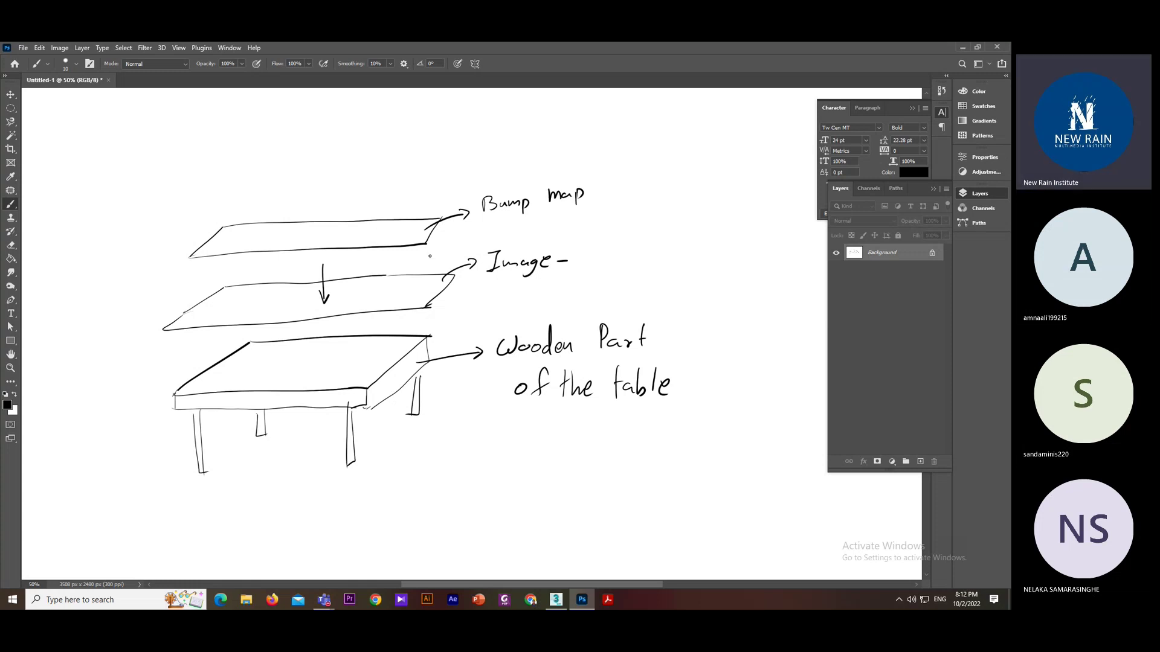
mouse_move(501, 216)
left_mouse_down()
mouse_move(496, 230)
mouse_move(530, 215)
mouse_move(547, 217)
mouse_move(547, 229)
left_mouse_up()
left_click_drag(321, 230, 348, 230)
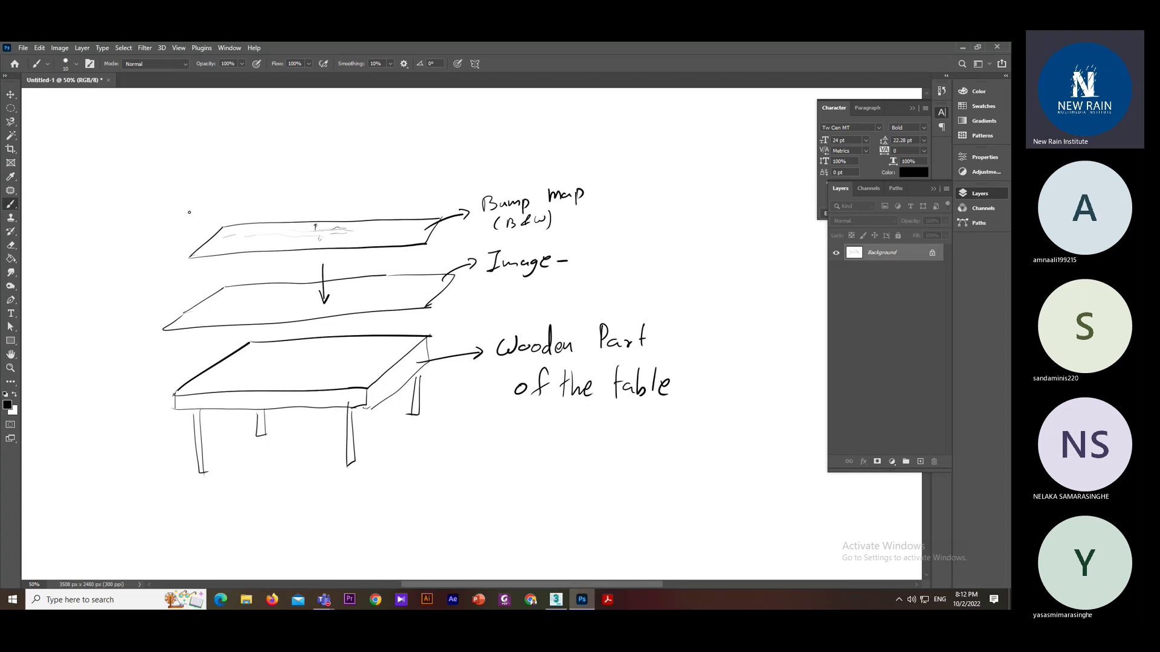
- Sketch a third sheet above the bump map, label it "specular", and add short vertical strokes linking the sheets
mouse_move(189, 212)
left_mouse_down()
mouse_move(224, 183)
mouse_move(444, 179)
mouse_move(436, 199)
left_mouse_up()
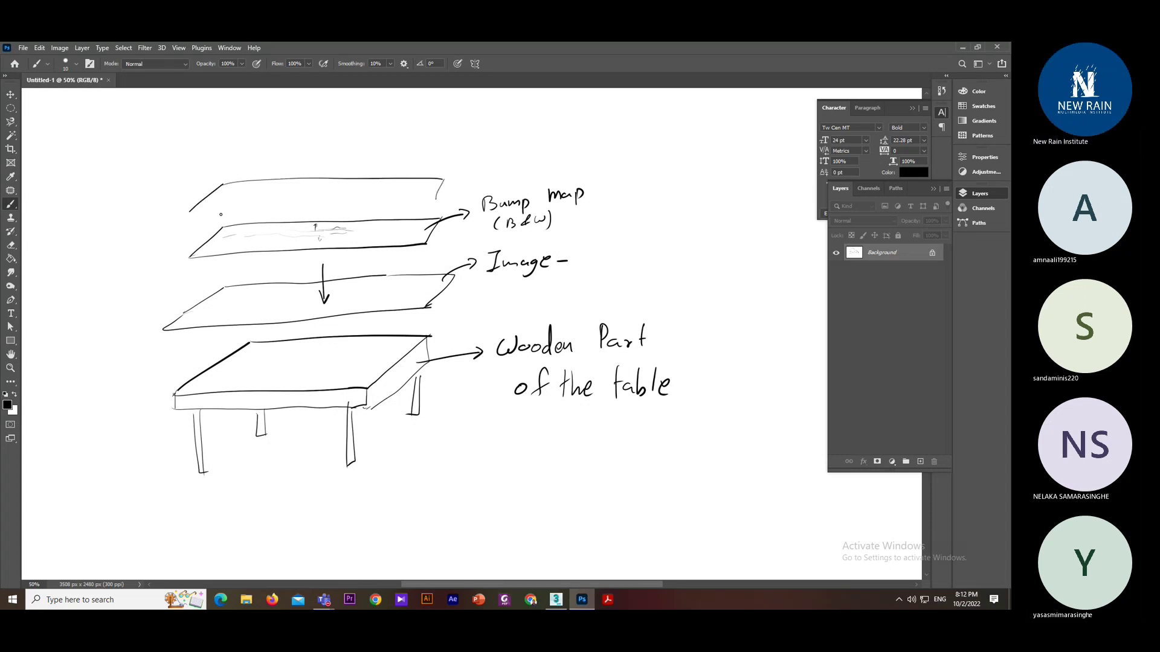
left_click_drag(200, 212, 428, 208)
key("ctrl+z")
mouse_move(192, 212)
left_mouse_down()
mouse_move(439, 201)
mouse_move(477, 158)
mouse_move(475, 168)
mouse_move(565, 152)
left_mouse_up()
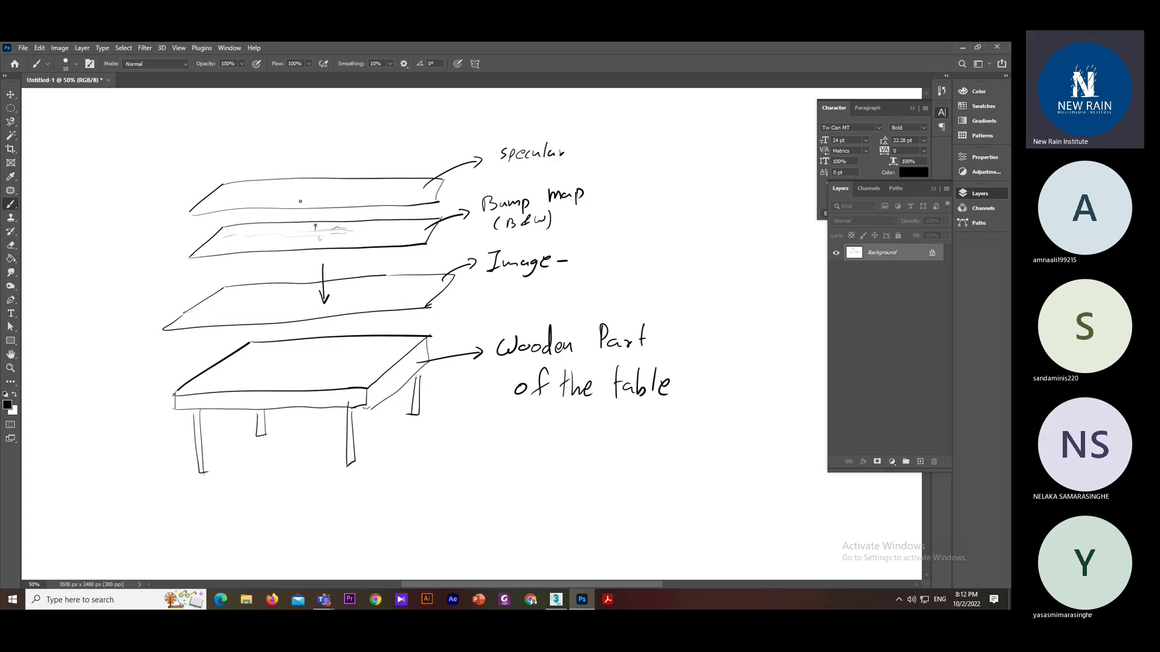
left_click_drag(318, 202, 316, 251)
- Sketch a fourth sheet at the head of the stack and label it "zdepth"
mouse_move(237, 154)
left_mouse_down()
mouse_move(319, 167)
mouse_move(451, 139)
mouse_move(355, 132)
mouse_move(251, 141)
mouse_move(233, 162)
left_mouse_up()
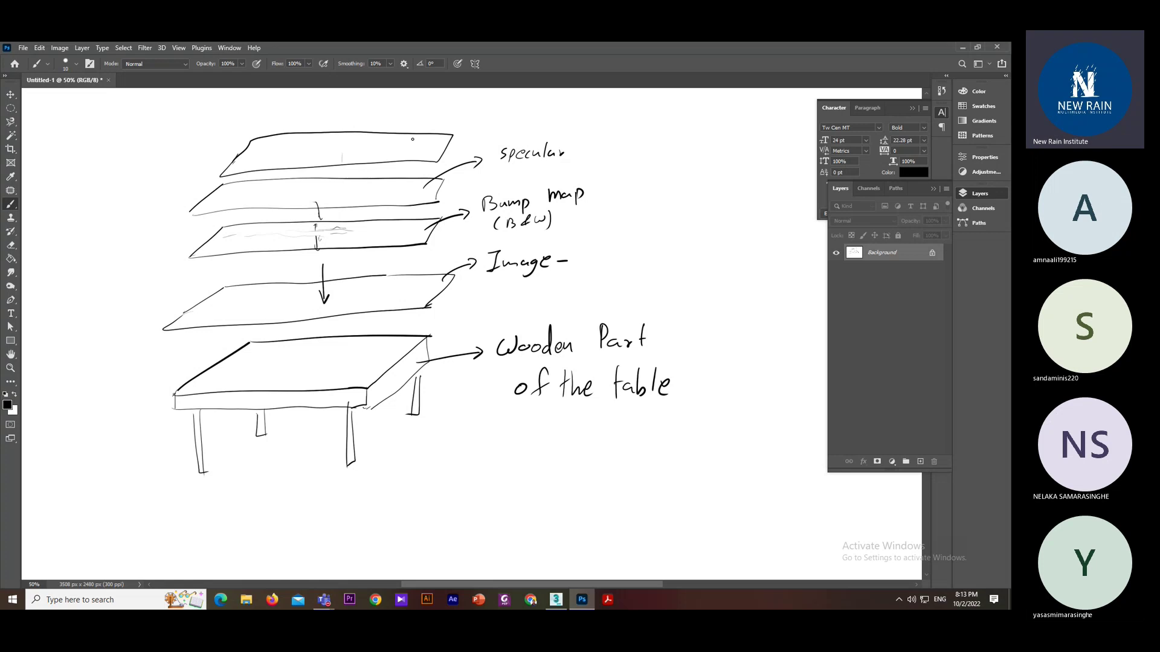
left_click_drag(415, 133, 457, 120)
mouse_move(472, 113)
left_mouse_down()
mouse_move(484, 123)
mouse_move(495, 107)
mouse_move(517, 124)
left_mouse_up()
left_click_drag(512, 113, 522, 112)
left_click_drag(524, 104, 530, 124)
- Draw a curly brace spanning the four map labels and write "Texture" beside it
mouse_move(583, 106)
left_mouse_down()
mouse_move(603, 181)
mouse_move(606, 251)
mouse_move(590, 284)
left_mouse_up()
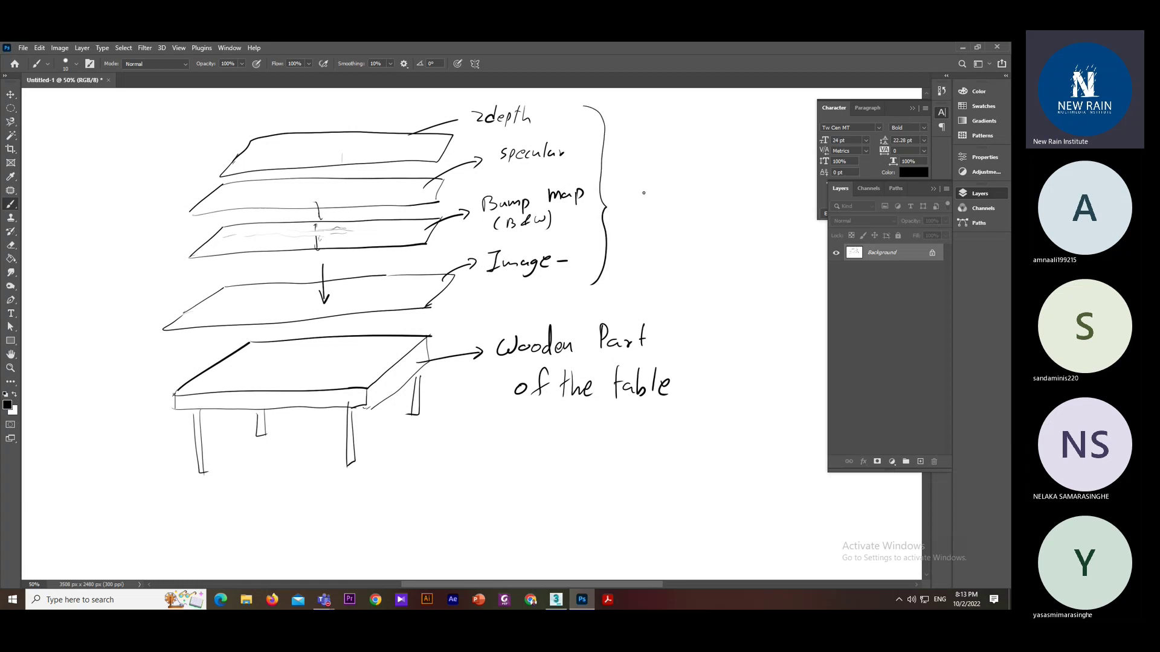
left_click_drag(639, 195, 655, 193)
left_click_drag(648, 193, 675, 214)
mouse_move(675, 203)
left_mouse_down()
mouse_move(665, 214)
mouse_move(685, 212)
left_mouse_up()
left_click_drag(680, 199, 714, 206)
left_click_drag(717, 209, 724, 213)
- Draw a short stroke below the image sheet's corner, underline "zdepth", and handwrite a focus note in brackets beside it
left_click_drag(162, 330, 169, 358)
left_click_drag(496, 128, 535, 127)
left_click(537, 120)
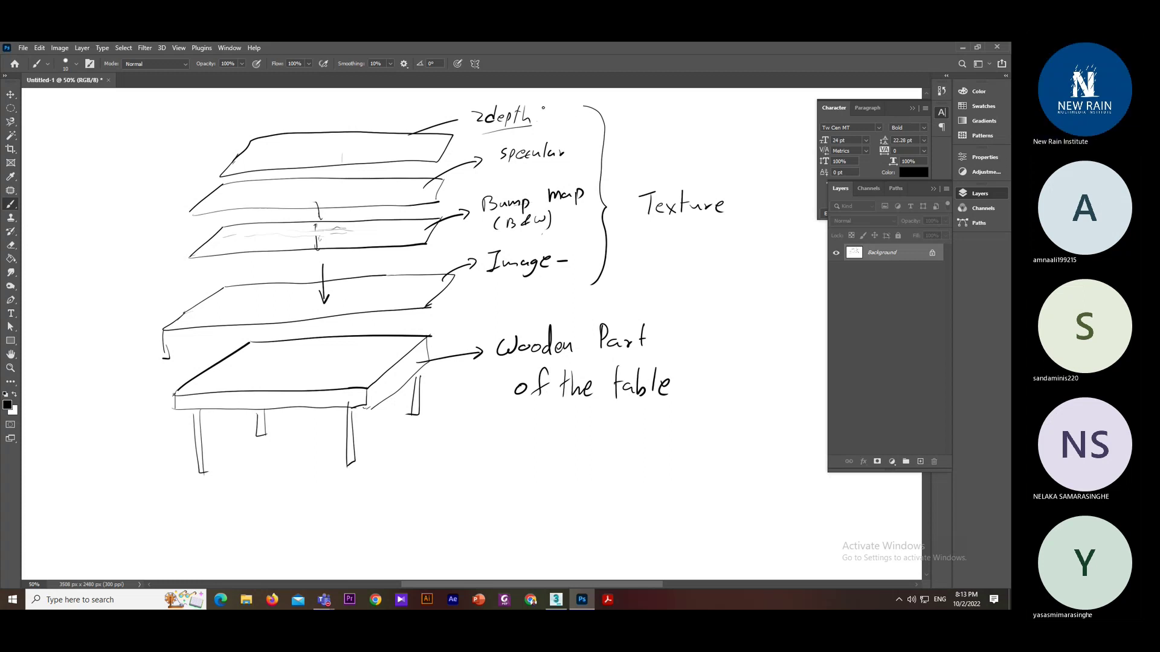
mouse_move(540, 106)
left_mouse_down()
mouse_move(537, 126)
mouse_move(547, 126)
left_mouse_up()
left_click_drag(549, 117, 574, 128)
mouse_move(583, 115)
left_mouse_down()
mouse_move(582, 128)
mouse_move(594, 122)
left_mouse_up()
left_click_drag(602, 119, 606, 123)
left_click_drag(611, 118, 614, 120)
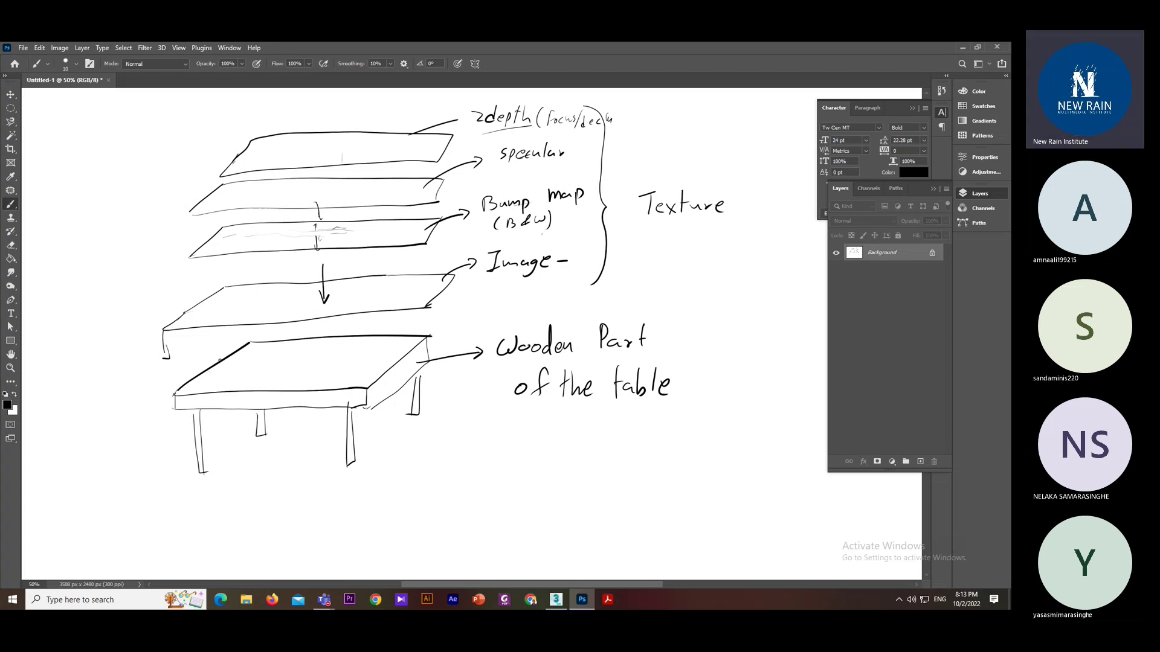
- Add light strokes along the tabletop's back edge and mark the zdepth, specular, bump map and image labels with short dashes
mouse_move(243, 354)
left_mouse_down()
mouse_move(407, 349)
mouse_move(429, 331)
mouse_move(315, 325)
mouse_move(245, 338)
left_mouse_up()
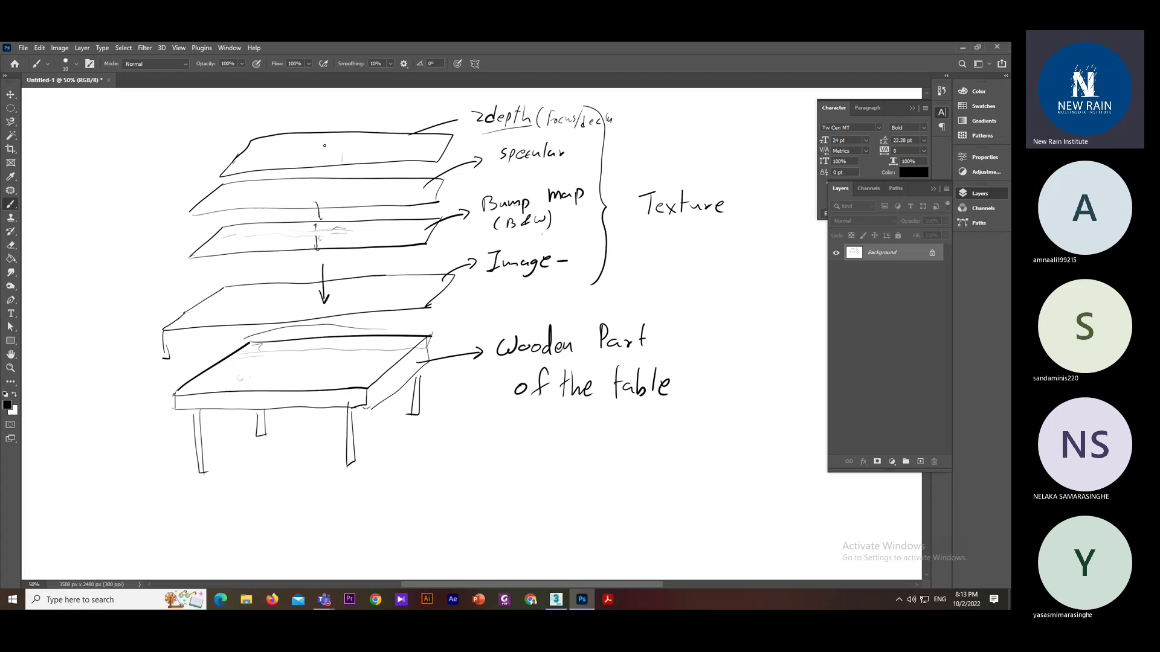
left_click_drag(508, 134, 525, 131)
mouse_move(569, 152)
left_mouse_down()
mouse_move(591, 146)
mouse_move(575, 156)
left_mouse_up()
left_click_drag(575, 218, 587, 221)
left_click_drag(576, 263, 599, 261)
left_click_drag(598, 138, 593, 291)
- Draw a box around the word "Texture" and add light shine strokes on the specular sheet
left_click_drag(636, 185, 635, 234)
mouse_move(661, 179)
left_mouse_down()
mouse_move(733, 176)
mouse_move(704, 240)
mouse_move(638, 241)
mouse_move(634, 223)
left_mouse_up()
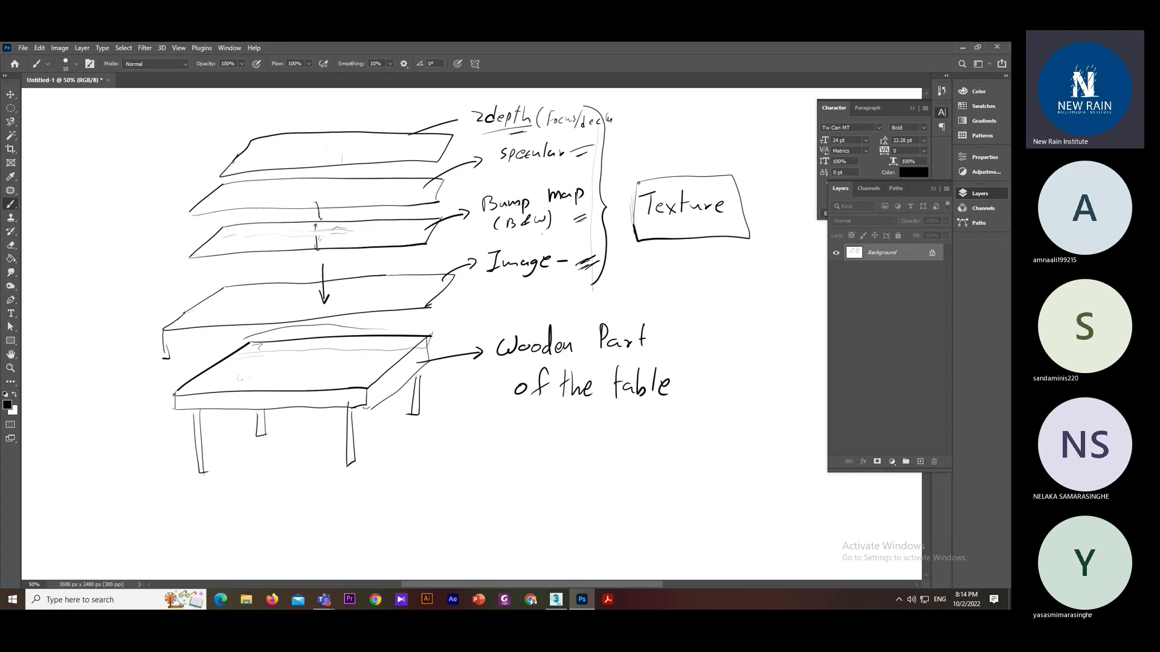
left_click_drag(635, 183, 633, 246)
left_click_drag(419, 194, 356, 197)
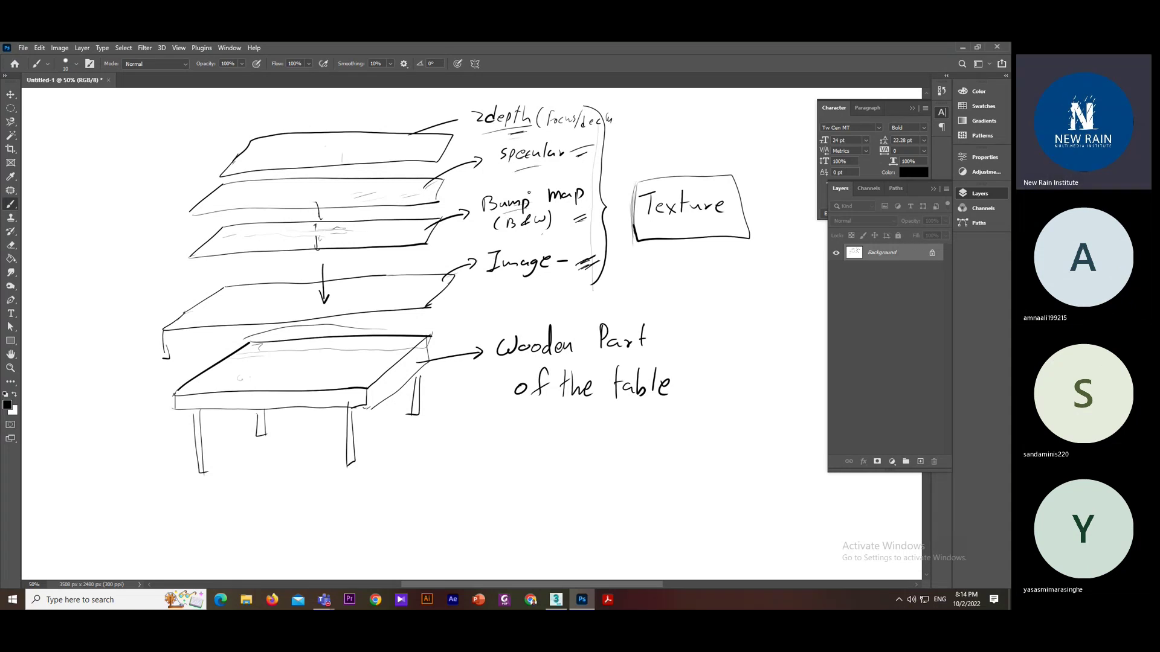
left_click_drag(634, 148, 655, 144)
- Switch to File Explorer and open the image 44.jpg from the Desktop folder
left_click(958, 48)
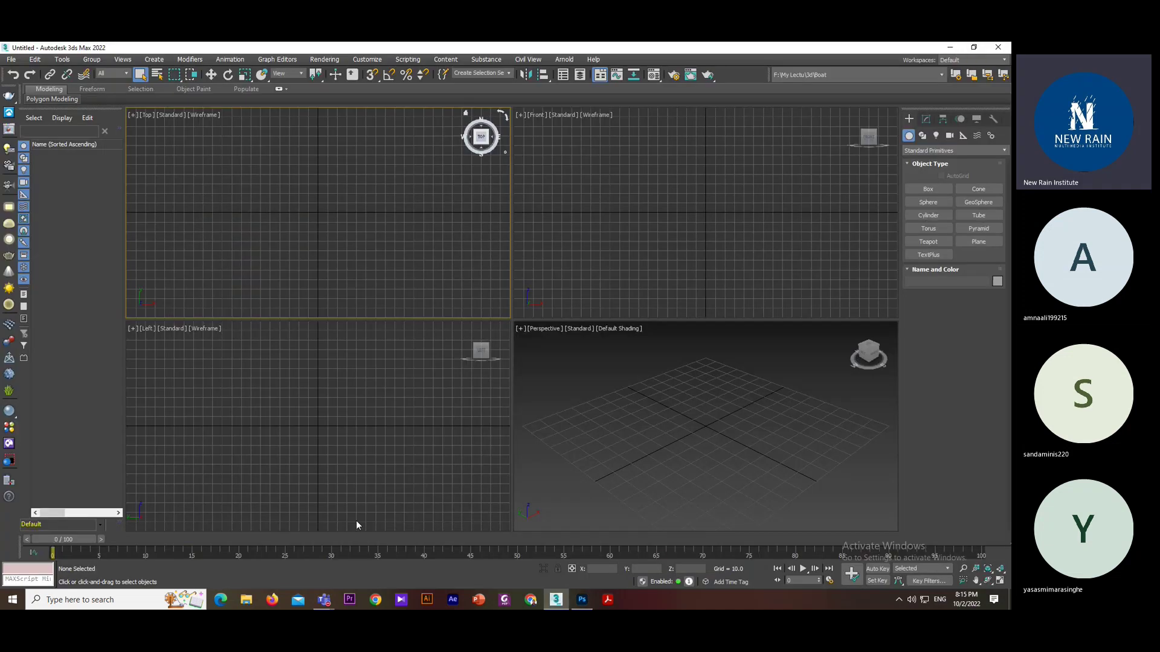
left_click(245, 600)
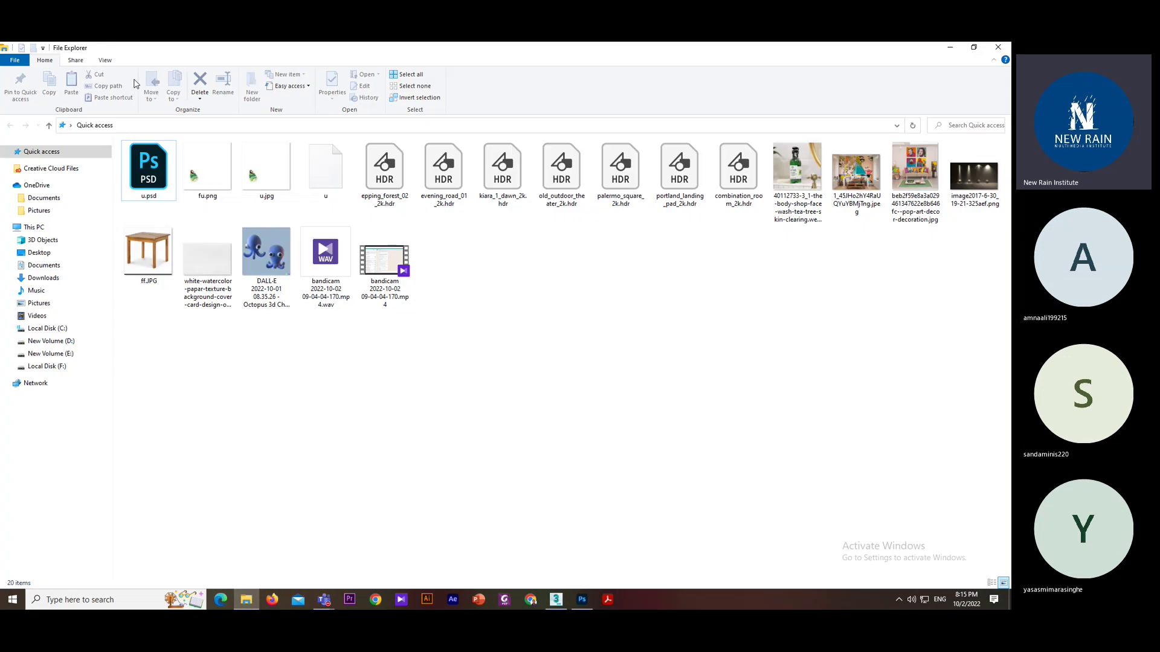
left_click(51, 256)
left_click(318, 171)
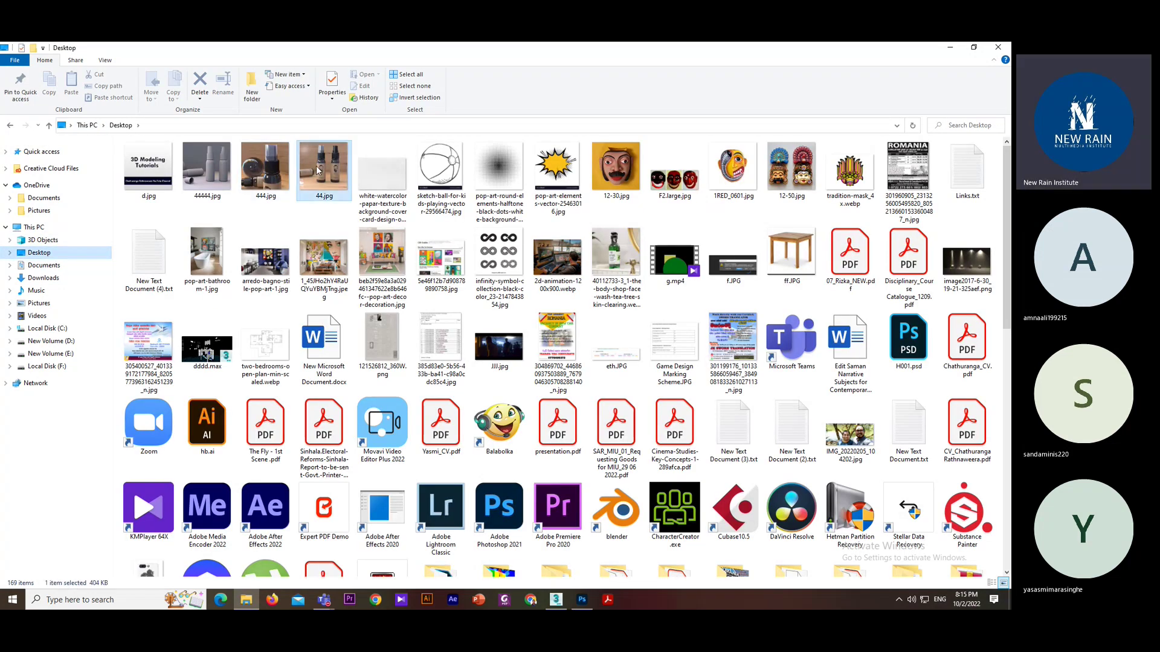
double_click(318, 170)
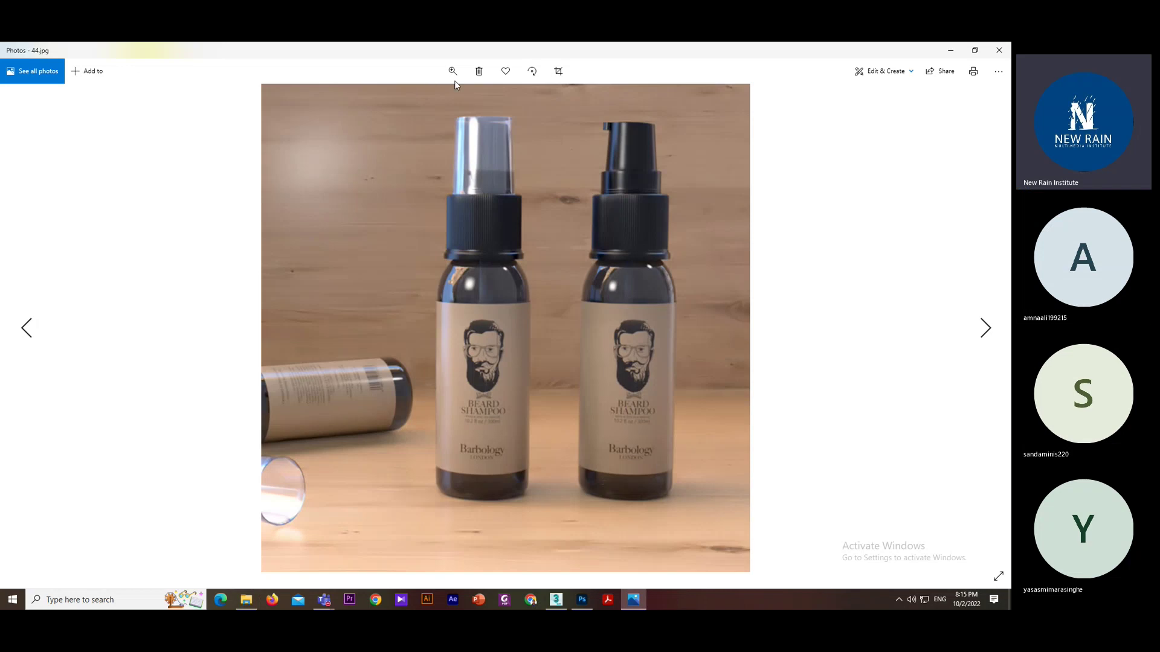
- Examine the bottle caps, labels and wooden background of the 44.jpg render up close
left_click(453, 72)
scroll(485, 186, "up", 4)
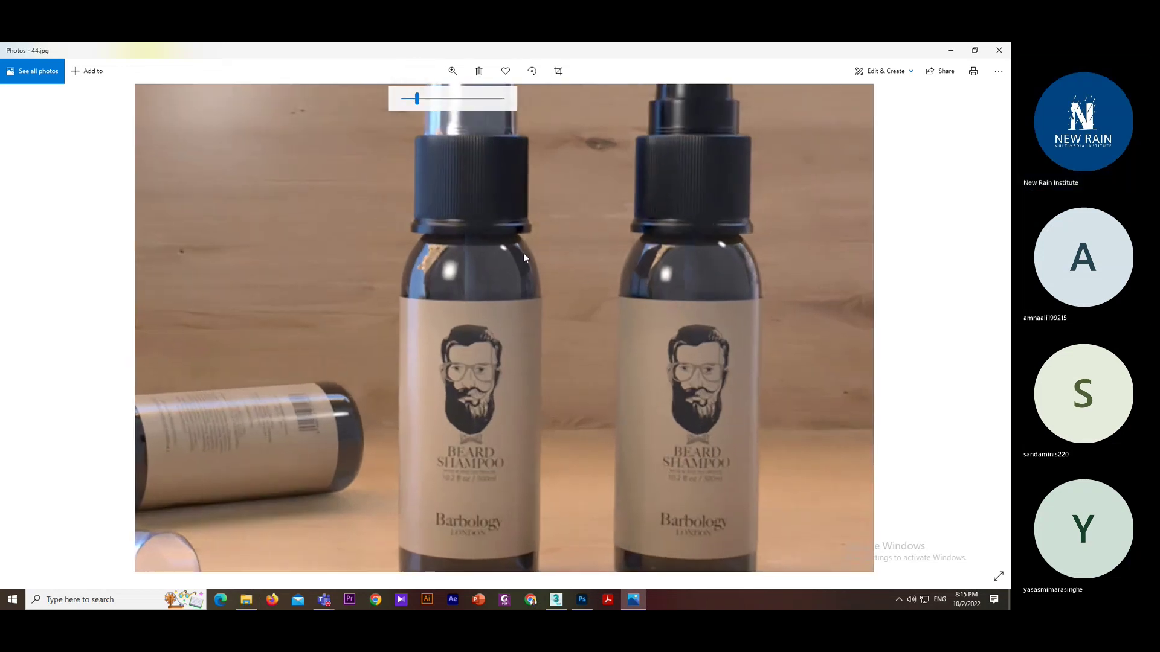
scroll(524, 256, "up", 2)
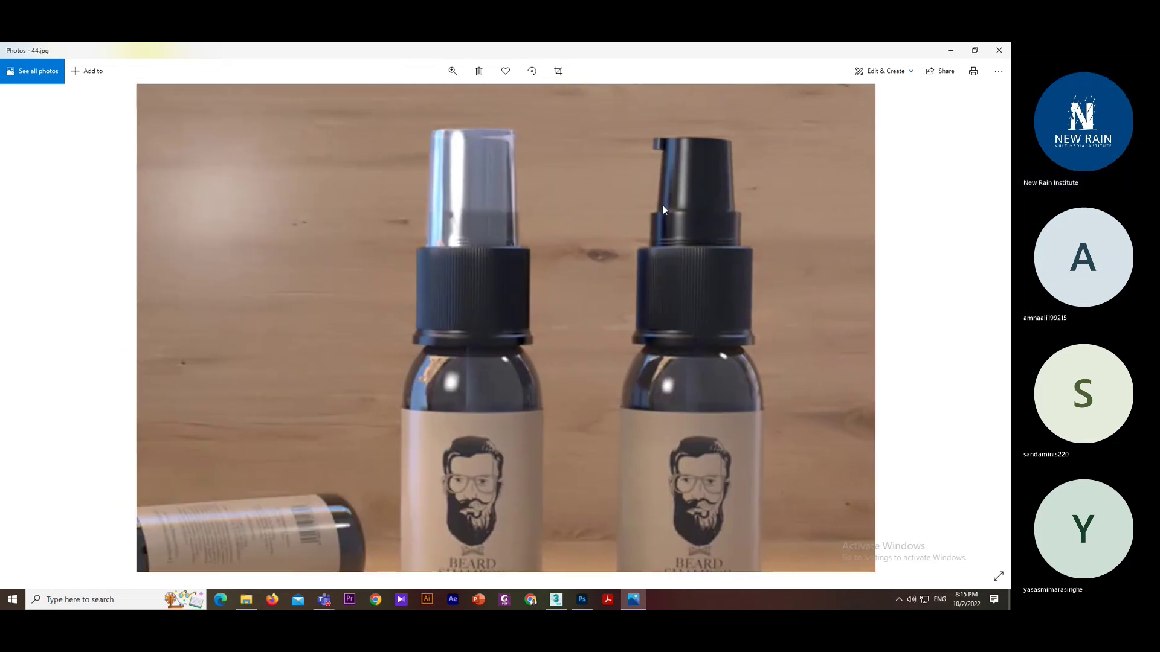
left_click(450, 71)
scroll(468, 193, "down", 4)
- Show 444.jpg and examine the reflections on the glass sphere, ribbed collar and transparent cap up close
key("Right")
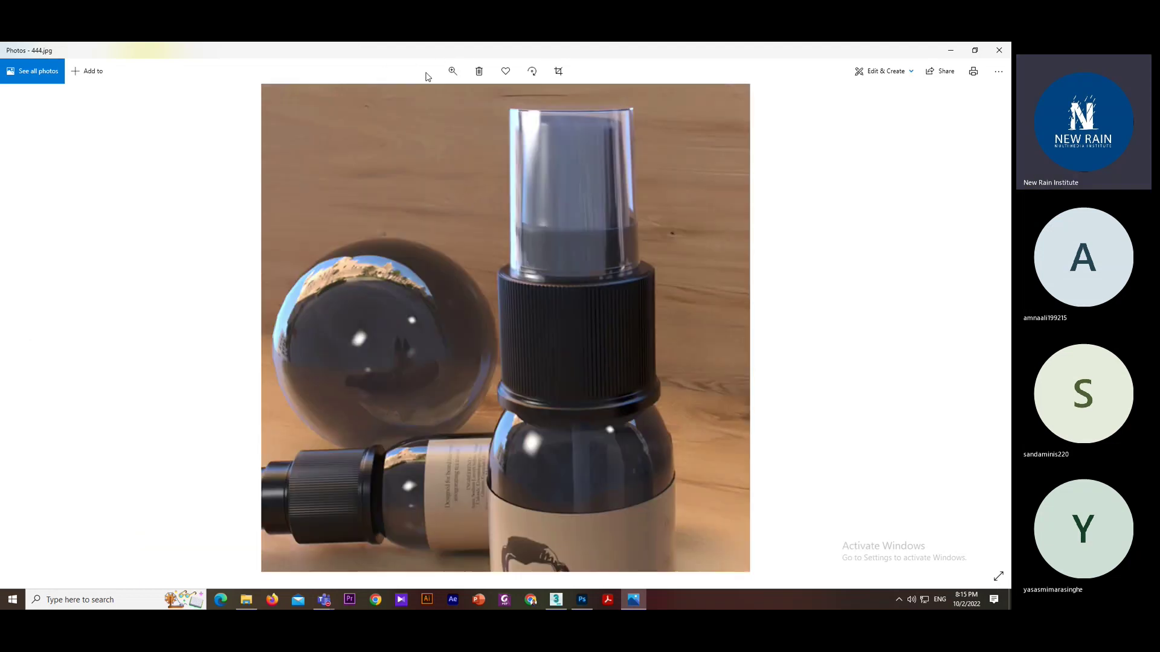
left_click(452, 72)
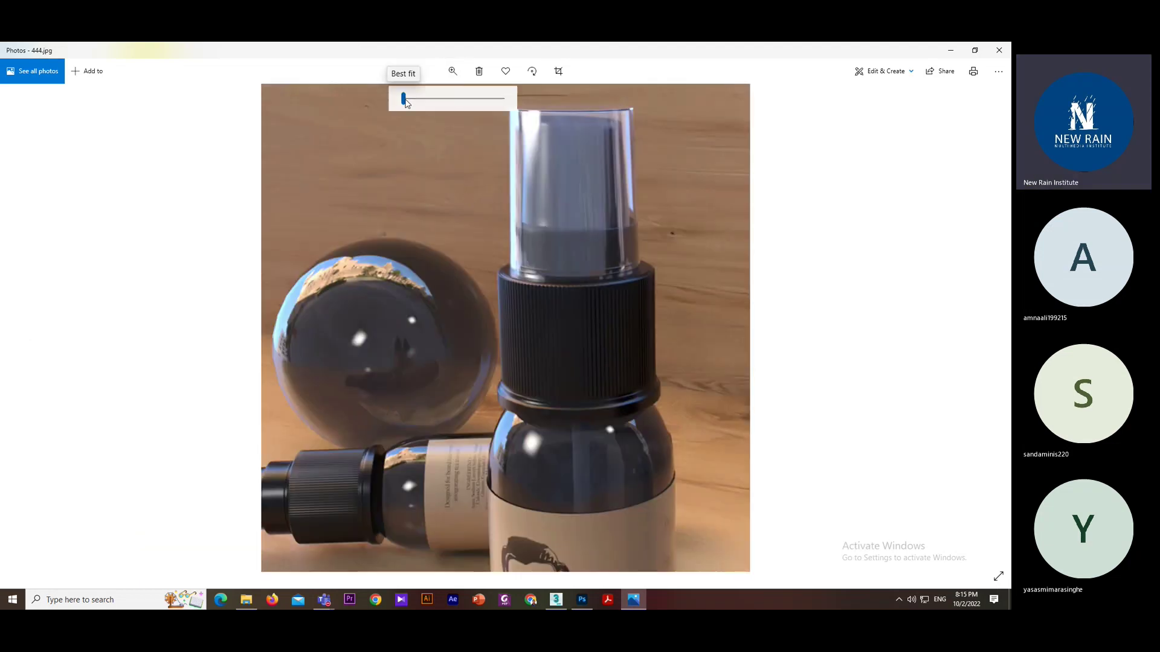
left_click_drag(404, 100, 415, 99)
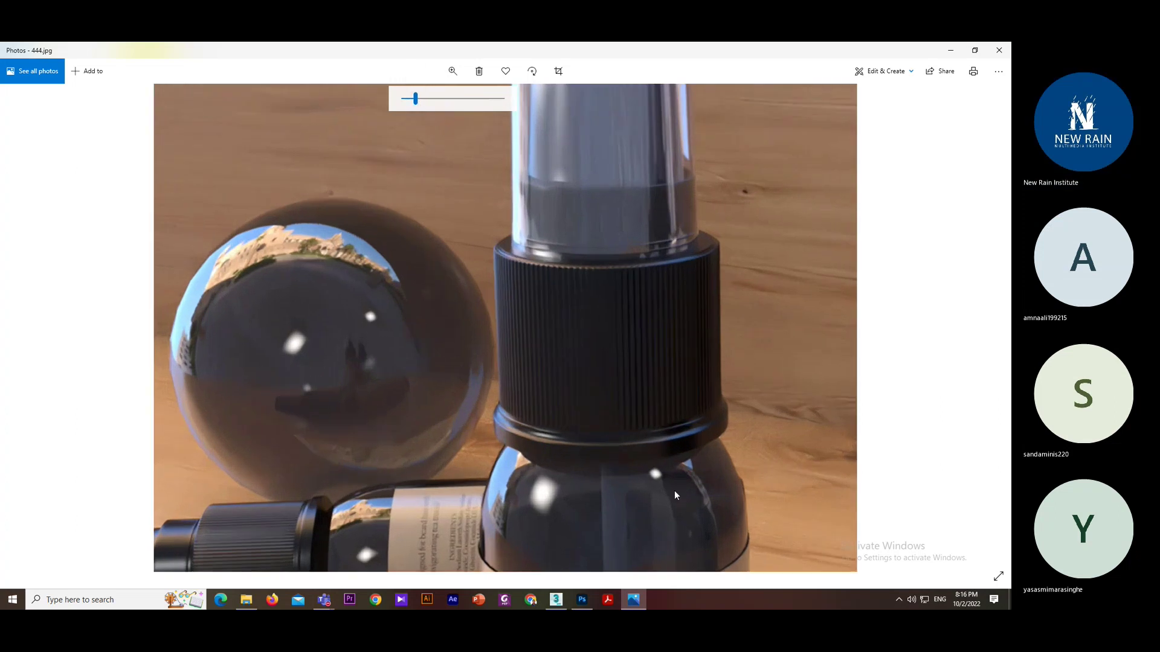
left_click_drag(674, 490, 549, 413)
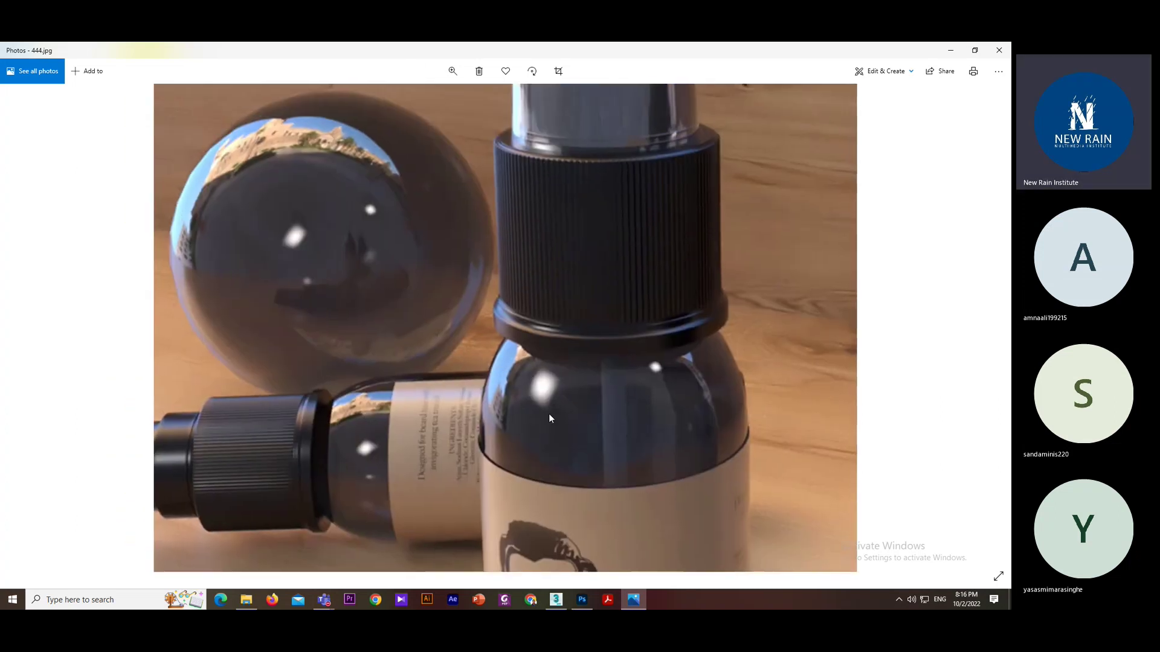
scroll(543, 381, "up", 2)
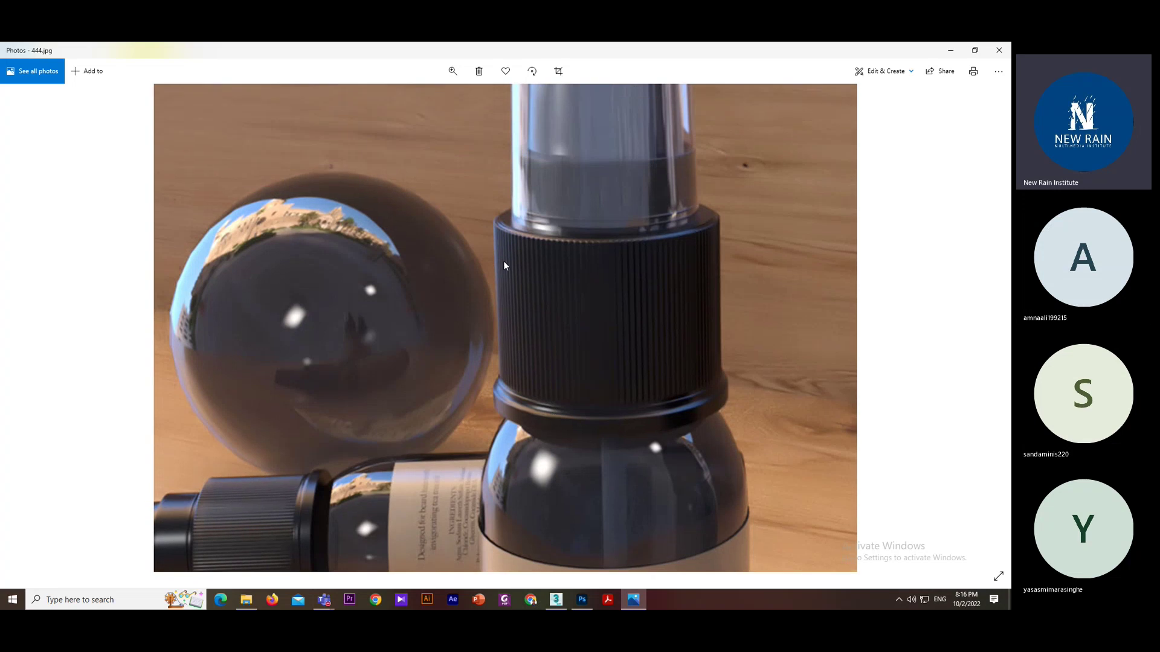
scroll(595, 281, "up", 2)
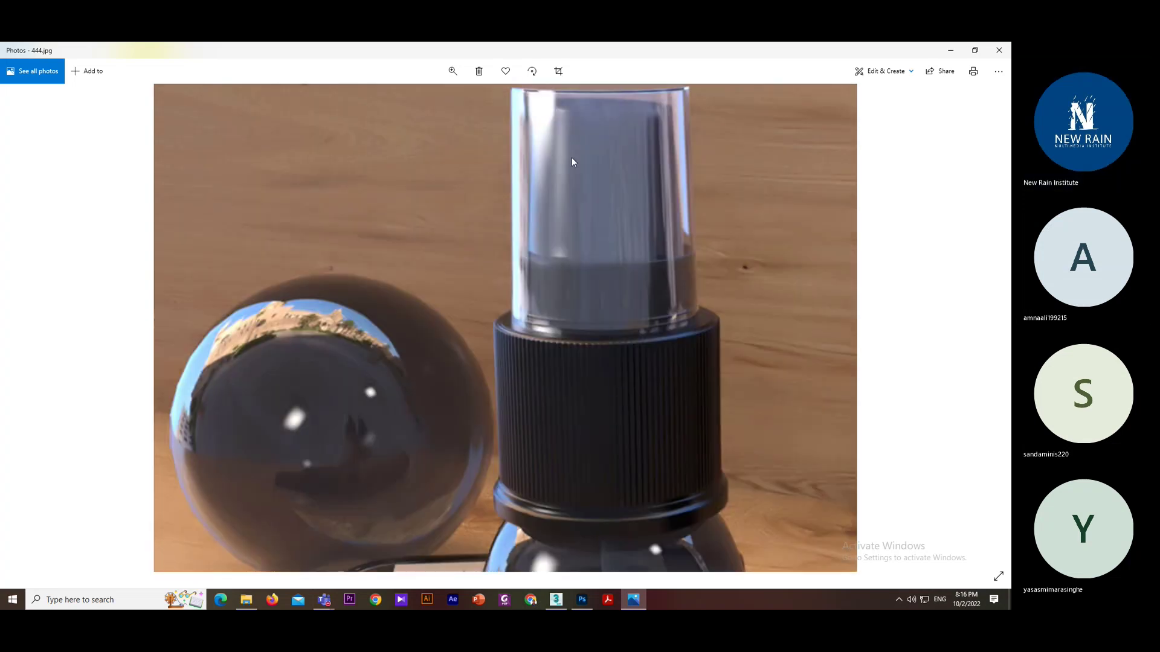
left_click_drag(577, 221, 587, 264)
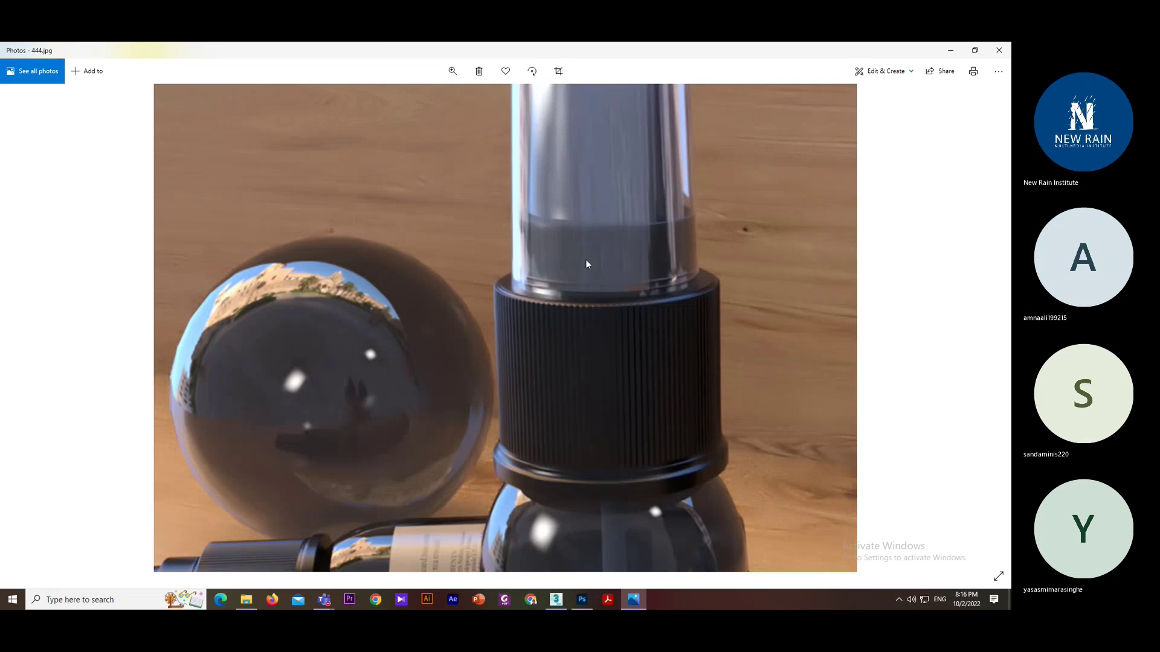
- Return to the 44.jpg render and examine the caps and necks of the two upright bottles up close
left_click(452, 71)
left_click_drag(423, 99, 379, 113)
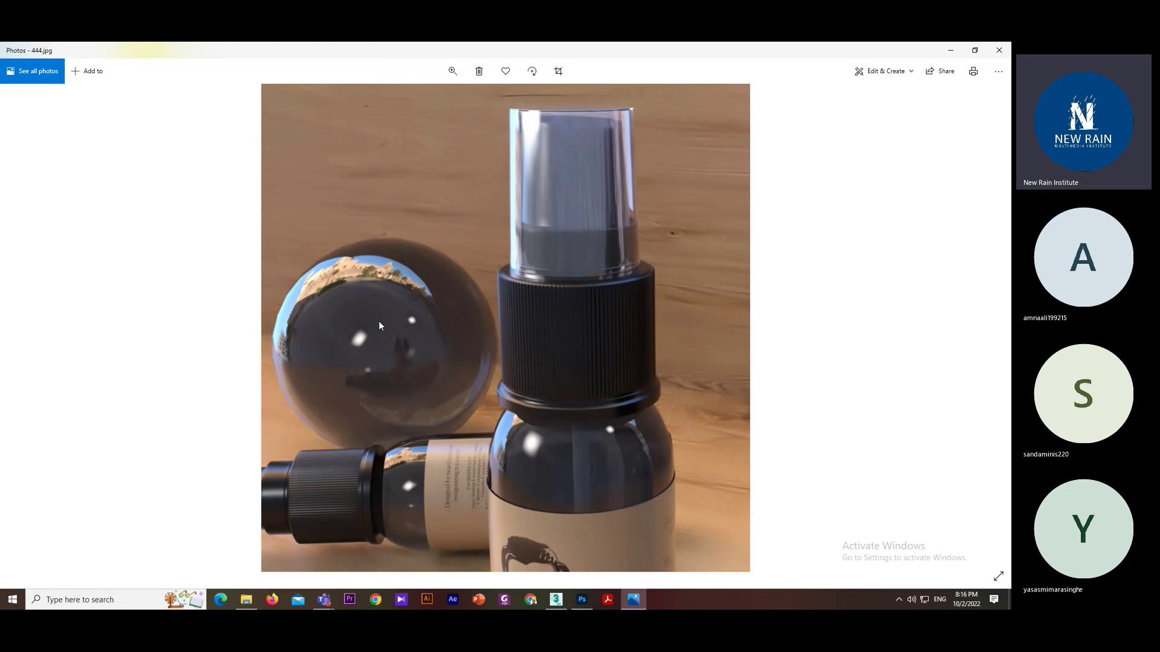
key("Left")
left_click(452, 70)
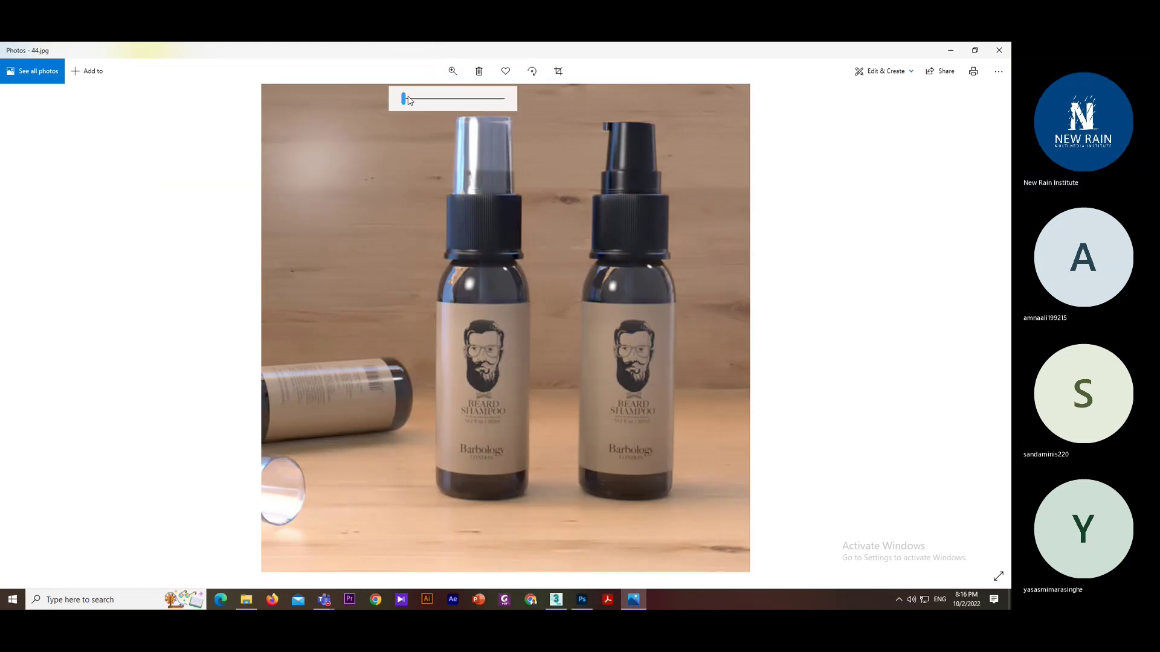
left_click_drag(401, 99, 424, 103)
scroll(483, 151, "up", 3)
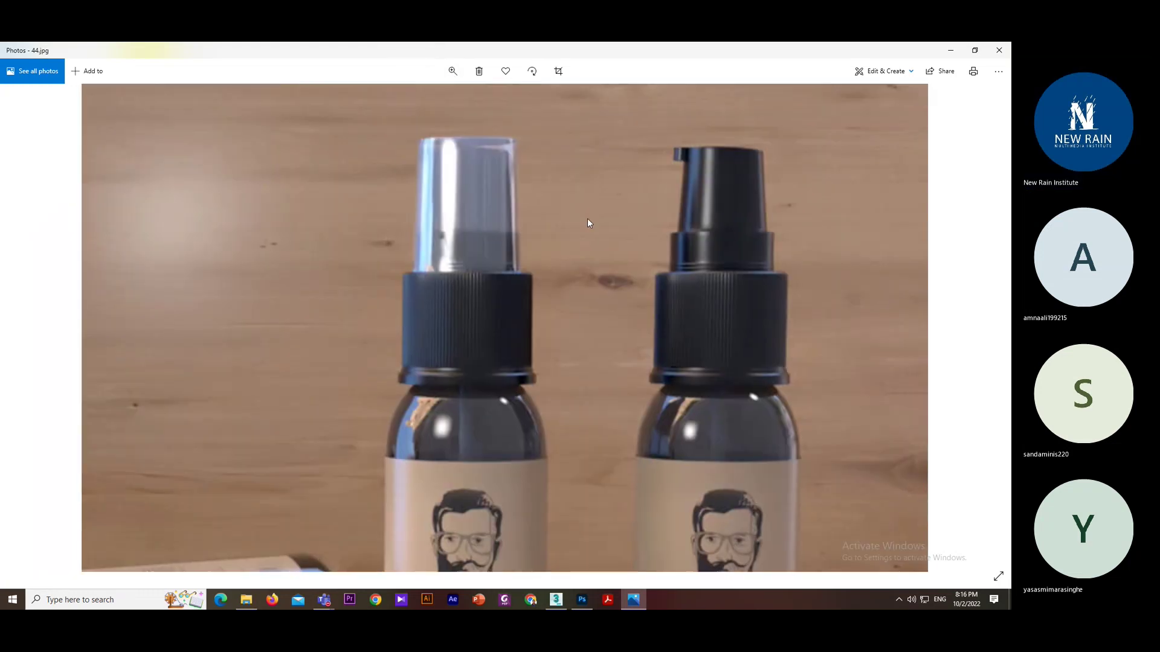
- Open 44444.jpg from the Desktop folder and examine the untextured grey bottles and ribbed collars up close
left_click(999, 51)
double_click(249, 160)
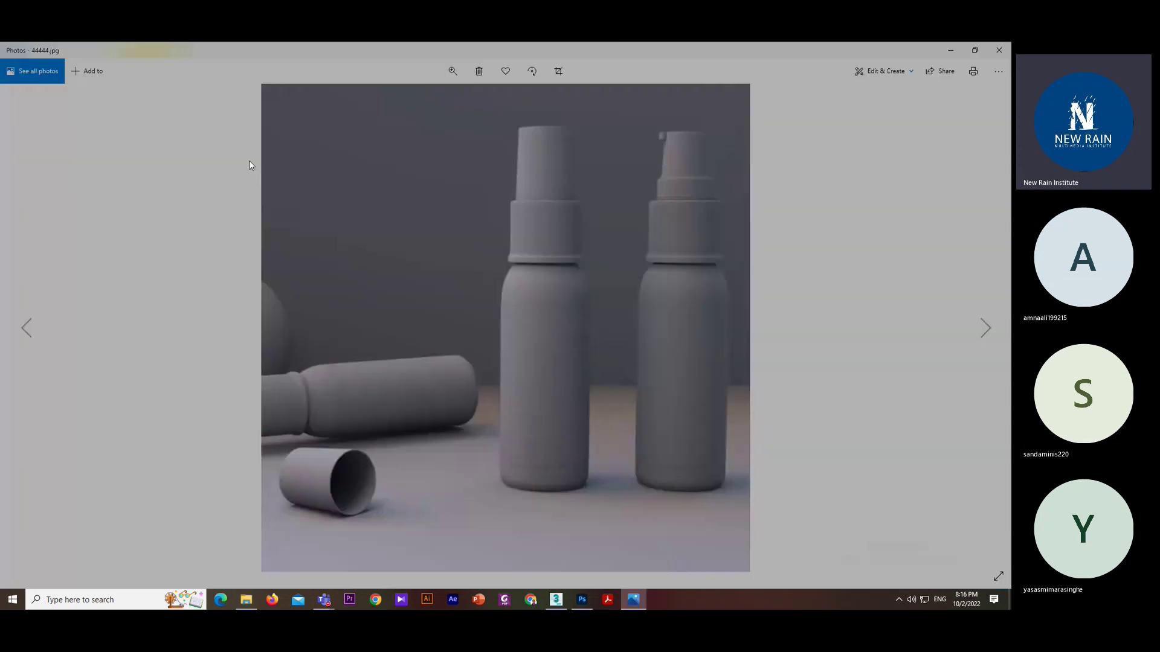
left_click(452, 71)
left_click_drag(403, 98, 412, 99)
mouse_move(549, 187)
left_mouse_down()
mouse_move(419, 259)
mouse_move(422, 298)
mouse_move(539, 199)
left_mouse_up()
mouse_move(659, 298)
left_mouse_down()
mouse_move(663, 212)
mouse_move(665, 303)
left_mouse_up()
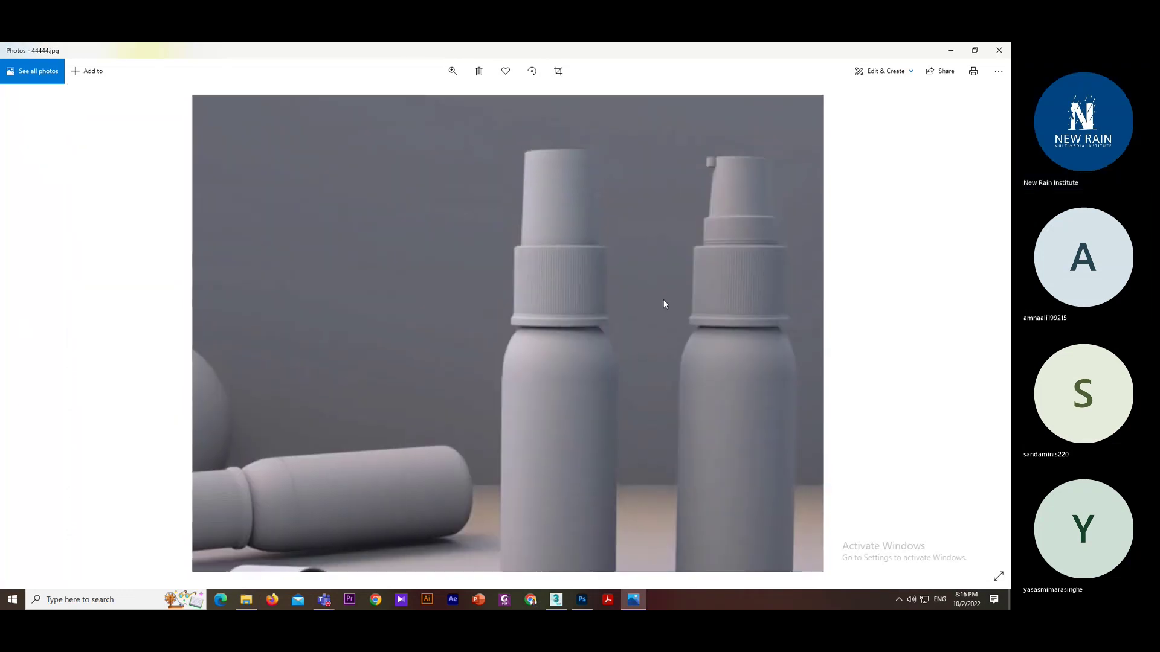
- Show the textured 44.jpg render again for comparison with the grey bottles, and close it
left_click(999, 51)
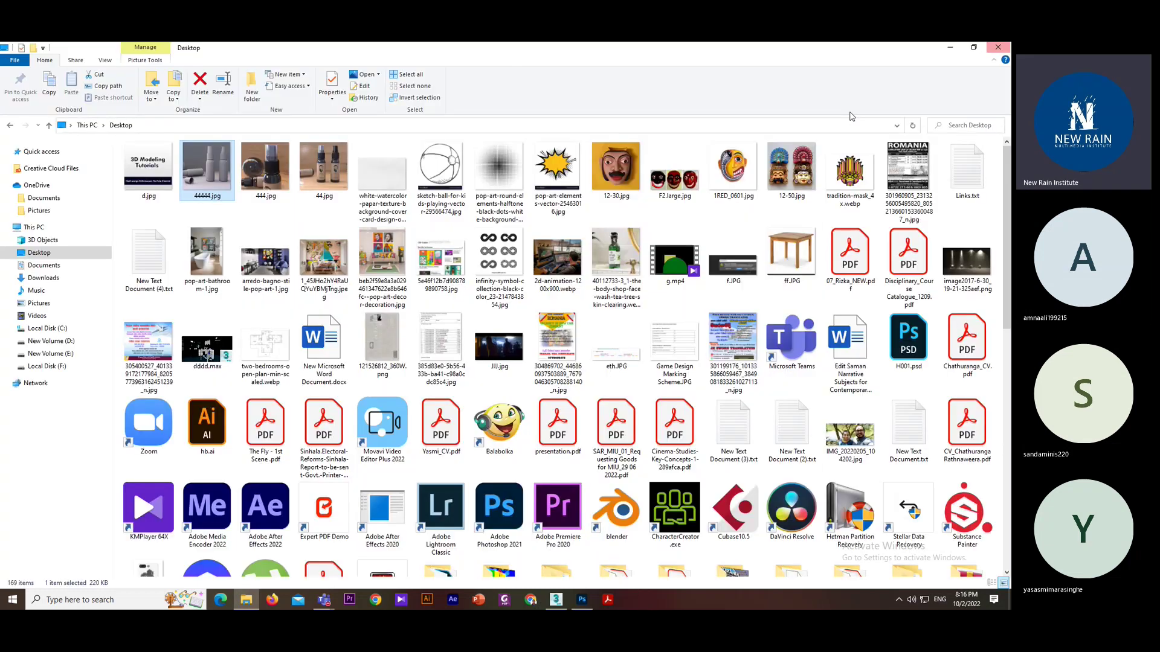
double_click(472, 262)
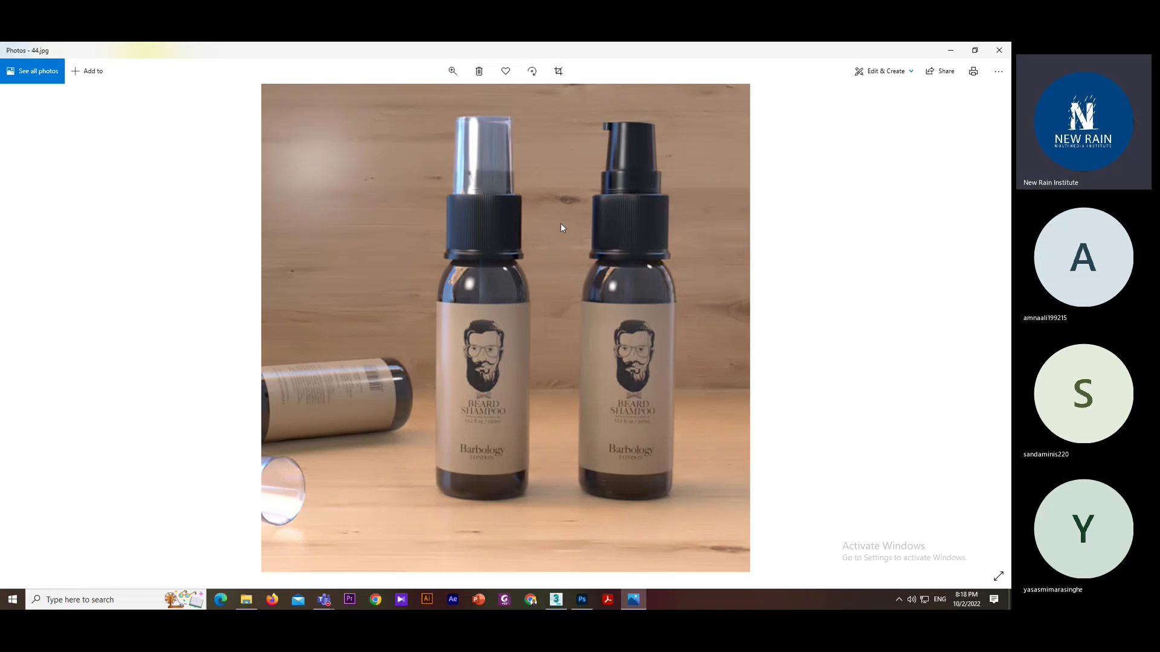
left_click(998, 50)
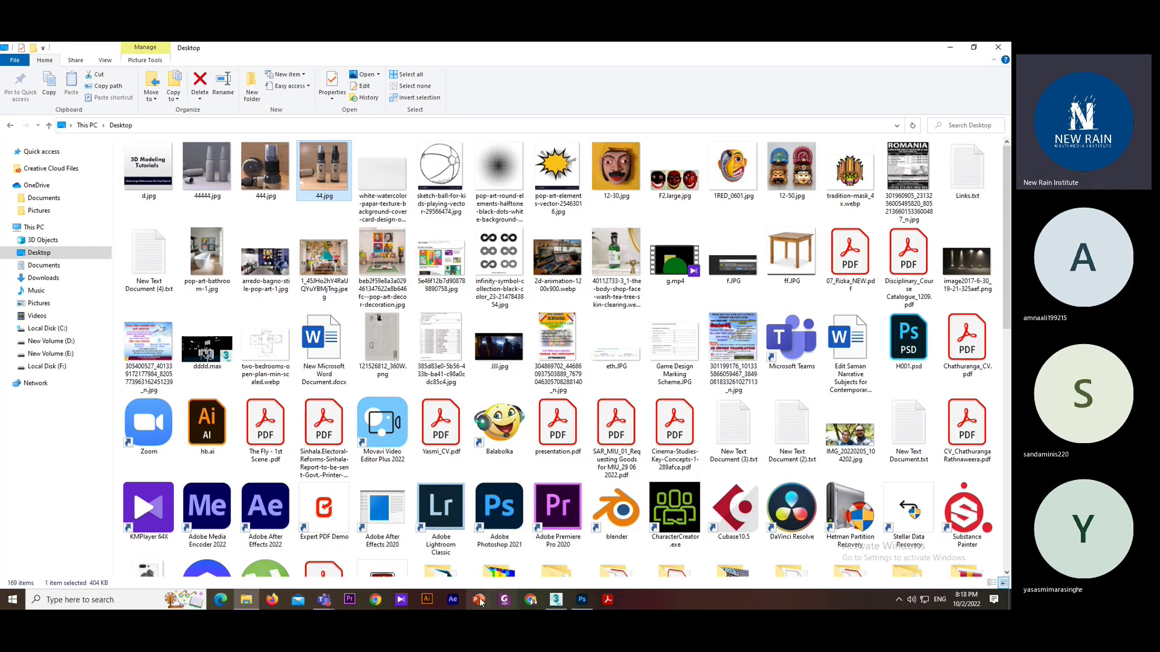
- Check the participants in the Teams meeting window and switch to 3ds Max with File Explorer and the meeting minimised
left_click(324, 600)
left_click(323, 571)
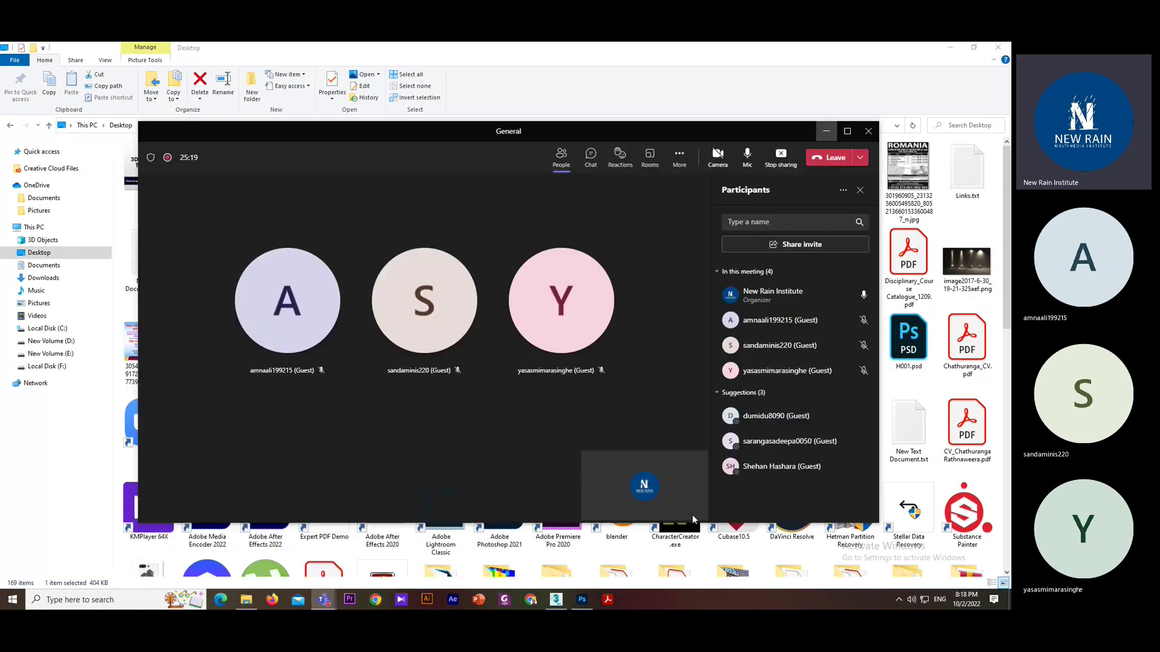
left_click_drag(447, 128, 441, 137)
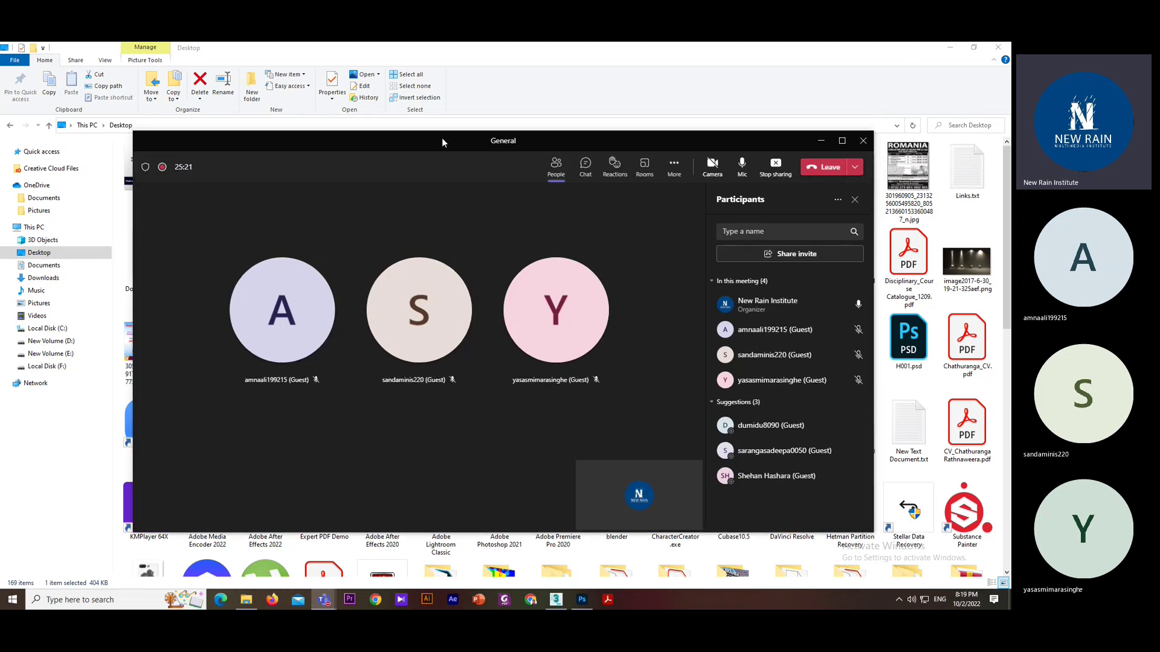
left_click(950, 47)
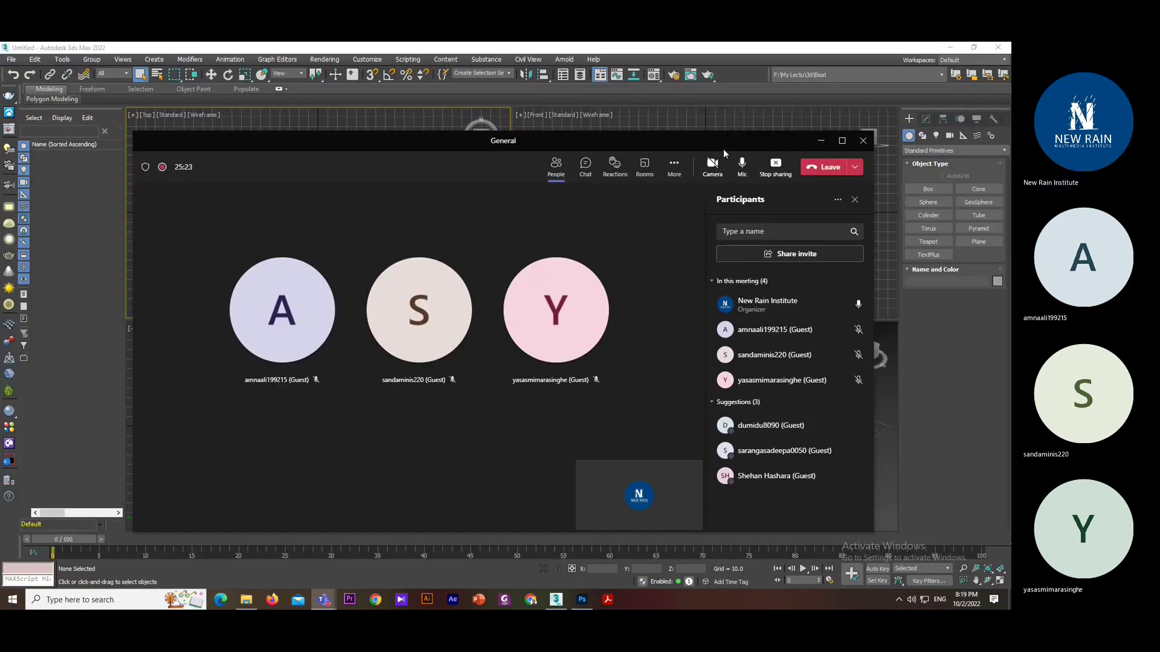
left_click_drag(707, 144, 697, 143)
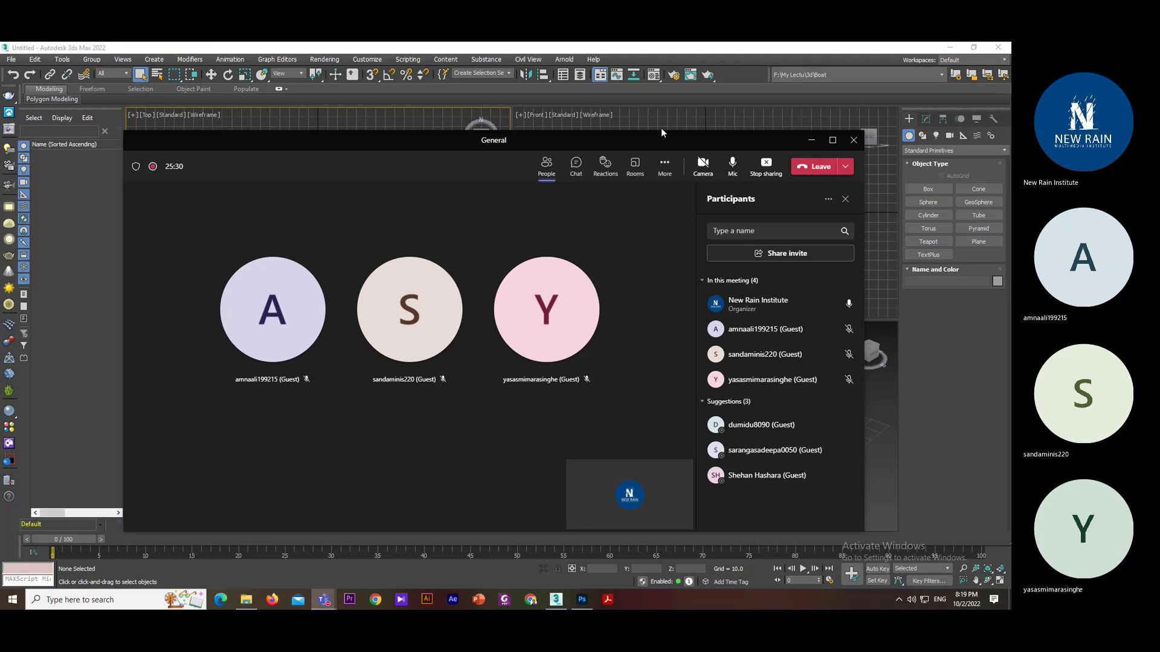
left_click_drag(661, 128, 675, 121)
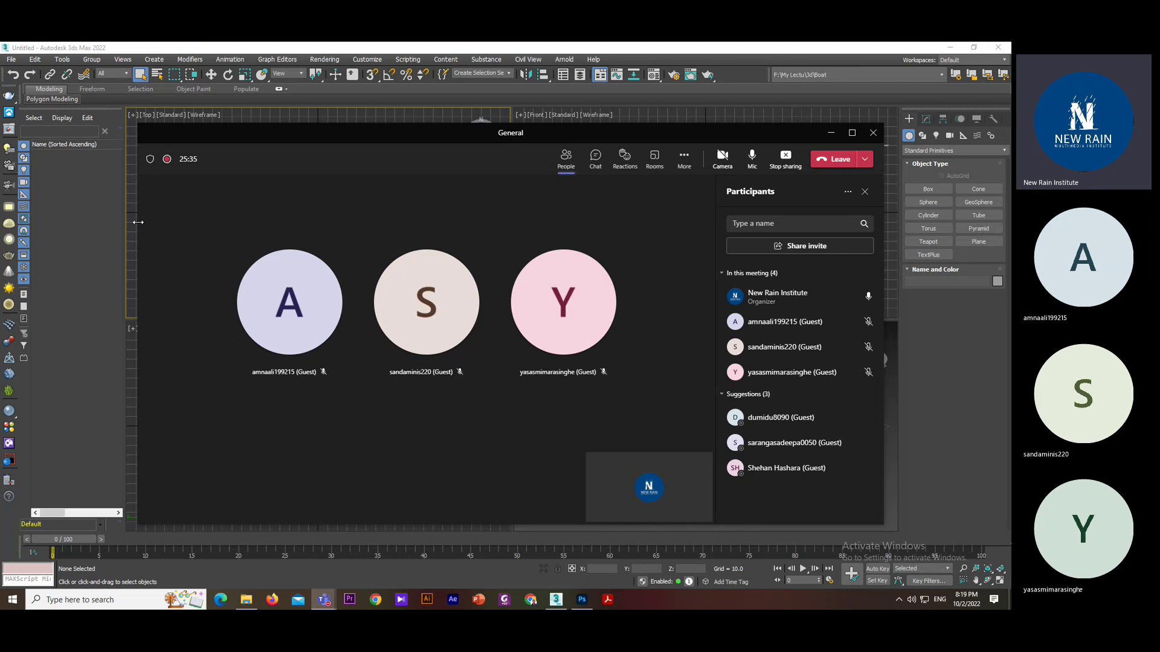
left_click_drag(141, 223, 146, 225)
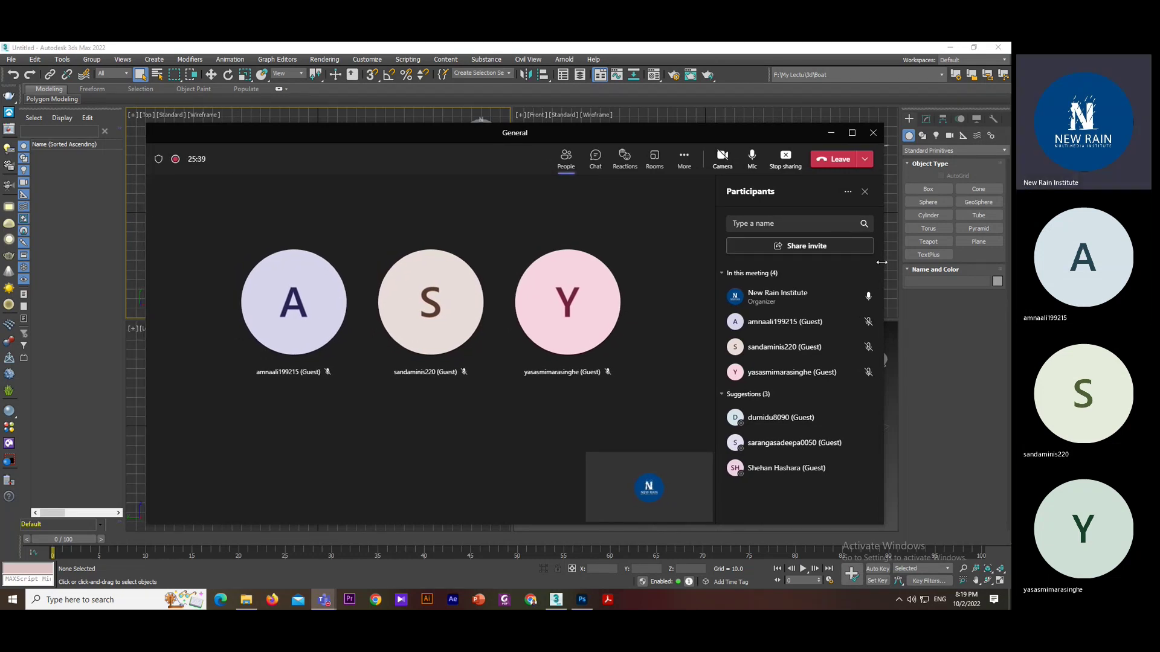
mouse_move(884, 264)
left_mouse_down()
mouse_move(869, 263)
mouse_move(875, 274)
left_mouse_up()
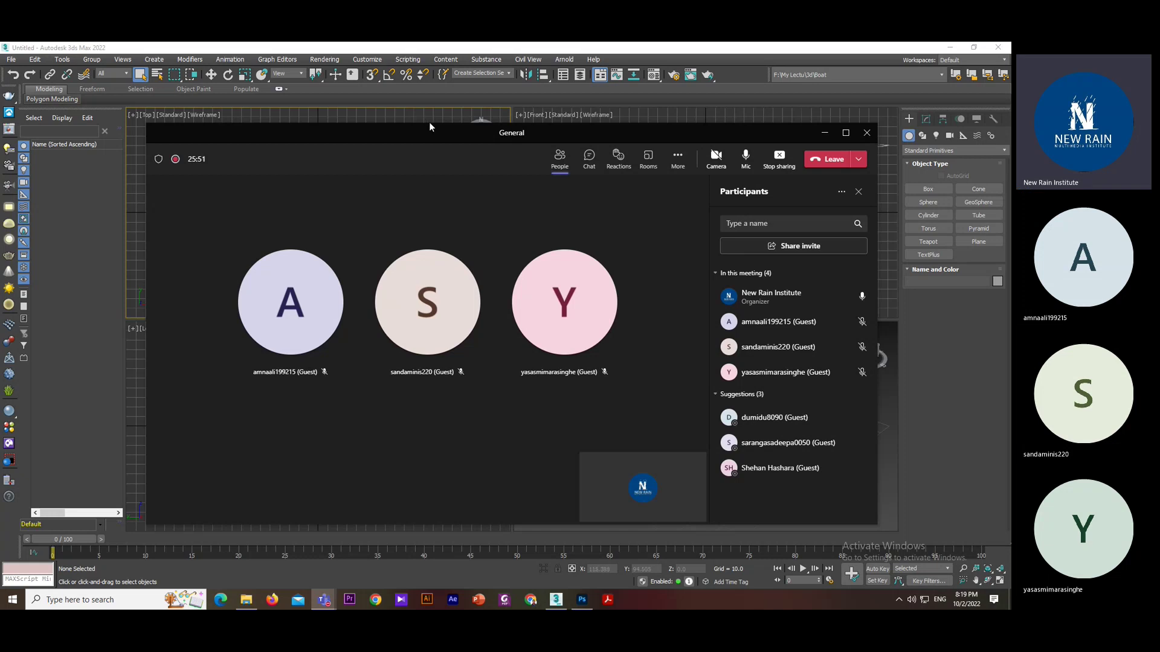
mouse_move(431, 125)
left_mouse_down()
mouse_move(437, 194)
mouse_move(430, 130)
left_mouse_up()
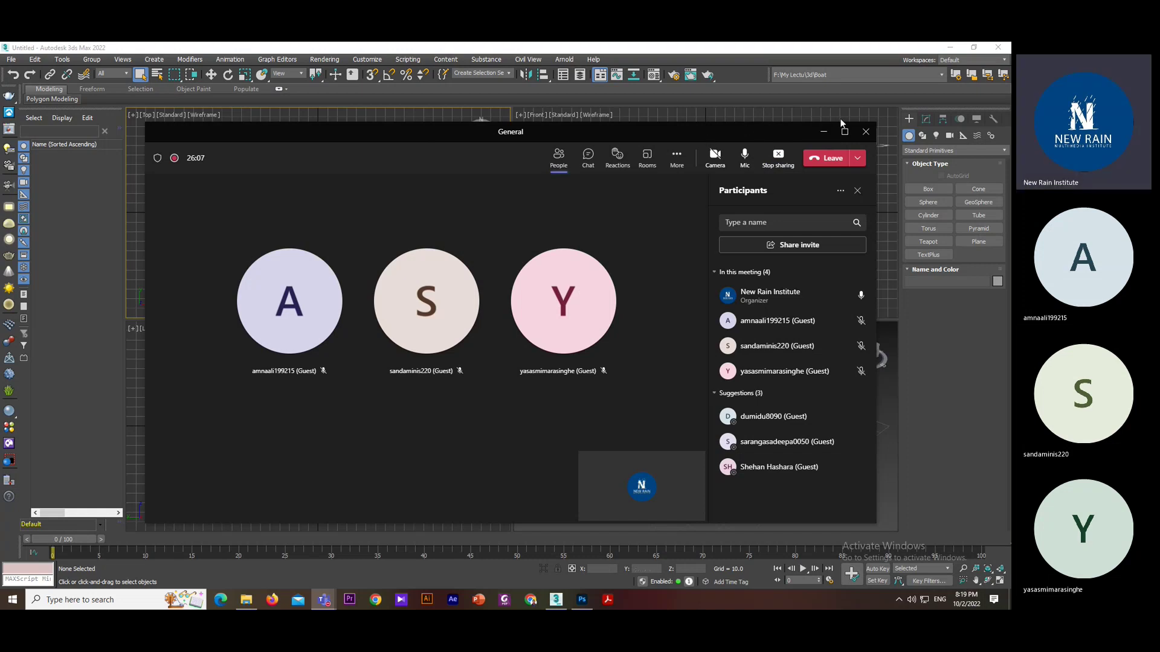
left_click(823, 133)
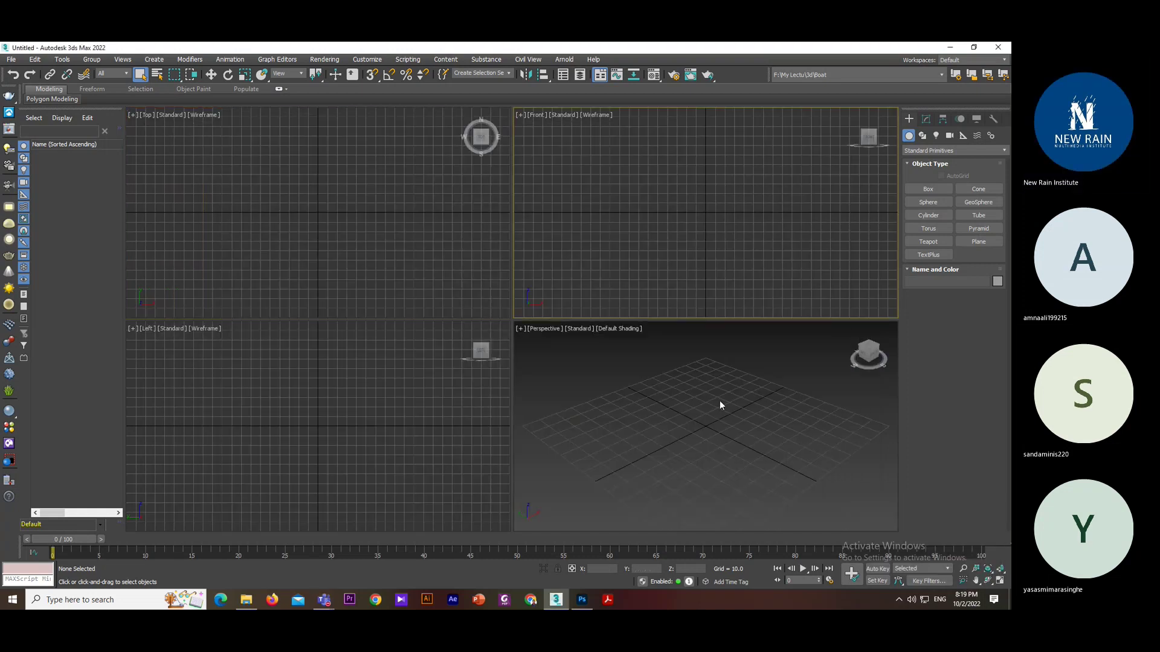
- Maximise the Perspective viewport and create a plane about 226 by 226 units centred near the grid origin
key("alt+w")
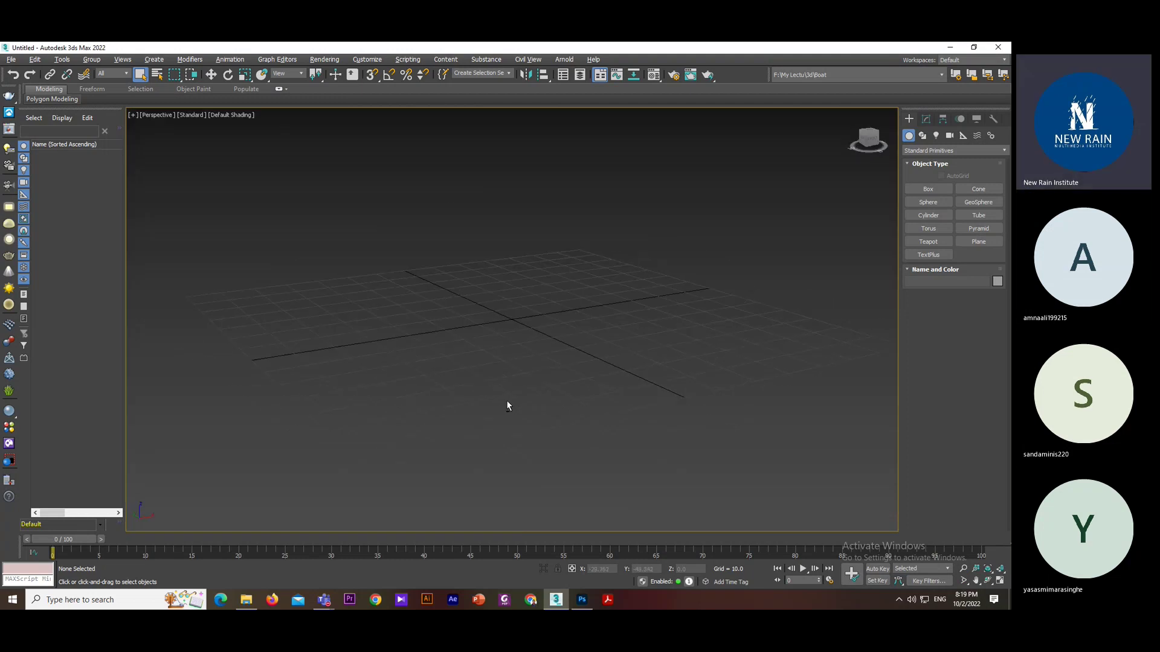
middle_click_drag(506, 401, 507, 406, "alt")
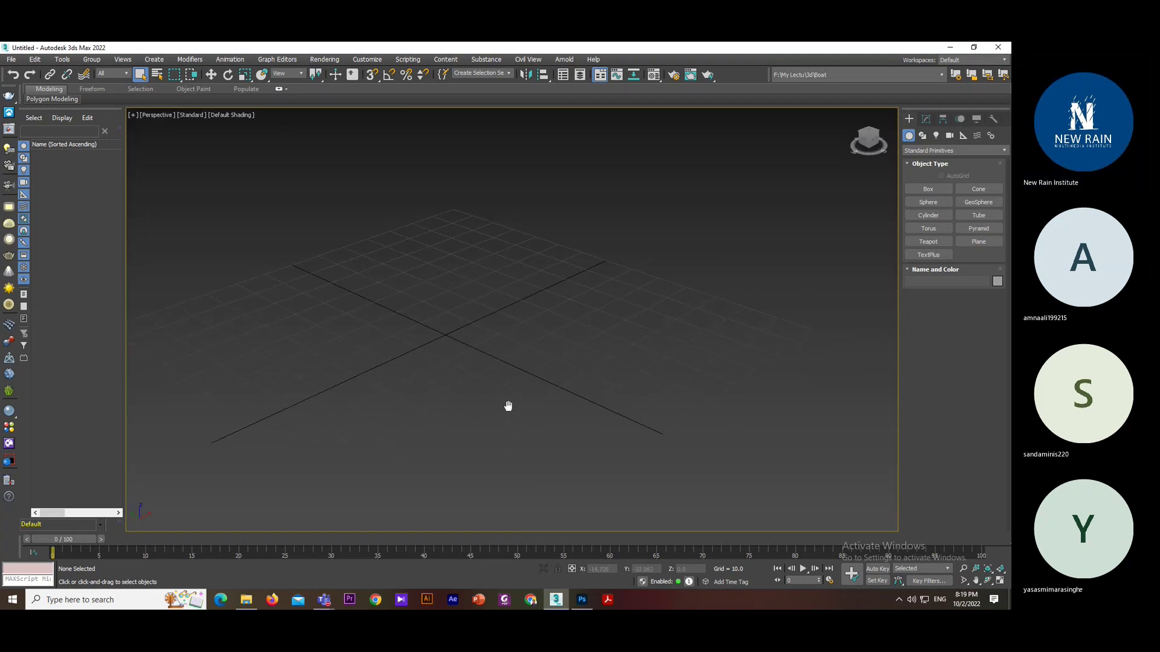
key("alt+w")
key("alt+w")
left_click(977, 242)
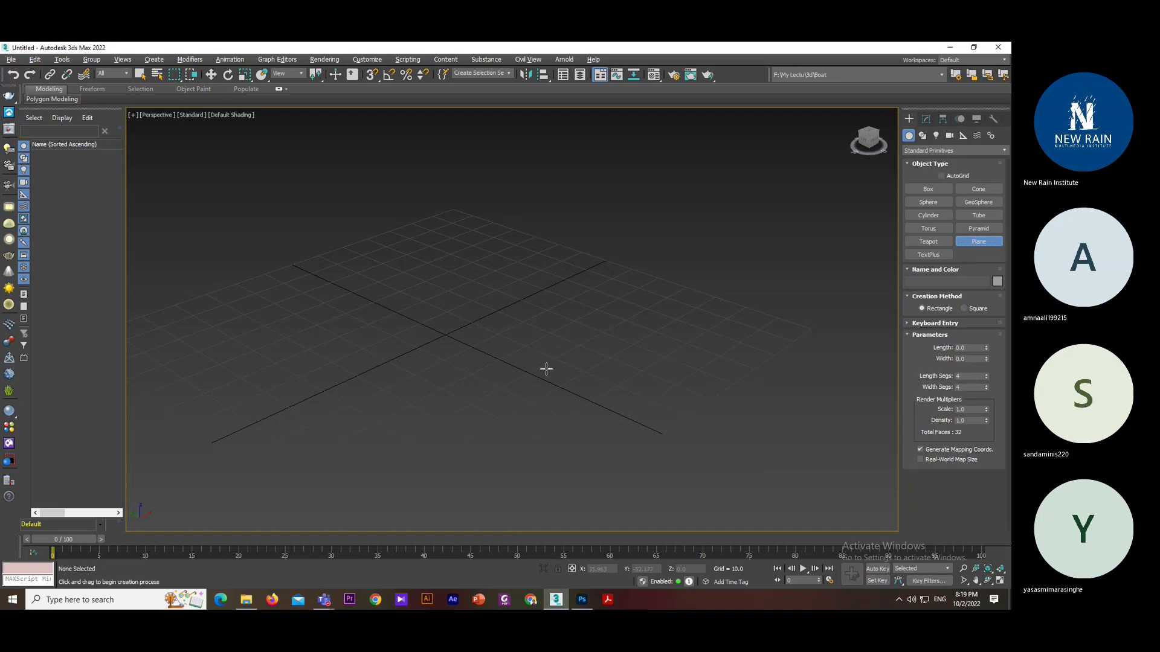
left_click_drag(447, 336, 617, 349)
scroll(617, 350, "down", 5)
scroll(618, 350, "up", 2)
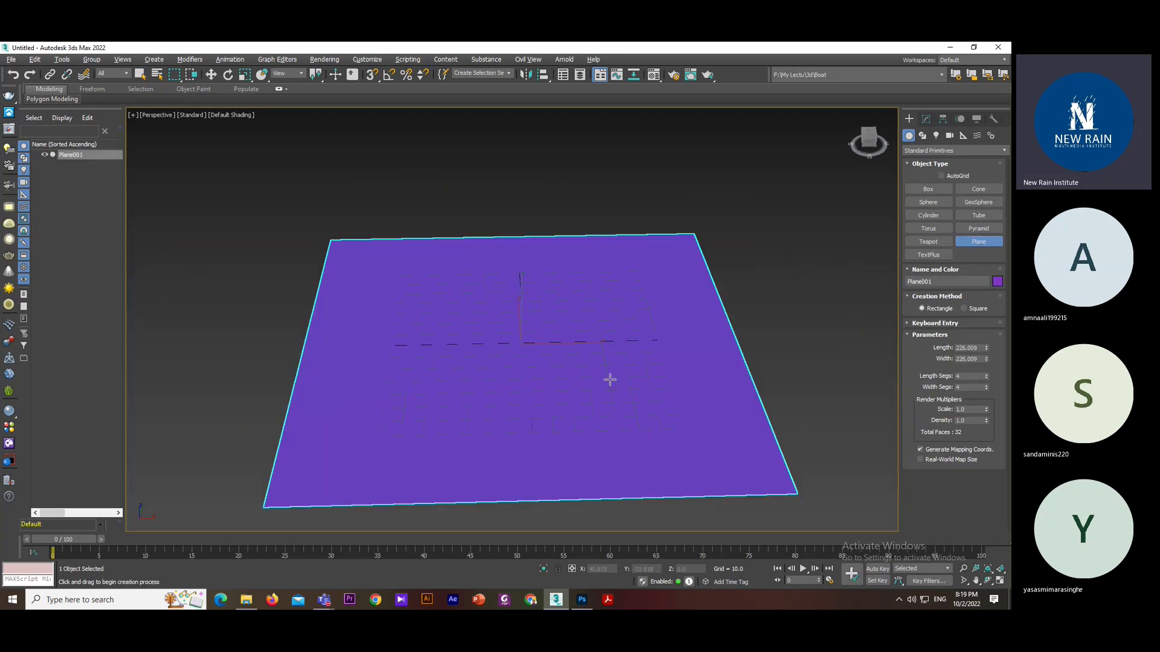
- Create a teapot with a radius of about 39 units at the middle of the plane
left_click(929, 241)
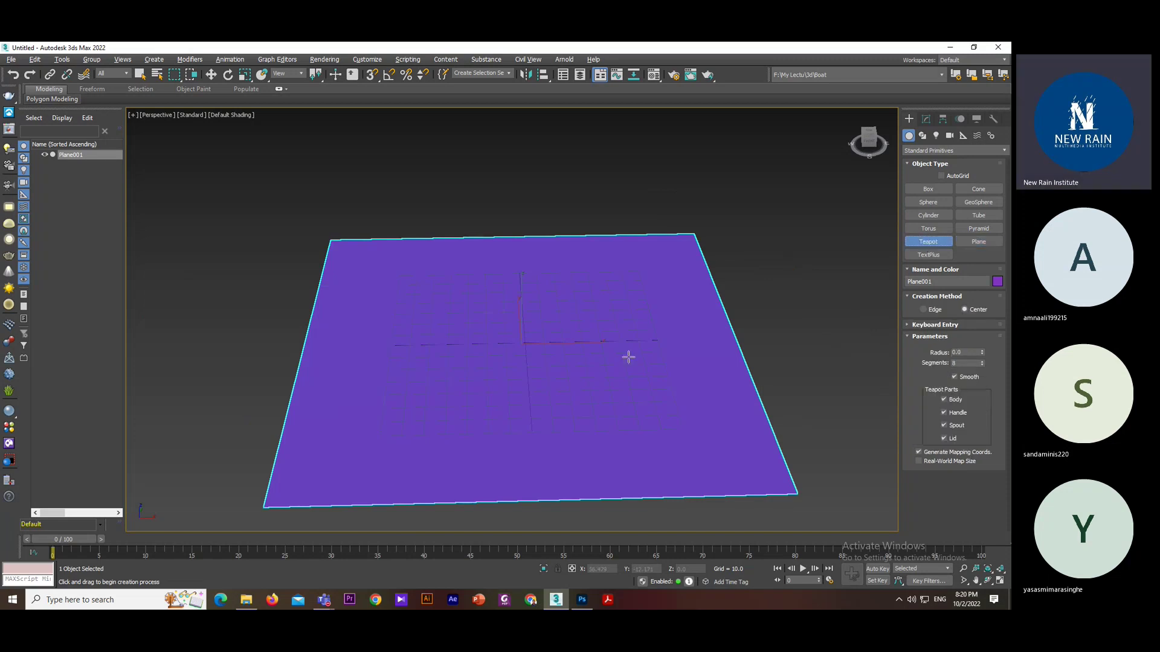
left_click_drag(527, 343, 582, 370)
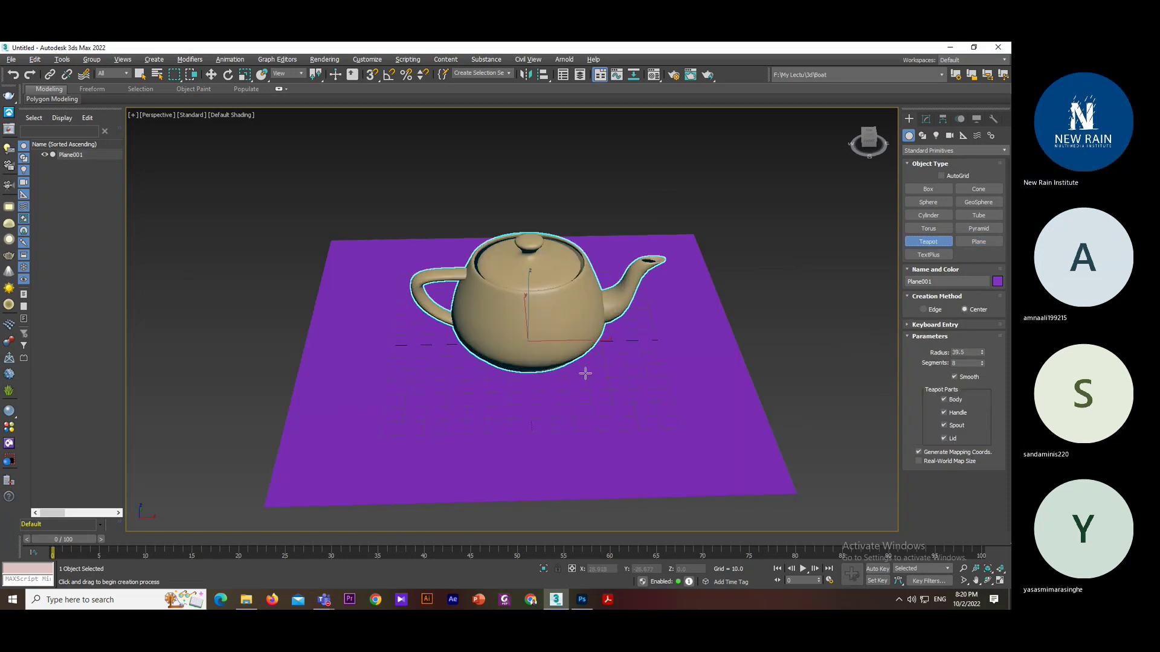
middle_click_drag(582, 370, 534, 321, "alt")
scroll(534, 322, "up", 3)
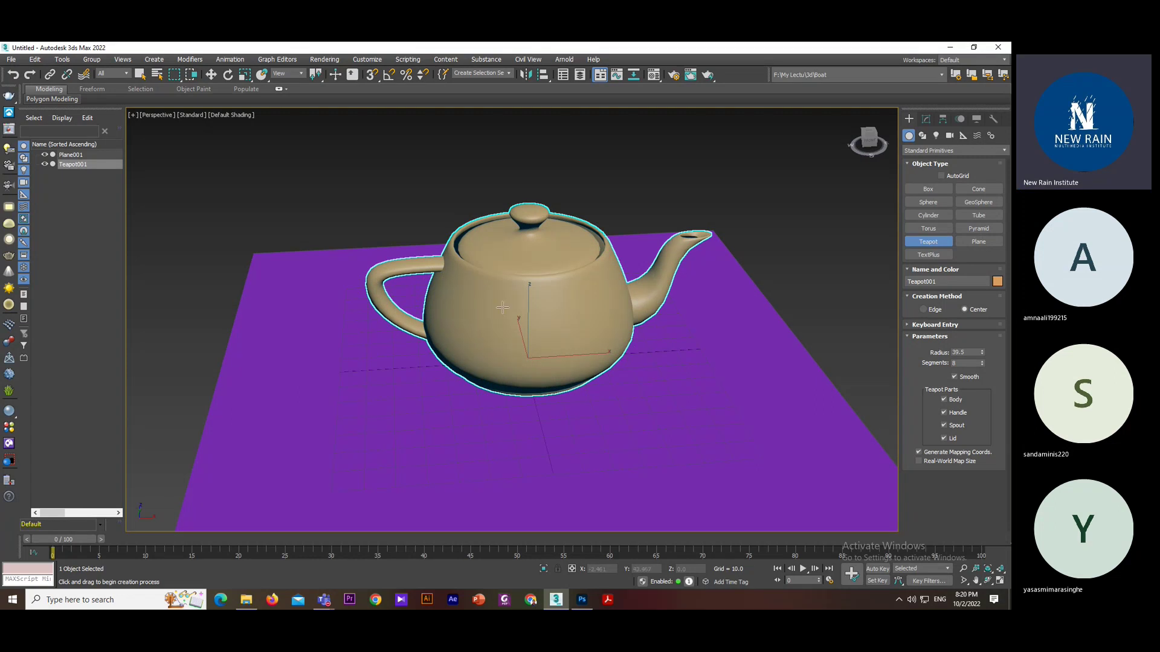
- Examine the teapot's body, handle, spout and lid from several angles and distances
middle_click_drag(471, 288, 468, 283, "alt")
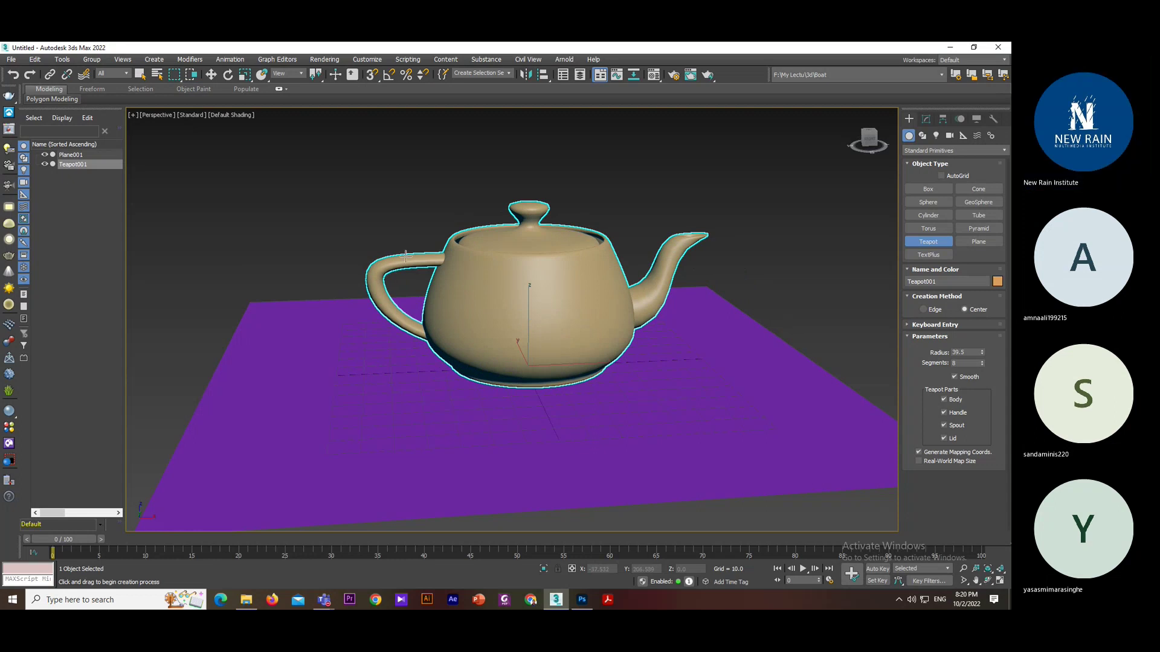
middle_click_drag(478, 307, 503, 306, "alt")
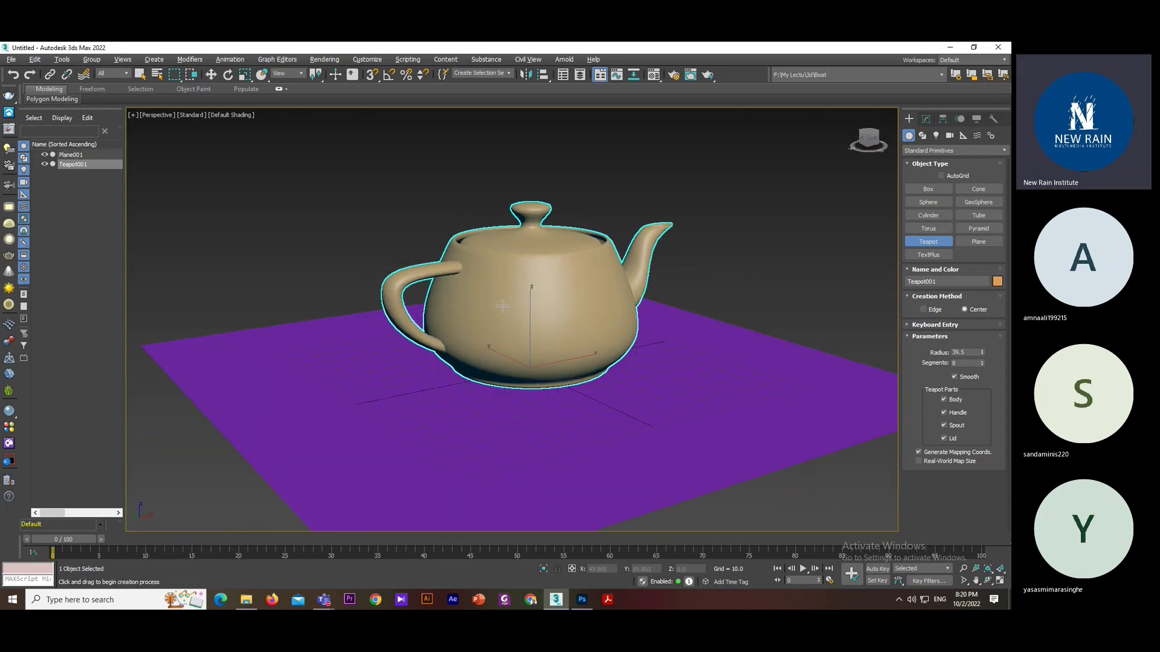
scroll(473, 305, "up", 3)
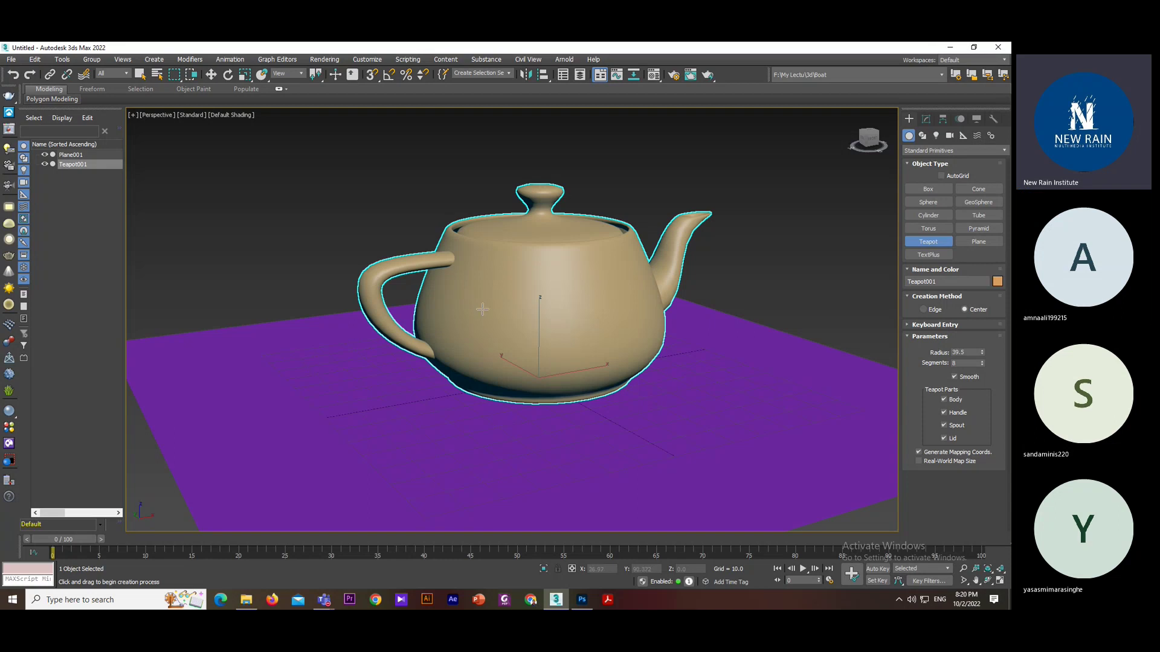
middle_click_drag(477, 307, 456, 307, "alt")
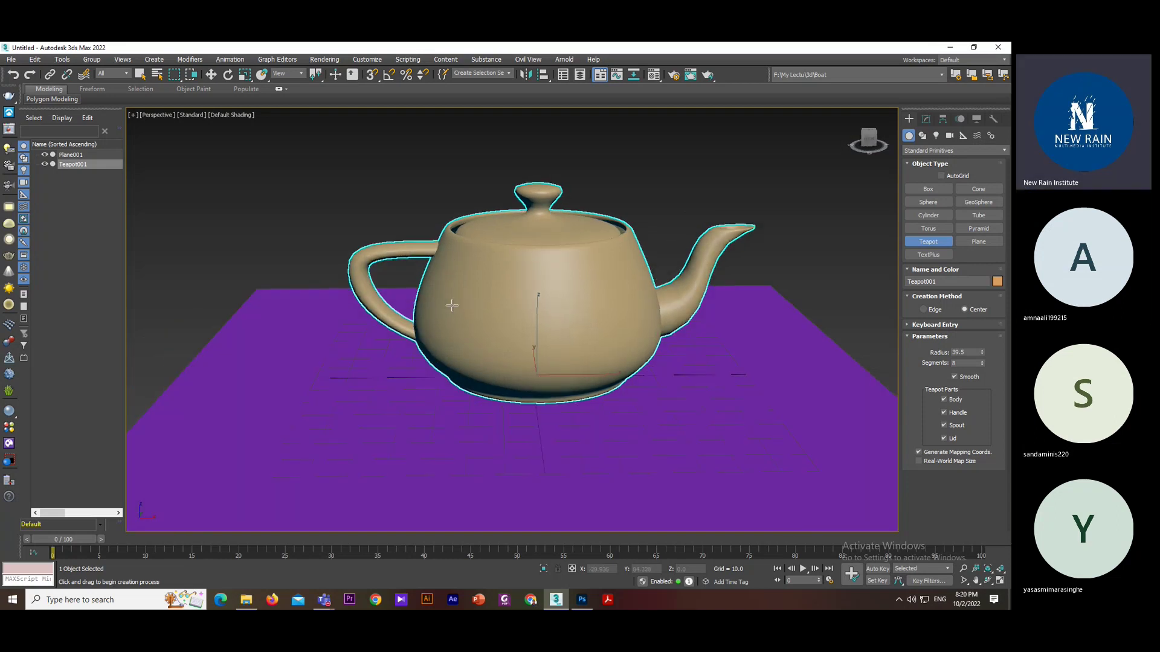
middle_click_drag(452, 306, 474, 285, "alt")
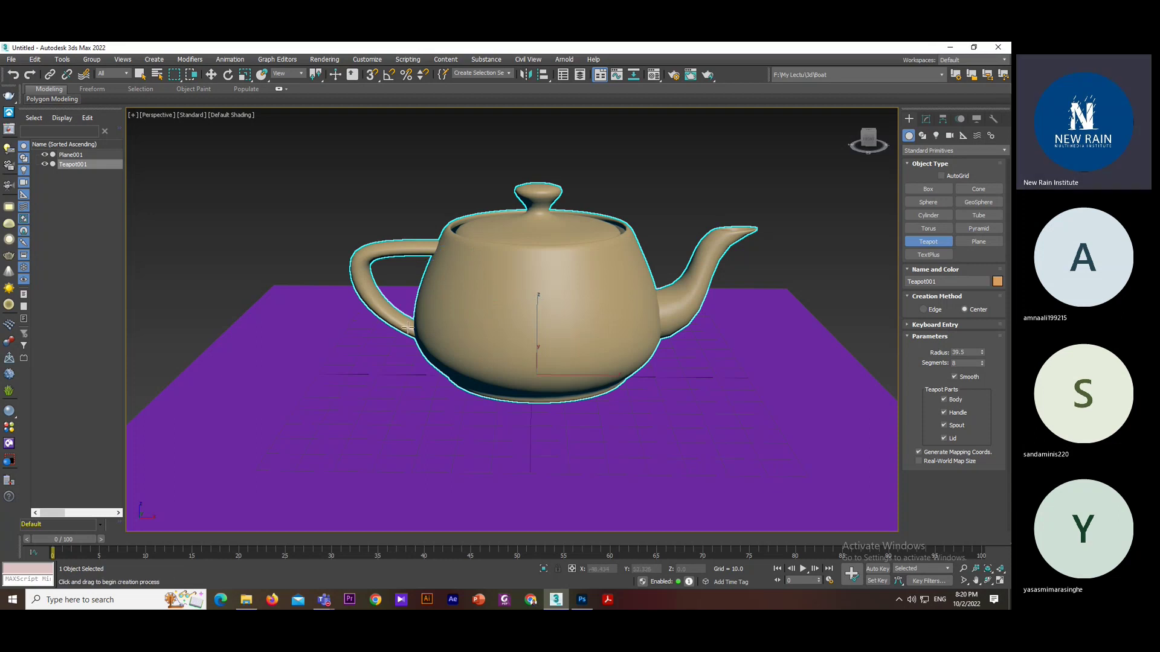
middle_click_drag(544, 266, 518, 259, "alt")
middle_click_drag(515, 210, 468, 284, "alt")
middle_click_drag(594, 304, 580, 266, "alt")
scroll(551, 287, "down", 4)
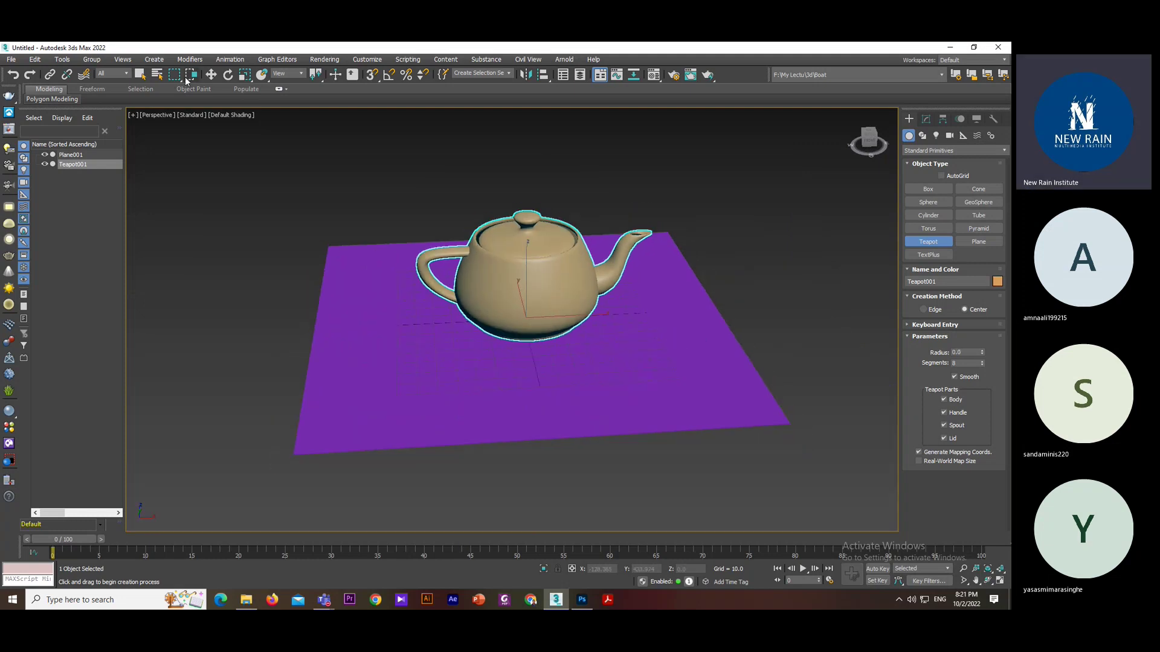
- Scale the plane uniformly to about 331 percent so it forms a wide ground around the teapot
left_click(211, 75)
left_click(532, 363)
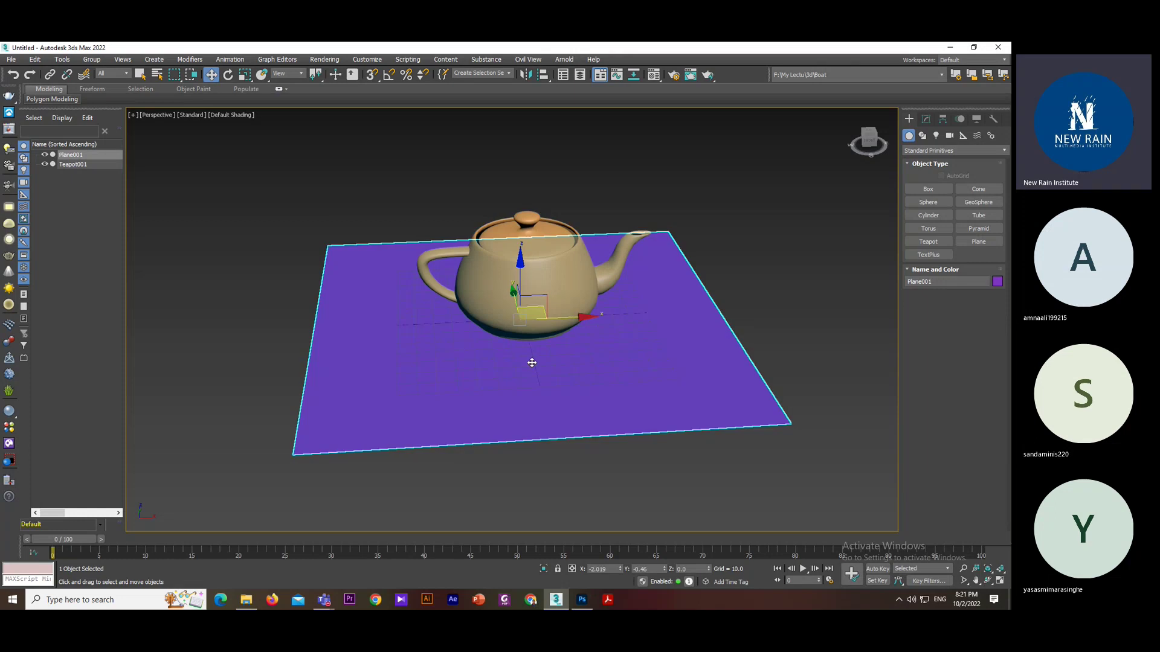
key("e")
left_click(243, 75)
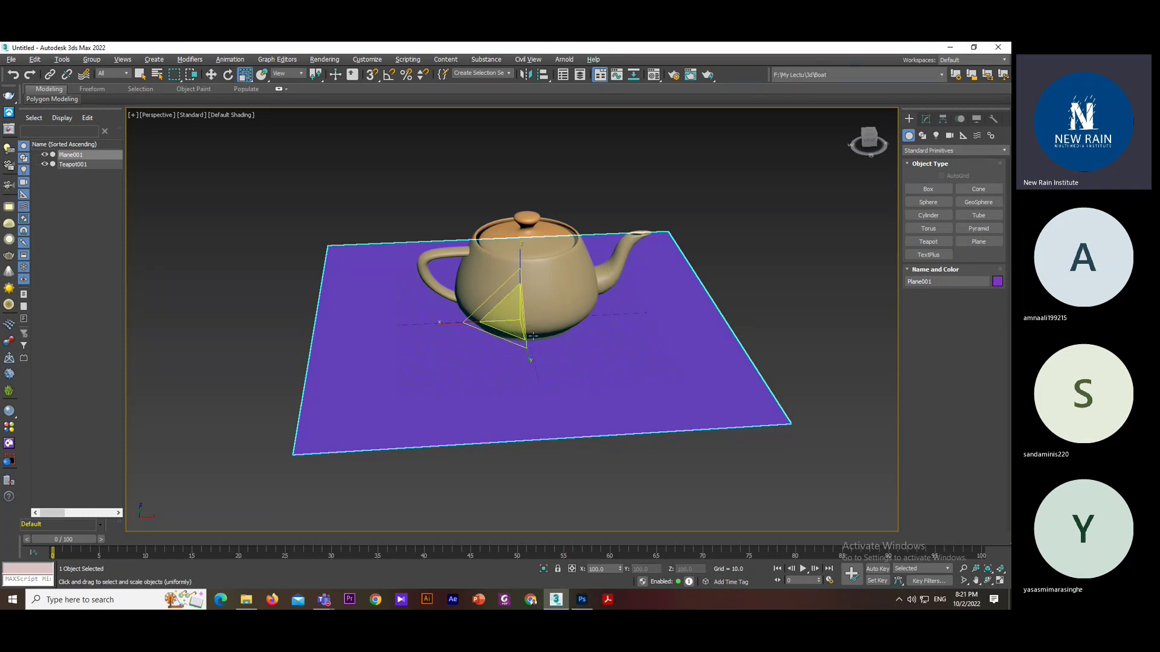
middle_click_drag(512, 323, 516, 320, "alt")
left_click_drag(517, 318, 630, 193)
middle_click_drag(629, 193, 622, 311, "alt")
scroll(654, 294, "down", 5)
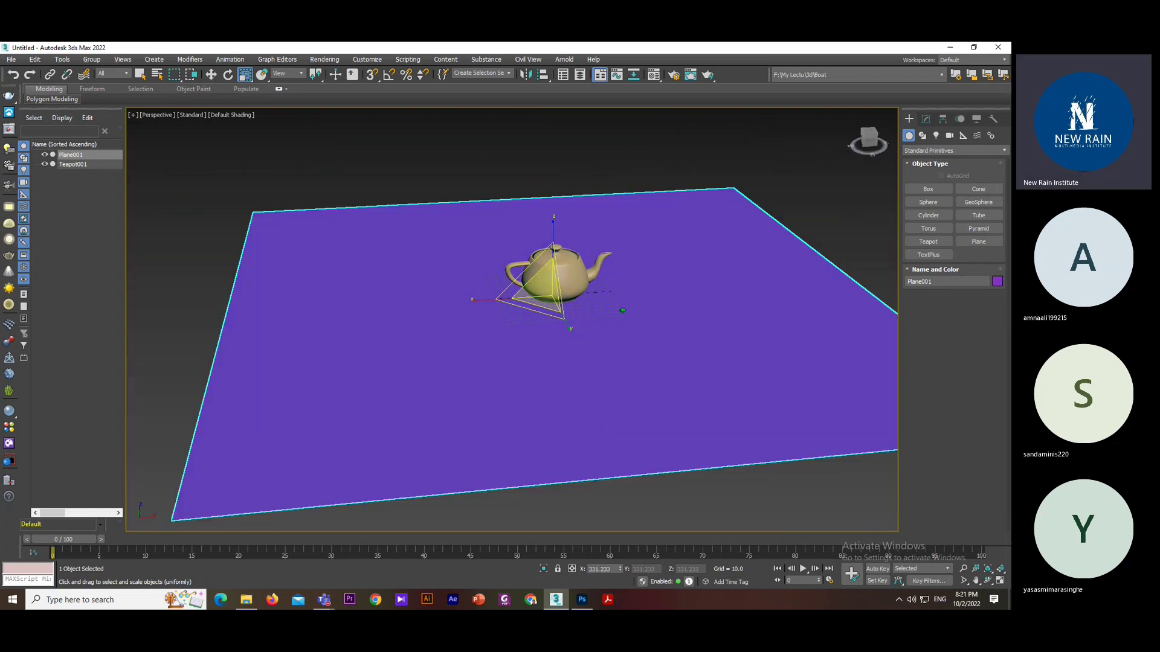
scroll(622, 311, "up", 2)
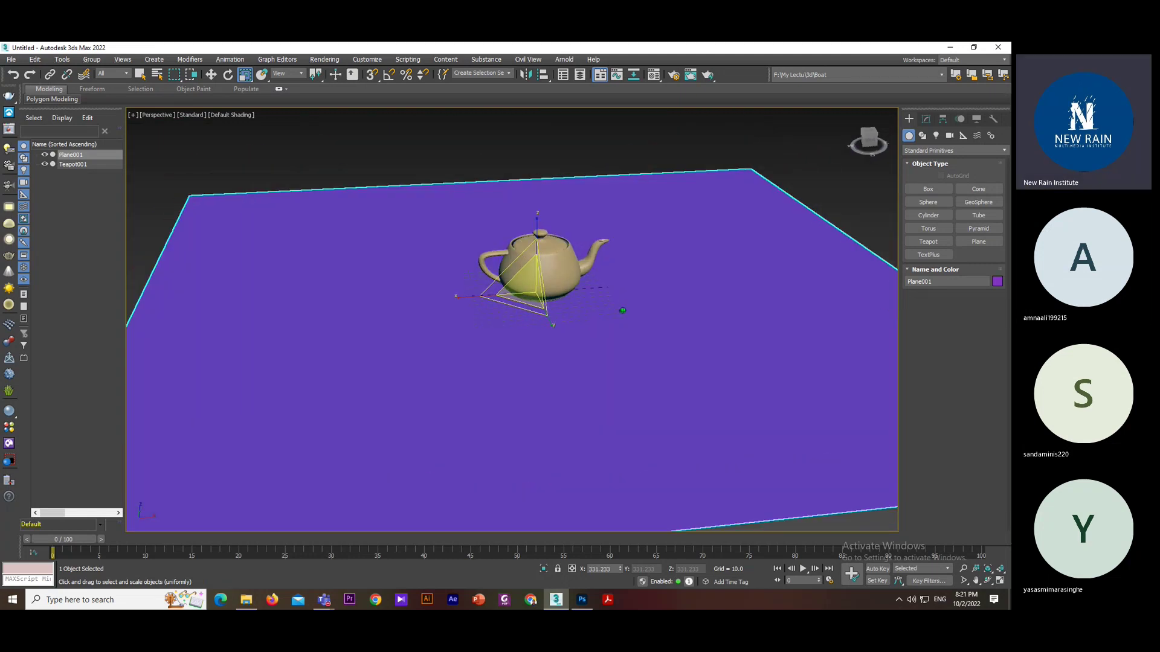
- Set the renderer to Scanline Renderer in the render setup and render the Perspective view
left_click(324, 59)
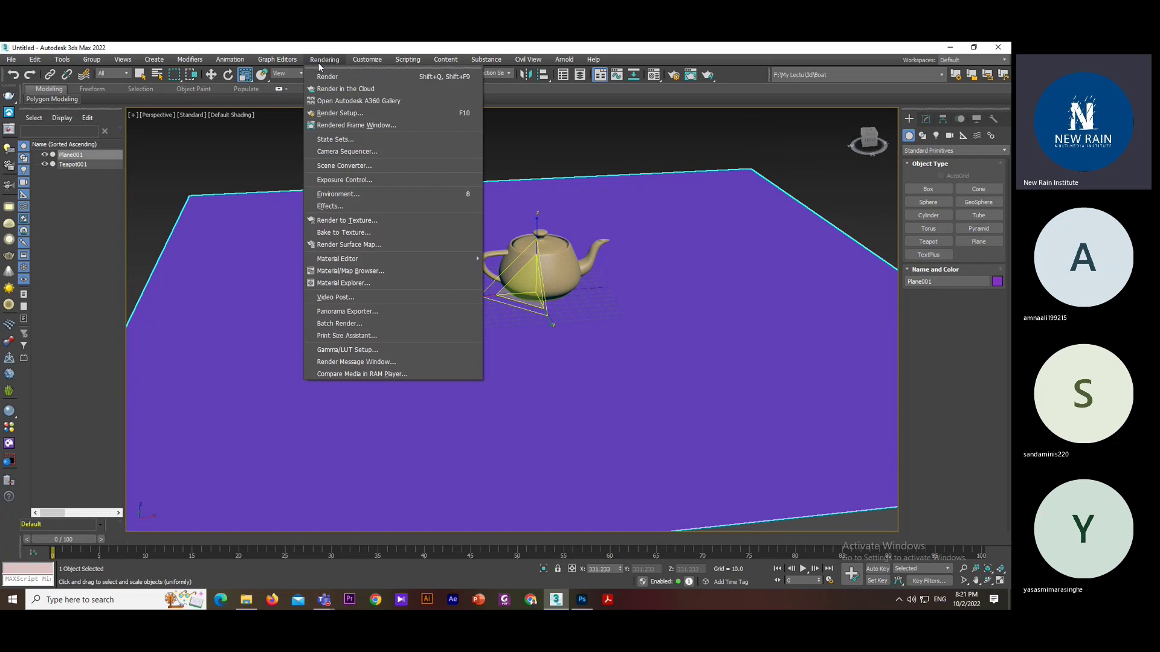
left_click(355, 116)
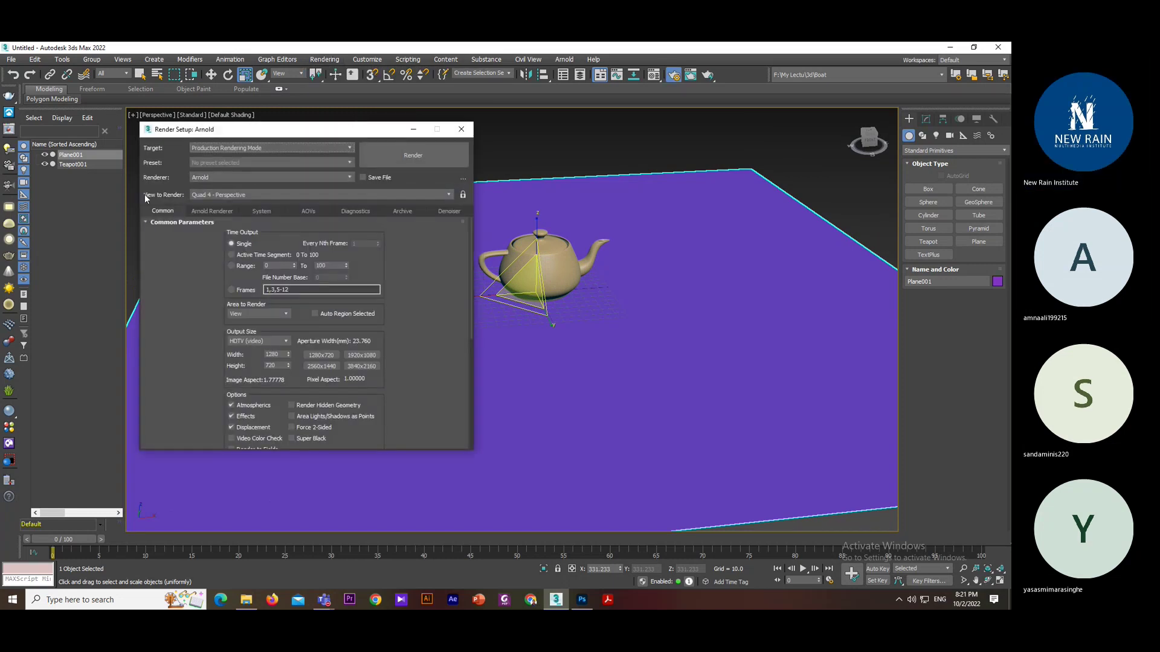
left_click(224, 179)
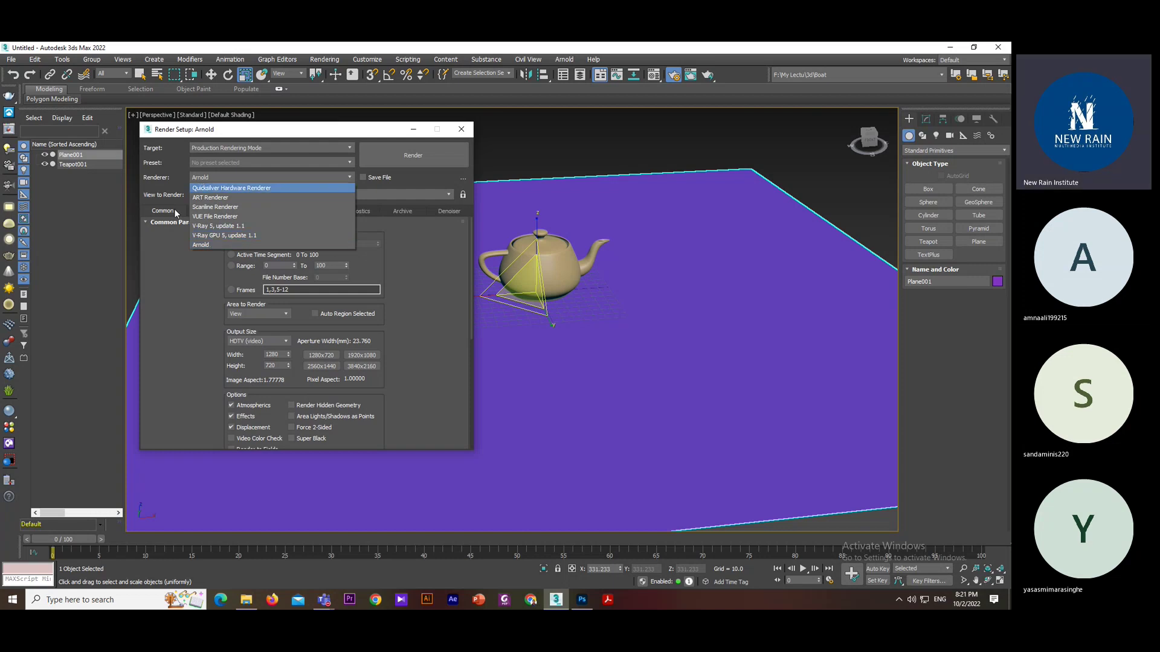
left_click(217, 209)
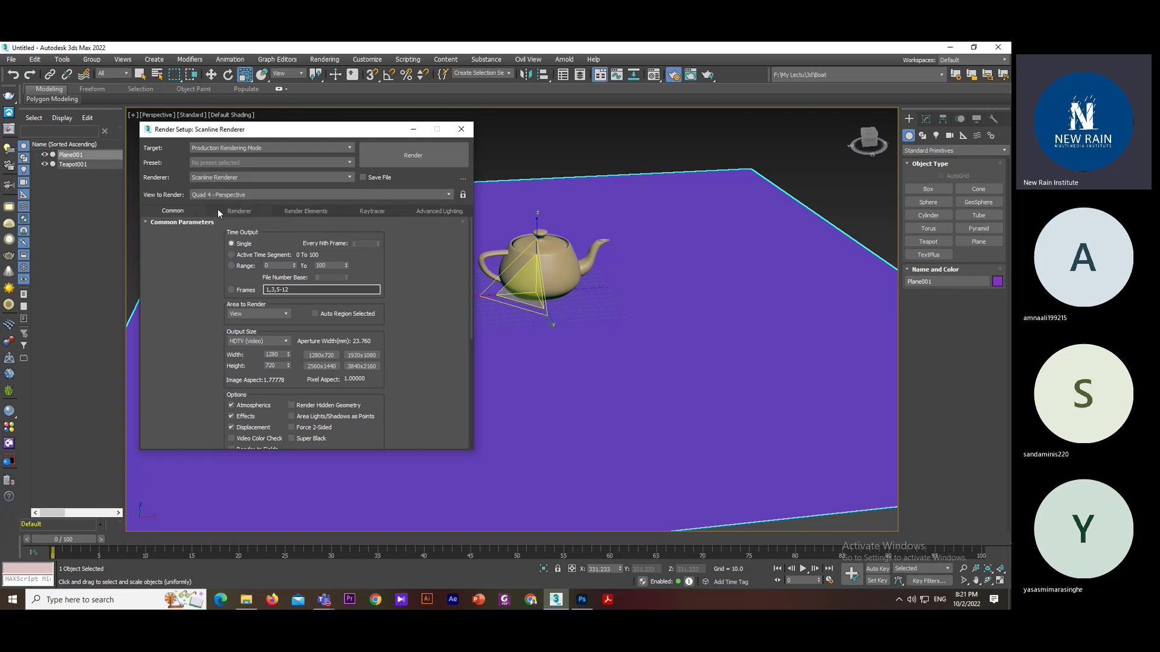
left_click(433, 151)
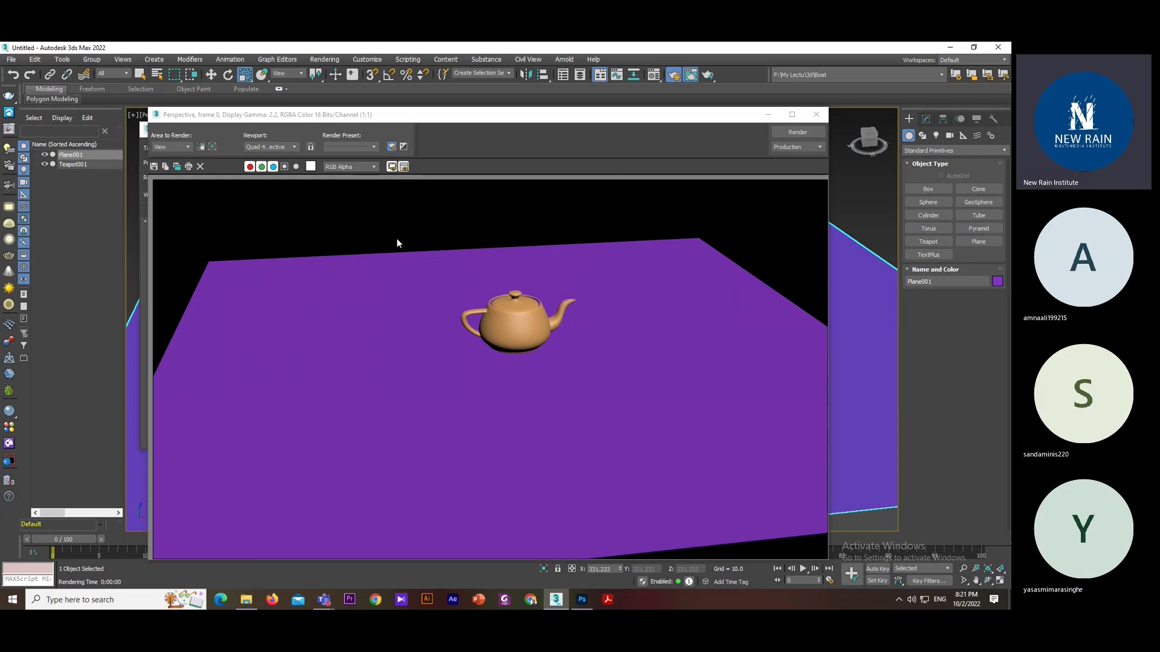
- Arrange the render setup dialog and the rendered frame window side by side so both can be read
left_click_drag(579, 118, 576, 102)
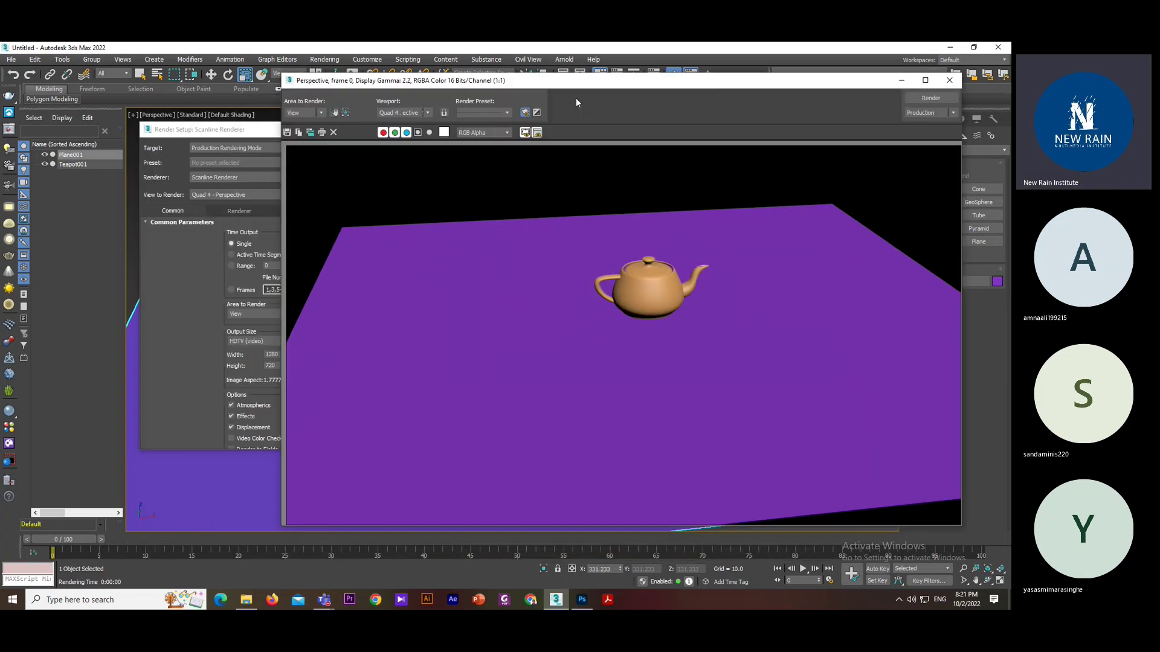
left_click_drag(234, 132, 139, 126)
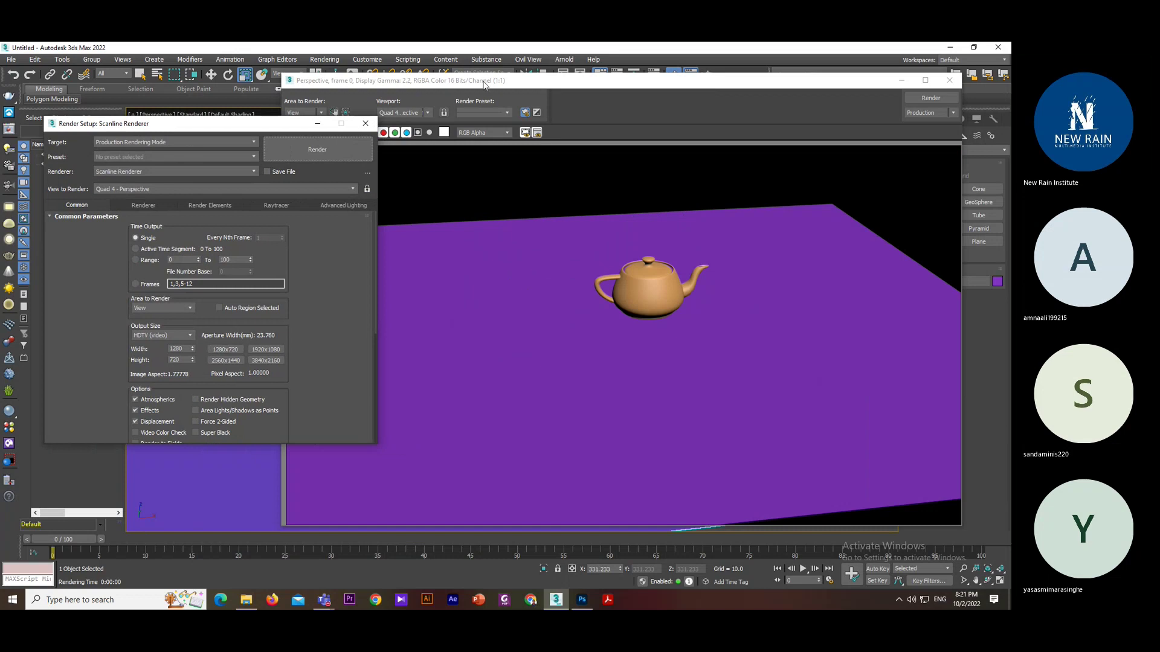
left_click_drag(484, 85, 521, 88)
left_click_drag(245, 129, 237, 129)
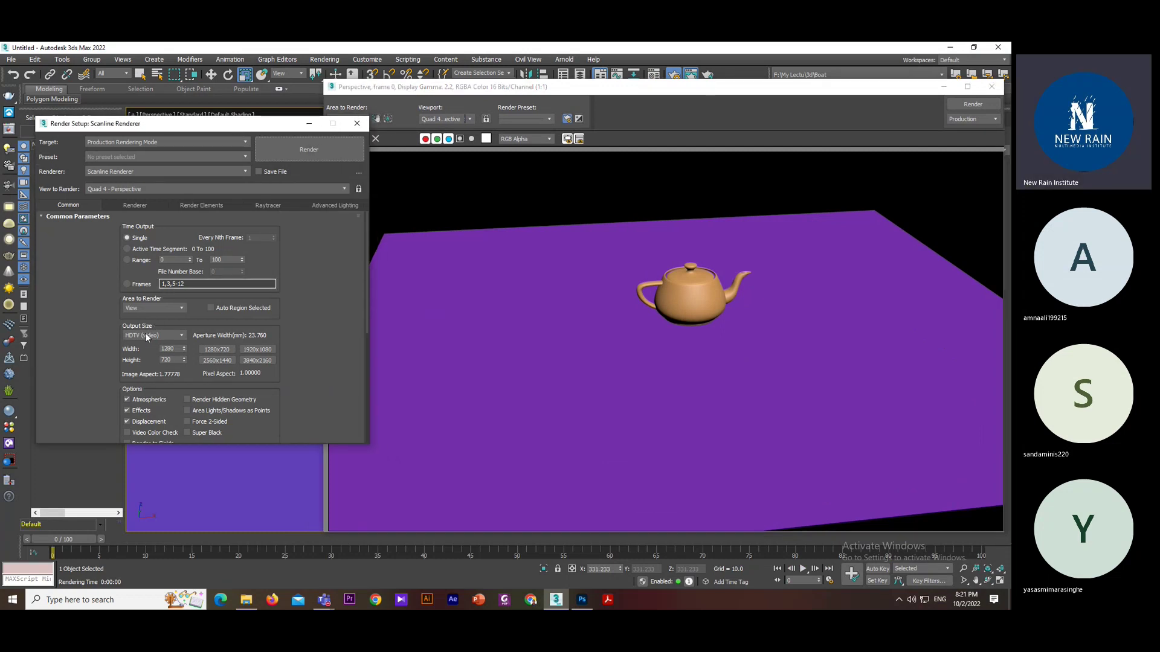
left_click(876, 130)
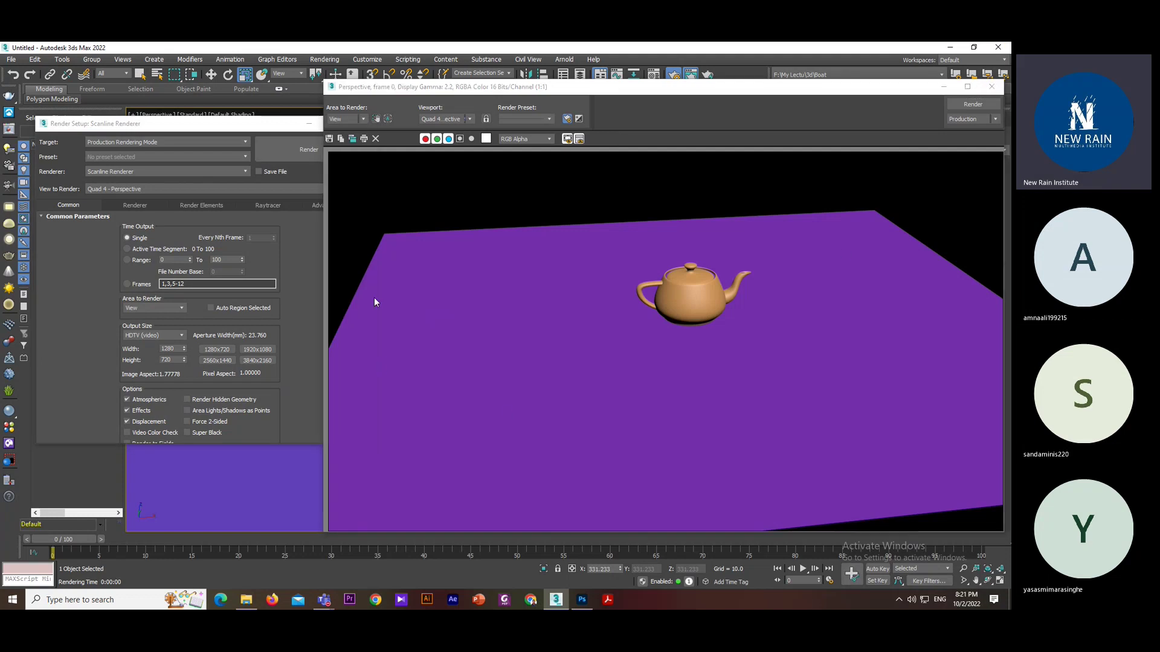
- Review the output size presets and set the output width to 200 with the HDTV (video) preset kept
left_click(155, 334)
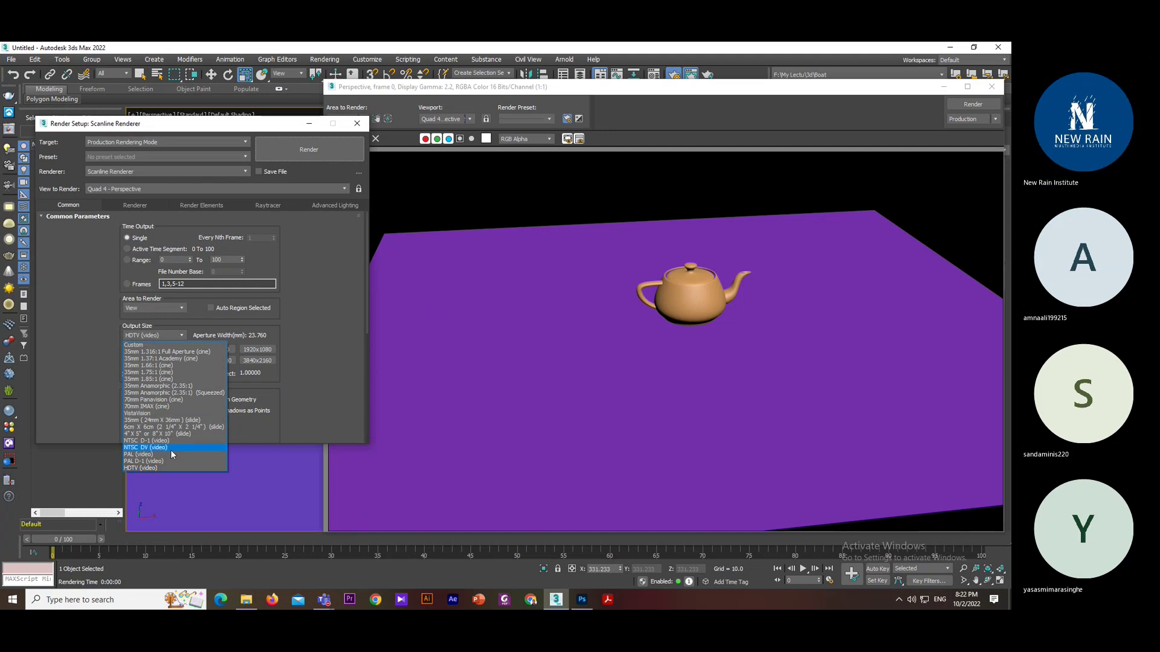
left_click(155, 335)
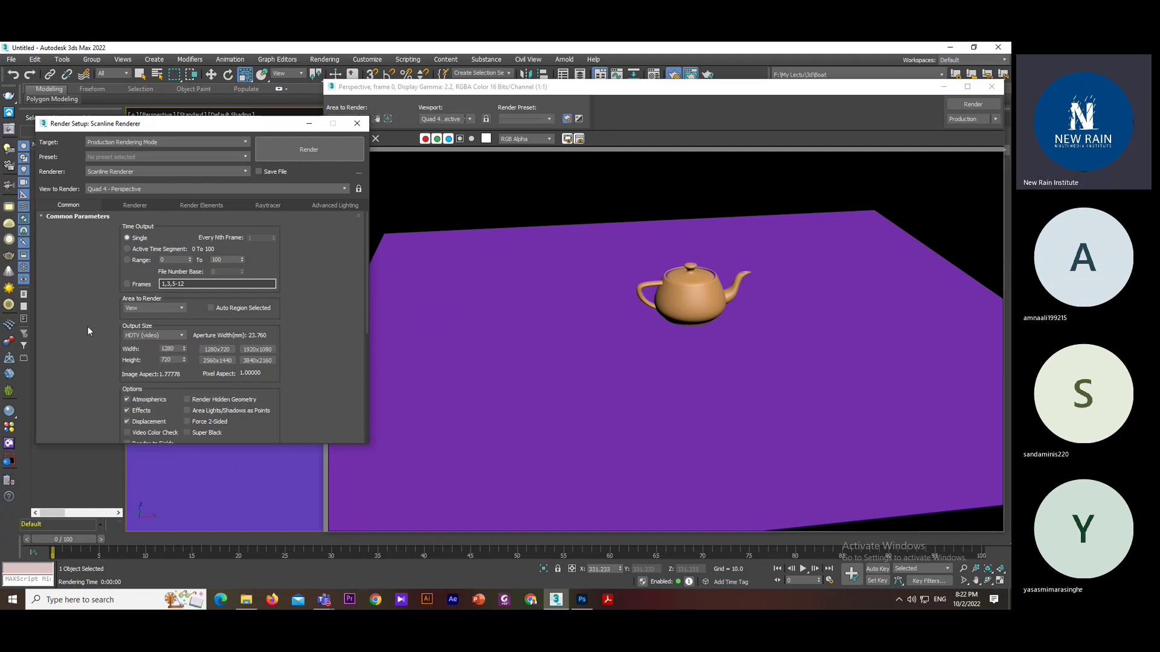
left_click_drag(178, 349, 143, 349)
type("200")
key("Tab")
key("Tab")
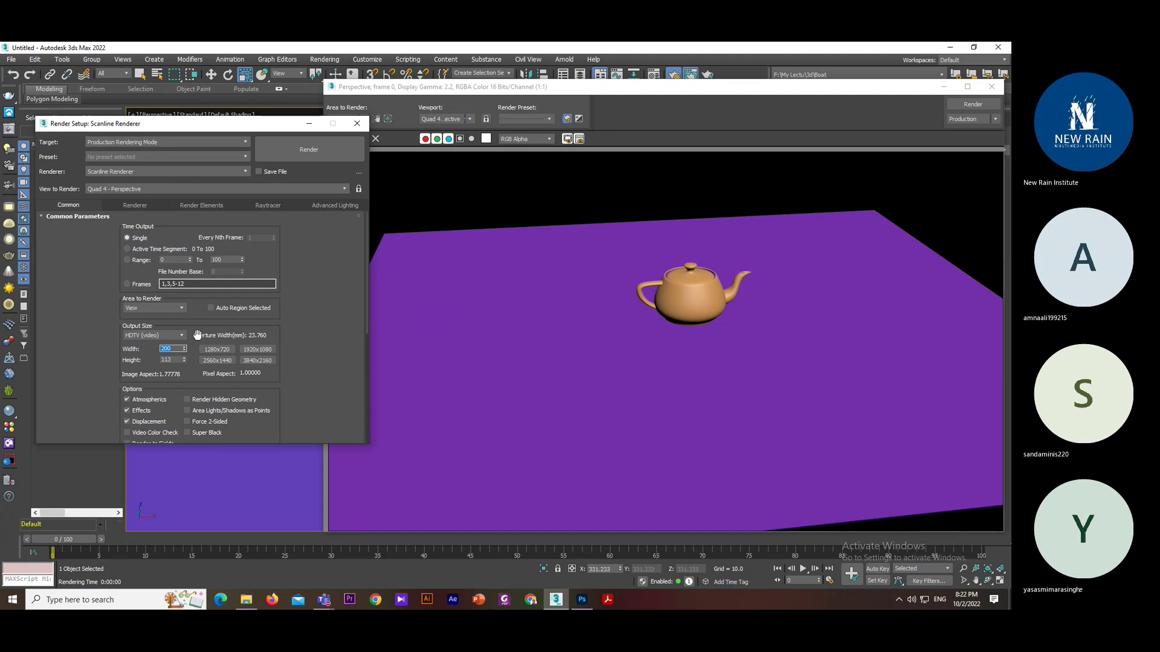
- Set a Custom output size of 200 by 200, re-render the Perspective view and move the frame window clear
left_click(177, 336)
left_click(151, 346)
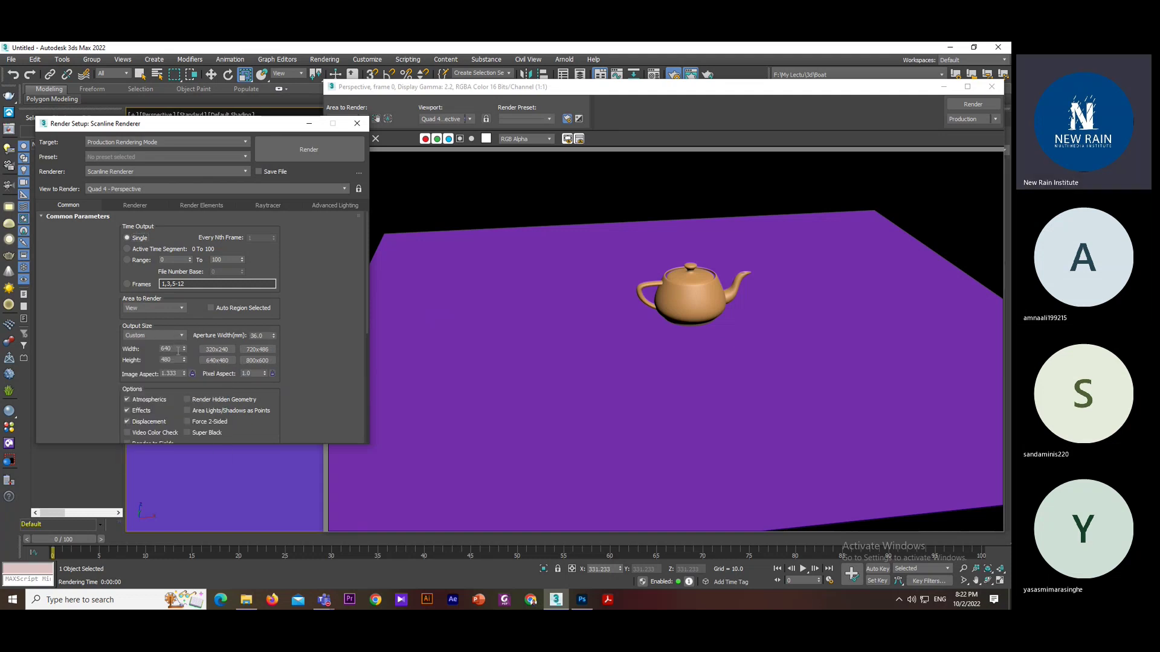
type("200")
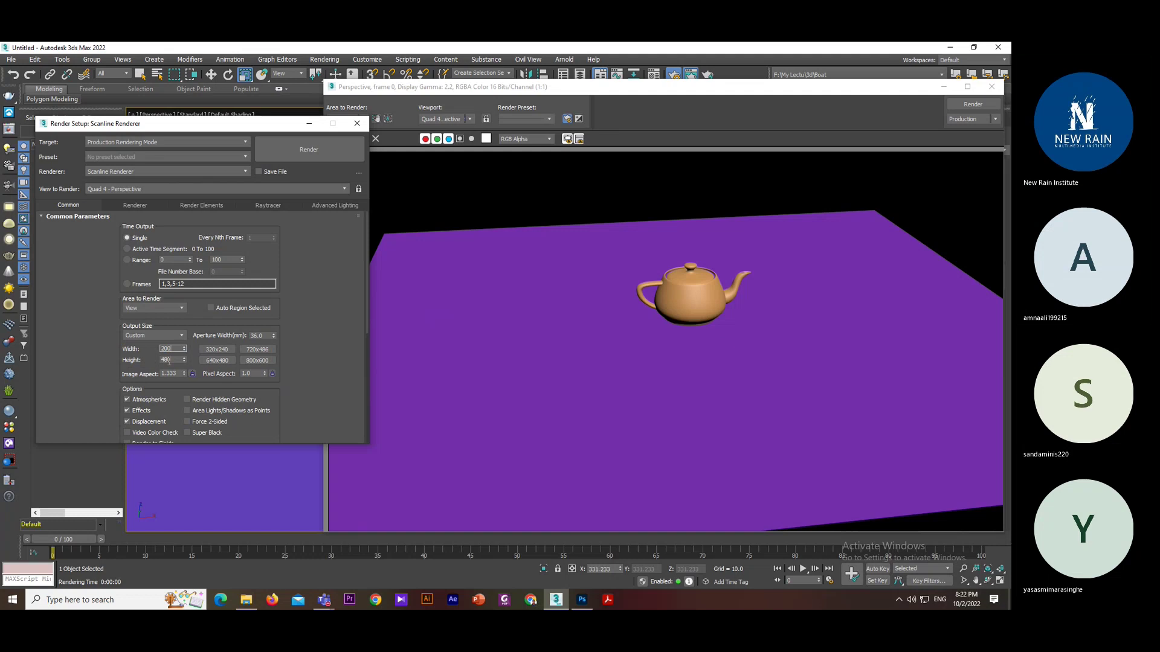
double_click(175, 359)
type("200")
left_click(348, 126)
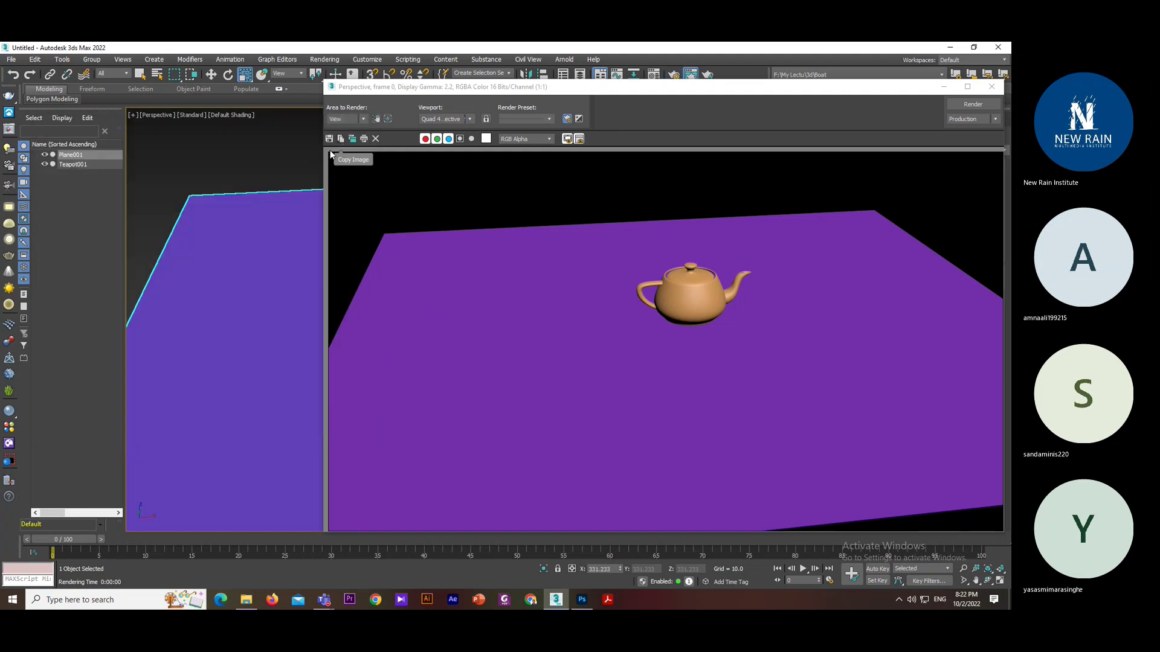
left_click(967, 87)
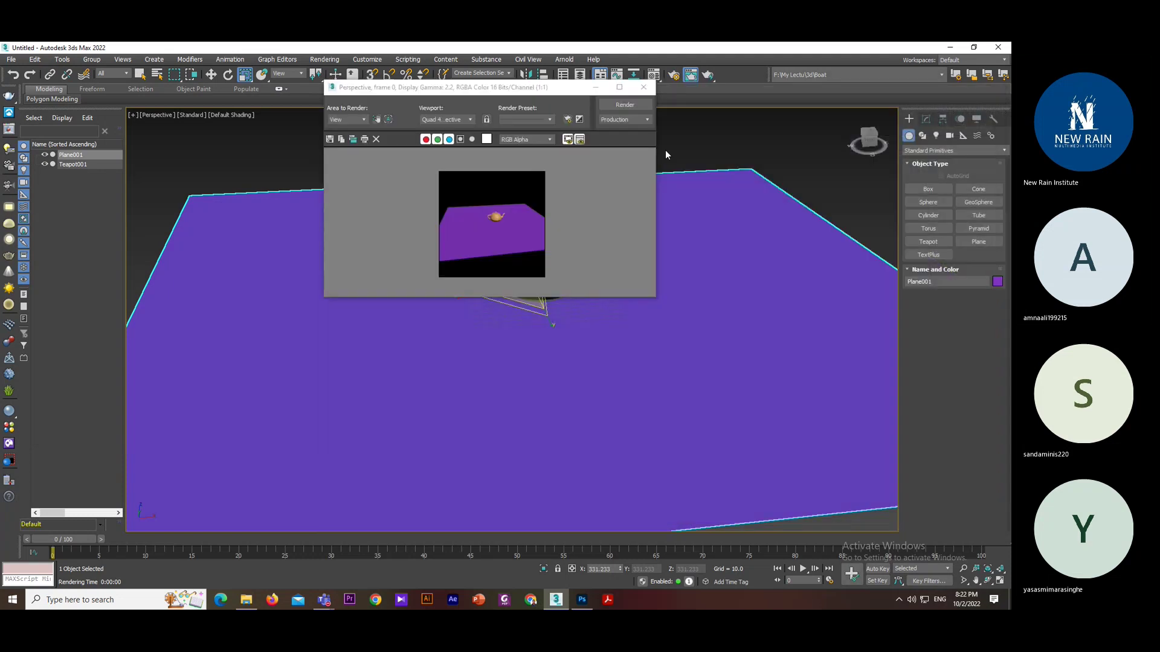
left_click_drag(570, 87, 708, 174)
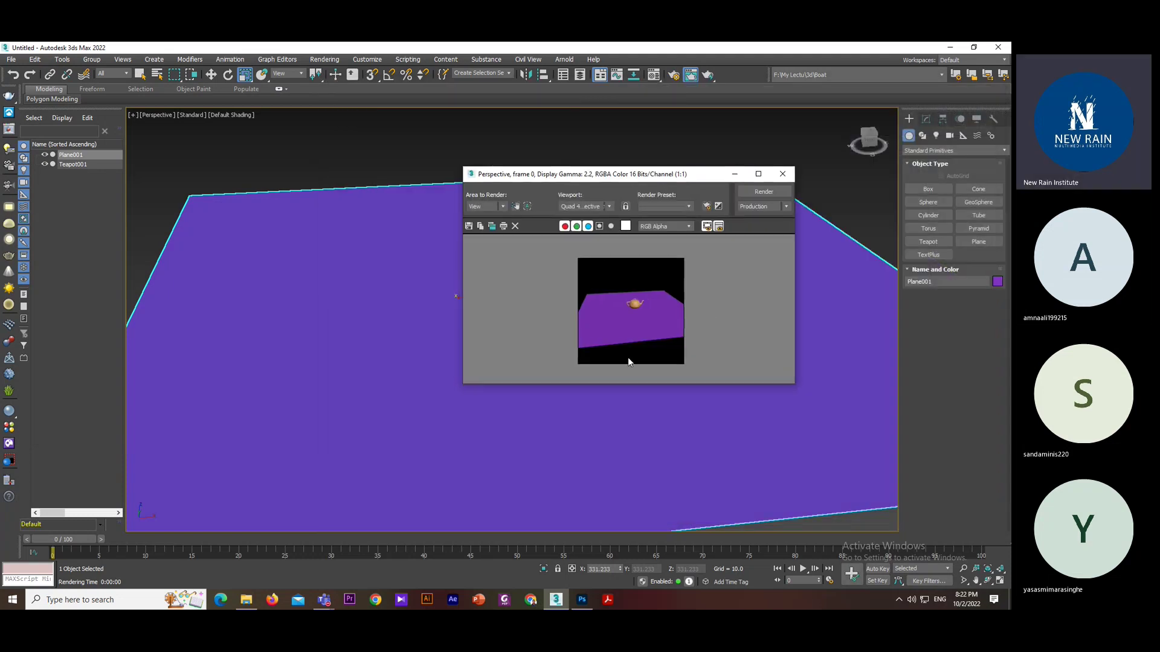
- Reopen the render setup and try the 35mm 1.75:1 (cine) and VistaVision output size presets
left_click(325, 60)
left_click(342, 106)
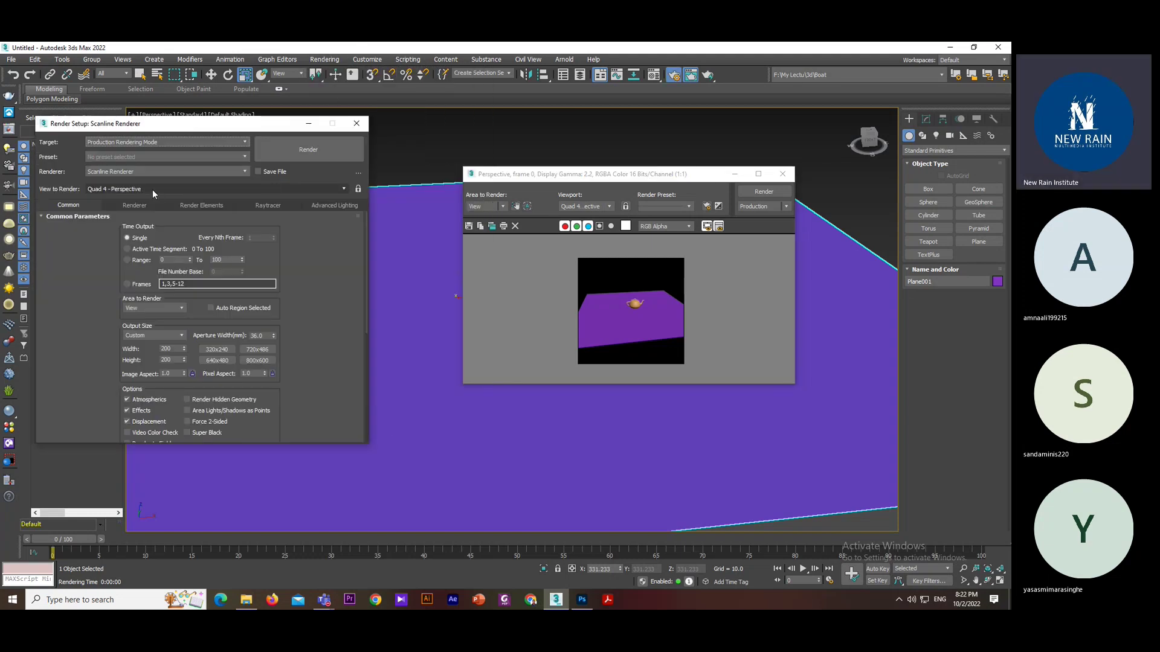
left_click(165, 336)
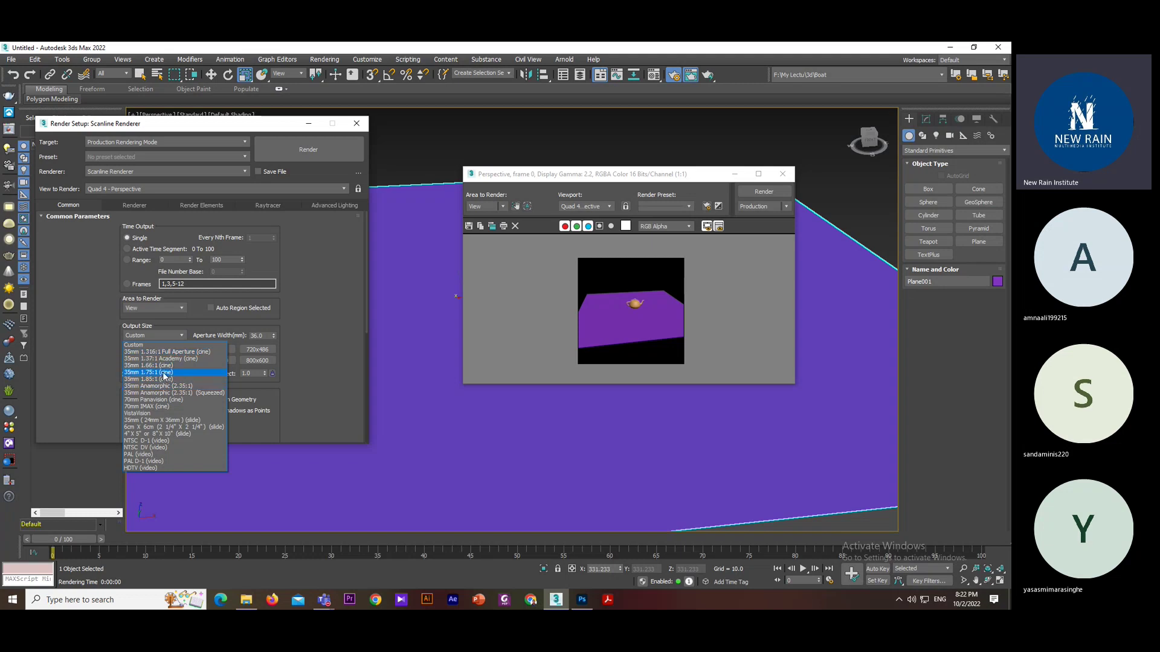
left_click(163, 373)
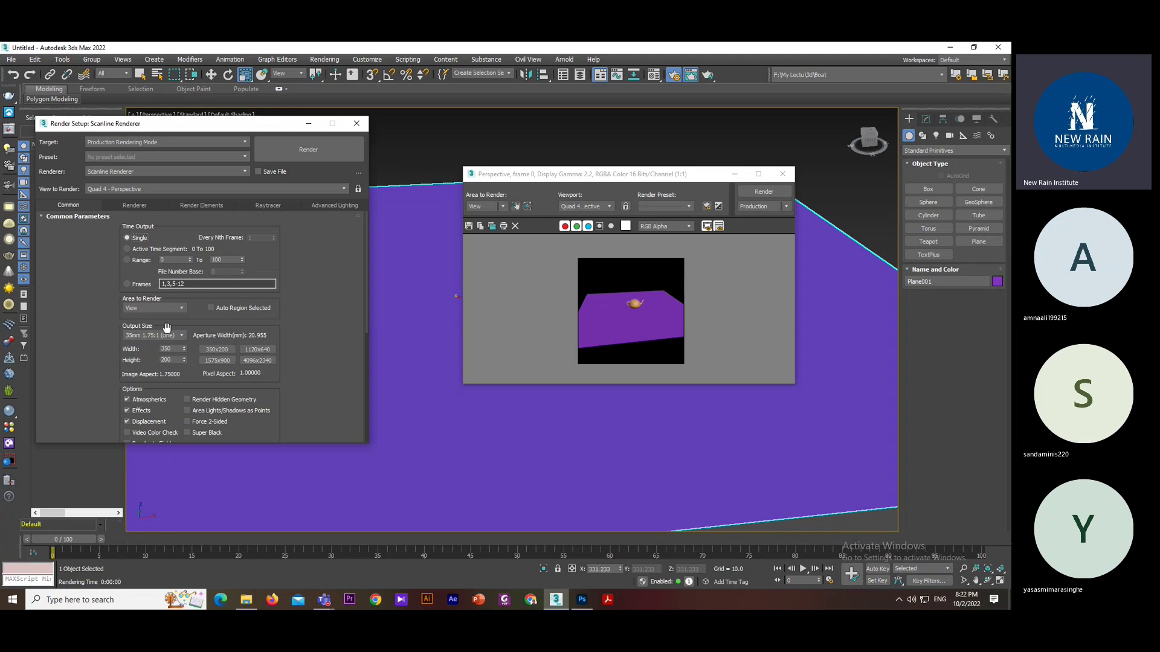
left_click(169, 337)
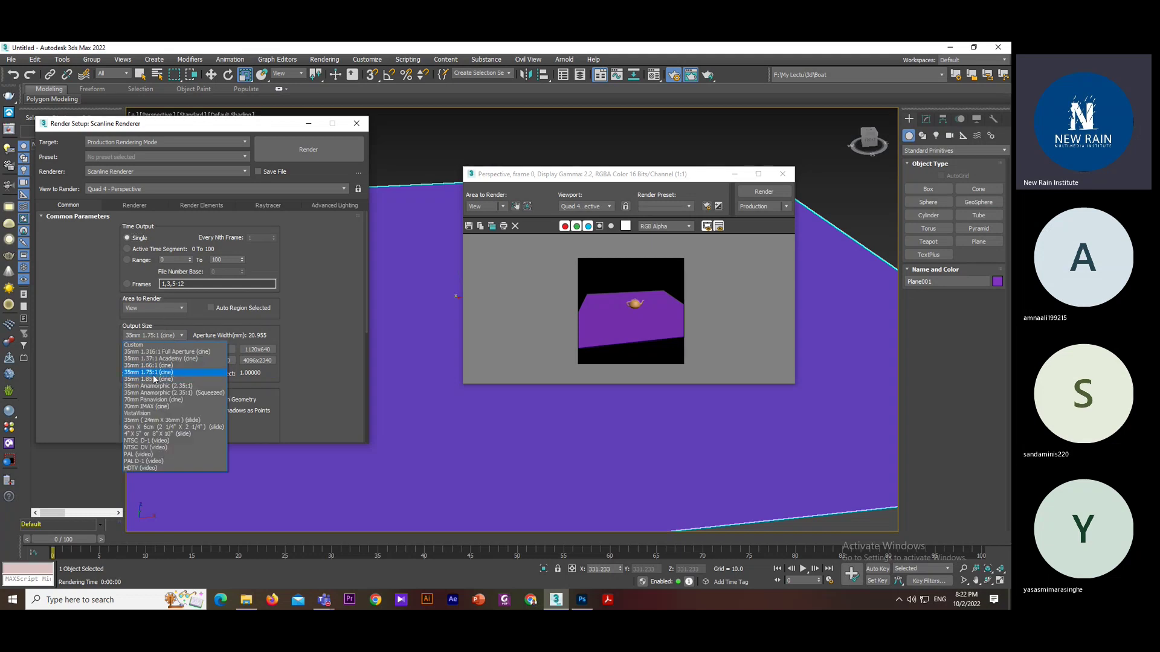
left_click(162, 413)
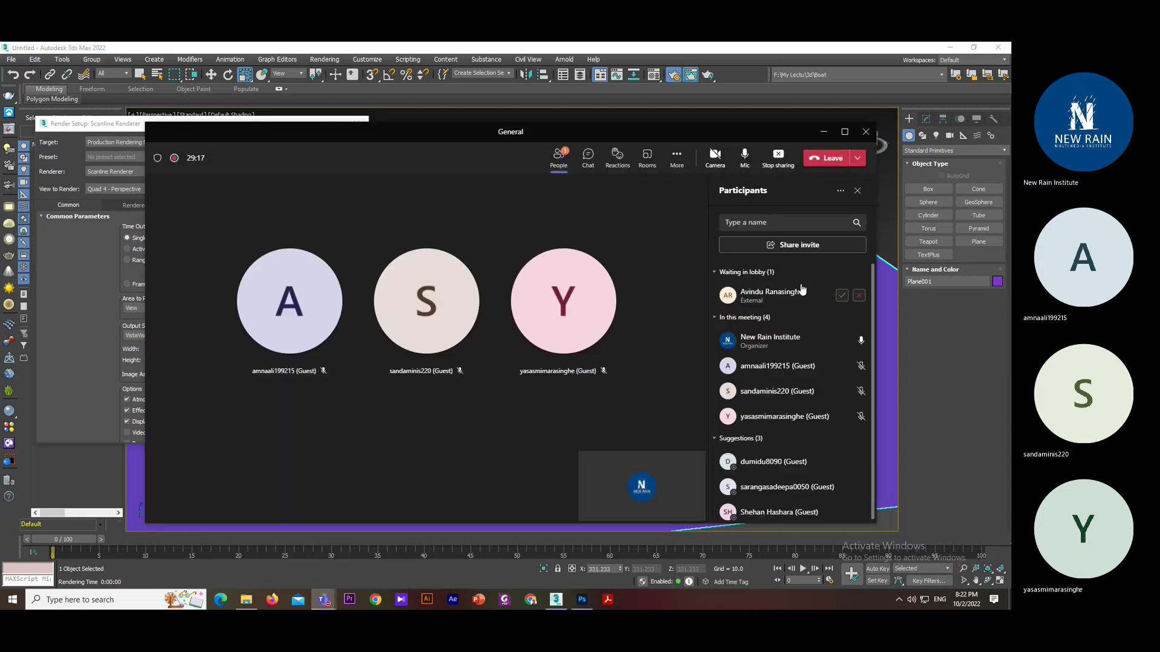
- Admit the participant waiting in the Microsoft Teams meeting lobby and minimise the meeting window
left_click(841, 296)
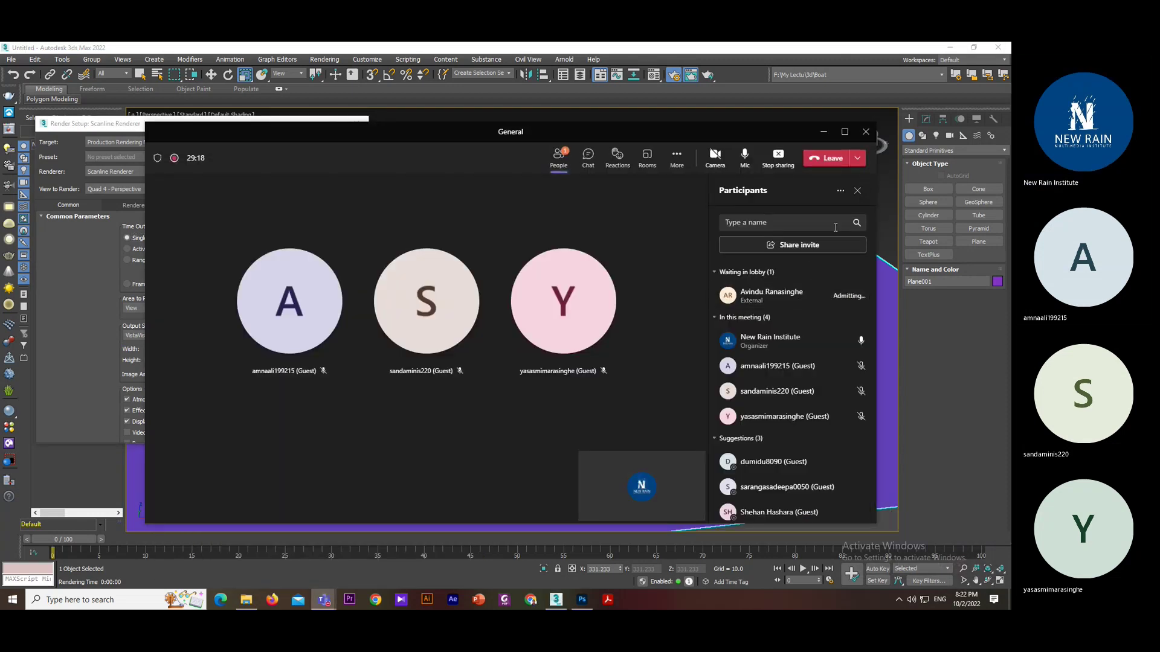
left_click(824, 131)
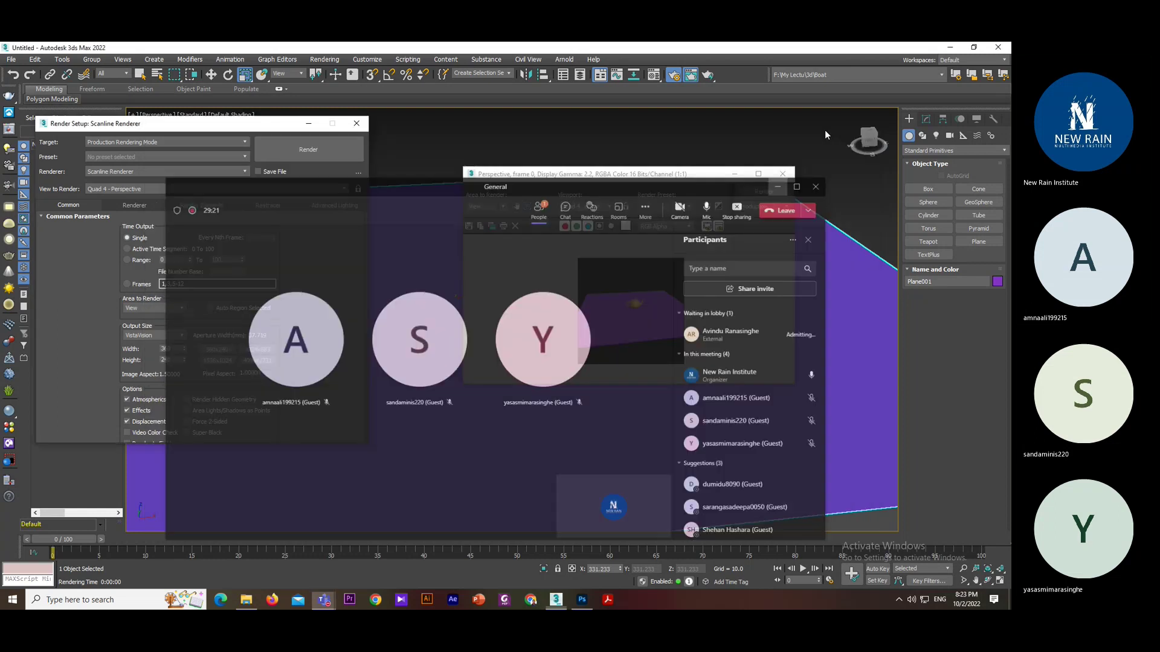
- Set the output size preset to PAL D-1 (video) at 720 by 576 and render the Perspective view again
left_click(170, 336)
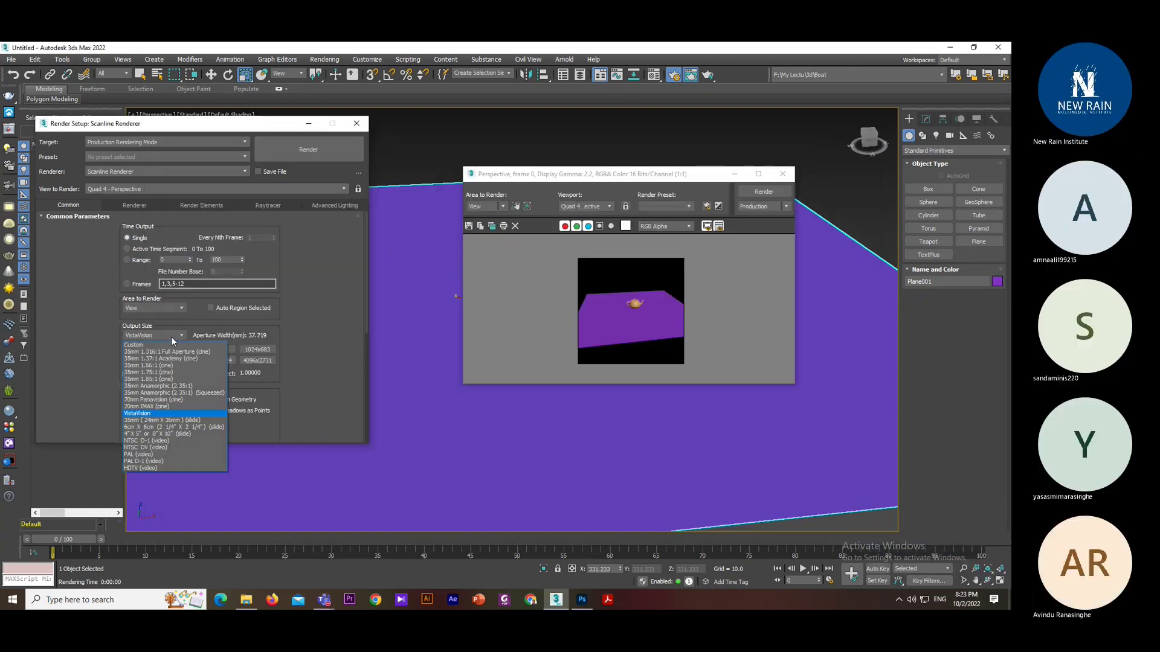
left_click(161, 462)
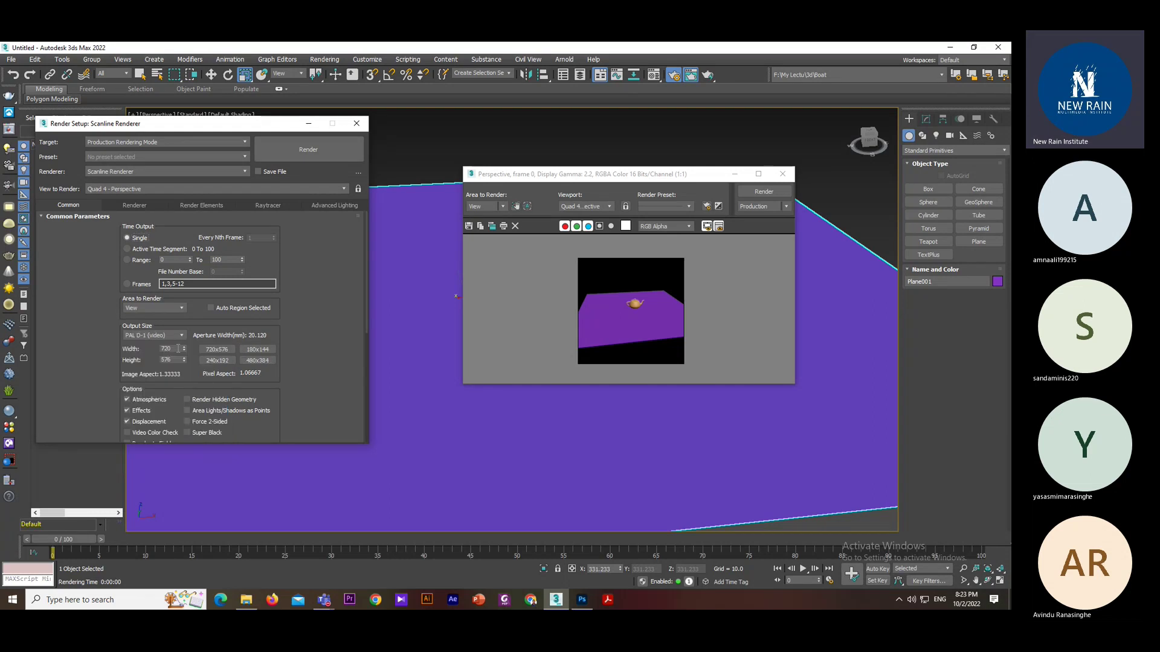
left_click(171, 349)
left_click(175, 360)
key("shift+Tab")
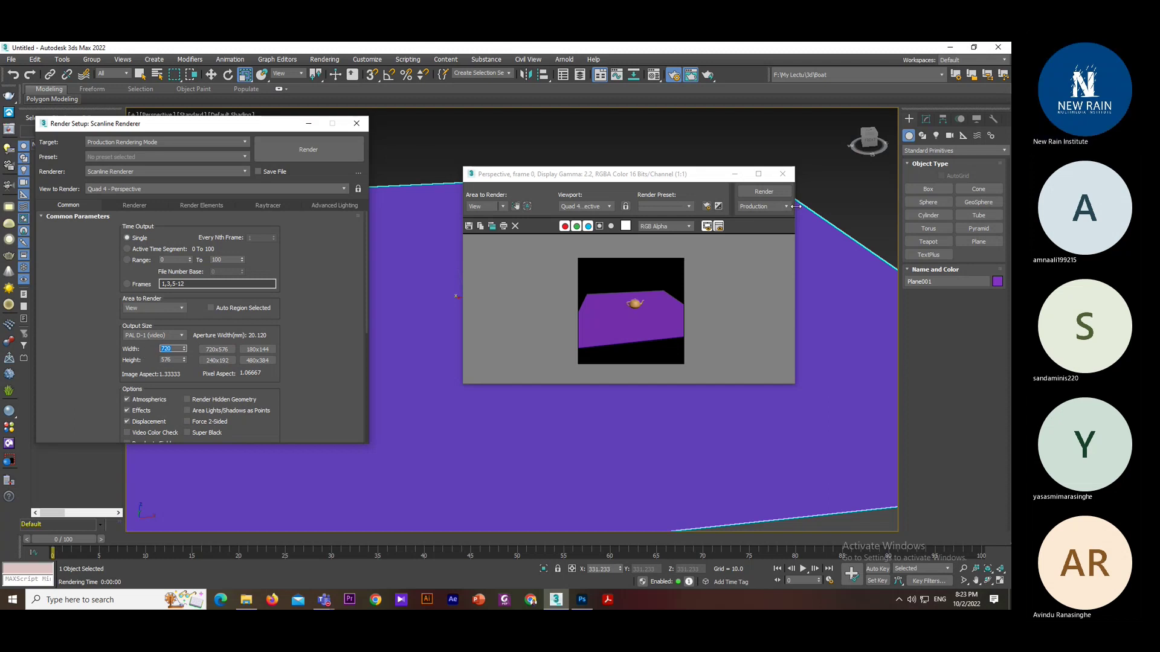
left_click(763, 191)
left_click_drag(715, 123, 758, 124)
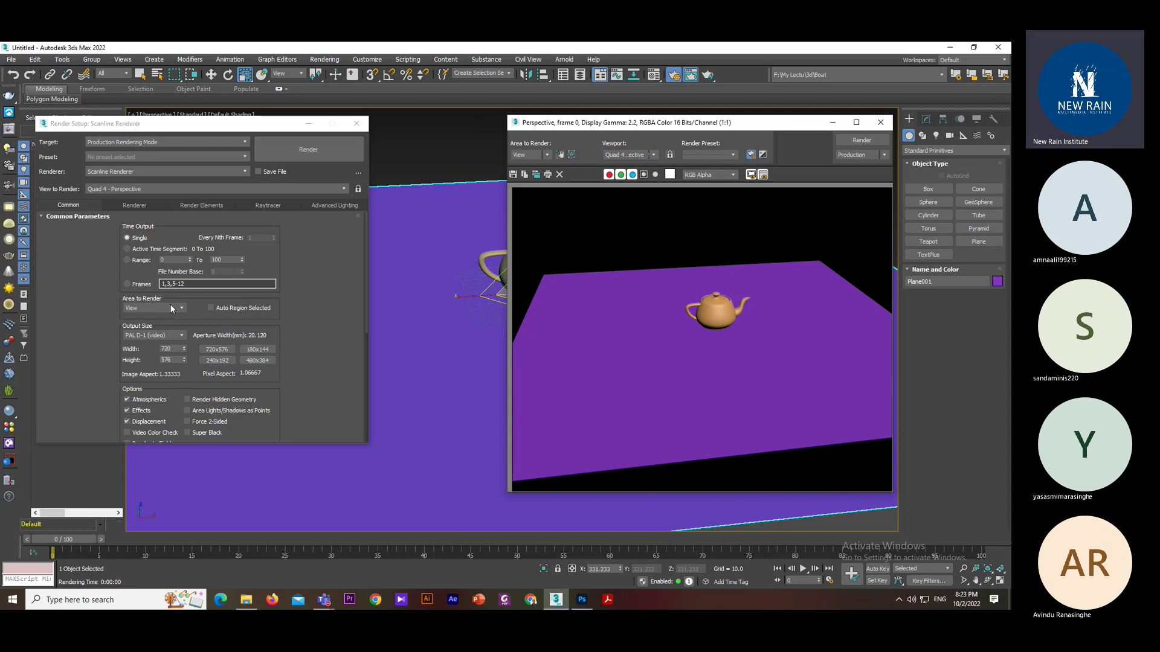
- Try the PAL (video) output preset, check the area-to-render options, and switch back to PAL D-1 (video)
left_click(358, 294)
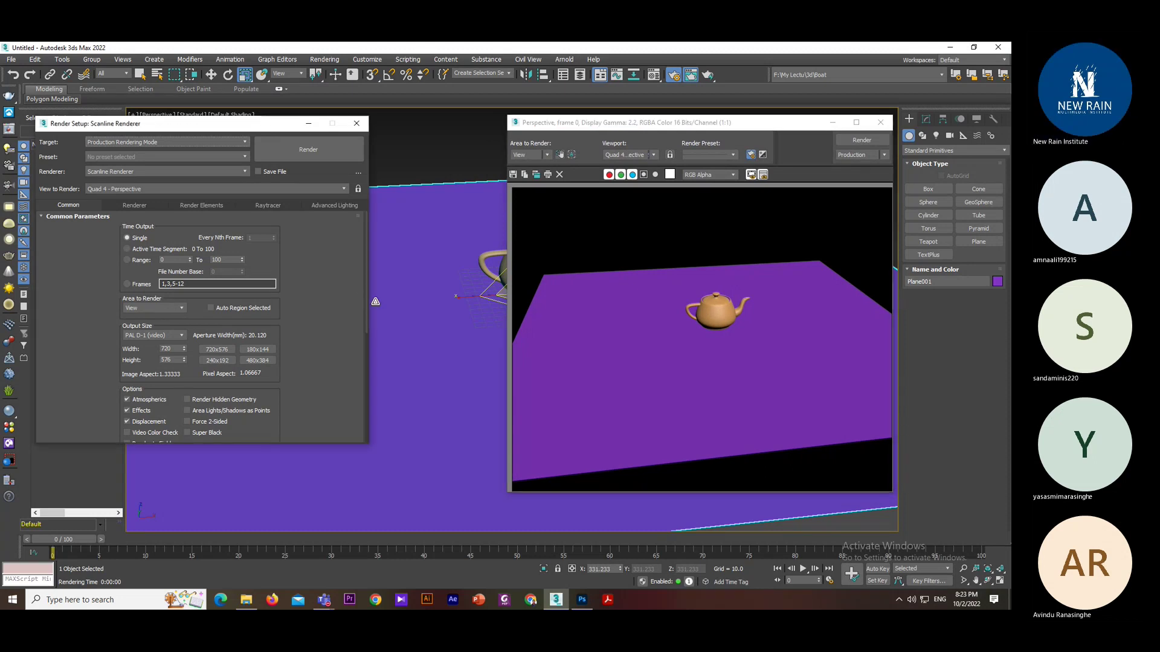
scroll(365, 298, "down", 3)
scroll(367, 304, "up", 3)
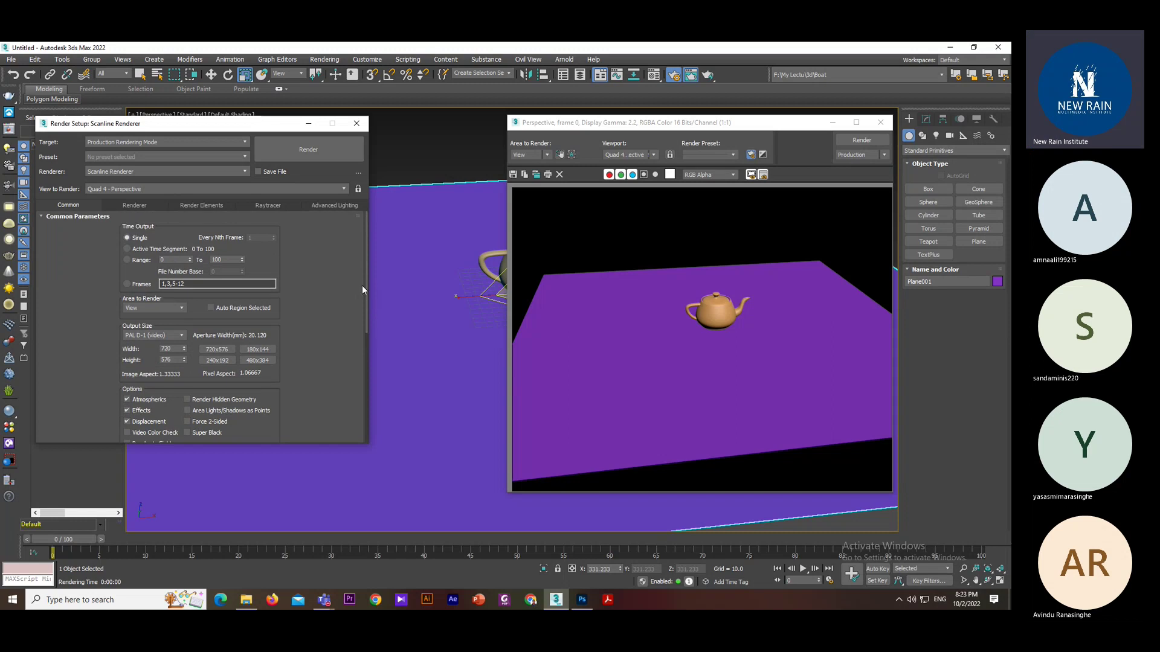
left_click(175, 336)
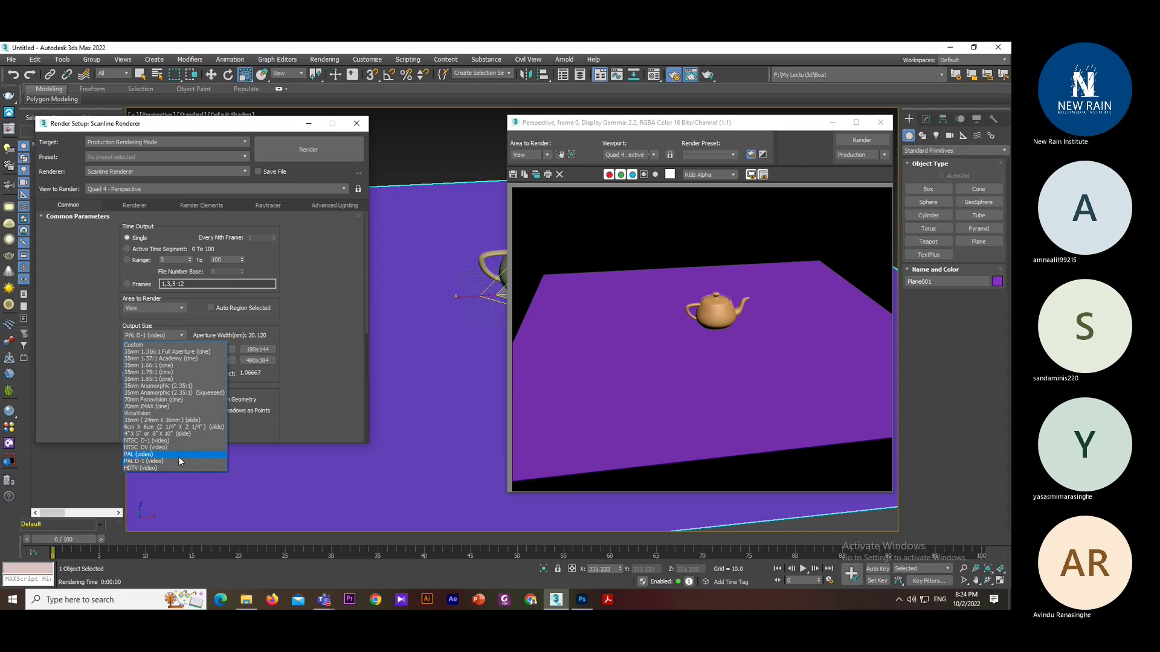
left_click(179, 454)
left_click(171, 308)
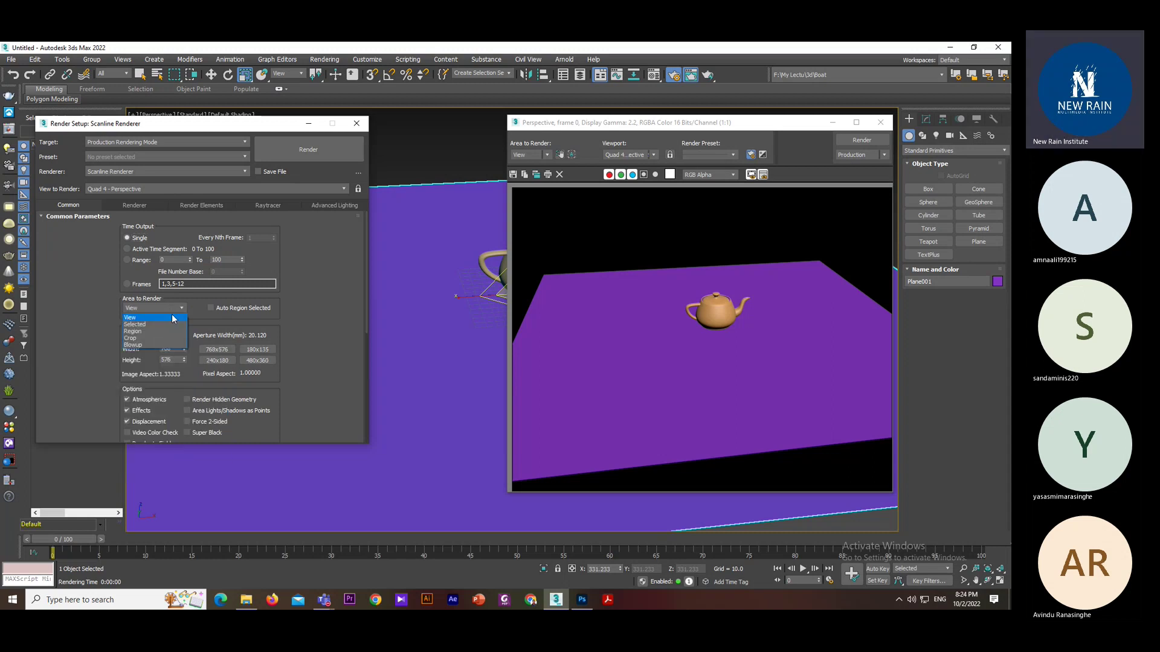
left_click(326, 306)
left_click(177, 338)
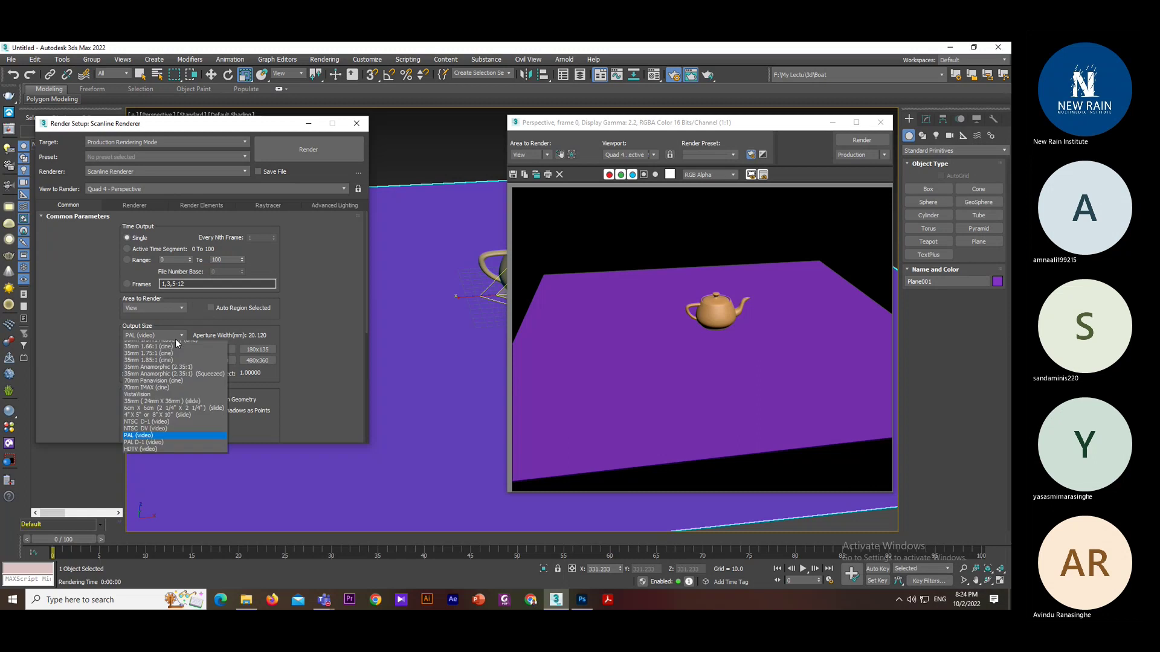
left_click(152, 460)
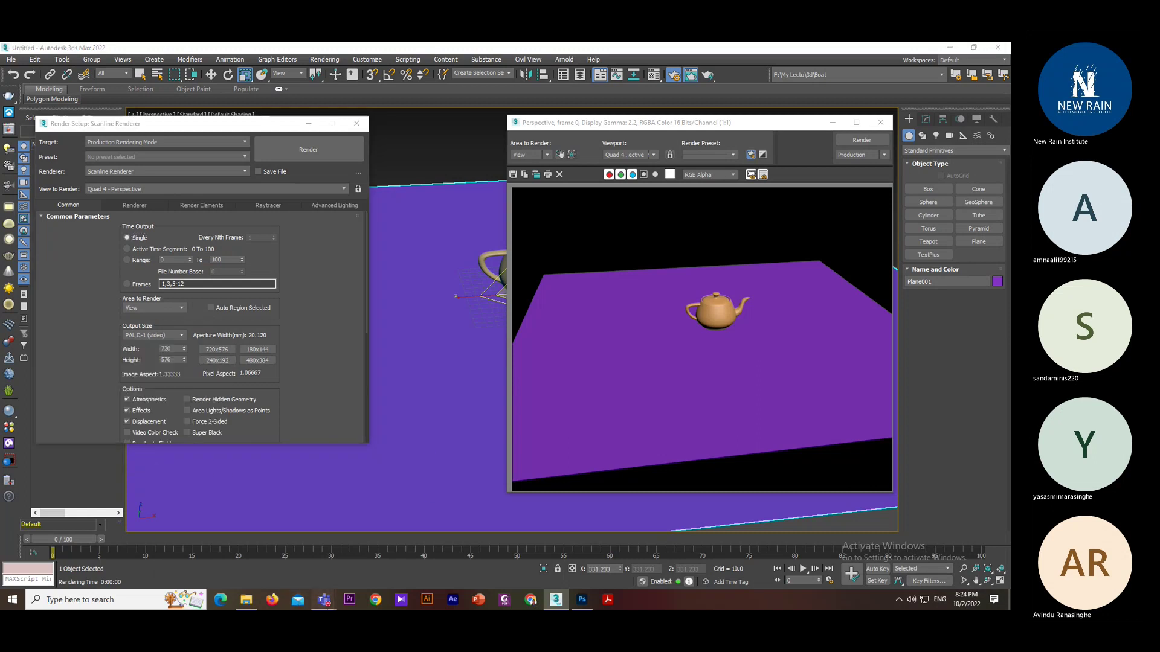
- Switch to the Microsoft Teams meeting window to view its participants
mouse_move(324, 599)
left_click(317, 546)
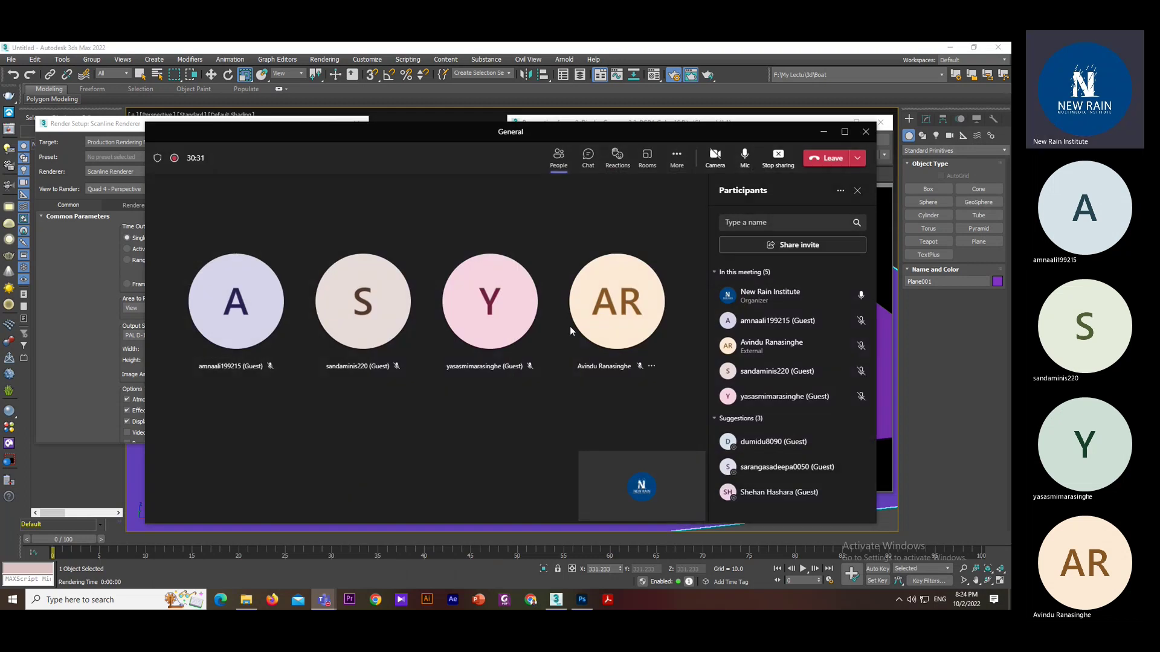
- Minimise the Microsoft Teams meeting window and set the render output size preset to HDTV (video)
left_click(820, 133)
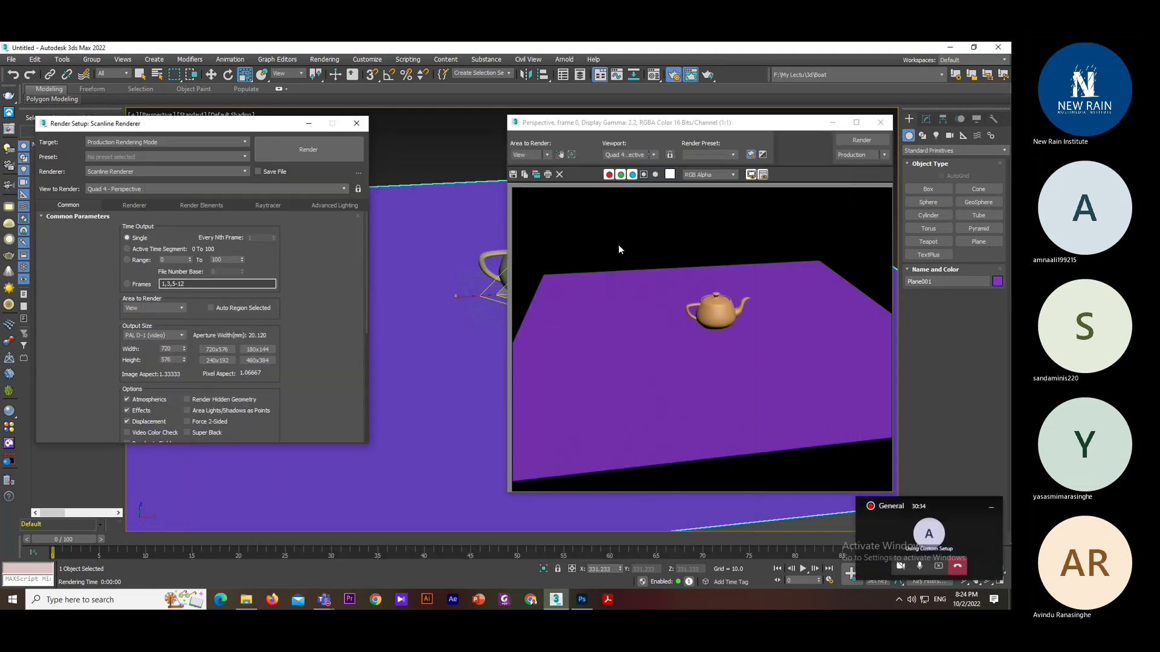
left_click(172, 336)
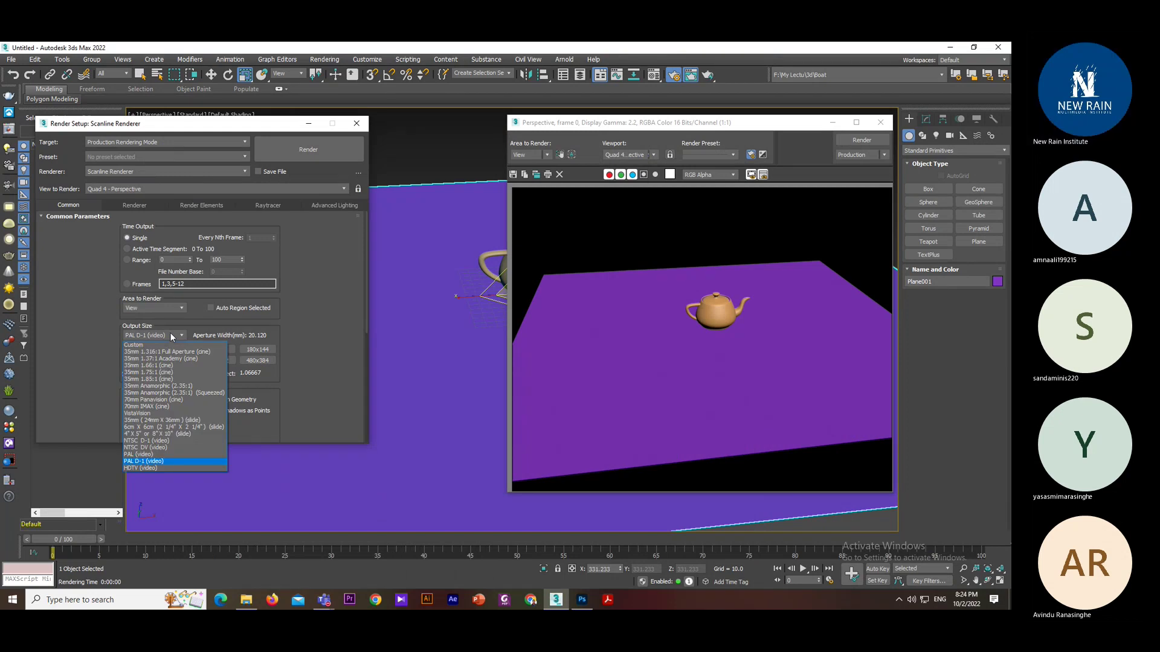
left_click(156, 469)
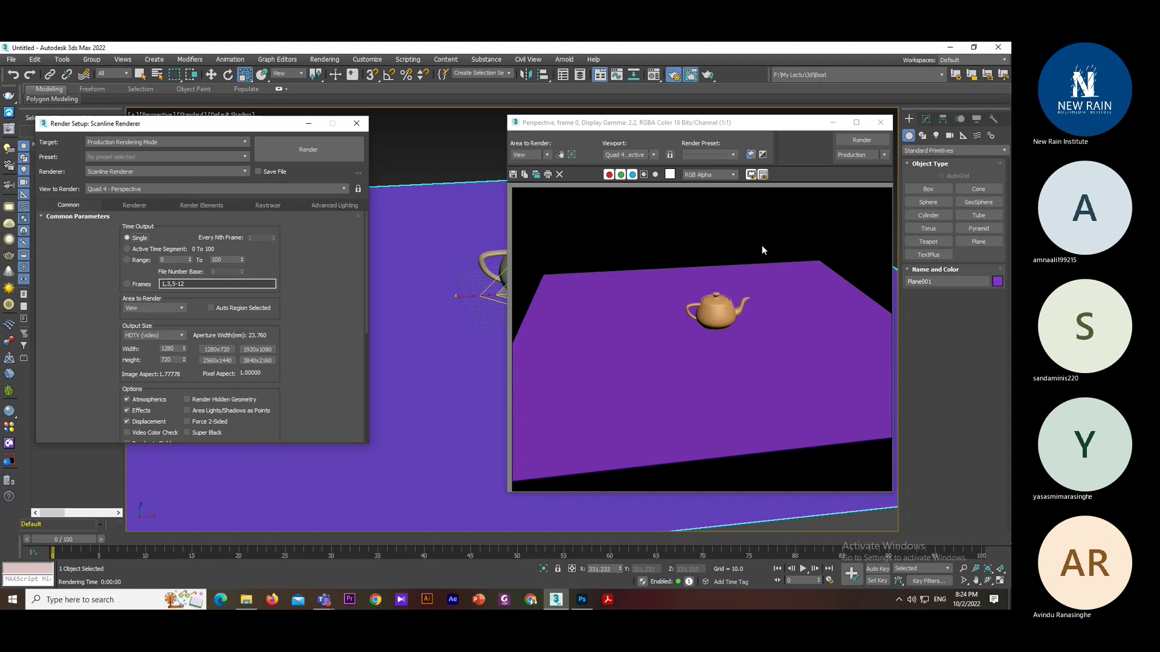
- Look through the available output size presets without choosing a different one
left_click(139, 336)
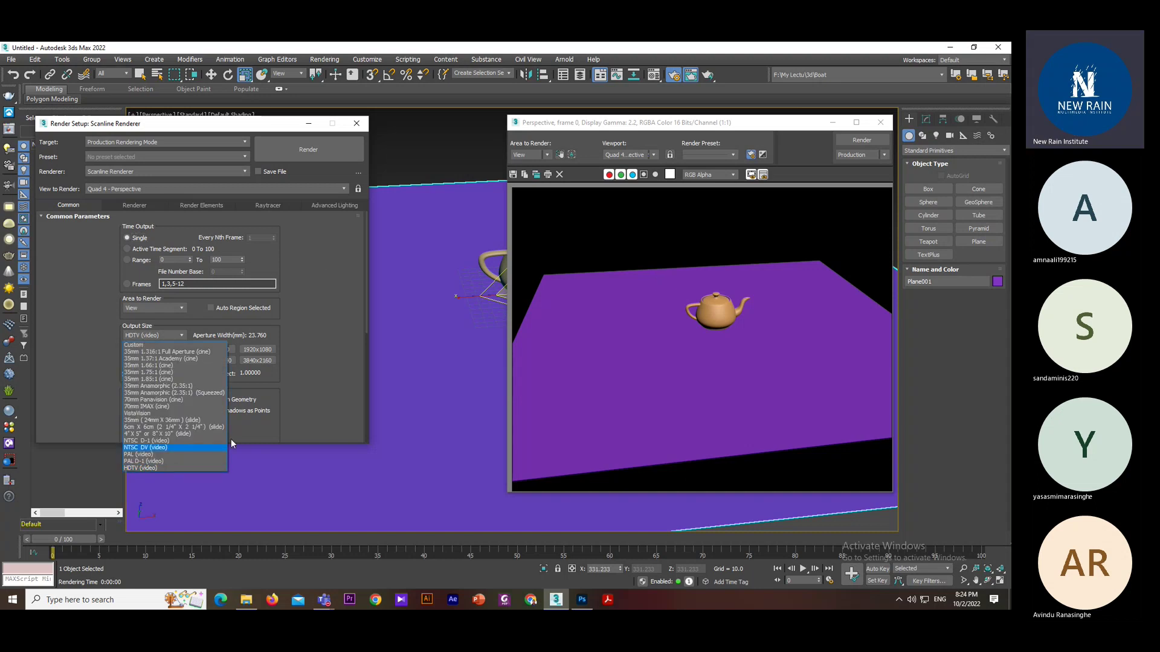
left_click(393, 319)
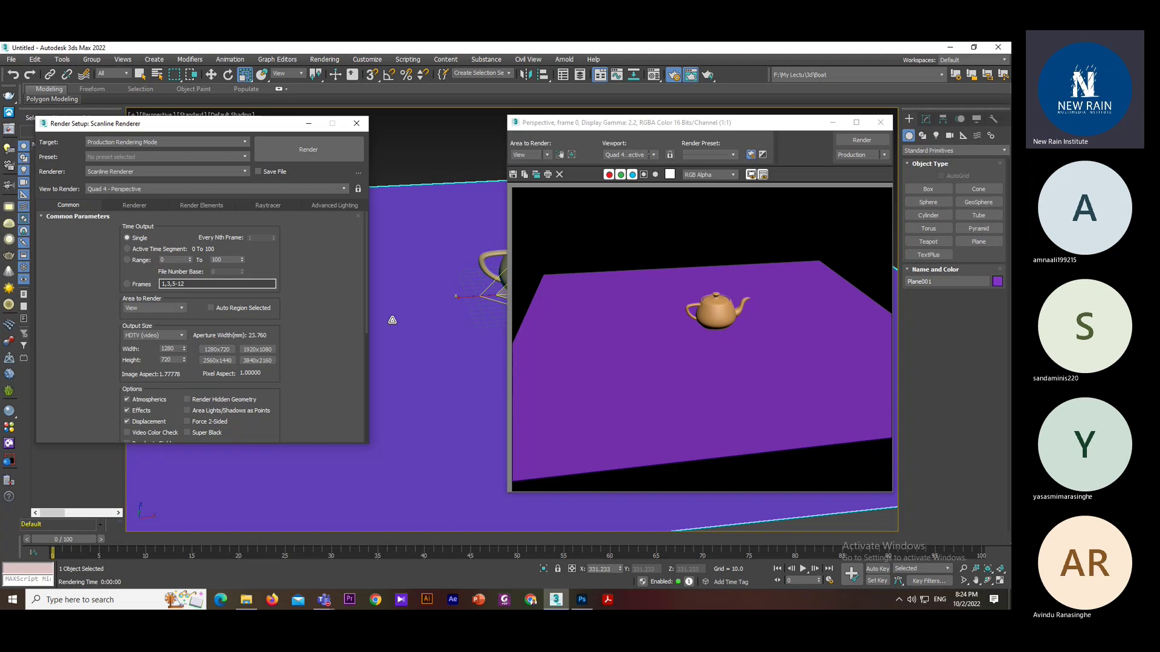
left_click(150, 335)
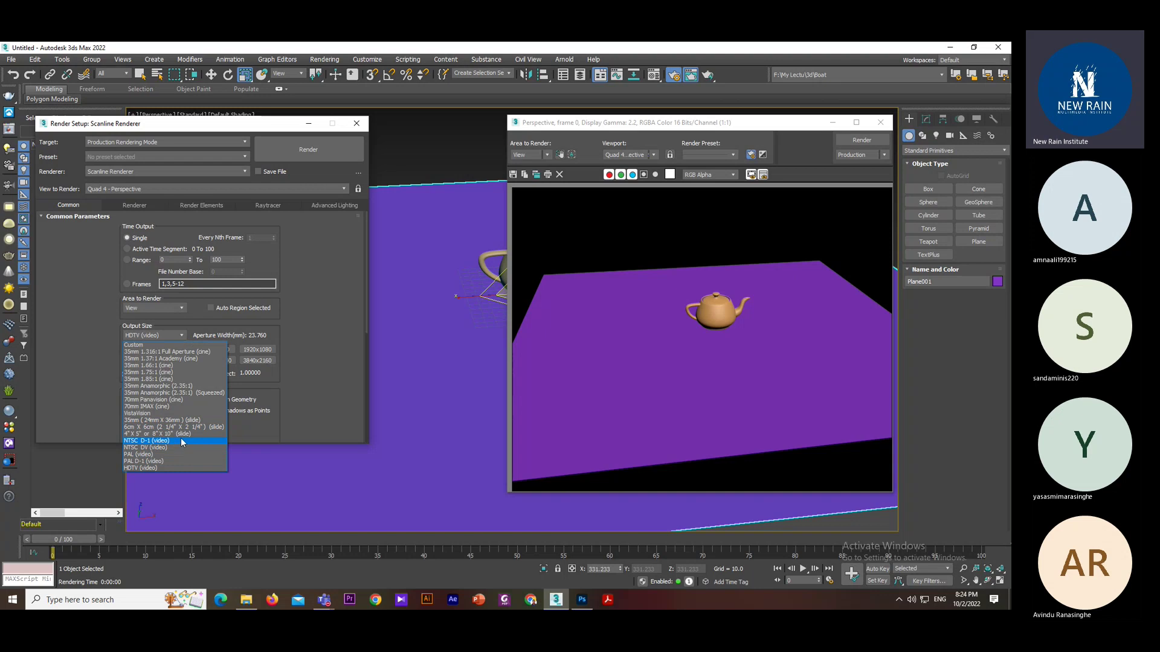
left_click(135, 319)
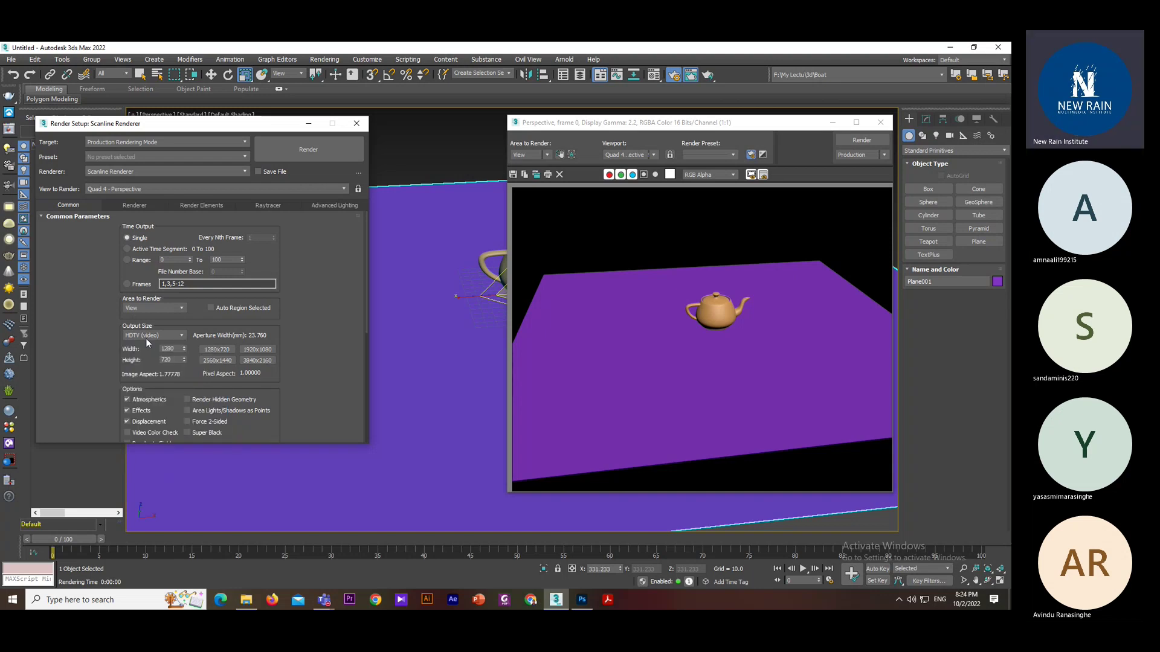
- Keep the HDTV (video) preset, render the Perspective view at 1920 by 1080, and bring the whole rendered frame into view
left_click(147, 336)
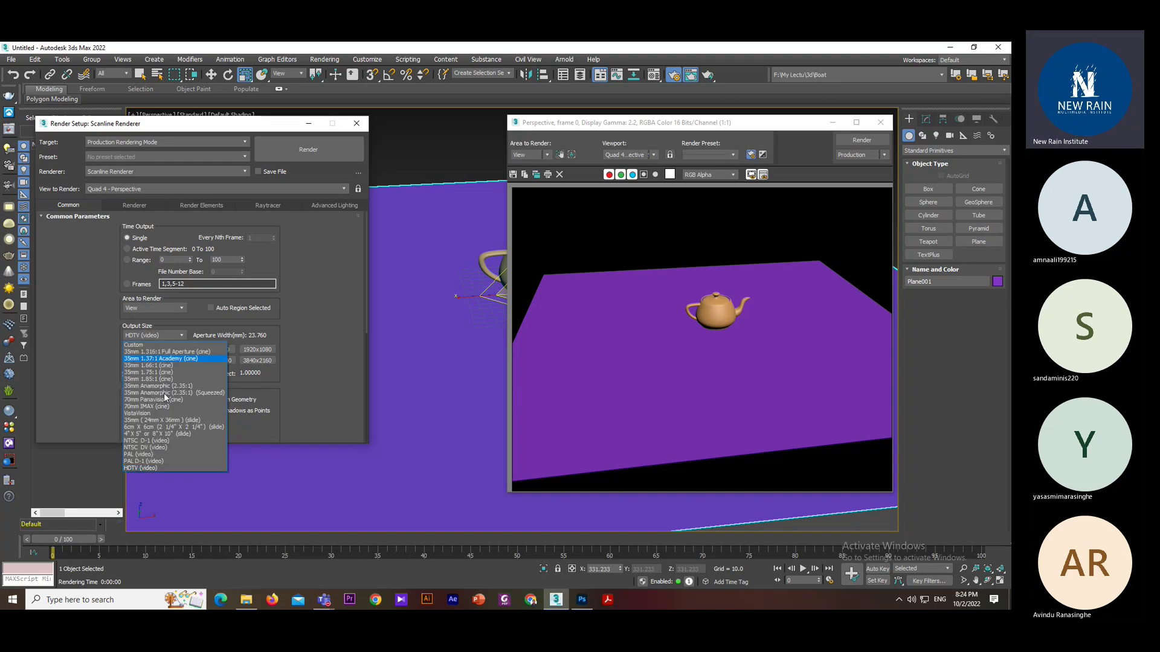
left_click(190, 469)
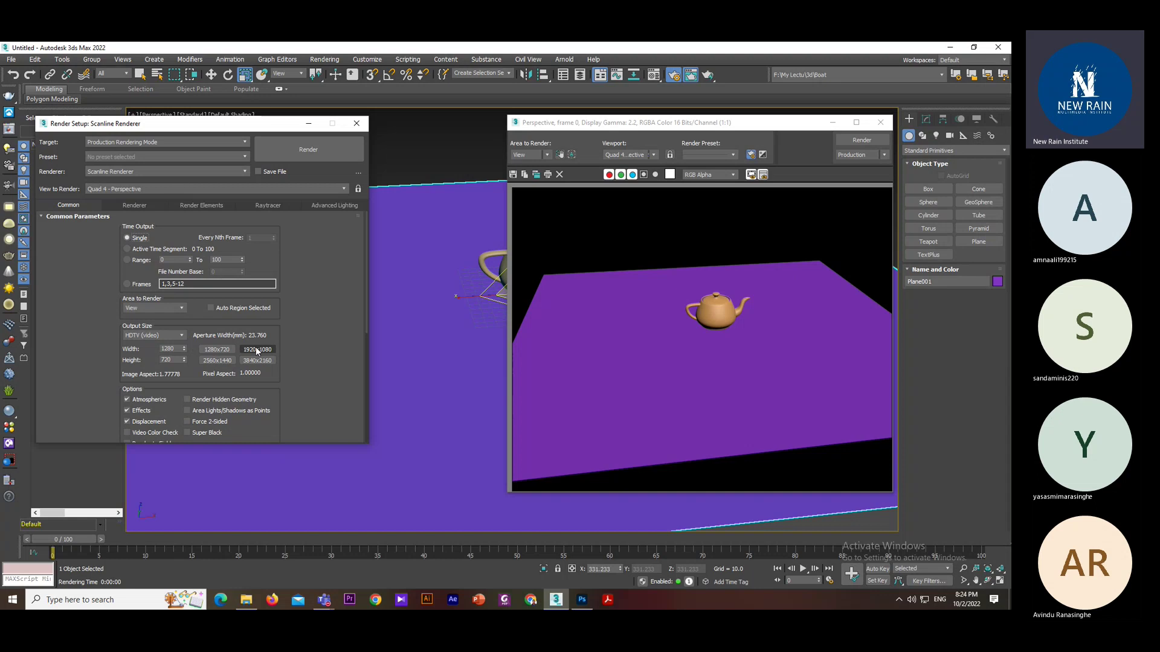
left_click(861, 142)
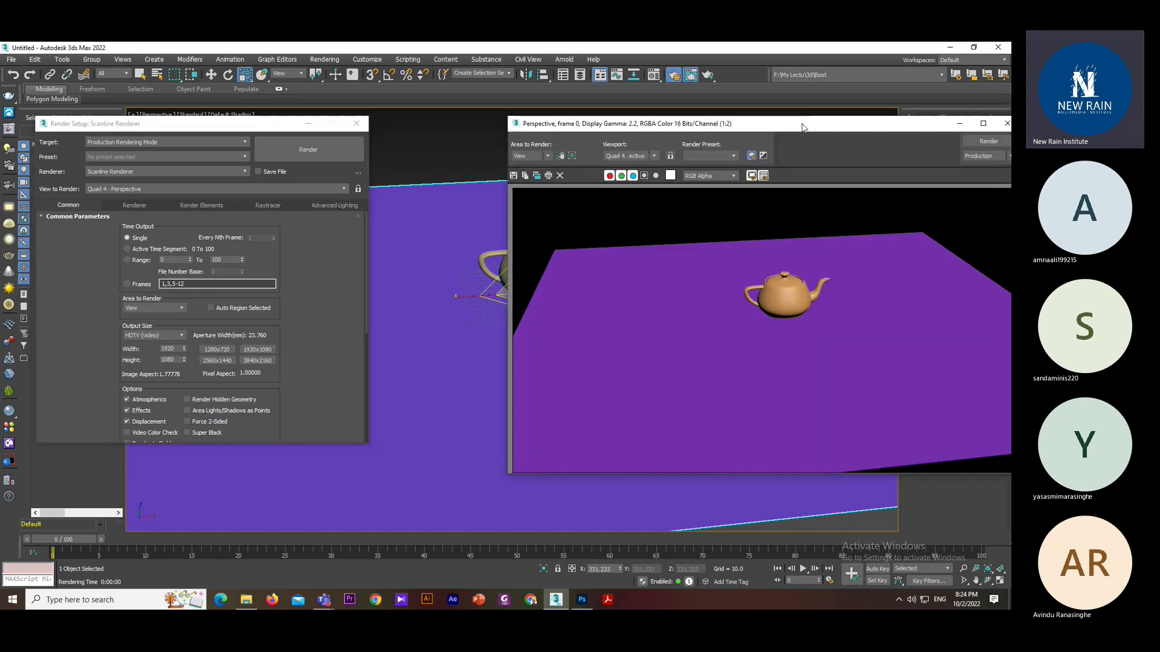
left_click_drag(797, 125, 661, 107)
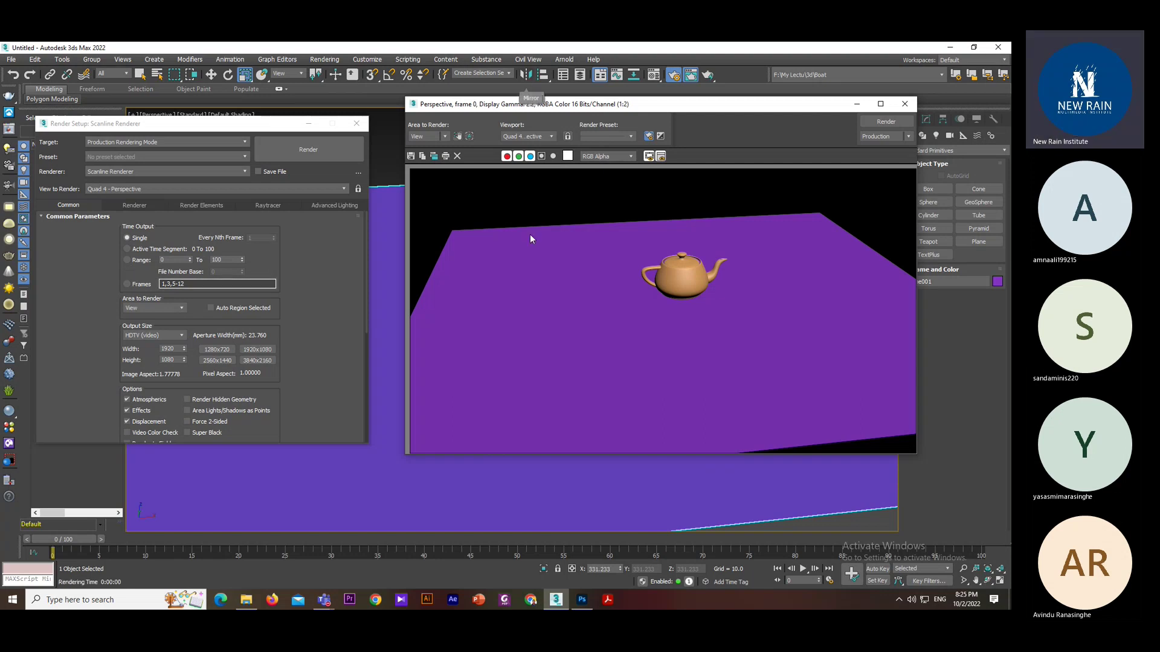
- Render the Perspective view at 1280 by 720, then shrink the rendered frame window and place it beside the render settings
left_click(216, 349)
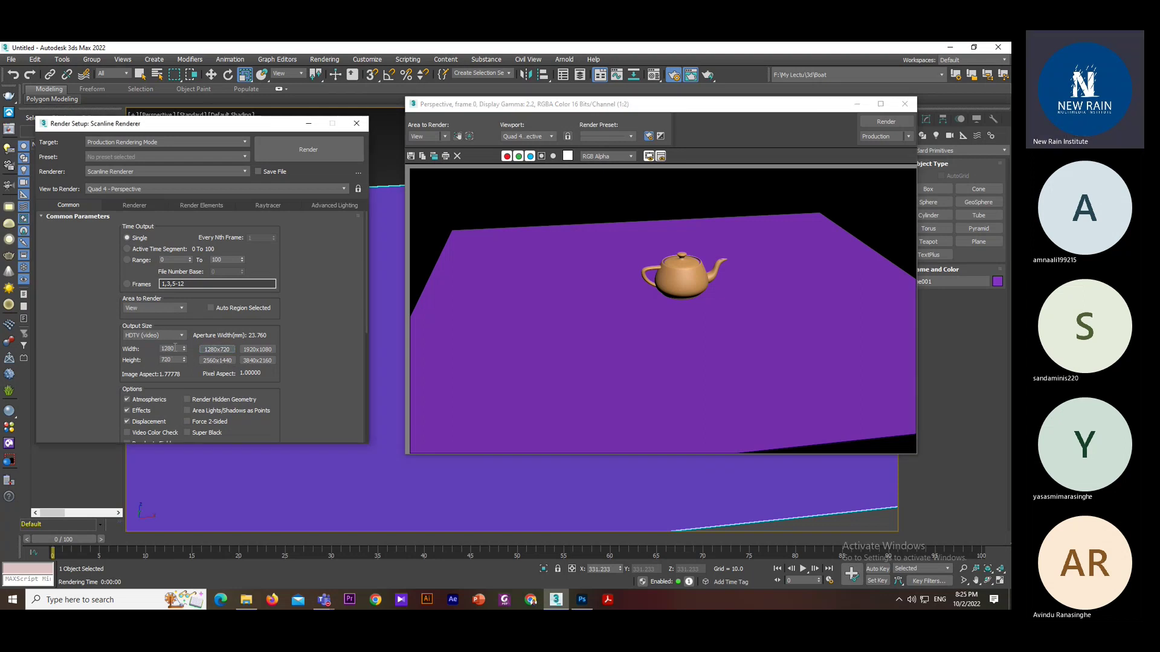
left_click(883, 120)
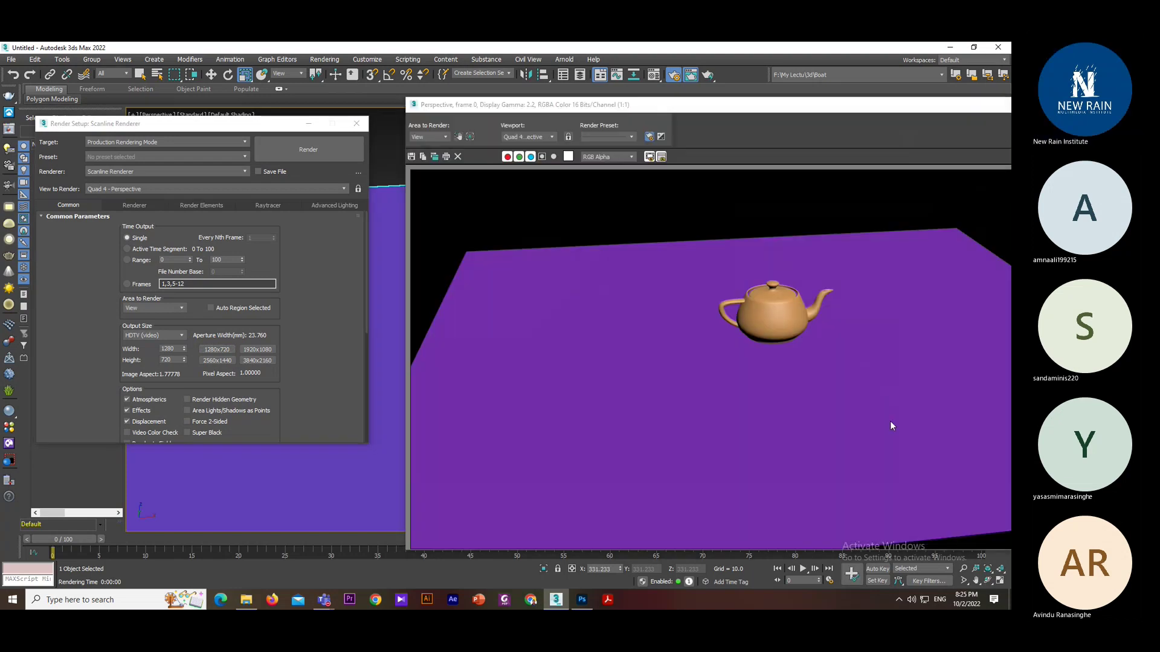
left_click_drag(733, 111, 612, 65)
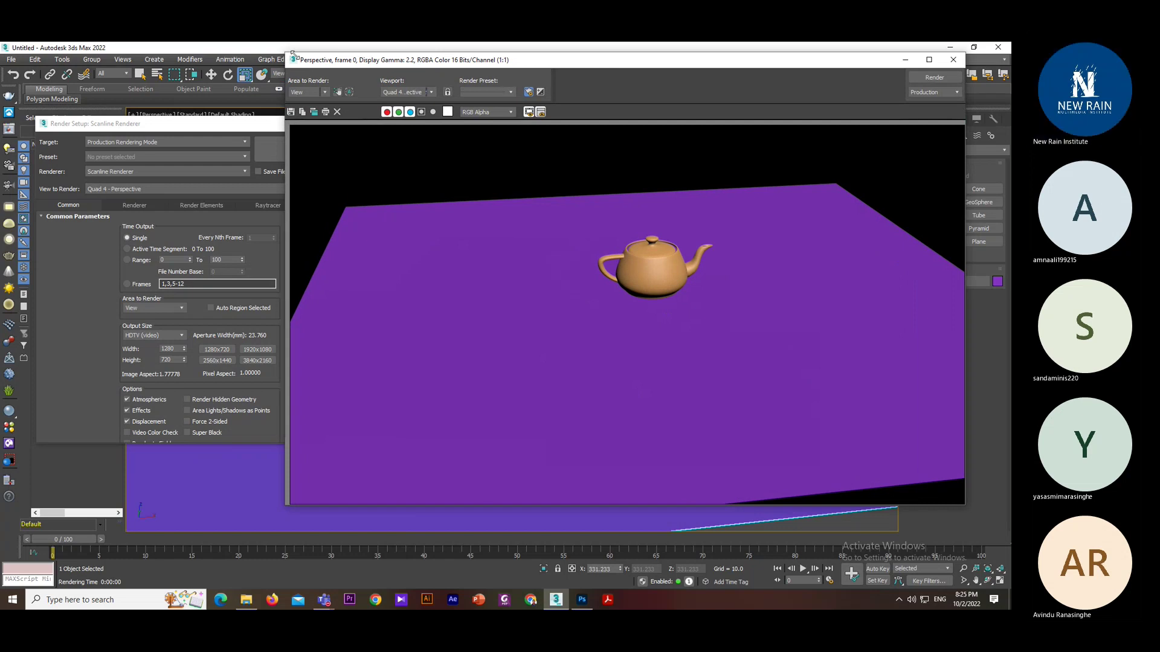
left_click_drag(283, 53, 438, 143)
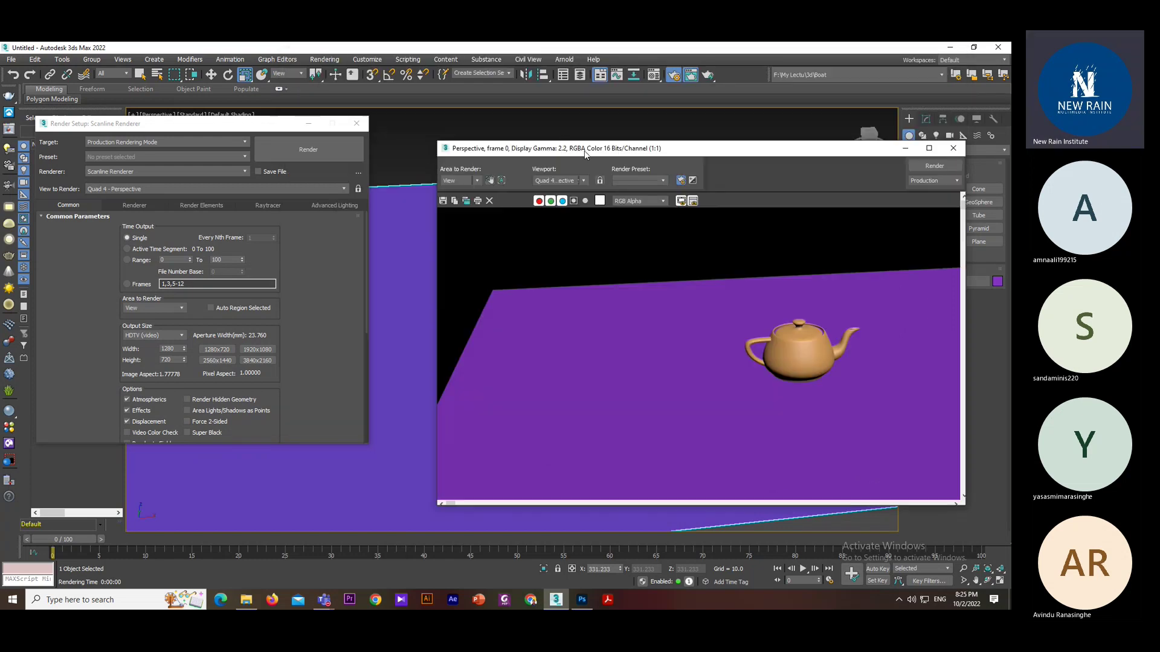
left_click_drag(586, 152, 530, 117)
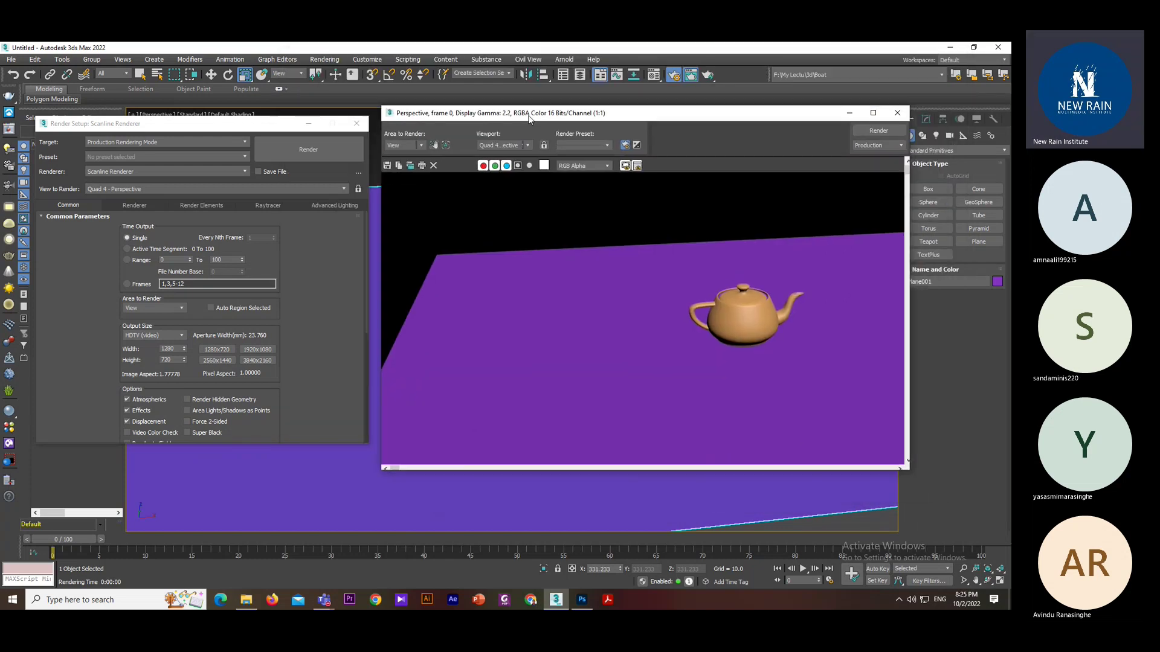
- Render the Perspective view at 1920 by 1080 and again at 1280 by 720 to compare the sizes
left_click(258, 351)
left_click(879, 130)
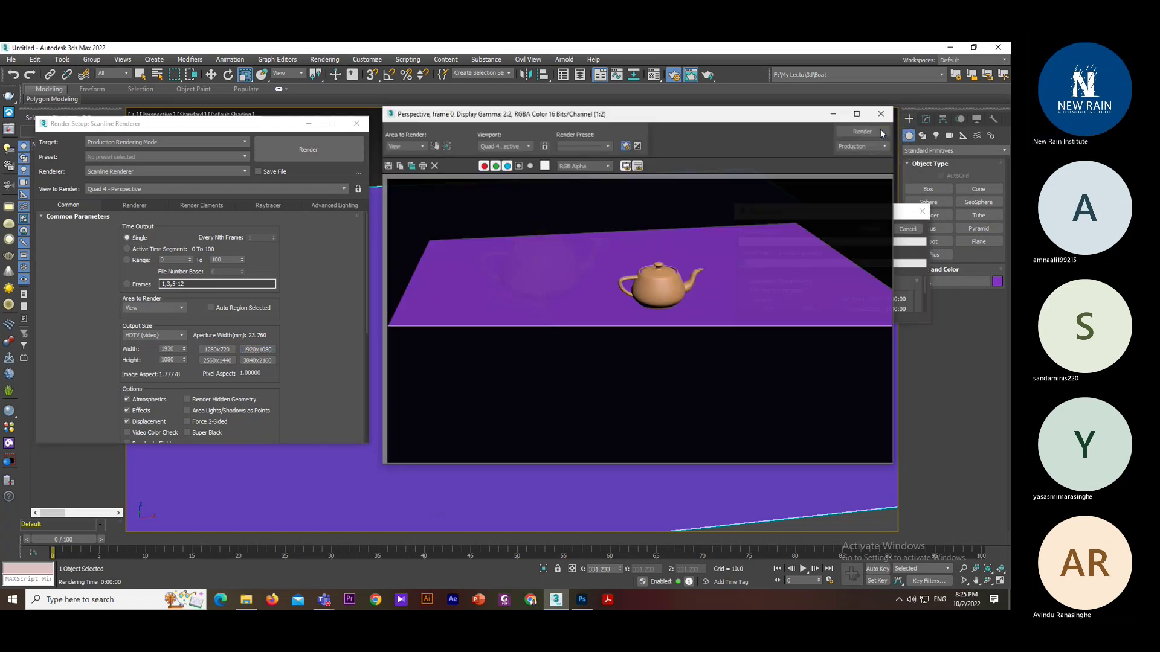
left_click(213, 352)
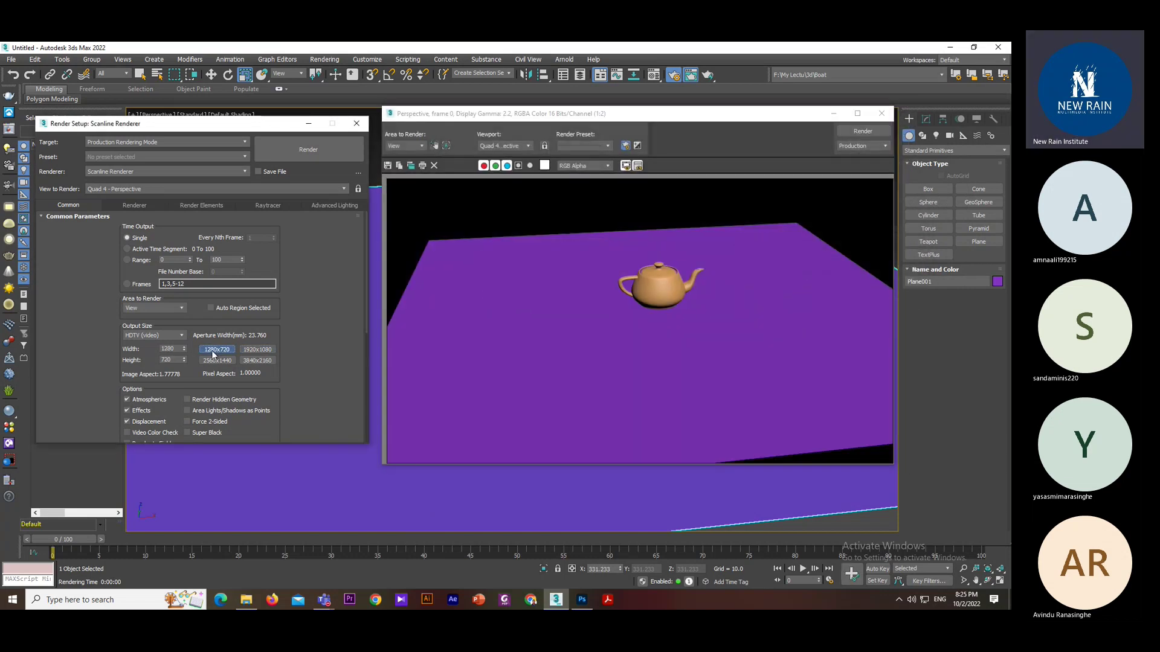
left_click(872, 128)
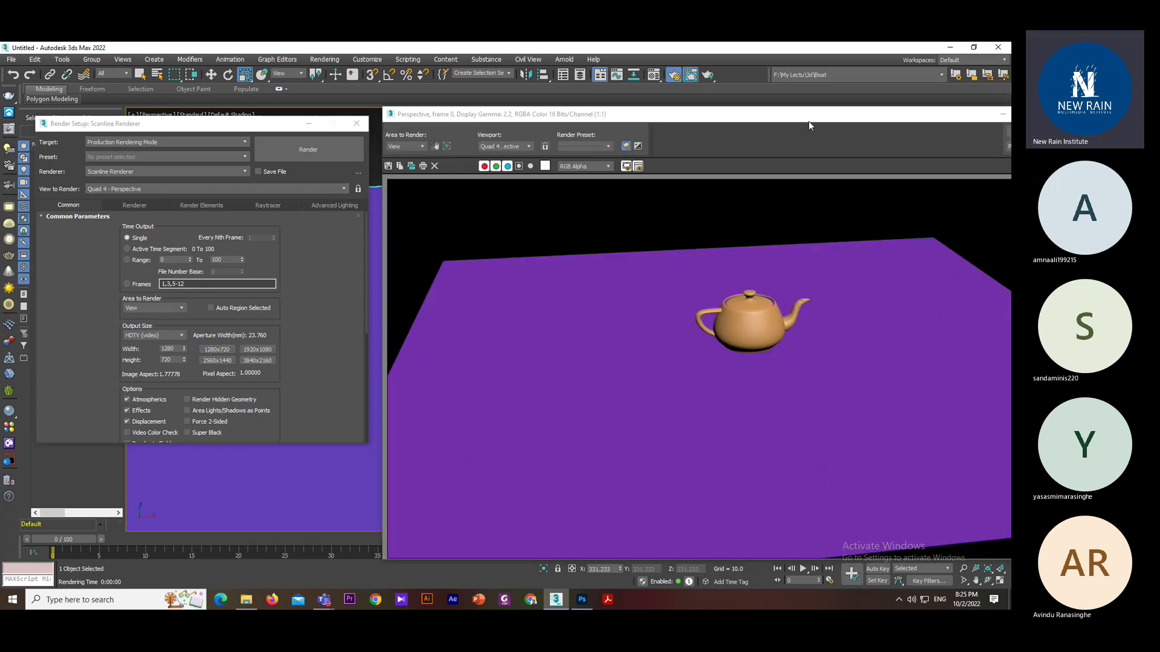
- Resize and reposition the rendered frame window so the output size settings stay uncovered
left_click_drag(808, 125, 691, 78)
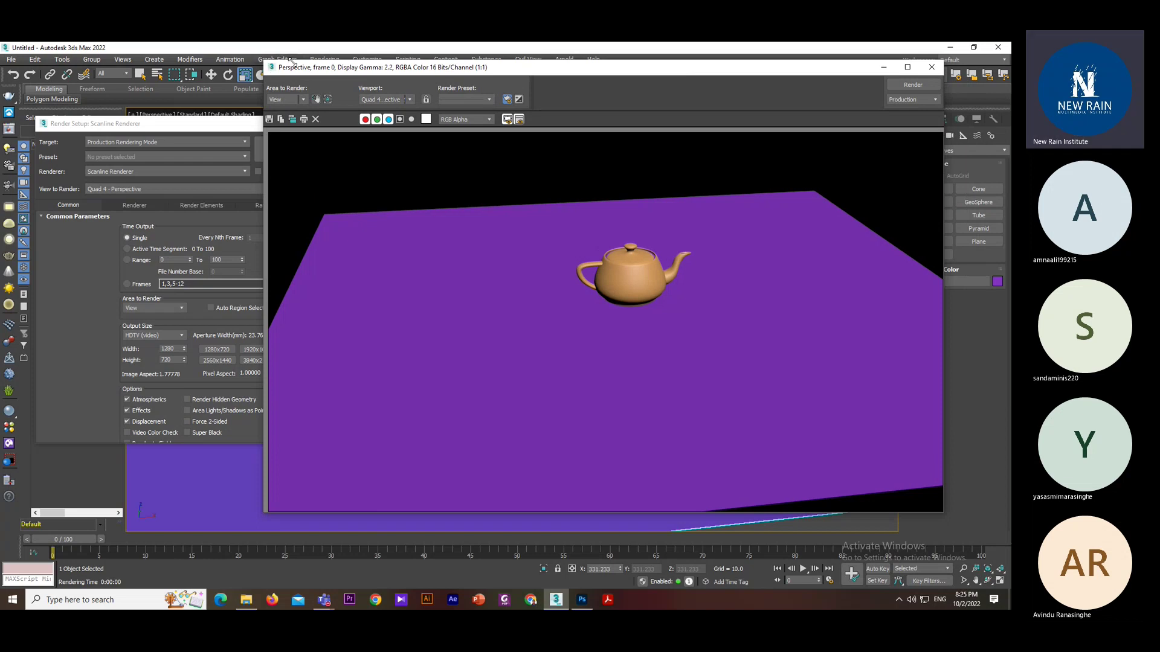
left_click_drag(293, 62, 331, 147)
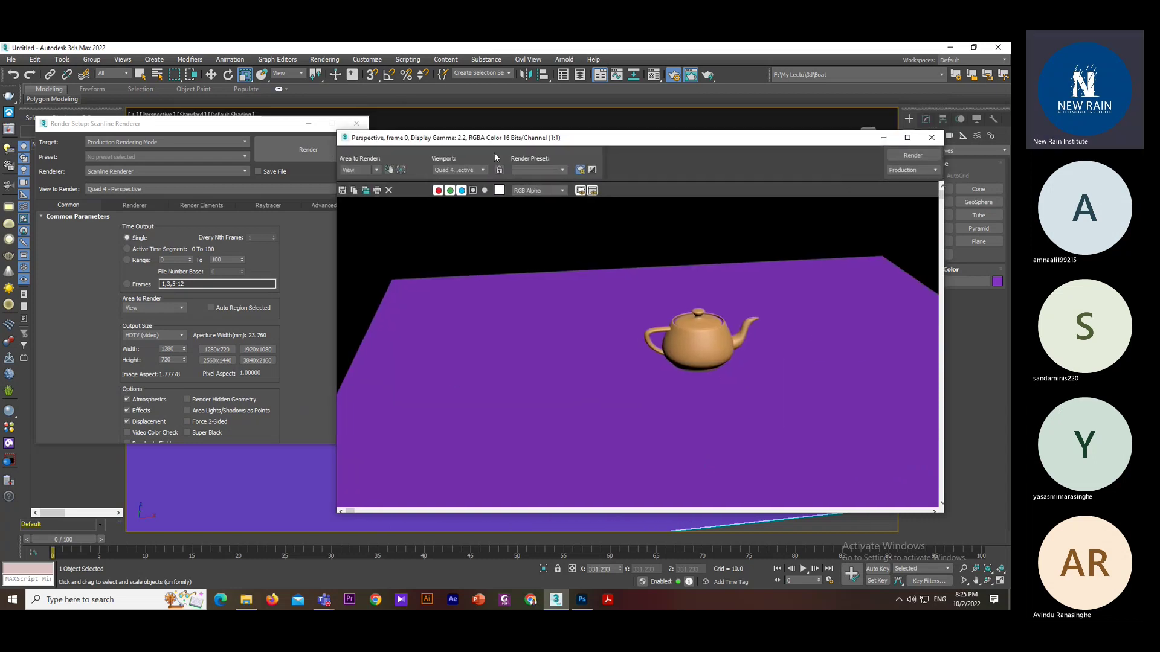
left_click_drag(462, 140, 509, 133)
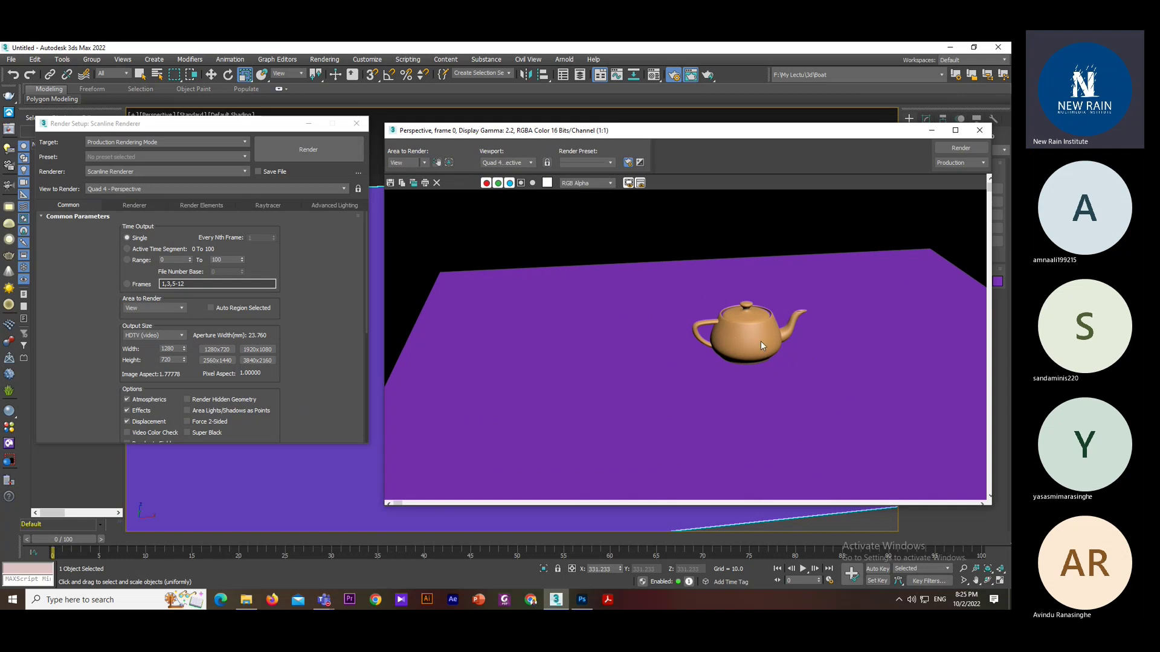
- Set the output size to 3840 by 2160 and render the Perspective view
left_click(274, 349)
left_click(263, 361)
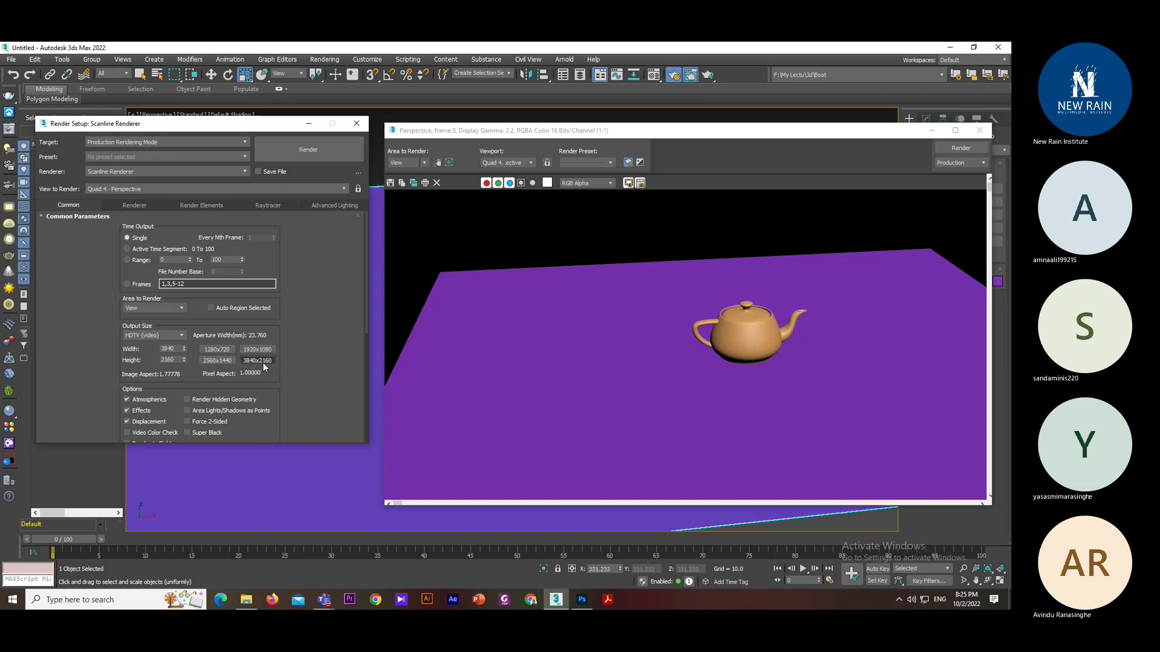
left_click(960, 148)
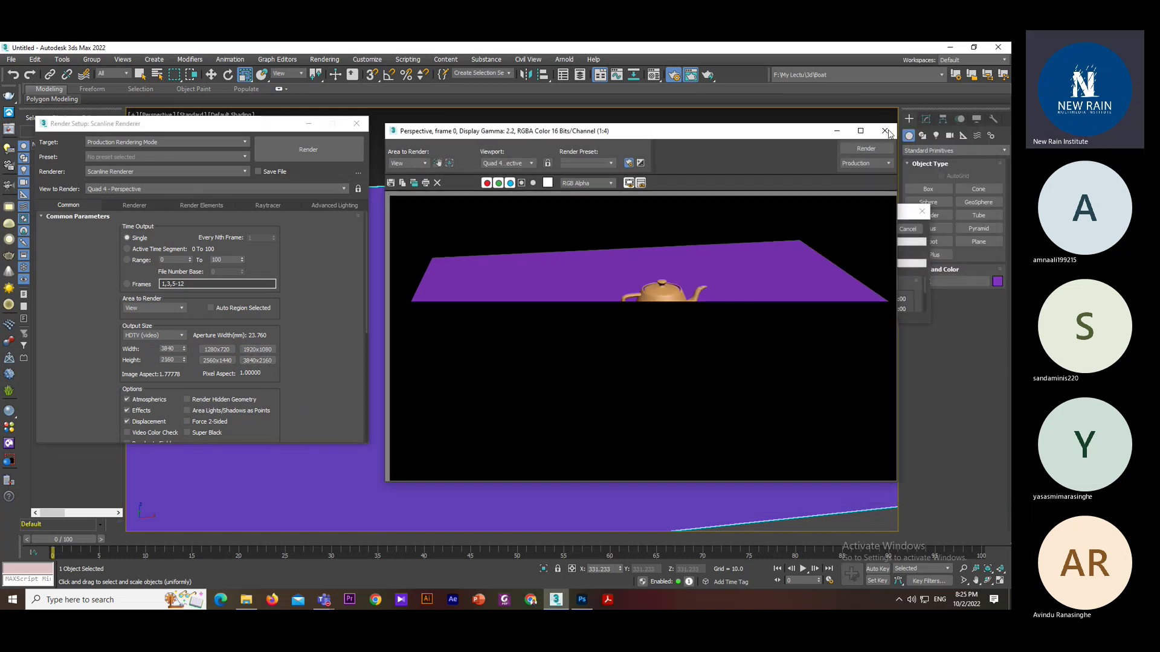
- Set the output preset to 35mm Anamorphic (2.35:1) at 256 by 109 and render the Perspective view
left_click(160, 334)
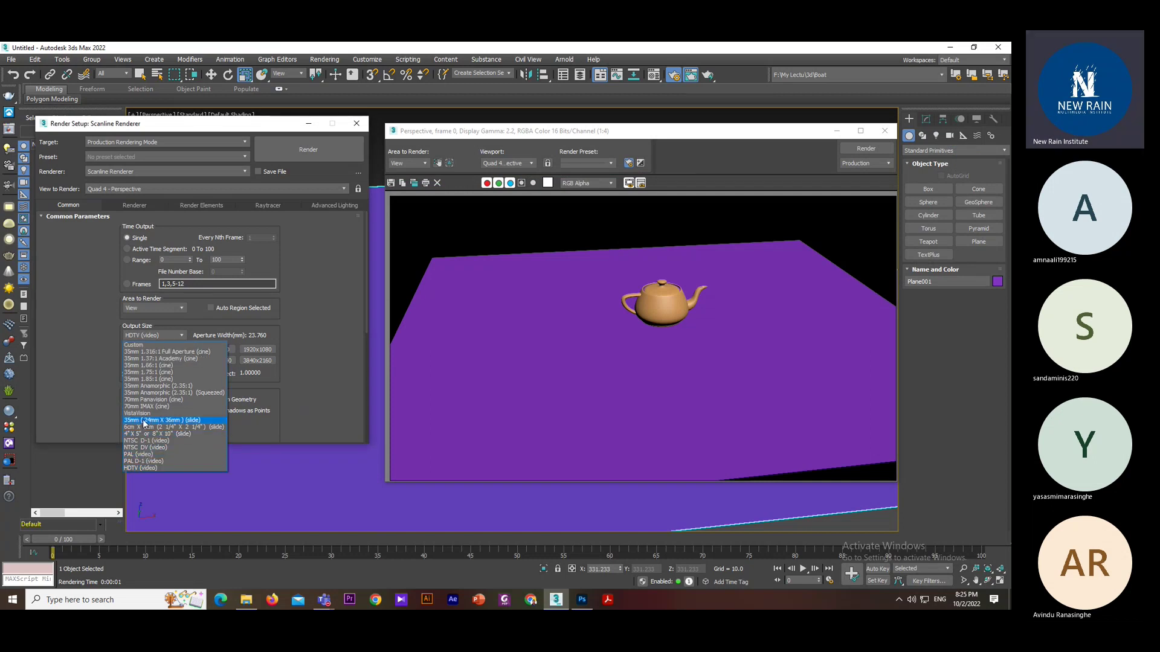
left_click(139, 386)
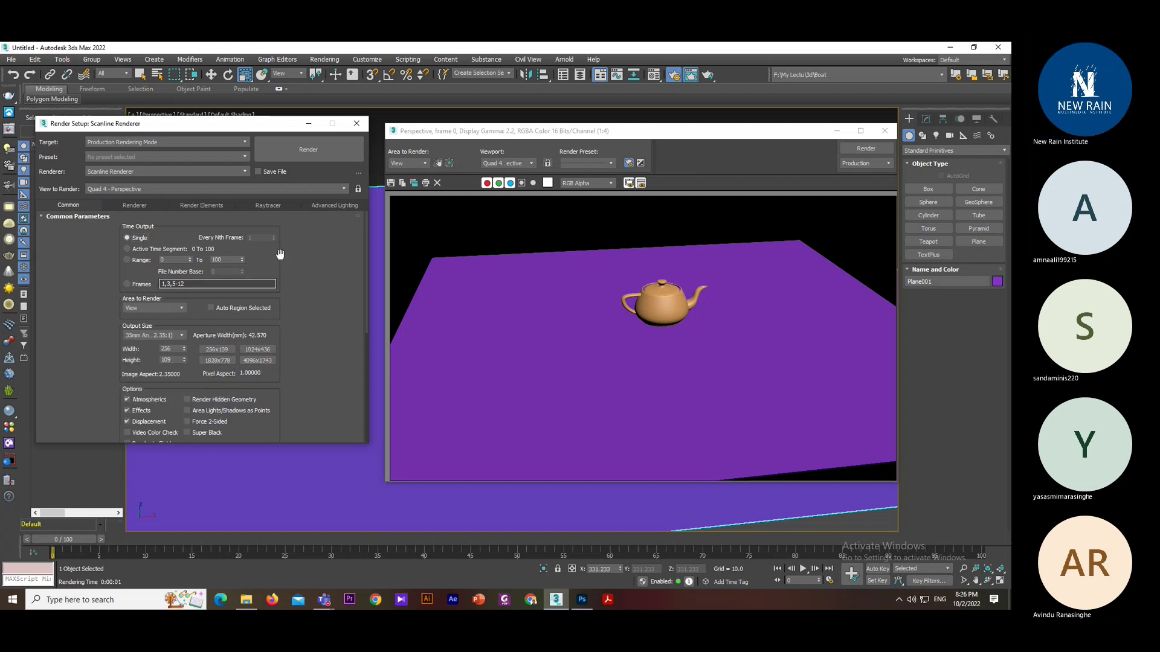
left_click(891, 148)
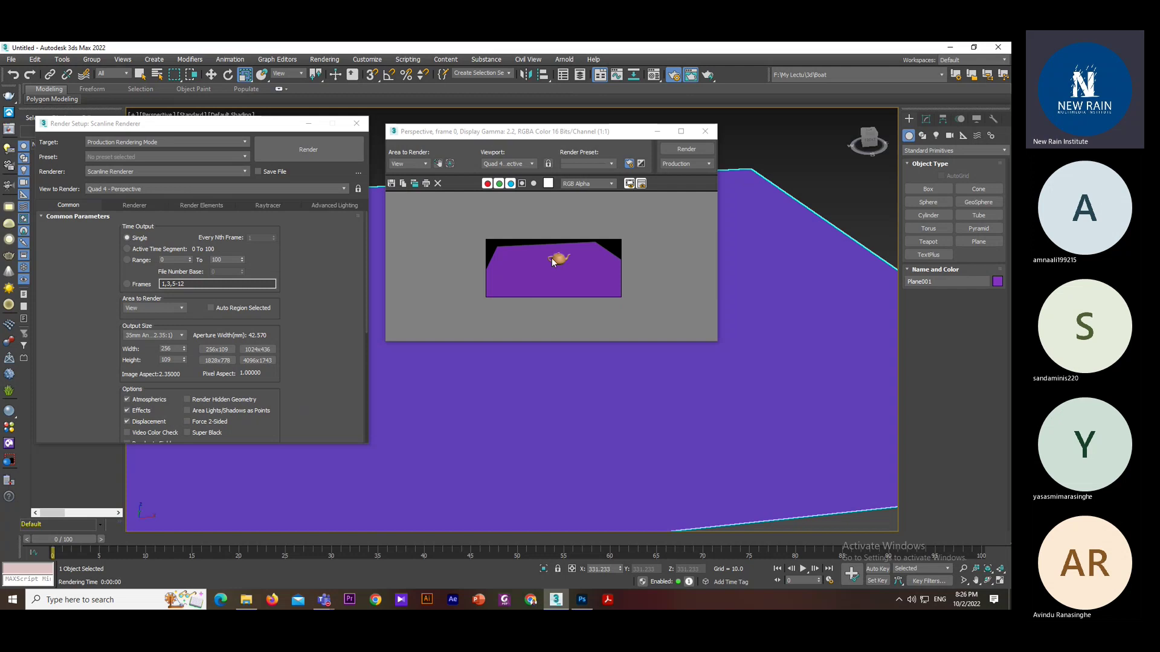
- Switch to the Custom output size and render the Perspective view at 800 by 600 and at 640 by 480
left_click(175, 336)
left_click(135, 346)
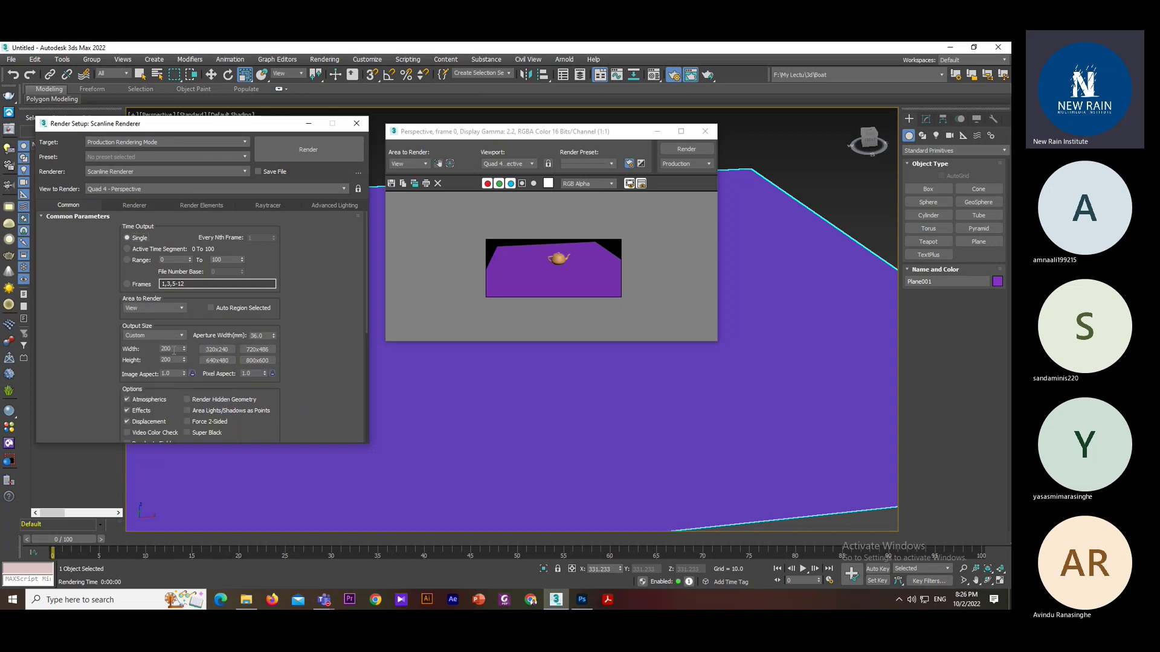
double_click(169, 348)
double_click(171, 360)
left_click(258, 361)
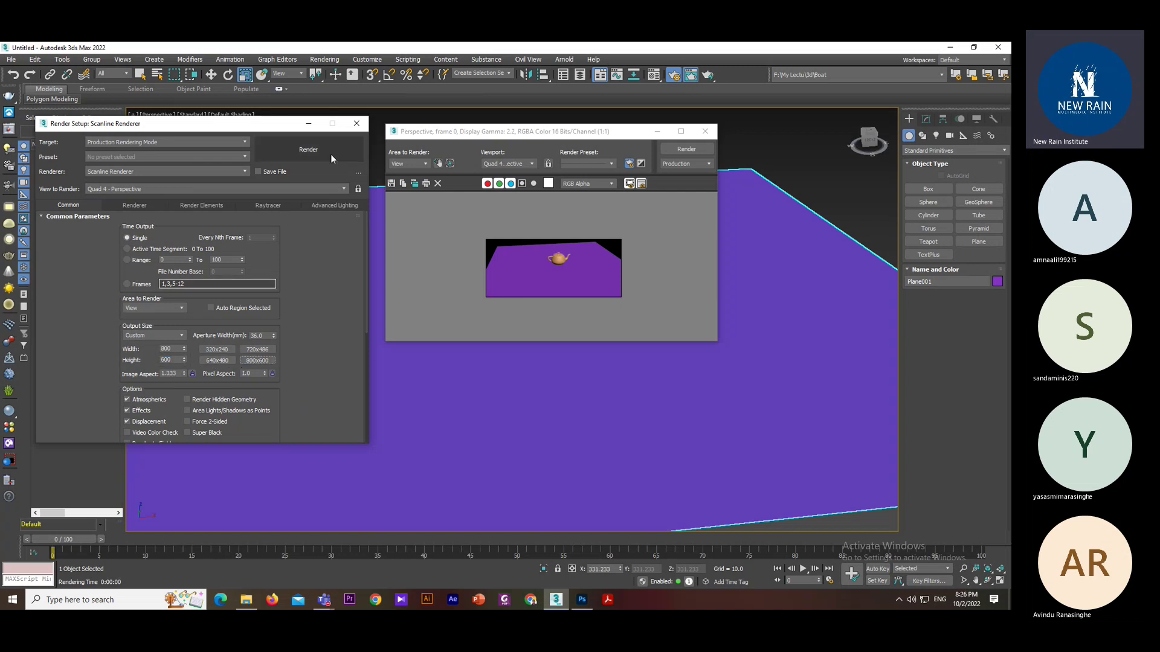
left_click(686, 149)
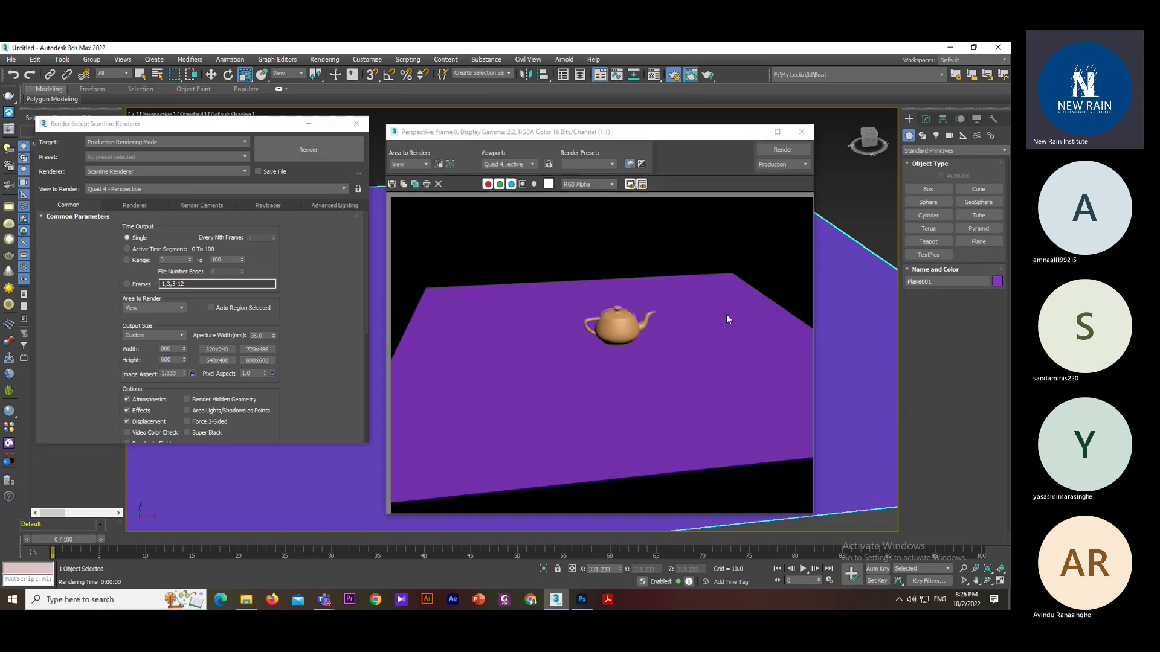
left_click(209, 360)
left_click(784, 150)
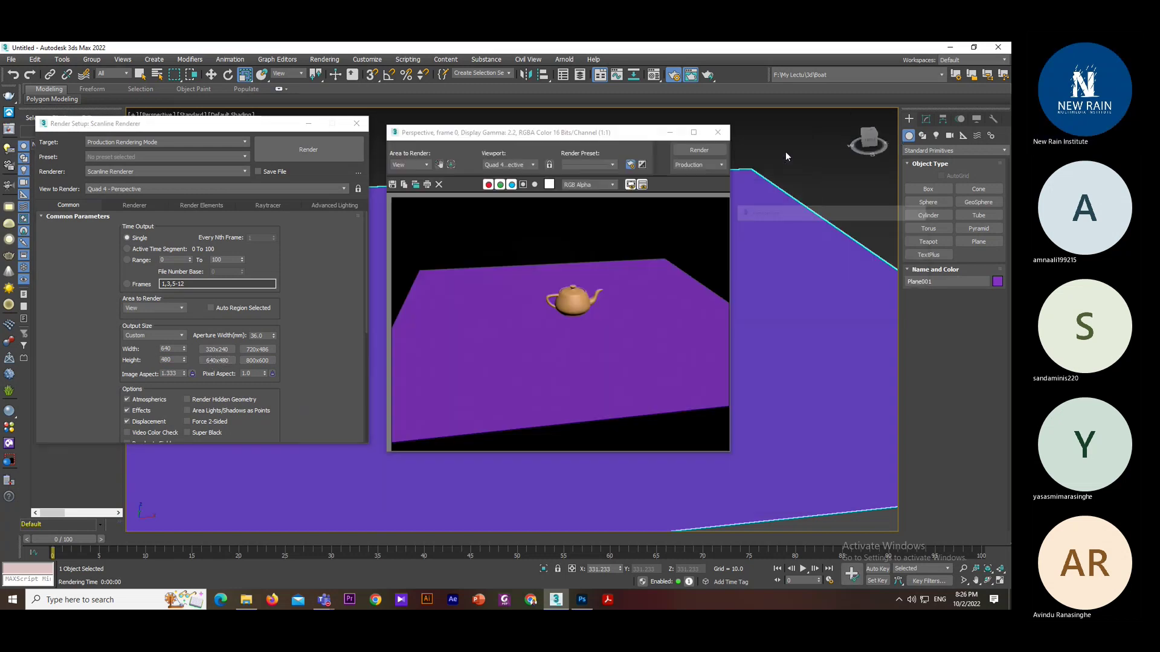
- Return to the HDTV (video) preset and render the Perspective view at 1280 by 720 and at 1920 by 1080
left_click(146, 334)
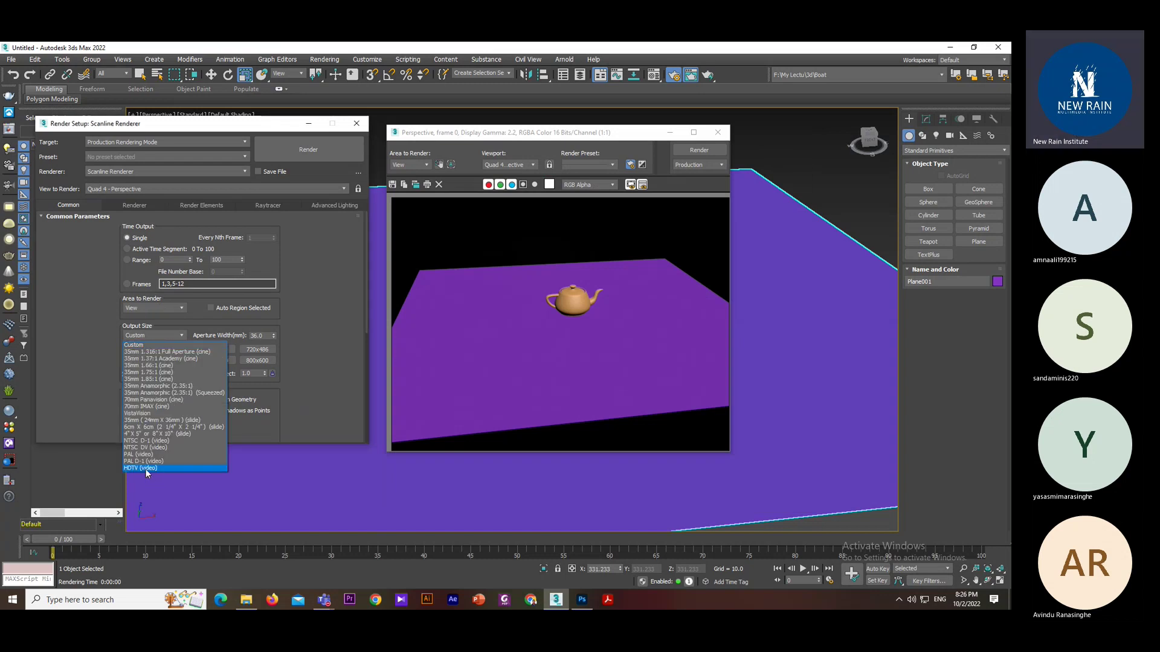
left_click(146, 468)
left_click(687, 147)
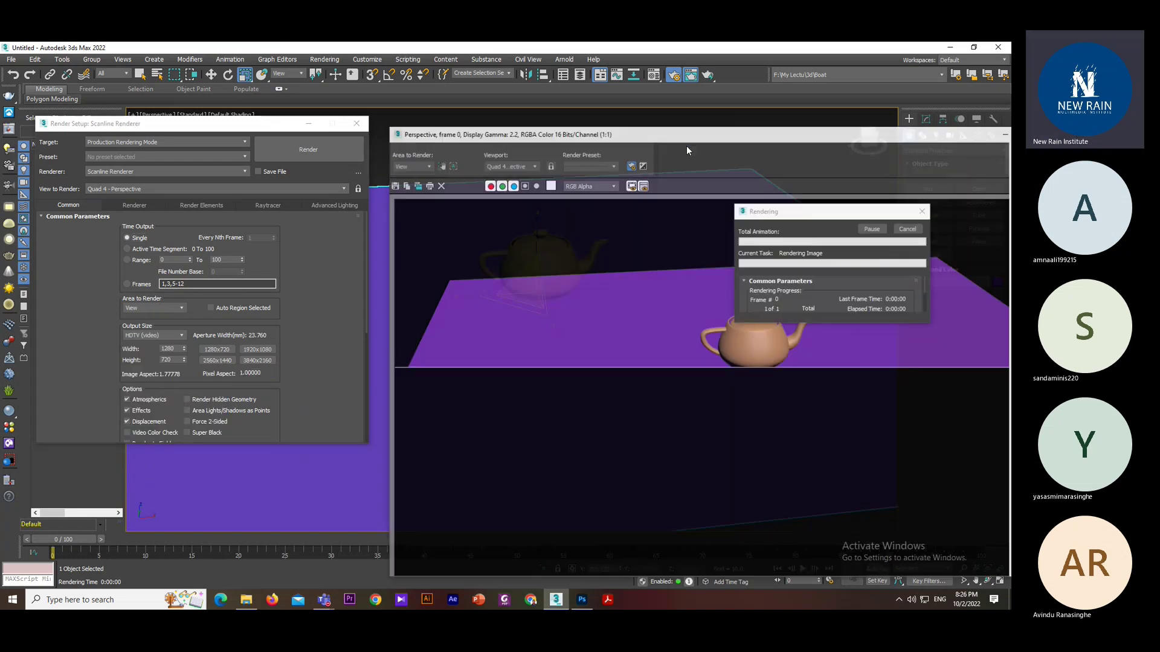
left_click(265, 350)
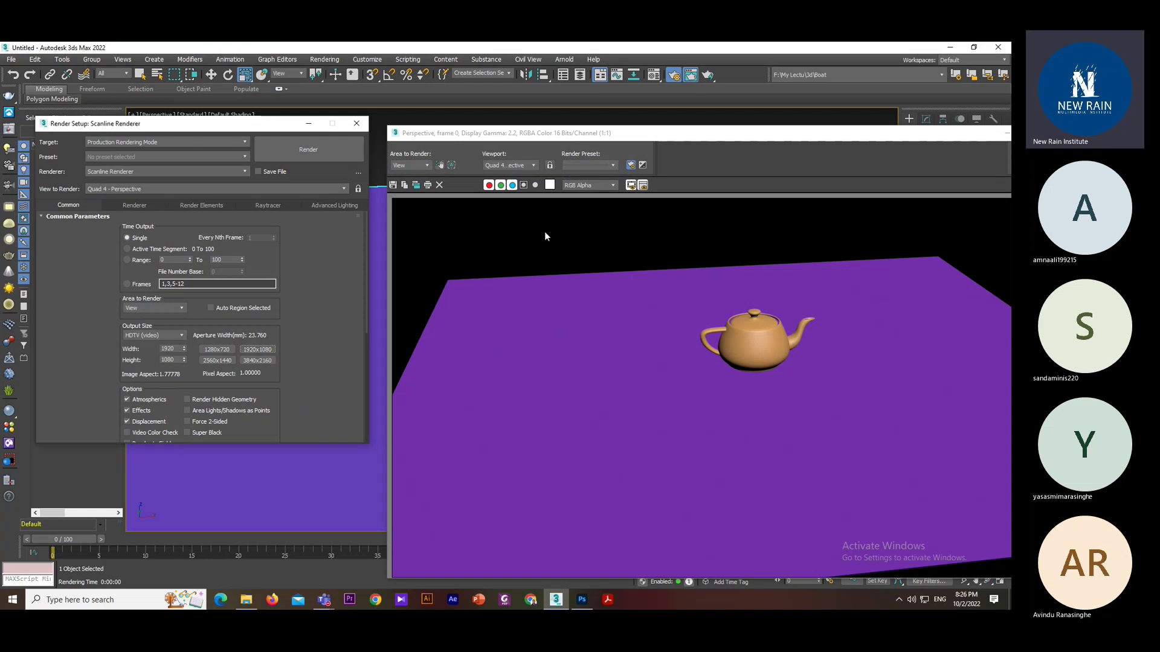
left_click(907, 166)
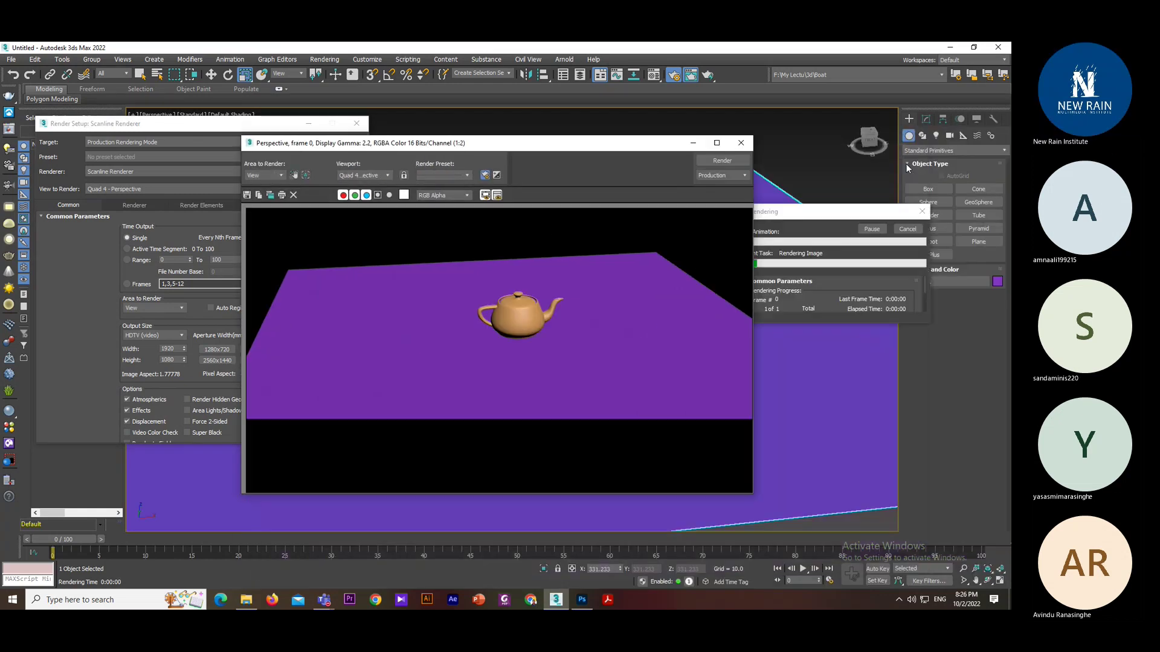
- Close the render settings and the rendered frame to return to the Perspective view of the teapot scene
left_click_drag(584, 140, 739, 132)
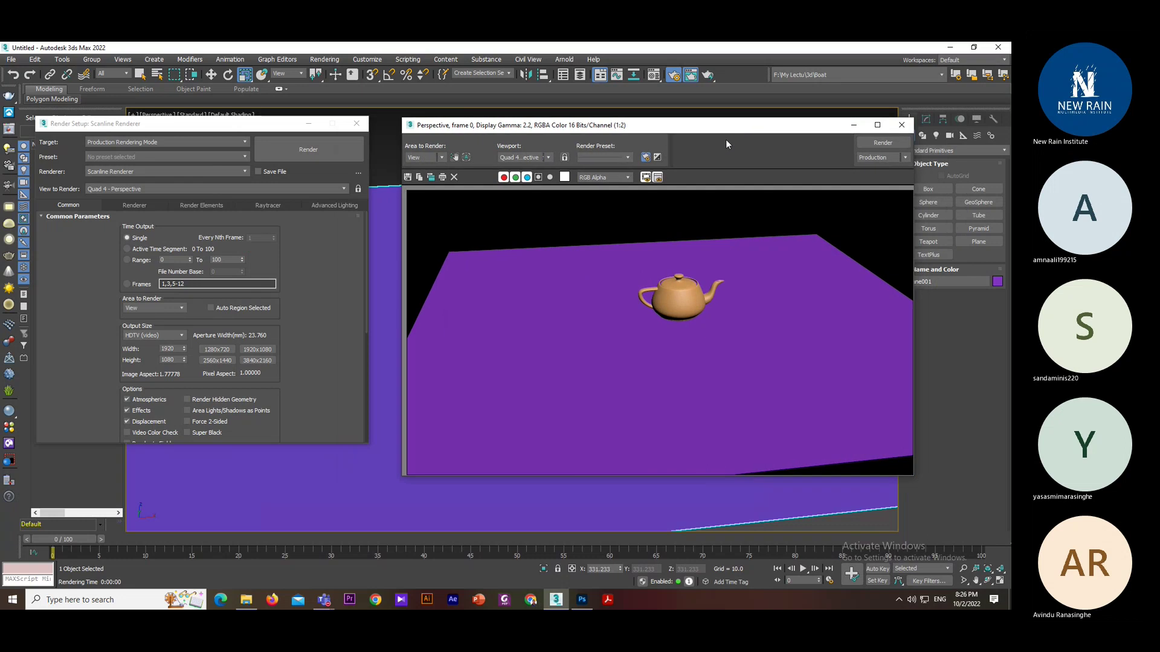
left_click(356, 124)
left_click_drag(624, 127, 349, 148)
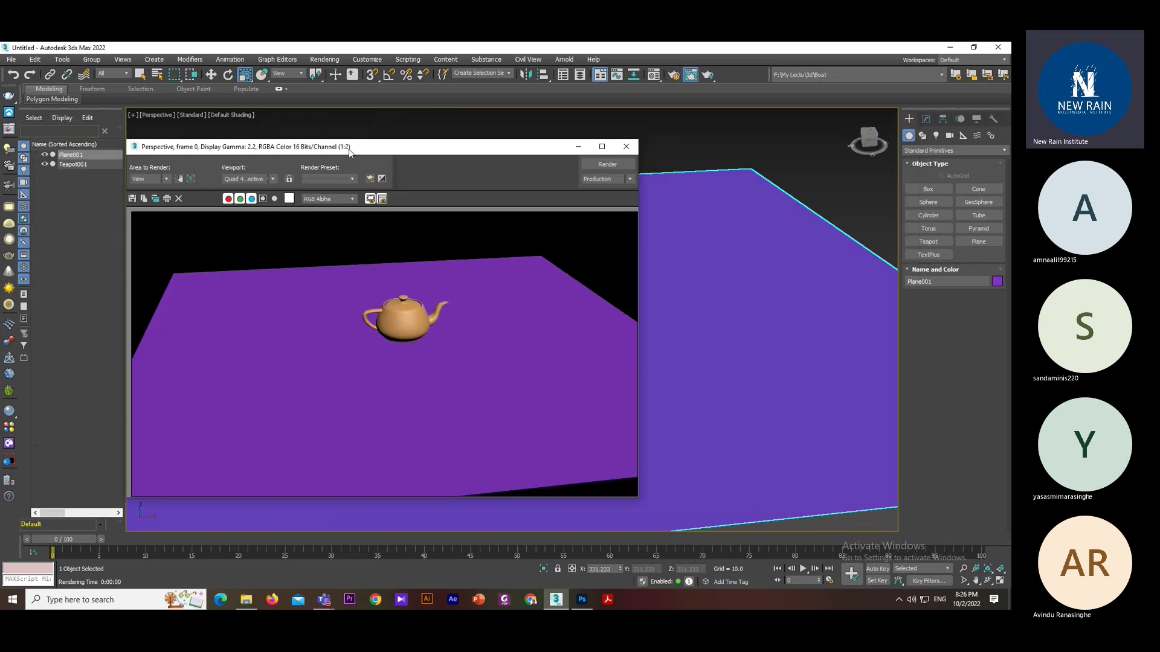
left_click(626, 146)
middle_click_drag(560, 162, 557, 160, "alt")
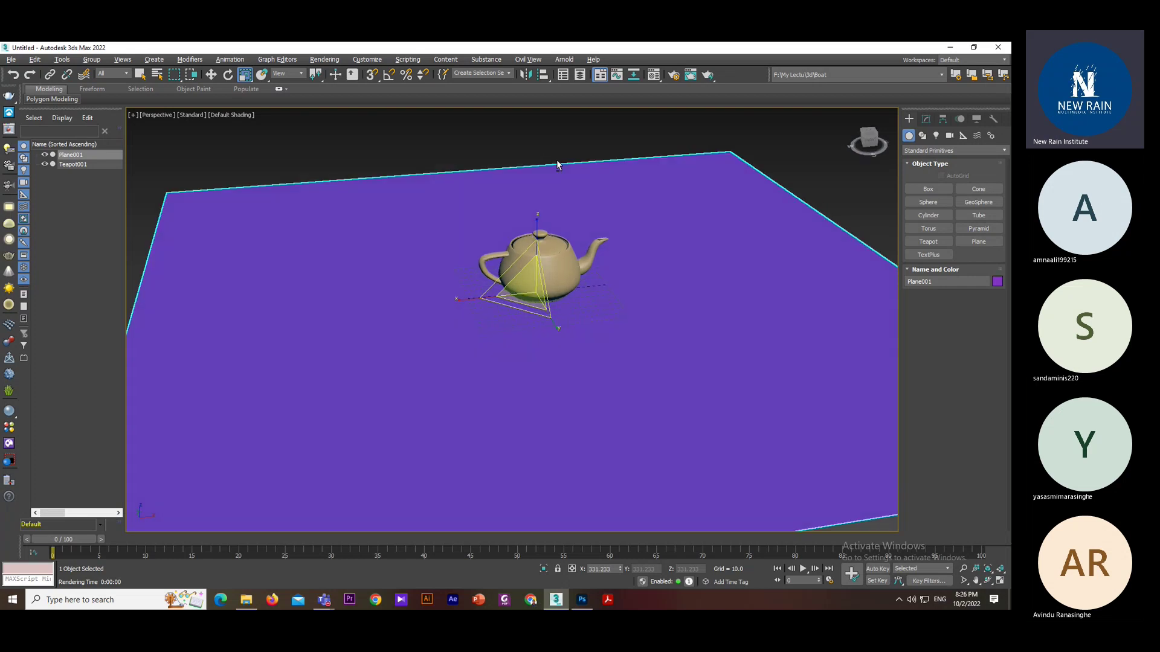
middle_click_drag(629, 179, 580, 190, "alt")
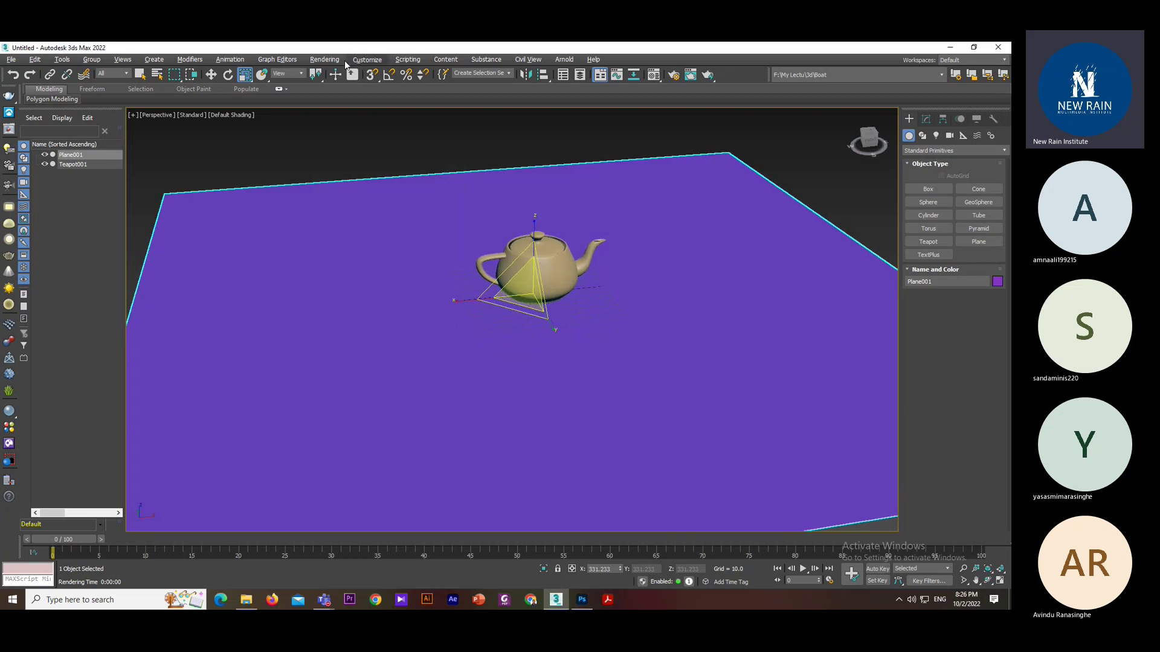
- Open the Compact Material Editor and place it clear of the teapot
left_click(323, 60)
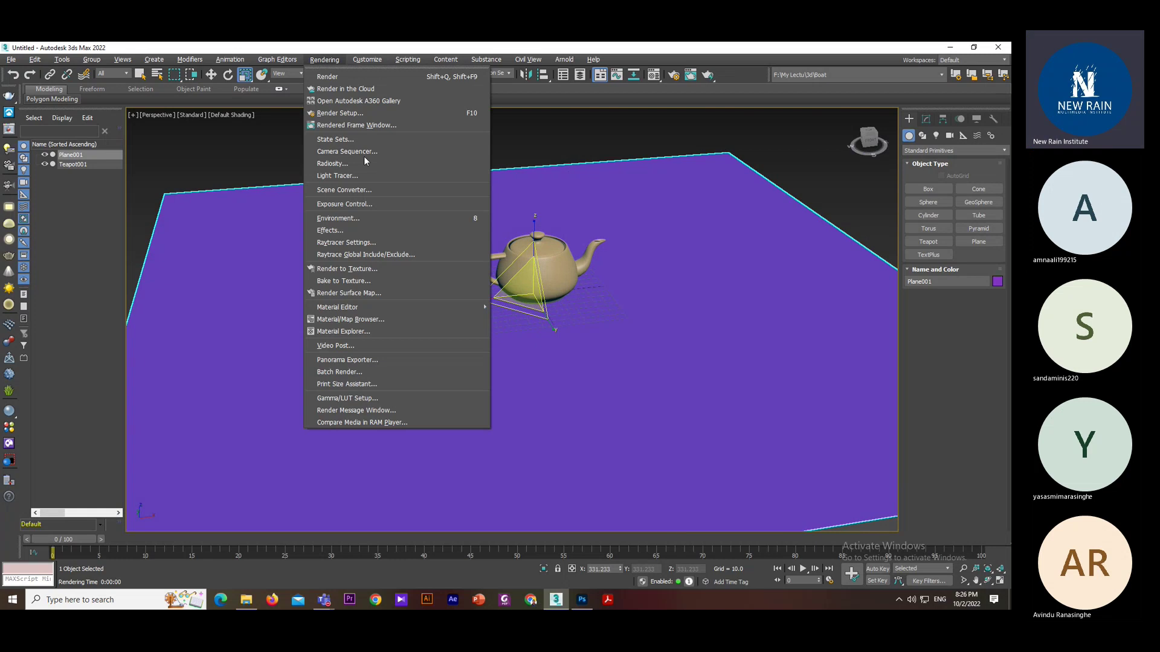
mouse_move(476, 309)
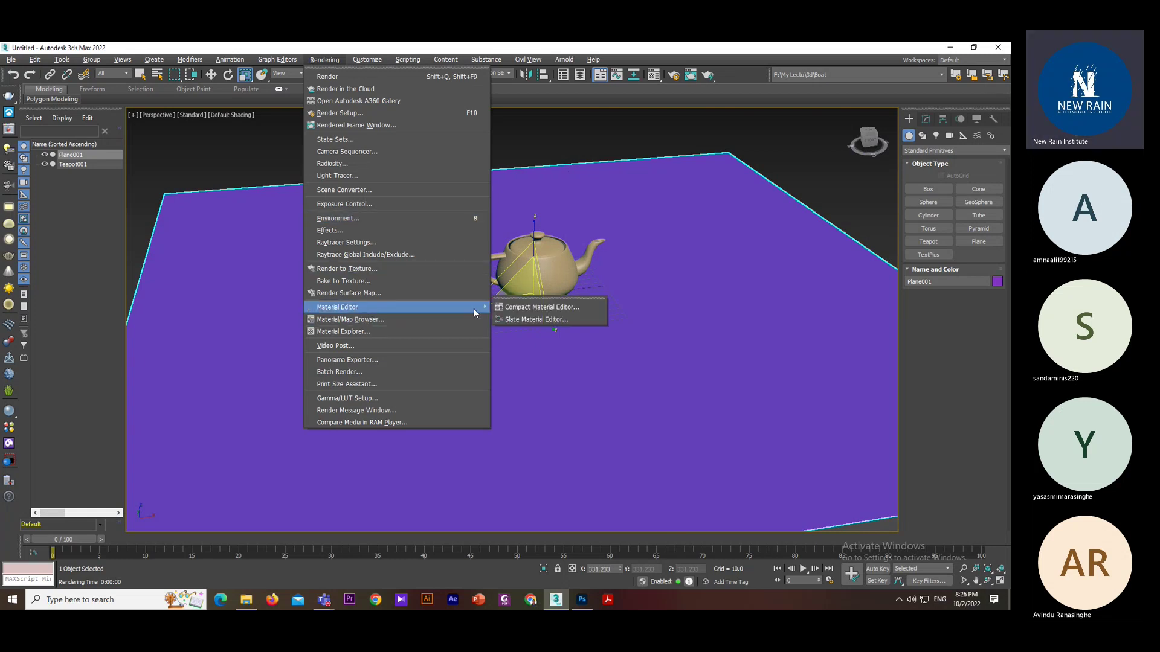
left_click(522, 309)
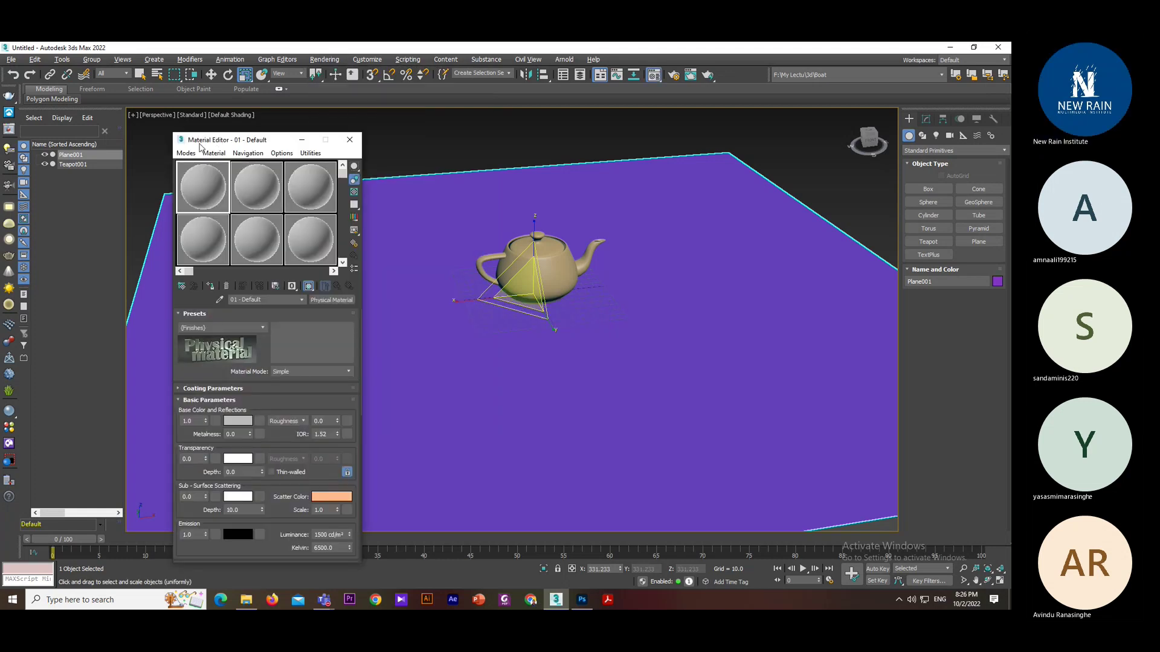
left_click_drag(200, 145, 121, 122)
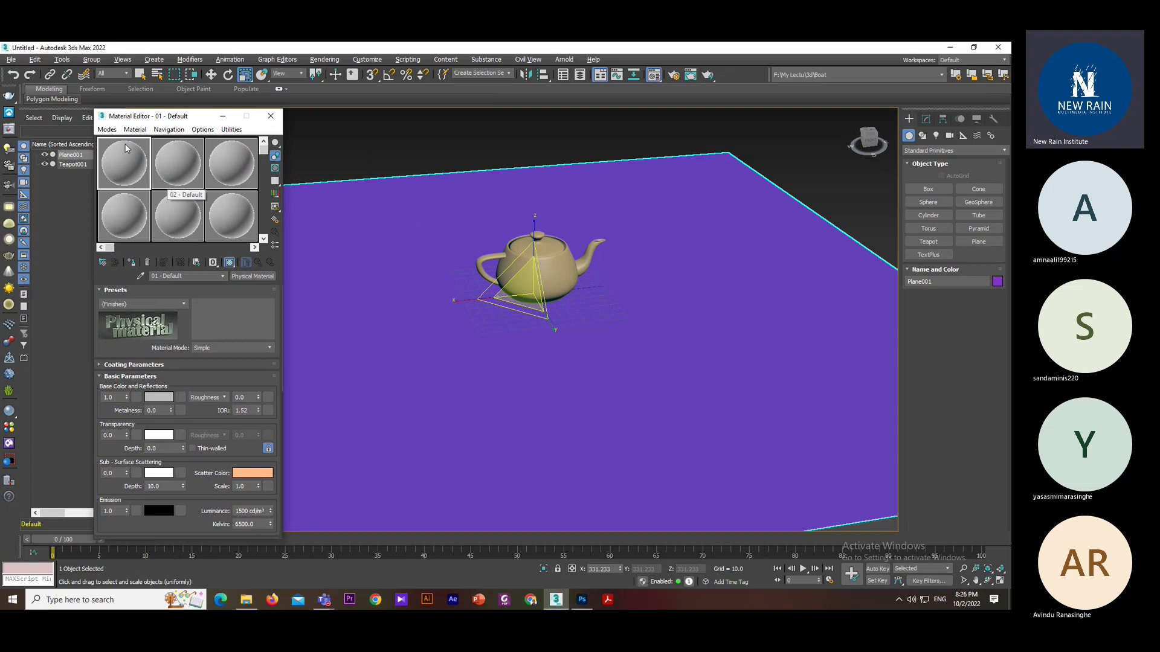
- Change the first sample material from Physical Material to the Scanline type Standard (Legacy)
left_click(240, 279)
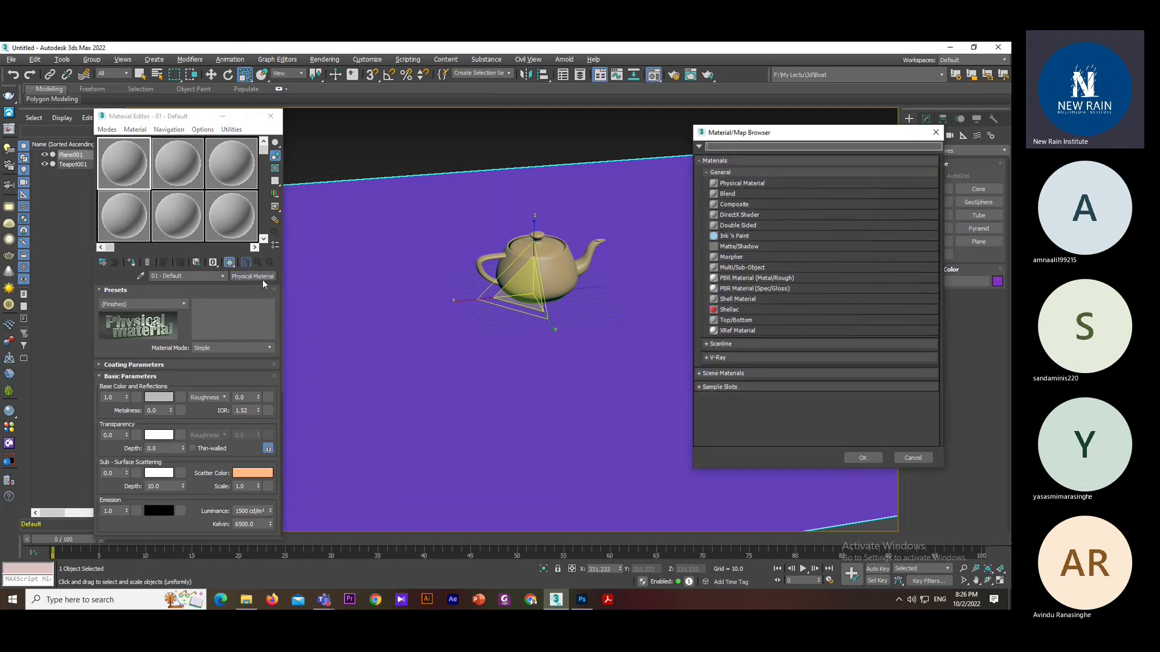
left_click(725, 346)
left_click(738, 385)
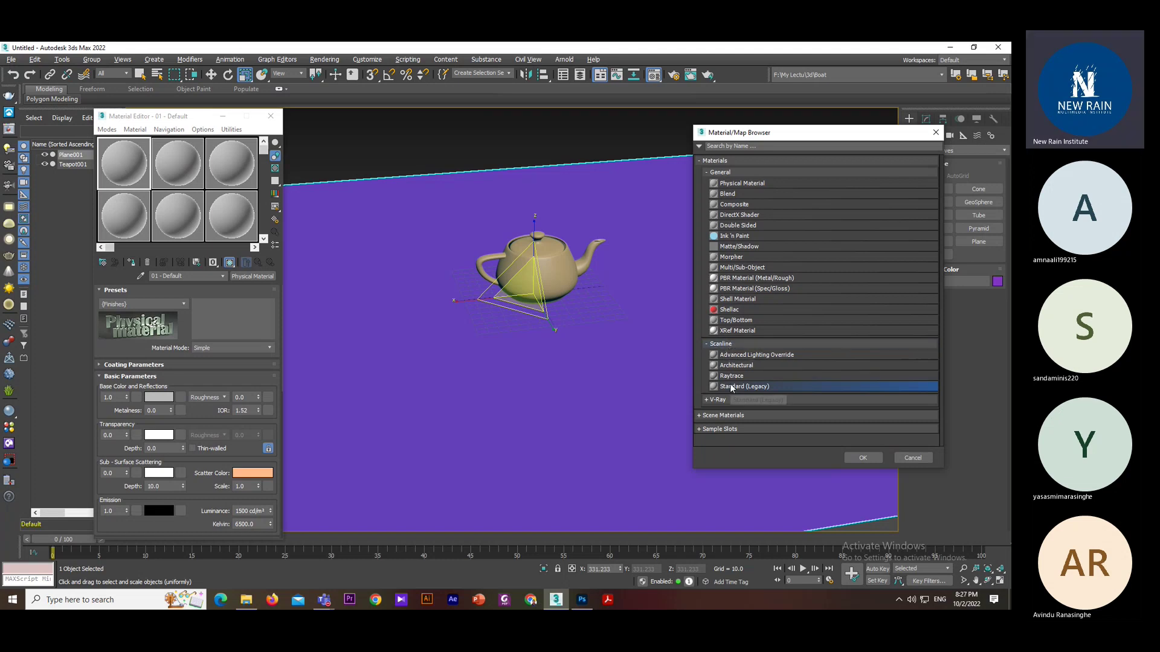
left_click(862, 457)
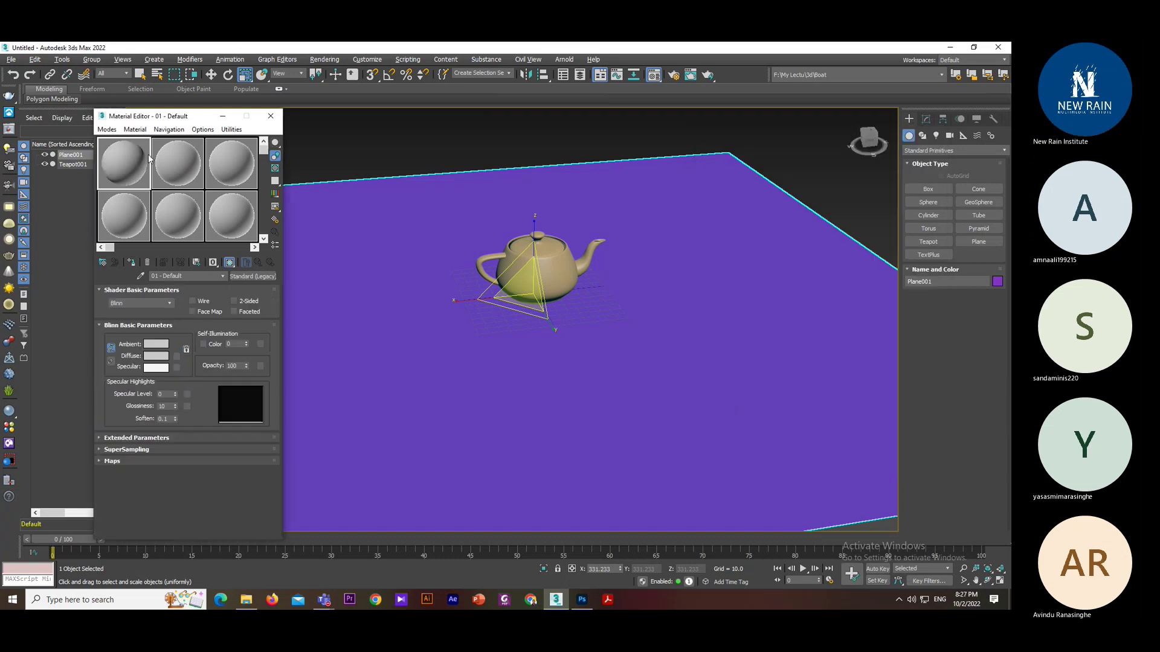
- Search the maps for "bit" and choose Bitmap as the diffuse map of the first material
left_click(177, 355)
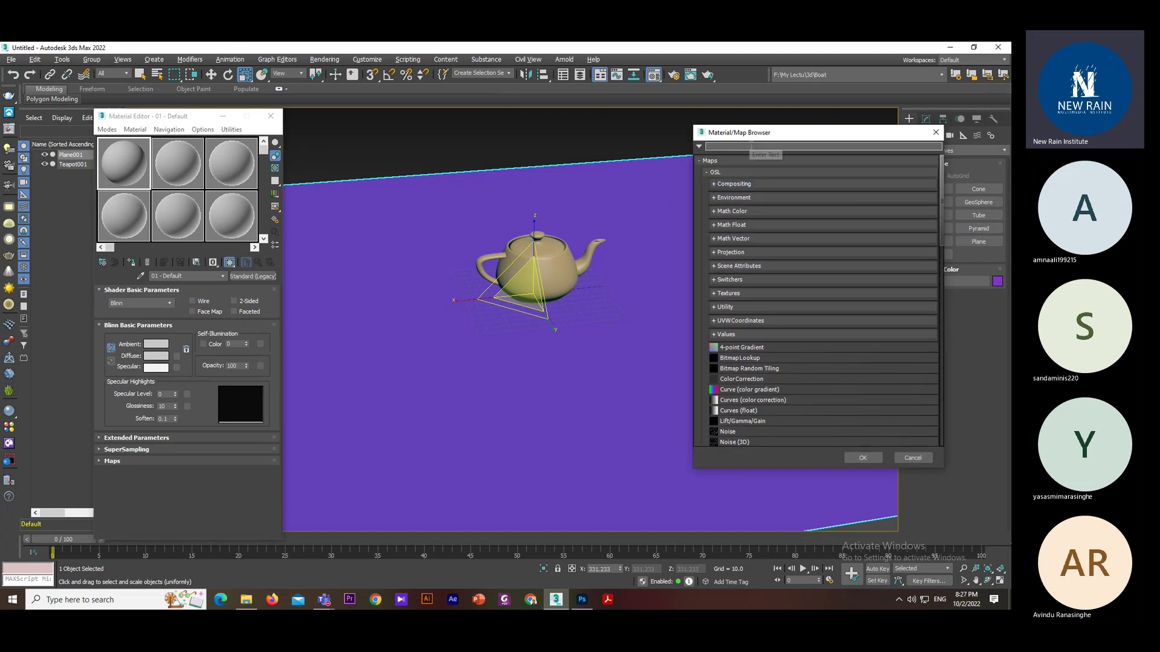
type("bit")
left_click(715, 200)
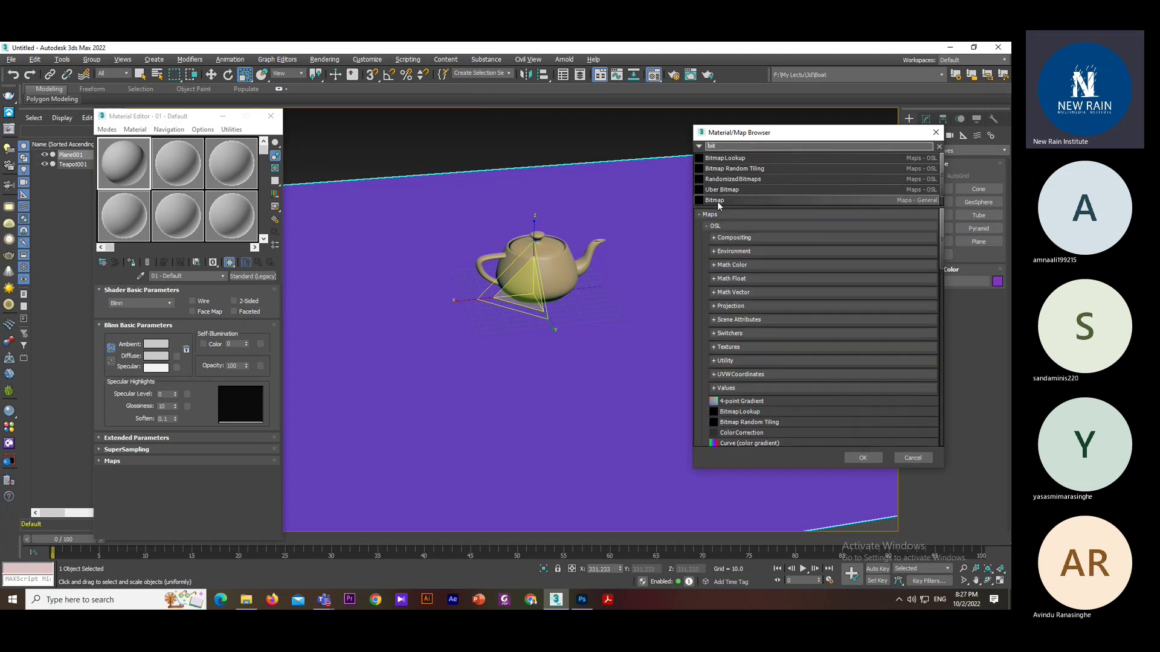
left_click(854, 457)
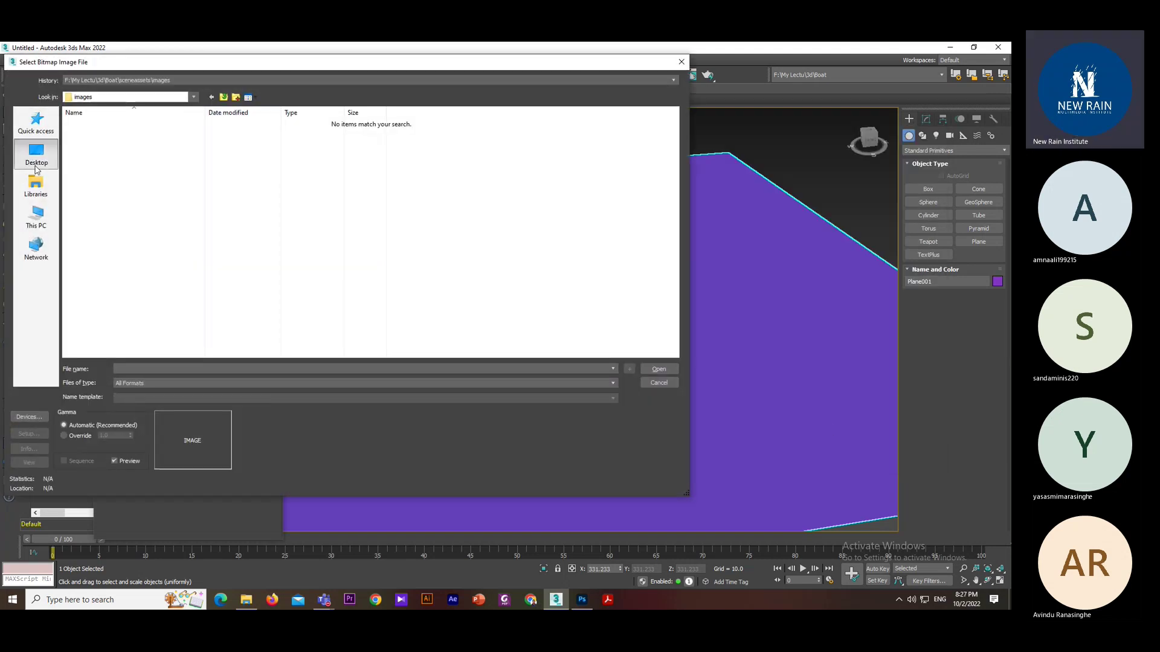
- Load wooden-plank-textured-background-material_53876-31378.jpg from the Woods folder inside Maps on the Desktop as the diffuse bitmap
left_click(36, 158)
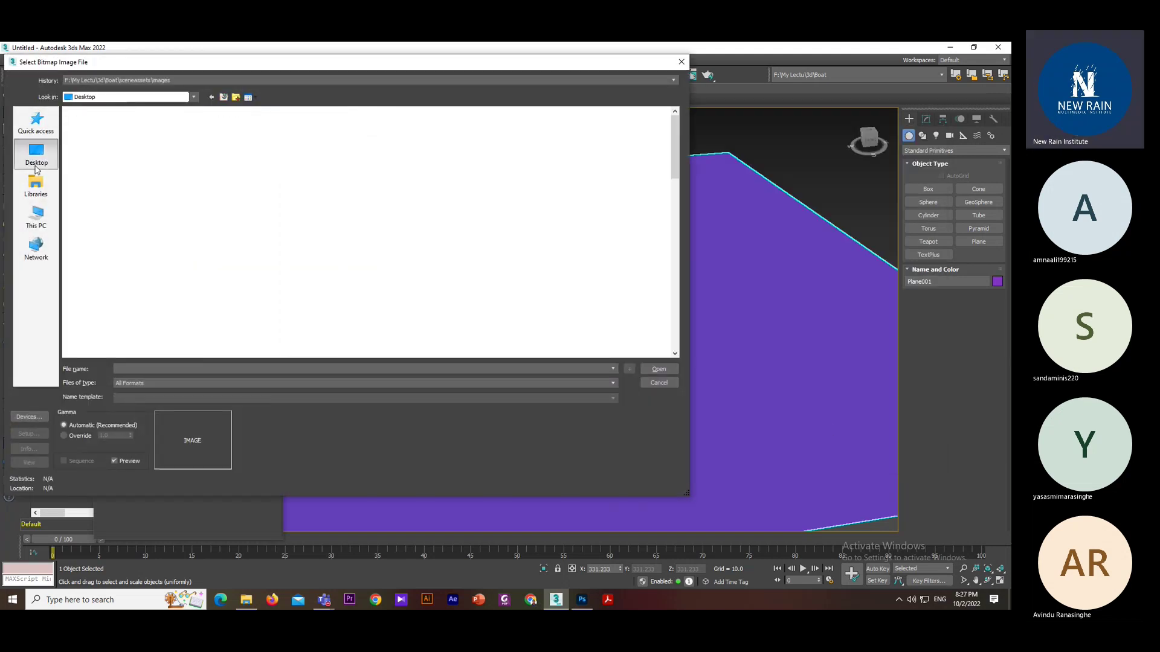
left_click_drag(676, 135, 677, 310)
scroll(677, 310, "up", 10)
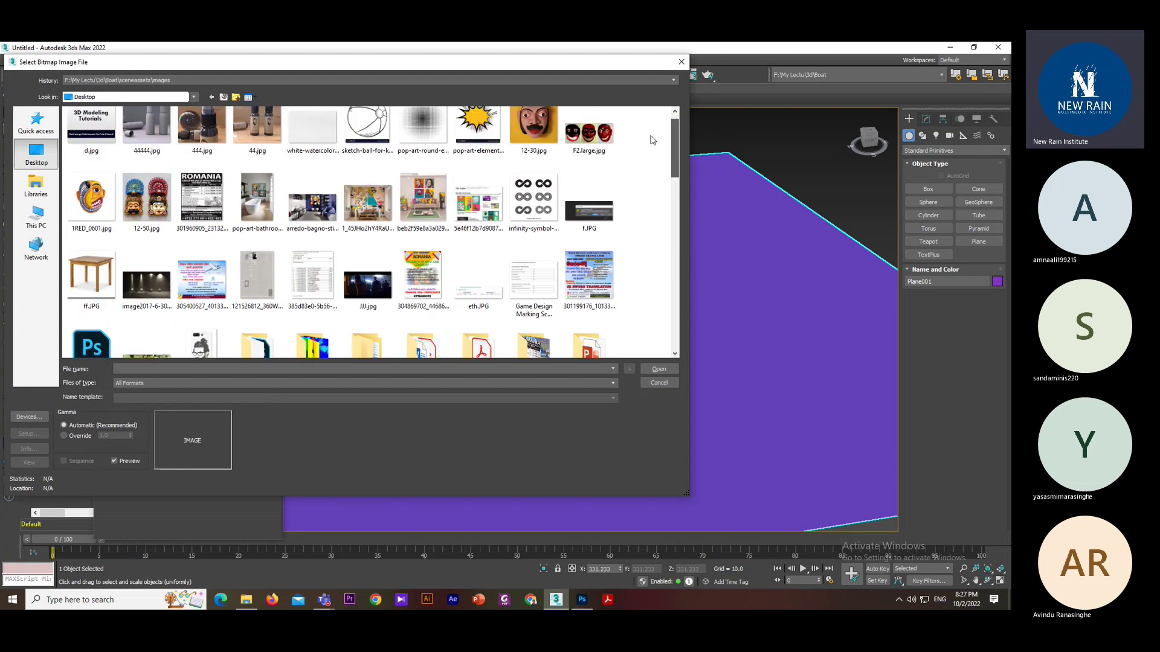
scroll(263, 263, "down", 2)
double_click(264, 263)
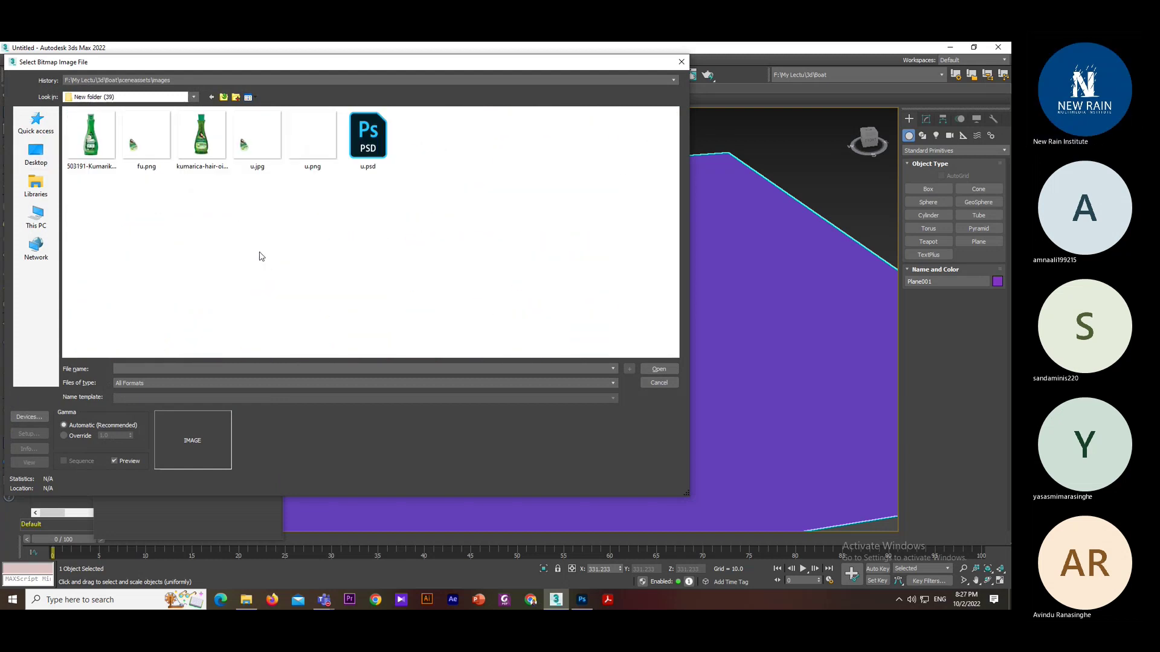
left_click(226, 97)
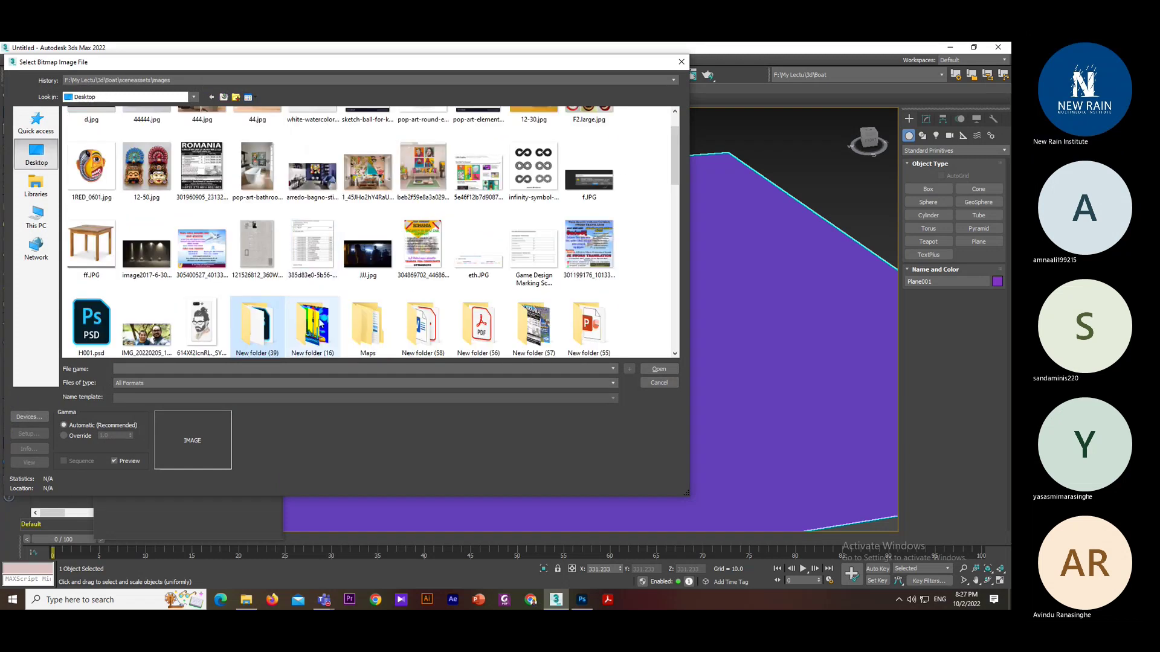
double_click(354, 314)
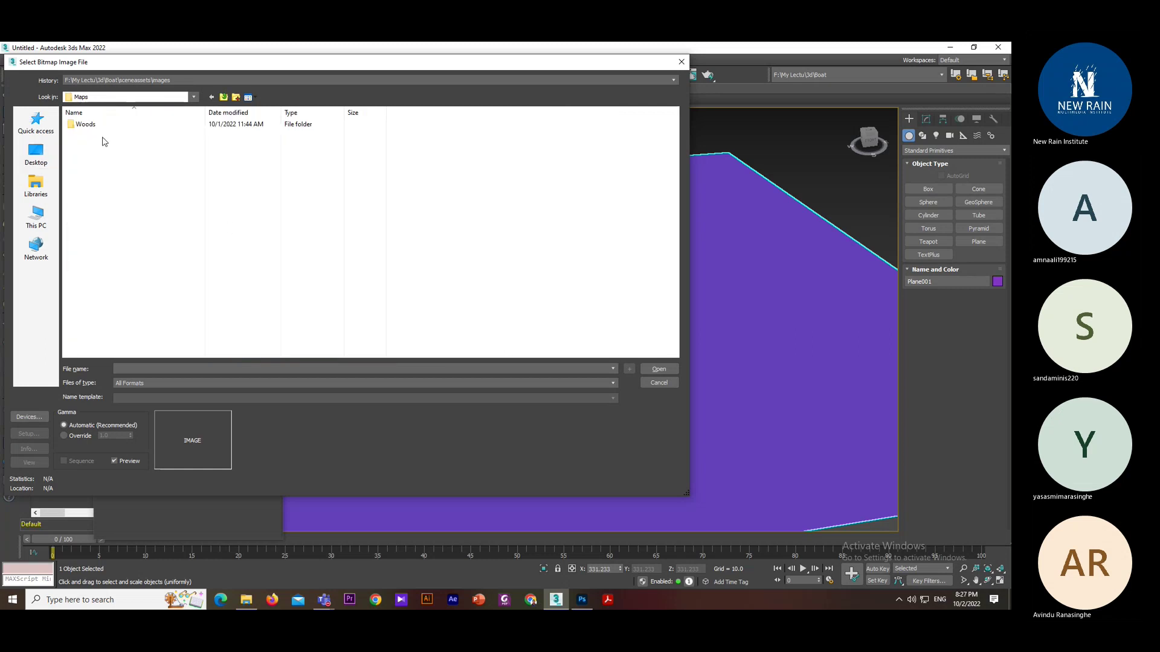
double_click(84, 124)
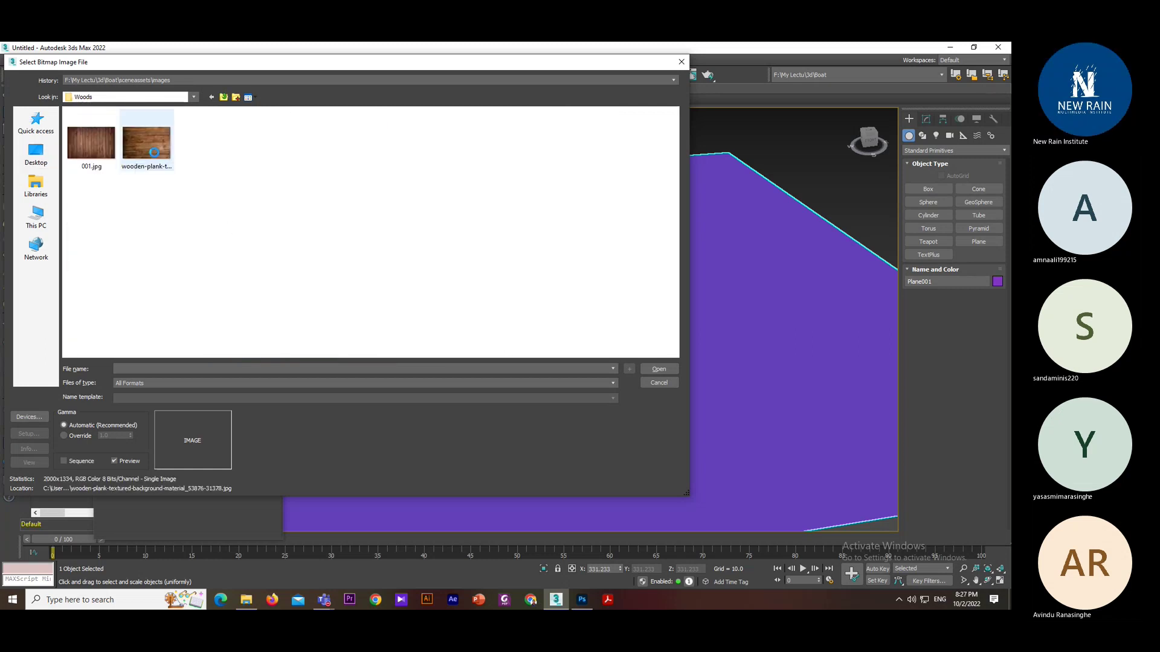
left_click(151, 148)
left_click(659, 369)
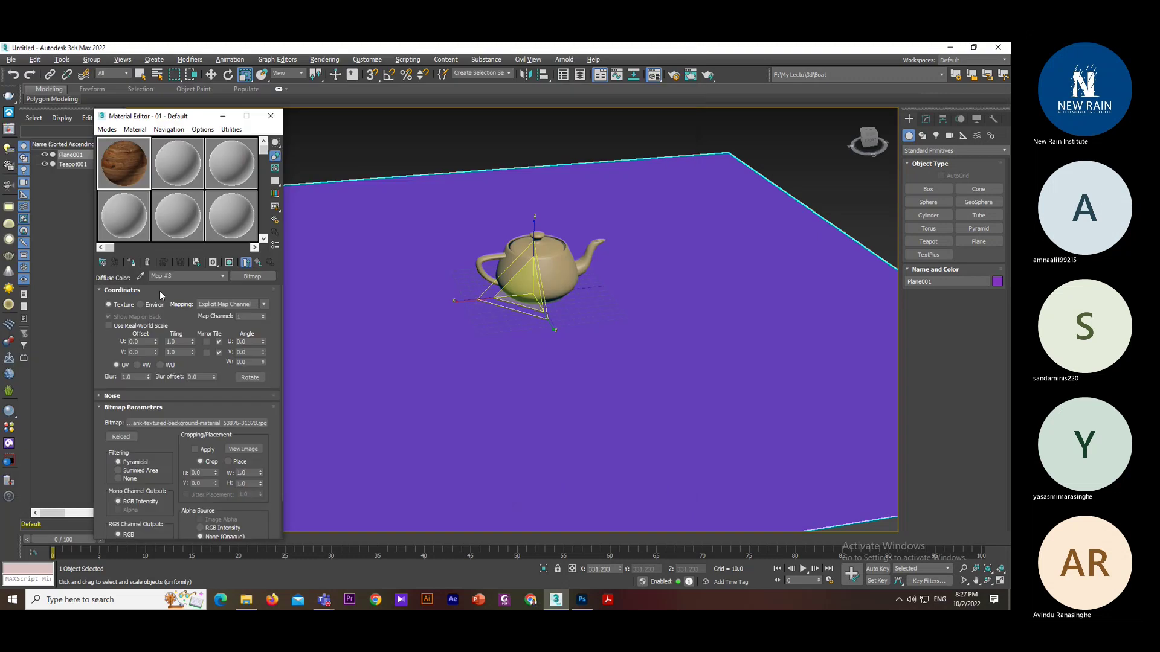
- Assign the wood material to the selected plane, show it shaded in the viewport and return to the parent material
left_click(135, 264)
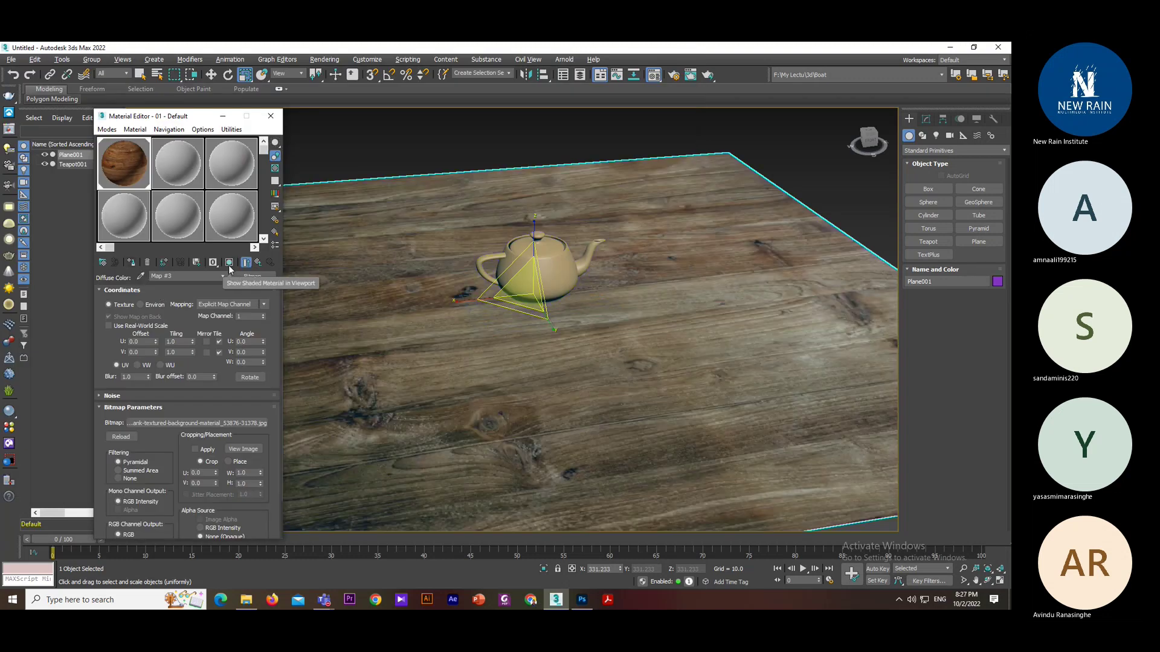
mouse_move(329, 260)
middle_mouse_down("alt")
mouse_move(329, 199)
mouse_move(330, 253)
middle_mouse_up("alt")
left_click(259, 263)
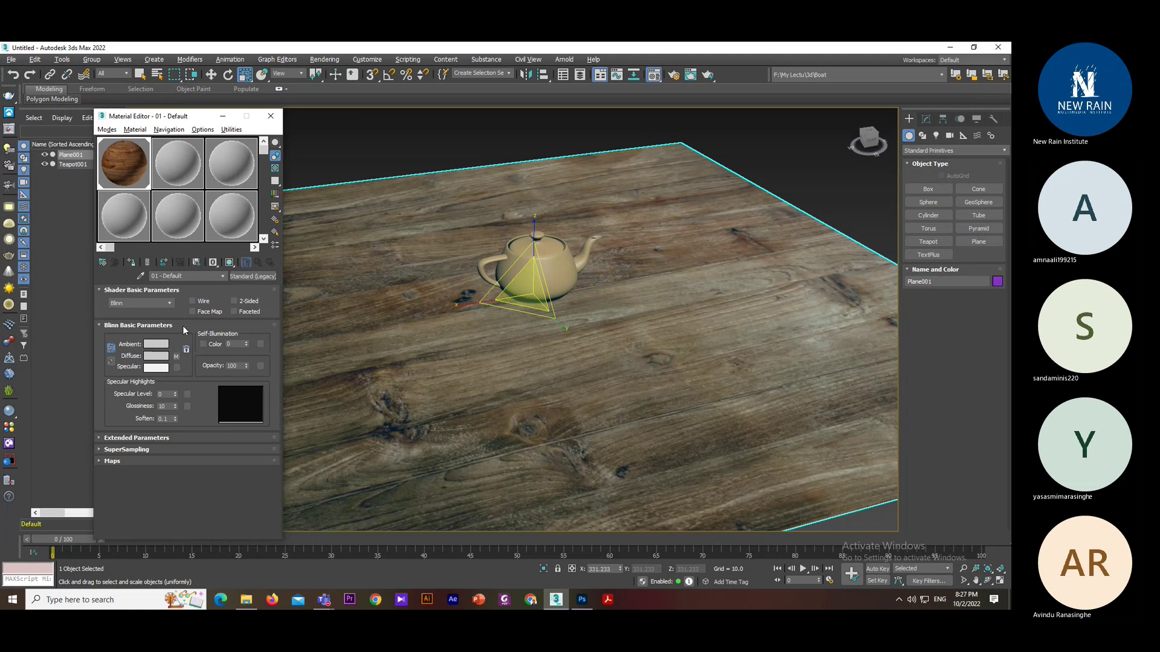
- Review the diffuse bitmap's settings, return to the parent material and clear the map from the diffuse slot
left_click(177, 357)
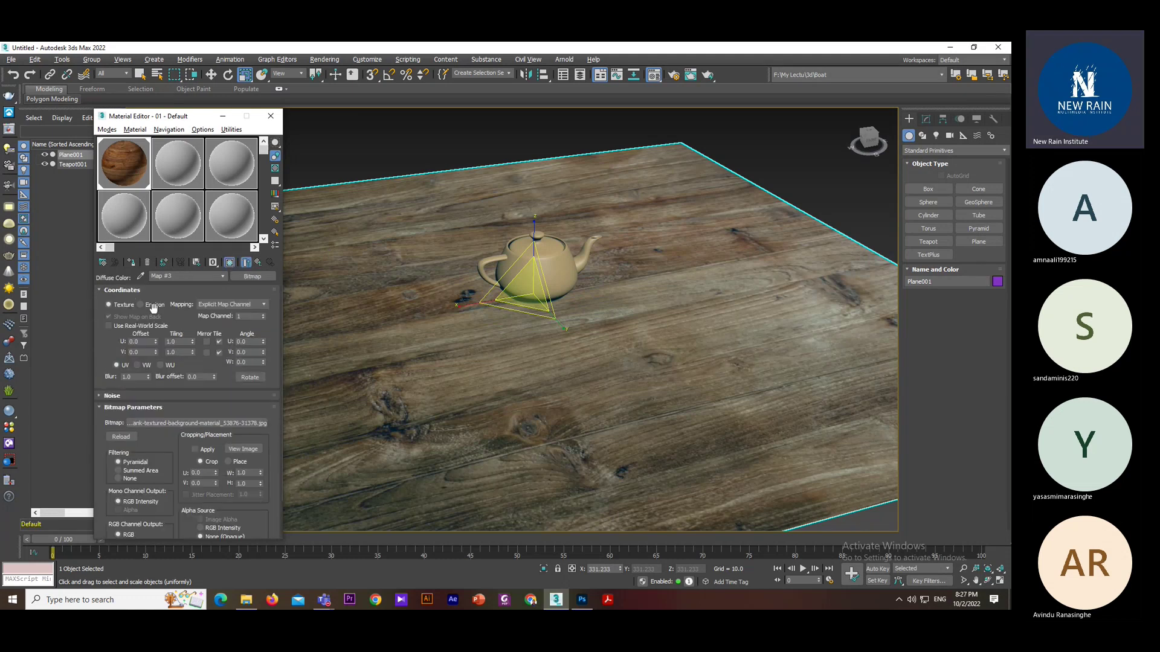
left_click(258, 263)
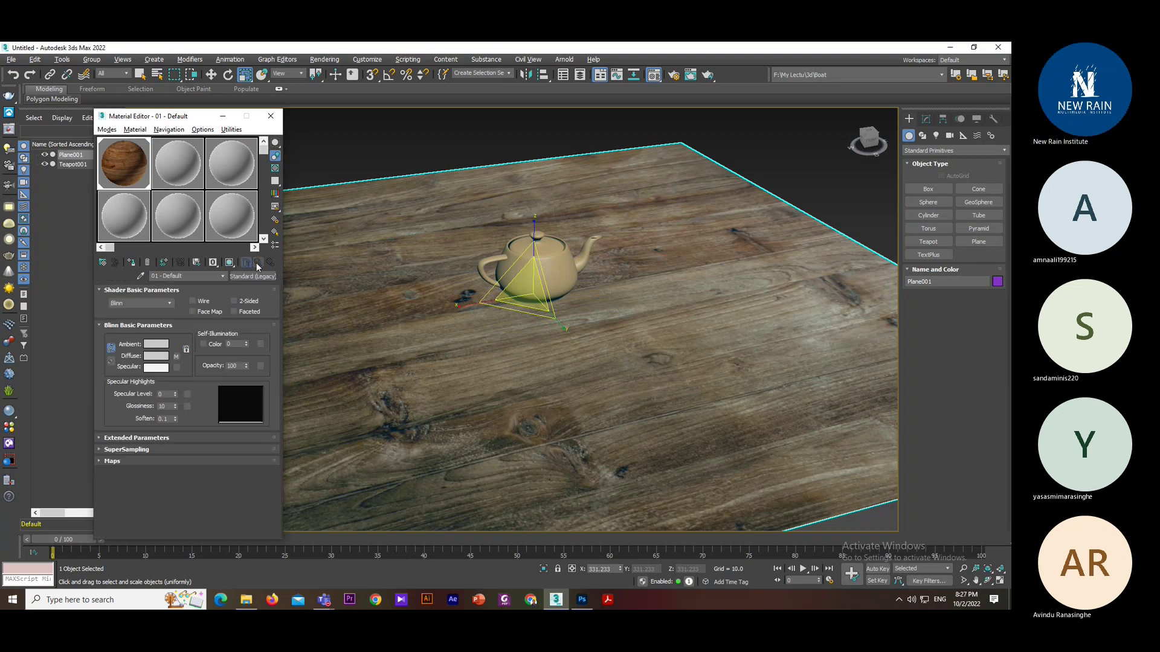
right_click(175, 357)
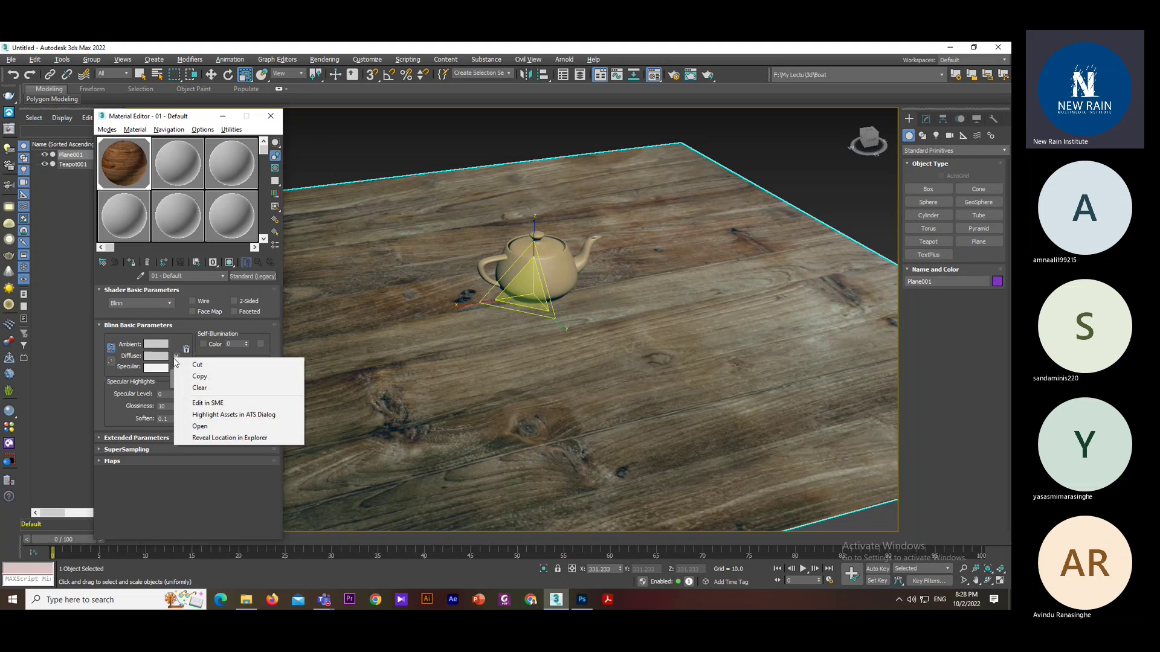
left_click(212, 388)
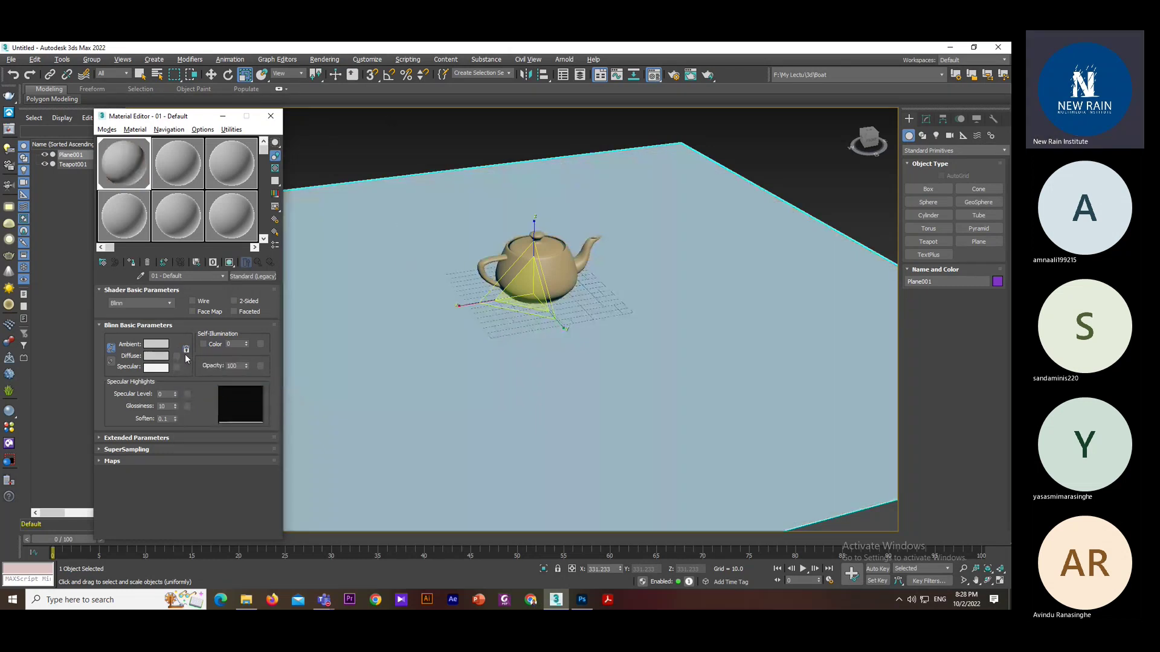
- Choose Bitmap as the new diffuse map of the plane's material, checking the Microsoft Teams meeting along the way
left_click(177, 356)
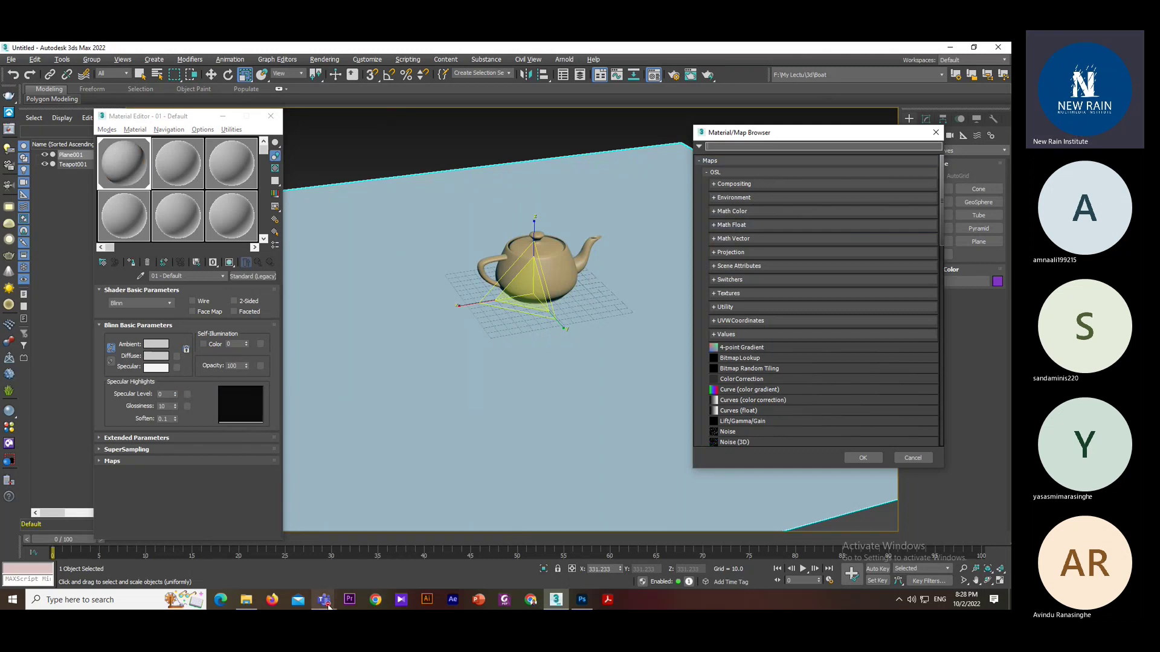
mouse_move(328, 605)
left_click(327, 531)
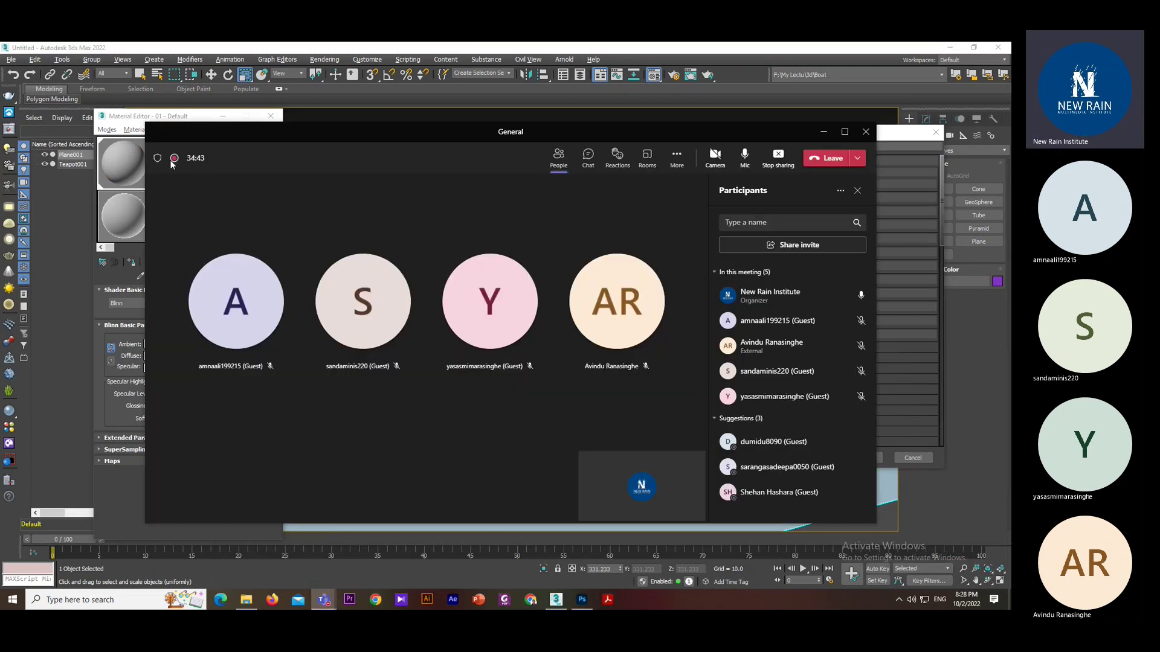
left_click(821, 131)
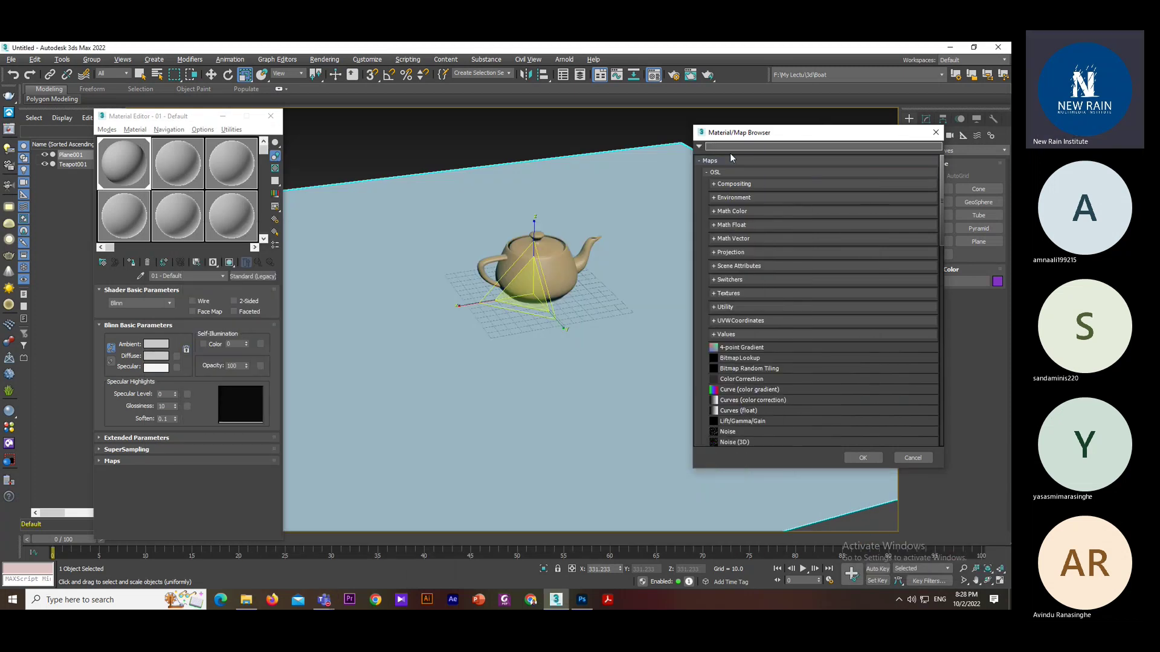
type("m")
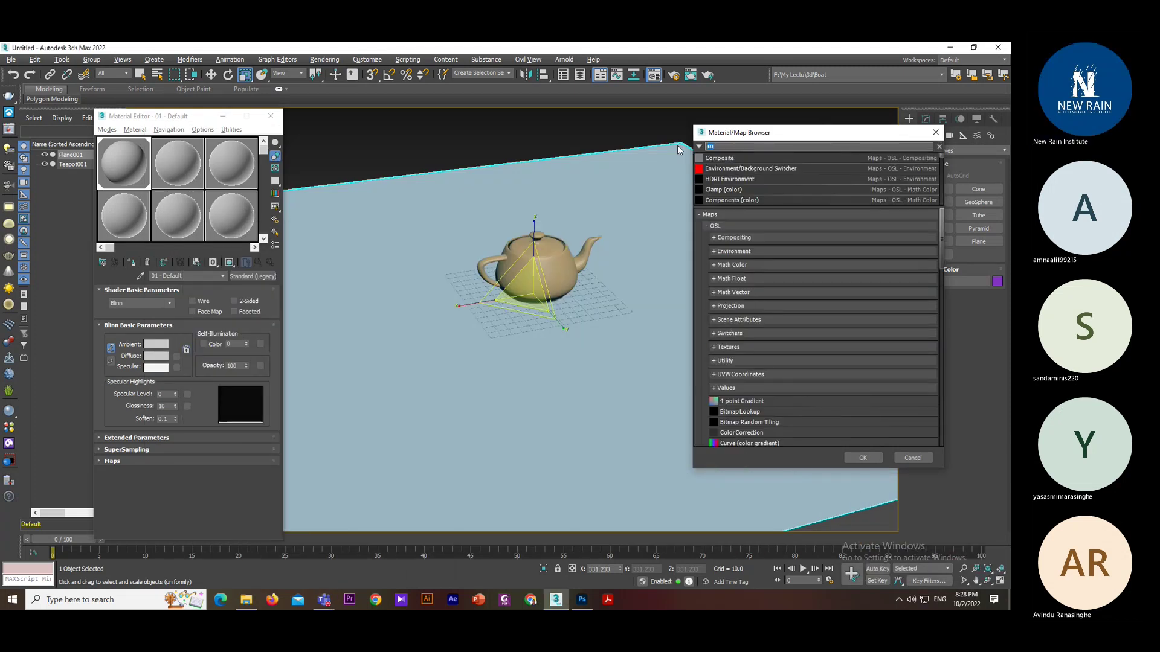
type("i")
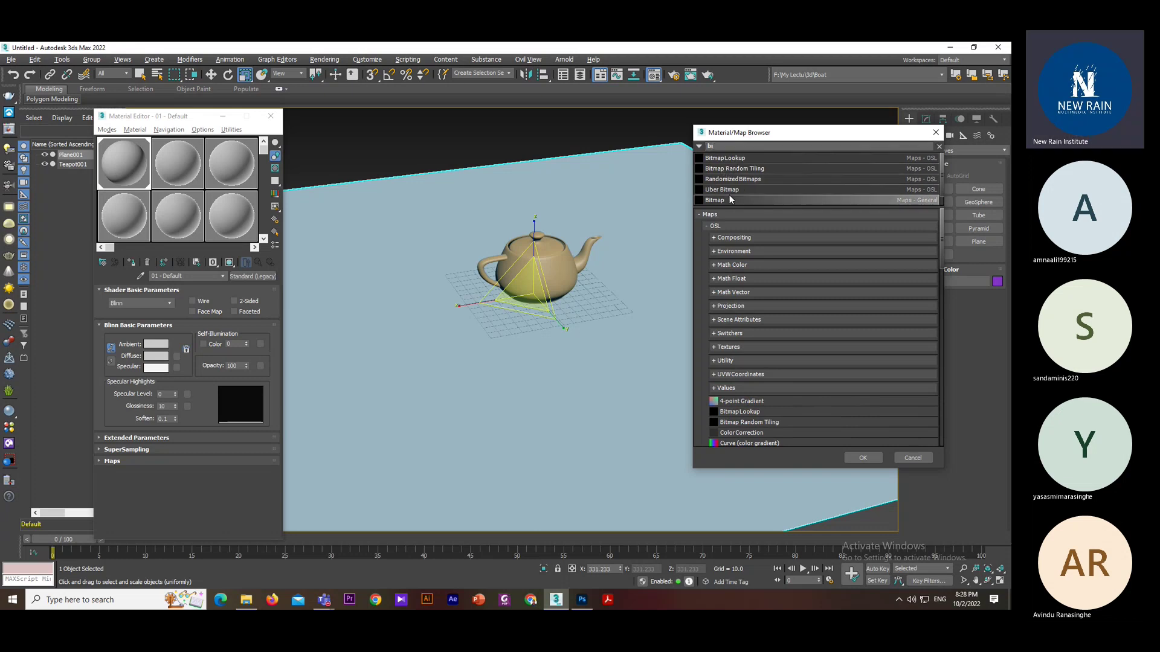
left_click(863, 458)
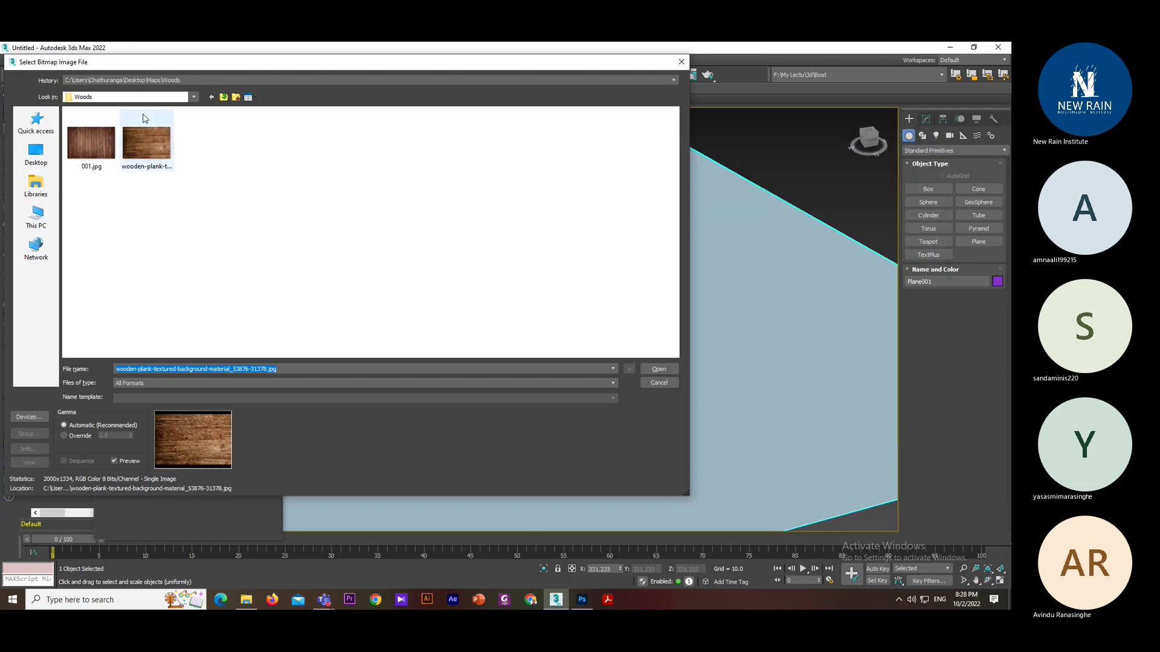
- Browse the bitmap file selection to Program Files on Local Disk (C:), backing out of the Autodesk folder, and check the Microsoft Teams meeting
left_click(29, 218)
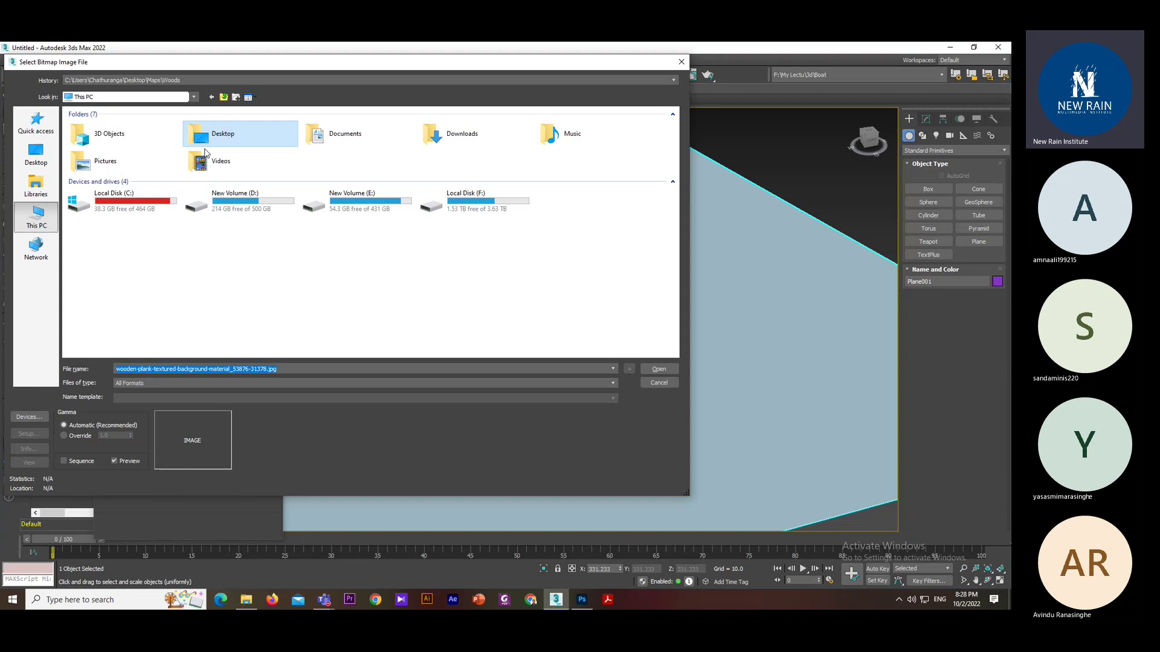
double_click(150, 206)
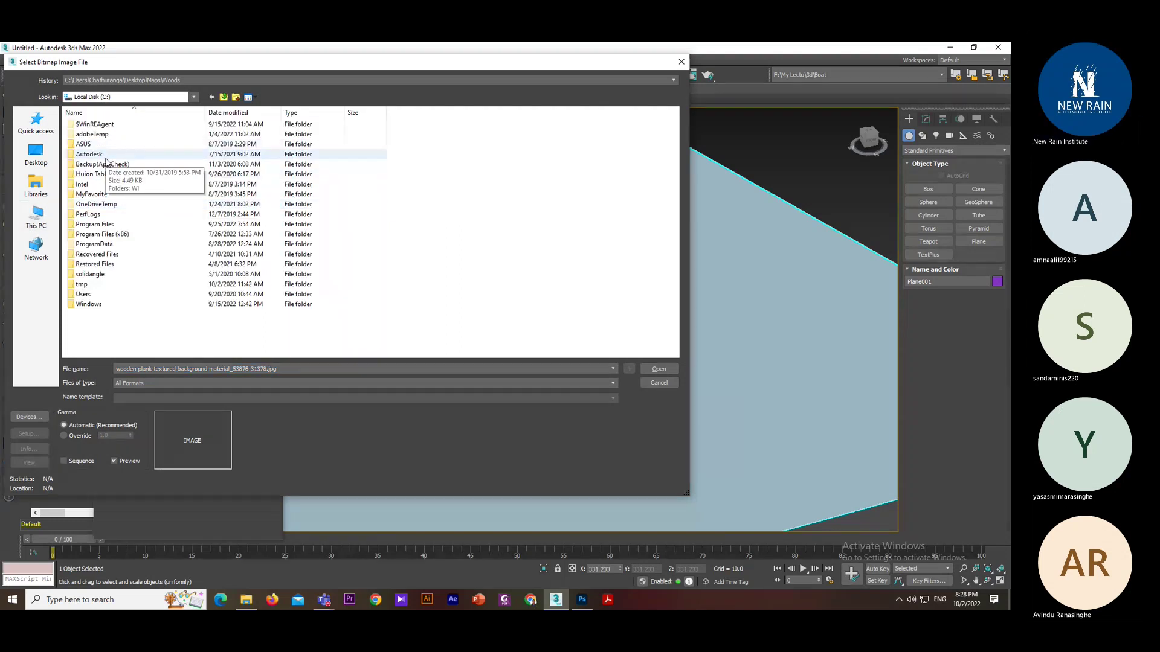
double_click(105, 159)
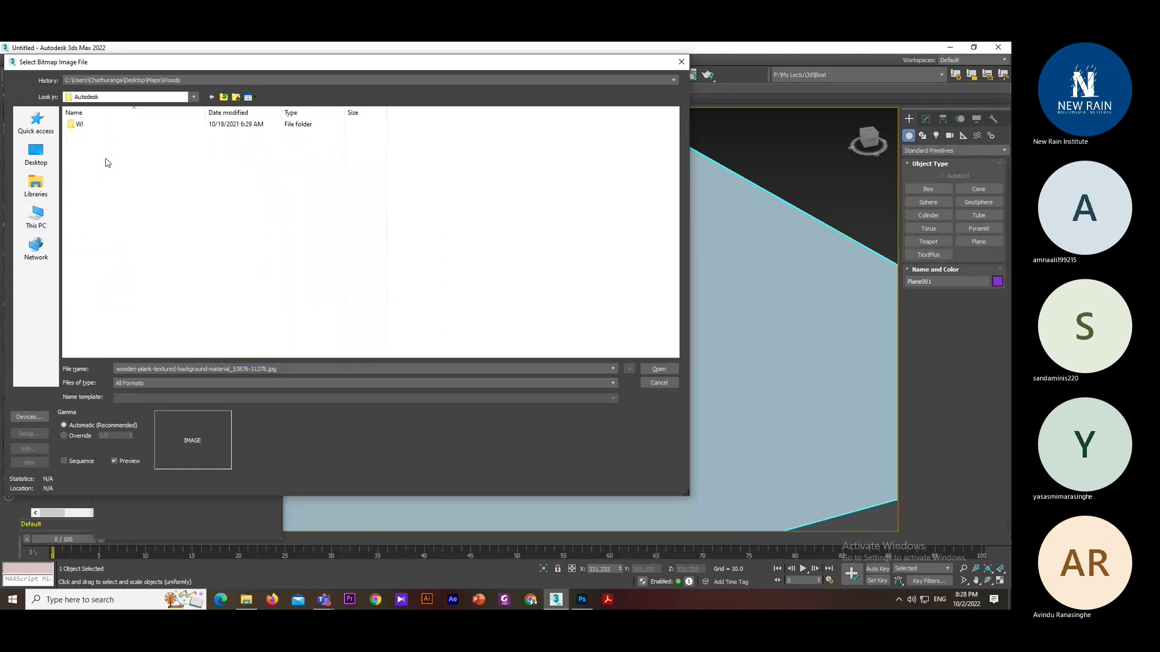
left_click(224, 97)
double_click(94, 224)
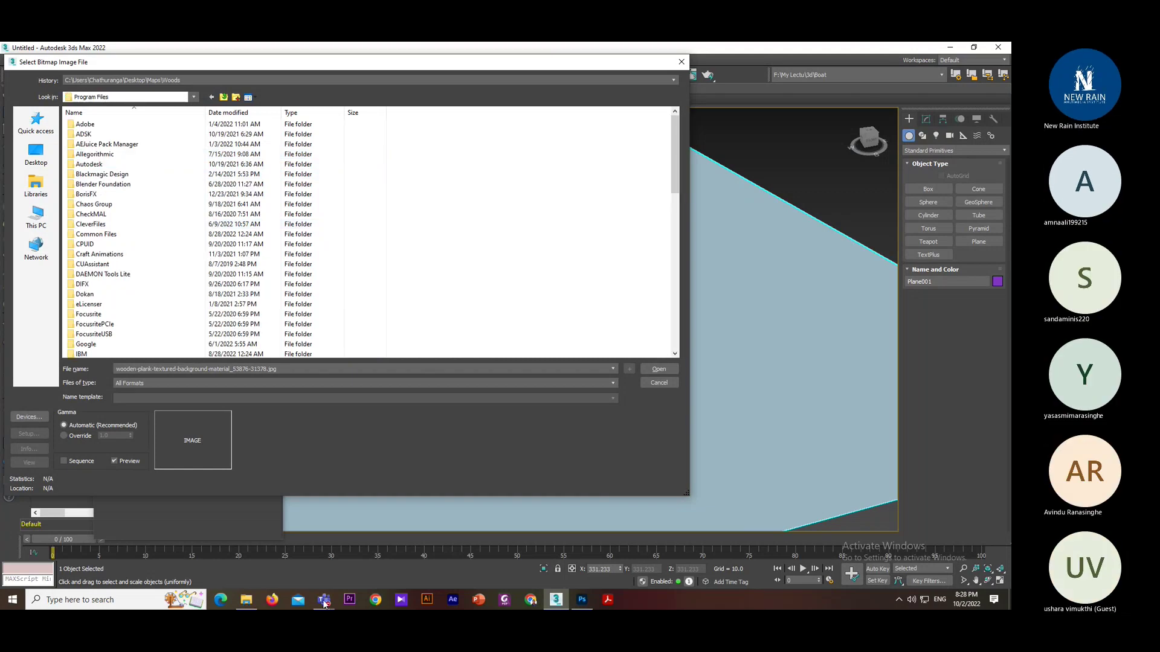
mouse_move(324, 600)
left_click(321, 548)
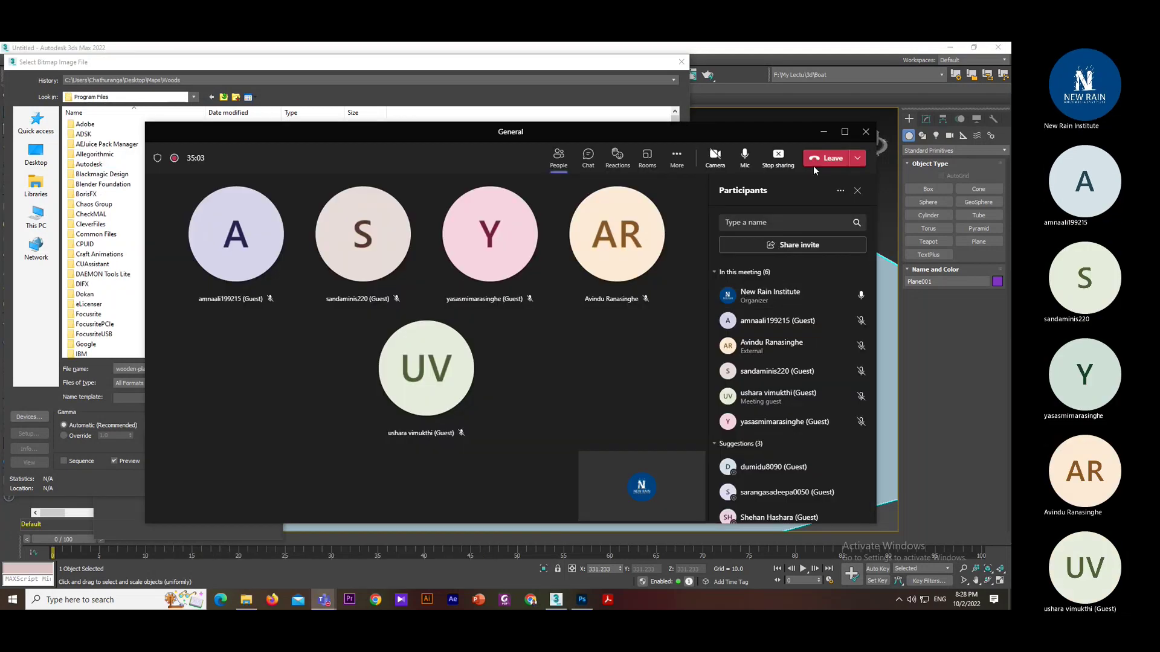
left_click(824, 133)
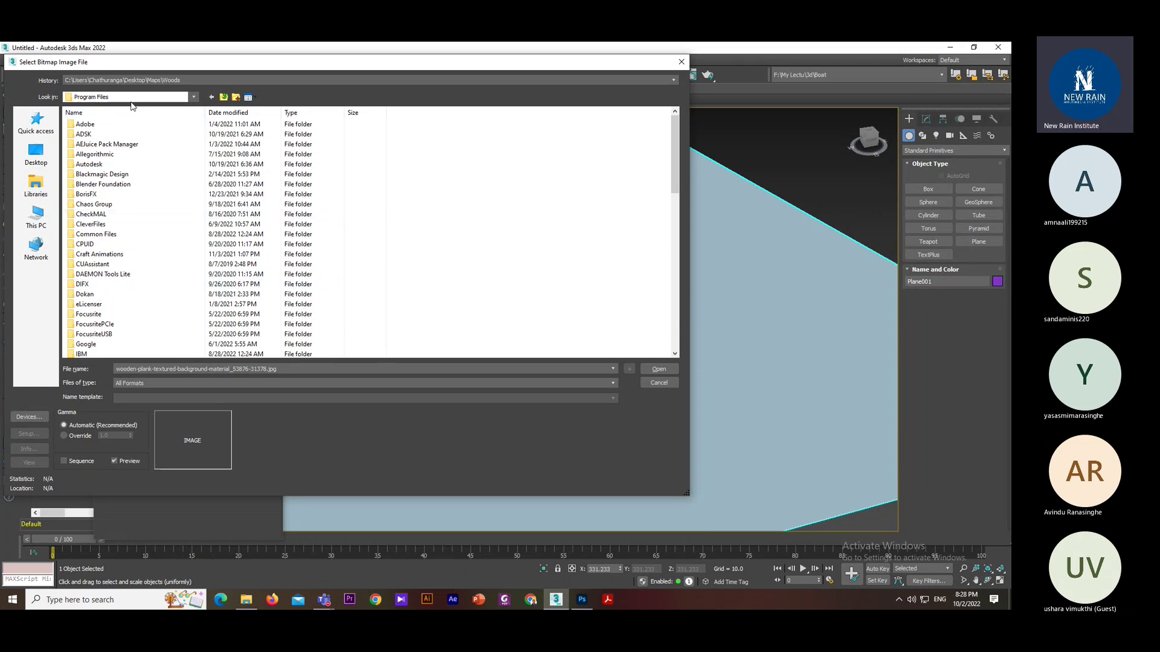
- Open the maps folder of the 3ds Max 2022 installation inside Program Files\Autodesk
double_click(95, 164)
double_click(93, 125)
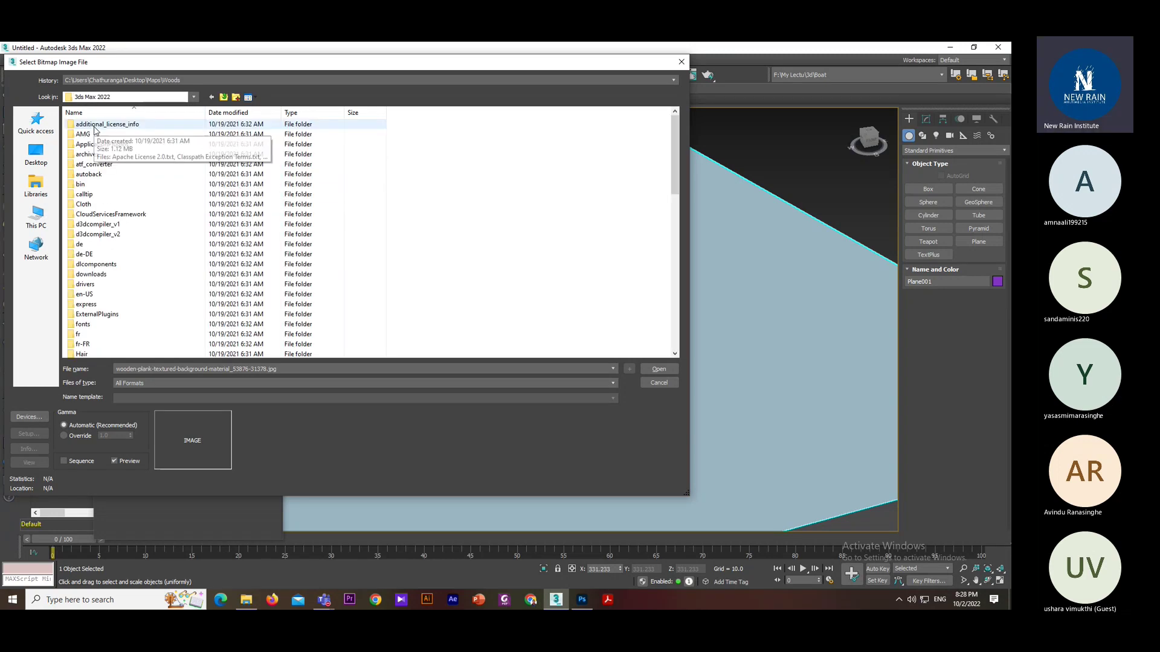
scroll(120, 296, "down", 5)
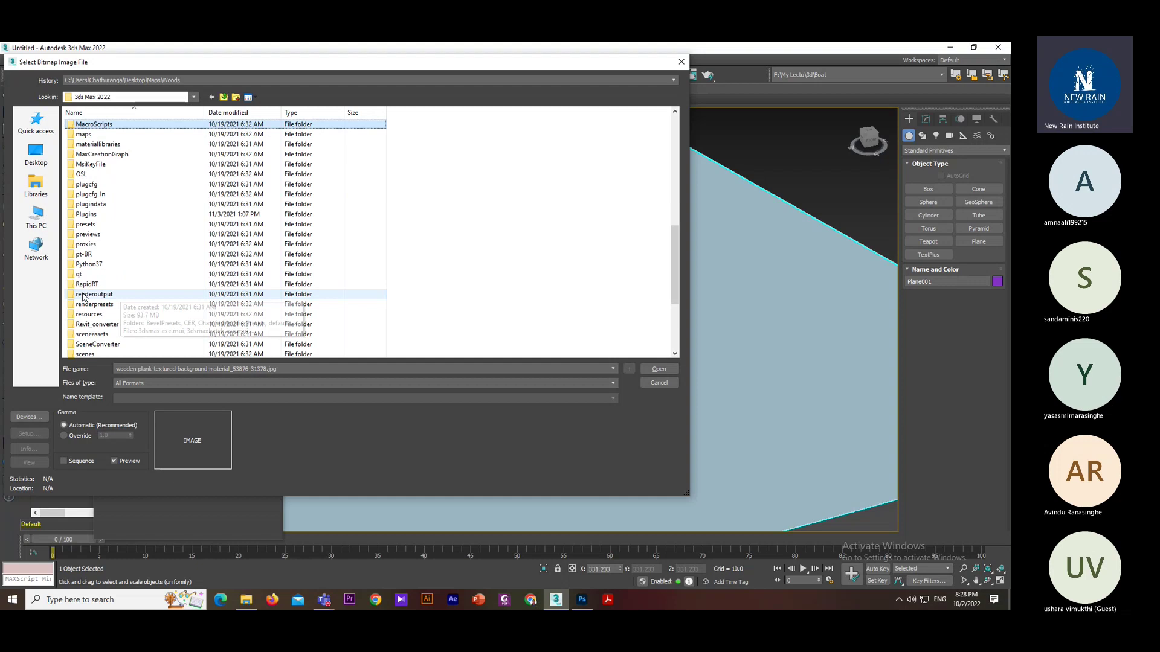
double_click(91, 134)
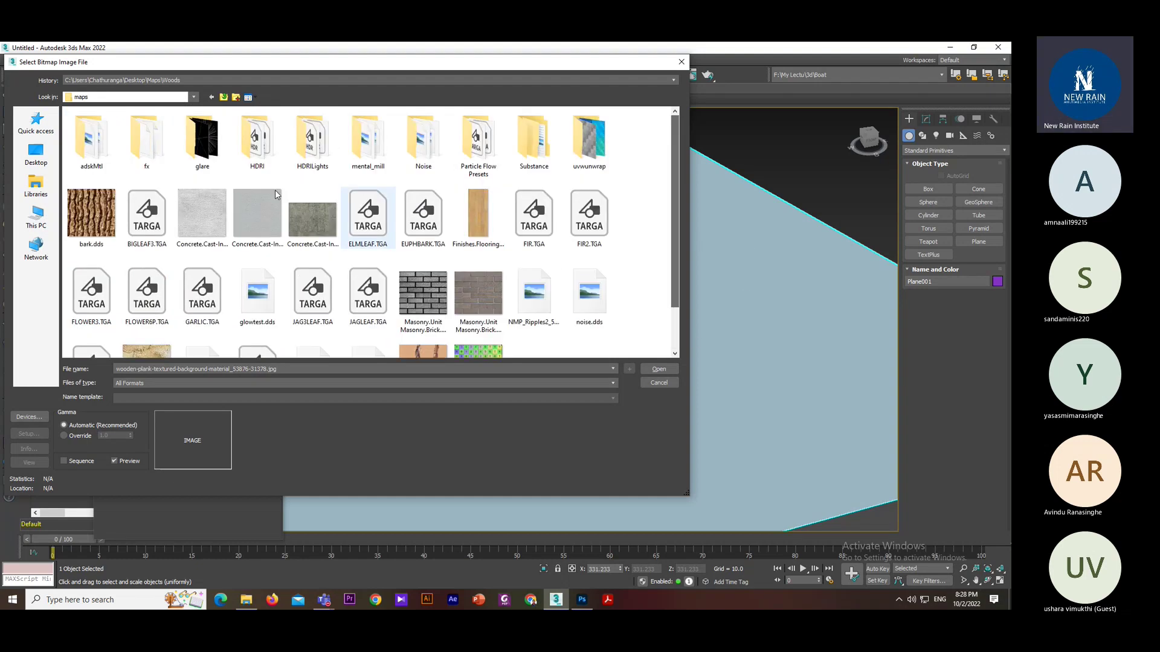
- Preview the concrete bitmaps in maps, then open the adskMtl subfolder and preview its concrete, metal and blue leather textures
left_click(277, 244)
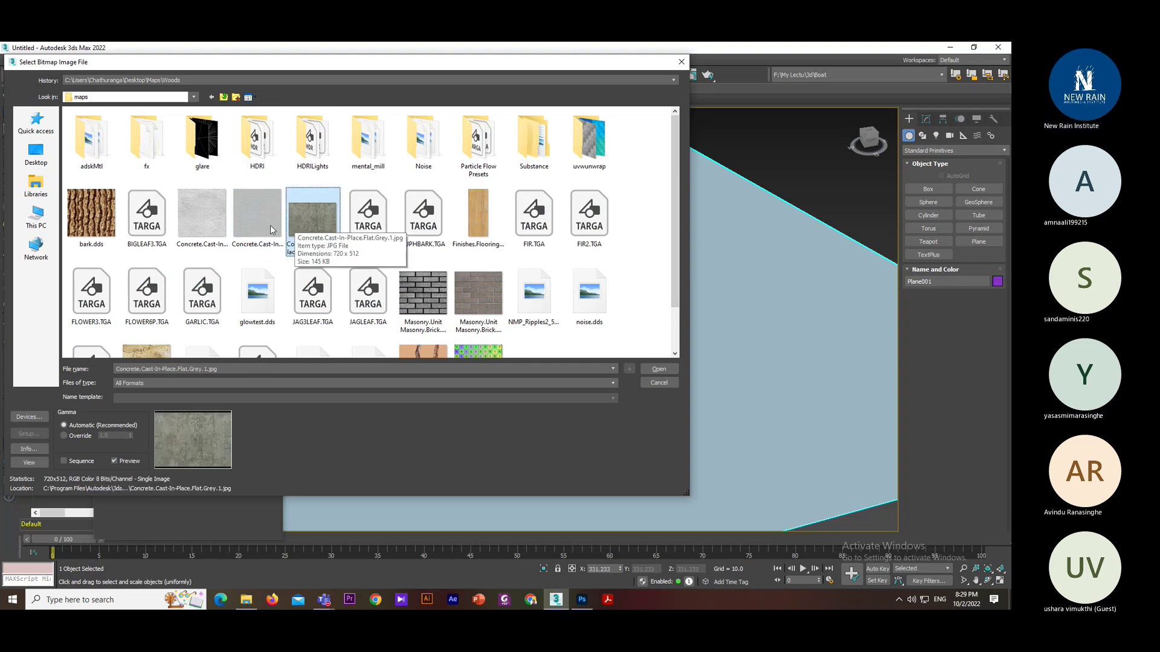
left_click(216, 225)
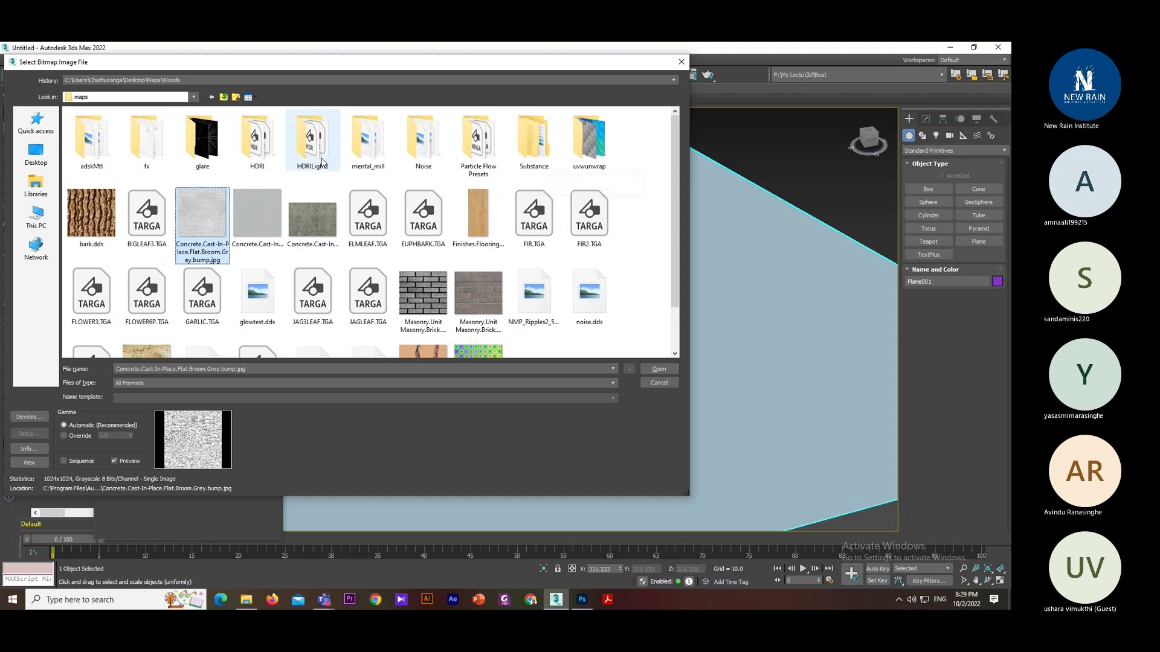
double_click(115, 142)
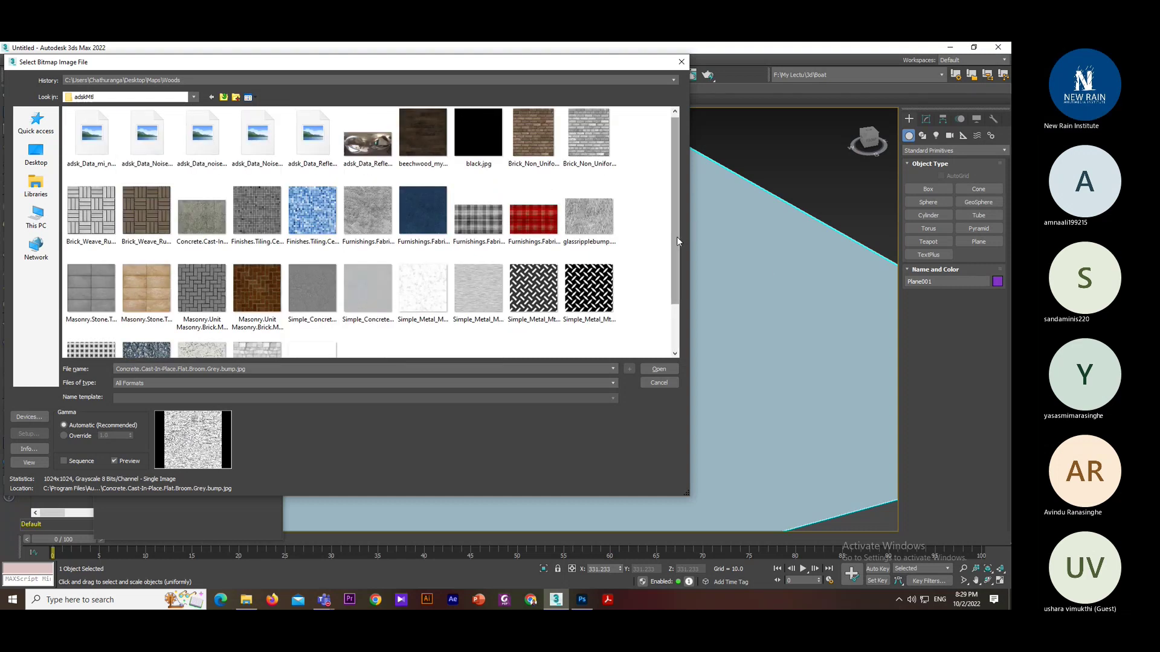
left_click_drag(676, 237, 677, 197)
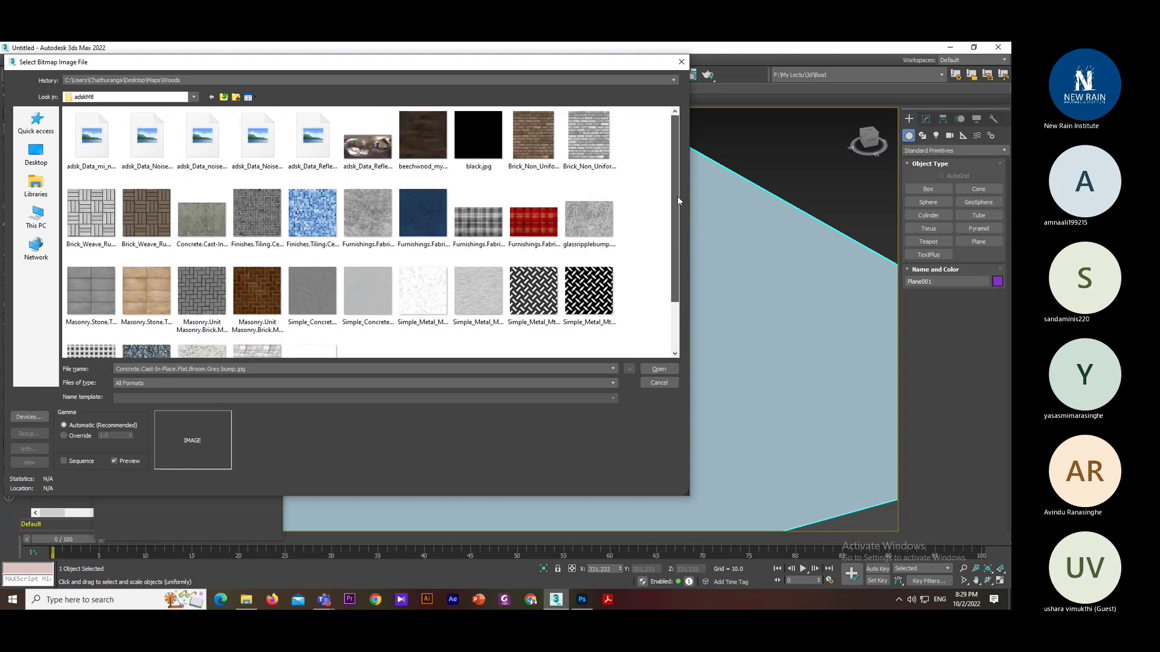
left_click(368, 293)
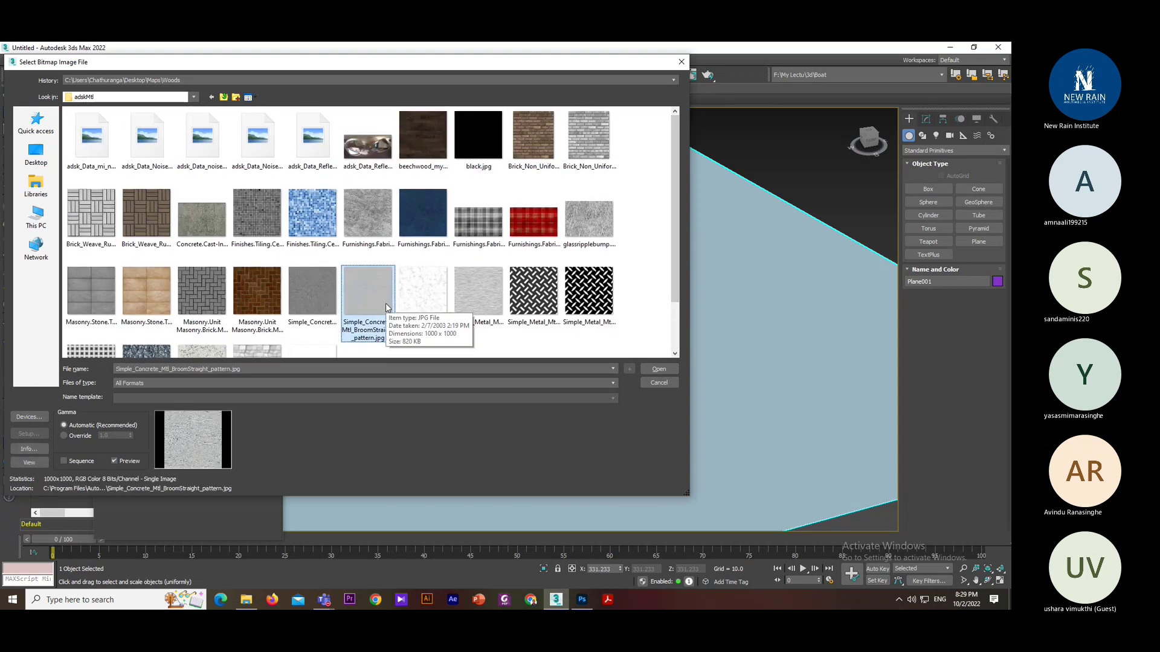
left_click(480, 296)
left_click(412, 222)
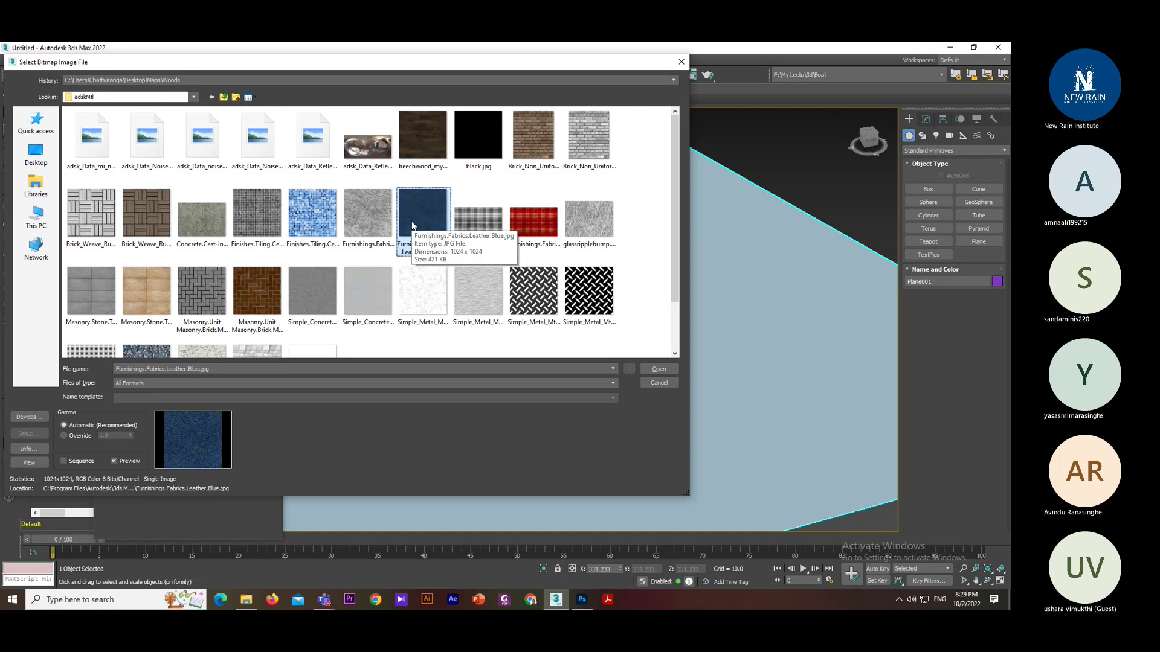
- Load beechwood_mysticBrown.png as the plane's diffuse bitmap and show it shaded in the viewport
left_click(426, 140)
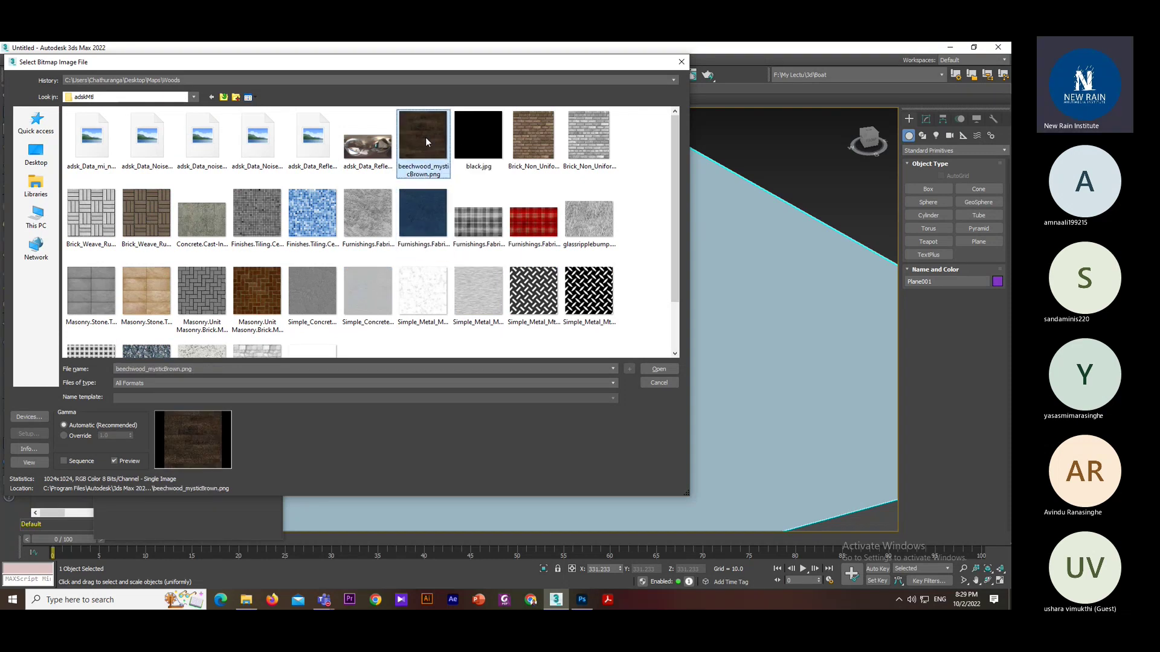
double_click(426, 137)
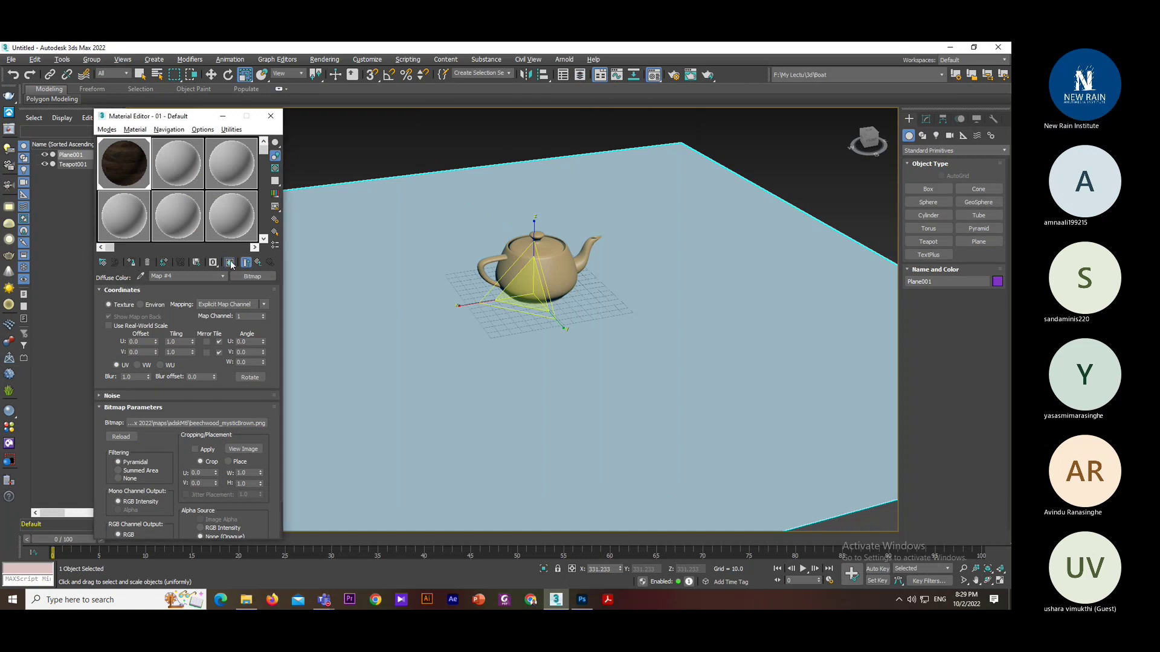
left_click(231, 263)
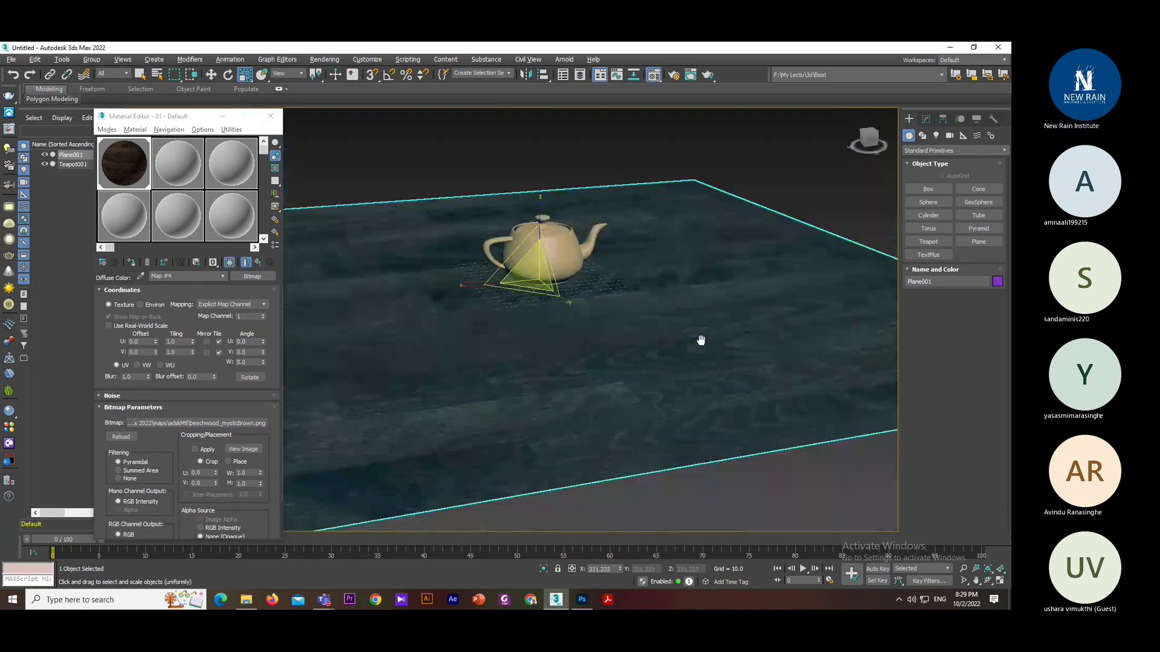
- Set the beechwood map's U and V tiling to 2.0 and deselect the plane to inspect the repeated pattern
left_click(176, 342)
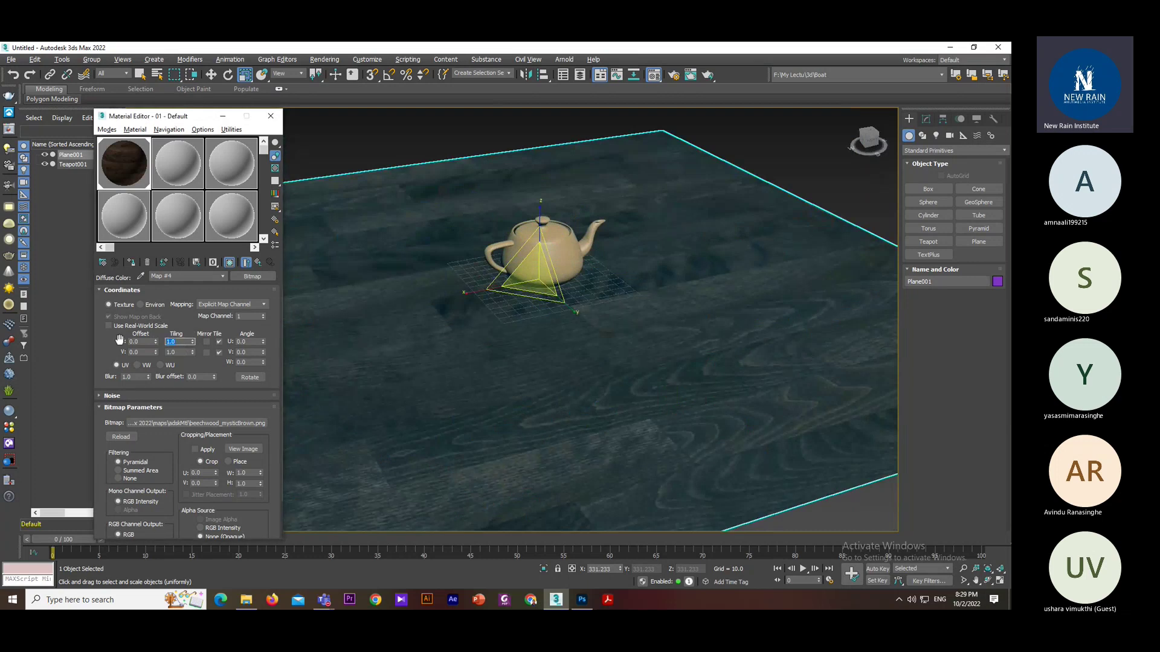
type("2")
key("Tab")
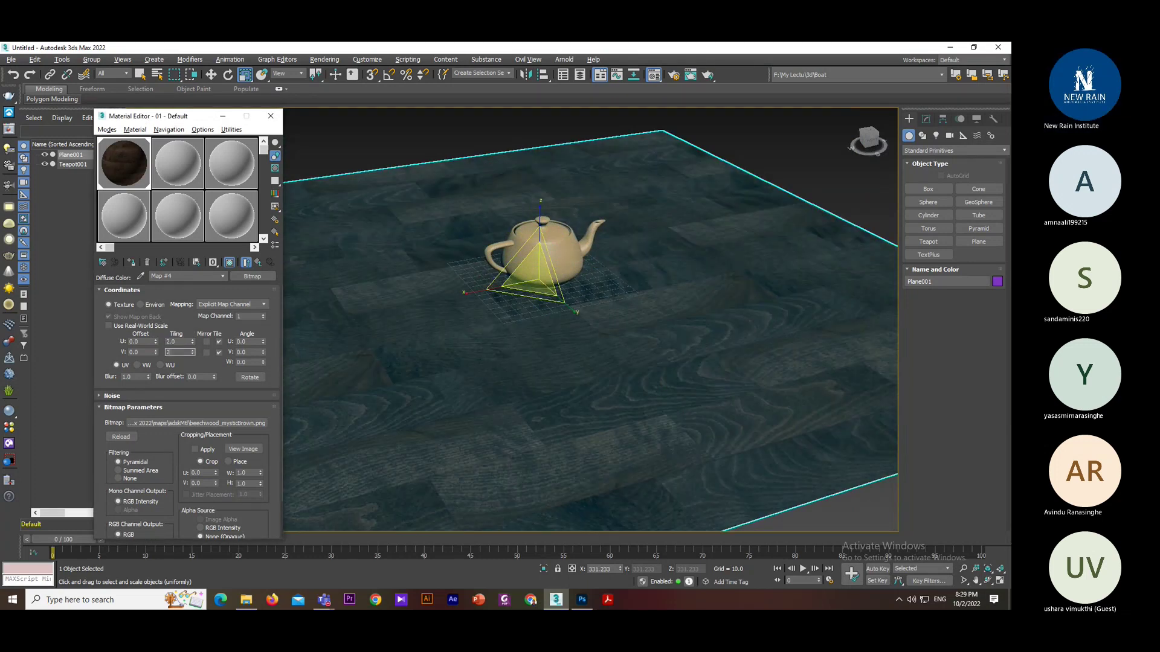
key("Return")
middle_click_drag(580, 473, 574, 351, "alt")
left_click(828, 151)
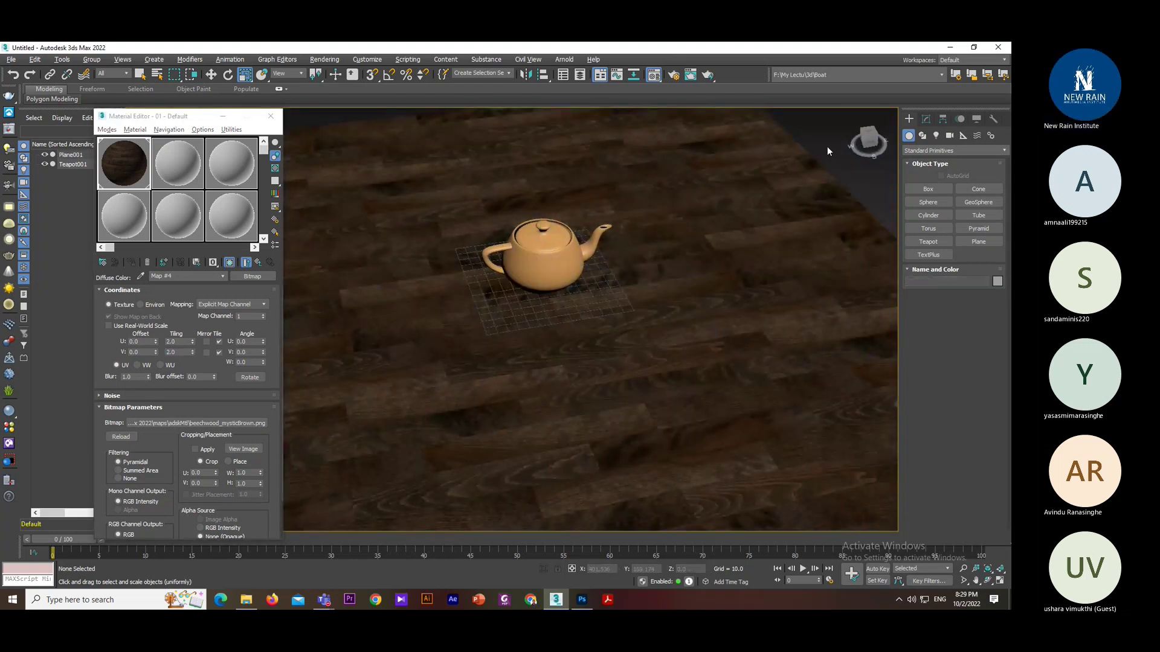
middle_click_drag(828, 146, 665, 156, "alt")
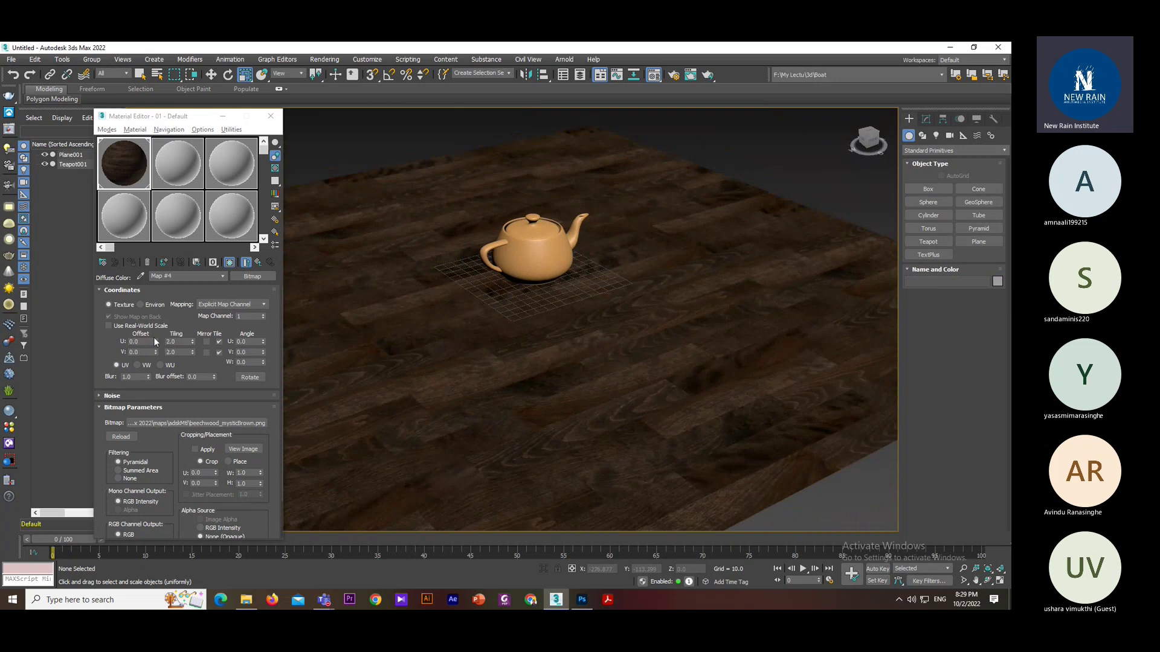
middle_click_drag(362, 296, 406, 287, "alt")
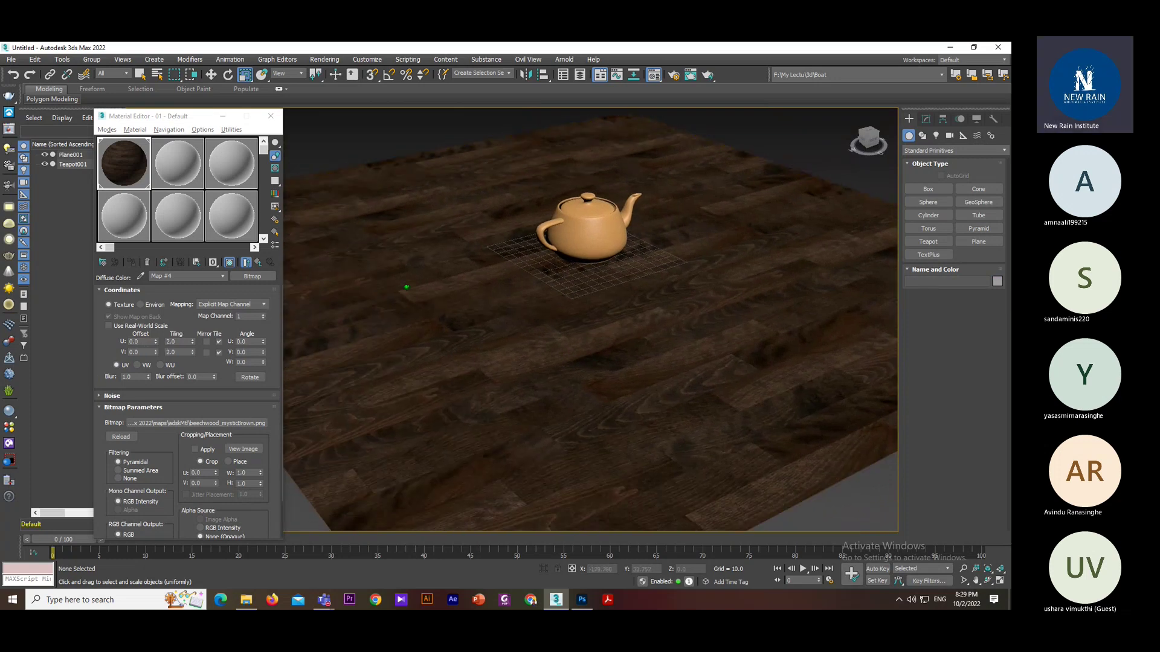
scroll(407, 287, "down", 3)
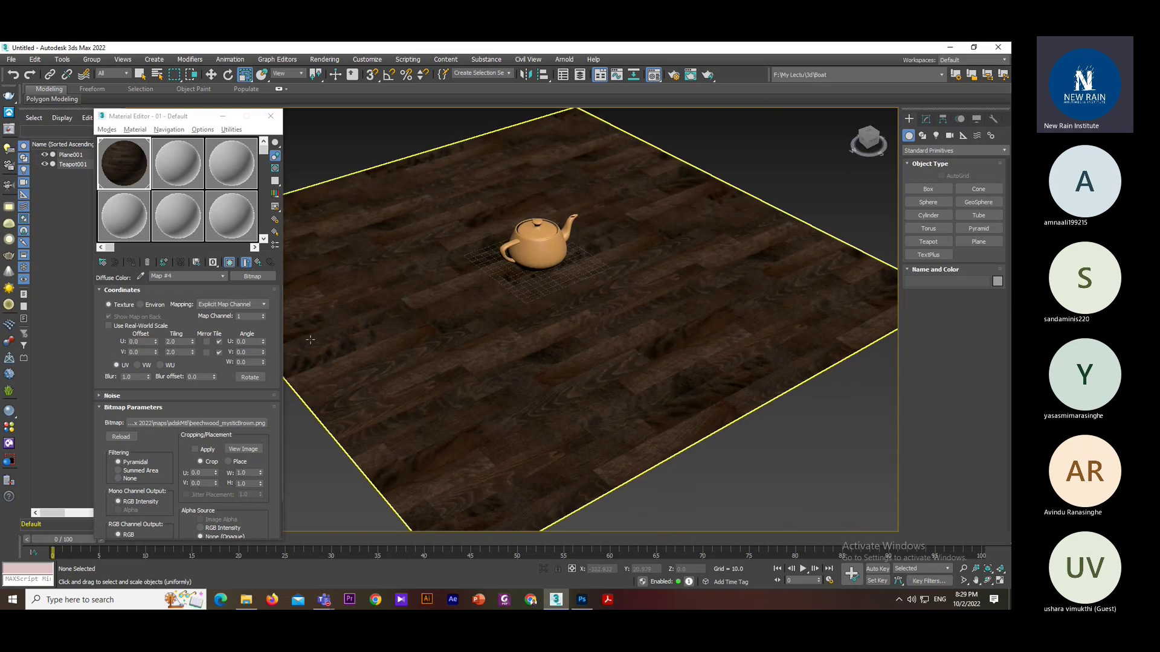
- Shift the beechwood texture across the plane with a U offset of 0.24 and a V offset of 0.04
left_click(156, 340)
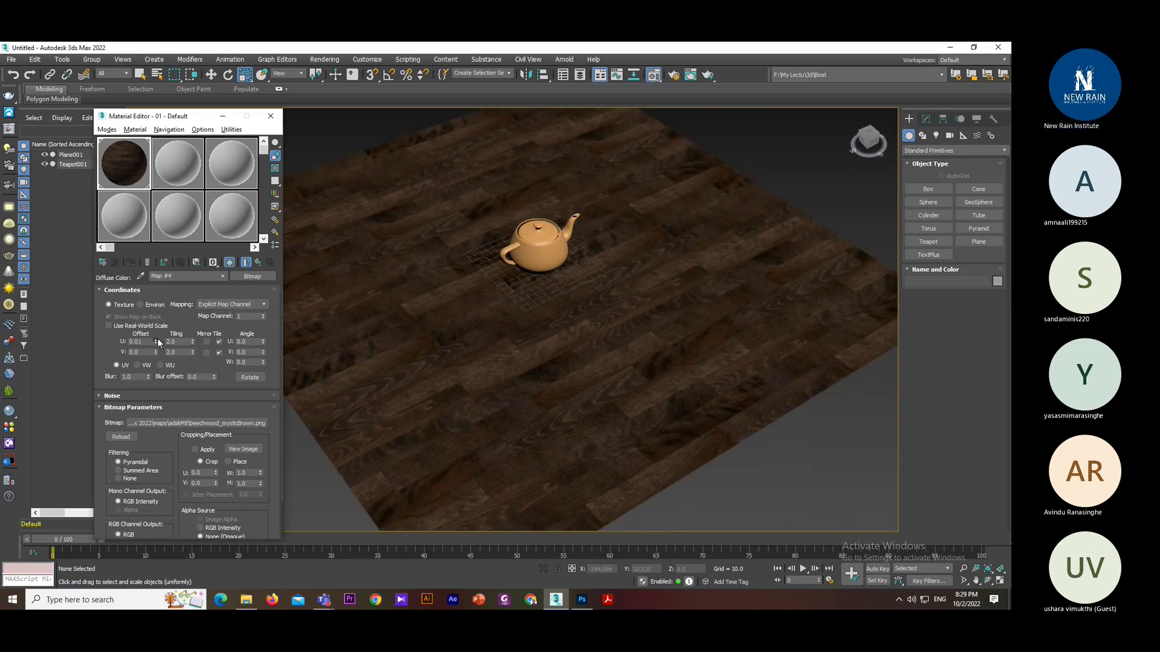
left_click_drag(157, 339, 158, 331)
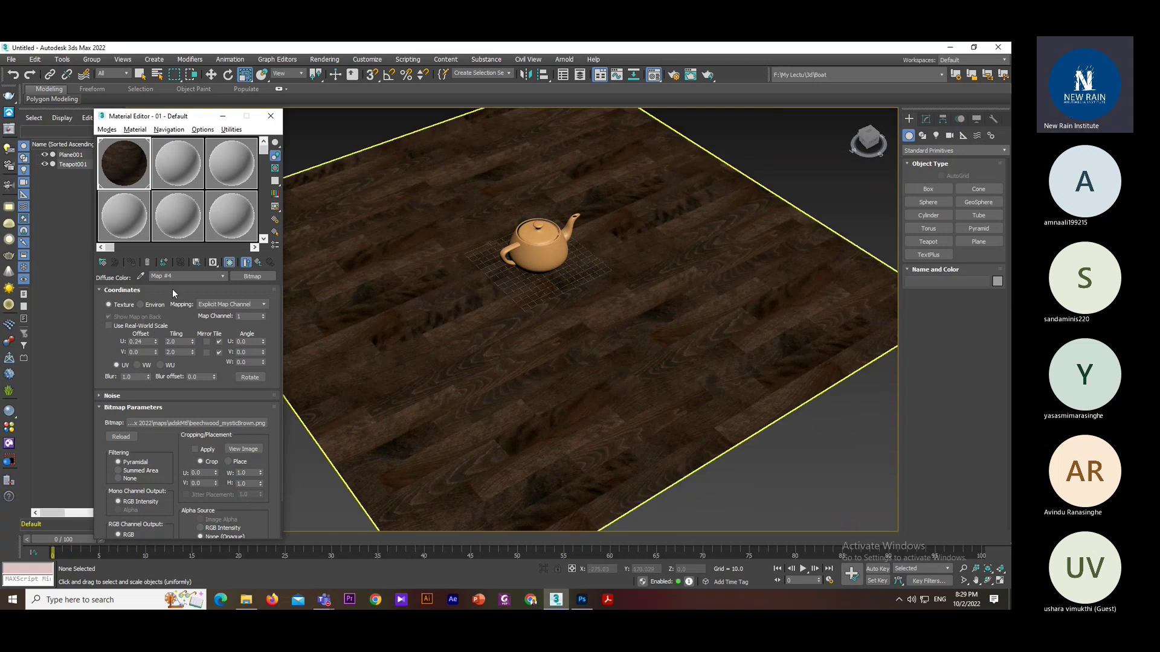
left_click_drag(156, 340, 157, 350)
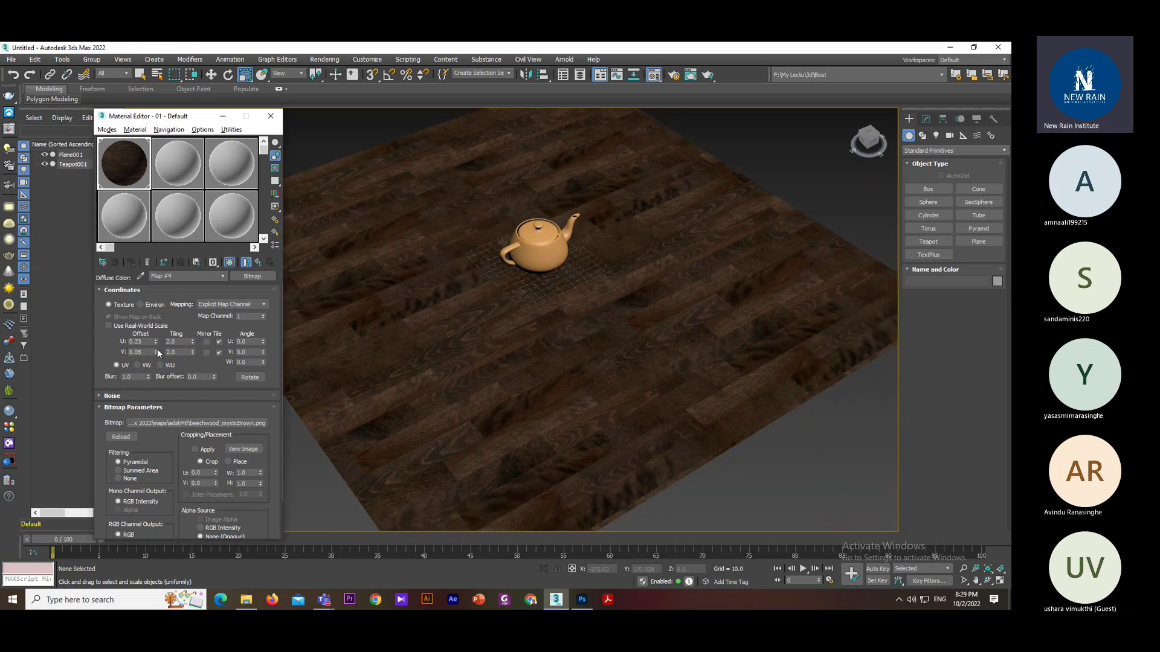
left_click(157, 351)
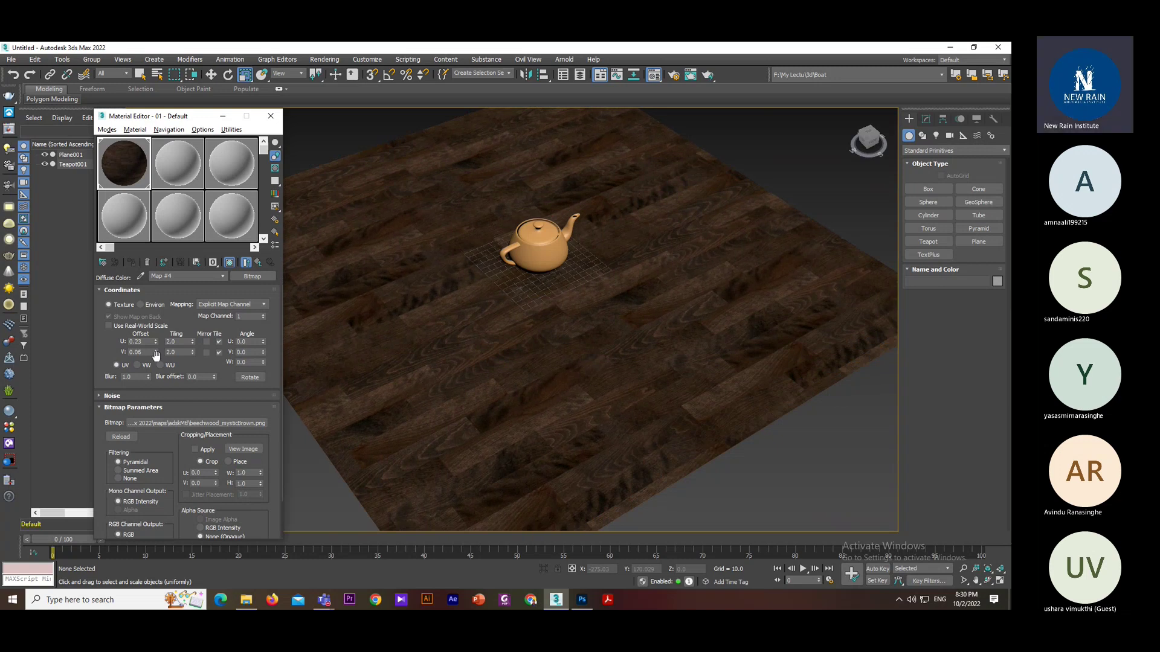
left_click(155, 354)
left_click(155, 354)
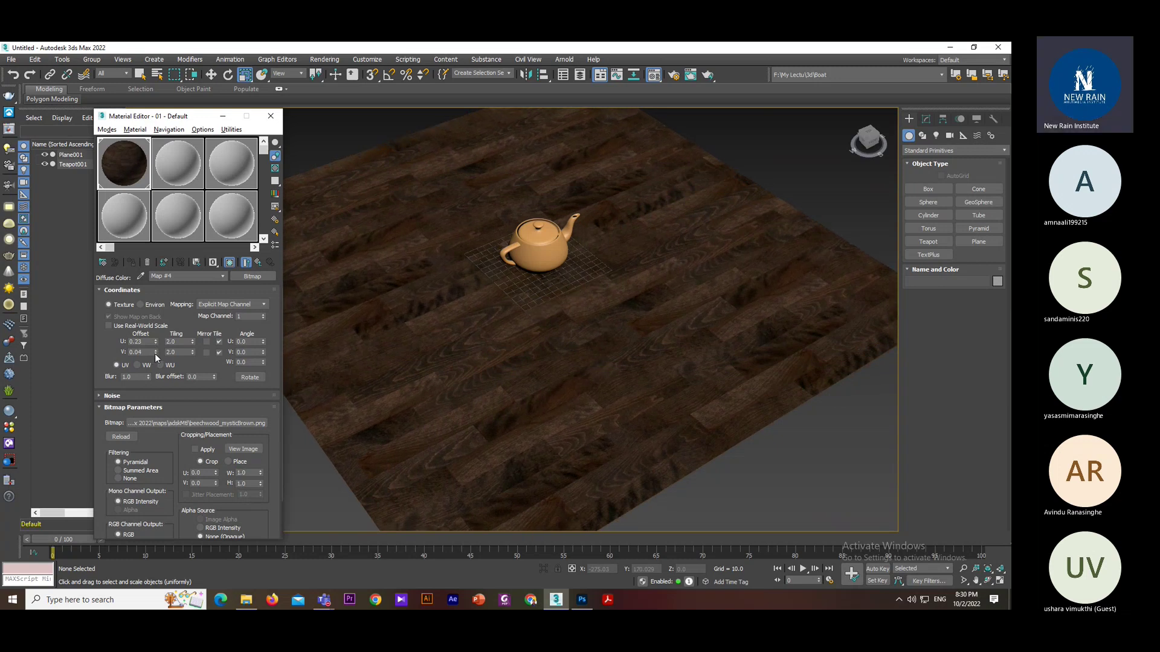
left_click(156, 340)
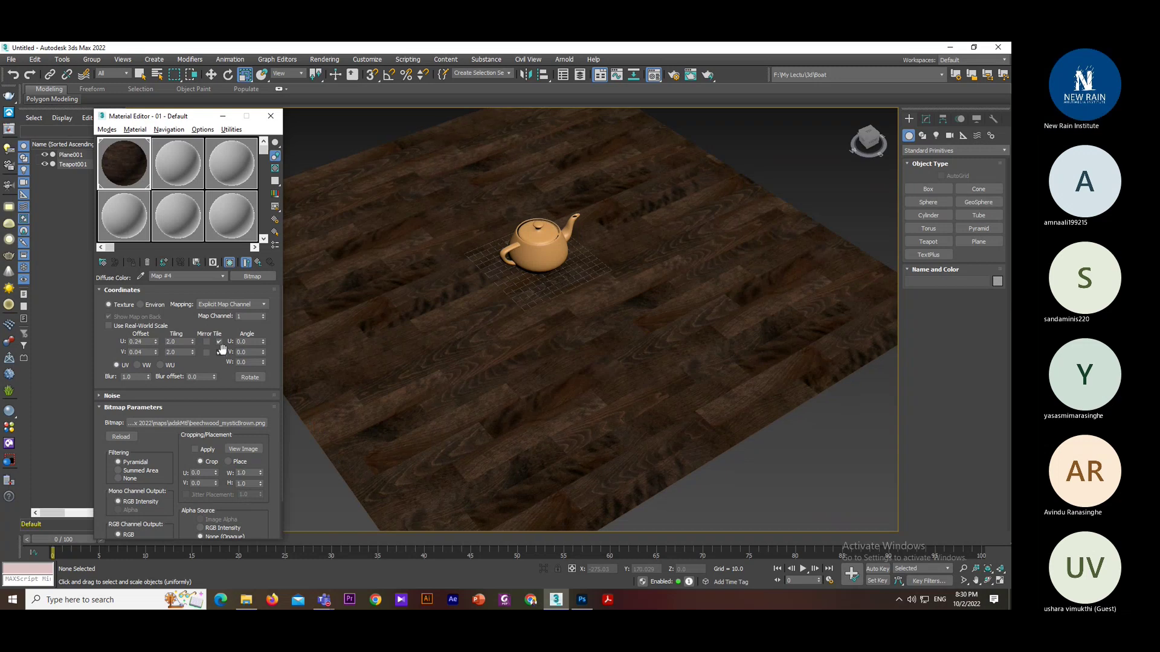
- Try the map's U angle and reset it to 0.0, then rotate the planks to a W angle of about 71
left_click(264, 340)
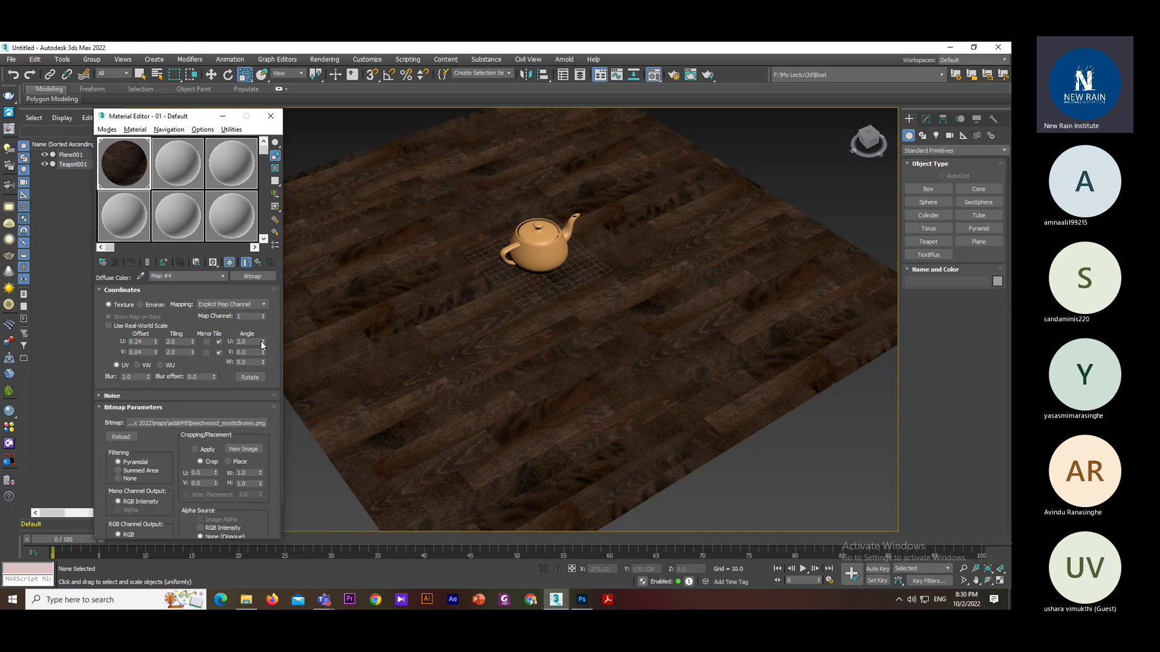
left_click(263, 343)
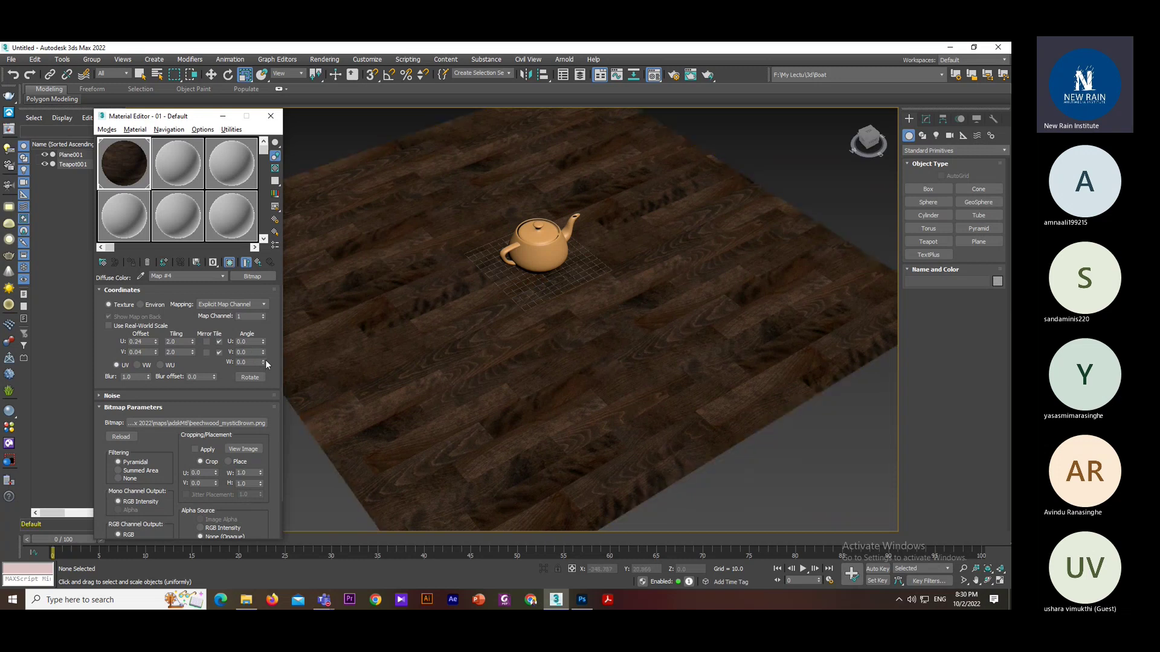
left_click_drag(263, 360, 262, 340)
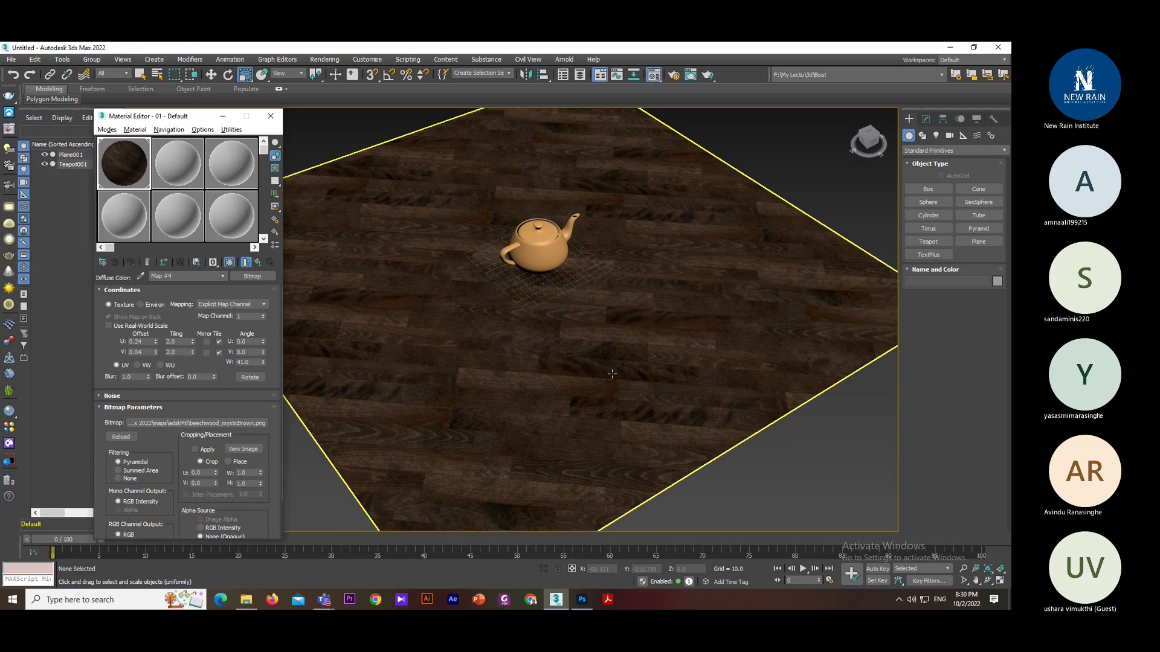
middle_click_drag(612, 374, 311, 373, "alt")
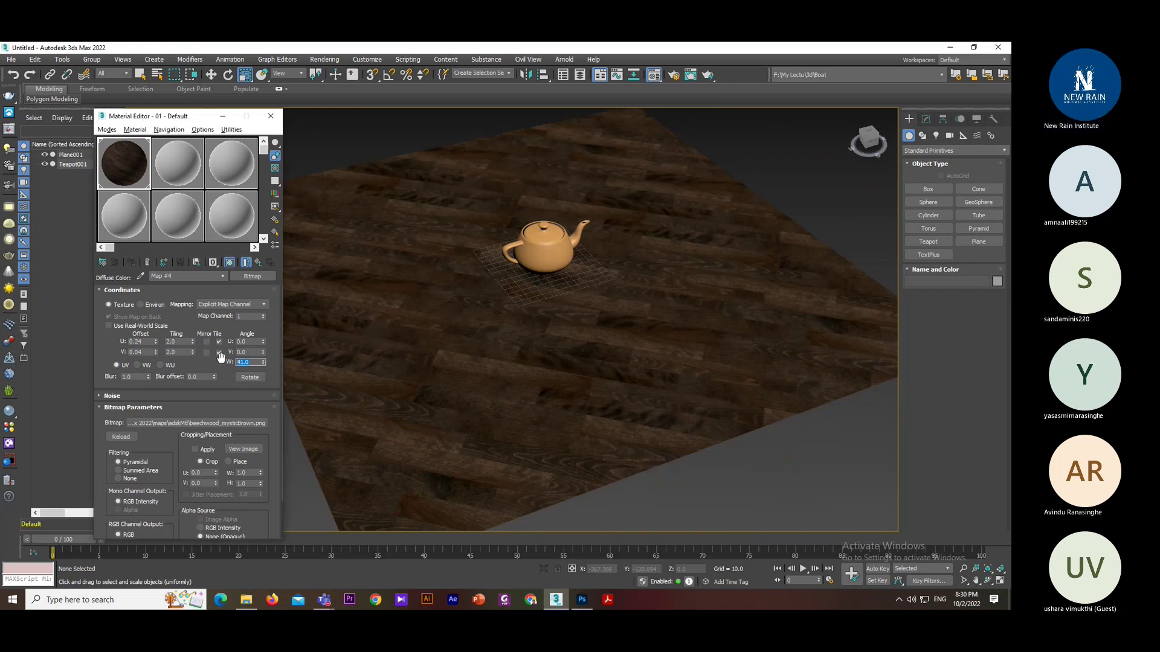
mouse_move(237, 362)
left_mouse_down()
mouse_move(264, 365)
mouse_move(262, 339)
mouse_move(230, 363)
left_mouse_up()
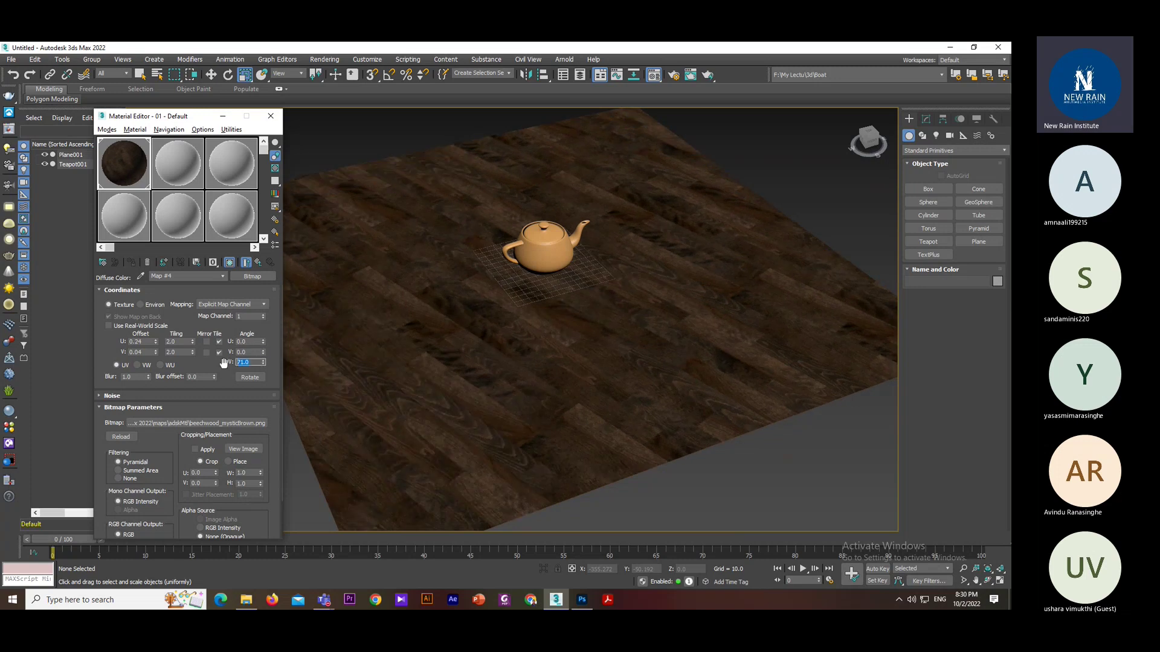
- Try a W angle of 90 for the beechwood map, and return the W angle to 0
type("90")
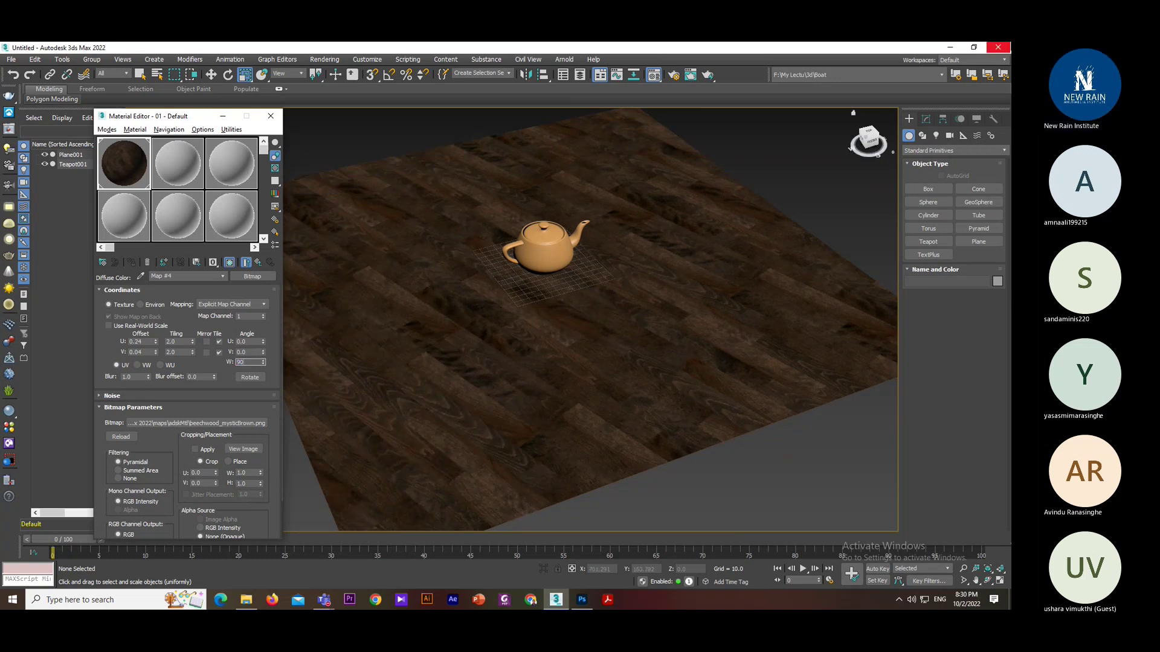
key("Return")
left_click(540, 296)
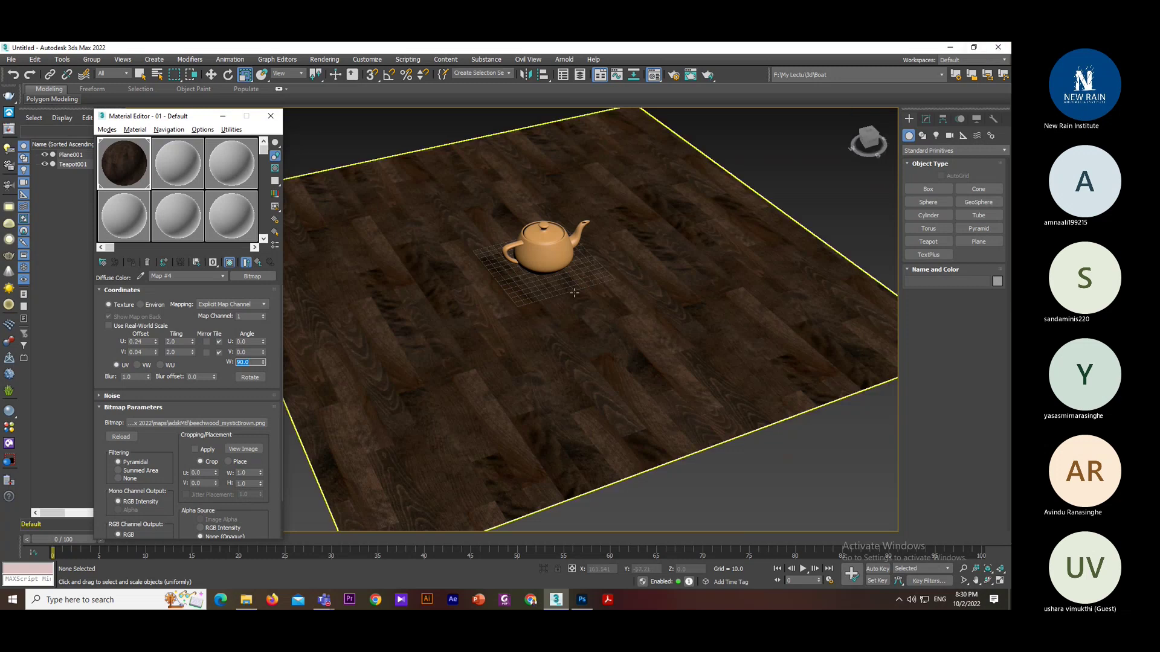
type("0")
key("Return")
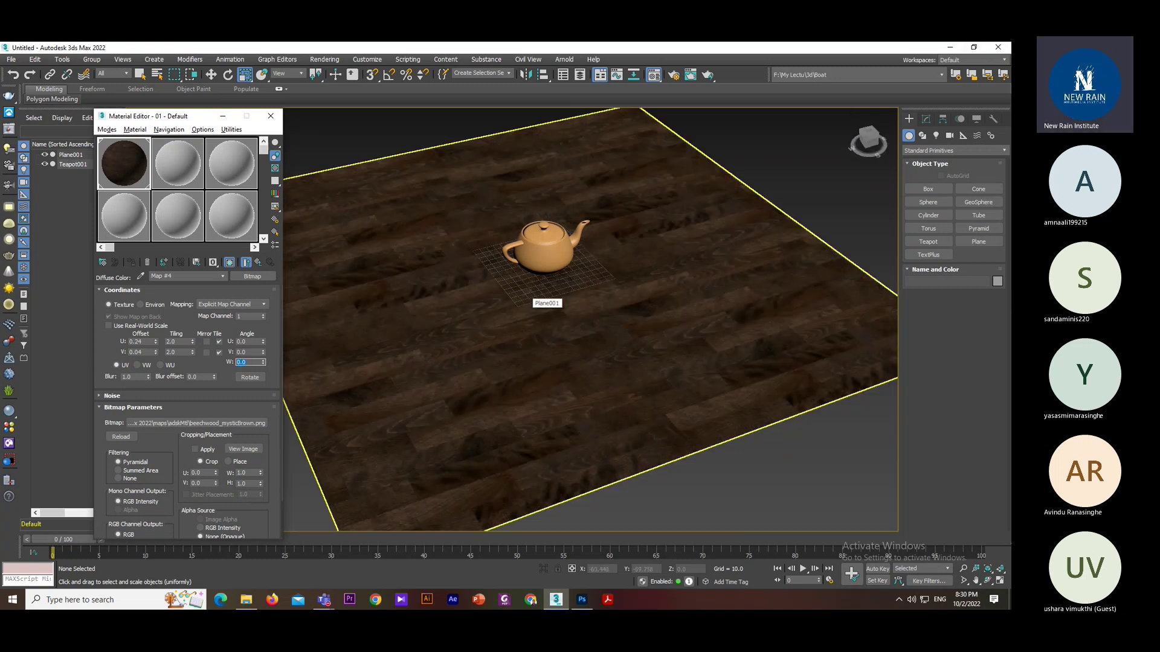
middle_click_drag(540, 296, 493, 283, "alt")
- Open an enlarged preview of the beechwood sample and place it clear of the Material Editor
double_click(124, 162)
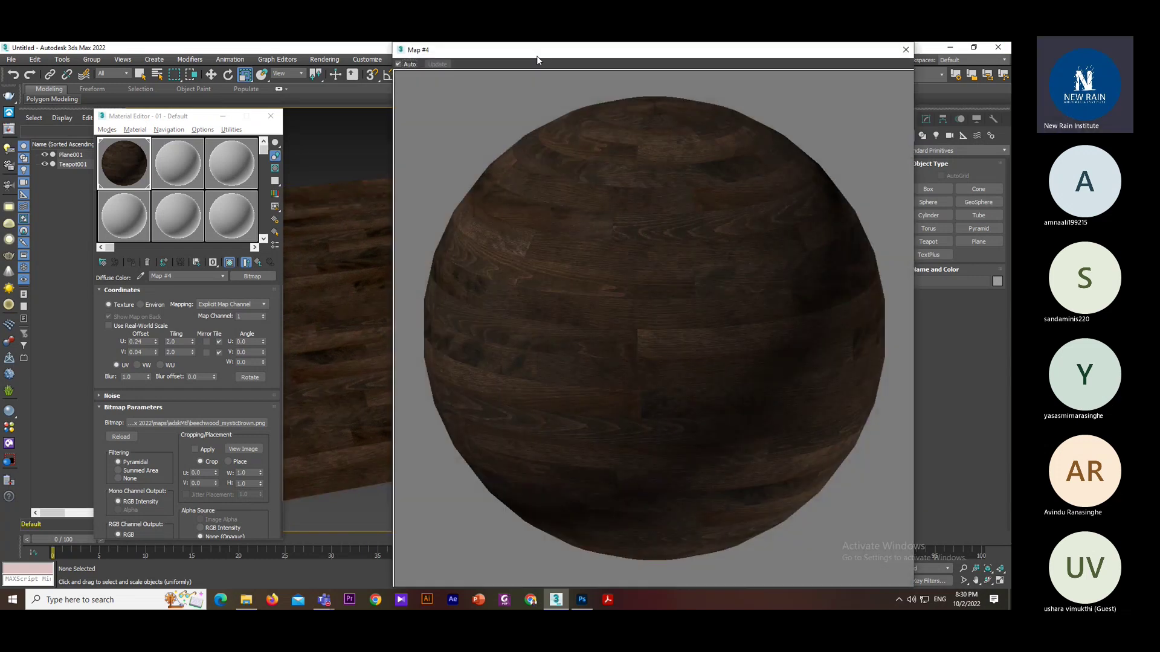
left_click_drag(514, 60, 590, 70)
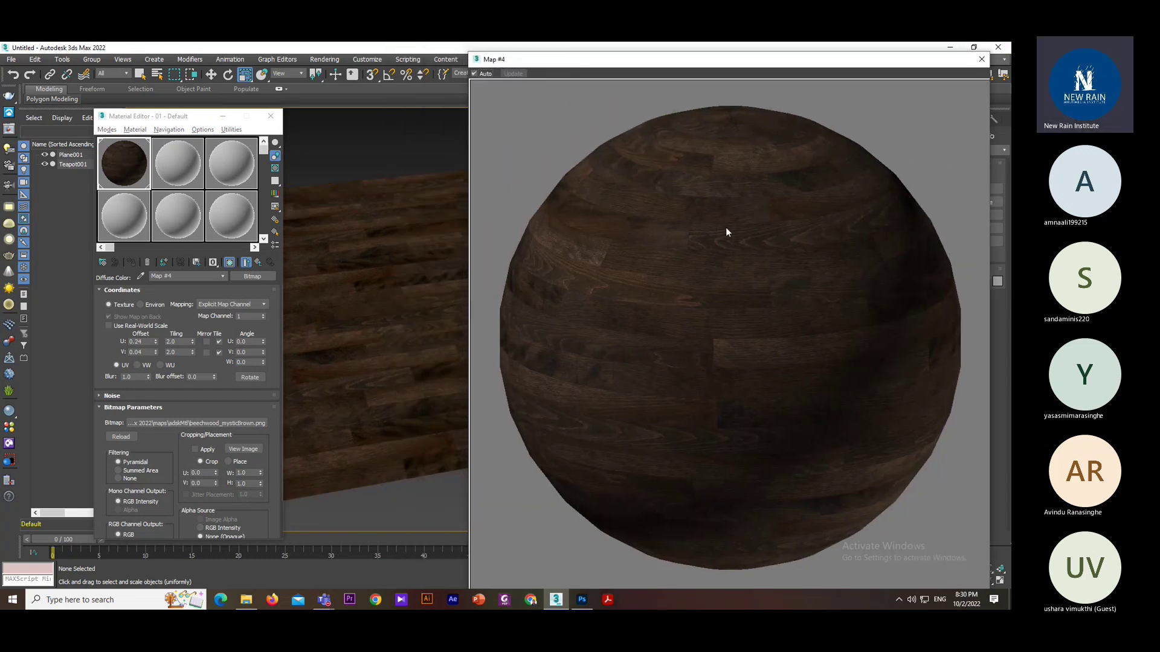
left_click_drag(755, 60, 631, 169)
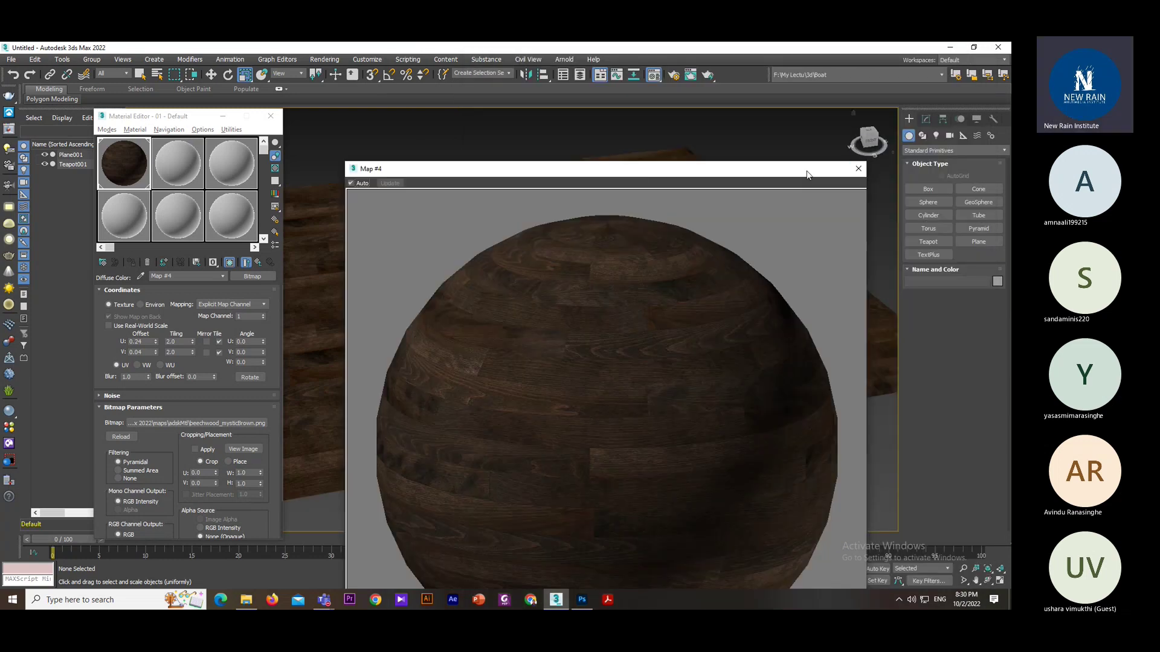
left_click_drag(804, 175, 925, 83)
- Return to the parent material and give it a specular level of 73 and a glossiness of 45
left_click(258, 262)
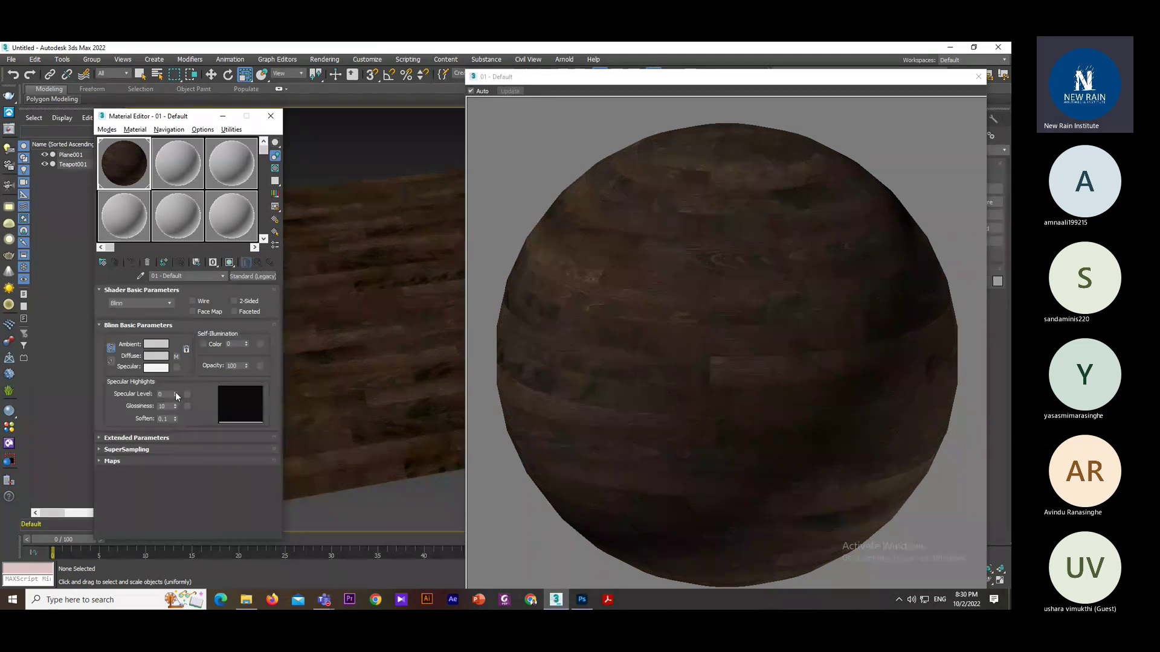
left_click_drag(175, 393, 198, 384)
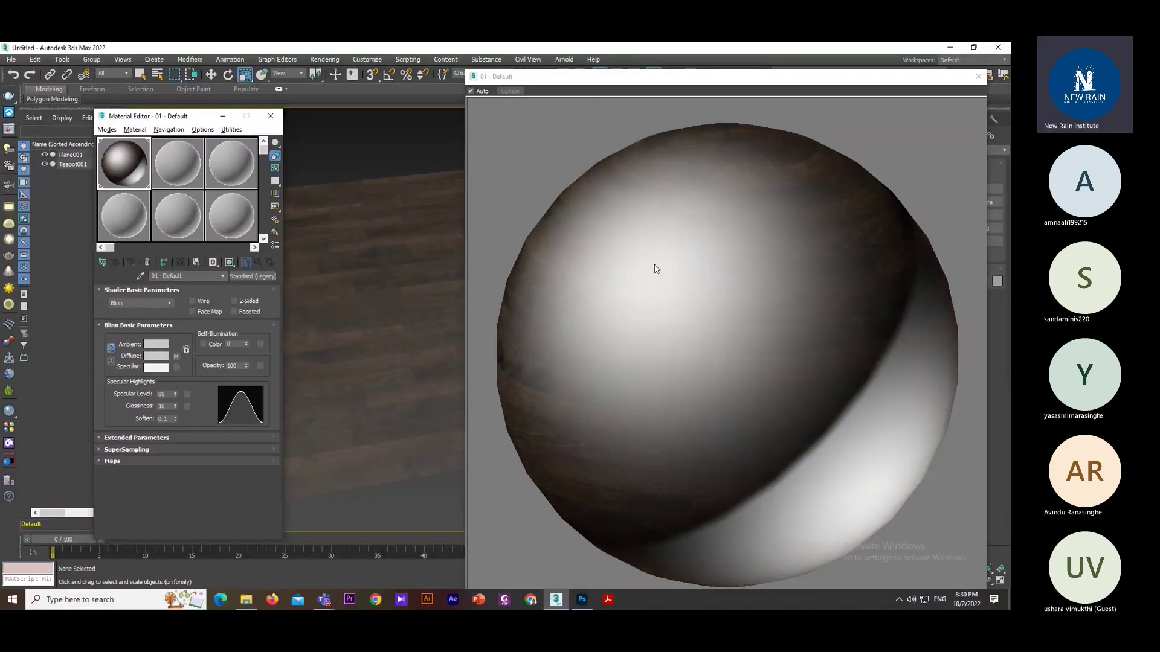
left_click_drag(175, 405, 172, 373)
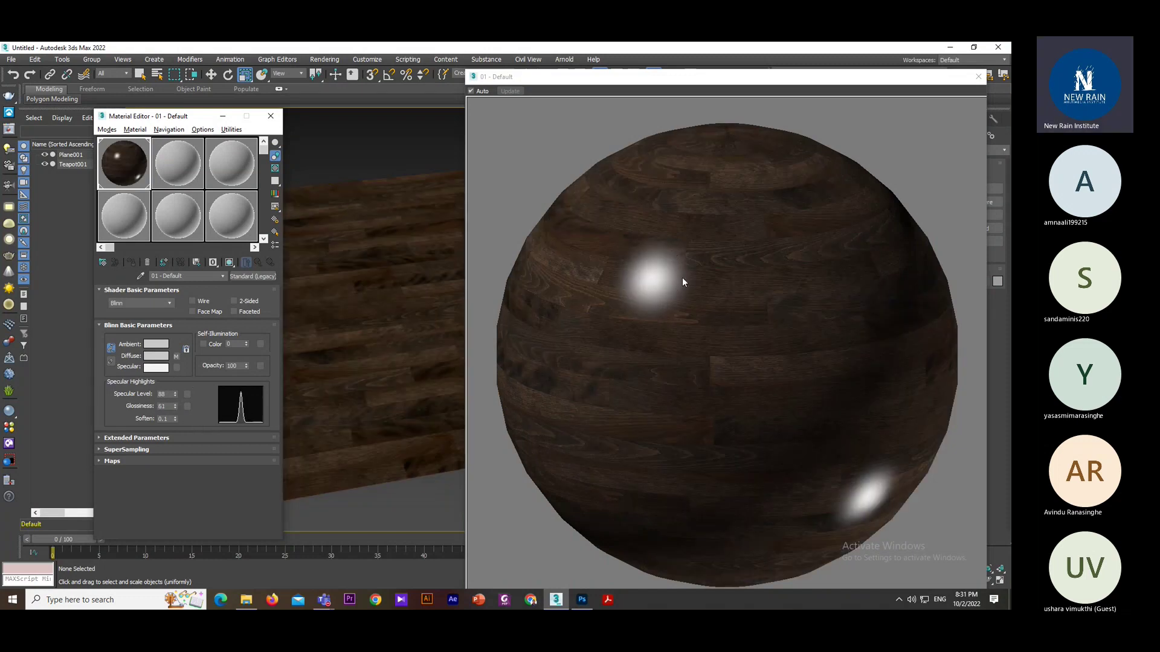
left_click_drag(174, 404, 176, 410)
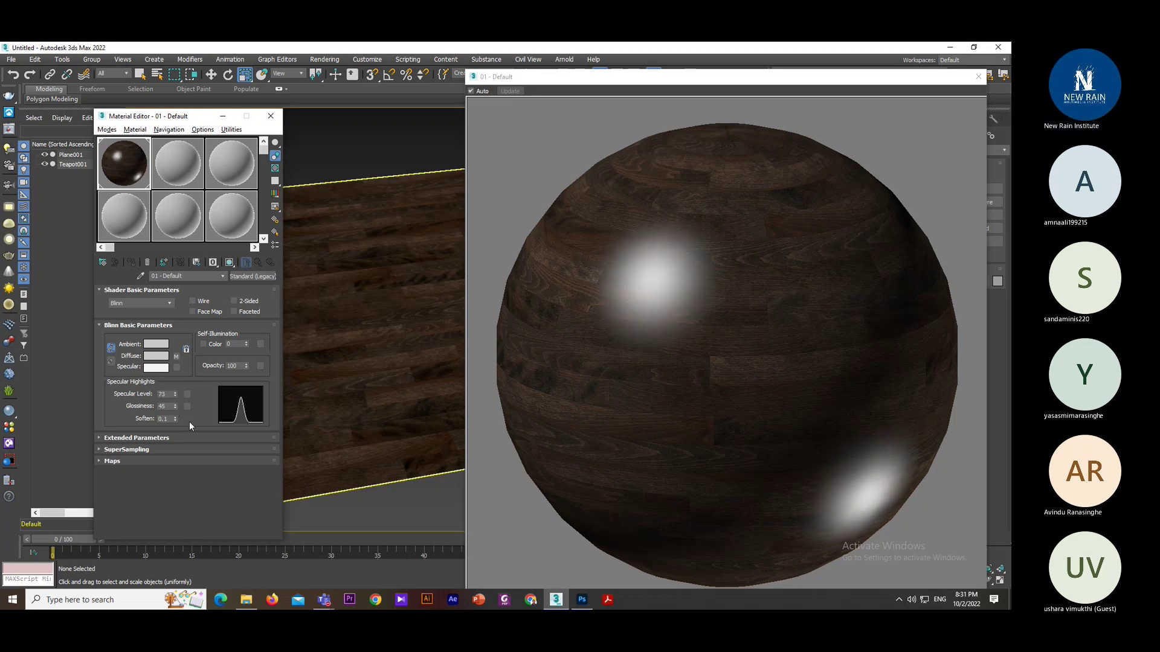
- Expand the wood material's map list and consult the texture-layer sketch in Photoshop, returning to 3ds Max
left_click(109, 461)
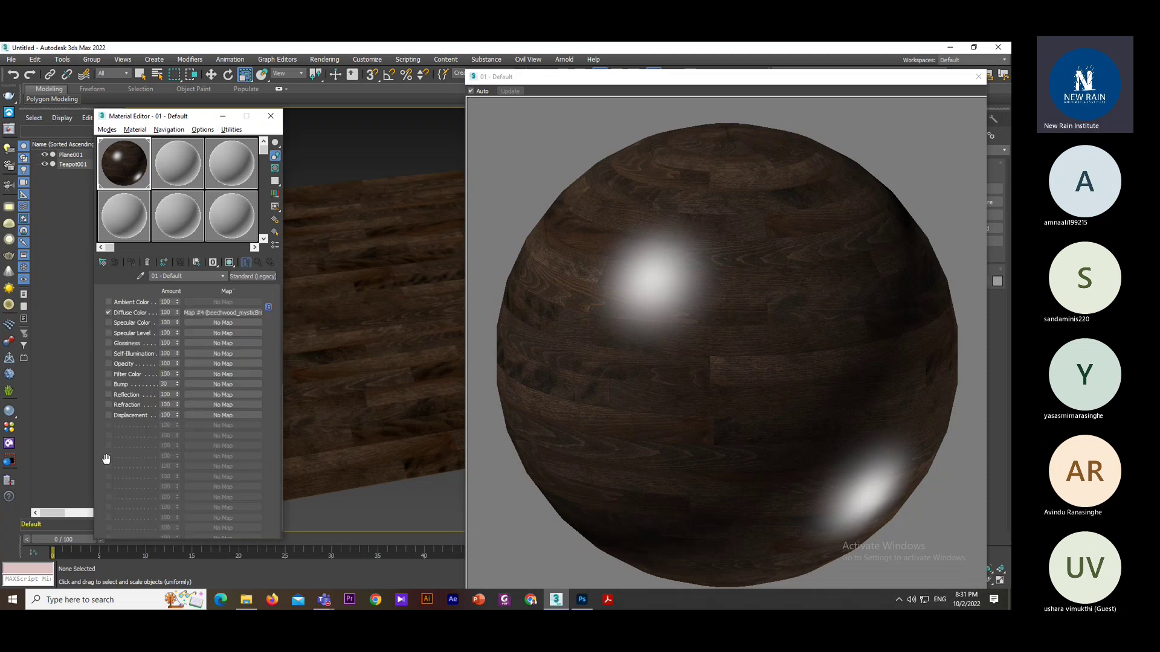
scroll(97, 351, "down", 1)
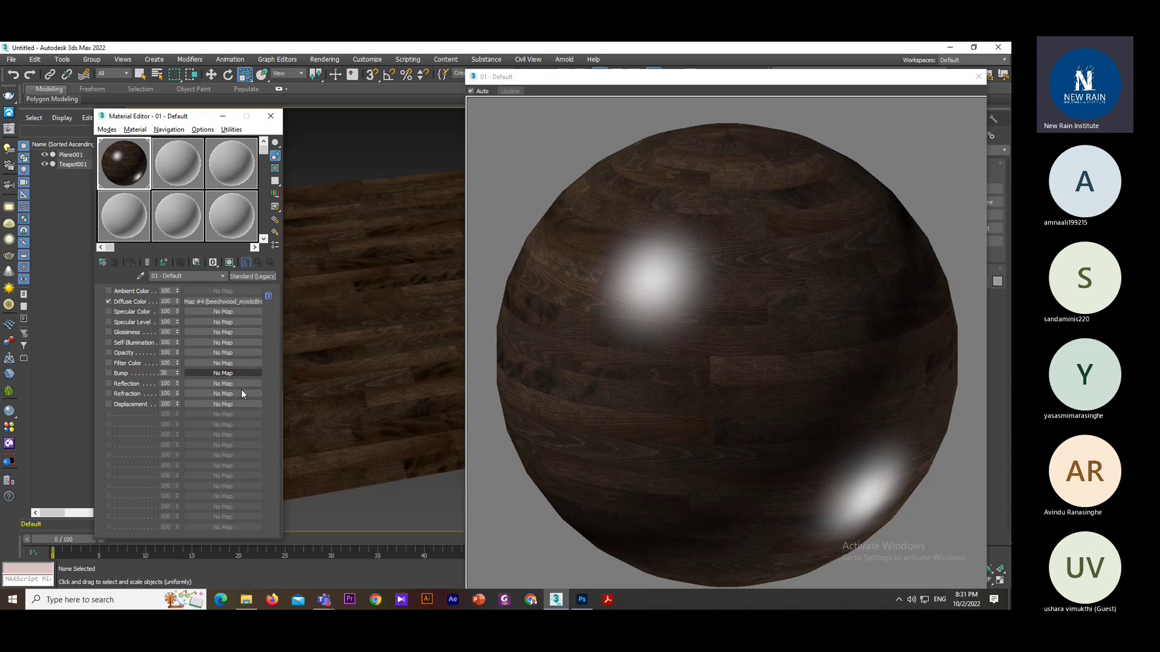
left_click(581, 601)
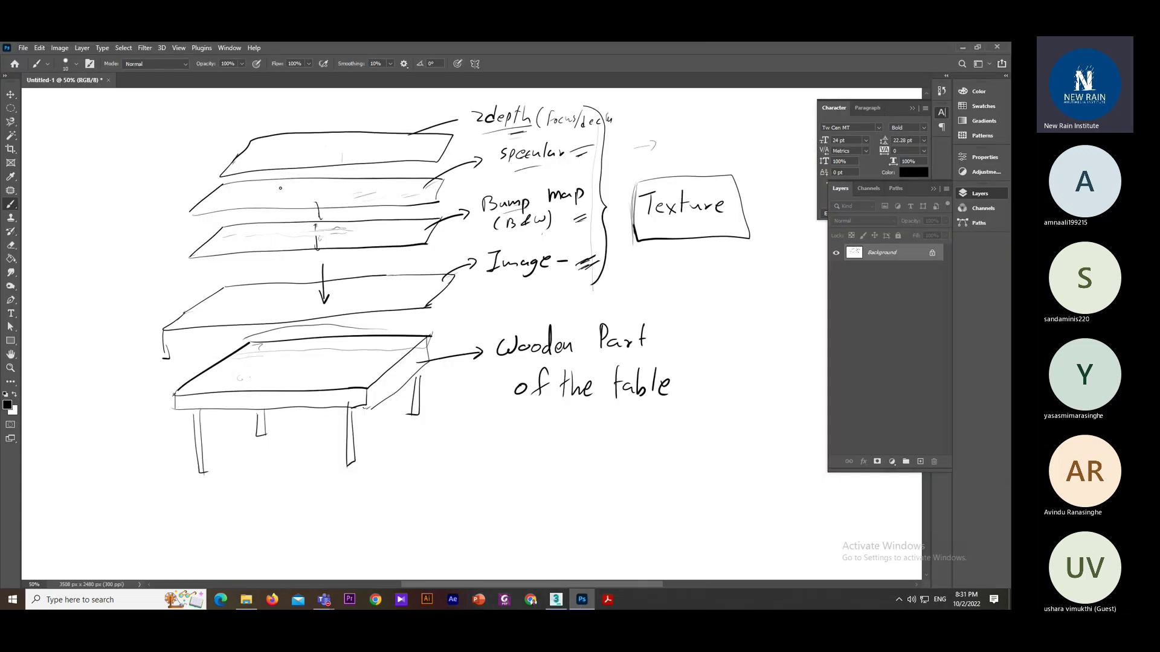
left_click(961, 49)
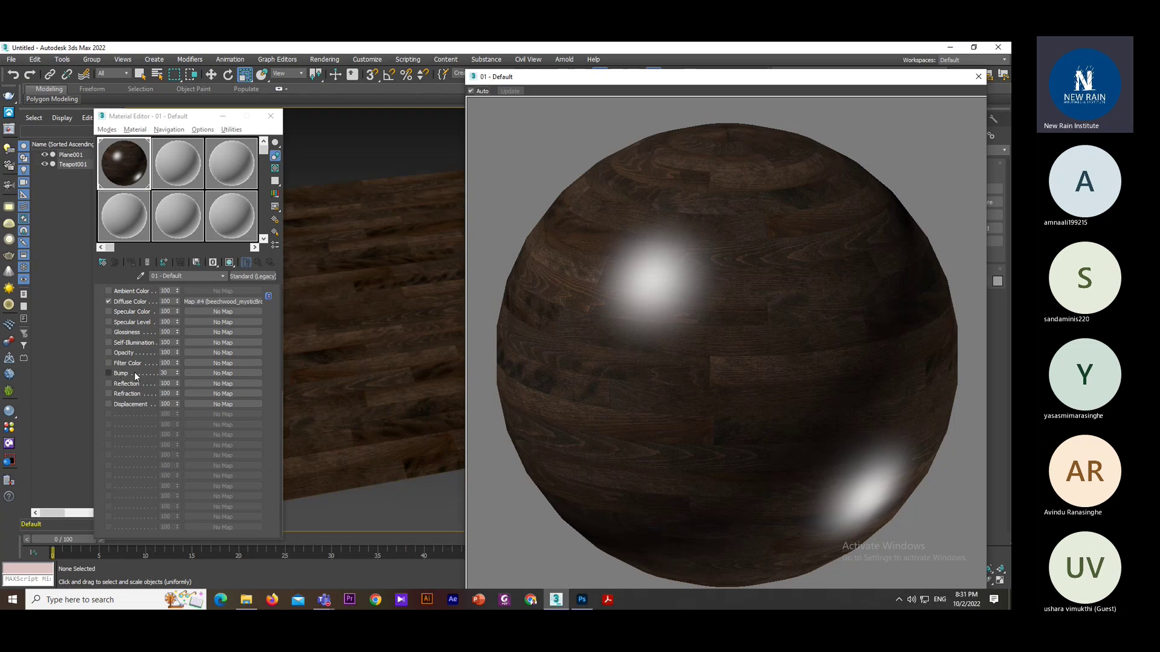
- Try Simple_Metal_Mtl_DiamondPlate_pattern.jpg as the wood material's bump bitmap and go back to the parent material
left_click(208, 375)
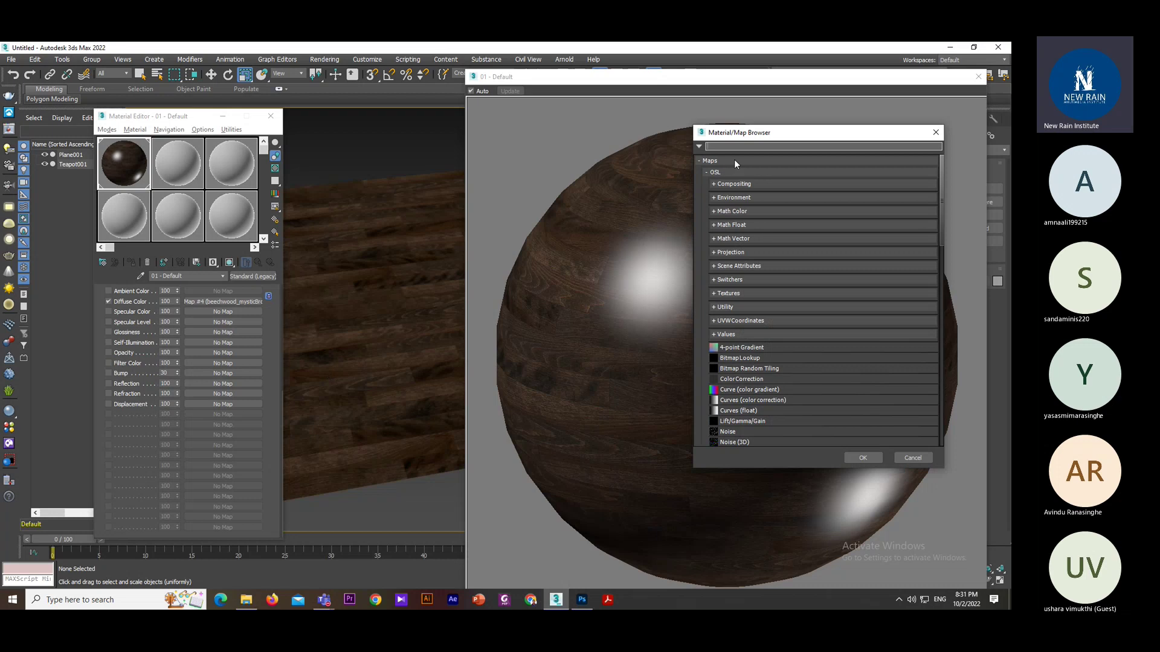
type("bit")
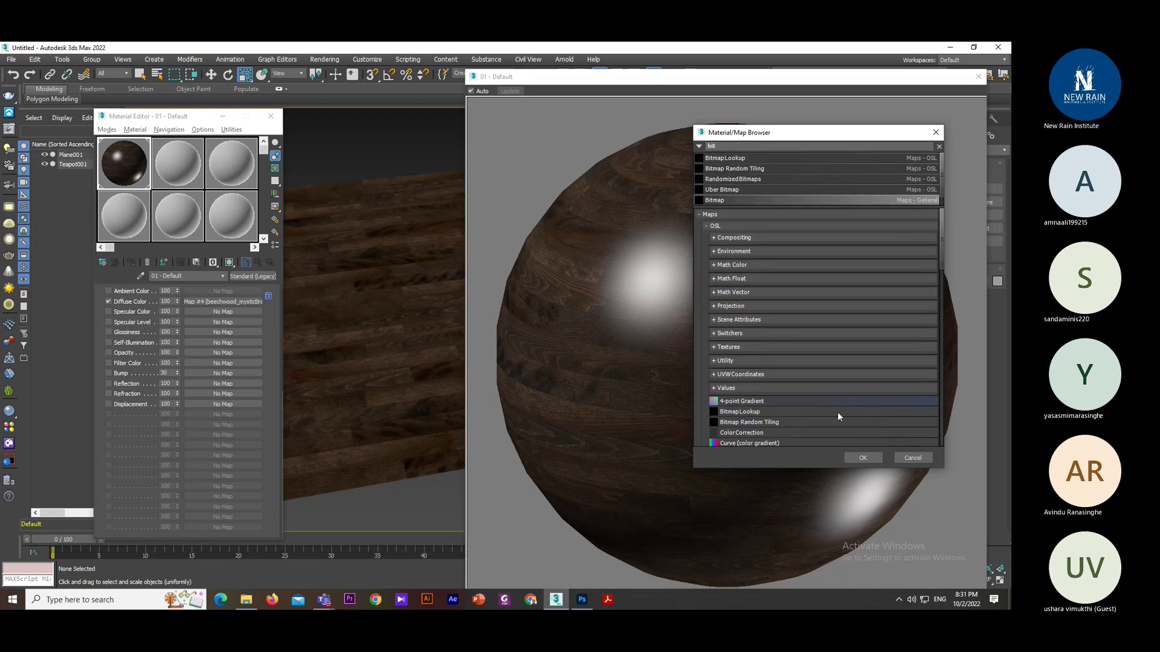
left_click(863, 459)
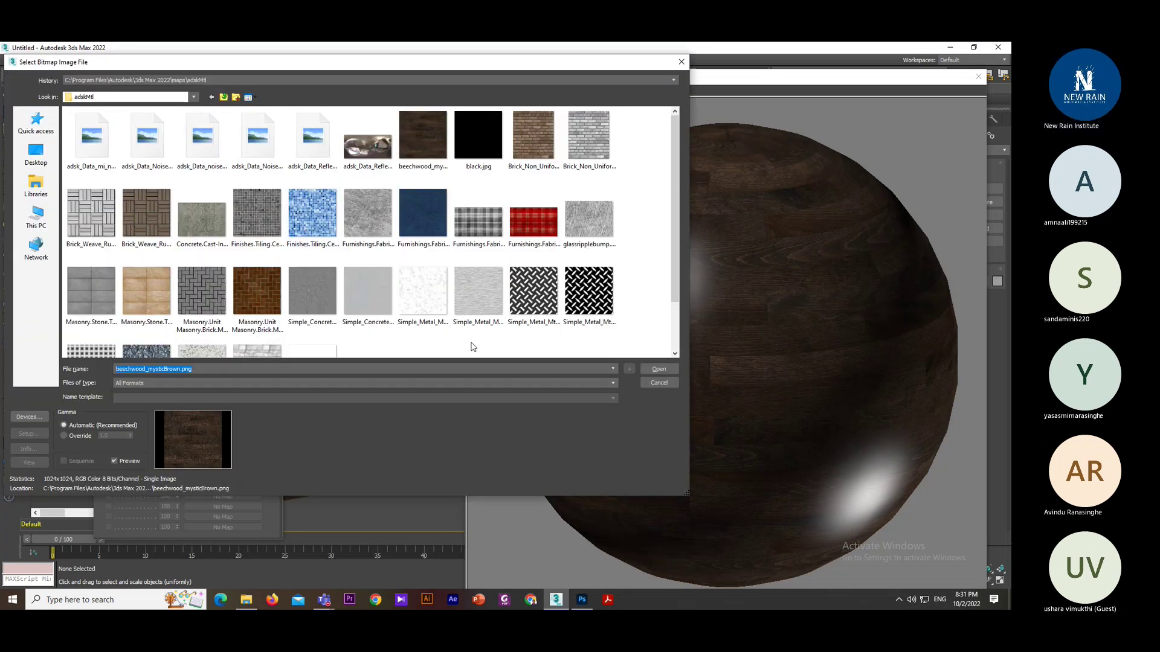
left_click(582, 295)
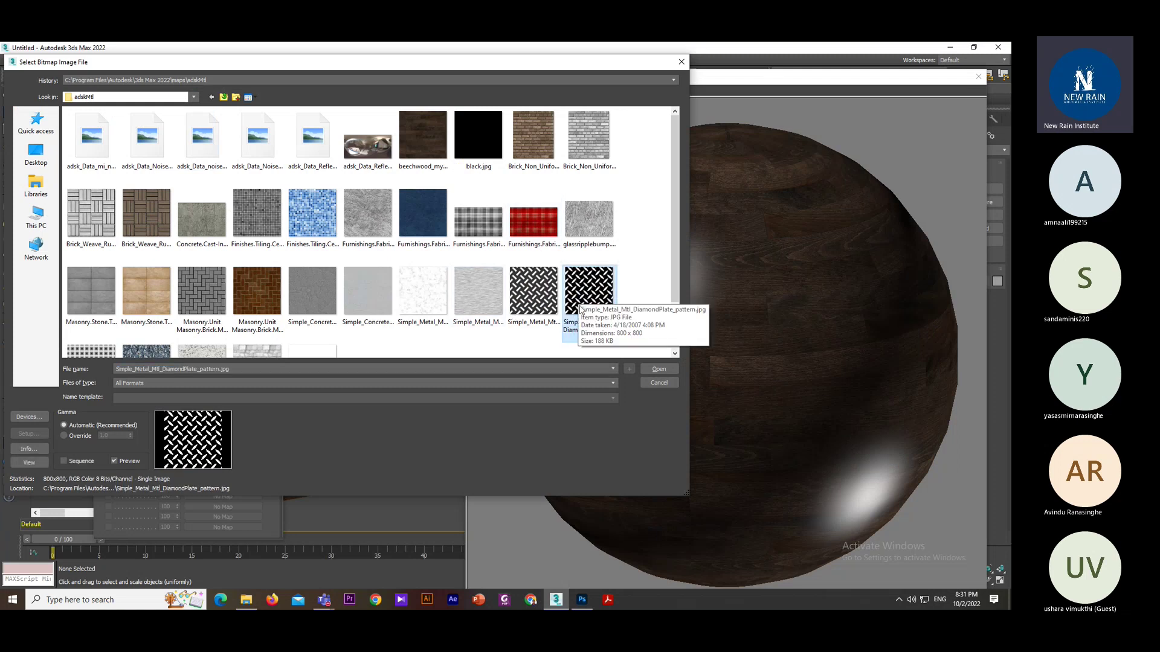
left_click(655, 370)
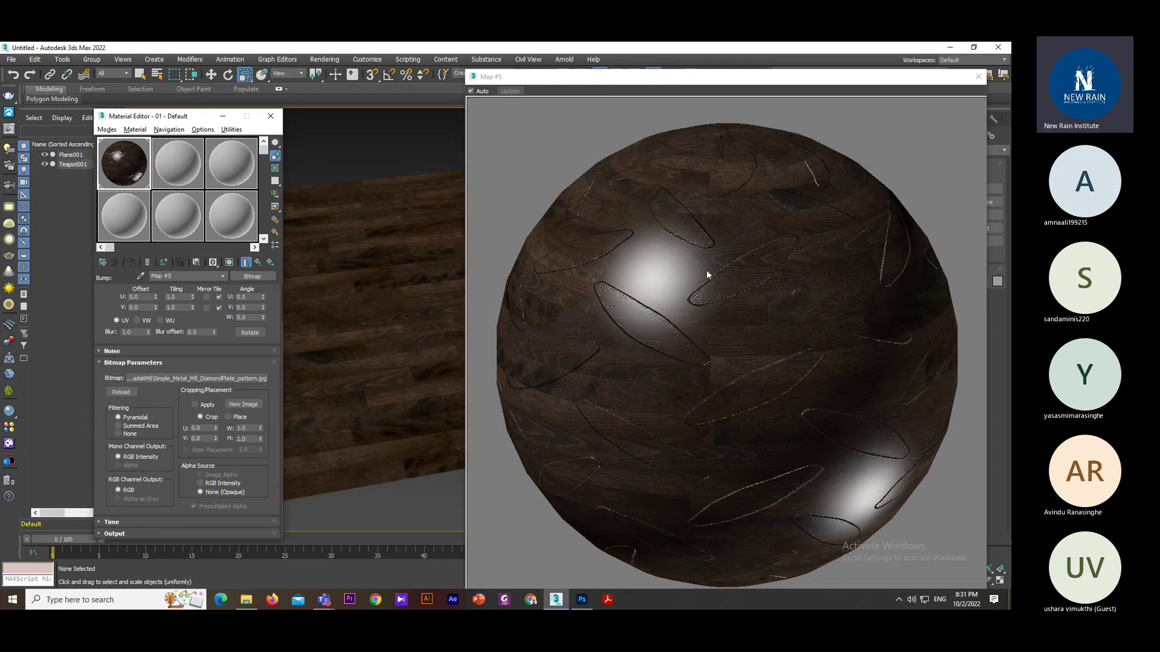
left_click(258, 262)
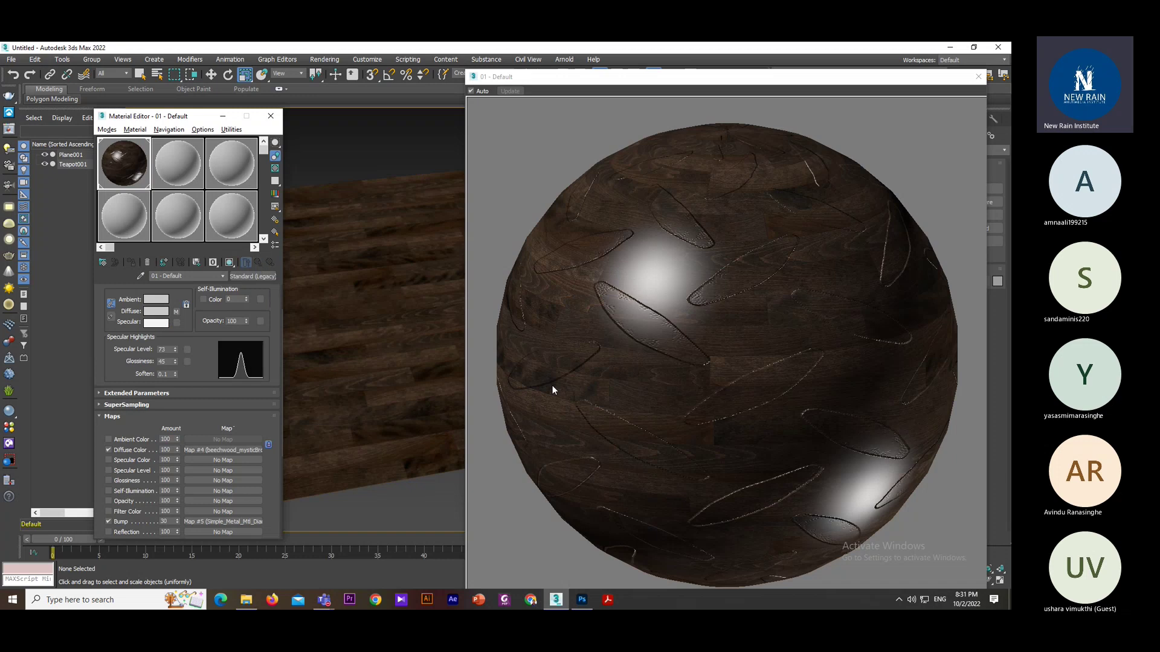
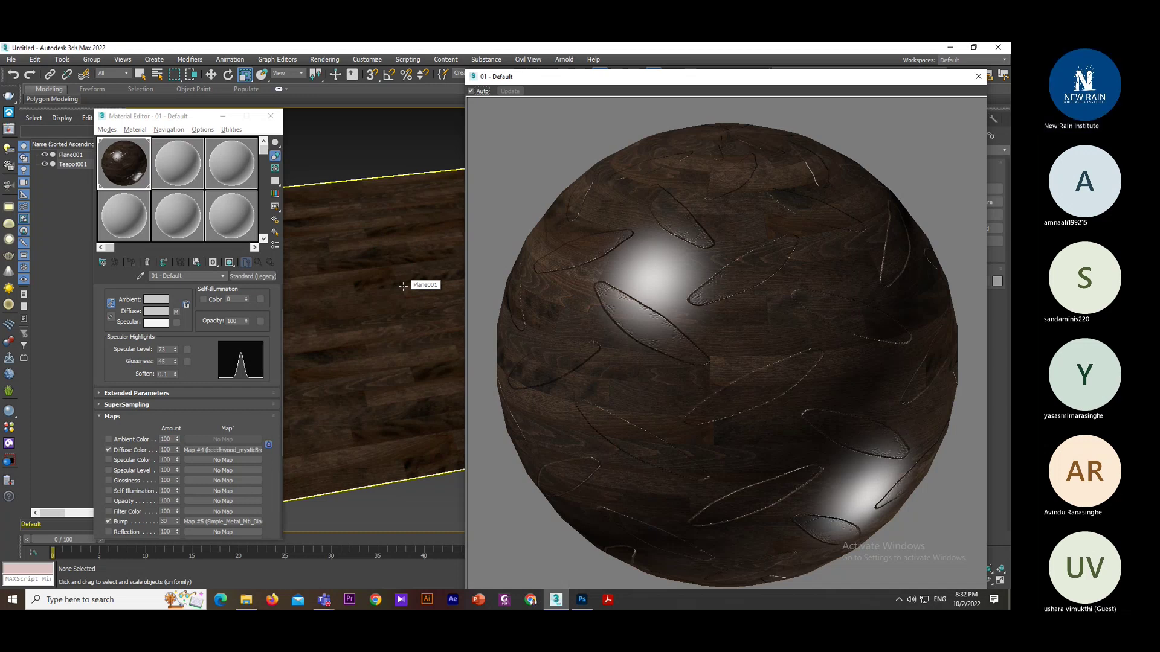
- Replace the diamond-plate bump map with a copy of the diffuse beechwood map and set the bump amount to 47
right_click(254, 521)
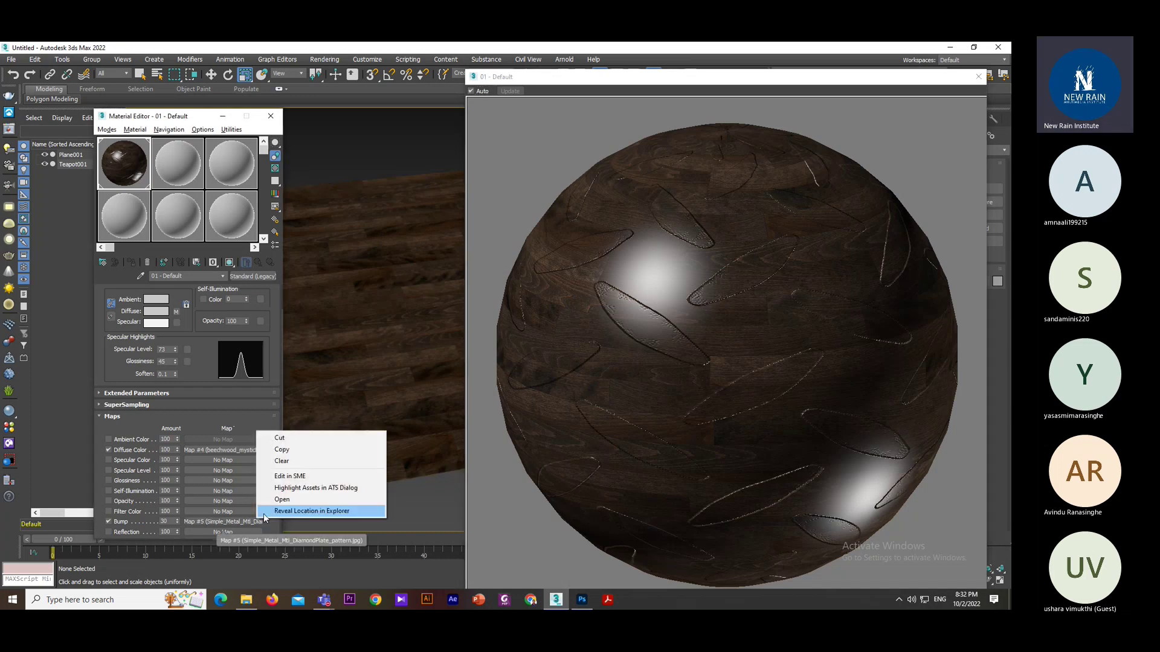
left_click(284, 463)
scroll(235, 337, "down", 3)
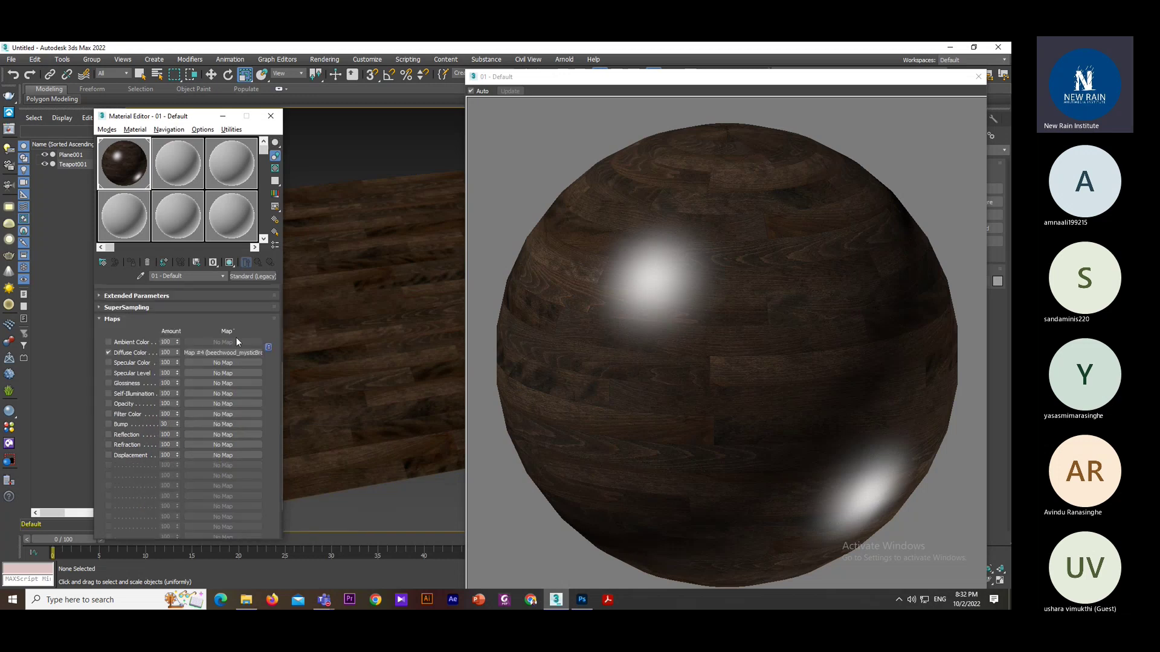
left_click_drag(195, 356, 202, 426)
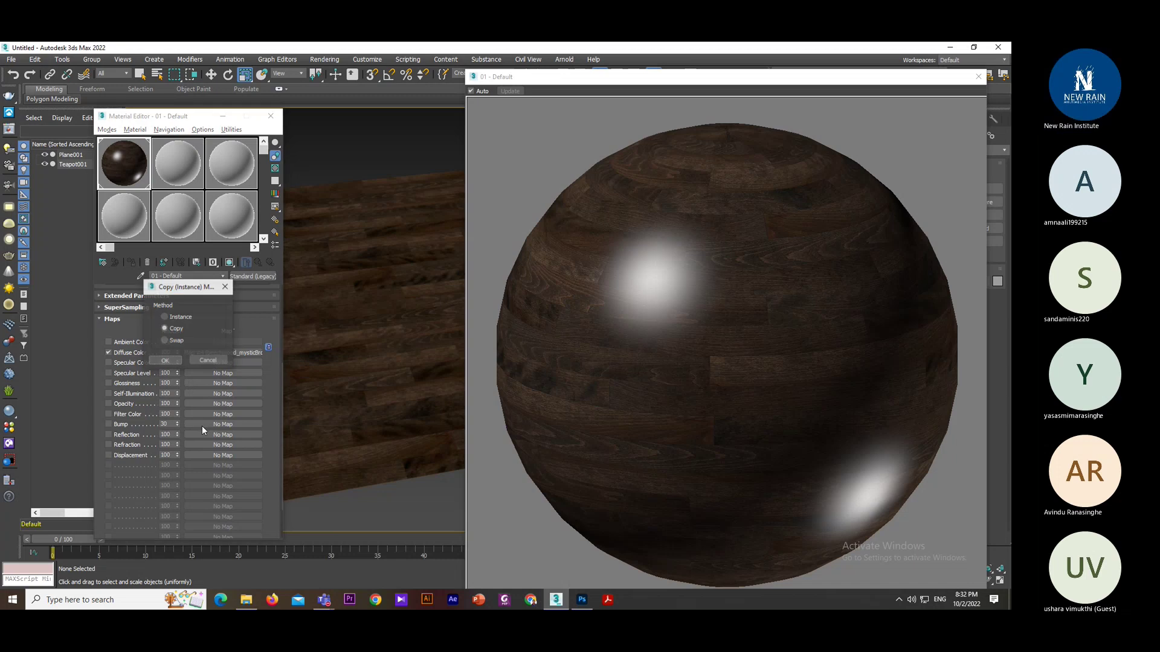
left_click(166, 361)
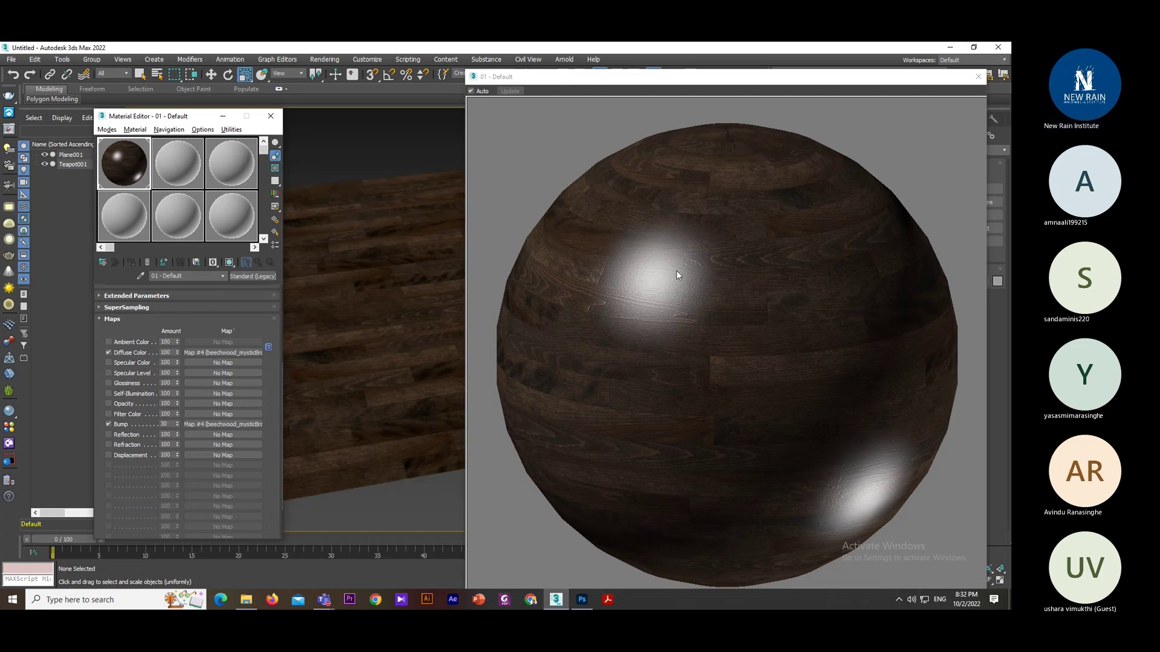
left_click_drag(177, 421, 179, 412)
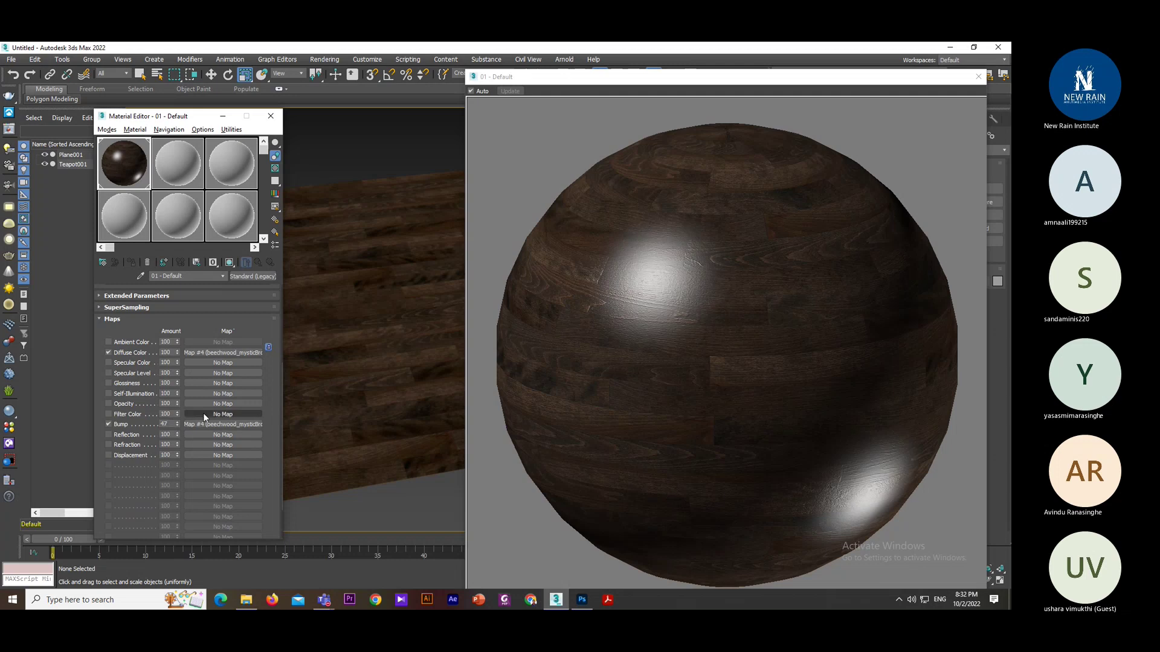
- Close the enlarged sample preview and test-render a close-up of the teapot on the wood floor
left_click(979, 77)
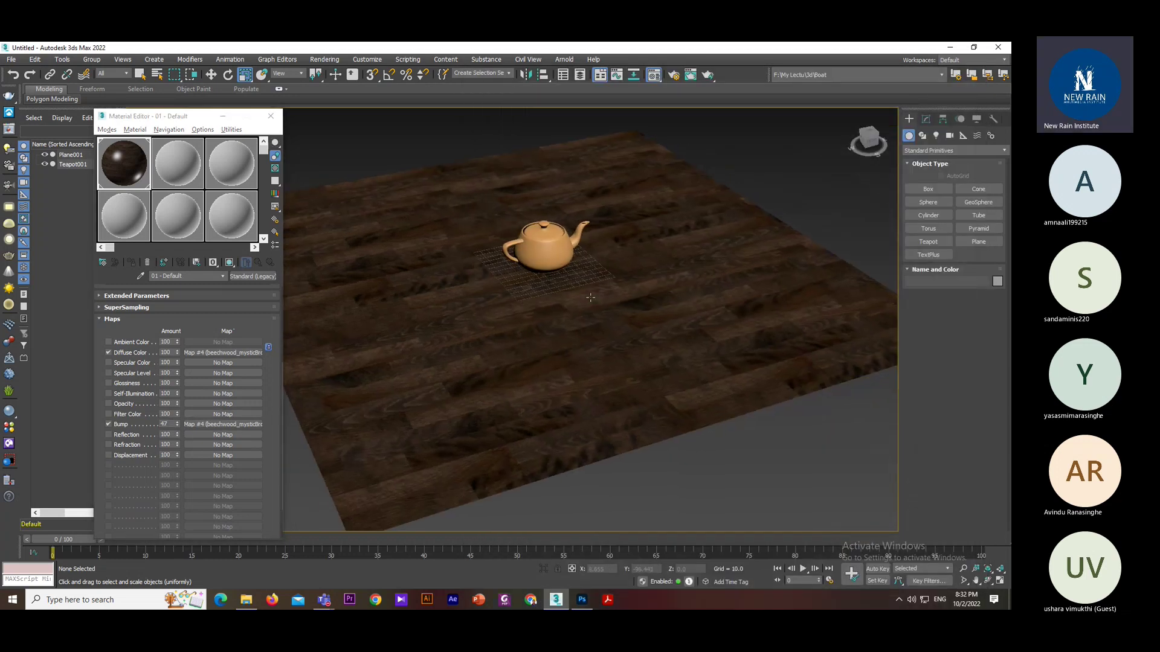
scroll(591, 298, "up", 5)
key("shift+q")
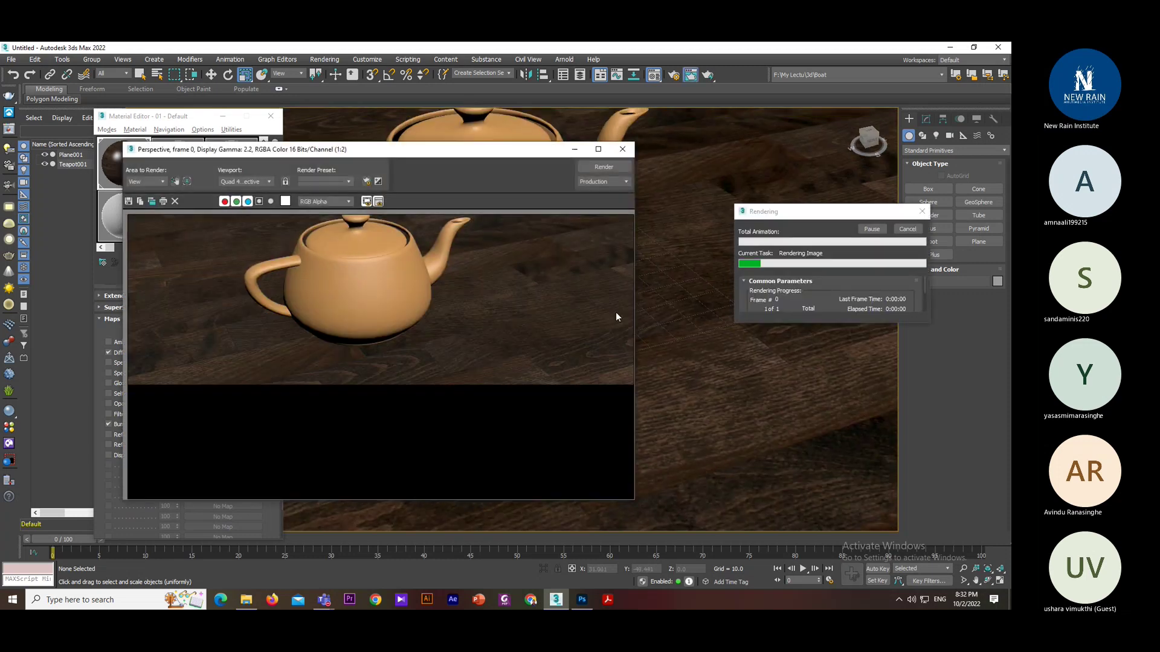
left_click(622, 149)
scroll(870, 240, "down", 5)
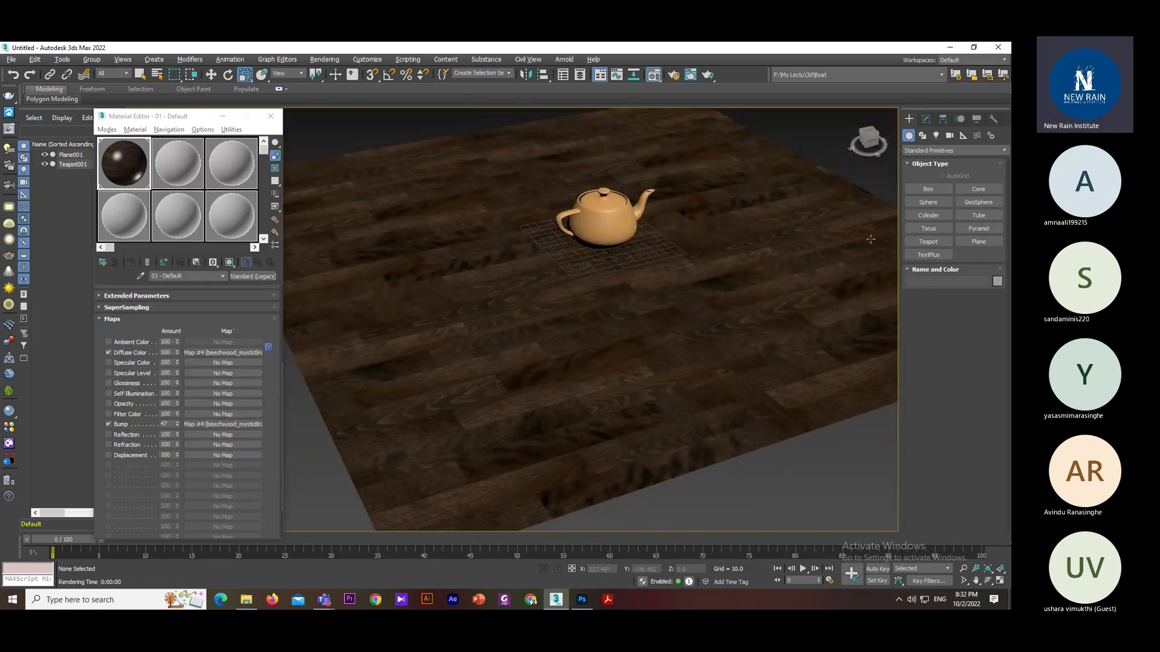
- Create a standard Omni light on the wooden plane in front of the teapot
left_click(935, 137)
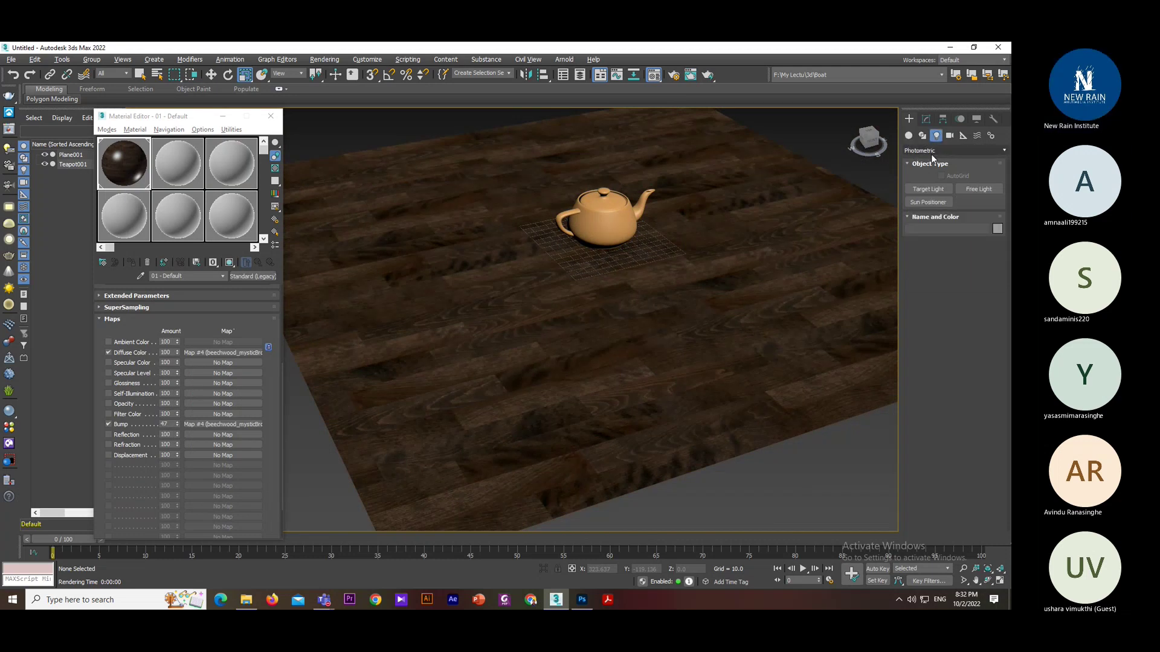
left_click(932, 151)
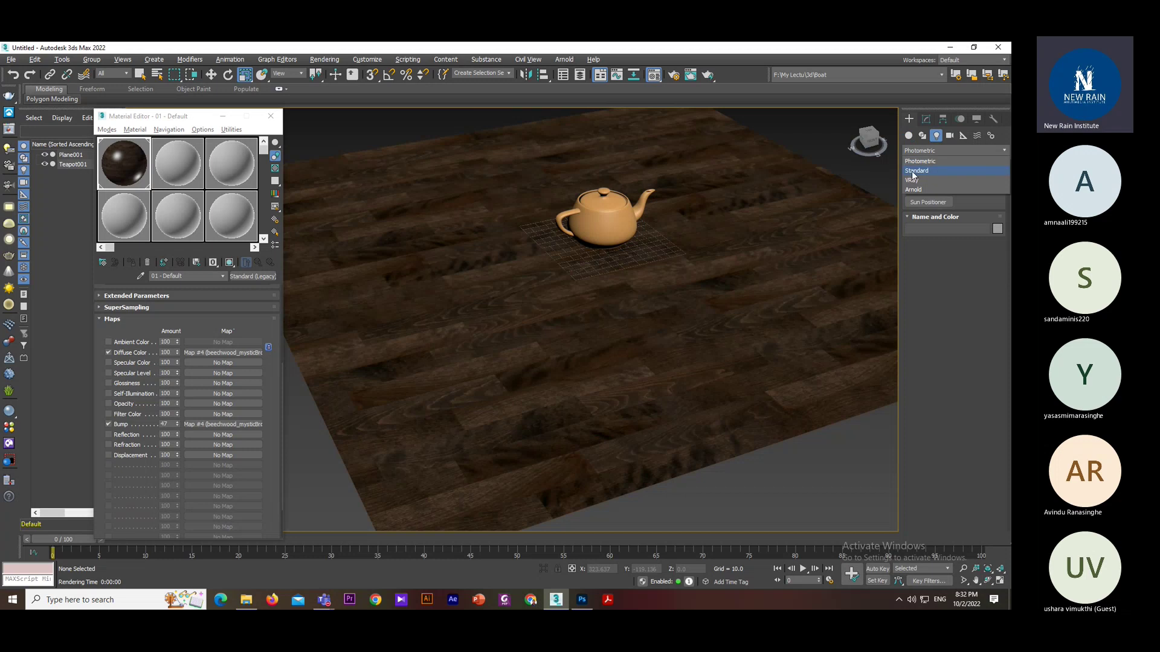
left_click(914, 172)
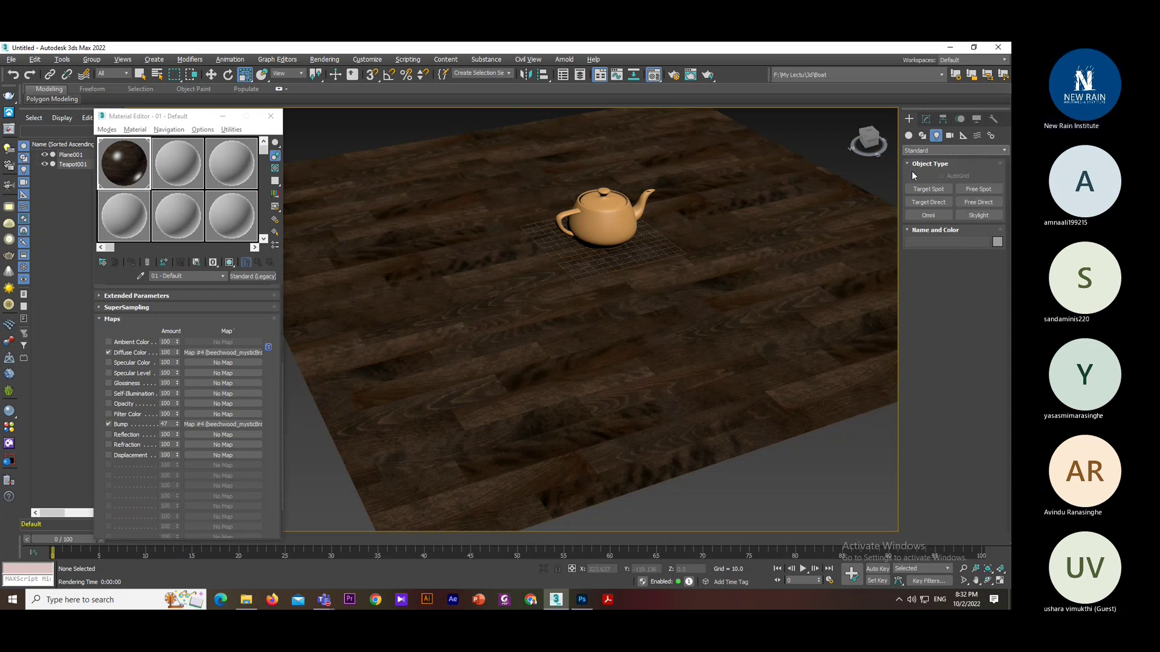
left_click(928, 216)
left_click(526, 326)
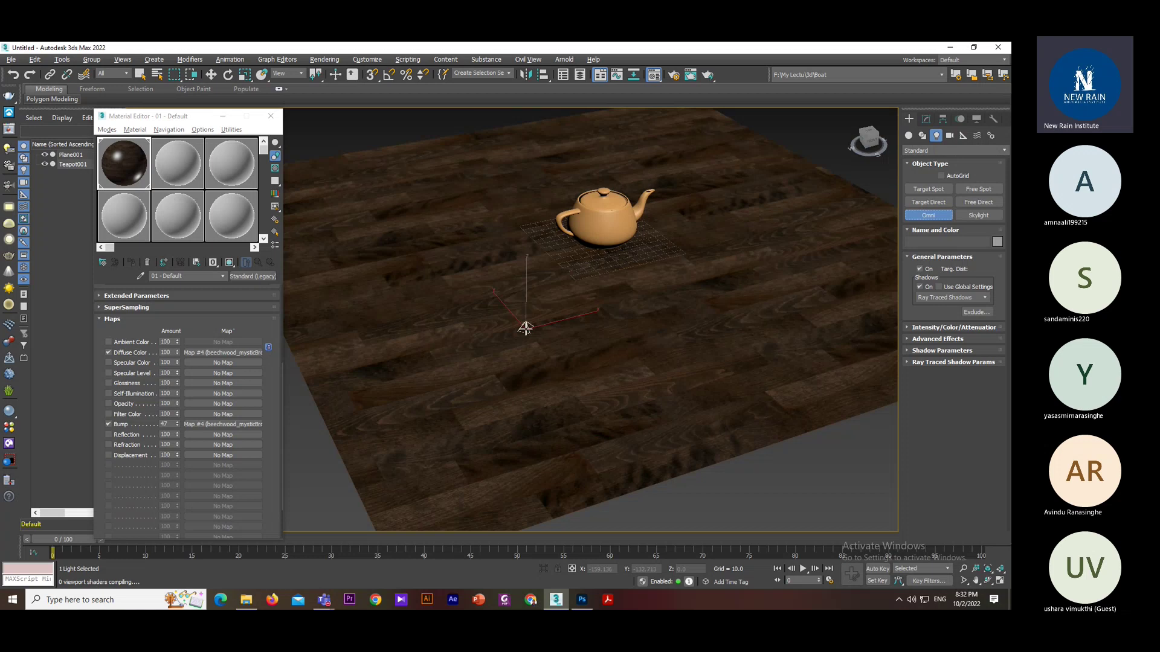
- Raise the omni light straight up to a height of about 243 above the plane
middle_click_drag(621, 417, 603, 448)
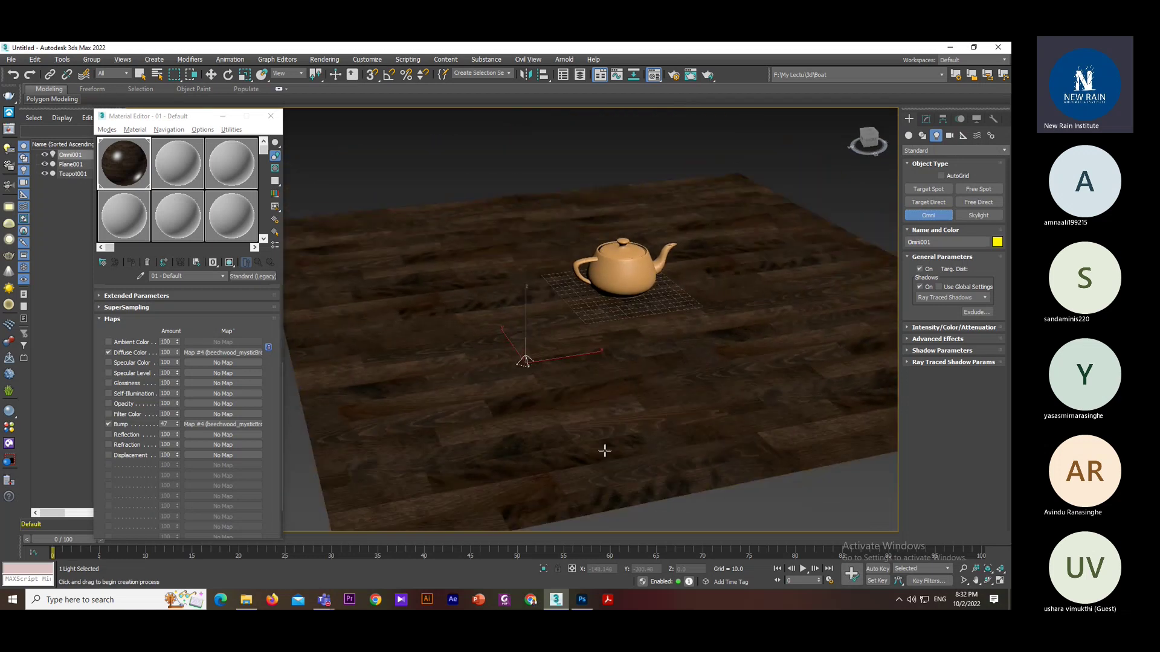
key("w")
left_click_drag(525, 308, 527, 108)
middle_click_drag(636, 316, 587, 378, "alt")
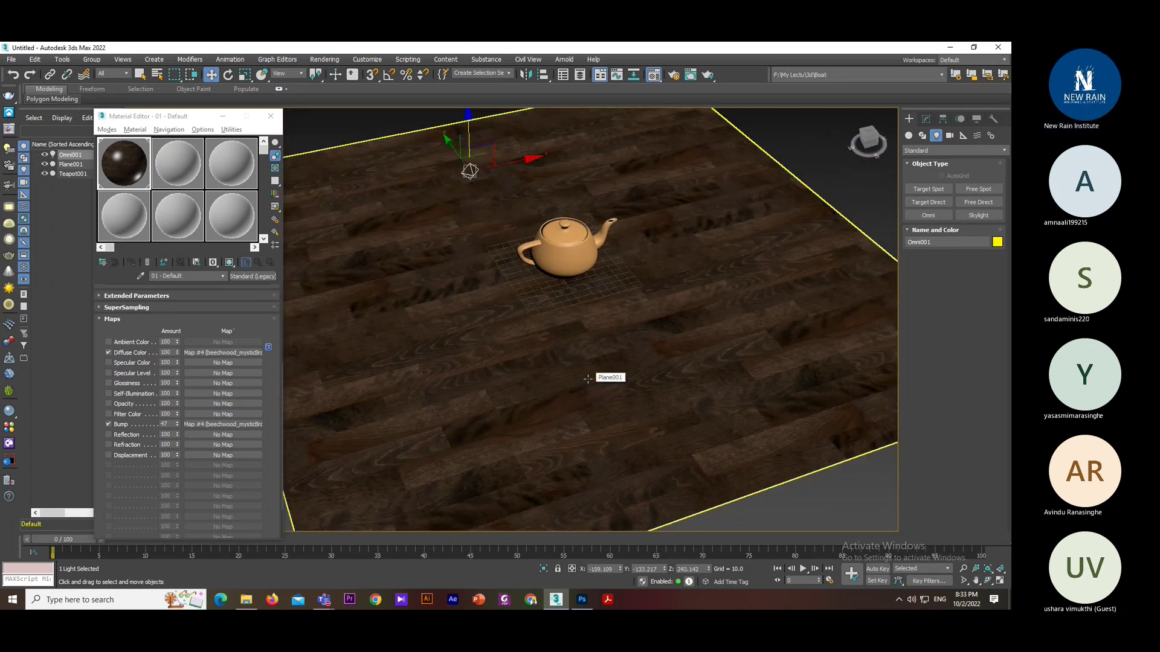
- Test-render the scene, shift the omni light horizontally toward the teapot to about X -92, Y -104, and render again
key("shift+q")
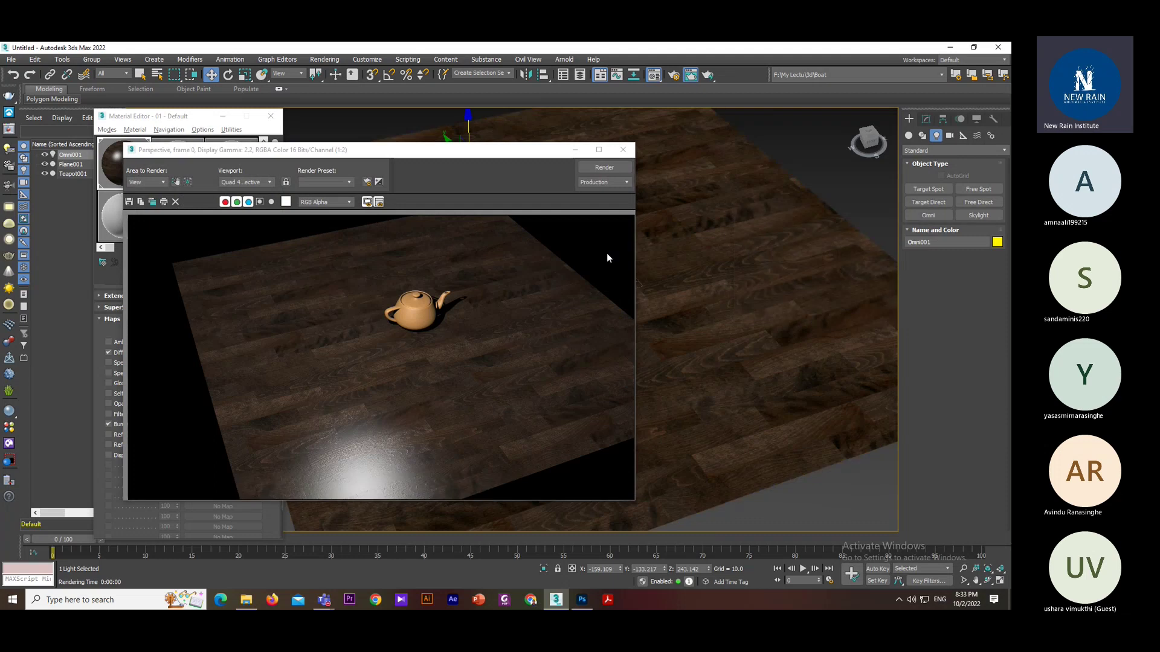
left_click(623, 149)
middle_click_drag(508, 230, 487, 265, "alt")
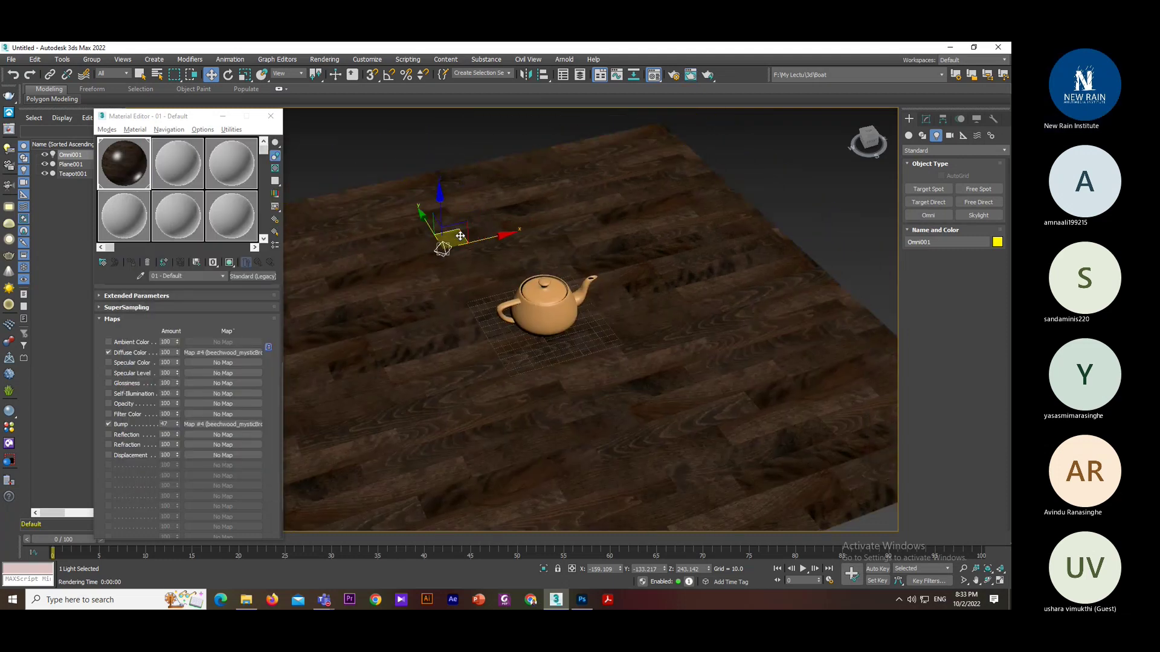
left_click_drag(450, 229, 509, 195)
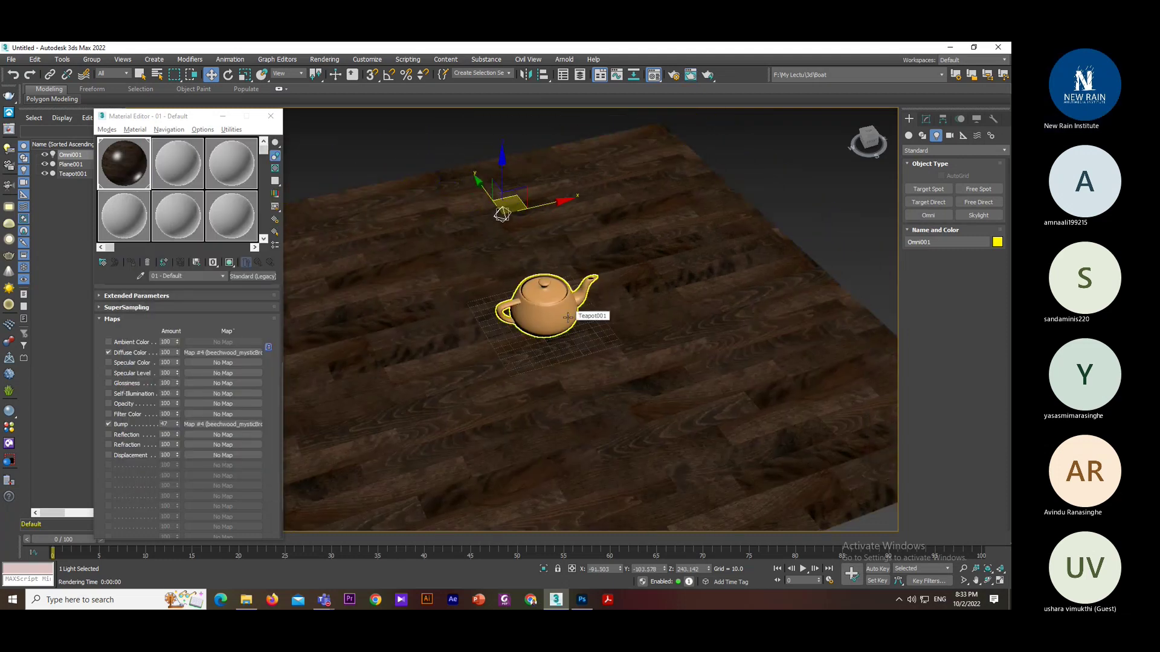
key("shift+q")
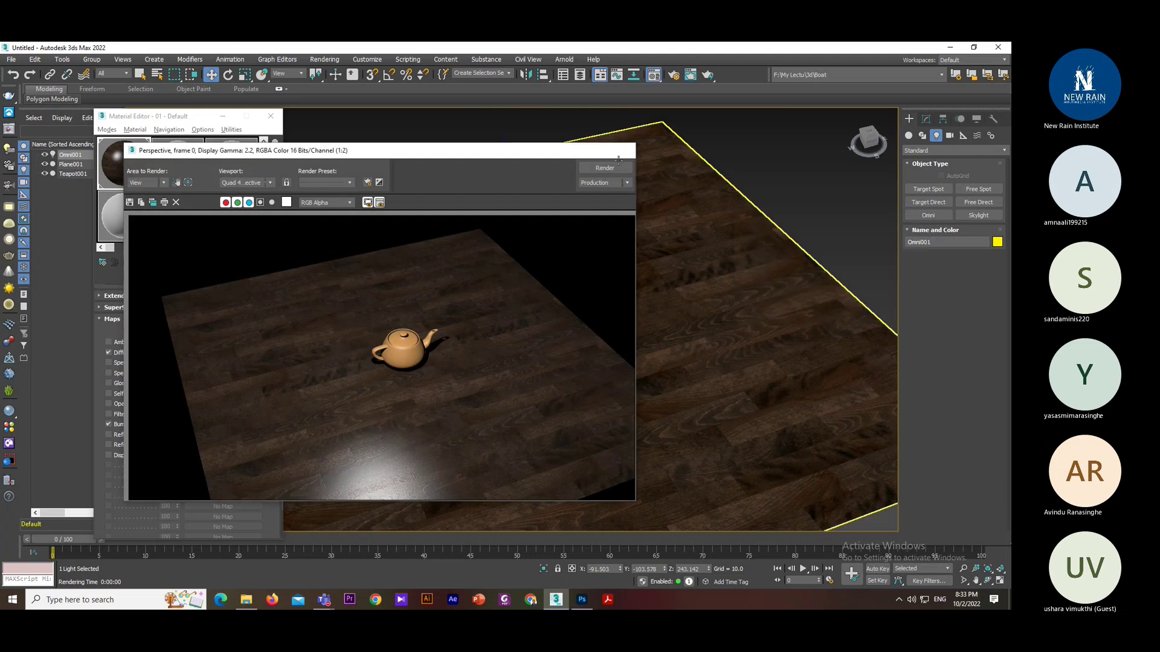
left_click(623, 149)
- Test-render low close-ups of the teapot and the wood floor from two slightly different views
scroll(589, 320, "up", 5)
scroll(558, 411, "down", 6)
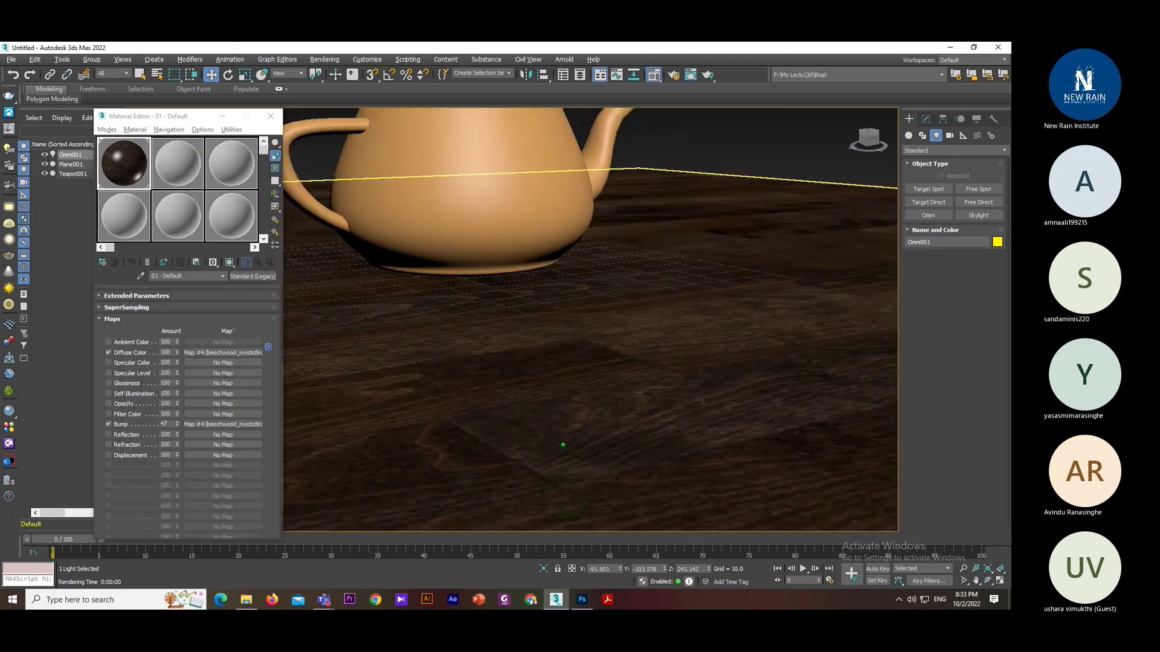
key("shift+q")
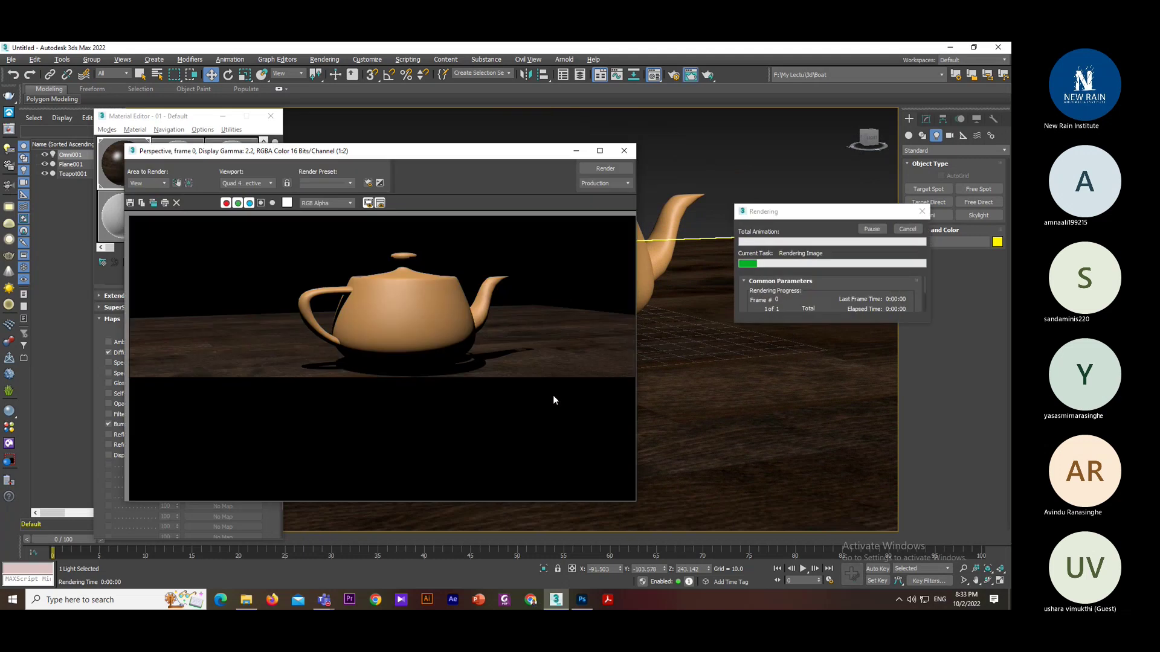
left_click(623, 151)
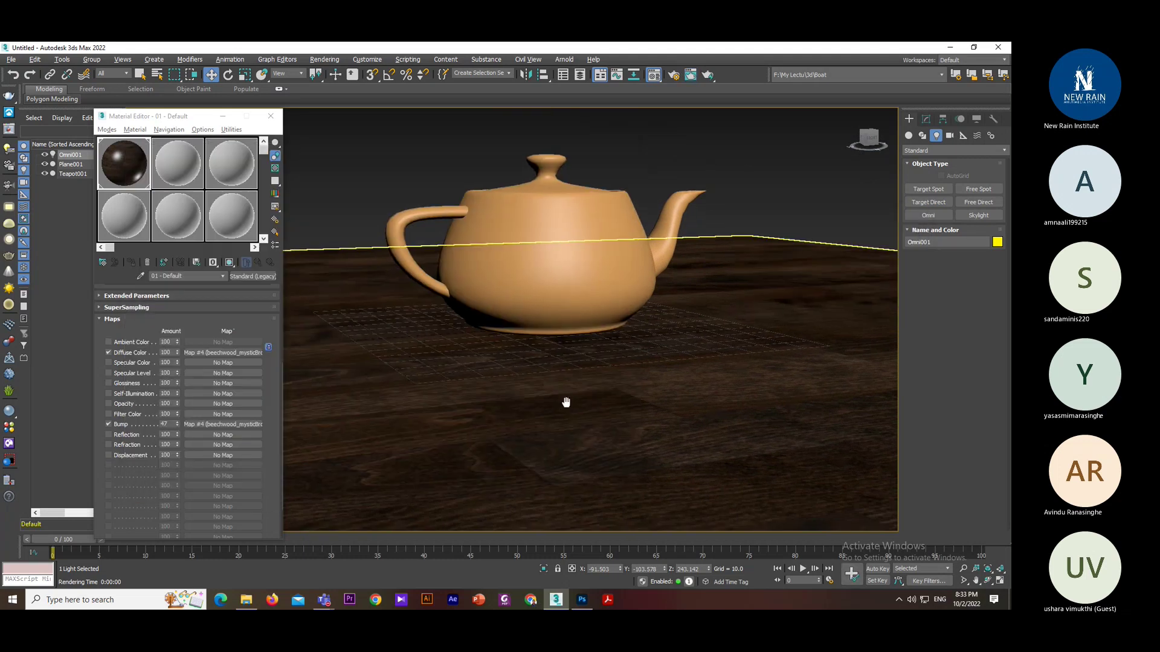
middle_click_drag(567, 401, 570, 328)
key("shift+q")
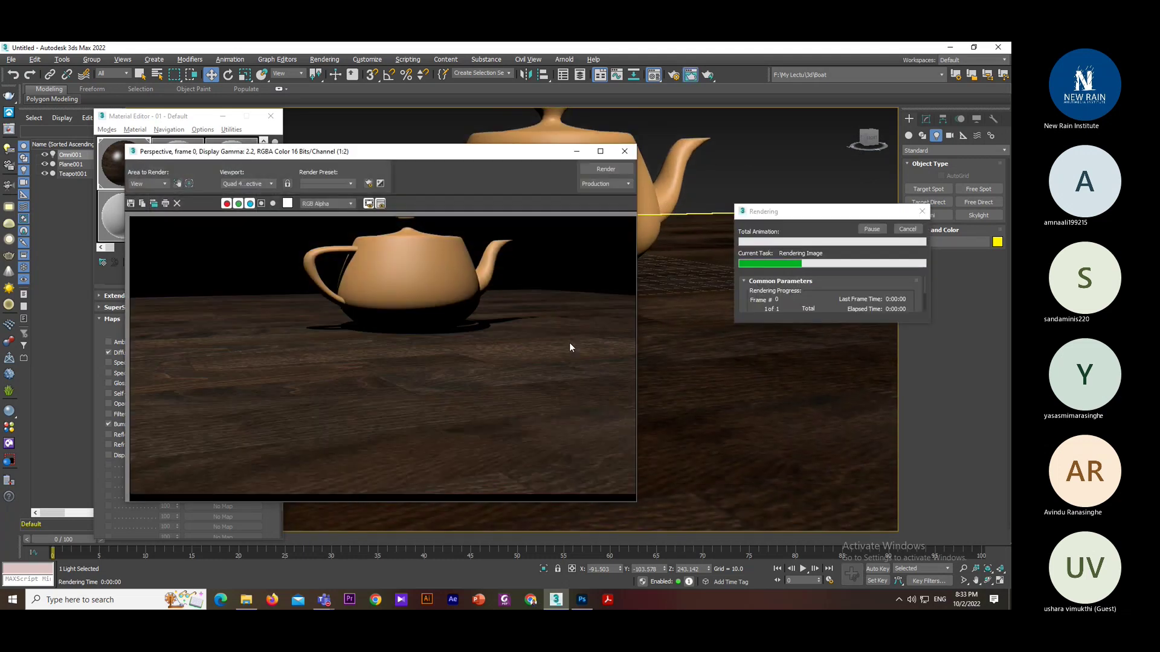
left_click(624, 151)
- Lower the omni light to a height of about 139 and shift it horizontally to about X -33, Y -86
scroll(590, 344, "down", 5)
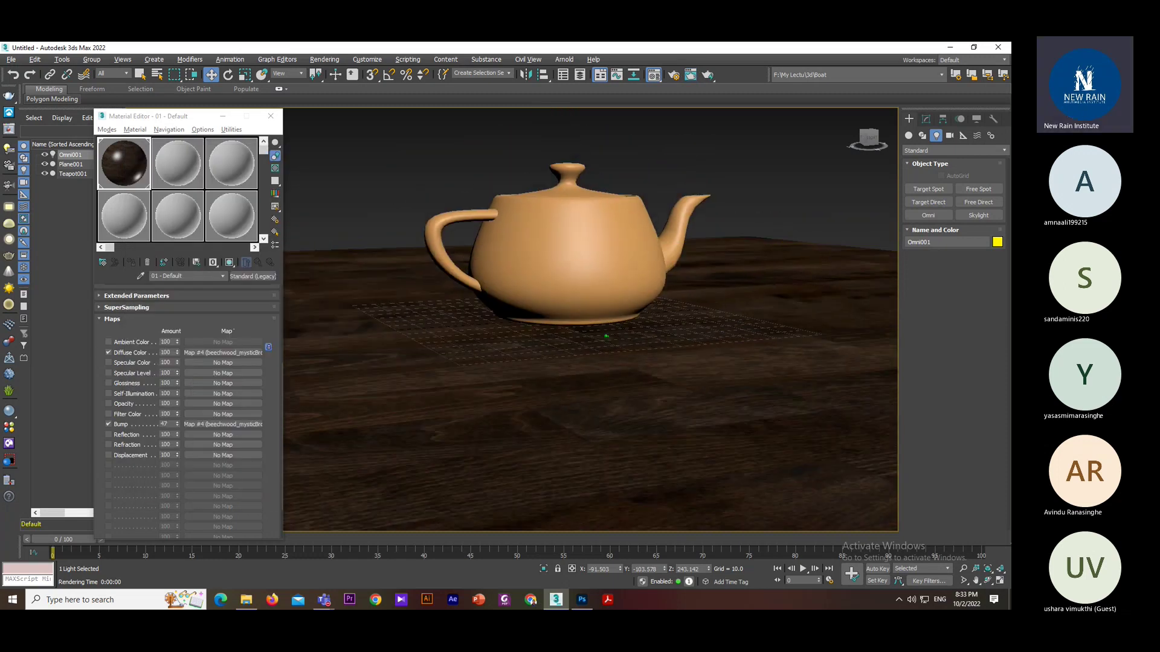
middle_click_drag(590, 344, 570, 200, "alt")
scroll(604, 435, "down", 3)
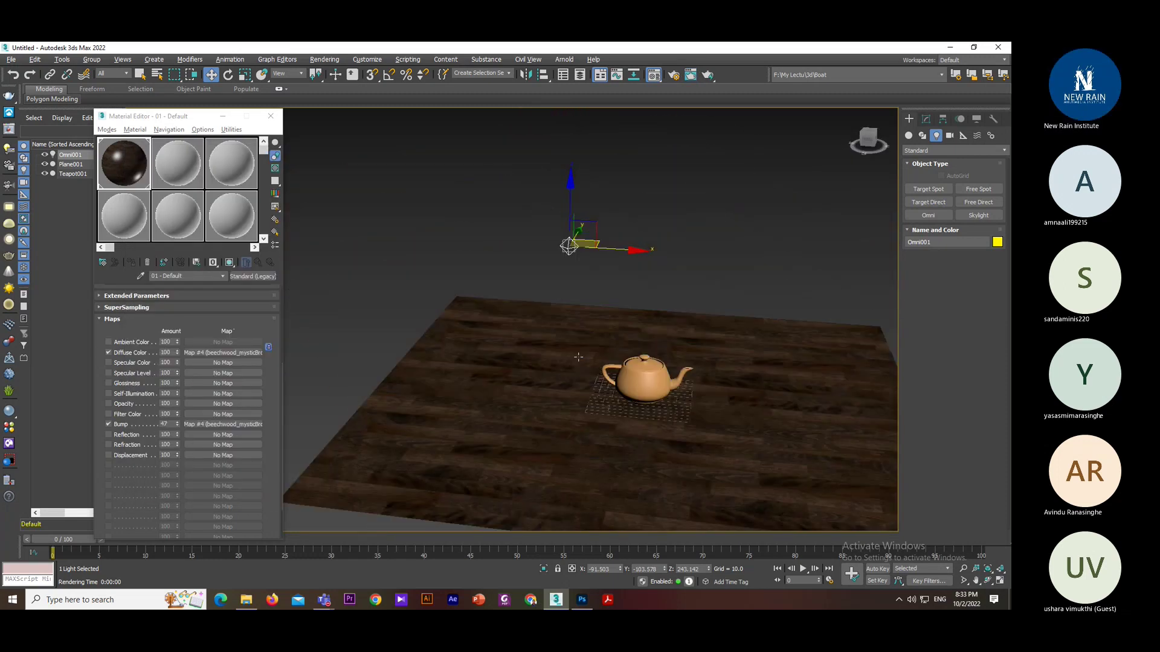
left_click_drag(570, 198, 570, 275)
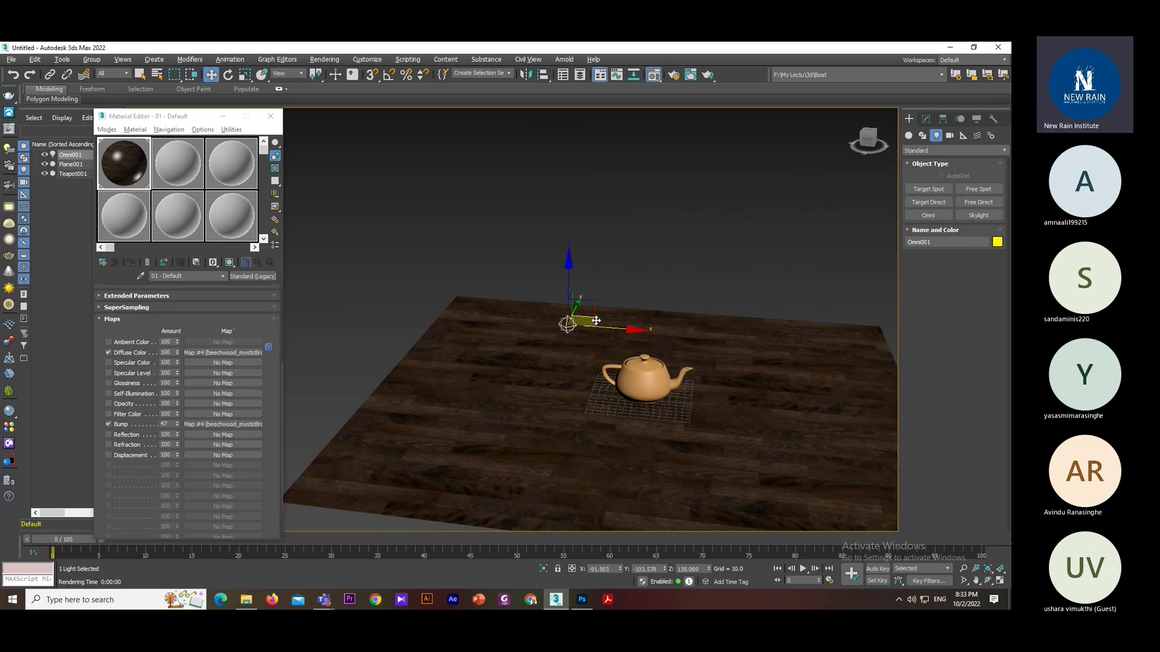
left_click_drag(599, 328, 638, 329)
- Test-render the relit teapot and floor from a raised view and from a low view
middle_click_drag(638, 328, 639, 440, "alt")
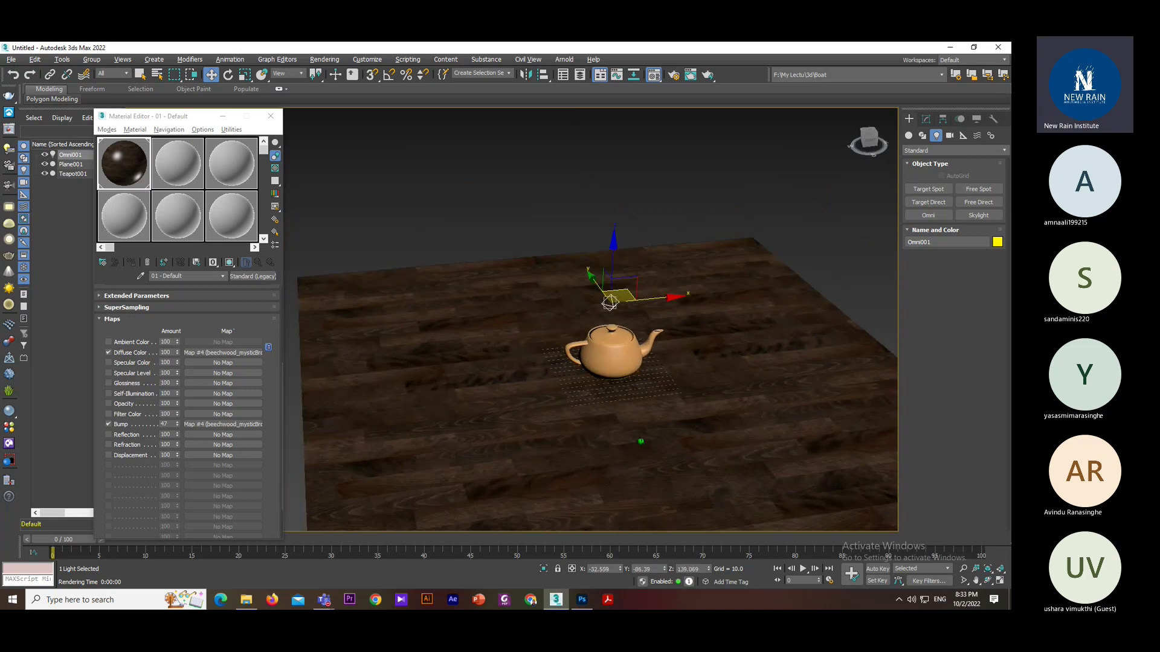
scroll(639, 439, "up", 5)
key("shift+q")
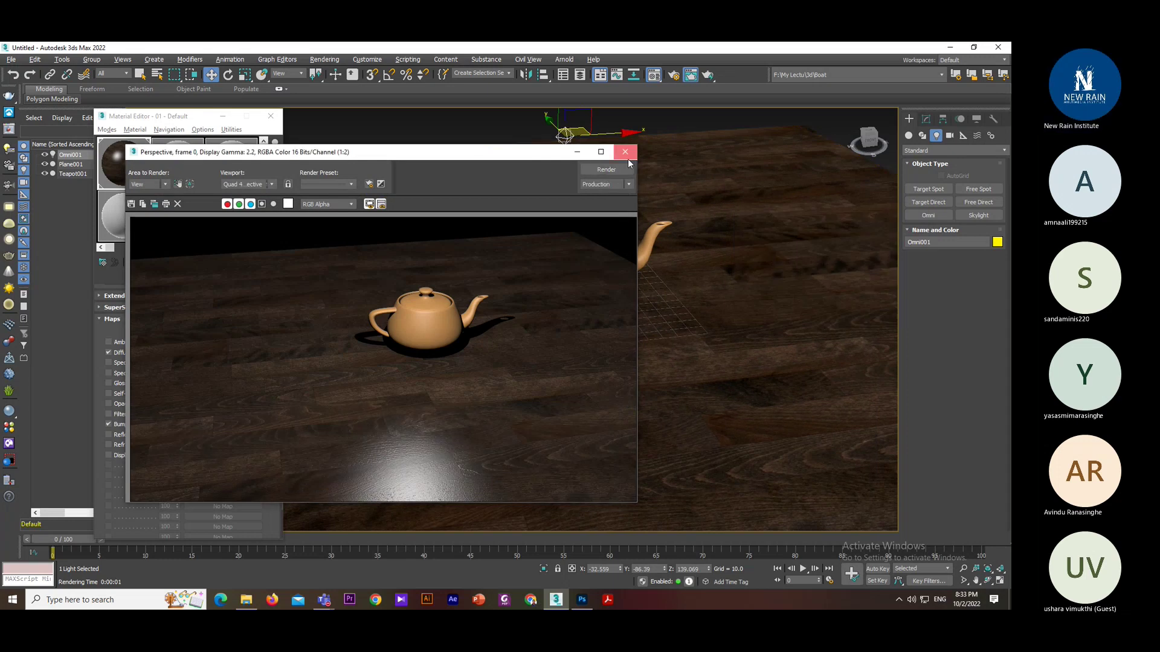
left_click(626, 154)
middle_click_drag(574, 290, 574, 346, "alt")
scroll(575, 346, "down", 2)
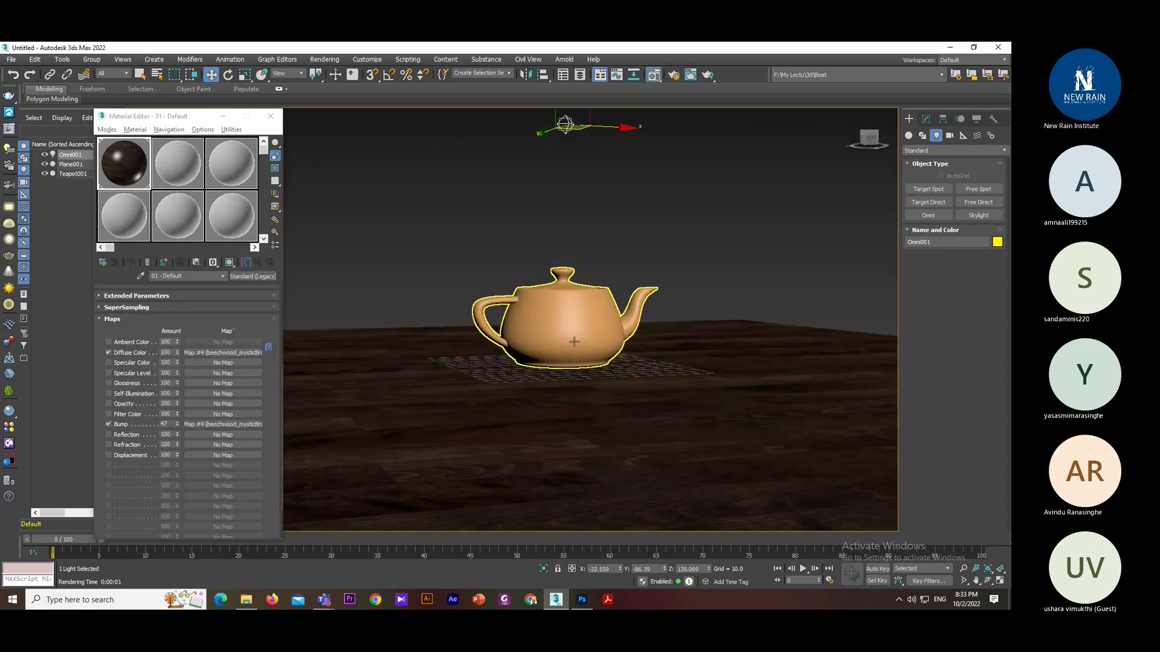
key("shift+q")
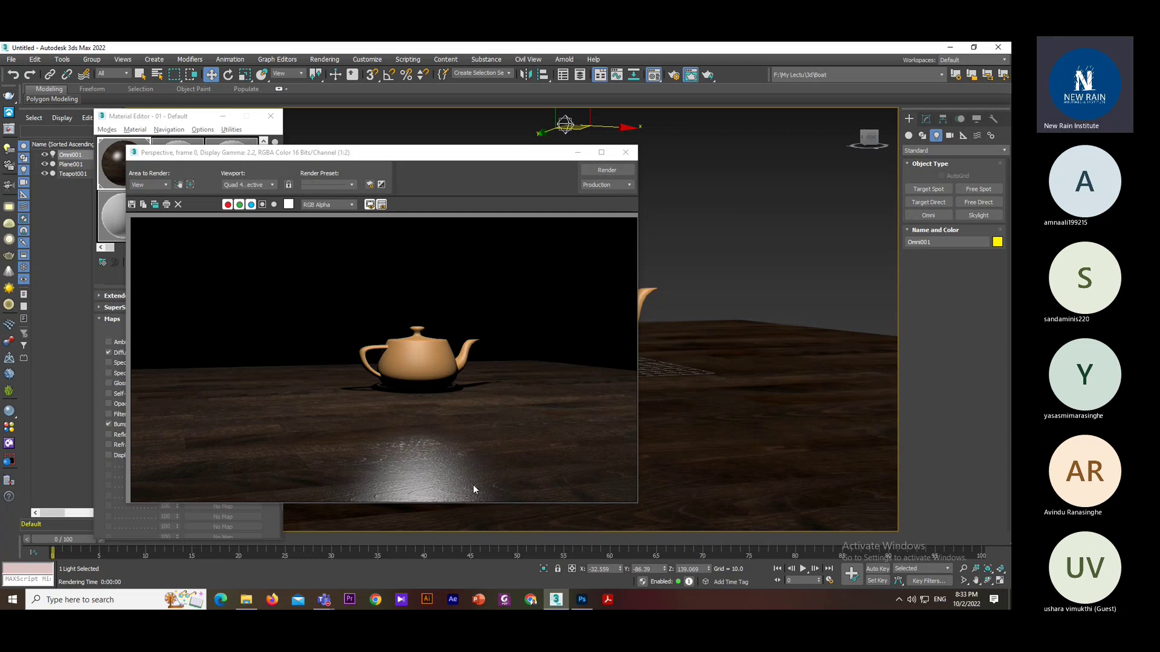
left_click(626, 152)
- Render progressively closer low views of the floor in front of the teapot to examine its bumpy specular highlight
scroll(579, 393, "up", 3)
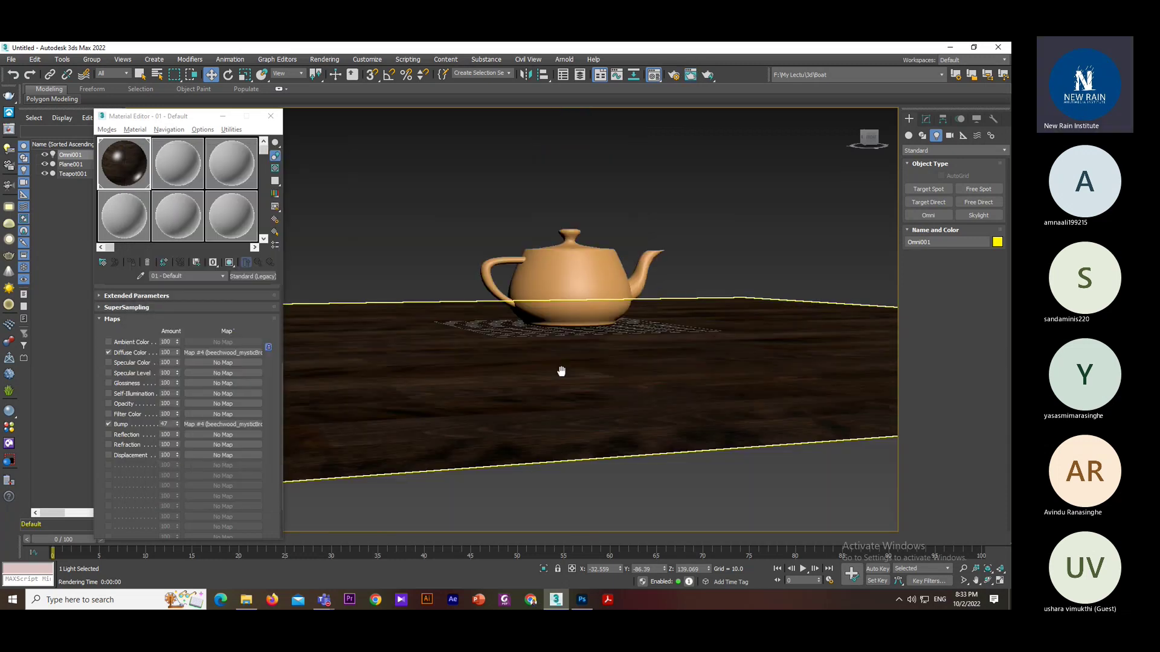
scroll(579, 392, "up", 3)
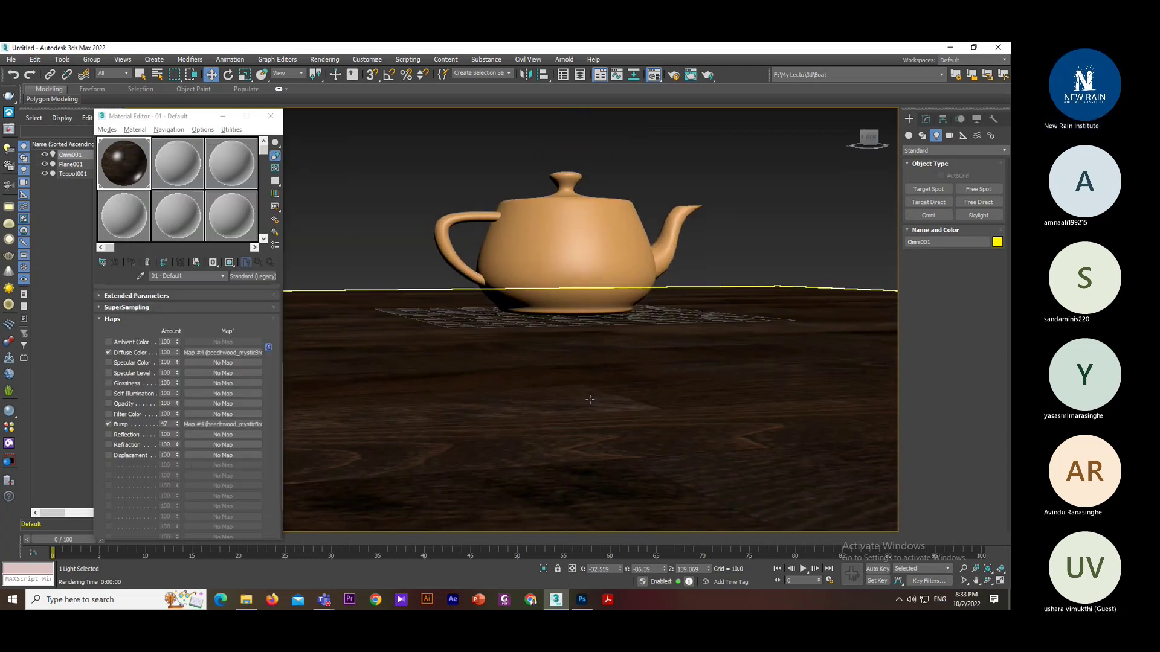
key("shift+q")
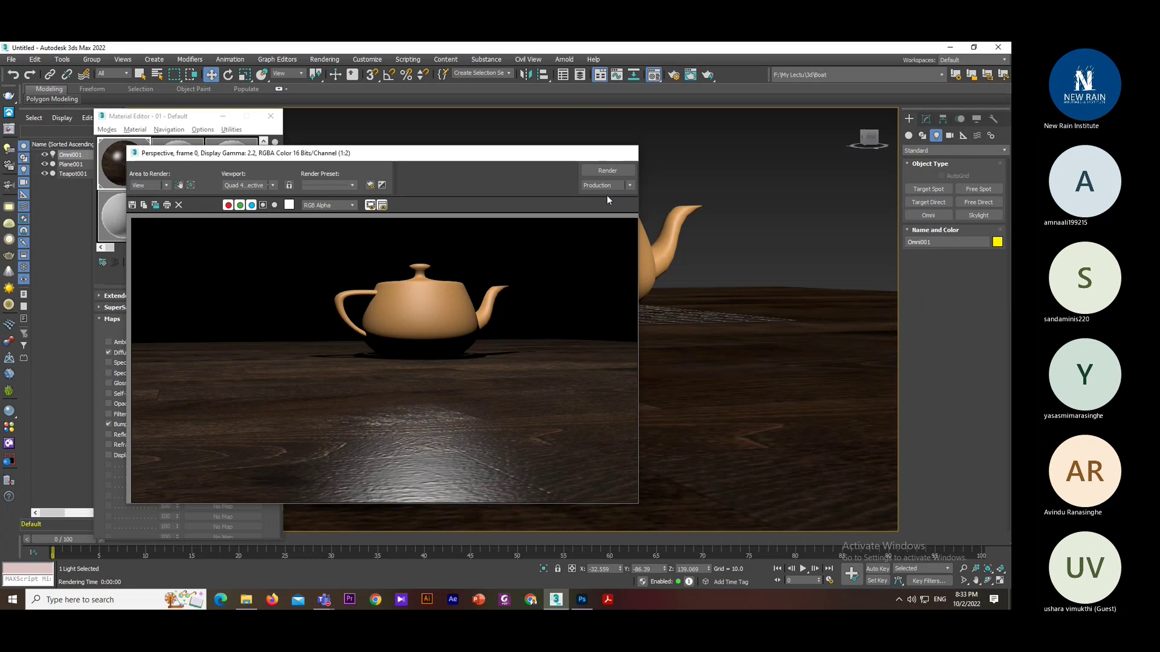
left_click(626, 152)
scroll(588, 332, "up", 6)
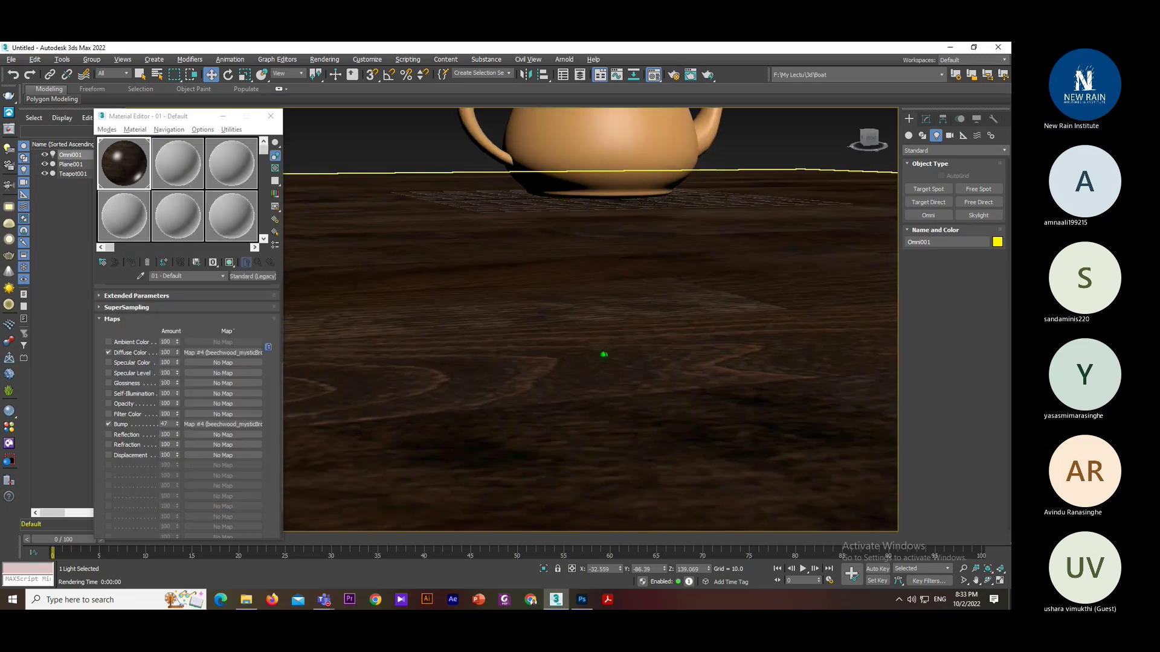
key("shift+q")
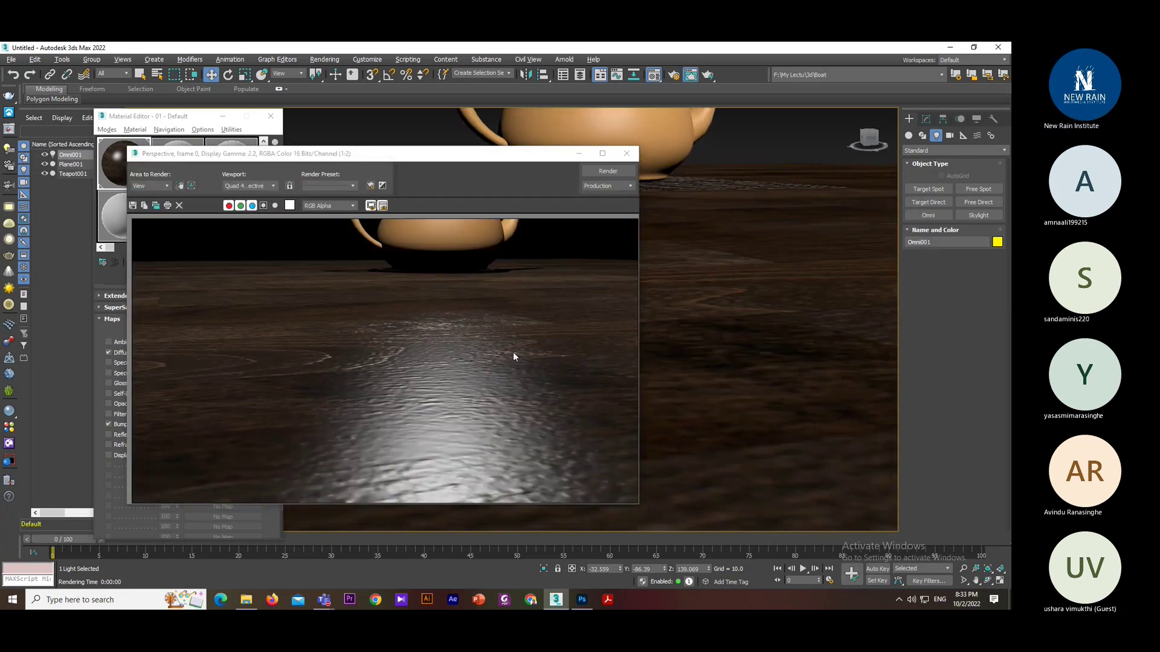
left_click(626, 152)
- Assign the unused 02 - Default material to the teapot
scroll(604, 302, "down", 6)
middle_click_drag(628, 362, 606, 393, "alt")
scroll(614, 393, "up", 3)
scroll(613, 394, "up", 3)
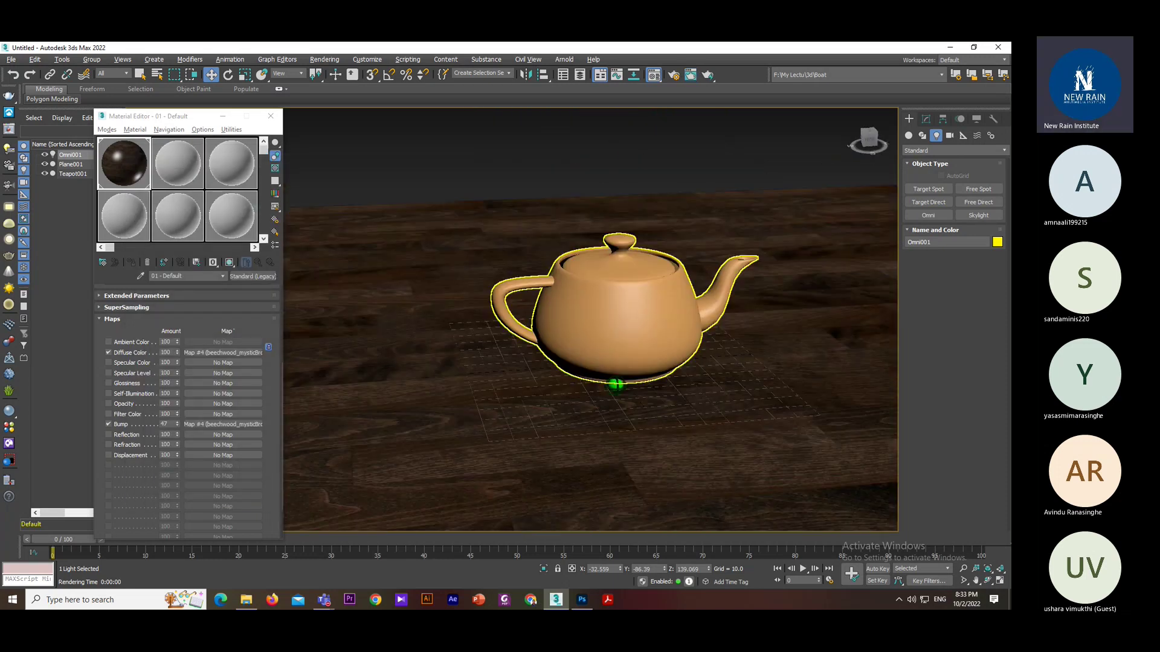
left_click(615, 368)
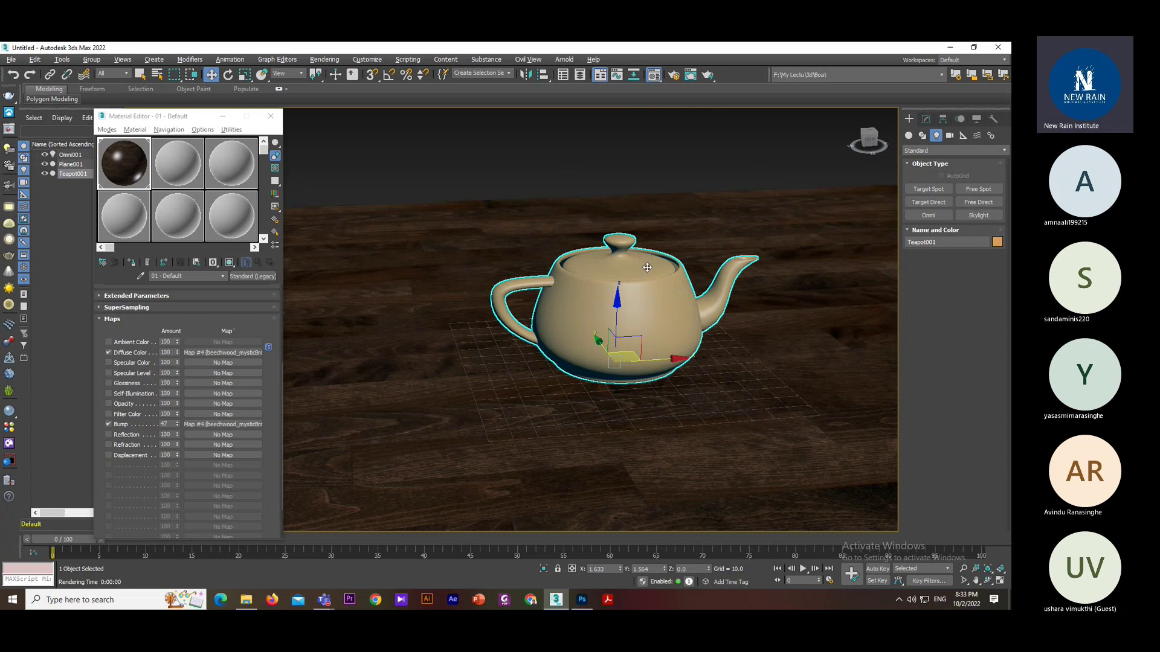
left_click(175, 178)
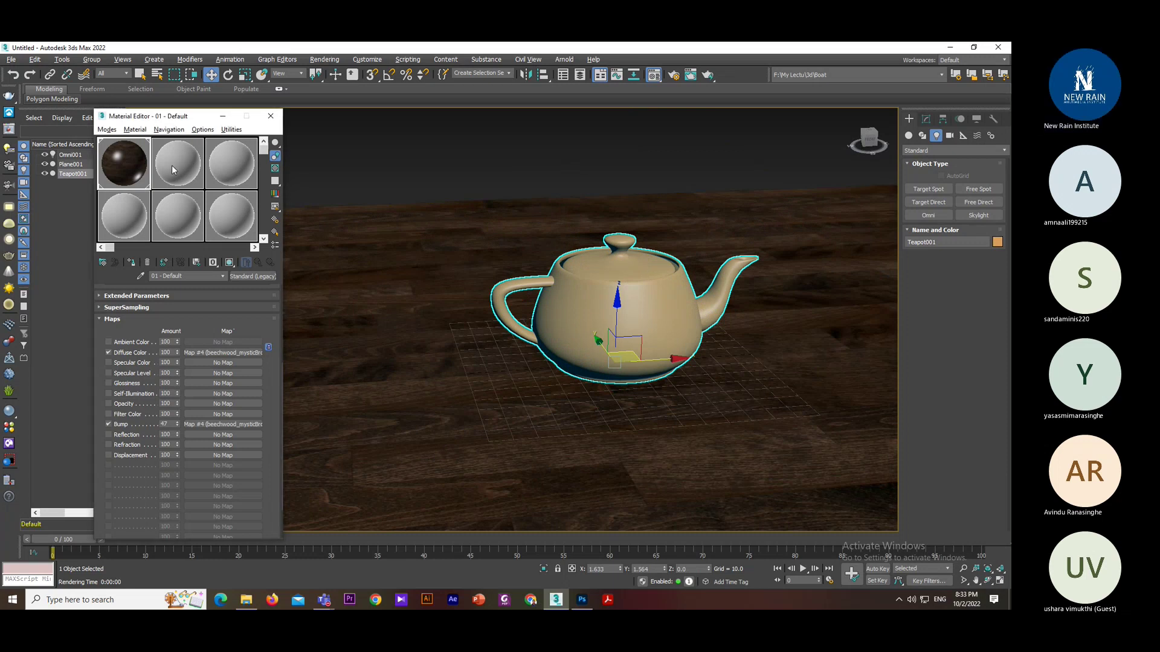
left_click(134, 263)
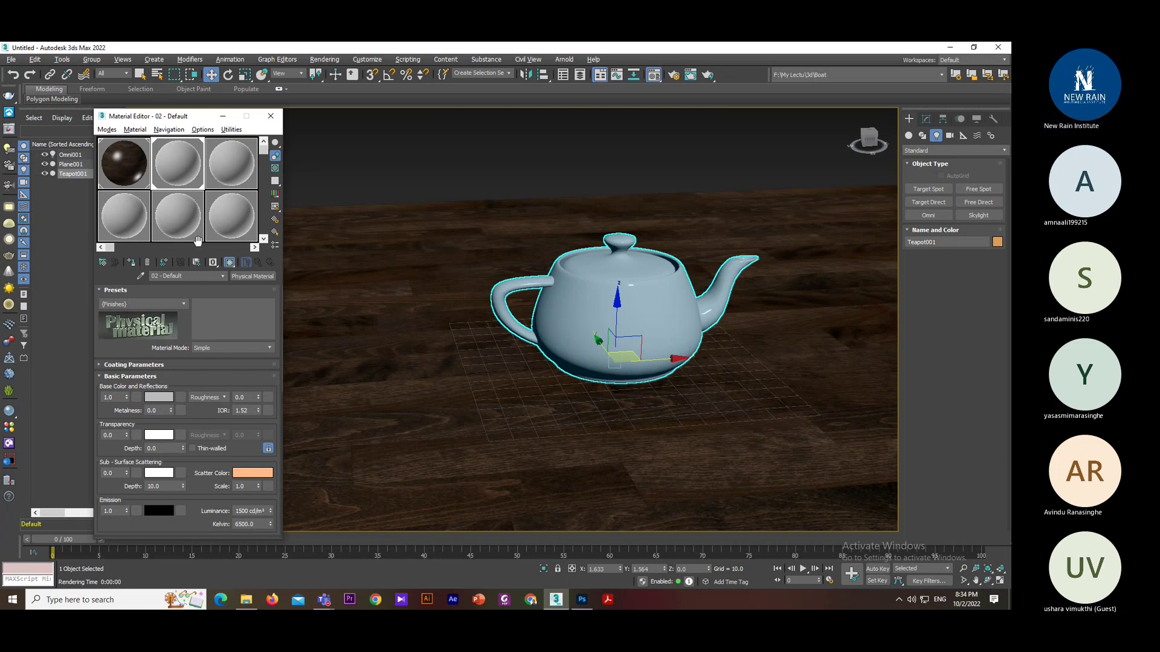
- Change the teapot's material type to Standard (Legacy) and set its diffuse colour to dark grey, RGB 27, 27, 27
left_click(248, 279)
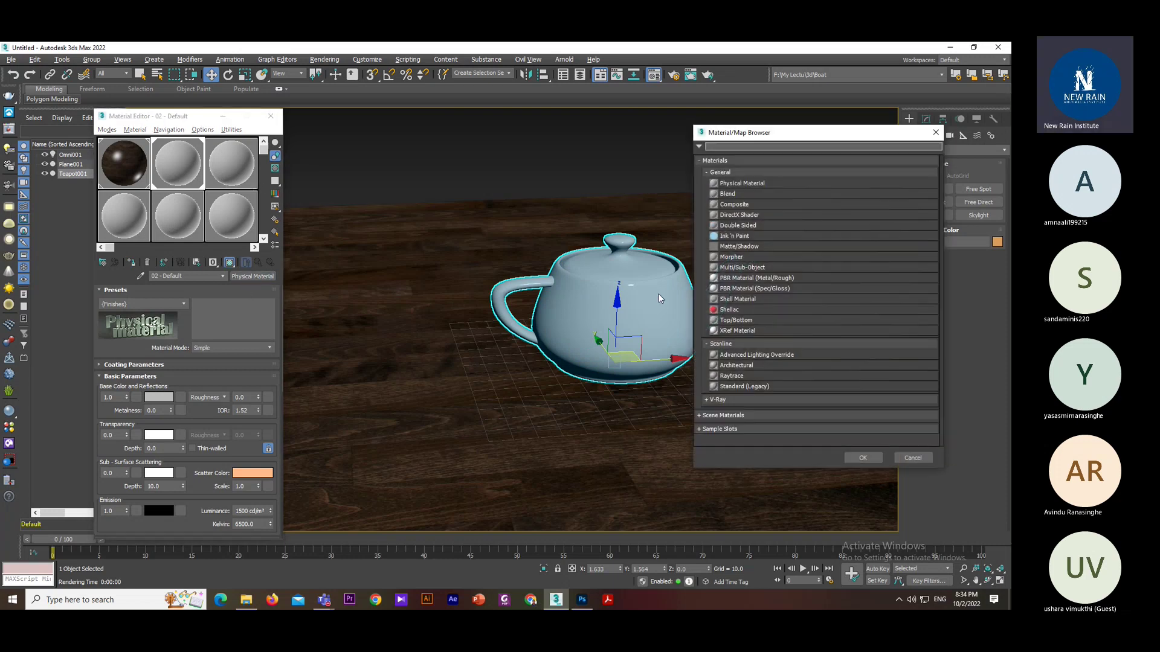
left_click(731, 387)
double_click(731, 386)
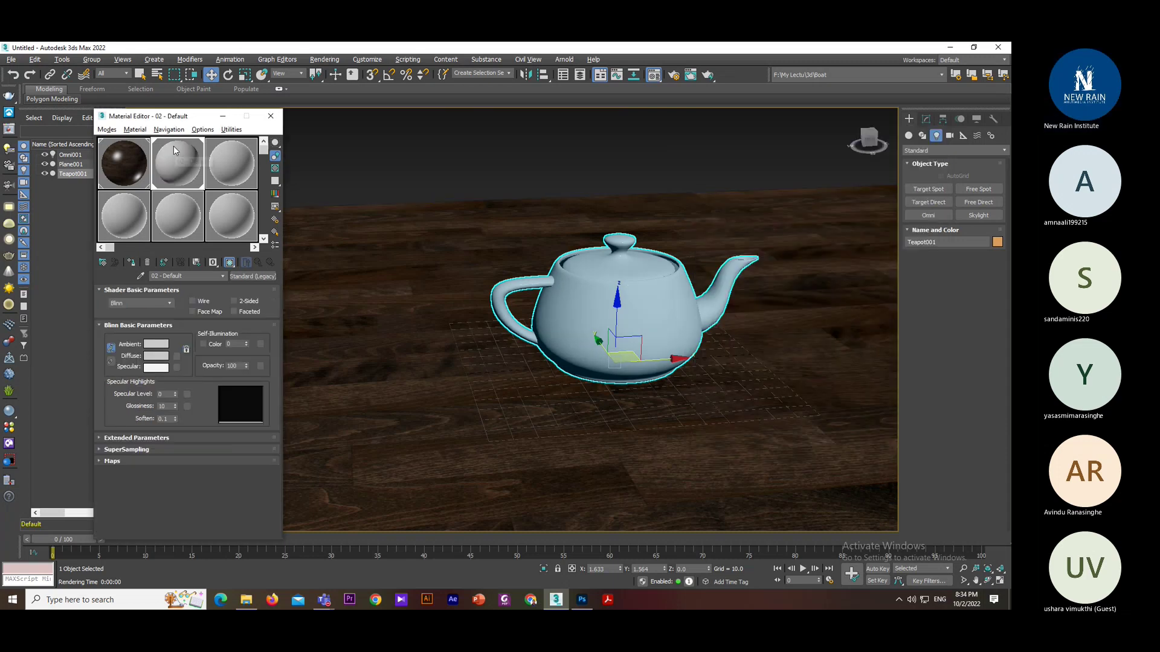
left_click(157, 356)
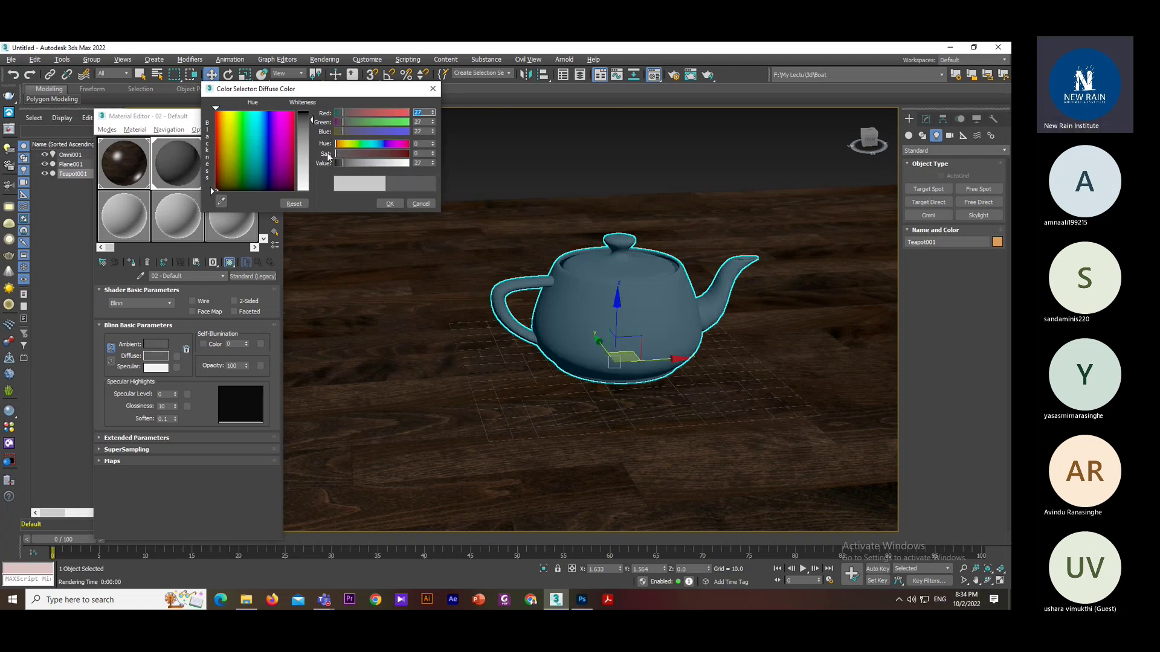
left_click(389, 204)
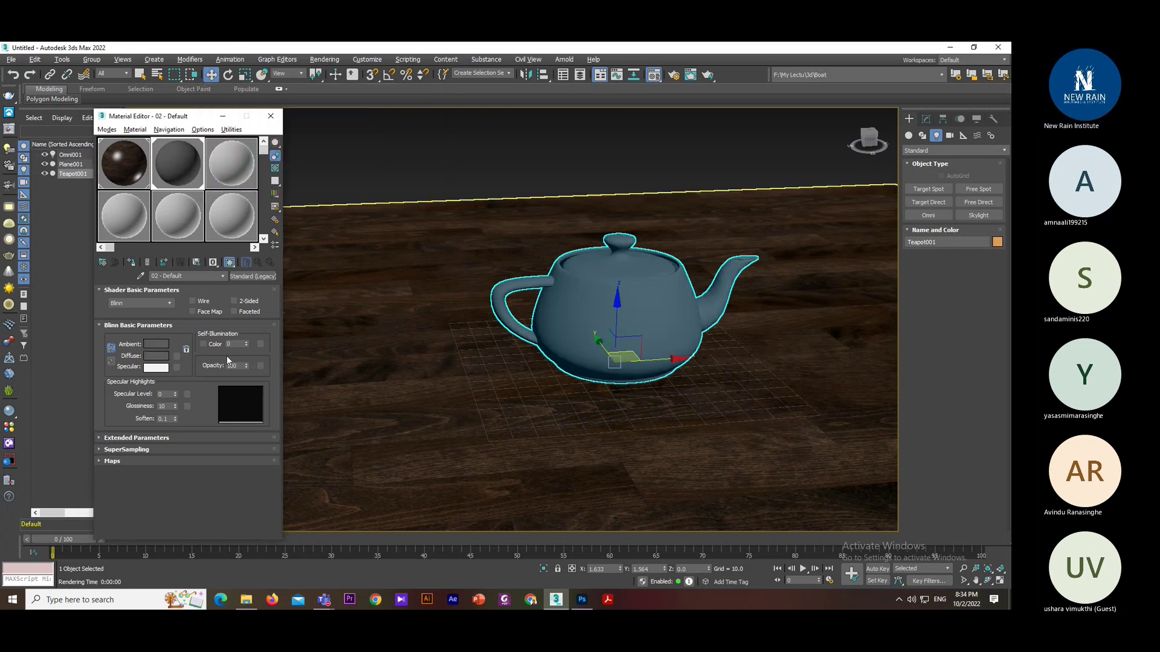
- Set the teapot material's specular level to 111 and its glossiness to 17
left_click_drag(176, 394, 174, 385)
left_click(175, 404)
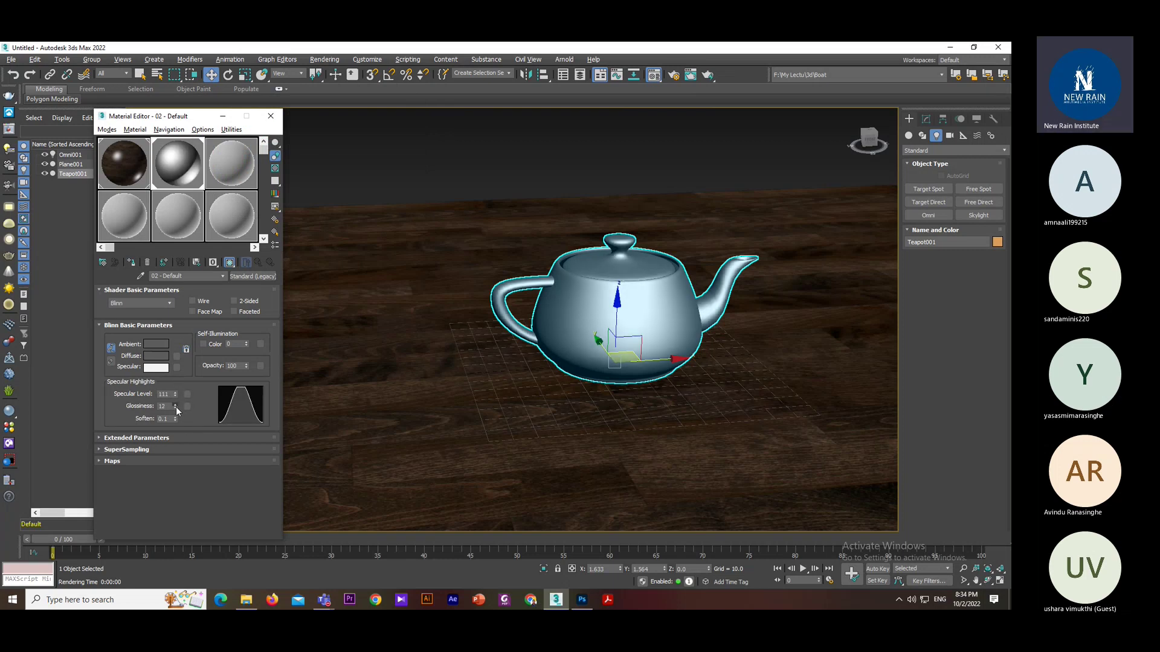
left_click_drag(175, 406, 180, 408)
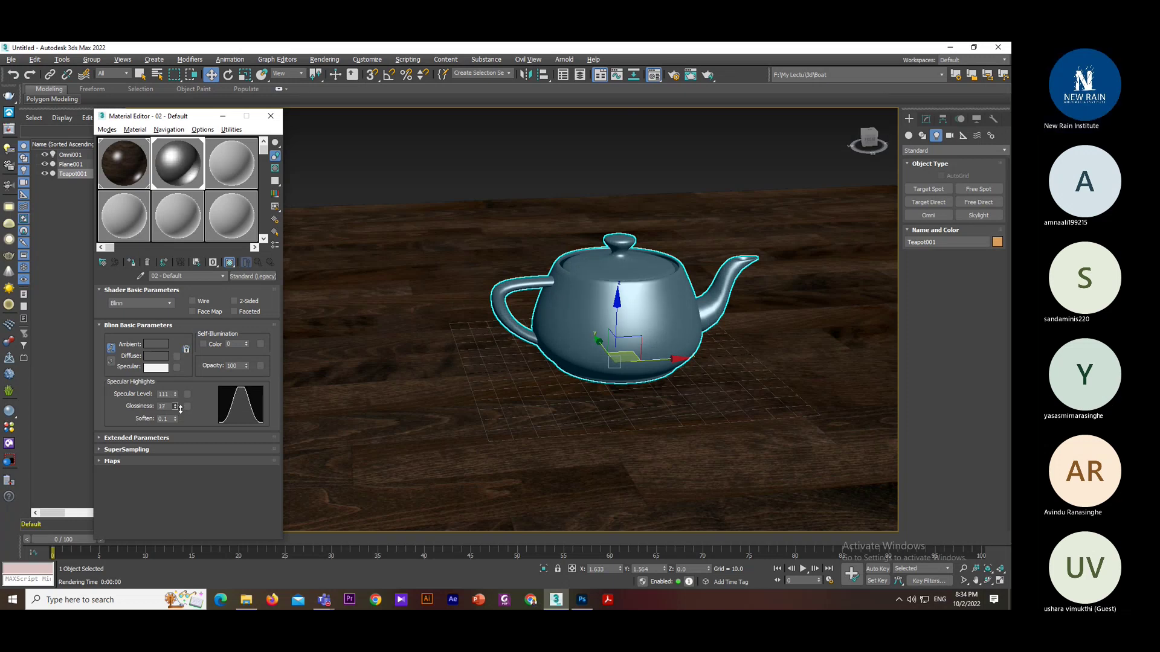
- Test-render the teapot with its dark metallic material from a slightly lower view
left_click(673, 388)
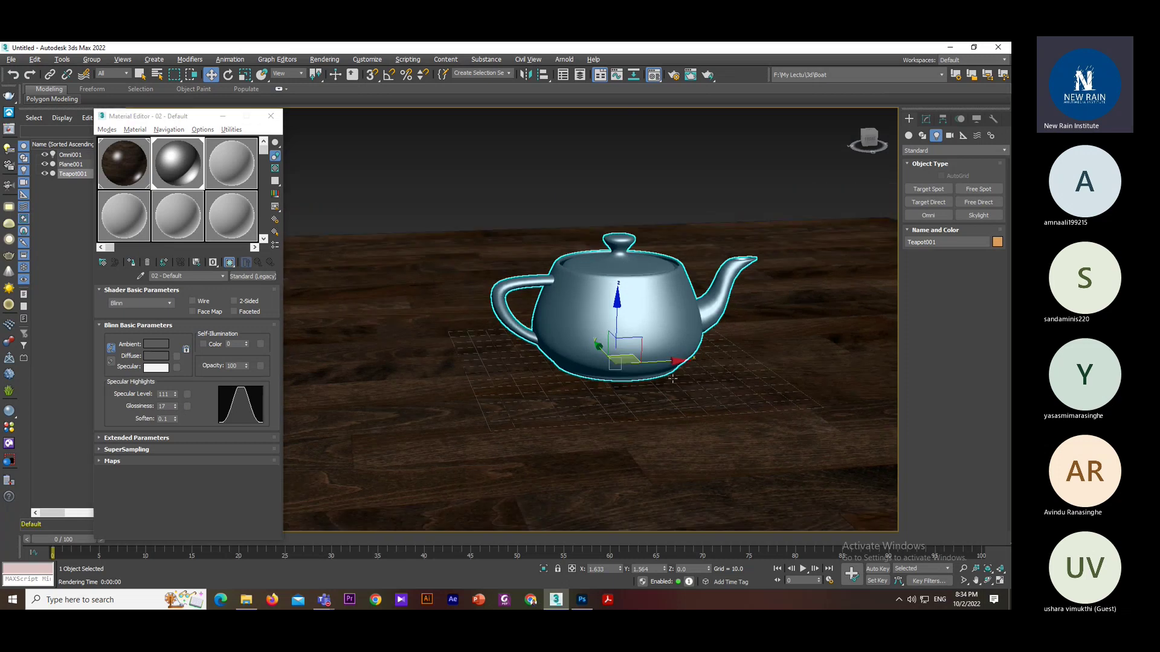
key("shift+q")
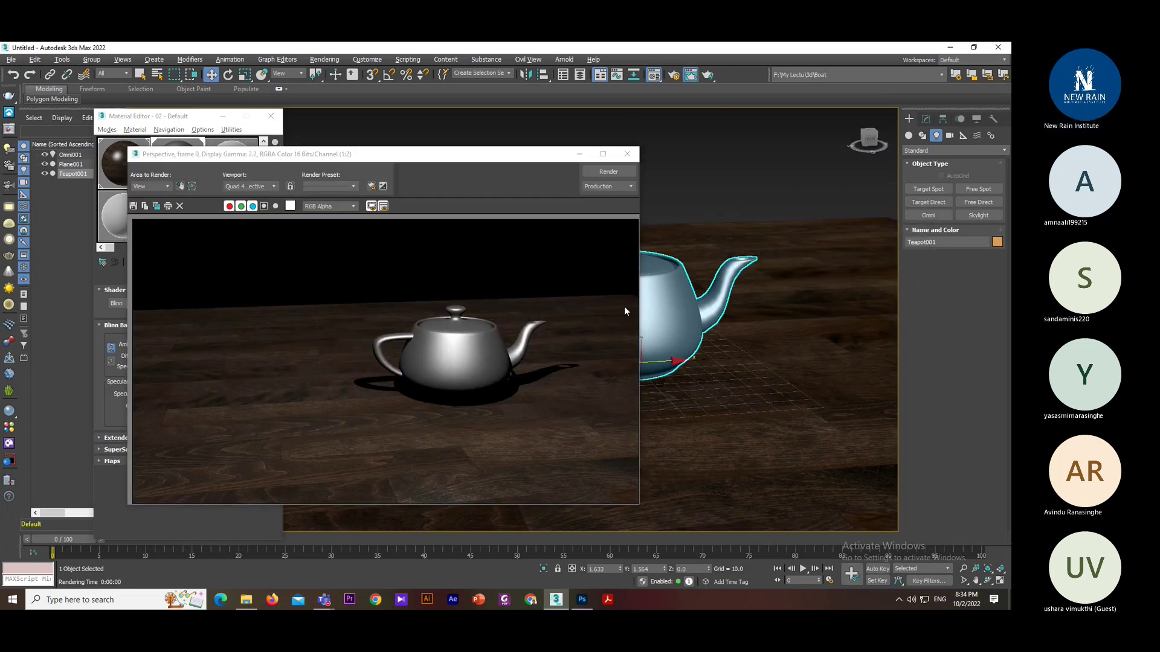
left_click(625, 156)
- Clone the omni light and place the copy on the spout side of the teapot
middle_click_drag(628, 362, 671, 284, "alt")
left_click(670, 273)
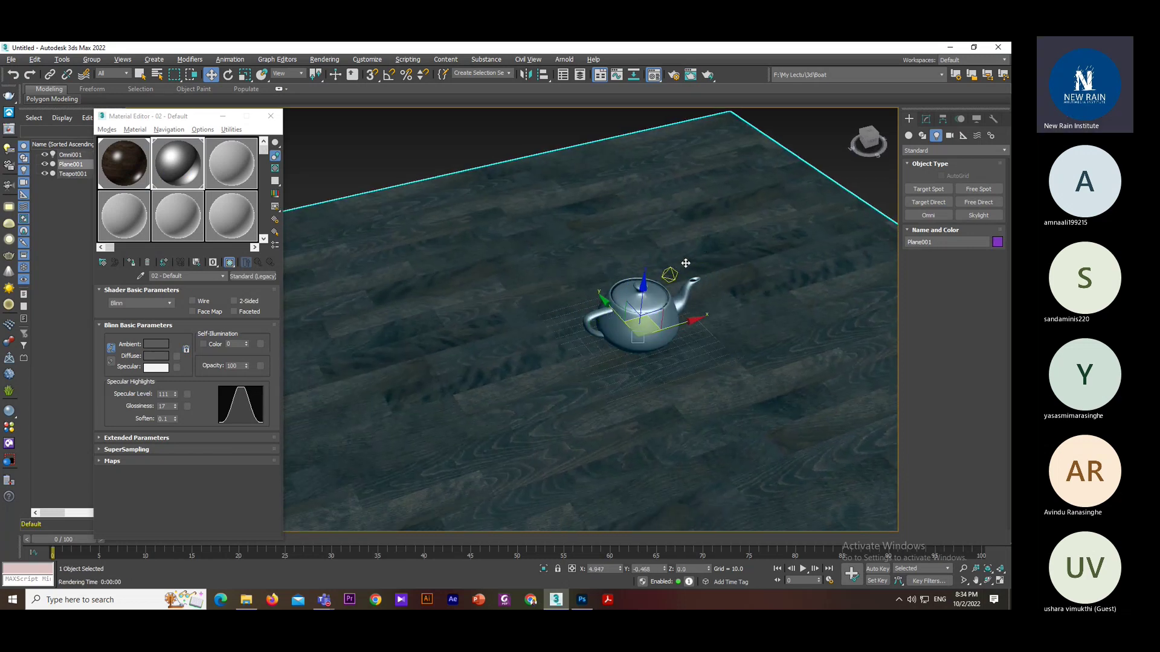
left_click_drag(675, 266, 604, 392)
right_click(604, 393)
mouse_move(685, 262)
left_mouse_down()
mouse_move(644, 300)
mouse_move(632, 283)
mouse_move(758, 278)
left_mouse_up()
left_click(520, 365)
- Lower the cloned omni light to a height of about 15 above the floor and test-render the scene
mouse_move(519, 365)
middle_mouse_down("alt")
mouse_move(574, 302)
mouse_move(729, 236)
middle_mouse_up("alt")
left_click_drag(738, 224, 717, 324)
middle_click_drag(717, 324, 658, 357, "alt")
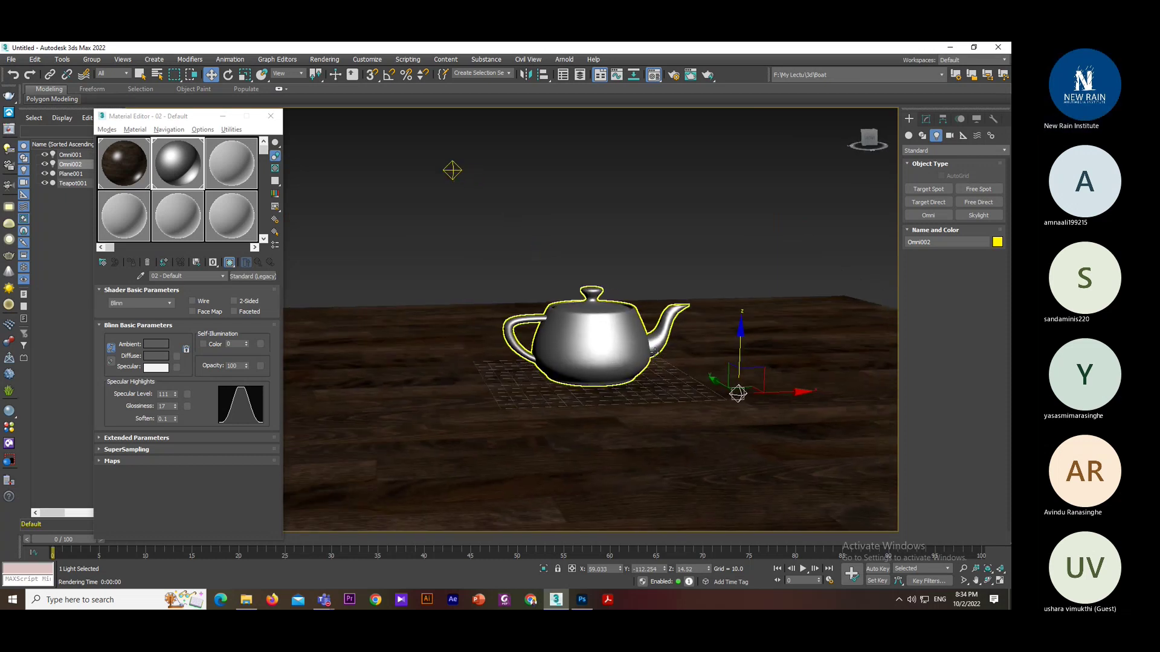
key("shift+q")
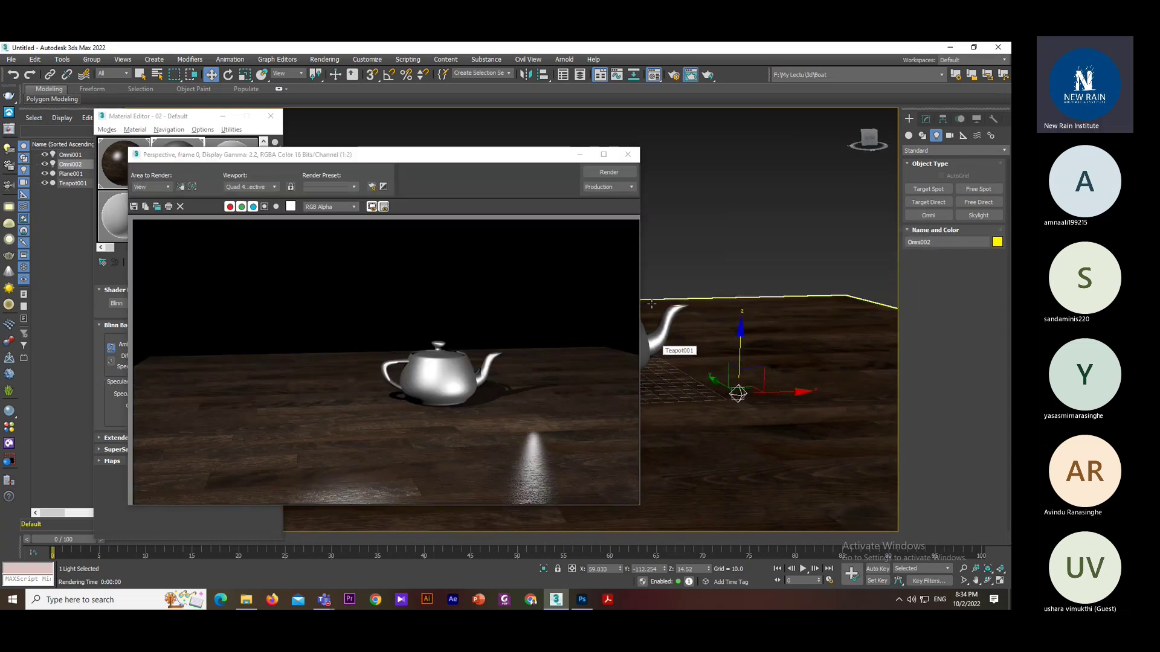
- Move the spout-side omni light farther from the teapot, to about X 105, Y -123, and test-render the scene
left_click(628, 154)
middle_click_drag(644, 384, 673, 361)
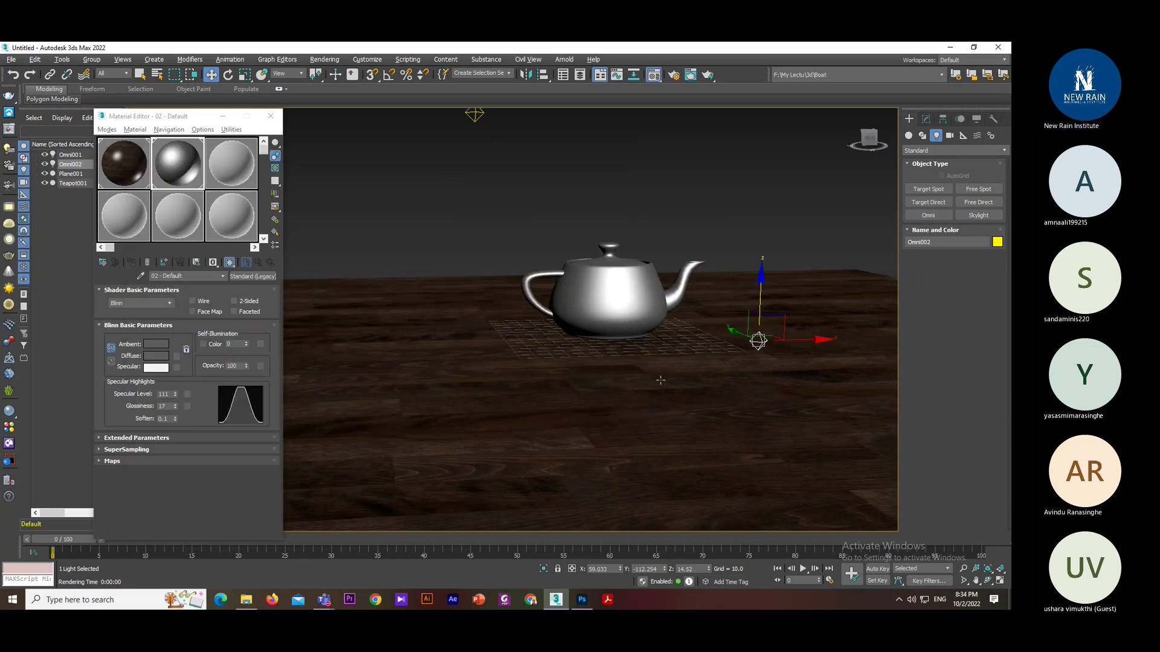
scroll(673, 361, "up", 3)
middle_click_drag(830, 312, 772, 333)
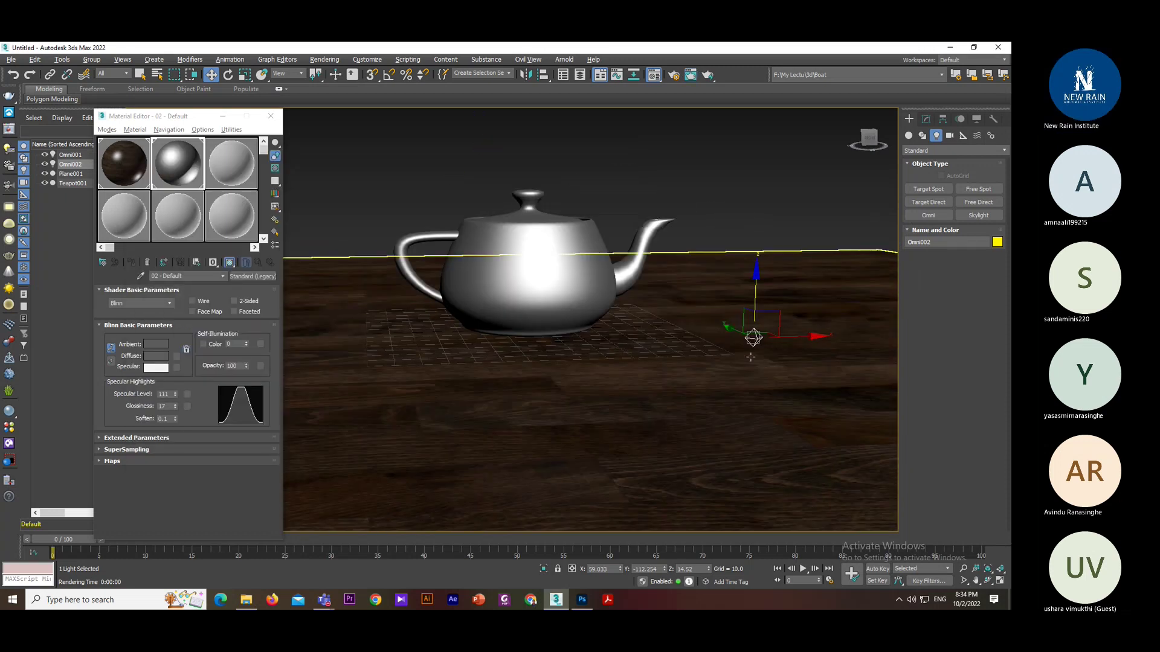
left_click_drag(778, 332, 893, 331)
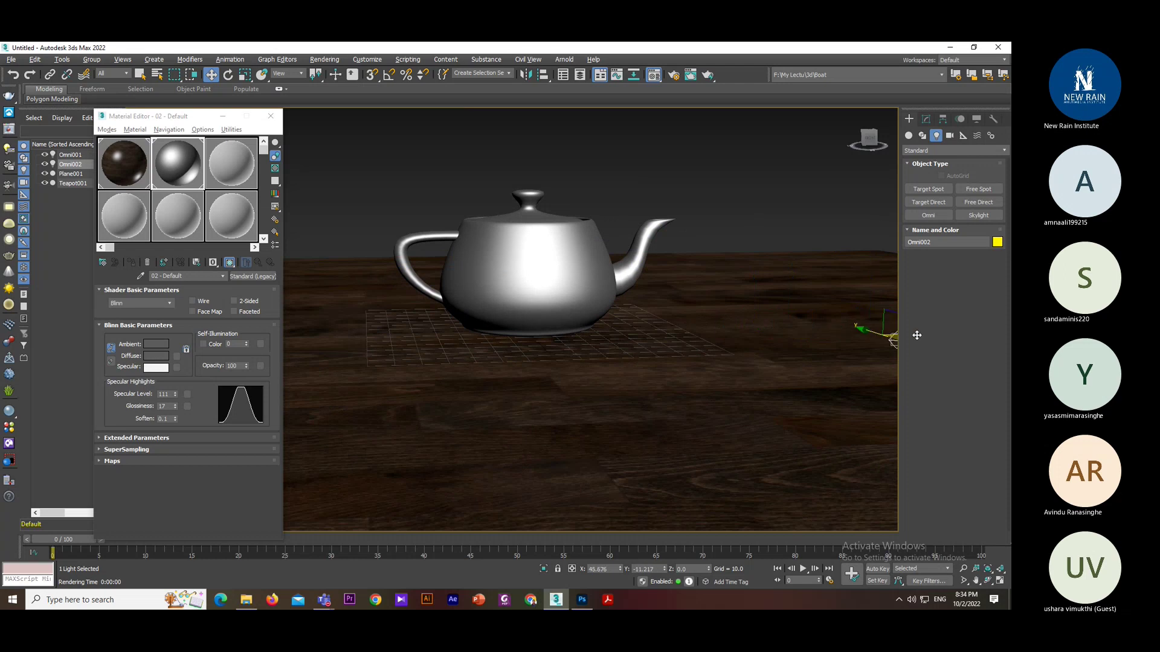
middle_click_drag(554, 380, 560, 402)
key("shift+q")
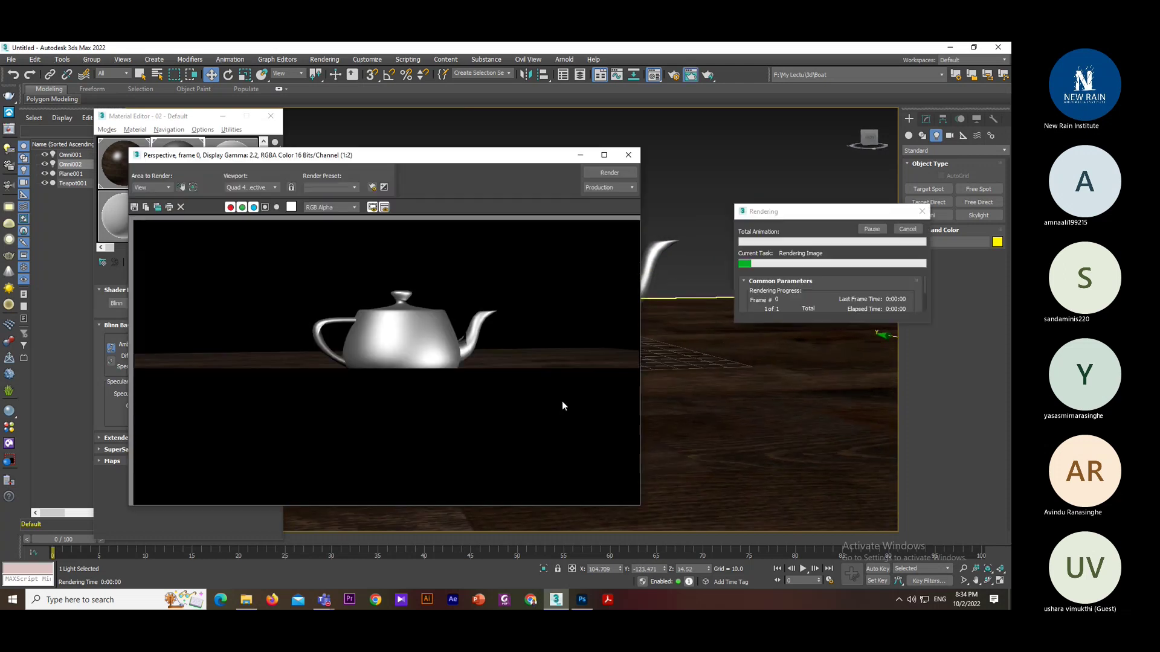
left_click(629, 156)
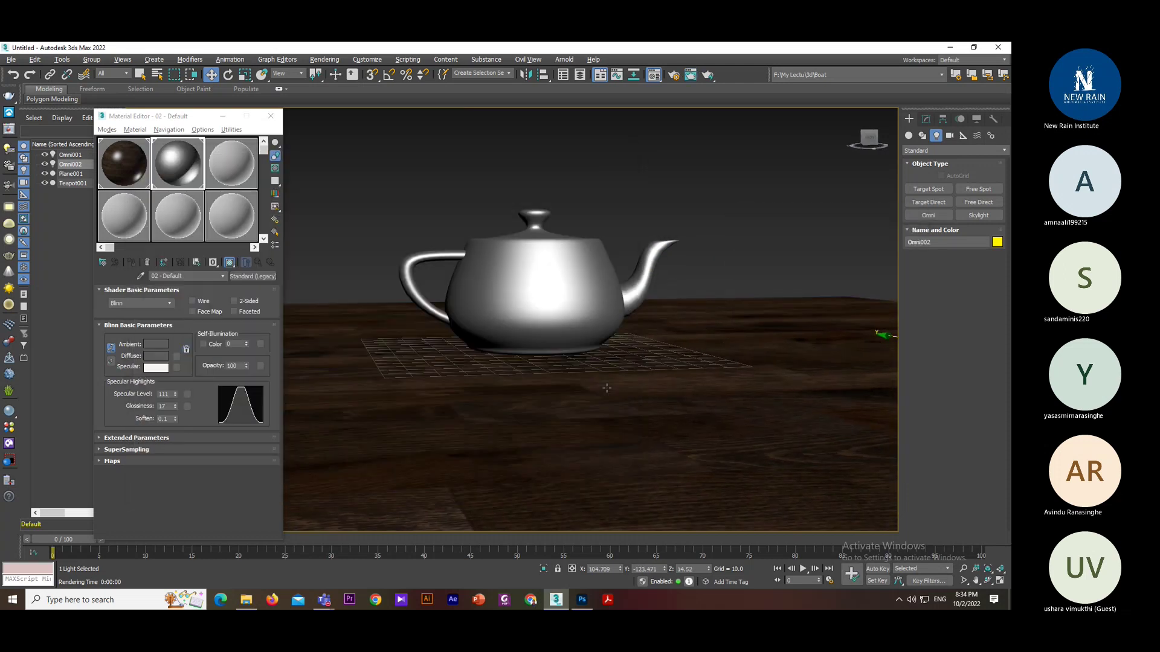
- Test-render the teapot from a closer view and examine its highlights in the enlarged render
scroll(687, 418, "up", 5)
middle_click_drag(687, 419, 700, 446)
key("shift+q")
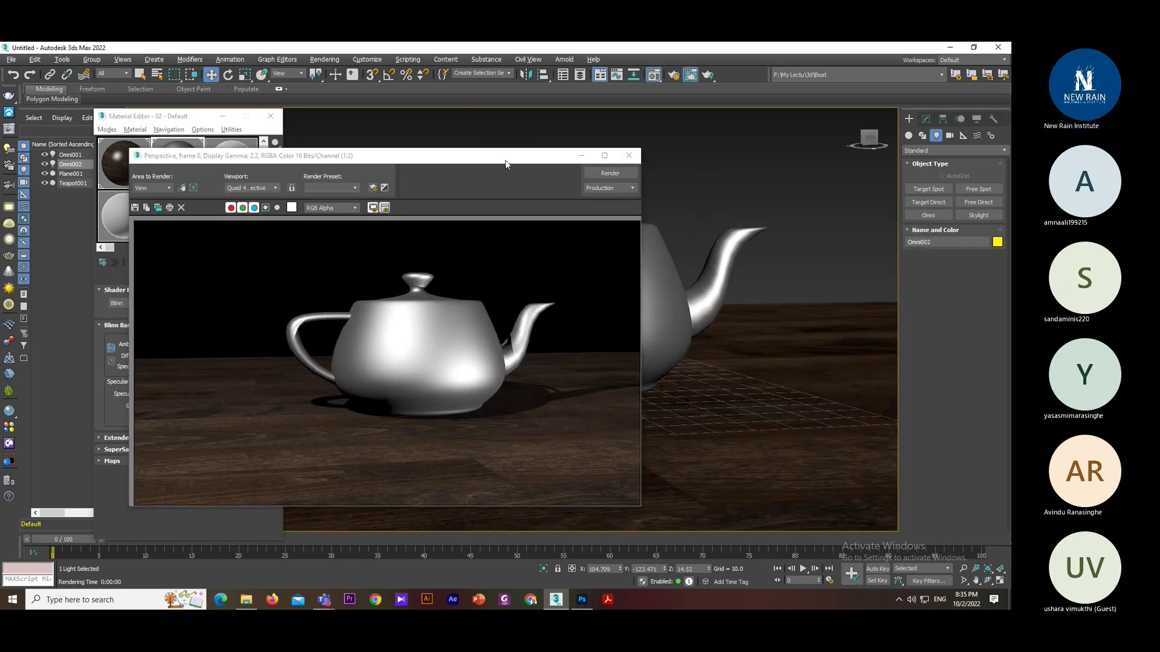
left_click_drag(507, 159, 764, 111)
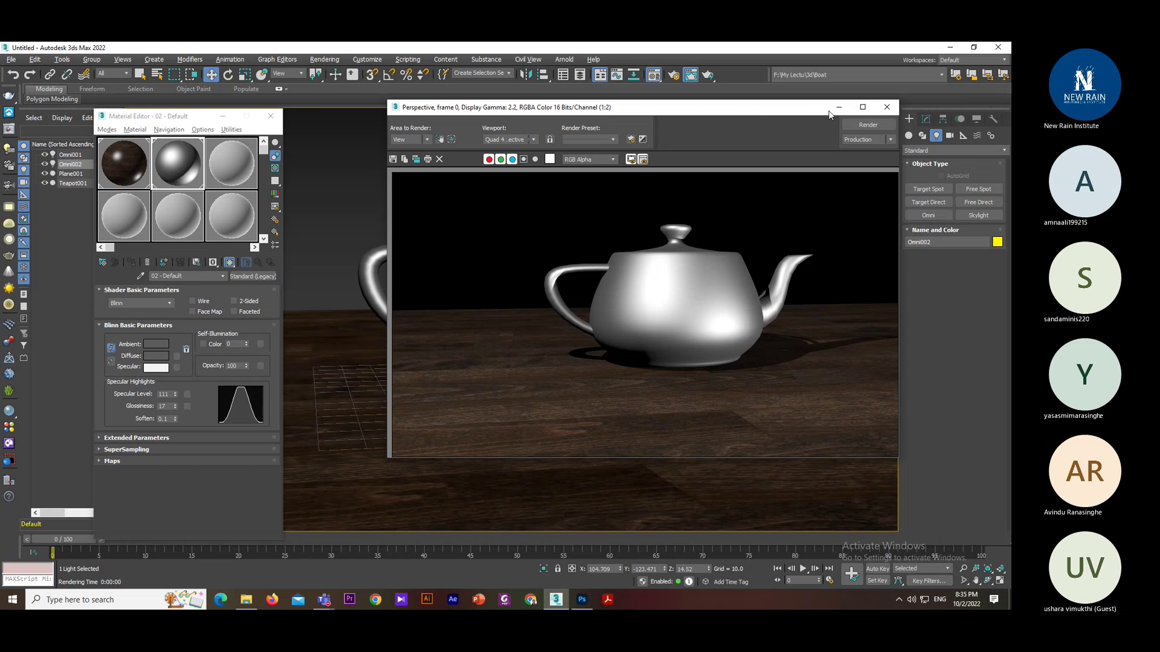
left_click(862, 107)
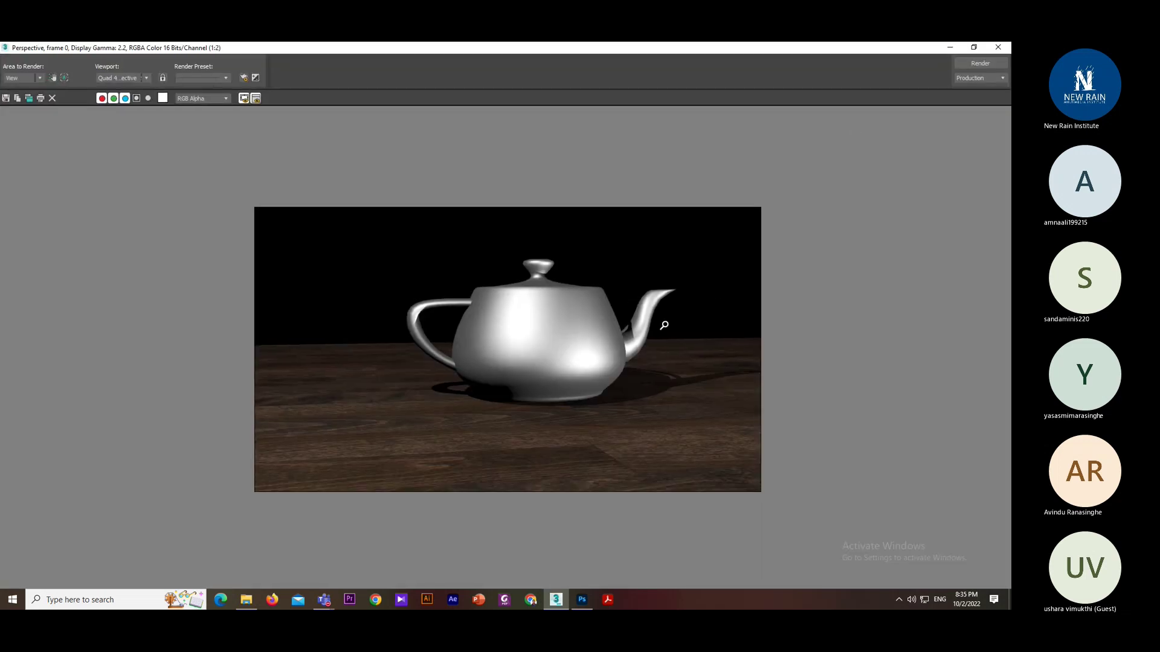
scroll(660, 324, "up", 2)
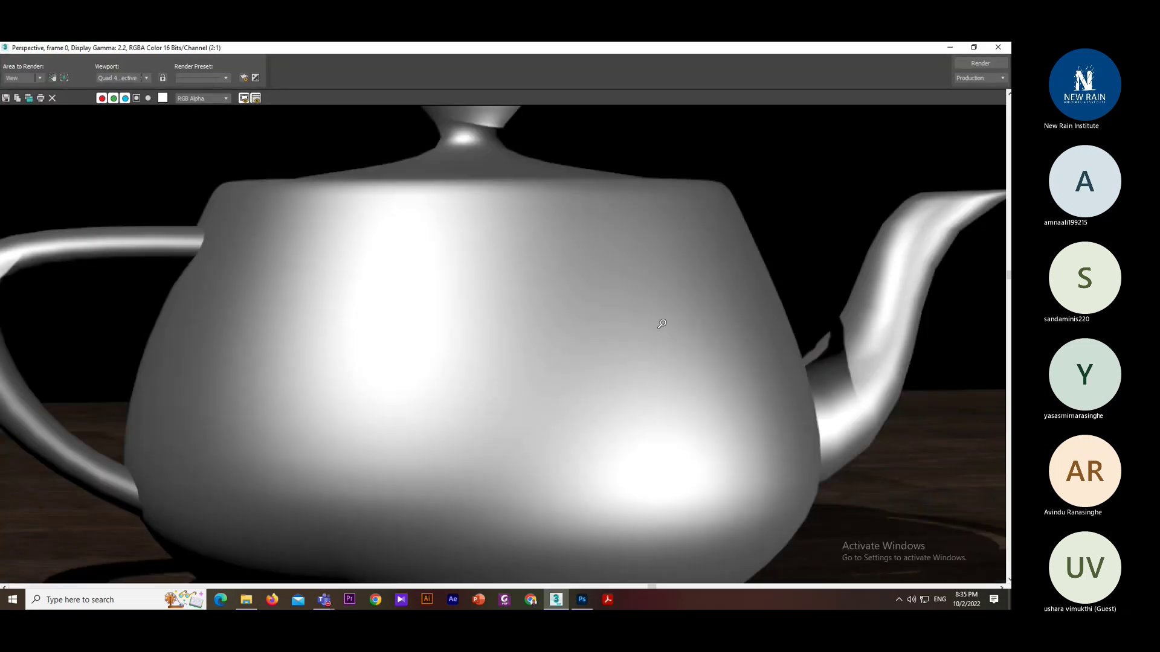
scroll(665, 323, "down", 2)
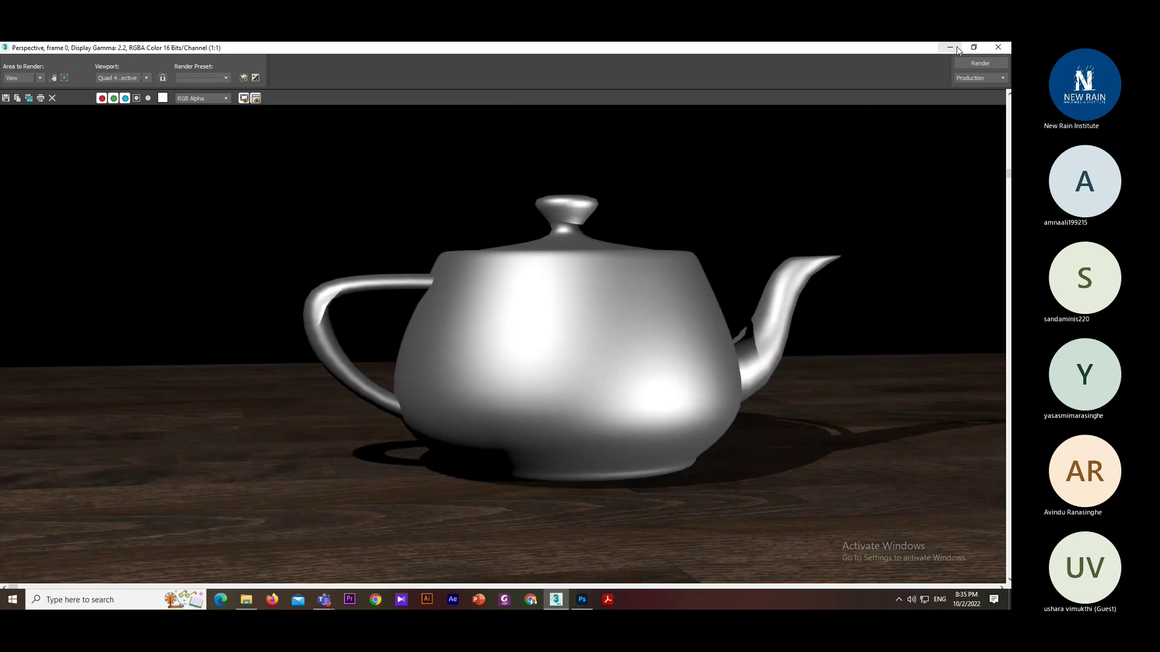
left_click(997, 48)
- Raise the original omni light on the handle side to a height of about 183 above the floor
scroll(626, 321, "down", 5)
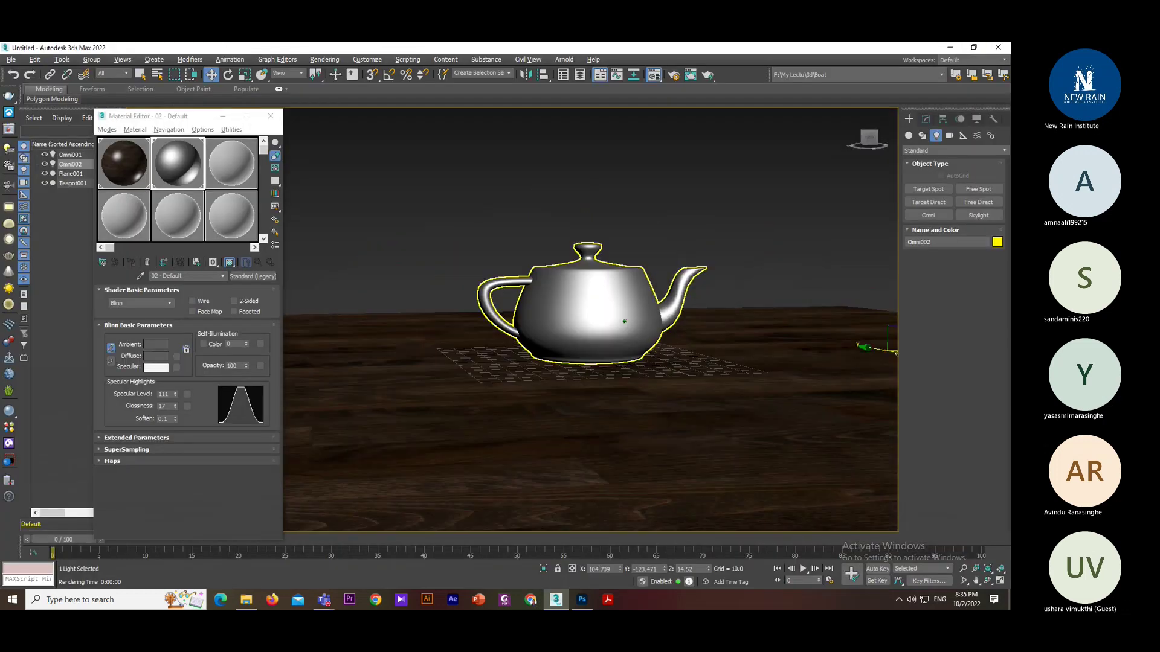
left_click(510, 189)
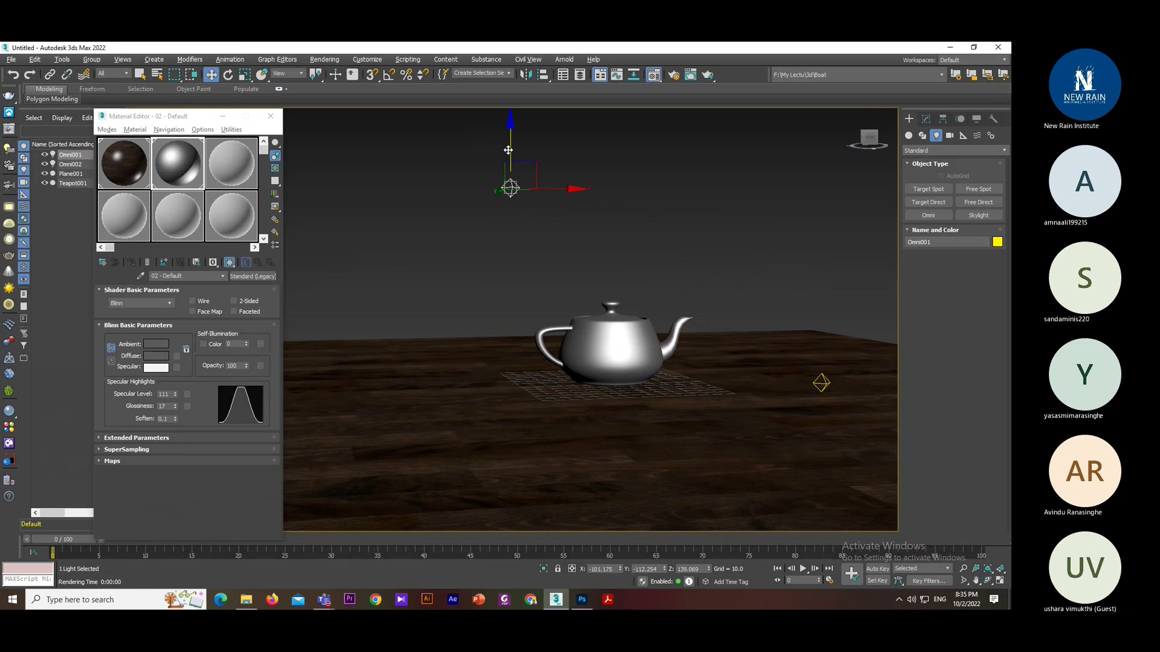
- Make the teapot's material 2-Sided and test-render the teapot from a high view
left_click(587, 329)
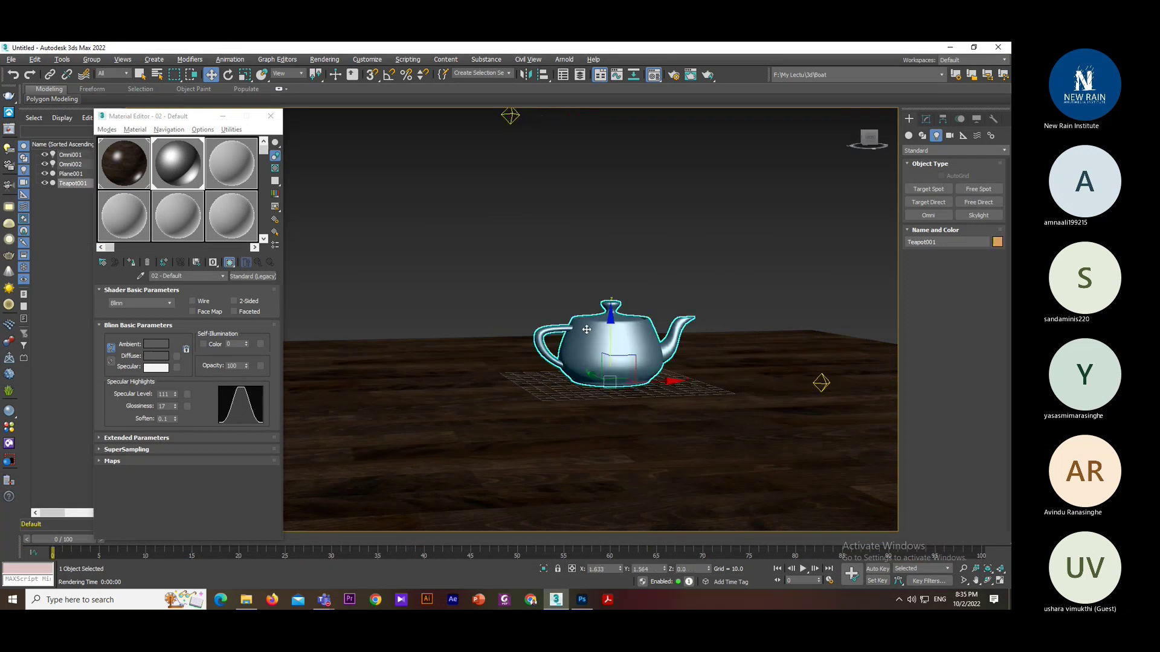
left_click(234, 302)
mouse_move(603, 340)
middle_mouse_down("alt")
mouse_move(597, 376)
mouse_move(599, 363)
mouse_move(526, 338)
mouse_move(588, 333)
middle_mouse_up("alt")
key("shift+q")
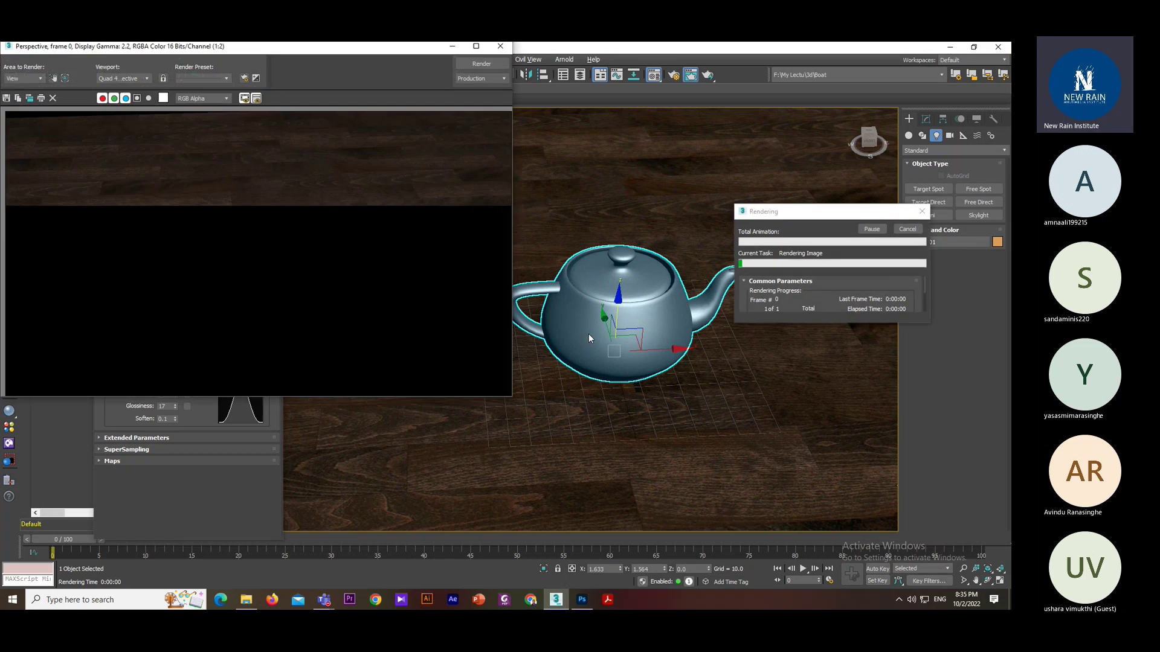
left_click(500, 46)
- Test-render the teapot from low views near floor level
middle_click_drag(592, 363, 590, 401, "alt")
key("shift+q")
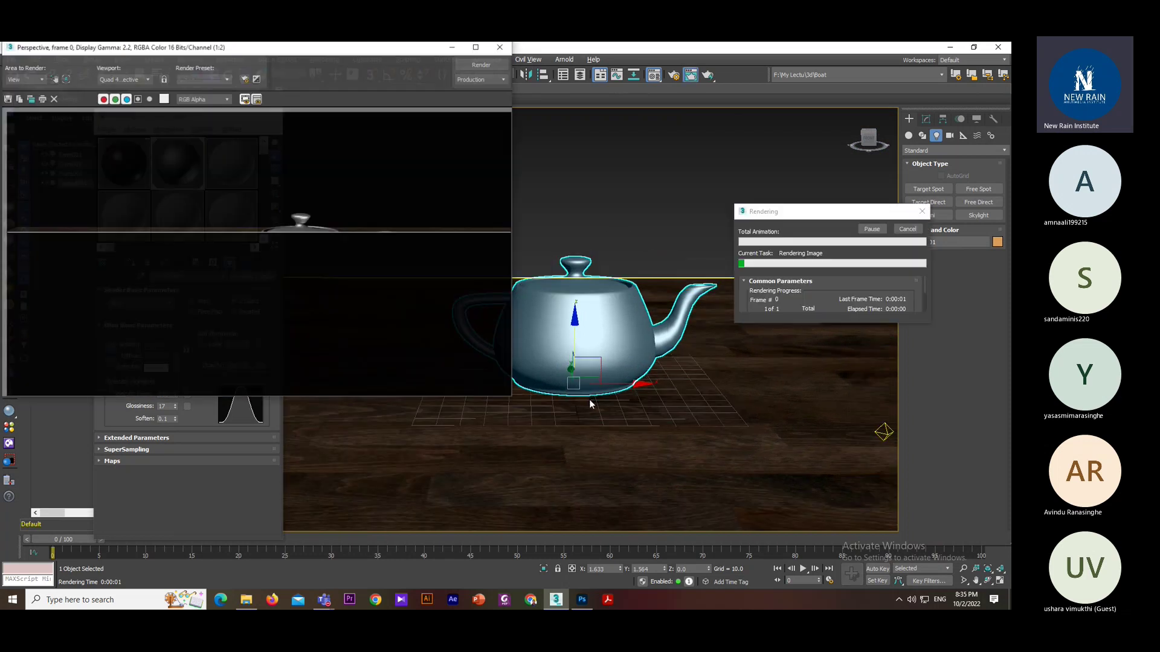
left_click(500, 47)
middle_click_drag(637, 428, 608, 422)
key("shift+q")
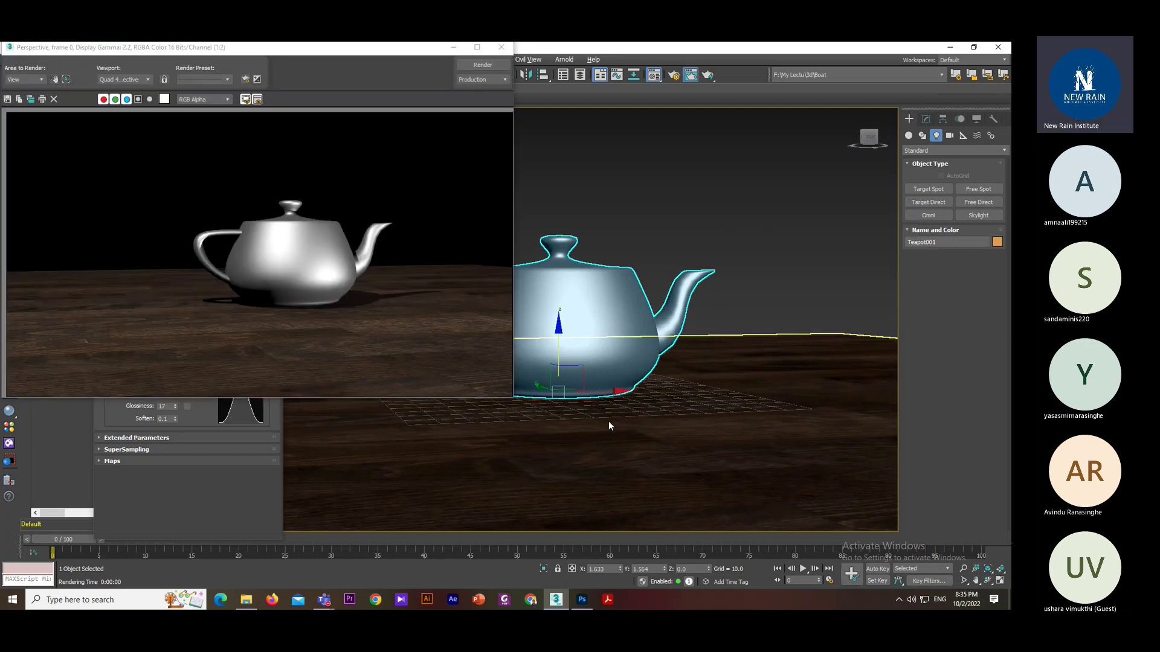
left_click(502, 47)
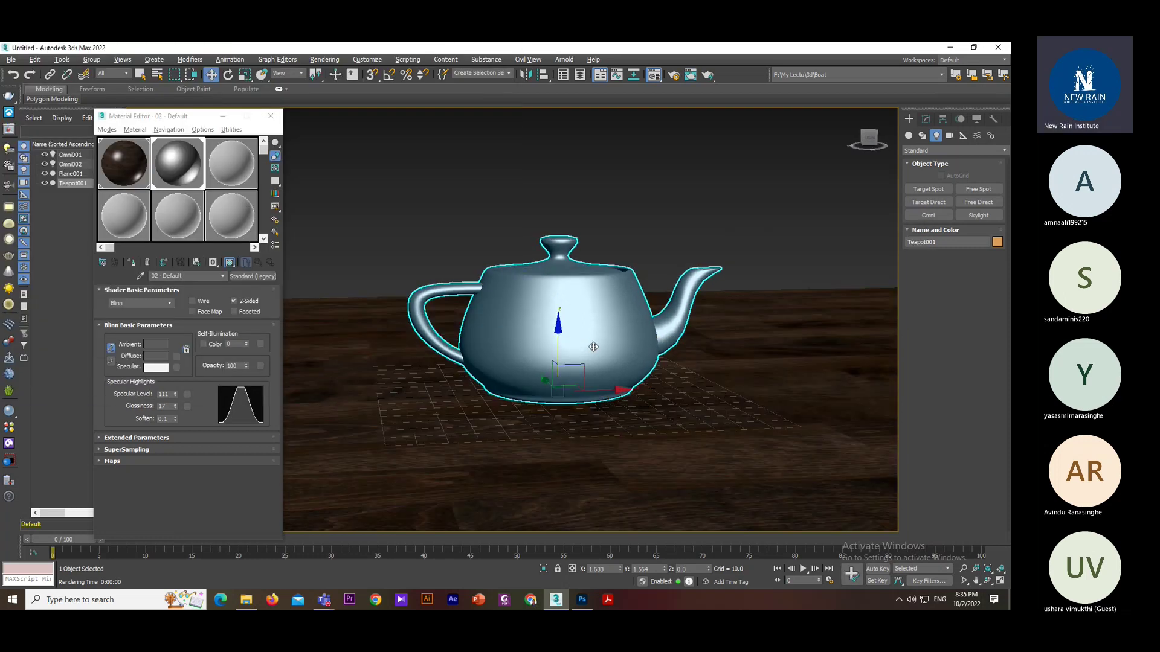
- Examine the teapot, the wooden floor and the placement of the two omni lights from several angles
scroll(535, 344, "down", 2)
scroll(535, 344, "up", 2)
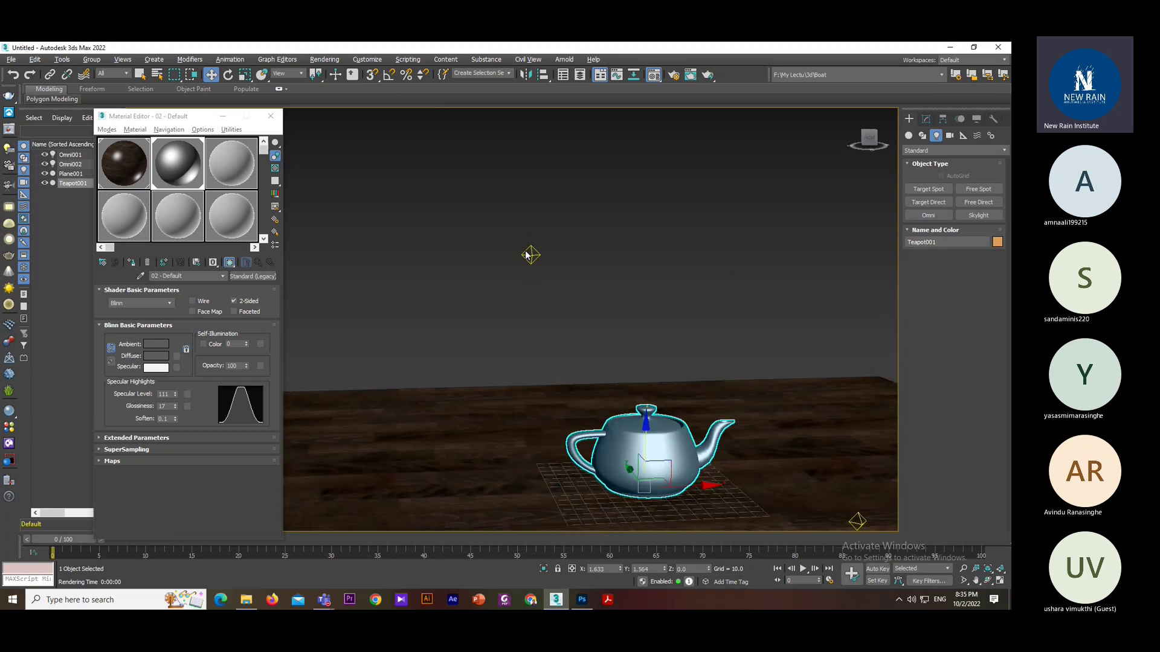
scroll(670, 435, "up", 1)
key("z")
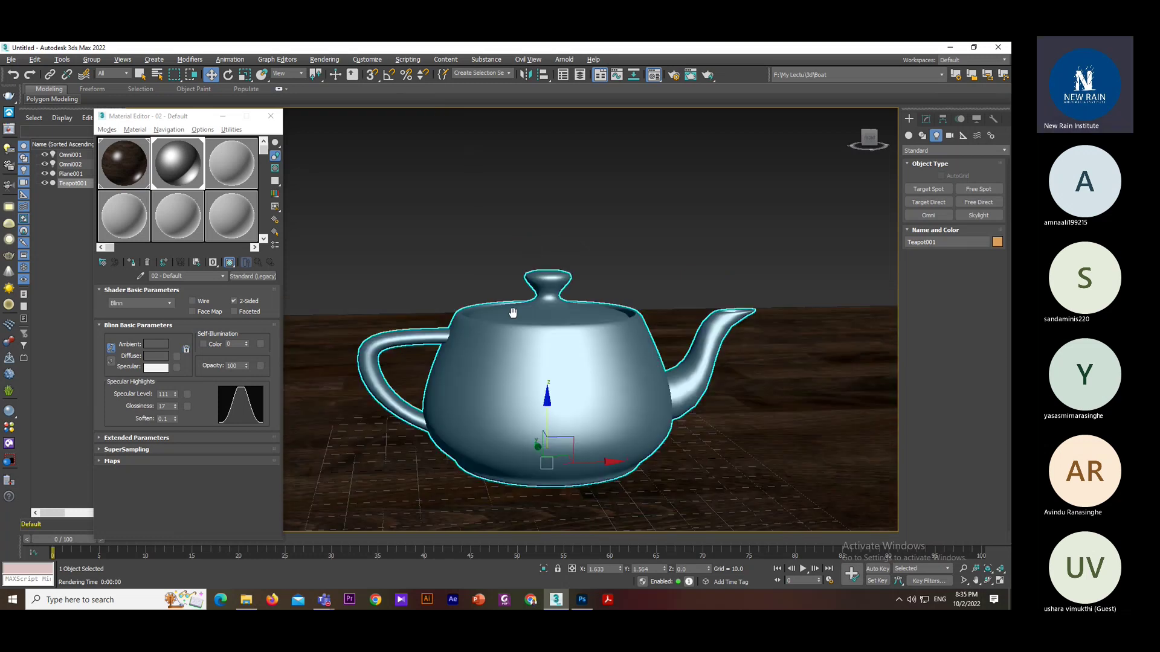
scroll(716, 365, "down", 4)
middle_click_drag(717, 365, 733, 212, "alt")
middle_click_drag(658, 387, 591, 380, "alt")
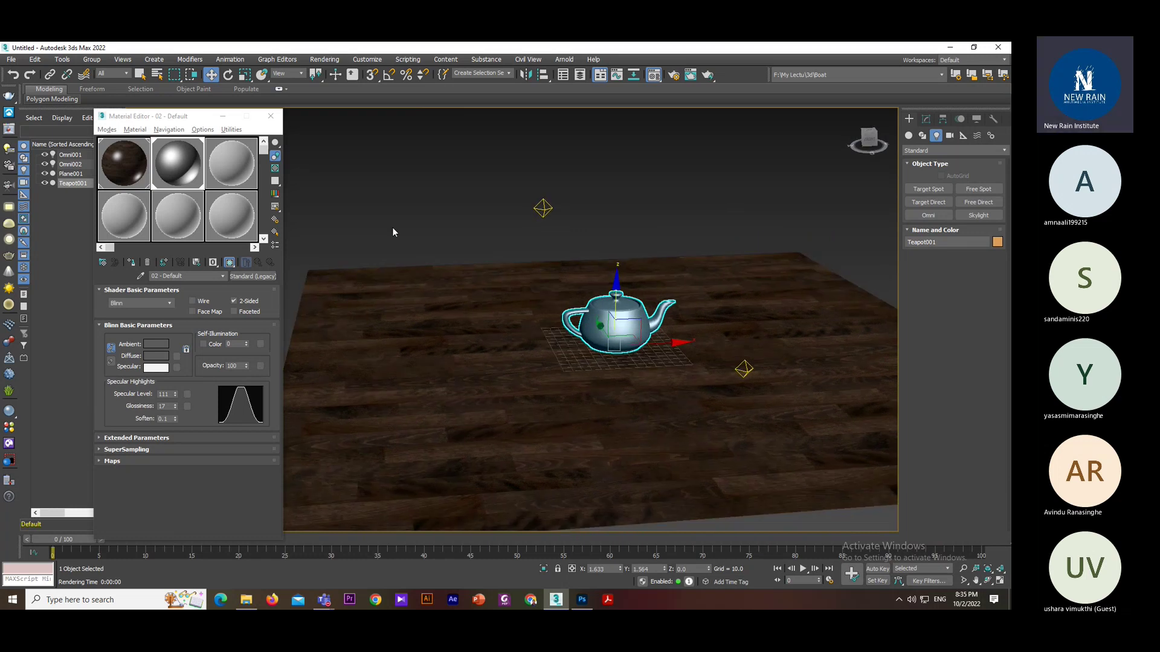
left_click(400, 336)
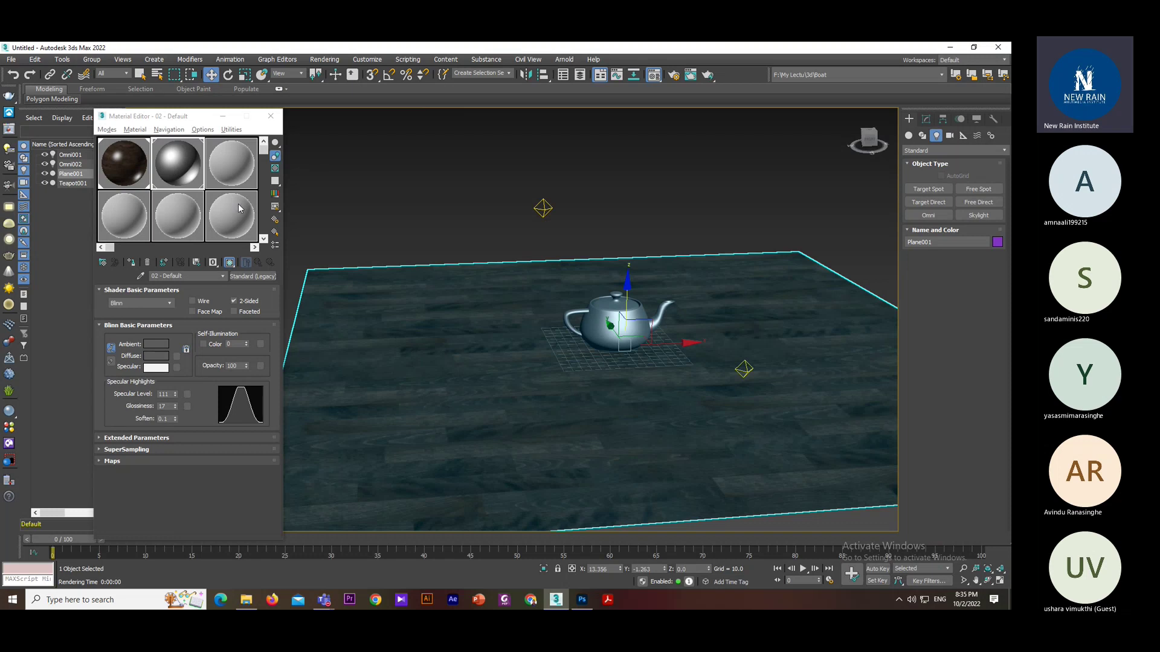
left_click(621, 321)
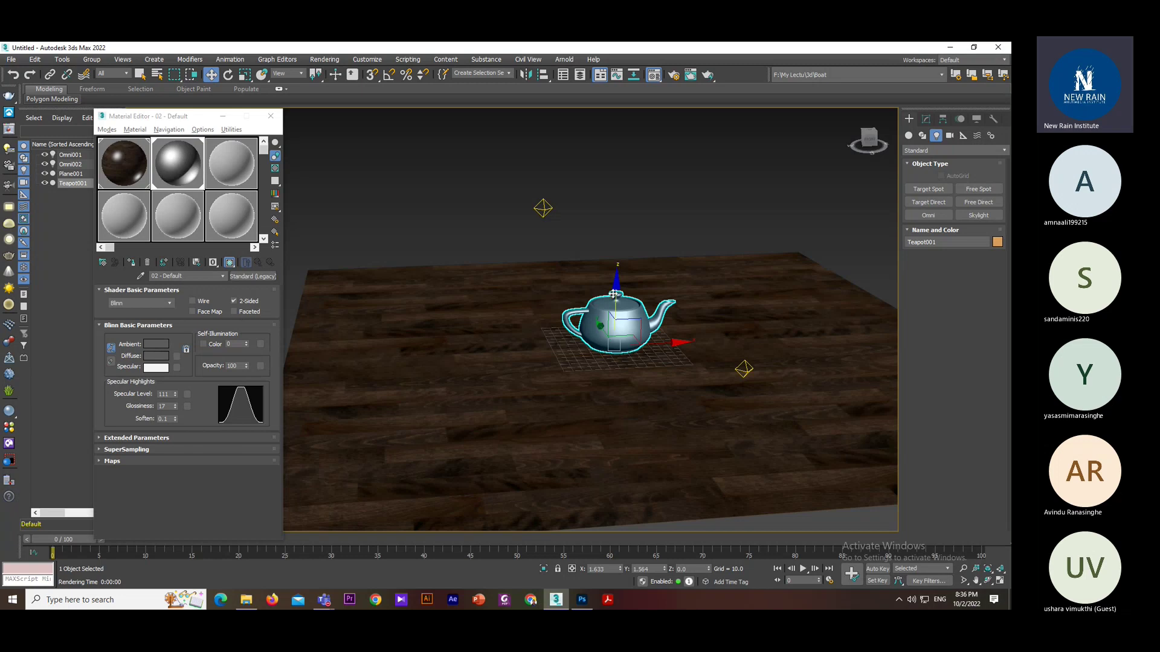
middle_click_drag(605, 310, 796, 175, "alt")
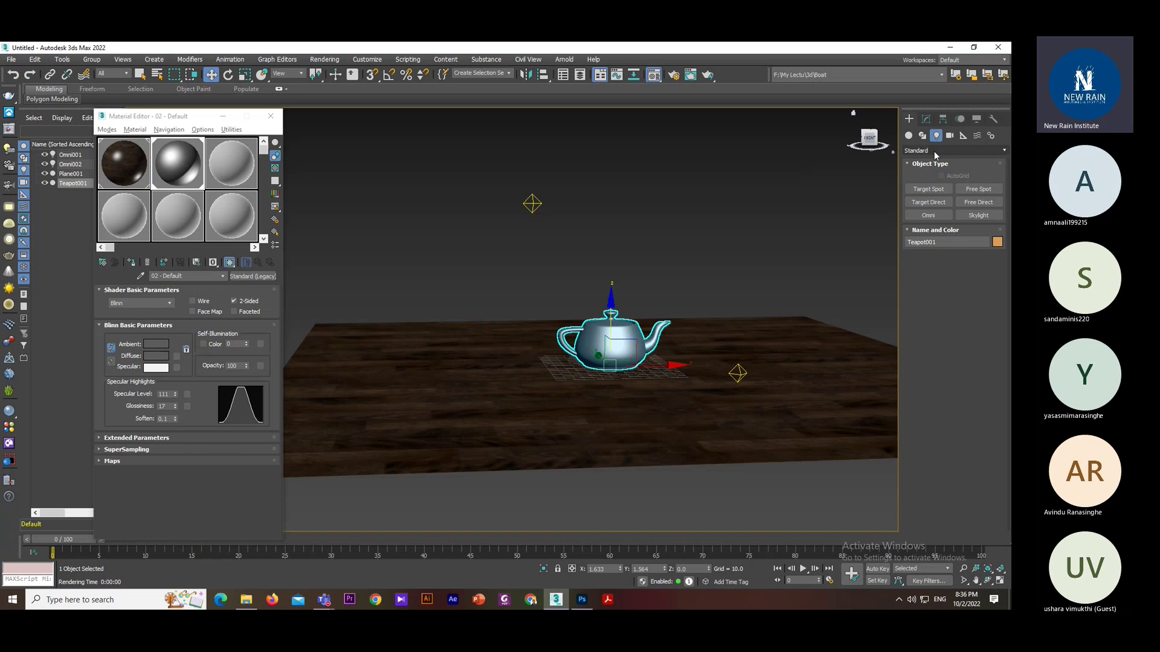
left_click(936, 151)
left_click(917, 171)
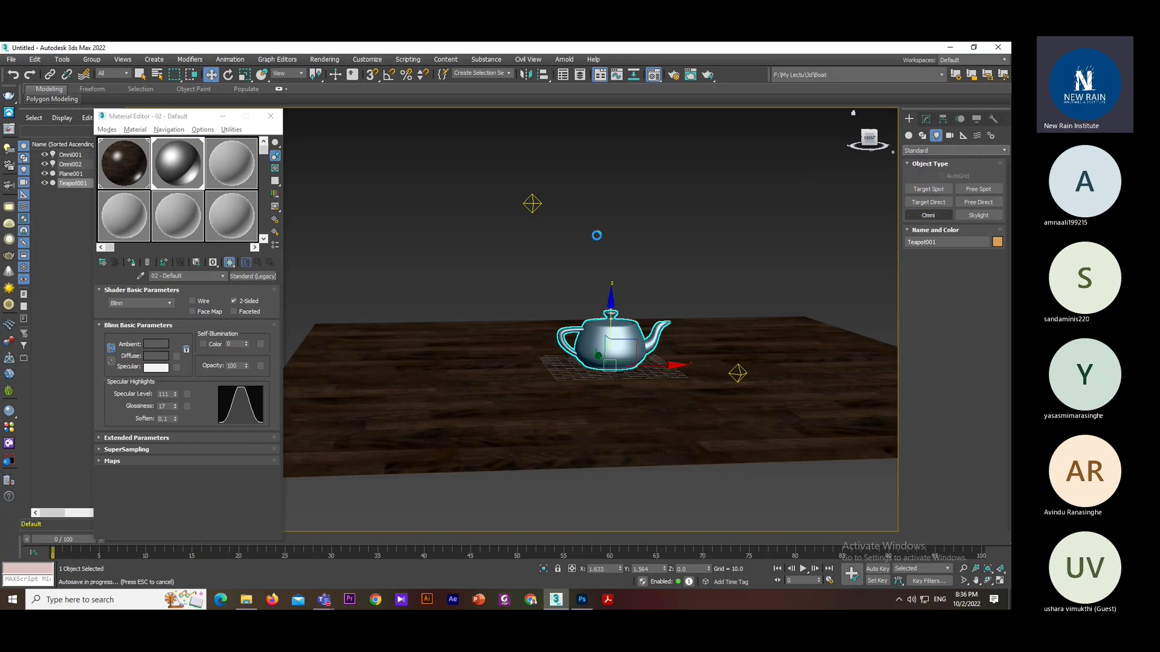
right_click(541, 205)
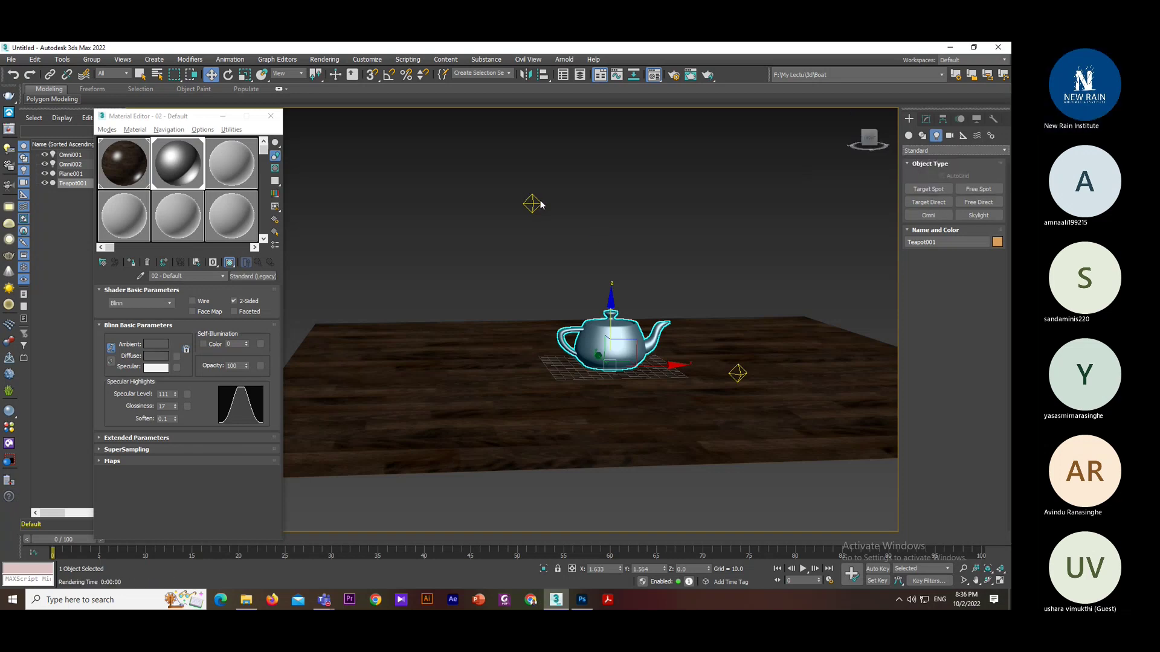
- Open the parameters of the spout-side omni light and test-render the scene with its shadows off
left_click(738, 373)
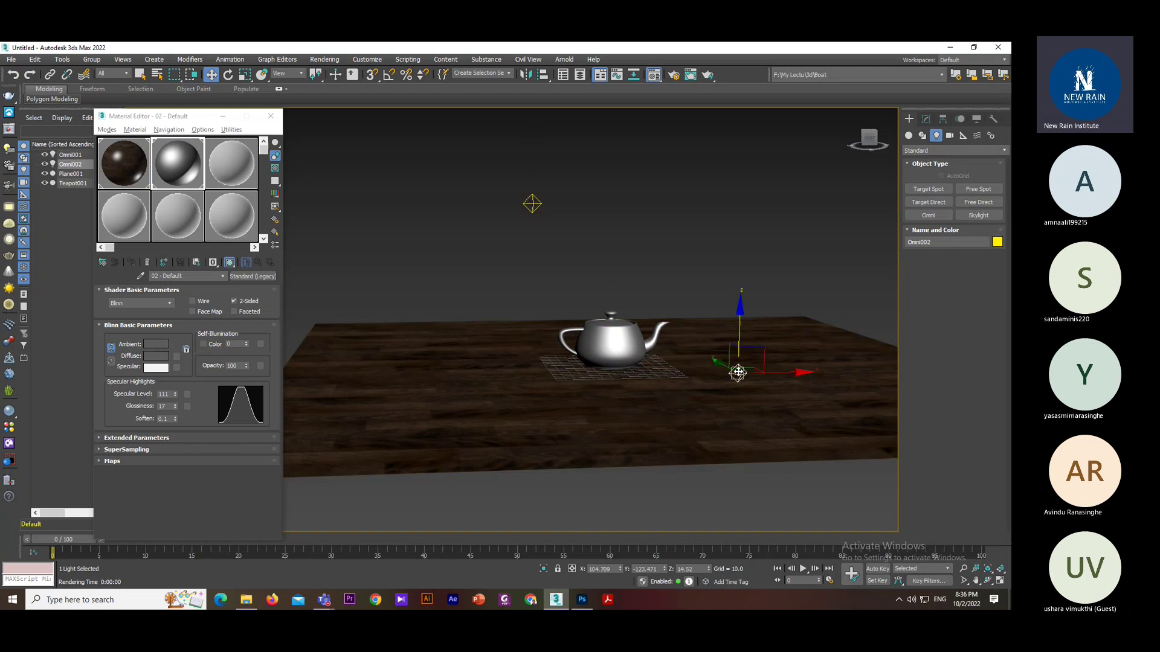
left_click(925, 119)
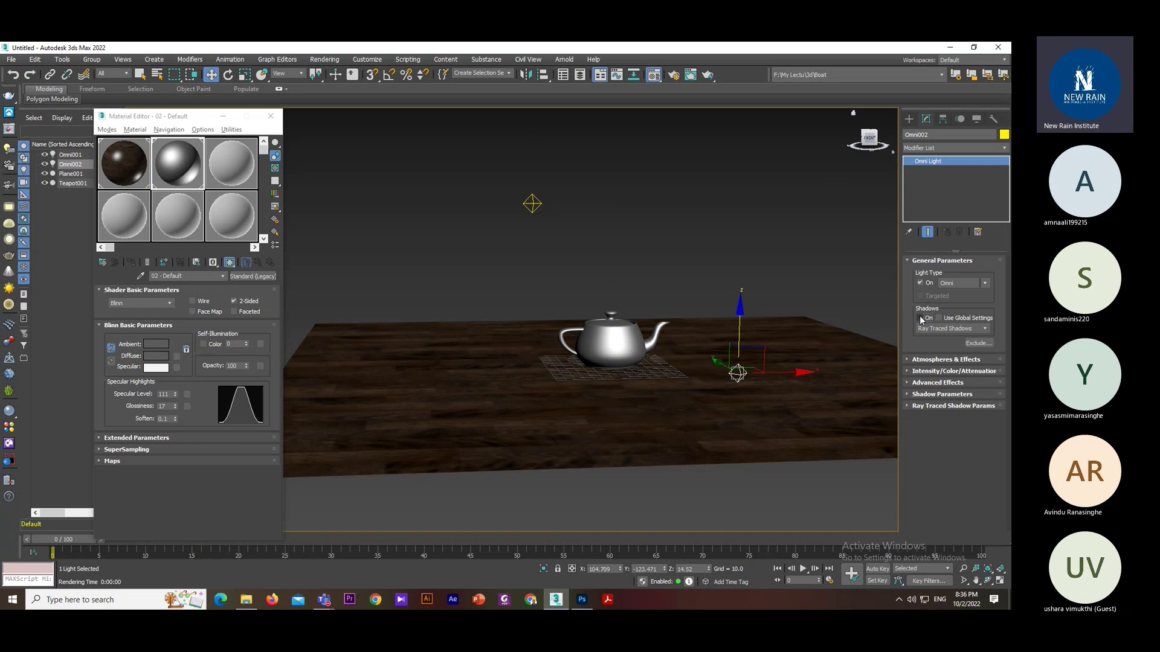
scroll(610, 339, "up", 4)
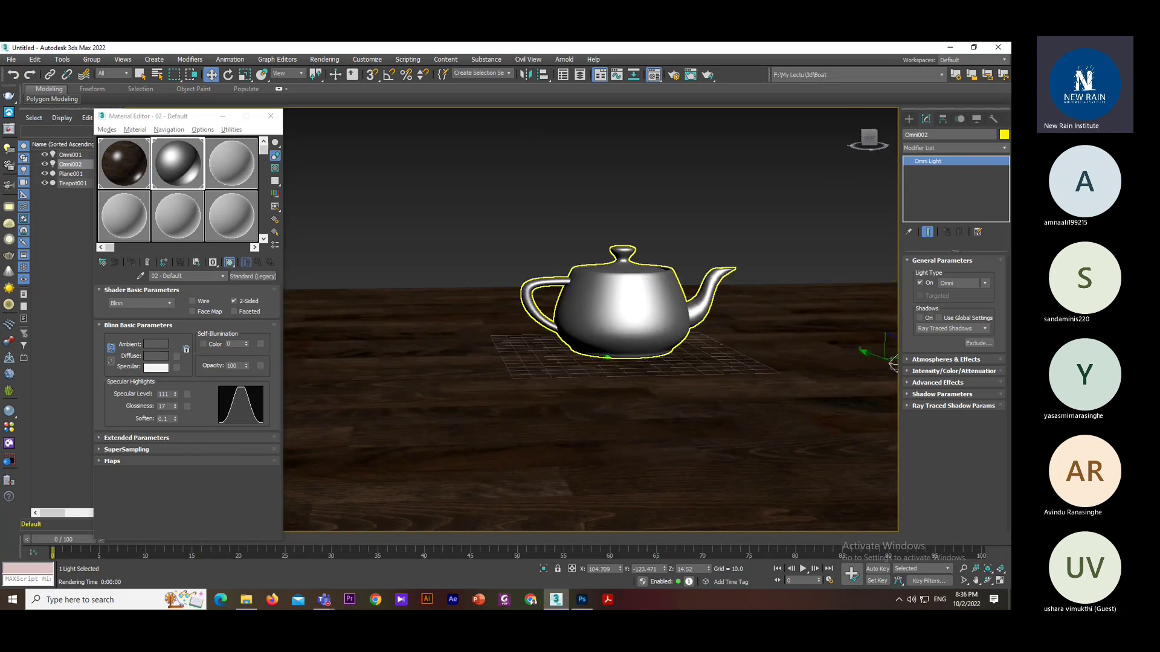
middle_click_drag(608, 348, 531, 374)
key("shift+q")
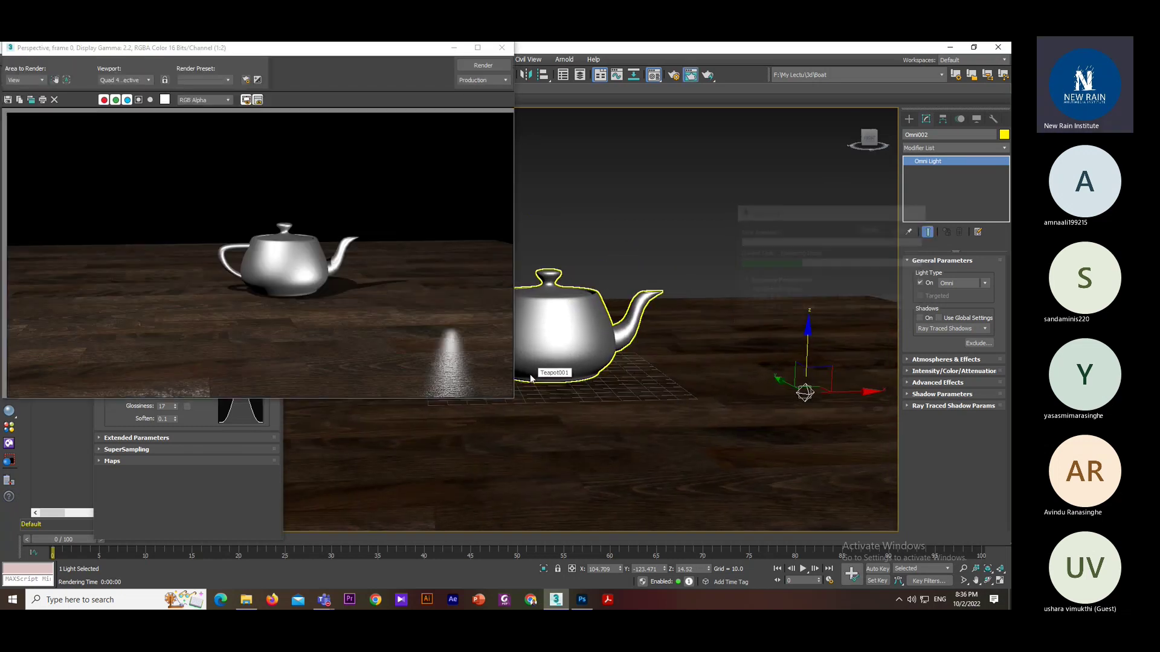
- Try turning on Ray Traced Shadows for the spout-side omni light and re-render the scene
left_click(920, 319)
left_click(500, 65)
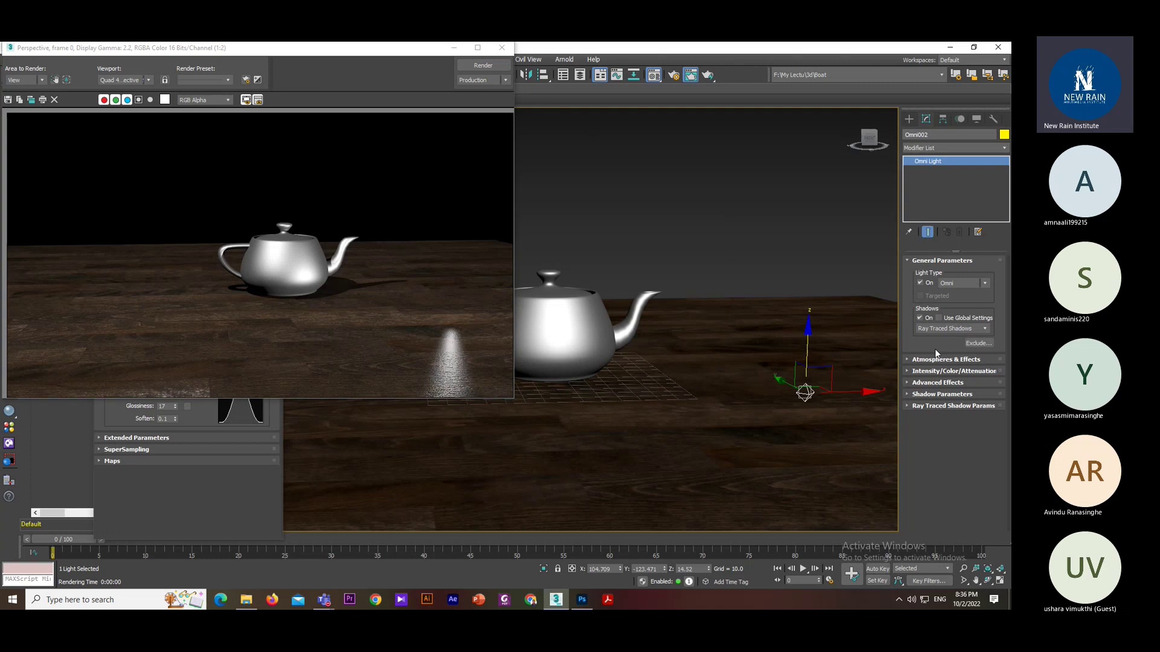
left_click(500, 49)
- Turn the spout-side omni light's shadows back off and test-render the teapot from a slightly higher view
scroll(505, 174, "down", 3)
middle_click_drag(505, 174, 546, 328, "alt")
scroll(534, 338, "up", 5)
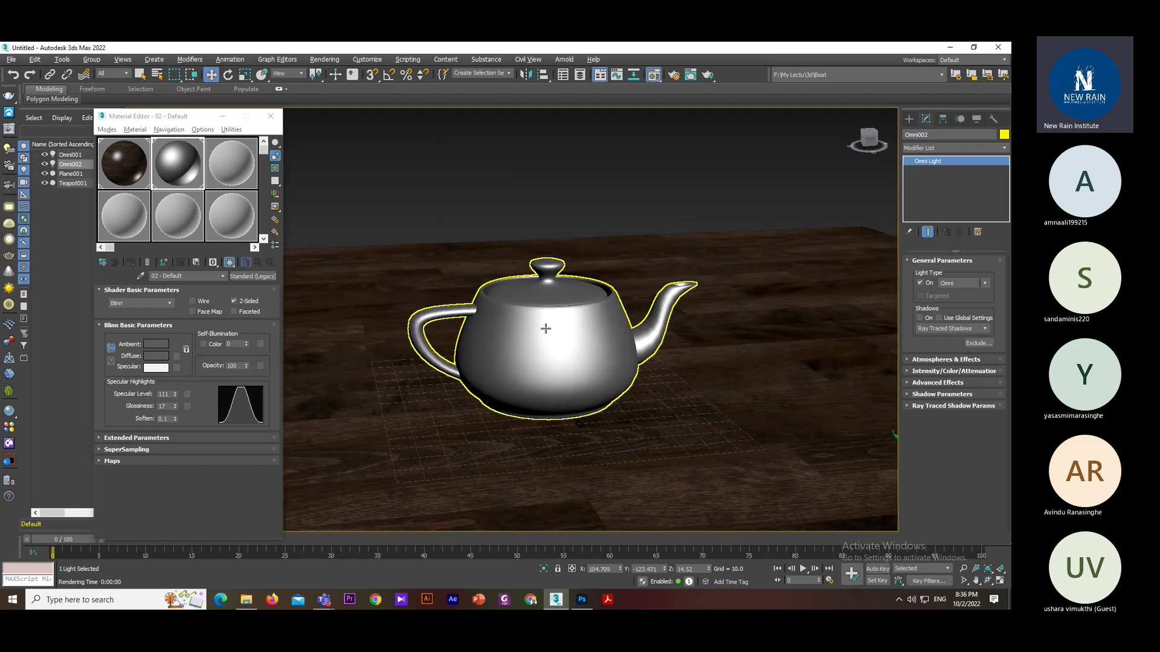
key("shift+q")
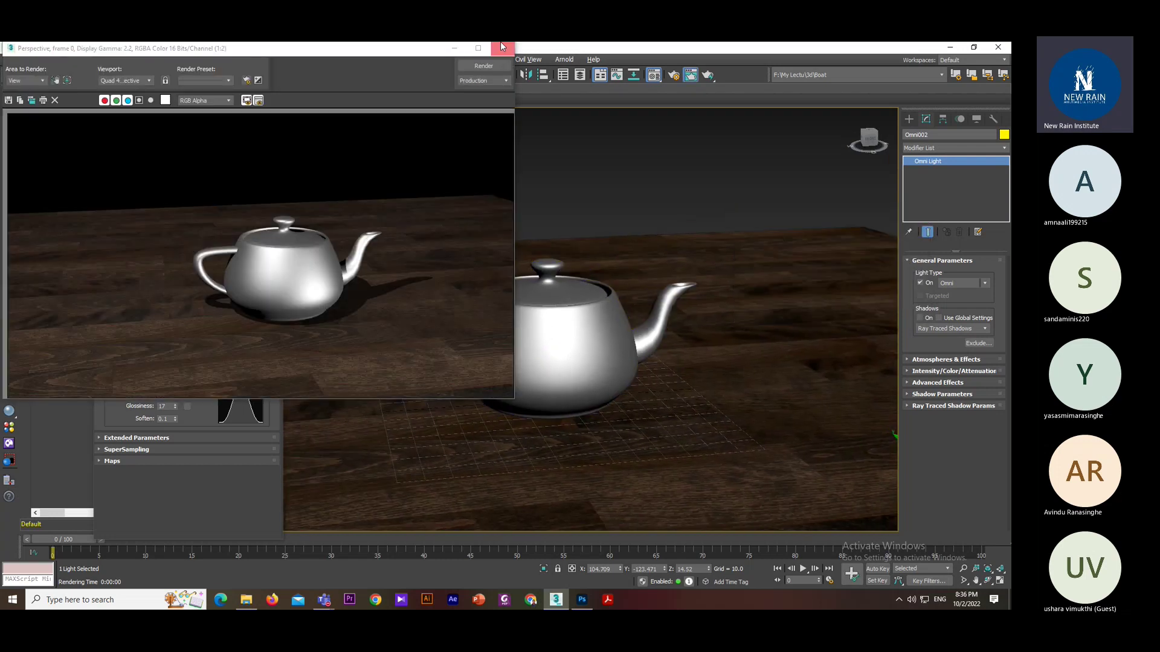
left_click(501, 47)
- Move the original omni light horizontally to about X -87, Y -141, keeping its height
scroll(558, 317, "down", 4)
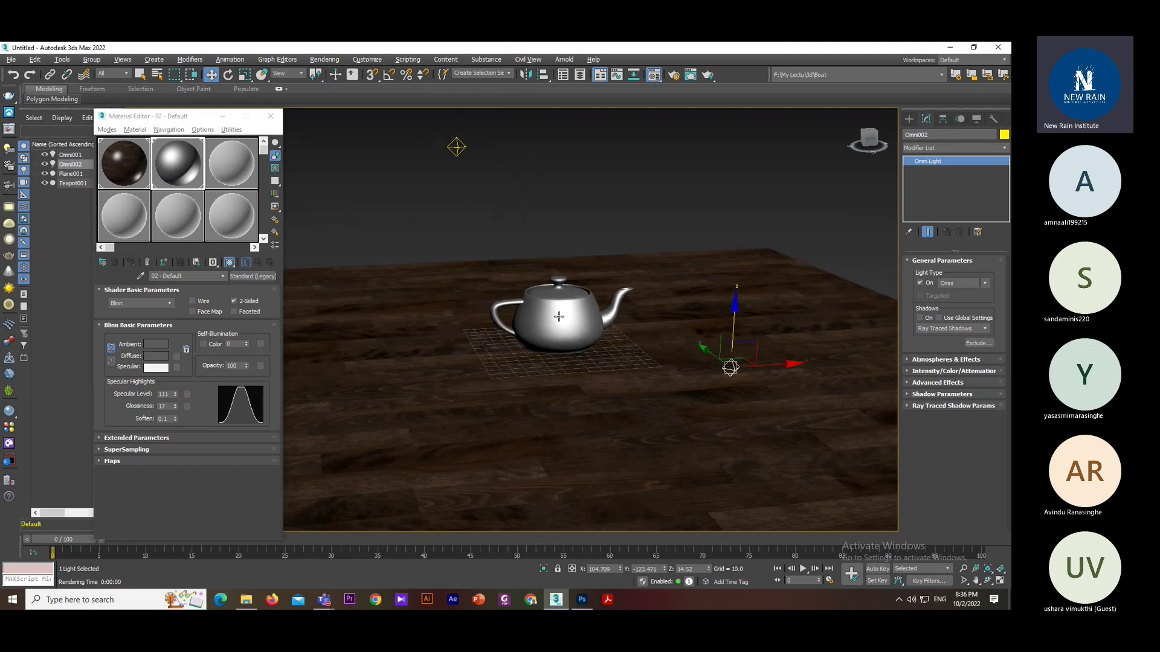
middle_click_drag(559, 316, 520, 386, "alt")
left_click(501, 416)
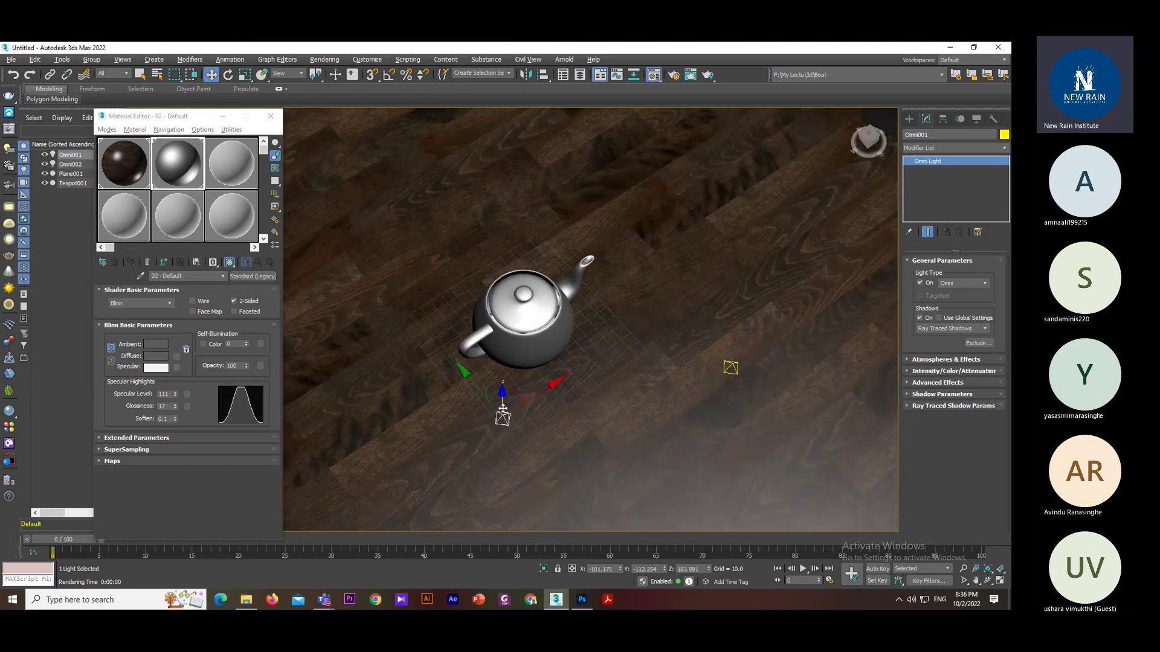
left_click_drag(502, 409, 573, 406)
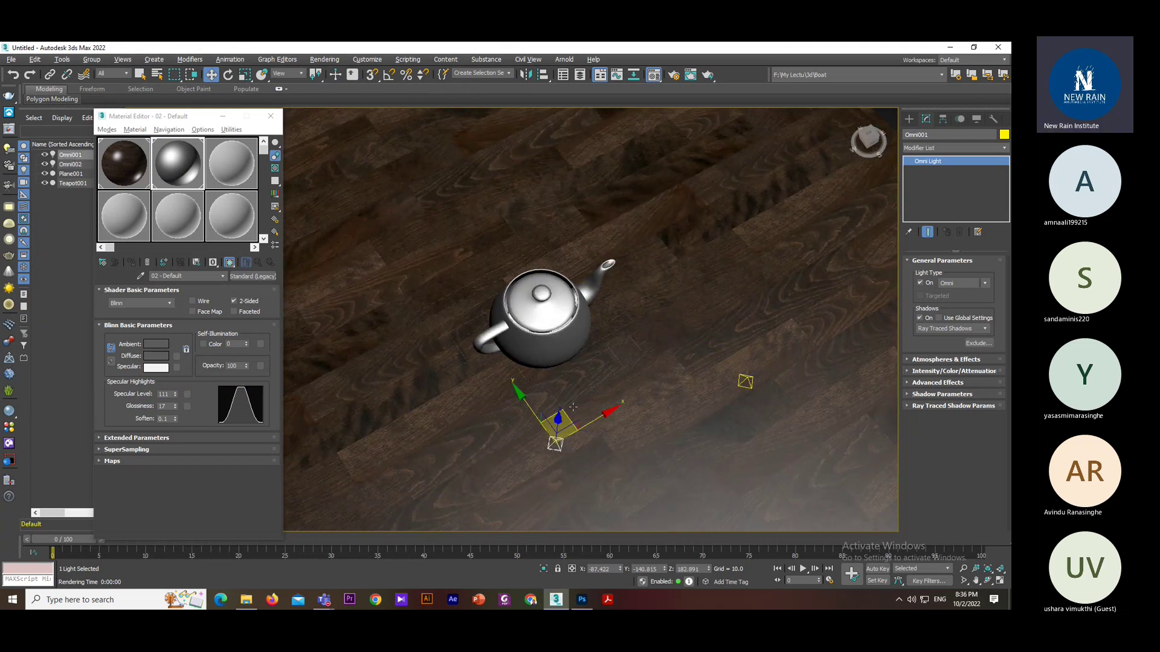
- Test-render the scene from a closer, lower front view of the teapot with its spout to the side
middle_click_drag(573, 407, 639, 407, "alt")
scroll(598, 423, "up", 4)
key("shift+q")
scroll(618, 408, "up", 2)
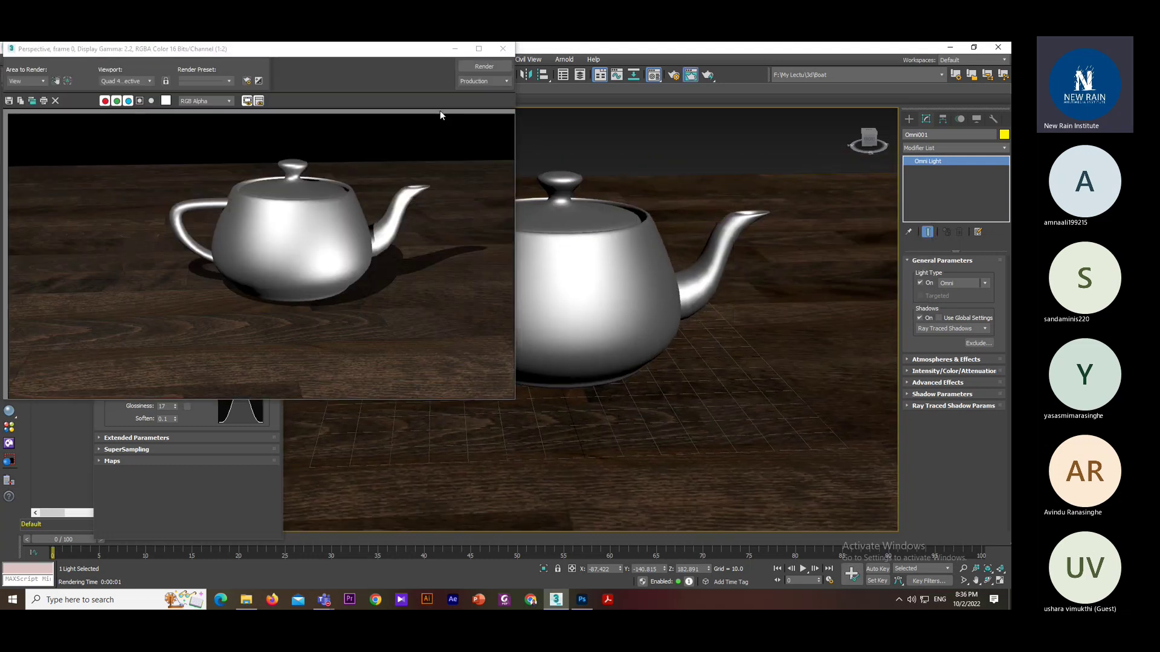
- Close the render, reframe the teapot from near floor level and re-render the scene
left_click(503, 49)
middle_click_drag(572, 316, 610, 407)
scroll(562, 263, "down", 3)
left_click(531, 336)
key("shift+q")
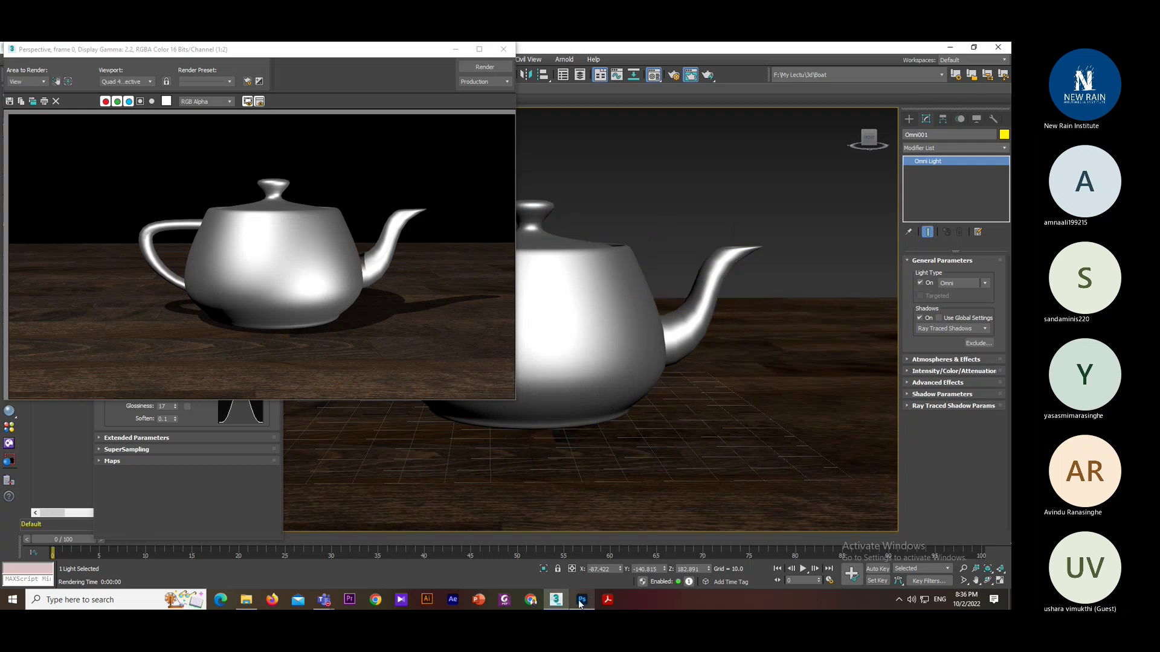
- Switch to the Microsoft Teams meeting, mute the microphone and minimize the meeting window
mouse_move(324, 598)
left_click(318, 557)
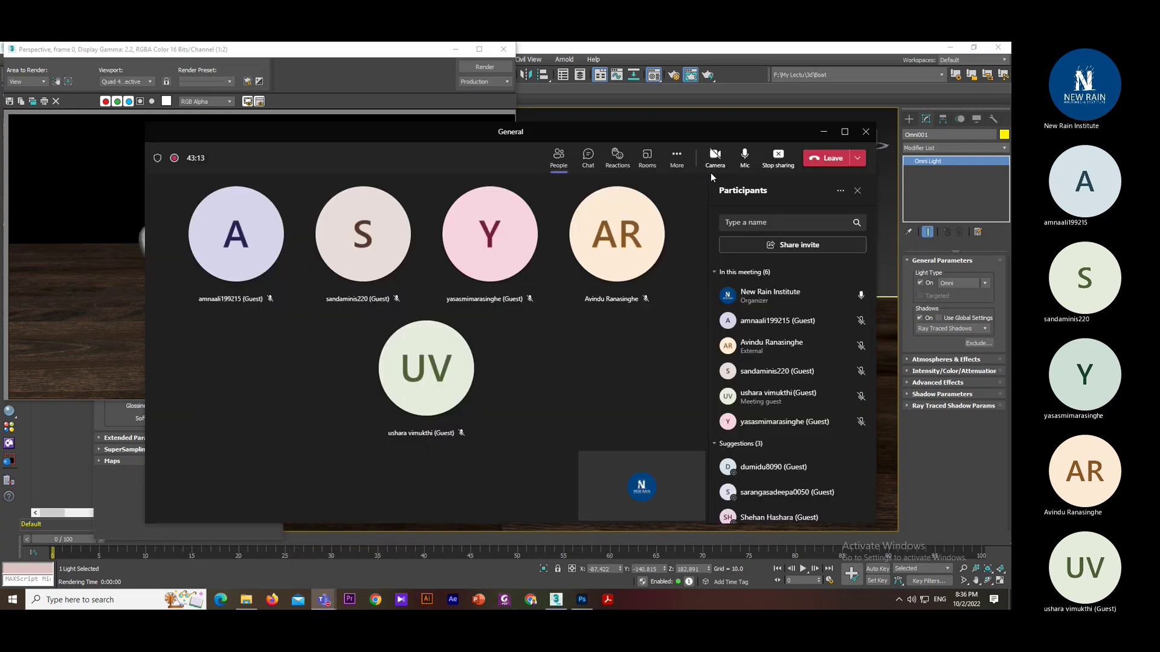
left_click(744, 156)
left_click_drag(730, 128, 784, 157)
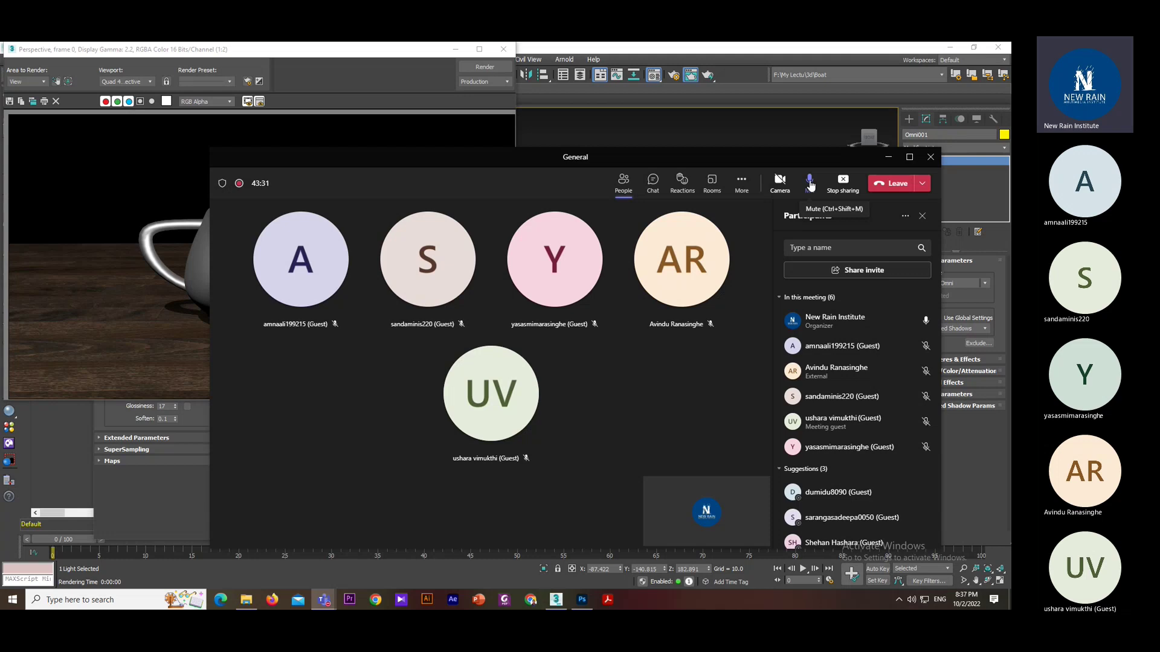
left_click(809, 181)
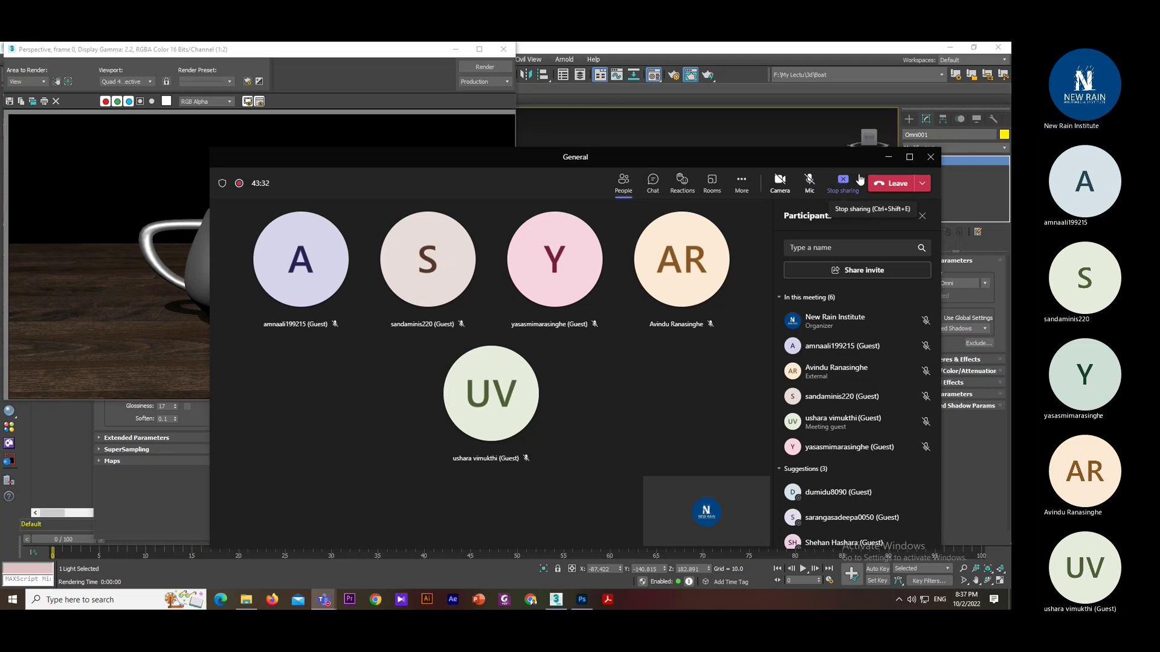
left_click(887, 161)
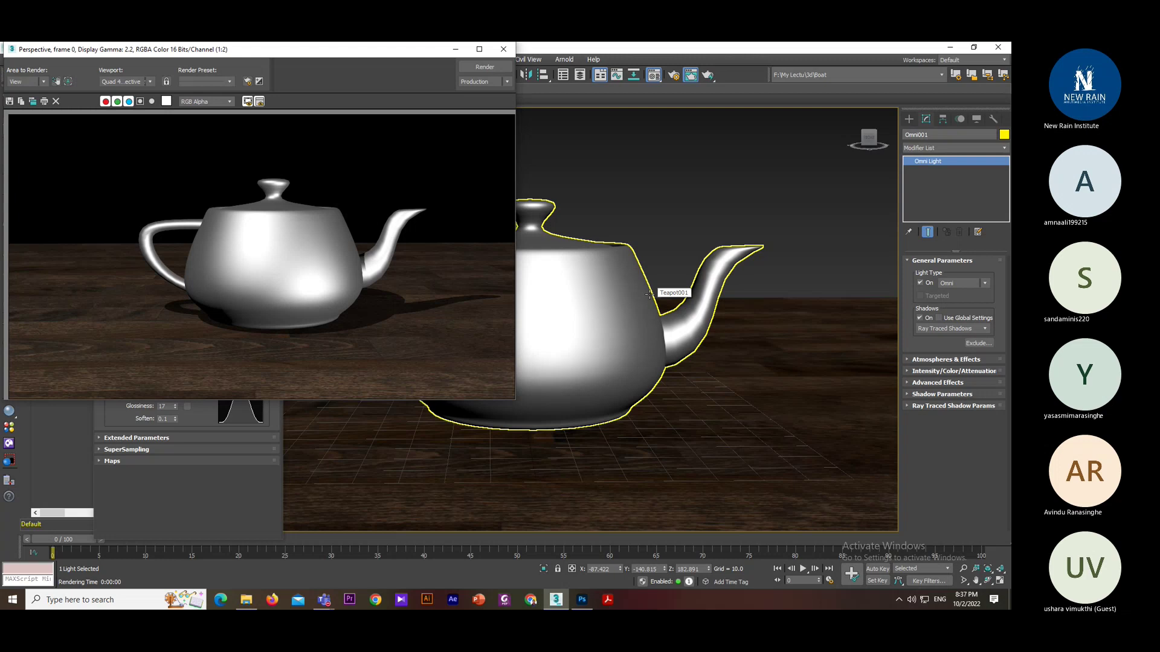
- Set the teapot's segments to 32 and re-render the scene
left_click(650, 294)
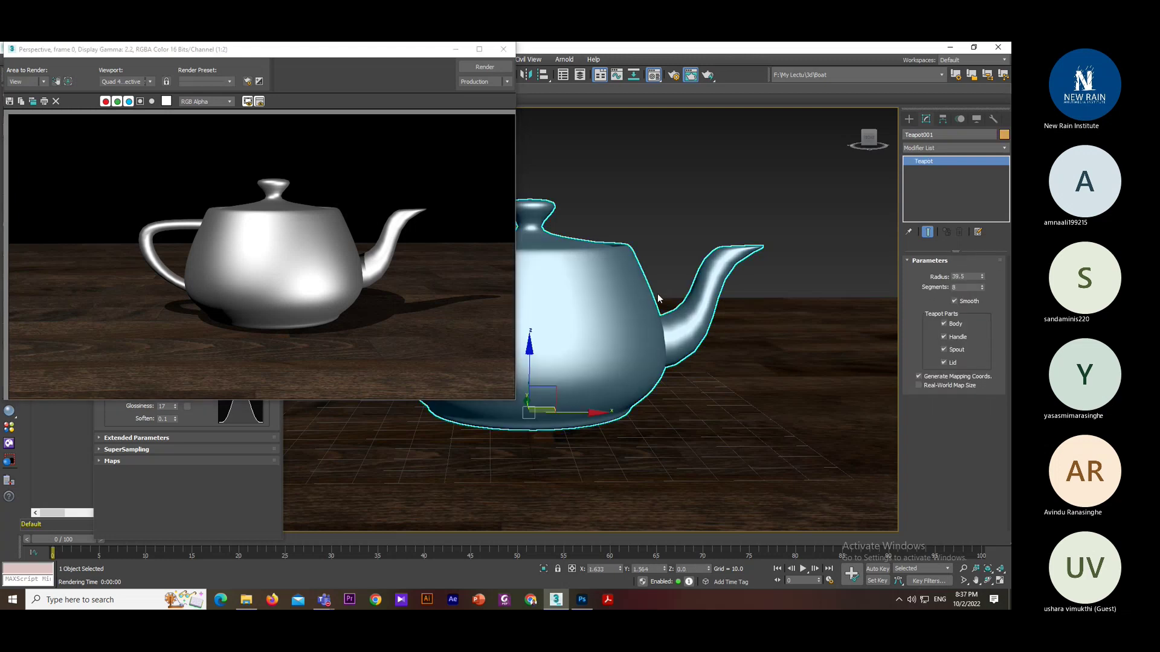
double_click(966, 288)
type("32")
key("Return")
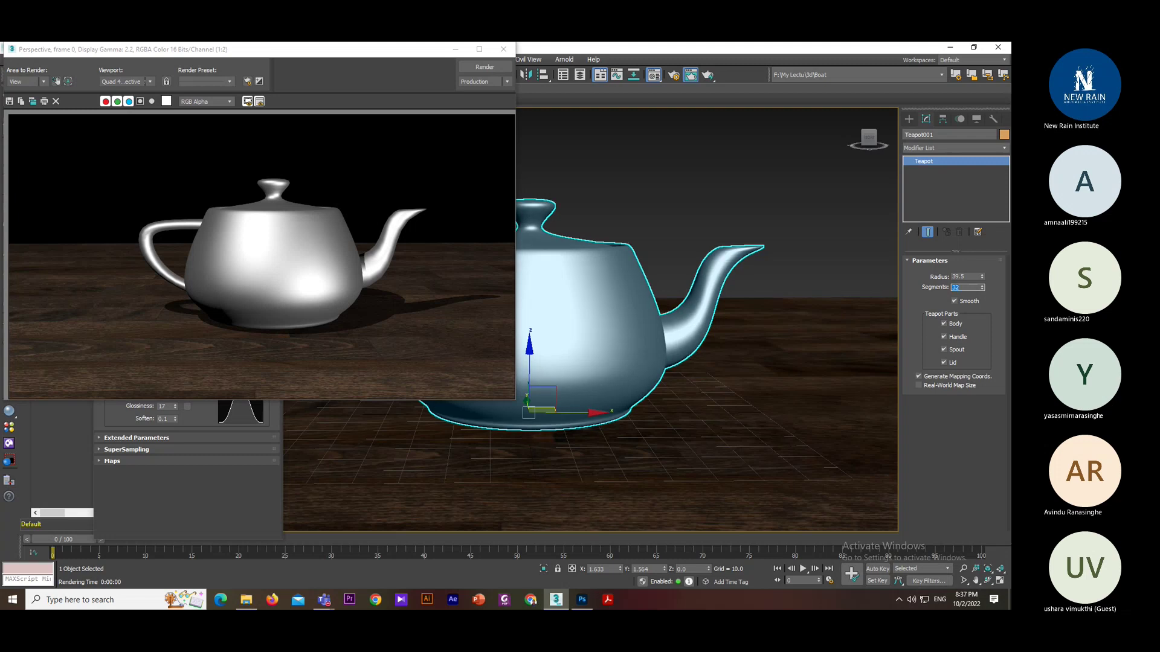
left_click(485, 67)
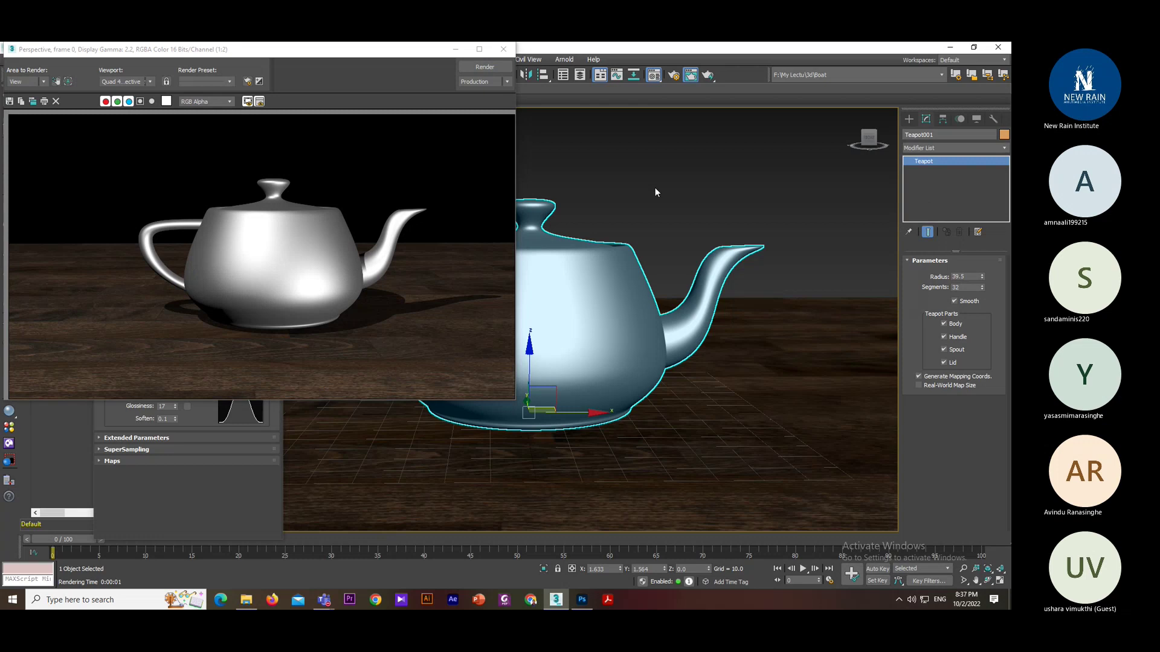
- Check the participants in the Microsoft Teams meeting and minimize its window
mouse_move(332, 595)
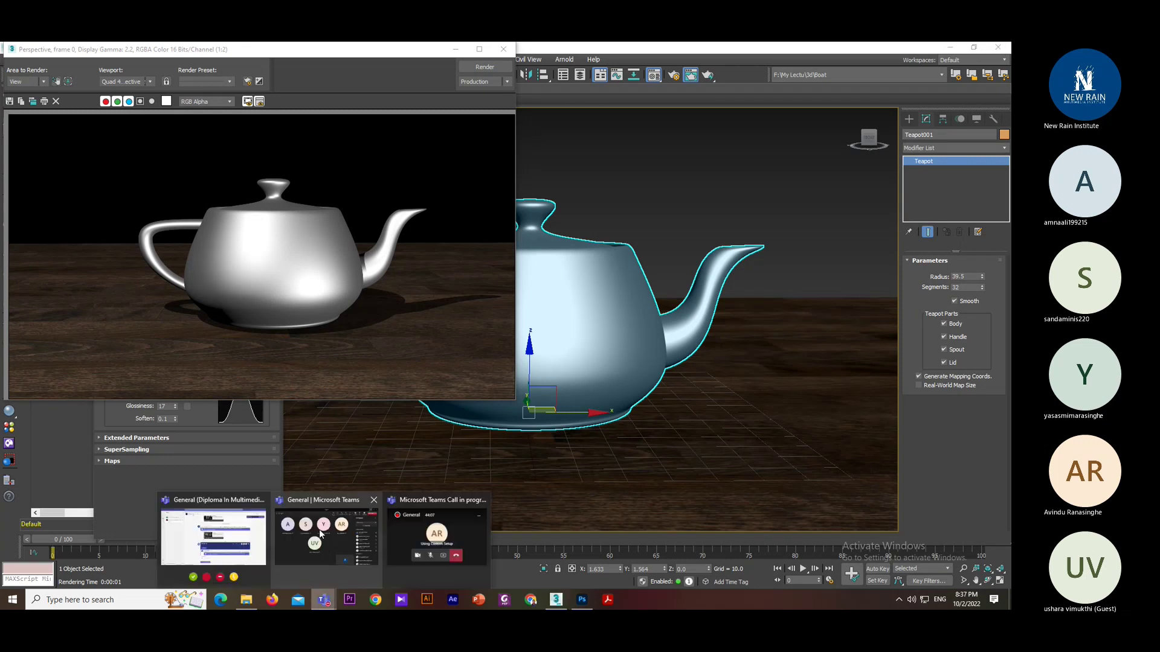
left_click(322, 536)
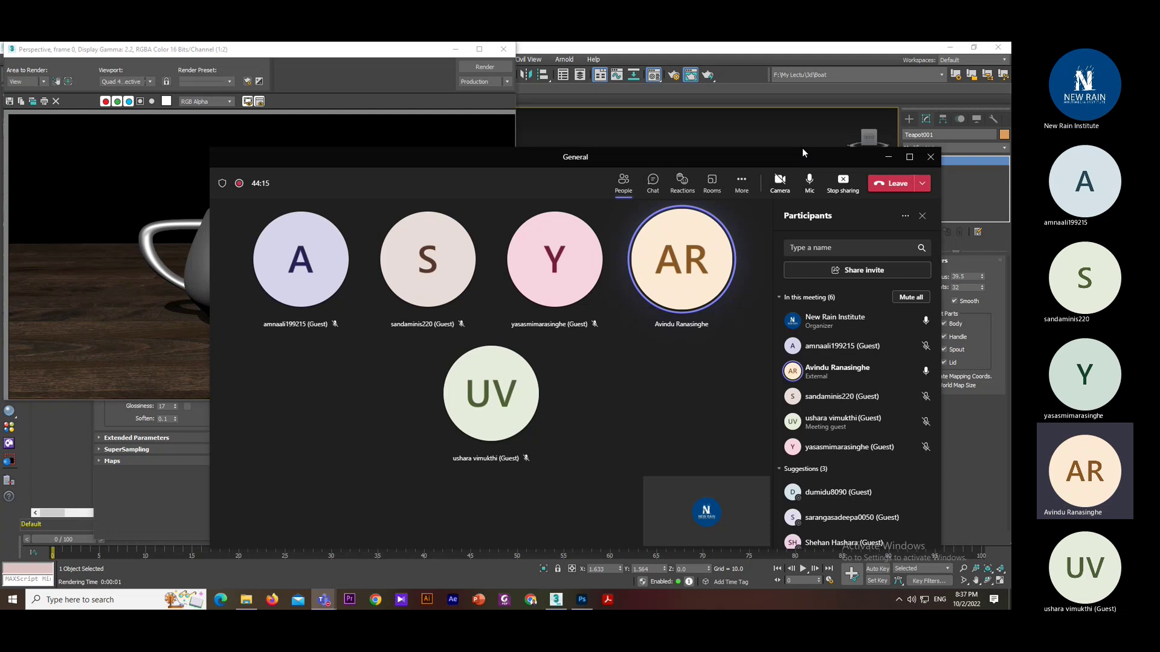
left_click(888, 157)
- Close the render and change the third sample slot's material to Standard (Legacy)
left_click(503, 49)
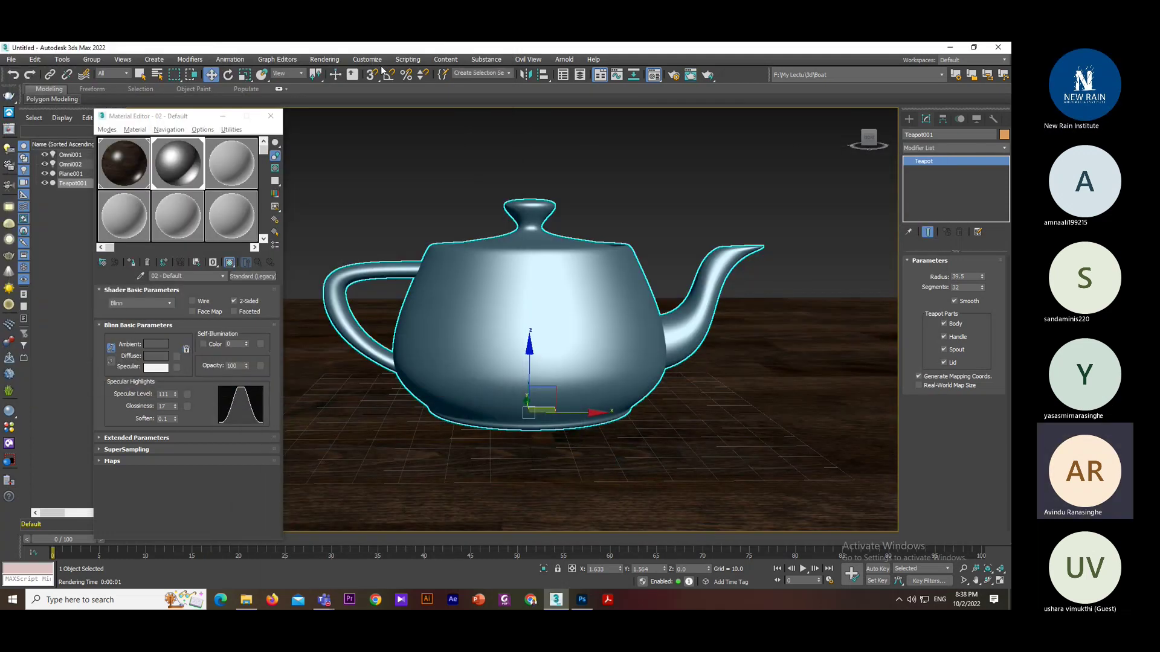
left_click(230, 169)
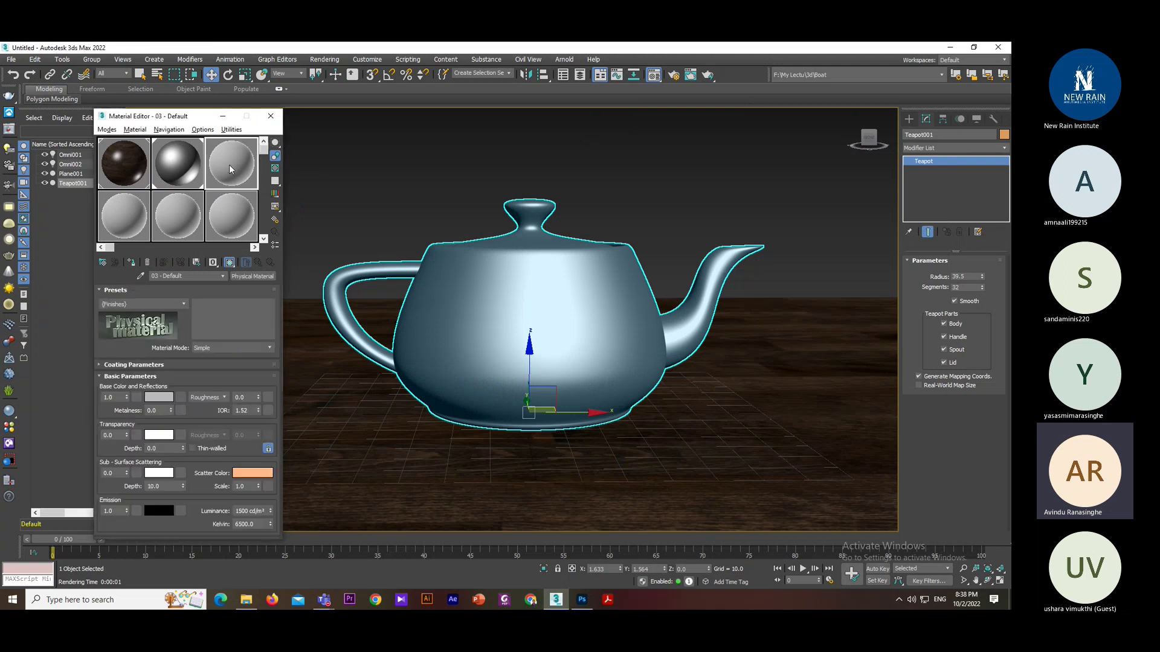
left_click(252, 276)
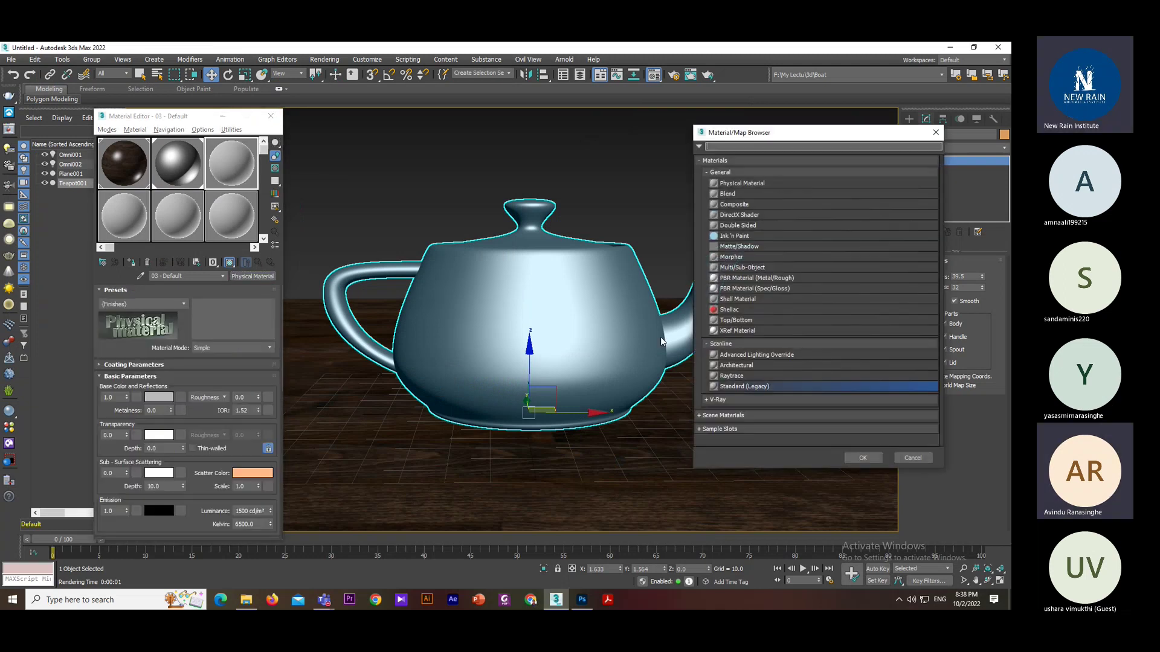
double_click(731, 386)
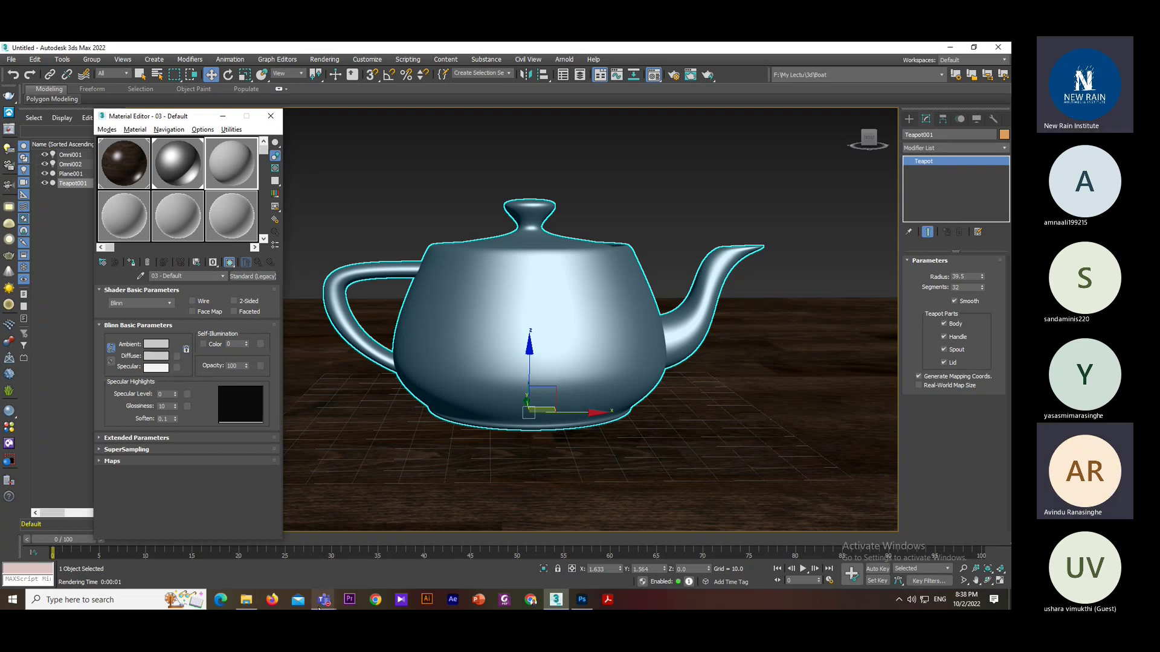
- Switch to the Microsoft Teams meeting, shift its window upward and stop sharing the screen
mouse_move(320, 602)
left_click(325, 545)
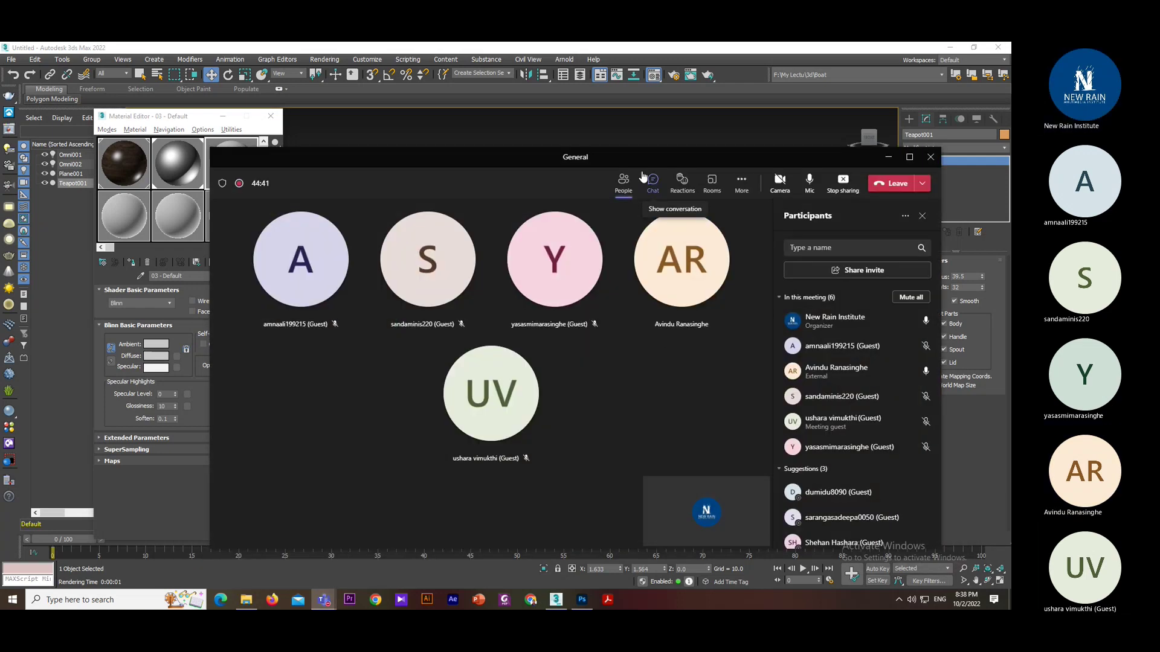
left_click_drag(636, 150, 647, 122)
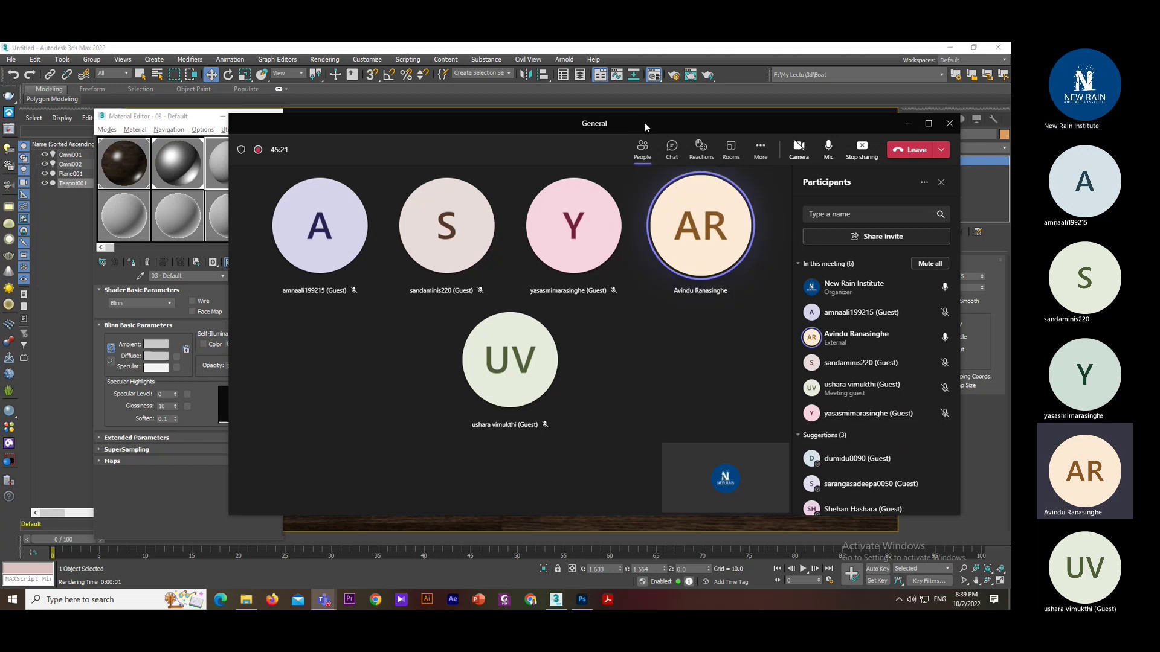
left_click(860, 151)
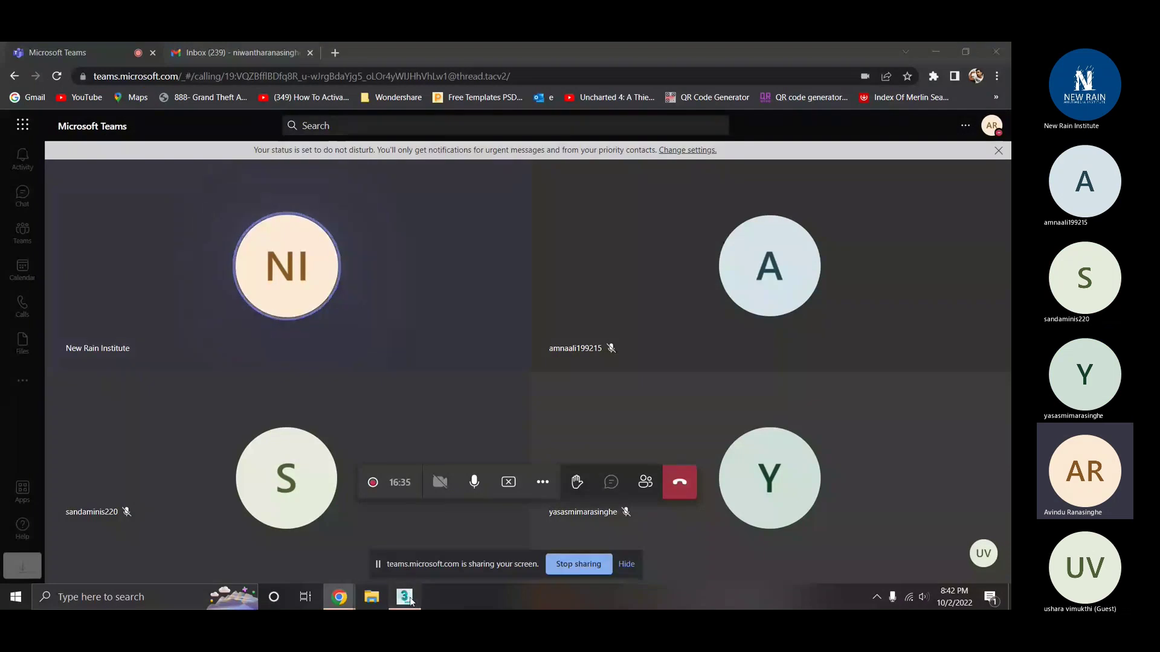
- Switch to 3ds Max, cancel the material type selection, close the Material Editor and reframe the plane in the perspective view
left_click(406, 598)
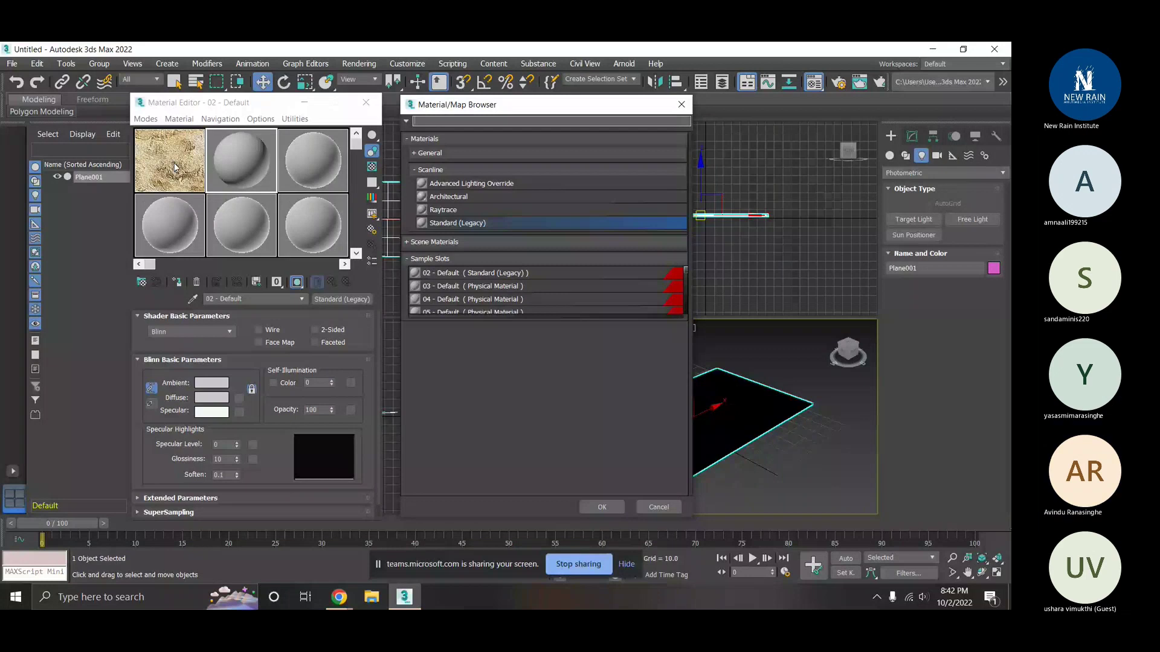
key("Escape")
left_click(365, 102)
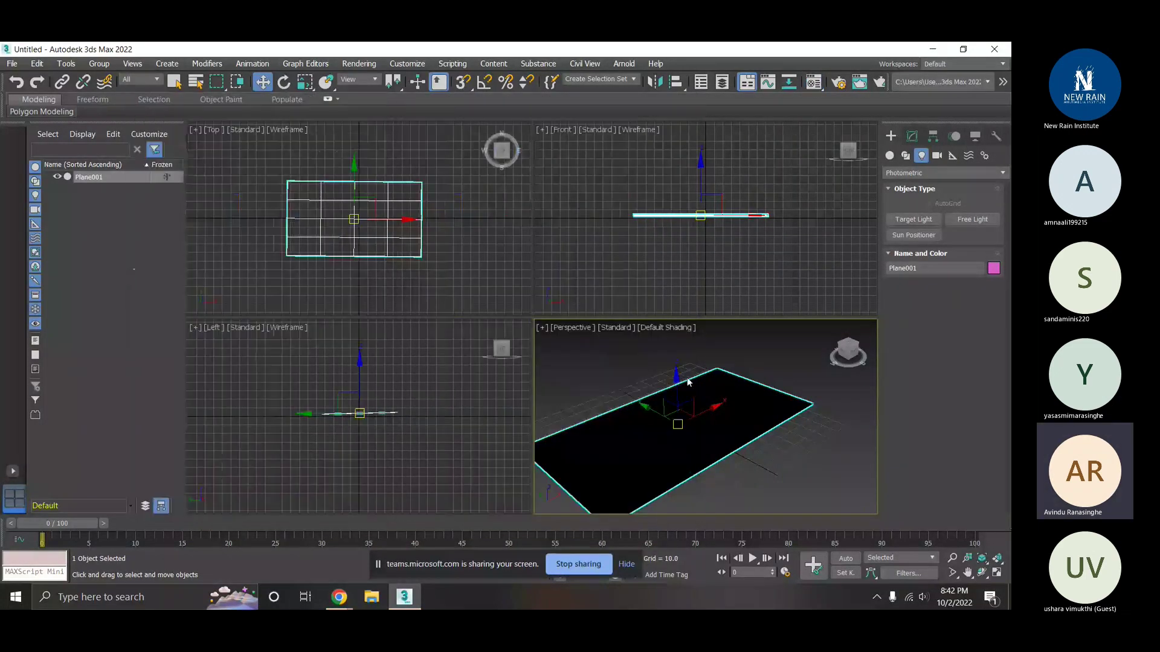
scroll(693, 414, "down", 3)
scroll(693, 416, "up", 2)
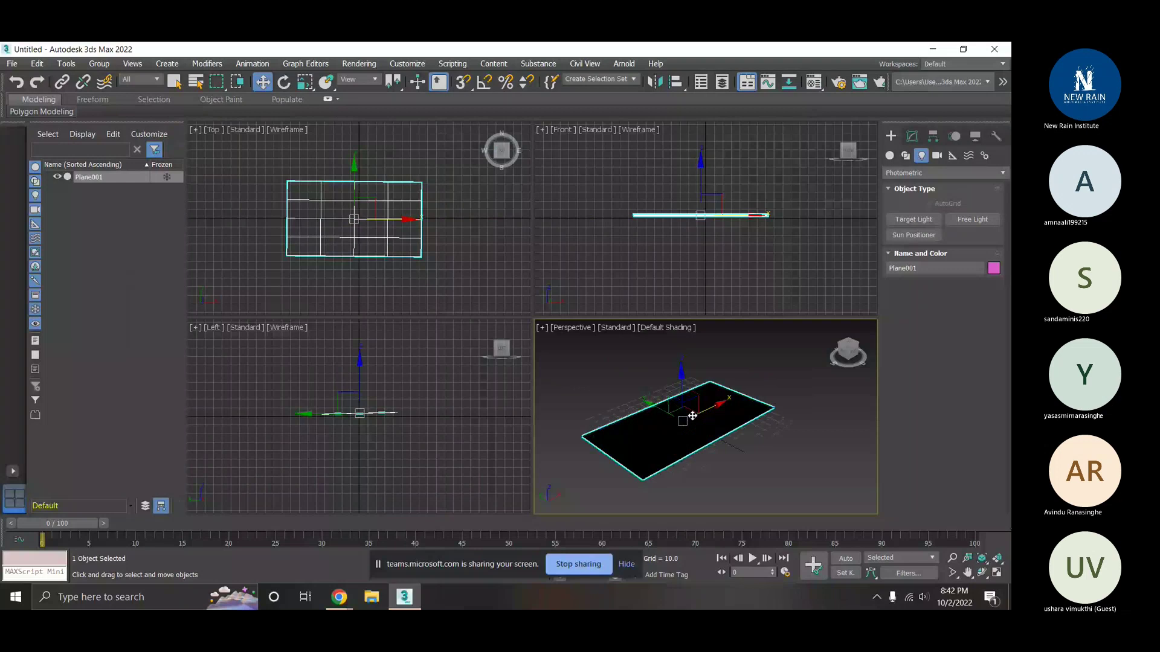
scroll(692, 415, "up", 2)
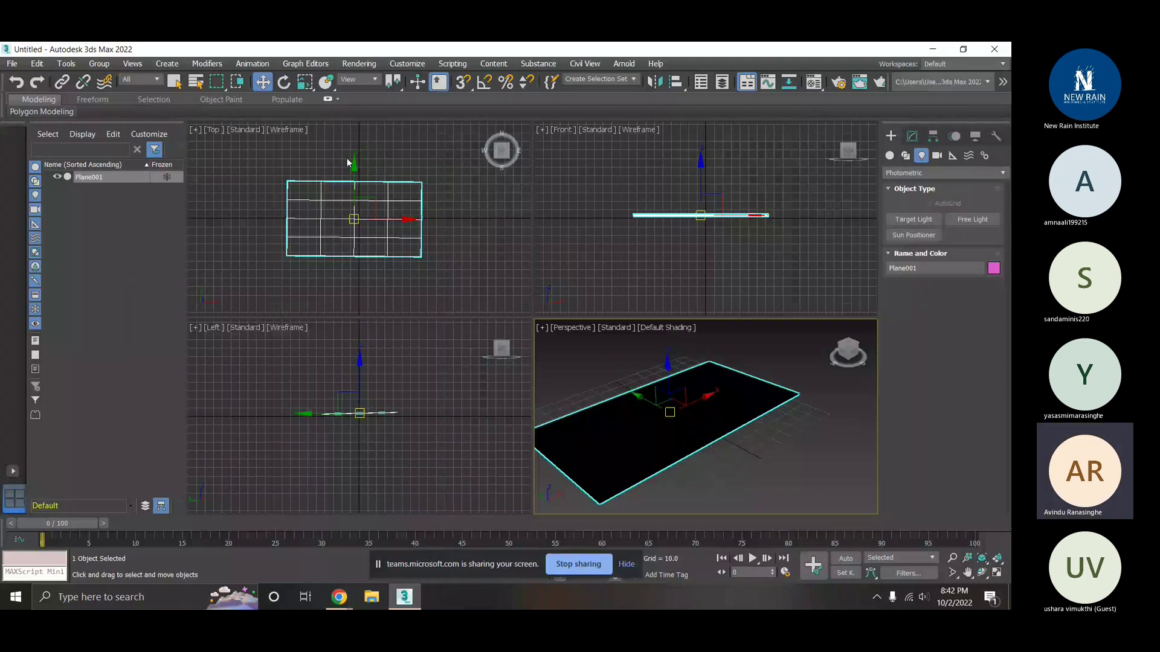
- Open the Render Setup to check its renderer settings, and close it
left_click(352, 65)
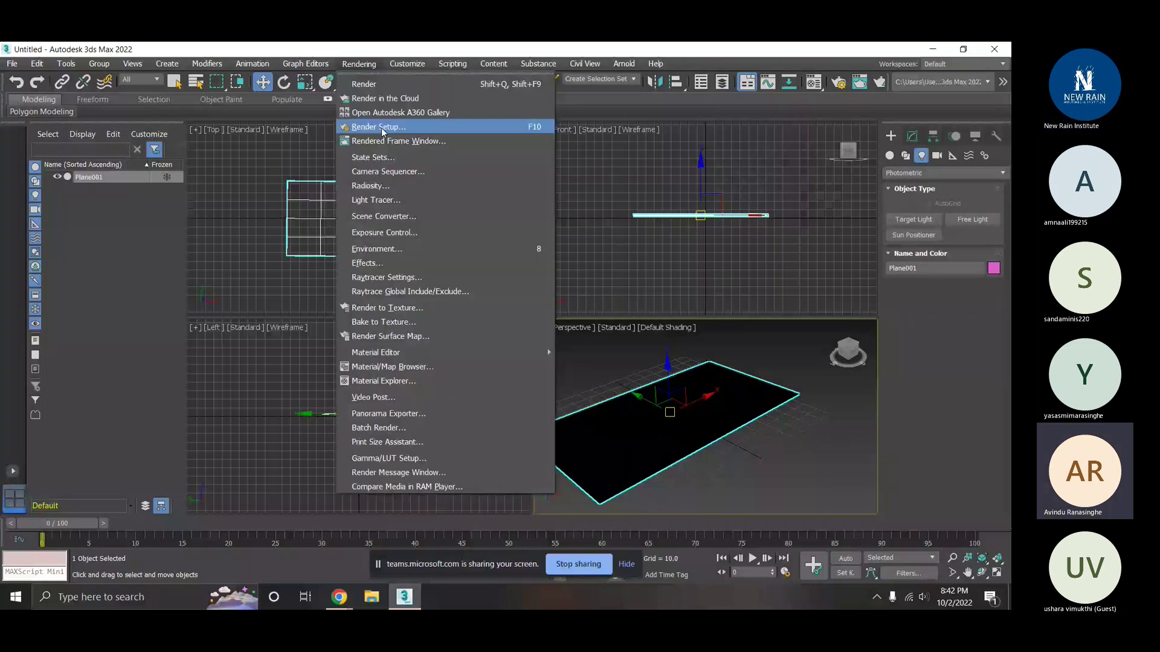
left_click(382, 127)
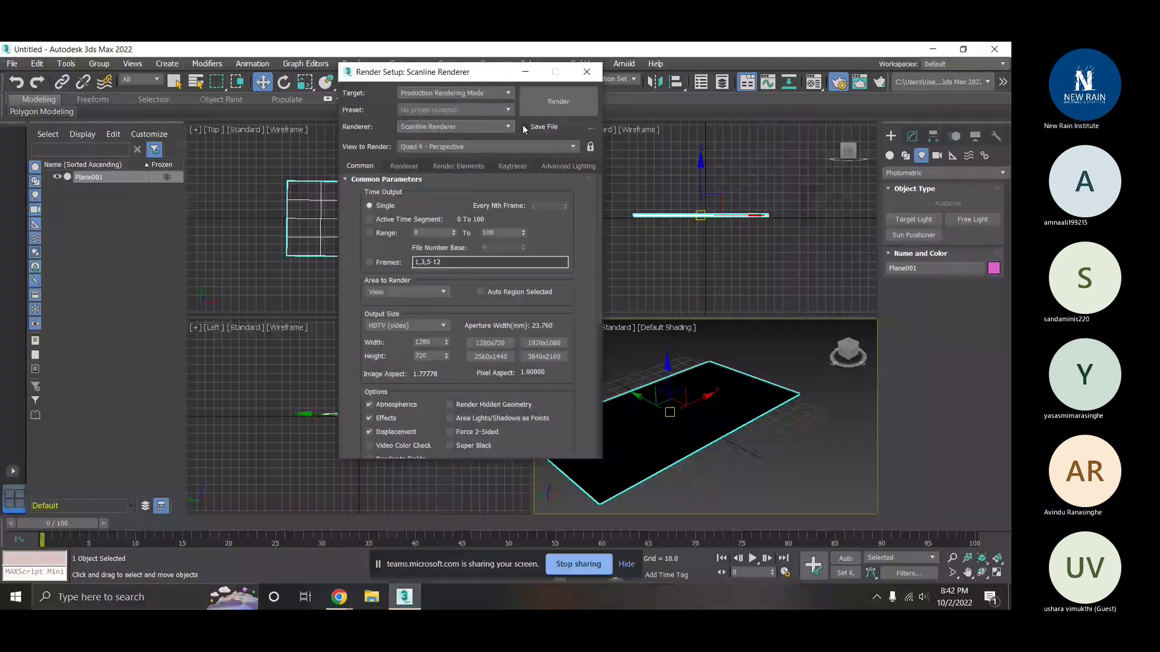
left_click(588, 72)
- Reopen the compact Material Editor and choose Standard (Legacy) as the second slot's material type
left_click(359, 64)
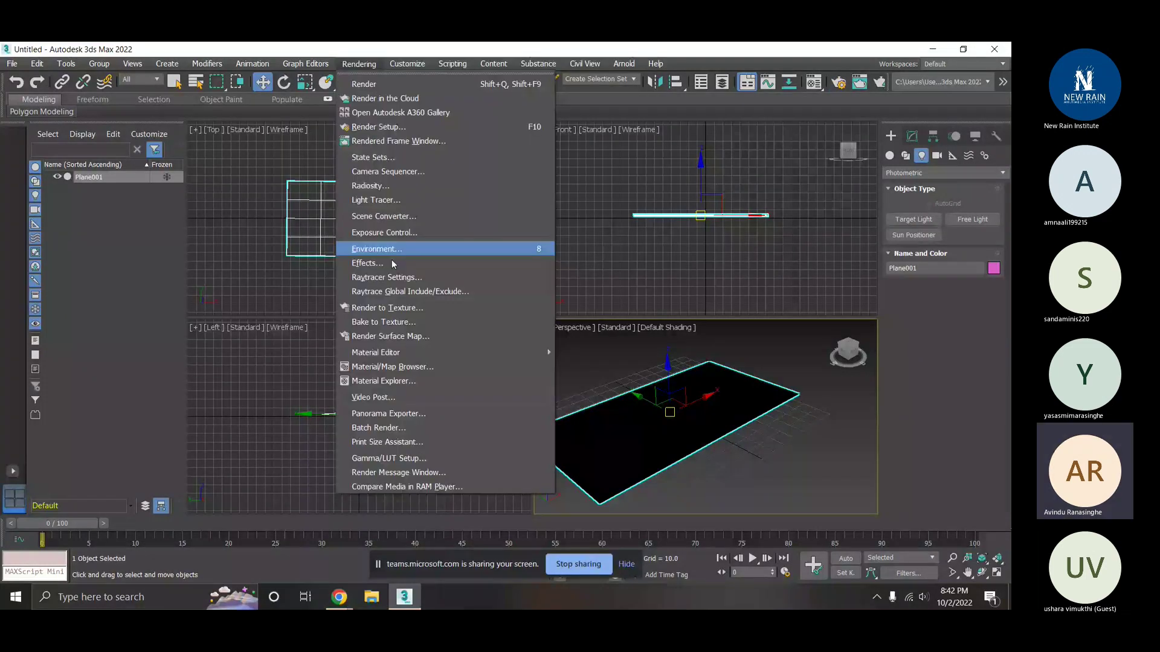
left_click(590, 352)
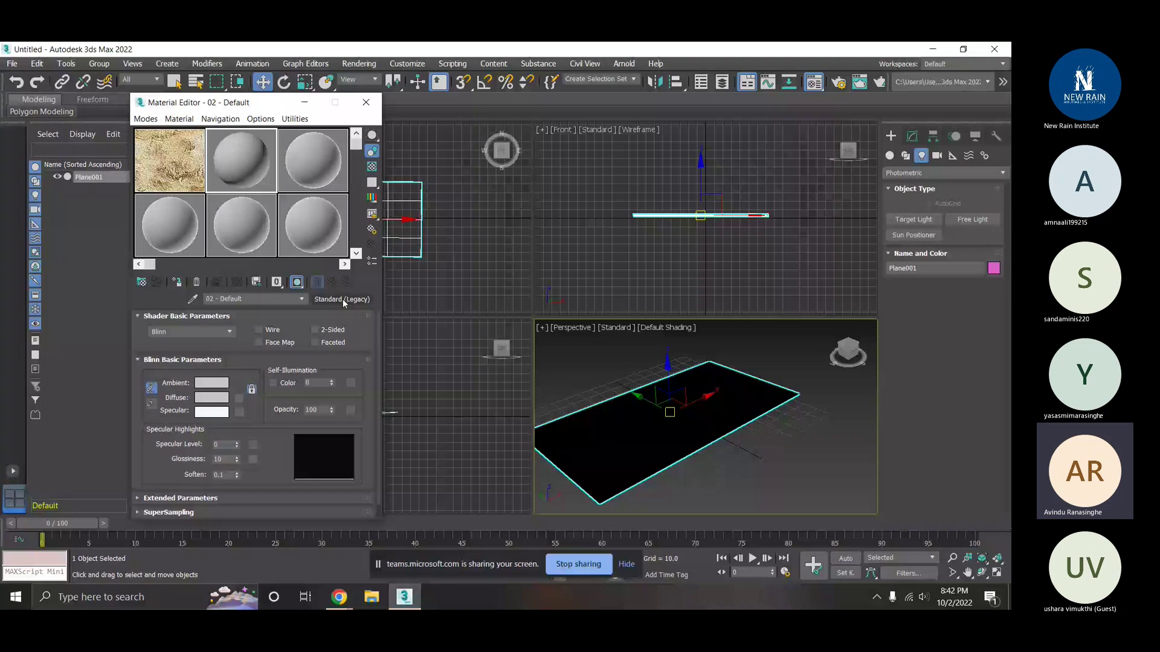
left_click(343, 299)
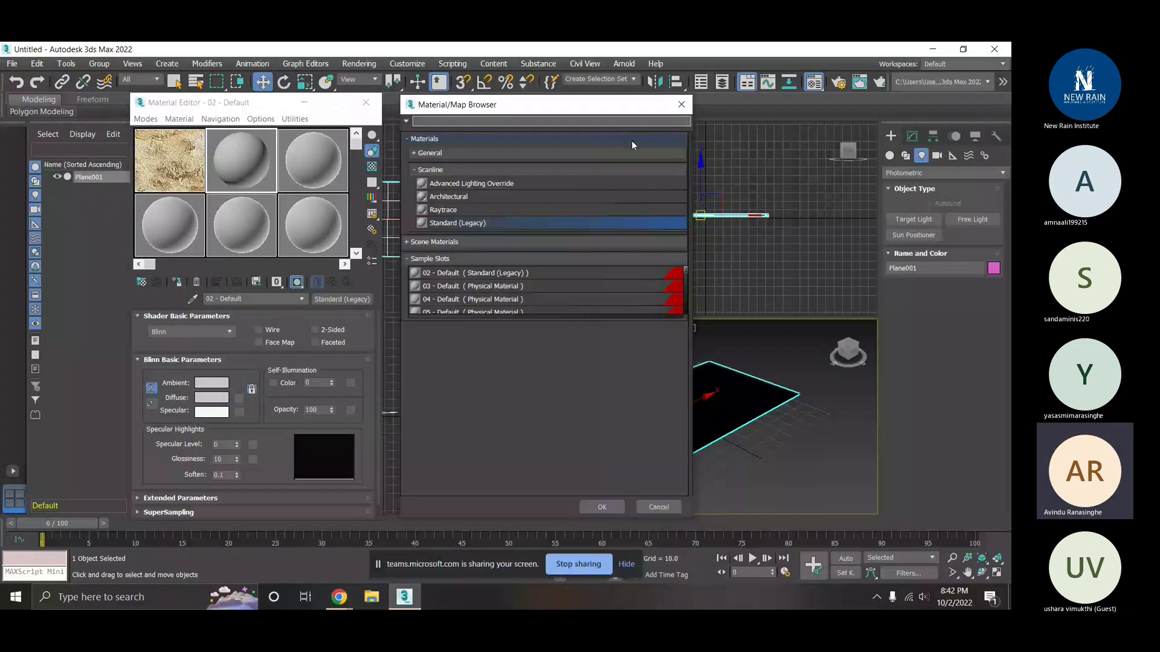
double_click(459, 223)
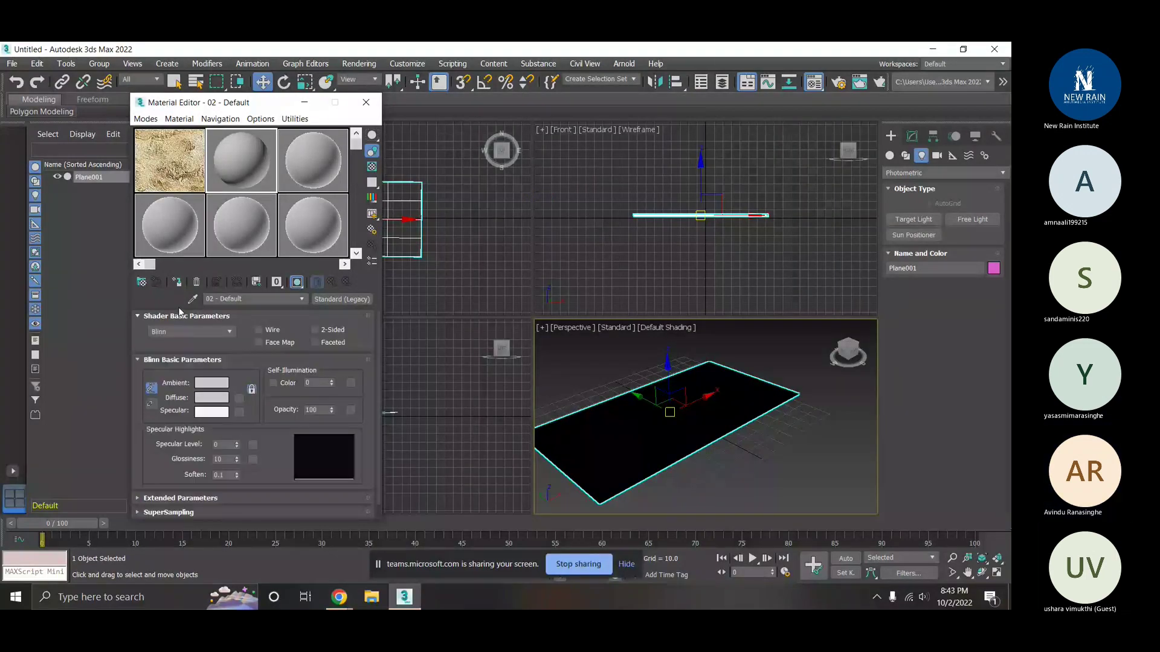
- Browse the available materials and maps for the second slot and choose Bitmap
left_click(142, 282)
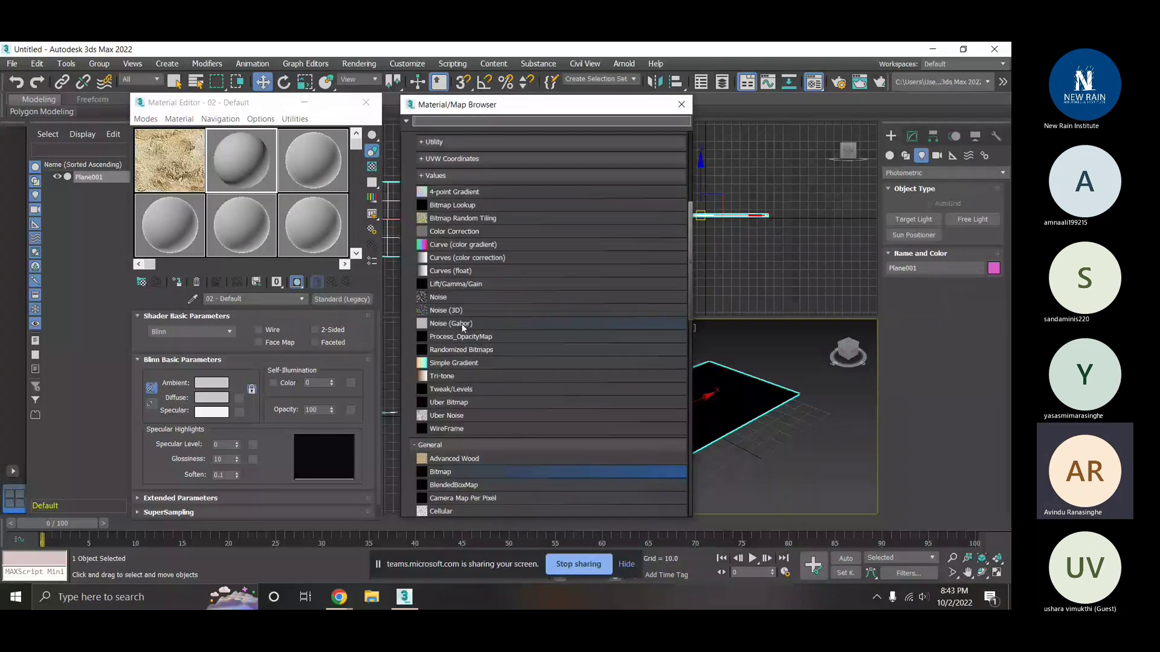
scroll(462, 324, "down", 3)
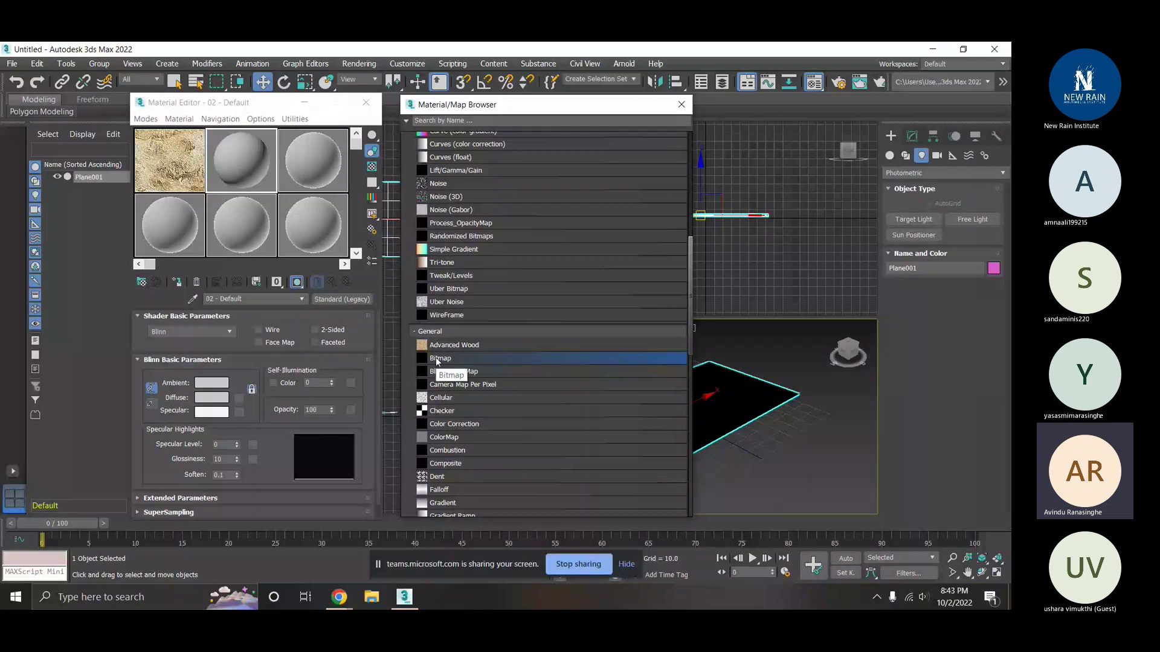
double_click(438, 358)
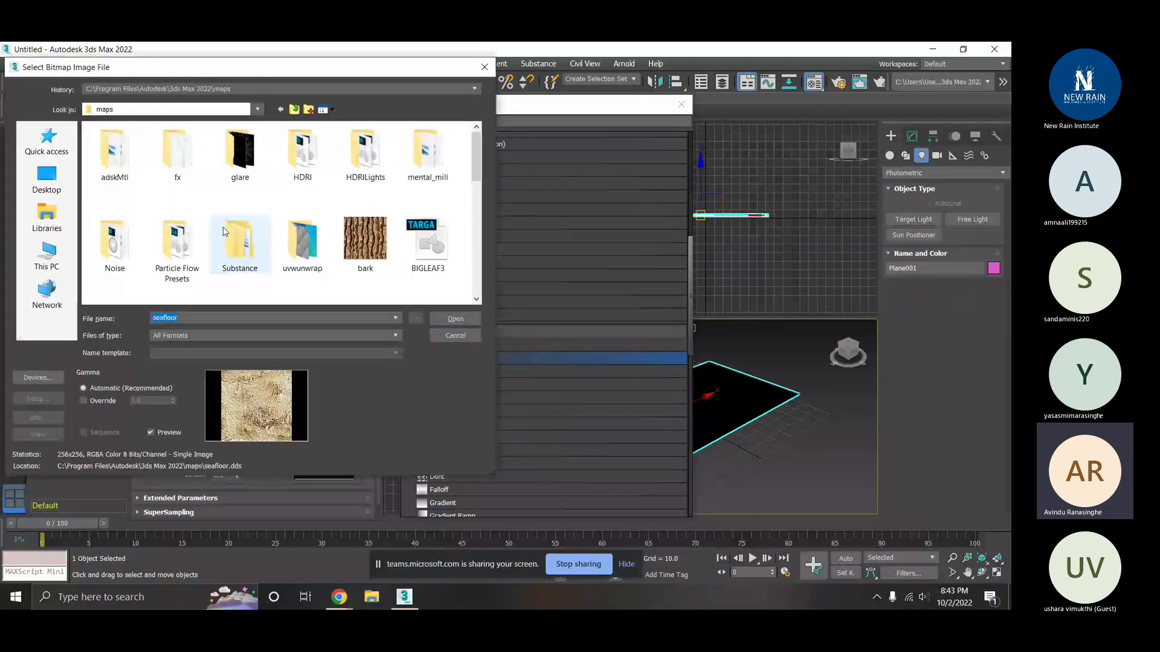
scroll(223, 231, "down", 5)
left_click(296, 256)
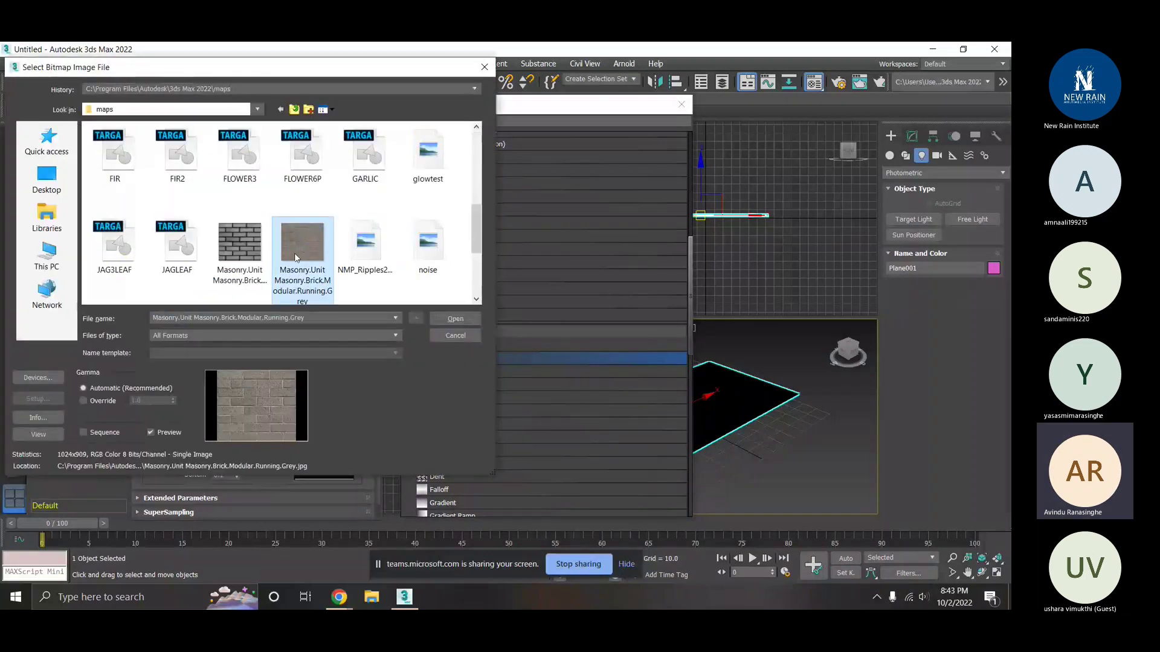
scroll(260, 259, "down", 2)
scroll(249, 262, "up", 4)
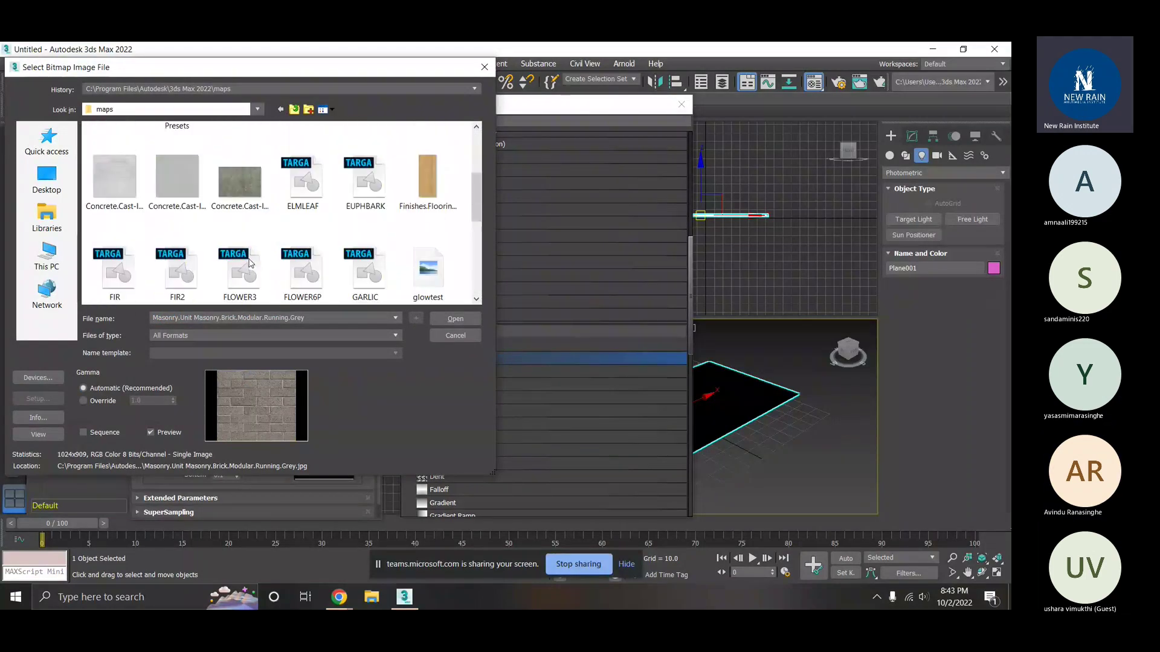
scroll(249, 262, "down", 2)
scroll(244, 248, "up", 5)
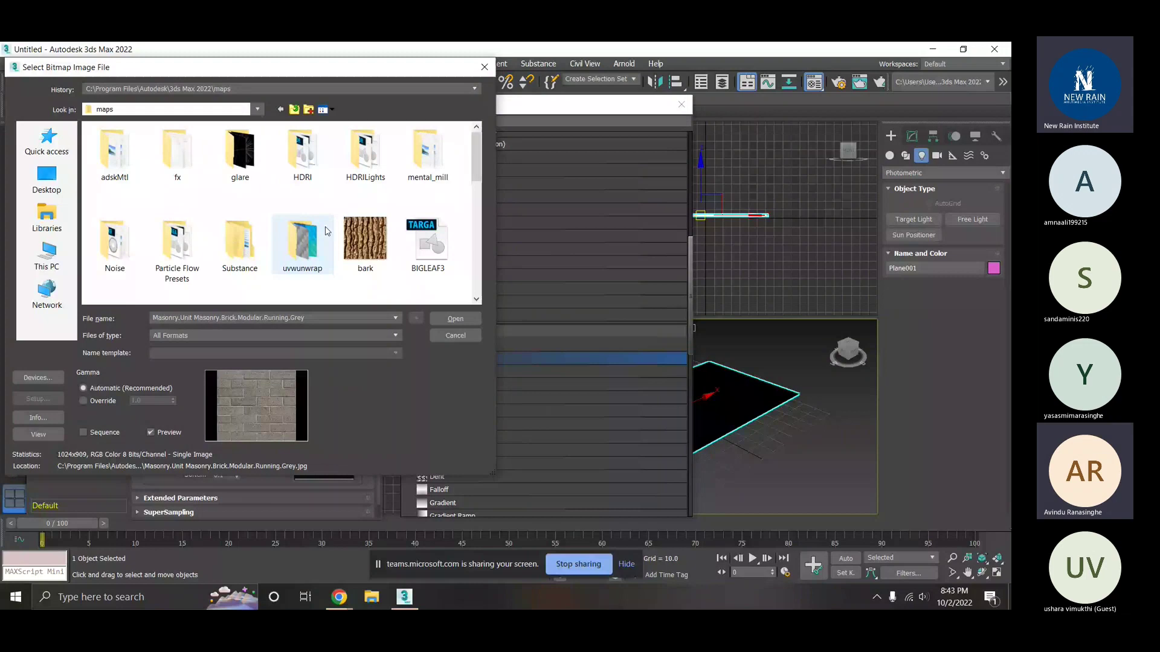
scroll(327, 239, "down", 3)
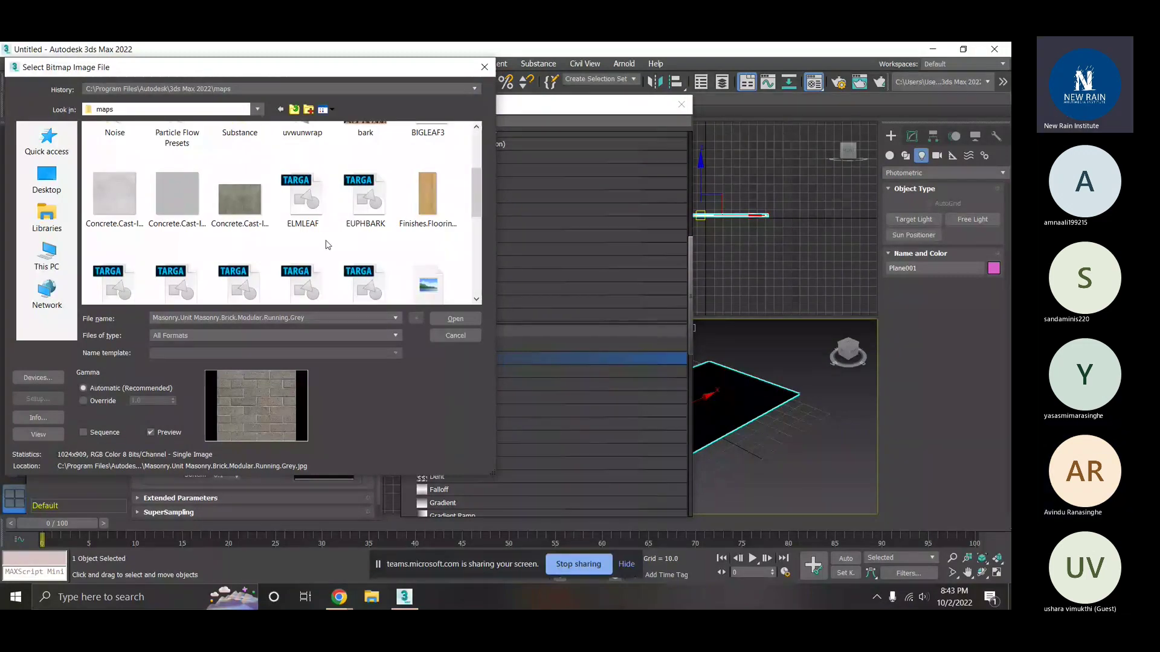
key("Escape")
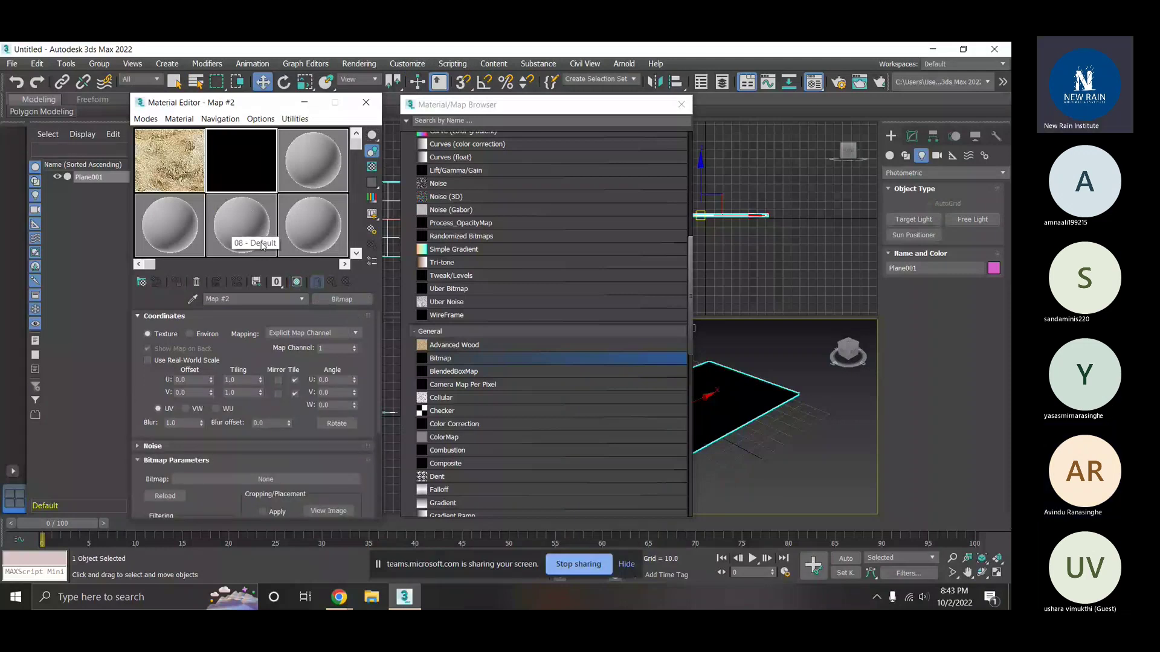
left_click(681, 105)
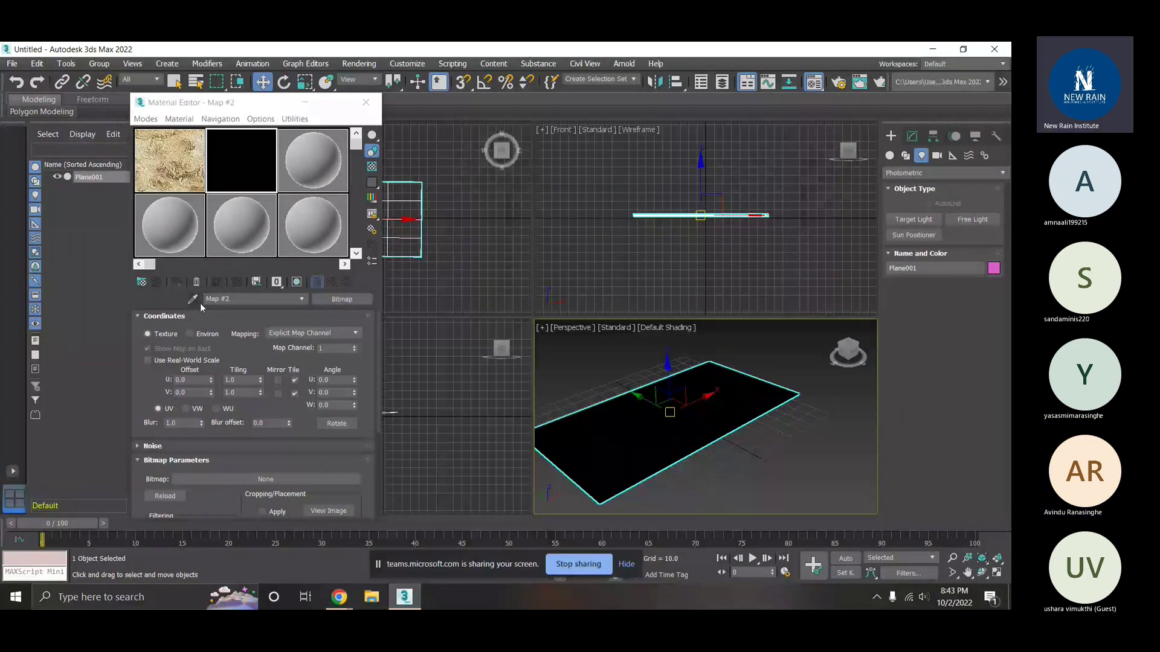
- Choose Standard (Legacy) as the material type for the third sample slot
left_click(280, 184)
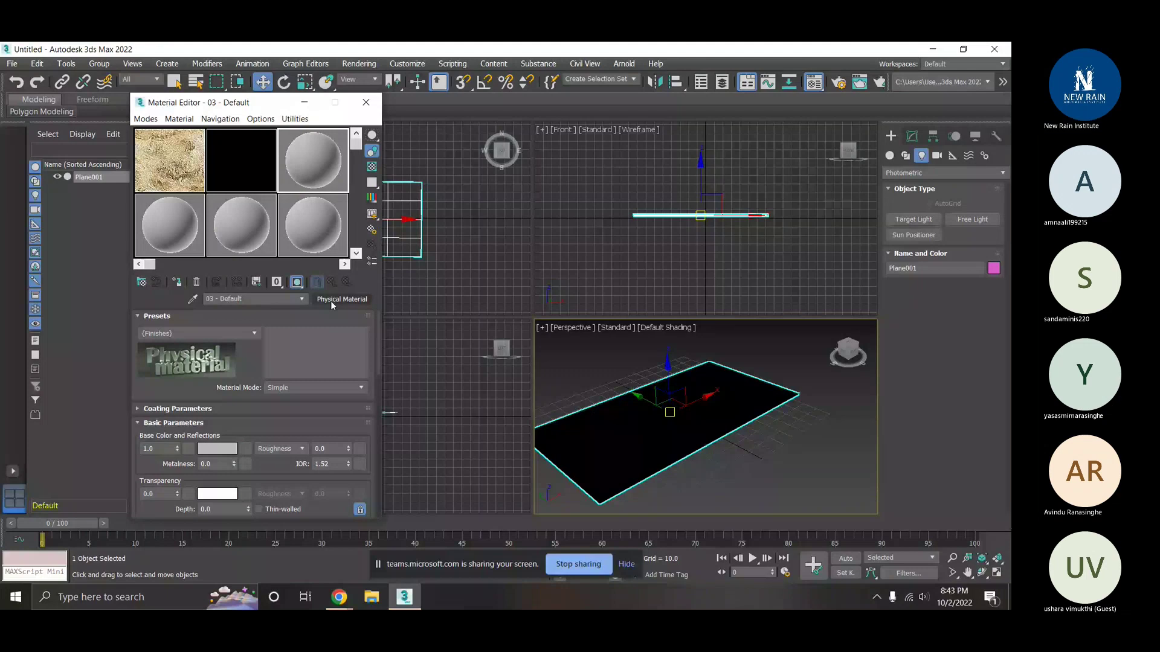
left_click(331, 301)
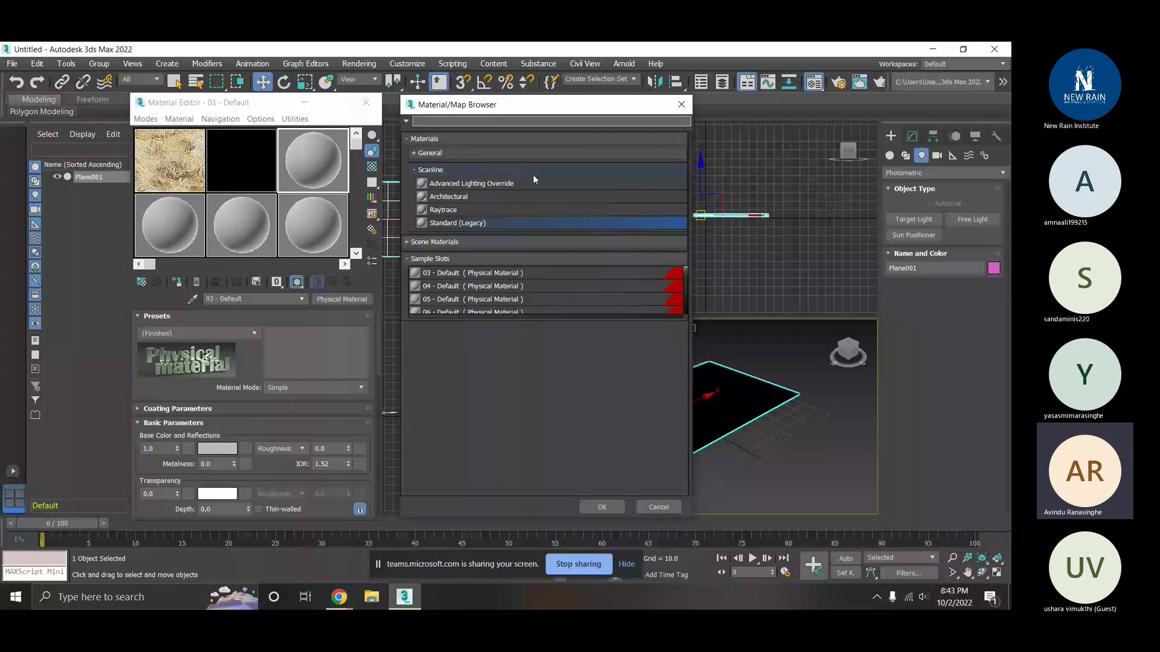
left_click(451, 223)
double_click(449, 222)
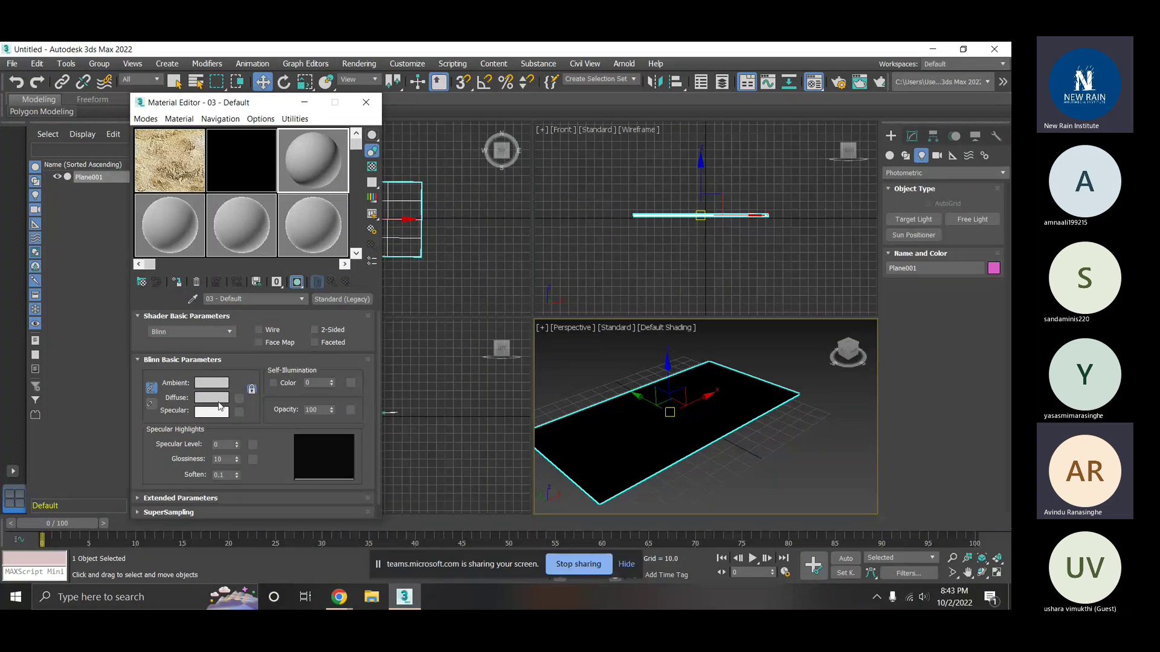
- Search the maps for bitmap and assign a Bitmap with Concrete.Cast-In-Place.Flat.Grey.1.jpg to the third material's Diffuse colour
left_click(239, 398)
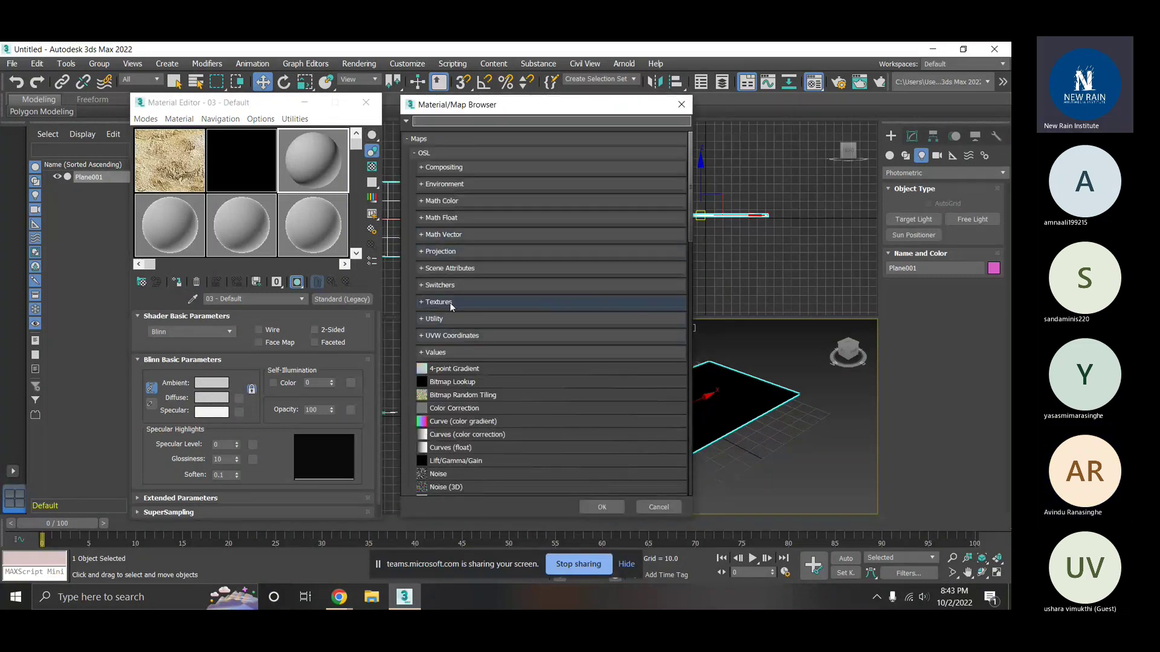
scroll(460, 379, "down", 2)
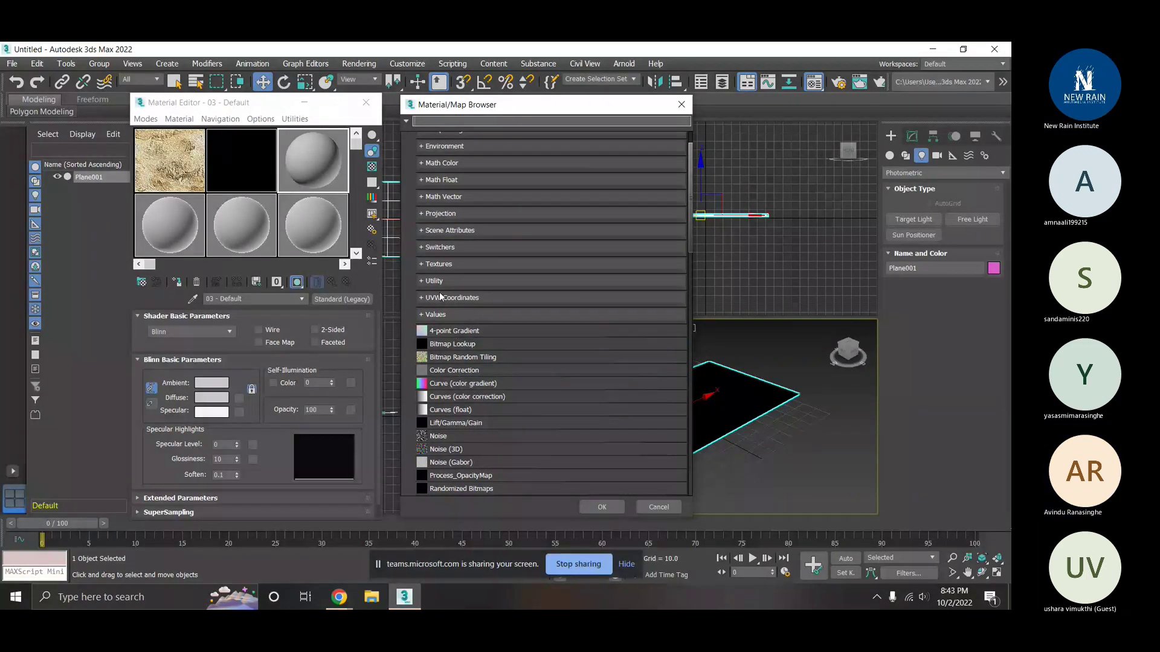
scroll(428, 313, "up", 2)
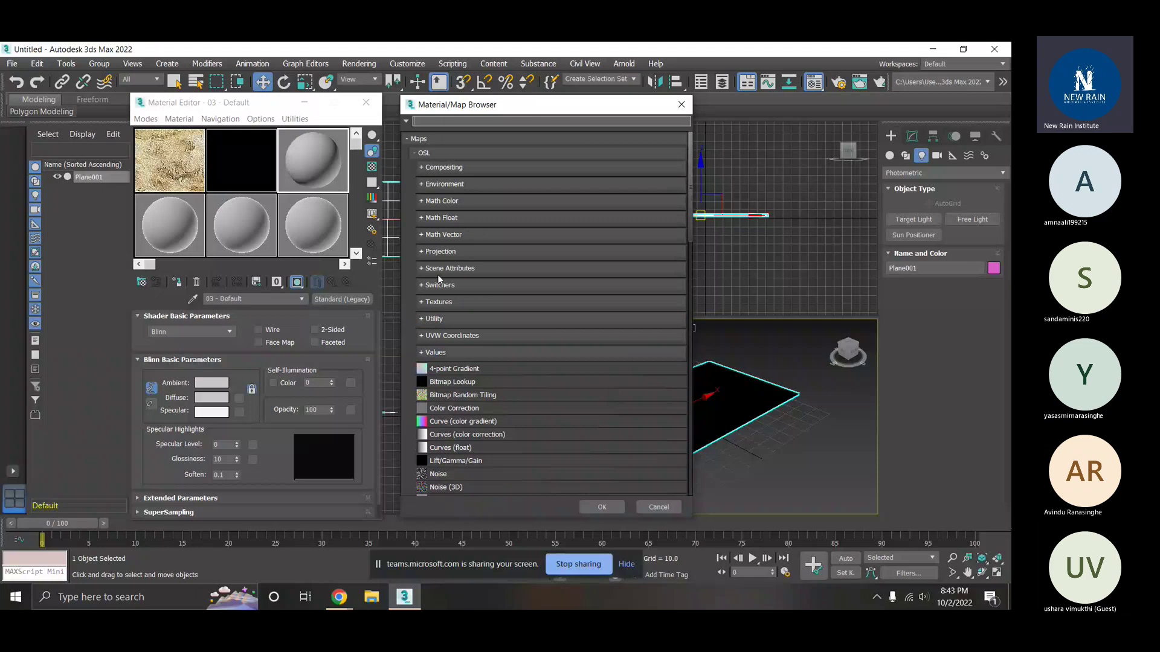
left_click(457, 122)
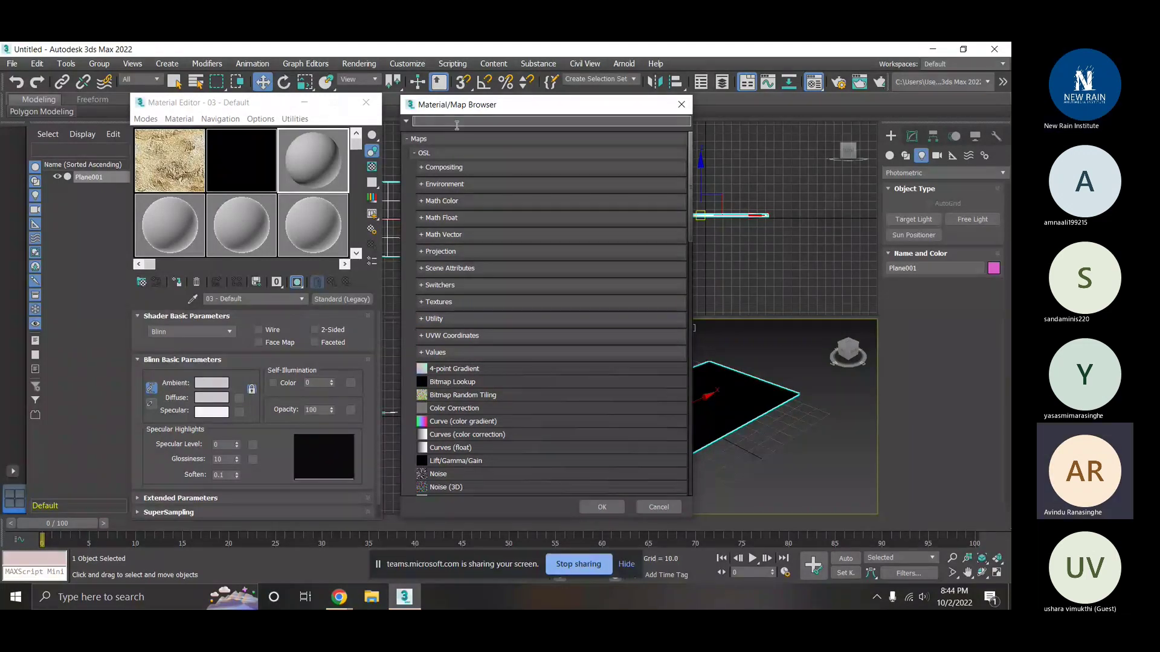
type("bit")
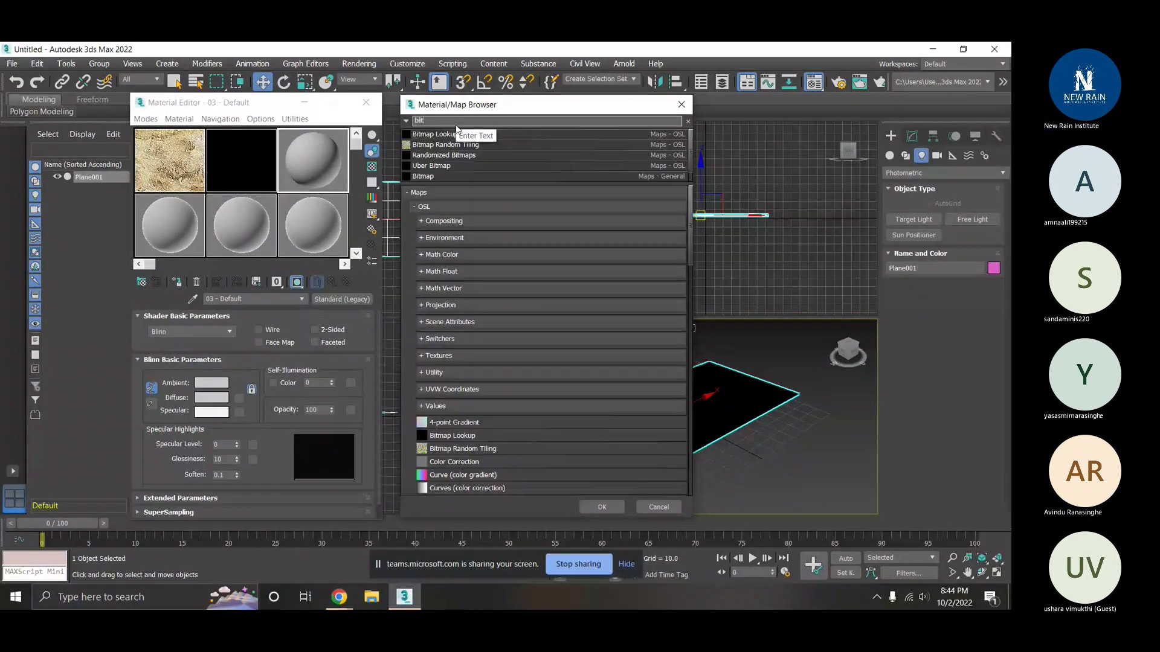
type("map")
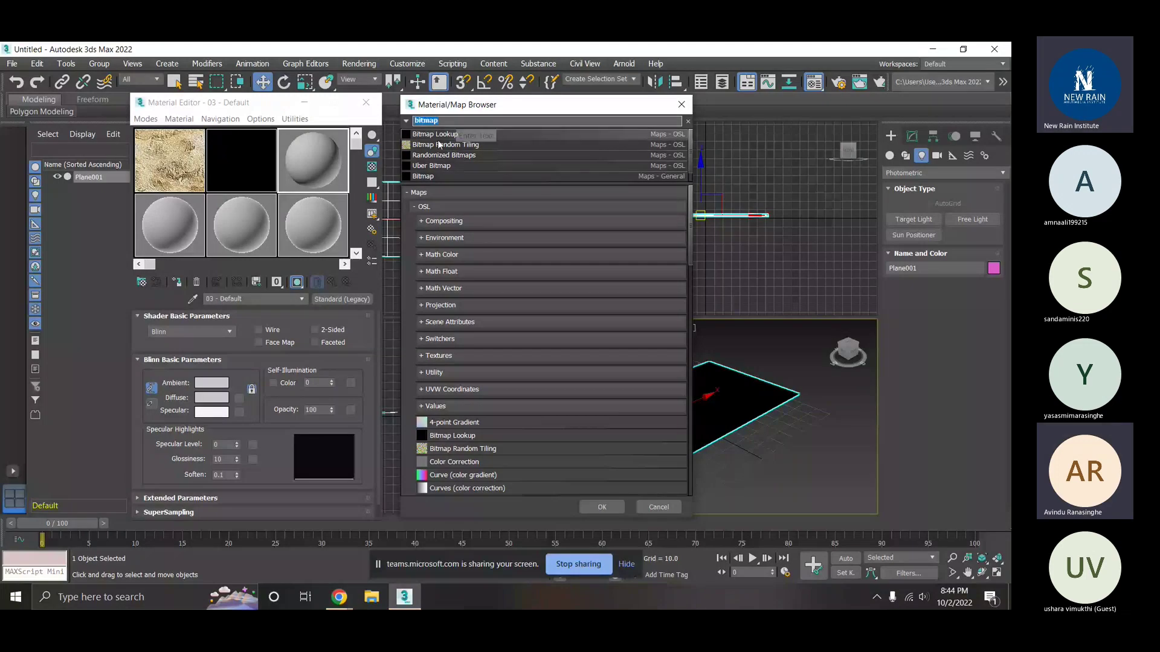
double_click(444, 176)
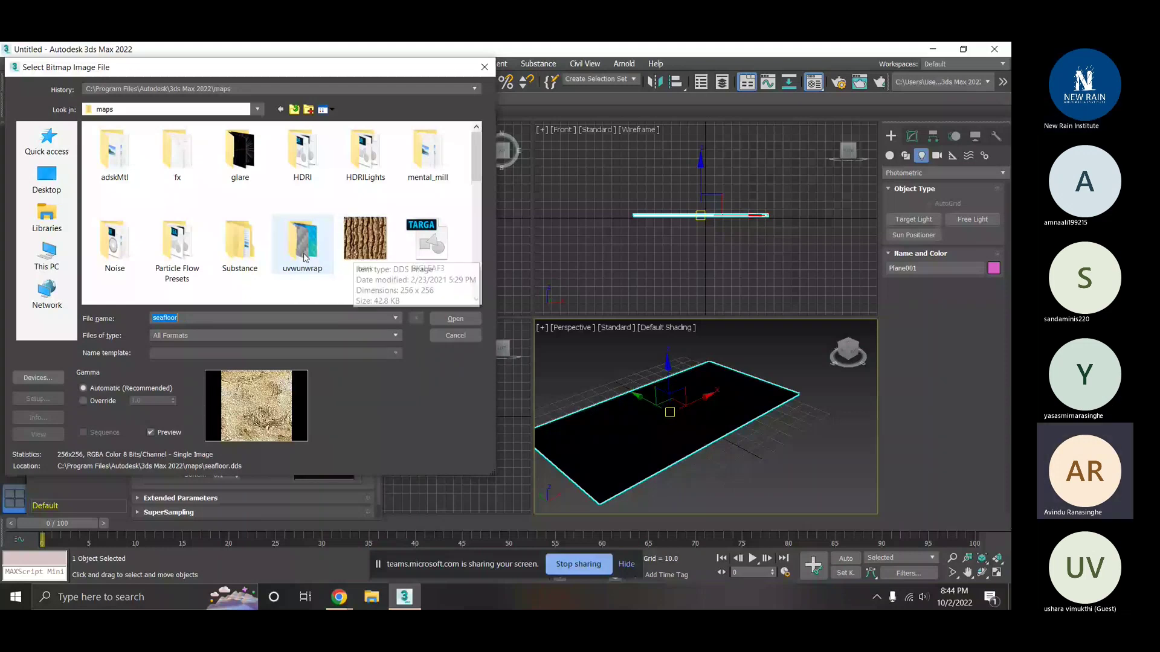
scroll(304, 258, "down", 3)
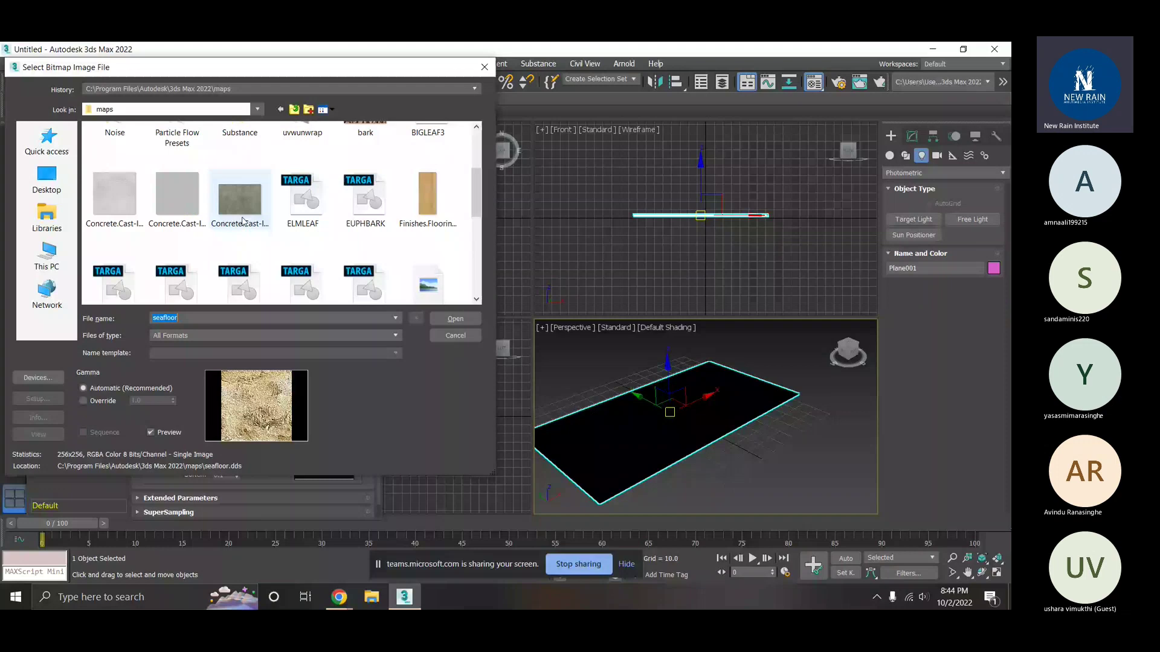
double_click(242, 221)
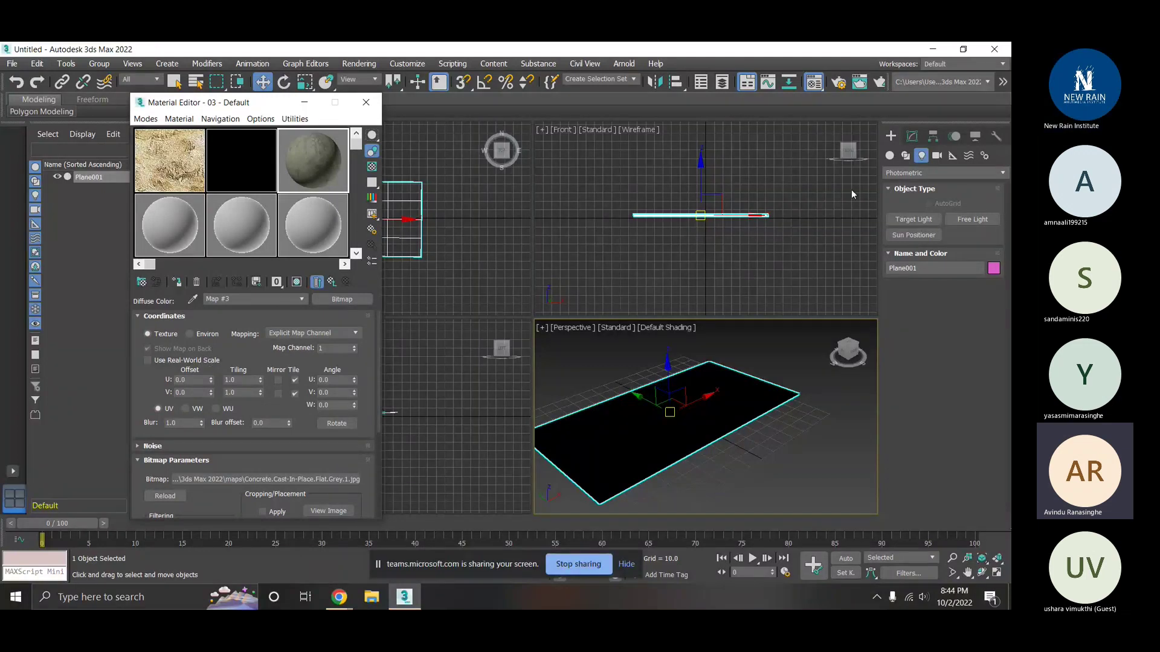
- Close the Material Editor and set the category of lights for creation to Standard
left_click(920, 161)
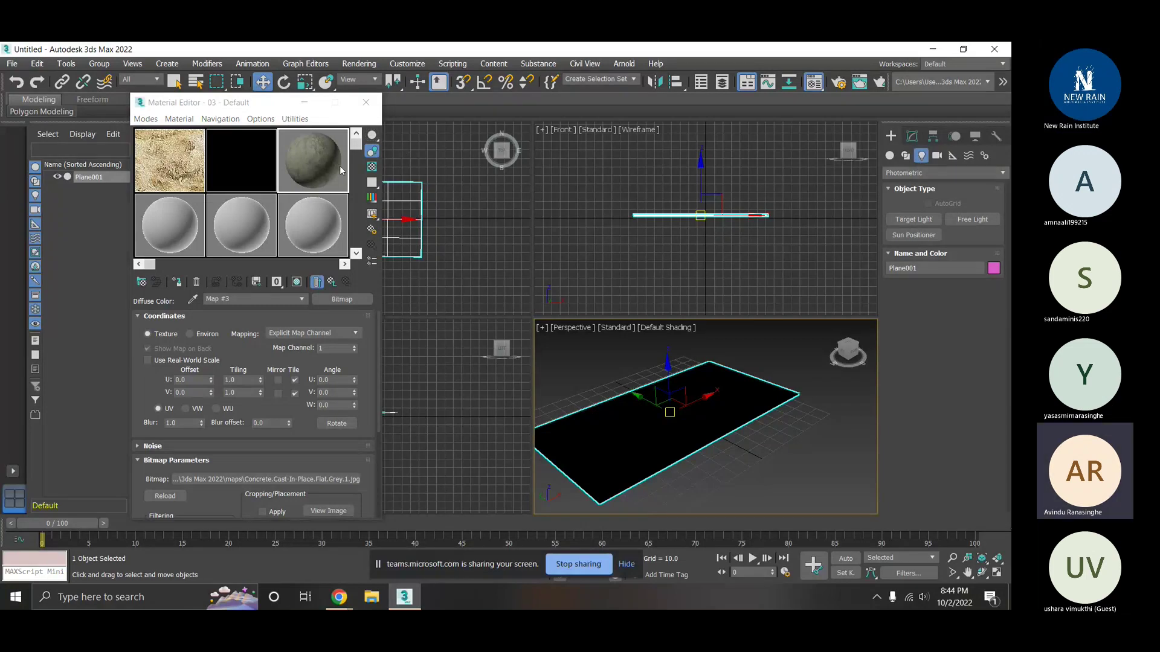
left_click(366, 103)
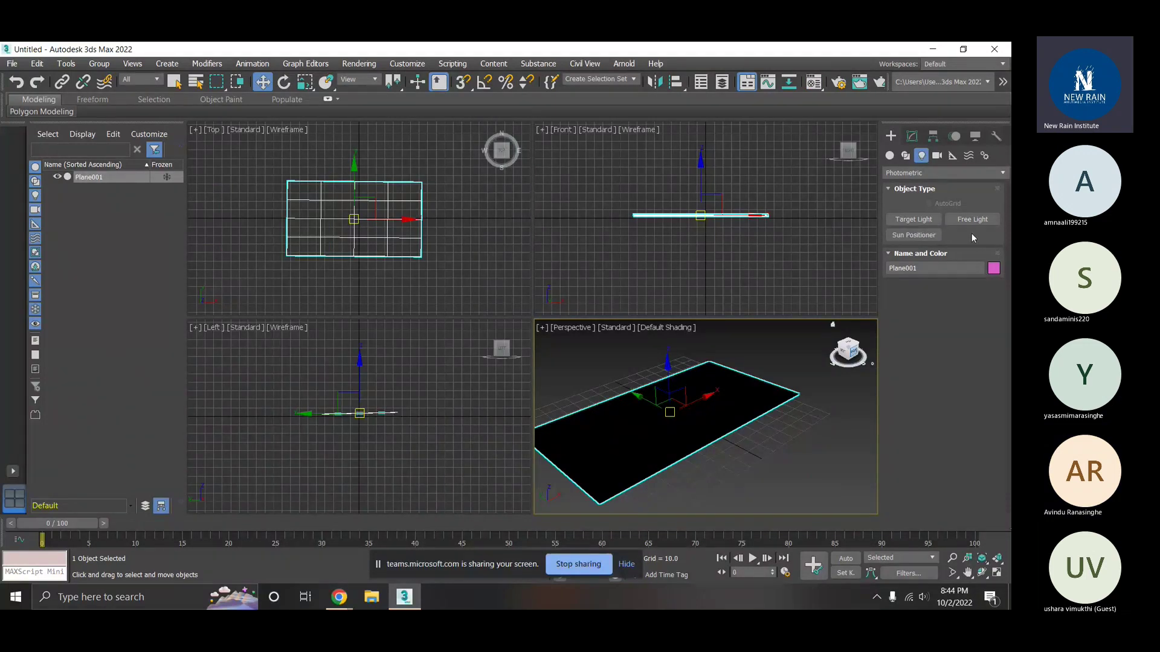
left_click(987, 174)
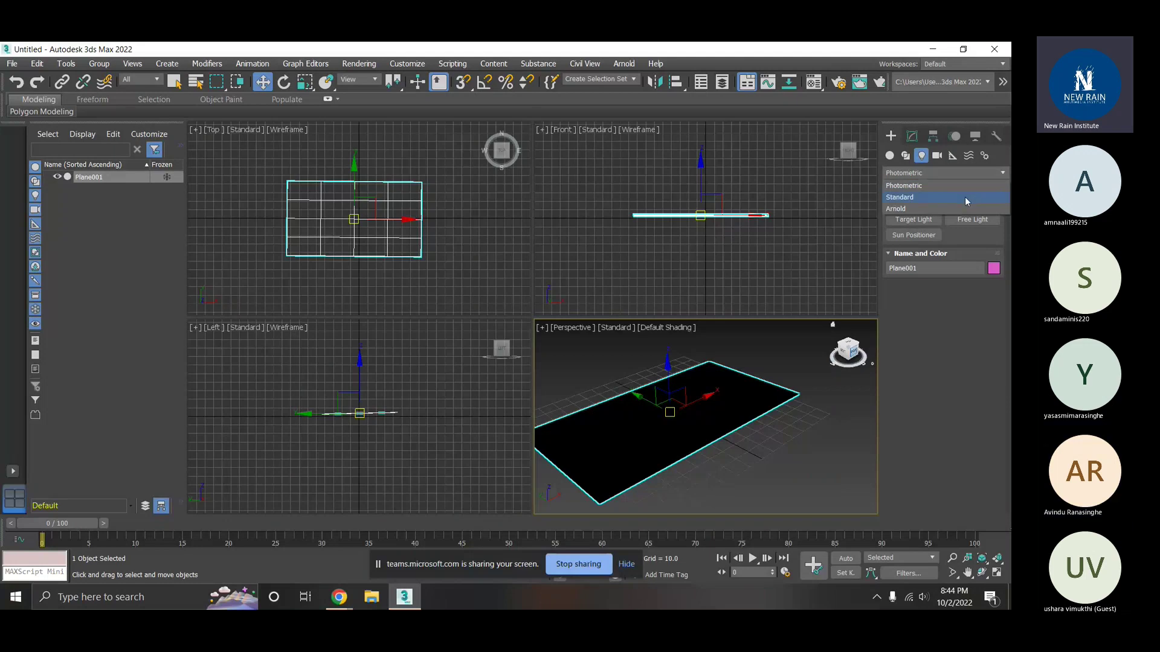
left_click(965, 197)
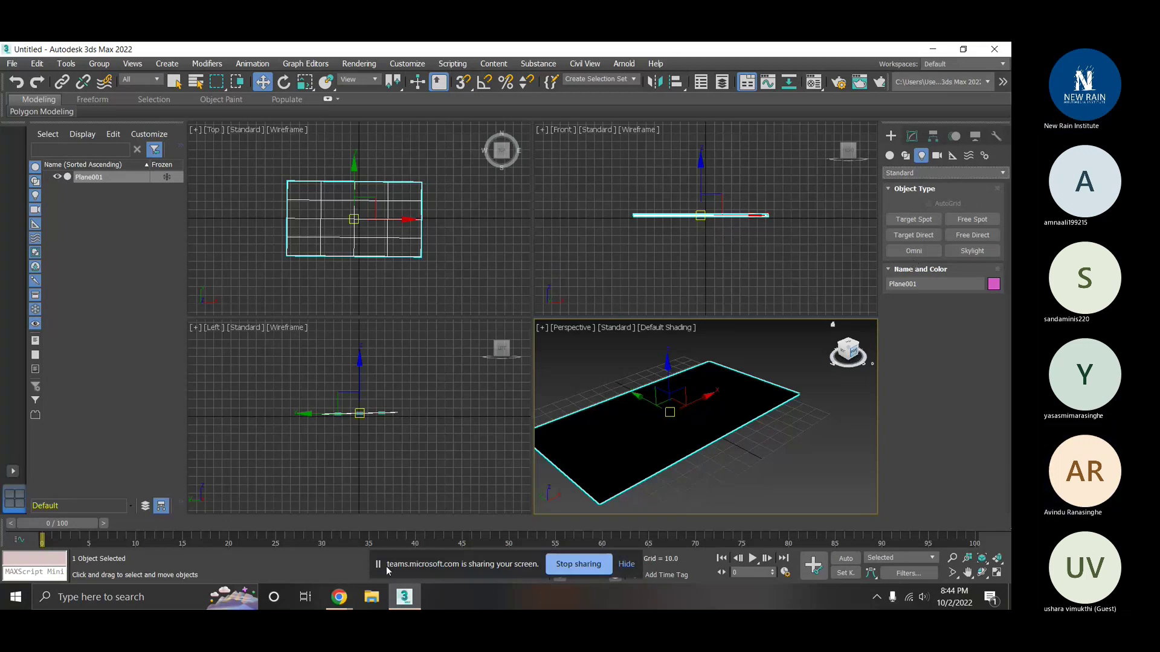
- Switch to the Teams meeting window, make it narrower and place it beside the Material Editor
left_click(339, 597)
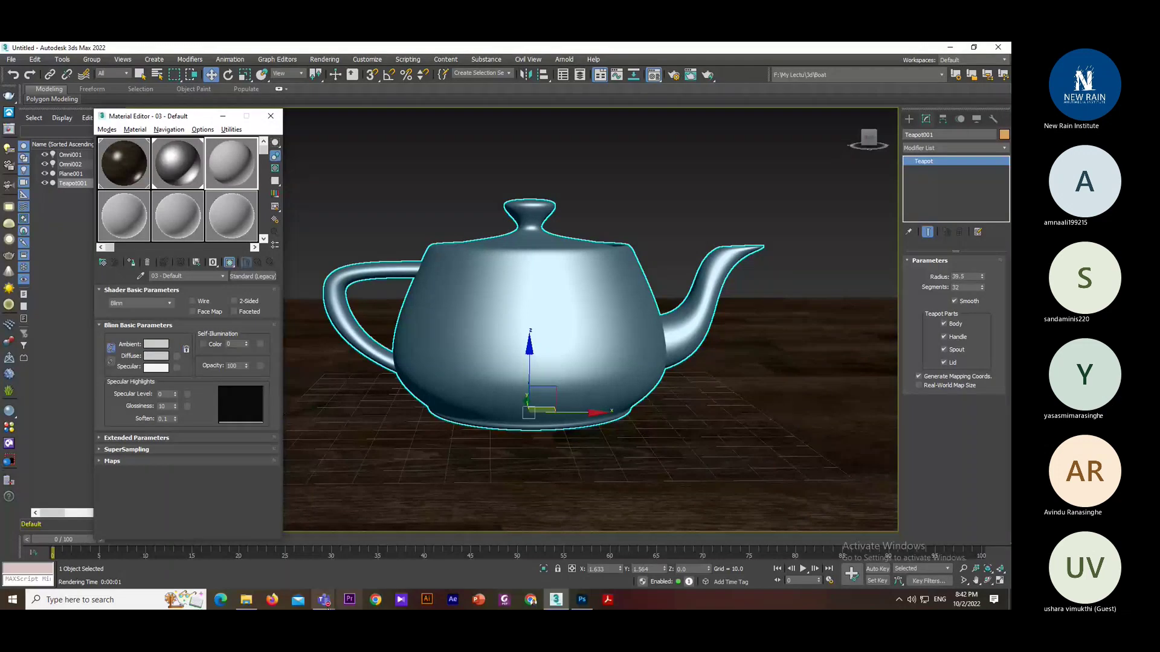
mouse_move(331, 587)
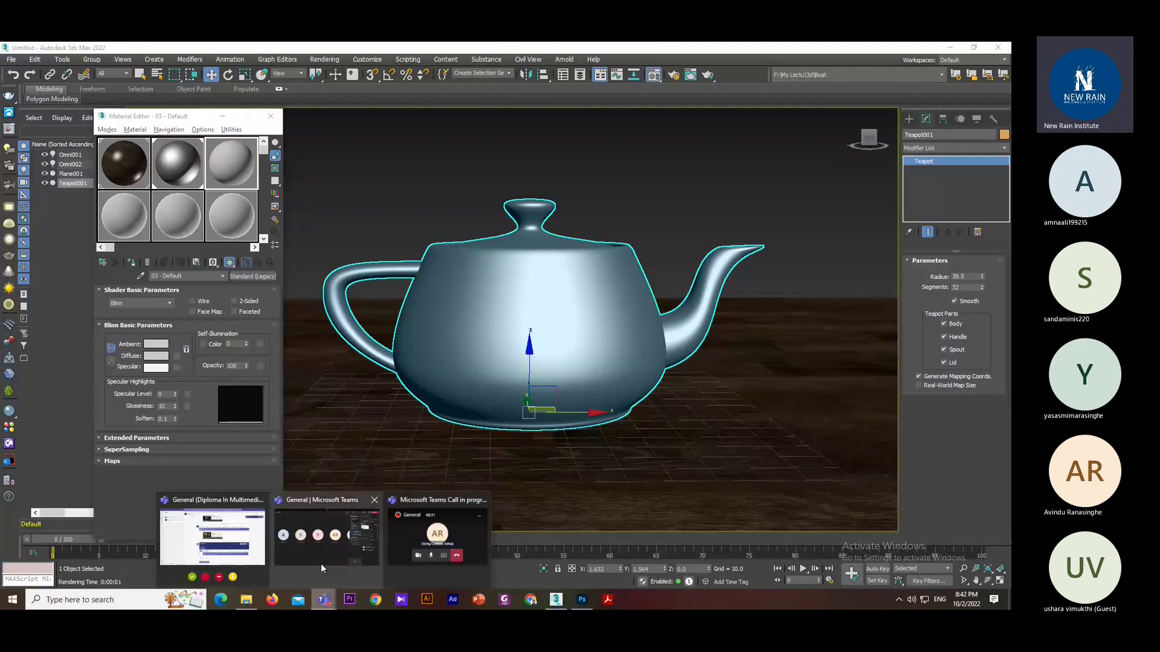
left_click(321, 563)
left_click(979, 51)
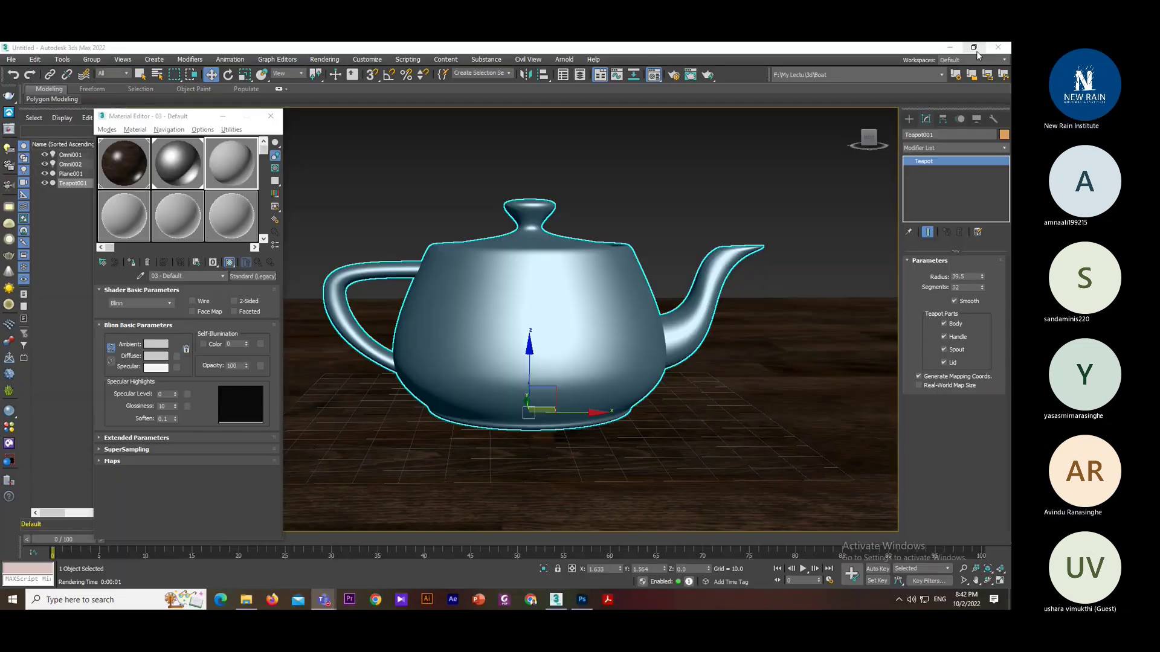
left_click(183, 128)
left_click(203, 129)
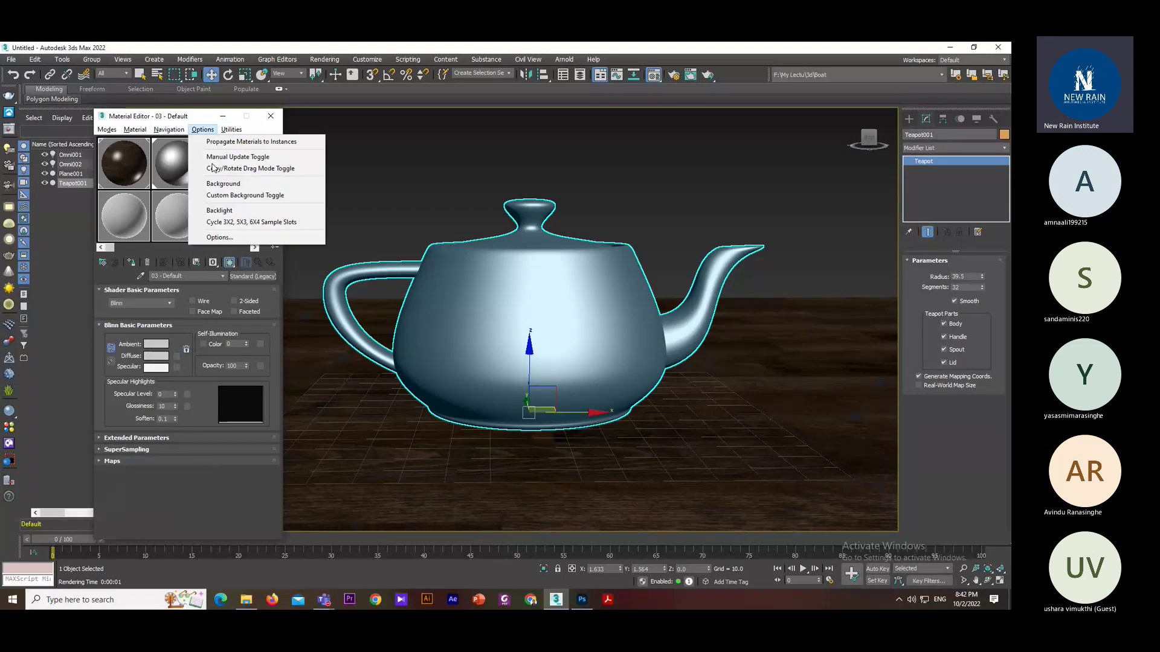
left_click(320, 603)
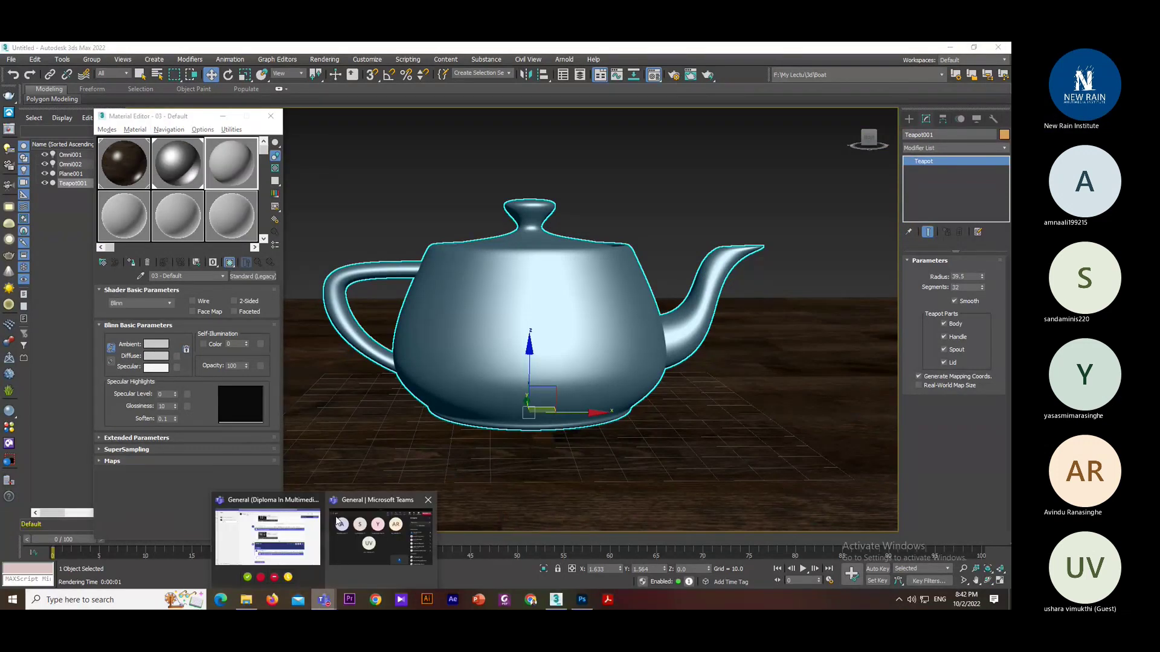
left_click(363, 526)
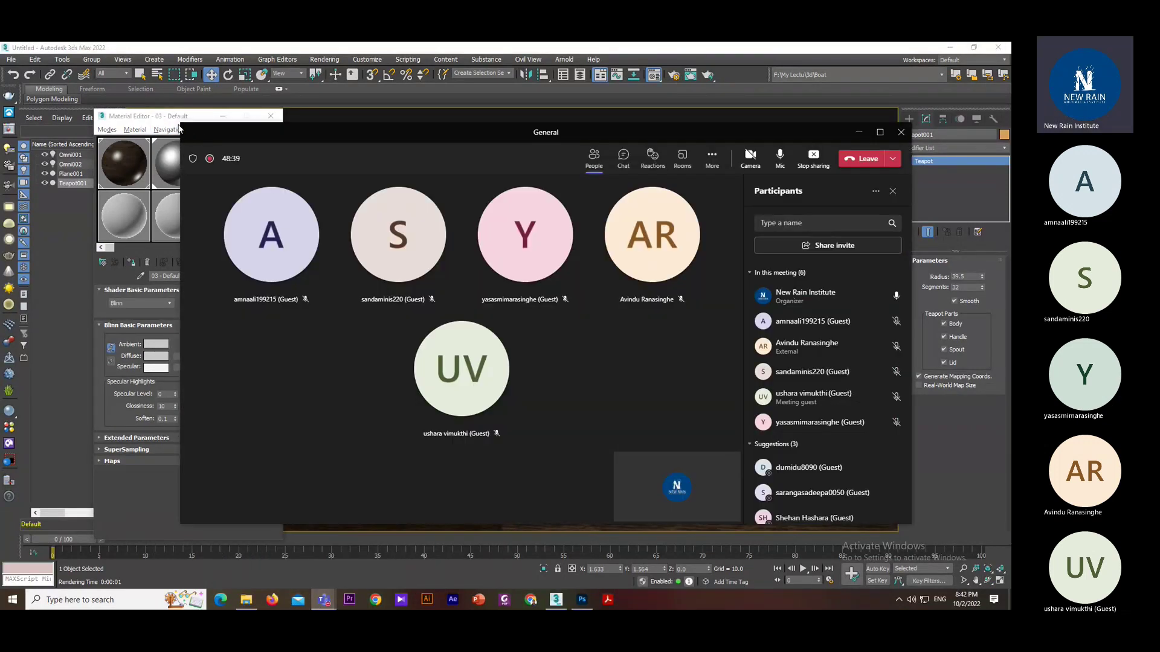
left_click_drag(181, 125, 340, 121)
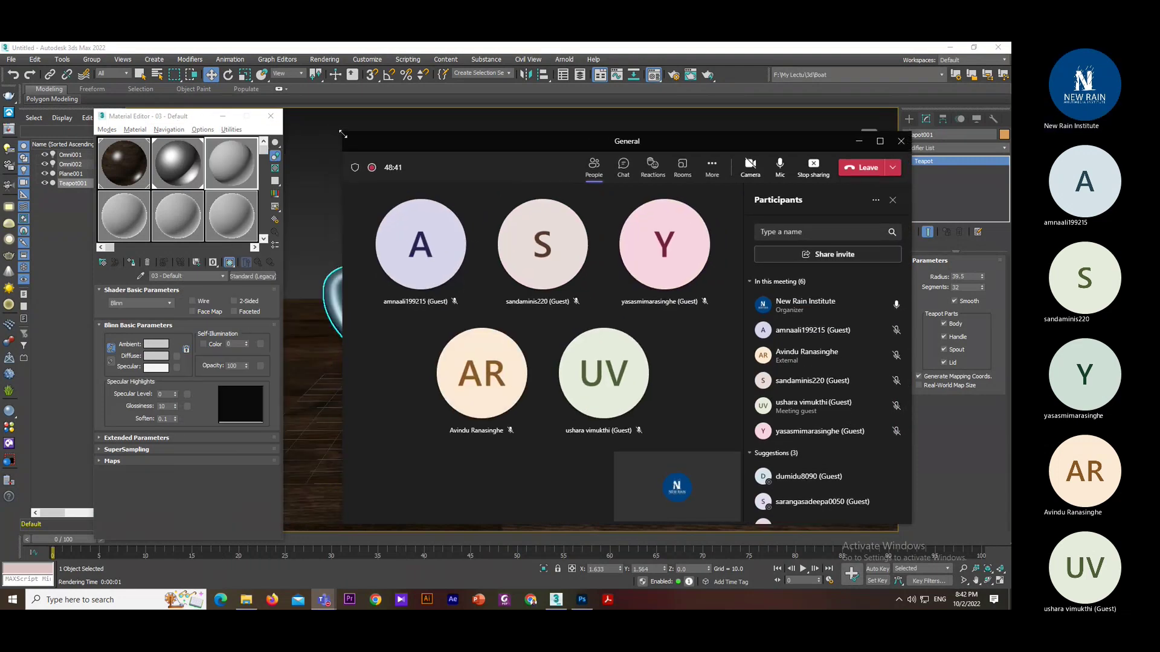
left_click_drag(519, 133, 502, 127)
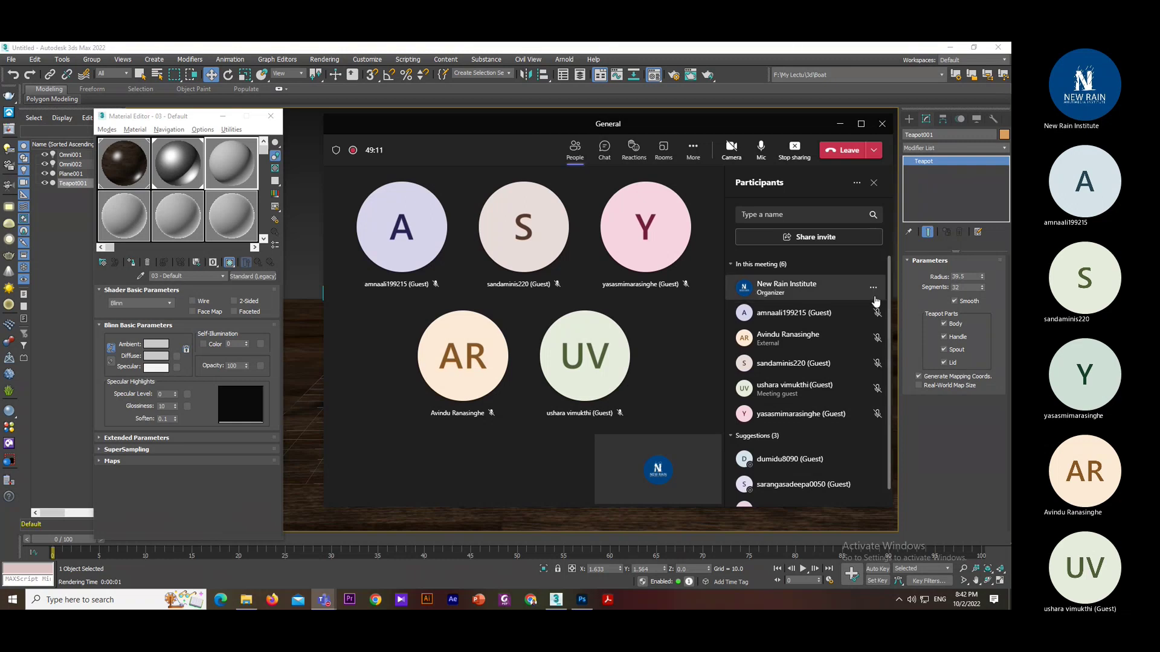
- Check the participant options for the organizer and the first guest, and minimize the meeting window
left_click(873, 288)
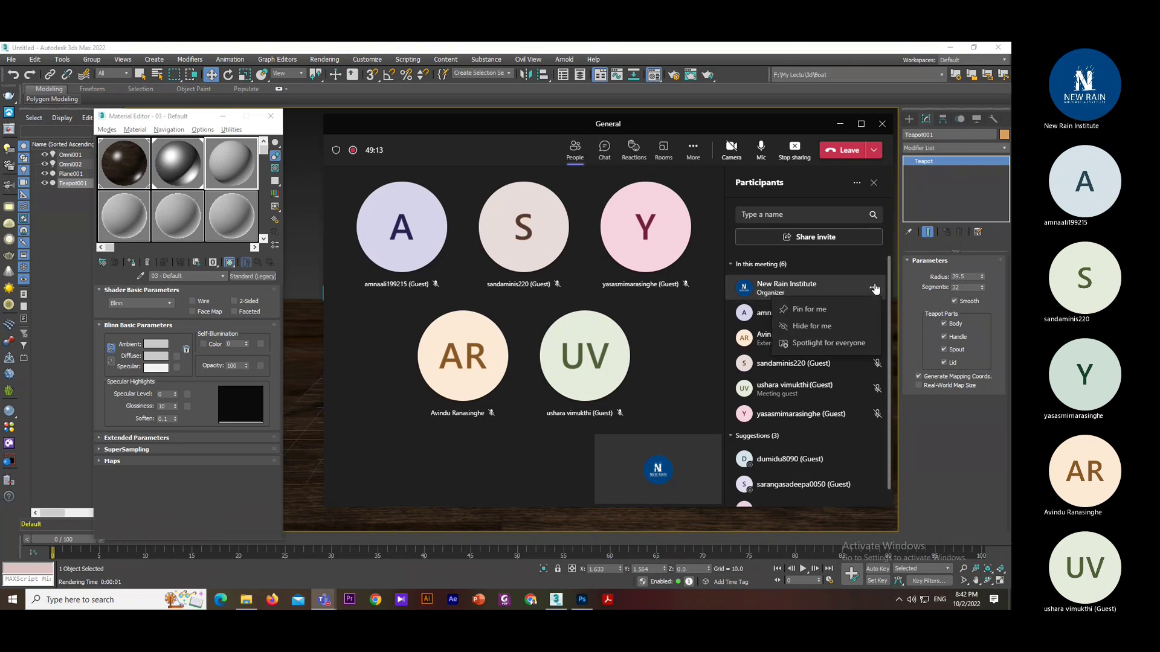
left_click(874, 288)
left_click(873, 315)
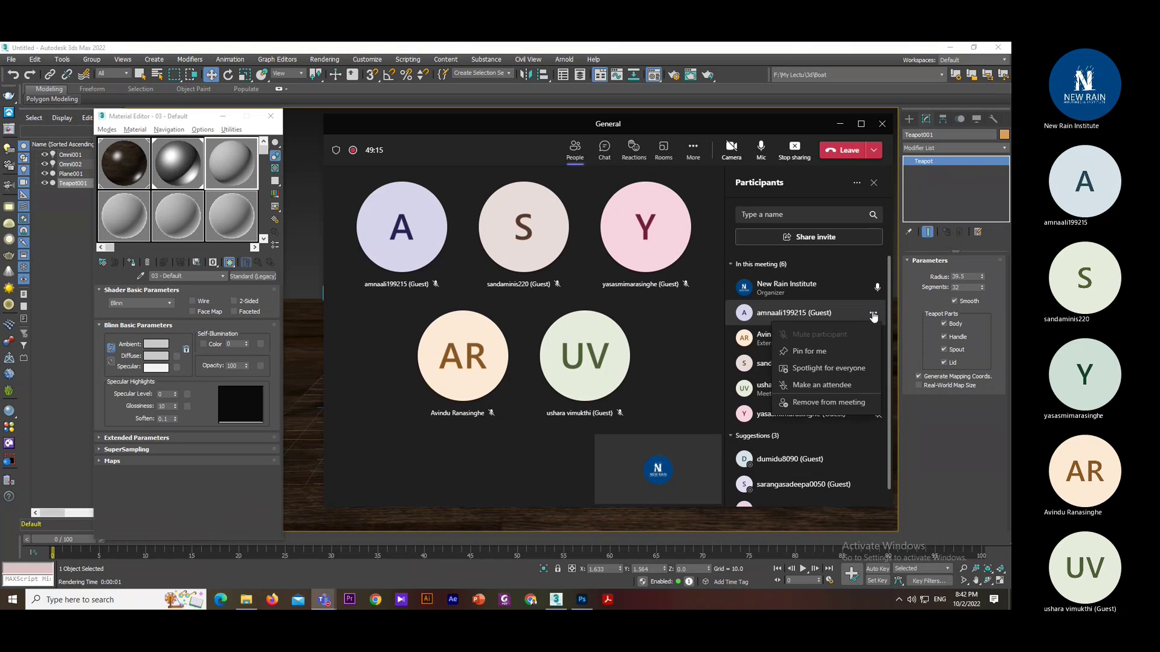
key("Escape")
left_click_drag(776, 122, 781, 125)
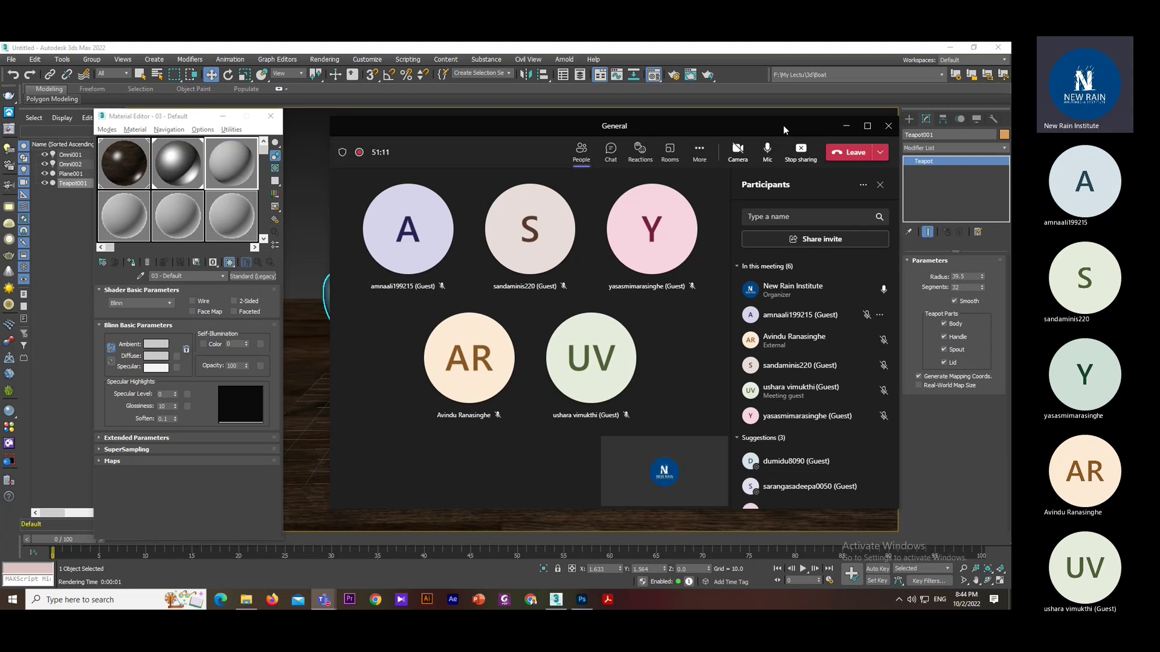
left_click(846, 126)
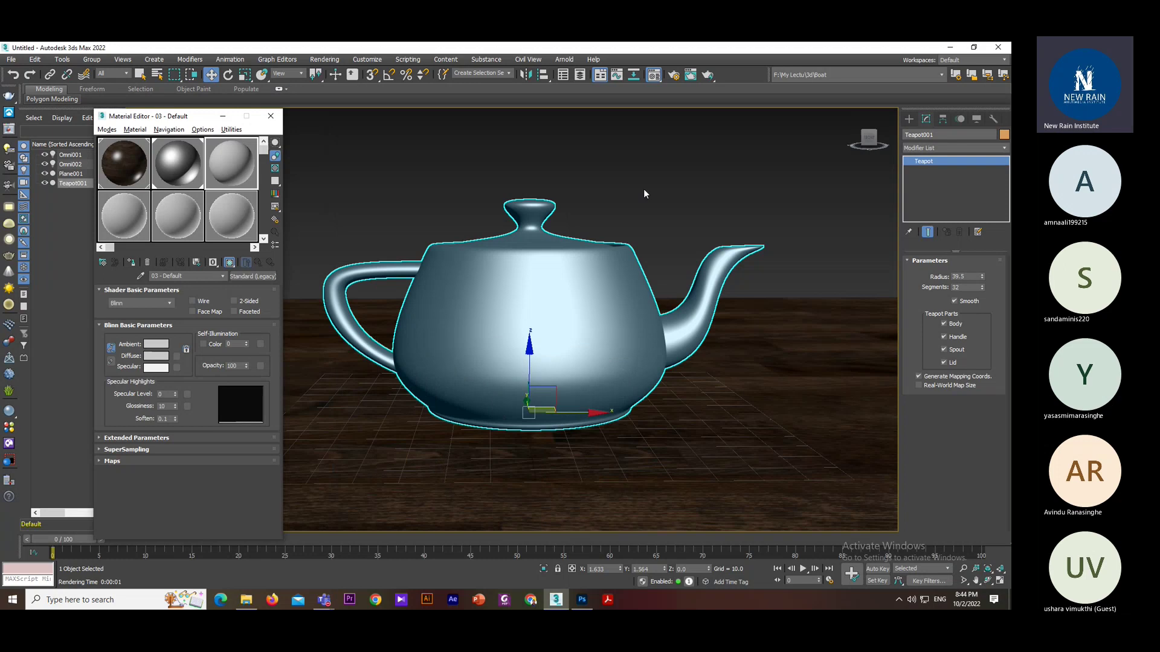
- Deselect the teapot and bring up the Standard light types for creation, with the whole teapot scene in view
left_click(713, 191)
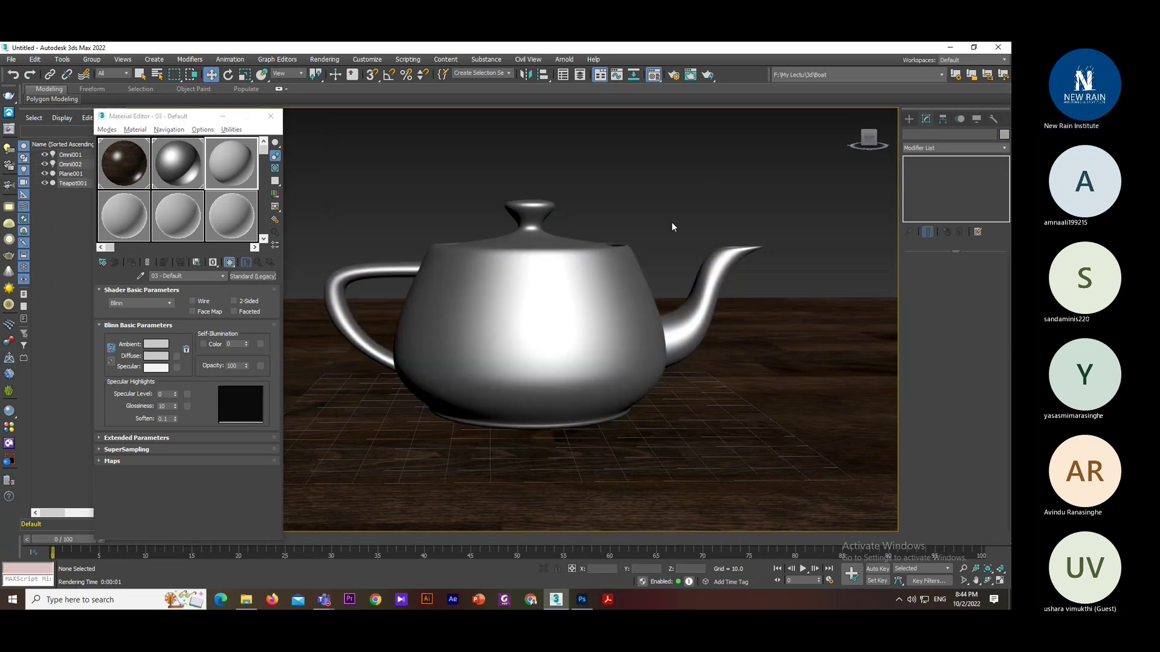
middle_click_drag(672, 222, 642, 333, "alt")
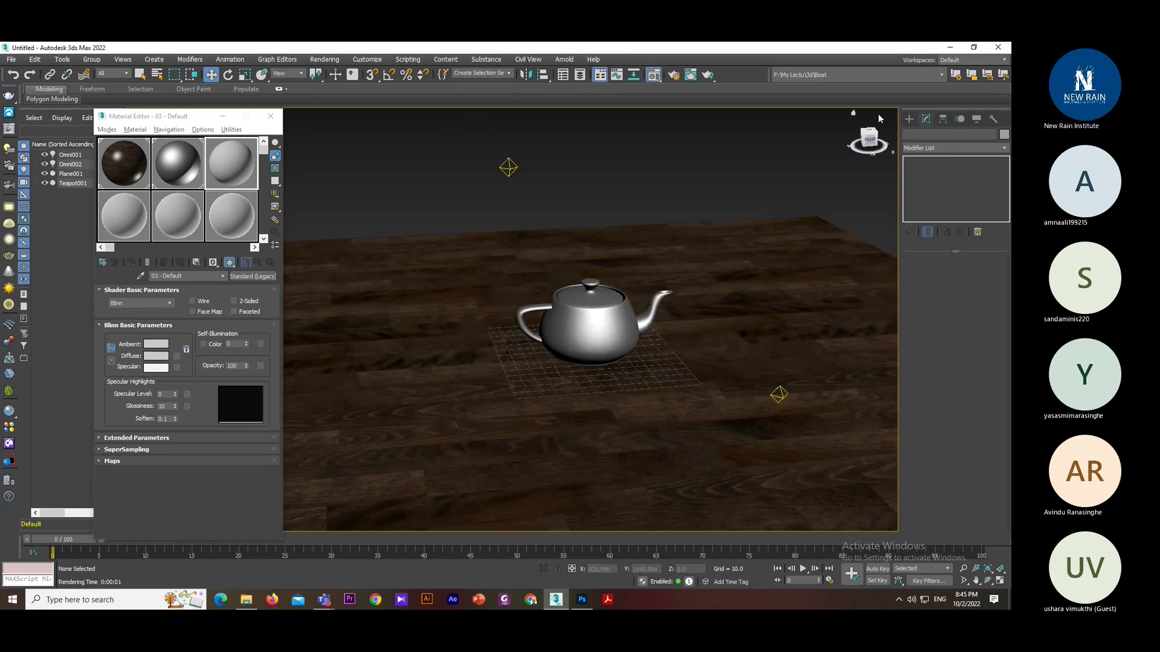
left_click(909, 119)
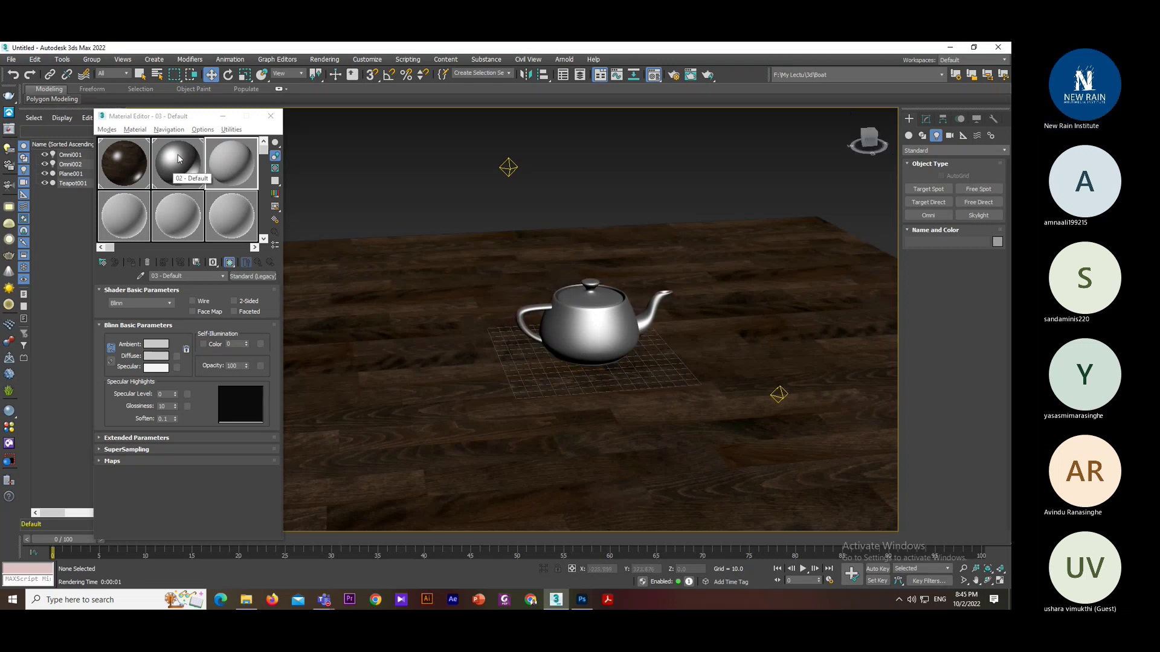
- Minimise the Material Editor and delete both existing omni lights from the teapot scene
left_click(223, 116)
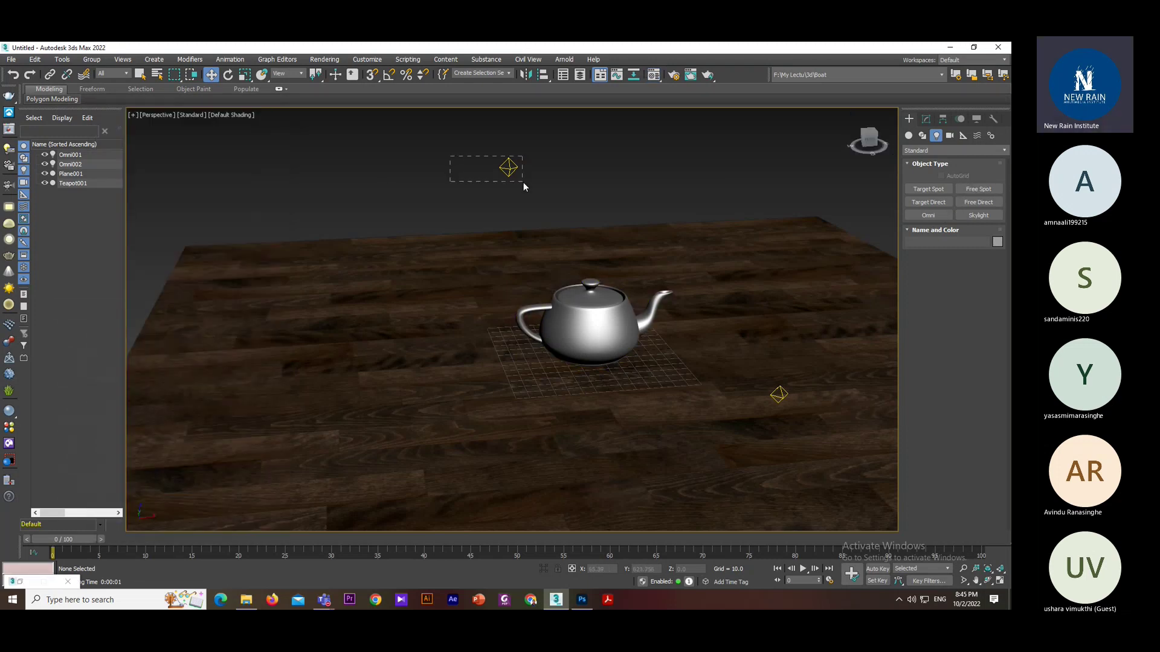
left_click(532, 241)
middle_click_drag(640, 278, 598, 274, "alt")
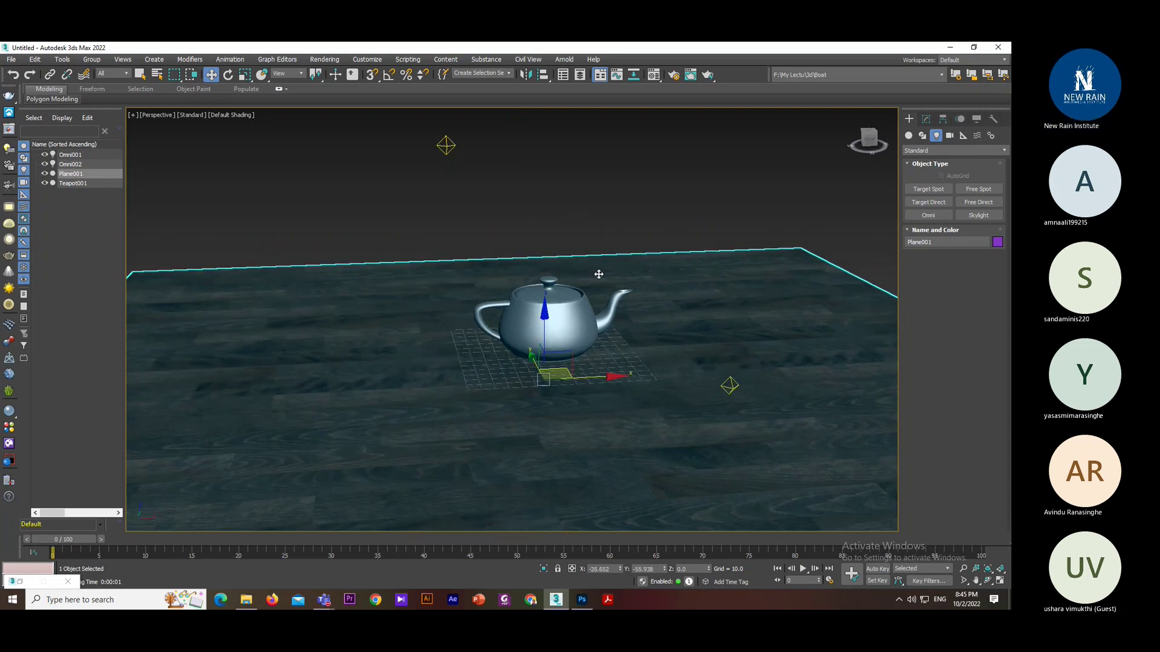
left_click_drag(598, 274, 624, 212)
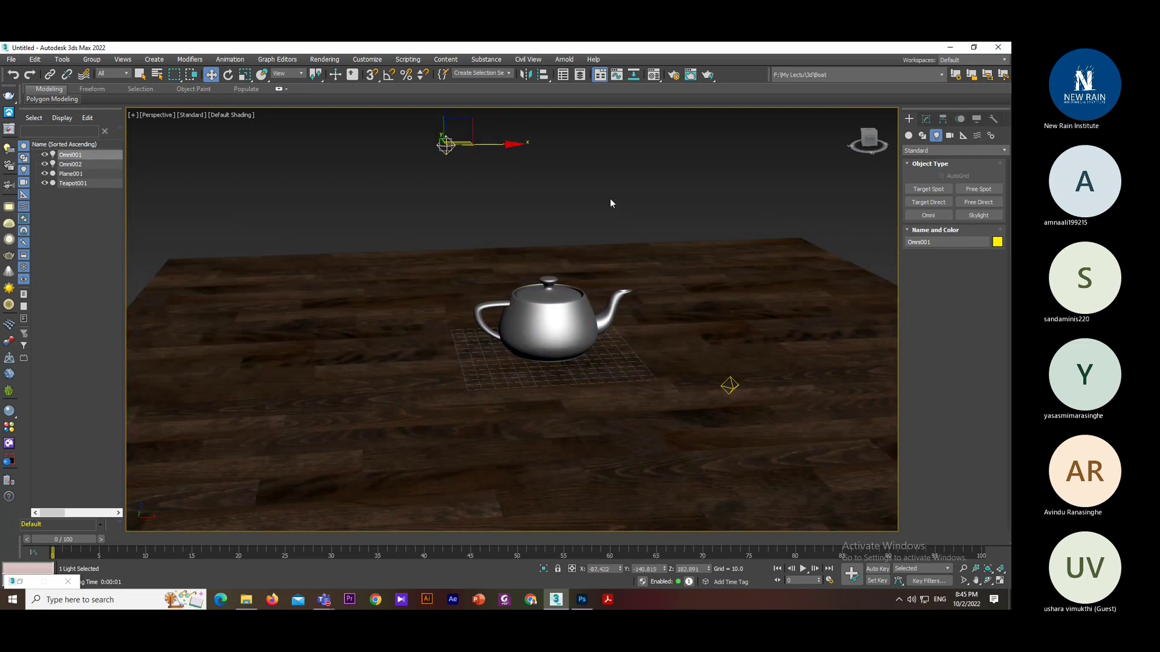
middle_click_drag(611, 203, 383, 125, "alt")
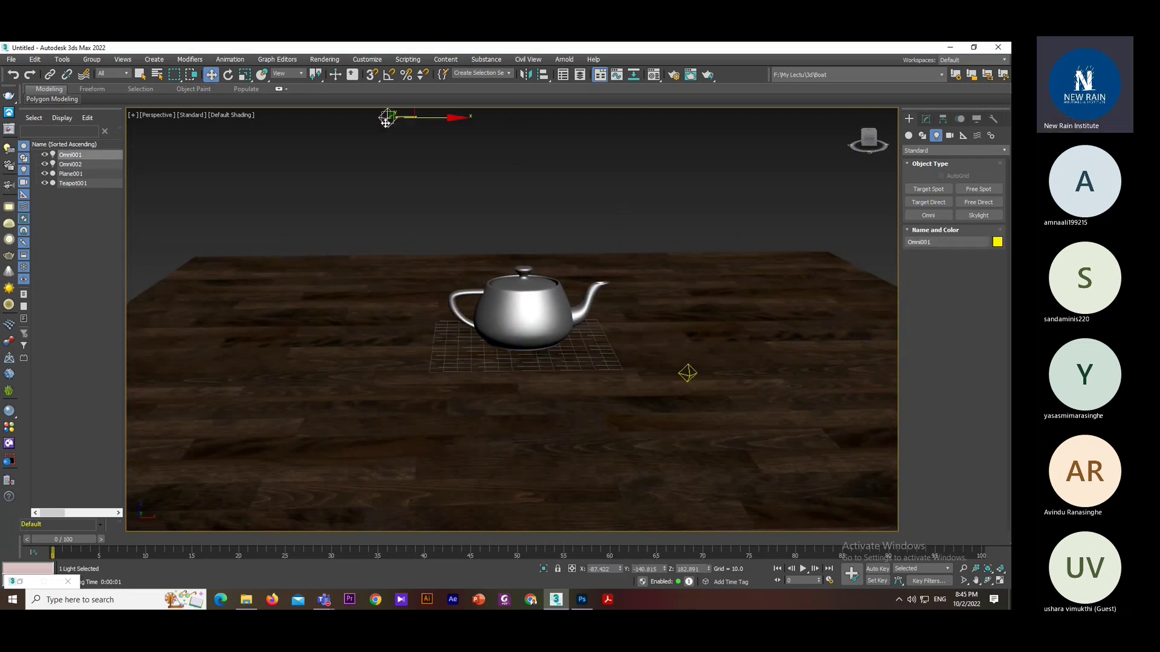
key("Delete")
left_click(689, 378)
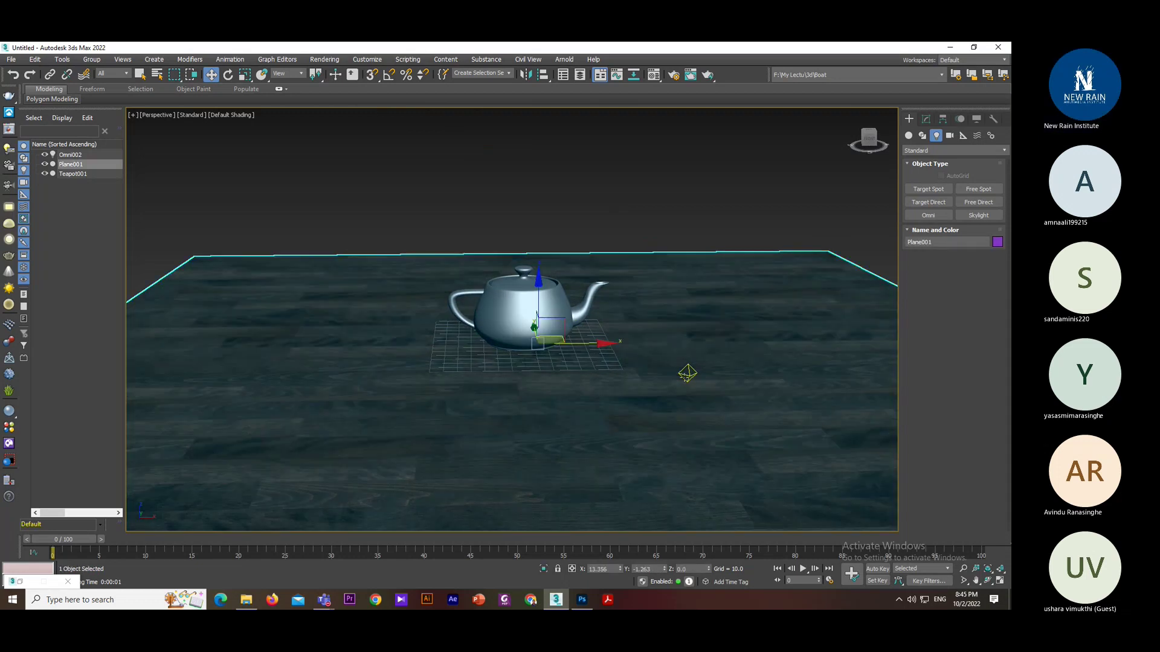
left_click(687, 373)
key("Delete")
middle_click_drag(686, 373, 538, 236, "alt")
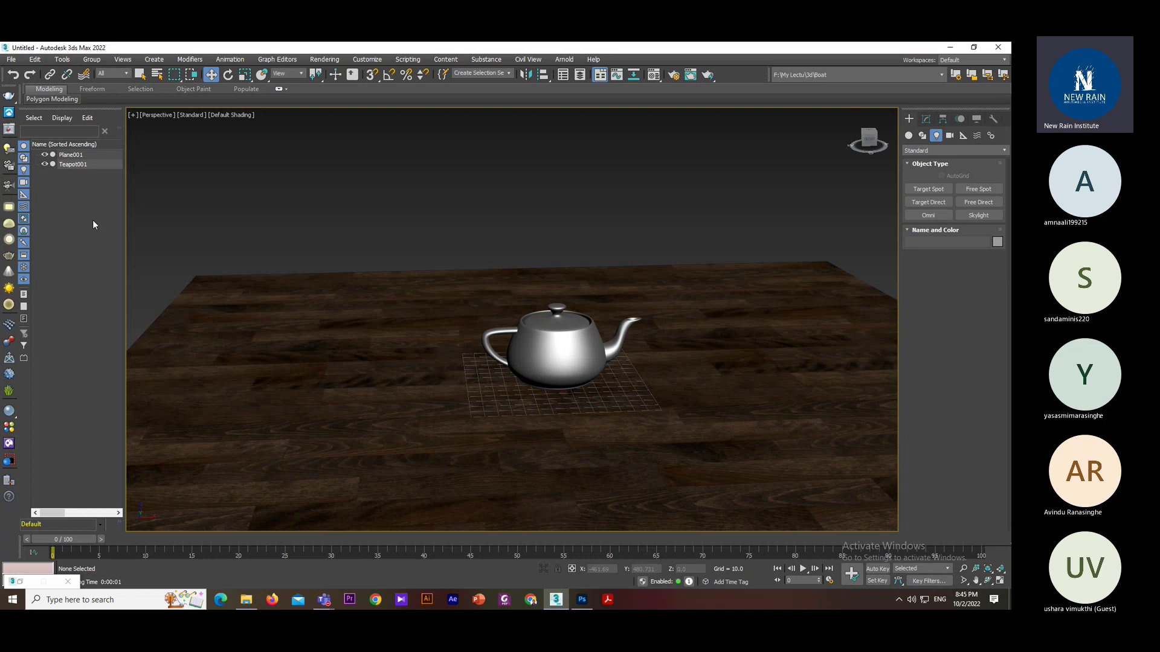
- Create an omni light on the handle side of the teapot and raise it to a Z height of about 114
left_click(77, 159)
left_click(73, 164)
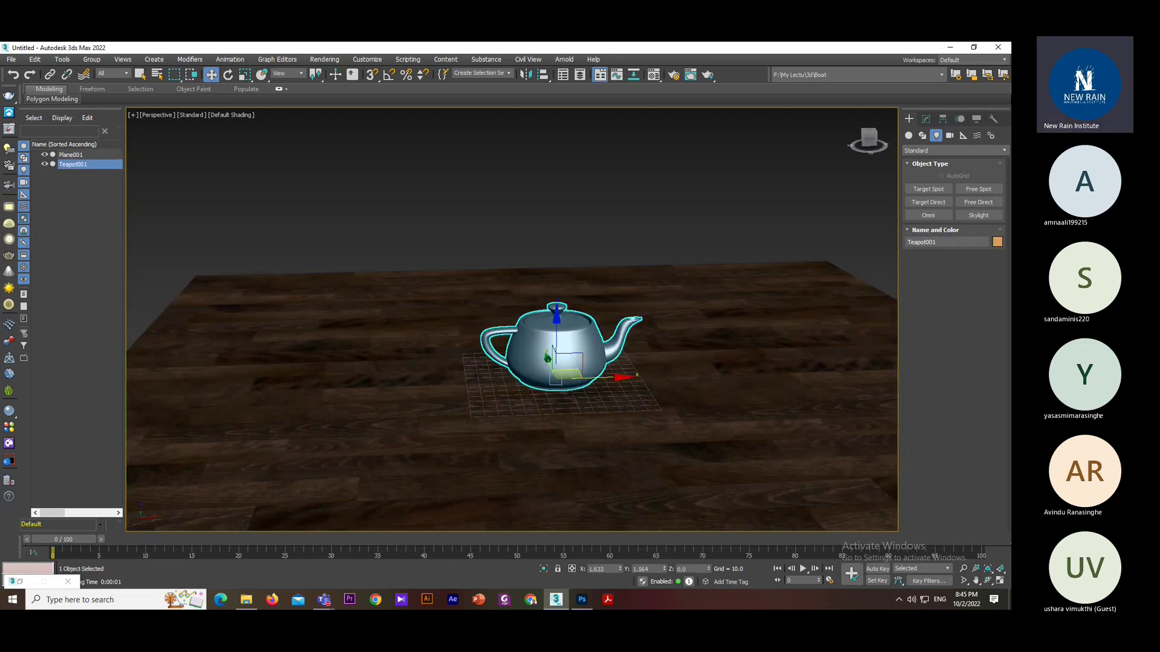
left_click(928, 215)
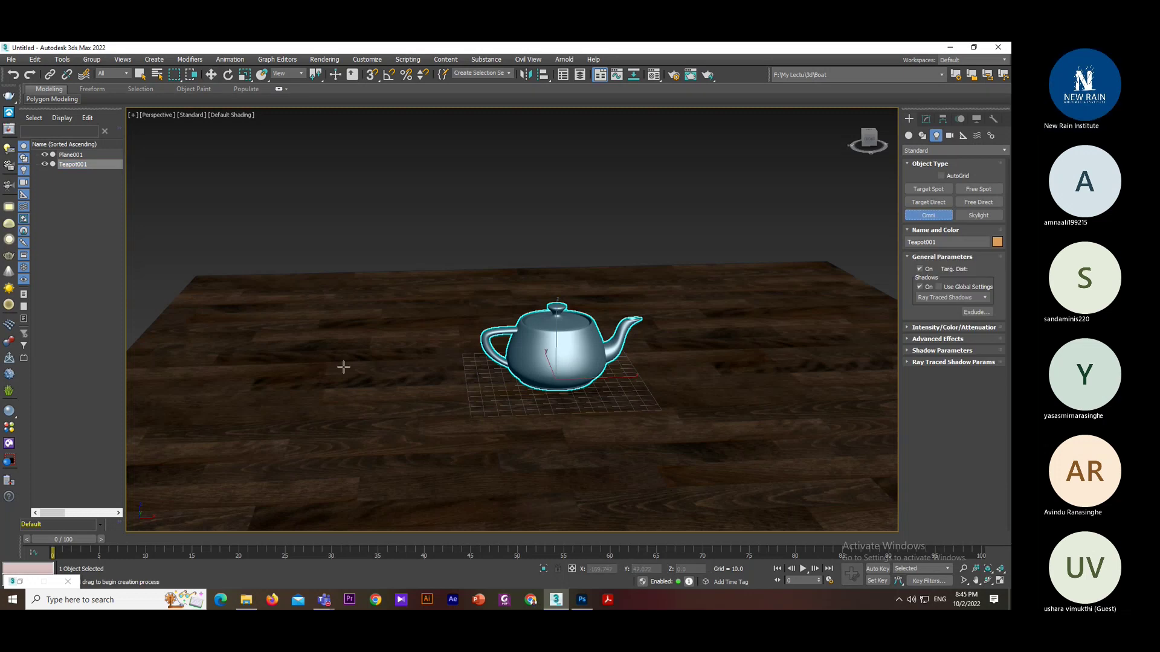
left_click(368, 406)
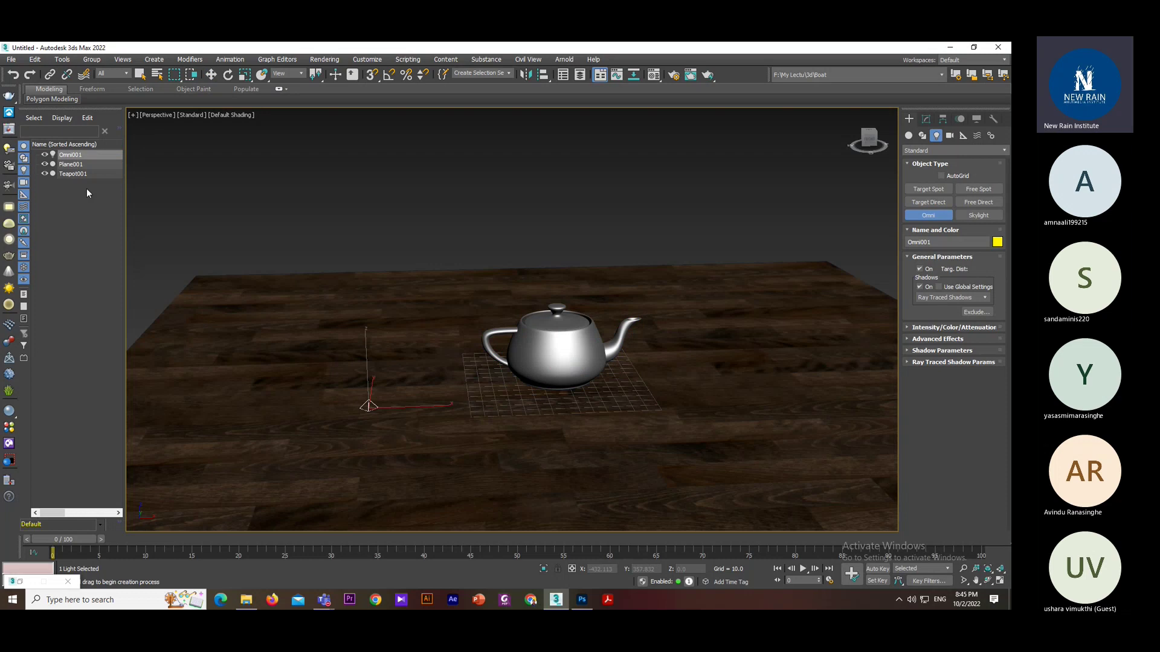
key("w")
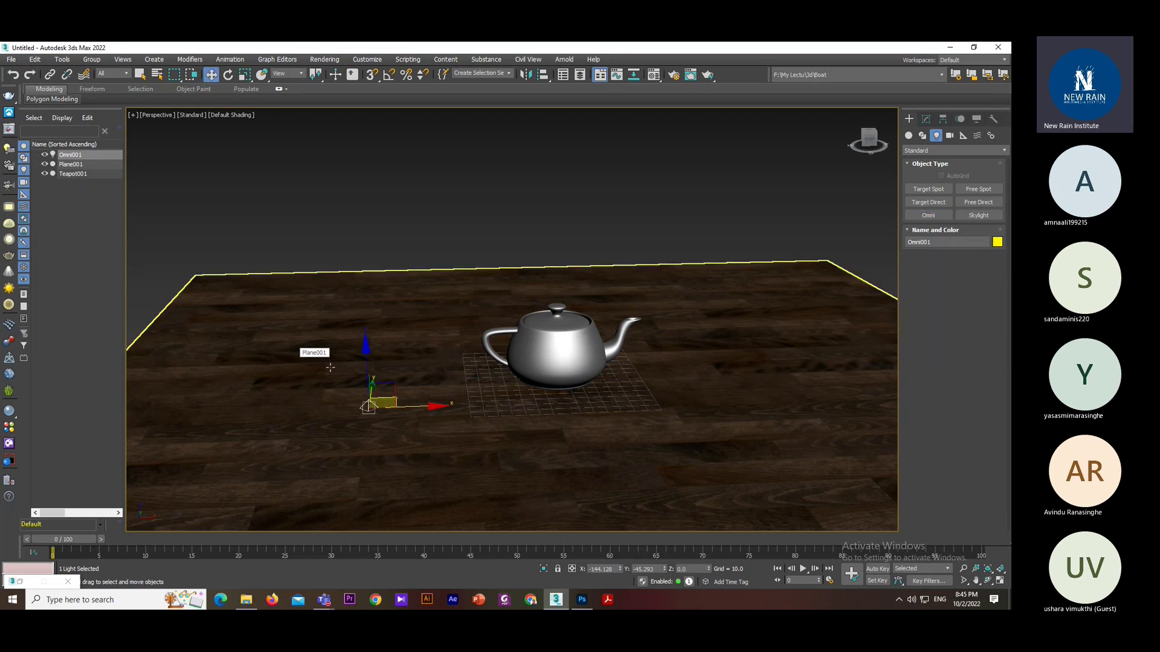
left_click_drag(368, 386, 361, 260)
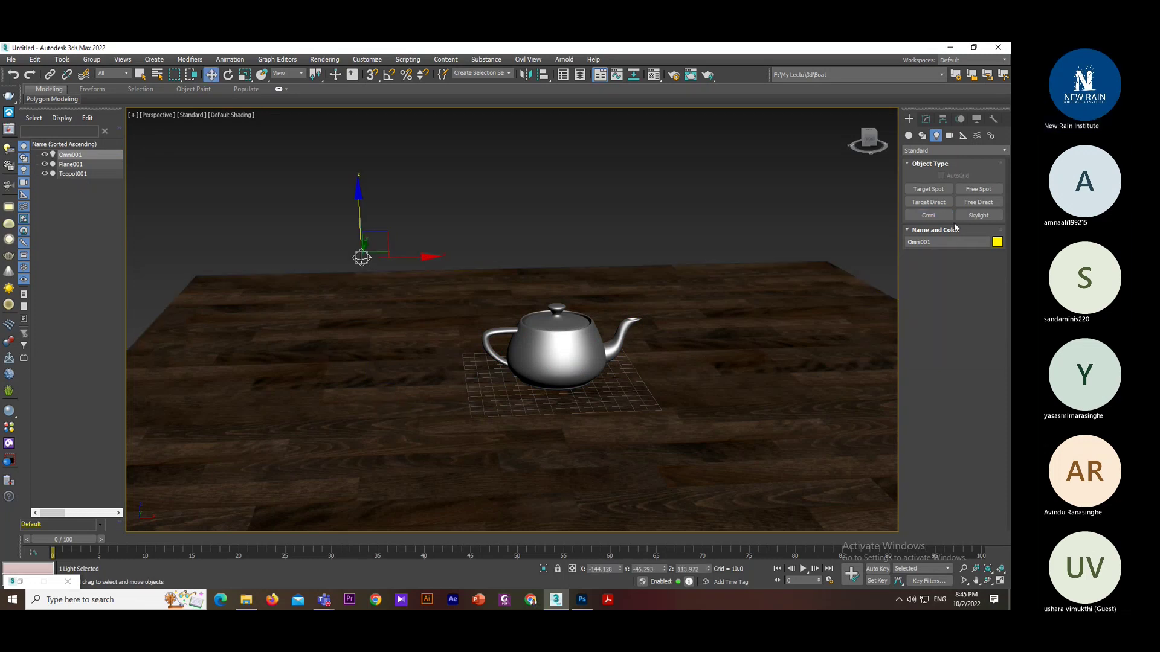
- Create a second omni light on the spout side of the teapot and raise it to a Z height of about 157
left_click(928, 215)
left_click(762, 414)
key("w")
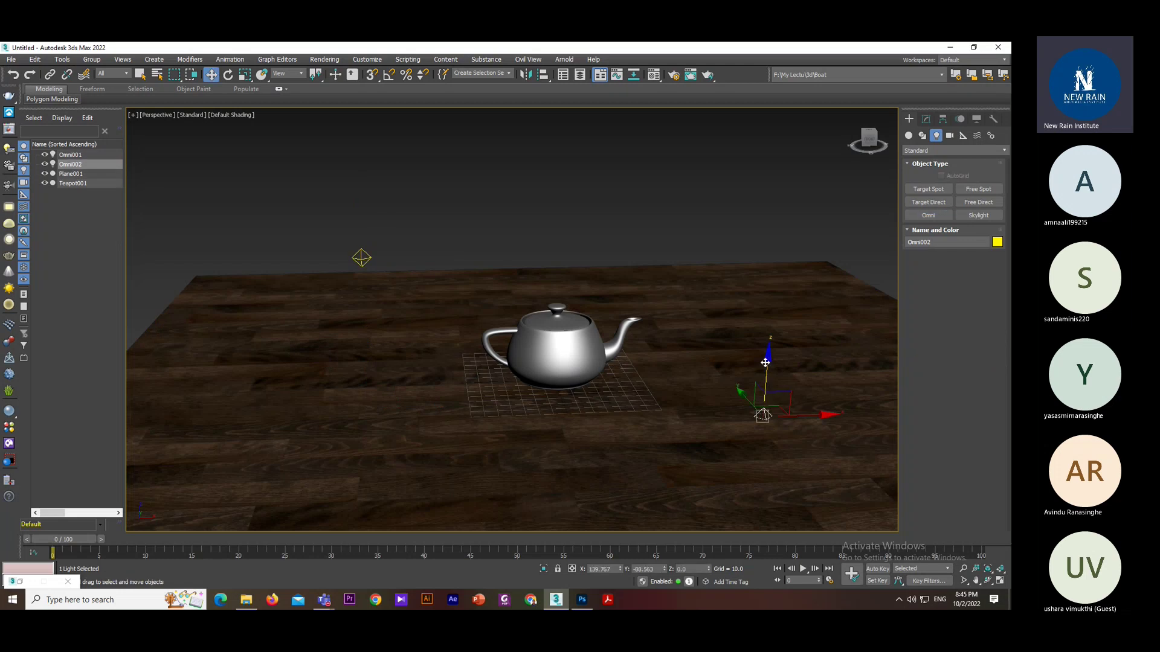
left_click_drag(766, 362, 781, 203)
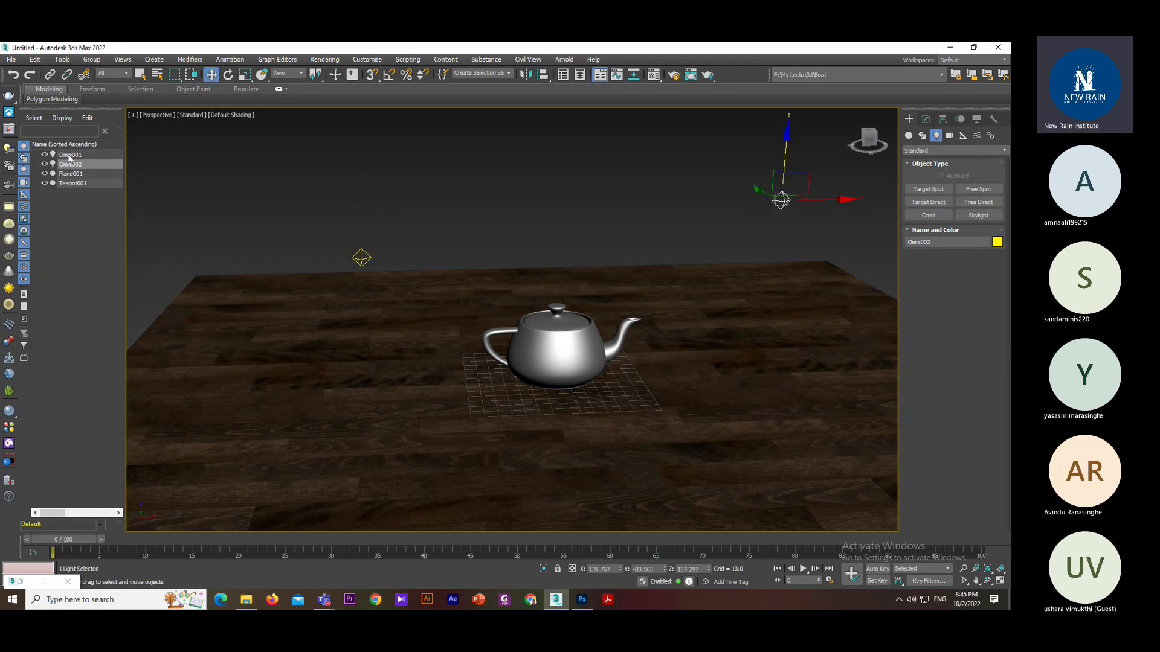
left_click(71, 155)
left_click(91, 164)
- Create a box in front of the teapot, about 72 long, 65 wide and 51 high
left_click(908, 136)
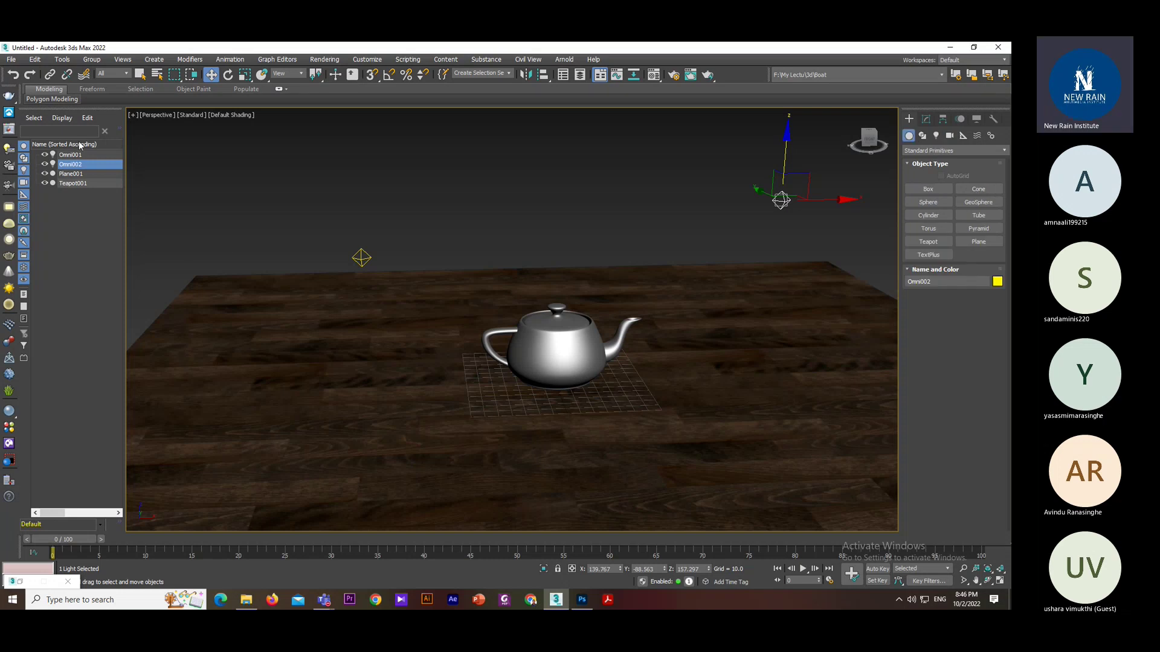
left_click(928, 189)
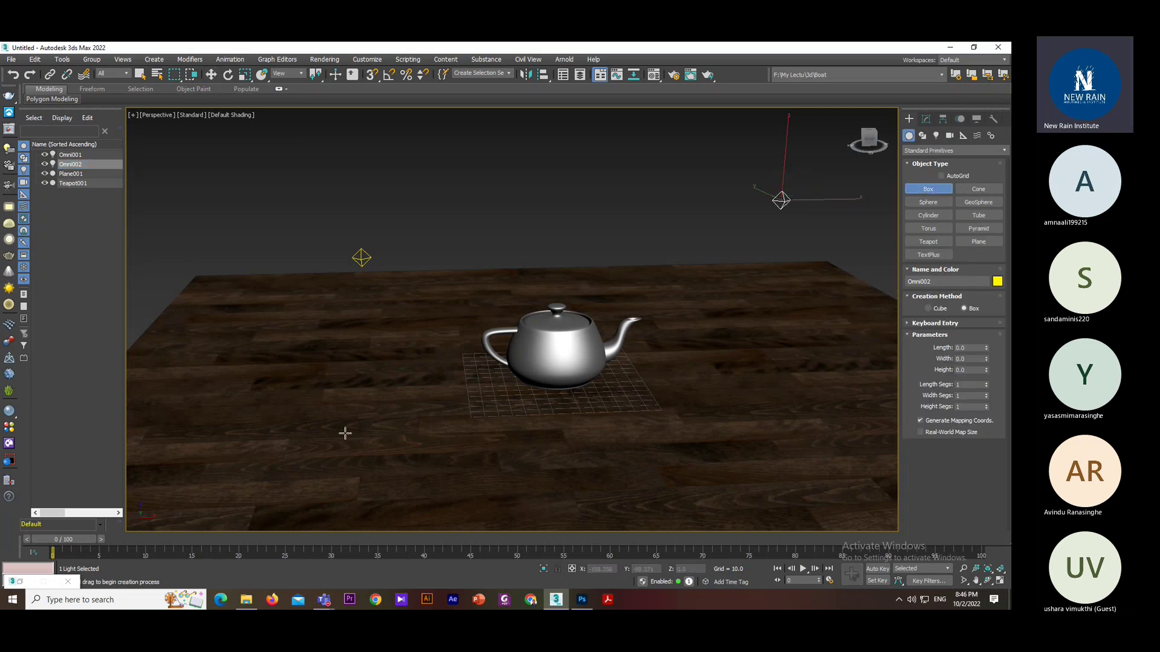
left_click_drag(435, 426, 536, 477)
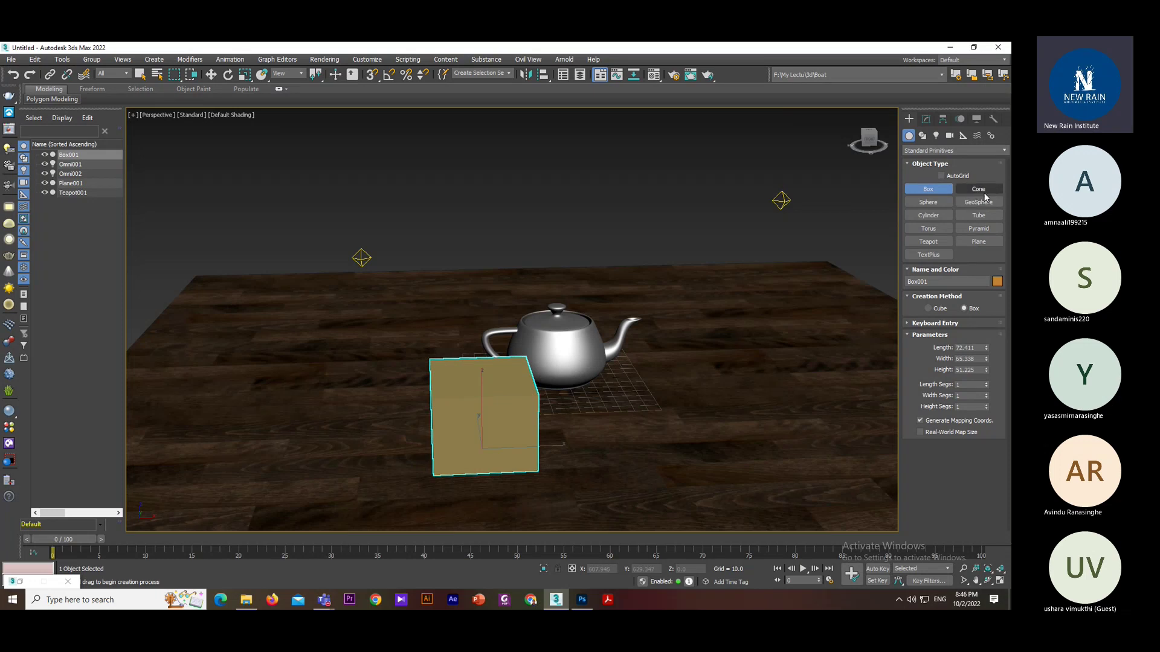
- Create a pointed cone beside the box with a base radius of about 47 and a height of about 56
left_click(978, 189)
left_click_drag(659, 433, 725, 430)
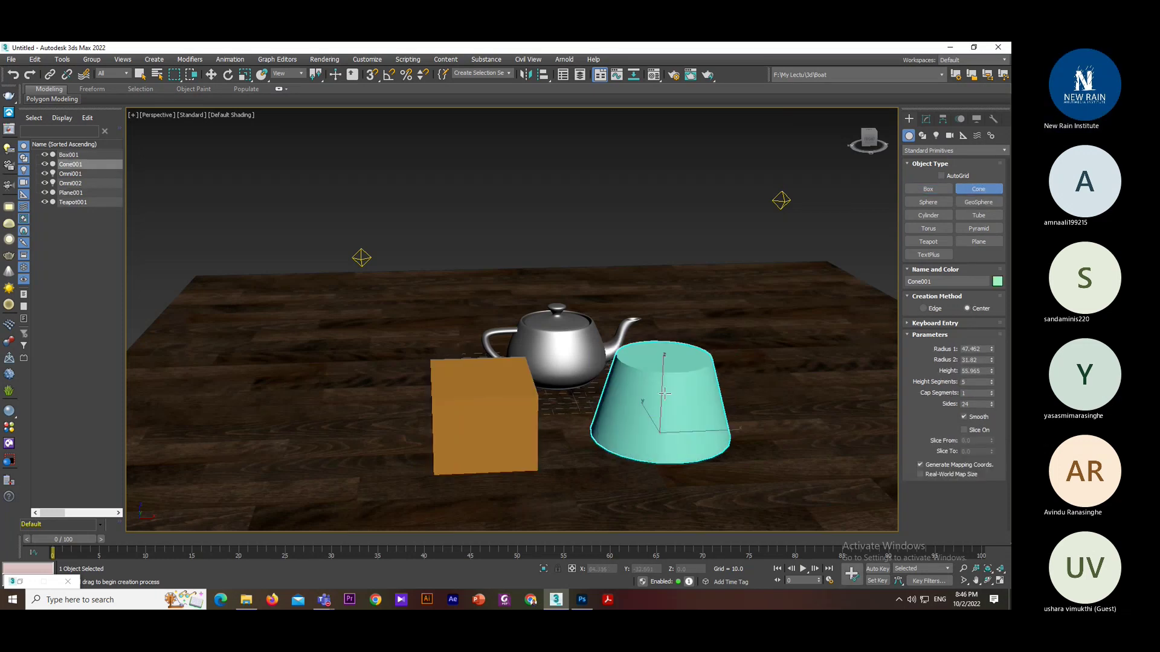
left_click(575, 441)
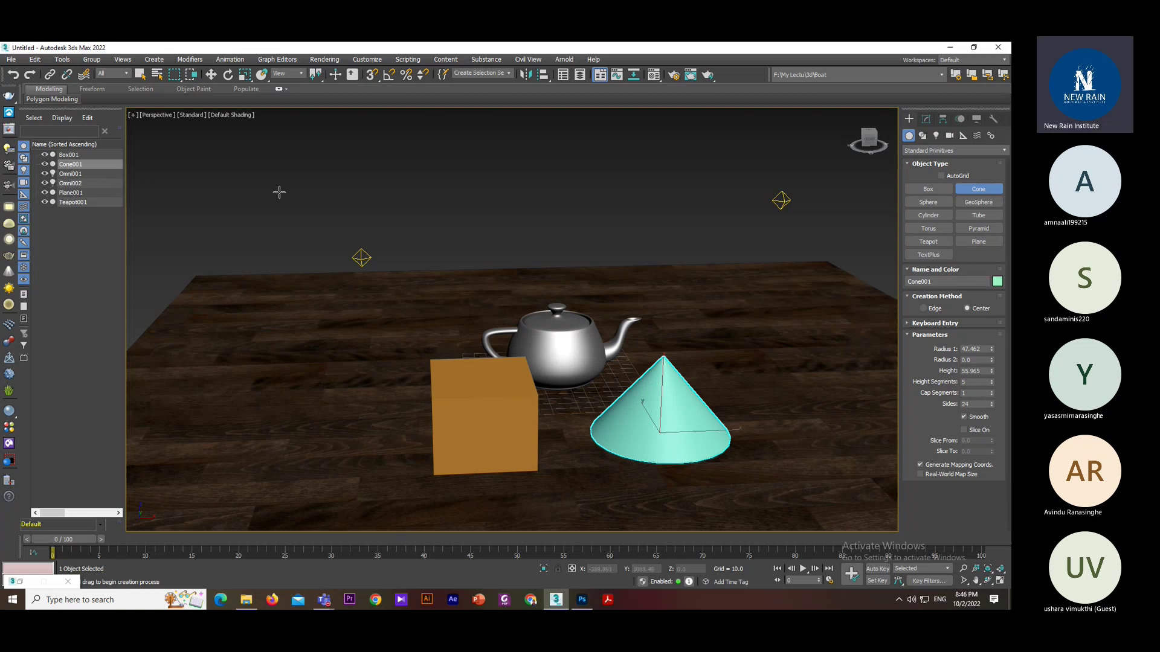
left_click(210, 74)
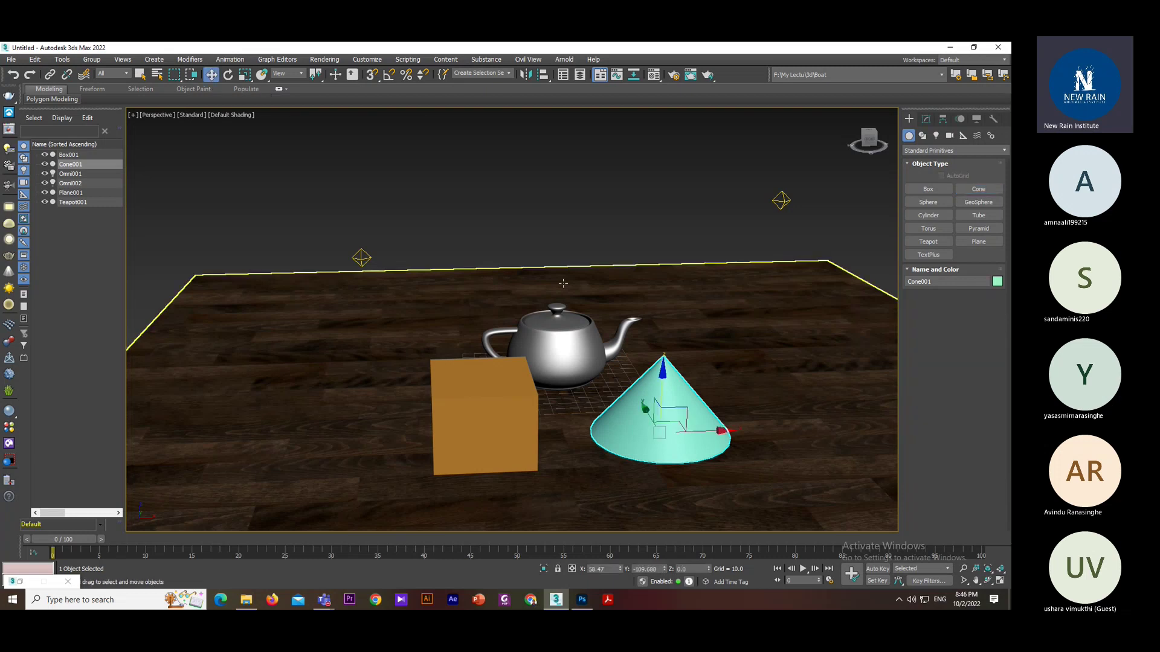
- Select the teapot, the lights and the box in turn to match the scene list entries with the objects
left_click(565, 338)
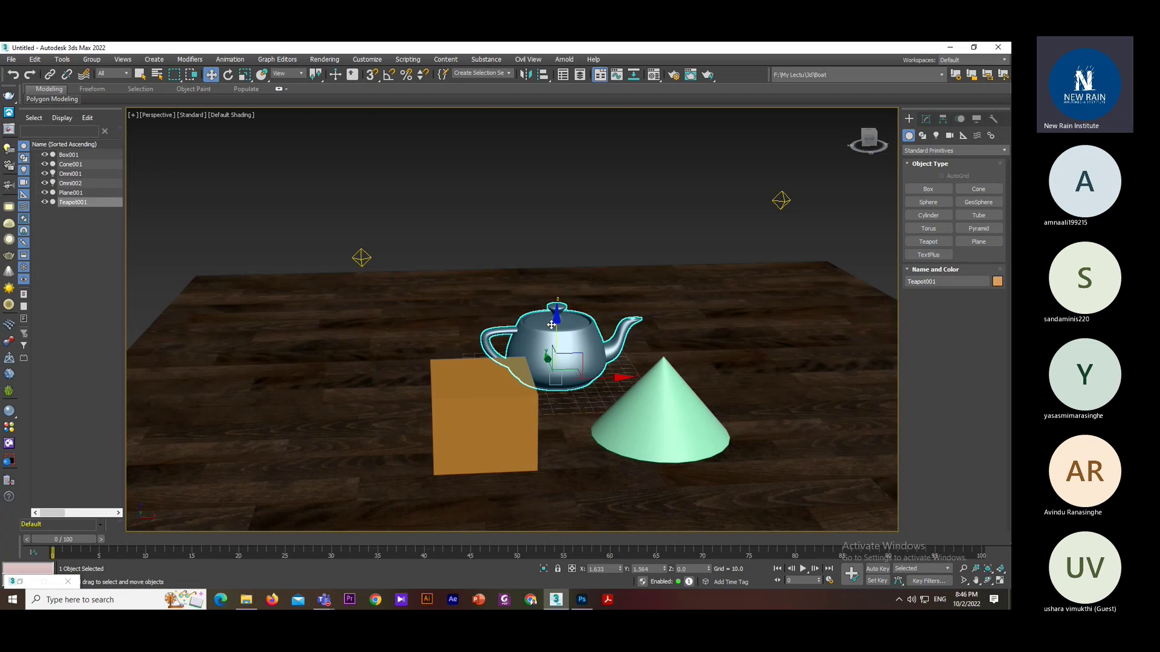
left_click(66, 174)
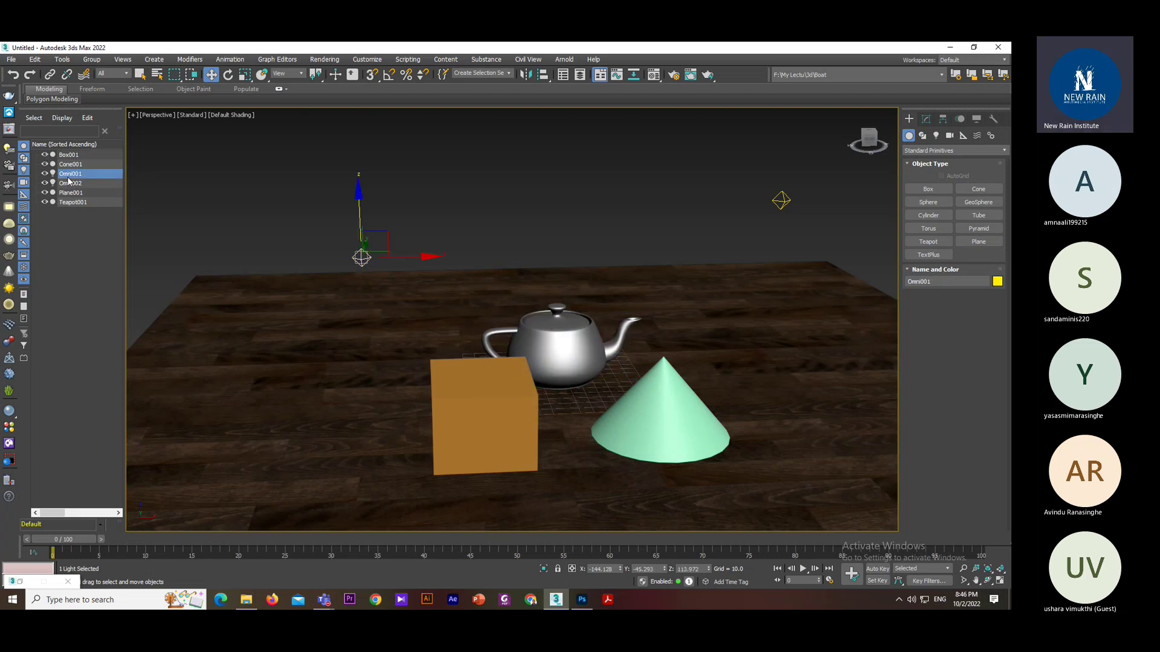
left_click(68, 155)
left_click(70, 183)
left_click(72, 192)
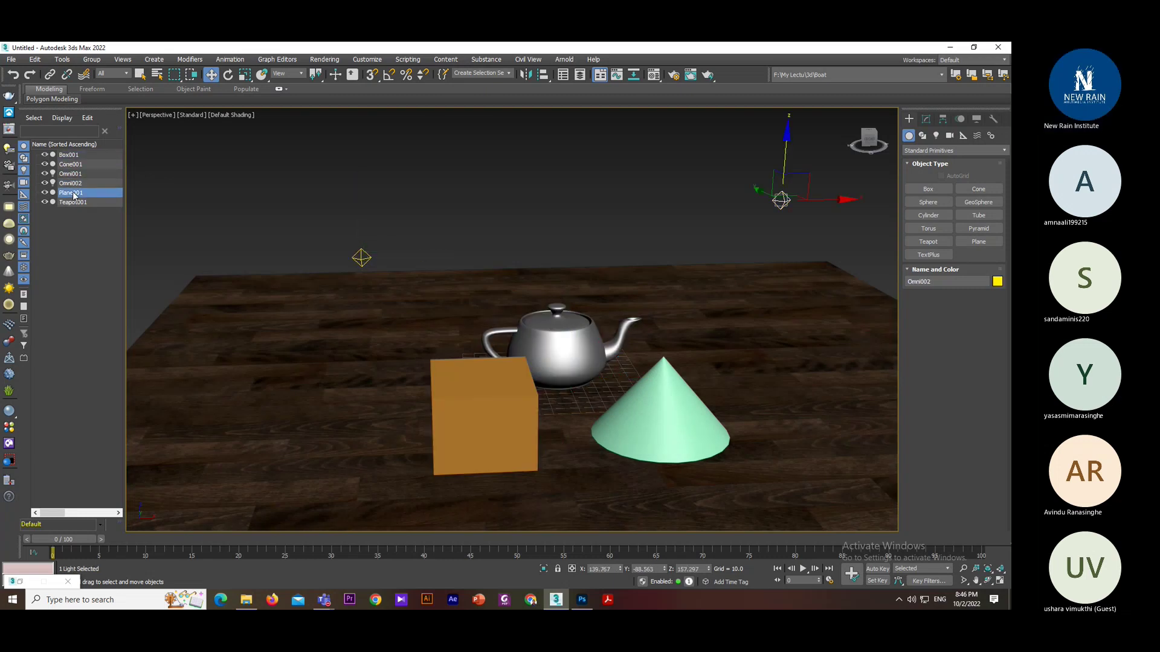
- Delete the two new omni lights, the cone and the box from the scene
left_click(72, 184)
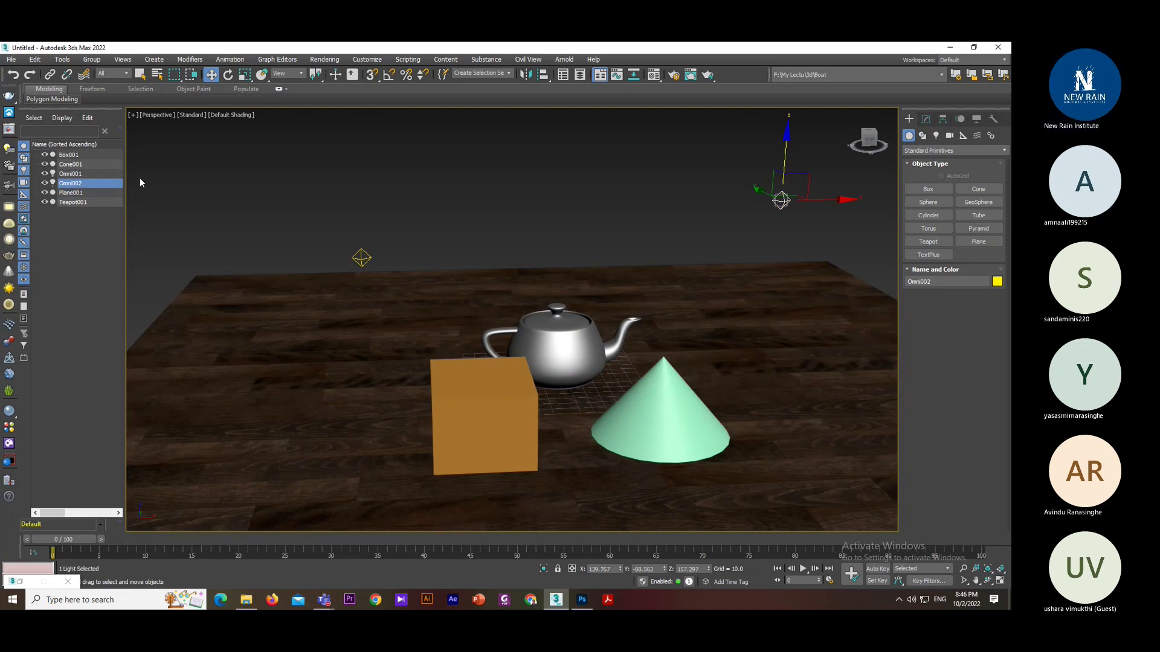
key("Delete")
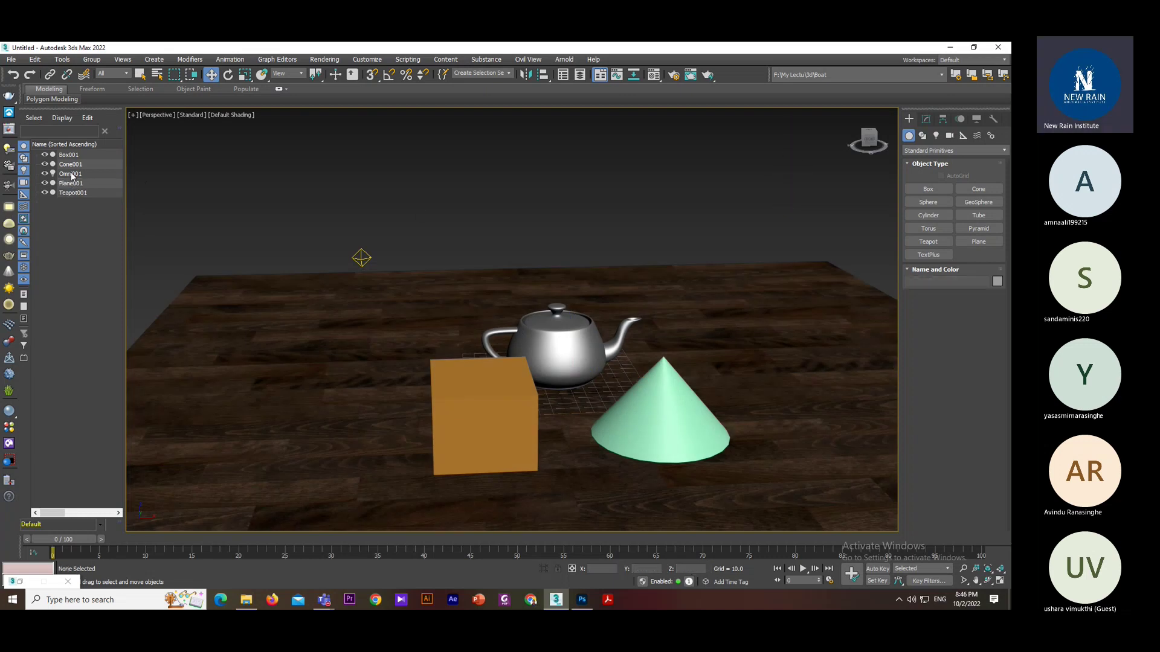
left_click(71, 165)
key("Delete")
left_click(71, 164)
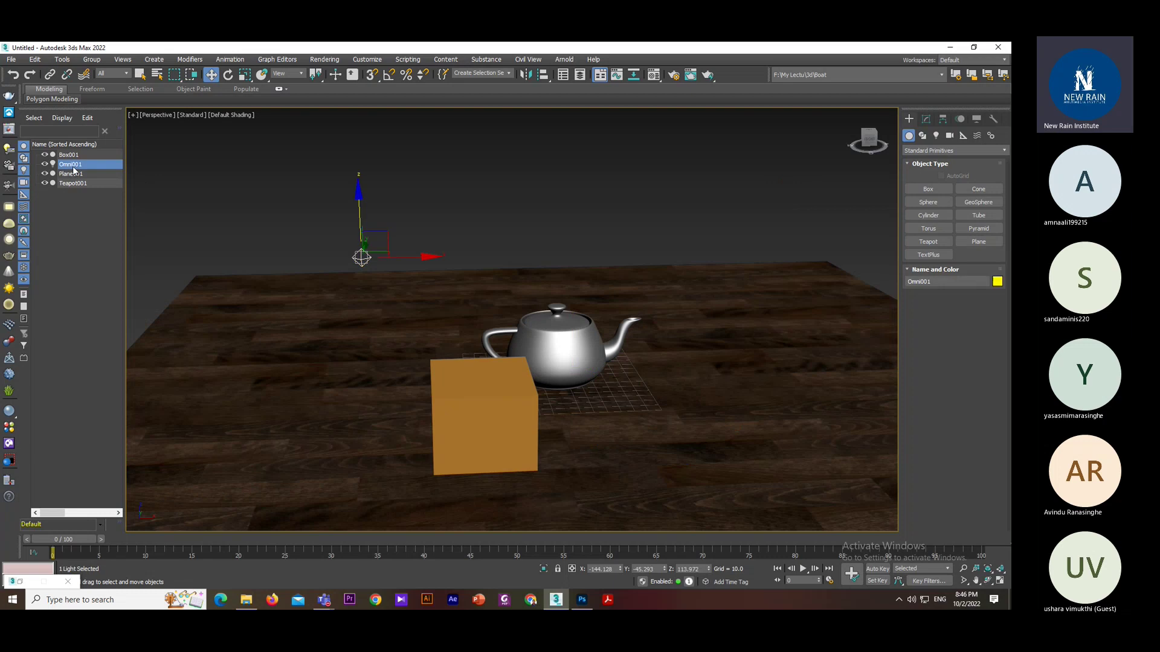
key("Delete")
left_click(73, 174)
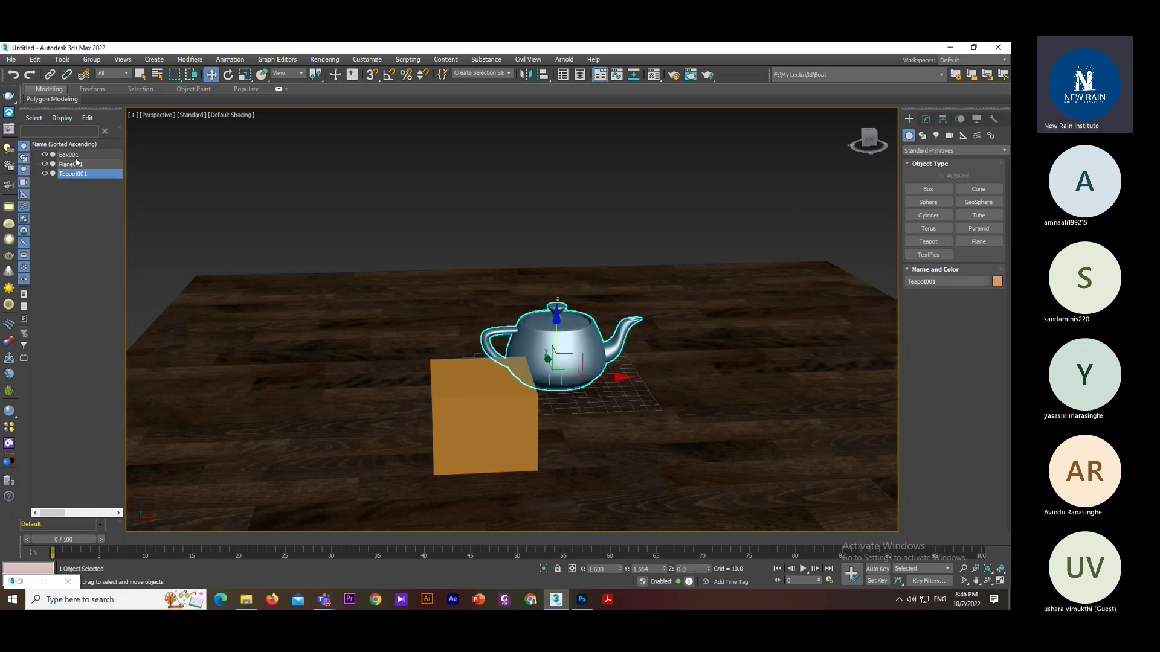
left_click(70, 155)
key("Delete")
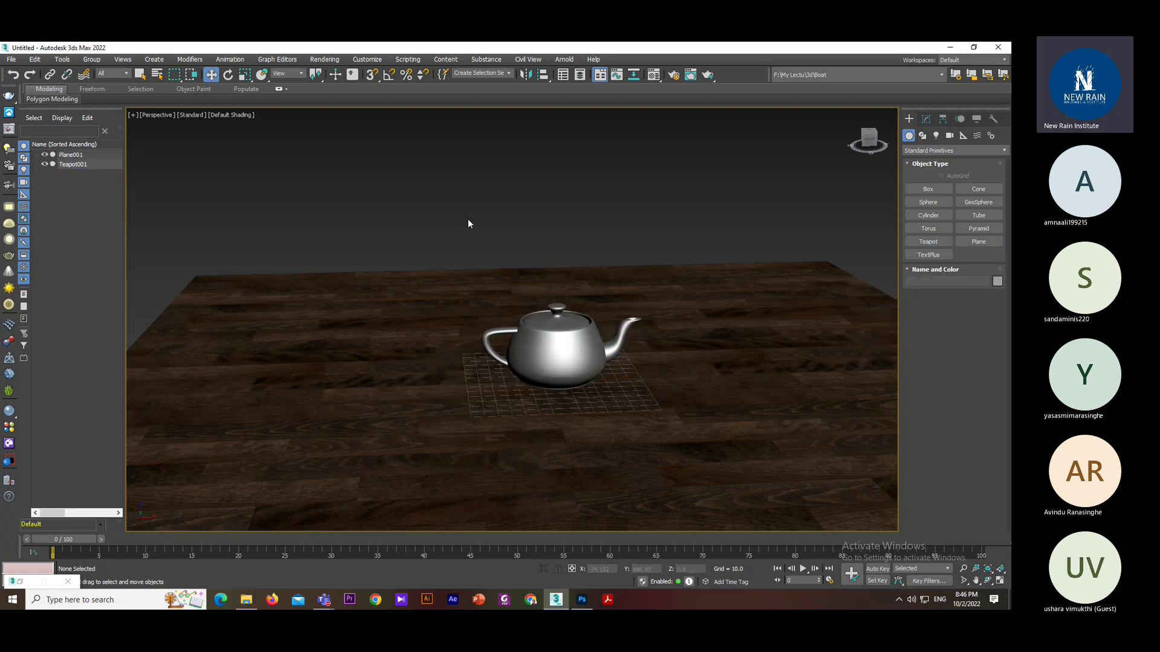
- Review the light categories Photometric, Standard, VRay and Arnold, and choose Standard for creating lights
left_click_drag(328, 139, 663, 473)
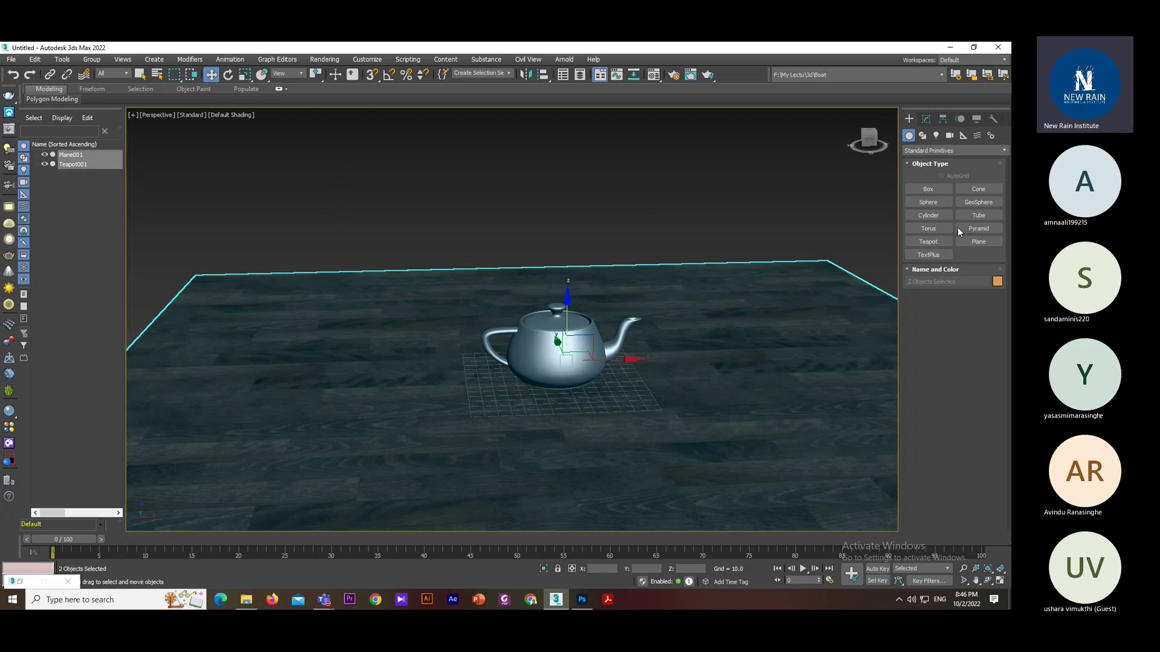
left_click(936, 137)
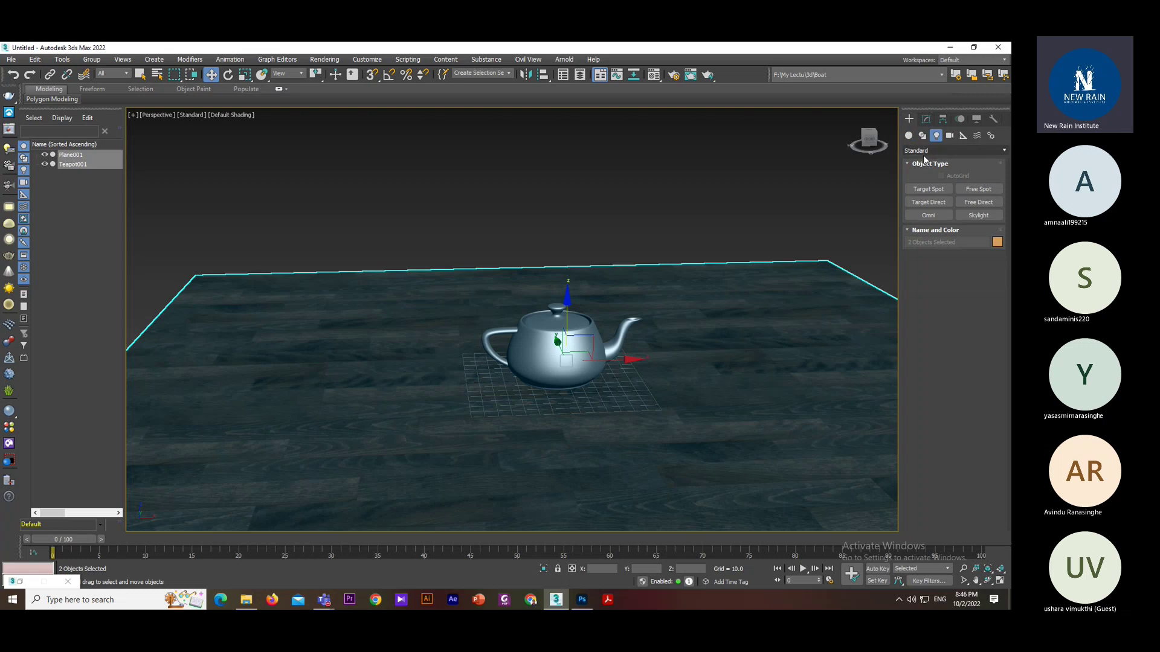
left_click(925, 150)
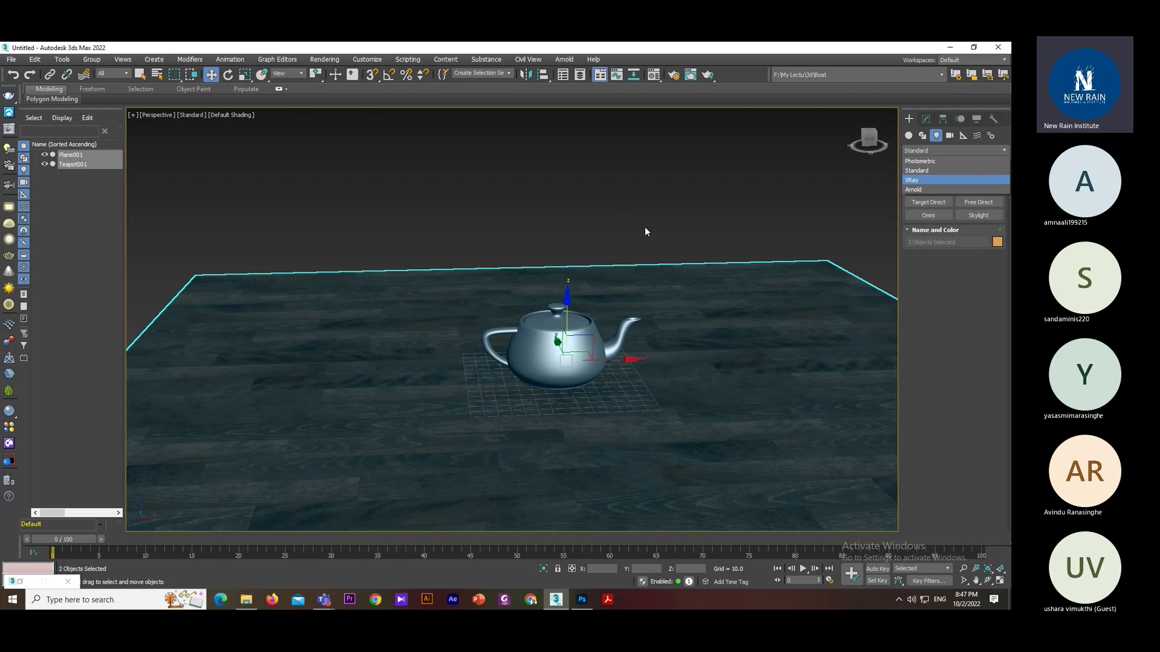
left_click(927, 174)
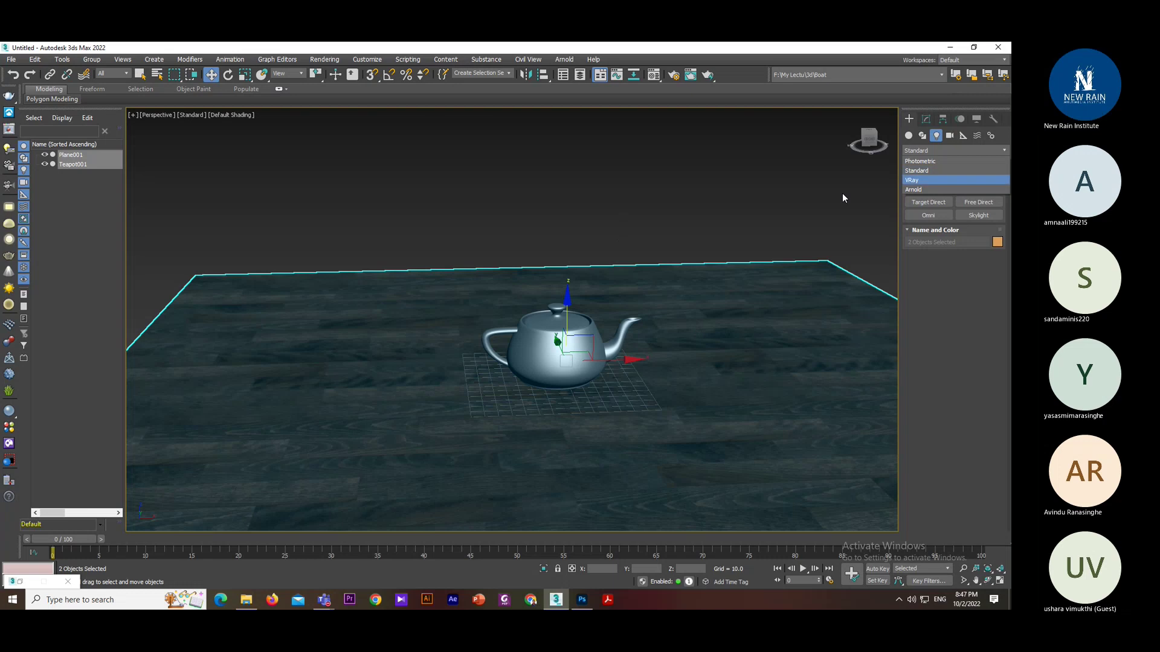
left_click(916, 151)
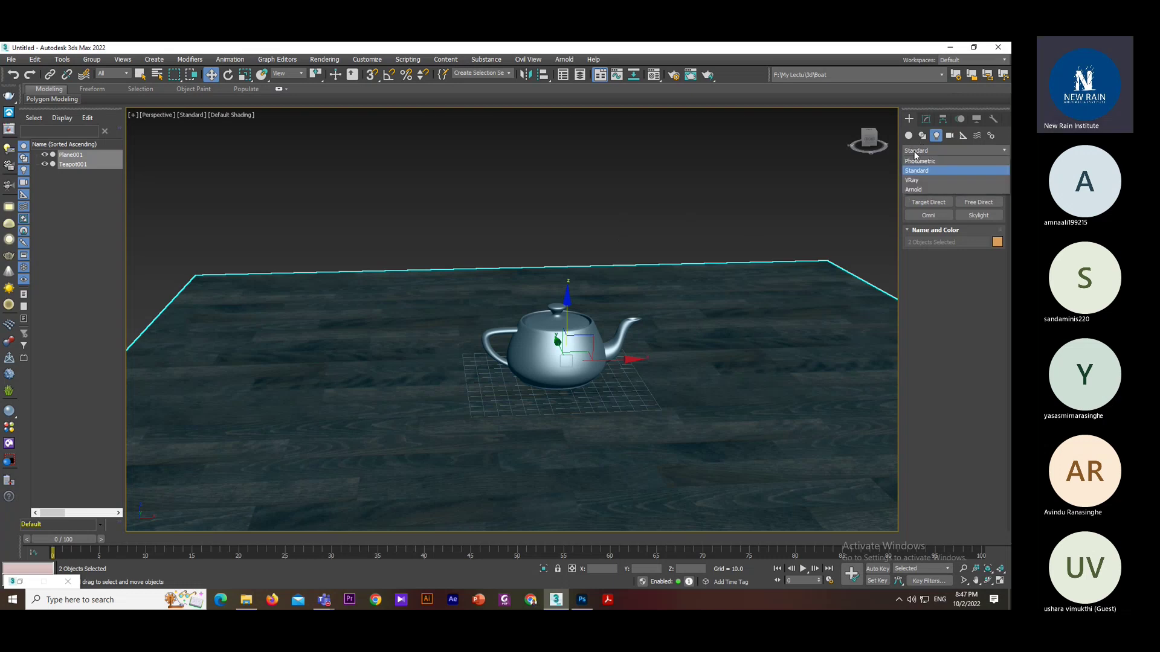
left_click(913, 152)
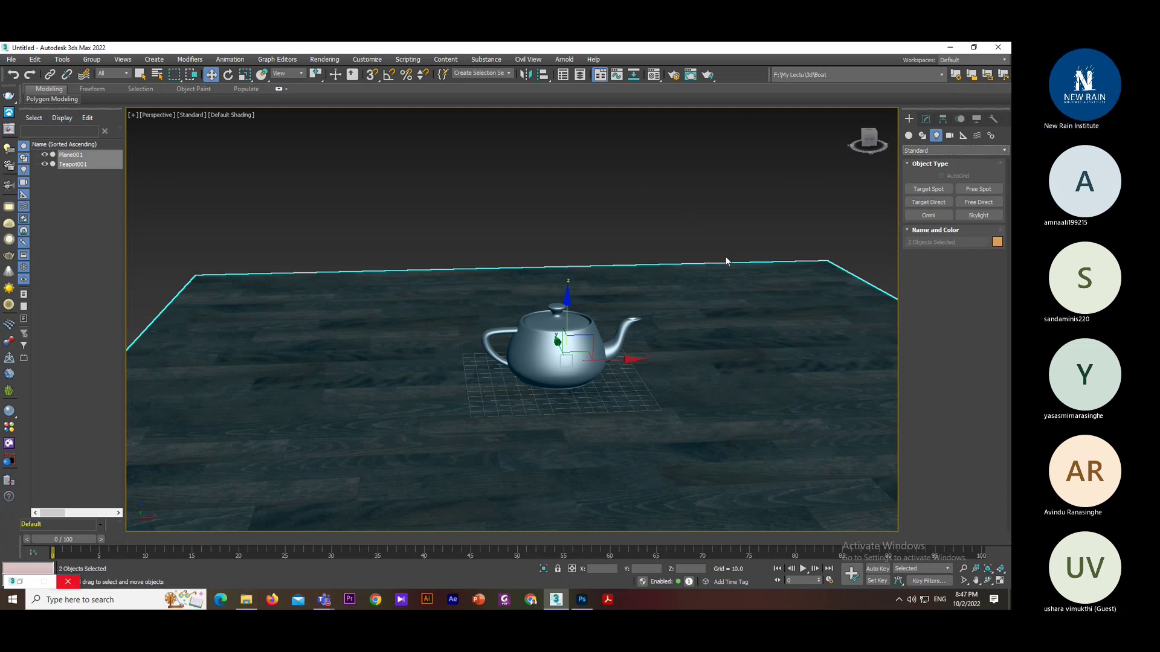
middle_click_drag(728, 259, 923, 144, "alt")
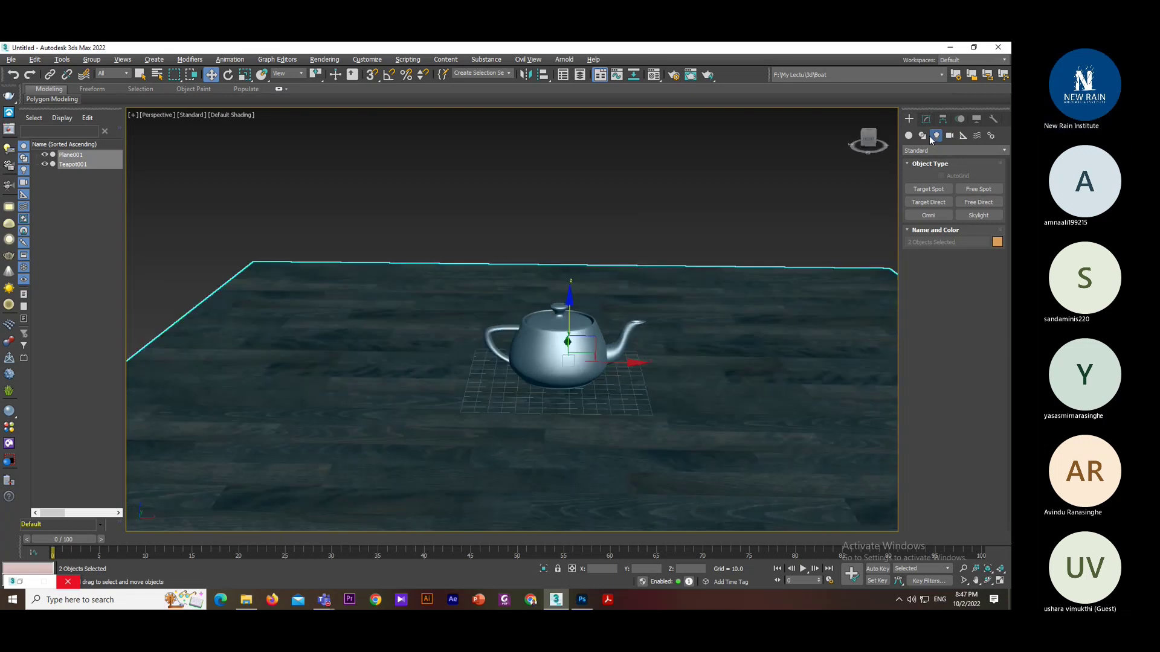
left_click(939, 151)
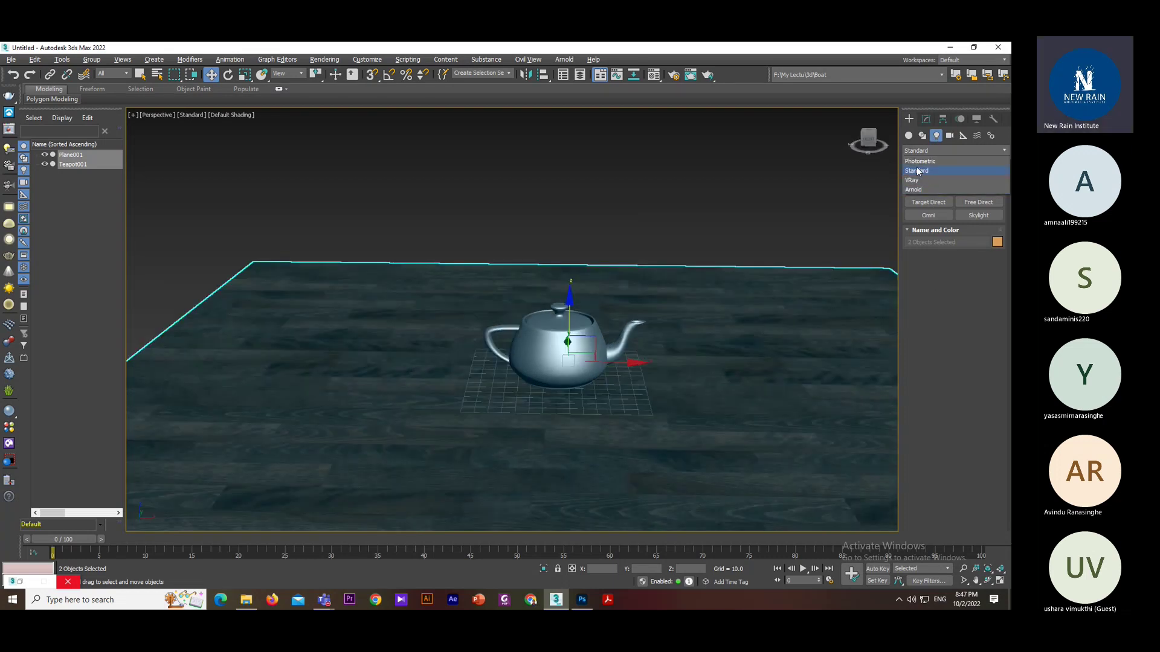
left_click(927, 172)
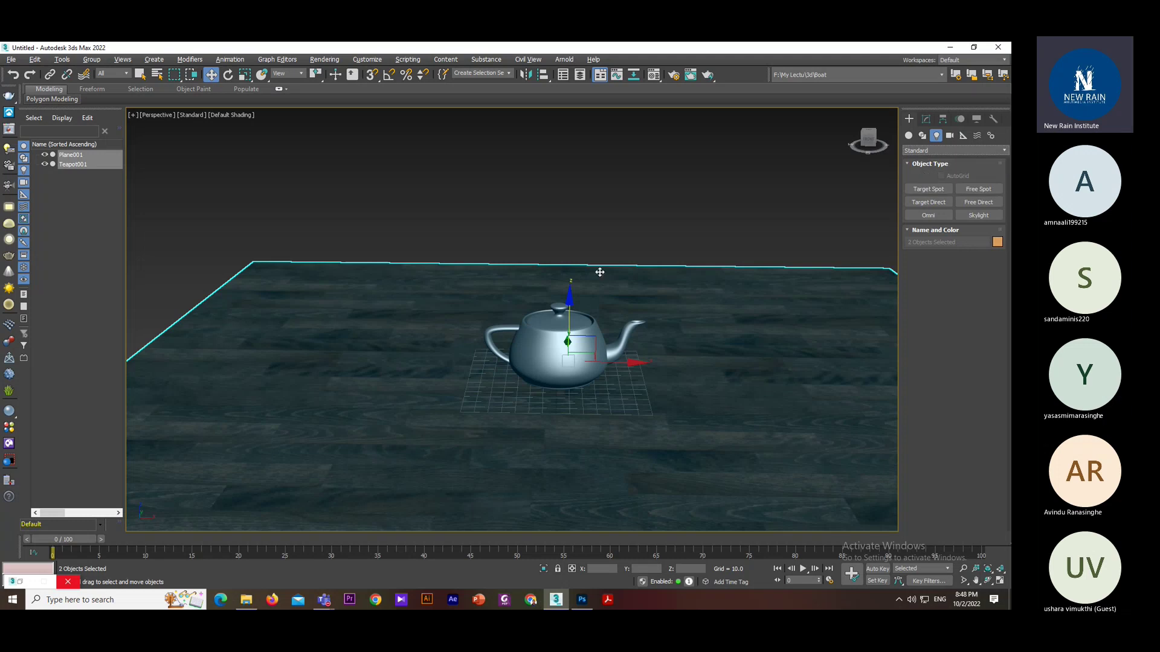
- Create a standard omni light in the Front view at floor level beside the teapot, at about X -90, Y -82, Z 0
middle_click_drag(599, 271, 551, 254)
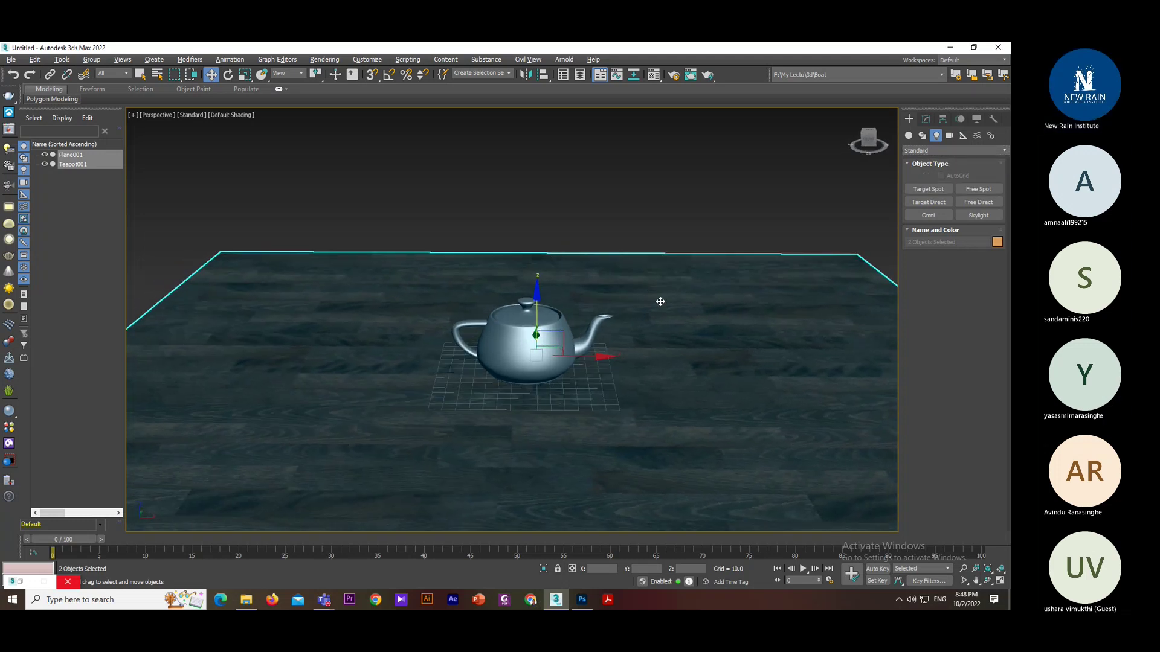
left_click(927, 215)
middle_click_drag(516, 293, 491, 244)
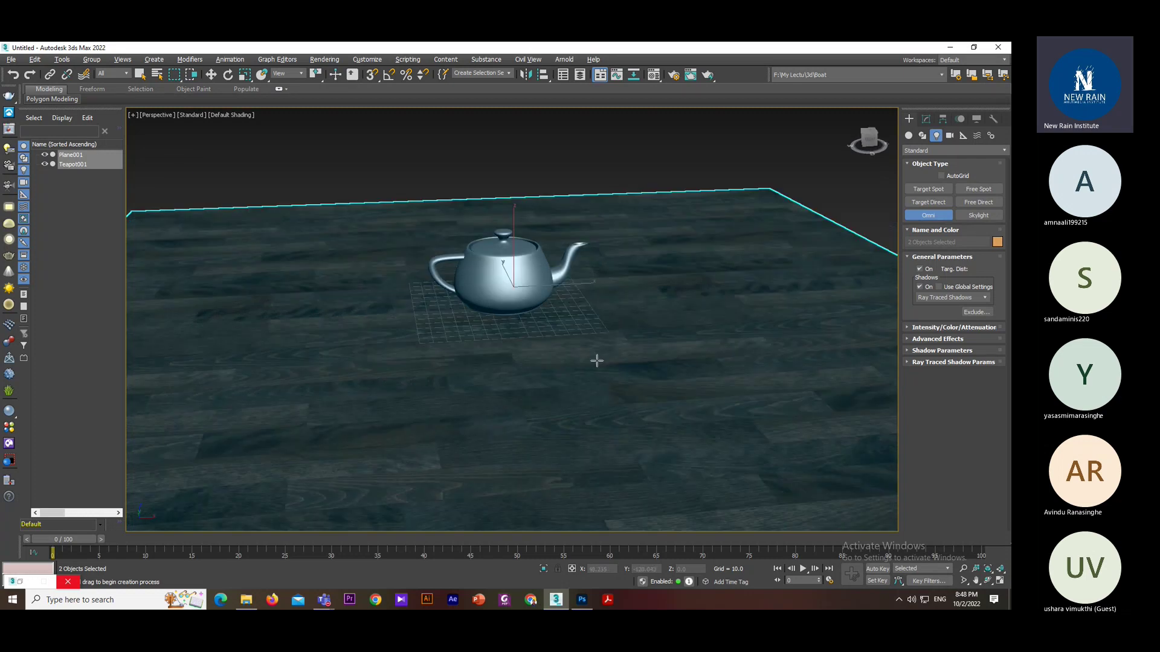
key("alt+w")
middle_click(391, 249)
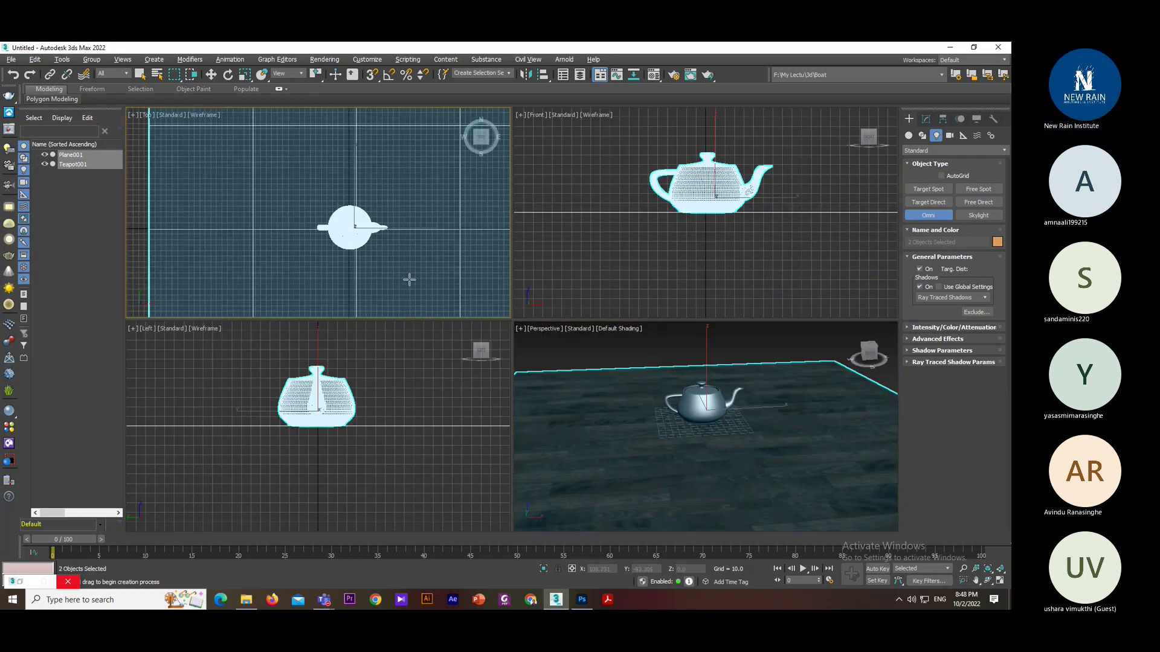
key("z")
middle_click(642, 262)
key("z")
middle_click(375, 424)
key("z")
middle_click(611, 440)
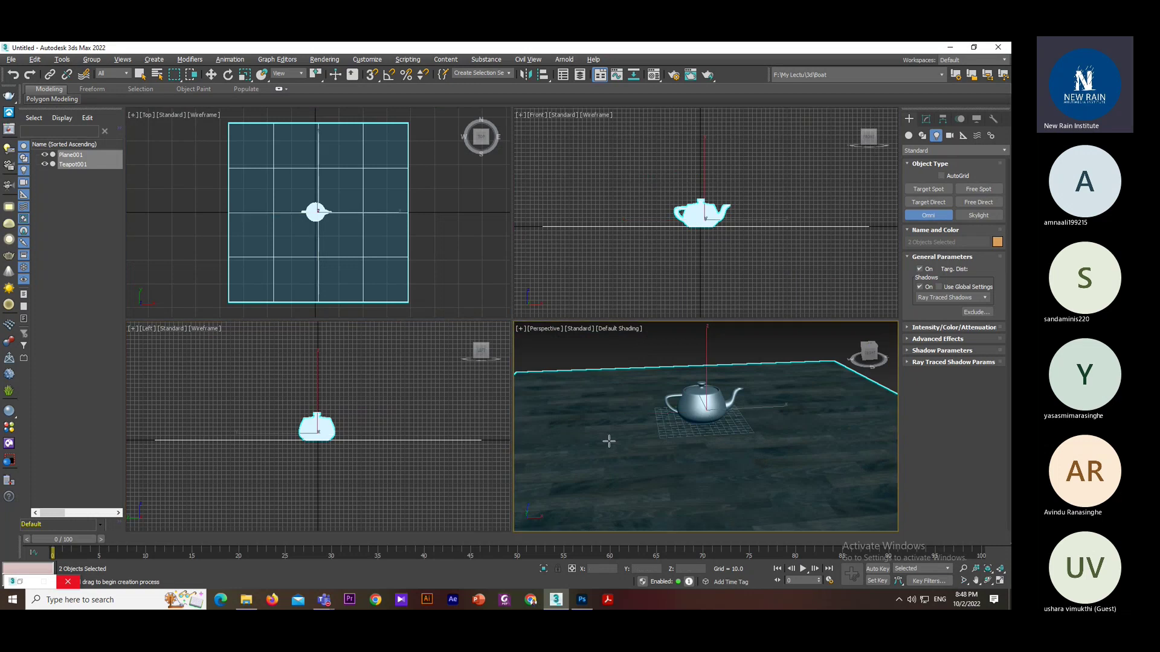
key("z")
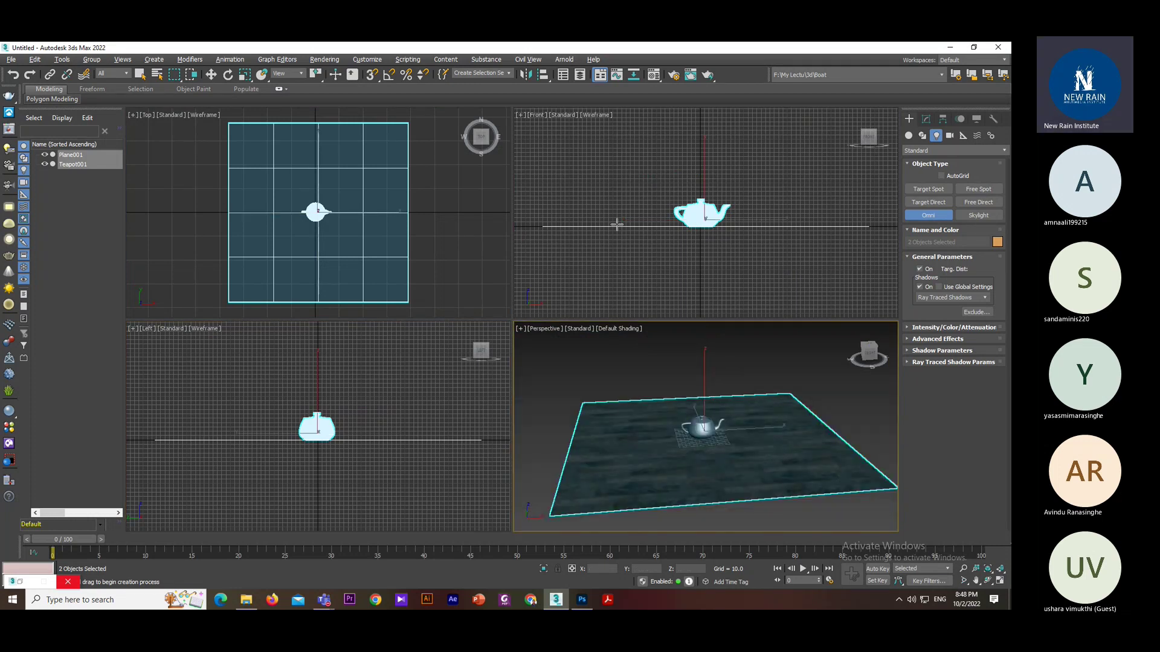
left_click(660, 227)
key("w")
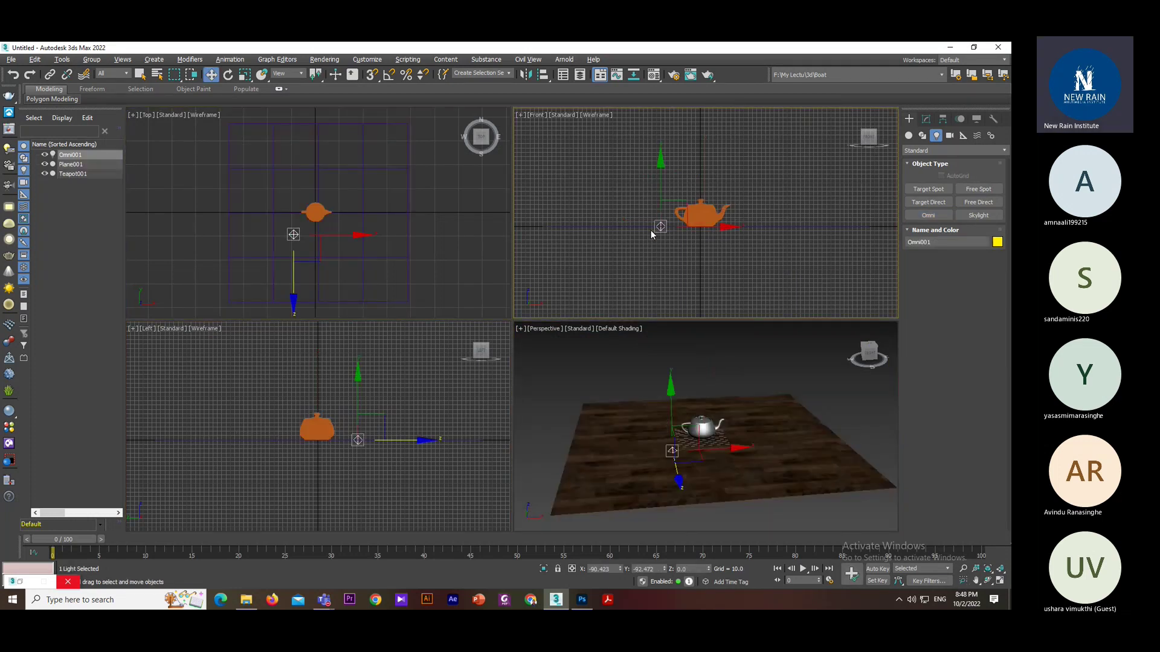
- Raise the omni light above the teapot to a height of about 231
left_click_drag(656, 192, 660, 80)
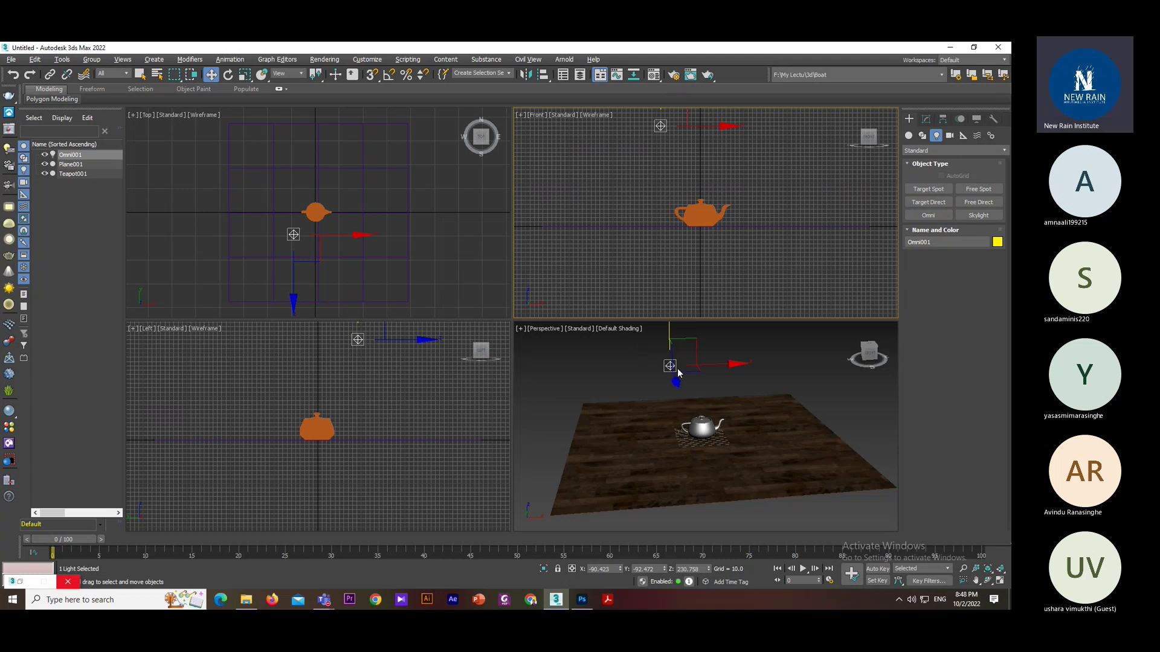
middle_click_drag(710, 153, 723, 179)
key("alt+w")
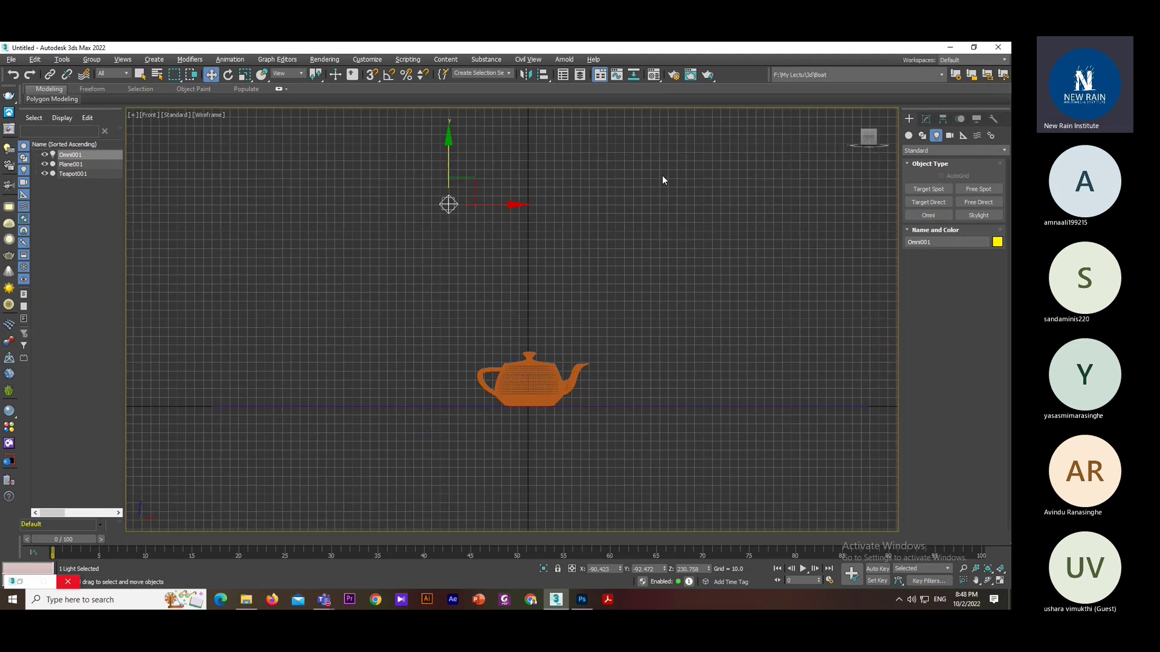
scroll(568, 265, "up", 4)
middle_click_drag(544, 223, 619, 260)
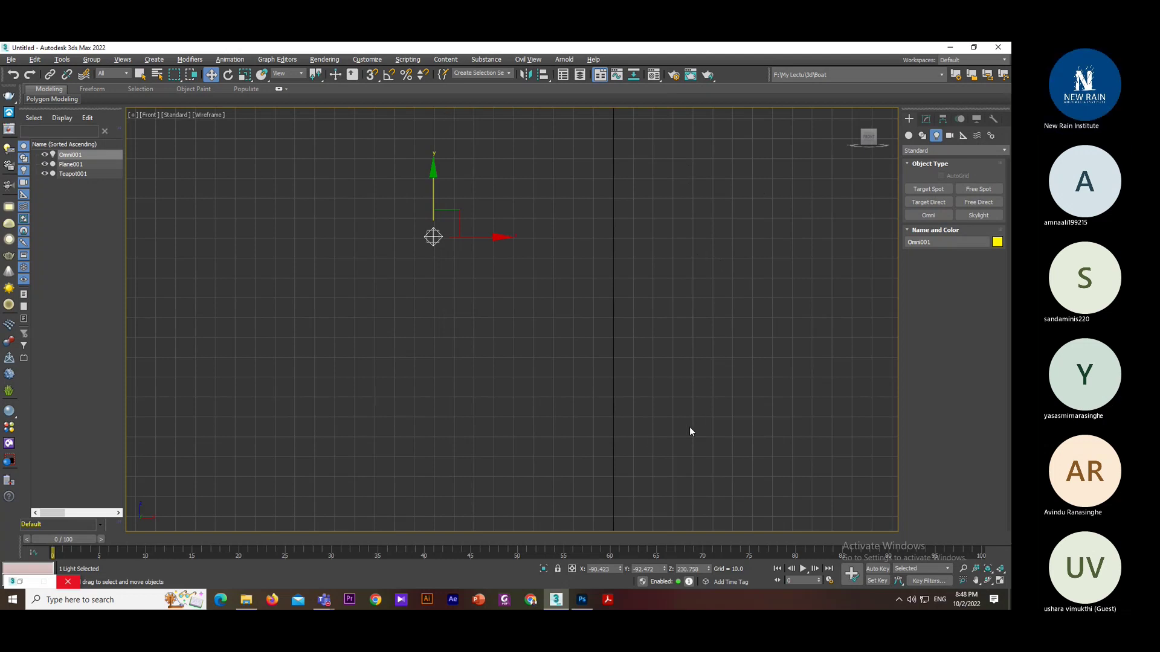
- Render the Perspective view with the raised omni light and close the rendered image
key("alt+w")
key("alt+w")
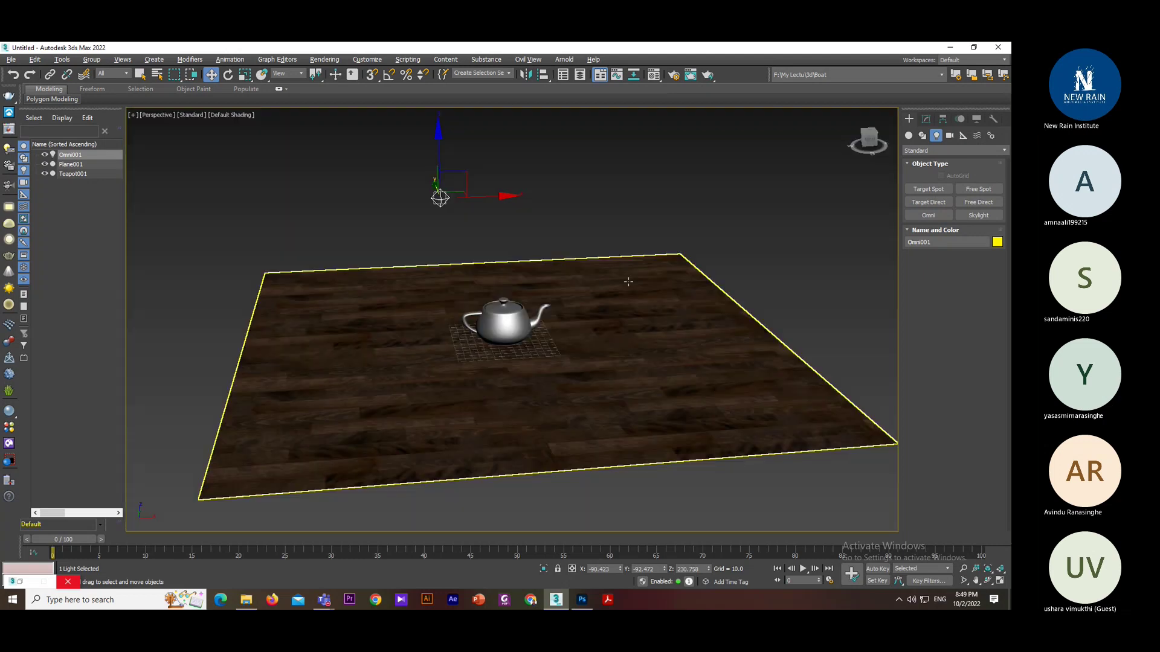
middle_click_drag(680, 342, 515, 290, "alt")
scroll(516, 290, "up", 2)
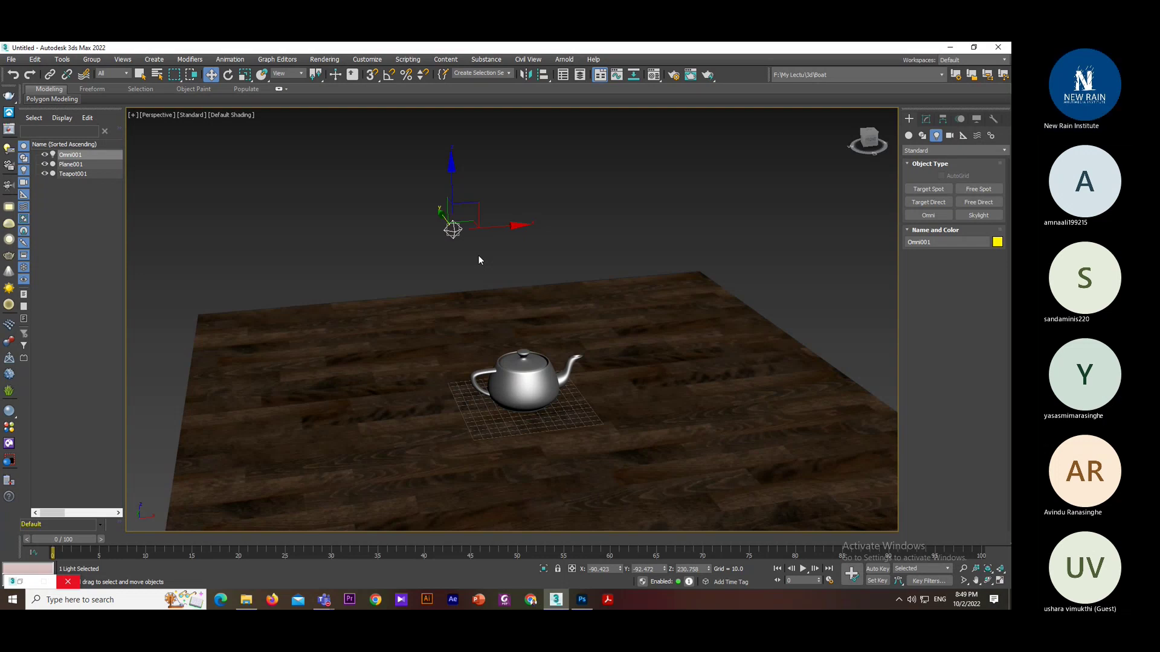
left_click(707, 78)
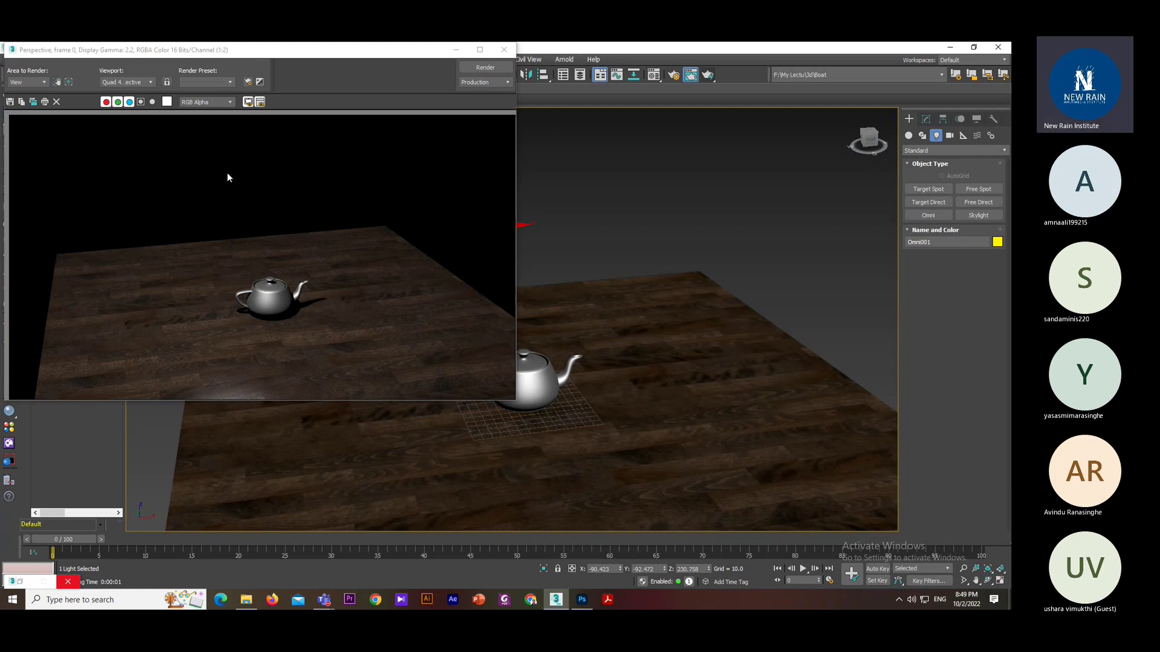
left_click(500, 50)
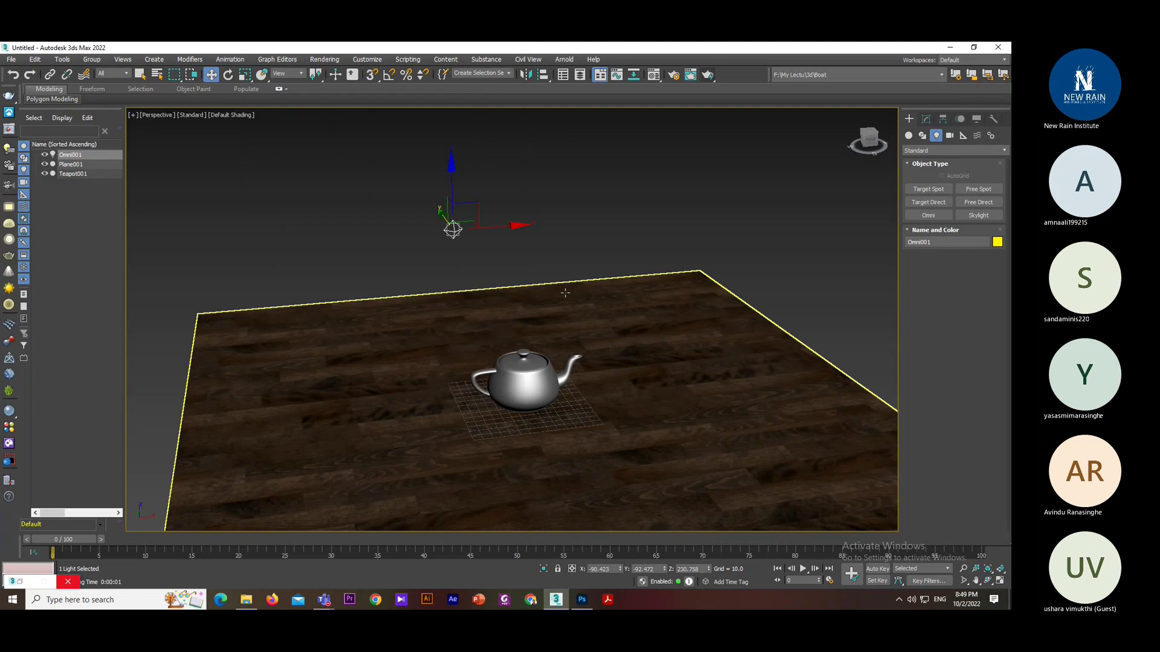
- Render the Perspective view again from a slightly steeper angle and close the rendered image
middle_click_drag(547, 323, 547, 309, "alt")
left_click(708, 76)
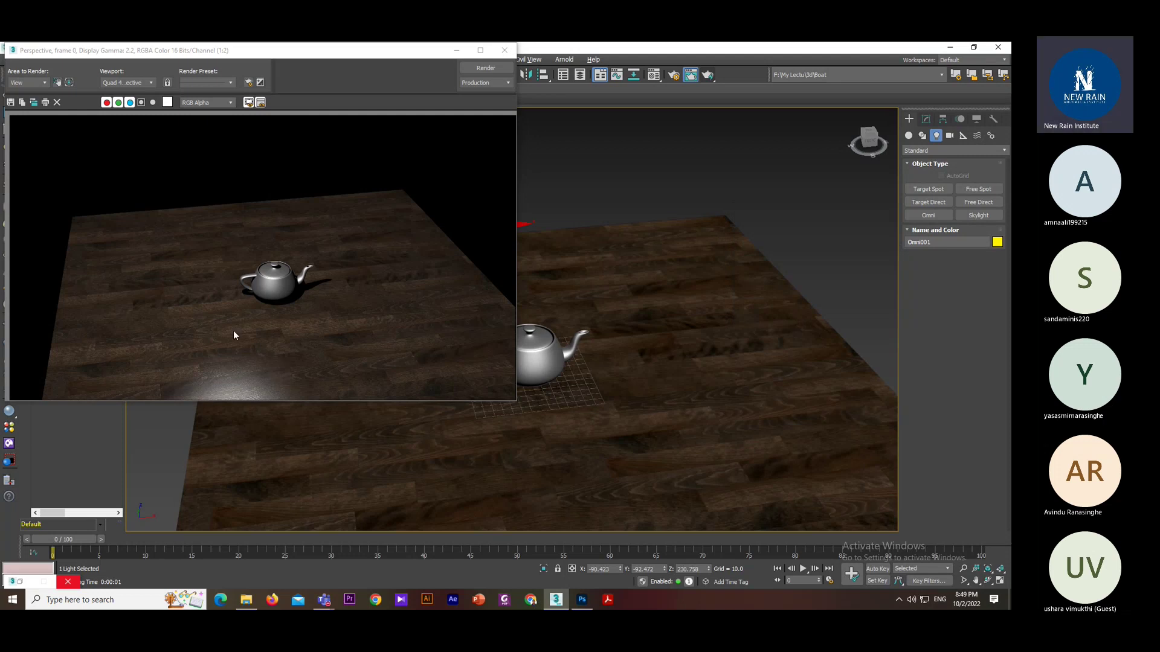
left_click(504, 50)
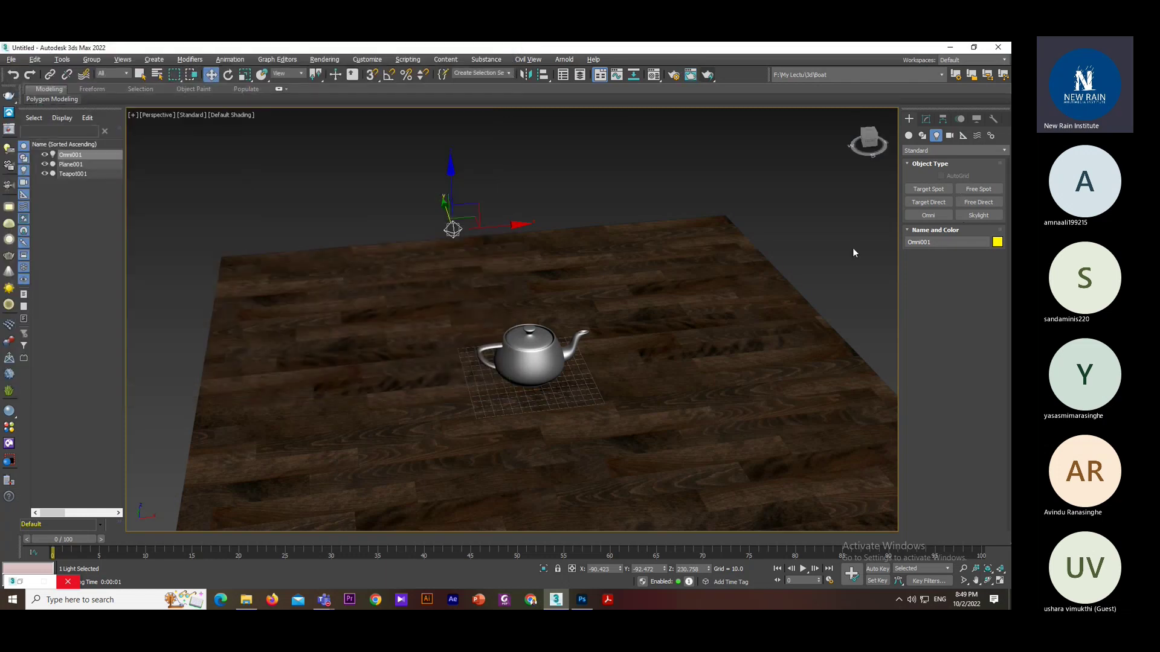
- Lower the omni light and move it to the plane's far corner, at about X -305, Y 225, Z 75
middle_click_drag(571, 387, 489, 213, "alt")
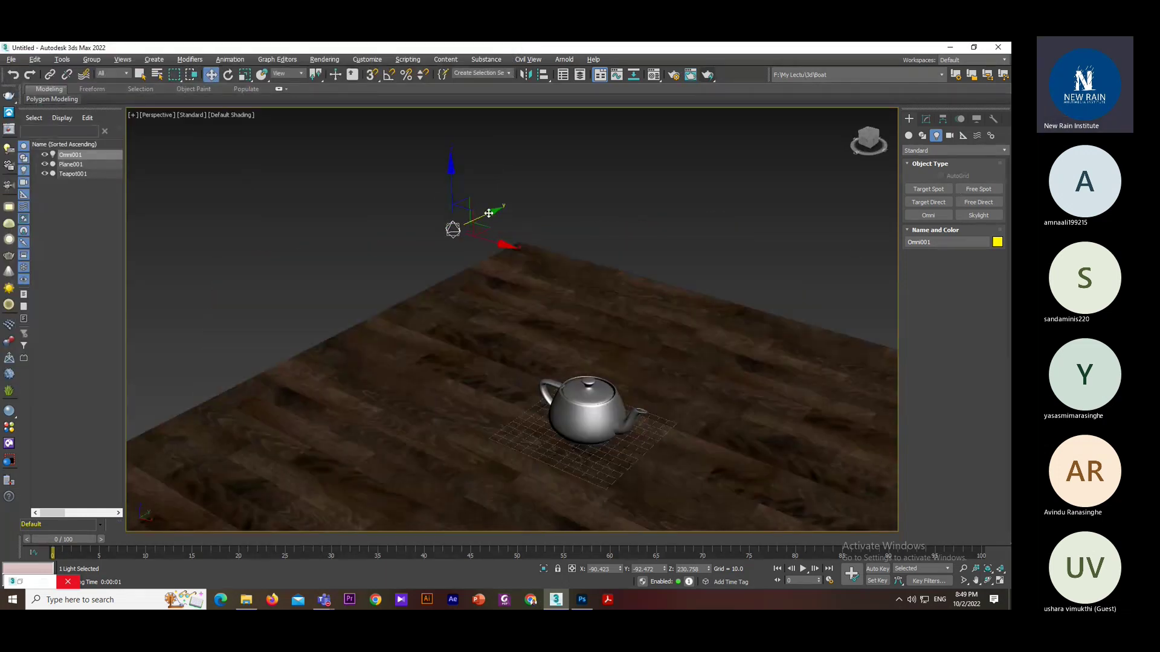
left_click_drag(489, 213, 544, 184)
left_click_drag(508, 148, 505, 278)
middle_click_drag(504, 278, 450, 279, "alt")
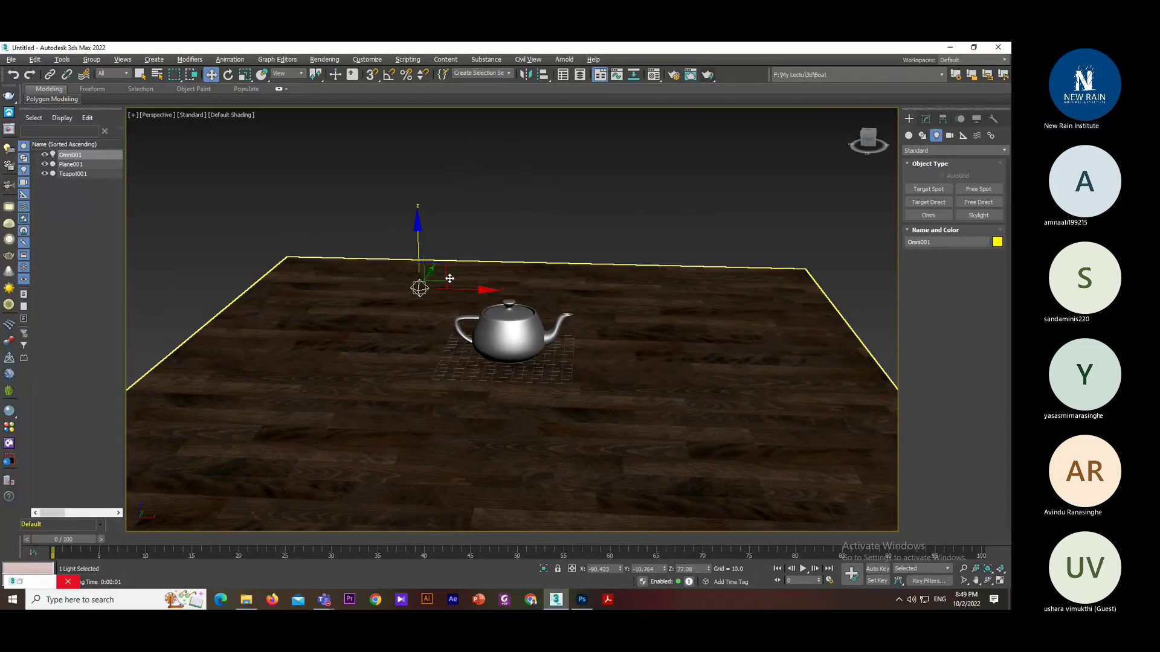
left_click_drag(449, 278, 310, 227)
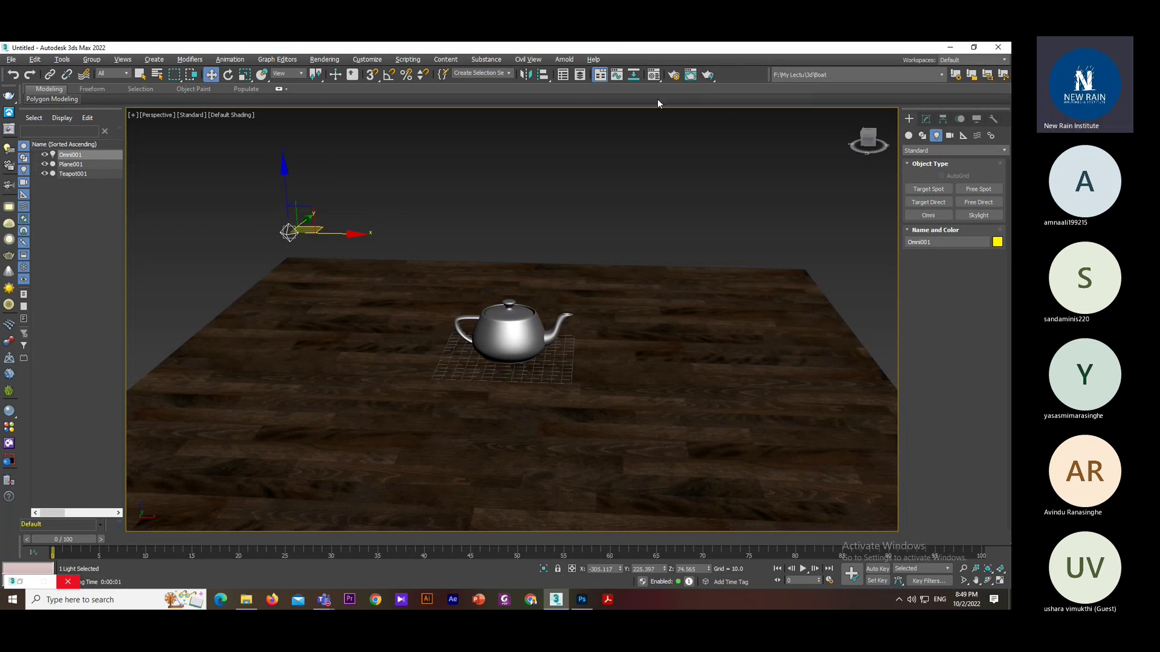
- Render the scene with the light at the far corner, from the front and again from the light's side
left_click(709, 78)
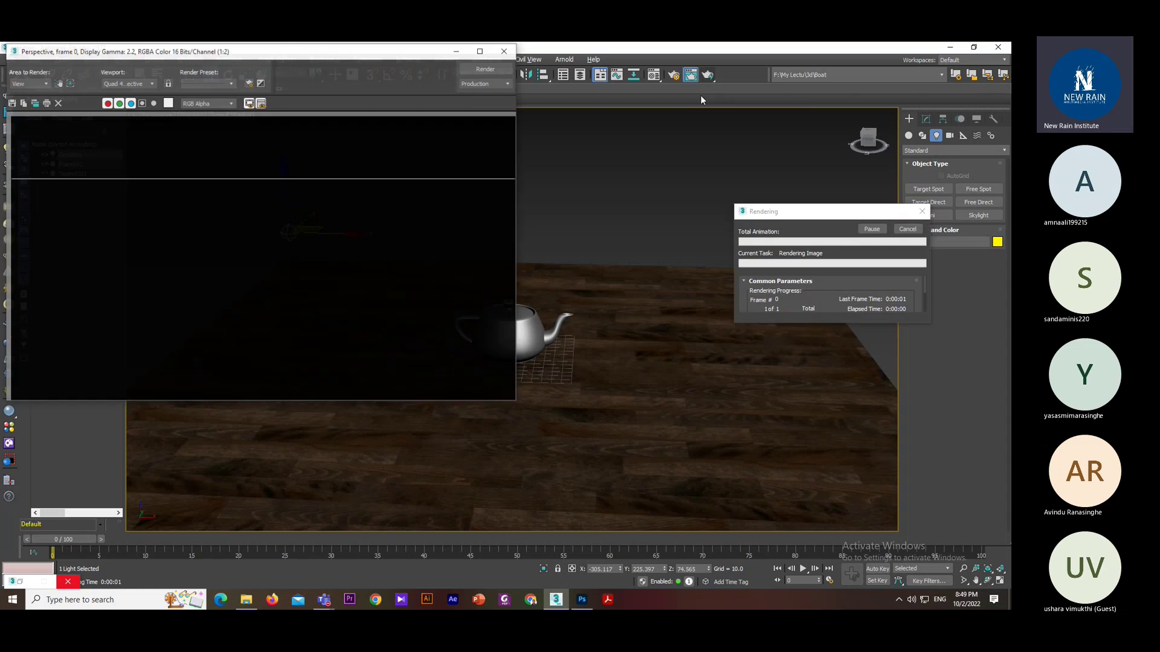
left_click_drag(375, 57, 793, 76)
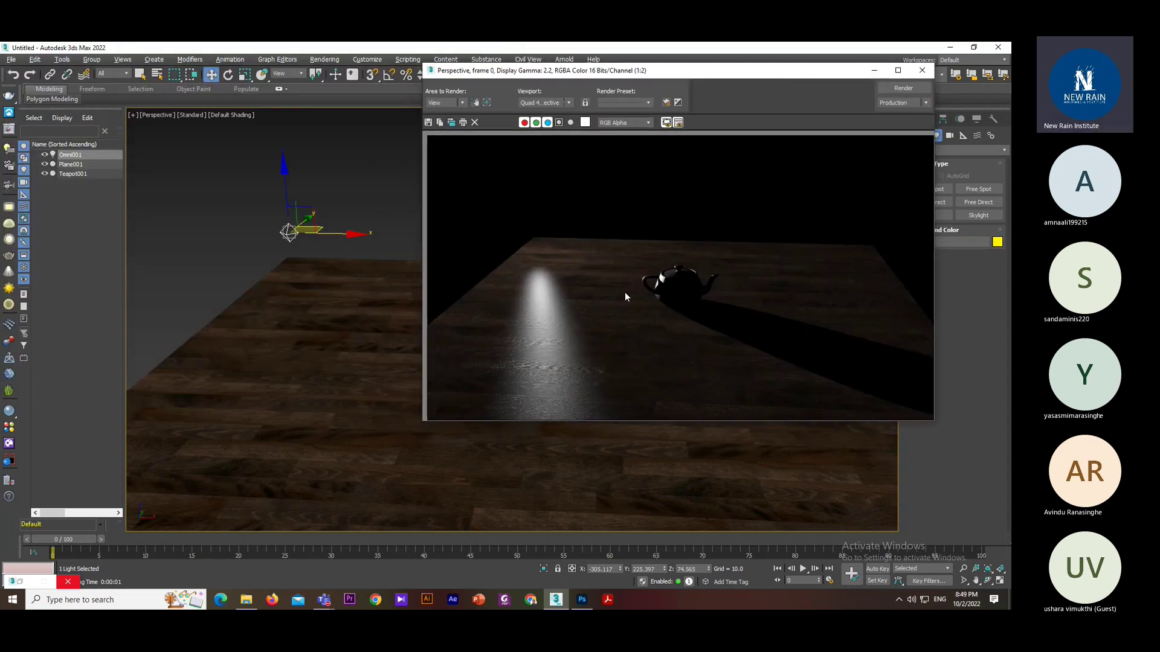
middle_click_drag(148, 241, 379, 421)
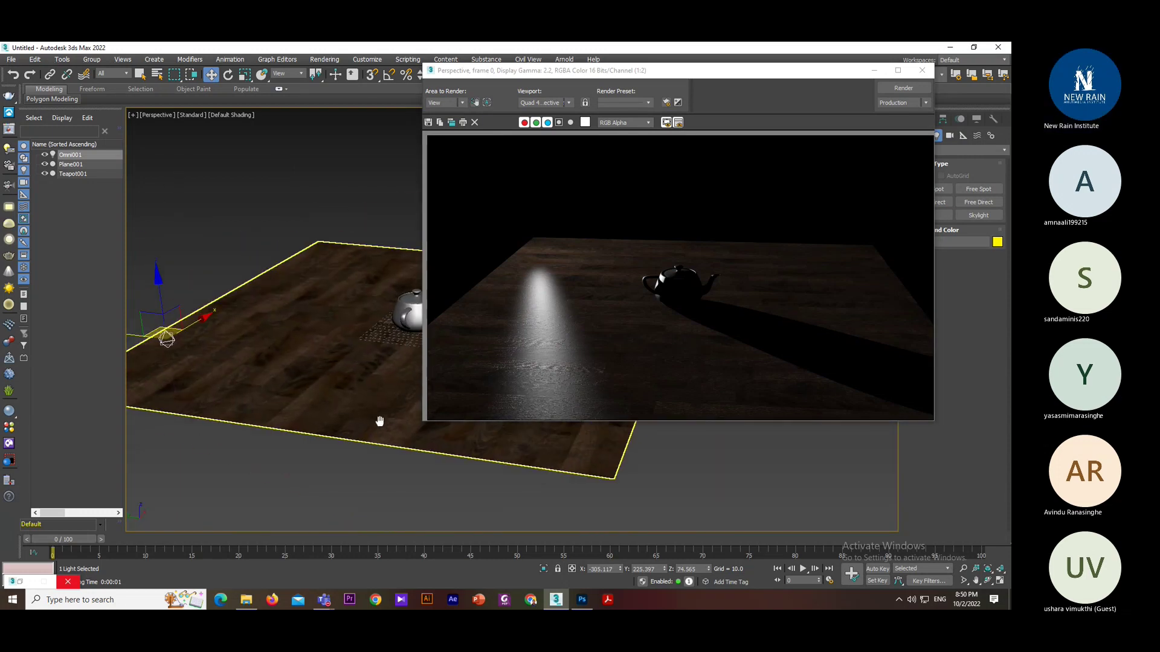
left_click(909, 89)
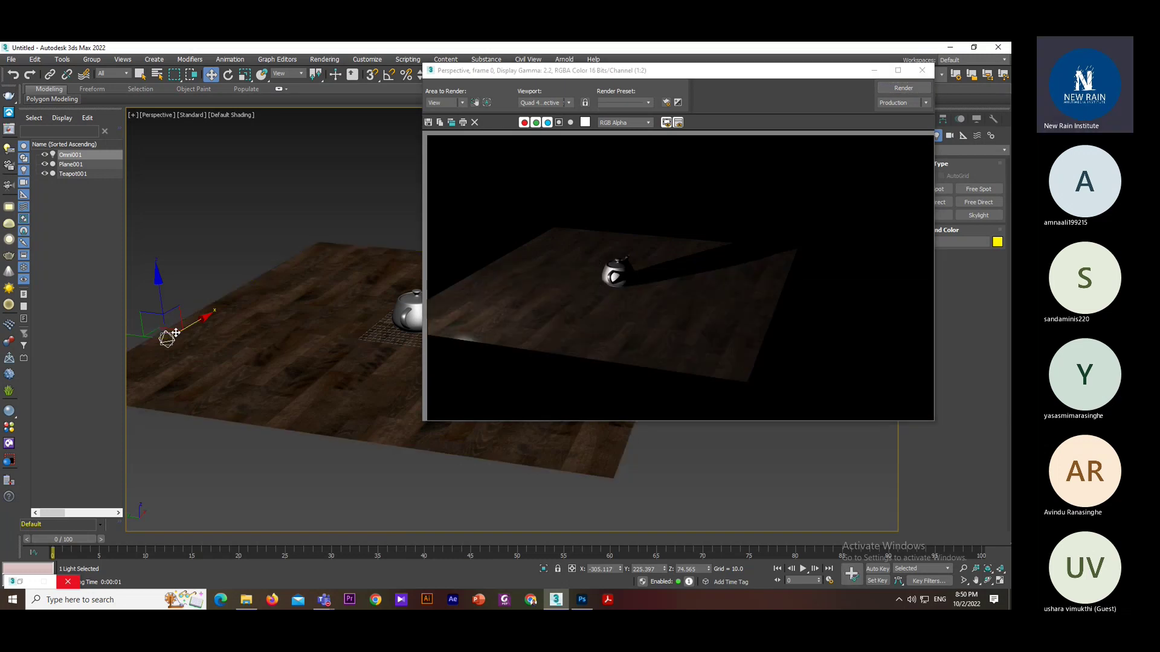
- Move the omni light close to the teapot's handle, at about X -122, Y 19, and render the view again
left_click_drag(175, 333, 372, 309)
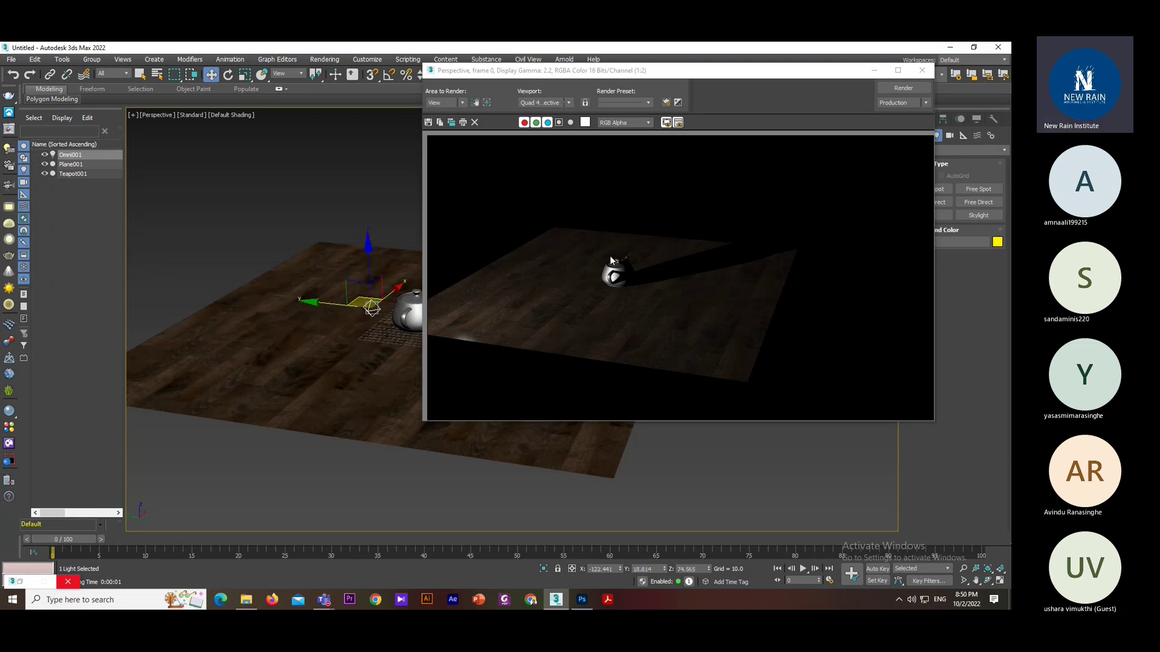
left_click(891, 89)
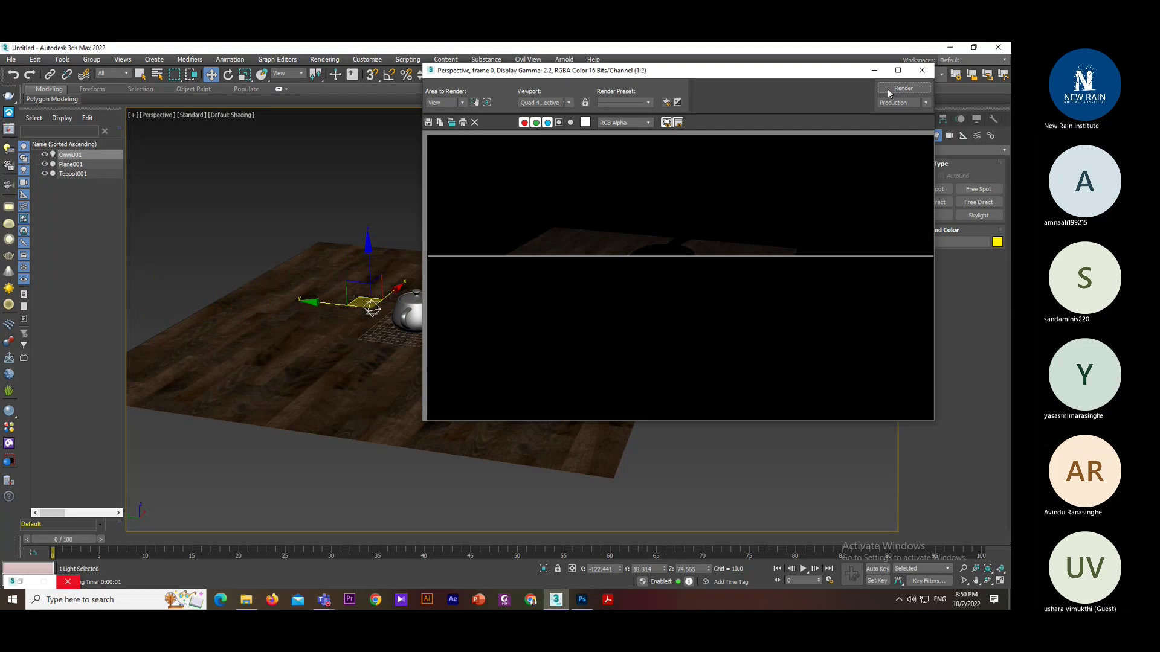
left_click_drag(826, 77, 897, 123)
- Move the omni light closer to the teapot's handle, to about X -83, Y -5
scroll(356, 358, "up", 5)
mouse_move(383, 273)
middle_mouse_down("alt")
mouse_move(350, 362)
mouse_move(356, 311)
mouse_move(355, 332)
middle_mouse_up("alt")
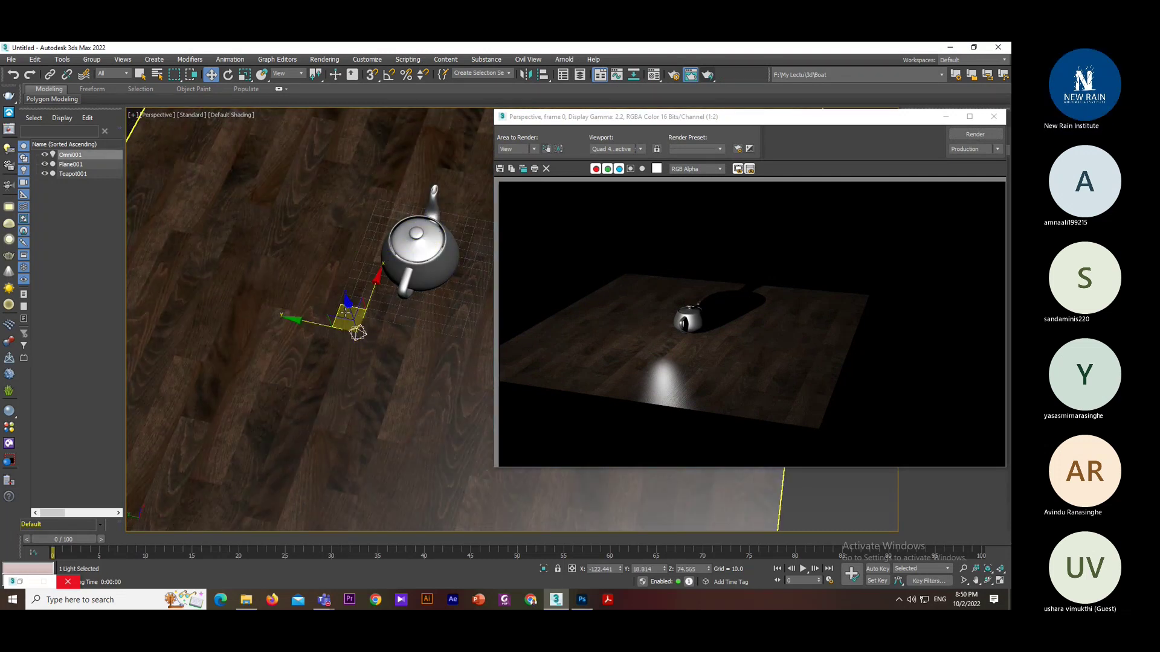
left_click(352, 326)
left_click_drag(352, 328, 377, 314)
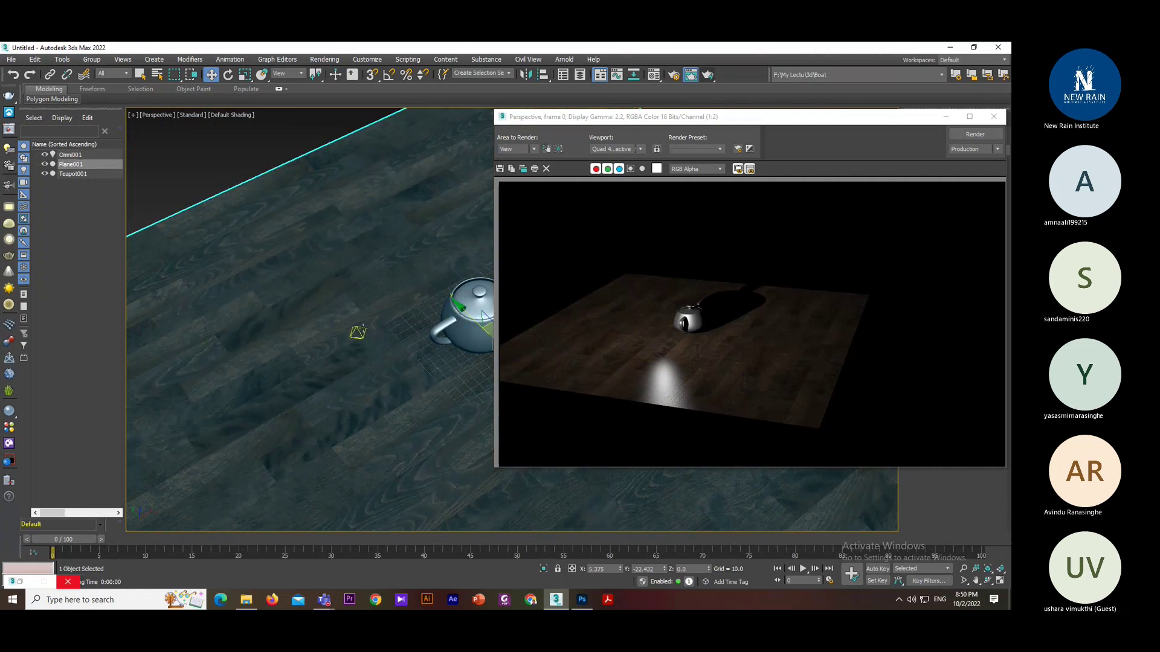
left_click(358, 332)
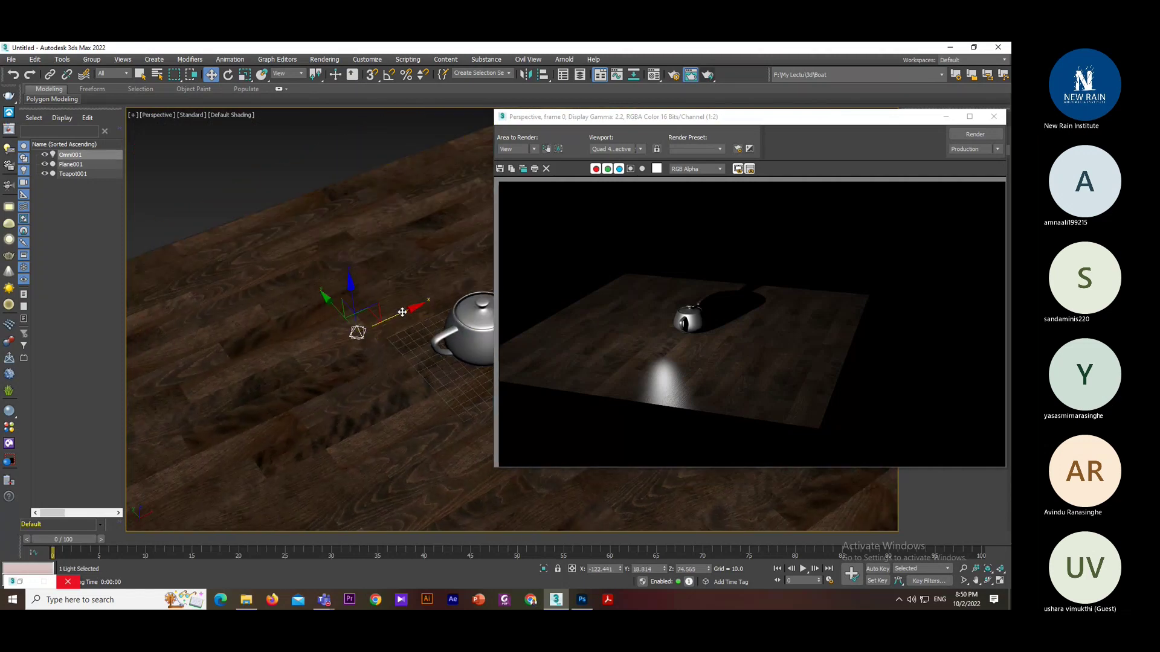
mouse_move(402, 312)
left_mouse_down()
mouse_move(436, 295)
mouse_move(408, 296)
left_mouse_up()
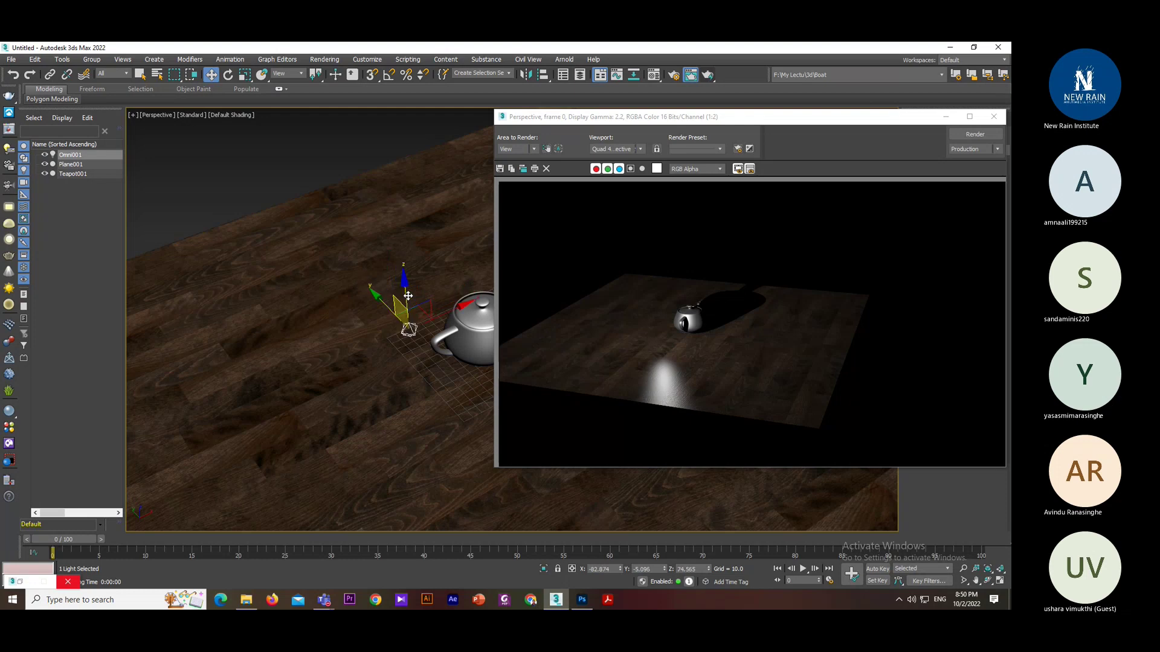
- Render a close-up of the teapot with the light near its handle and close the rendered image
scroll(453, 362, "up", 3)
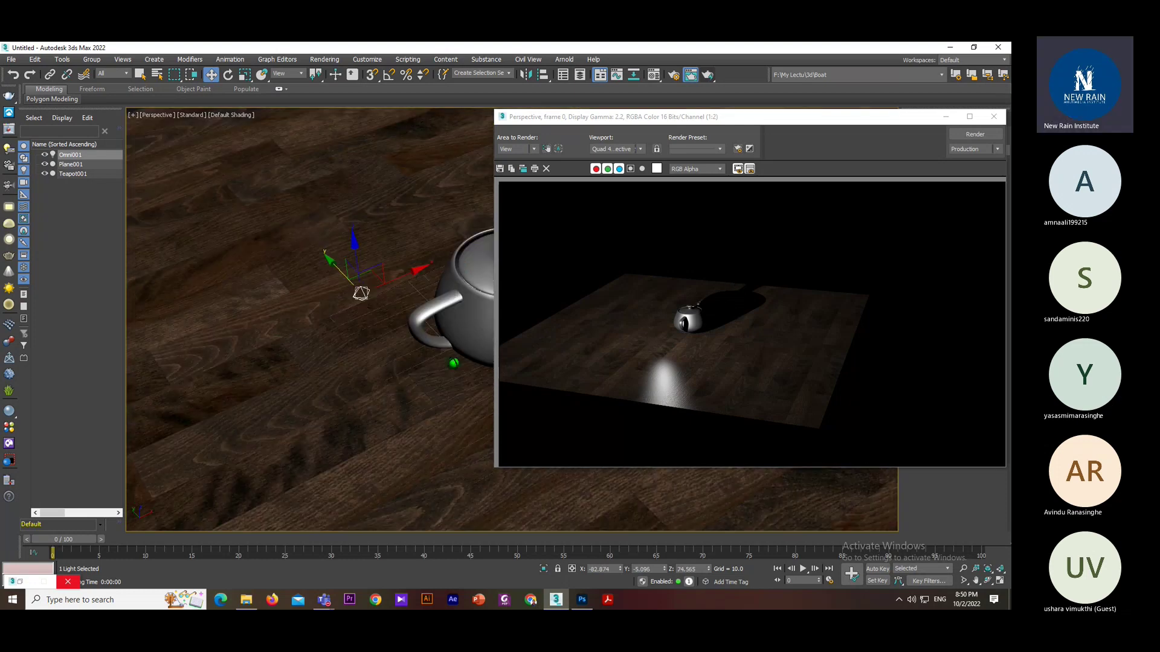
scroll(393, 314, "up", 3)
key("shift+q")
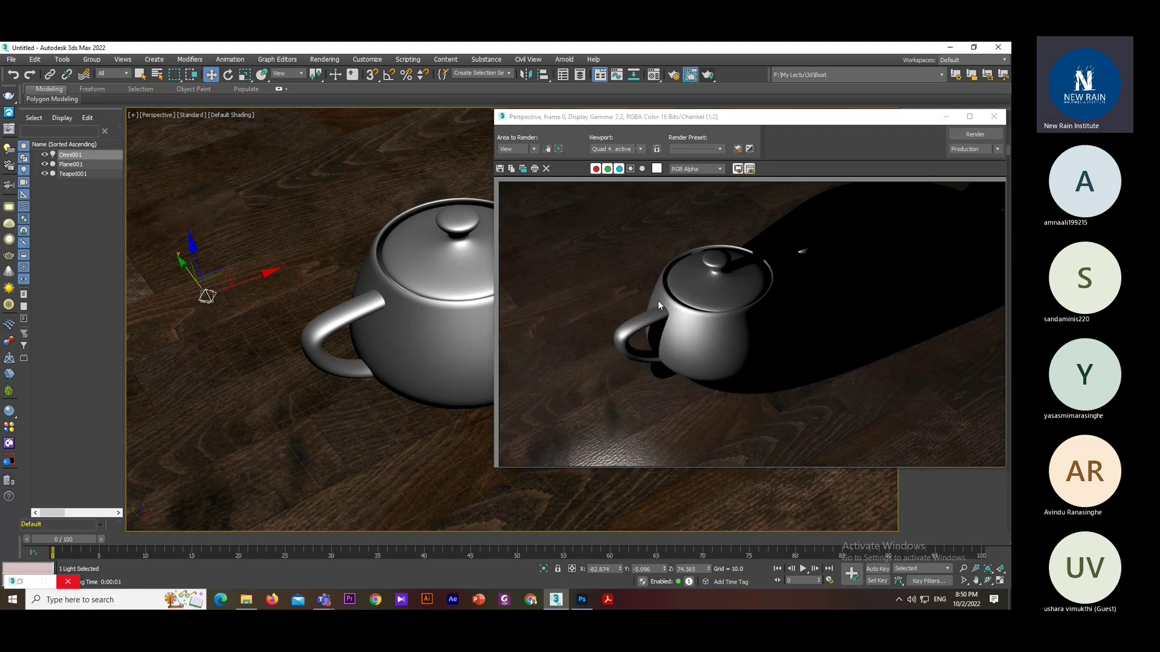
left_click(994, 117)
- Move the omni light far away from the plane along X, to about X -3927, render the view and close the image
scroll(522, 272, "down", 10)
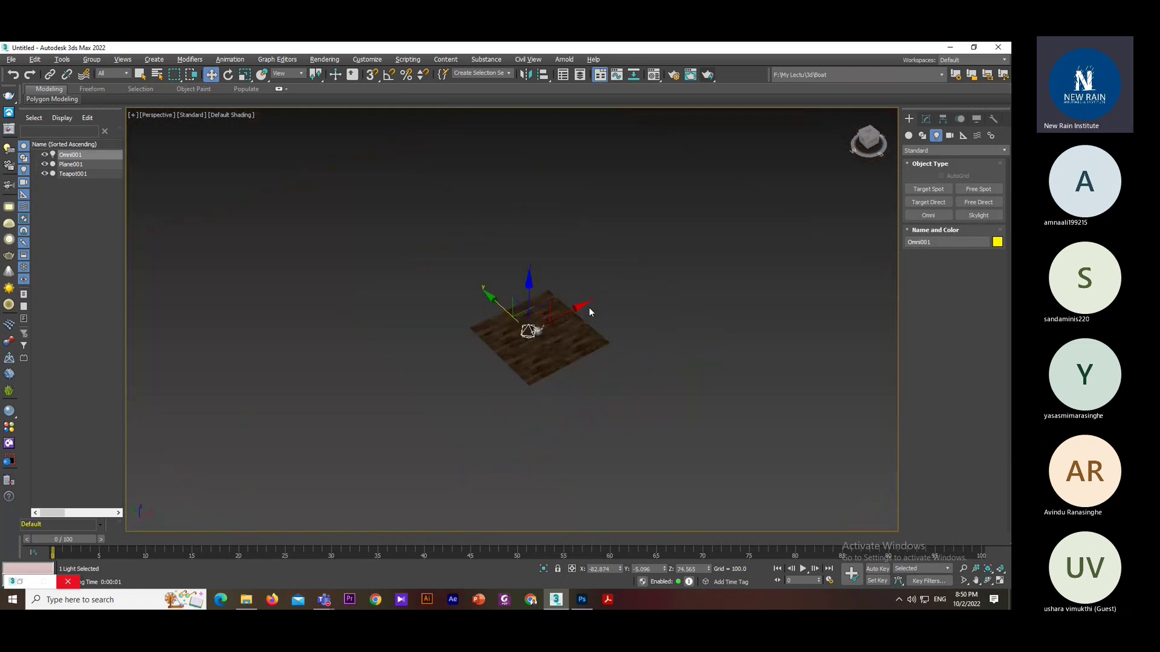
left_click_drag(583, 307, 165, 505)
right_click(164, 505)
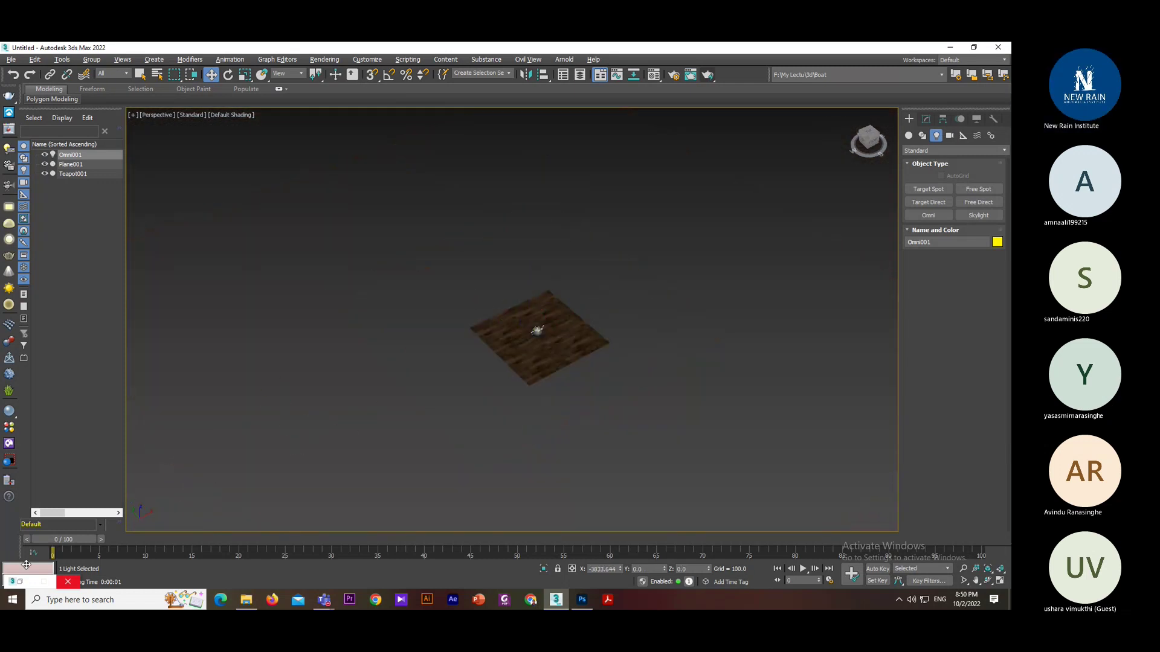
scroll(487, 295, "up", 5)
scroll(580, 290, "up", 3)
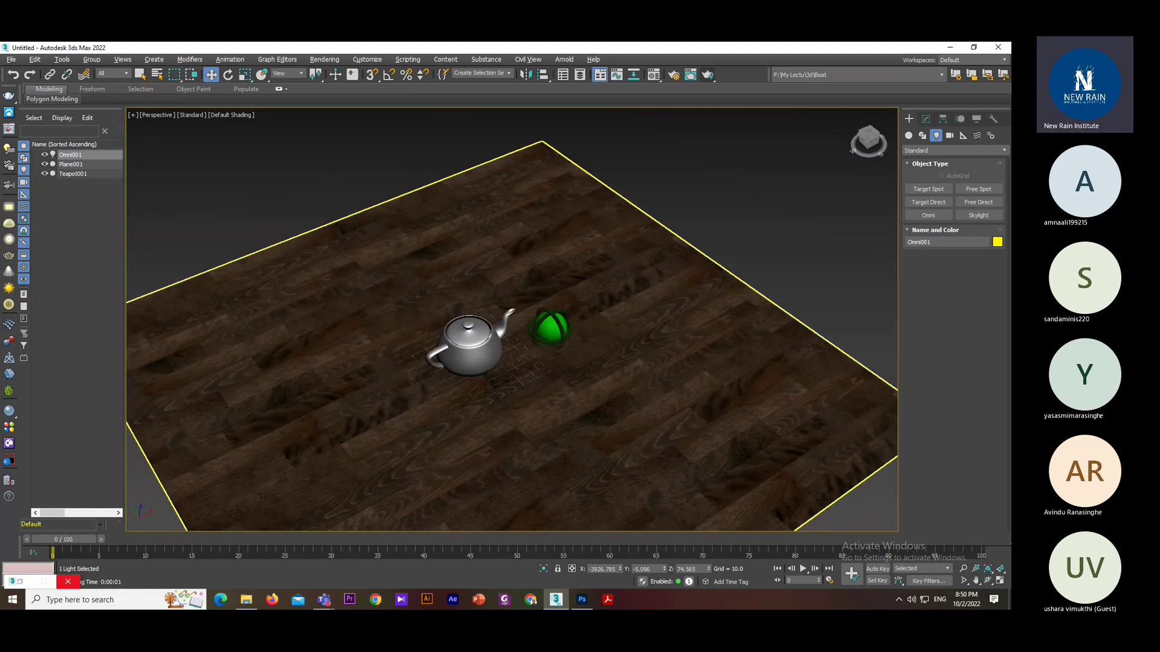
left_click(707, 75)
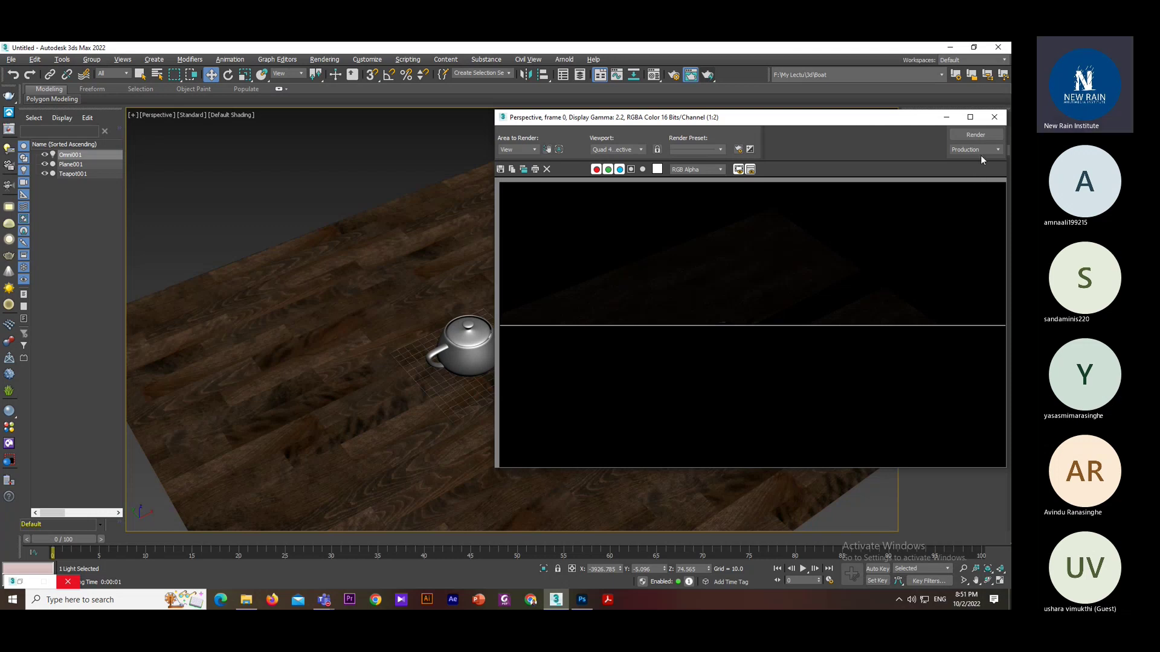
left_click(995, 117)
- Place the omni light in front of the teapot on its handle side and raise it, at about X -118, Y -126, Z 152
scroll(575, 340, "down", 4)
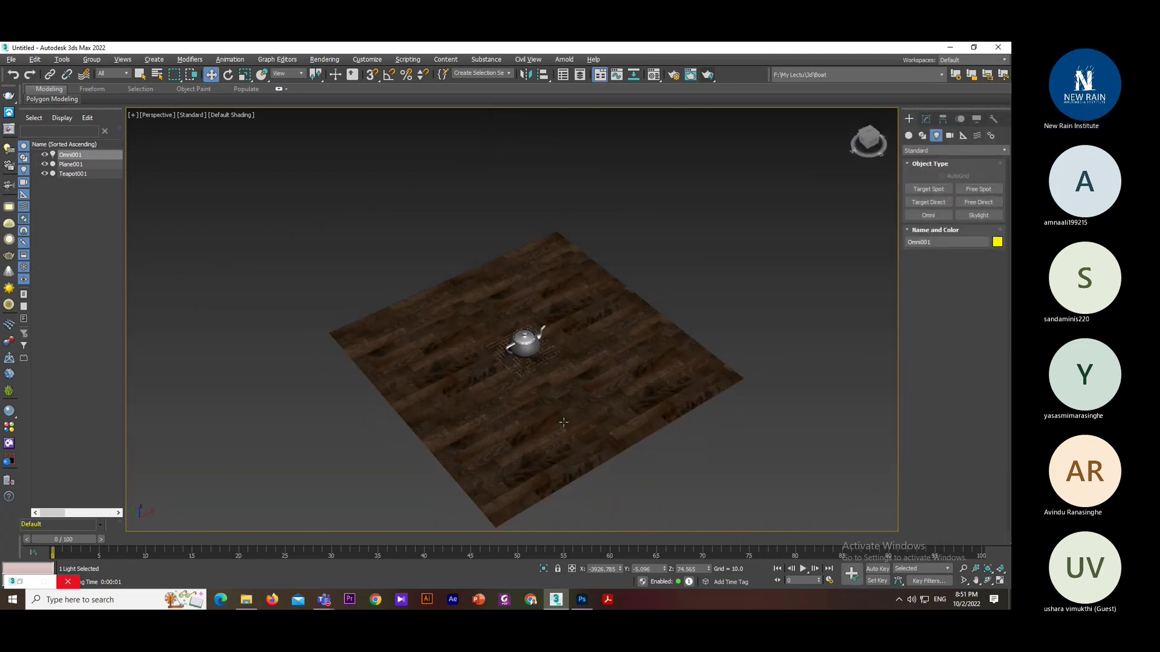
middle_click_drag(536, 412, 518, 302, "alt")
scroll(523, 330, "up", 5)
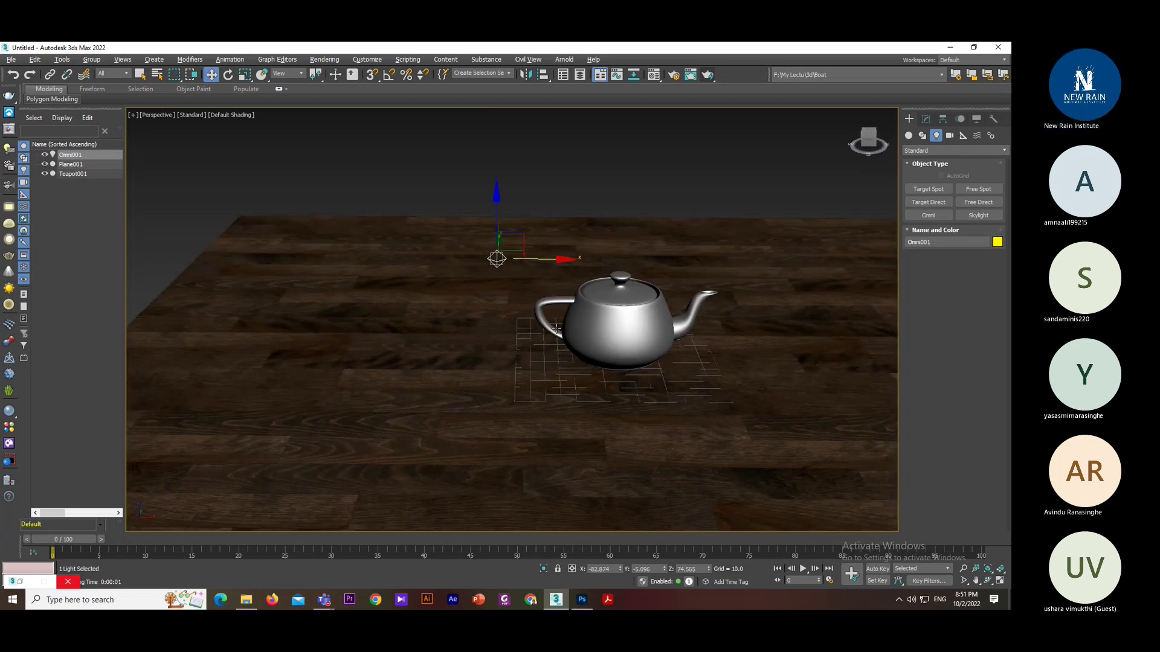
left_click_drag(510, 245, 487, 276)
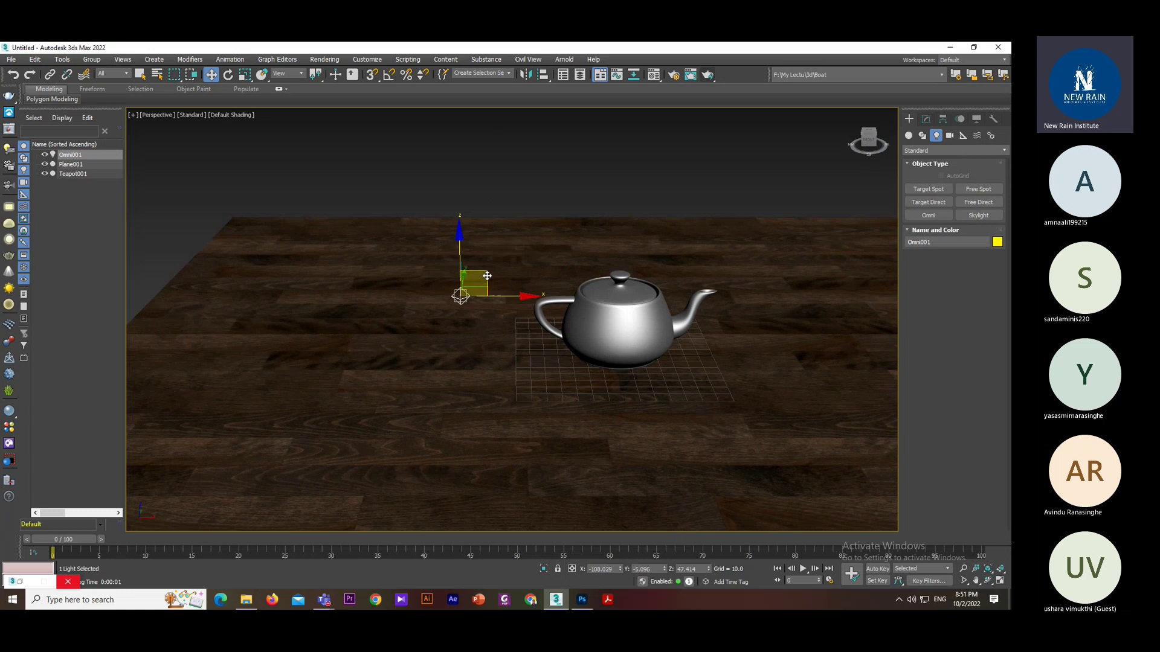
key("alt+w")
left_click_drag(316, 230, 316, 213)
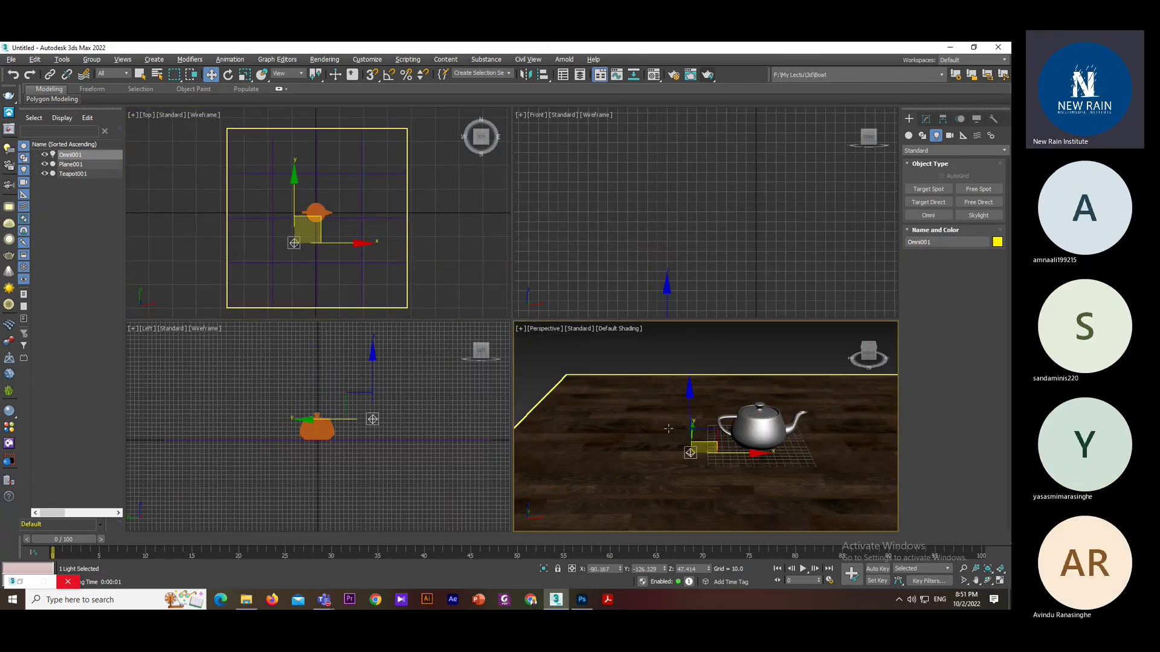
key("alt+w")
left_click_drag(495, 370, 466, 197)
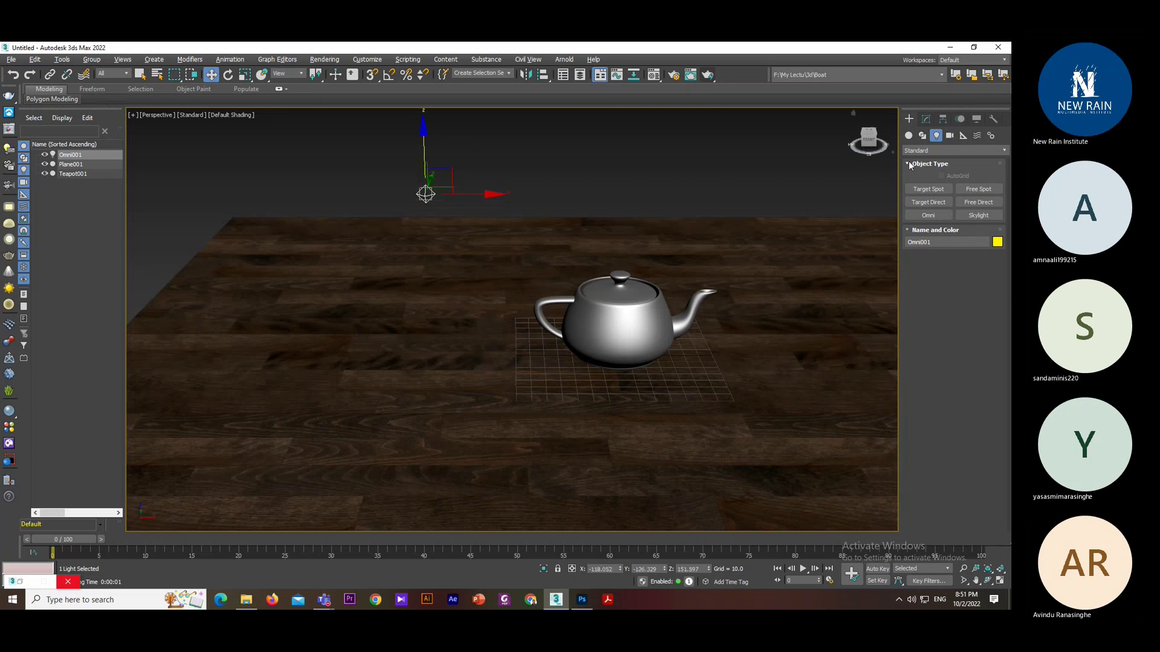
- Render the Perspective view, minimize the rendered image and move the omni light further forward to about Y -195
left_click(707, 75)
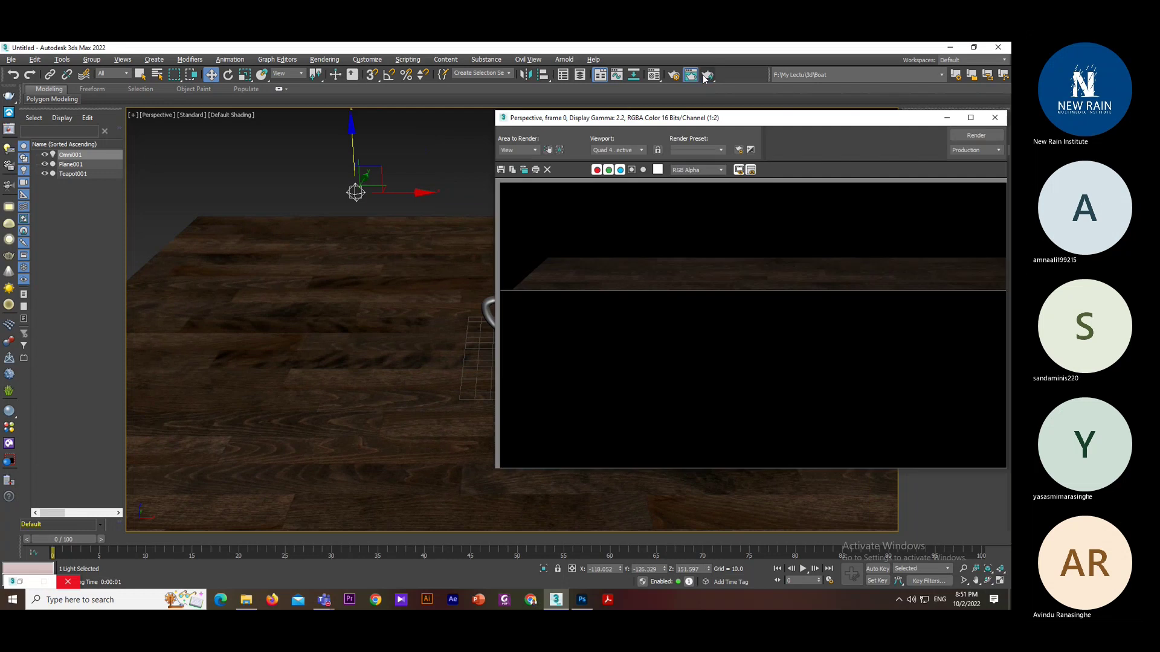
mouse_move(746, 118)
left_mouse_down()
mouse_move(336, 118)
mouse_move(316, 174)
mouse_move(329, 238)
mouse_move(315, 247)
mouse_move(308, 177)
mouse_move(314, 214)
left_mouse_up()
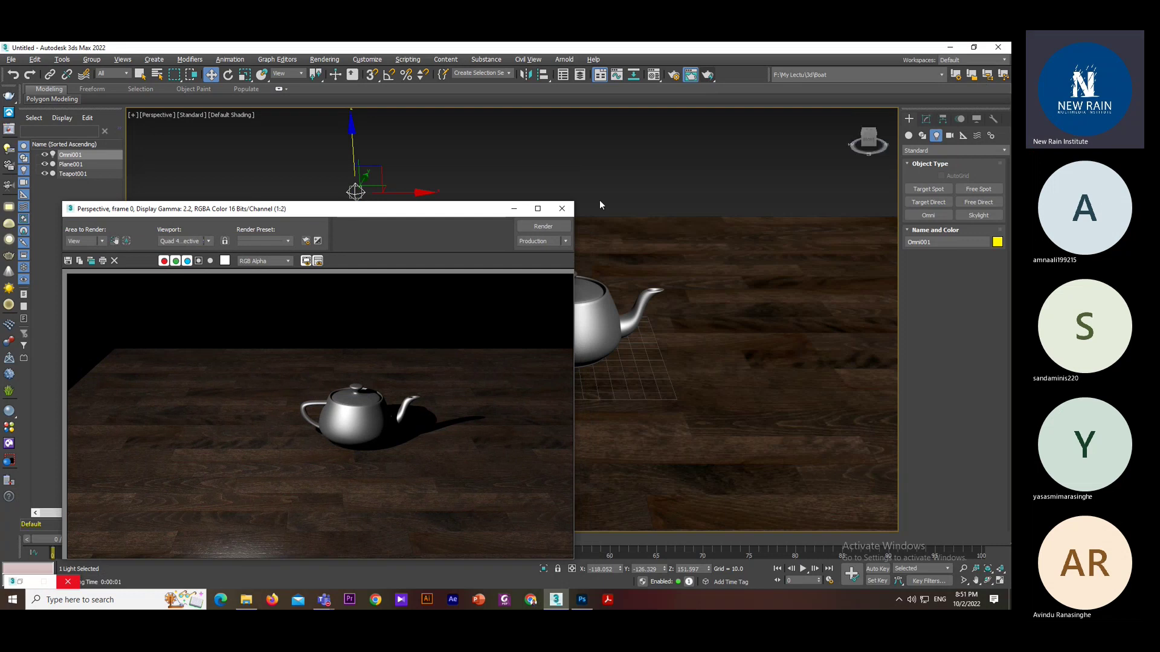
left_click(514, 209)
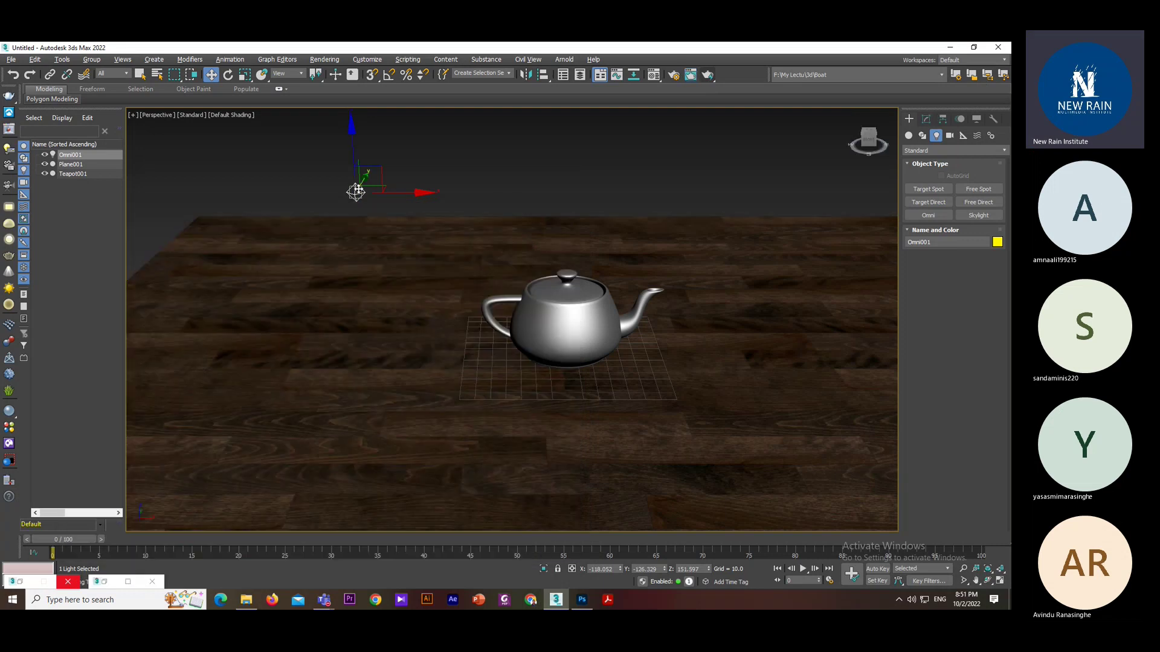
left_click_drag(367, 175, 344, 213)
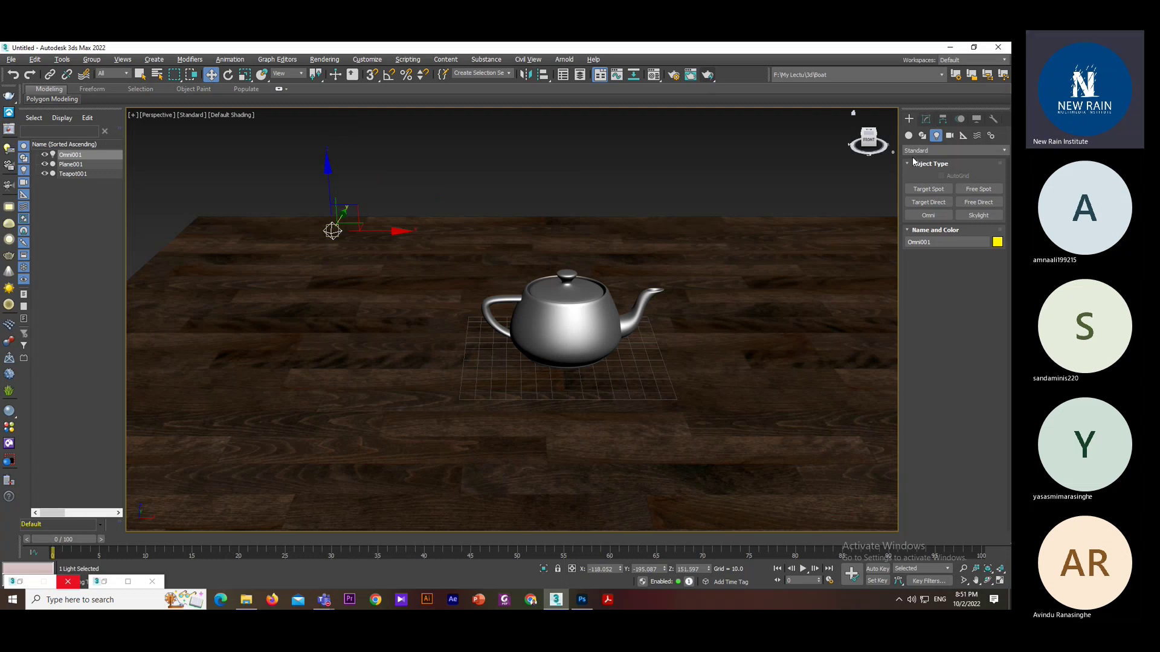
- Enlarge the teapot to a radius of about 46.6
left_click(564, 316)
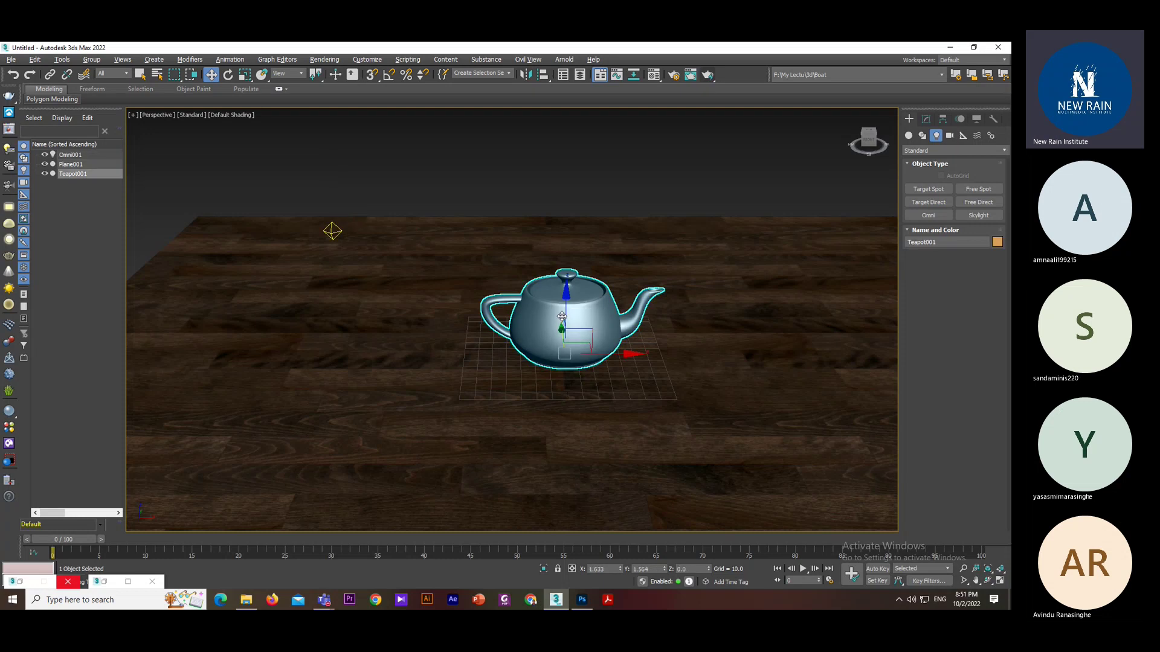
left_click(928, 120)
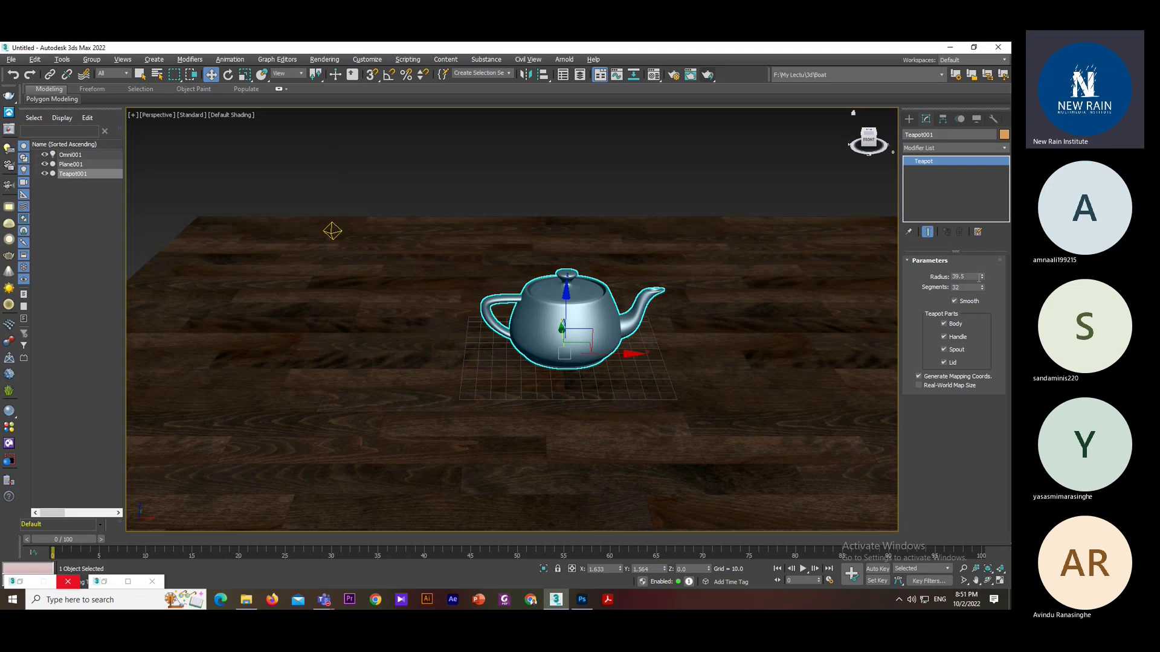
left_click_drag(982, 277, 989, 272)
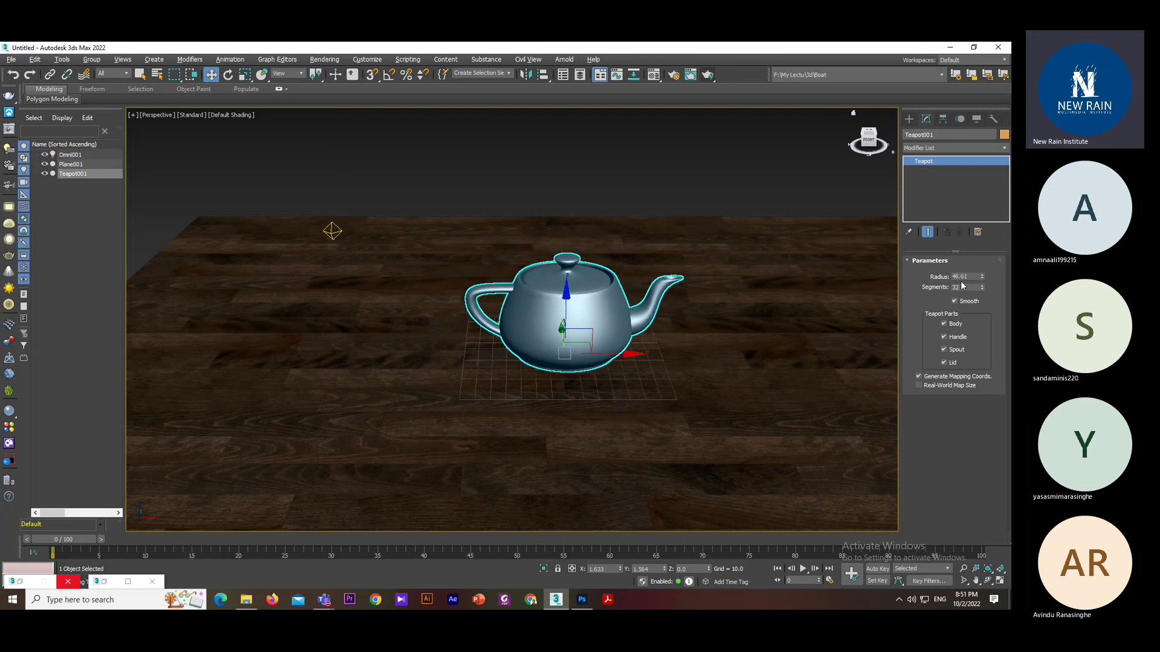
- Switch the teapot's body, handle, spout and lid off and back on, one part at a time
left_click(944, 324)
left_click(943, 324)
left_click(943, 338)
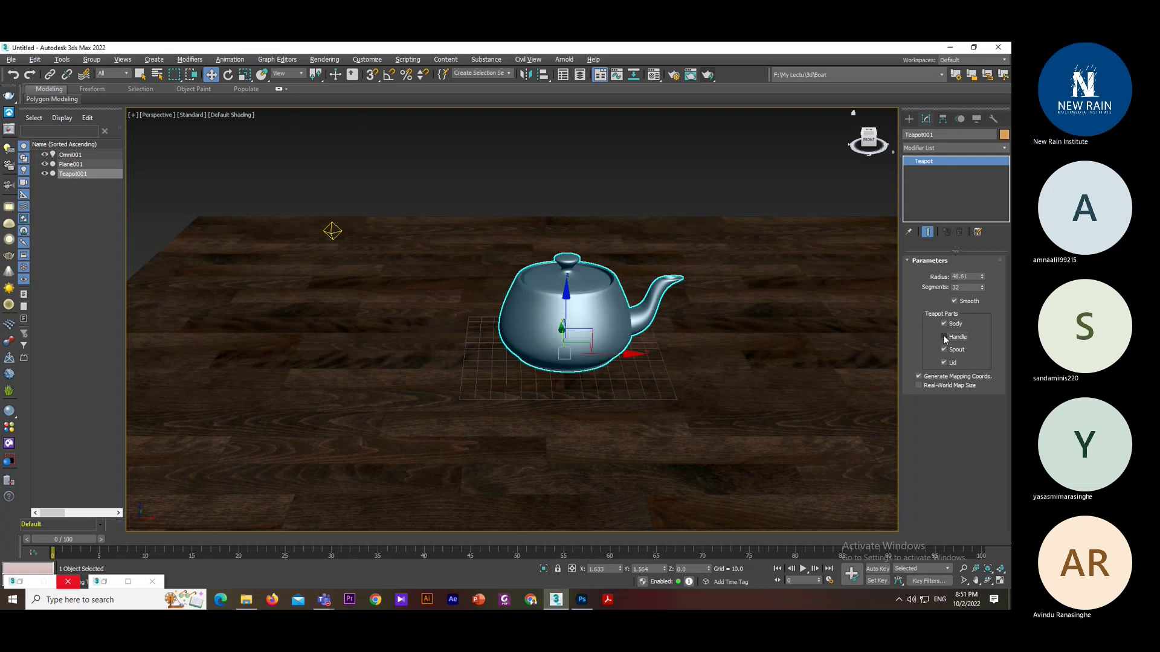
left_click(943, 337)
left_click(944, 350)
left_click(943, 349)
left_click(943, 362)
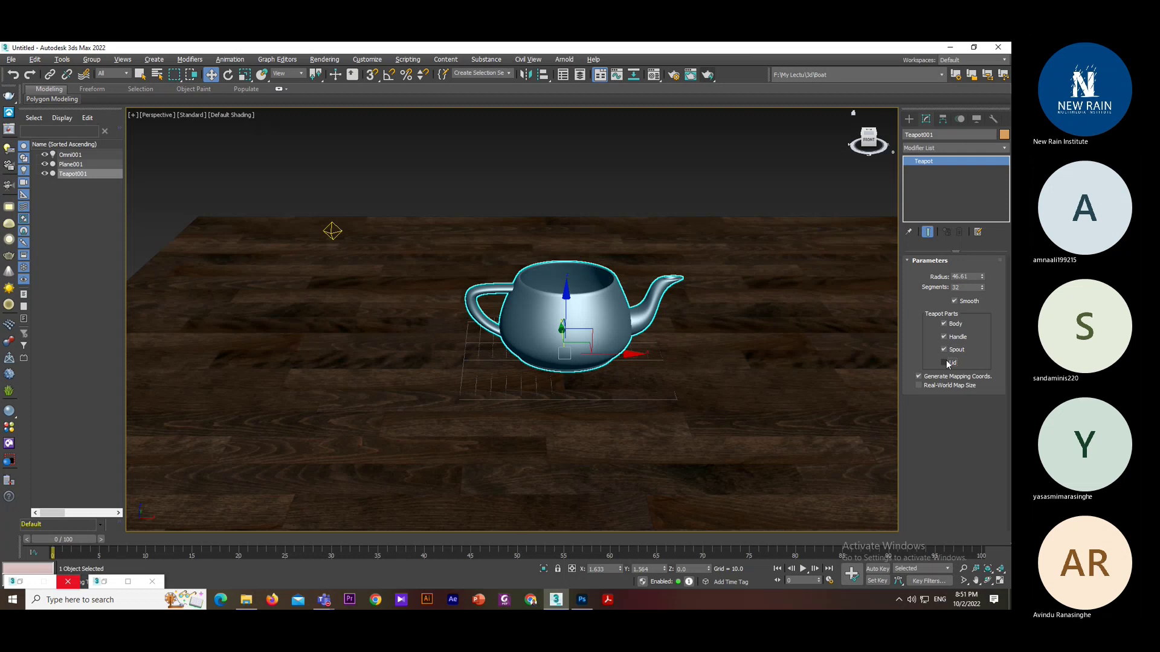
left_click(944, 362)
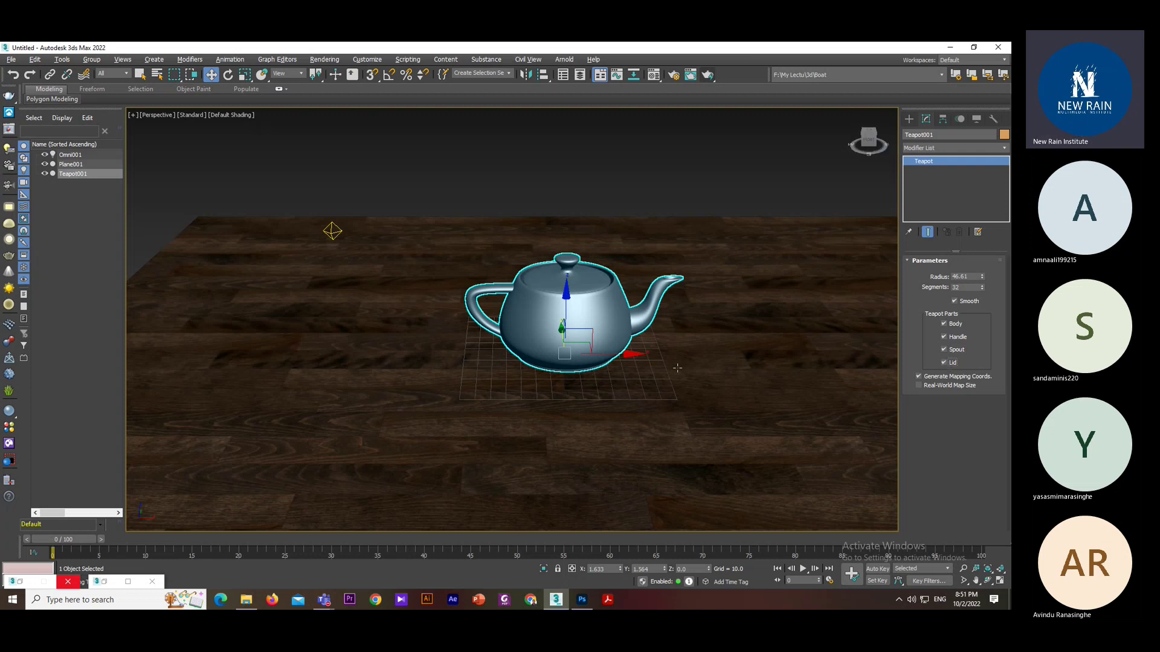
- Select the omni light to show its parameters and render the teapot from a slightly steeper angle
middle_click_drag(677, 368, 754, 236, "alt")
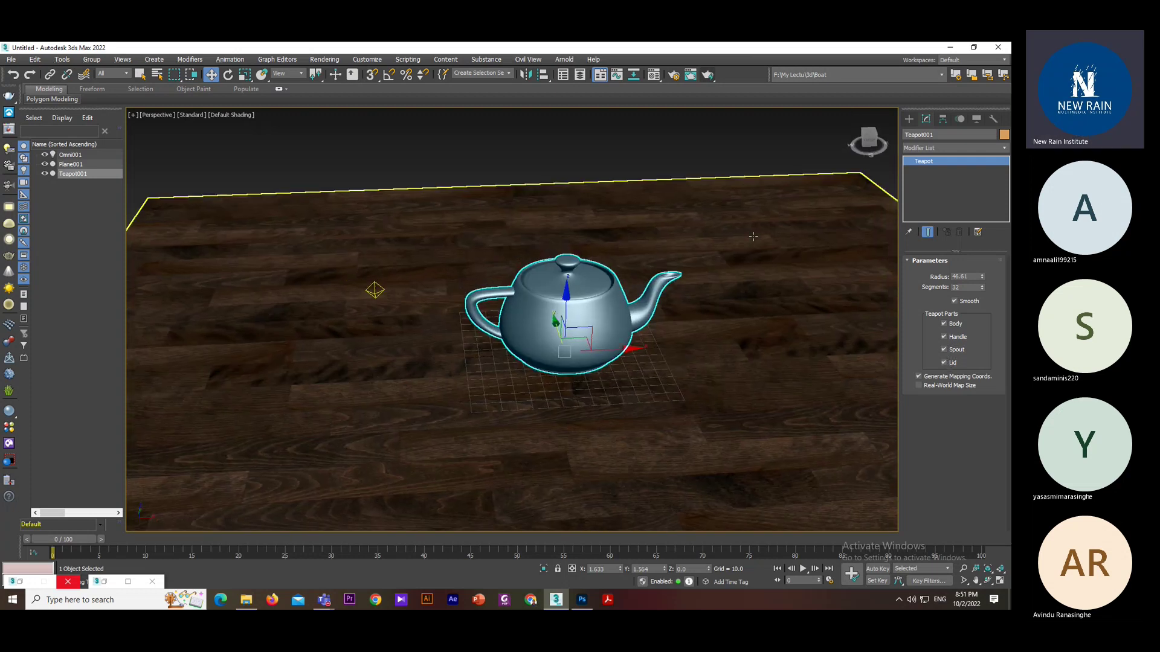
left_click(375, 290)
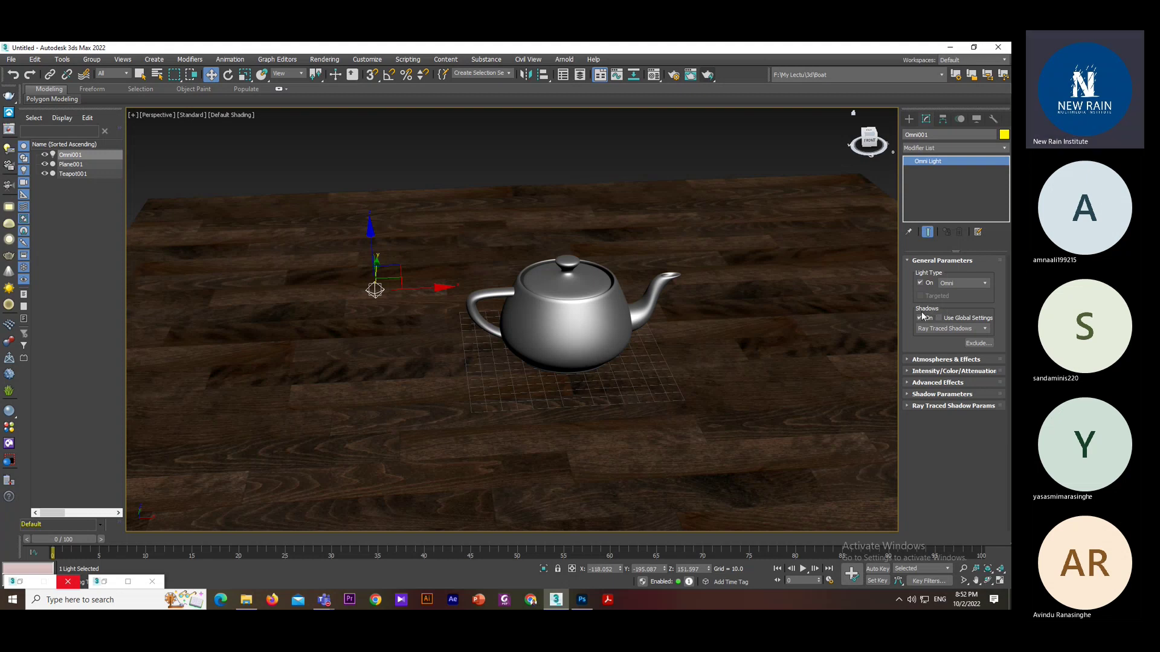
left_click(707, 76)
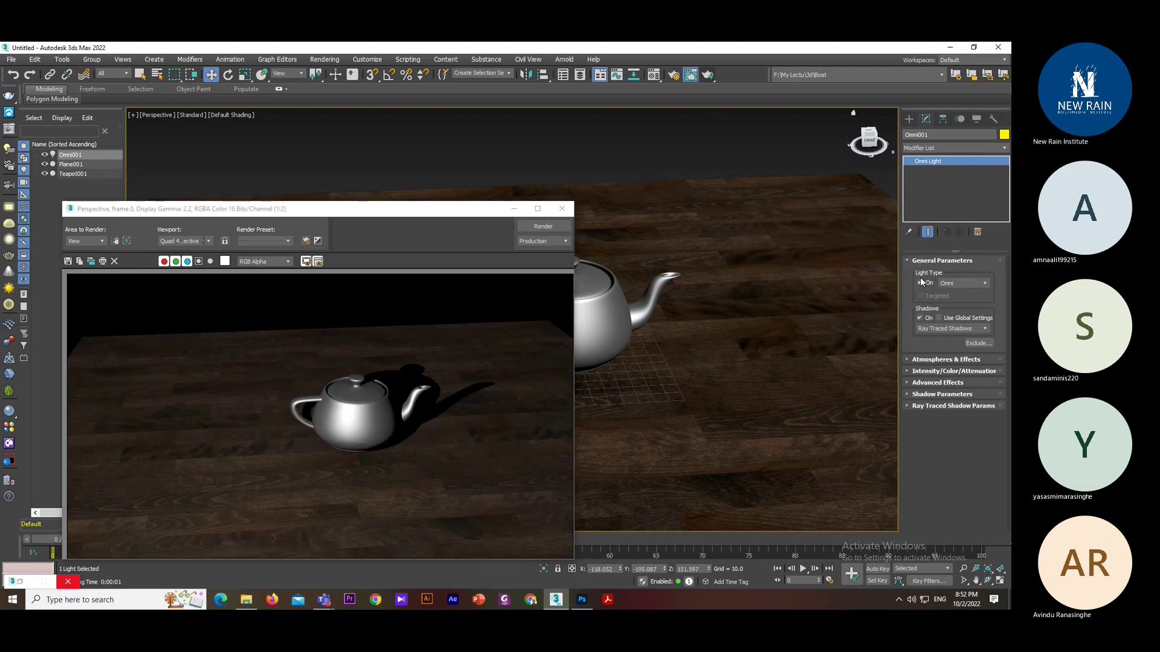
- Turn the omni light off and render the view, and repeat the render with the light turned back on
left_click(920, 282)
left_click(707, 75)
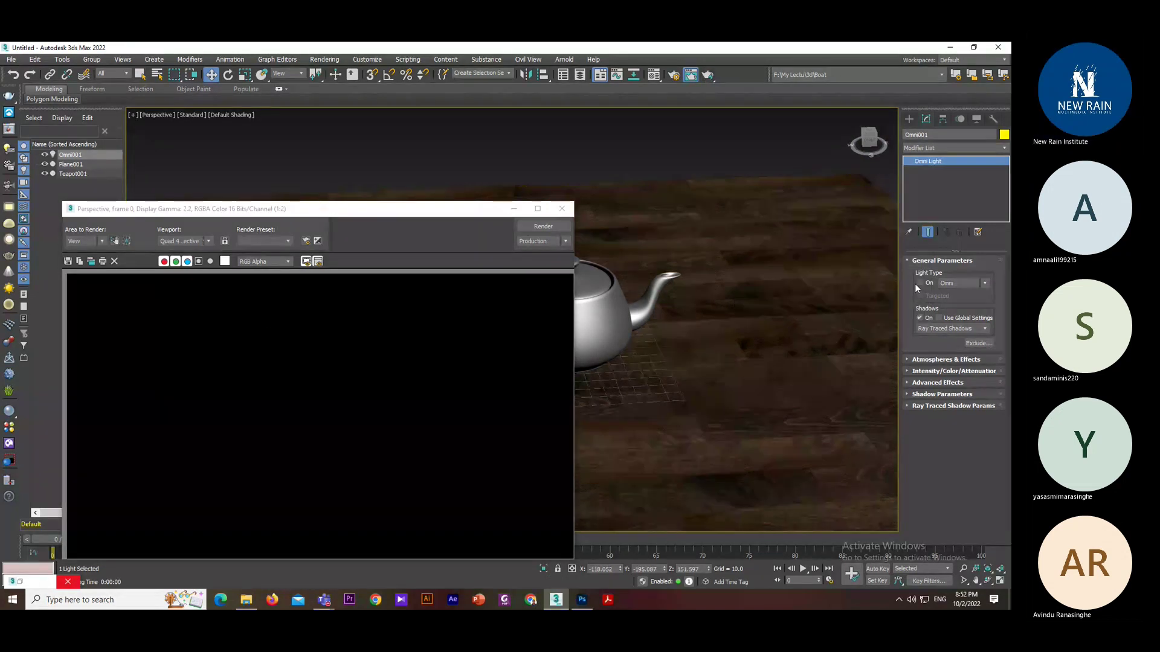
key("shift+q")
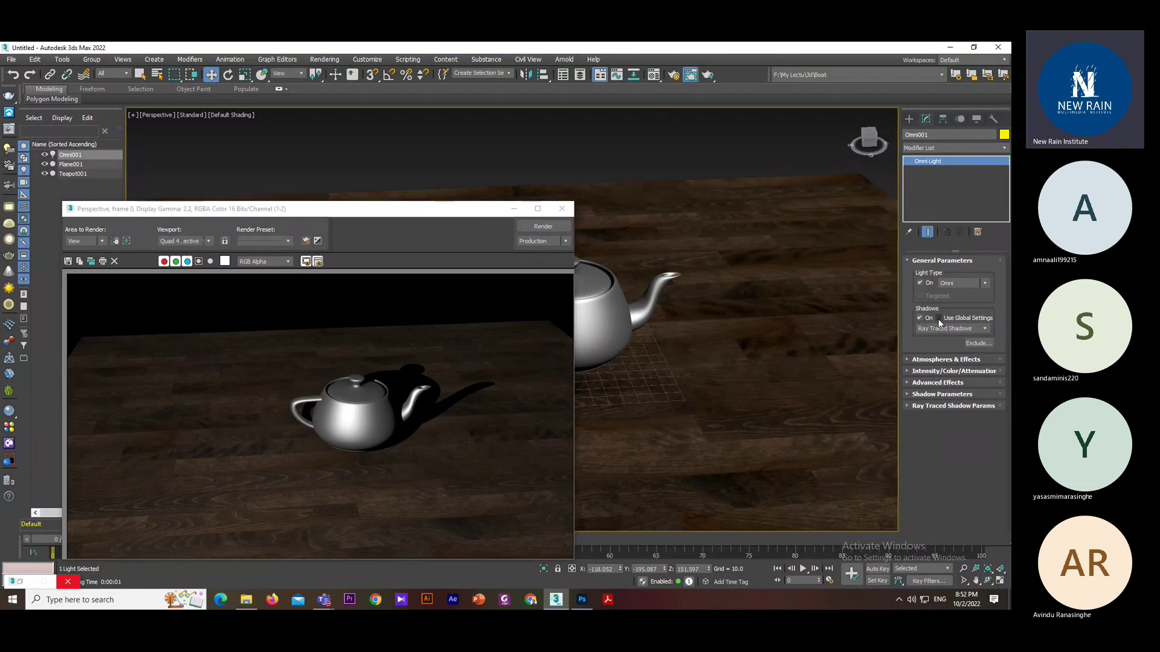
- Turn off the omni light's shadows, render the view and switch the shadows back on
left_click(920, 318)
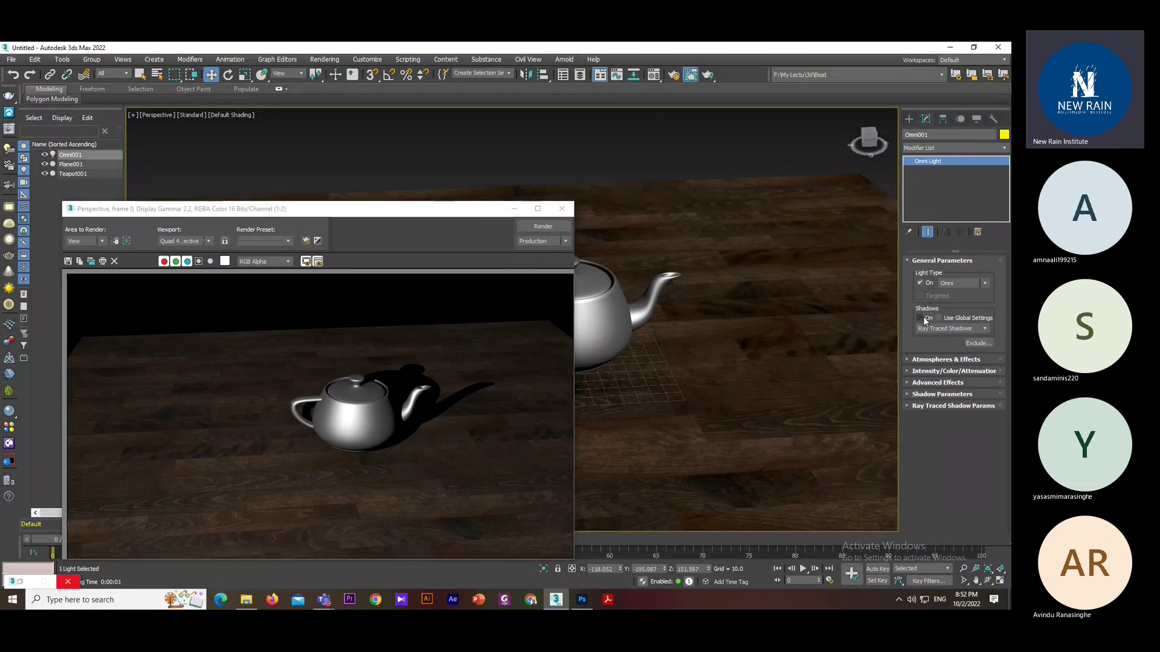
left_click(709, 75)
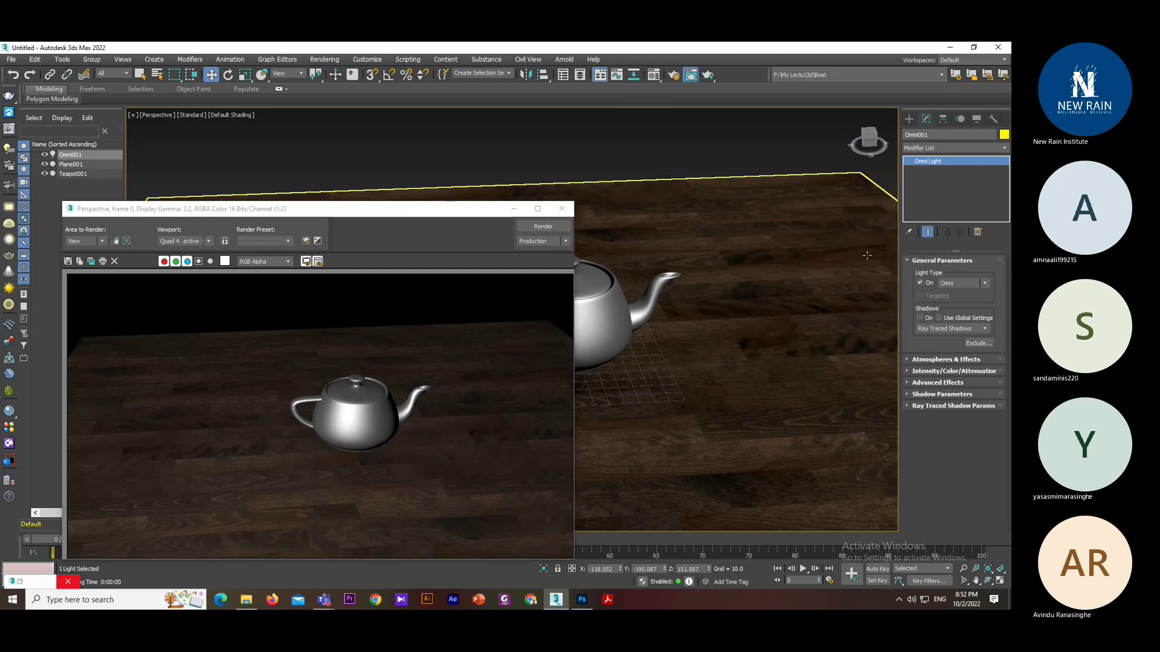
left_click(920, 319)
- Render the view again with ray traced shadows on, and expand and collapse the light's atmospheres and effects settings
left_click(939, 318)
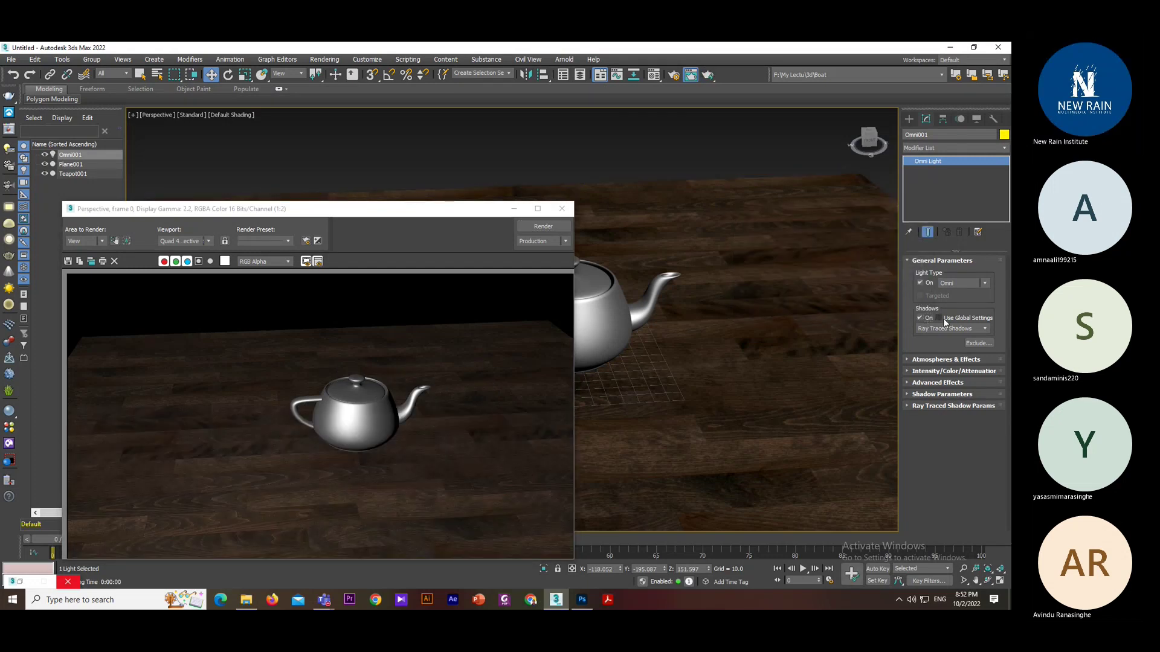
left_click(933, 359)
left_click(706, 76)
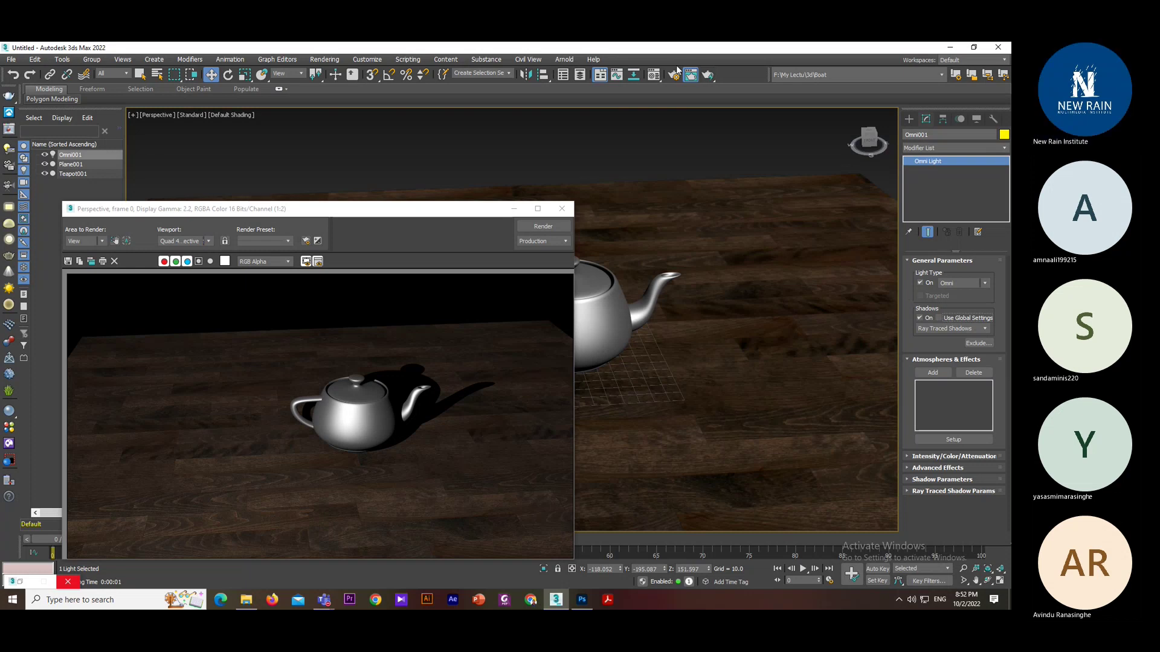
left_click(708, 74)
left_click(907, 359)
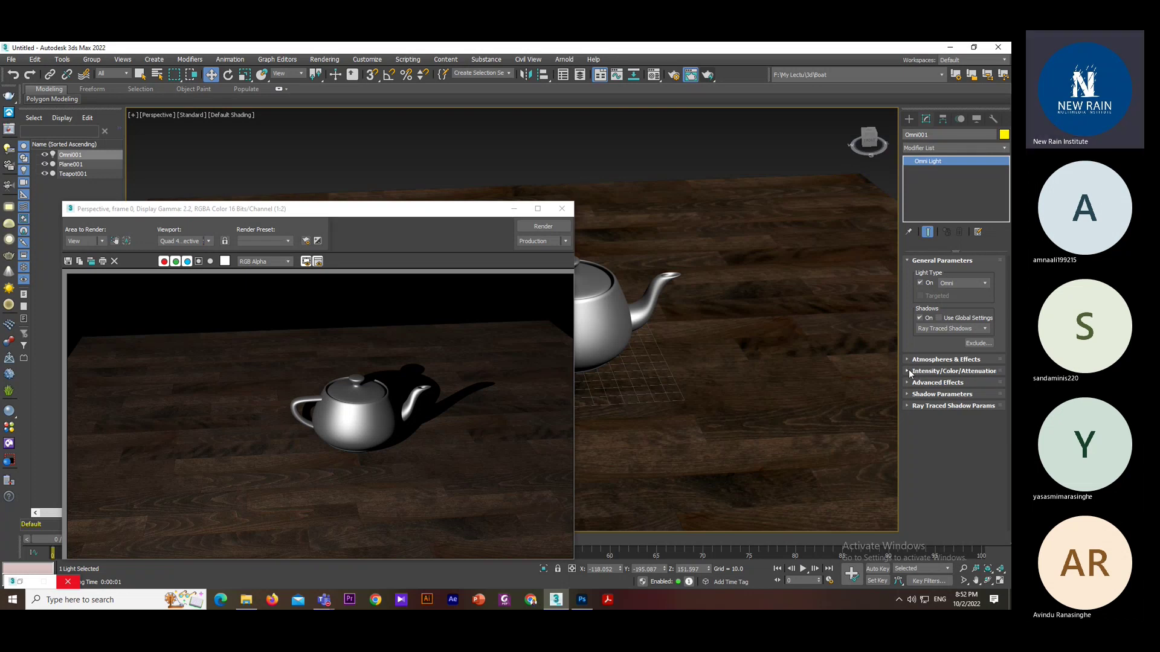
- Set the omni light's intensity multiplier to 2 and render the view
left_click(908, 370)
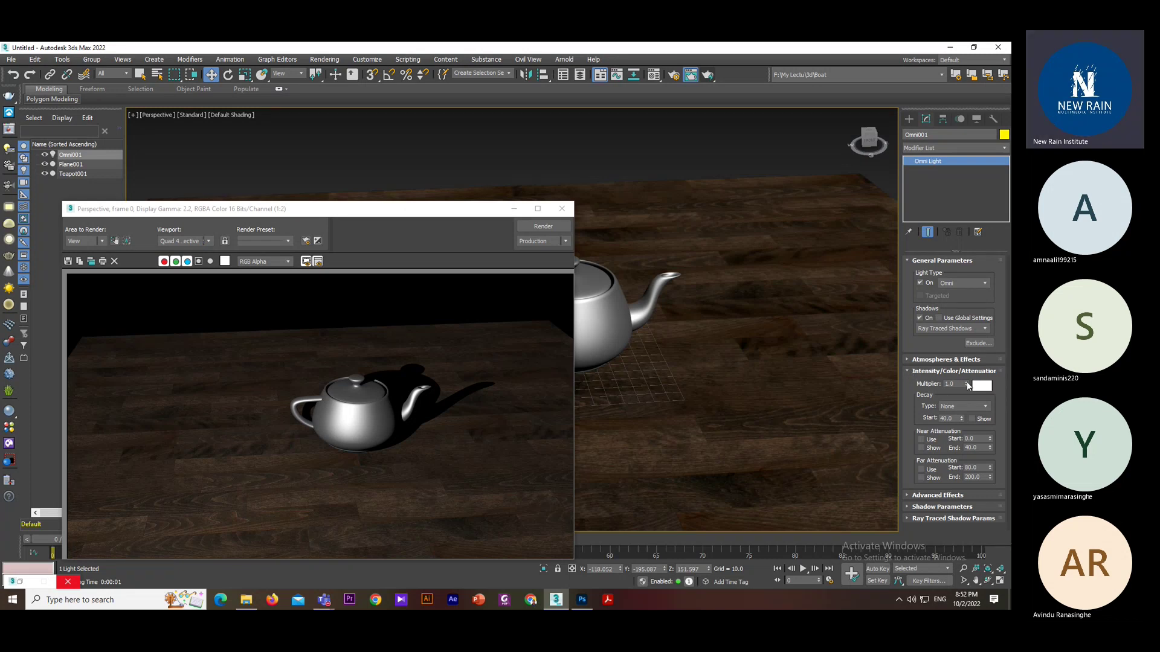
double_click(956, 383)
type("2")
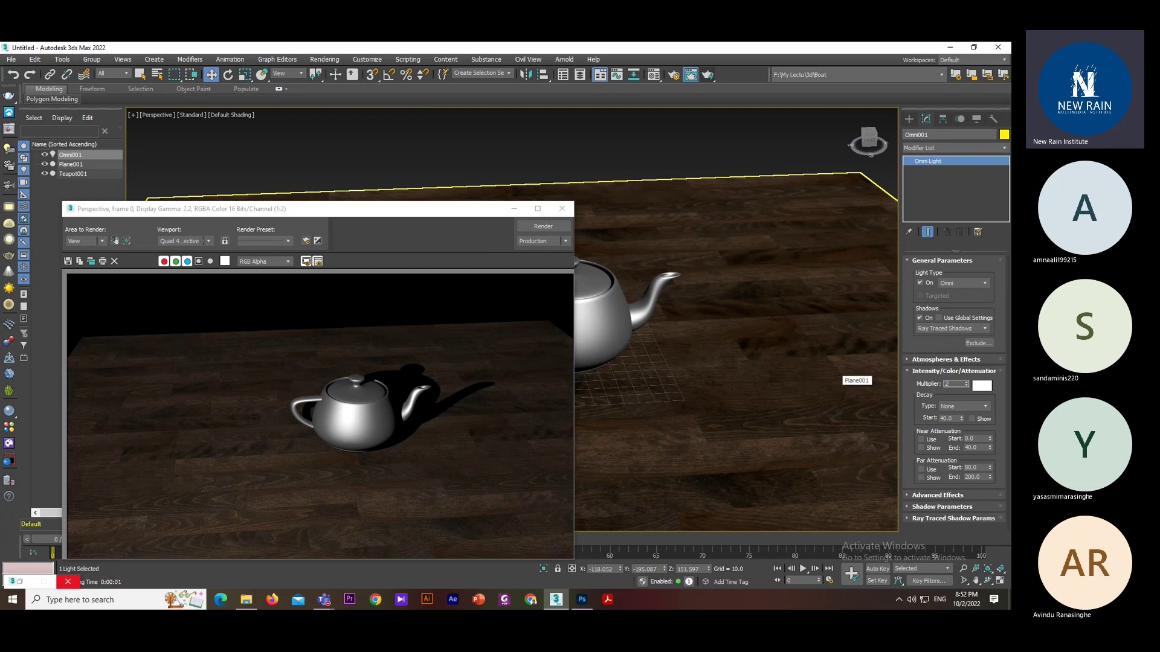
key("Return")
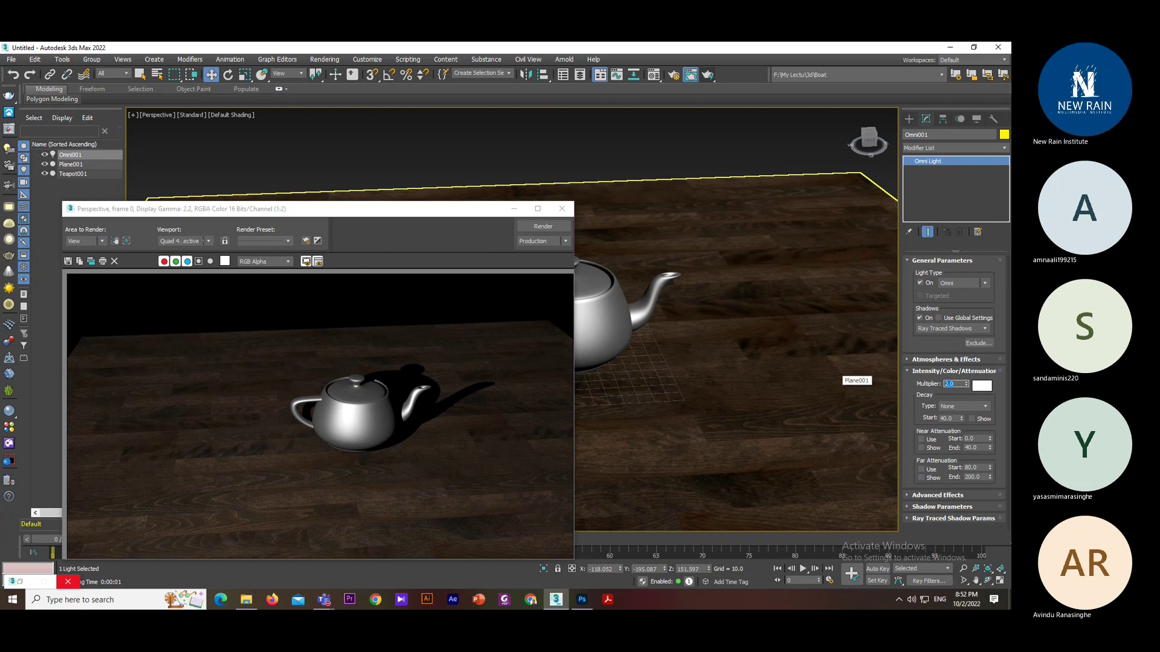
left_click(535, 227)
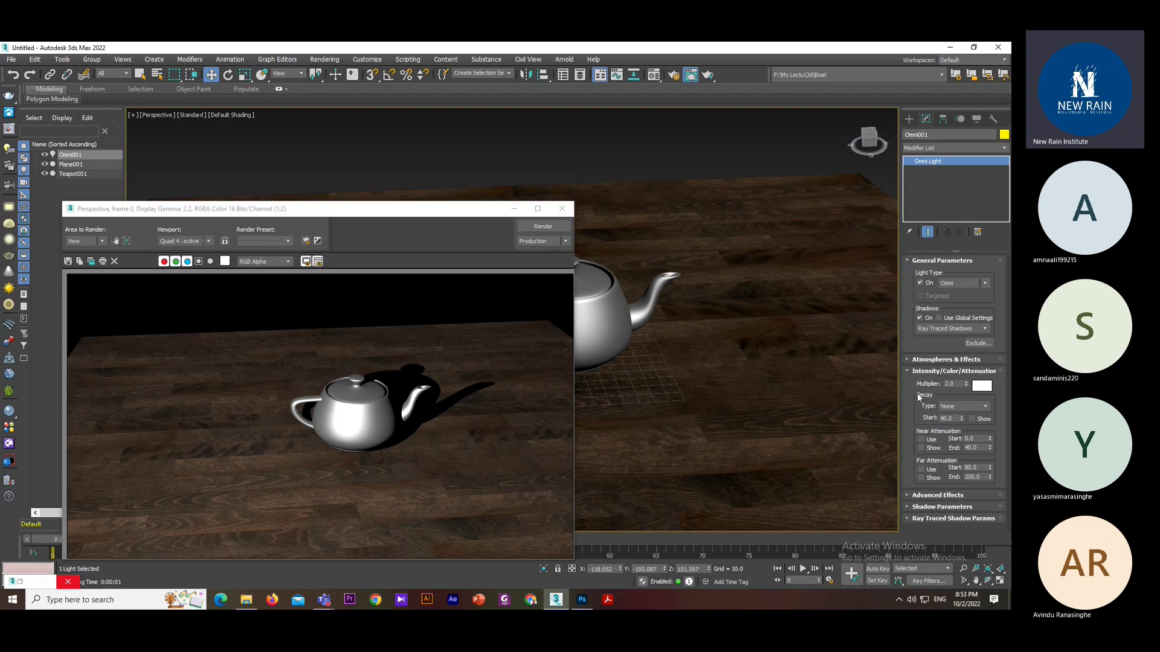
left_click(933, 371)
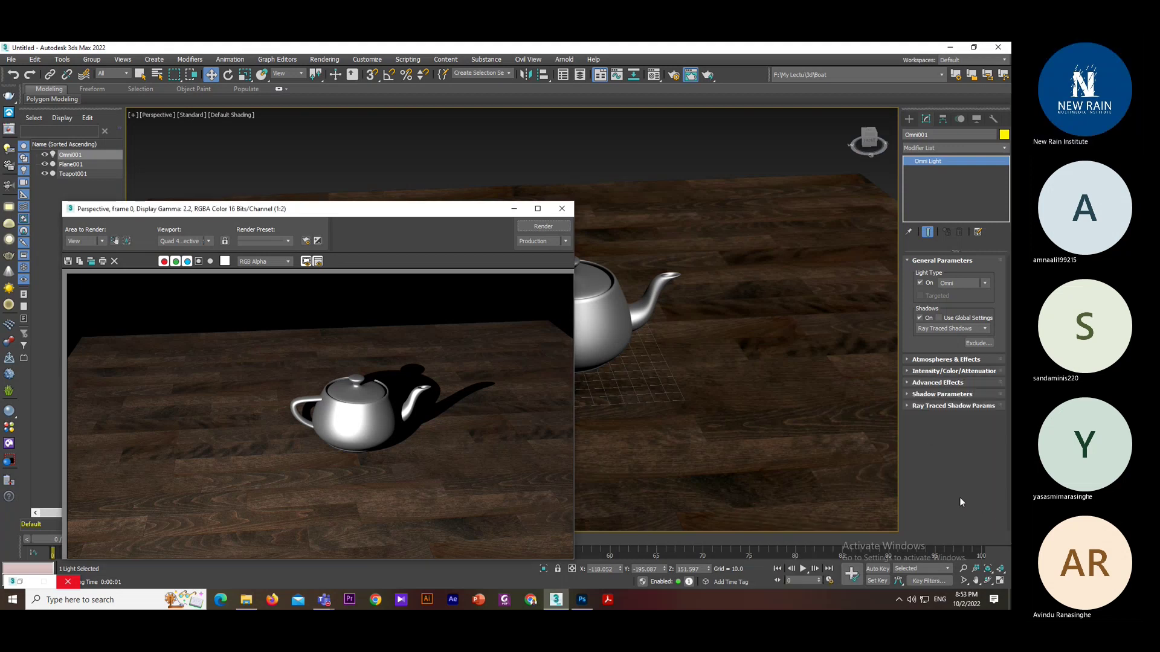
- Lower the object shadow density of the omni light to 0.66 and render the view
left_click(908, 394)
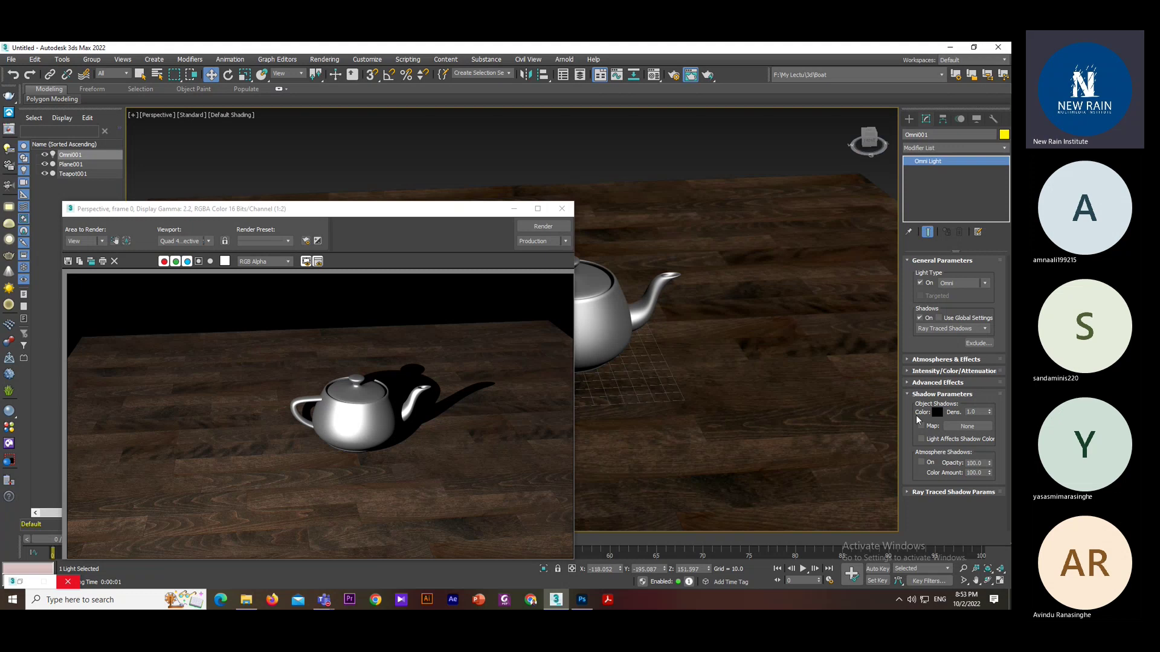
left_click(916, 384)
left_click(916, 383)
double_click(985, 411)
key("Return")
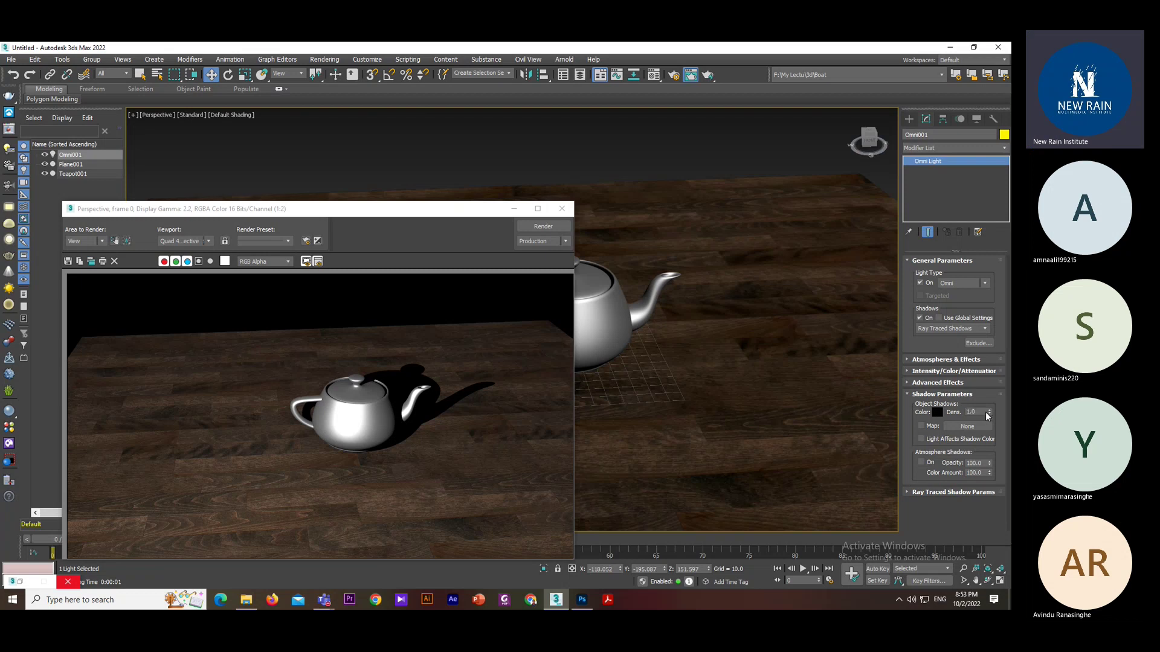
left_click_drag(989, 410, 993, 427)
left_click(542, 226)
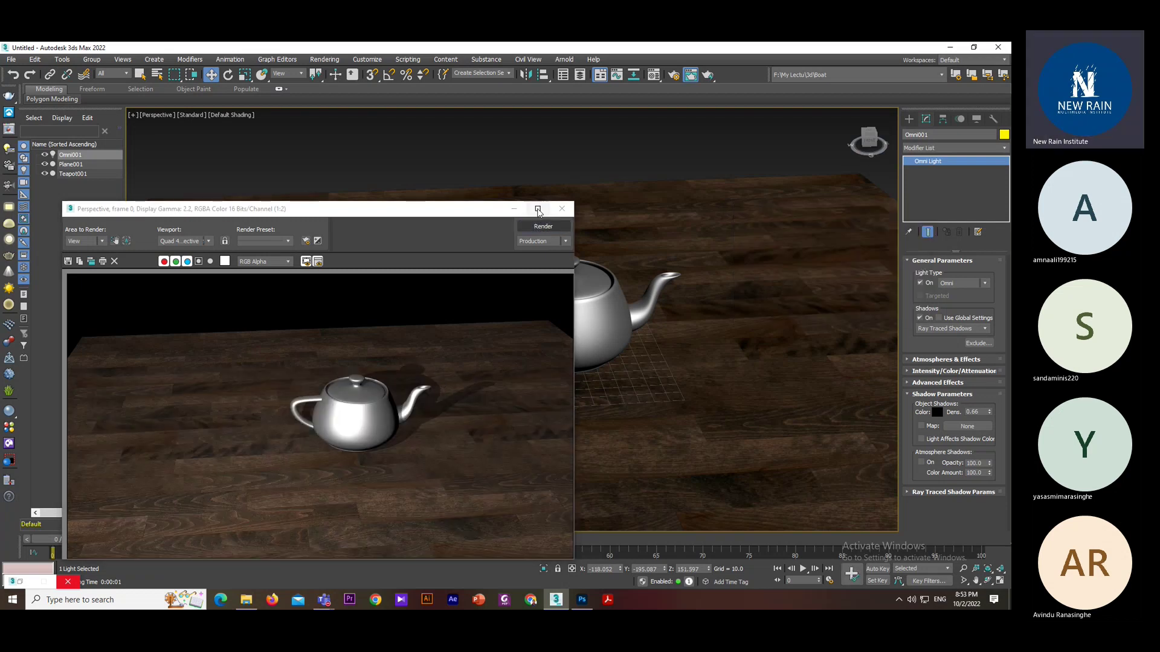
- Close the current render and render a close-up of the teapot, placing the render window clear of the light's parameters
left_click(562, 209)
scroll(604, 326, "up", 5)
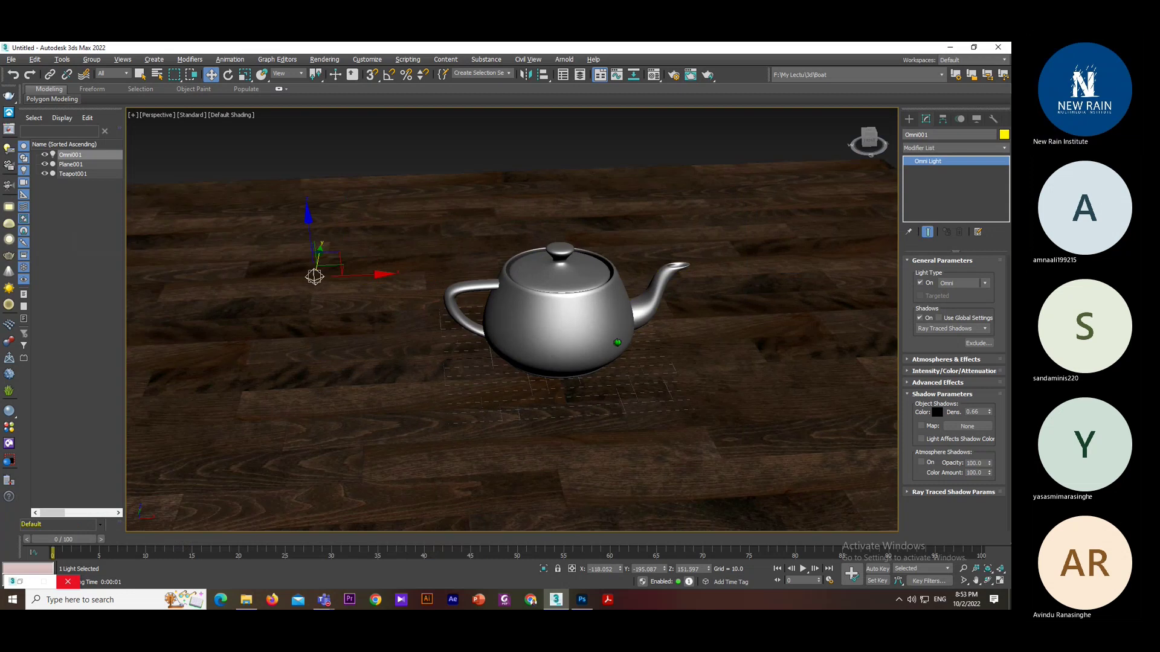
middle_click_drag(618, 342, 575, 357, "alt")
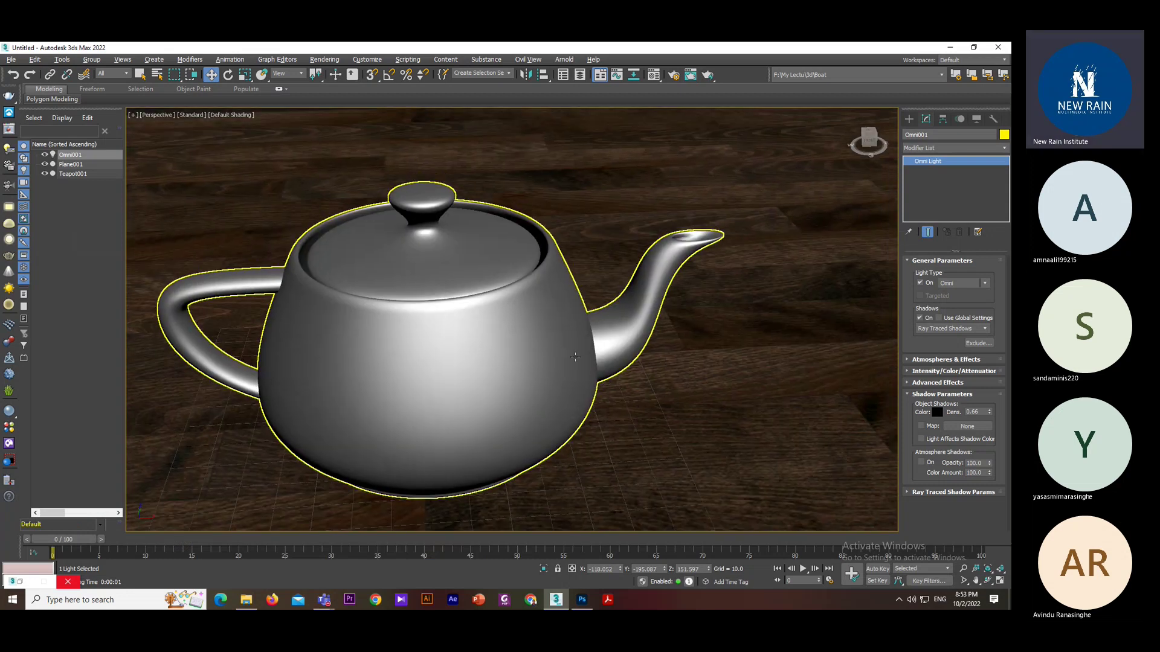
key("shift+q")
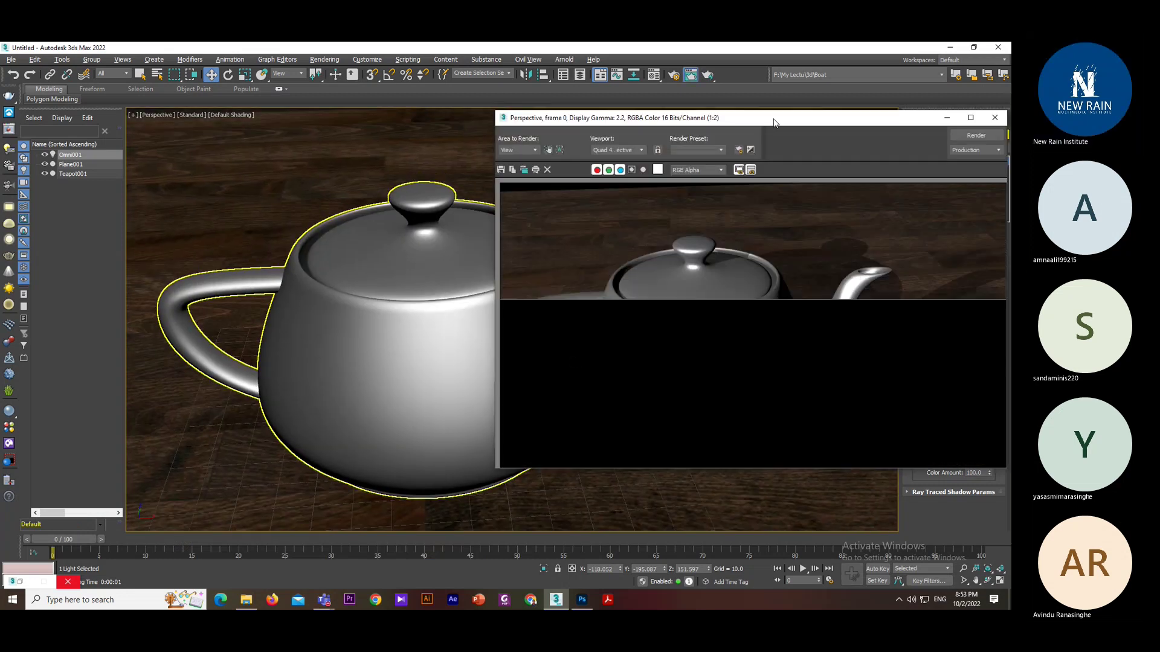
left_click_drag(773, 121, 366, 121)
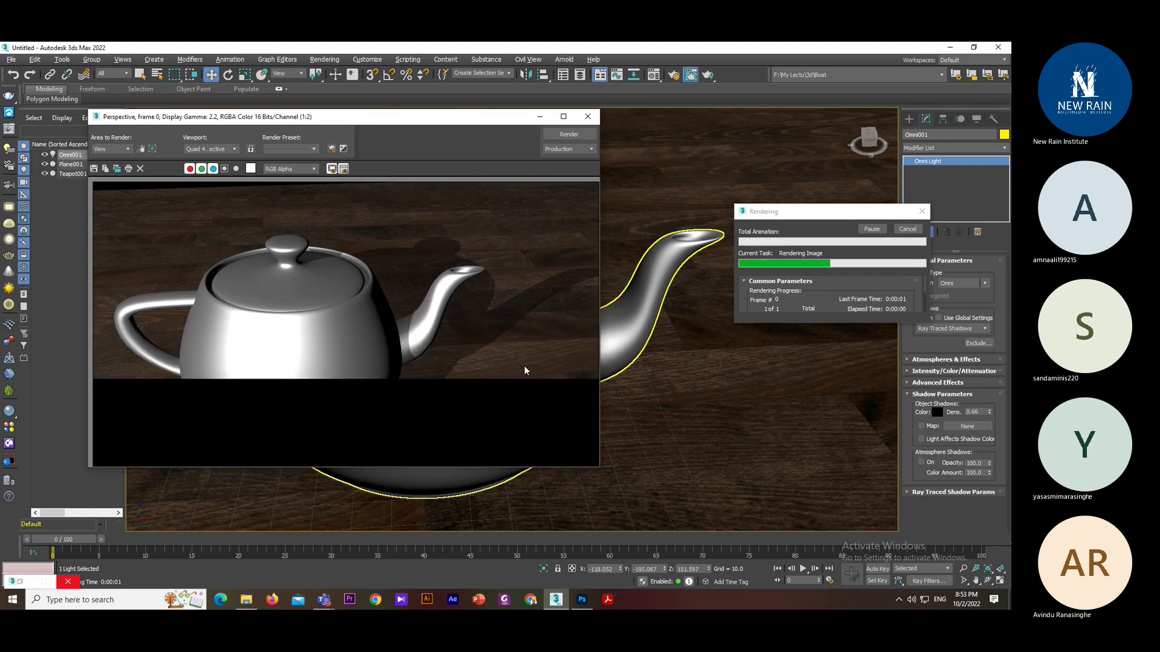
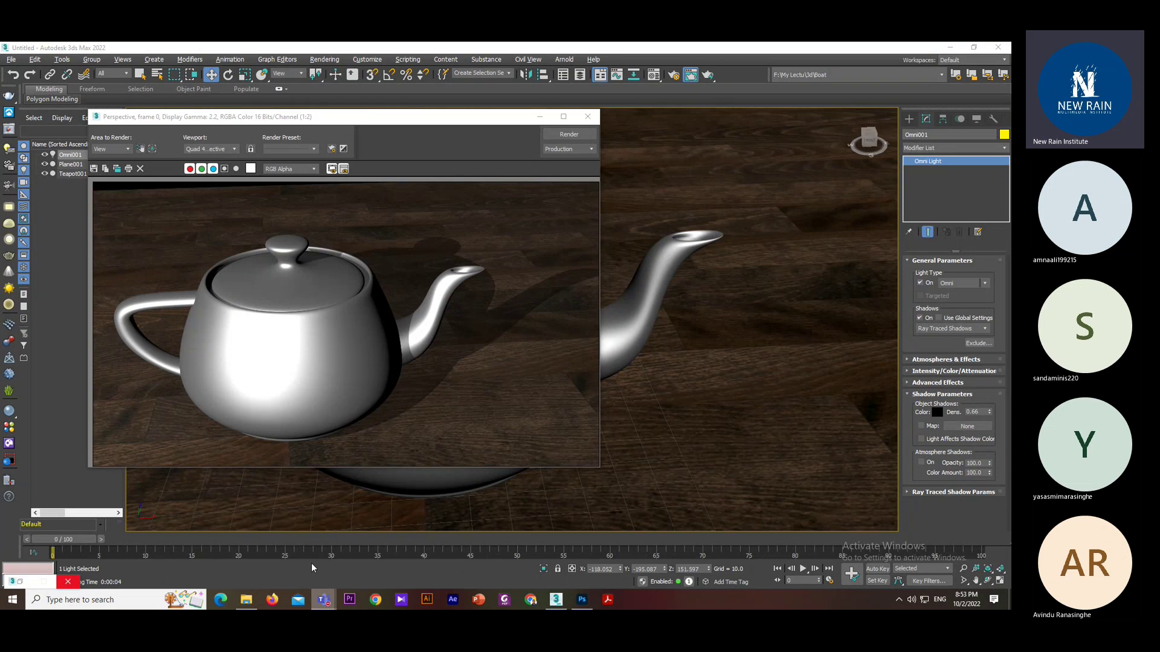
- Switch to the Microsoft Teams meeting, admit the guest waiting in the lobby and minimize the meeting window
left_click(324, 599)
left_click(871, 293)
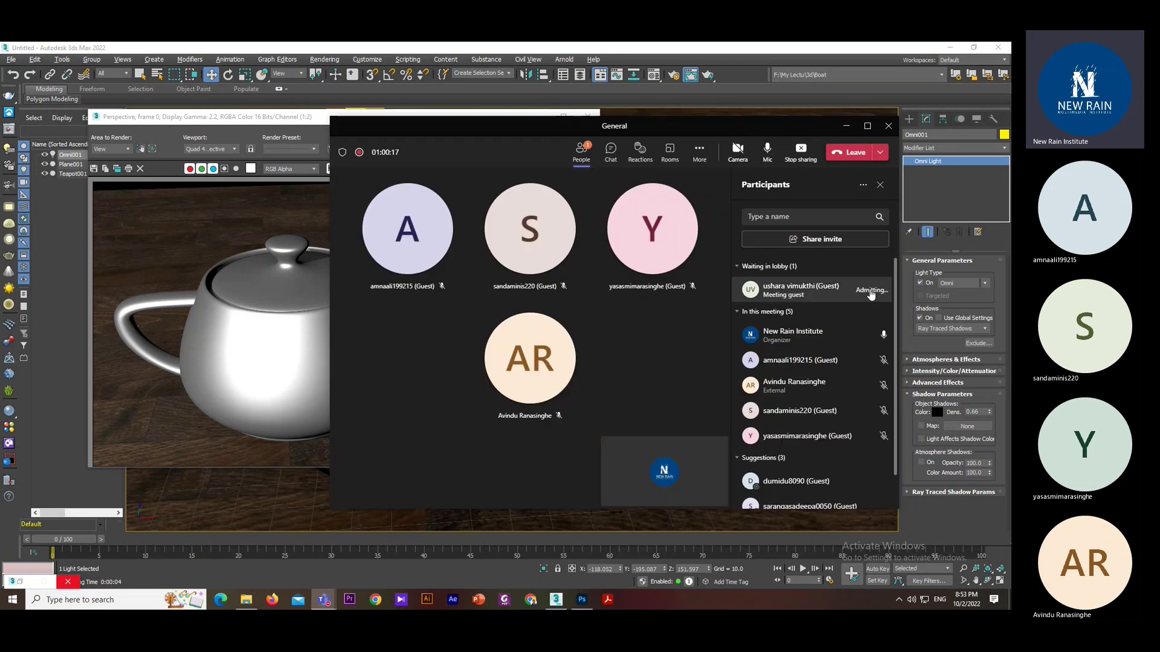
left_click(847, 125)
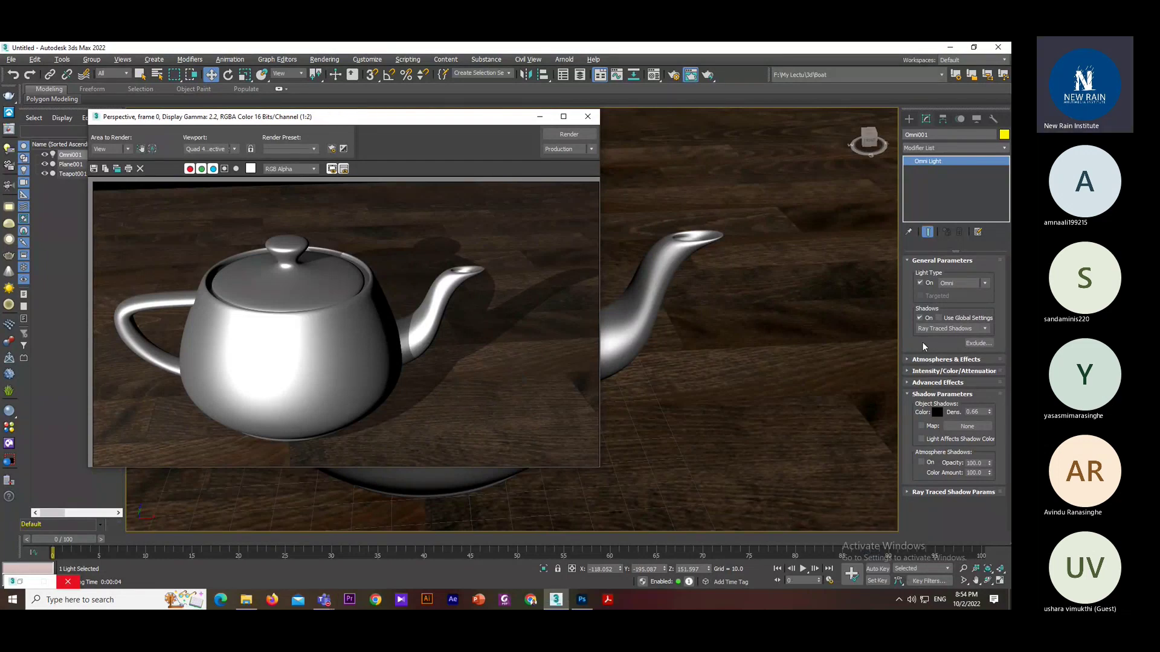
- Try Shadow Map, Area Shadows and Adv. Ray Traced in turn as the omni light's shadow type
left_click(946, 329)
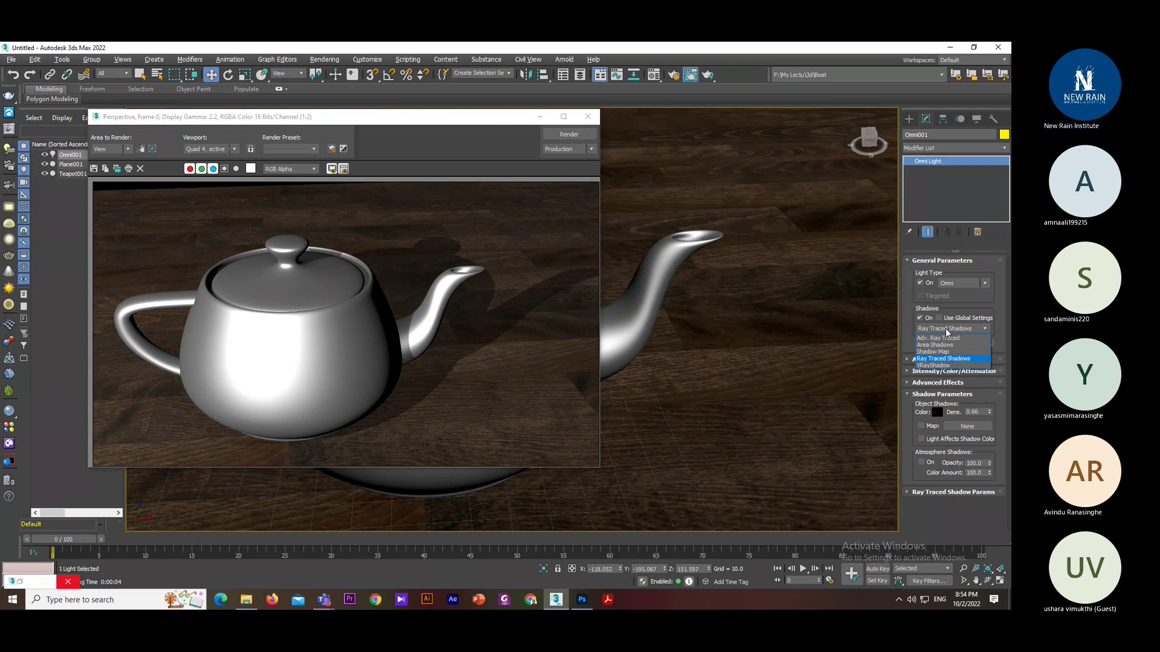
left_click(945, 330)
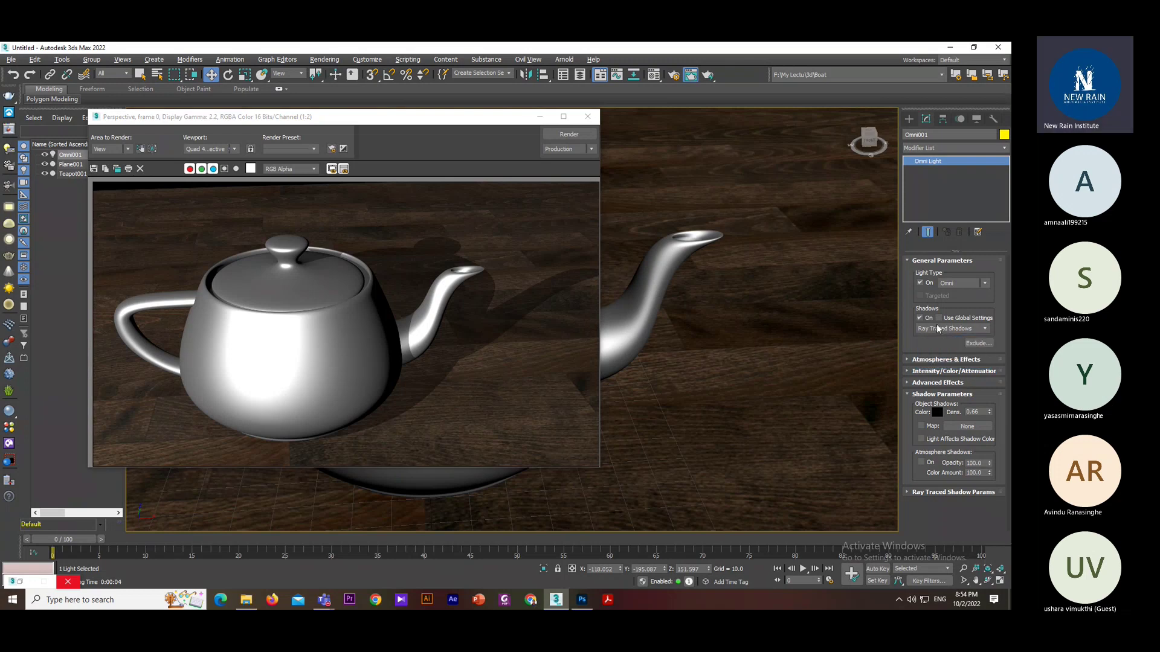
left_click(937, 328)
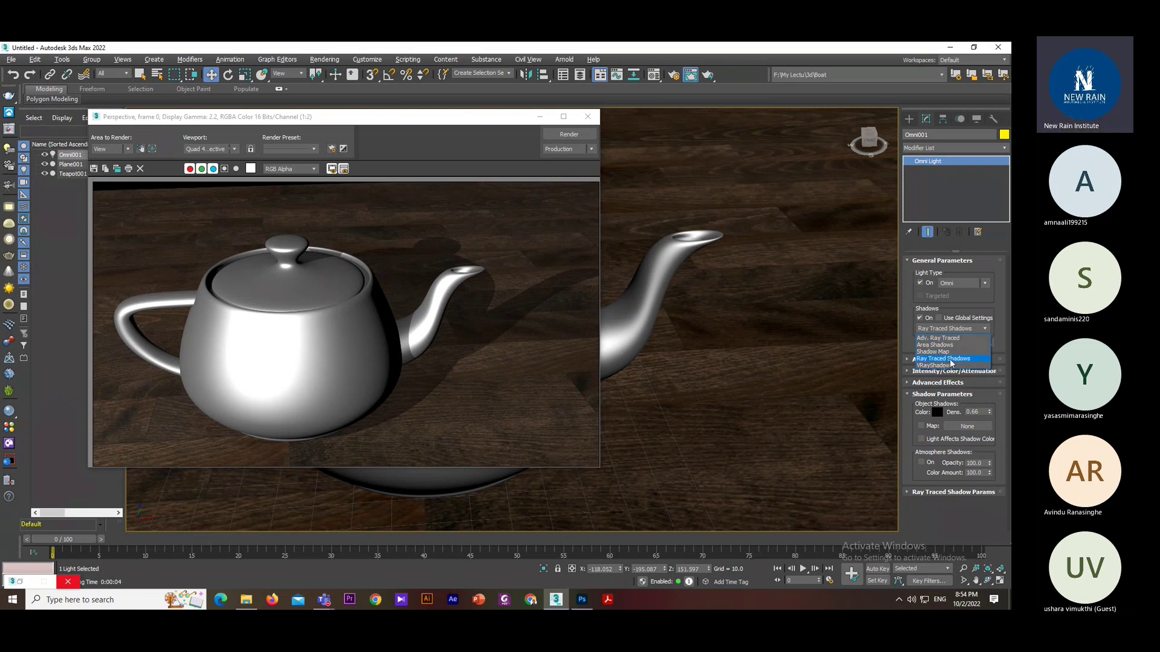
left_click(946, 352)
left_click(946, 331)
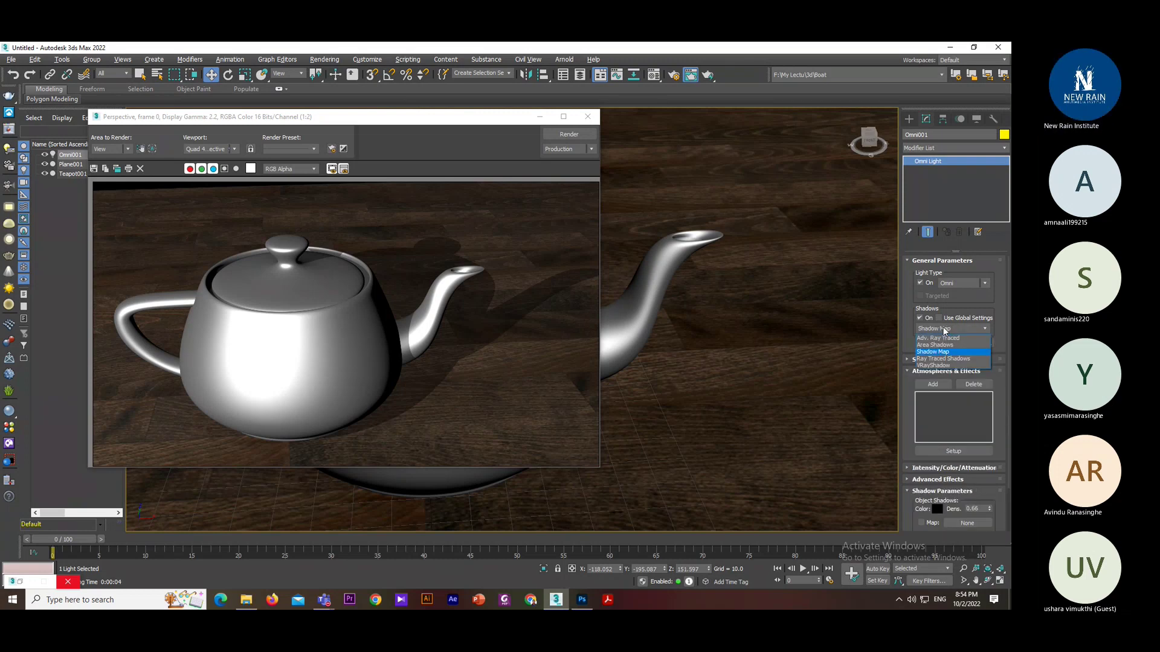
left_click(947, 344)
left_click(947, 329)
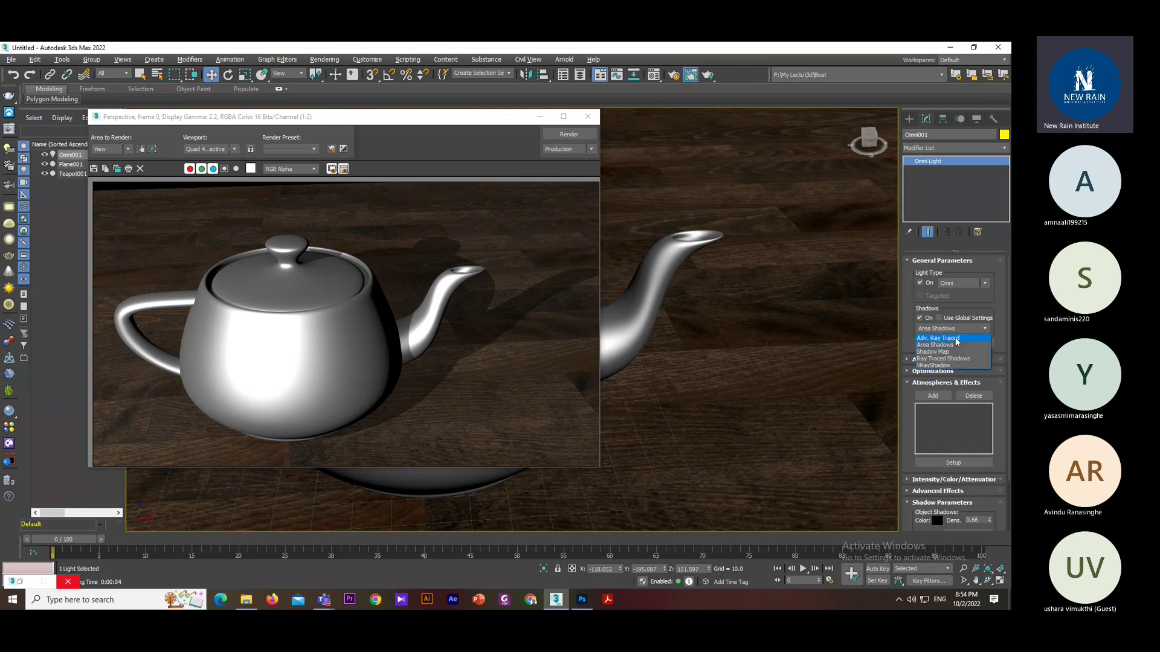
left_click(956, 339)
- Set the light's shadow type to Shadow Map, expand the shadow map parameters and render the view
left_click(956, 329)
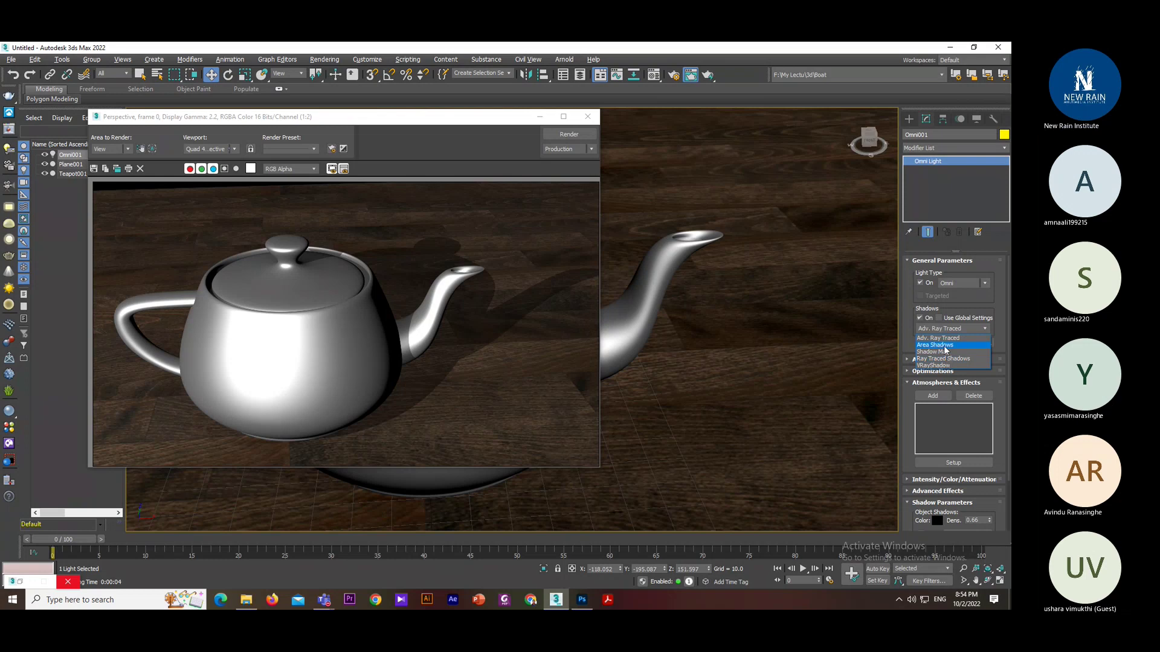
left_click(944, 352)
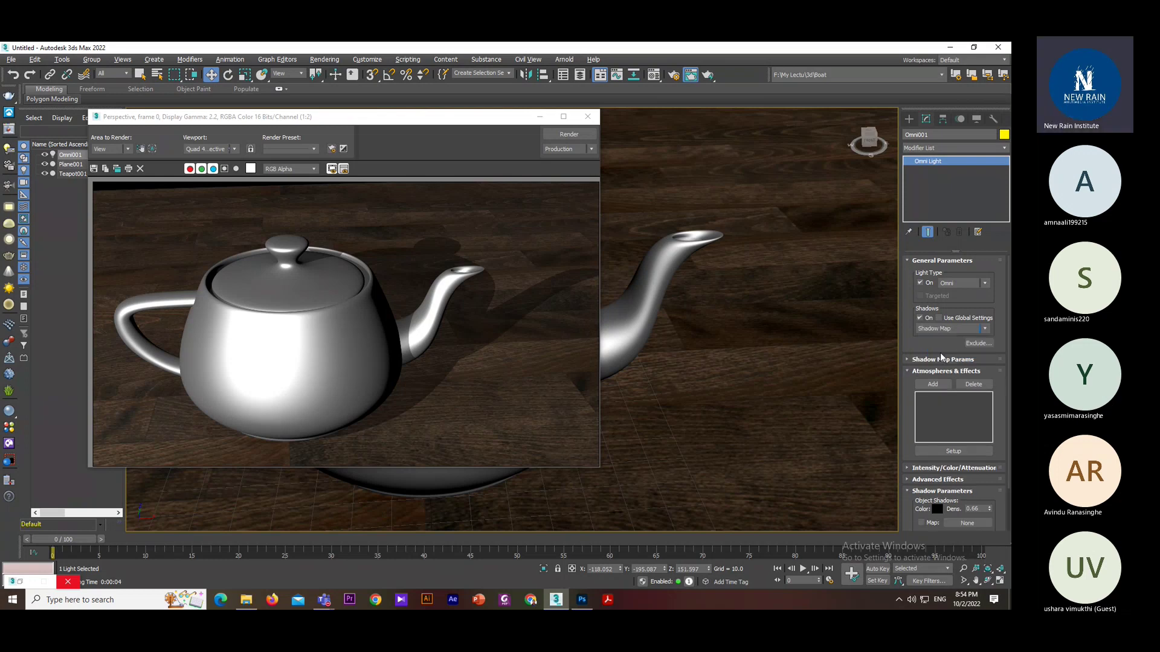
left_click(924, 360)
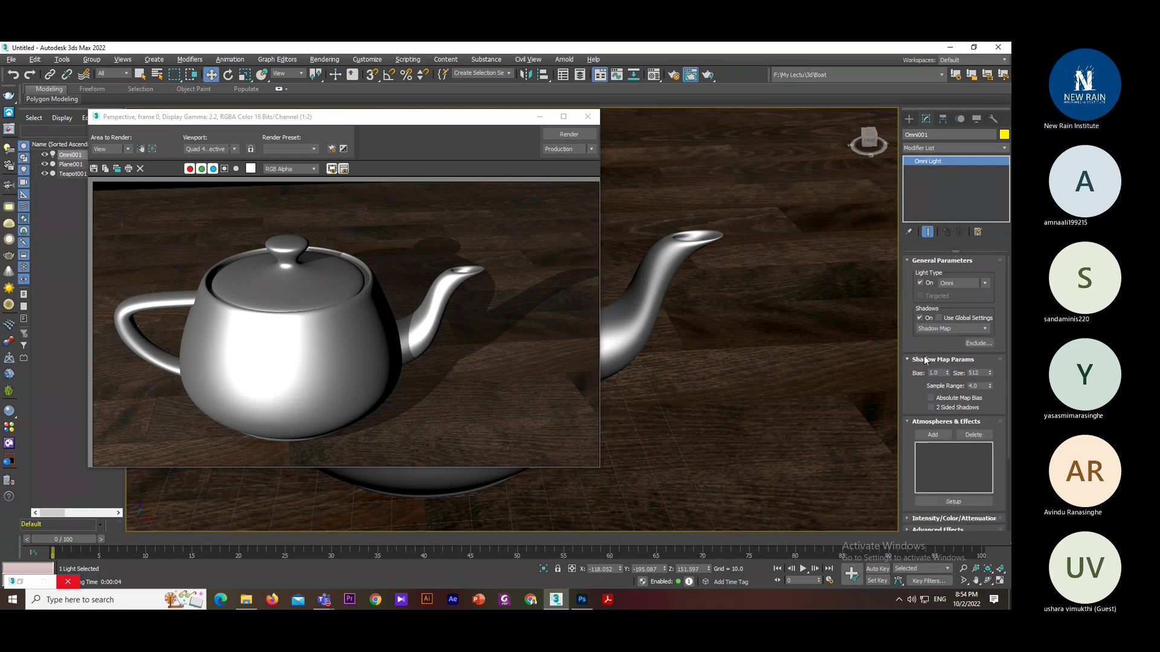
left_click(560, 135)
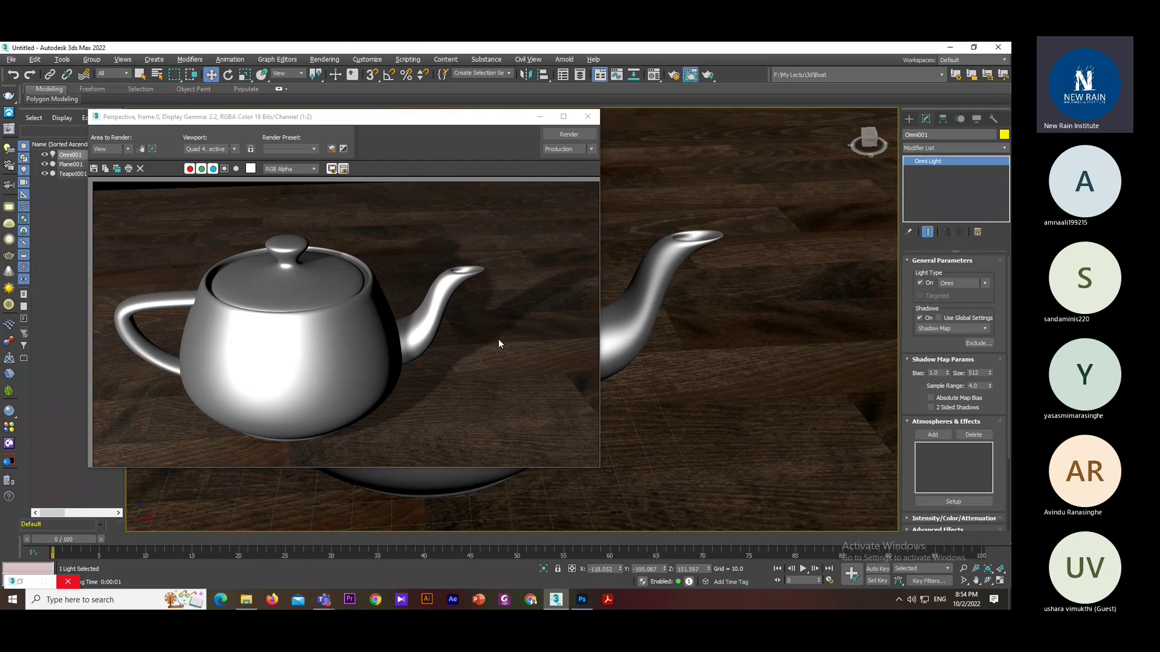
- Set the object shadow density to 1.0 and render the teapot with the shadow map
scroll(960, 326, "down", 3)
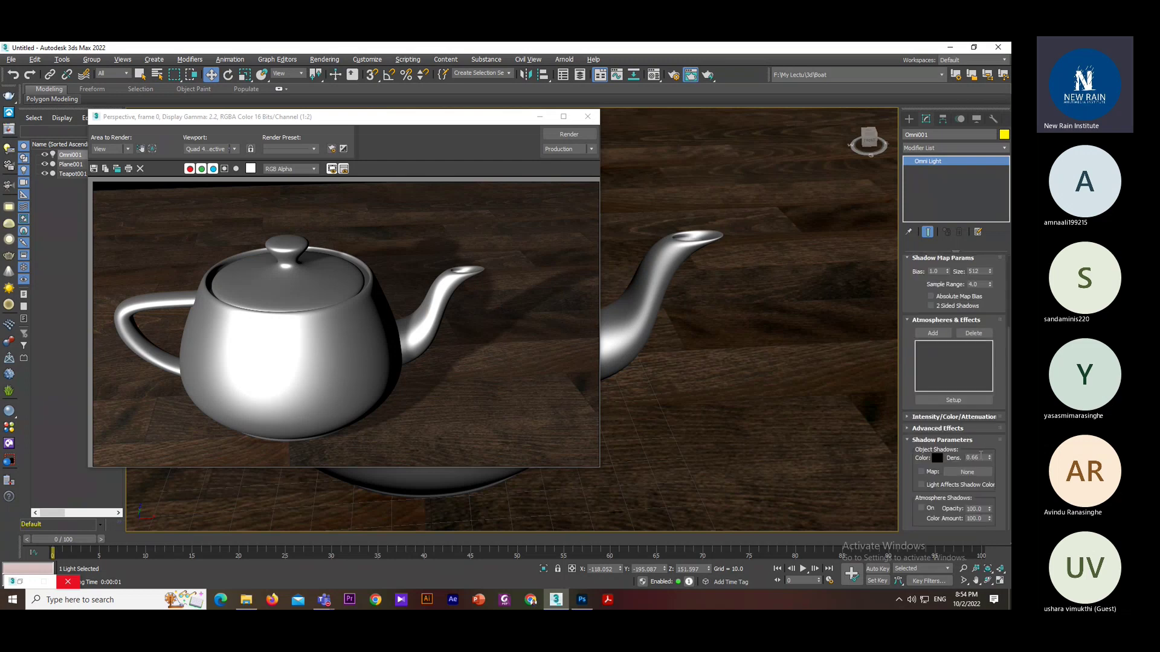
double_click(978, 457)
scroll(915, 291, "up", 3)
left_click(551, 134)
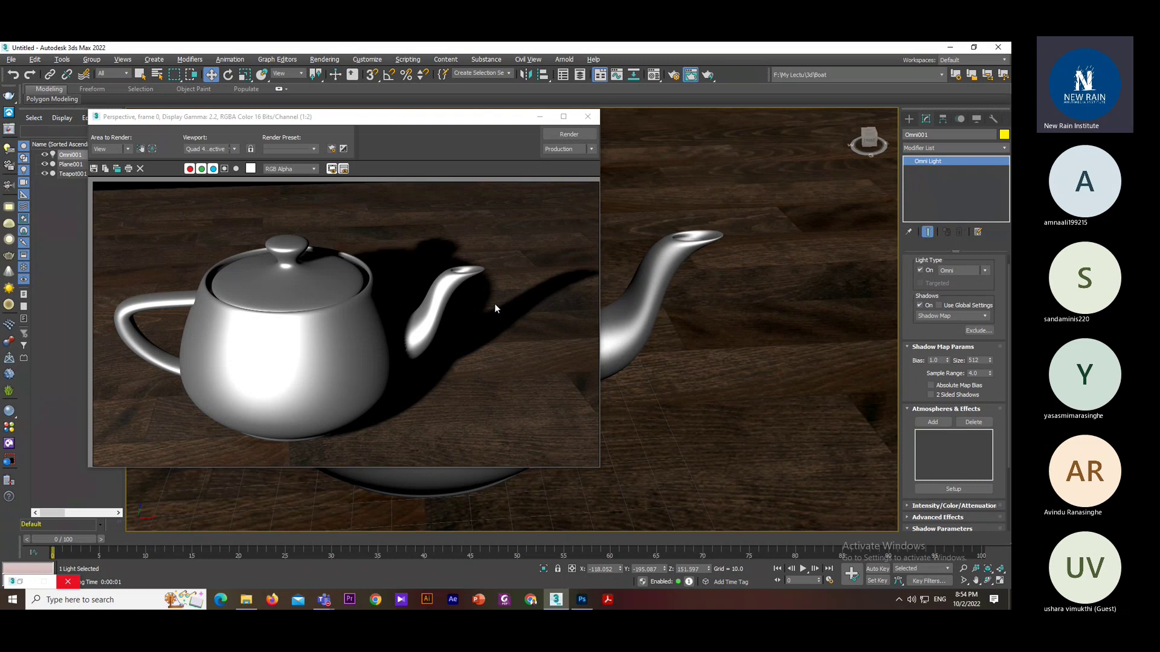
- Enlarge the rendered spout and its shadow, change the shadow type to Ray Traced Shadows and render for comparison
scroll(501, 290, "up", 1)
scroll(487, 294, "up", 1)
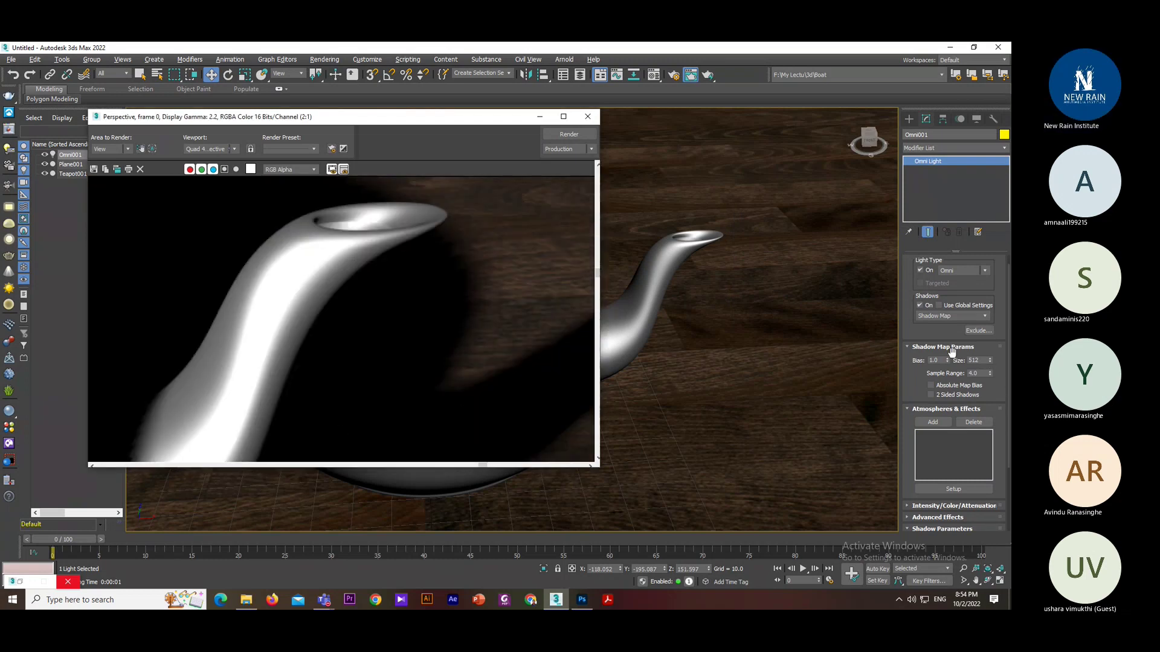
left_click(950, 314)
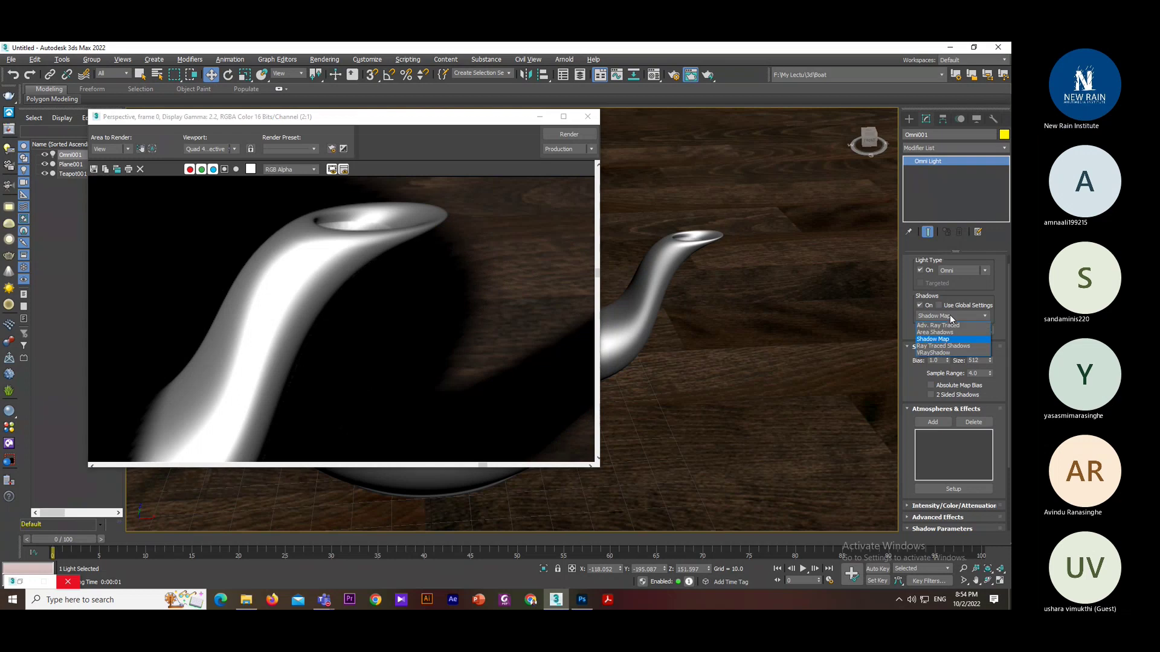
left_click(959, 345)
left_click(565, 135)
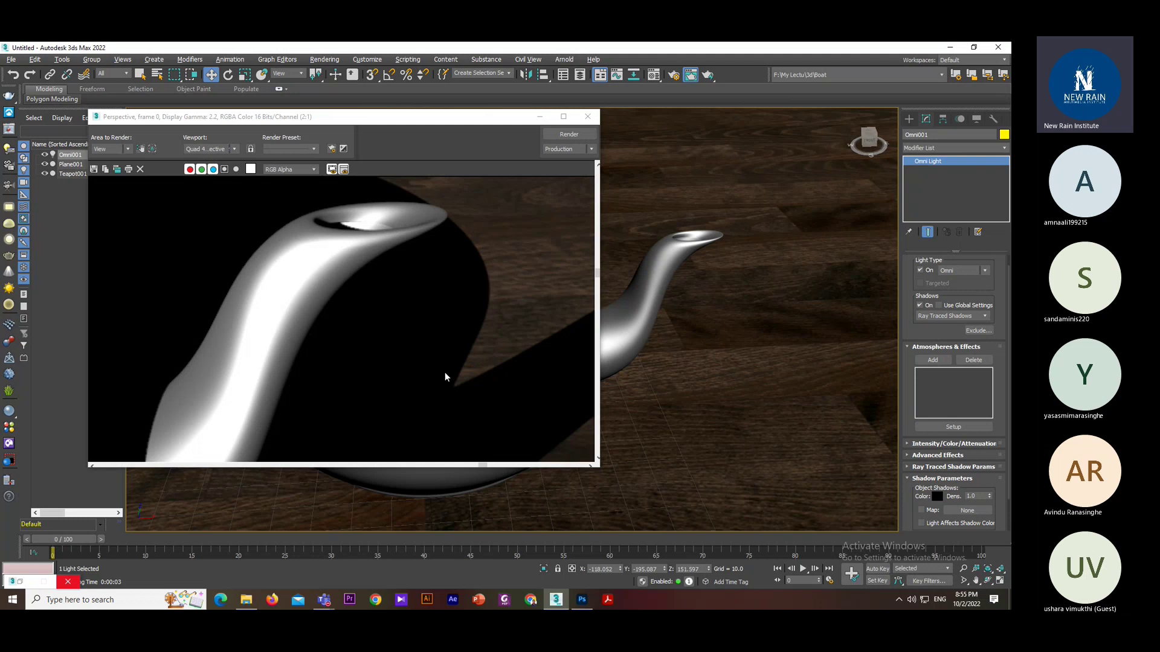
- Switch the shadow type back to Shadow Map, render again and show the whole teapot in the rendered image
left_click(924, 316)
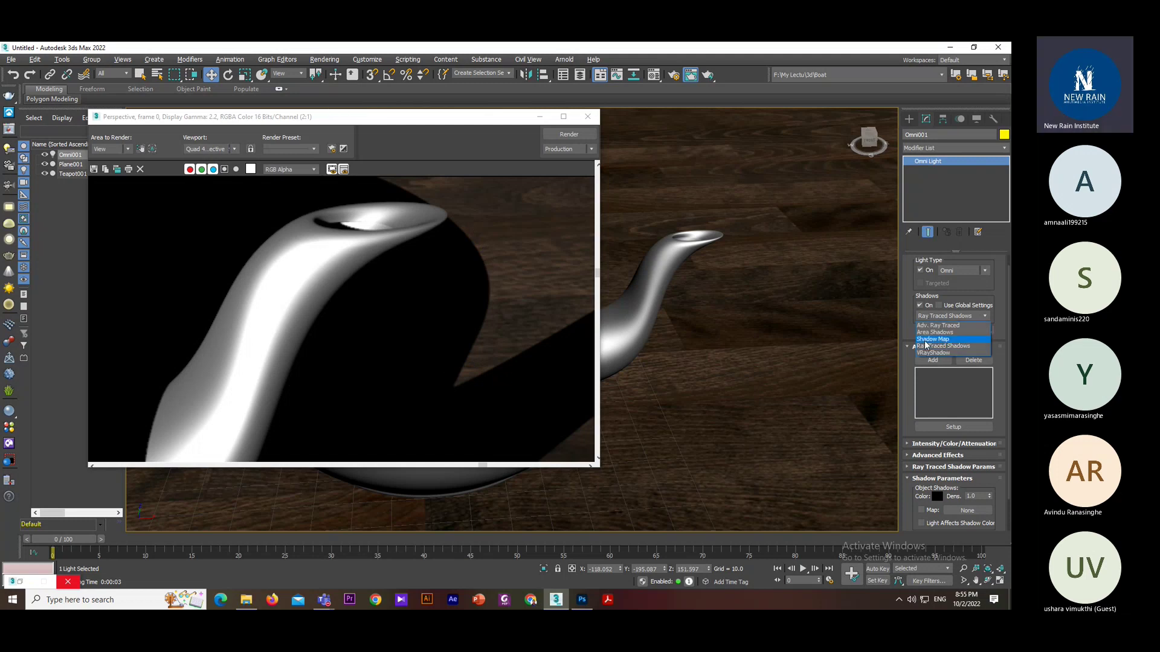
left_click(936, 340)
left_click(551, 135)
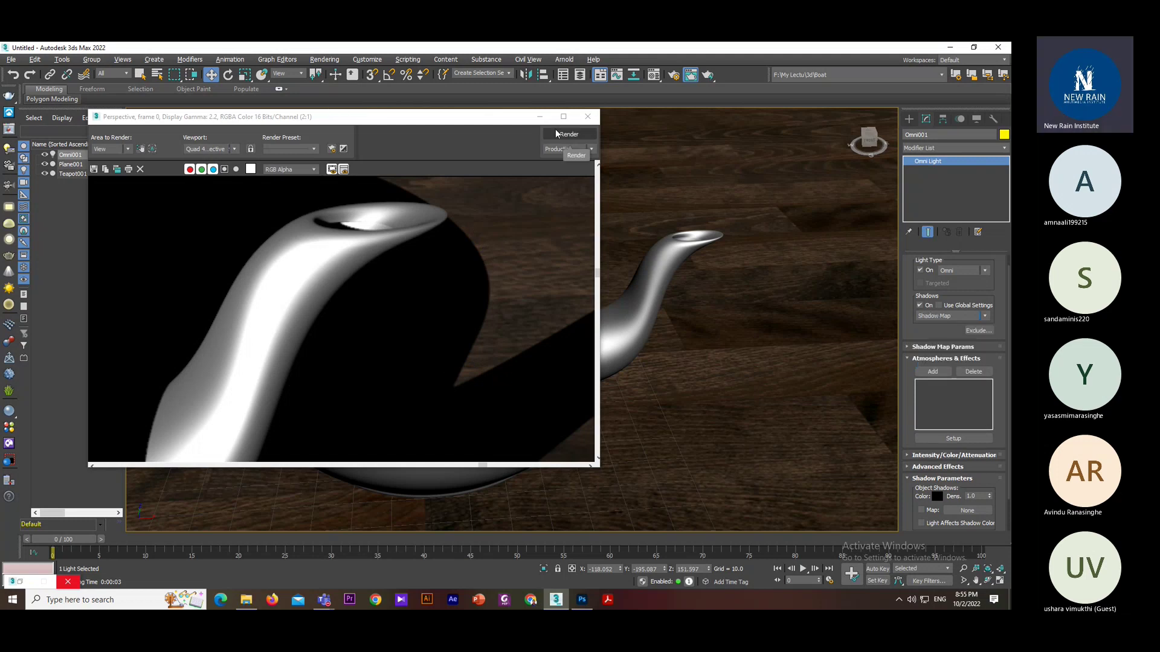
right_click(498, 273, "ctrl")
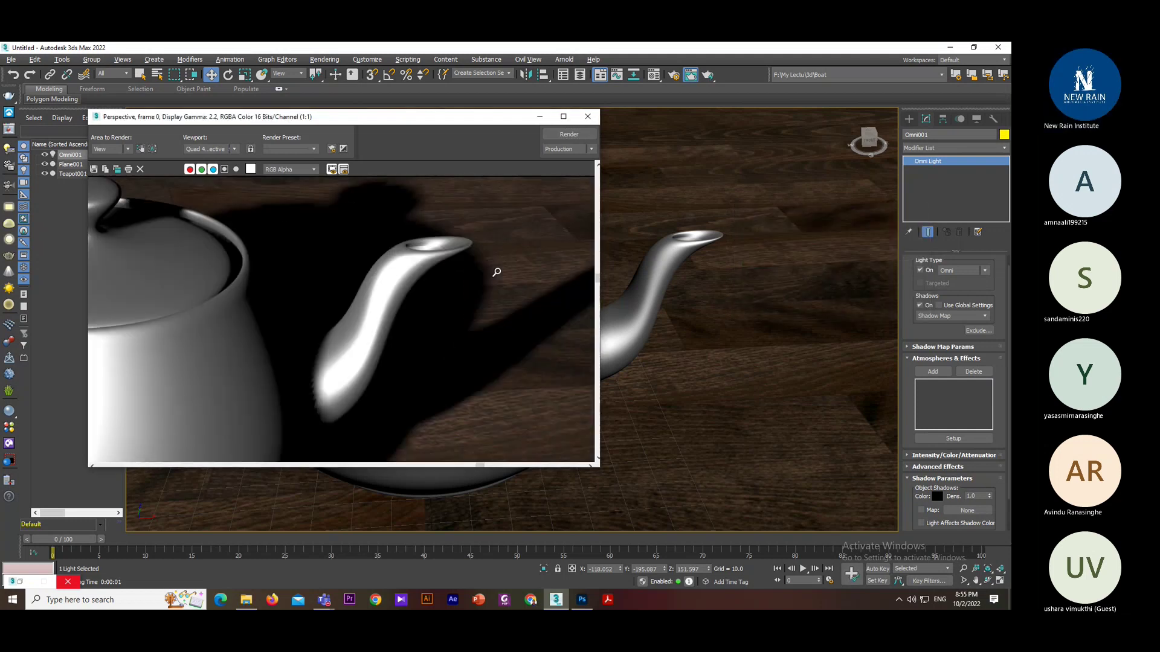
right_click(497, 273, "ctrl")
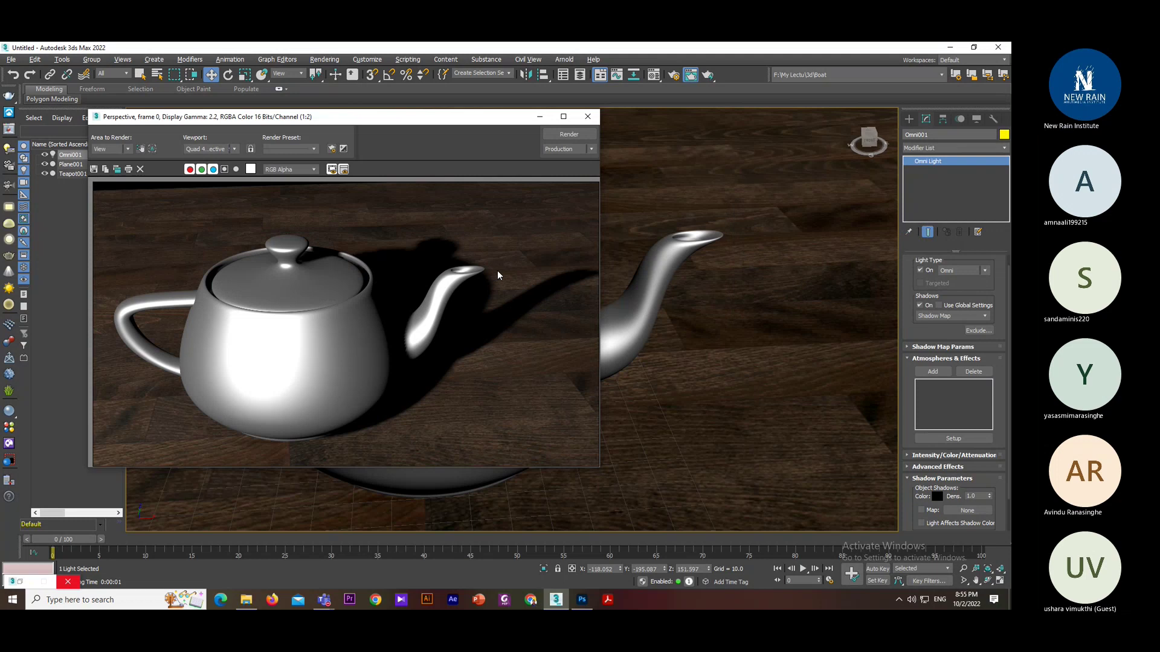
- Set the shadow map's sample range to 12 and render the view
left_click(928, 348)
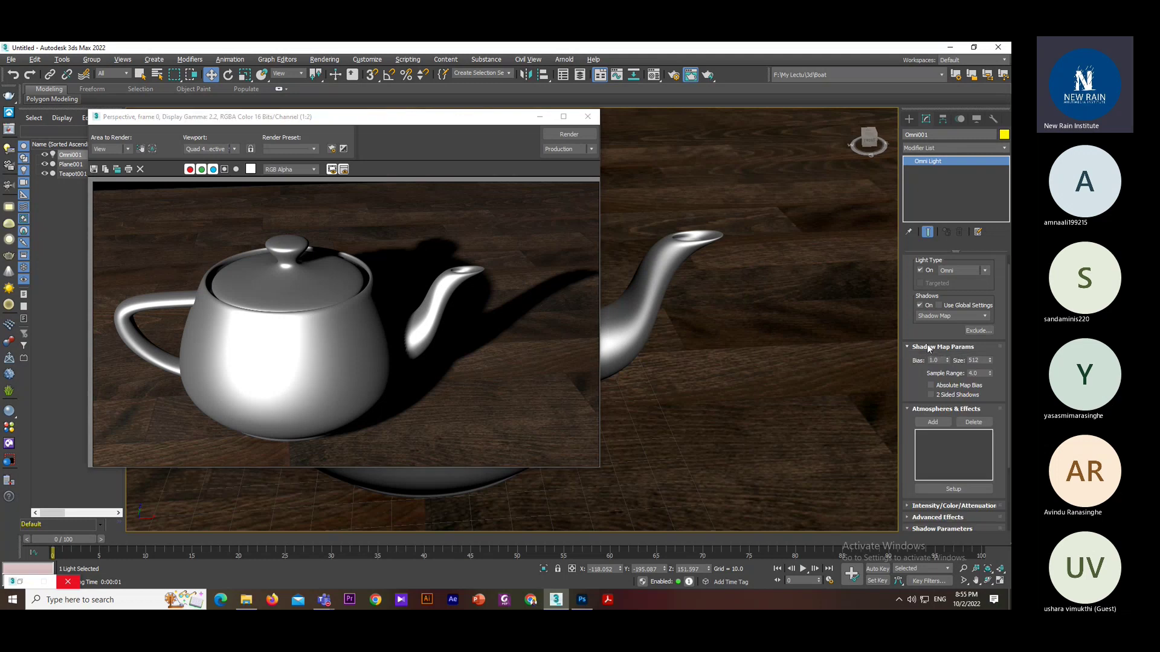
double_click(980, 373)
type("12")
left_click(542, 133)
left_click(563, 133)
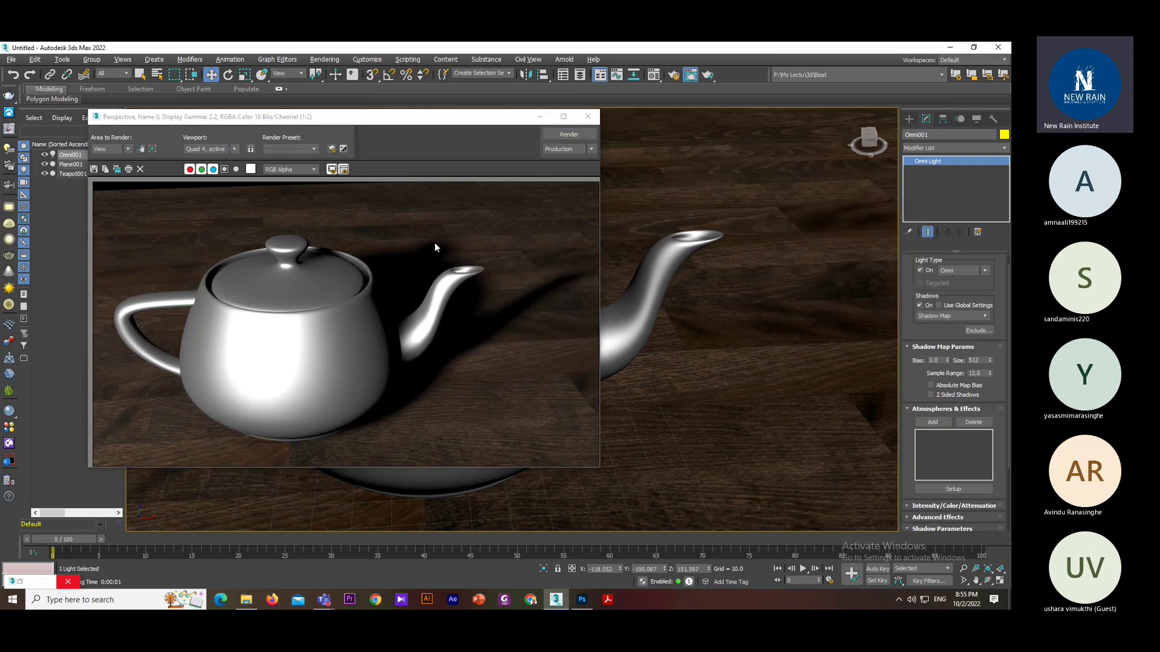
- Set the omni light's shadow map size to 1024 and render the view
left_click(973, 360)
type("1024")
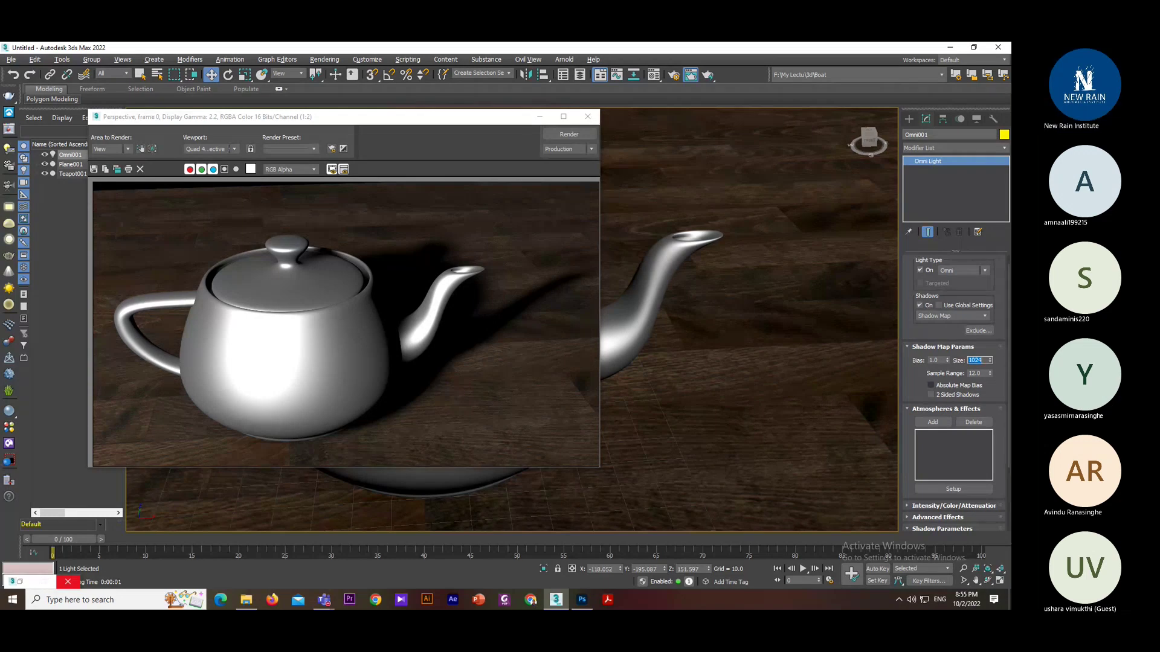
left_click(555, 134)
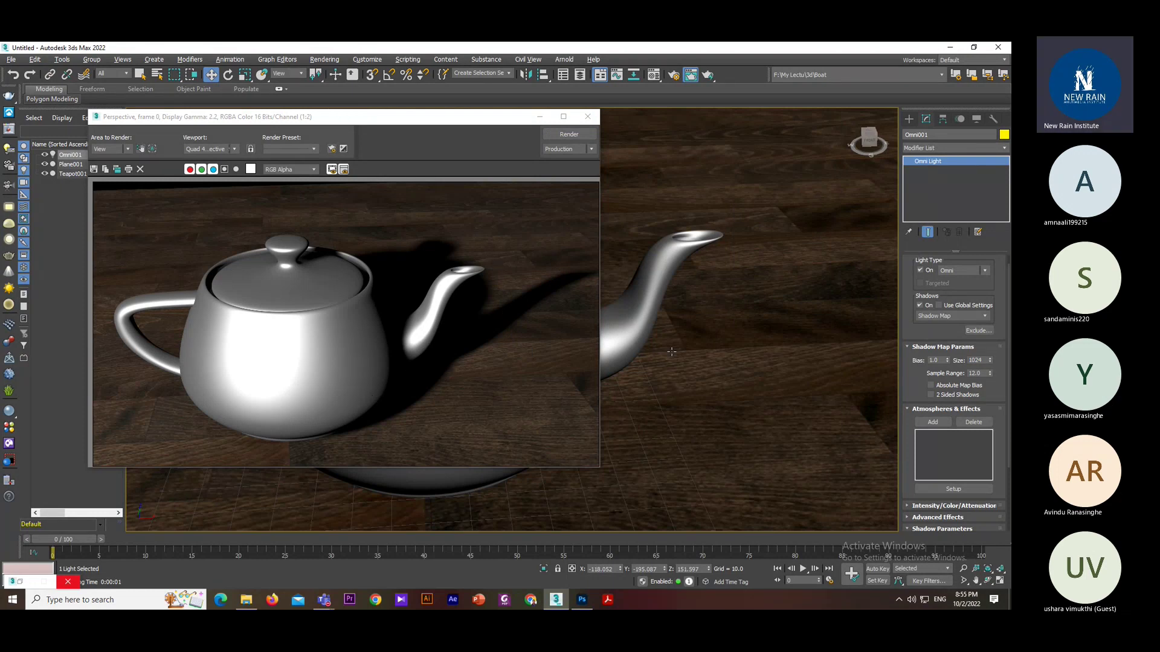
- Set the shadow map's sample range to 20 and render the teapot again
double_click(975, 373)
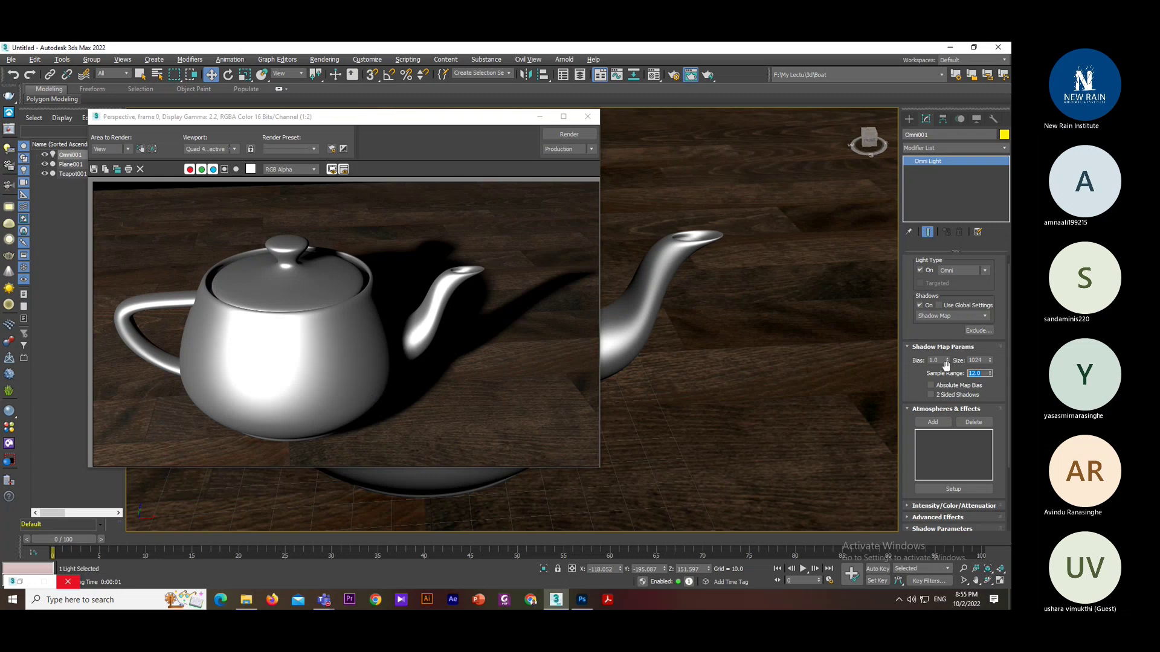
type("2")
left_click(565, 134)
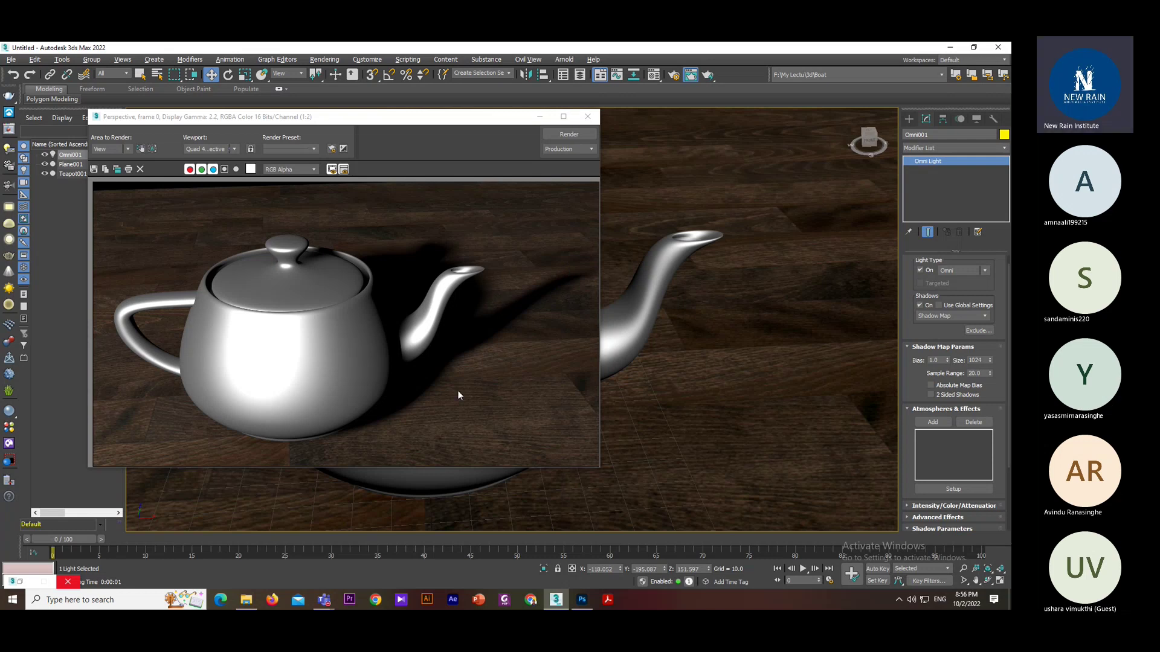
- Set the object shadow density to 0.8 and render the view
scroll(910, 372, "down", 3)
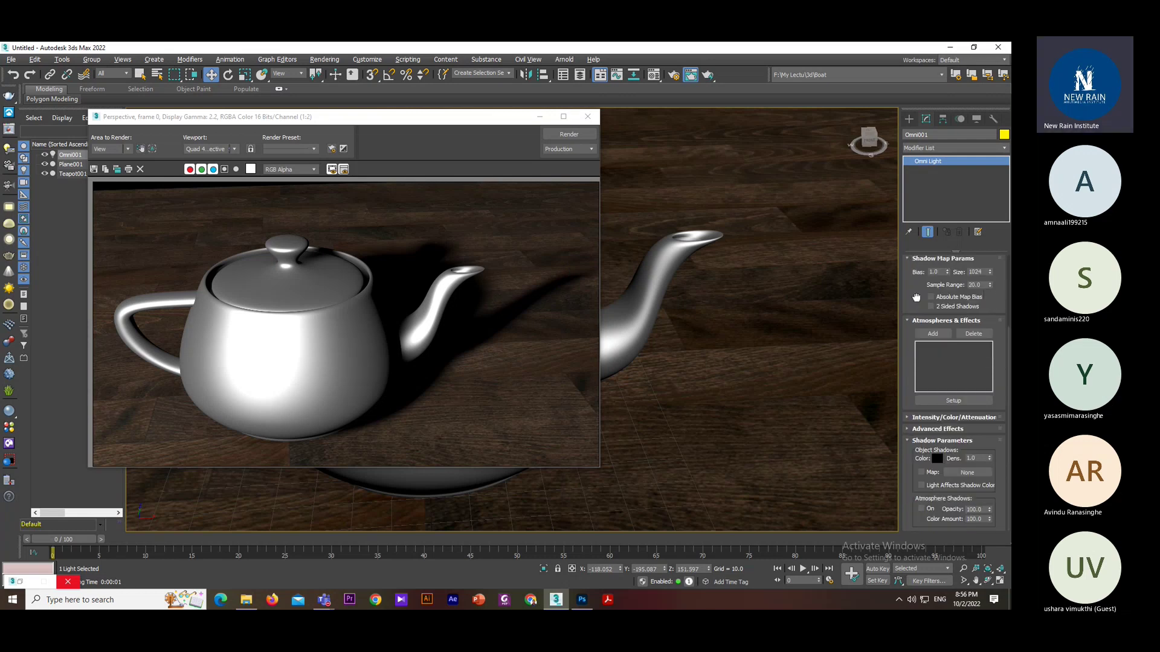
left_click(977, 458)
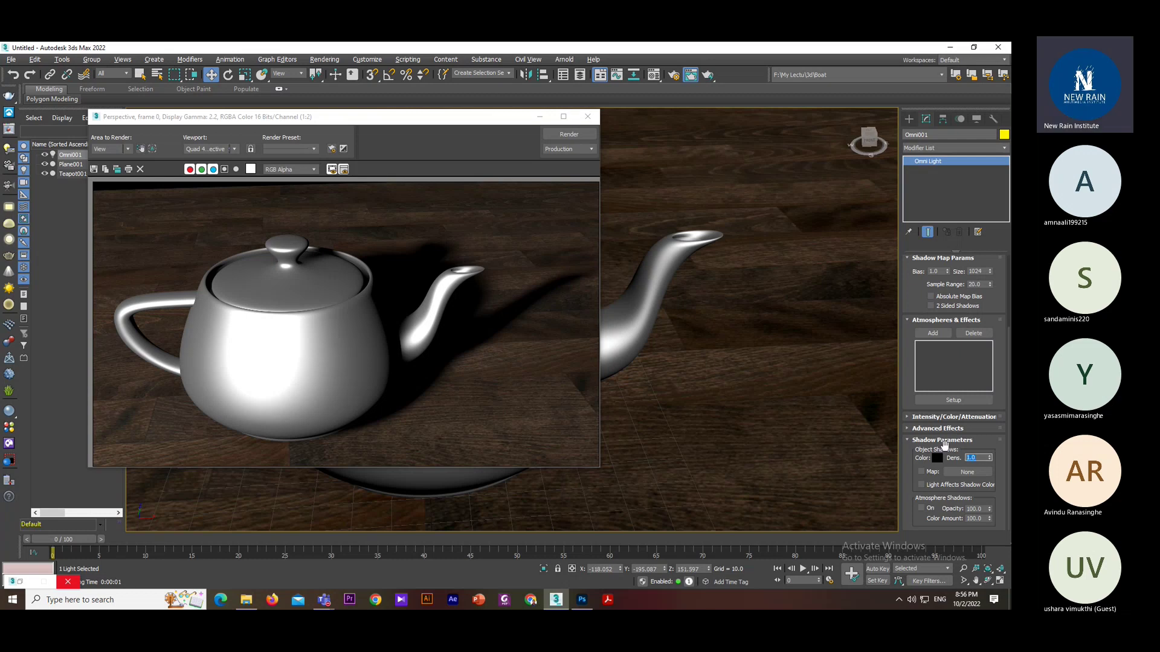
type(".8")
key("Return")
left_click(570, 135)
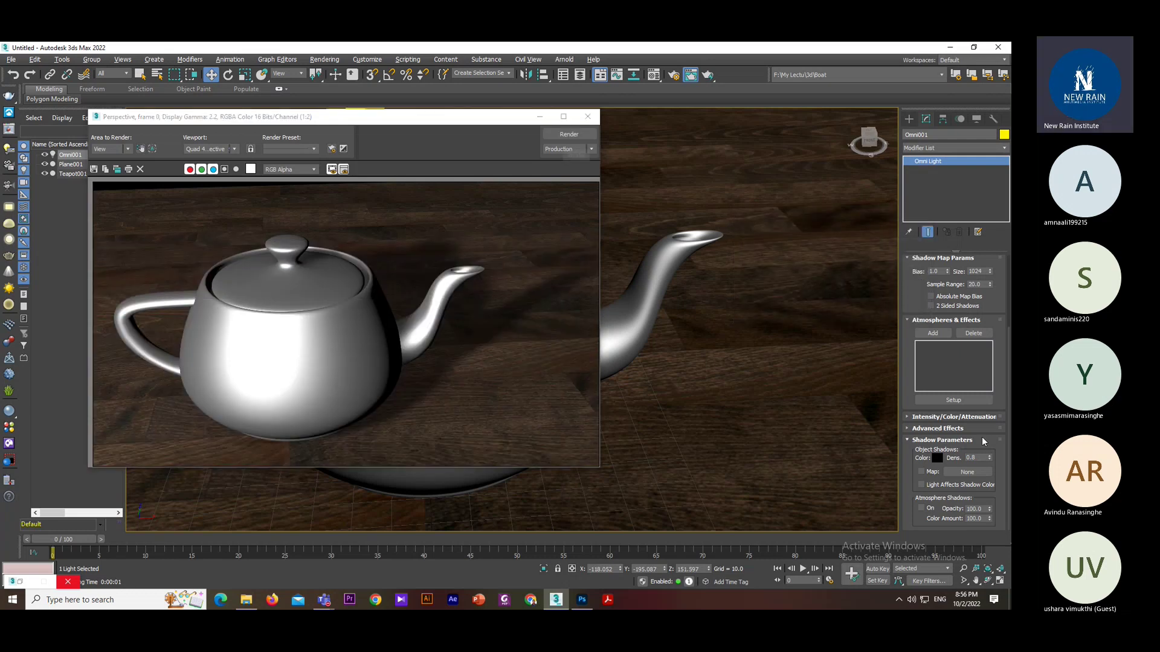
- Set the object shadow density to 0.9, render the view and put the rendered image away
double_click(981, 459)
type(".9")
key("Return")
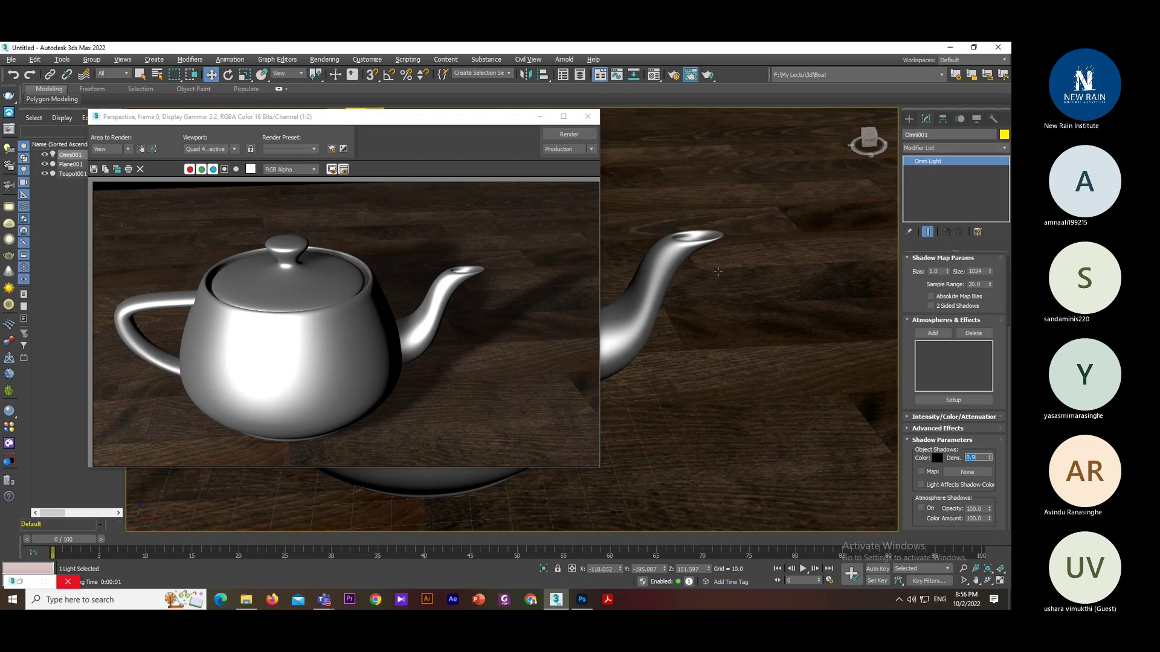
left_click(567, 141)
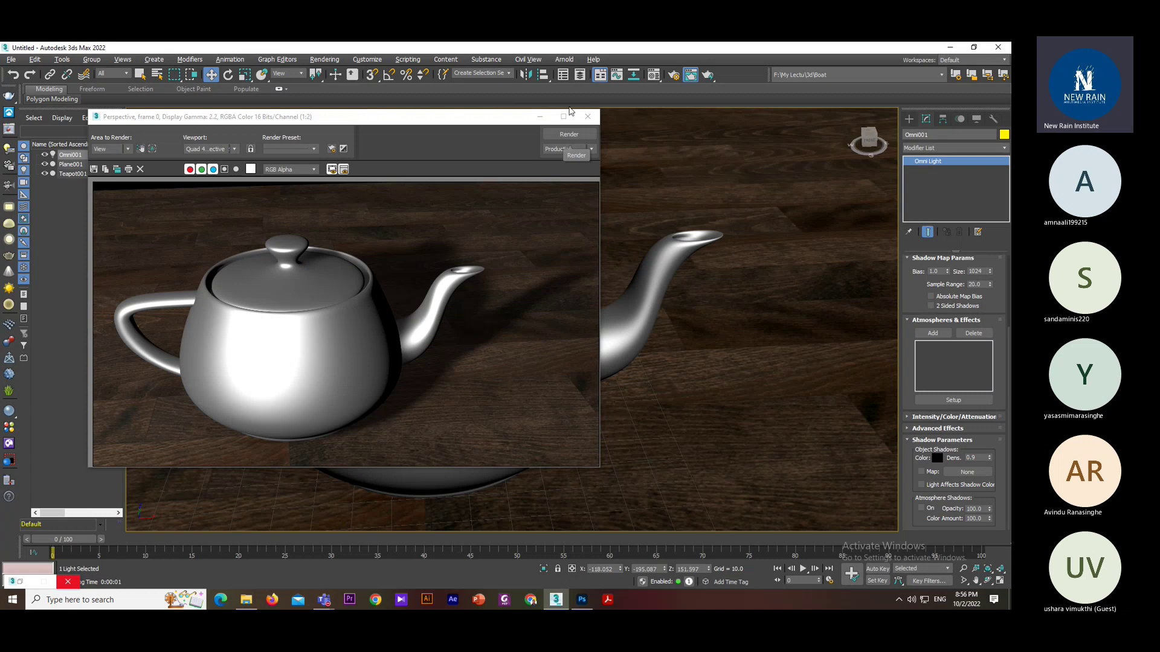
left_click(541, 117)
- Render the teapot and floor from a lower, more distant viewpoint and close the rendered image
scroll(605, 314, "down", 3)
middle_click_drag(606, 314, 547, 261, "alt")
left_click(574, 361)
key("shift+q")
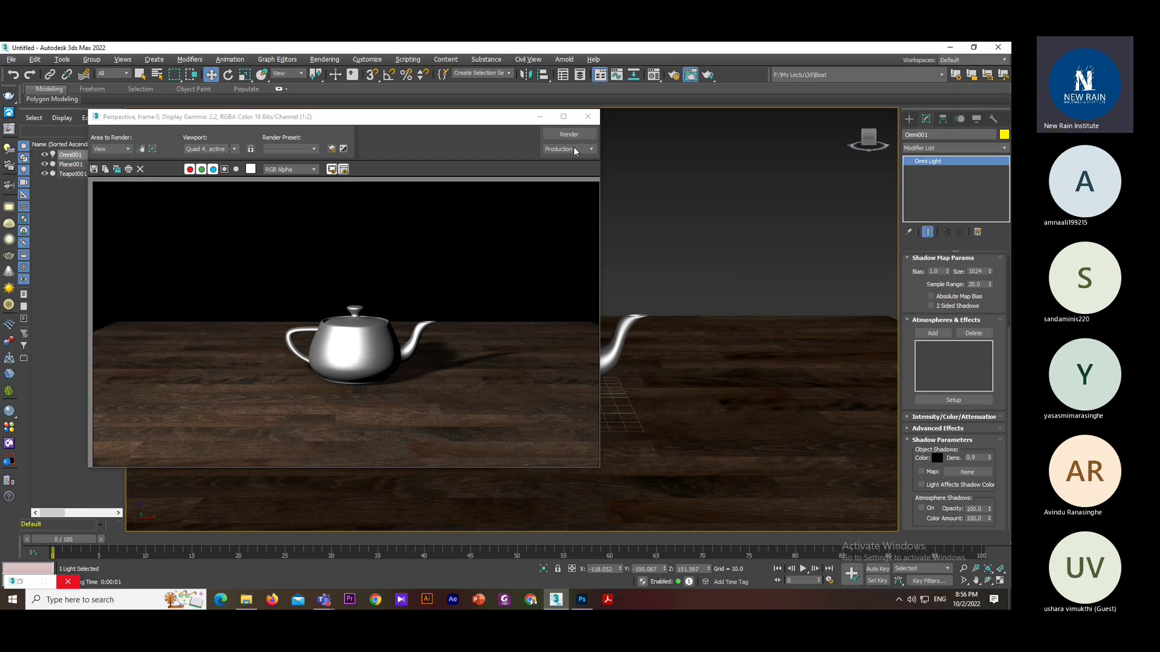
left_click(588, 116)
- Move the omni light up and towards the teapot, to about X -92.7 and Z 169.5, and render the view
scroll(302, 195, "up", 2)
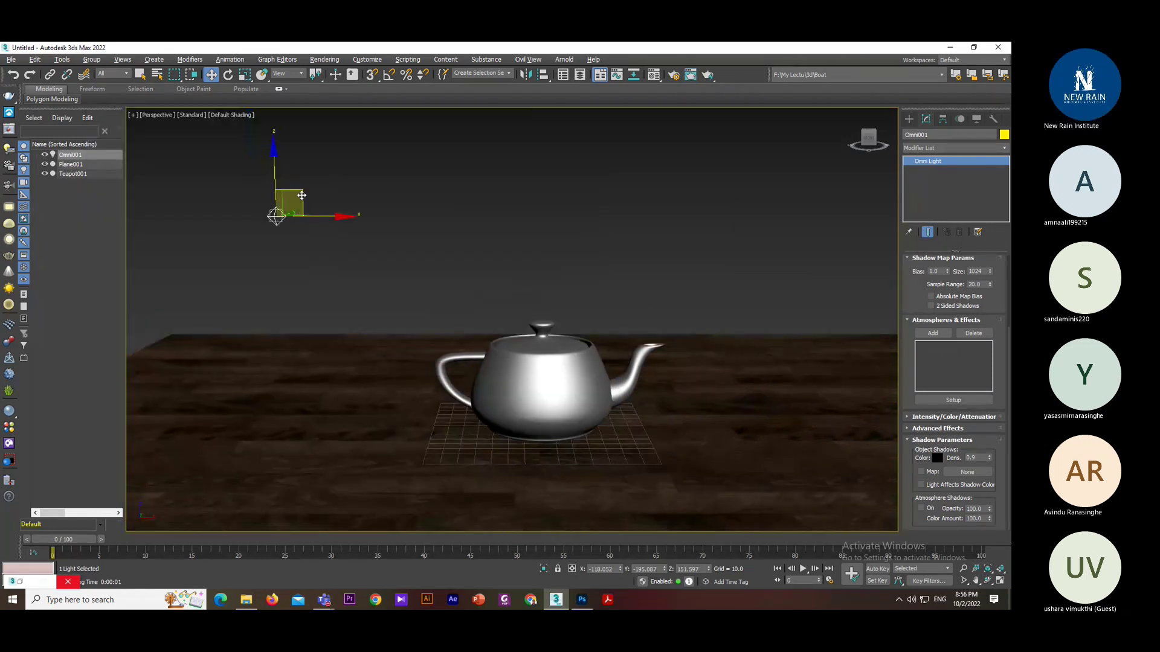
left_click_drag(302, 195, 359, 155)
key("shift+q")
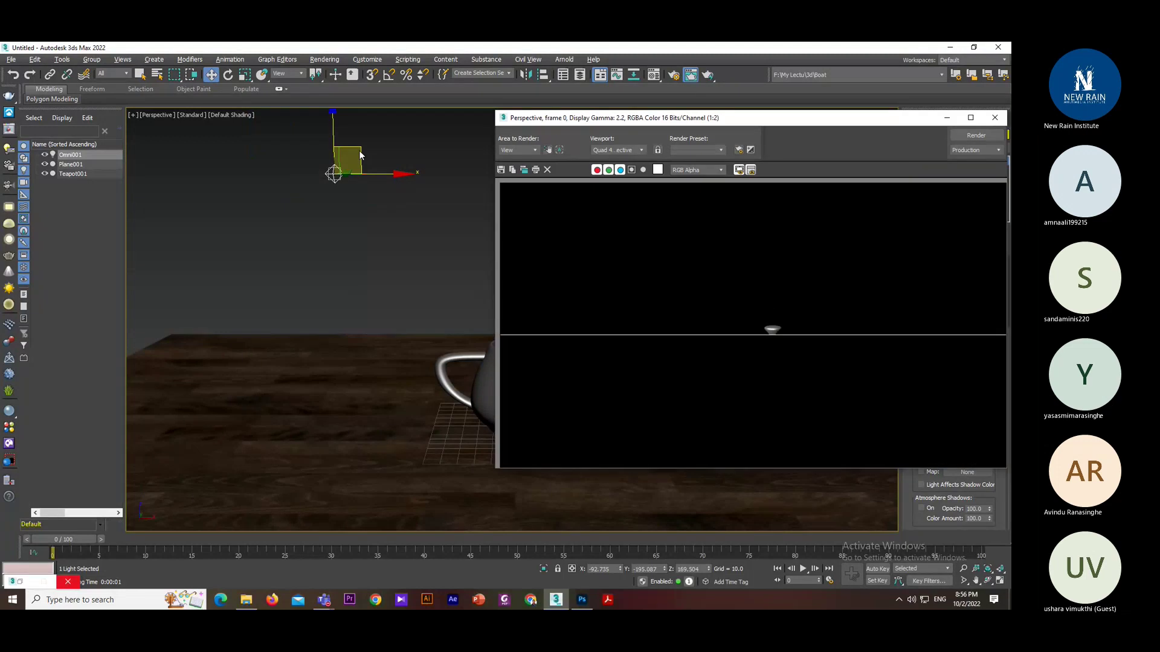
left_click(995, 117)
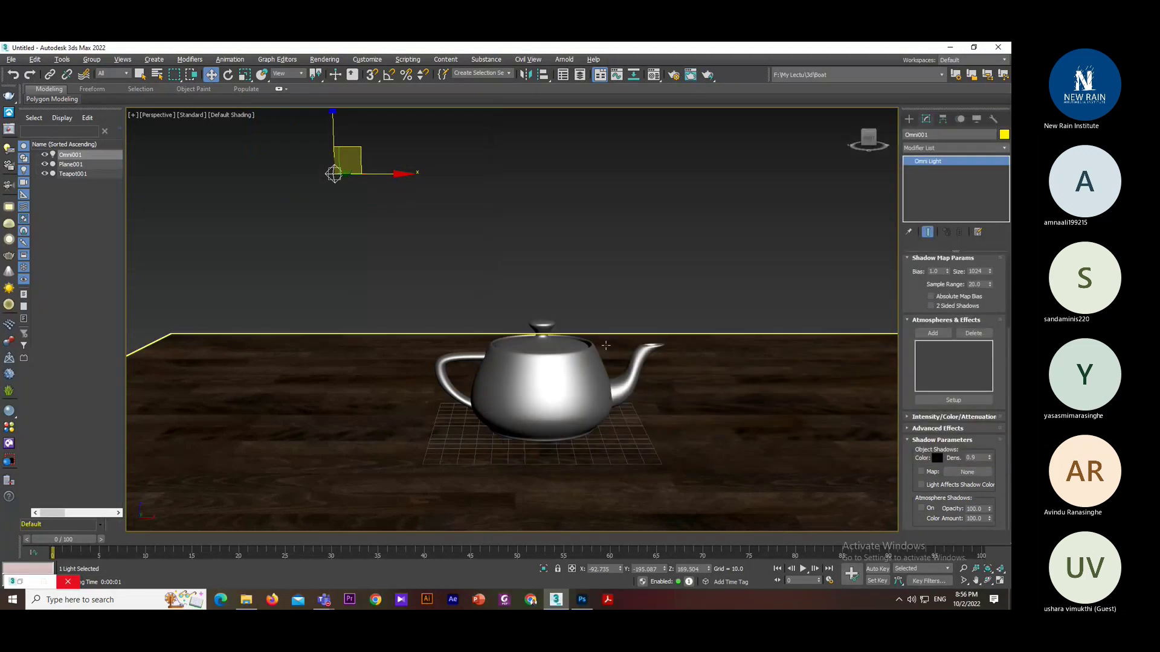
- Render the teapot and its shadow from a closer, higher viewpoint and close the rendered image
mouse_move(606, 345)
middle_mouse_down("alt")
mouse_move(601, 362)
mouse_move(589, 335)
middle_mouse_up("alt")
scroll(581, 399, "up", 3)
key("shift+q")
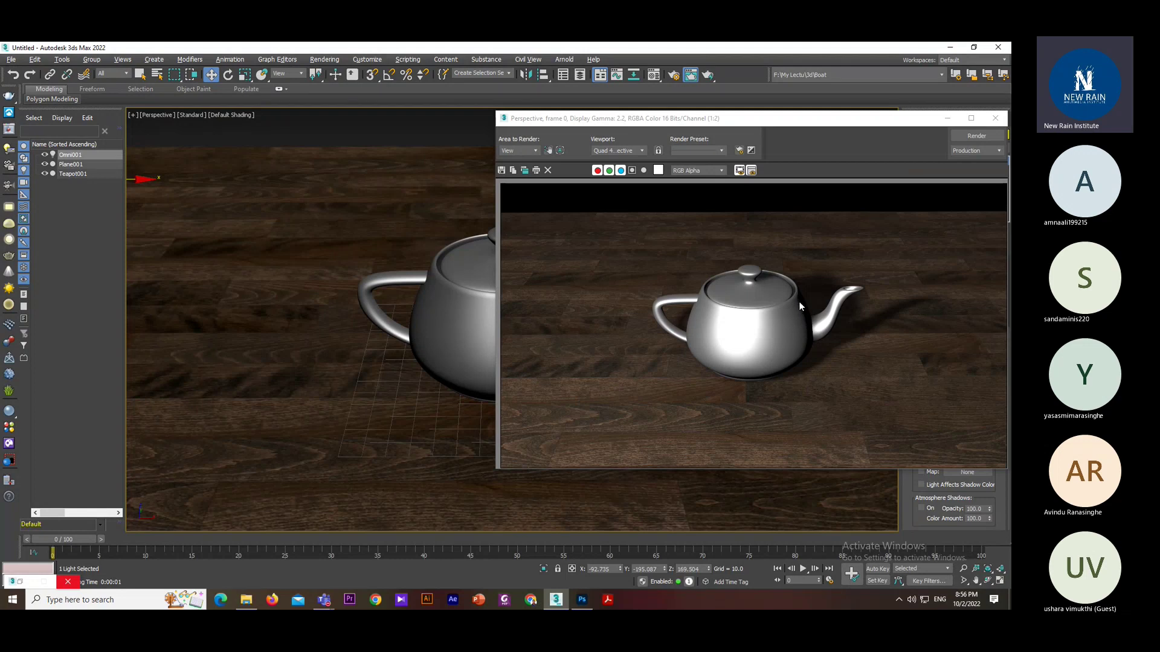
left_click(995, 119)
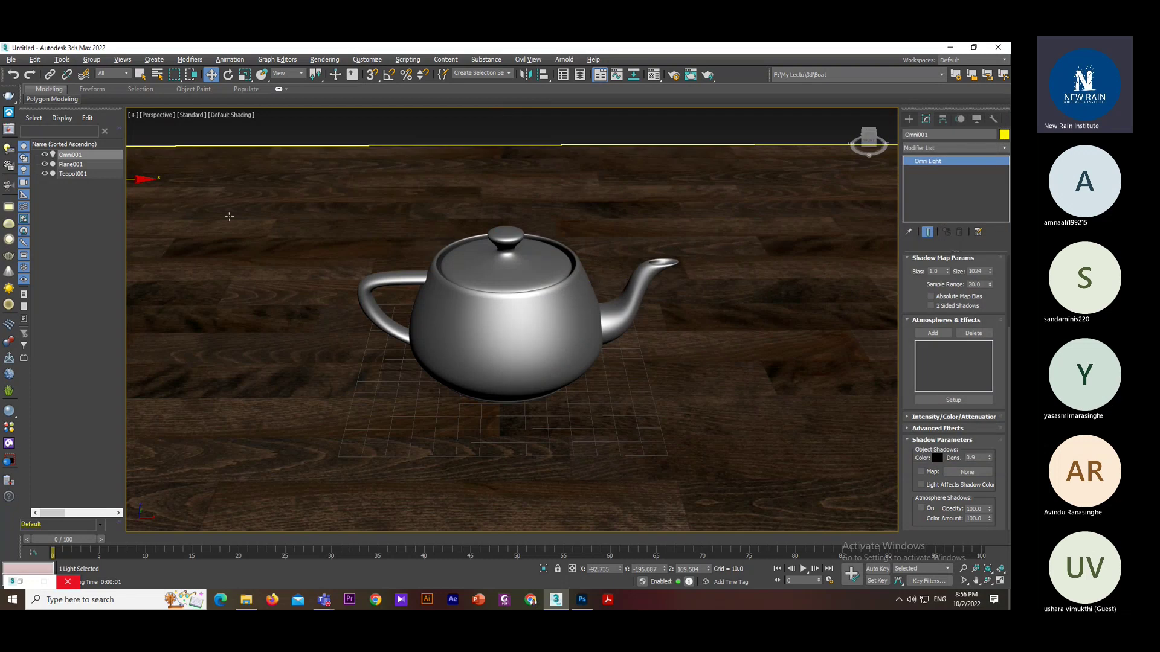
- Render the teapot again, first in the same view and once more with the omni light framed in the view
left_click(708, 75)
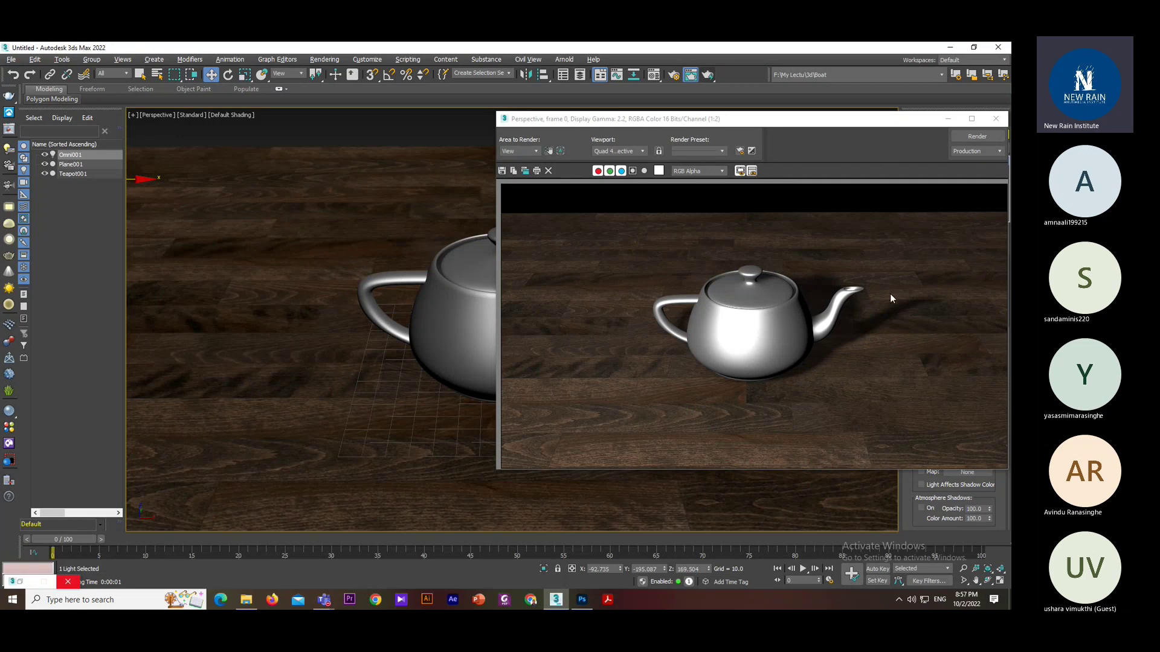
left_click(995, 118)
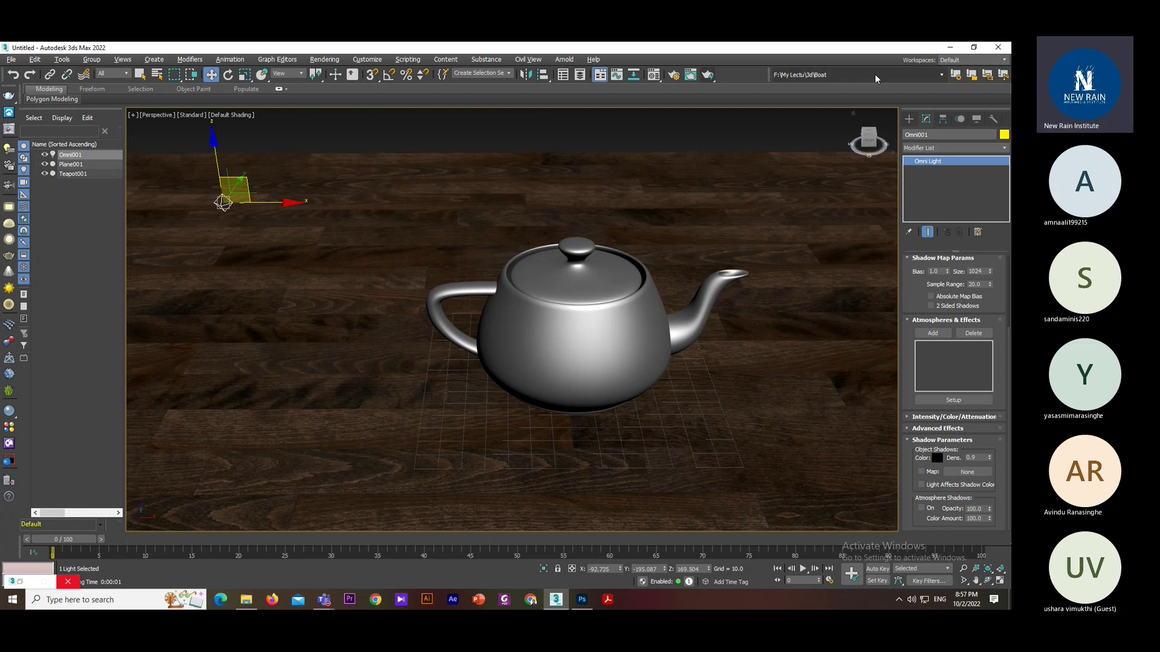
left_click(708, 75)
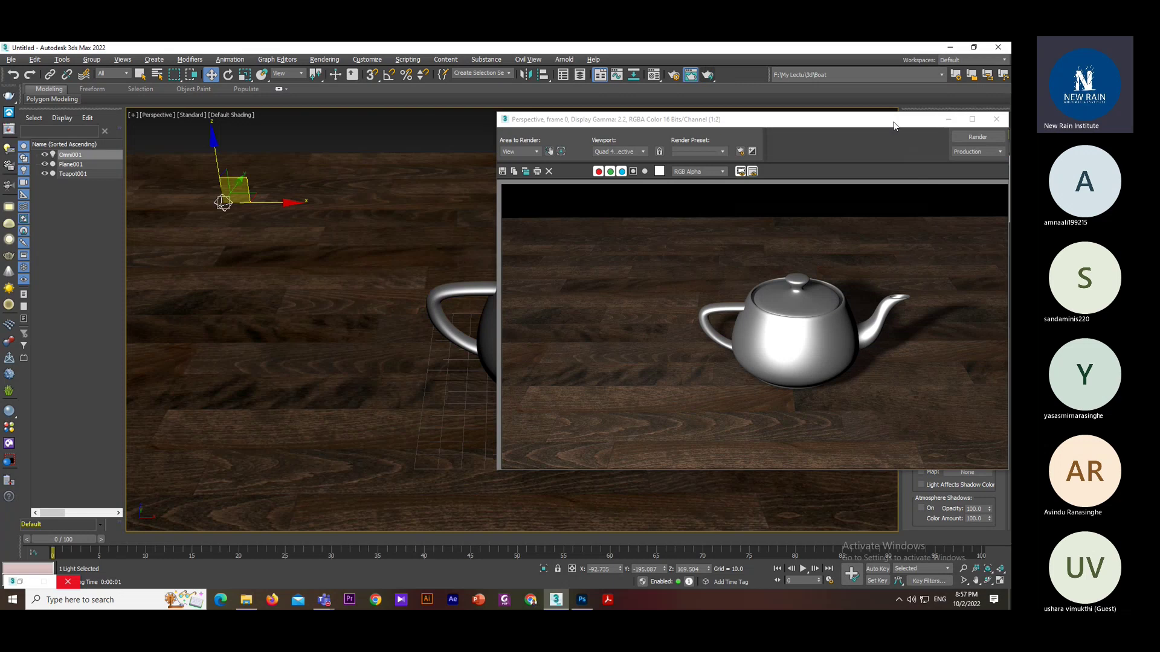
left_click_drag(894, 125, 755, 143)
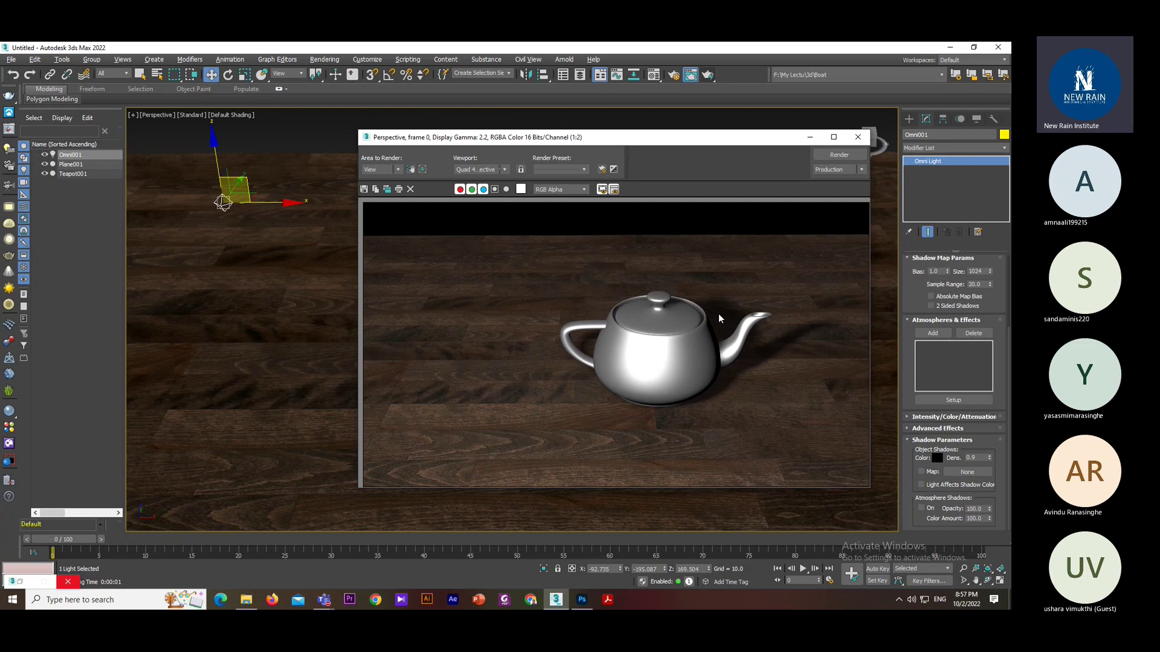
left_click(856, 138)
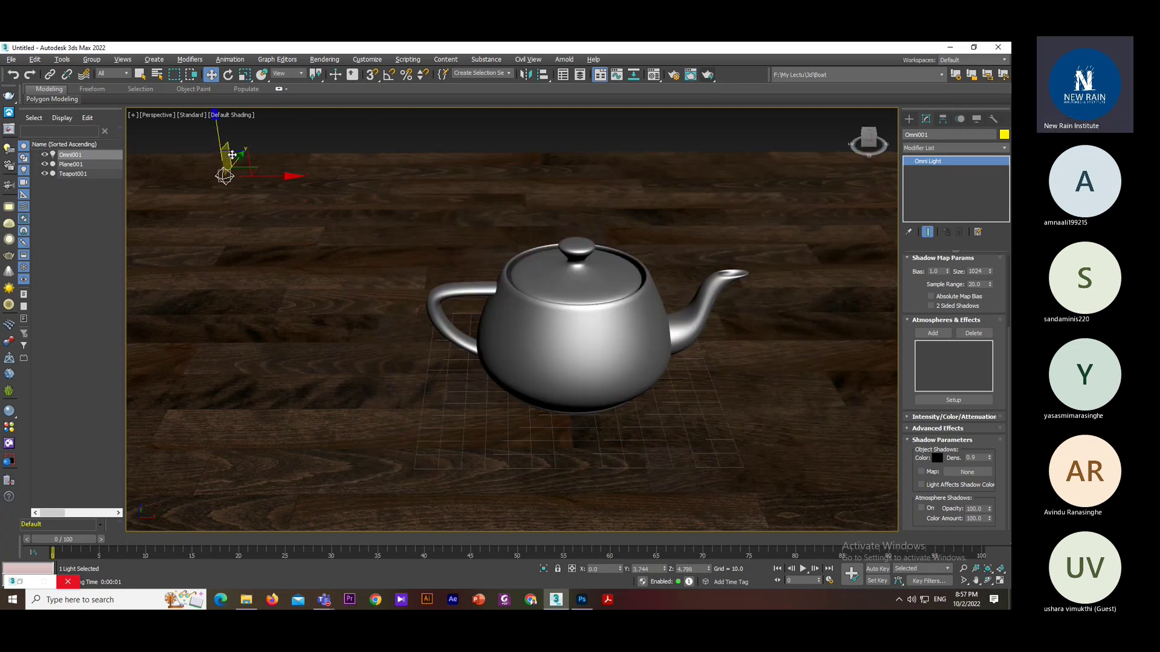
- Create a second standard omni light on the wooden floor beyond the teapot's spout
left_click(909, 119)
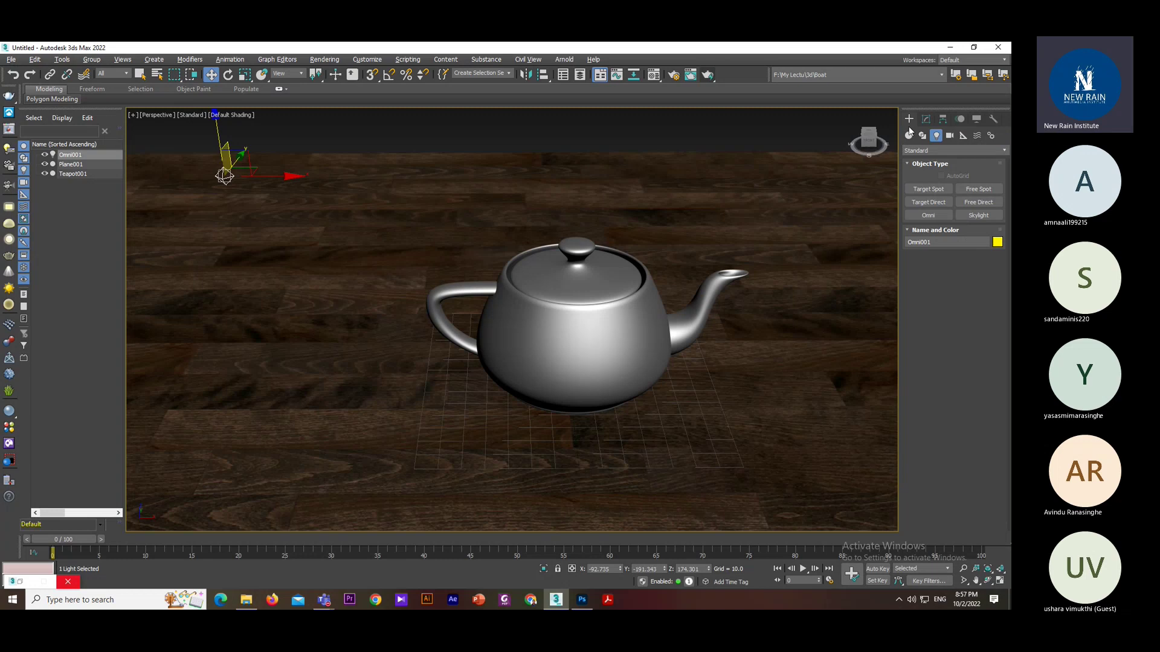
left_click(930, 216)
middle_click_drag(728, 358, 442, 330)
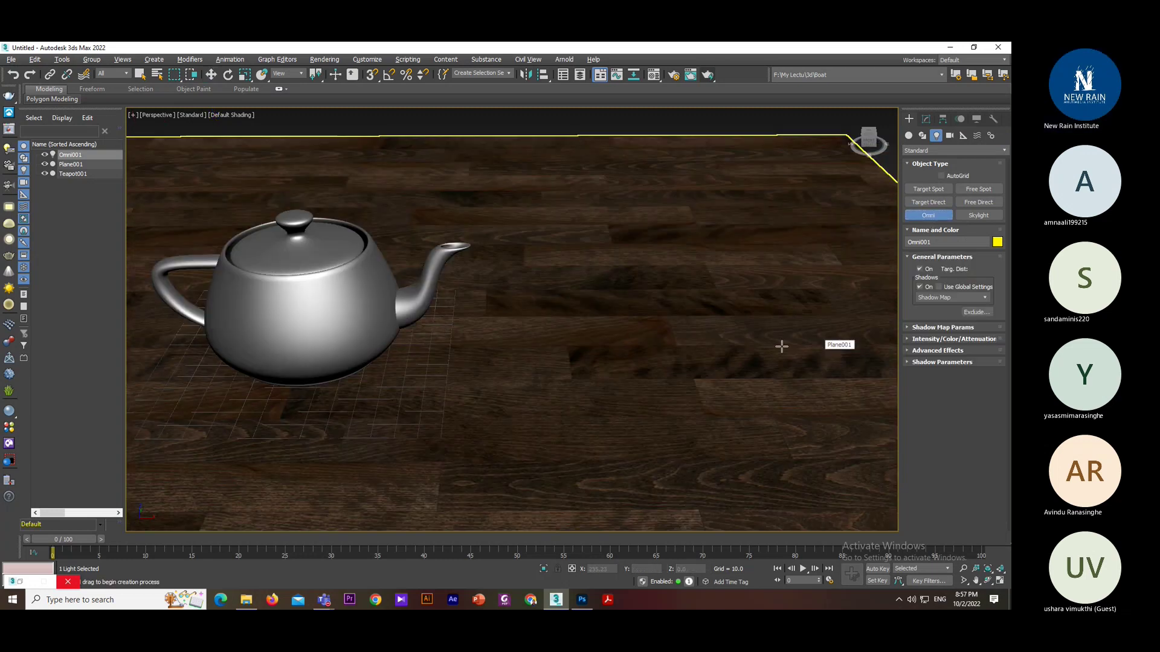
middle_click_drag(673, 242, 733, 290)
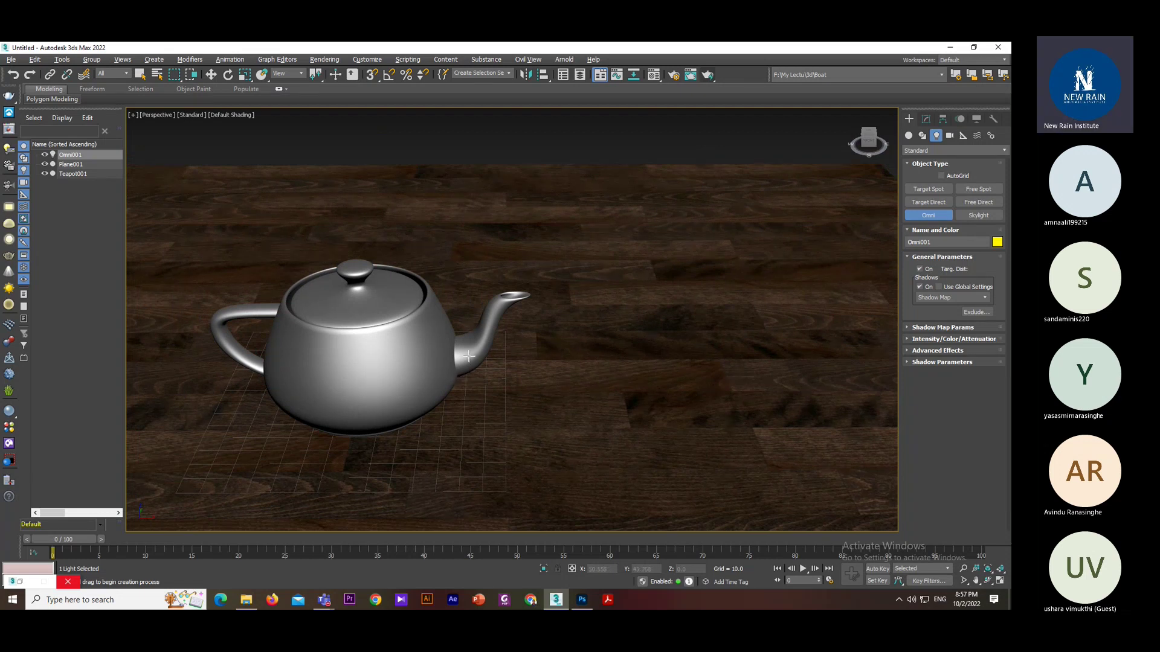
left_click(709, 374)
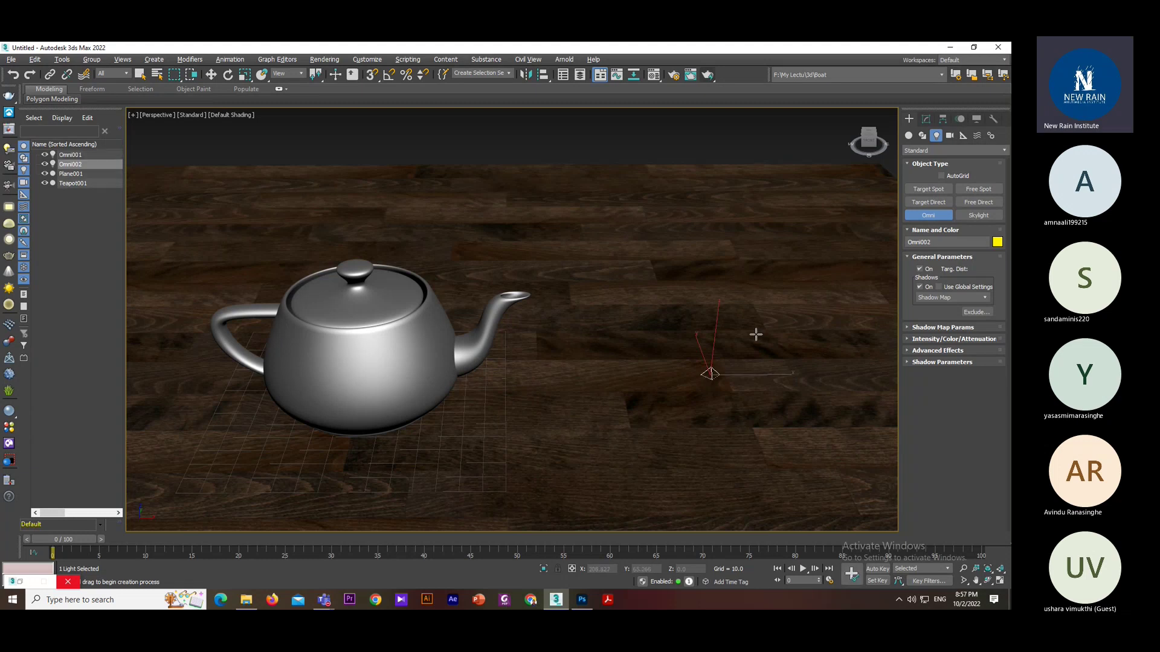
- Move the second omni light to about X 175, Y -43, Z 33 above the floor and render from a low angle
key("w")
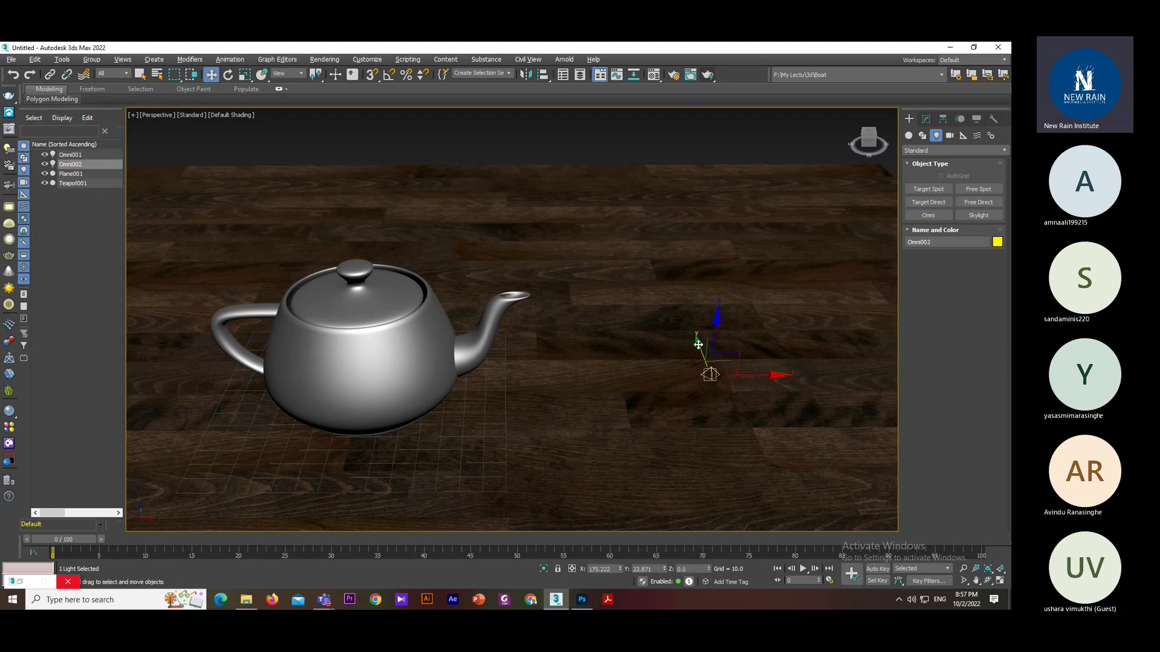
left_click_drag(710, 337, 749, 344)
middle_click_drag(749, 344, 699, 382, "alt")
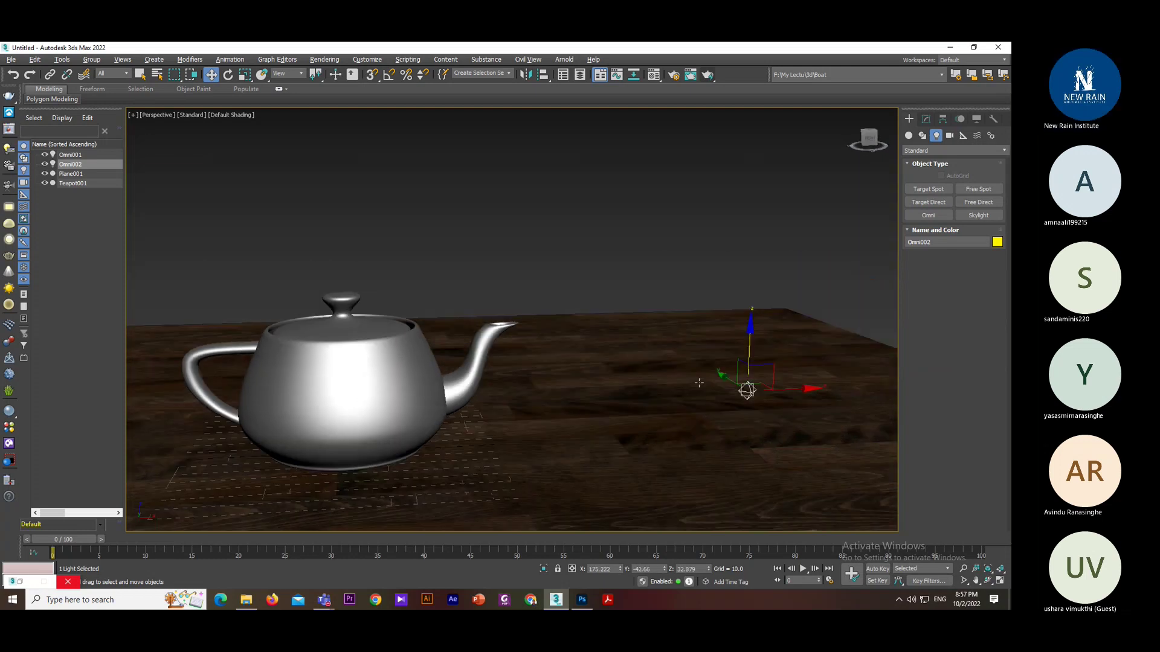
left_click(712, 73)
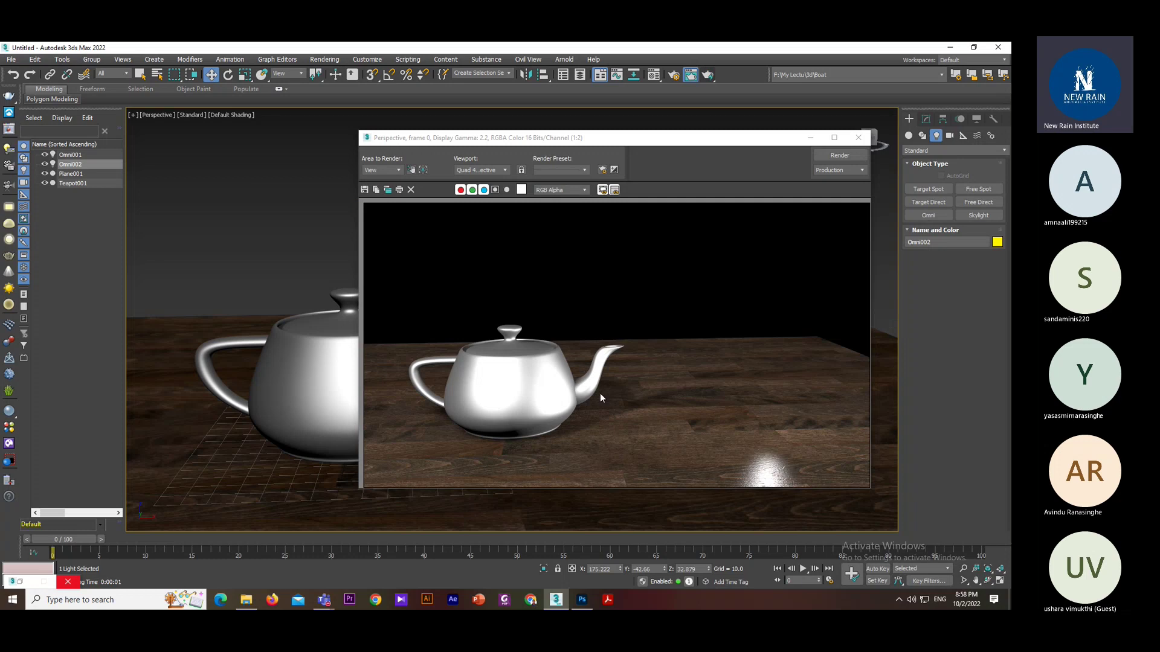
left_click(859, 137)
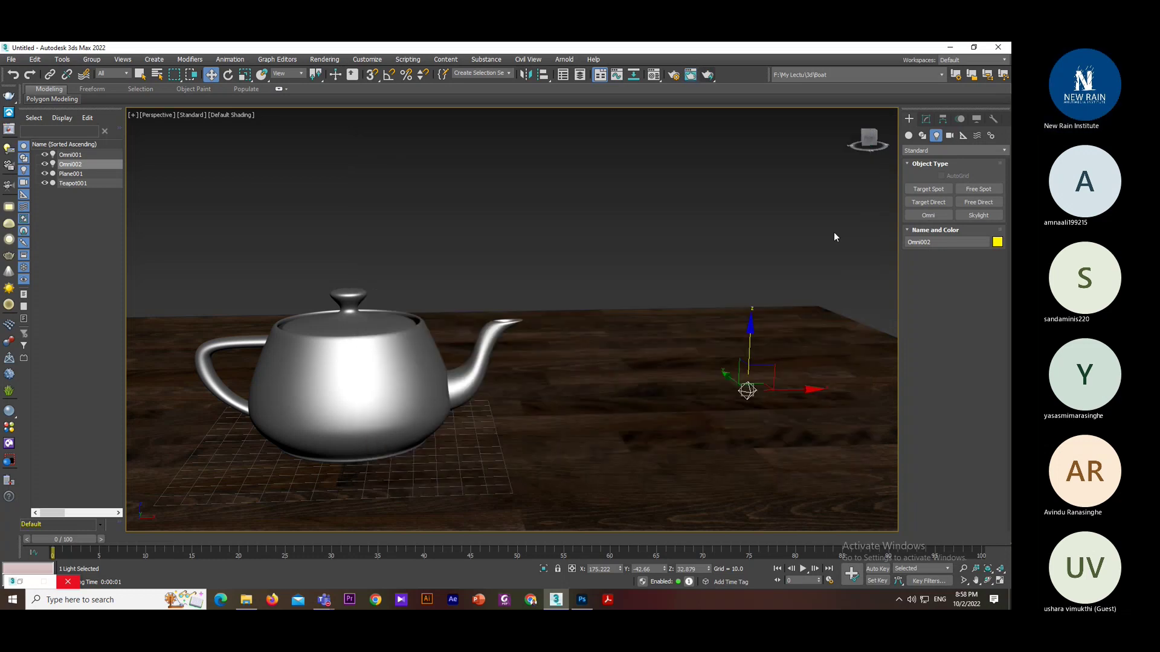
- Set the second omni light's intensity multiplier to 0.3, render the view and close the rendered image
left_click(928, 119)
scroll(916, 305, "up", 3)
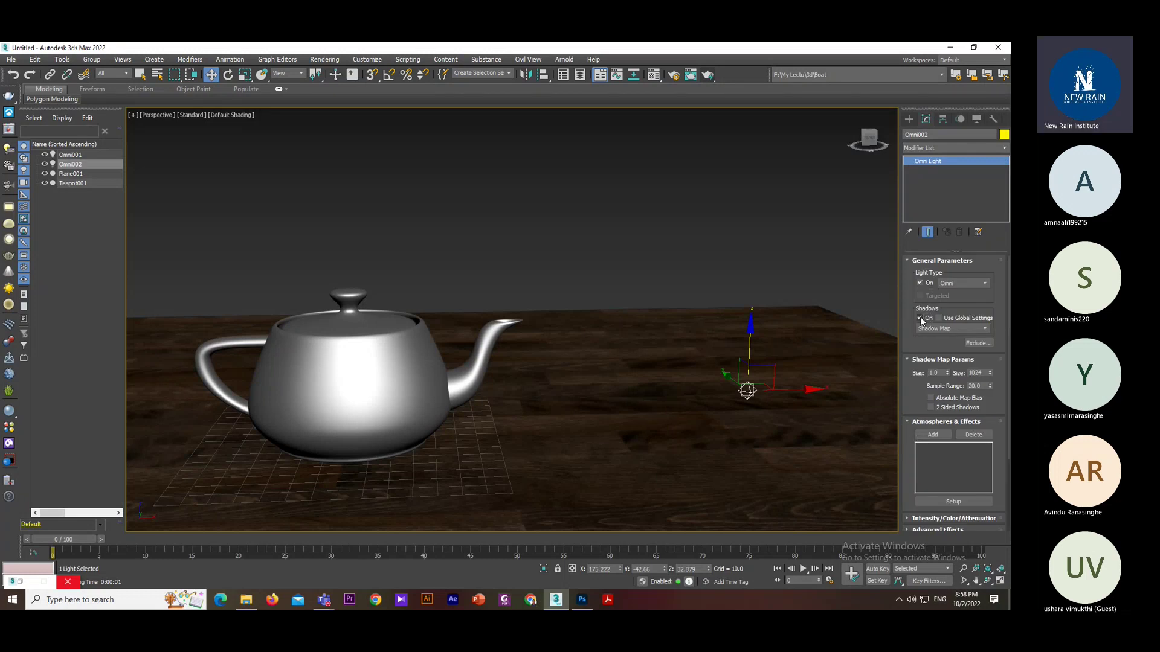
scroll(913, 343, "down", 2)
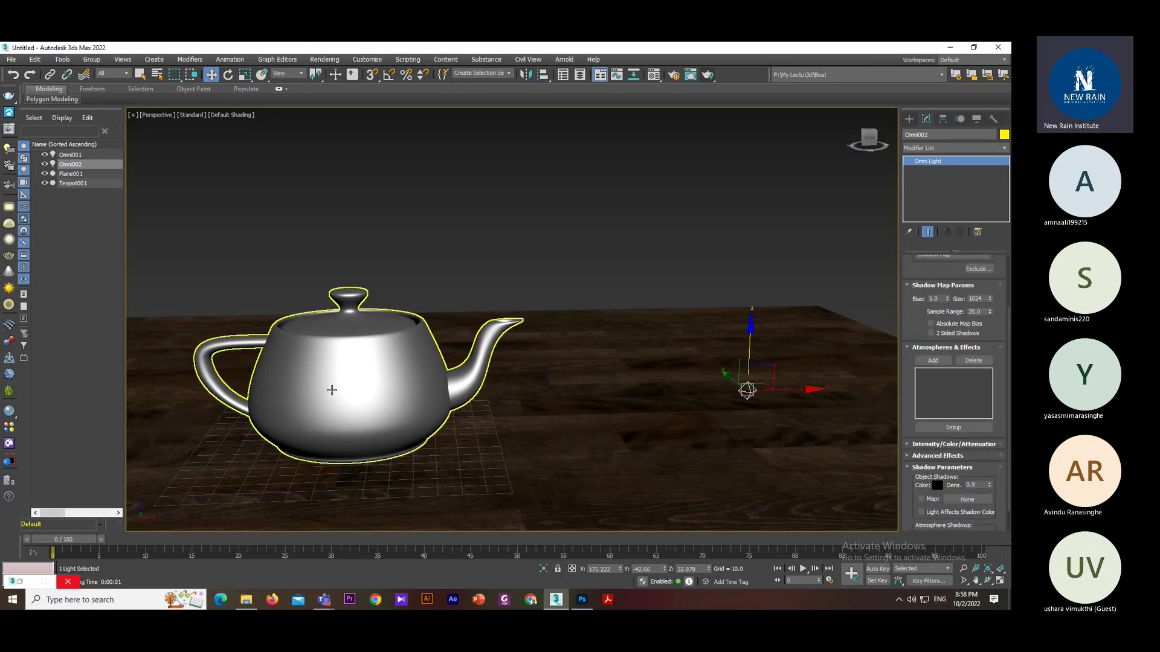
left_click(948, 444)
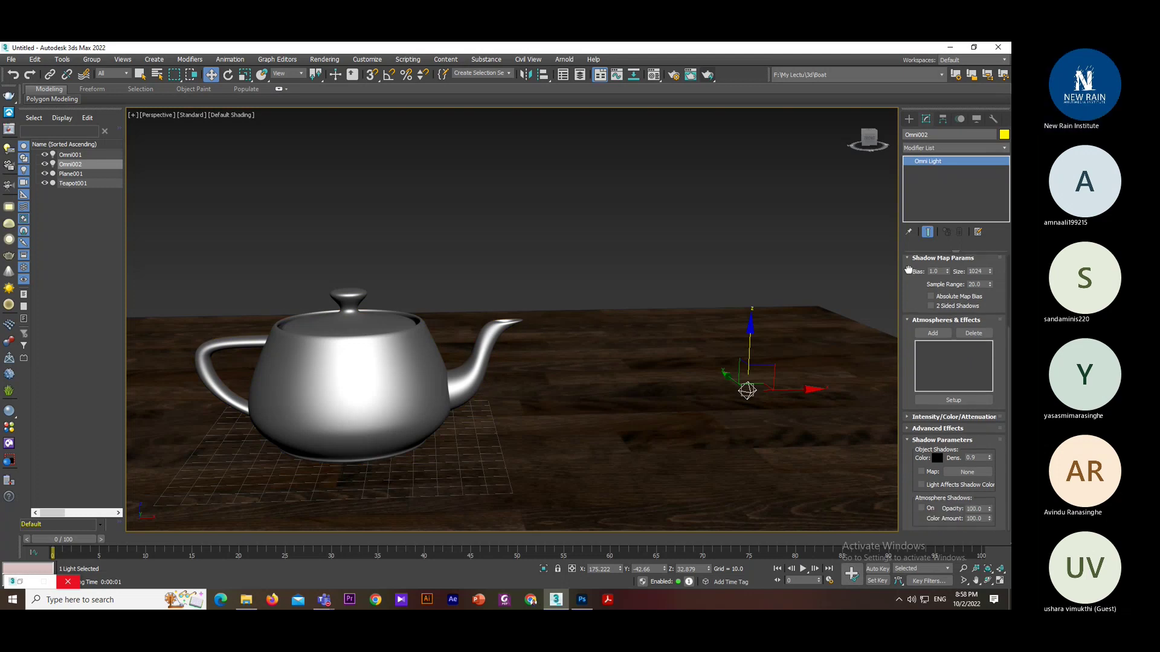
scroll(928, 424, "down", 1)
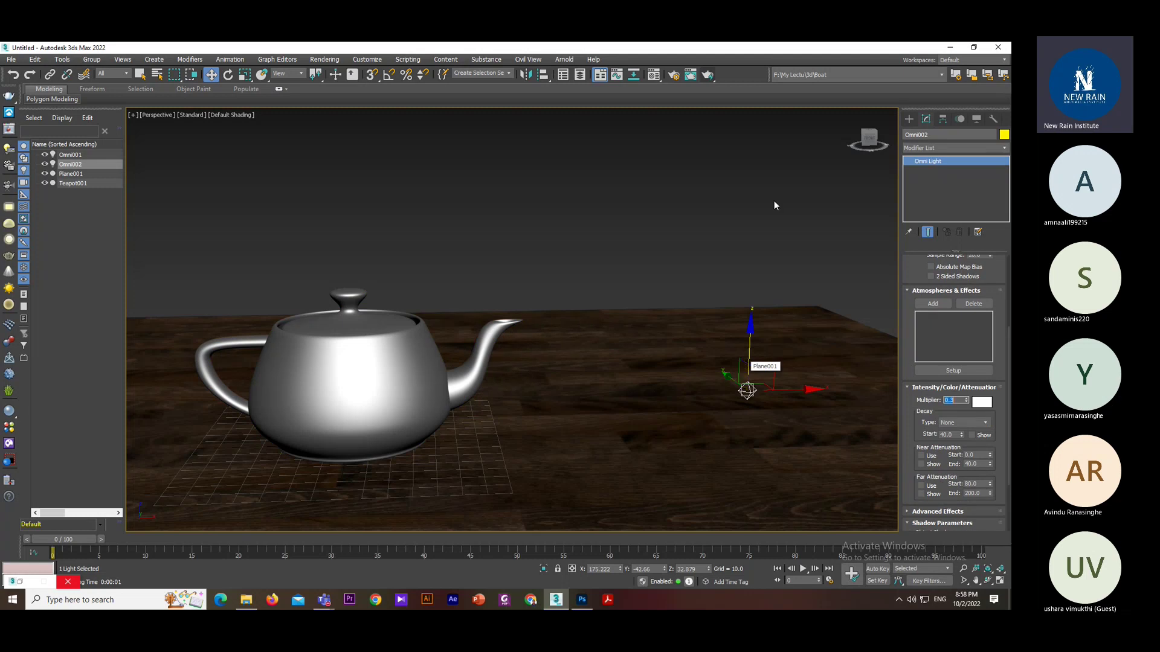
left_click(708, 74)
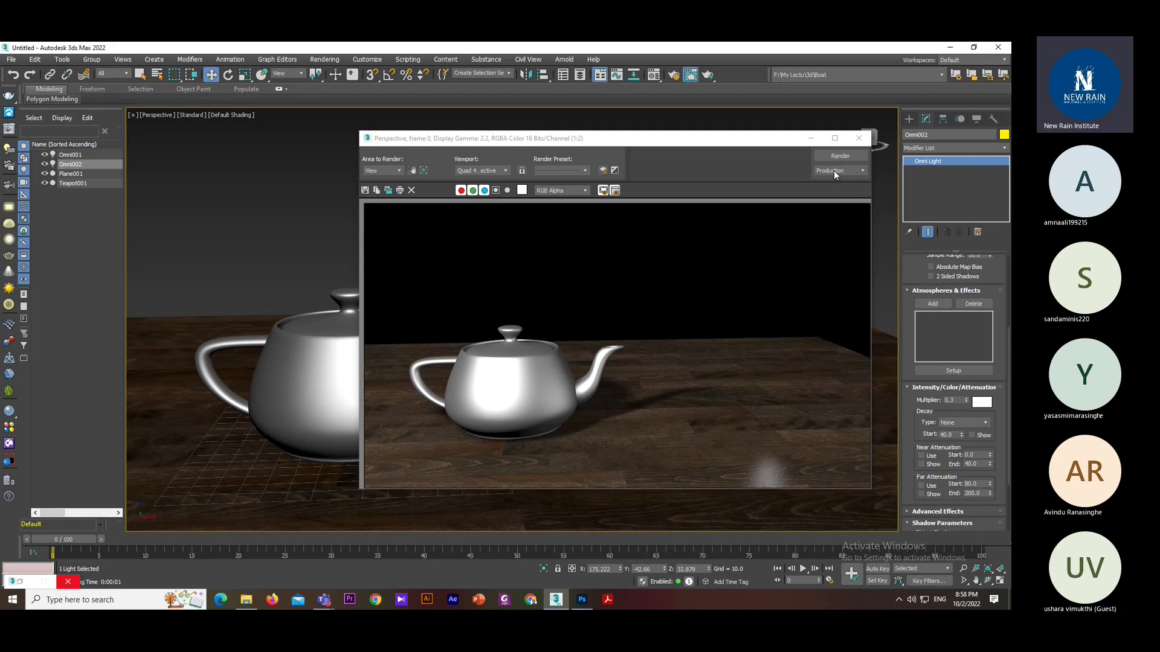
left_click(859, 138)
- Set the second omni light's intensity multiplier to 0.1 and render the view
double_click(951, 401)
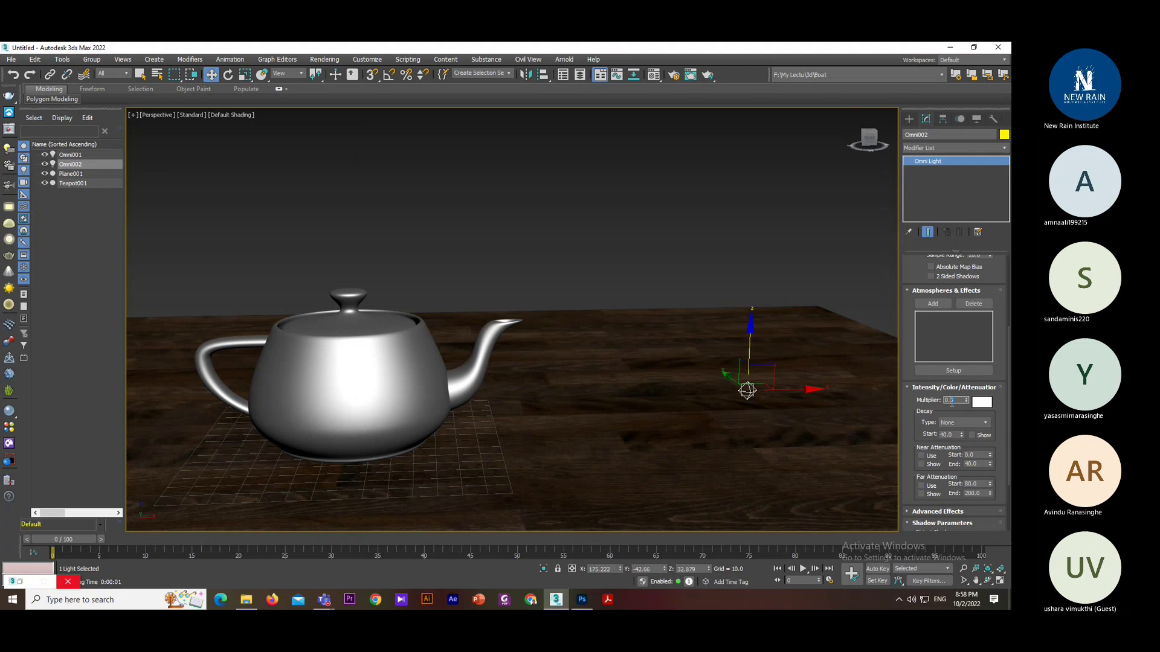
type("0.1")
left_click(708, 74)
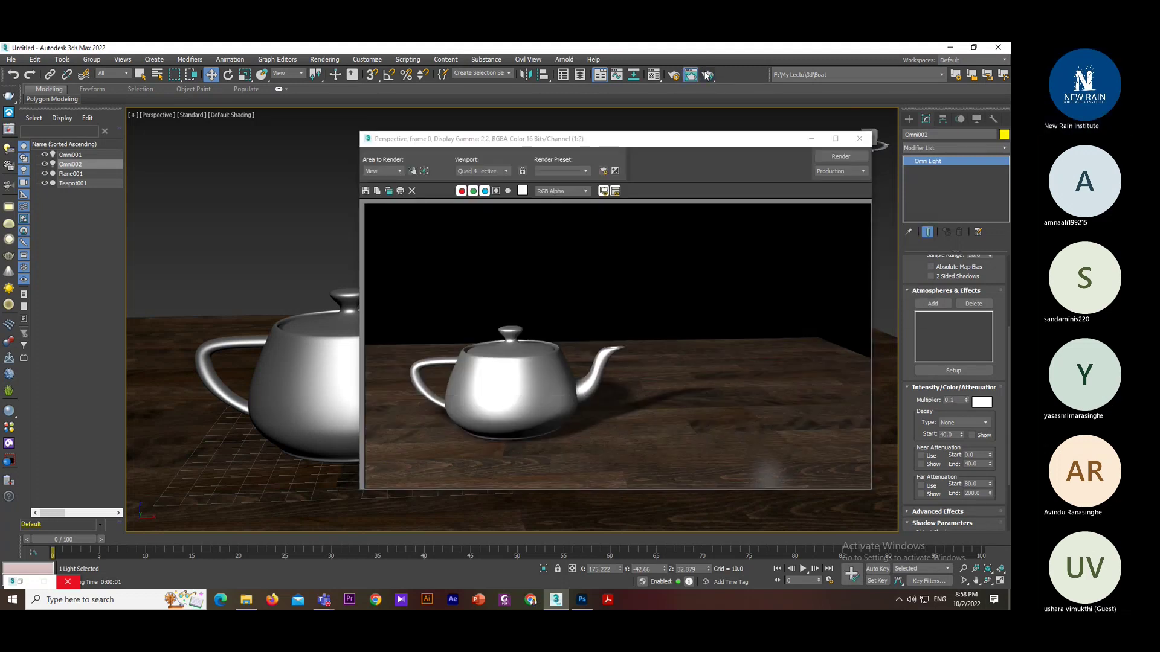
- Set the second omni light's multiplier to 0.2, move it to about X 76, Y -93, Z 33 near the spout, and render the view
left_click(860, 138)
double_click(958, 400)
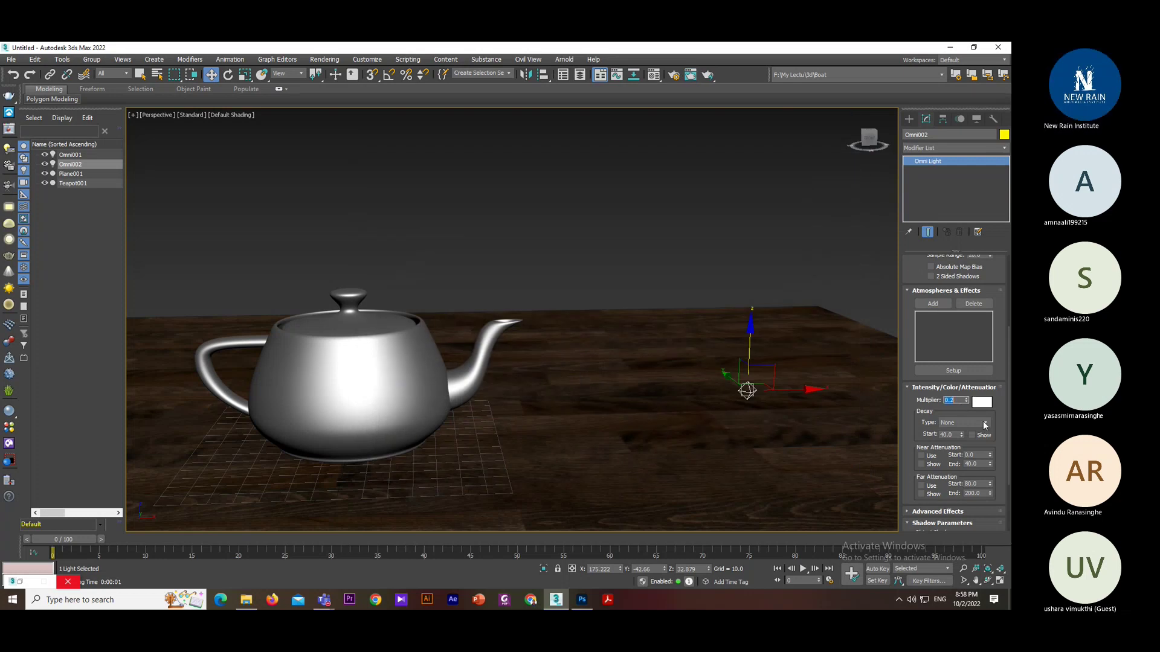
left_click_drag(760, 388, 533, 431)
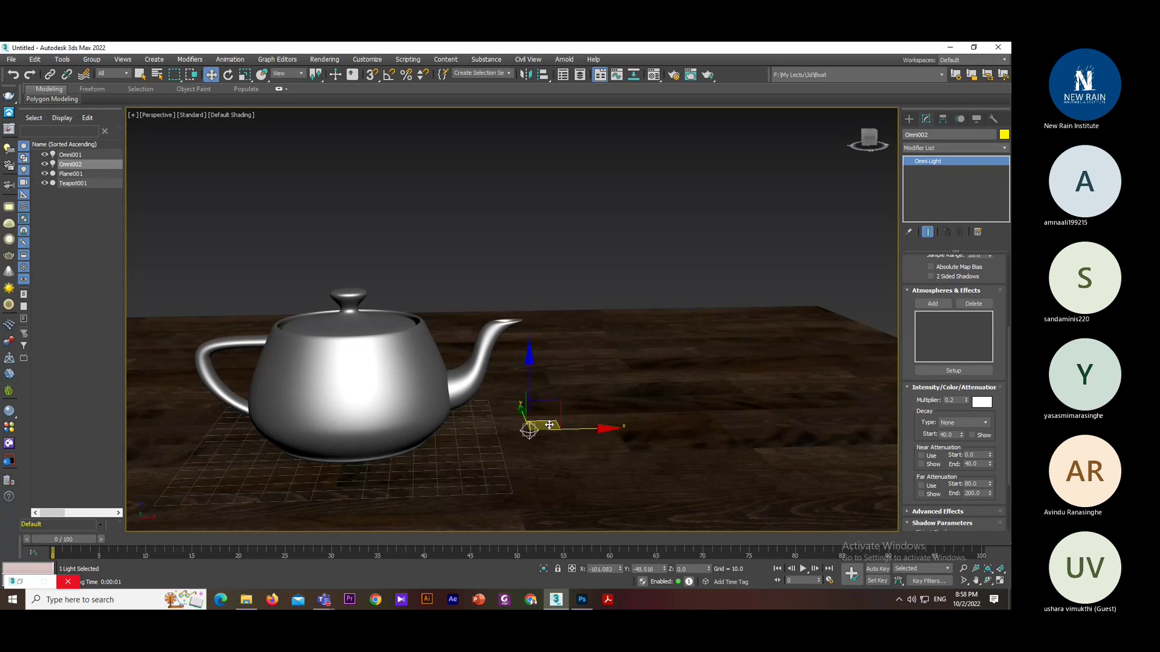
left_click(707, 75)
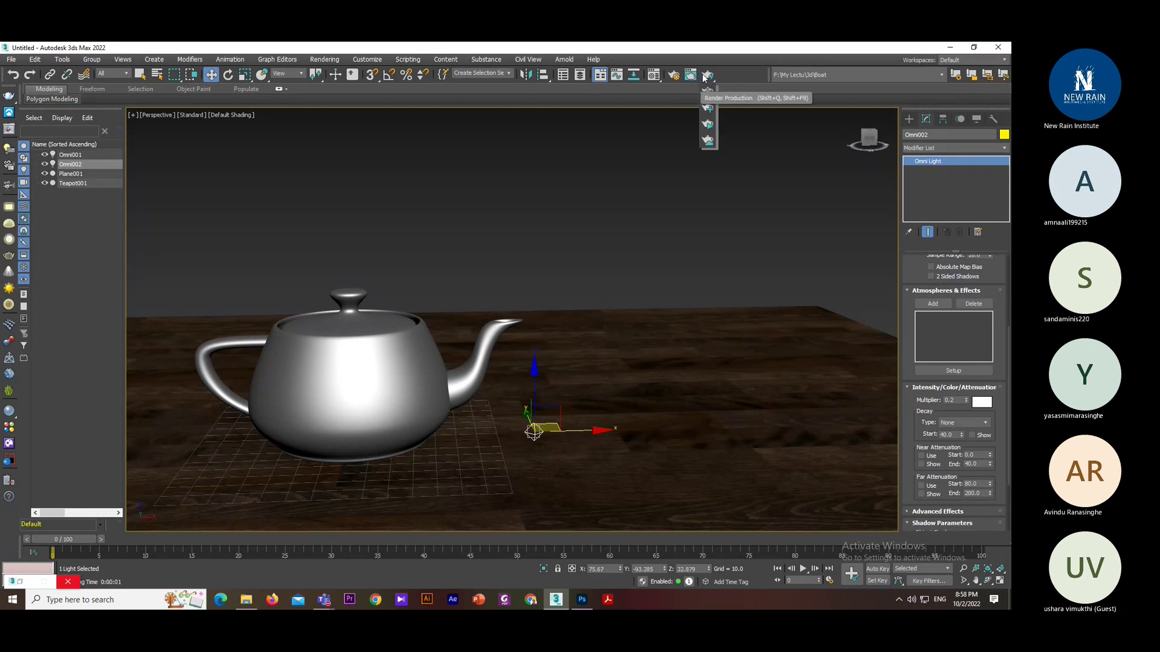
left_click_drag(705, 77, 709, 90)
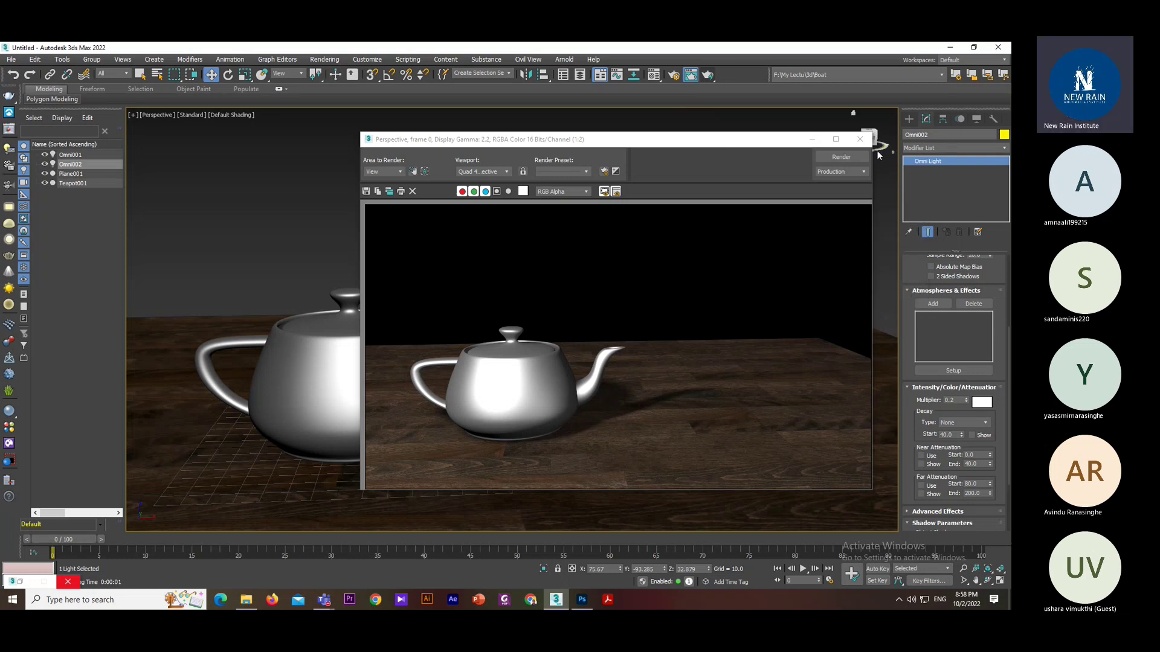
left_click(860, 142)
- Render the teapot from a low front angle, first from a distance and again in close-up
middle_click_drag(465, 393, 669, 383)
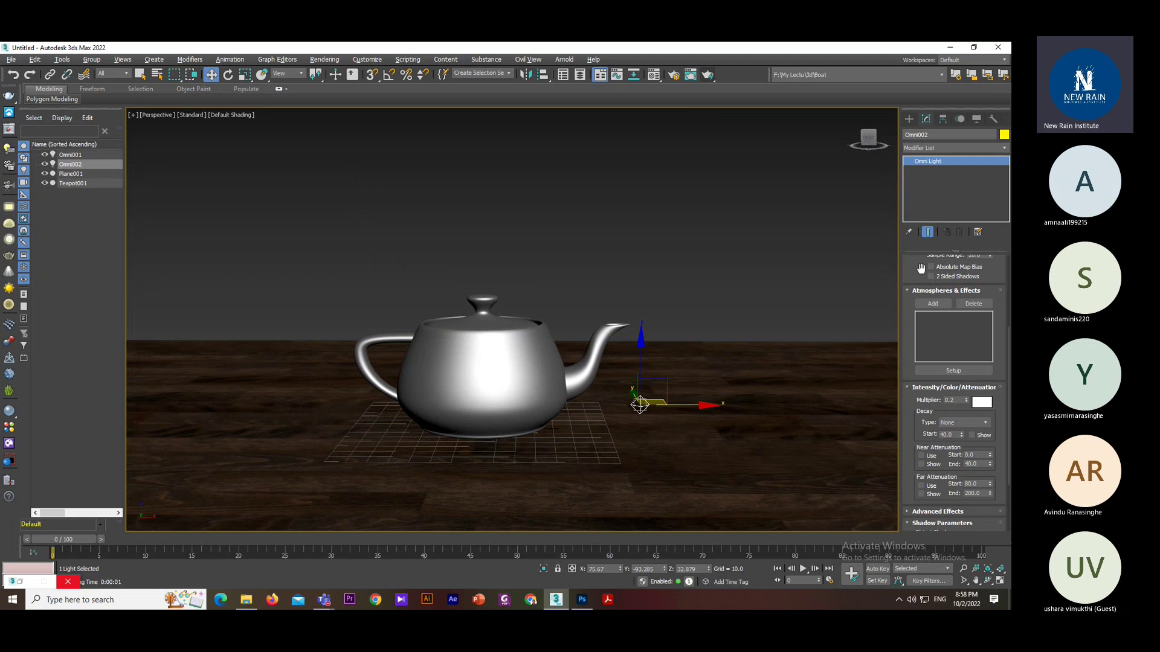
scroll(913, 326, "up", 4)
left_click(708, 74)
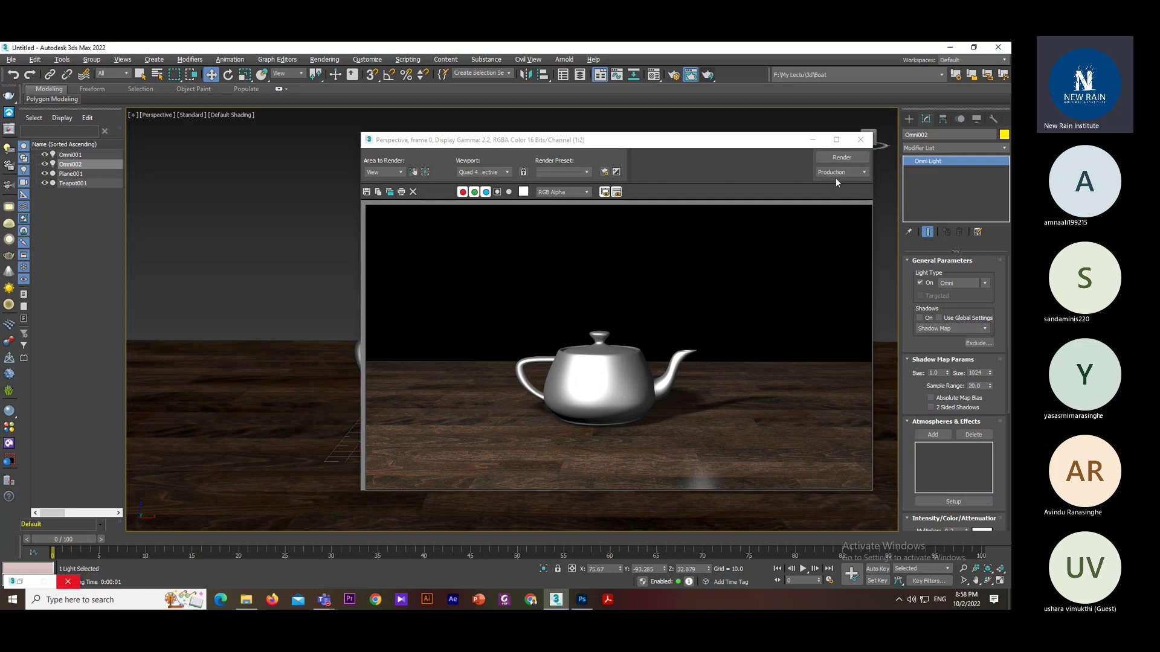
left_click(860, 140)
scroll(599, 327, "up", 5)
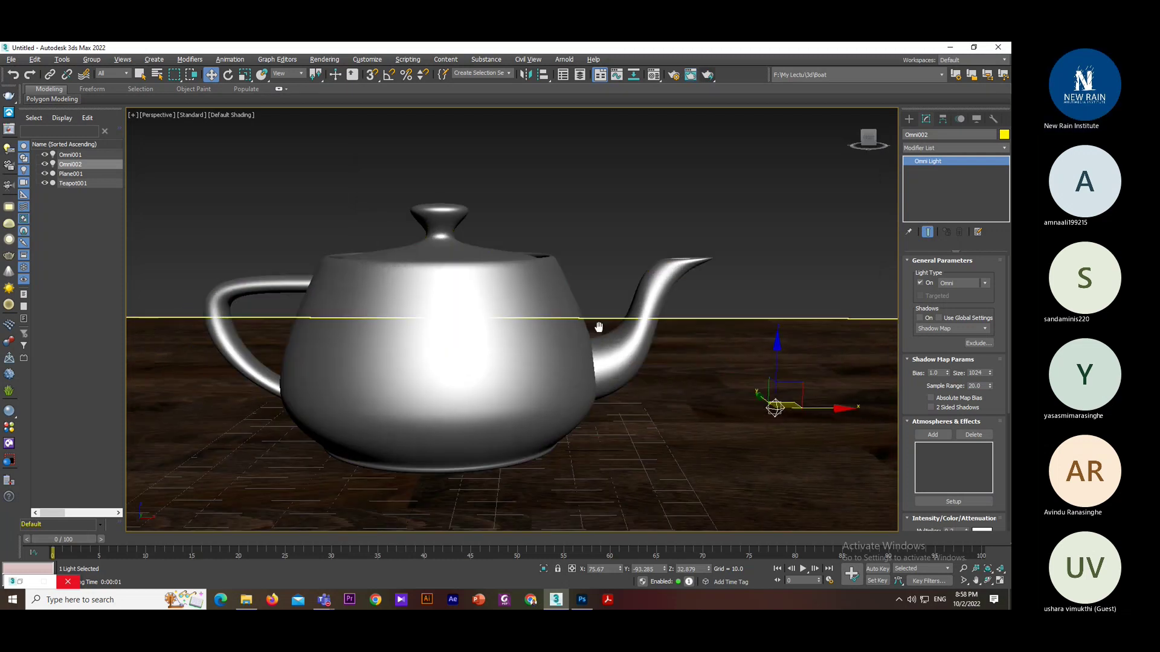
middle_click_drag(599, 327, 626, 315)
key("shift+q")
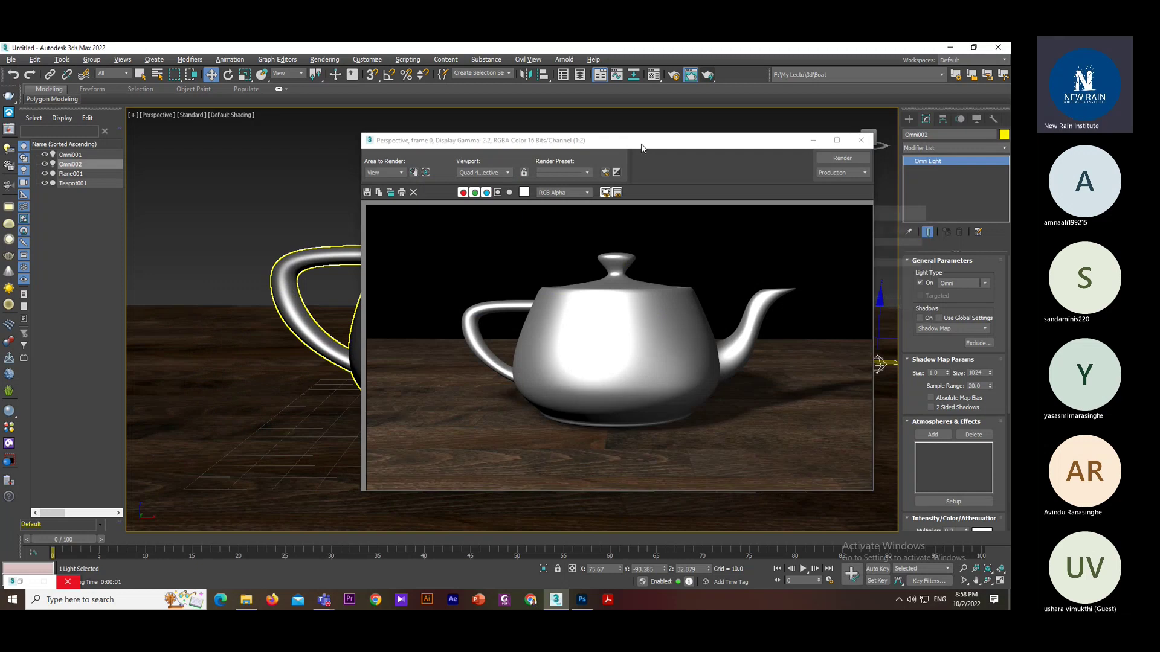
- Render the close-up with the second omni light switched off and again with it switched back on
left_click_drag(544, 134, 219, 133)
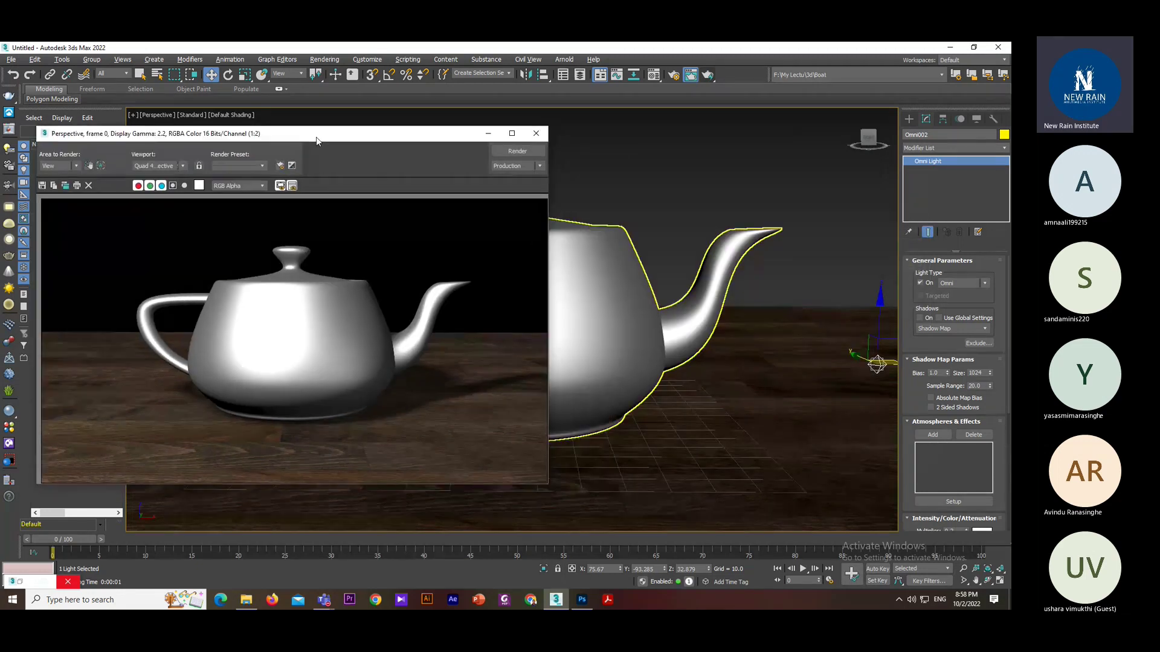
left_click(914, 284)
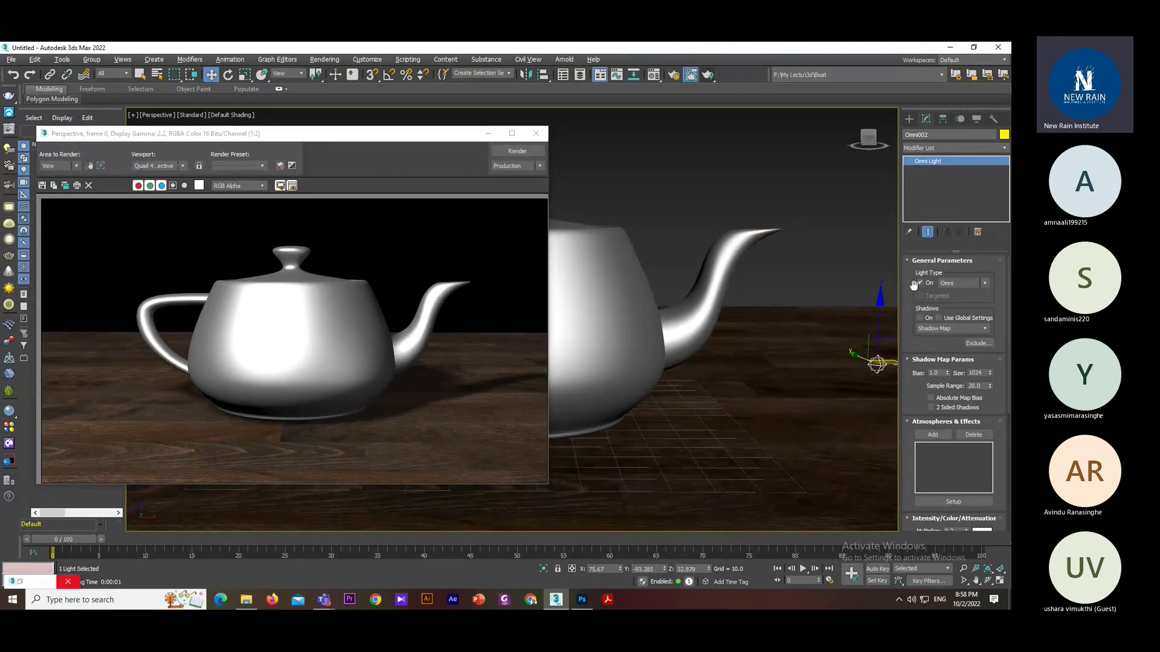
left_click(499, 155)
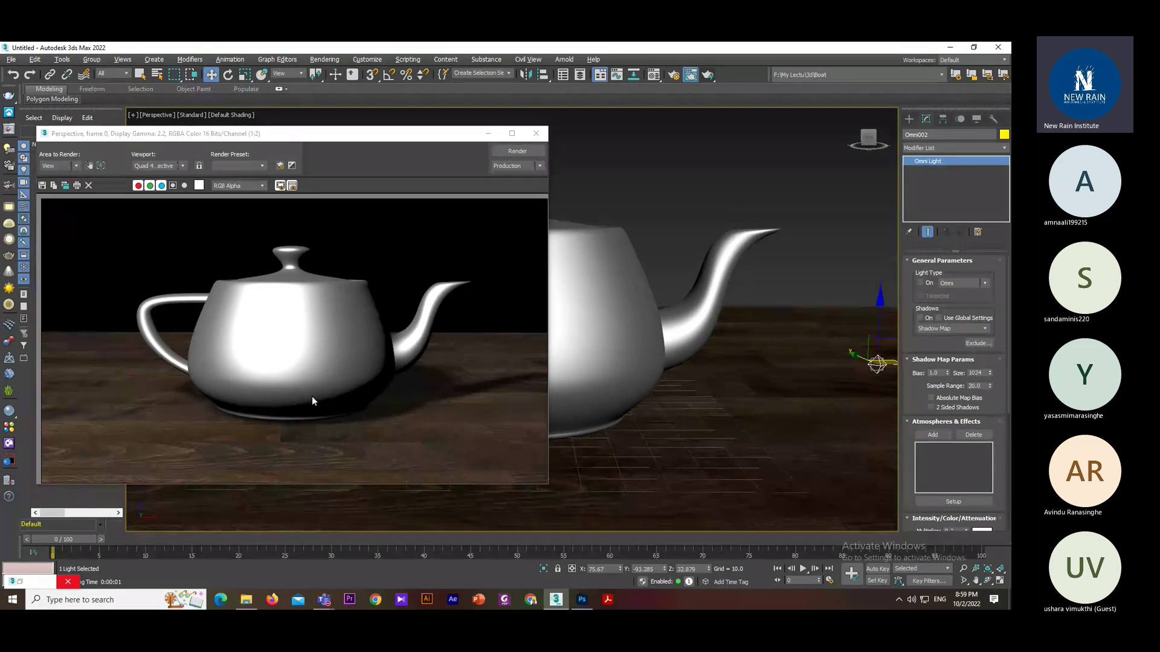
left_click(921, 283)
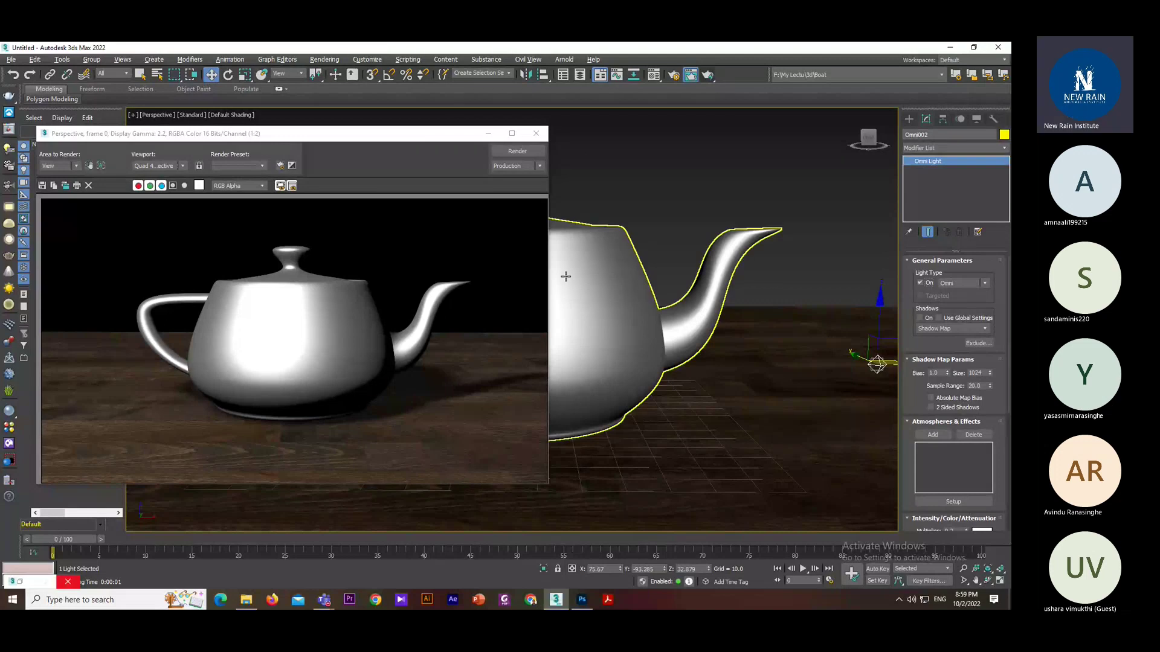
left_click(499, 152)
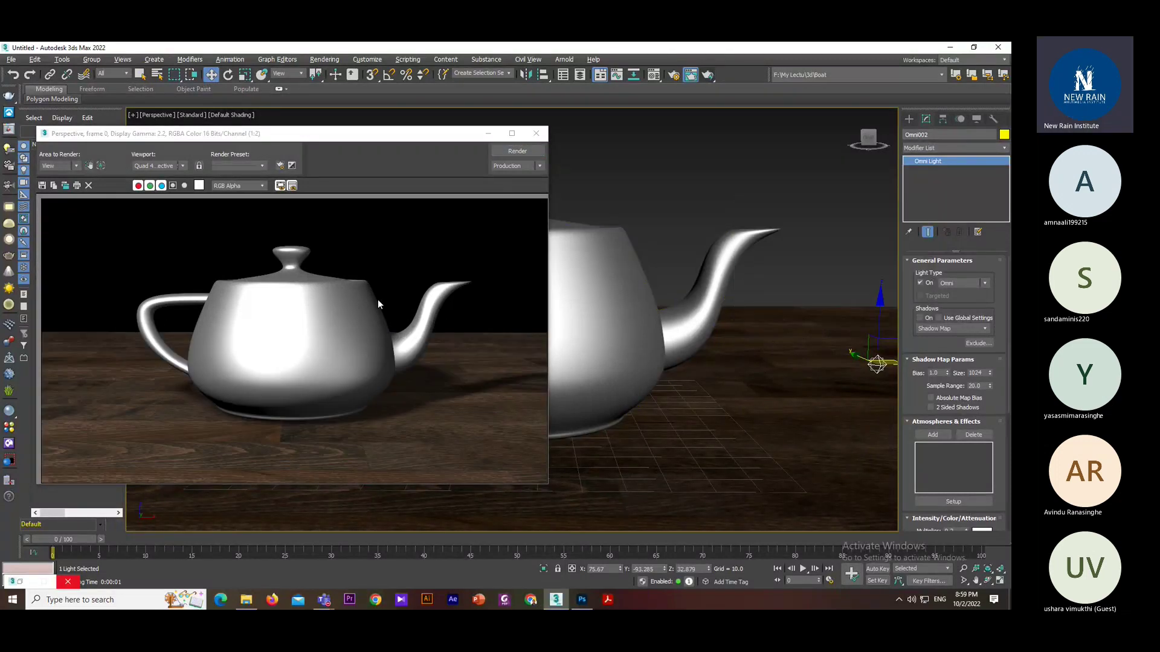
left_click(536, 134)
- Render the teapot and floor from two elevated angles, closing each rendered image
scroll(576, 326, "up", 6)
scroll(576, 327, "down", 8)
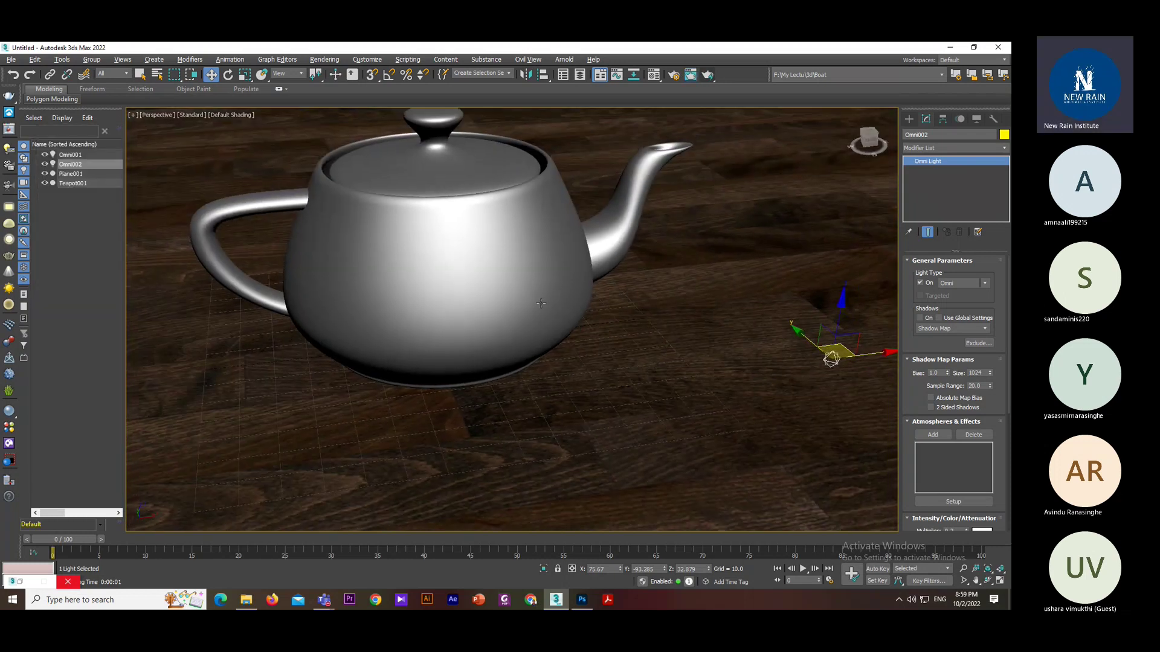
middle_click_drag(546, 350, 570, 407)
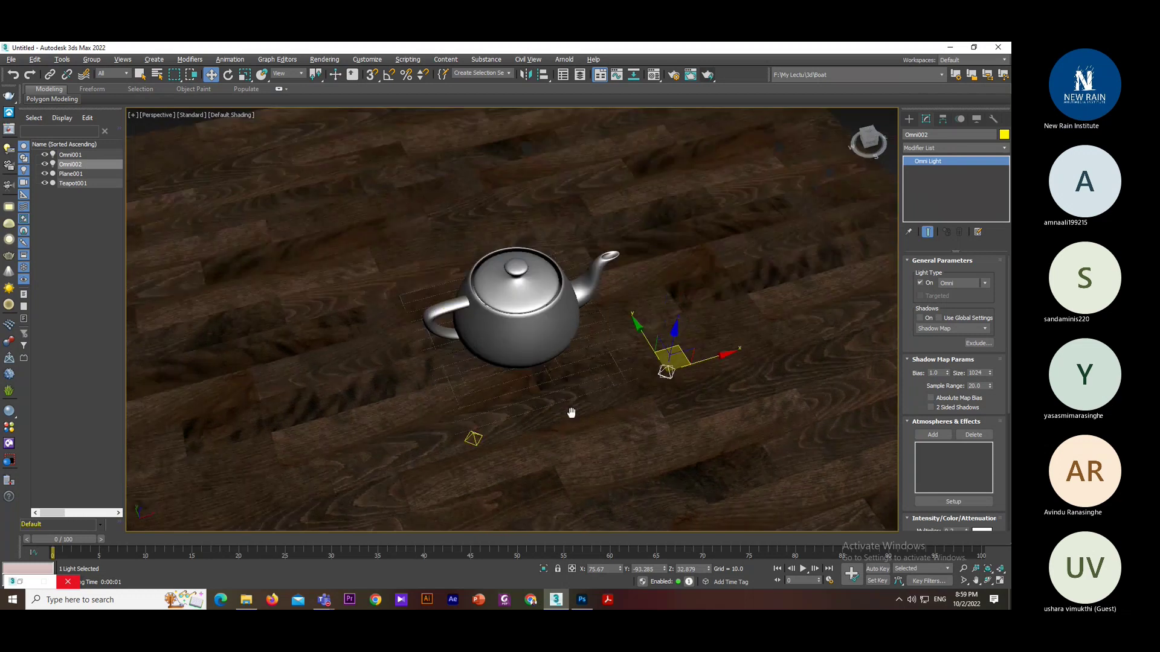
key("shift+q")
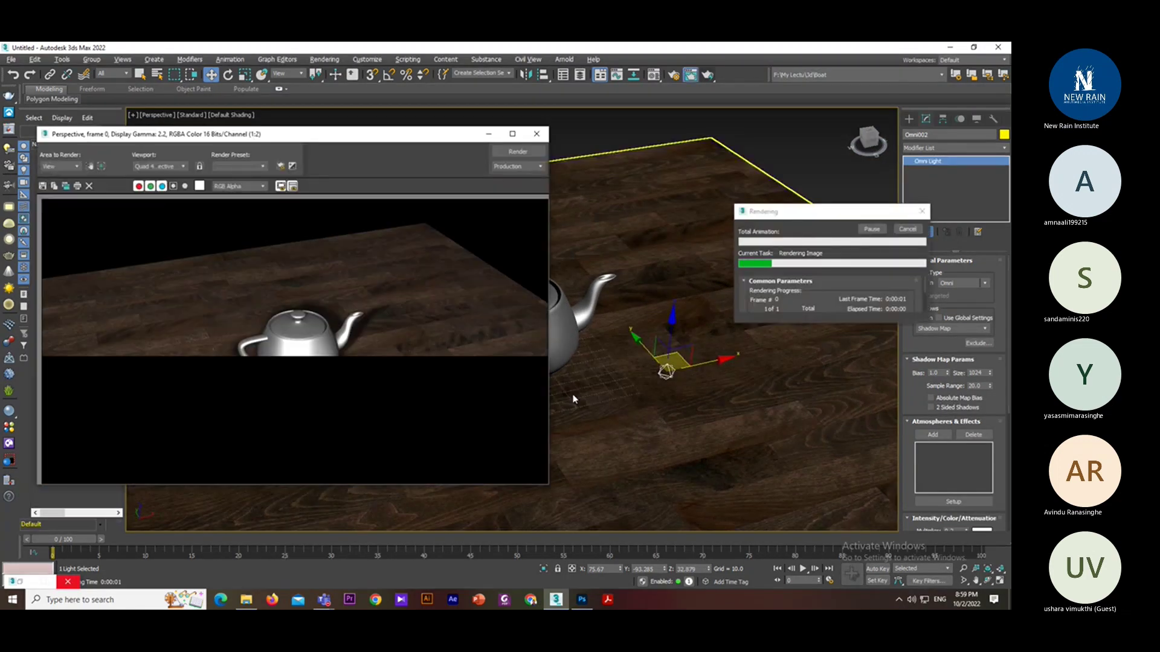
left_click(537, 133)
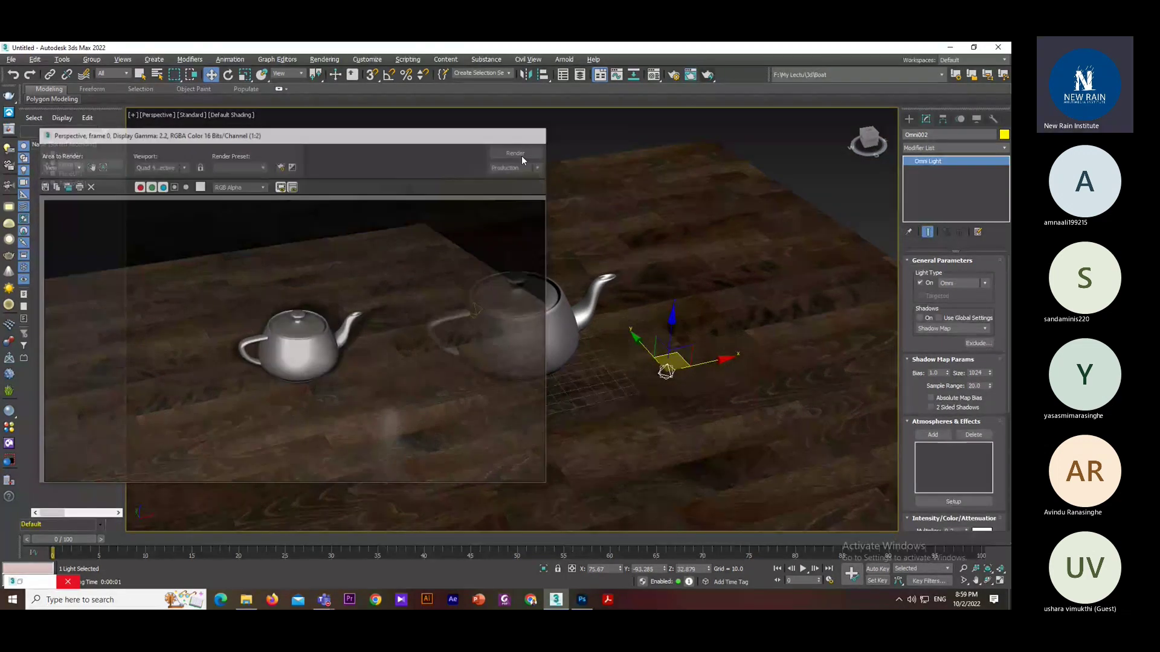
scroll(604, 338, "up", 3)
left_click(473, 347)
key("shift+q")
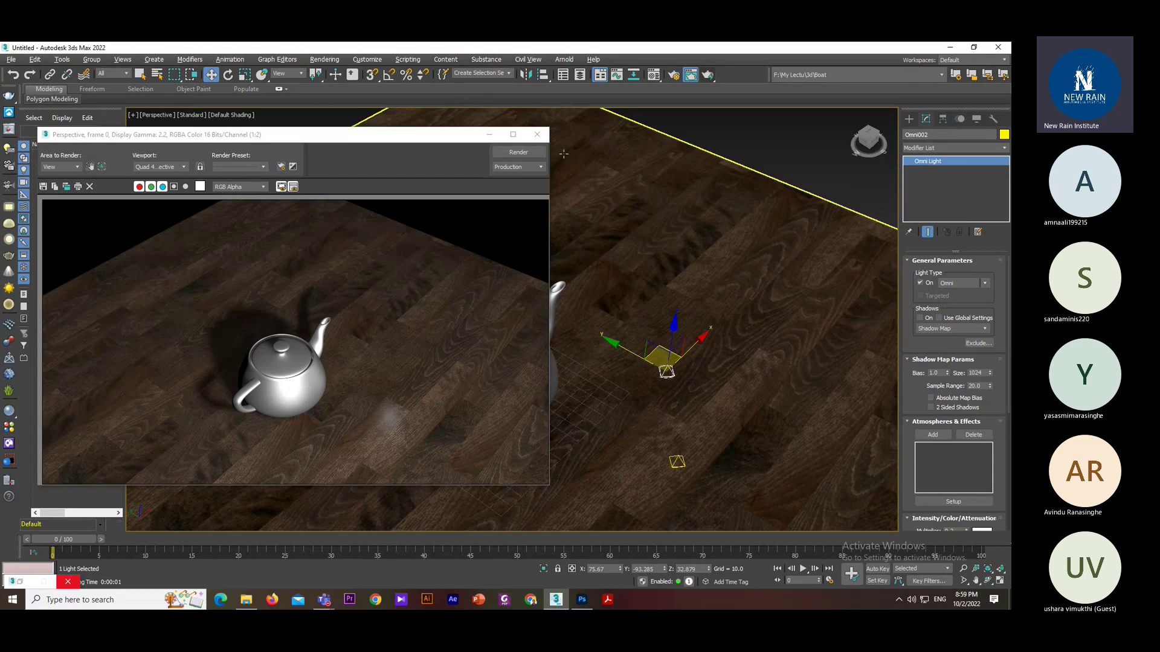
left_click(537, 134)
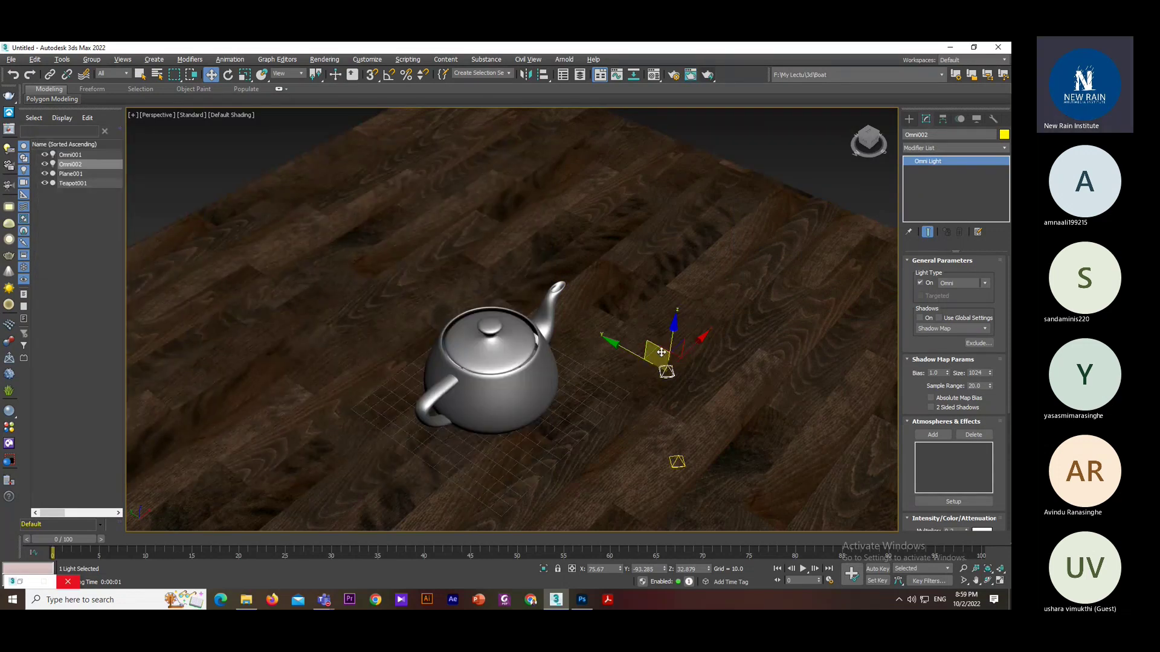
- Clone the second omni light behind the teapot at about X -14, Y 101 and raise the copy to about Z 123
mouse_move(662, 367)
left_mouse_down("shift")
mouse_move(490, 284)
mouse_move(367, 292)
left_mouse_up("shift")
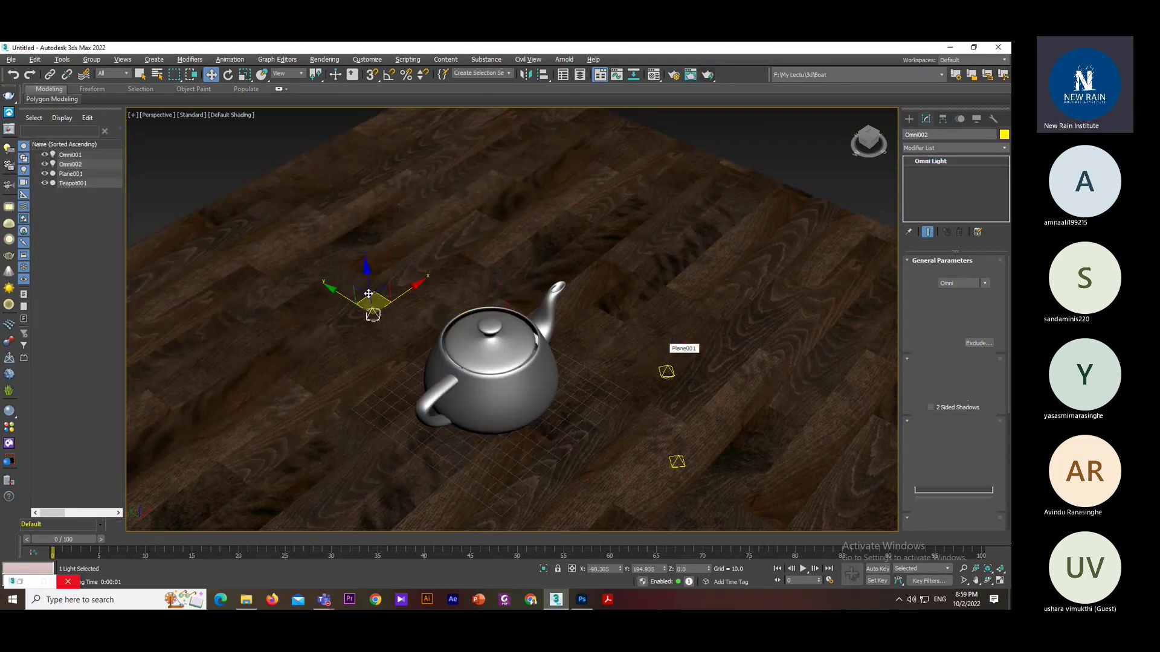
left_click(520, 363)
middle_click_drag(407, 394, 411, 338, "alt")
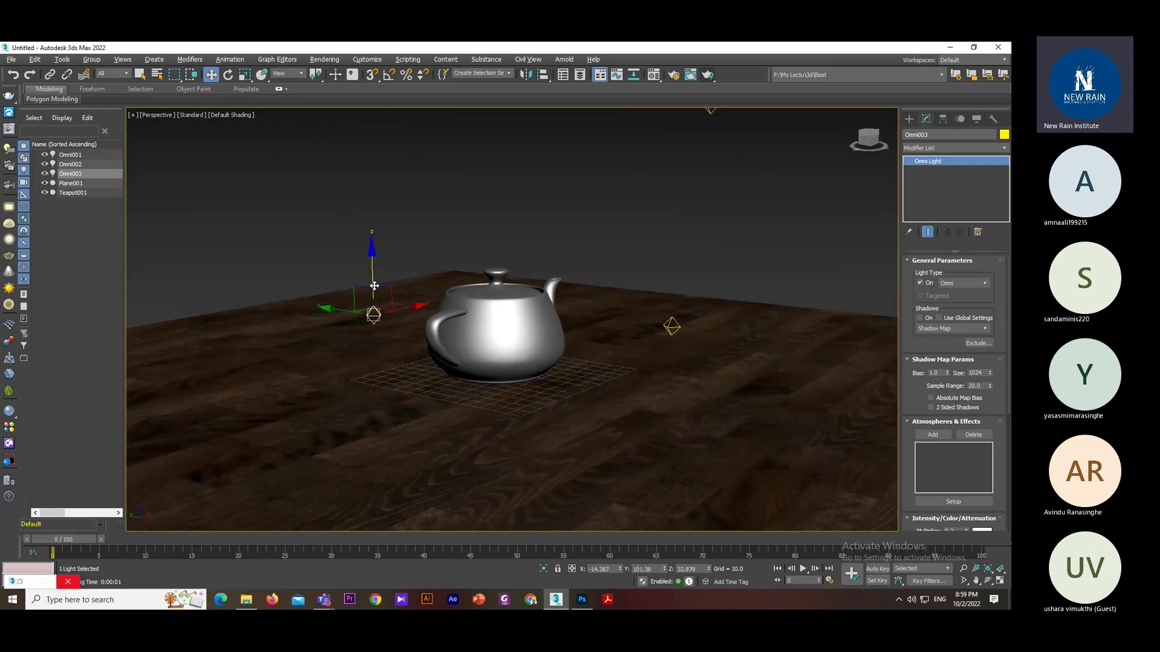
left_click_drag(363, 258, 363, 135)
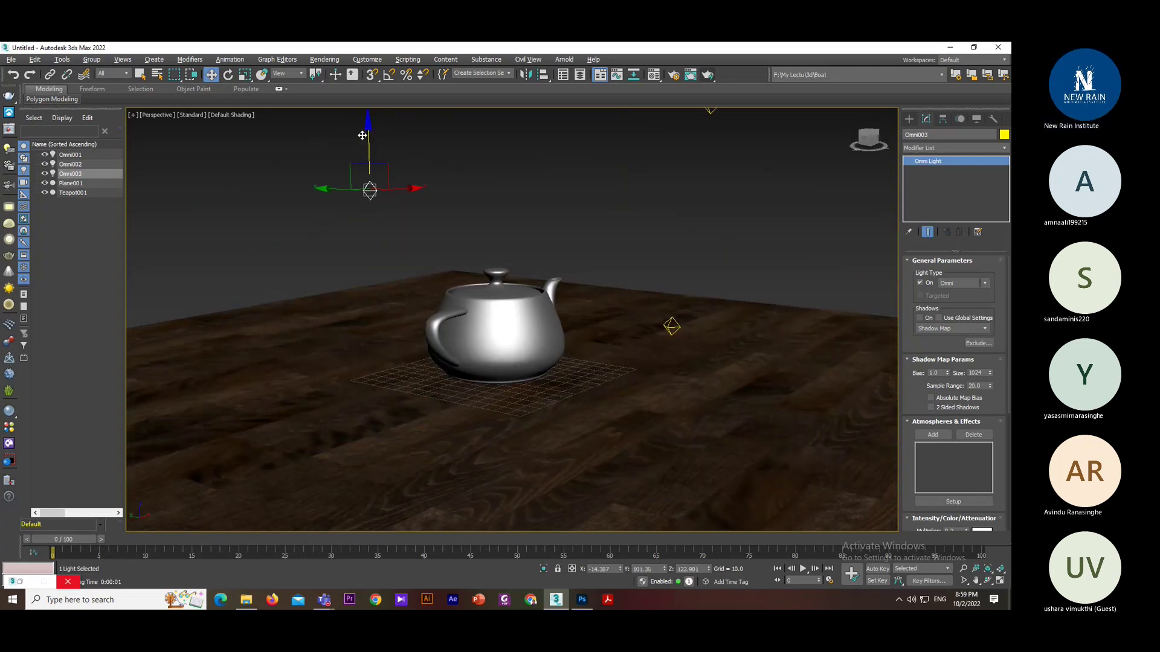
- Render the scene with the third omni light from two different elevated angles, closing each rendered image
left_click_drag(869, 140, 922, 281)
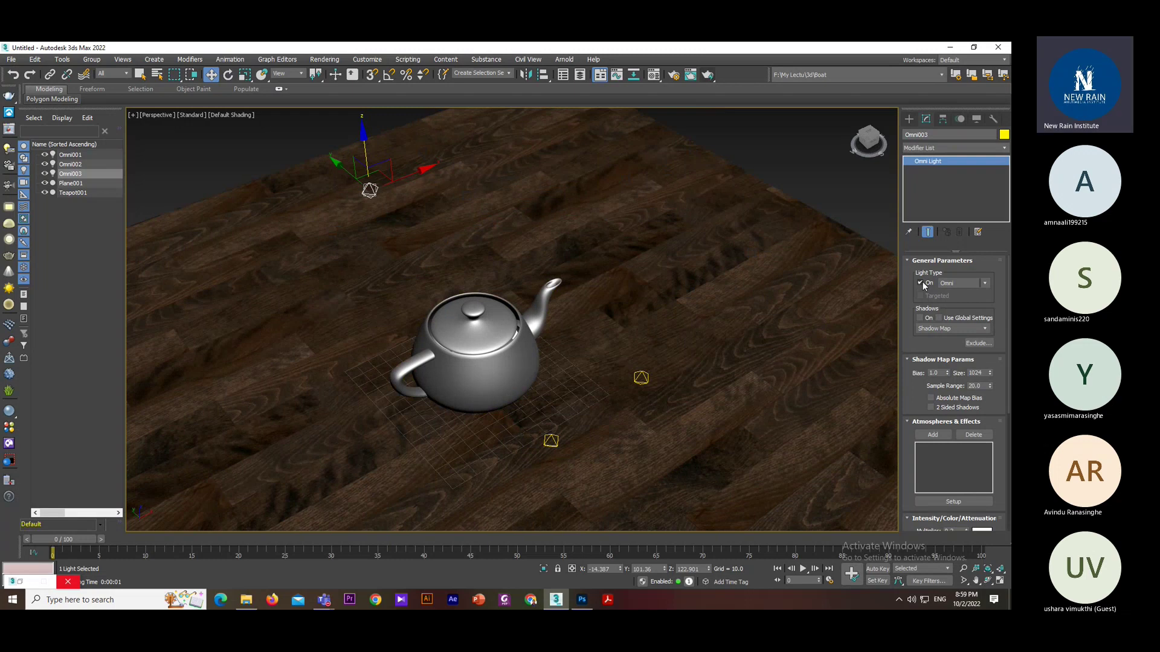
middle_click_drag(755, 272, 696, 207, "alt")
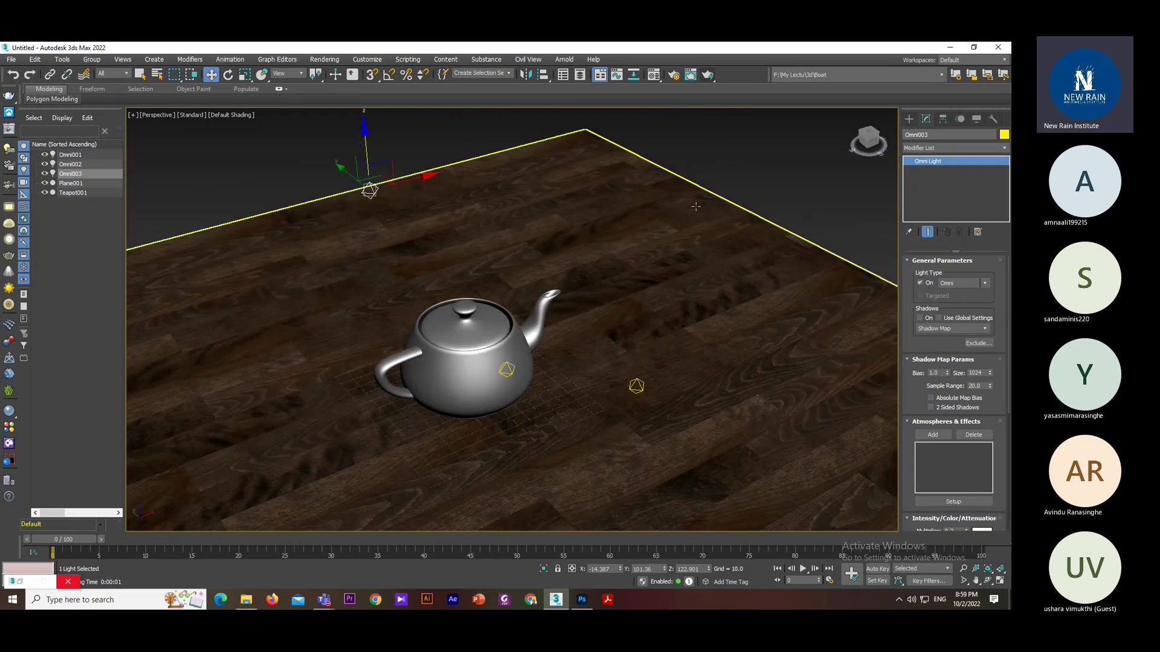
left_click(705, 82)
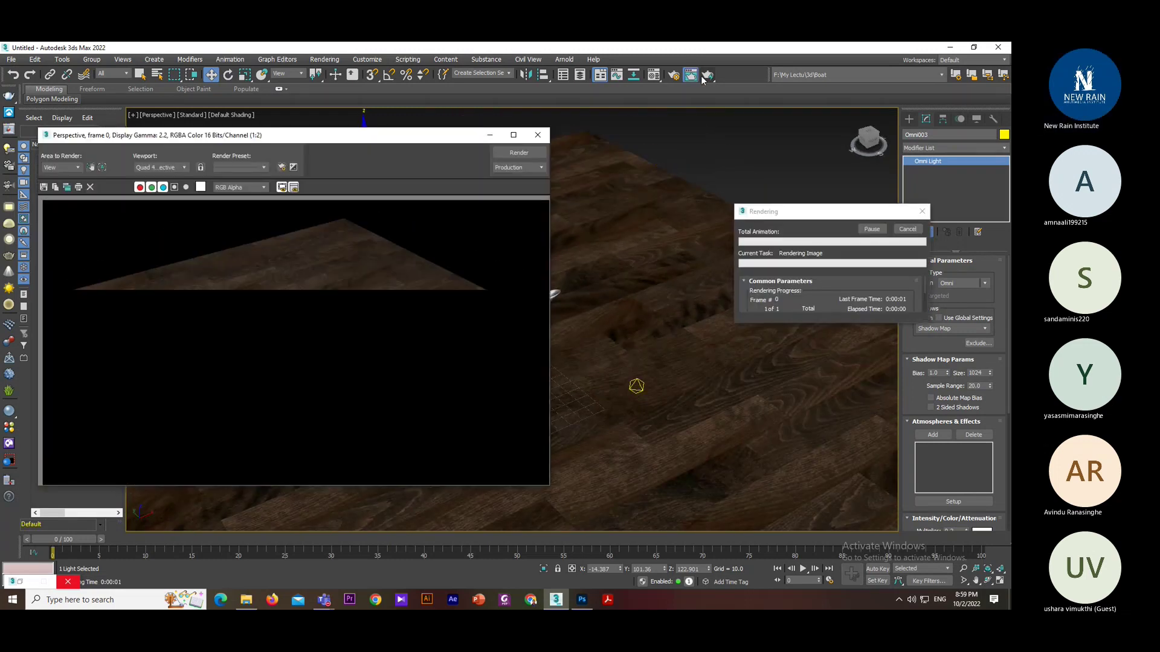
left_click(538, 134)
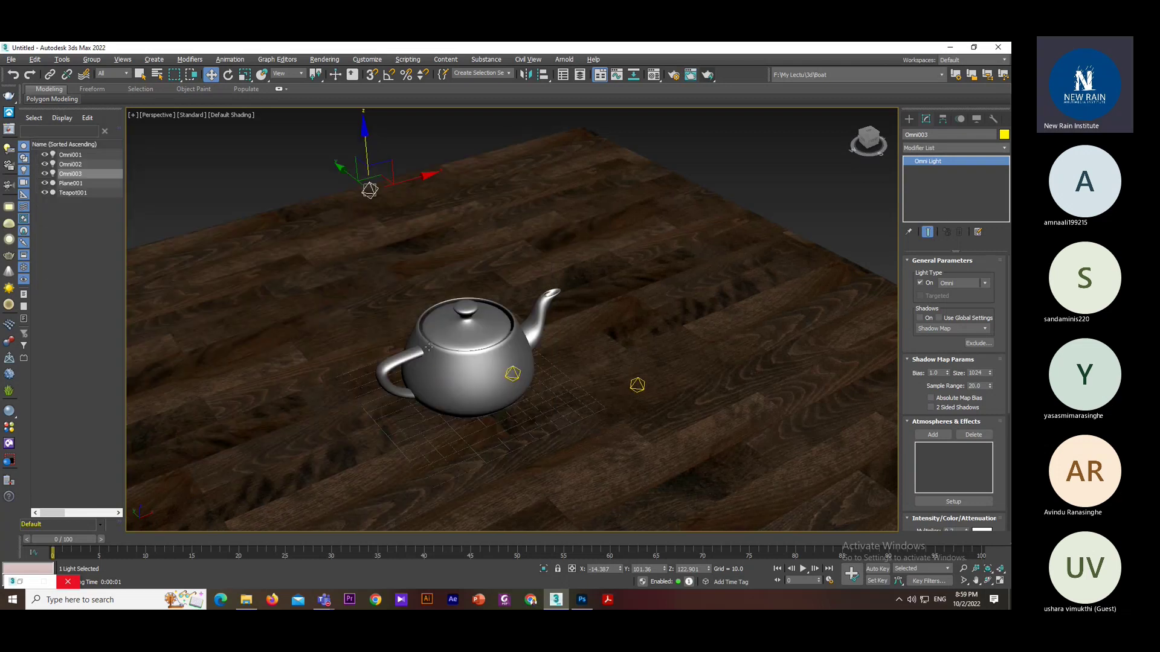
middle_click_drag(429, 346, 672, 59, "alt")
left_click(704, 74)
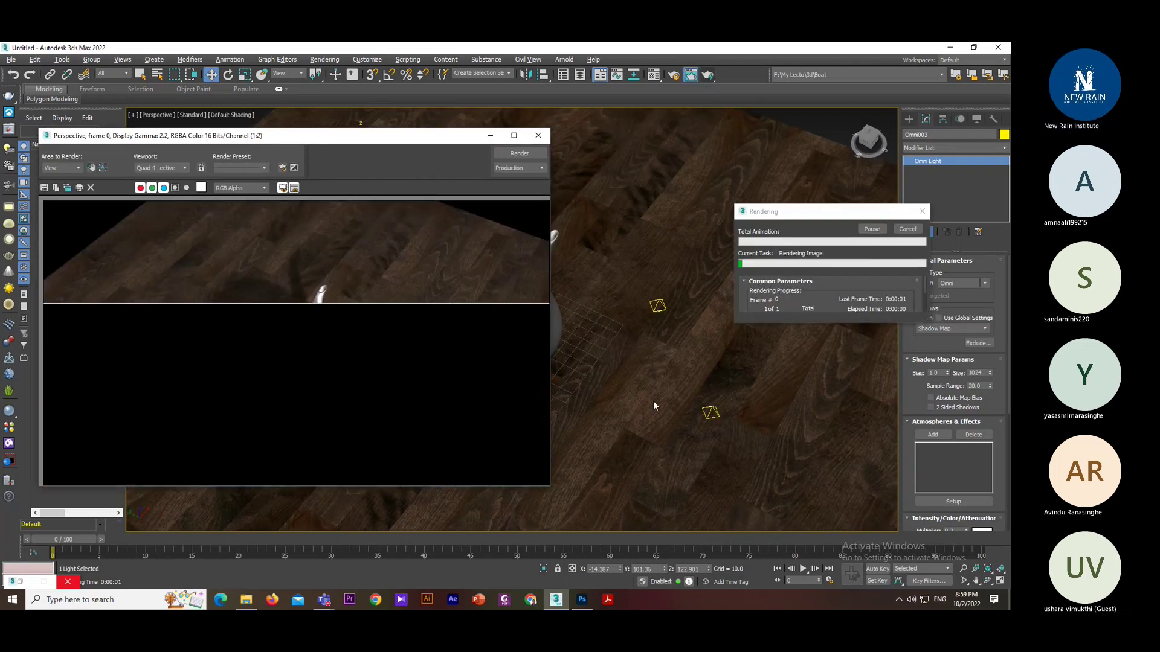
left_click(538, 135)
- Set the first omni light's object shadow density to 1.0, render the teapot from the front and close the rendered image
middle_click_drag(538, 145, 220, 216, "alt")
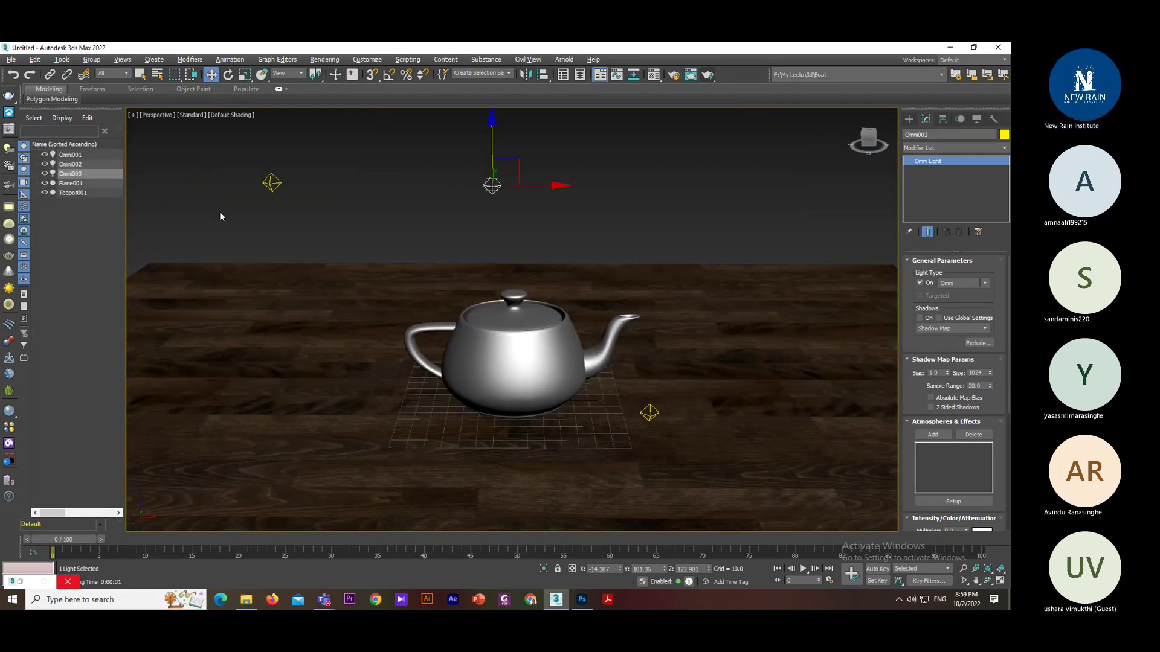
left_click(272, 182)
scroll(952, 452, "down", 5)
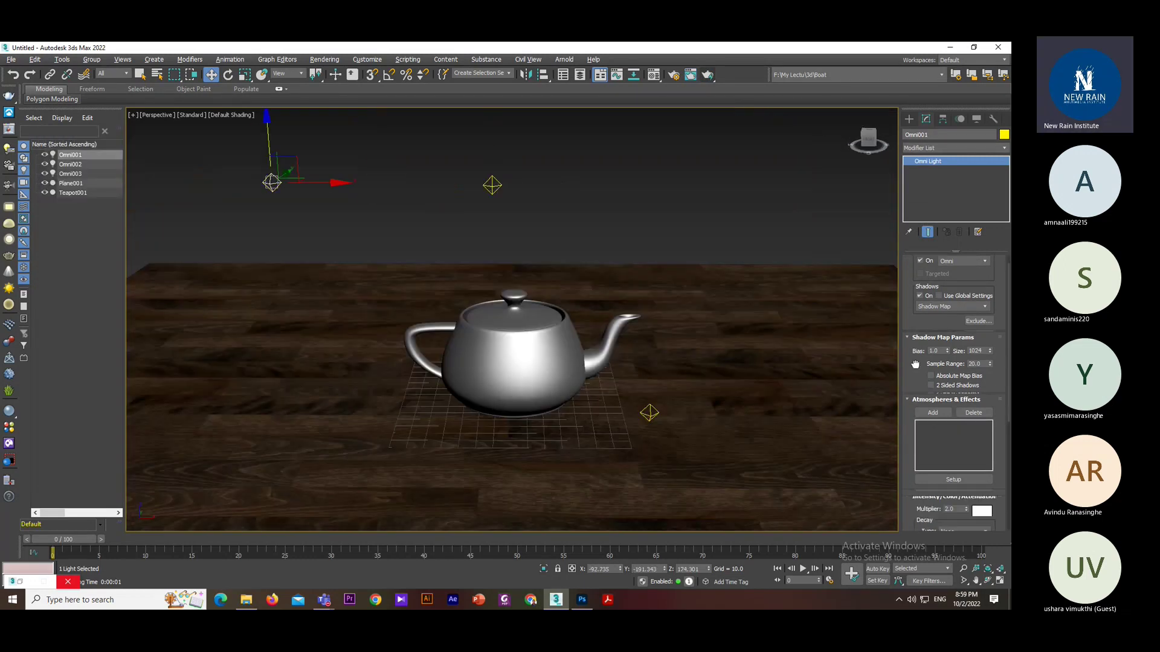
double_click(978, 517)
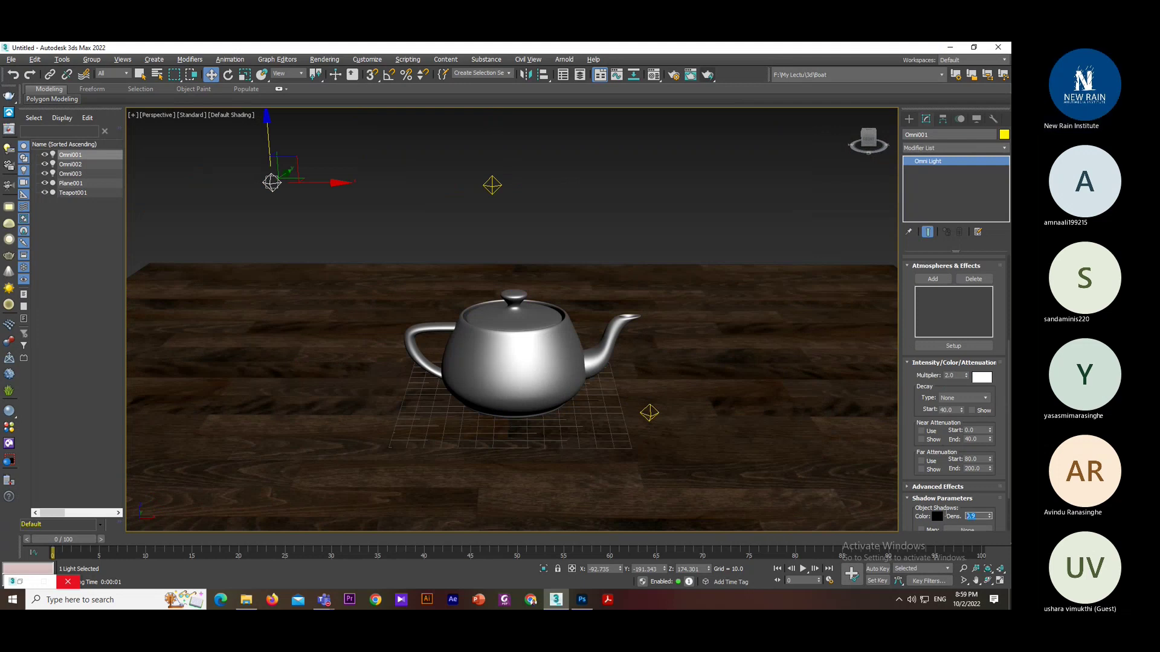
type("1")
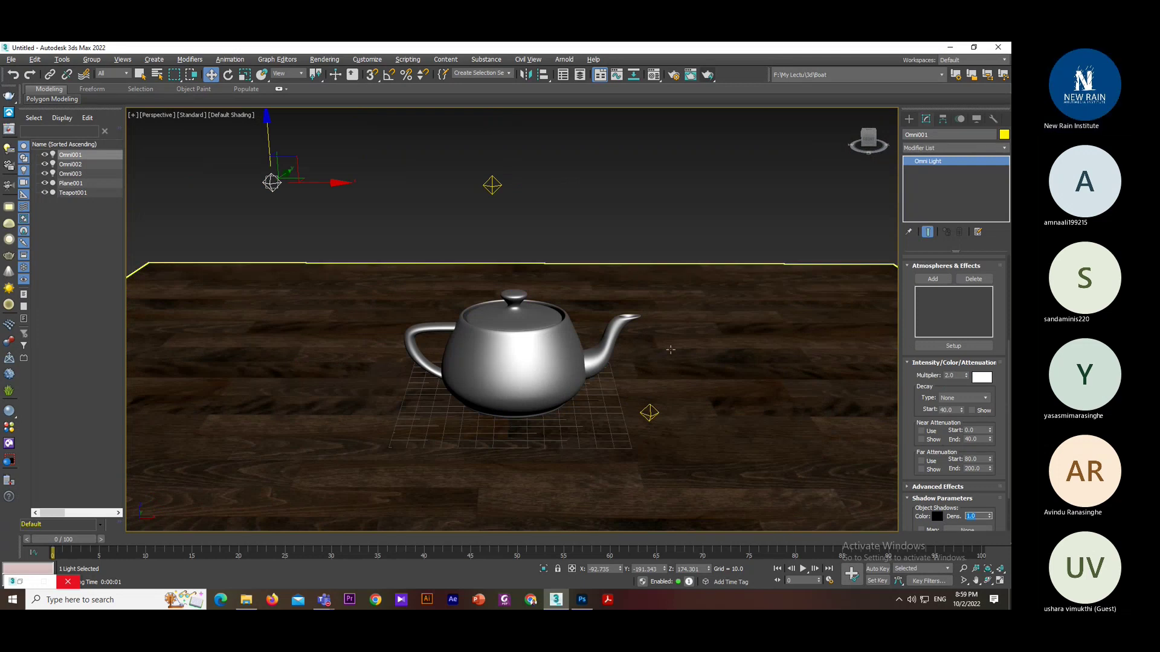
middle_click_drag(597, 373, 594, 360)
scroll(594, 360, "up", 5)
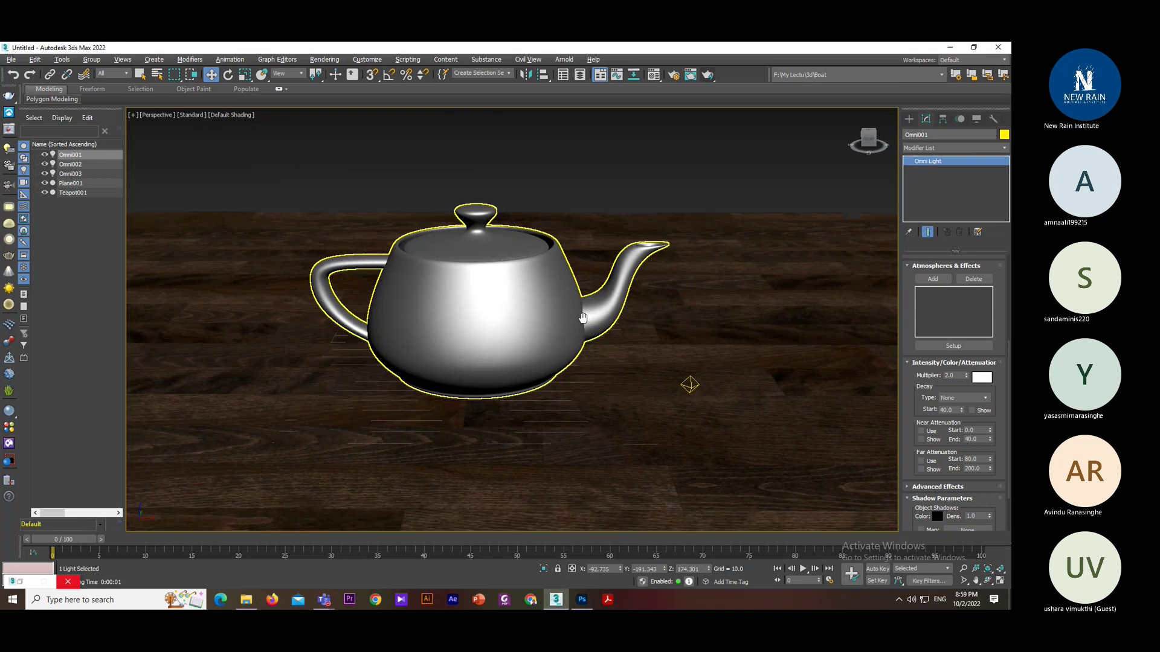
key("shift+q")
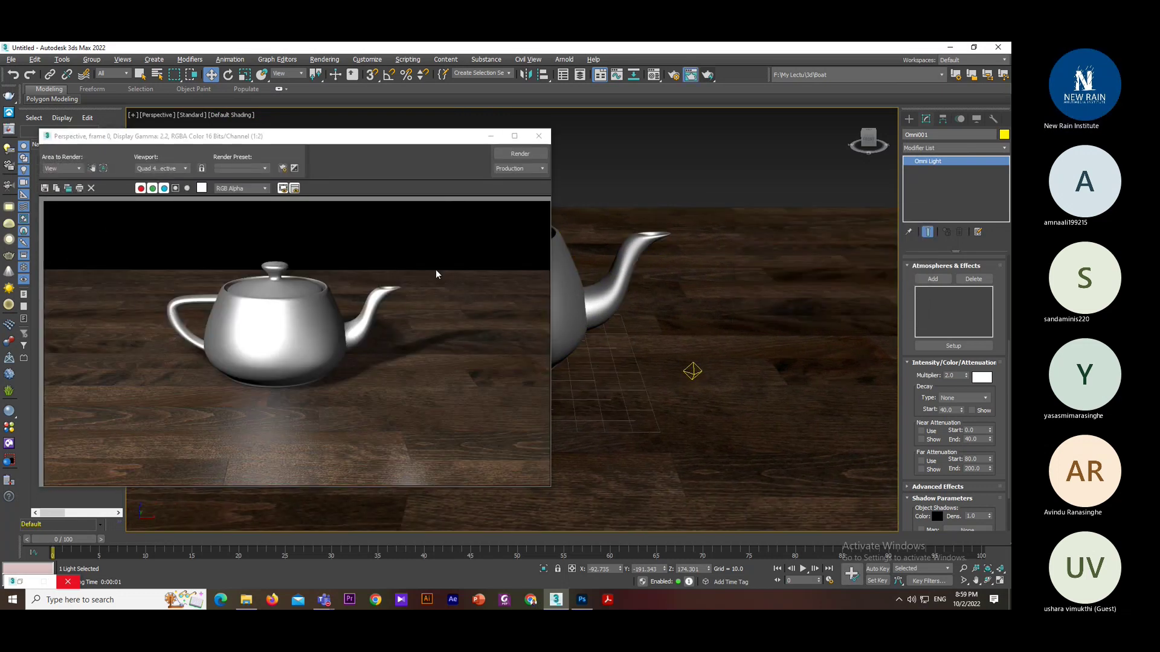
left_click(538, 137)
scroll(445, 332, "up", 4)
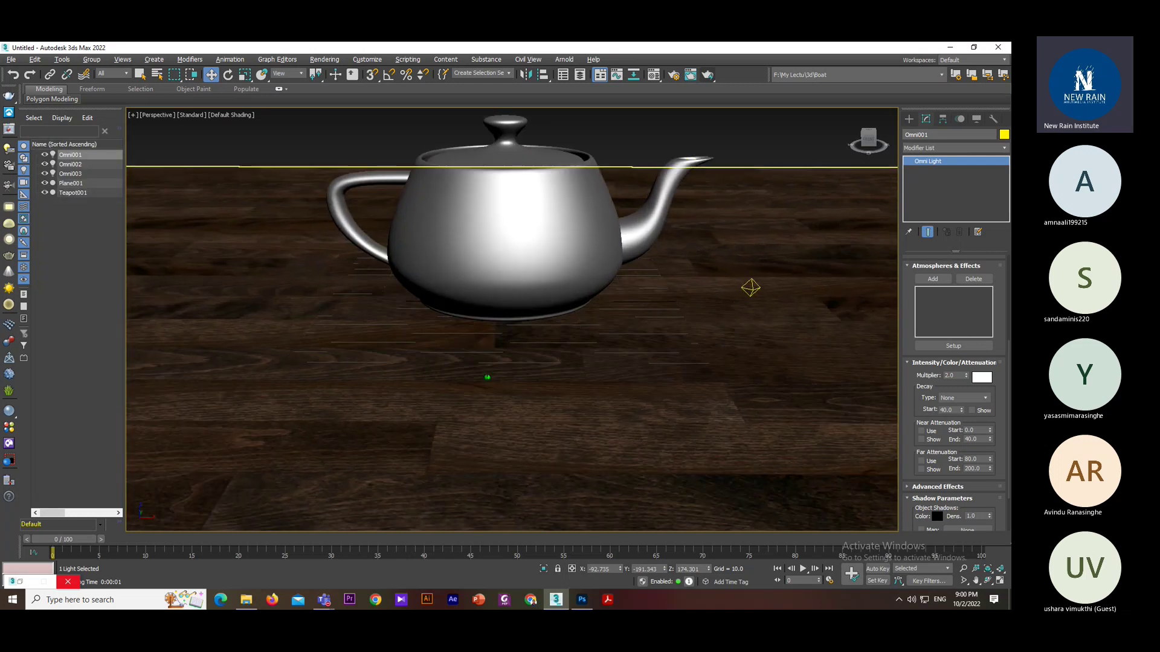
scroll(471, 398, "down", 5)
left_click(471, 389)
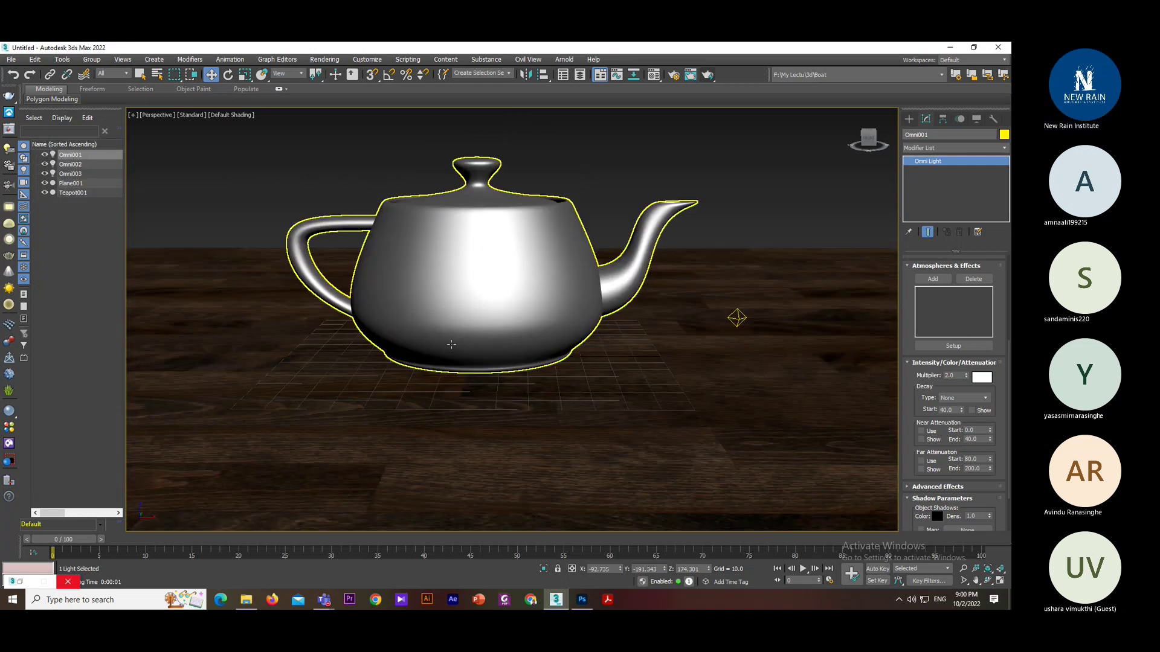
- Render the scene, raise the floor plane to about Z 1 and render it again, closing each rendered image
key("shift+q")
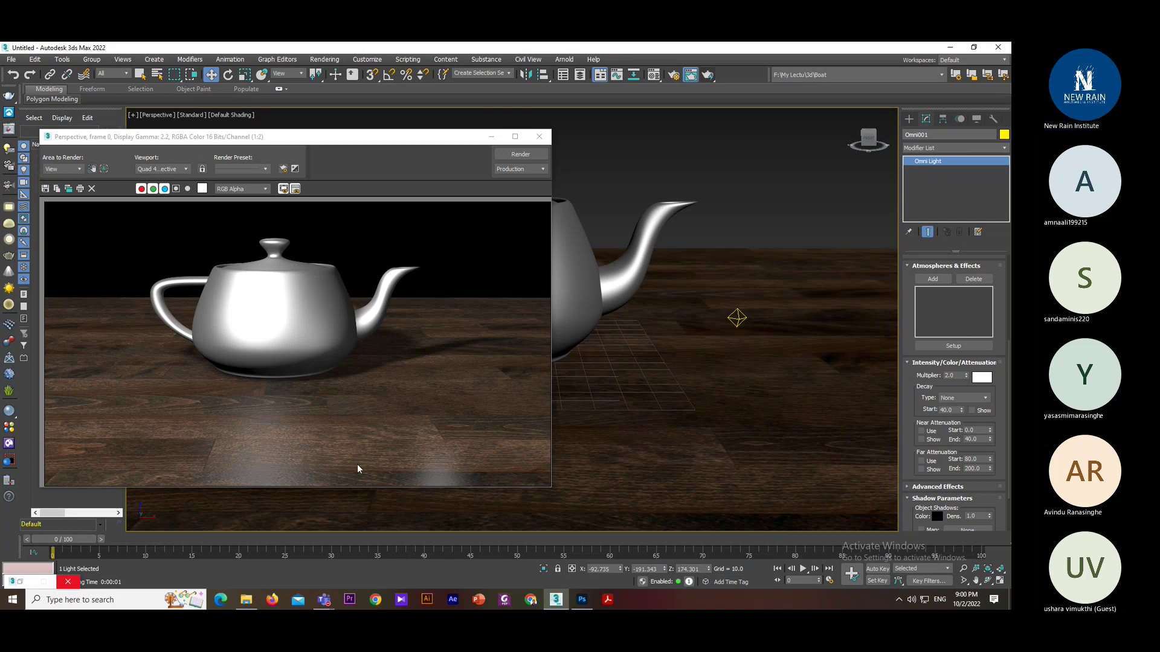
left_click(539, 137)
left_click(486, 314)
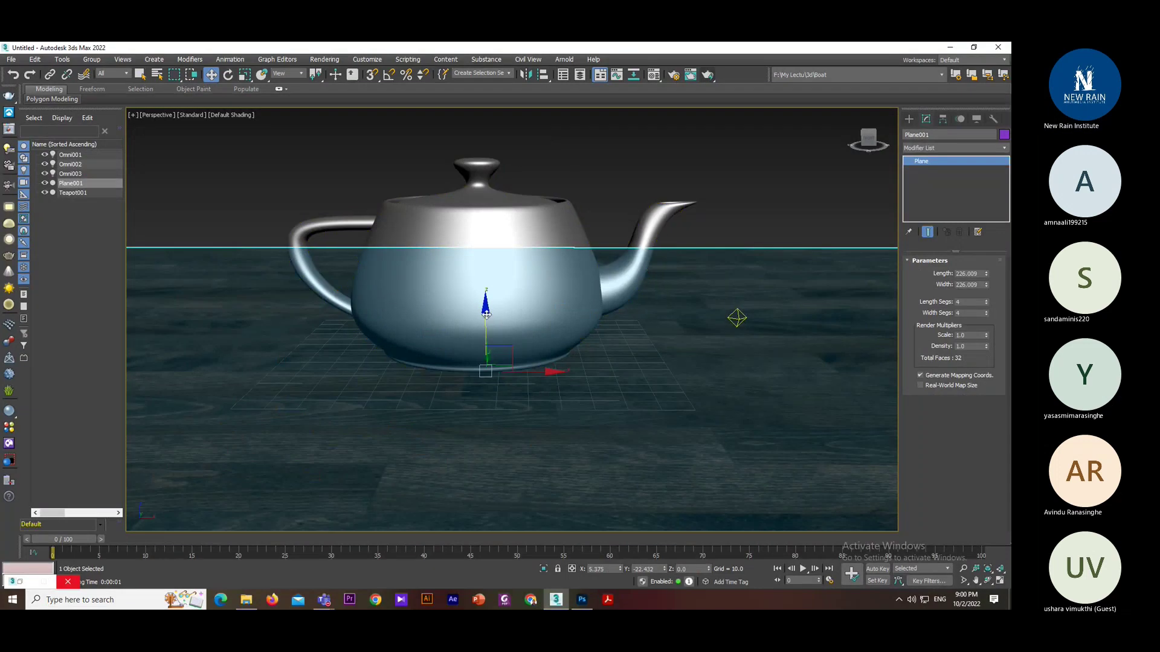
left_click_drag(485, 314, 491, 311)
key("shift+q")
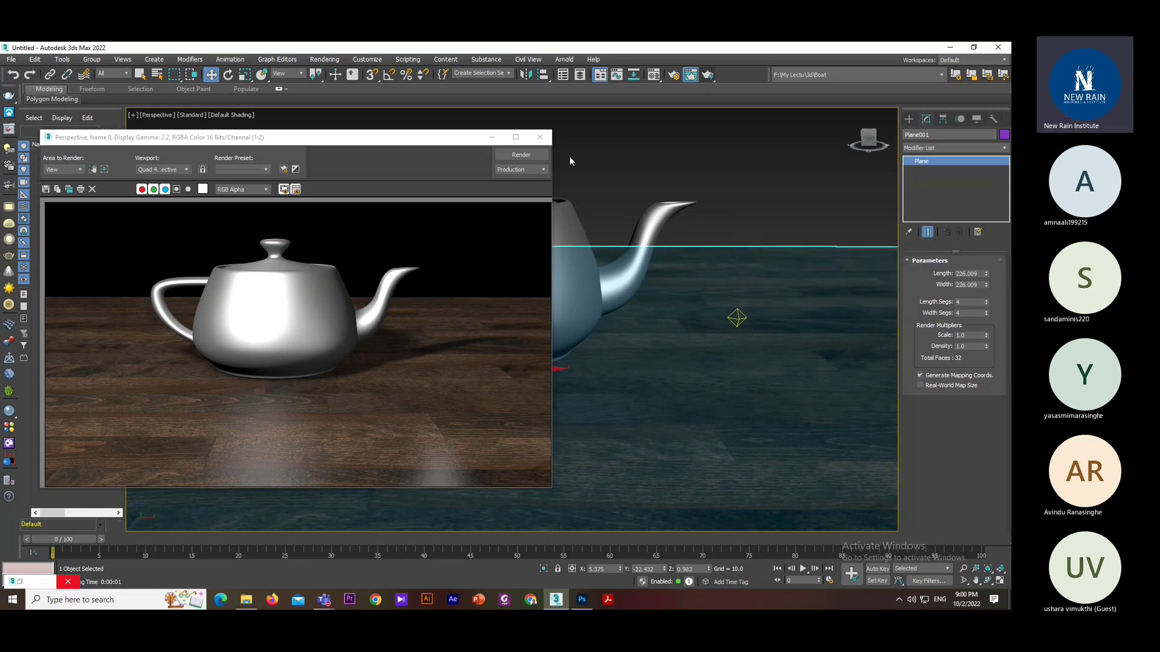
left_click(540, 137)
- Raise the floor plane further to about Z 2.7, render the teapot and close the rendered image
left_click_drag(489, 311, 499, 305)
left_click_drag(495, 308, 490, 306)
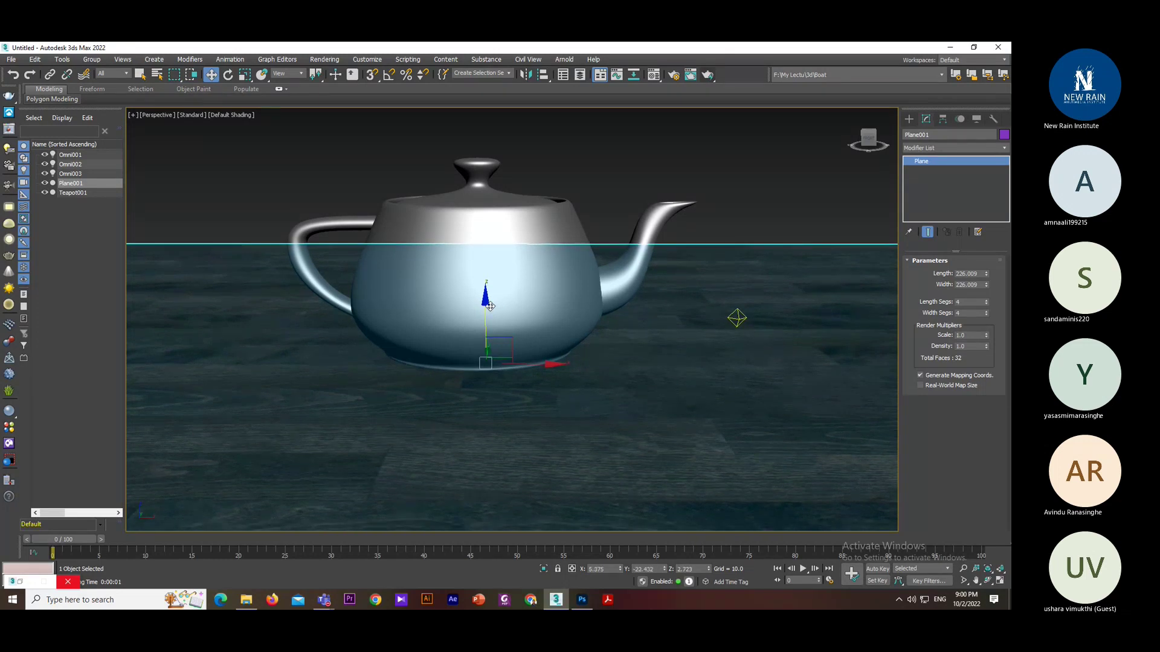
key("shift+q")
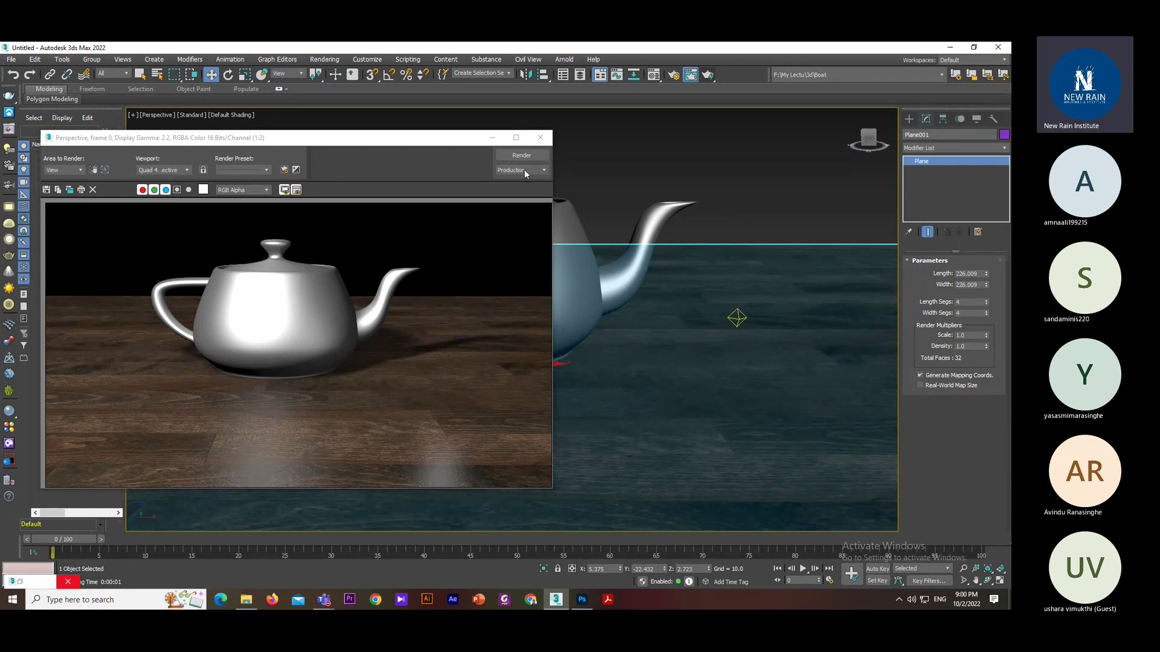
left_click(540, 138)
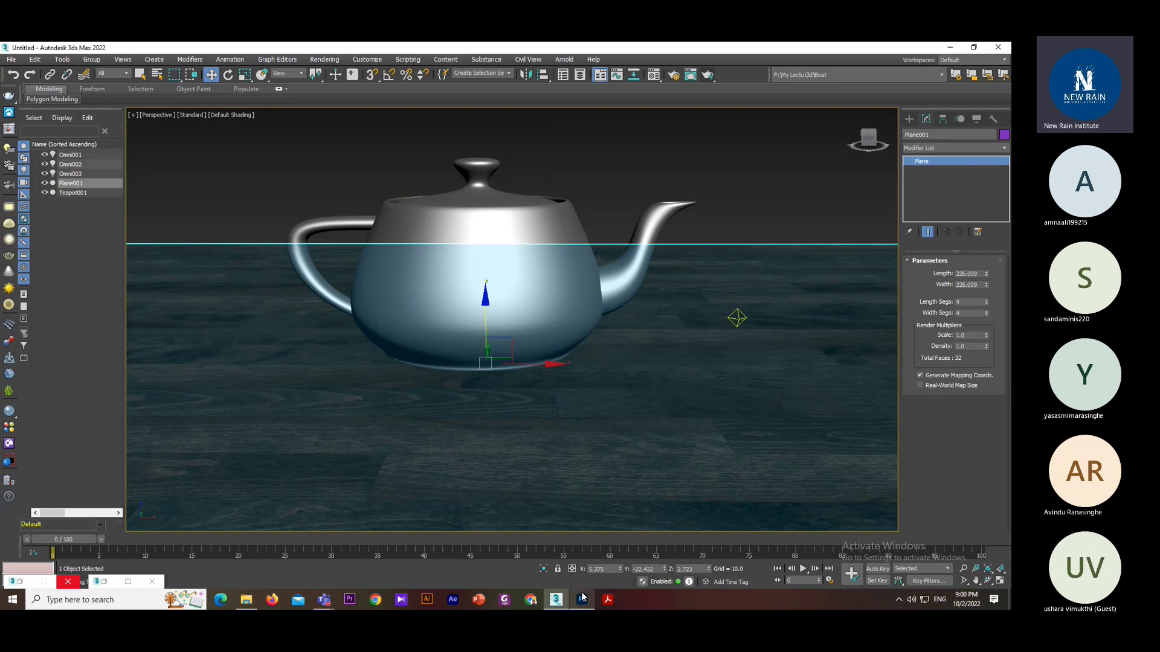
- Switch to Chrome, search Google for "studio lighting setup" and open its image results in a separate tab
left_click(530, 599)
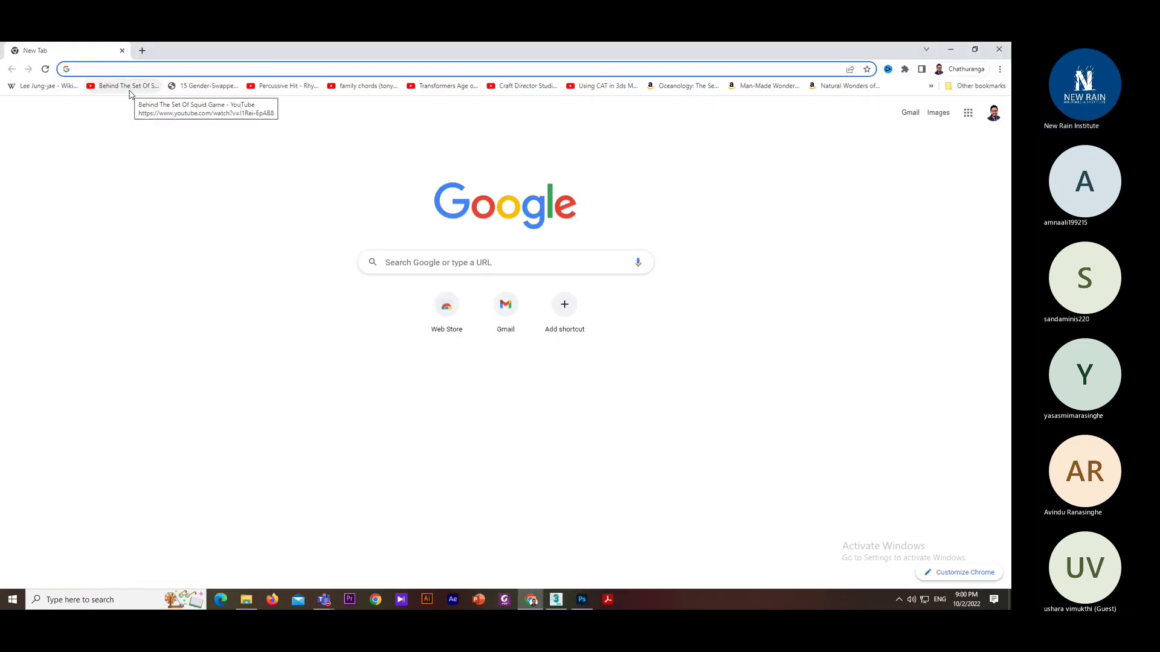
type("studio l")
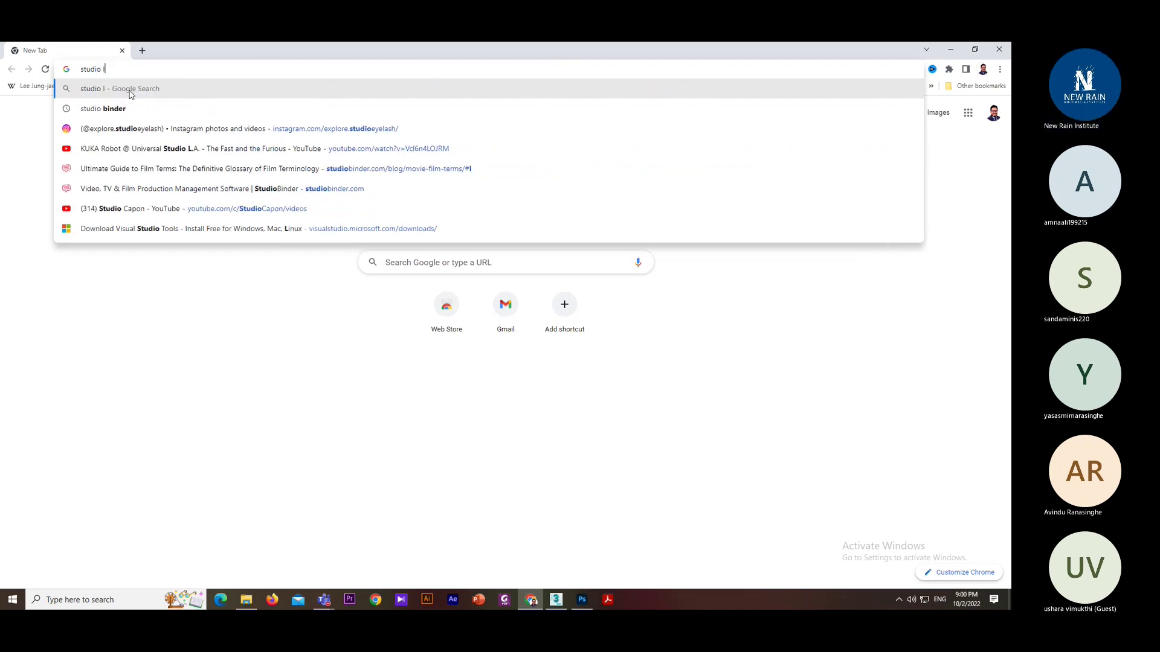
type("ight")
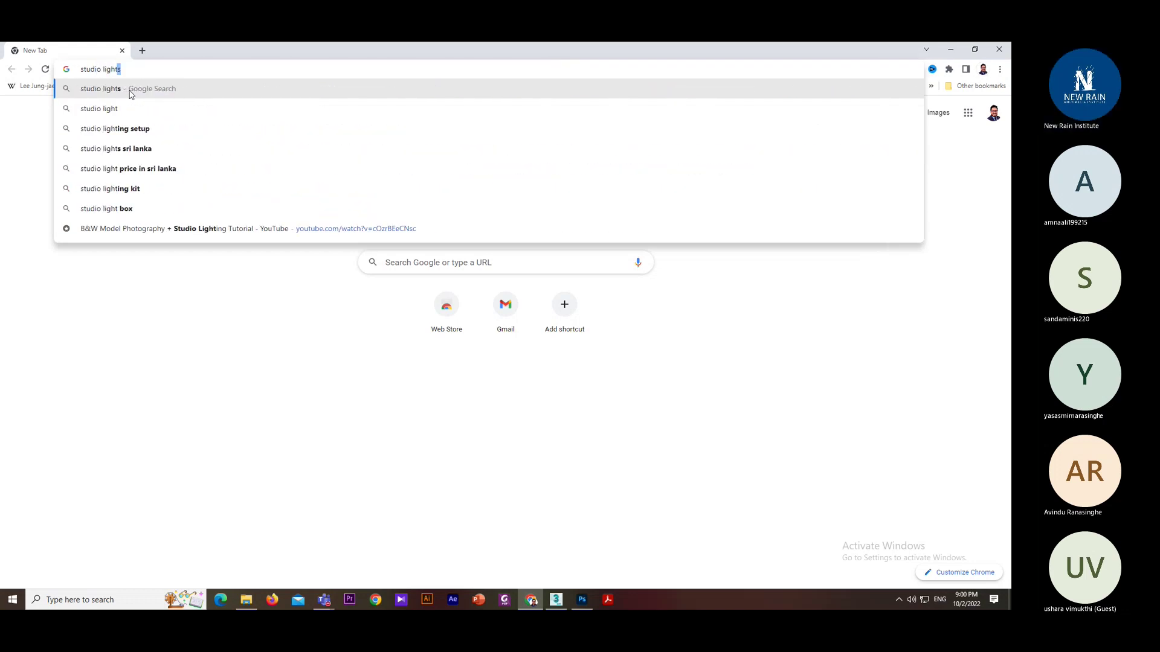
key("Down")
key("Down")
key("Return")
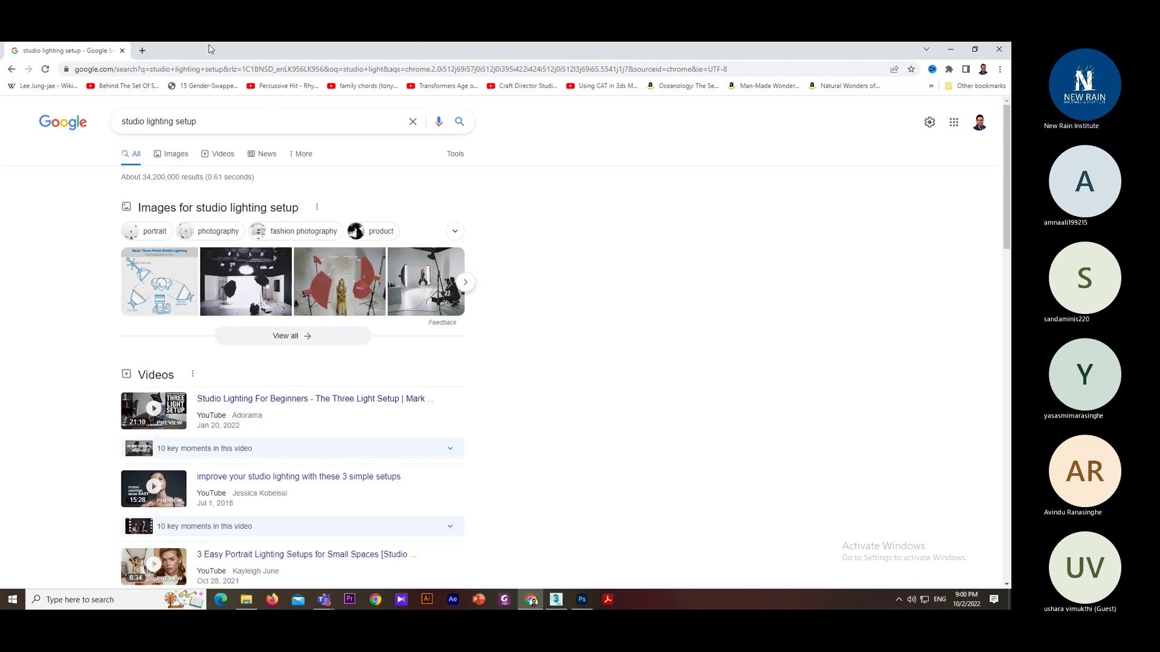
middle_click(174, 154)
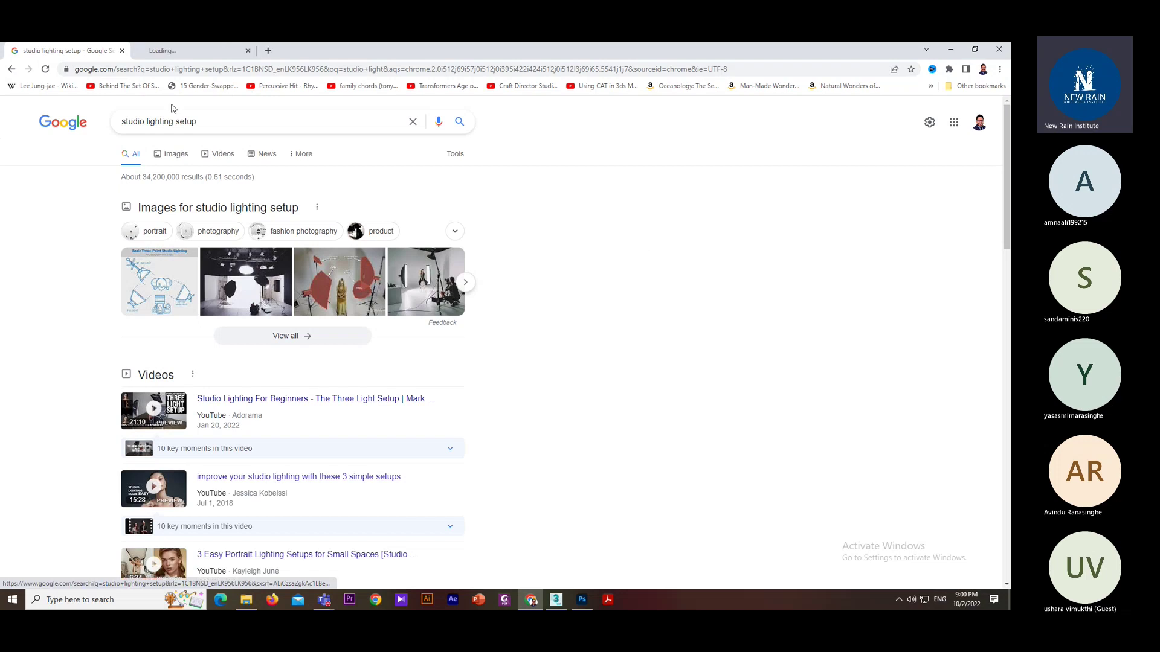
left_click(172, 51)
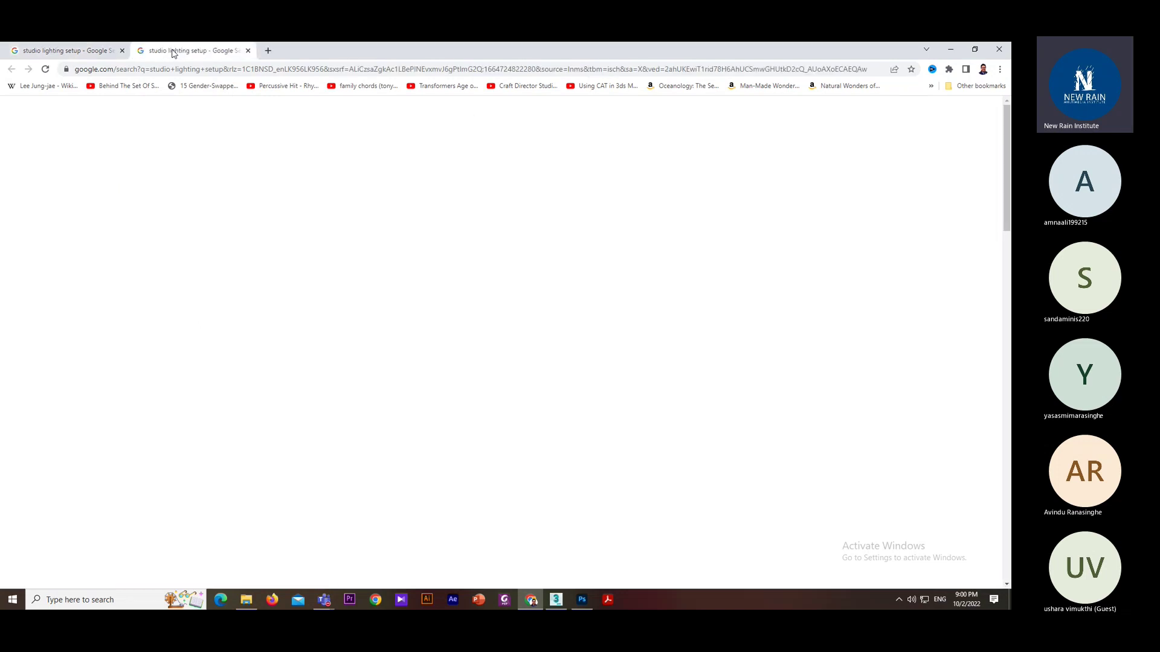
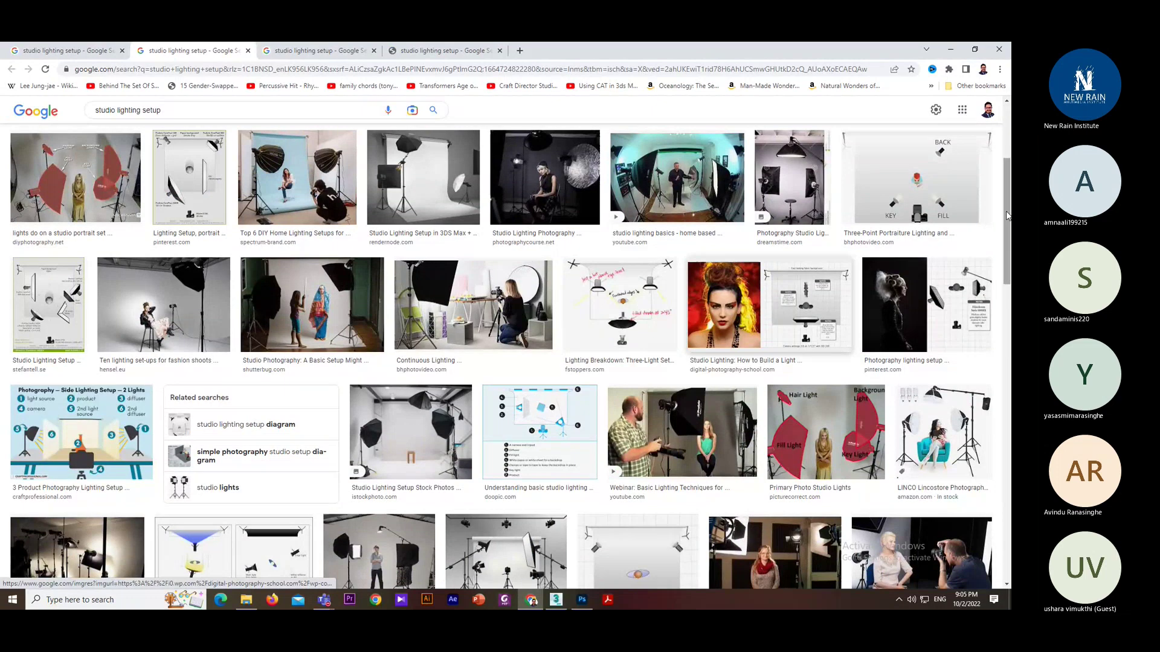
- Refine the image search to "studio lighting setup portrait"
scroll(981, 259, "down", 4)
scroll(980, 259, "up", 8)
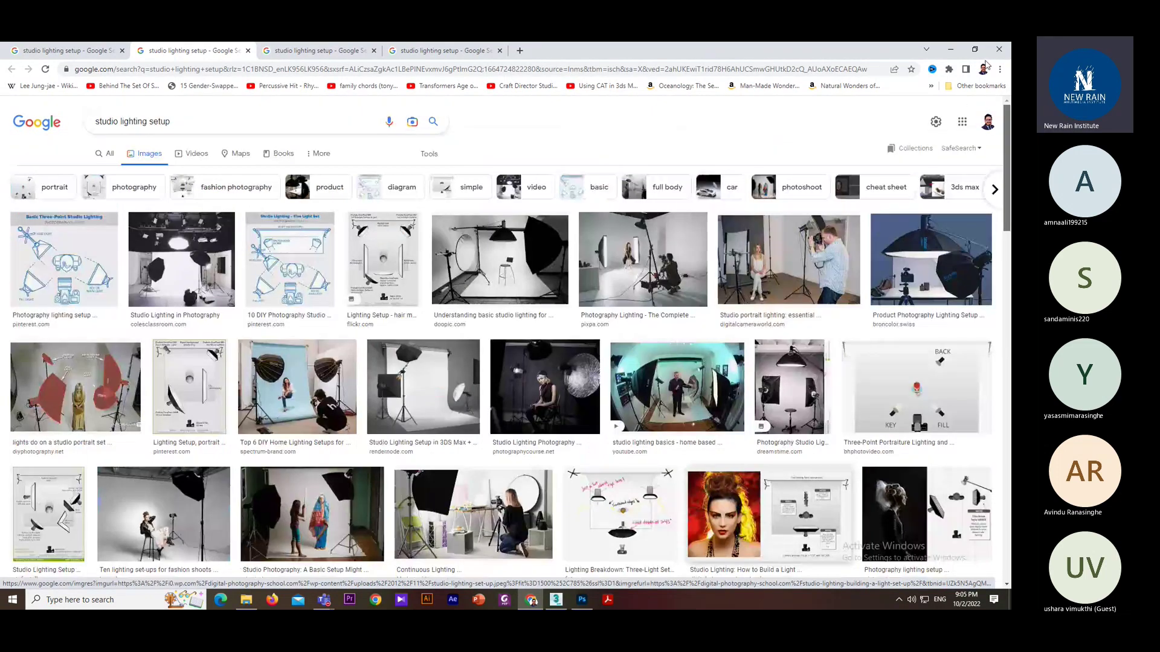
left_click(197, 127)
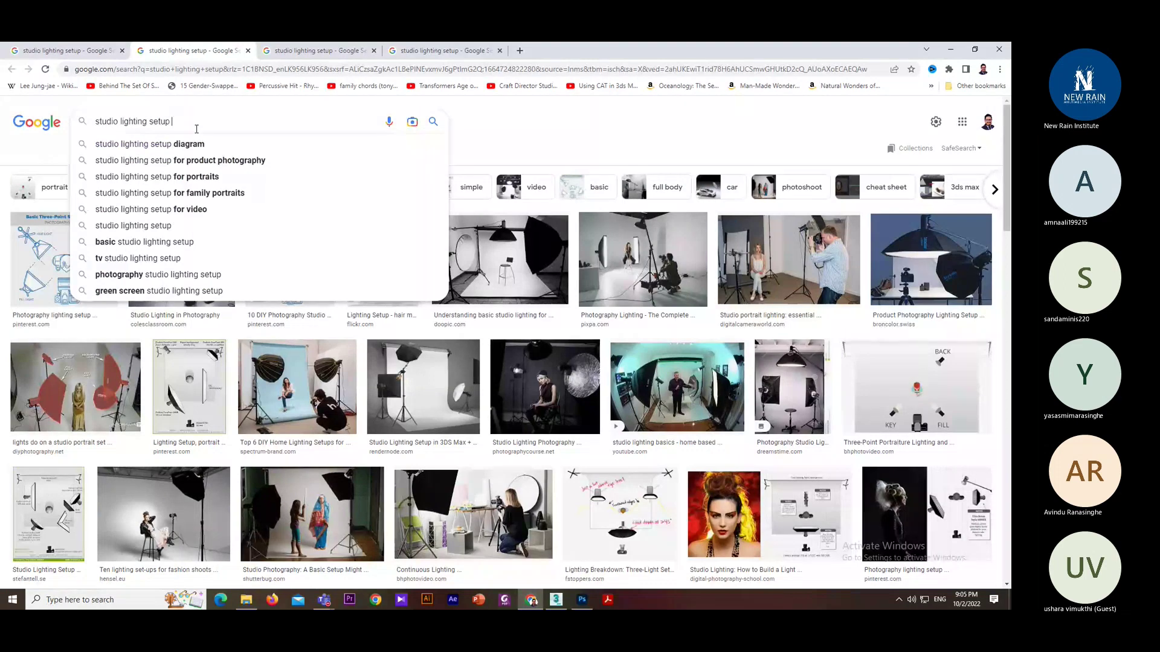
type("portra")
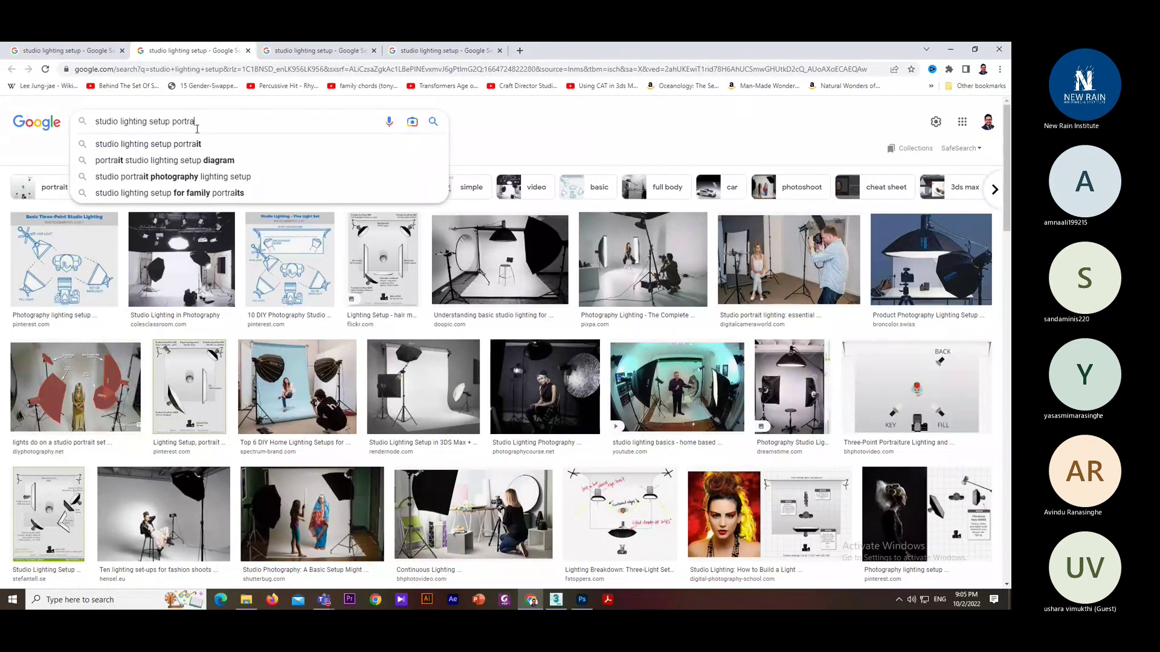
type("o")
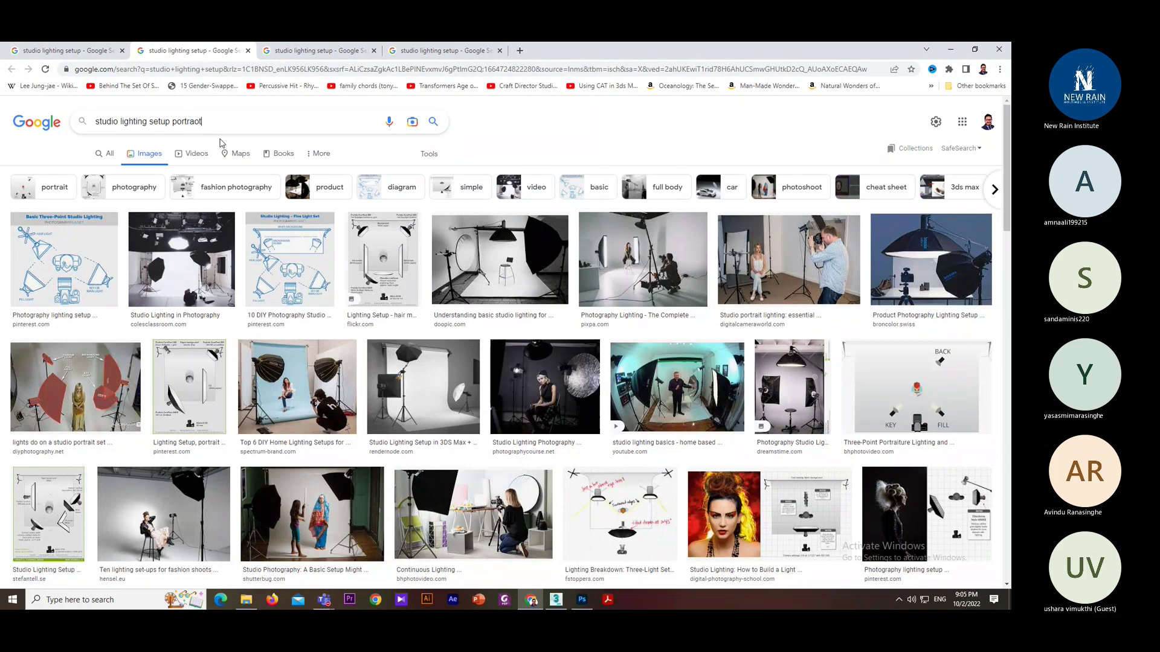
type("t")
key("Return")
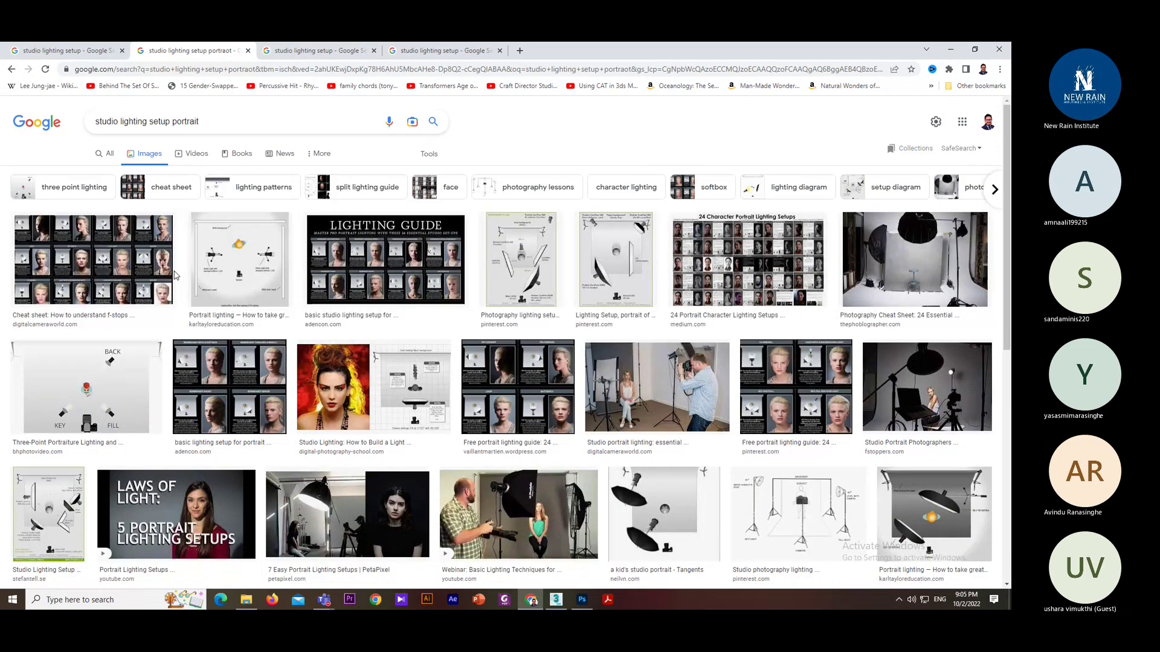
- Open the digitalcameraworld.com lighting cheat sheet and the techradar.com studio lighting portrait from the image results in background tabs
middle_click(131, 279)
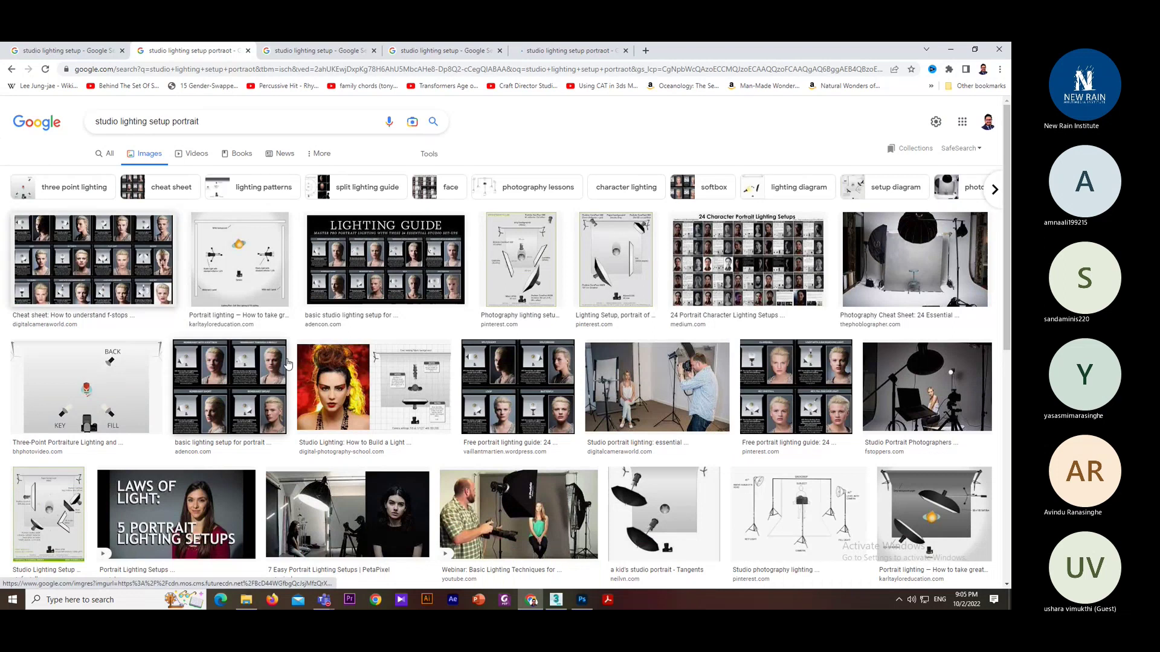
scroll(248, 345, "down", 2)
scroll(505, 342, "down", 5)
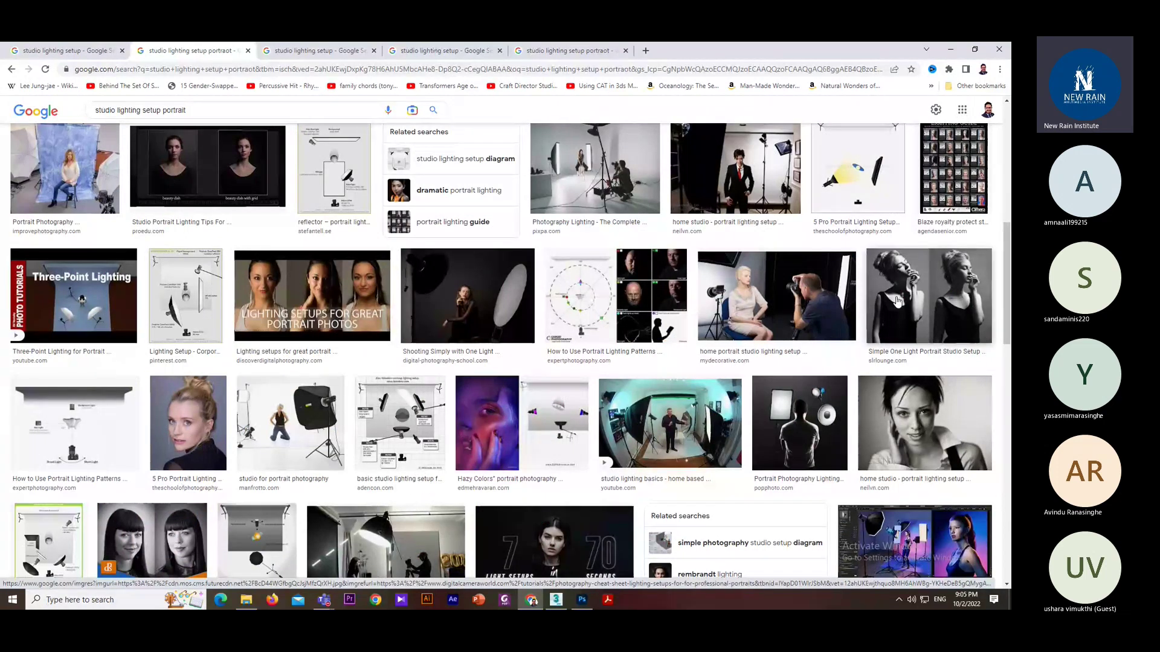
left_click_drag(1007, 250, 1008, 326)
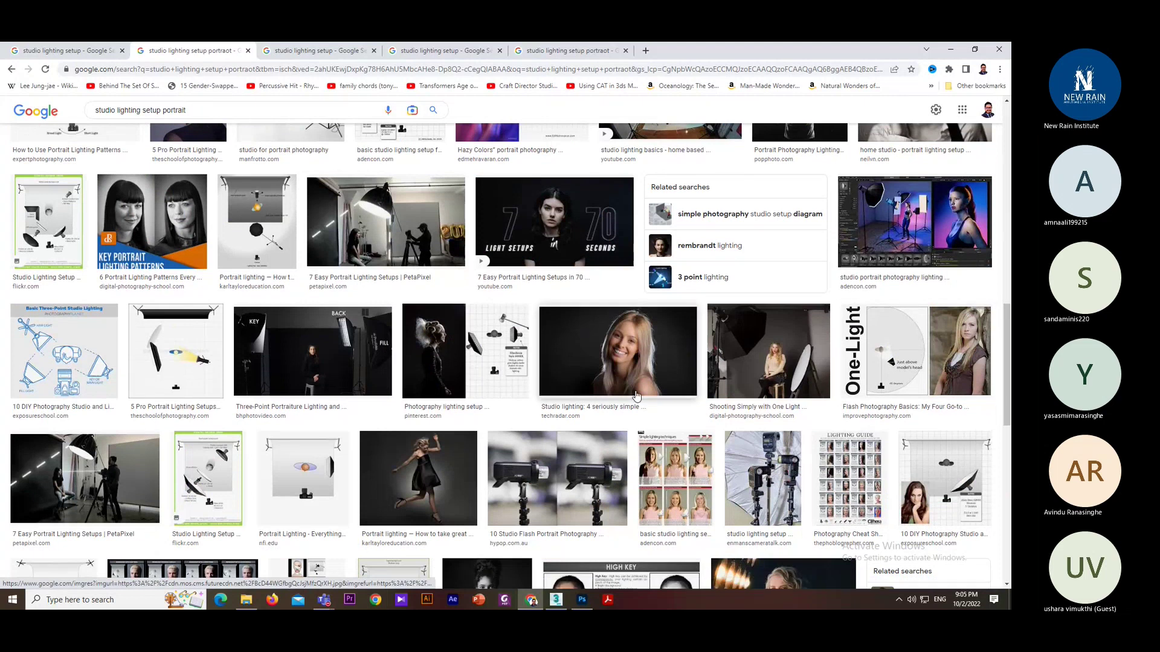
middle_click(617, 351)
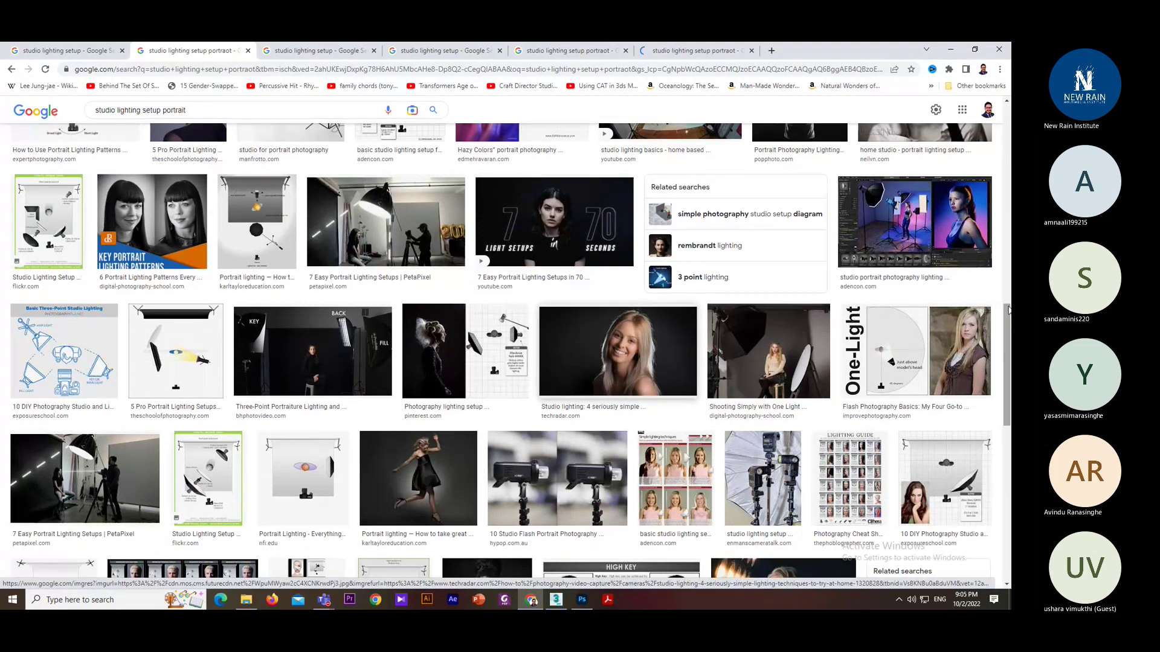
- Look through more portrait lighting results and close the image results tab and the Cole's Classroom studio image tab
scroll(617, 350, "down", 5)
scroll(1007, 390, "up", 1)
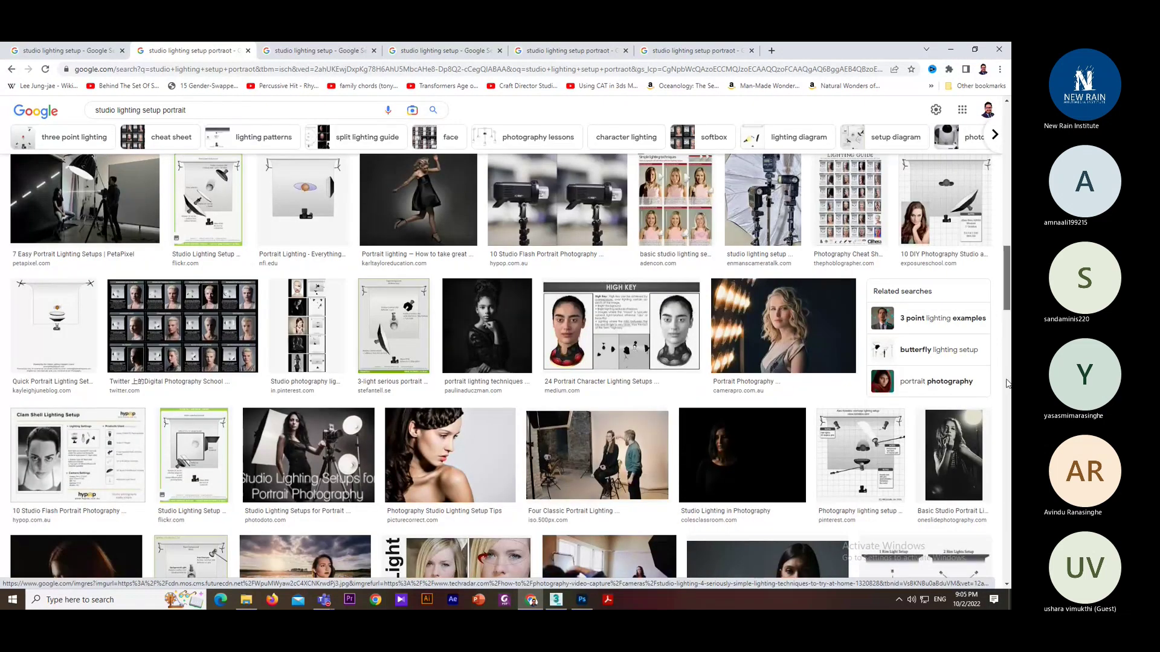
scroll(1007, 383, "down", 6)
scroll(998, 417, "up", 2)
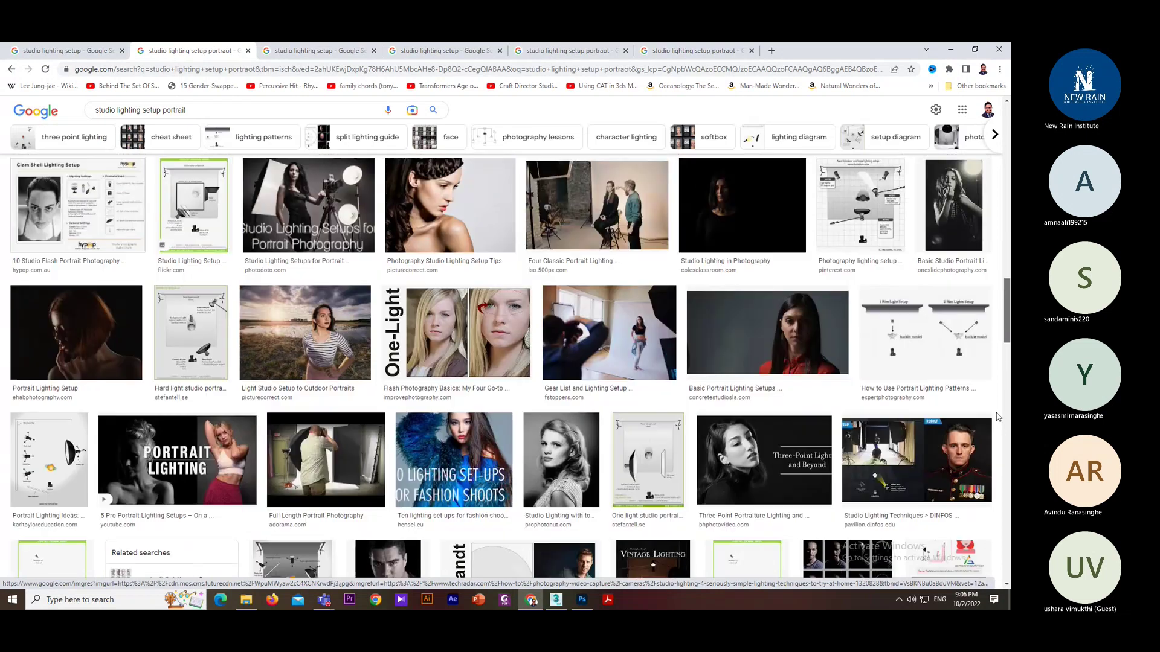
scroll(998, 416, "up", 8)
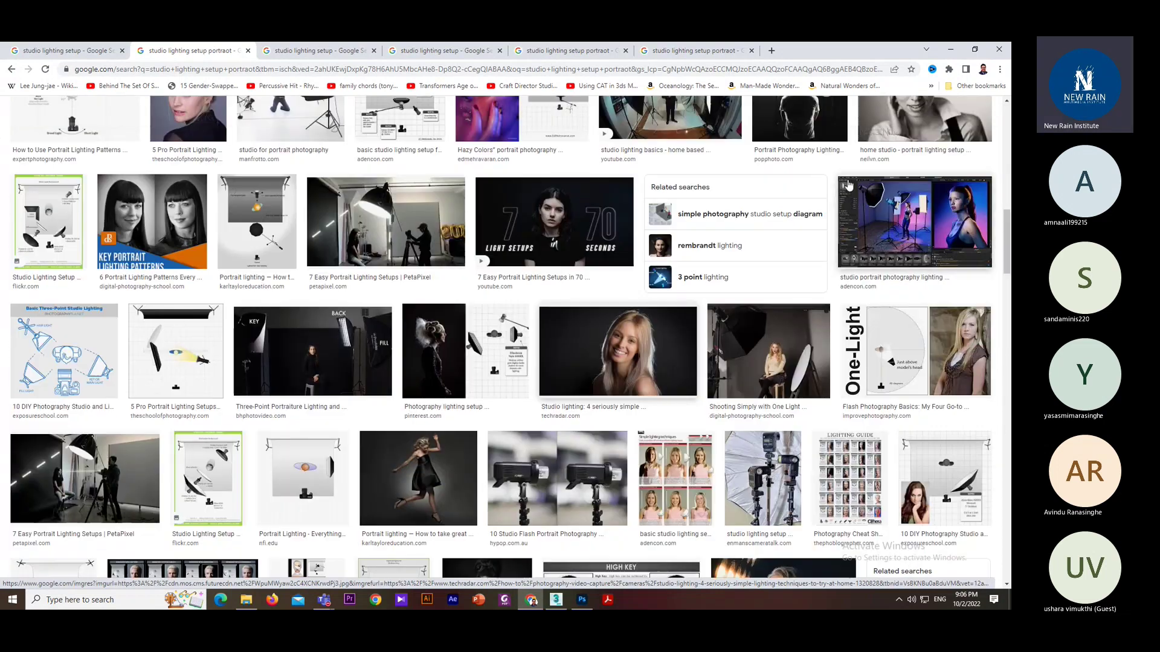
left_click(247, 51)
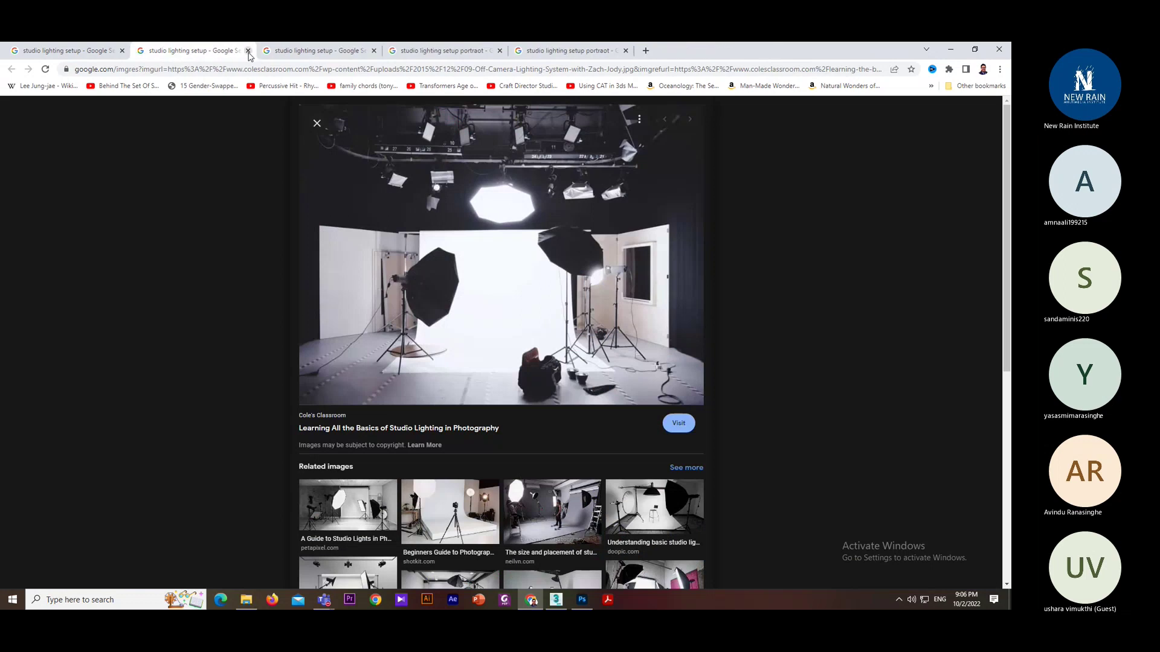
left_click(248, 51)
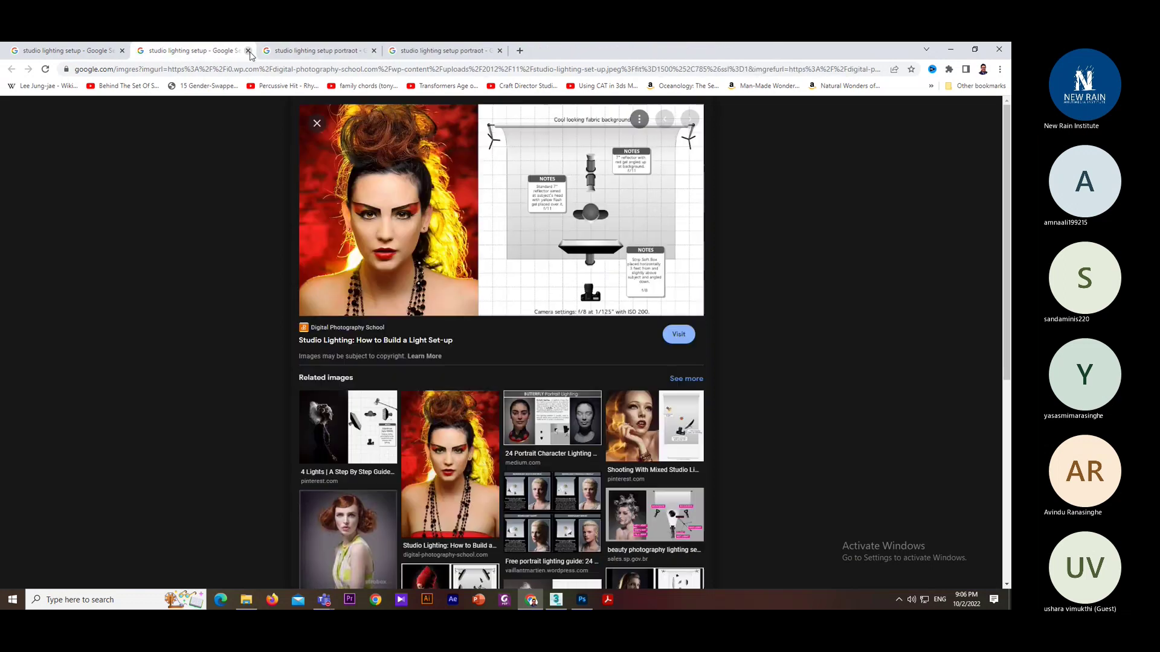
- Open the portrait lighting cheat sheet image in its own tab and close the Google preview page it came from
left_click(284, 50)
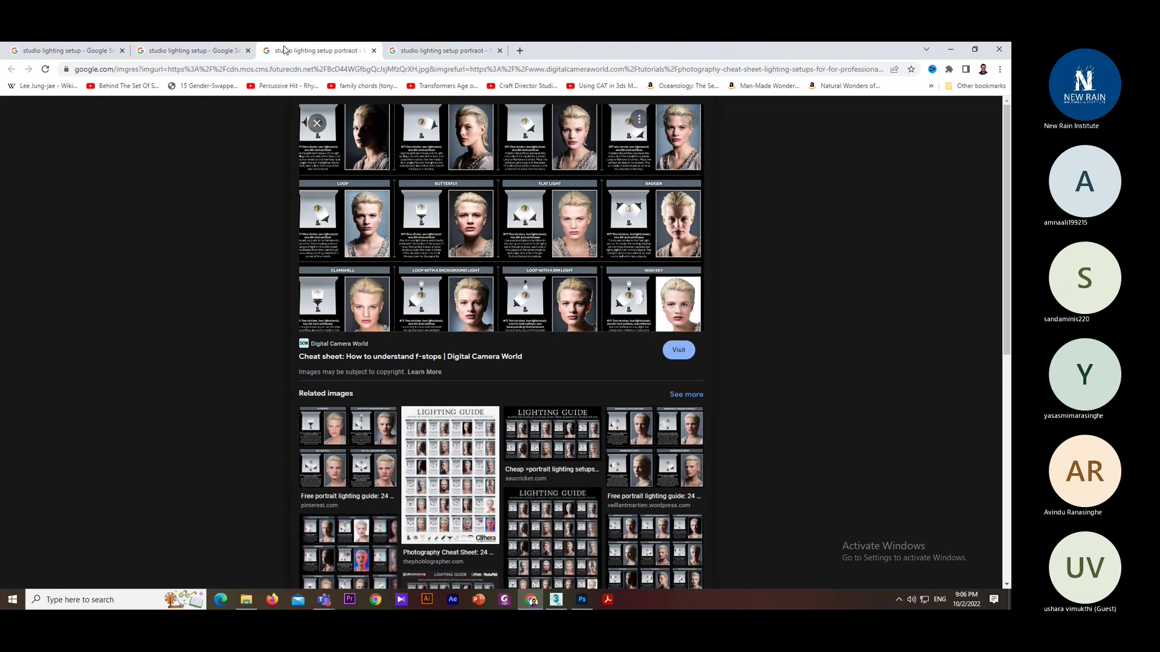
right_click(450, 170)
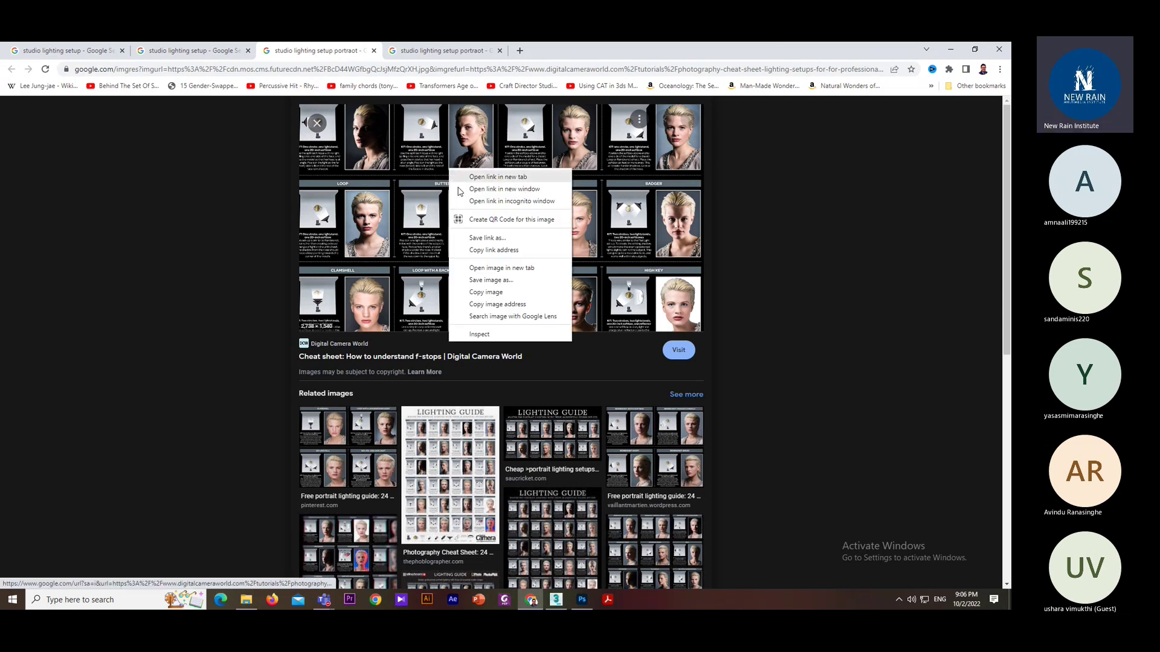
left_click(501, 267)
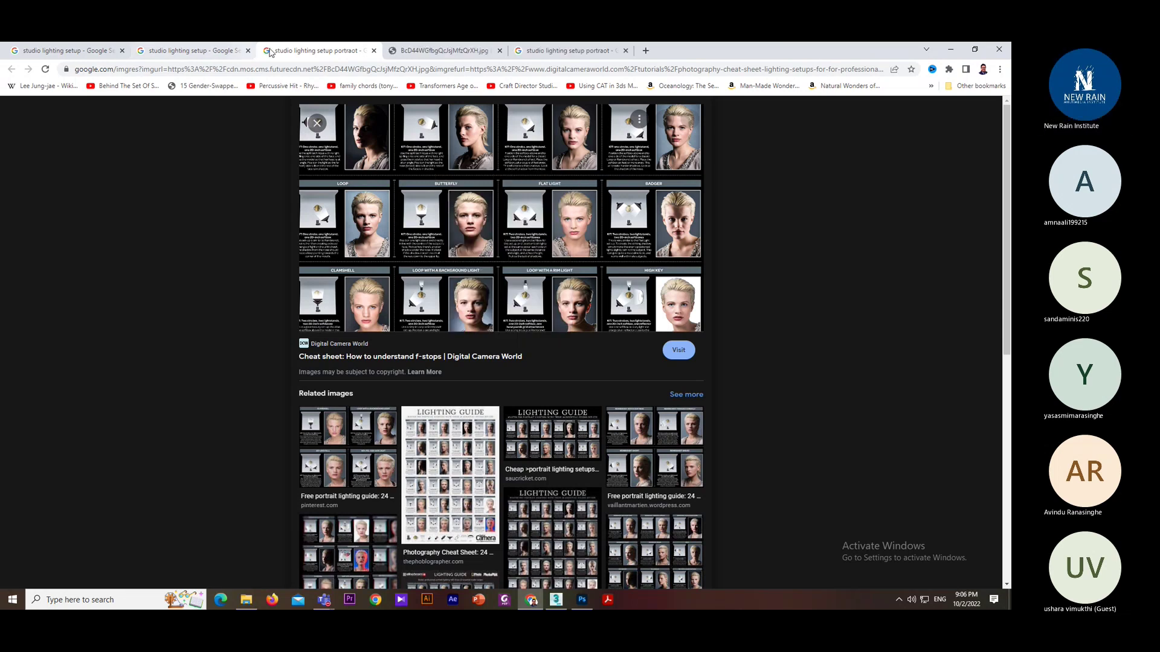
left_click_drag(270, 52, 142, 136)
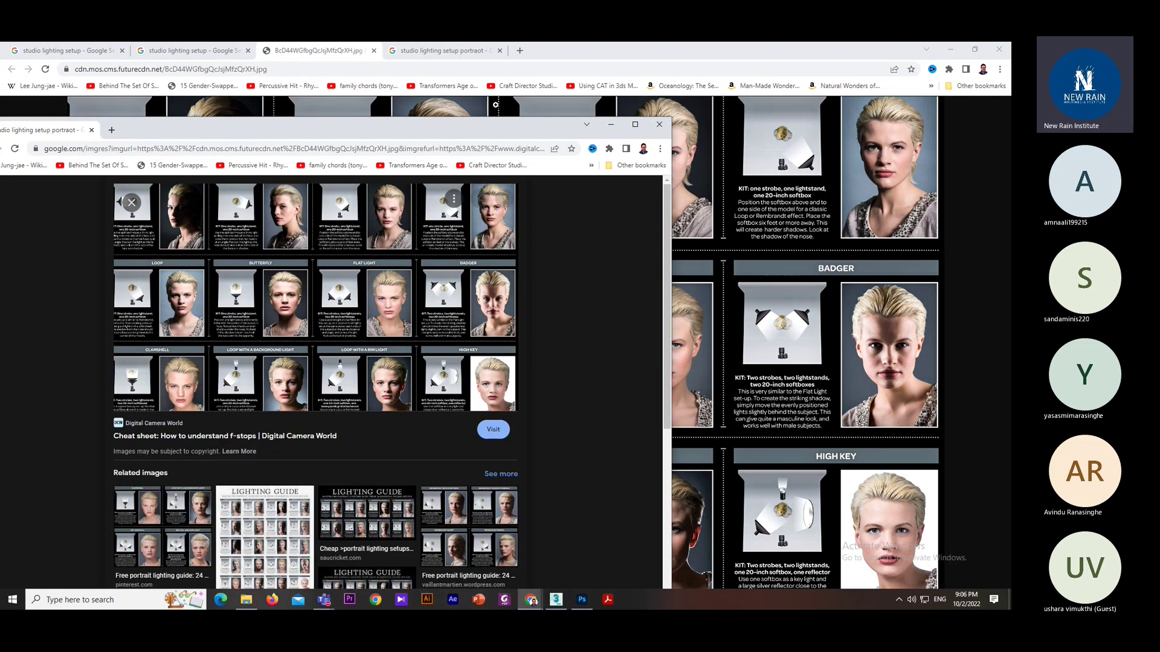
left_click(659, 124)
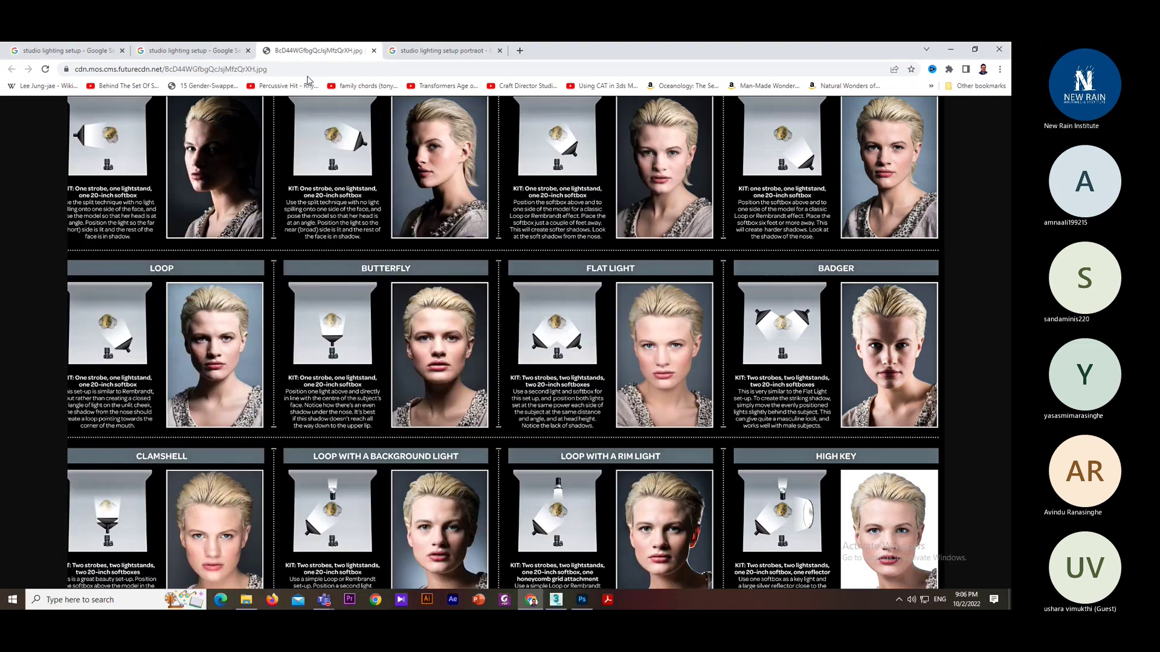
- Enlarge the lighting cheat sheet to full size and save the image under its suggested file name
left_click(112, 156)
right_click(114, 209)
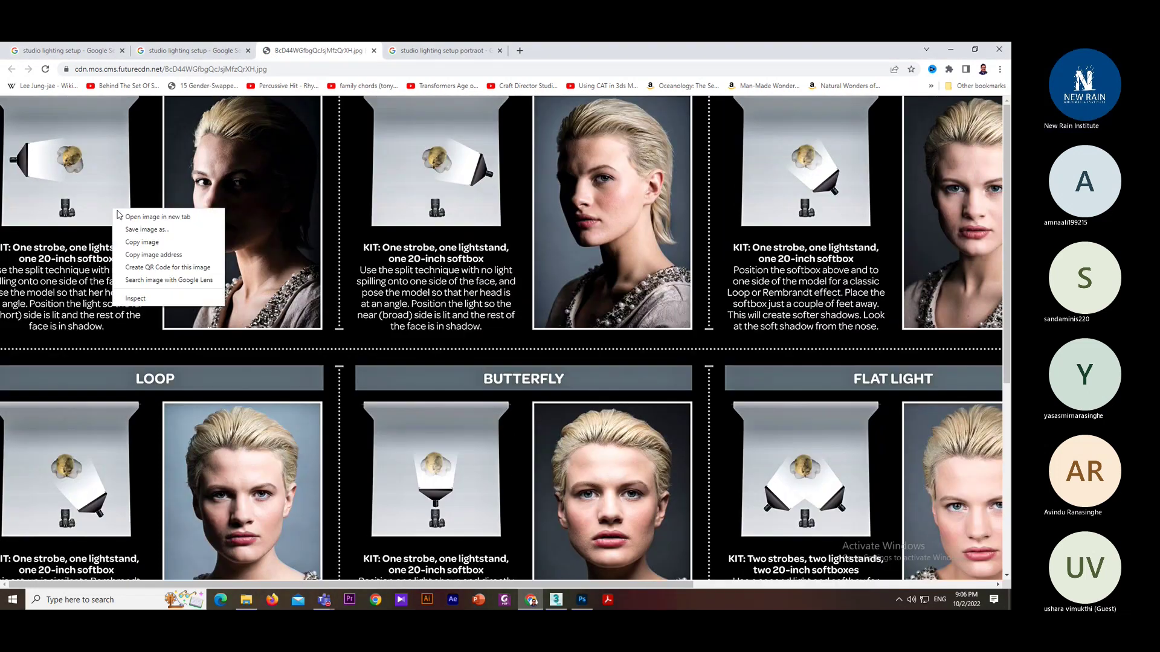
left_click(143, 229)
key("Return")
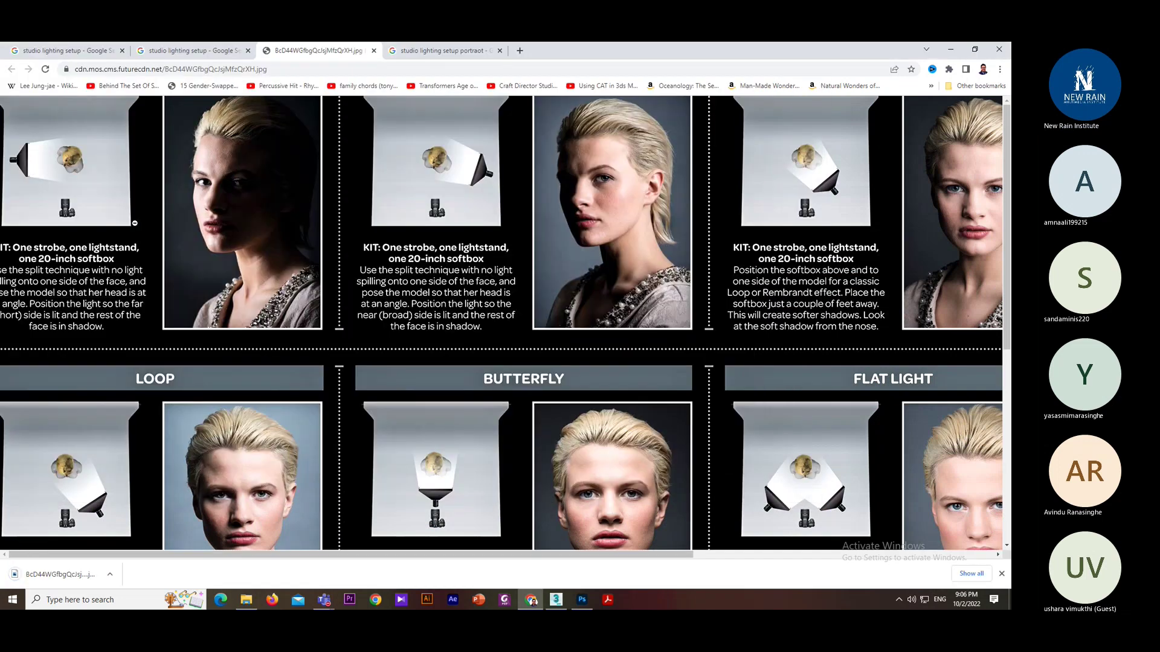
left_click(135, 223)
left_click(71, 155)
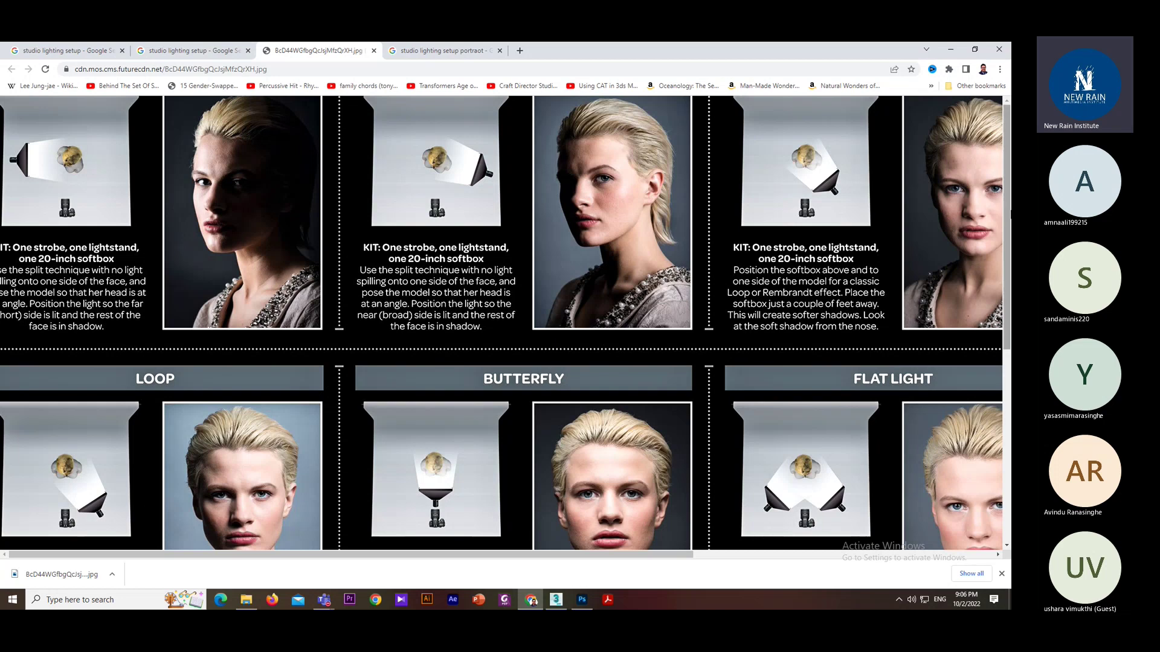
- Examine the rim light, high key and loop with a background light setups up close on the lighting cheat sheet
left_click(897, 349)
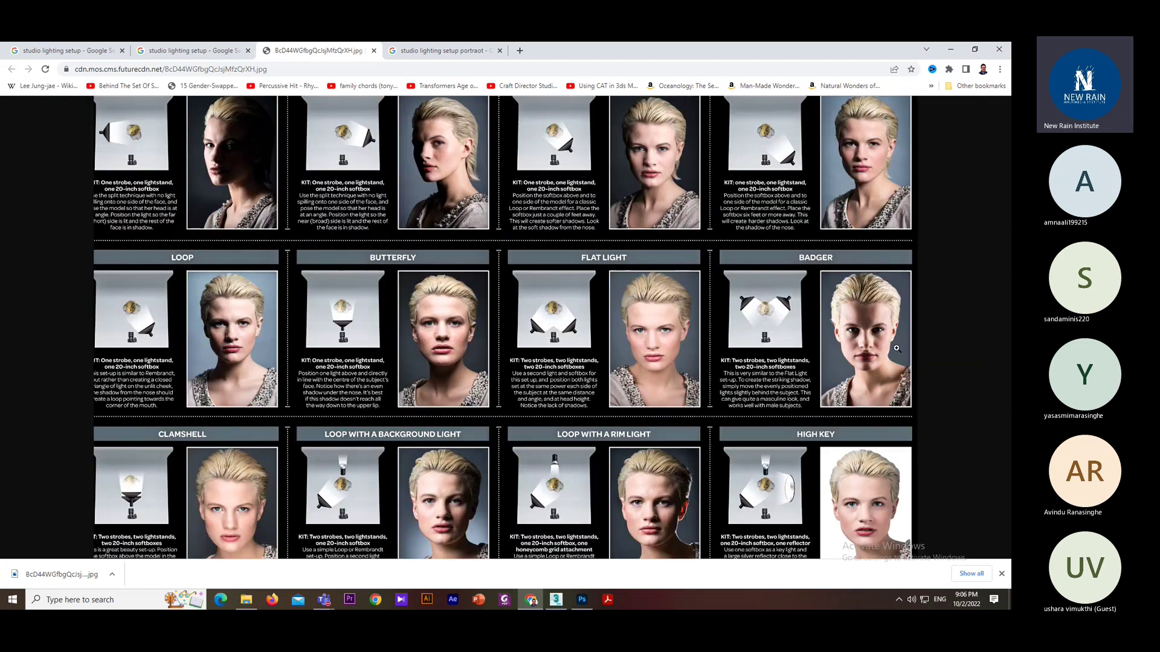
left_click(791, 507)
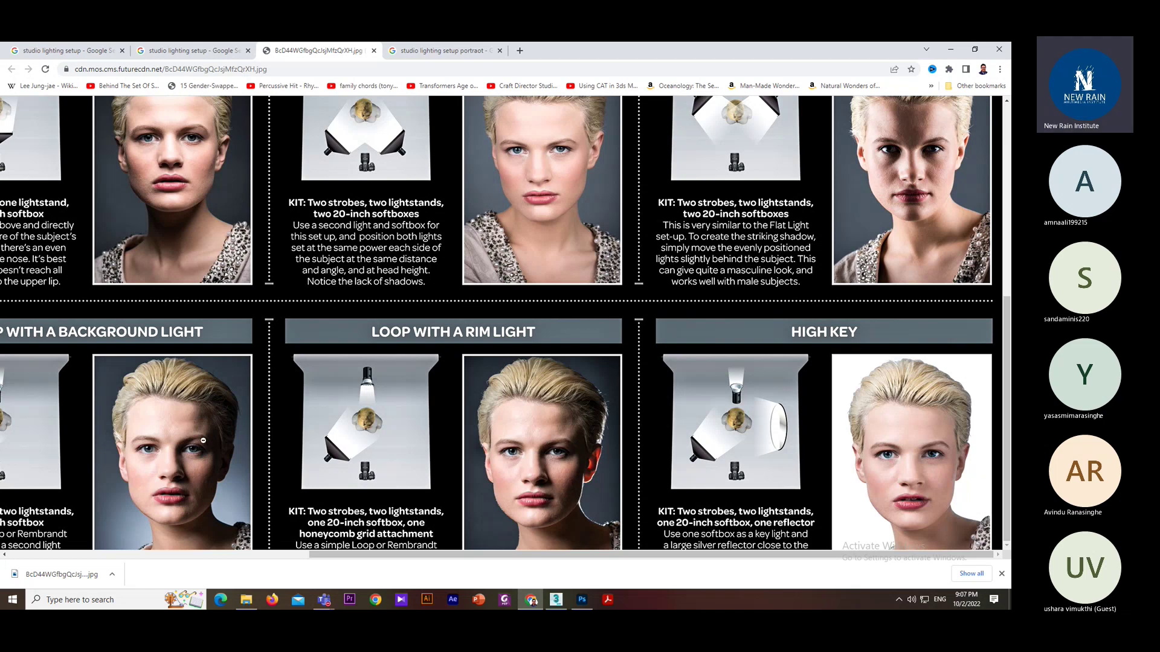
left_click(167, 446)
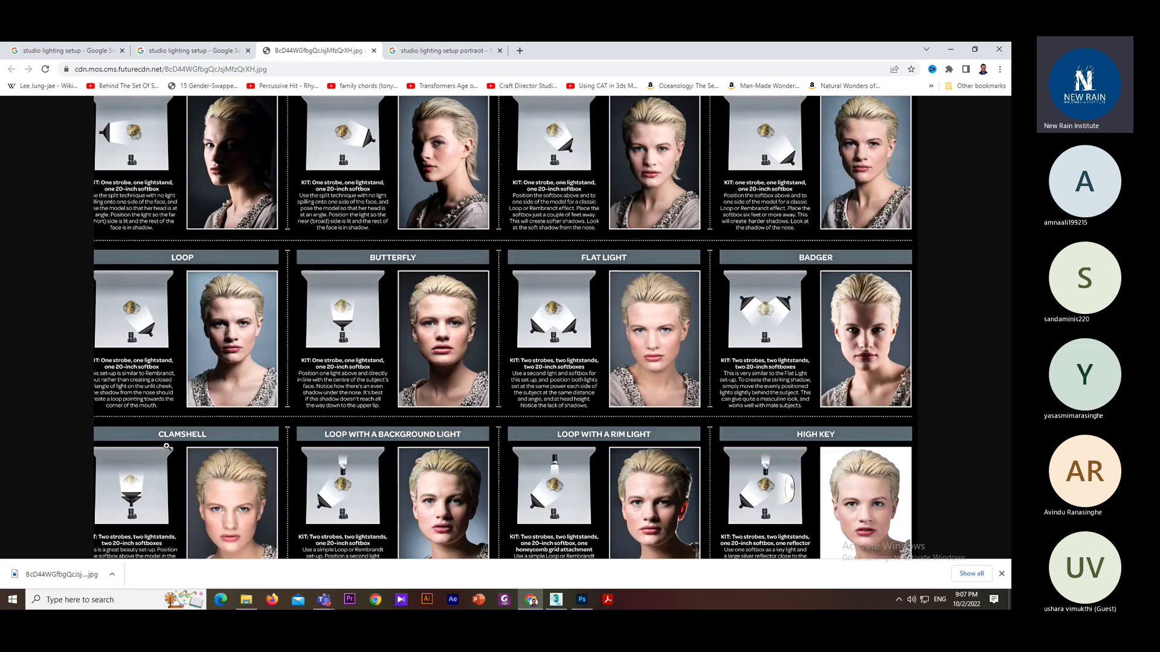
left_click(458, 501)
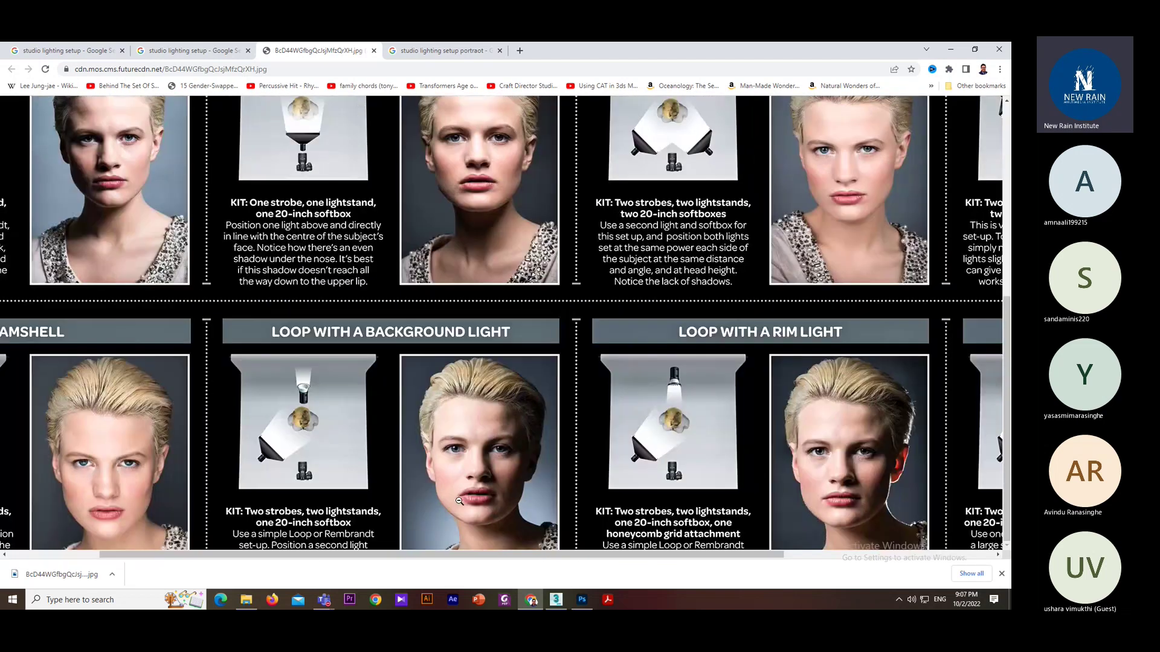
left_click(720, 473)
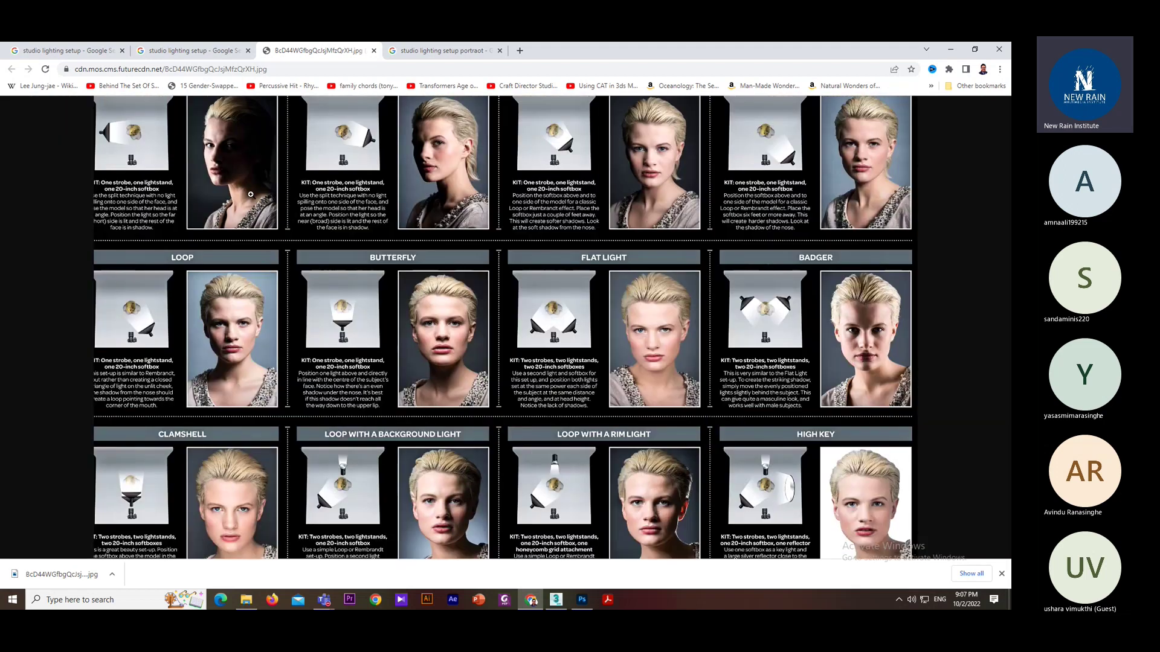
- Compare the dark one-strobe split-style portrait in the upper row with the High Key portrait, enlarging each in turn
left_click(218, 191)
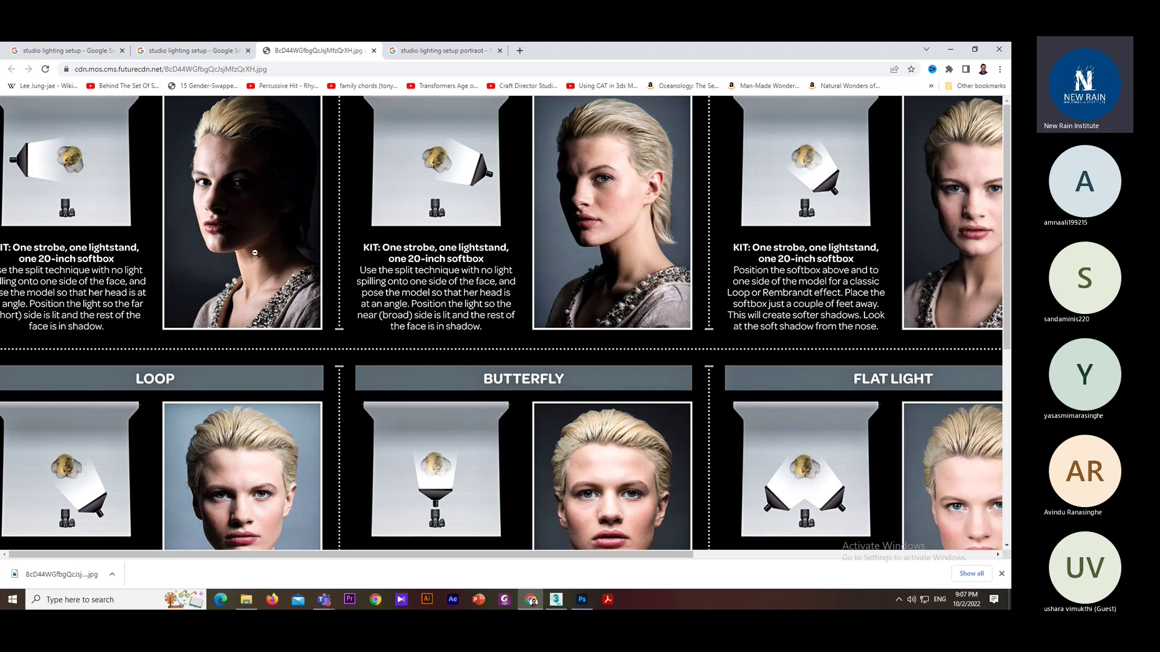
left_click(503, 391)
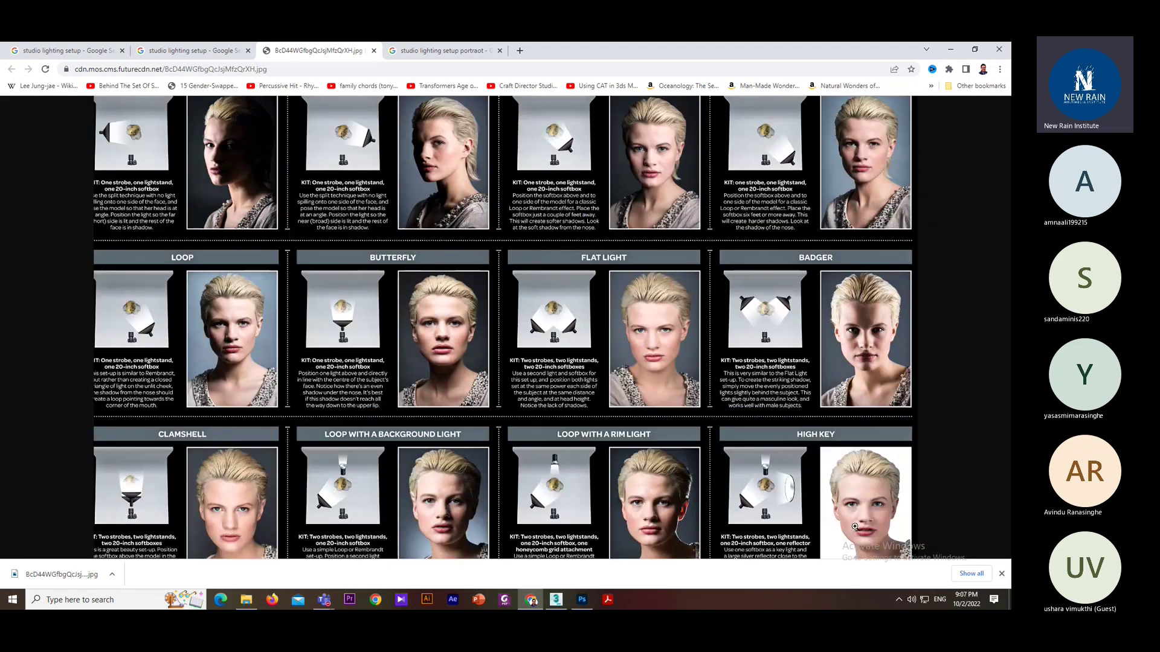
left_click(876, 441)
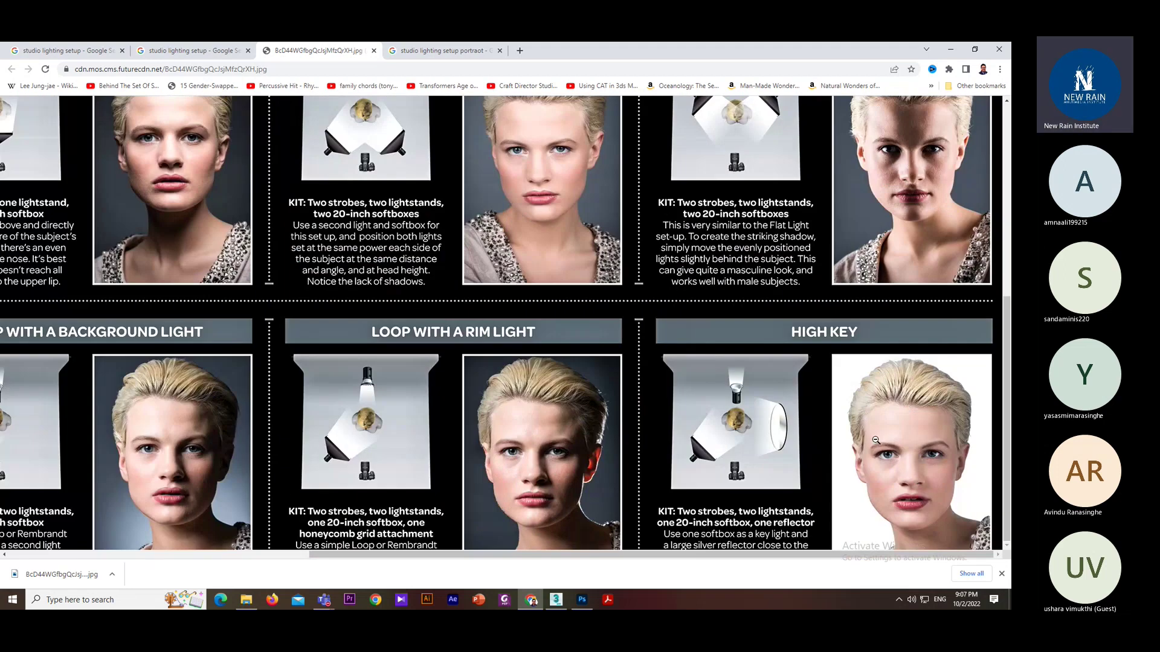
left_click(915, 457)
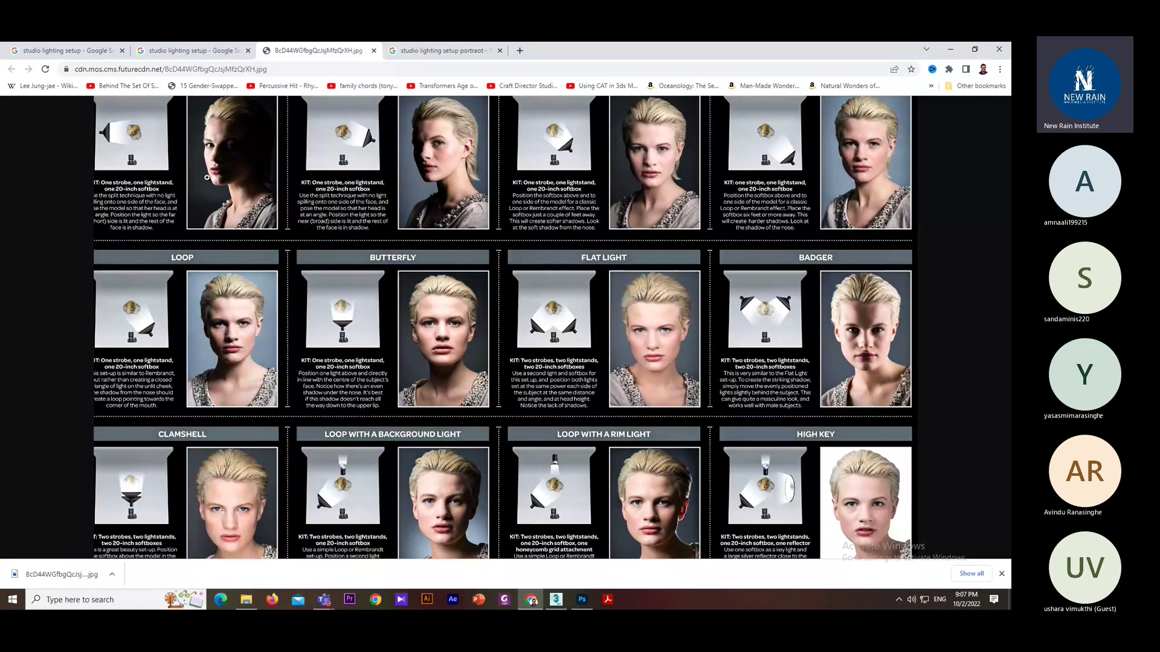
left_click(227, 141)
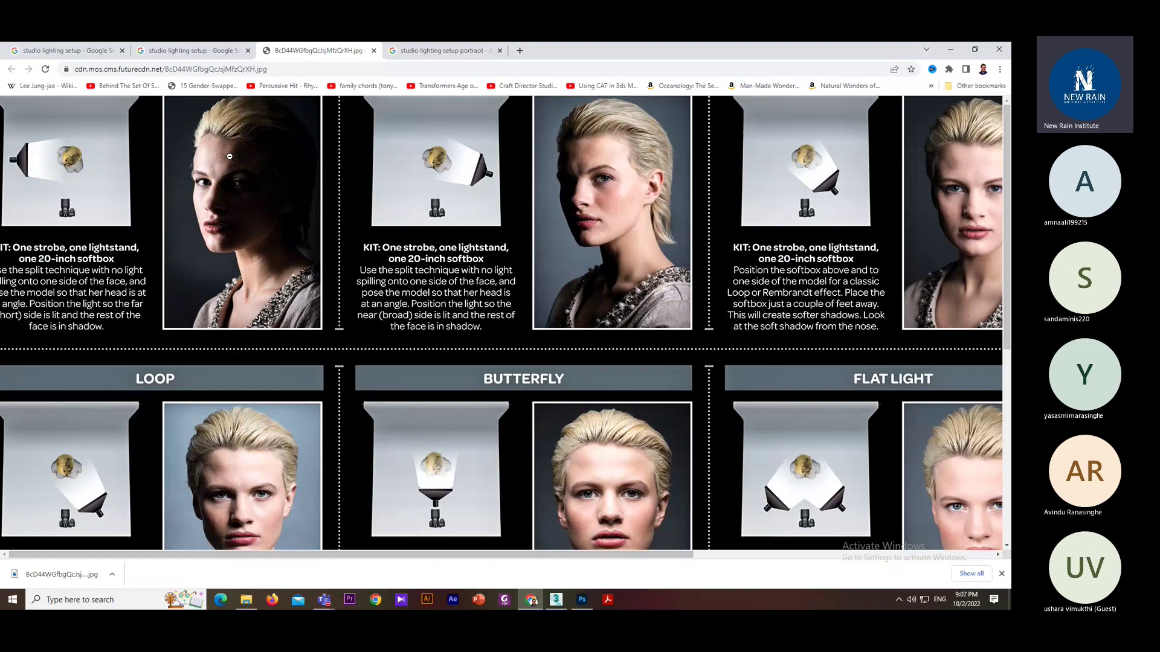
left_click(655, 475)
left_click(905, 476)
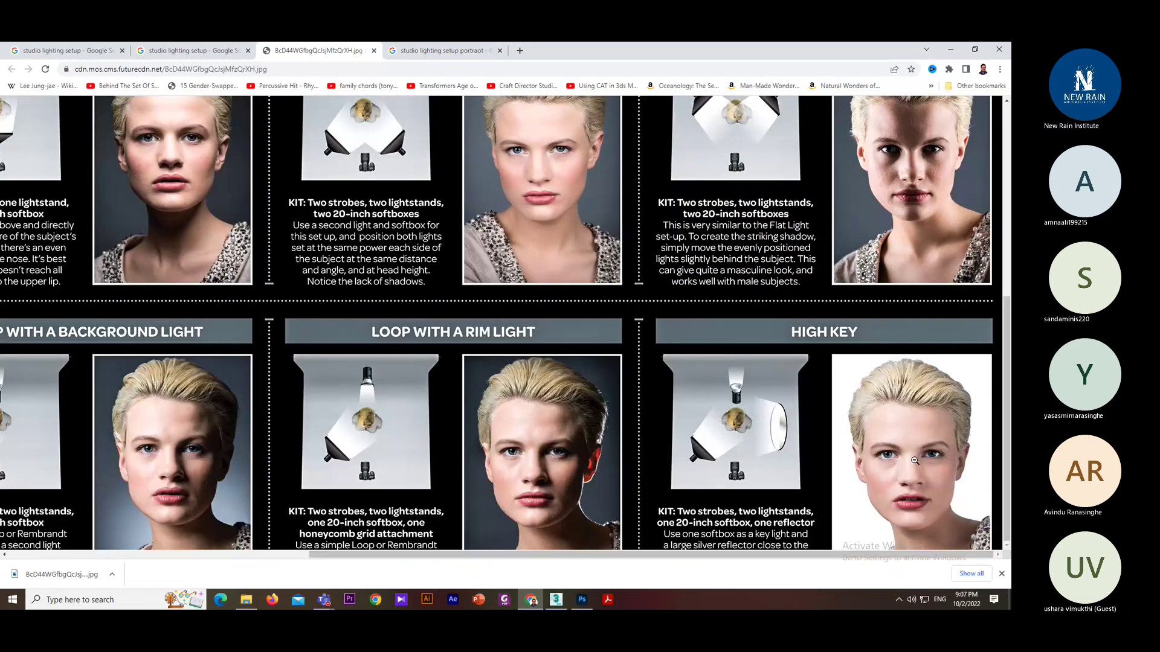
left_click(896, 465)
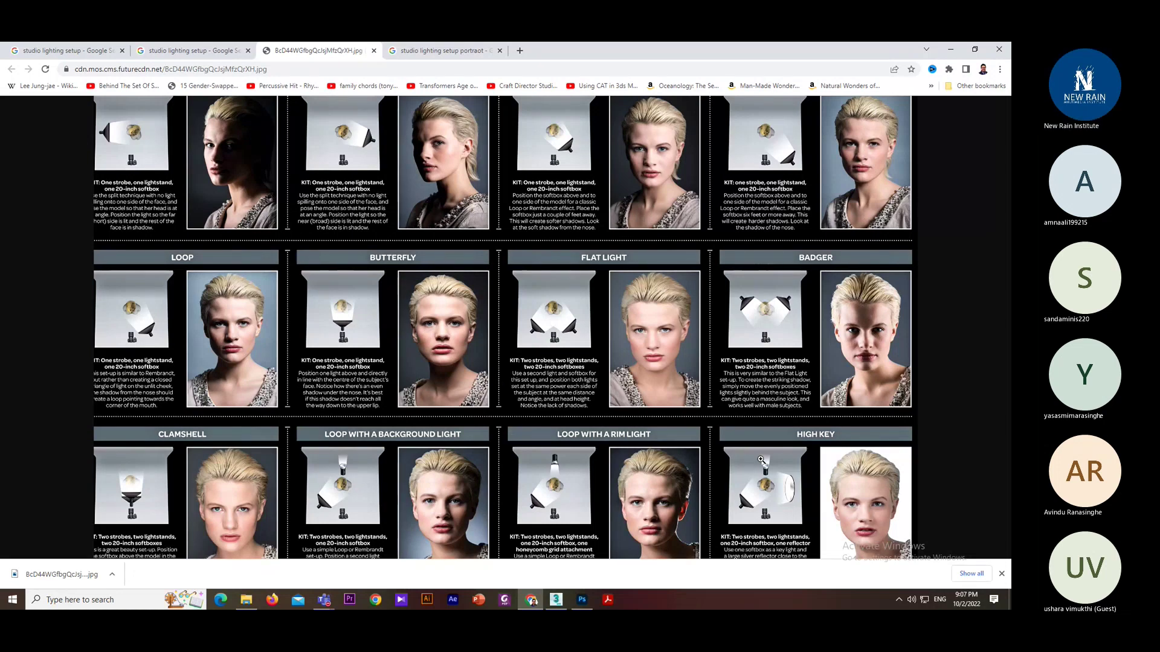
- Enlarge the Butterfly setup on the cheat sheet, and search Google Images for "butterfly light portrait" in the second studio lighting tab
left_click(454, 357)
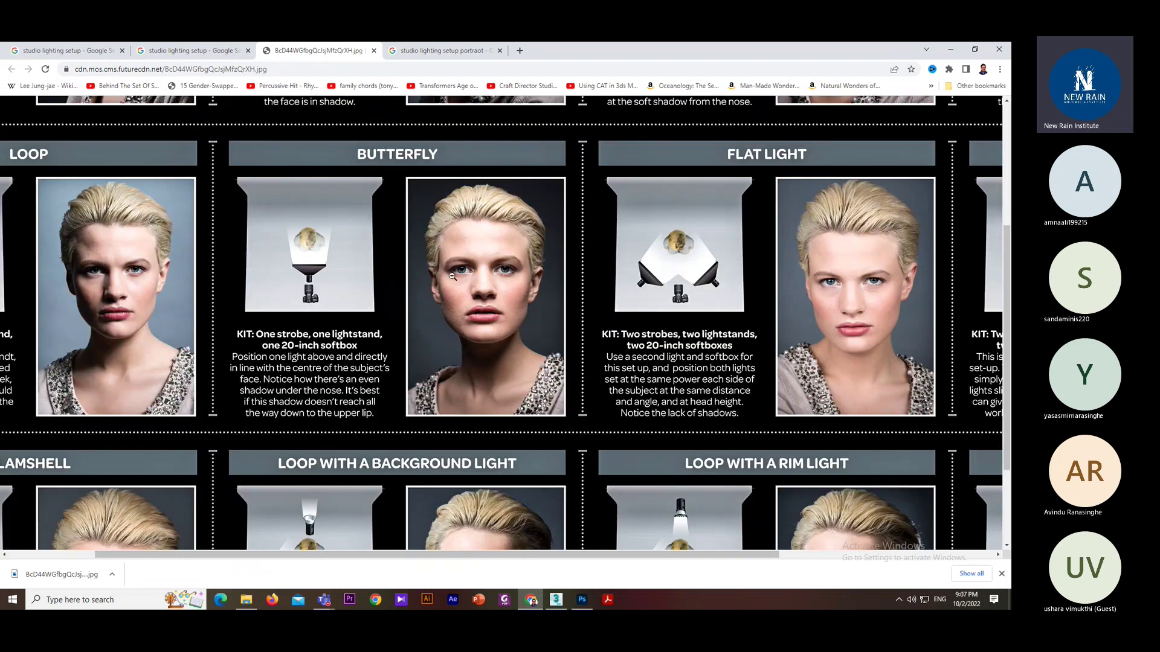
left_click(200, 51)
left_click(215, 70)
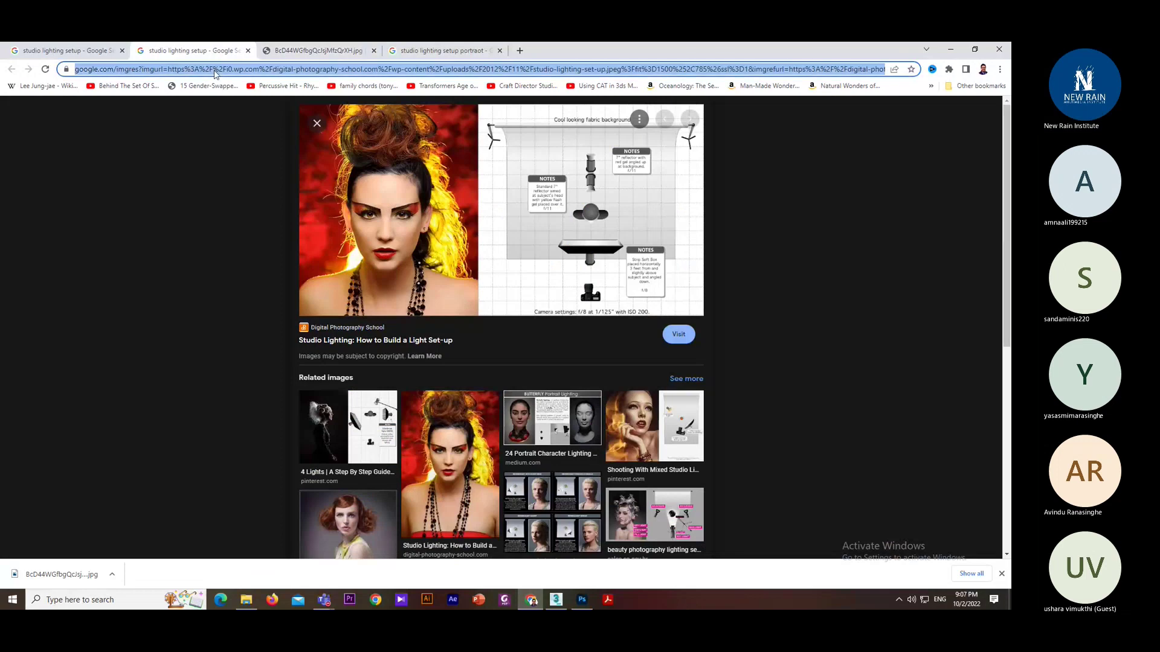
type("bu")
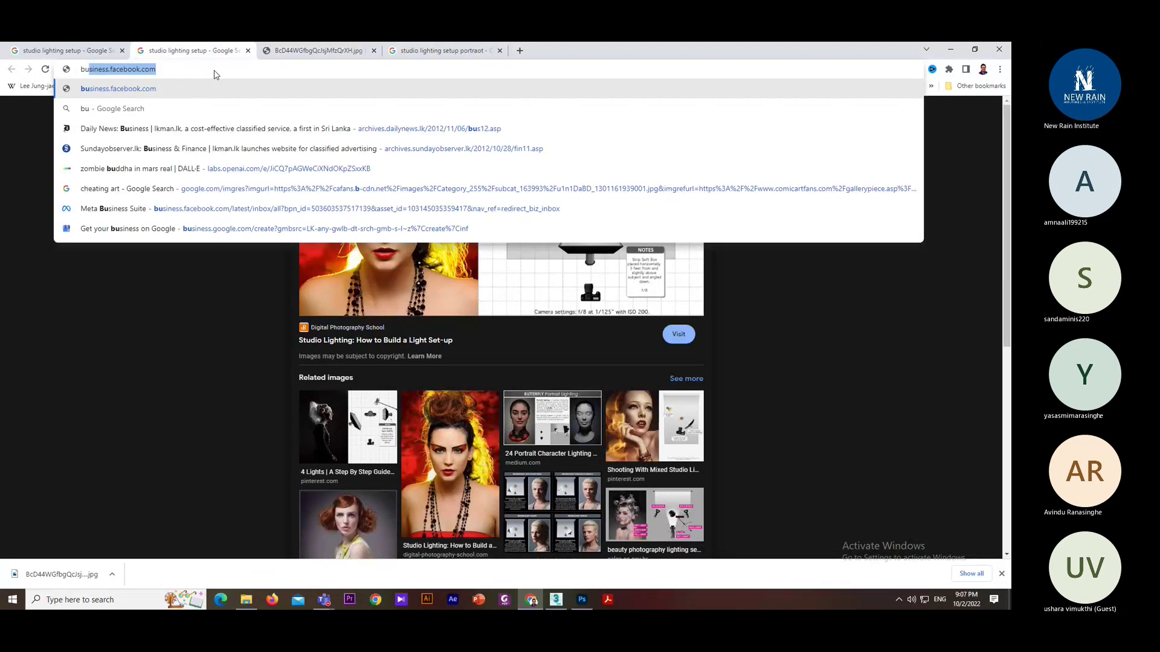
type("tterfly l")
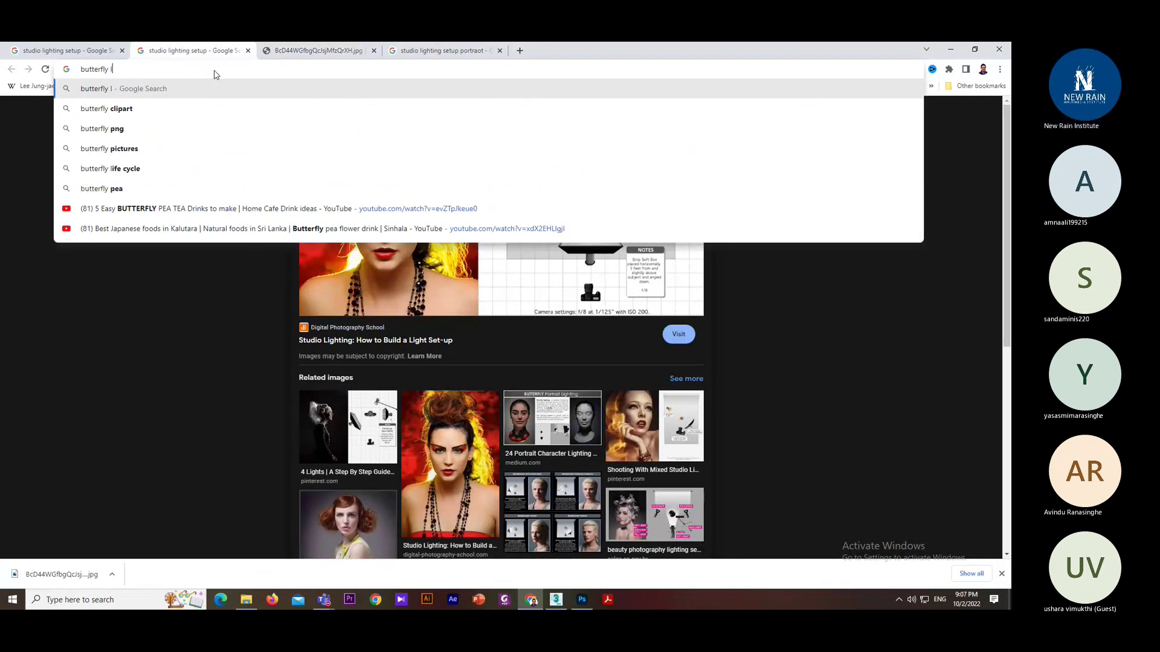
type("ight p")
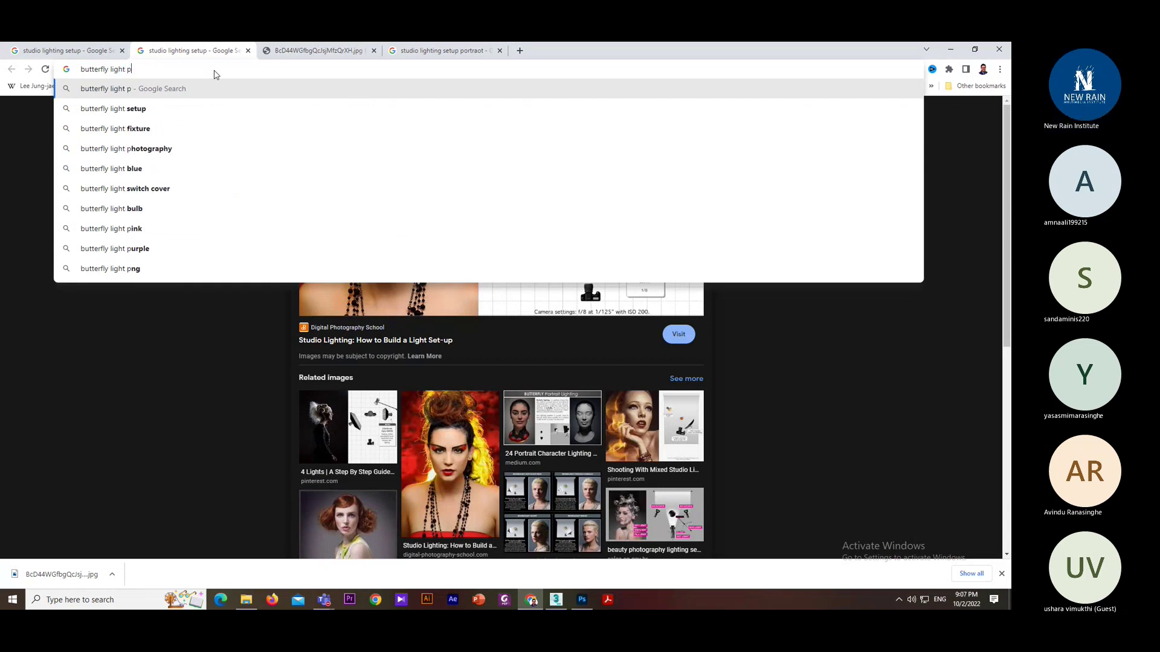
type("ortrait")
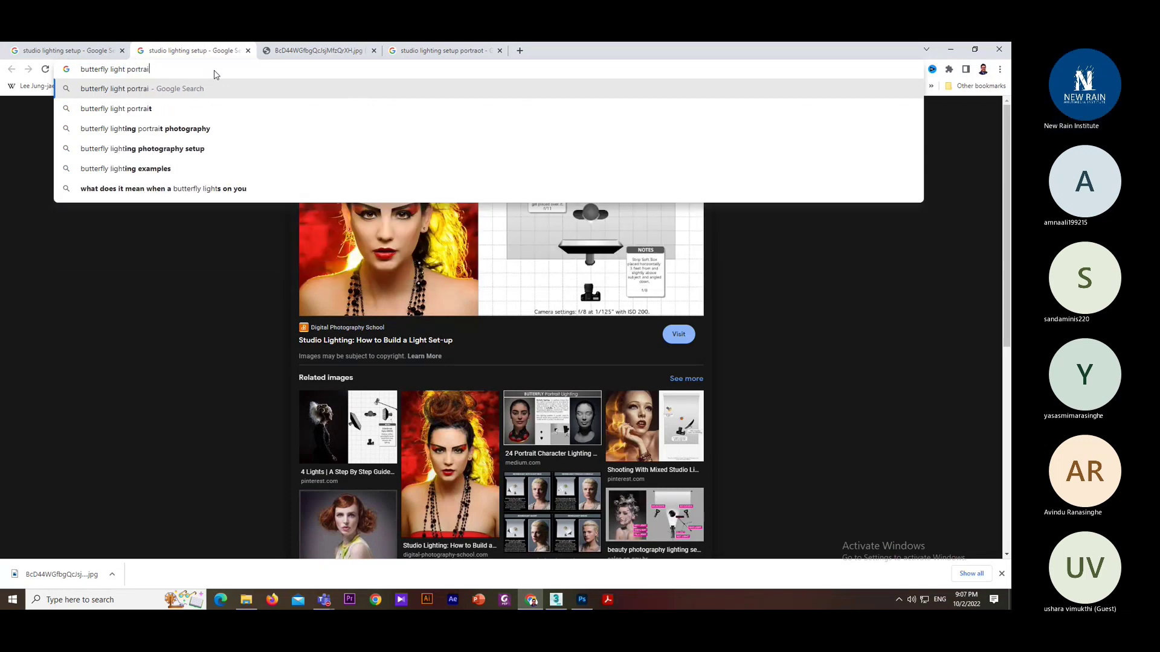
key("Return")
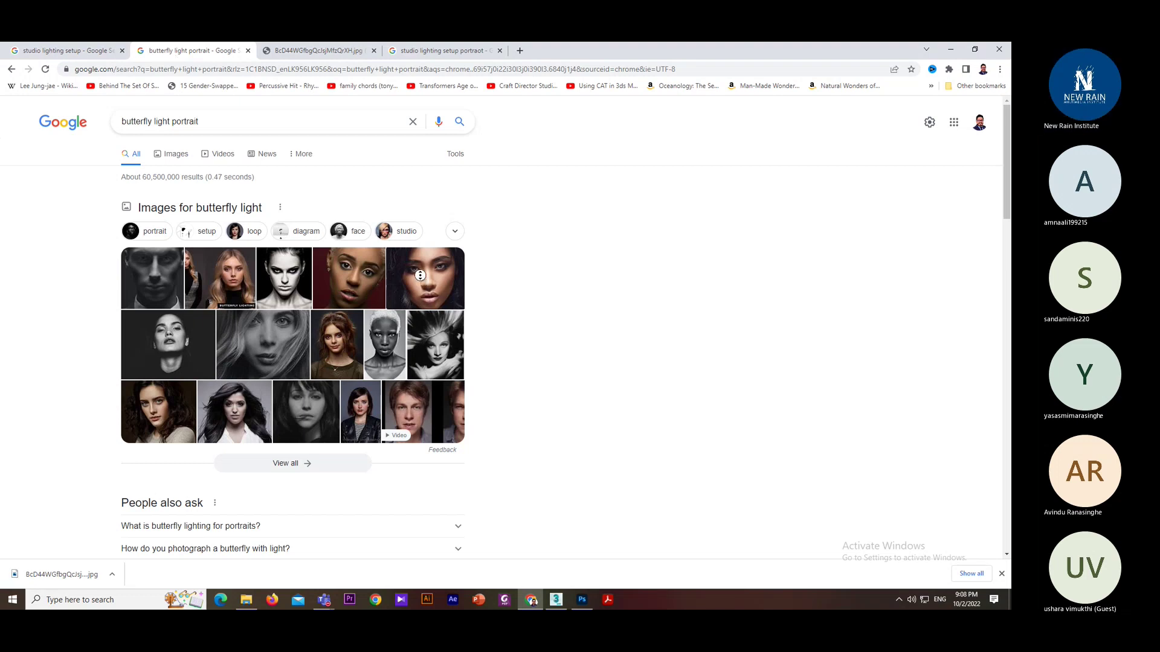
left_click(177, 156)
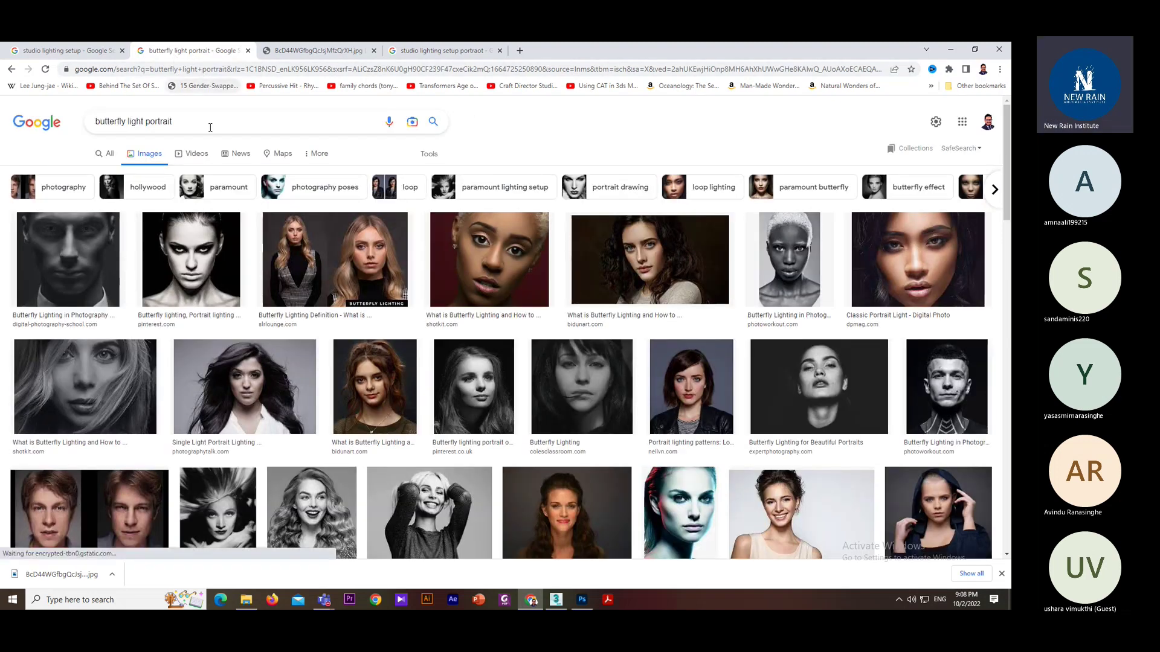
- Open the slrlounge.com butterfly lighting image in its own tab, look through more results and close the image results tab
middle_click(355, 267)
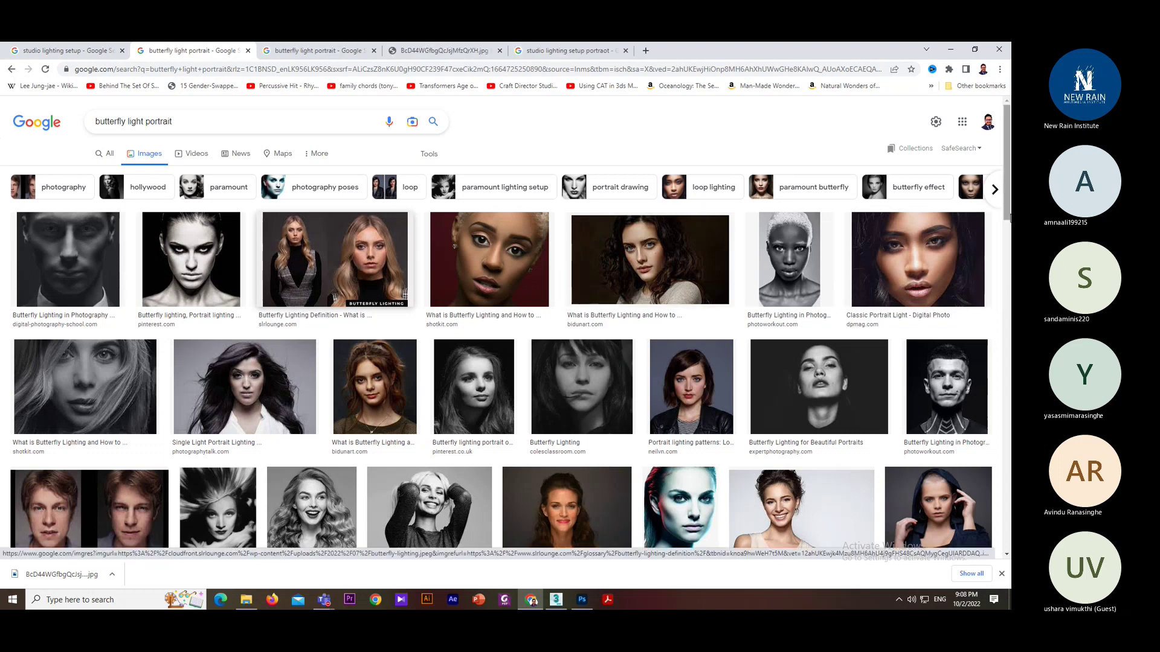
left_click_drag(1007, 211, 1008, 274)
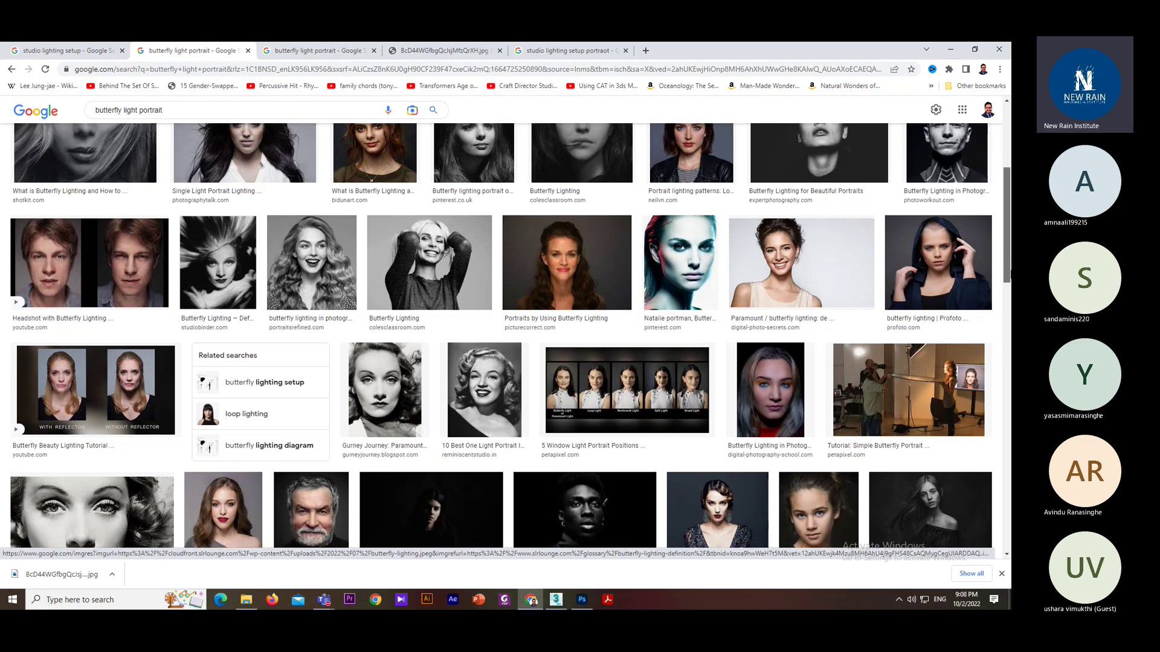
scroll(468, 297, "up", 4)
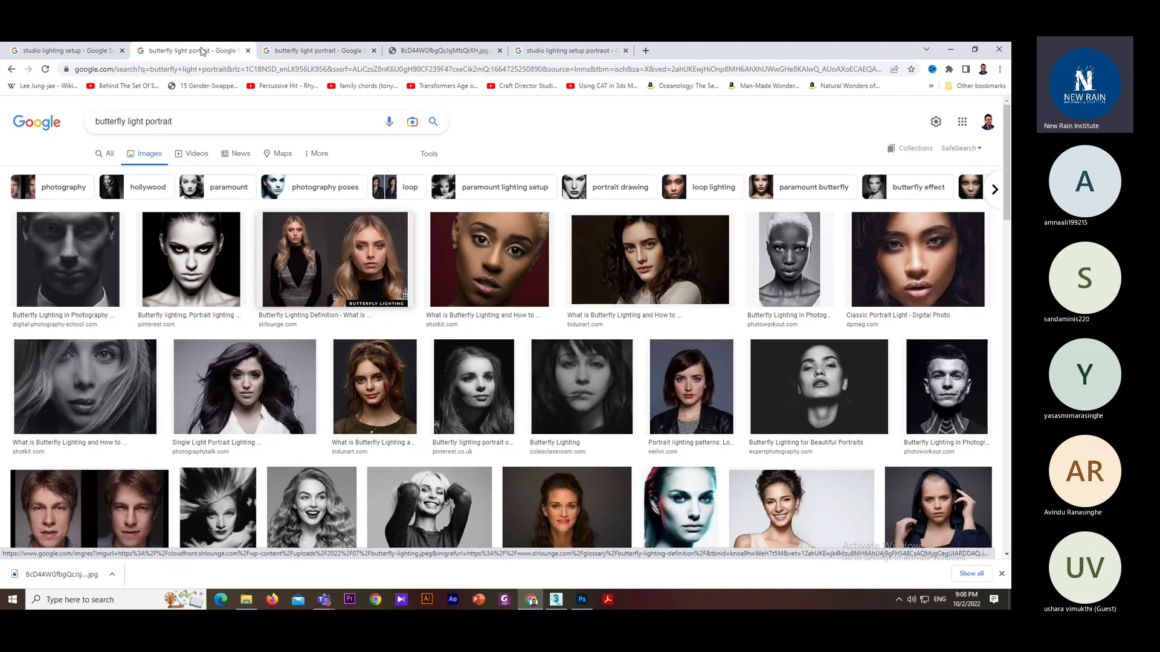
left_click(247, 51)
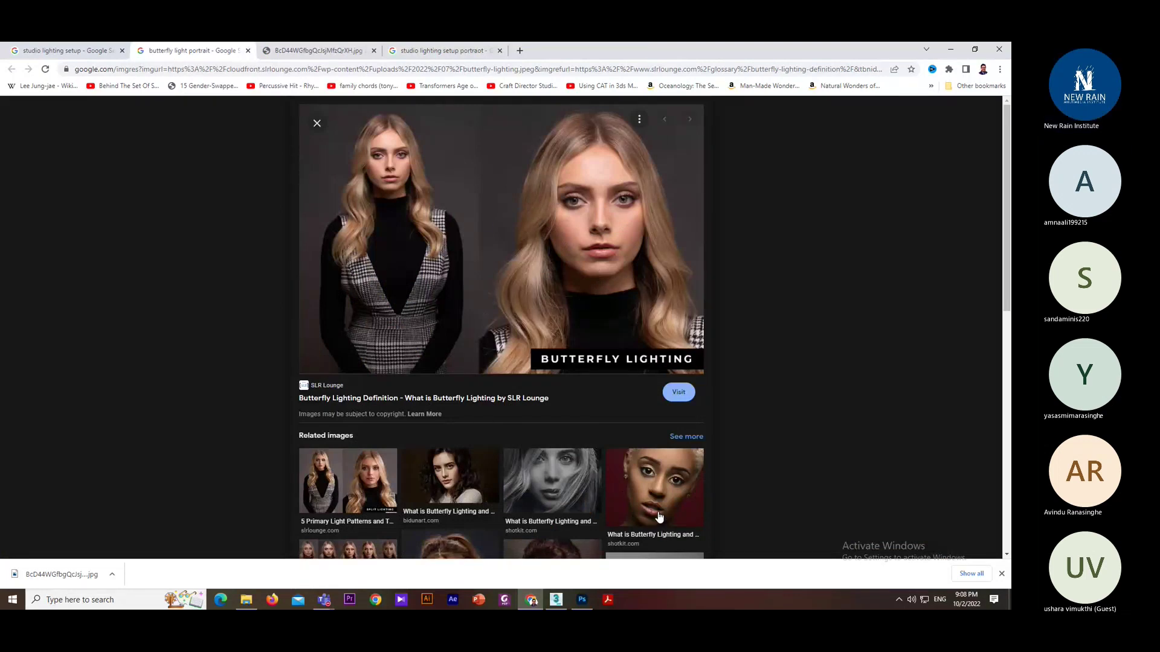
- View related butterfly lighting portraits from Bidun Art, Pinterest and Portraits Refined, and close the preview tab
left_click(461, 493)
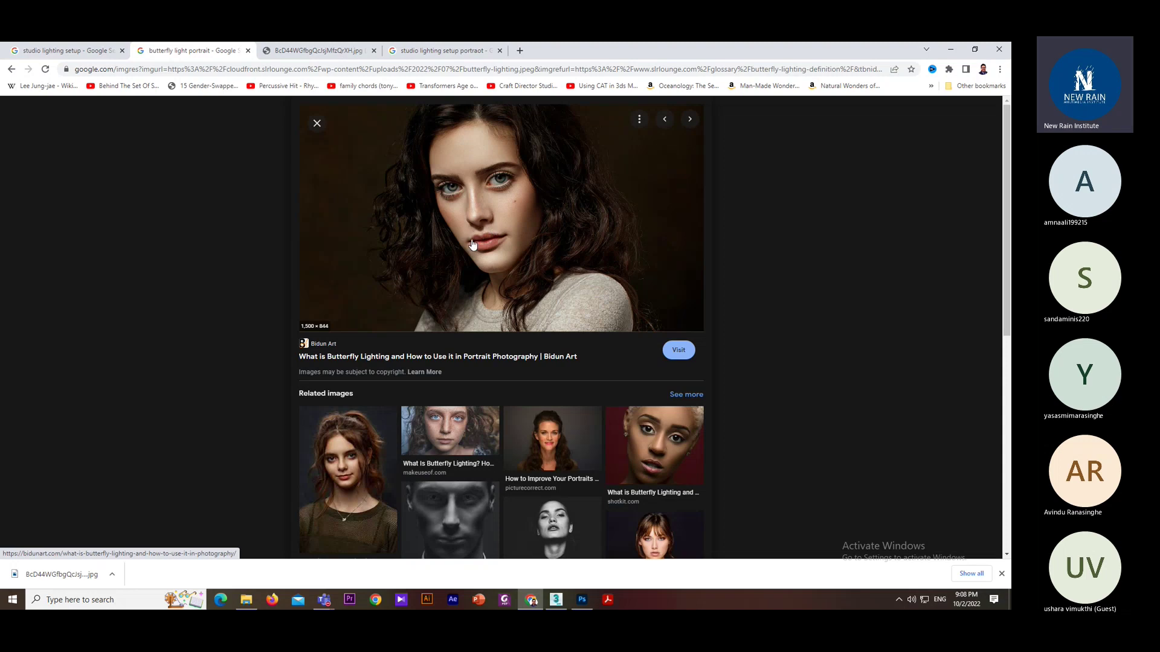
left_click(356, 458)
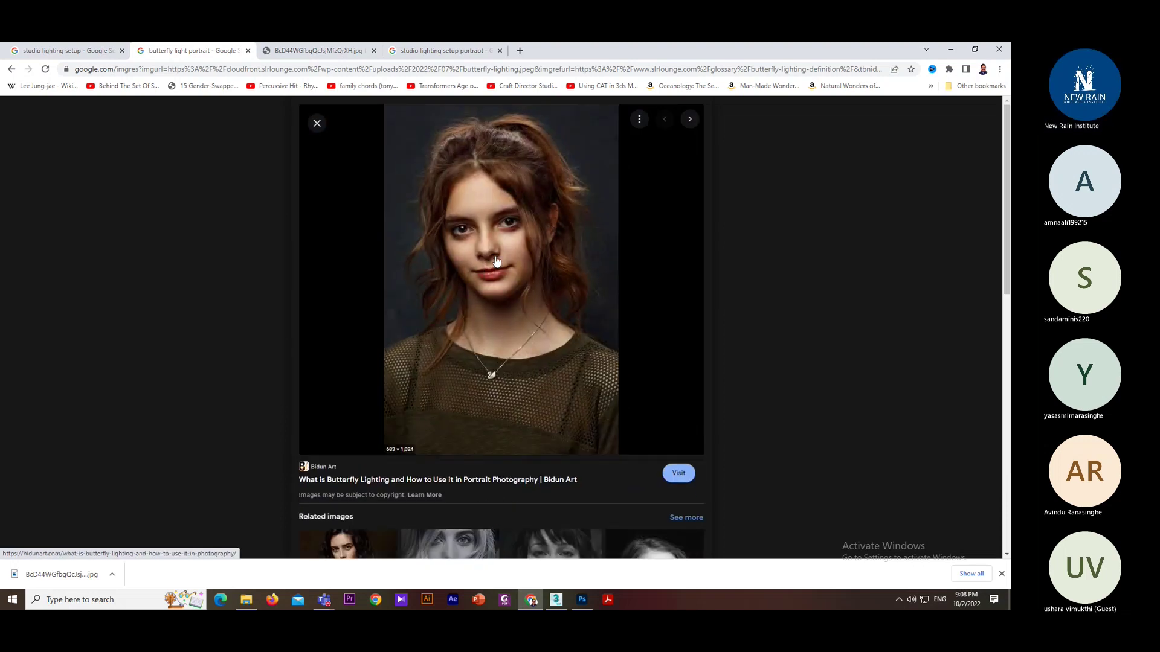
left_click_drag(1007, 209, 1007, 346)
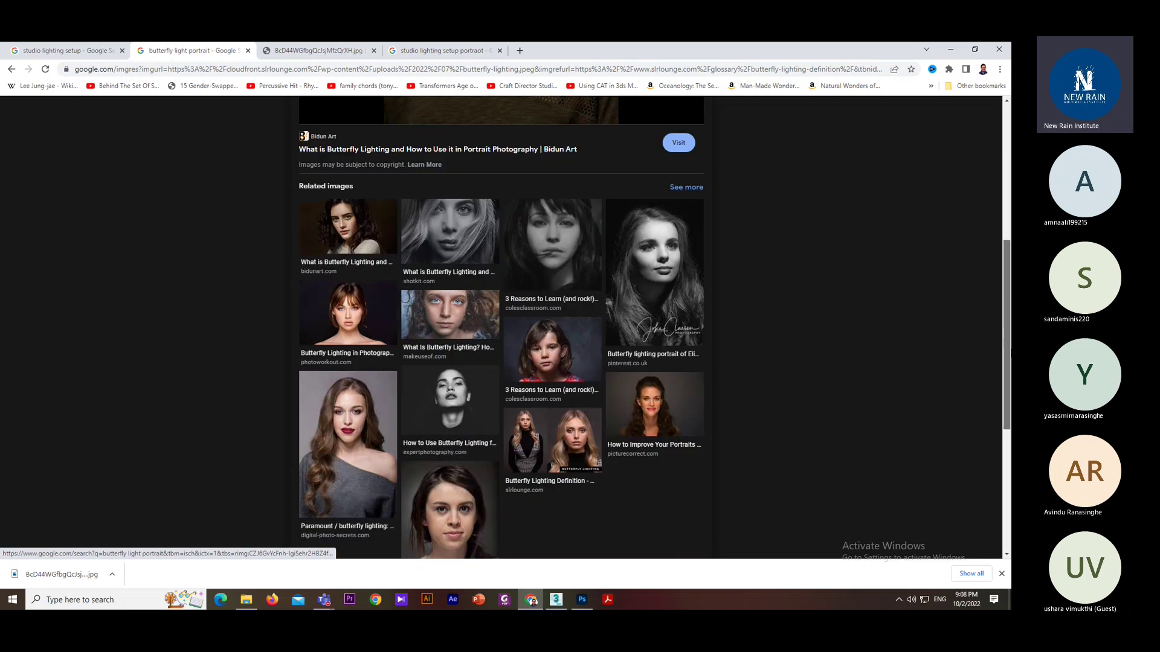
left_click(670, 280)
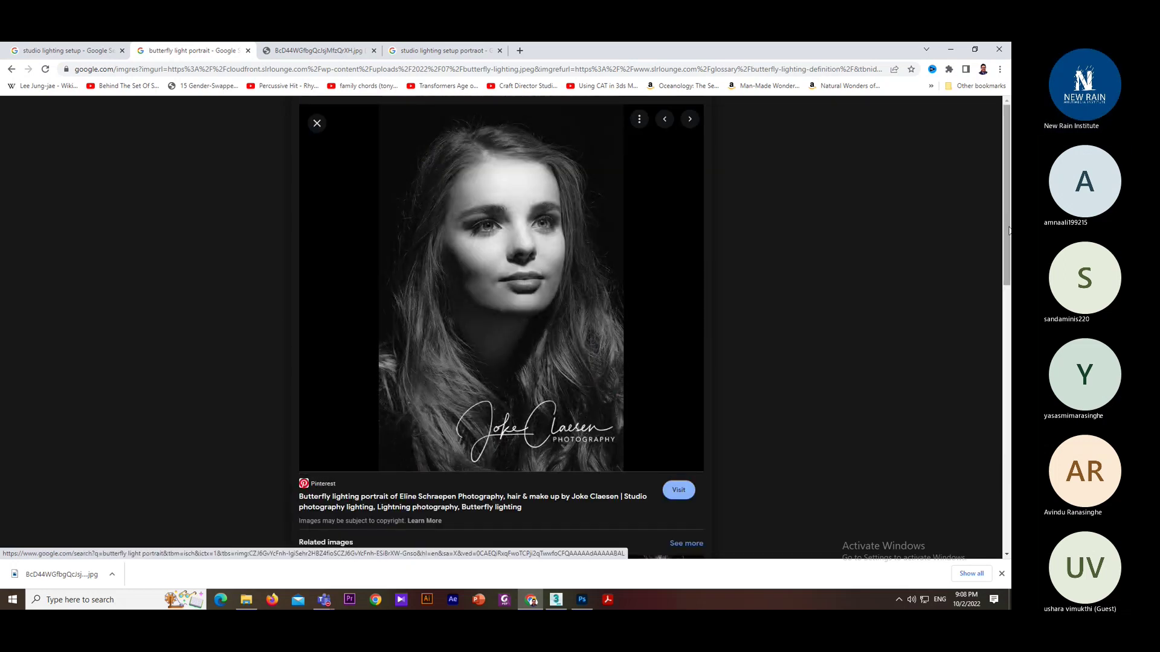
left_click_drag(1010, 227, 1009, 376)
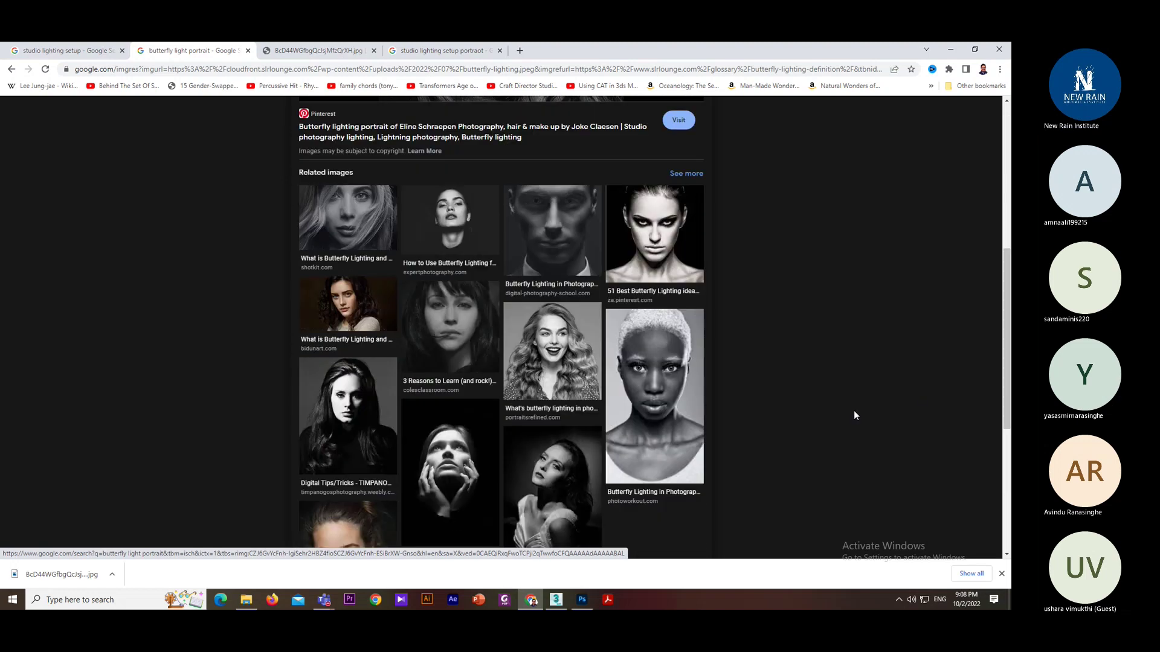
left_click(555, 381)
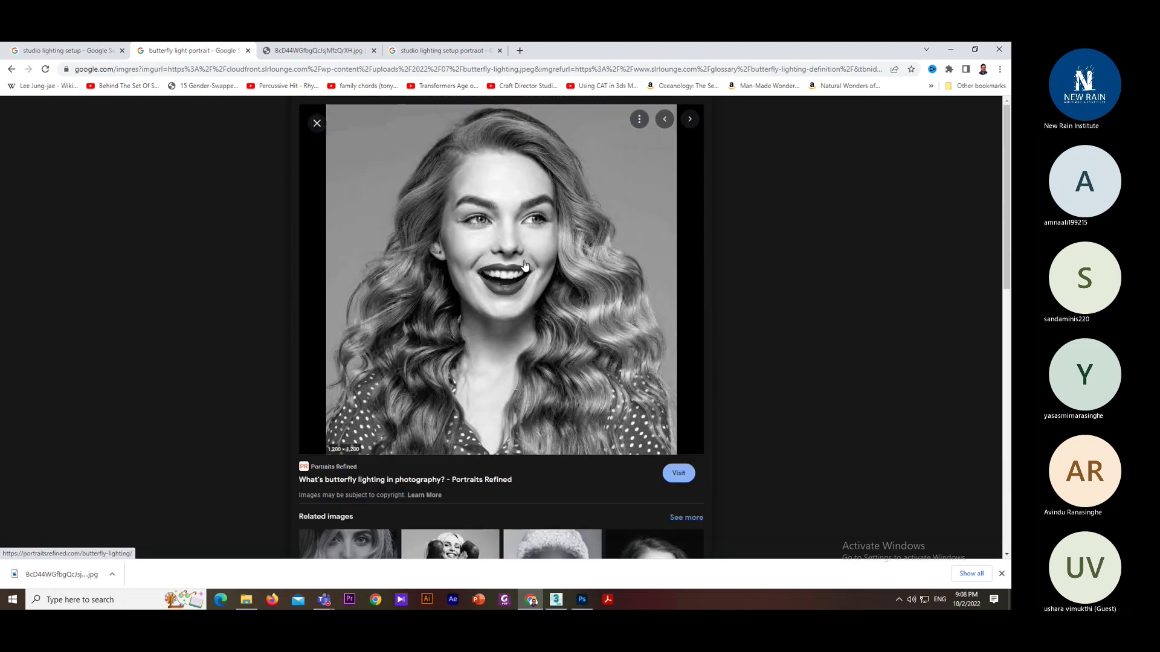
left_click(248, 50)
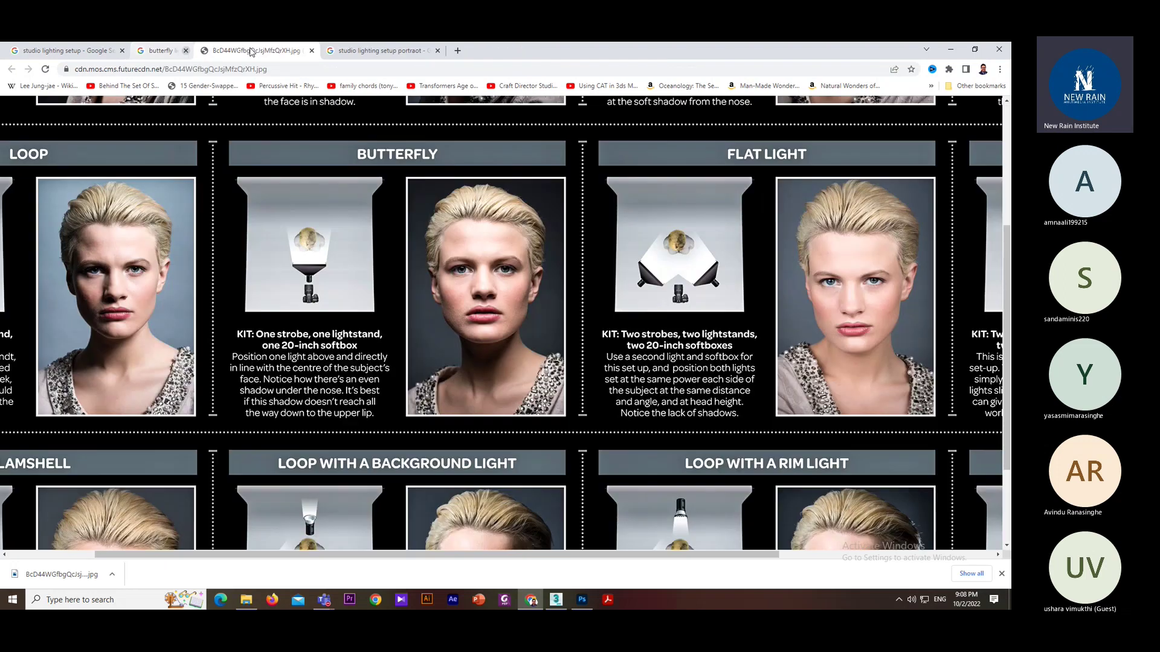
- View the High Key setup up close, and close the cheat sheet tab and the studio lighting portrait search tab
left_click(880, 499)
left_click(818, 456)
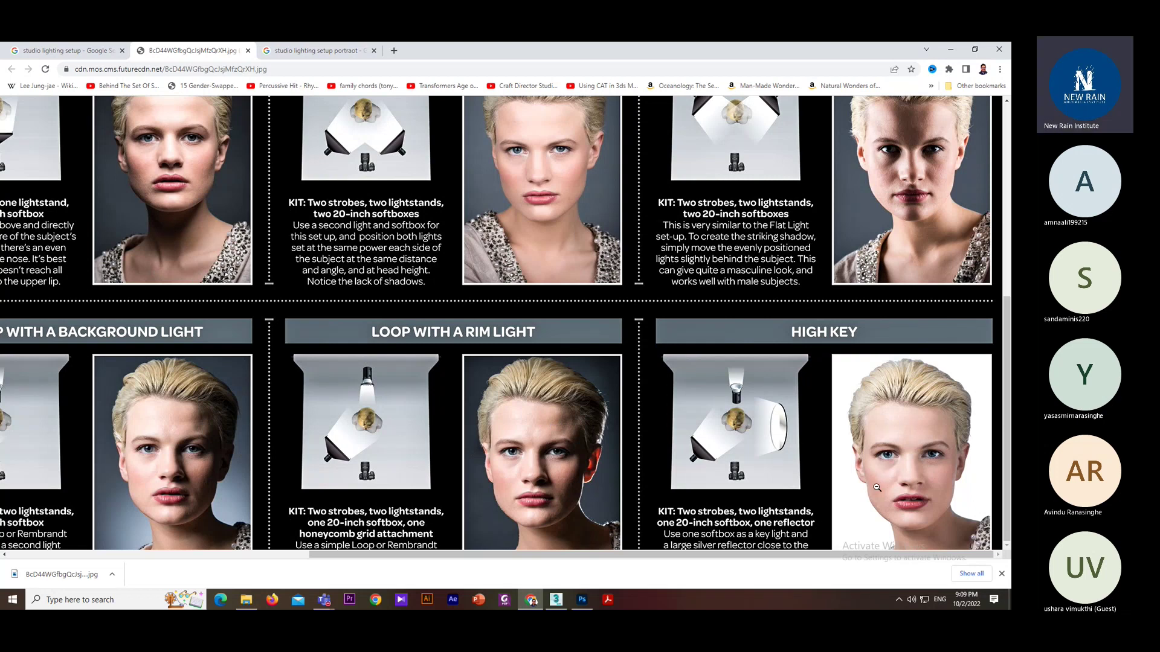
left_click(247, 51)
left_click(248, 51)
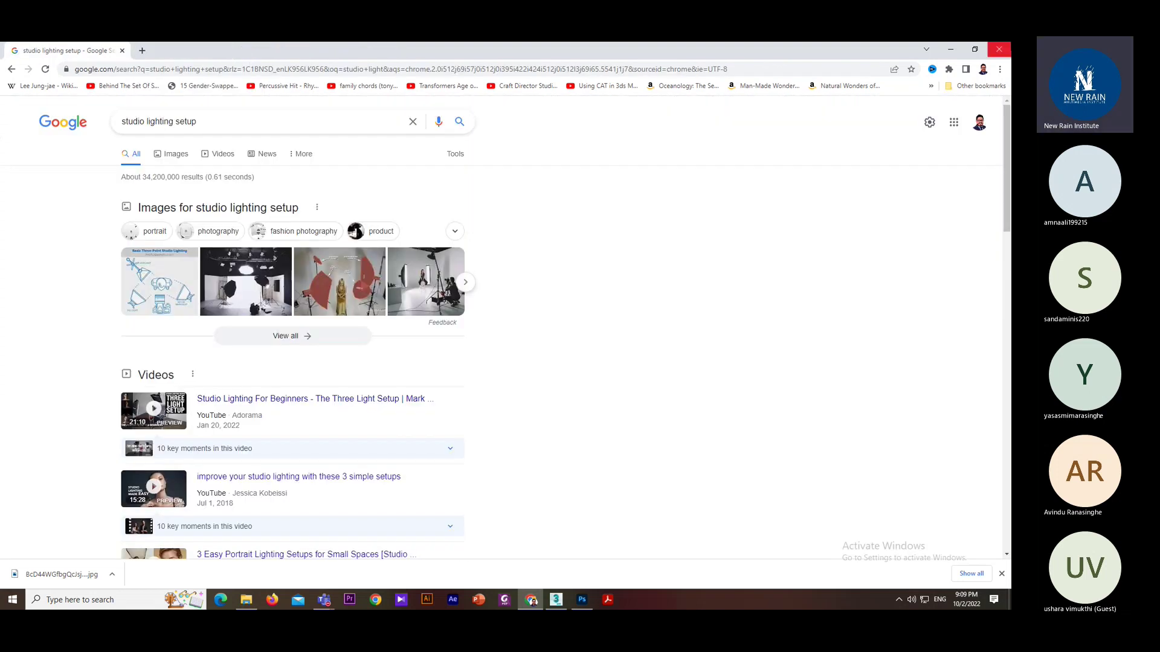
- Minimize the browser and Teams windows and switch to the teapot scene in 3ds Max
left_click(949, 49)
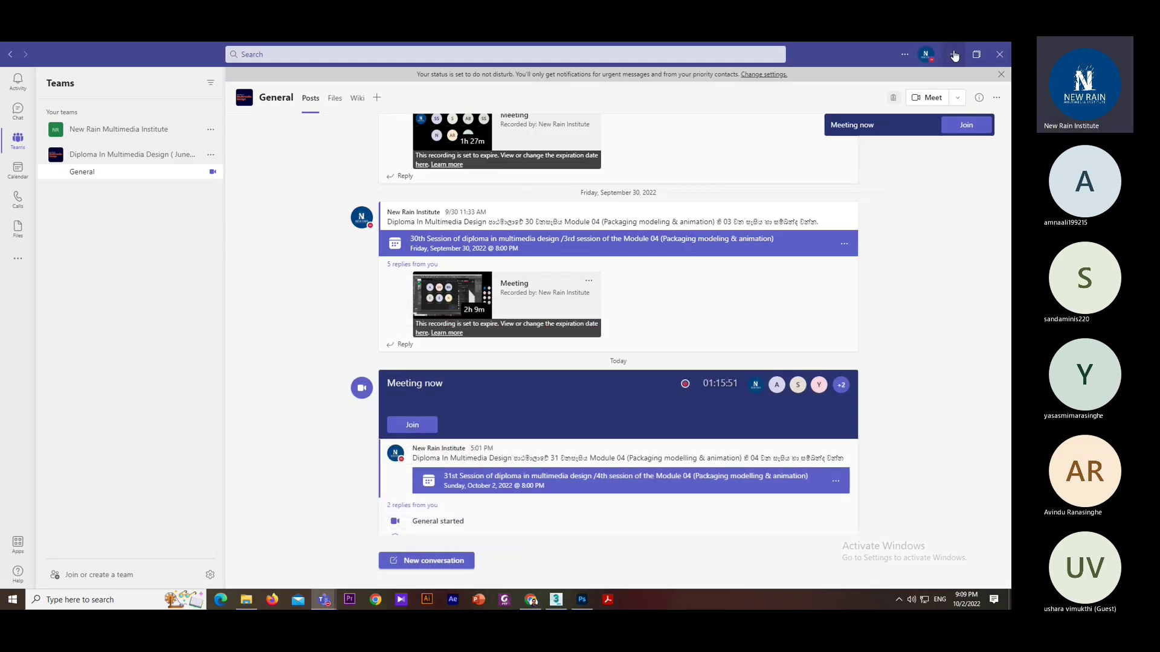
left_click(955, 56)
left_click(554, 600)
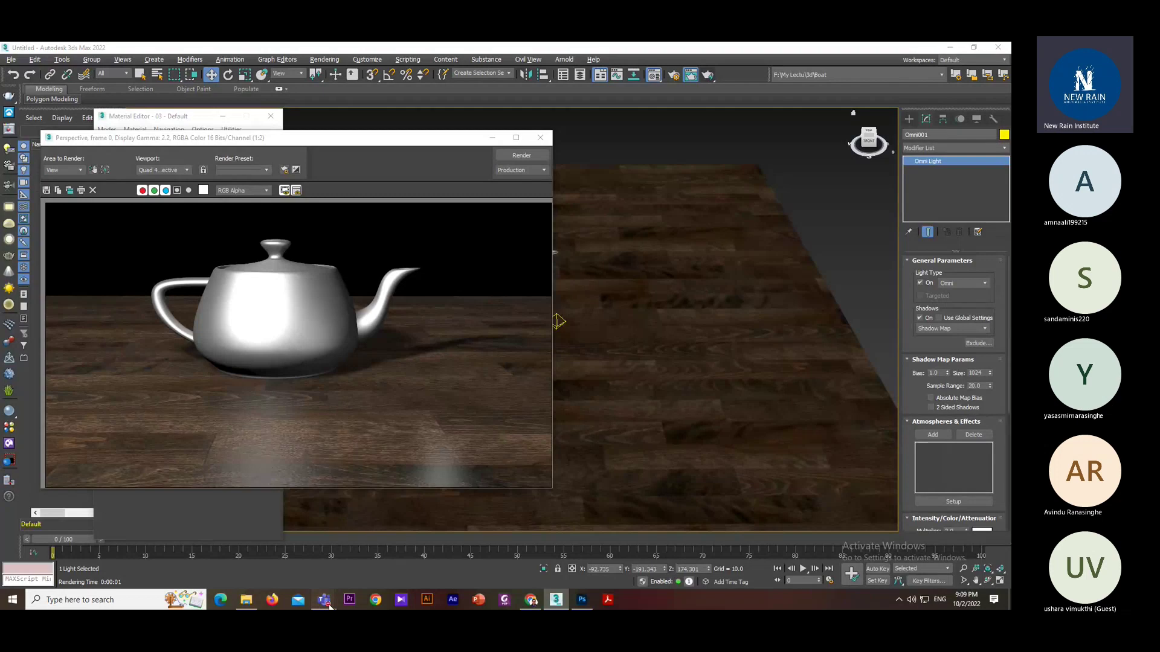
- Bring up the Teams meeting window to check its participants and minimize it again
mouse_move(325, 600)
left_click(325, 570)
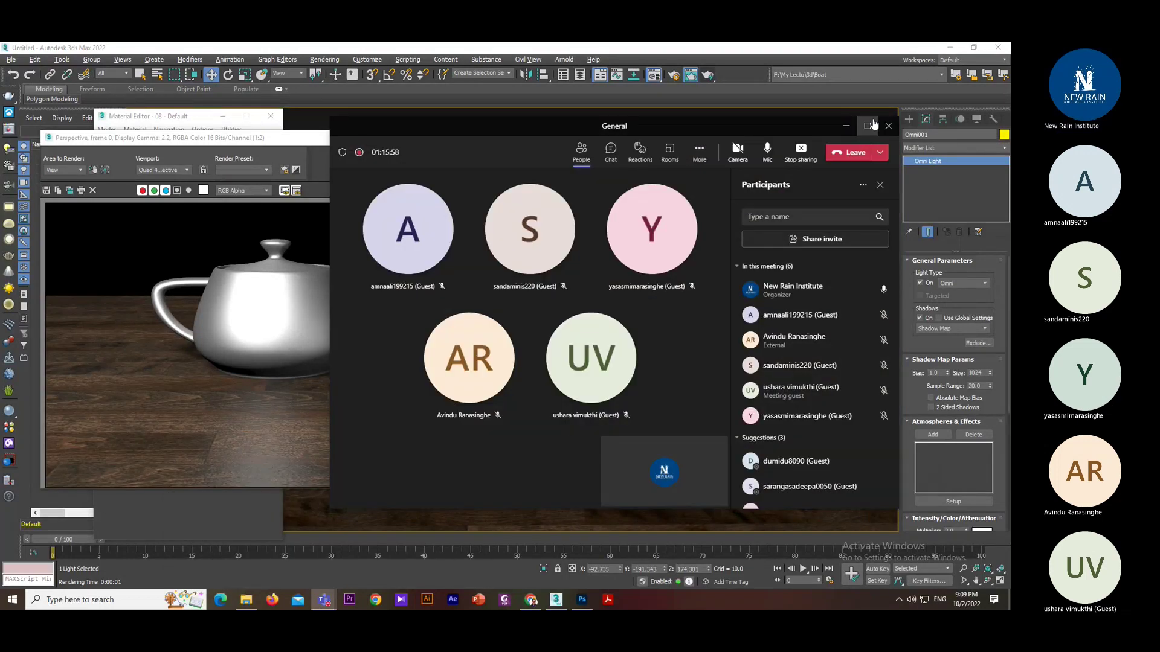
left_click(847, 127)
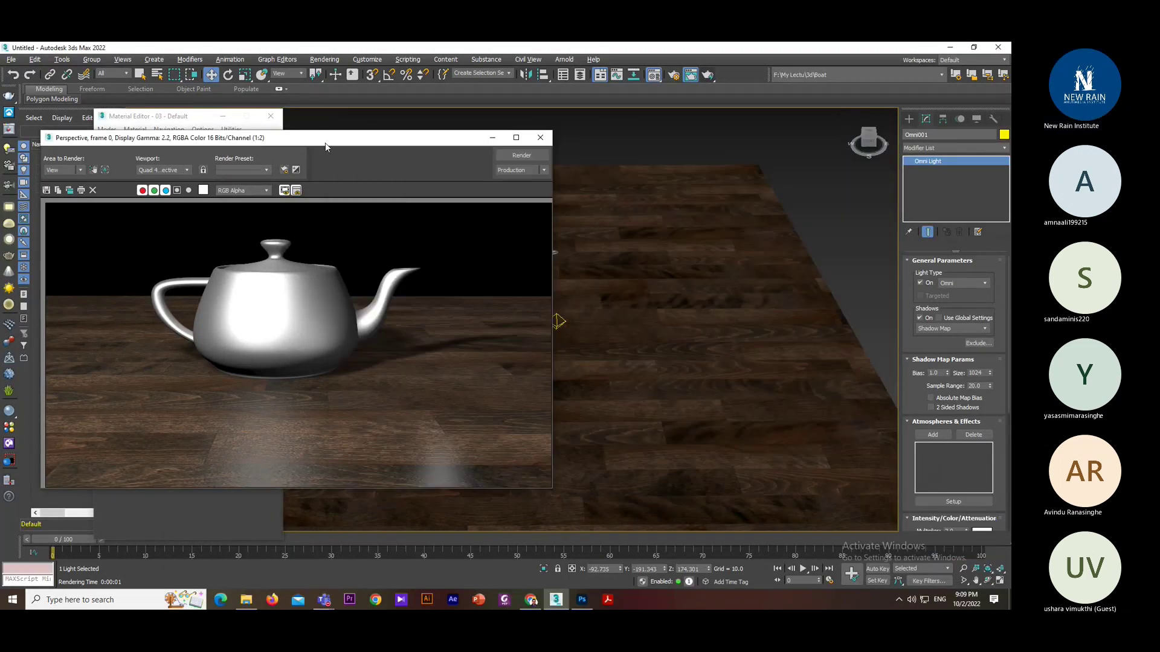
- Minimize the rendered frame and move the omni light near the teapot's handle outward along X to about -112
left_click(490, 137)
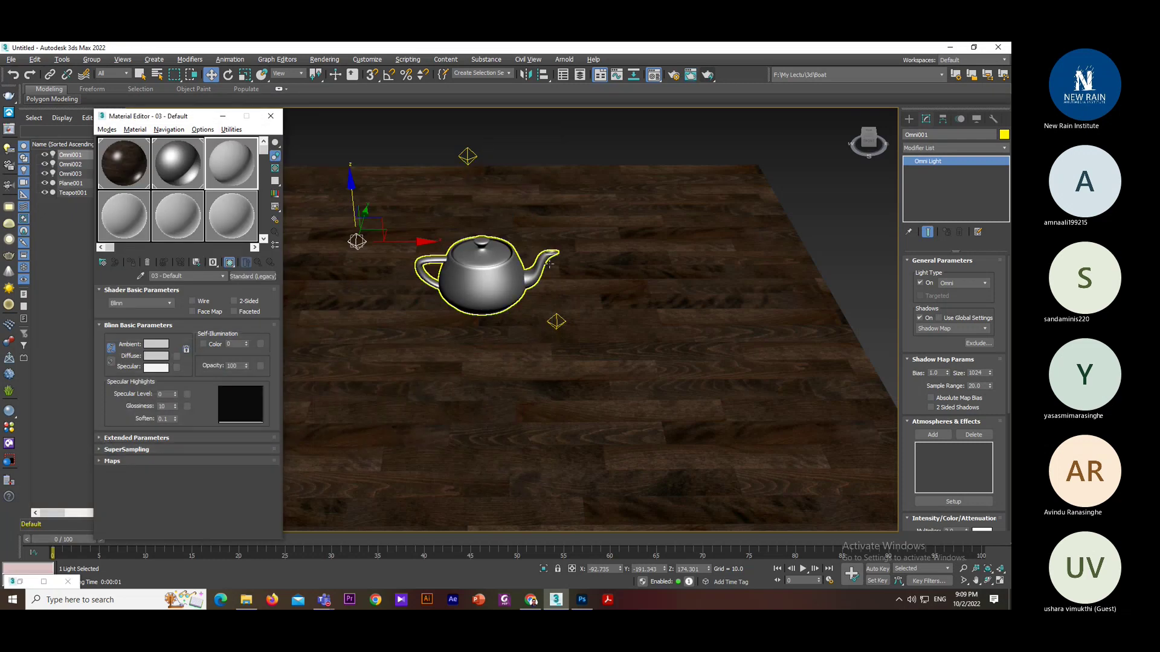
middle_click_drag(609, 295, 416, 268, "alt")
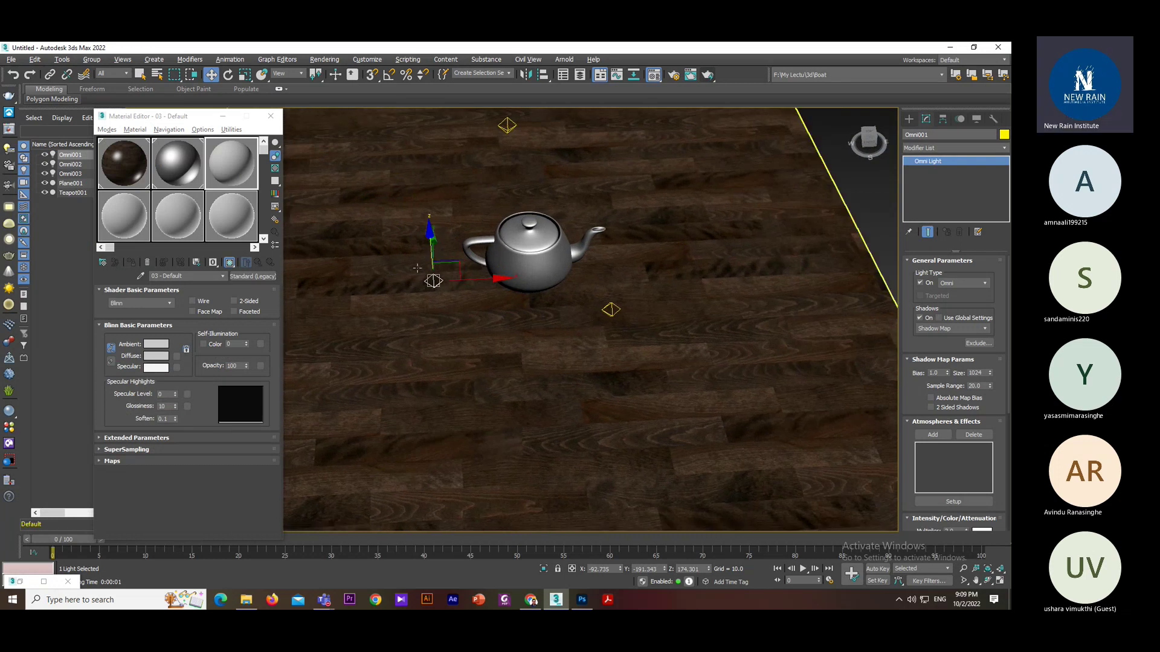
left_click_drag(450, 266, 426, 267)
- Select the omni lights by the spout and behind the teapot in turn, render the perspective view and close the render
left_click(610, 309)
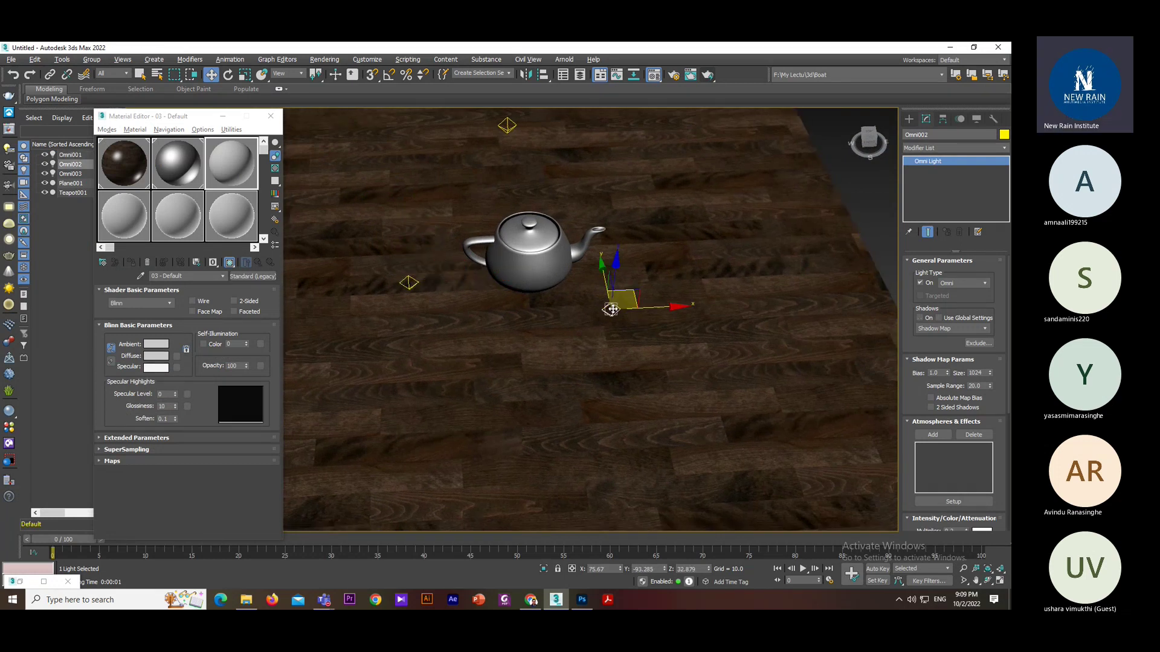
left_click(642, 298)
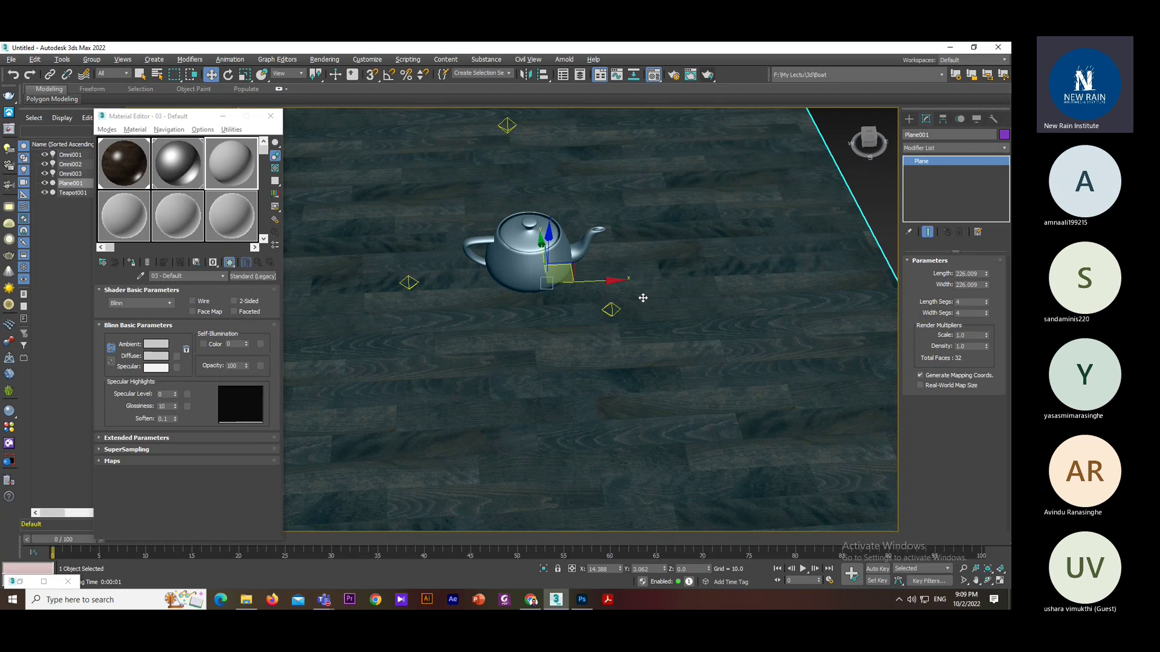
left_click(506, 125)
middle_click_drag(552, 370, 548, 341, "alt")
key("shift+q")
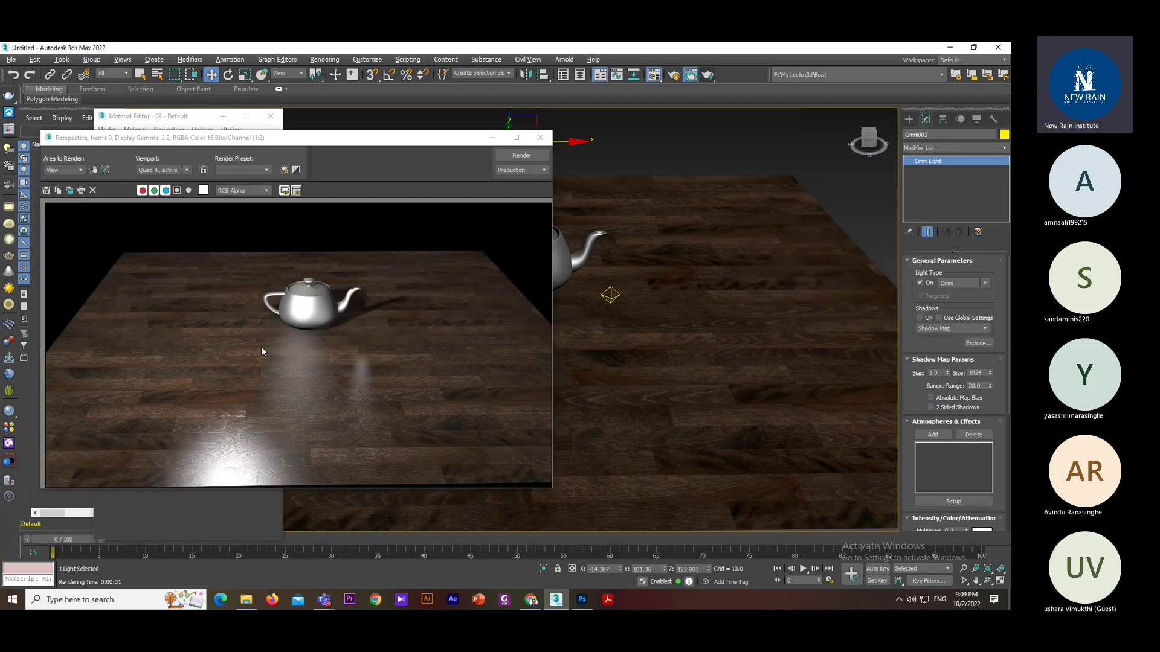
left_click(544, 142)
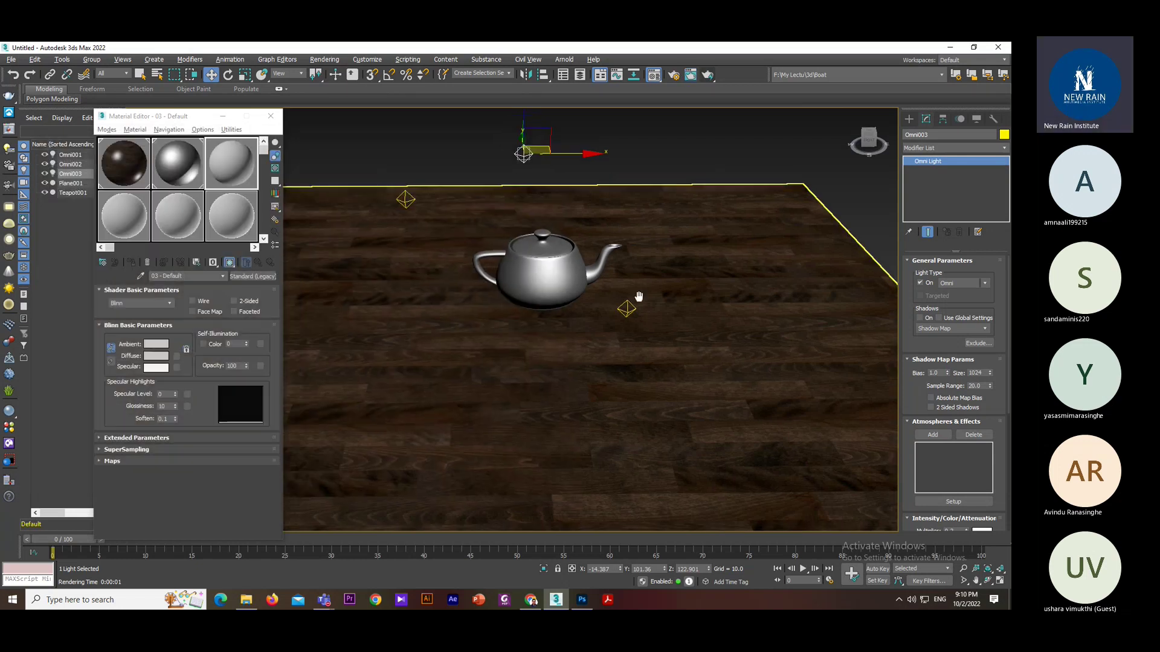
- Examine the light and shadow parameters of each of the three omni lights around the teapot from a lower viewpoint
scroll(607, 307, "up", 5)
scroll(611, 308, "down", 4)
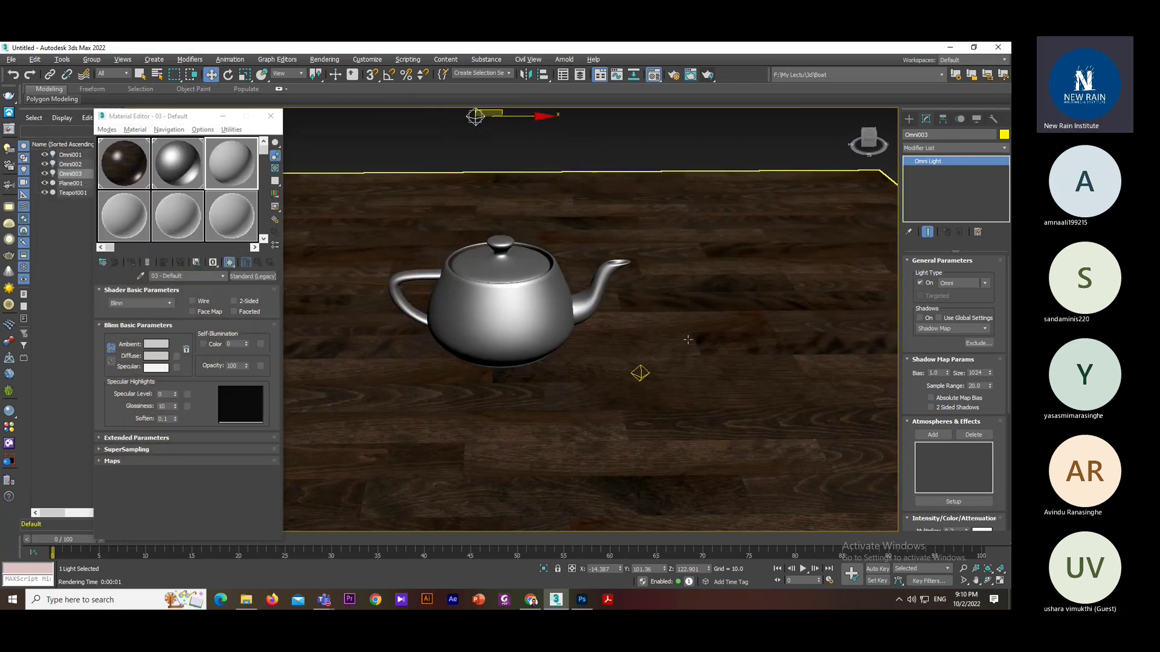
scroll(615, 324, "up", 2)
middle_click_drag(615, 325, 628, 343, "alt")
middle_click_drag(431, 220, 365, 240, "alt")
left_click(362, 221)
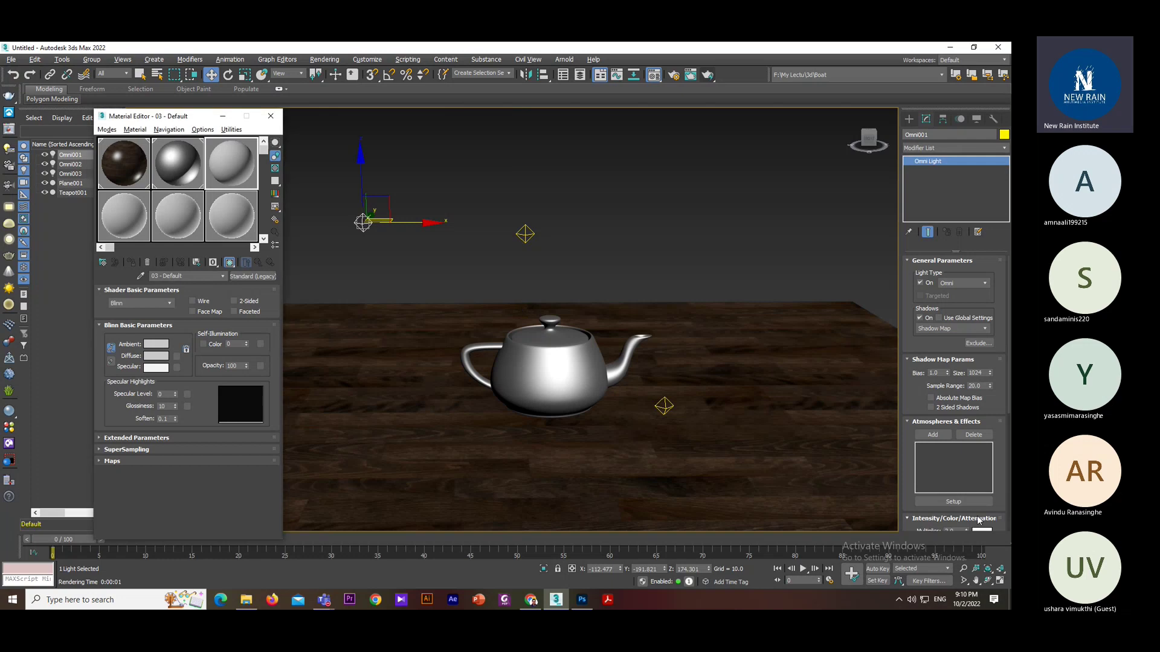
left_click(664, 406)
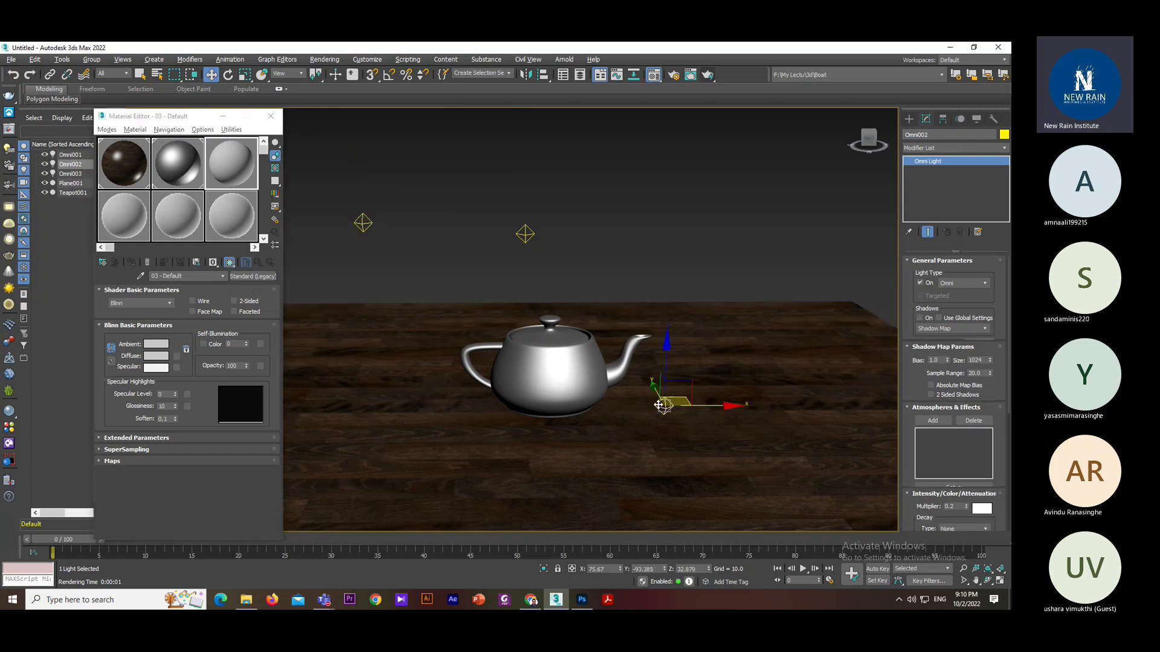
left_click(517, 240)
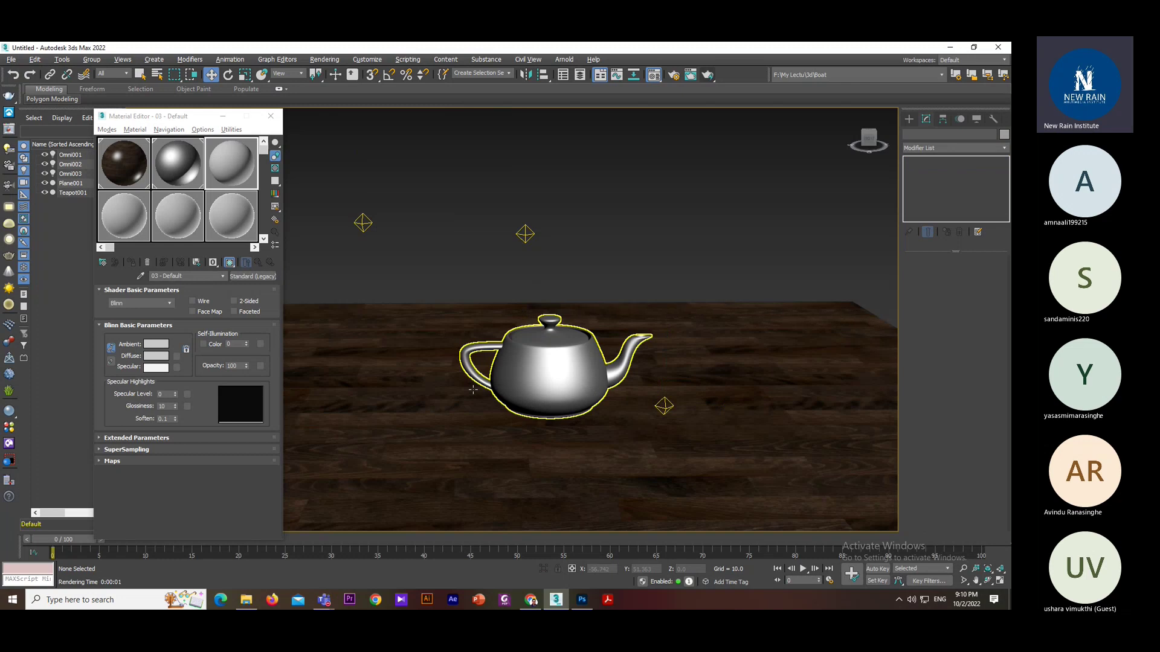
left_click(525, 234)
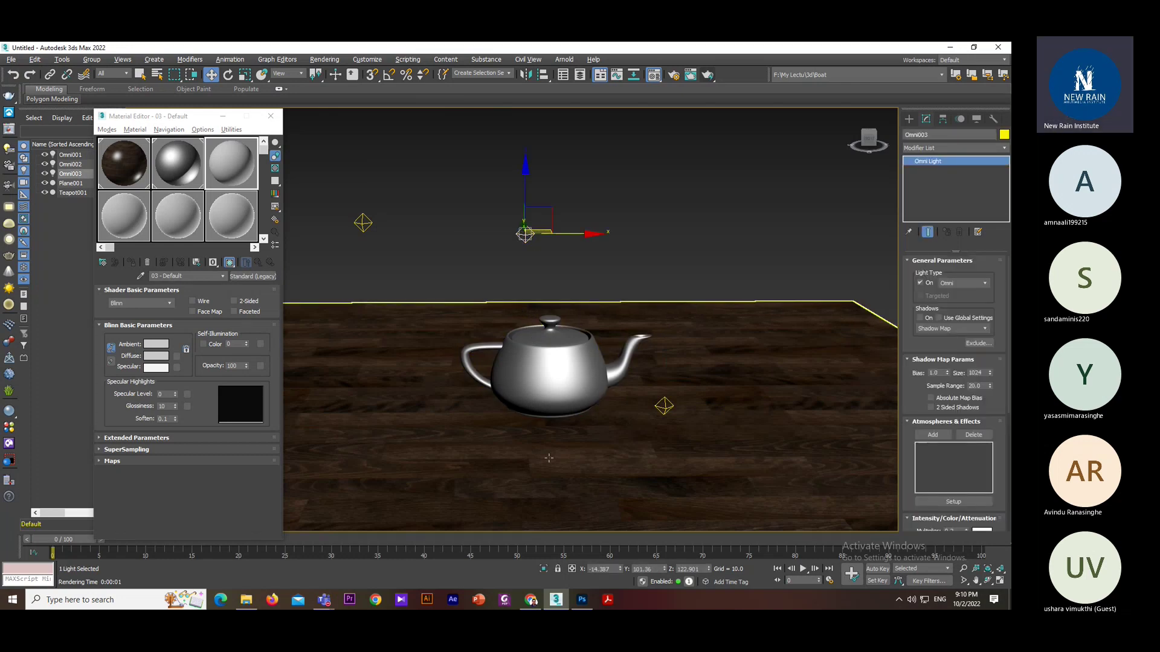
left_click(664, 406)
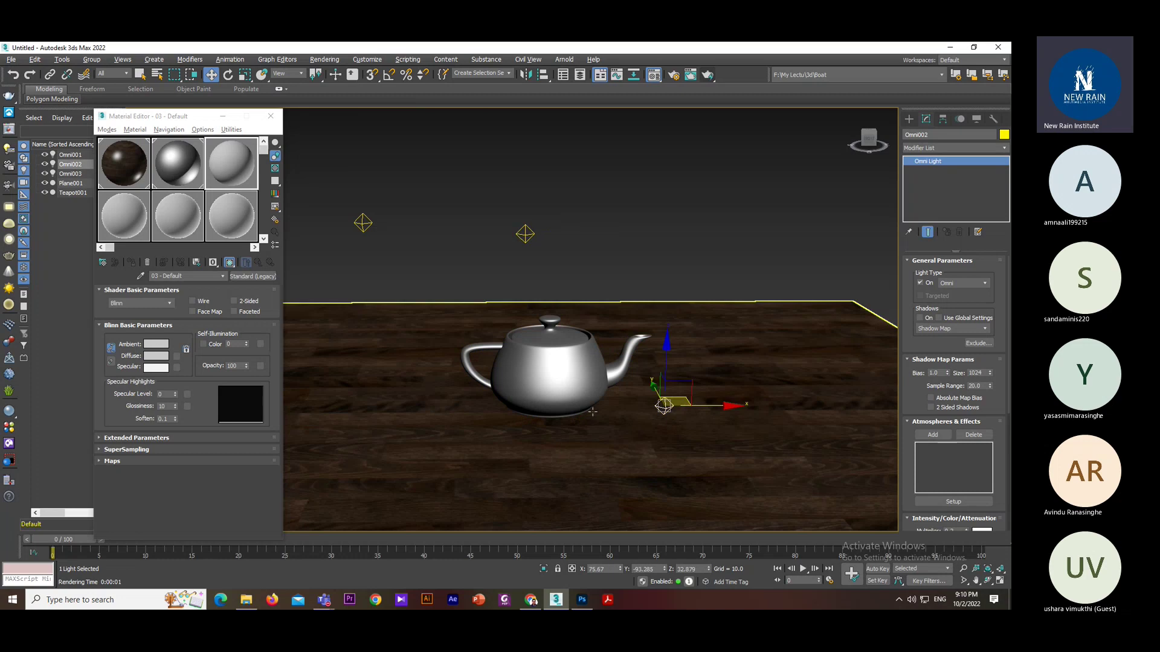
left_click(488, 289)
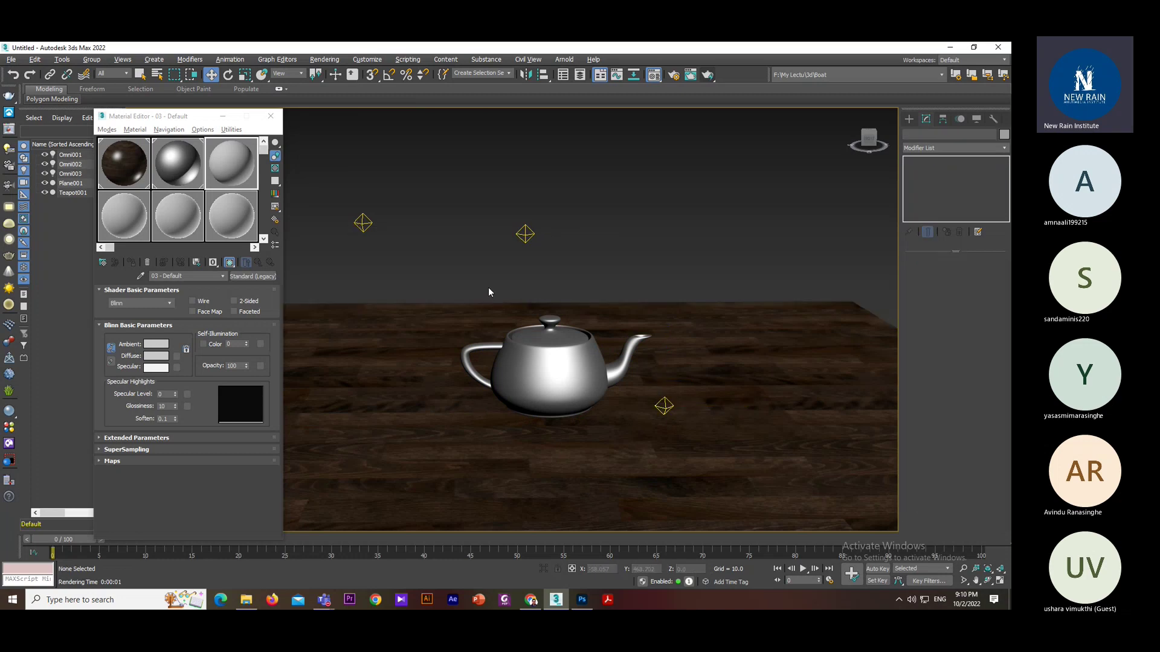
- Turn shadows on and back off for the omni light near the teapot's spout
left_click(665, 406)
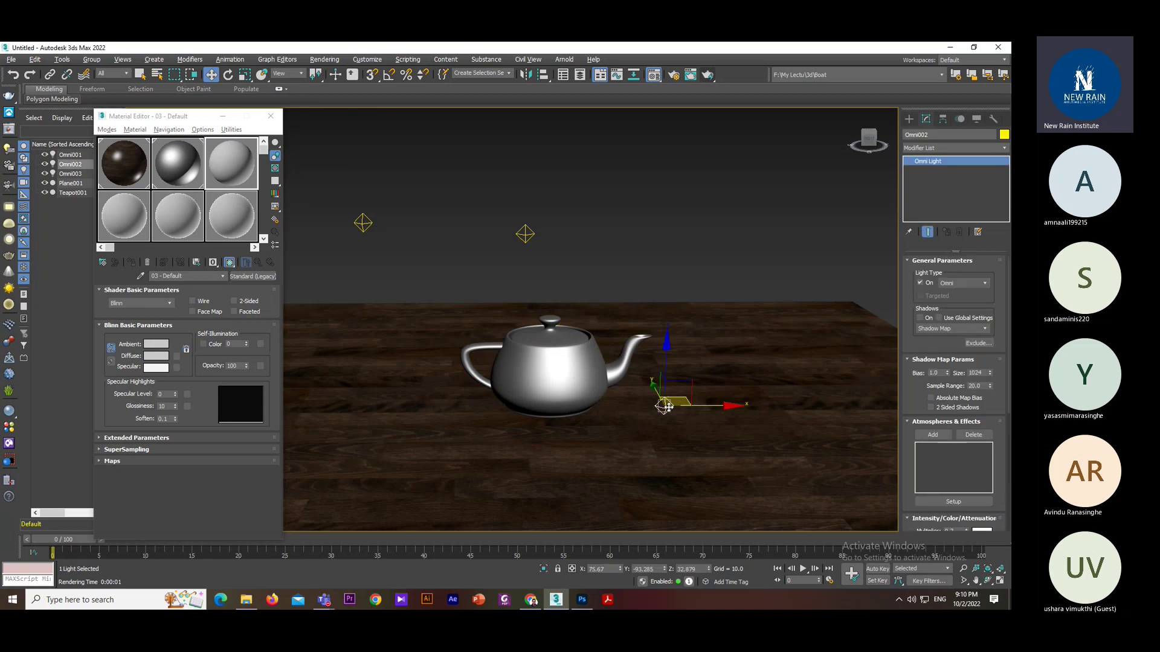
left_click(920, 317)
left_click(920, 318)
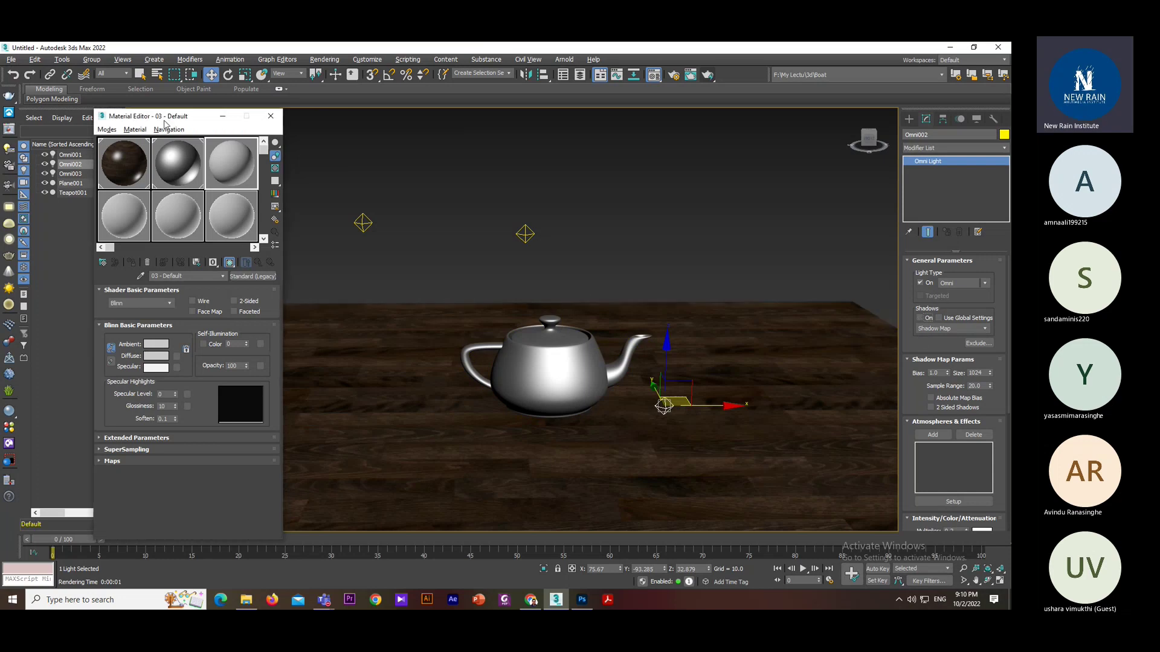
- Close the Material Editor to clear the perspective view
left_click_drag(163, 118, 150, 118)
left_click(259, 119)
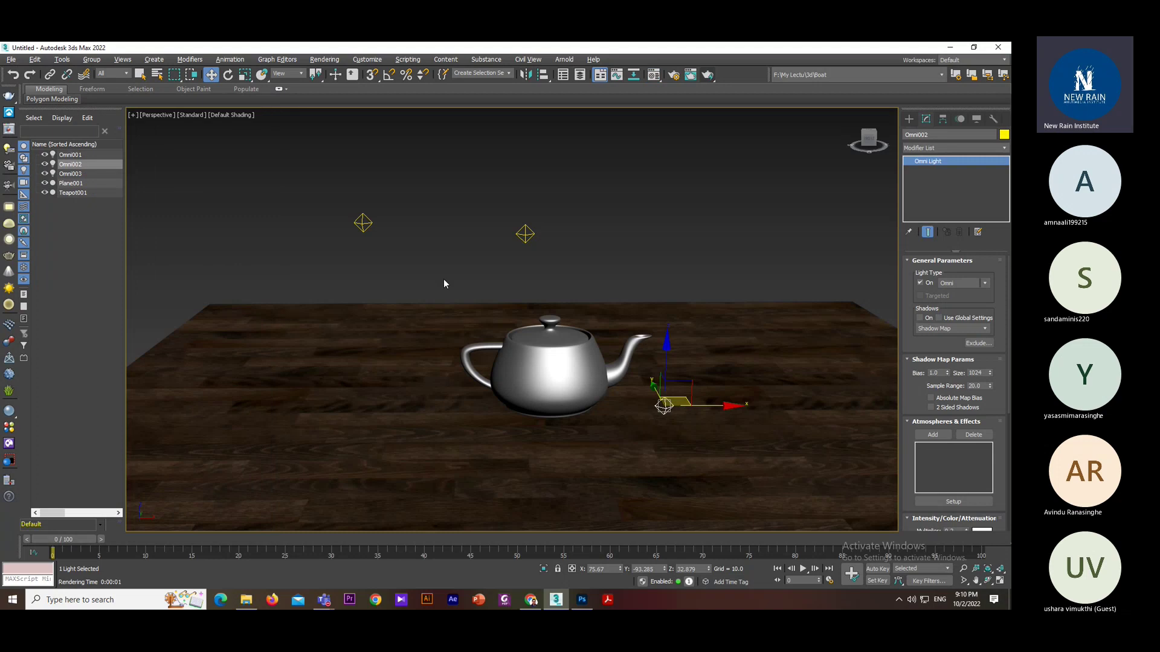
middle_click_drag(445, 280, 404, 253)
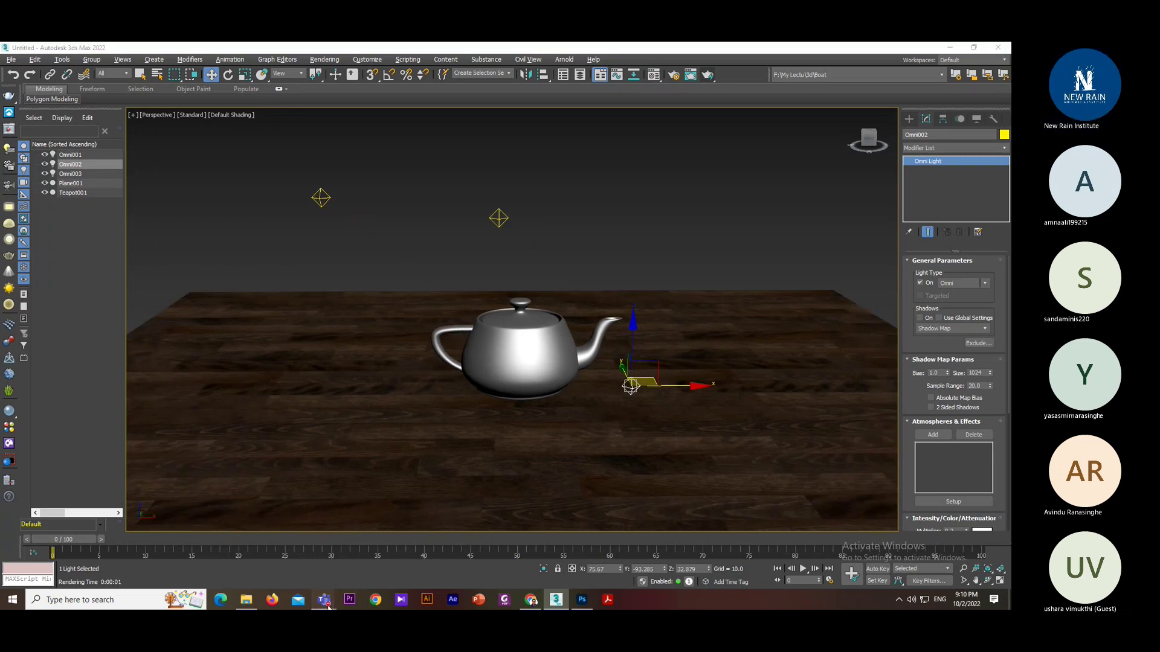
- Check the Teams meeting participants, reposition the meeting window over the viewport and minimize it
mouse_move(325, 599)
left_click(414, 531)
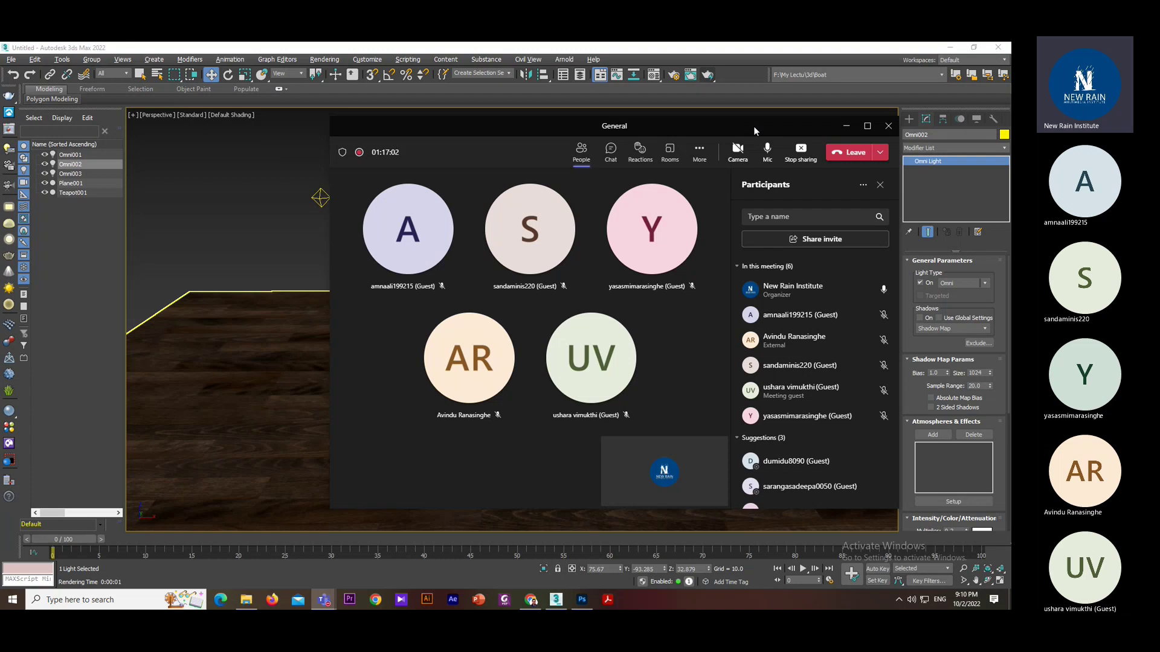
left_click_drag(729, 130, 603, 152)
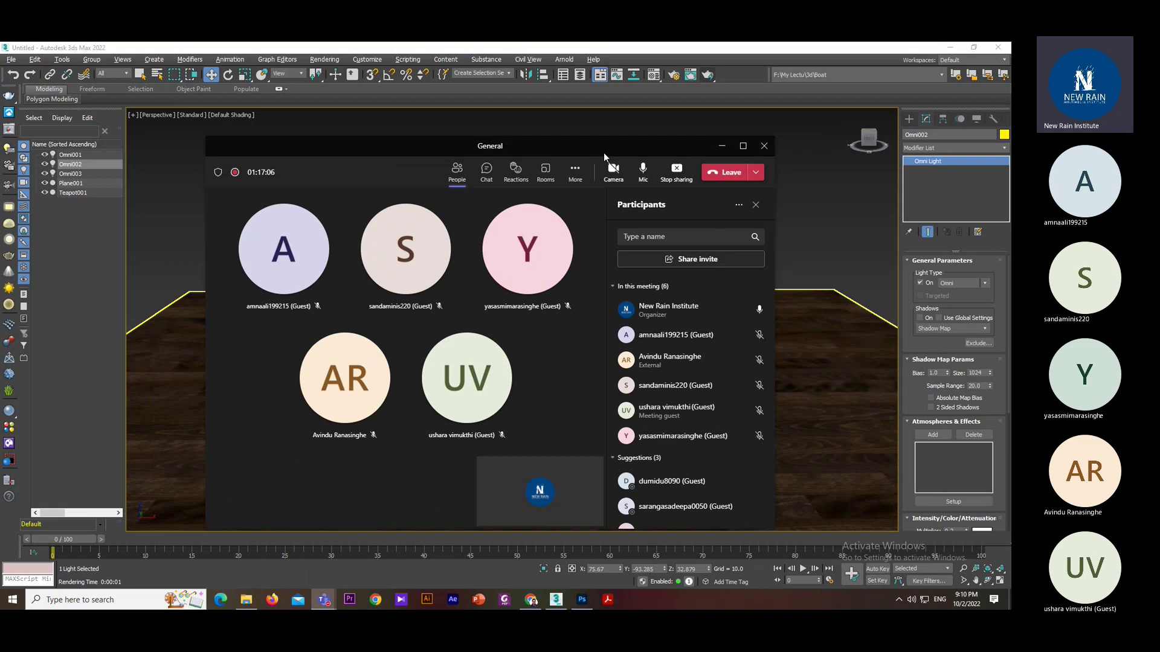
left_click(721, 146)
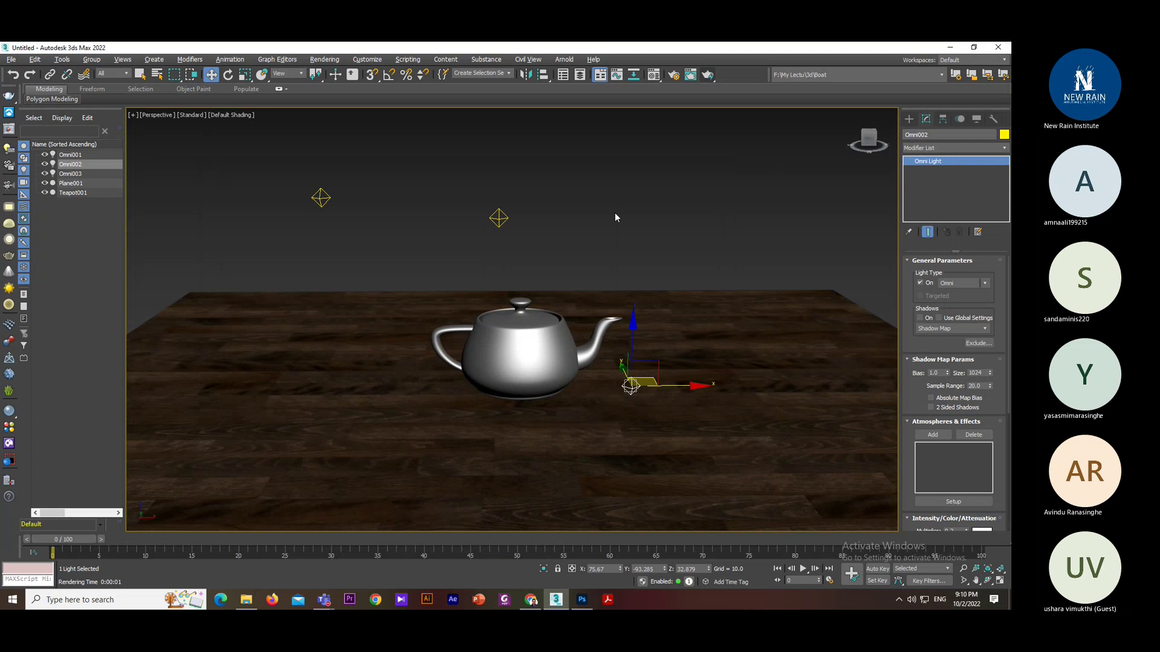
- Render the perspective view, frame the teapot closer from a lower angle and render it again
key("shift+q")
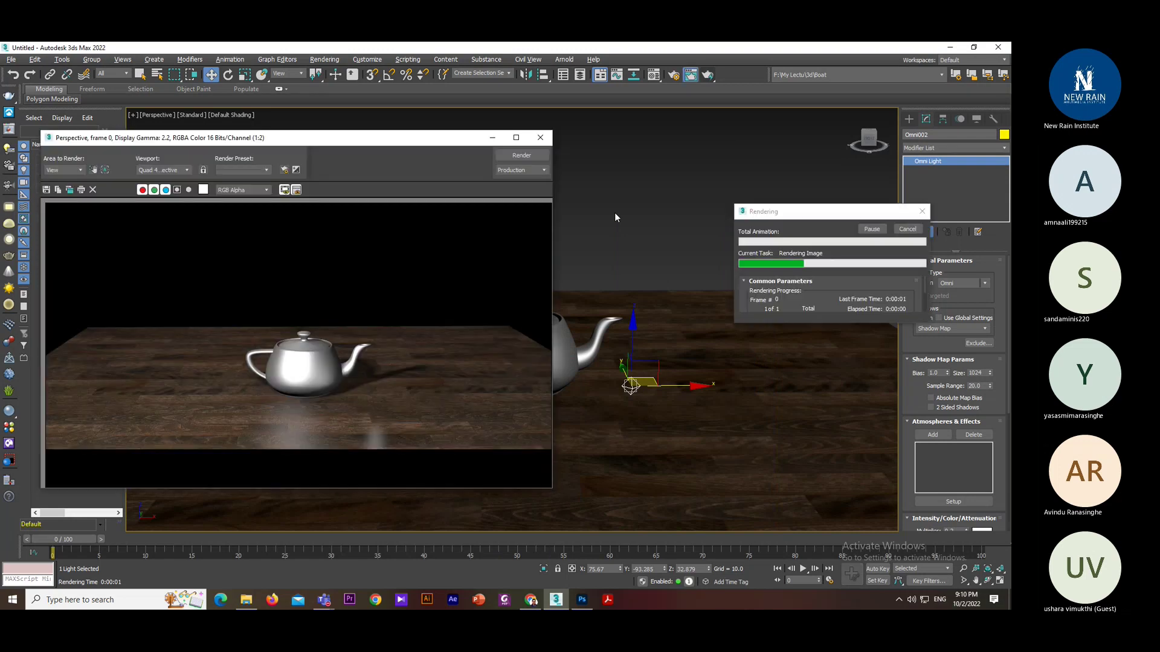
left_click(540, 138)
middle_click_drag(644, 344, 590, 278, "alt")
left_click(590, 278)
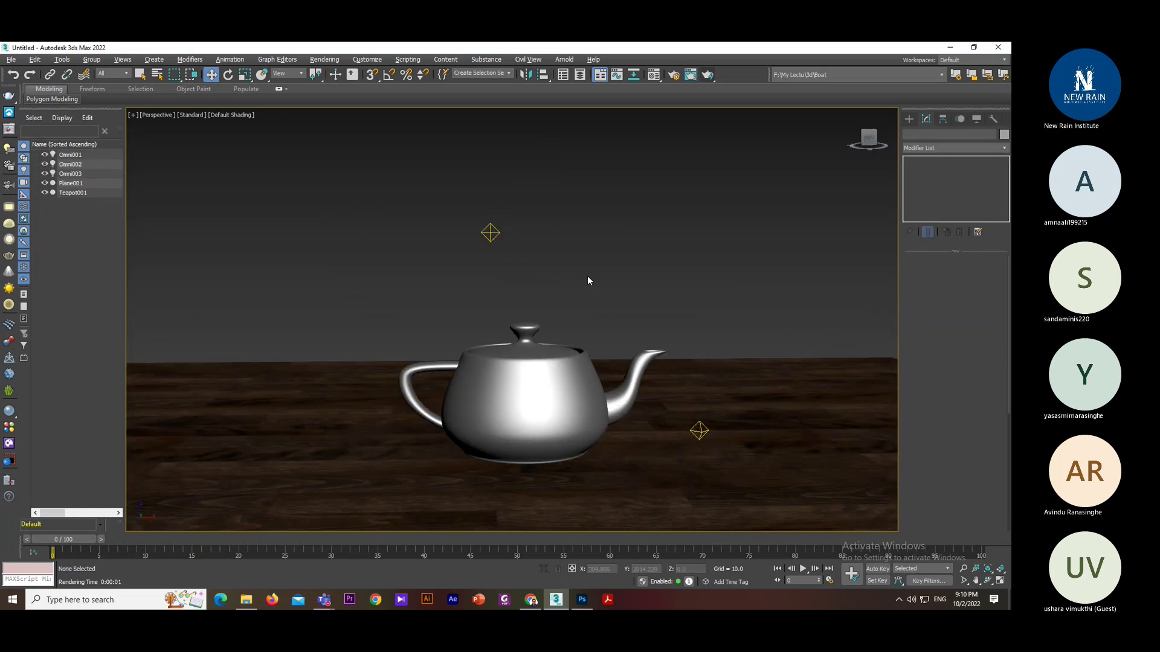
mouse_move(587, 340)
middle_mouse_down()
mouse_move(585, 289)
mouse_move(583, 320)
middle_mouse_up()
scroll(585, 314, "up", 1)
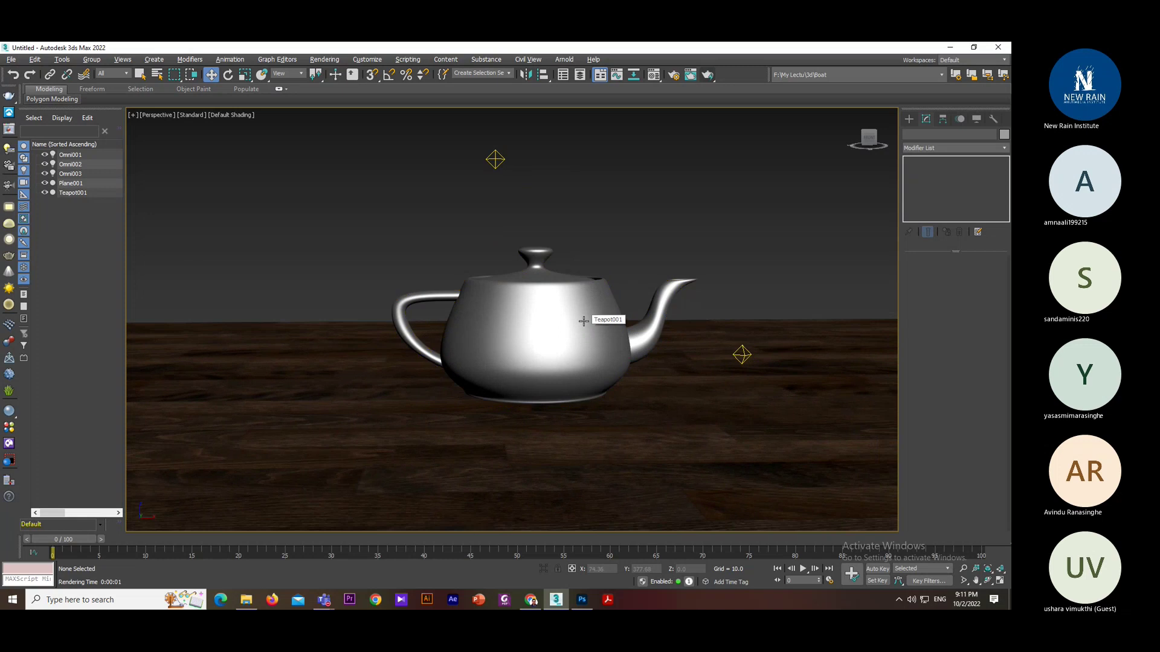
key("shift+q")
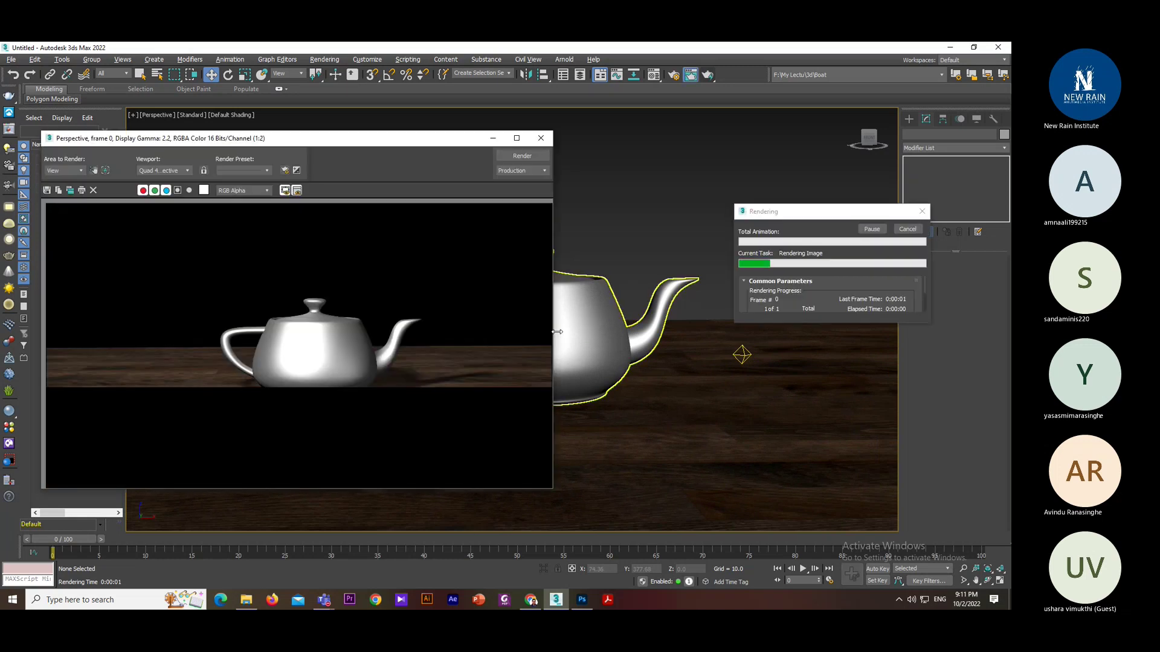
- Compare the rendered teapot side by side with the viewport and close the render window
left_click_drag(451, 144, 380, 145)
middle_click_drag(722, 324, 778, 316)
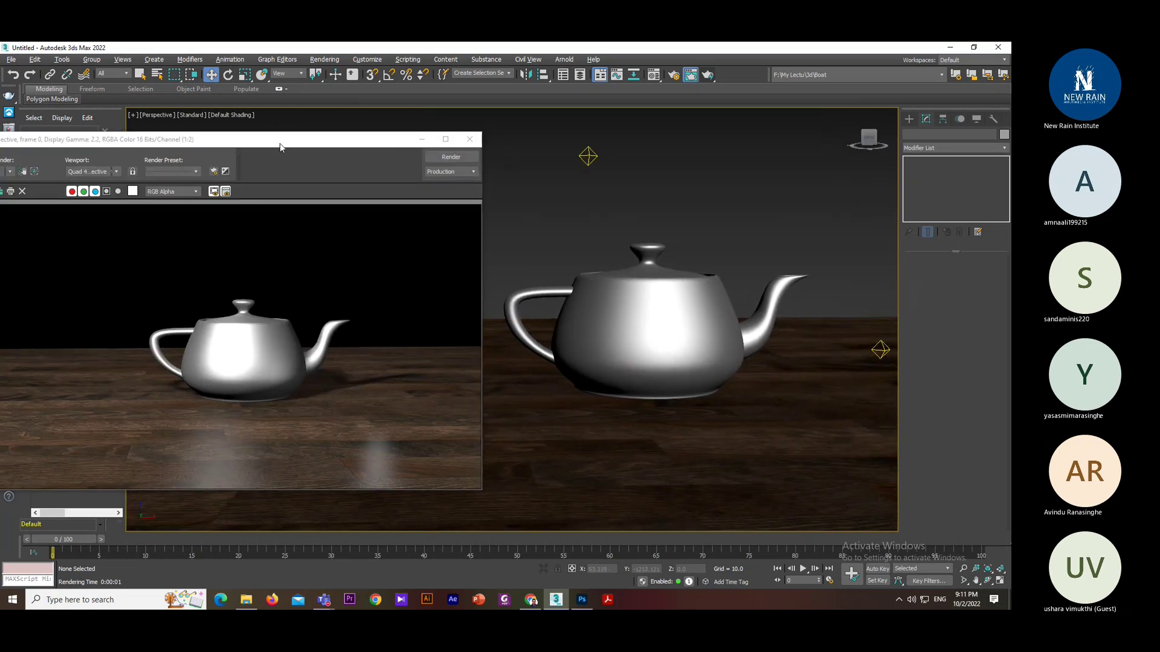
left_click_drag(287, 143, 342, 137)
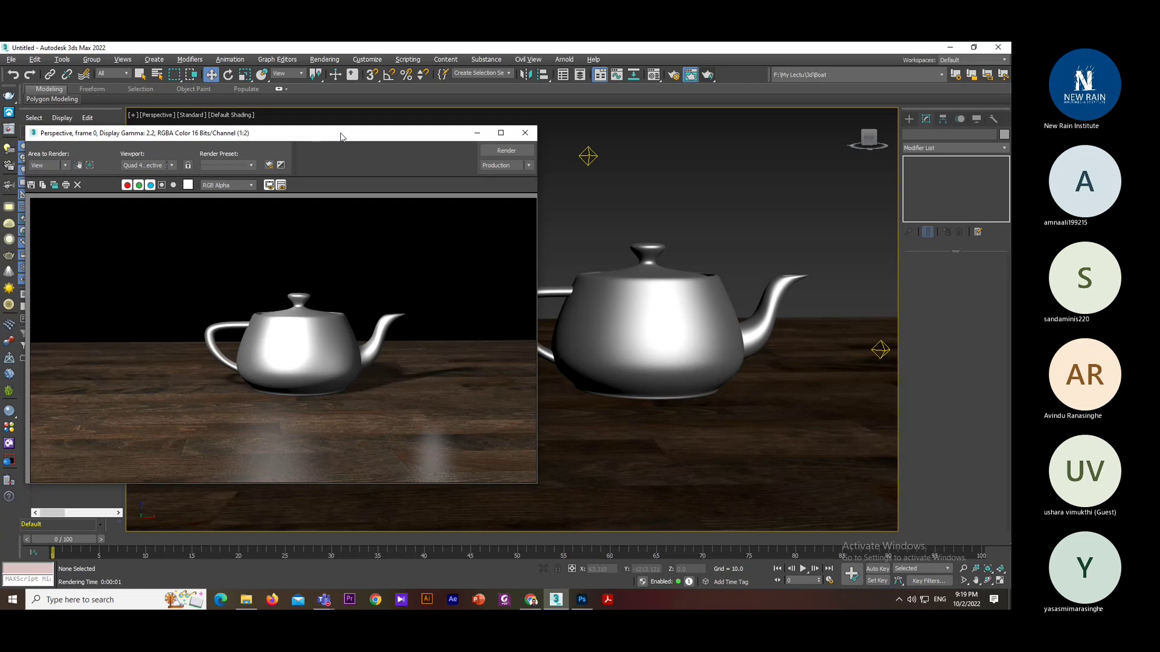
left_click(525, 133)
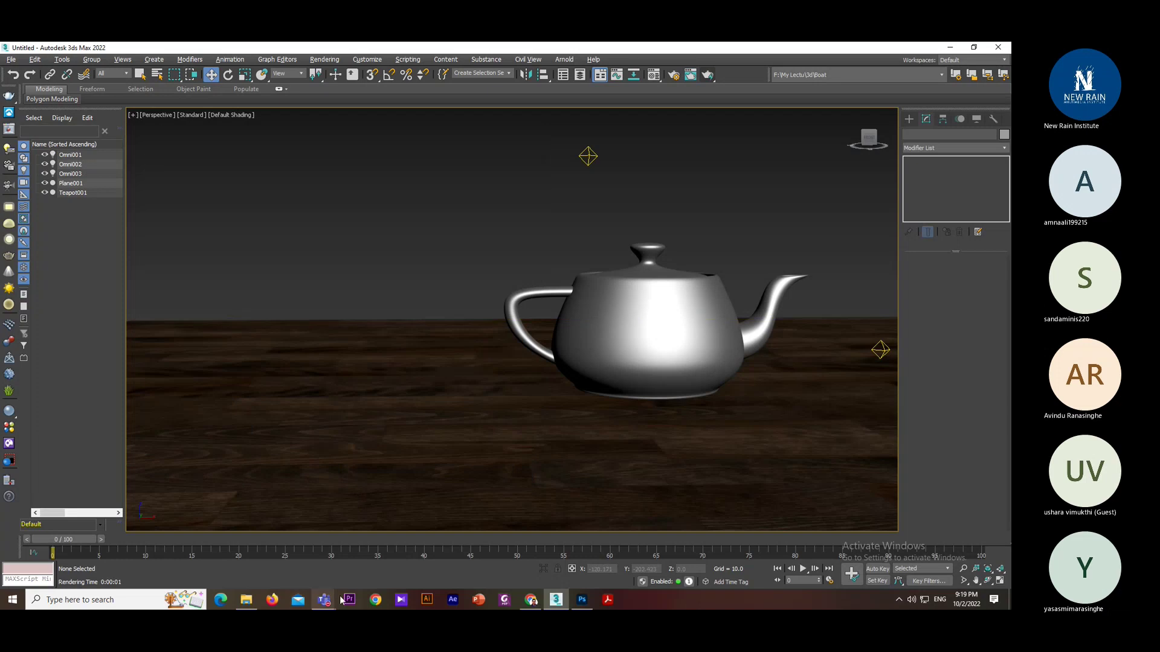
- Unmute the microphone in the Teams meeting and minimize the meeting window
mouse_move(329, 601)
left_click(338, 565)
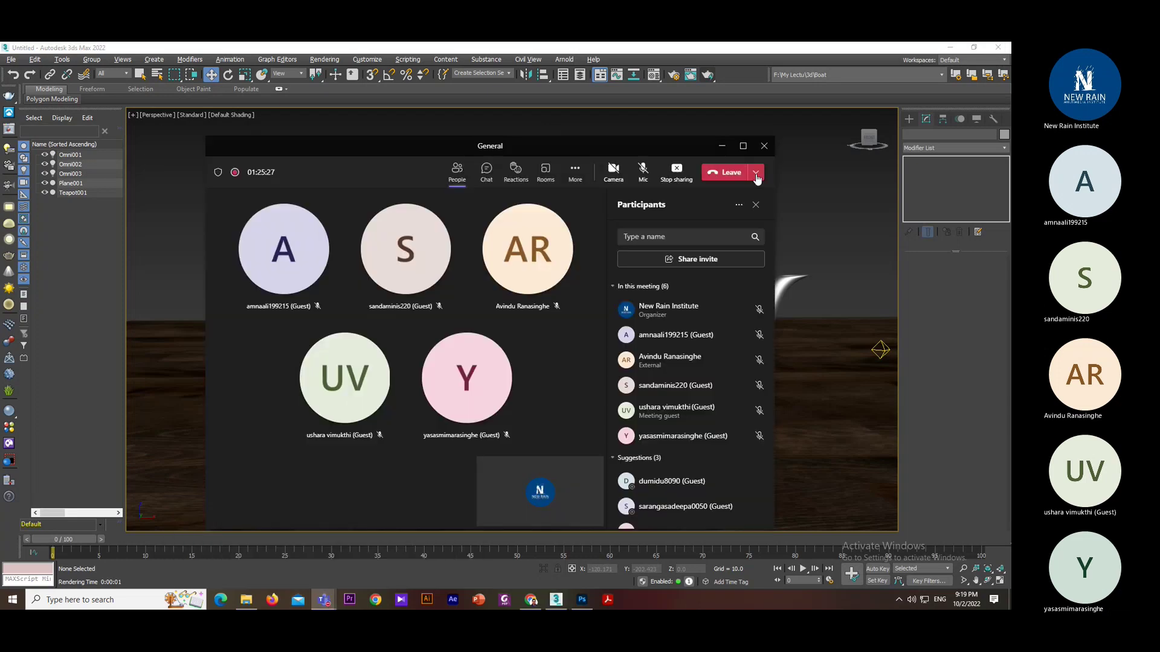
left_click(643, 171)
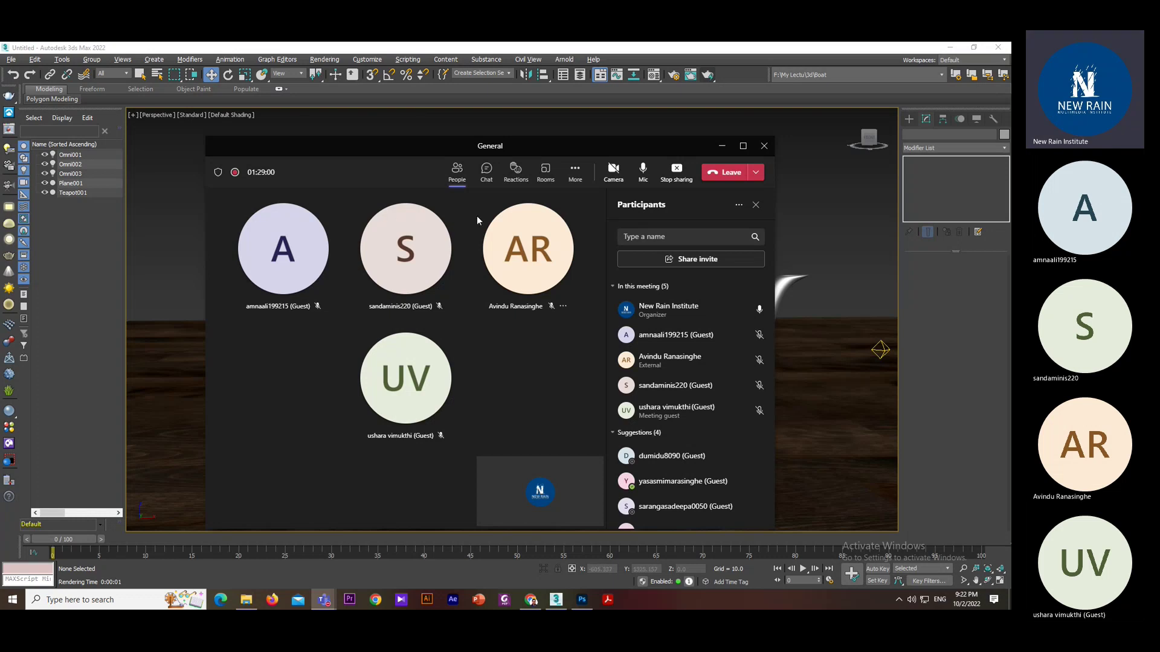
left_click(721, 147)
- Clone the wooden floor plane as one copy along Y, placed edge to edge beside the plane under the teapot
middle_click_drag(531, 255, 506, 401, "alt")
scroll(476, 317, "down", 3)
scroll(491, 367, "down", 3)
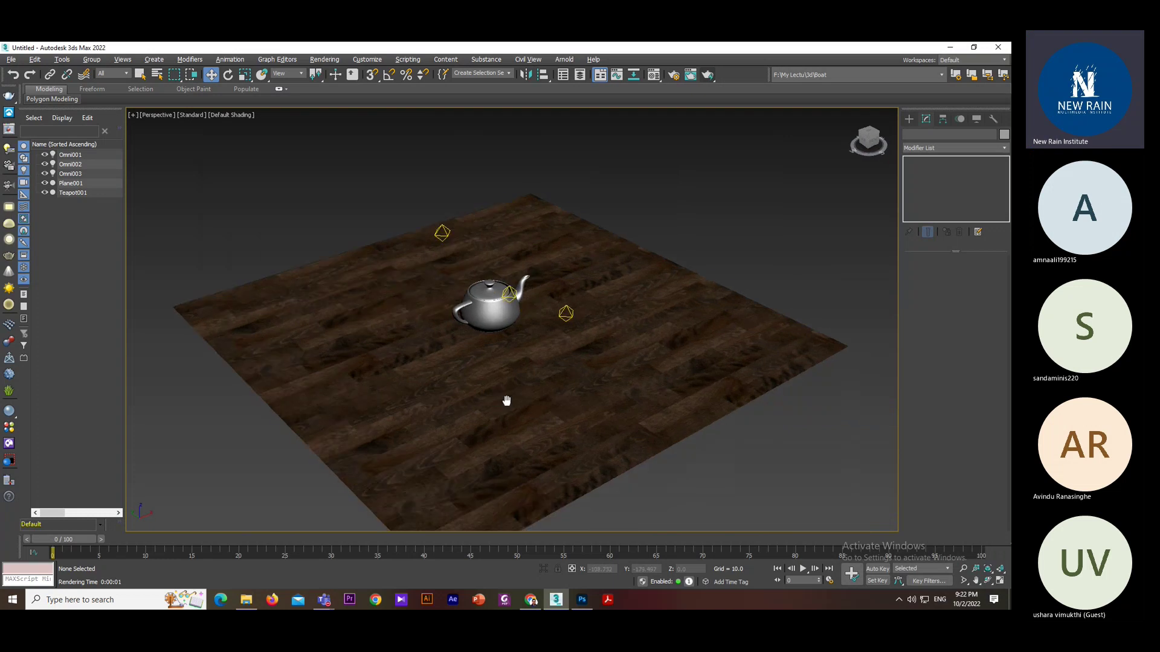
left_click(500, 401)
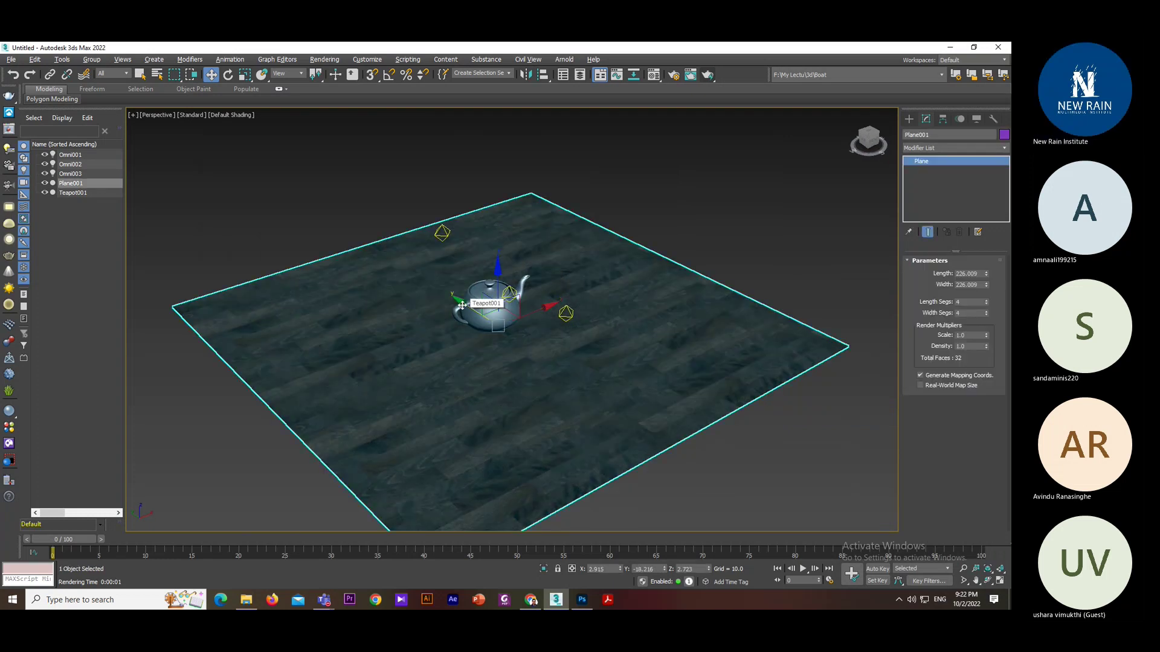
middle_click_drag(462, 305, 451, 324, "alt")
left_click_drag(437, 319, 51, 293, "shift")
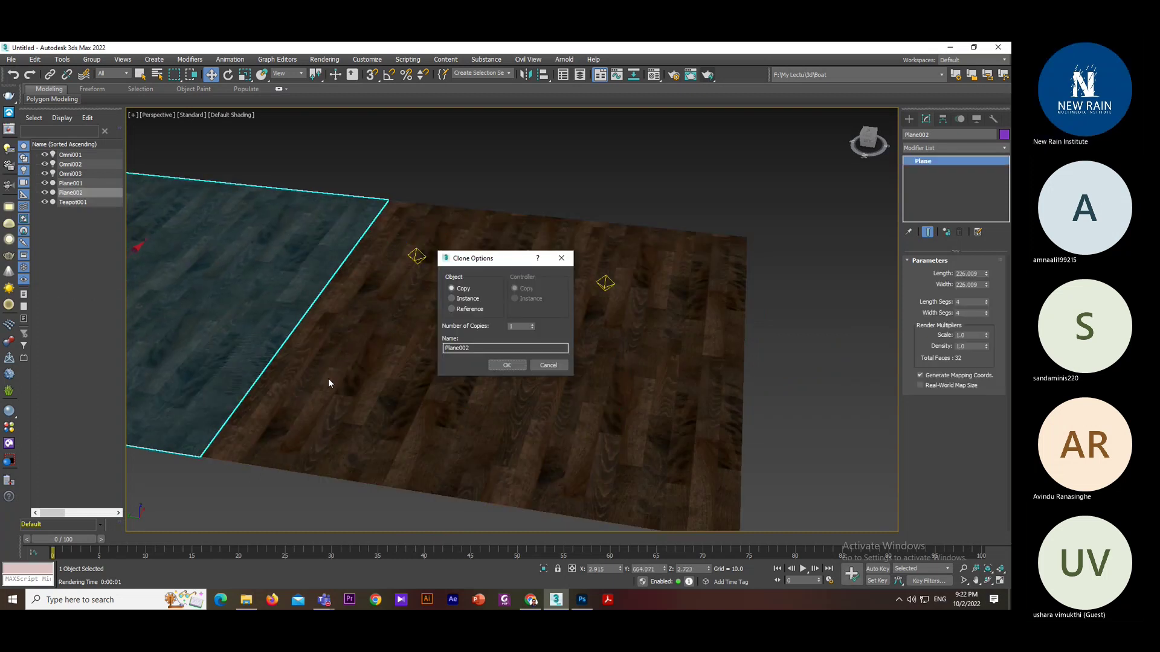
left_click(507, 365)
scroll(422, 271, "down", 5)
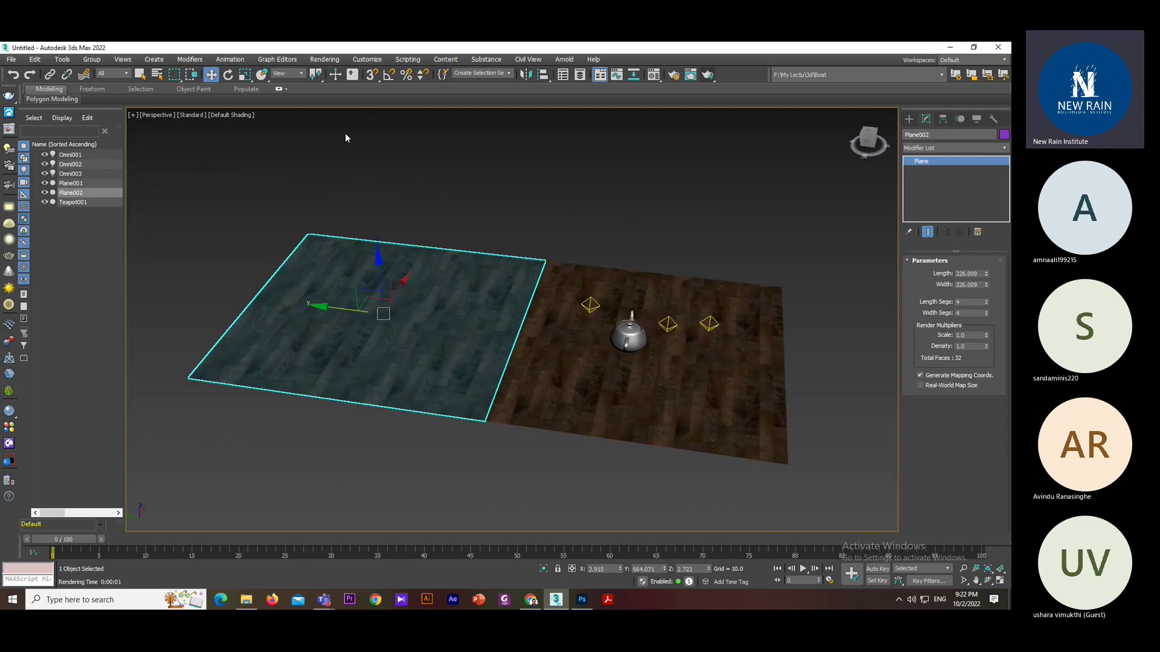
- Rotate the cloned plane upright with angle snap and move it along Y to about 265.5 as a wall behind the teapot
left_click(229, 75)
key("a")
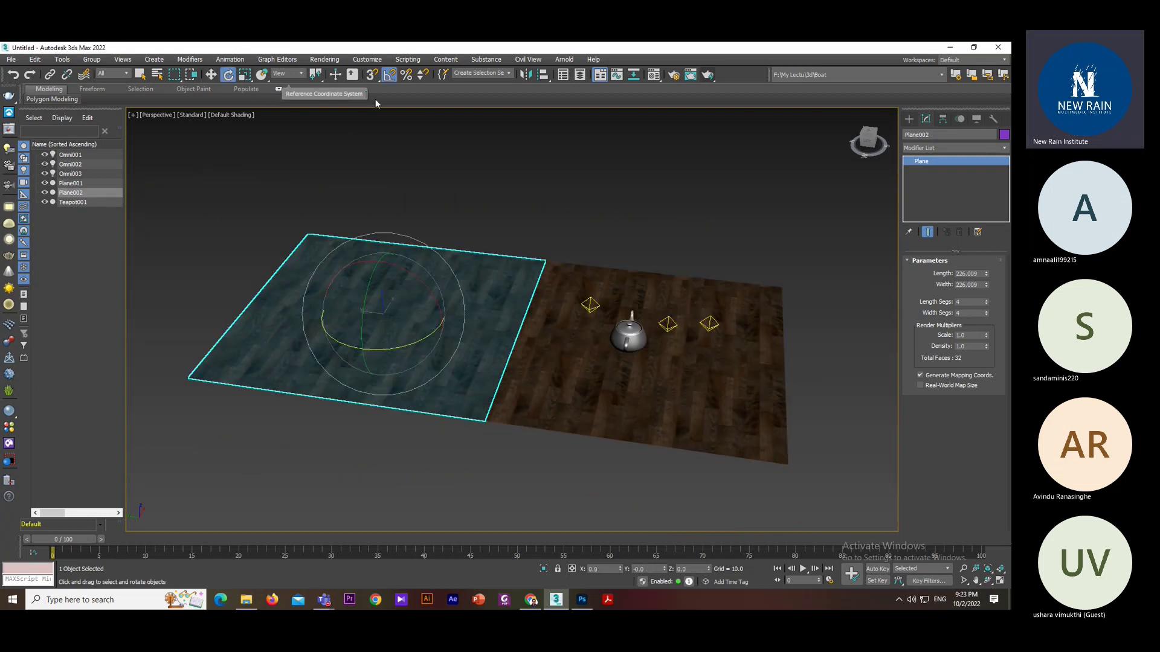
left_click_drag(407, 270, 449, 291)
key("w")
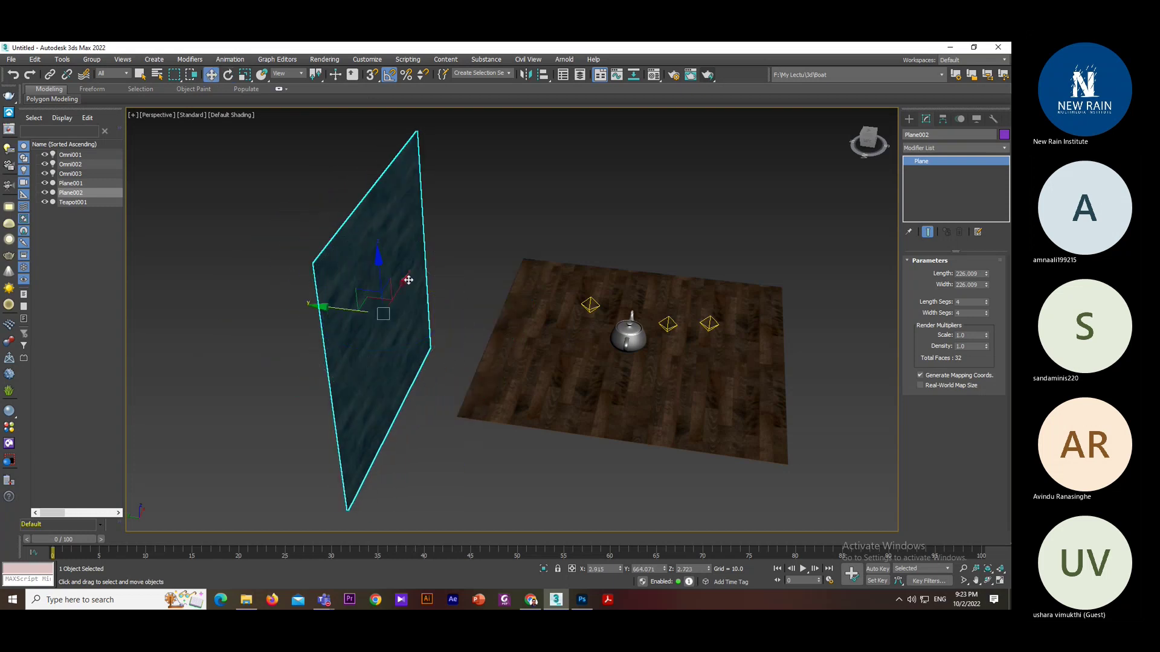
left_click_drag(325, 307, 461, 327)
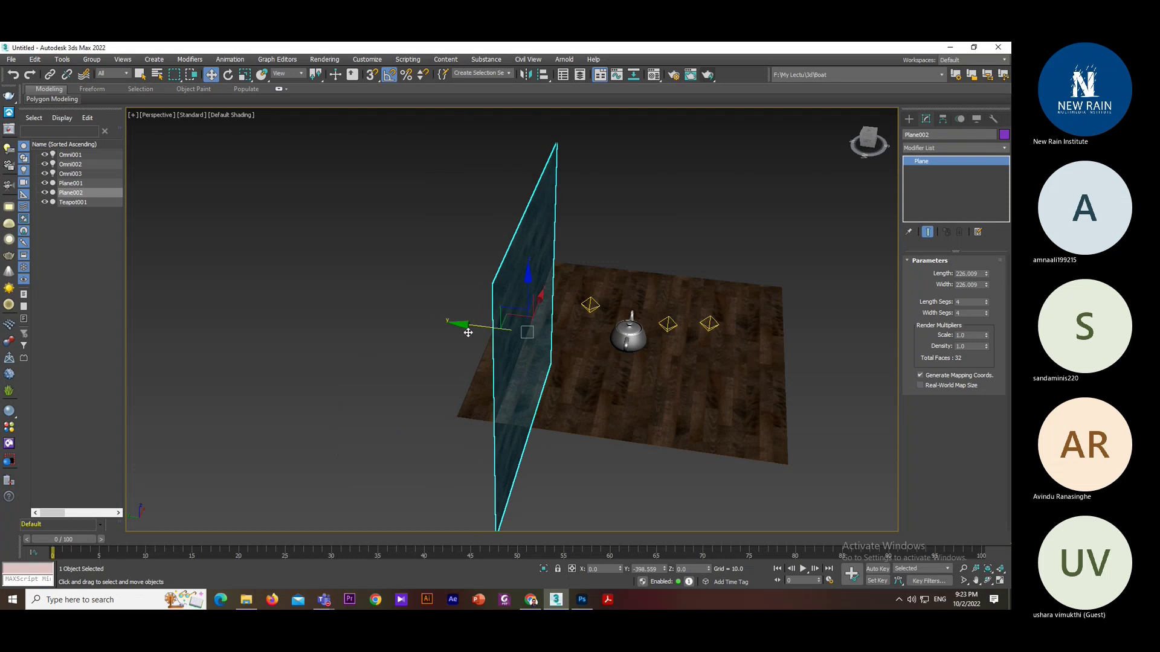
- Frame the teapot head-on against the wooden wall, render the perspective view and close the render window
middle_click_drag(461, 327, 483, 341, "alt")
scroll(482, 340, "up", 8)
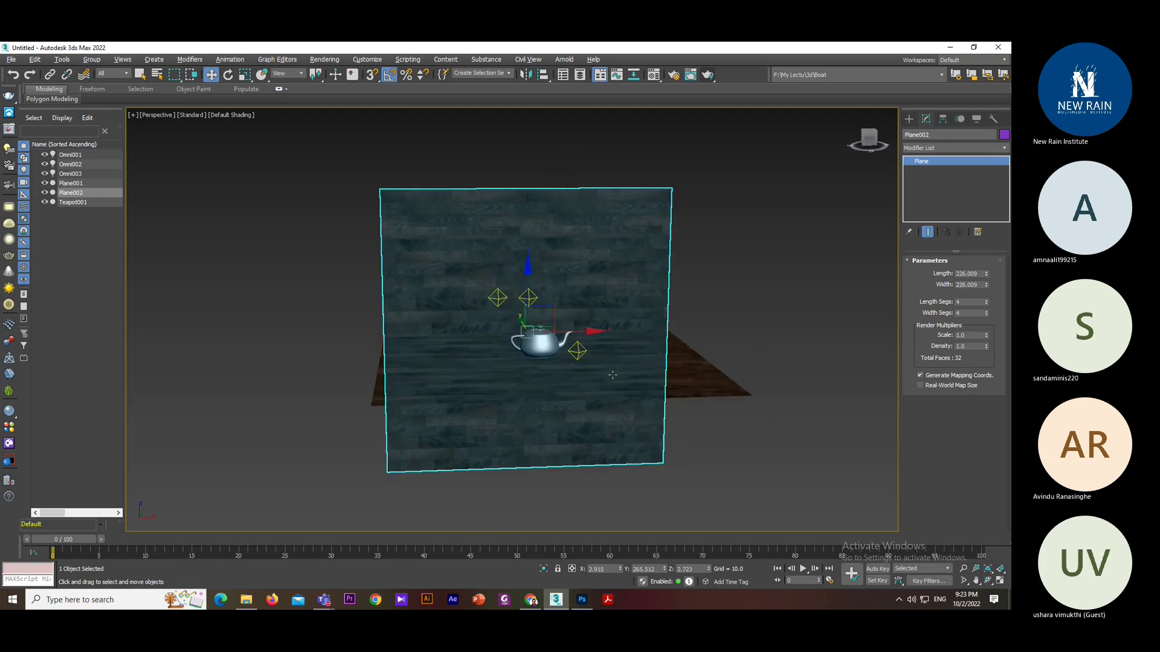
middle_click_drag(563, 317, 669, 375)
key("shift+q")
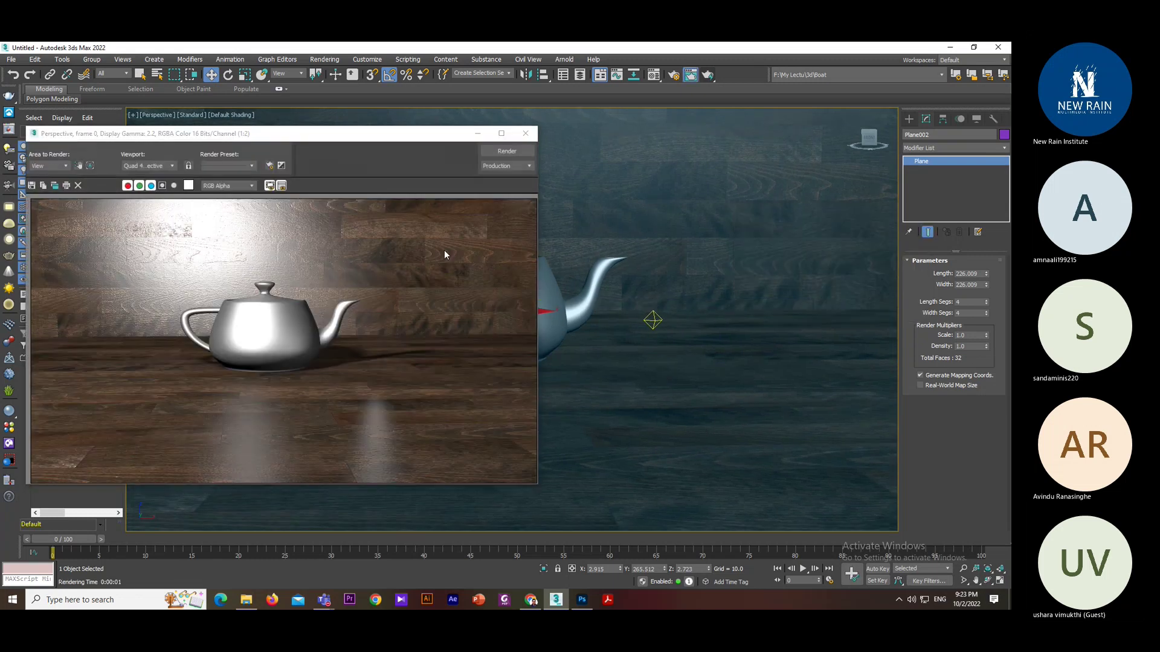
left_click_drag(405, 134, 435, 142)
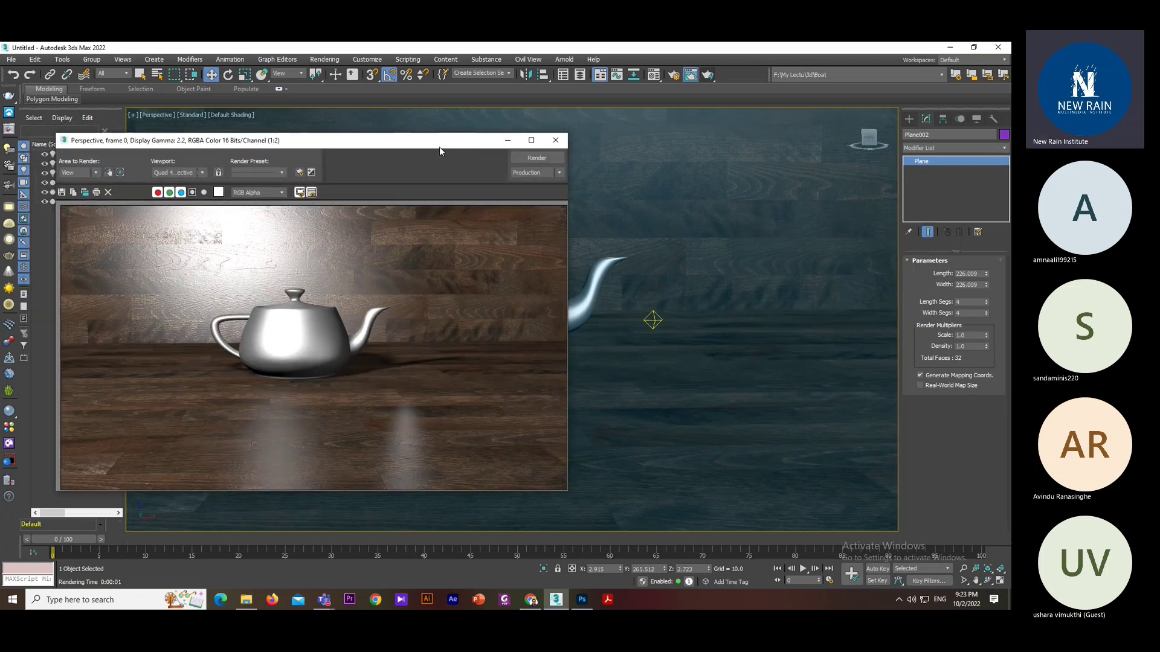
left_click(555, 140)
- Move the wall plane farther back along Y, and shift the wall and floor planes back together
middle_click_drag(518, 320, 458, 307)
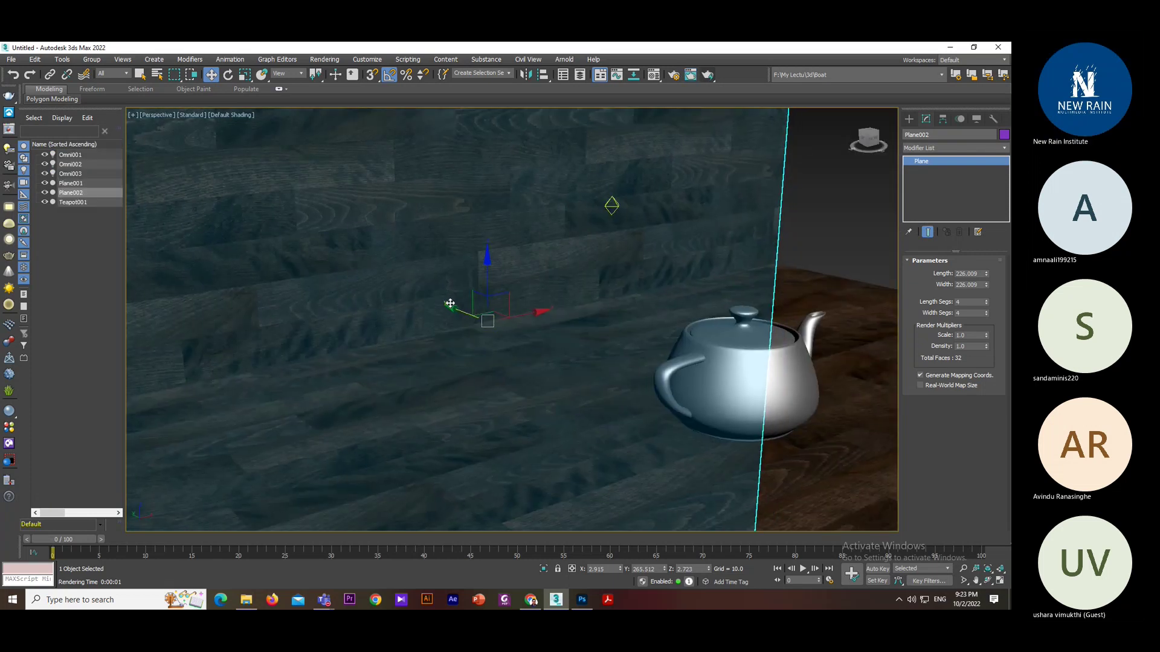
left_click_drag(458, 307, 410, 285)
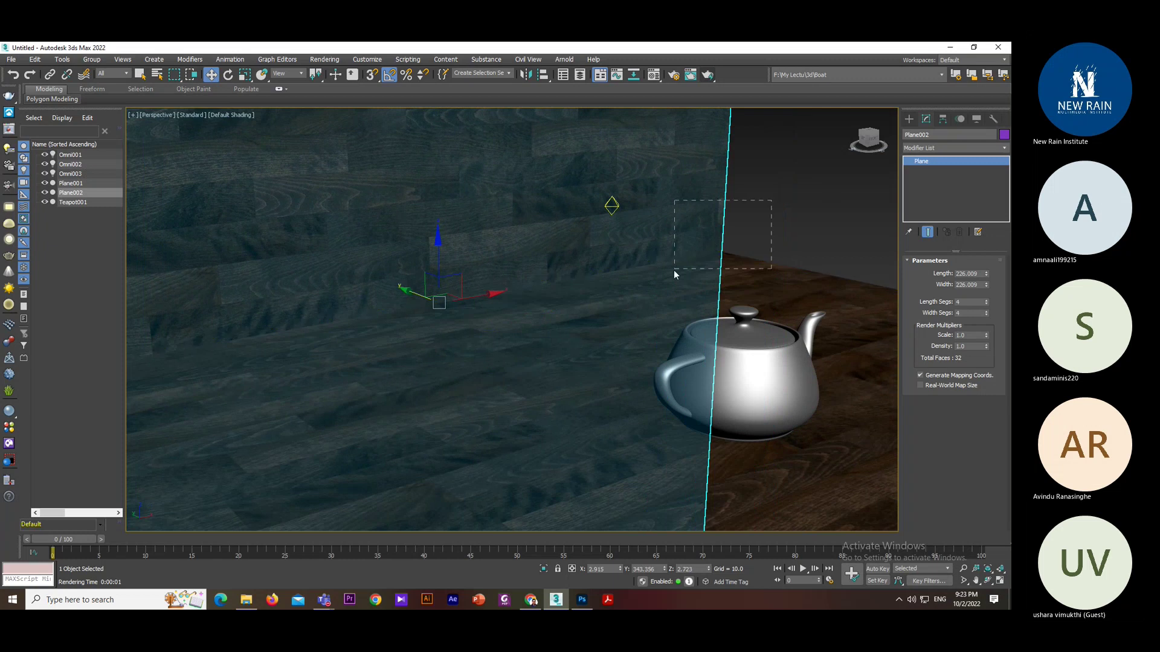
left_click(576, 309, "ctrl")
left_click_drag(535, 342, 391, 288)
- Render the front view of the teapot with the repositioned floor and wall, and close the render window
middle_click_drag(471, 351, 583, 455)
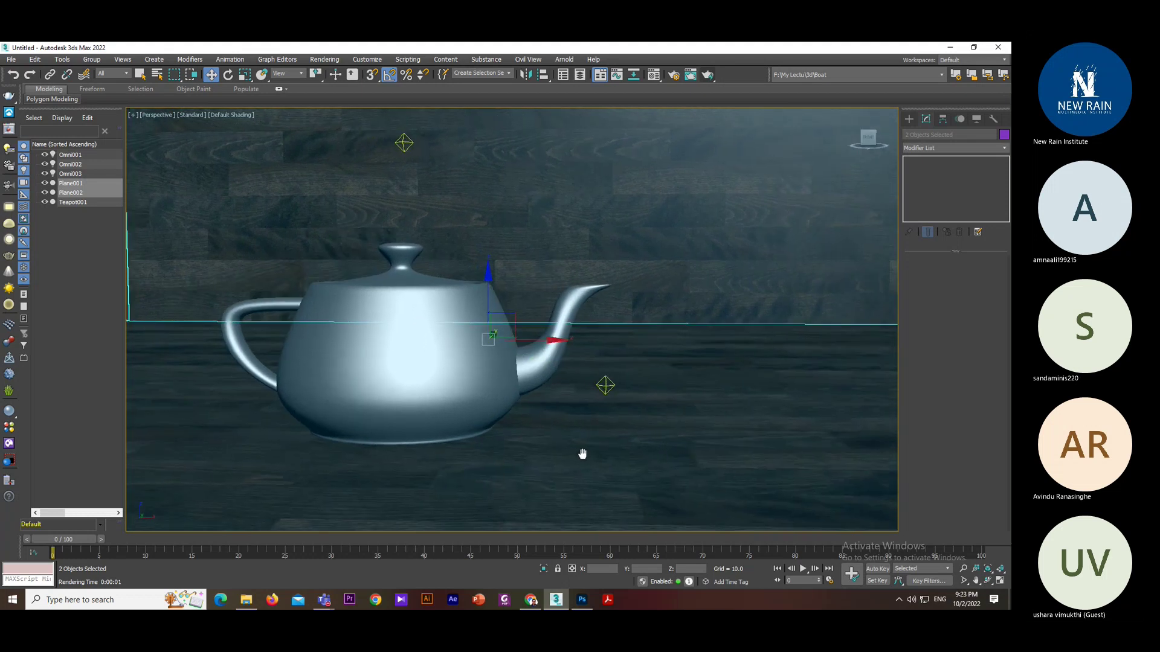
key("shift+q")
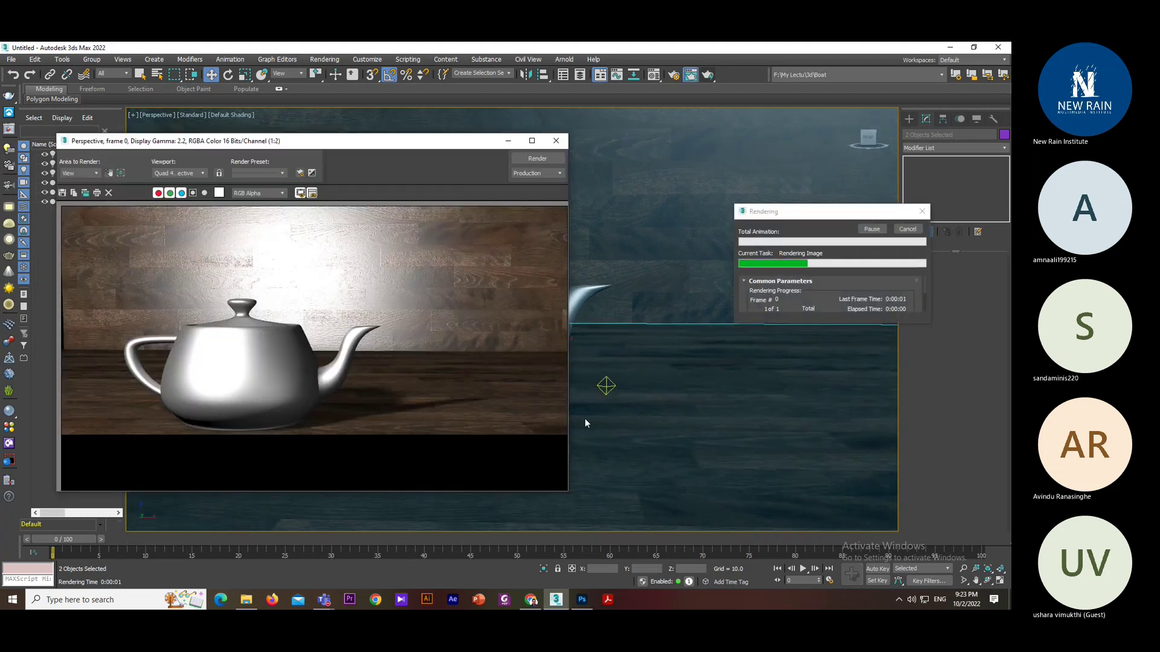
left_click(555, 141)
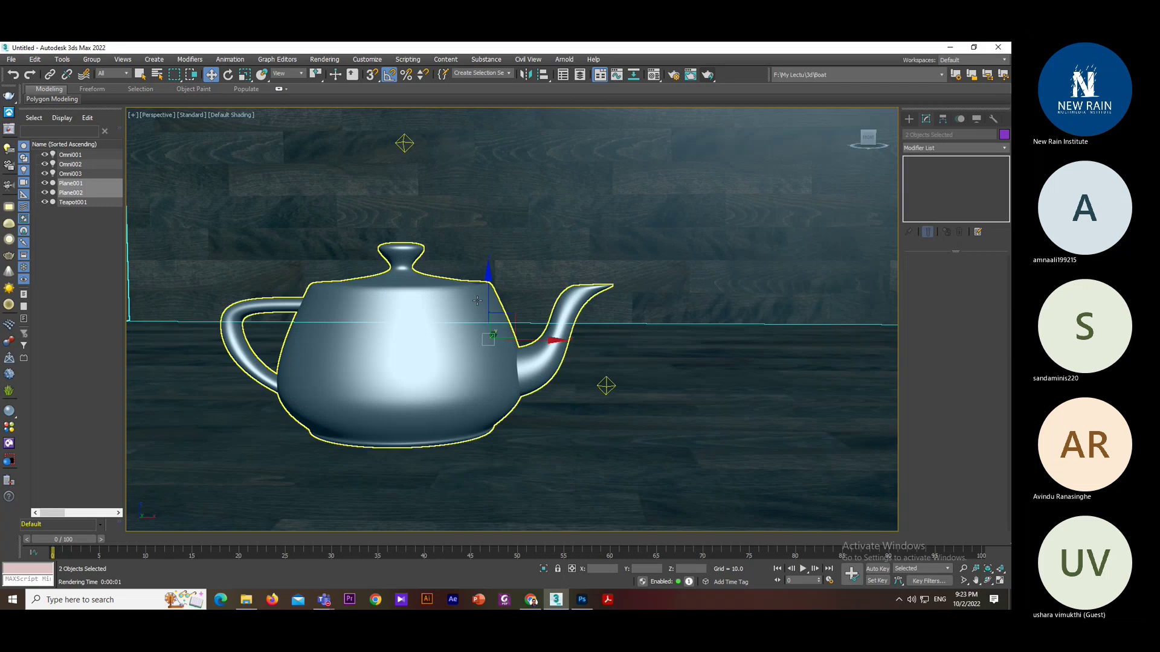
- Slide the wall and floor planes together along Y toward the teapot so the wall stands closer behind it
key("z")
middle_click_drag(492, 365, 560, 401, "alt")
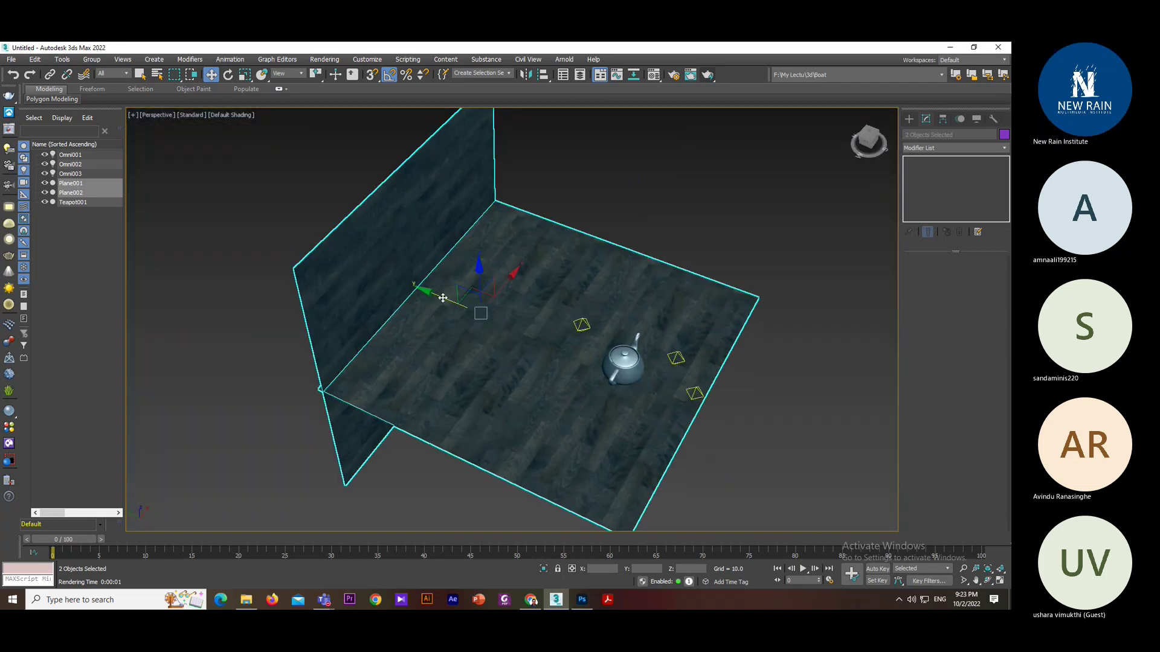
left_click_drag(442, 298, 621, 401)
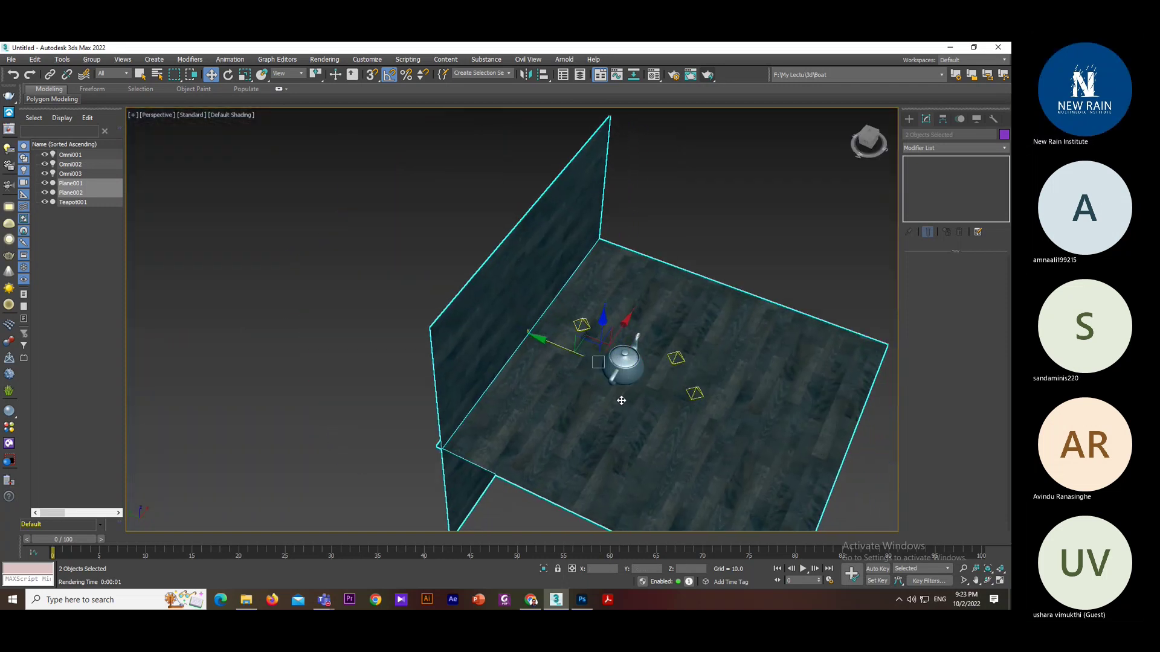
middle_click_drag(621, 401, 547, 391, "alt")
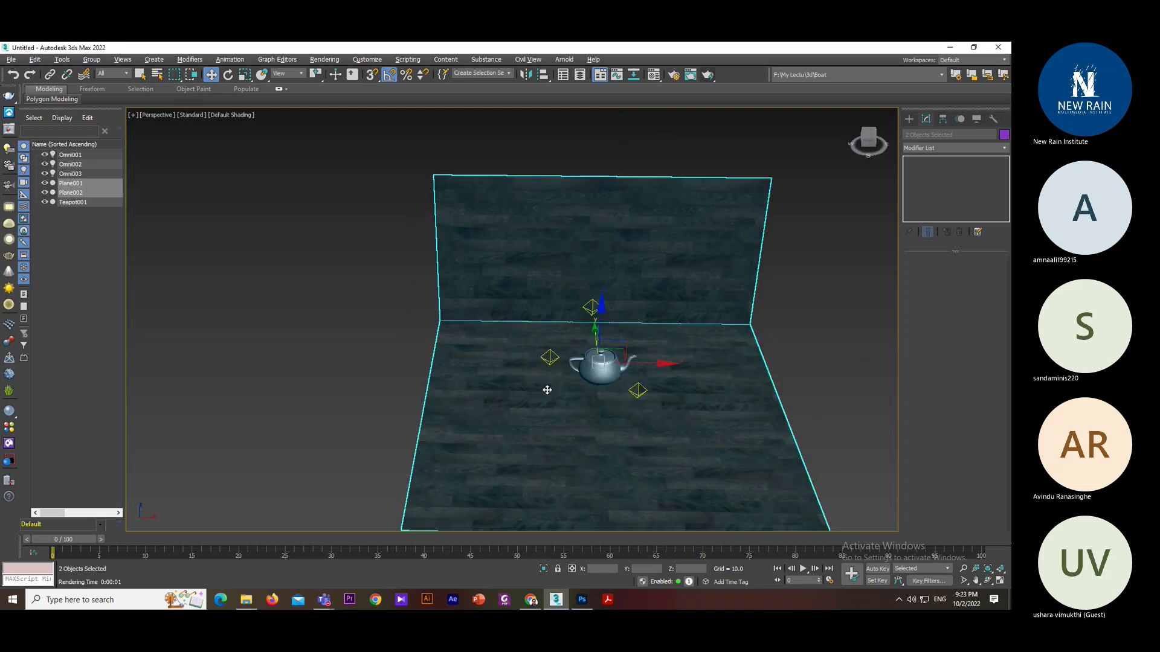
- Lower the Omni003 light to a height of about Z 50, just behind the teapot's lid
scroll(547, 390, "up", 5)
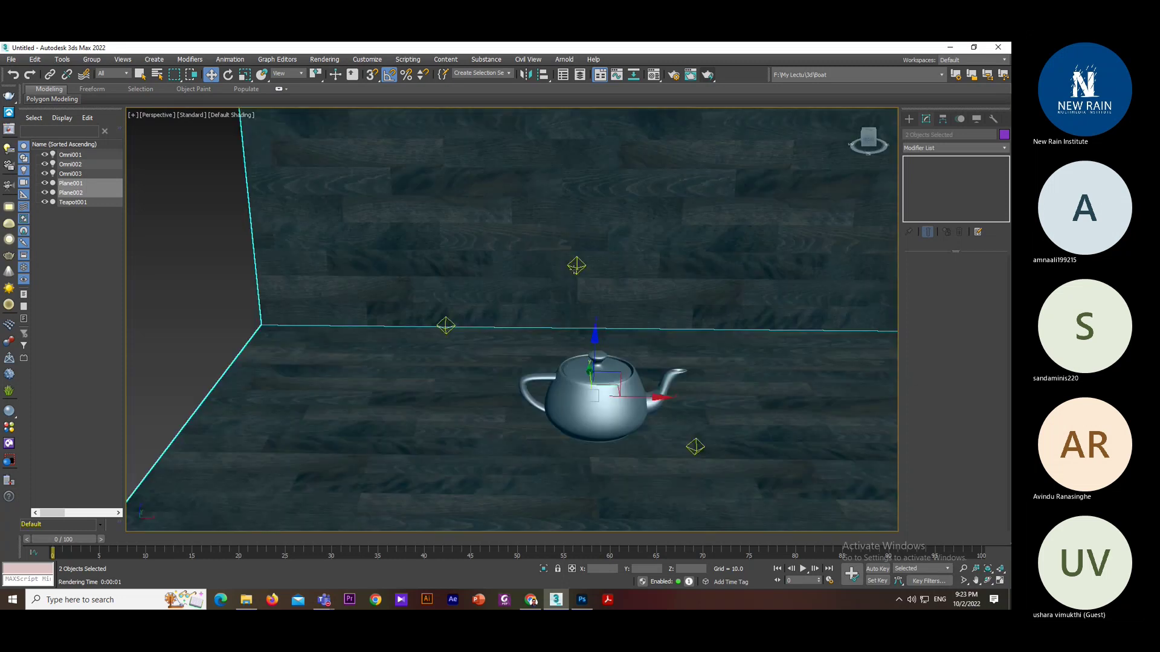
left_click(575, 266)
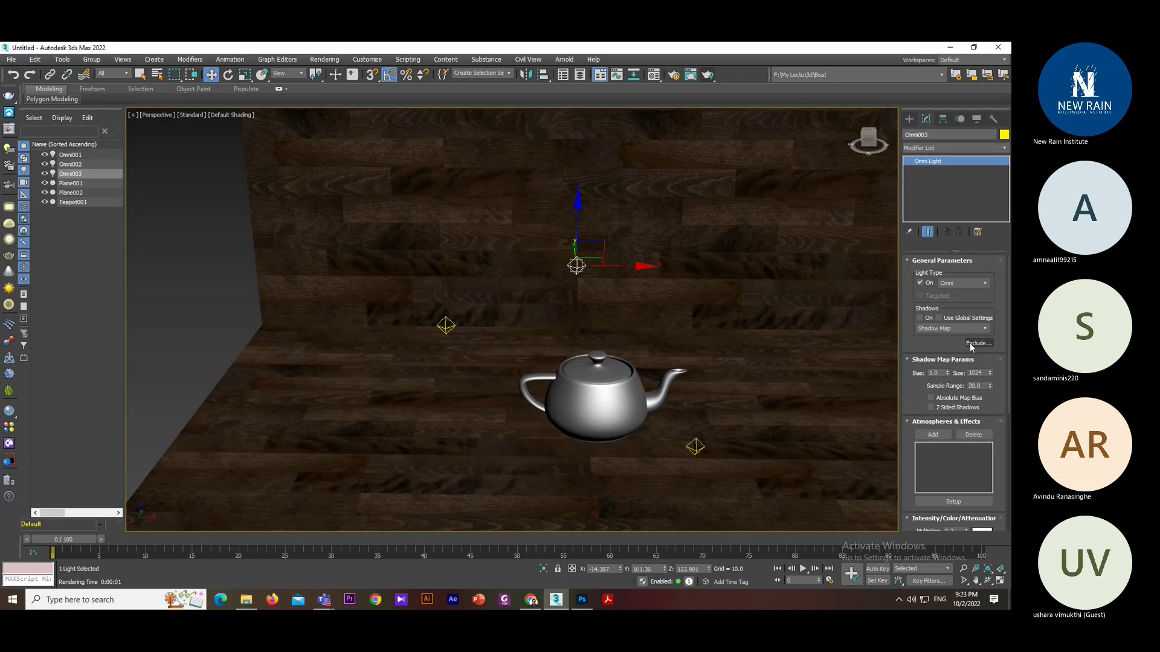
scroll(961, 314, "down", 3)
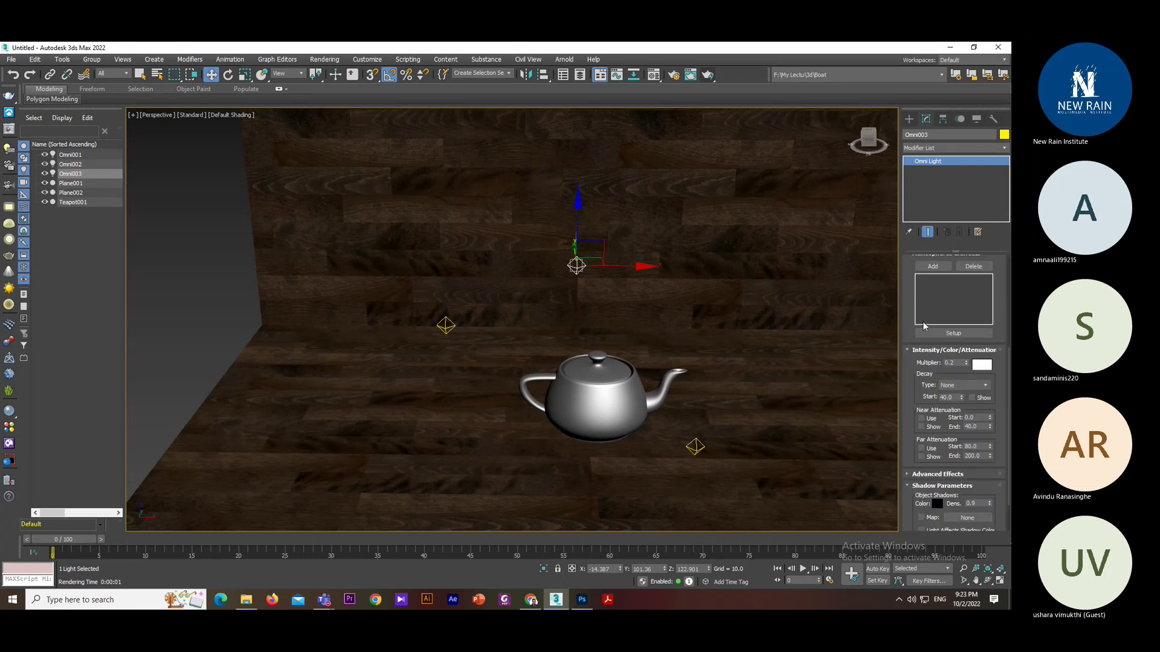
middle_click_drag(604, 327, 483, 216, "alt")
left_click_drag(483, 215, 482, 288)
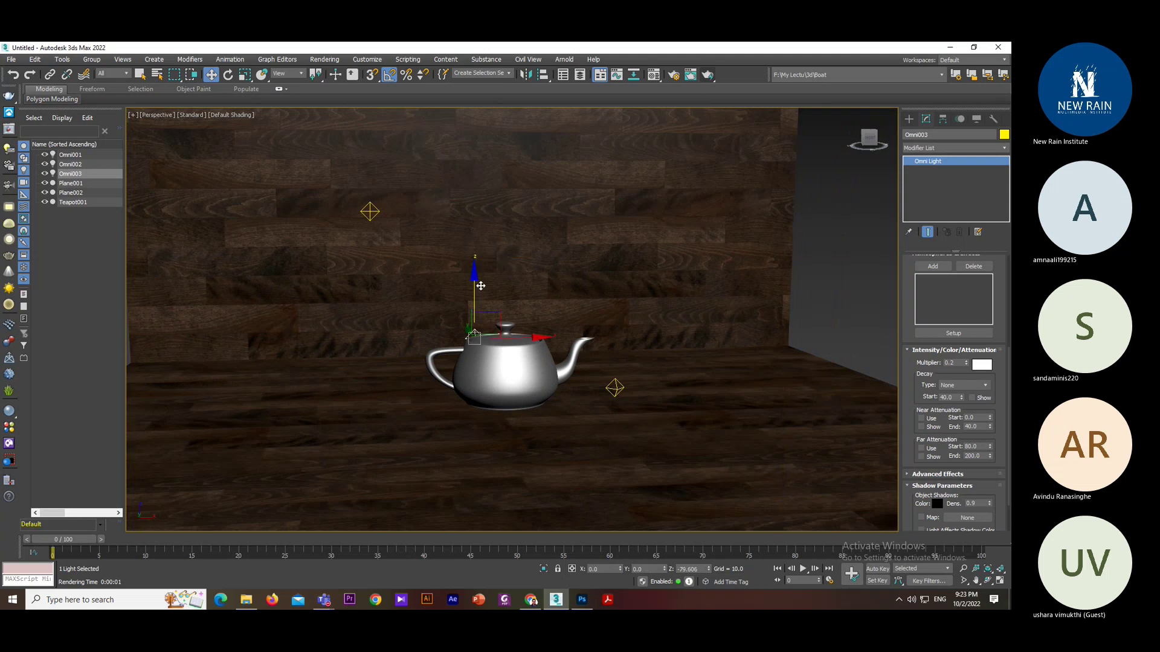
- Render a close front view of the teapot with the lowered Omni003 light and close the render window
scroll(584, 420, "up", 5)
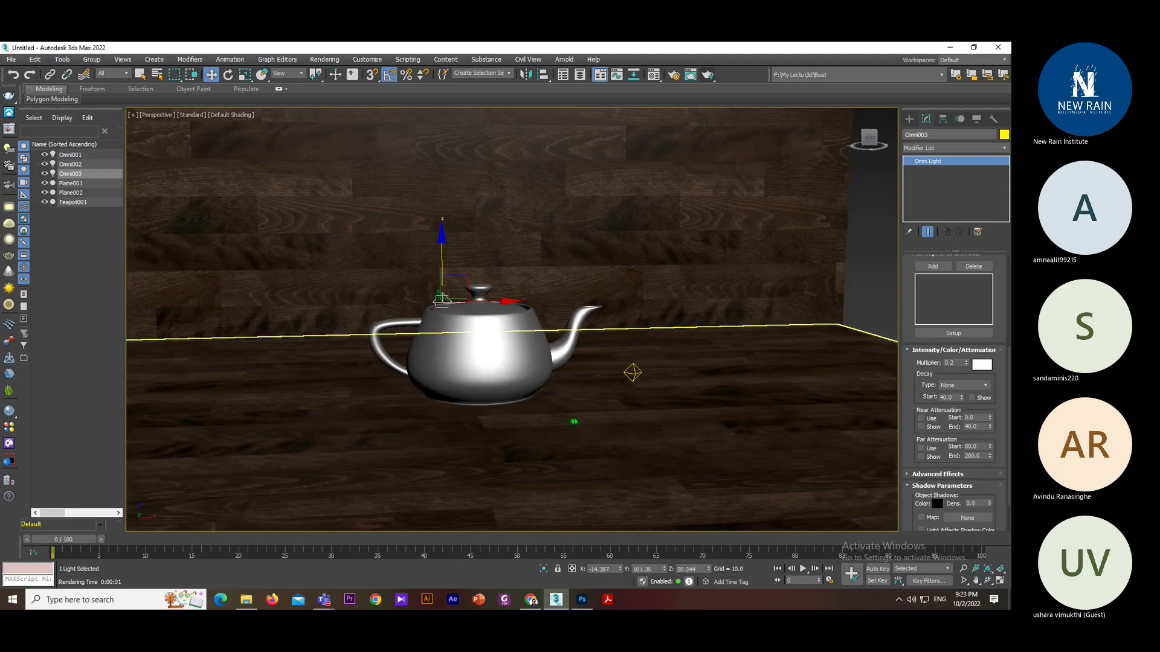
middle_click_drag(568, 408, 583, 413)
key("shift+q")
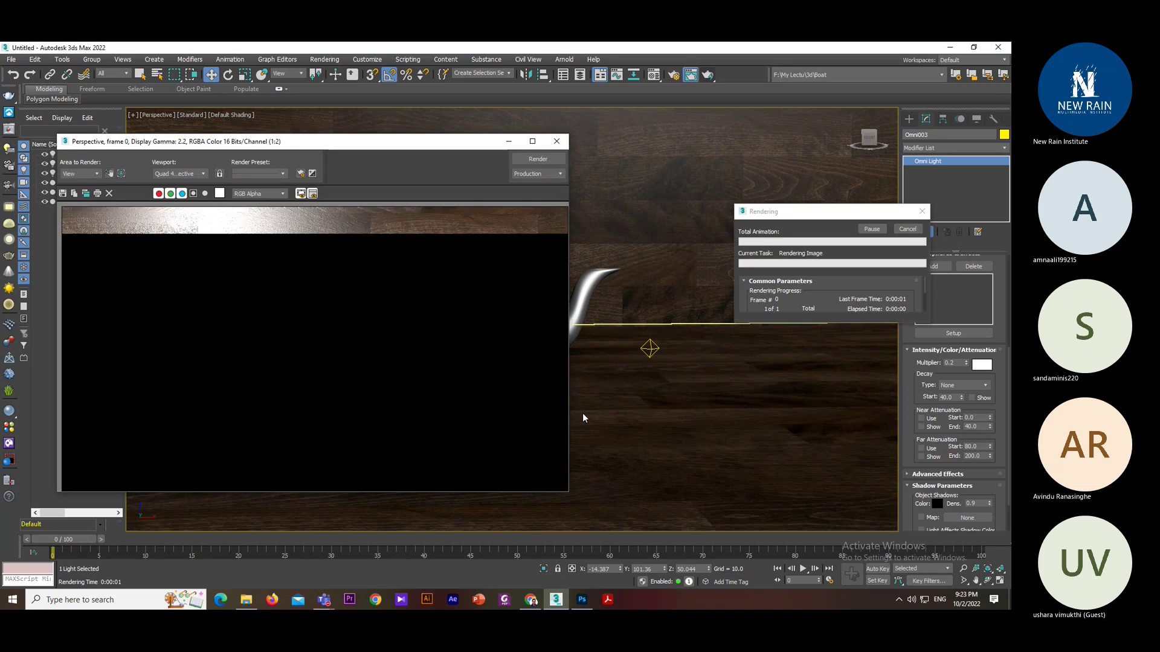
left_click(556, 141)
- Move the Omni001 light away from the teapot along X to about -223.5 and raise it to about Z 268
scroll(507, 282, "down", 6)
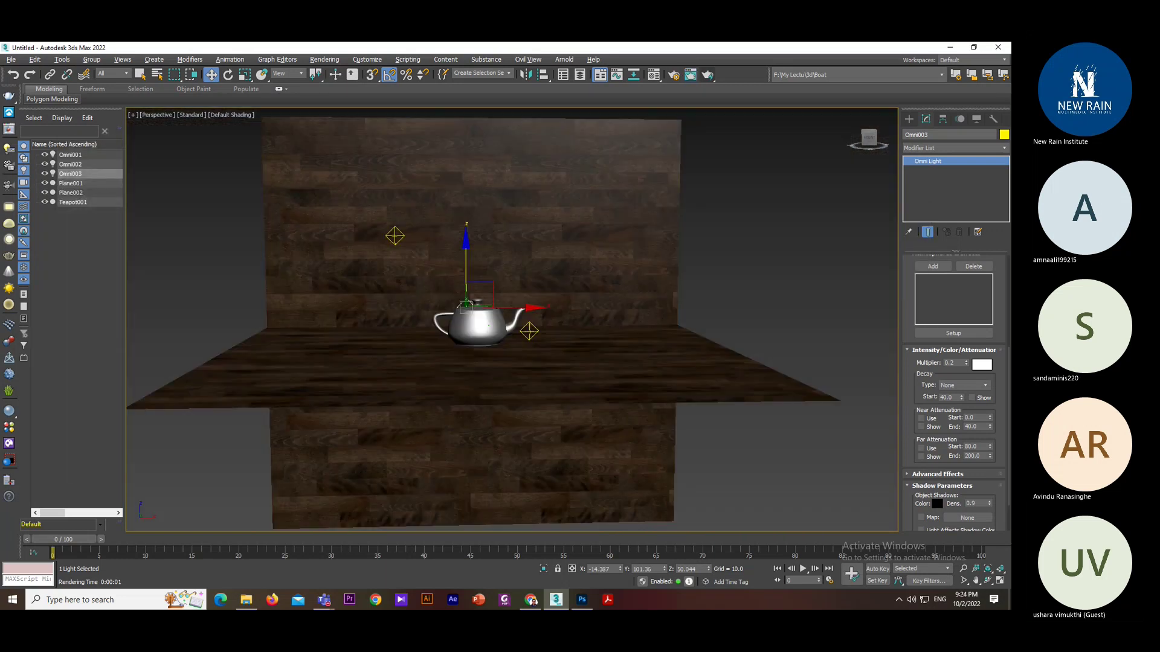
middle_click_drag(471, 326, 418, 360, "alt")
left_click(328, 267)
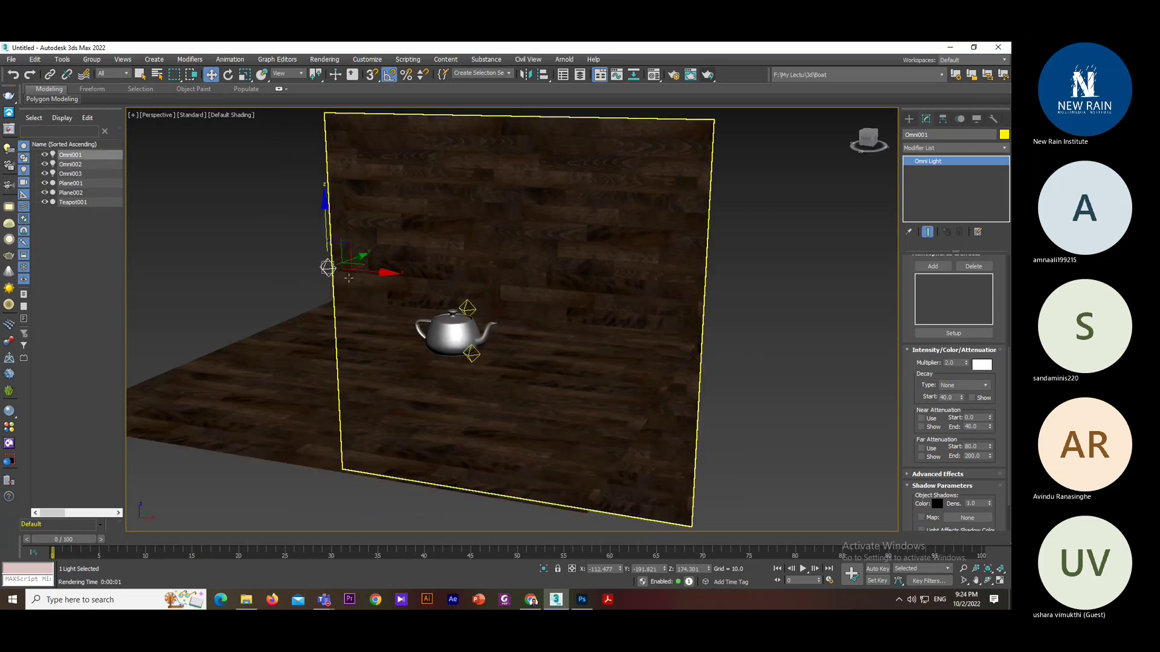
left_click_drag(377, 275, 310, 267)
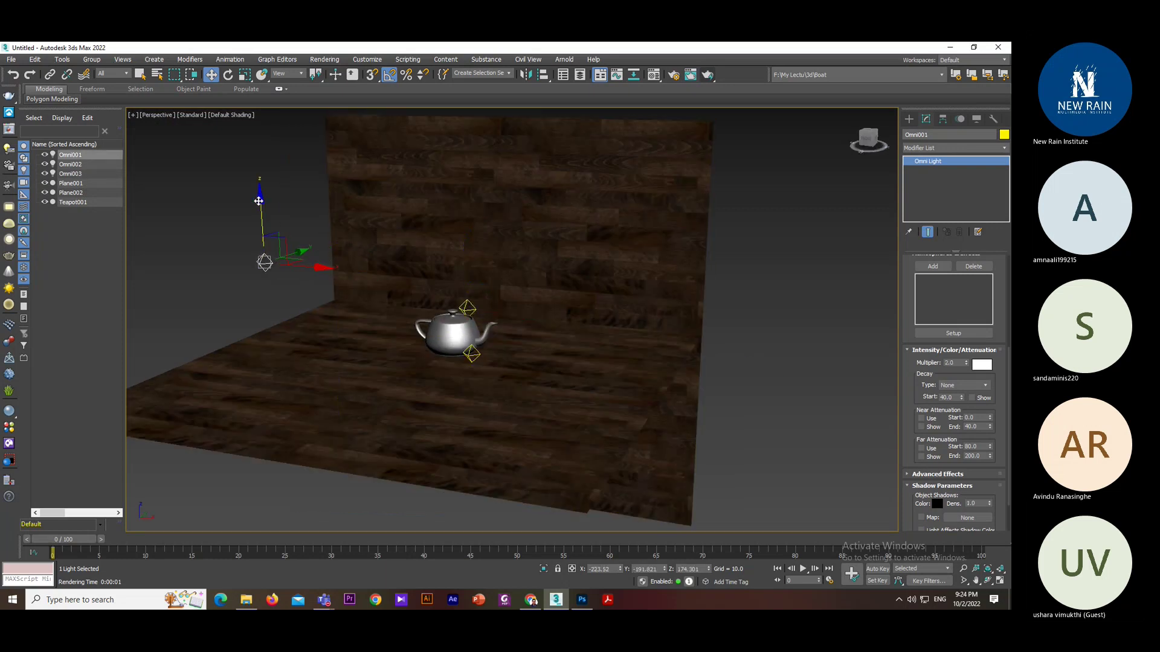
left_click_drag(254, 200, 255, 156)
- Render a close view of the teapot with Omni001 in its new position and close the render window
middle_click_drag(254, 156, 483, 302, "alt")
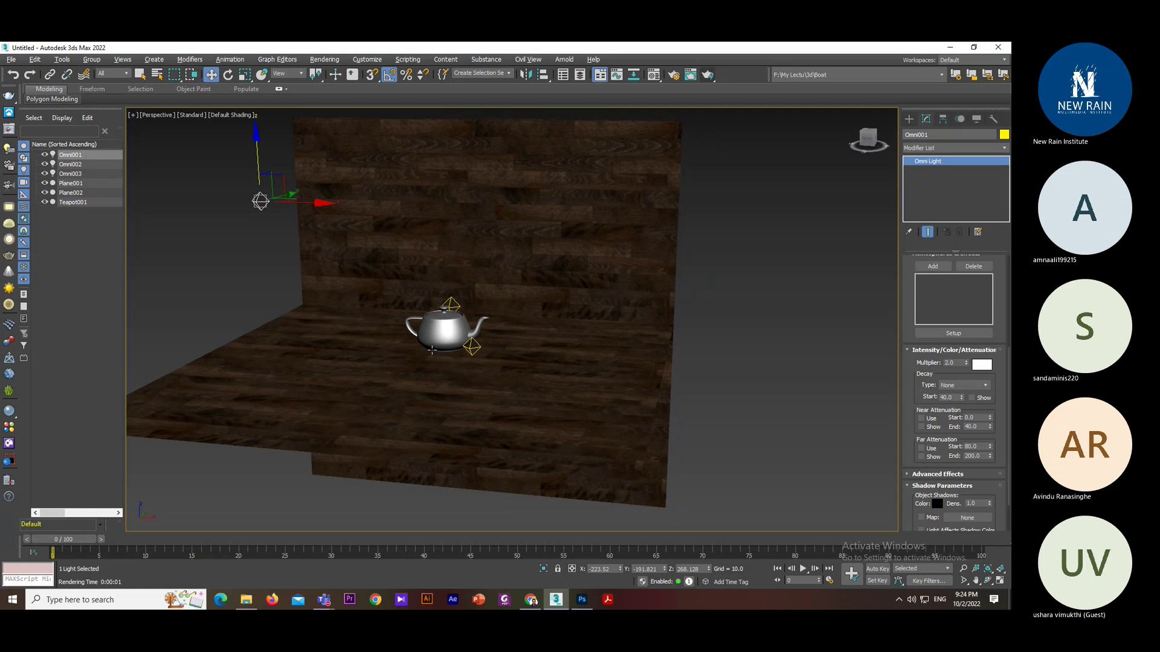
scroll(713, 341, "up", 8)
key("shift+q")
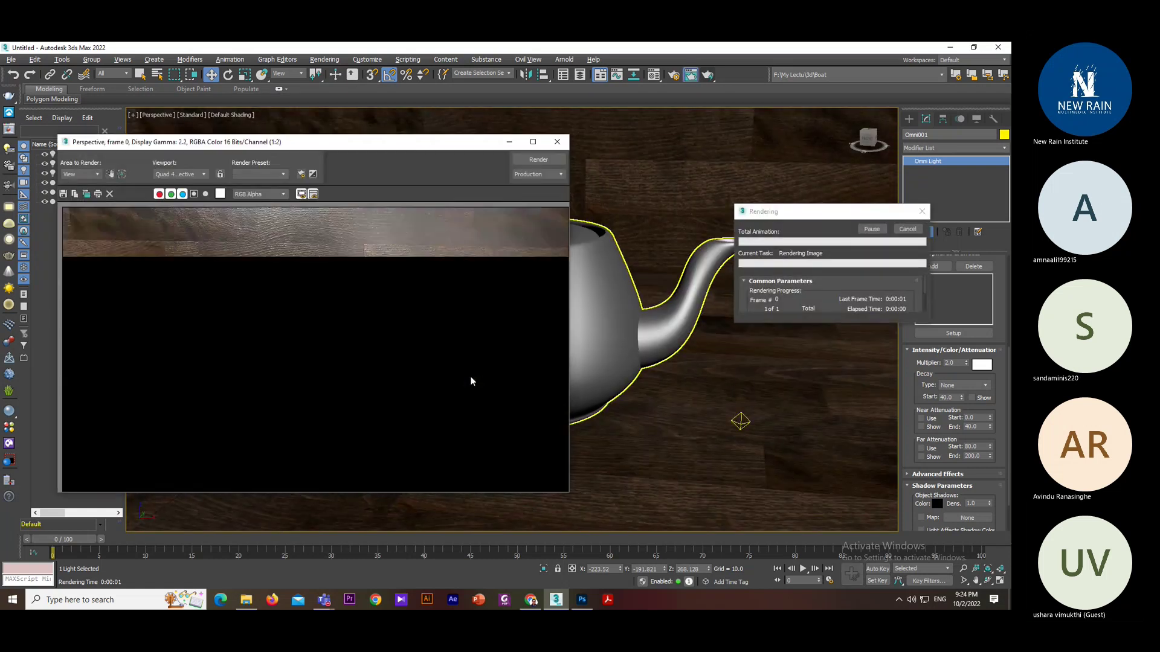
left_click(557, 142)
- Reframe the whole teapot from a low front angle with more of the wall, render it and close the render window
scroll(518, 364, "down", 5)
scroll(518, 363, "up", 3)
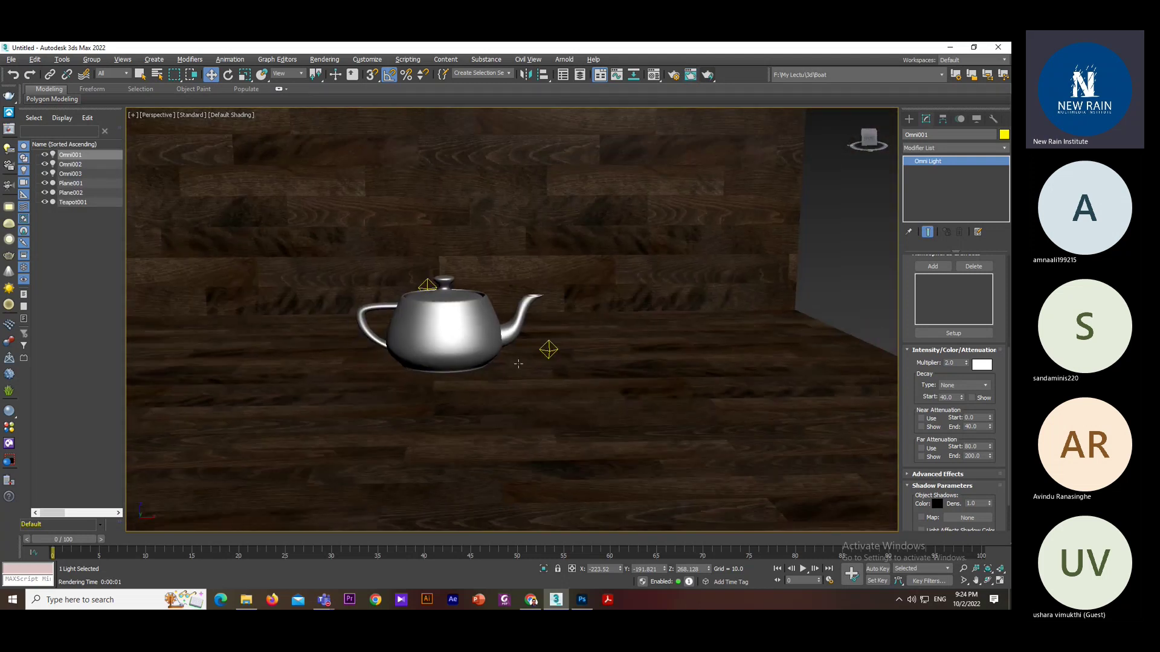
scroll(518, 364, "up", 6)
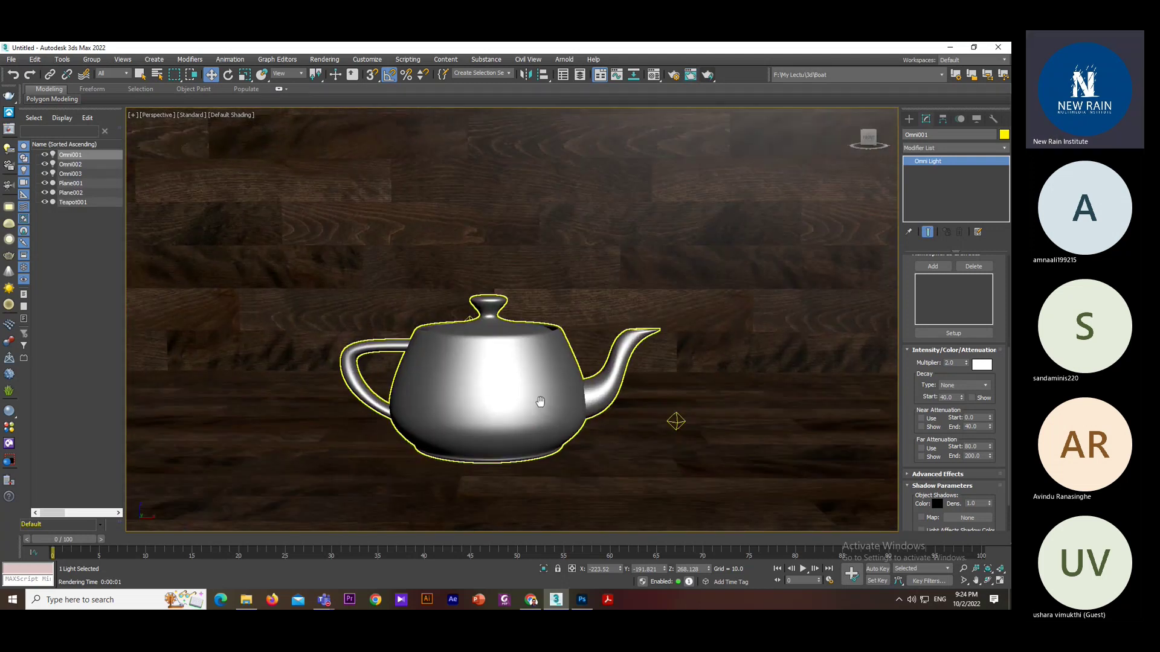
middle_click_drag(540, 401, 544, 357)
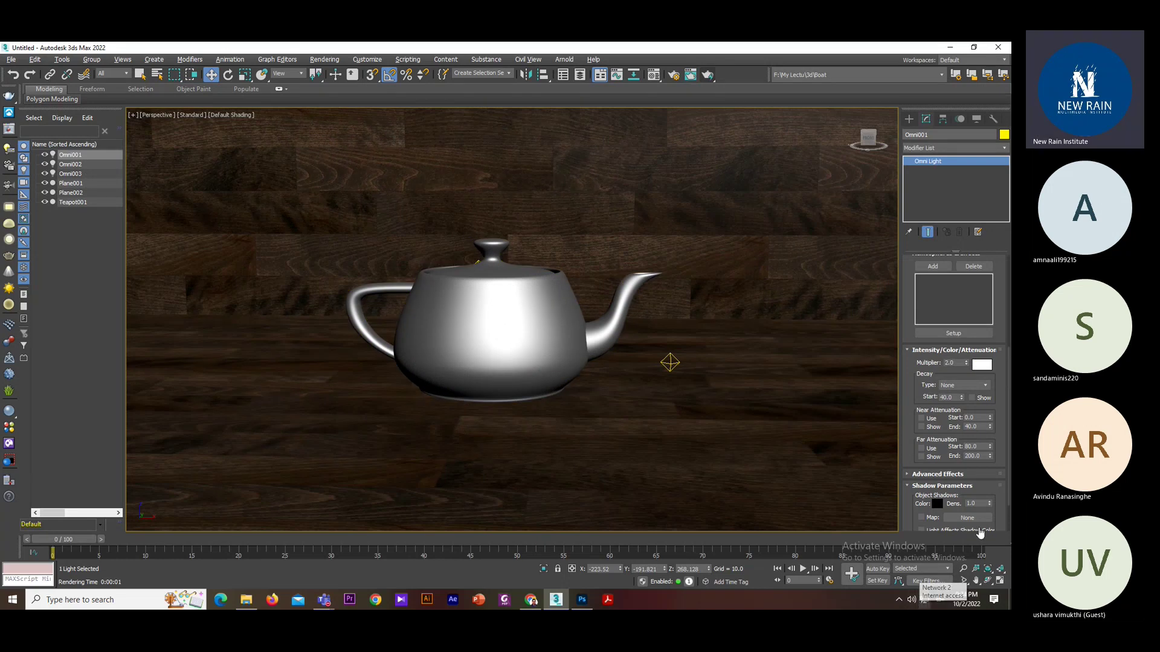
left_click(942, 600)
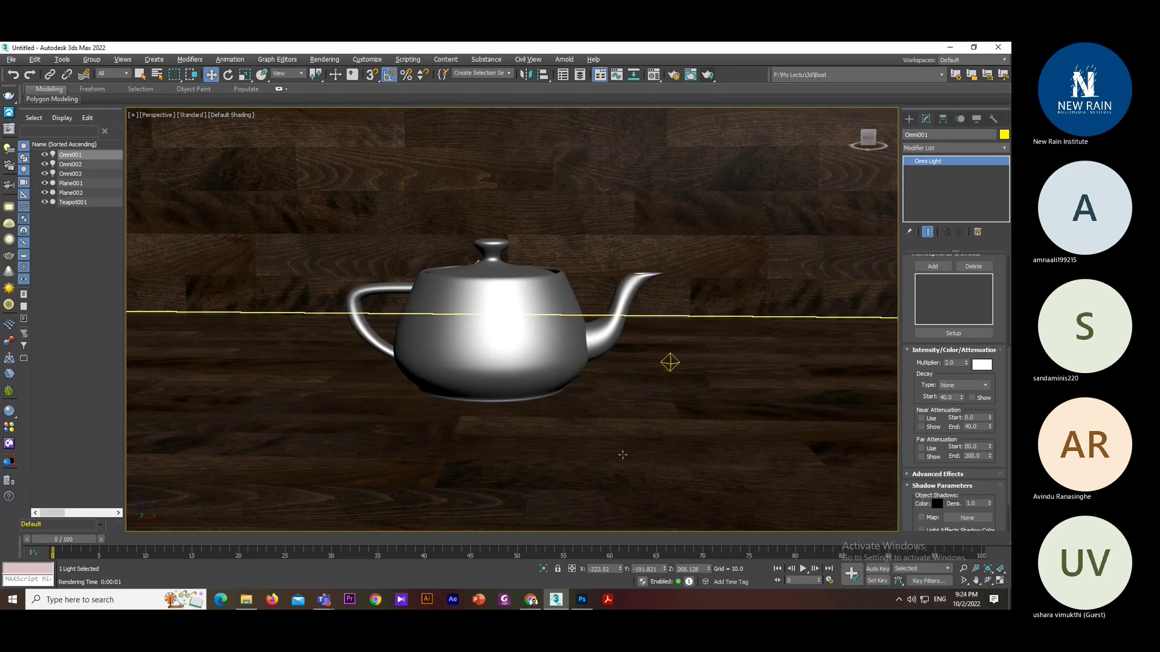
middle_click_drag(623, 455, 655, 453)
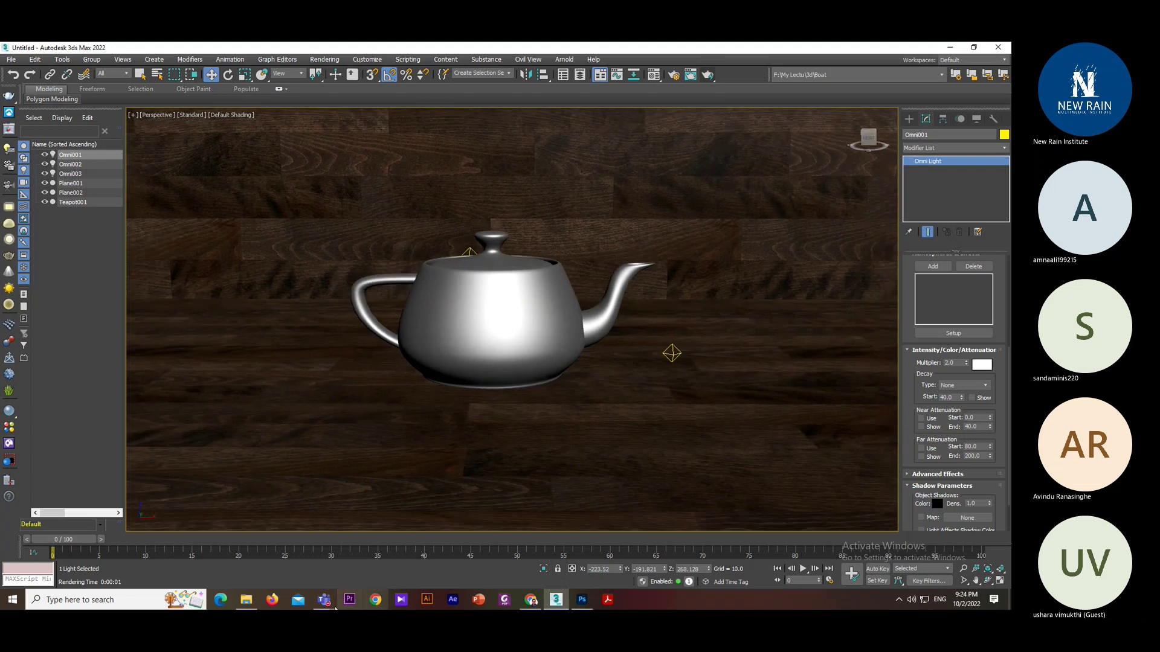
middle_click_drag(478, 431, 481, 509)
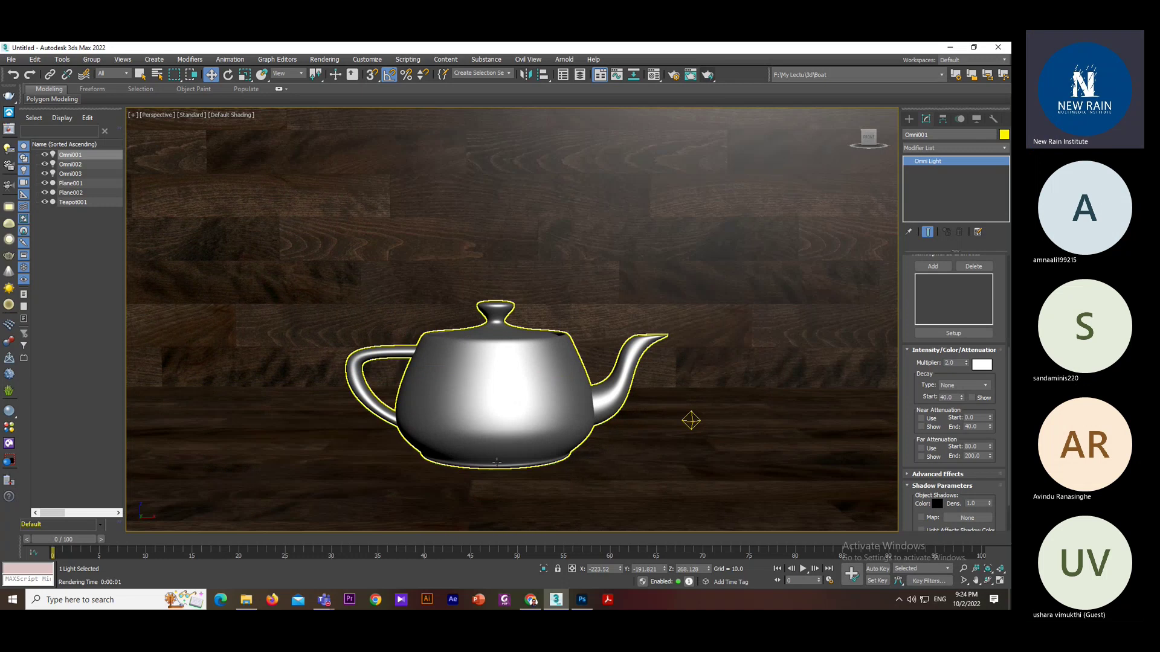
key("shift+q")
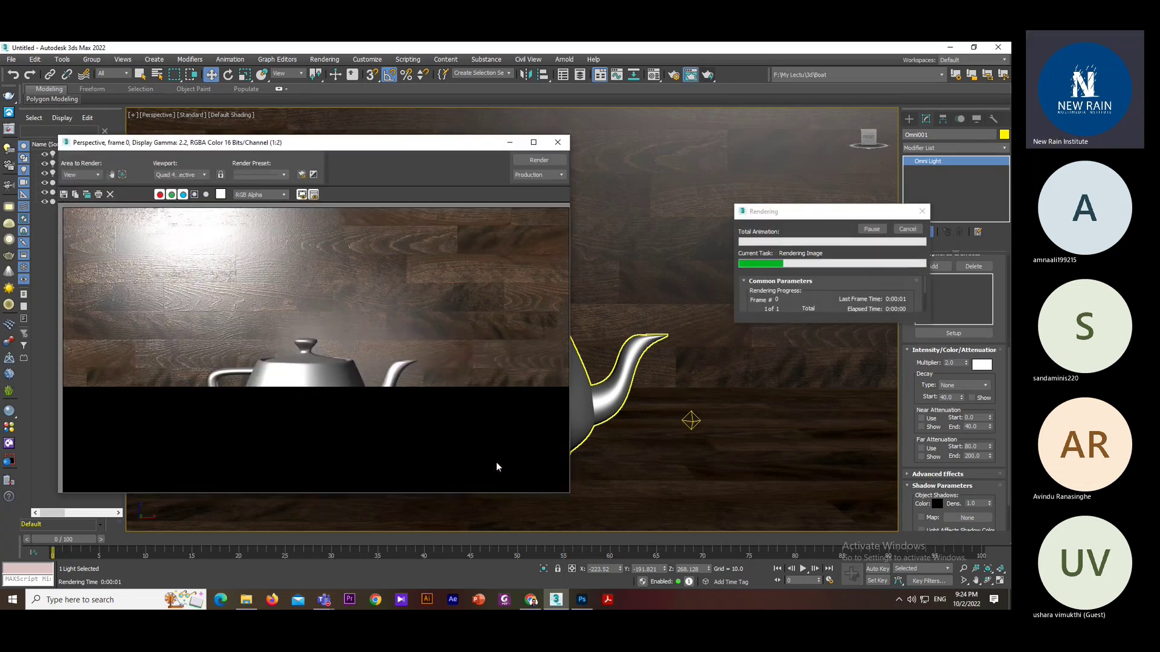
left_click(562, 141)
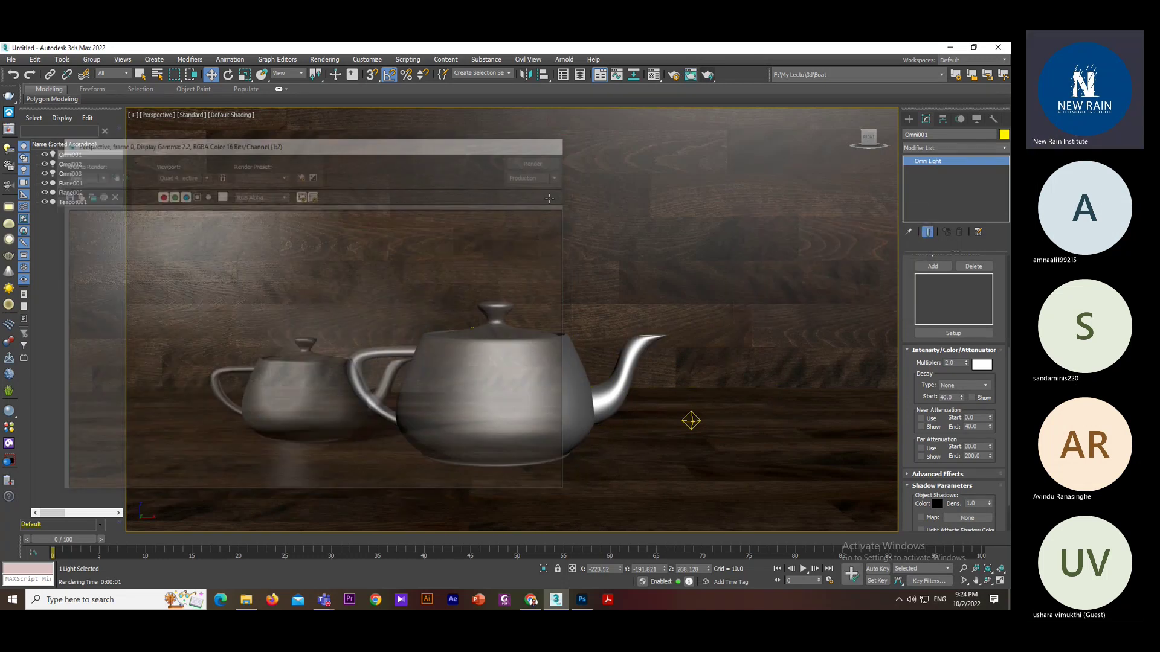
- Reframe the teapot from a slightly higher angle showing more floor and render the perspective view
middle_click_drag(581, 415, 531, 332)
scroll(561, 355, "up", 2)
scroll(544, 345, "down", 2)
scroll(531, 335, "up", 2)
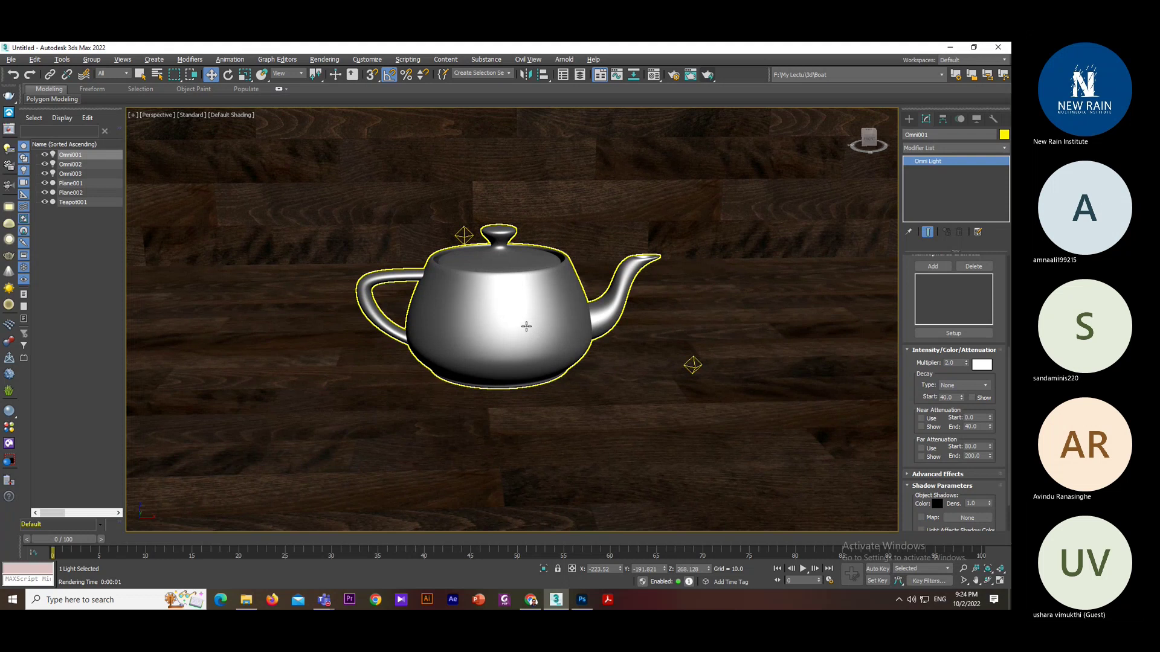
key("shift+q")
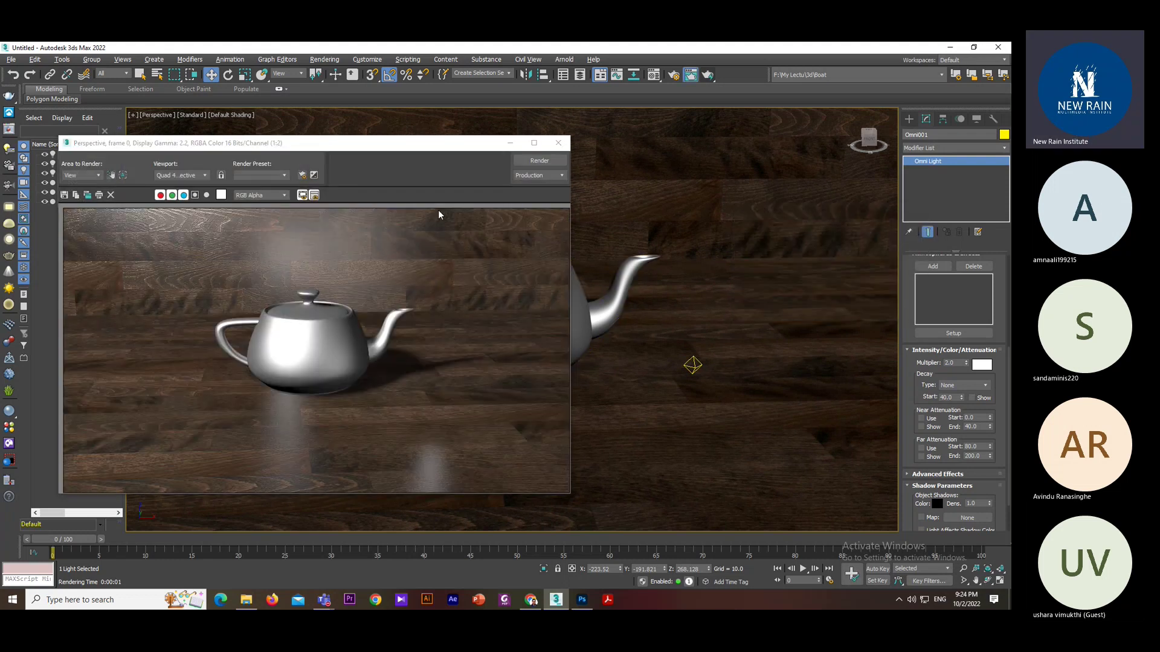
- Close the previous render, select the Omni002 light, render the perspective view and close the render window
left_click(558, 143)
left_click(70, 164)
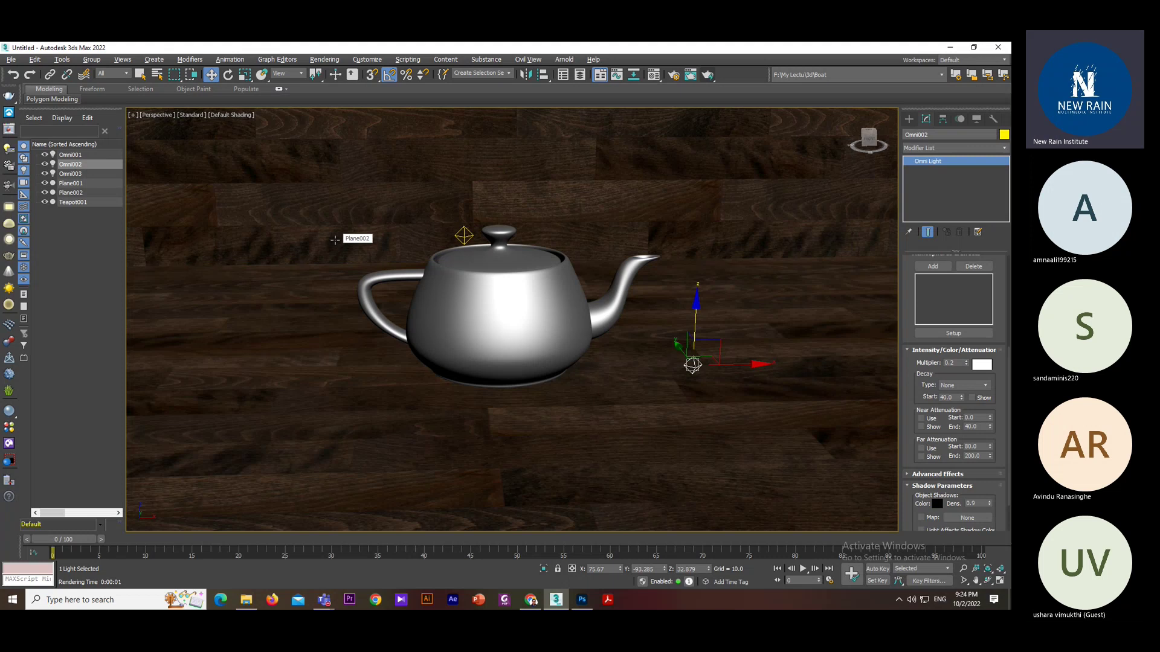
key("shift+q")
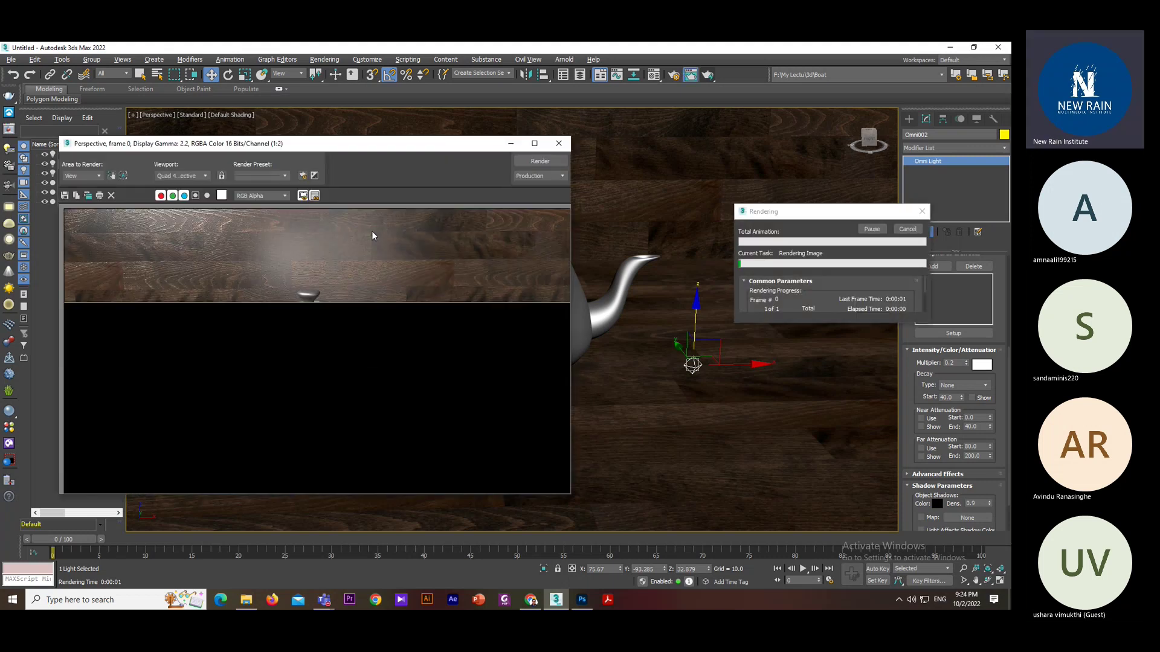
left_click(558, 143)
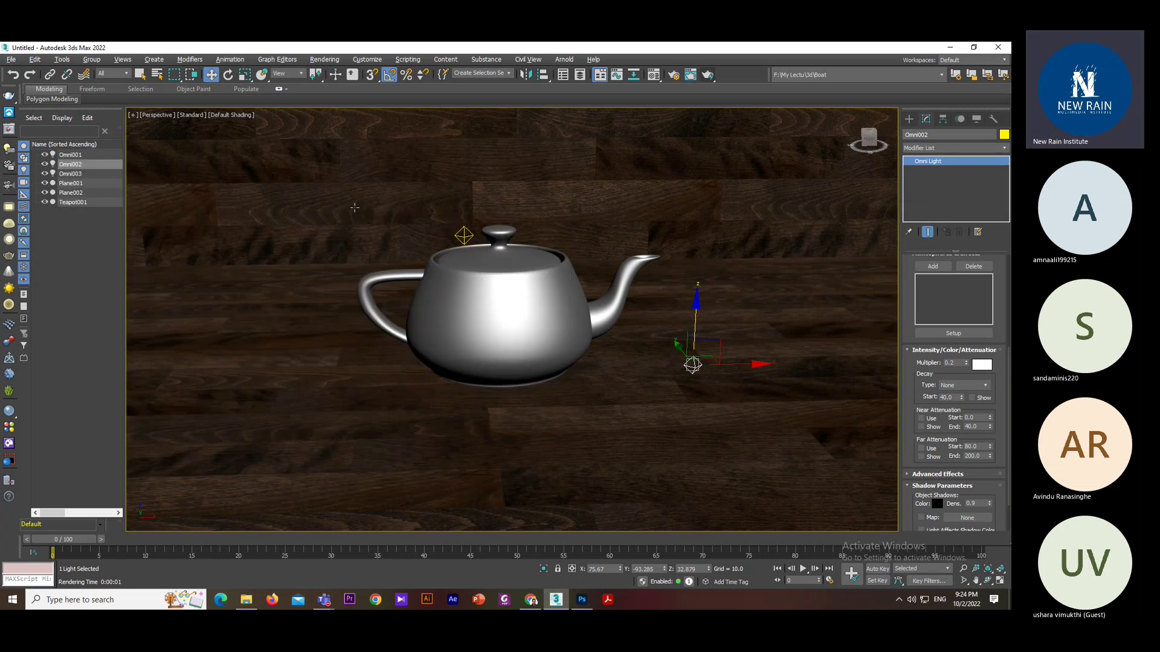
left_click(328, 60)
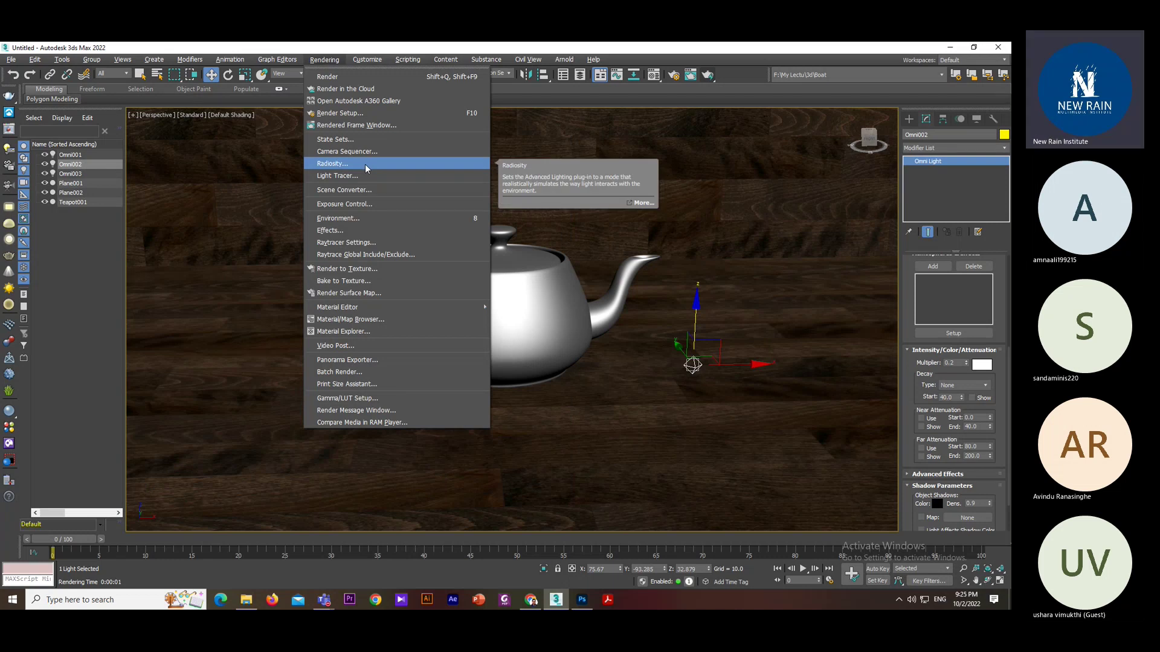
left_click(701, 47)
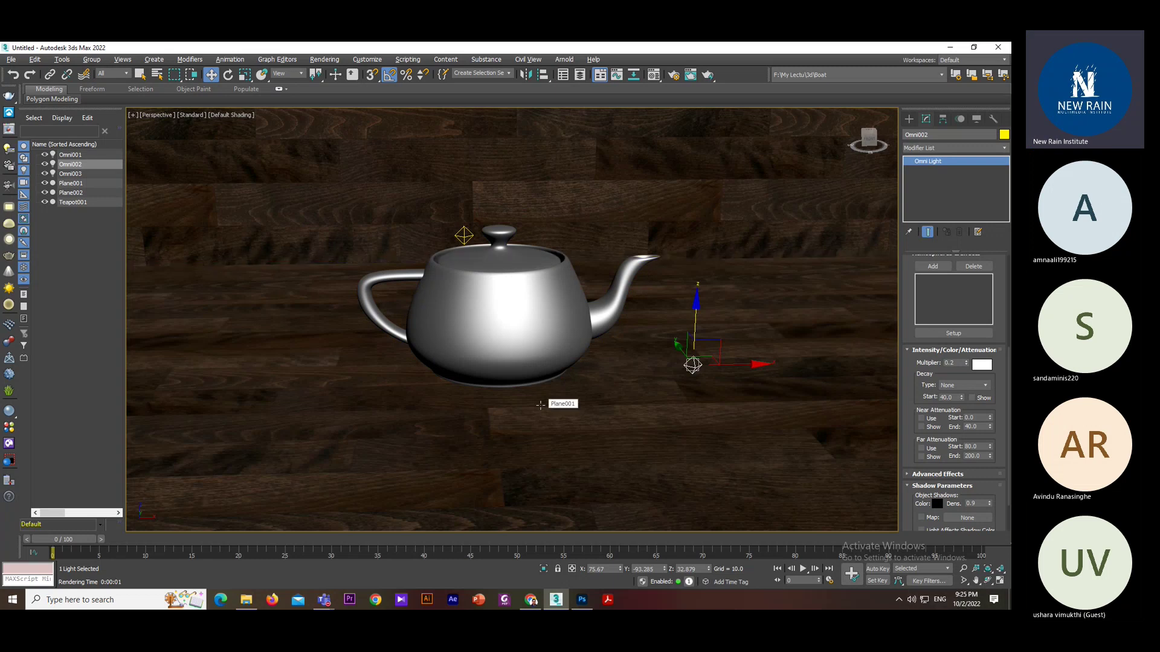
- Bring the teapot slightly closer, render the perspective view and close the render window after inspecting the wall and shadow
scroll(541, 405, "up", 2)
middle_click_drag(541, 405, 543, 417)
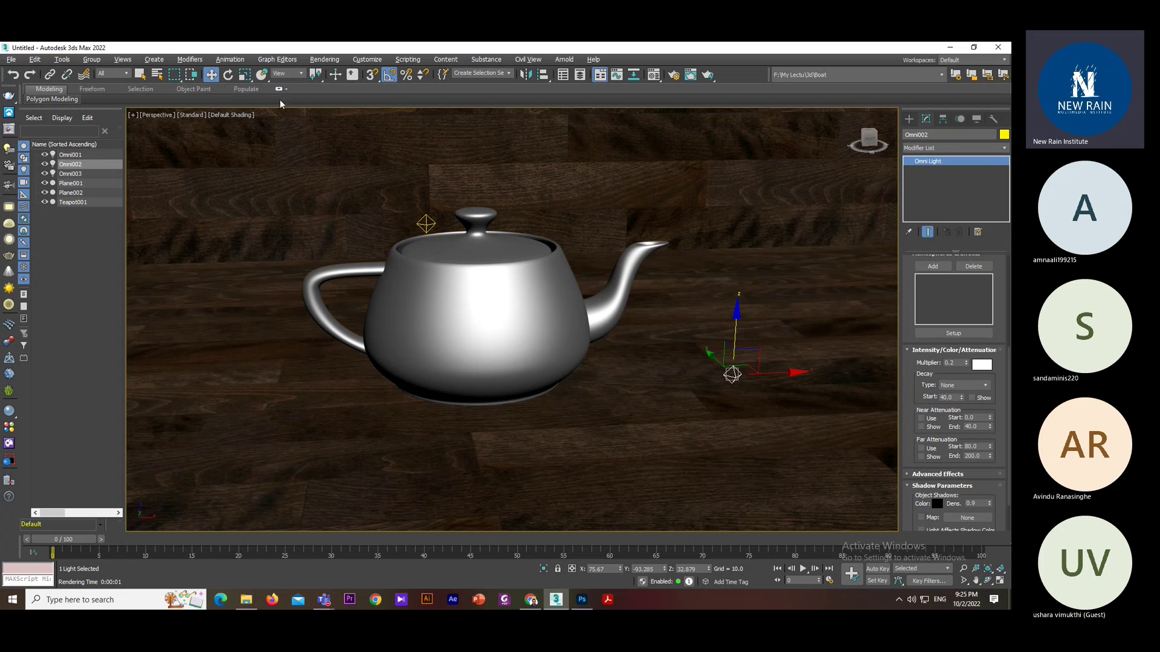
key("shift+q")
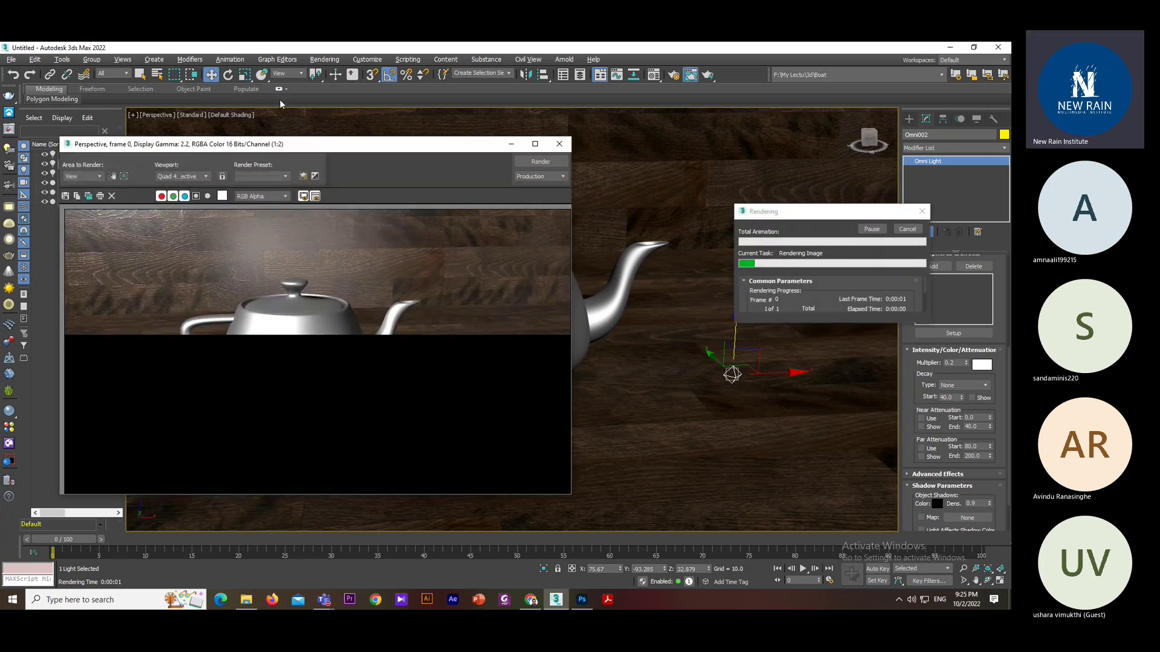
left_click_drag(288, 144, 361, 131)
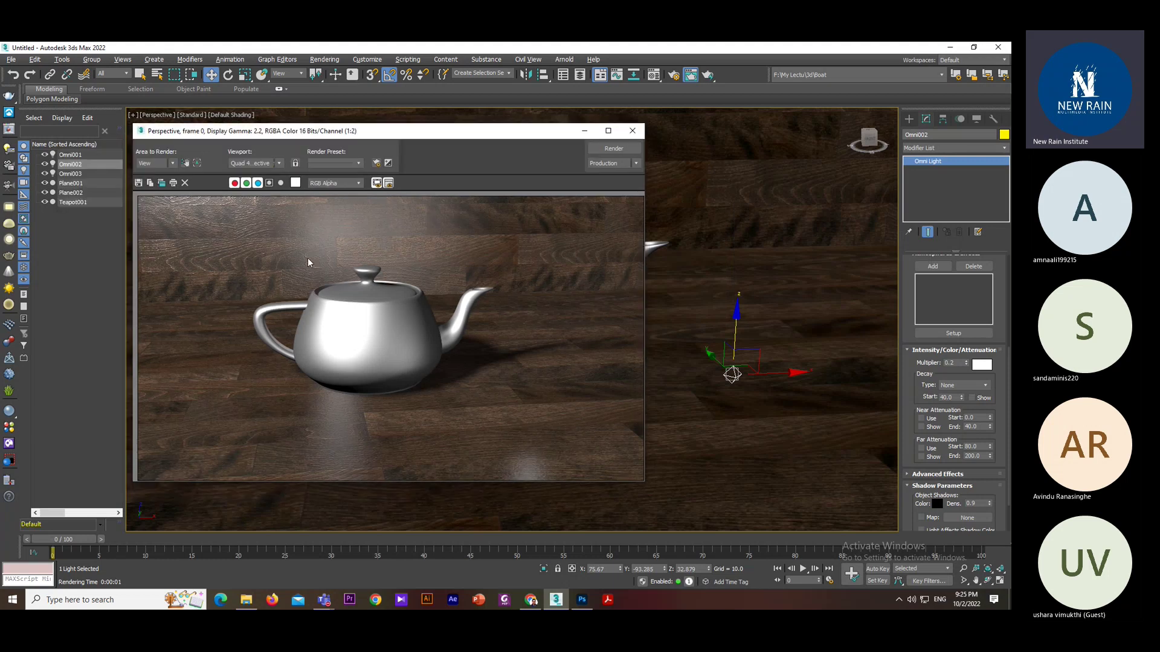
left_click(632, 131)
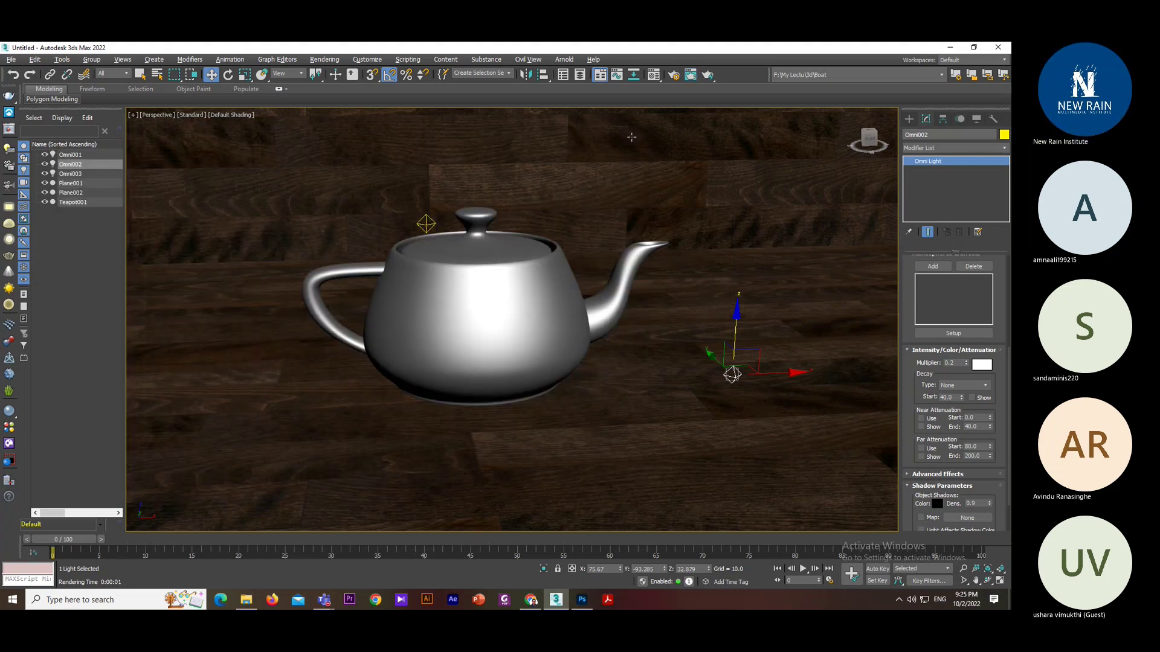
- Frame the teapot closely from a slightly higher angle, render the perspective view and close the render window
middle_click_drag(510, 241, 489, 276, "alt")
scroll(461, 233, "up", 5)
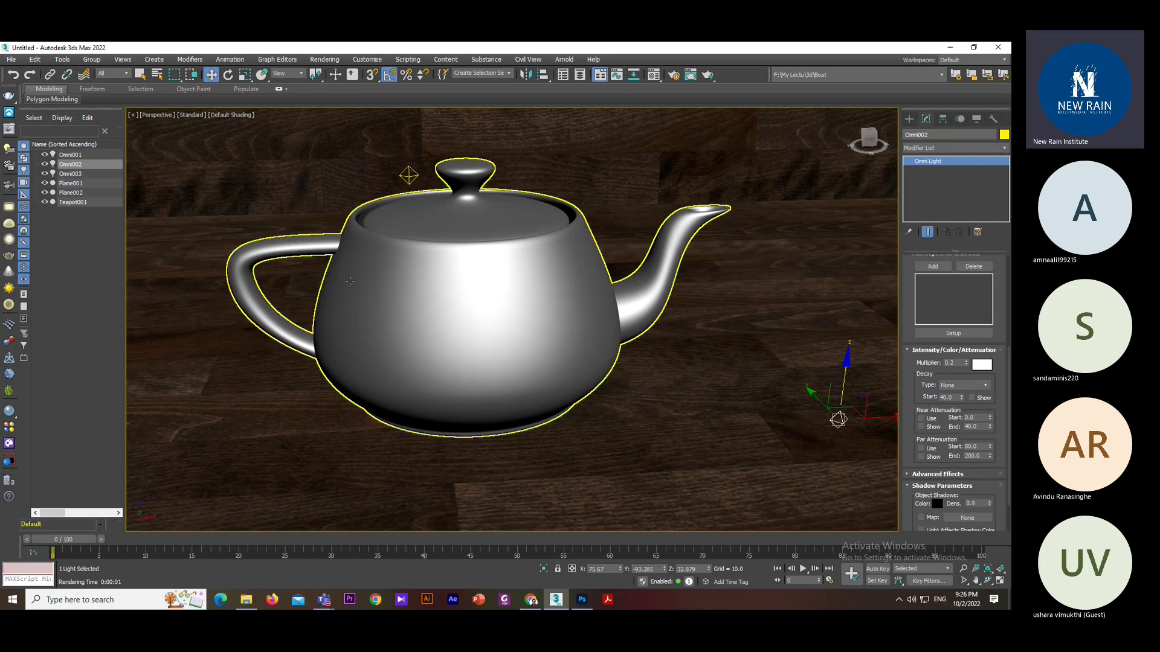
middle_click_drag(427, 266, 427, 273, "alt")
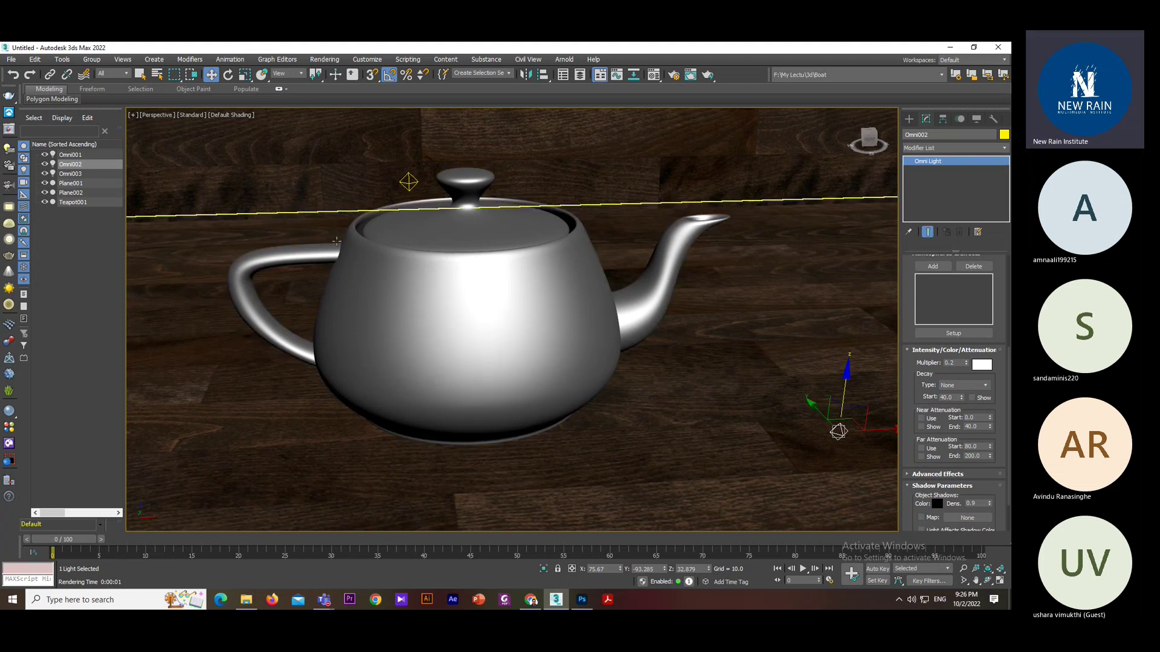
key("shift+q")
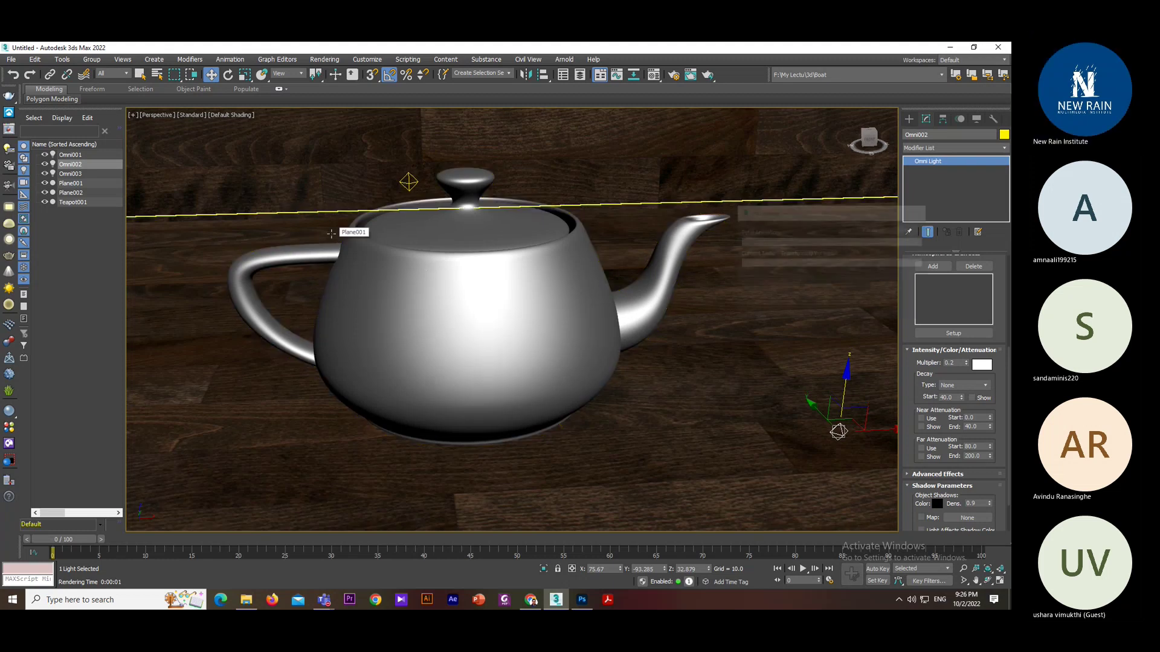
left_click(630, 137)
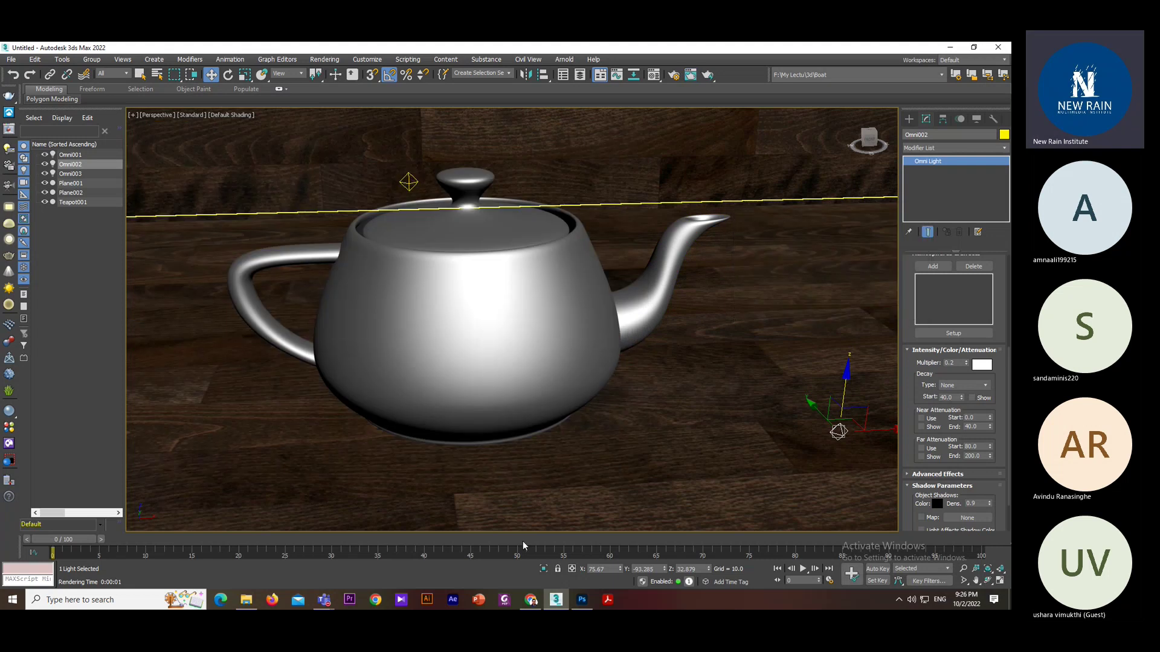
- Switch to Chrome and copy "Munchee Chocolate Marie" from the YouTube commercial's title
key("alt+Tab")
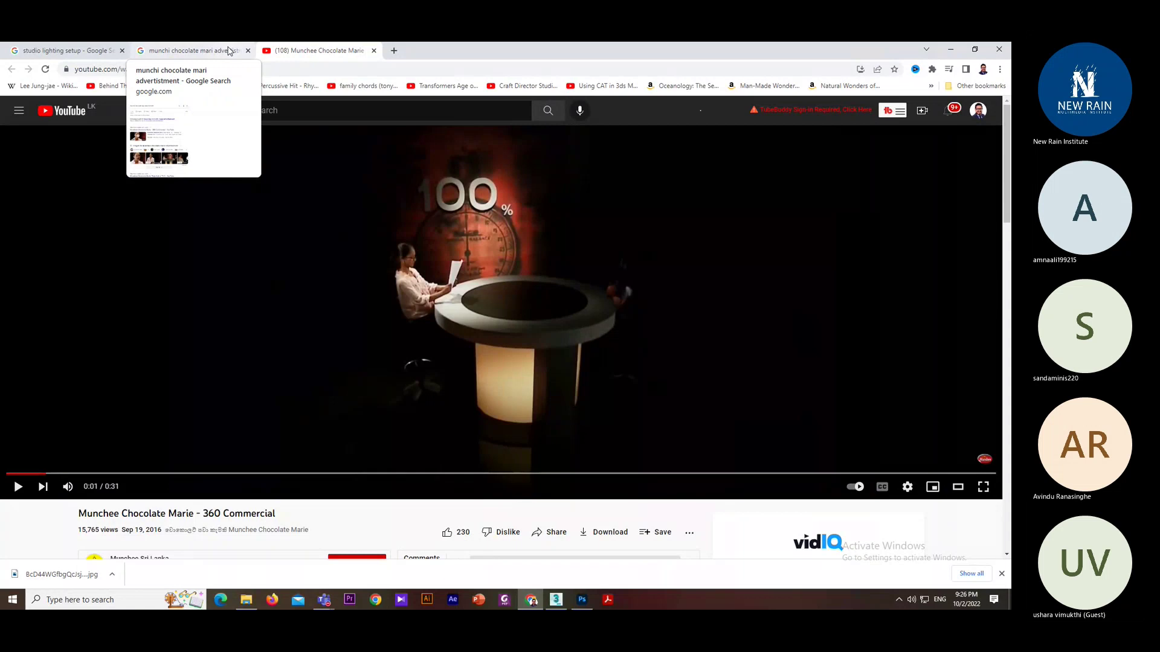
left_click_drag(193, 515, 66, 514)
key("ctrl+c")
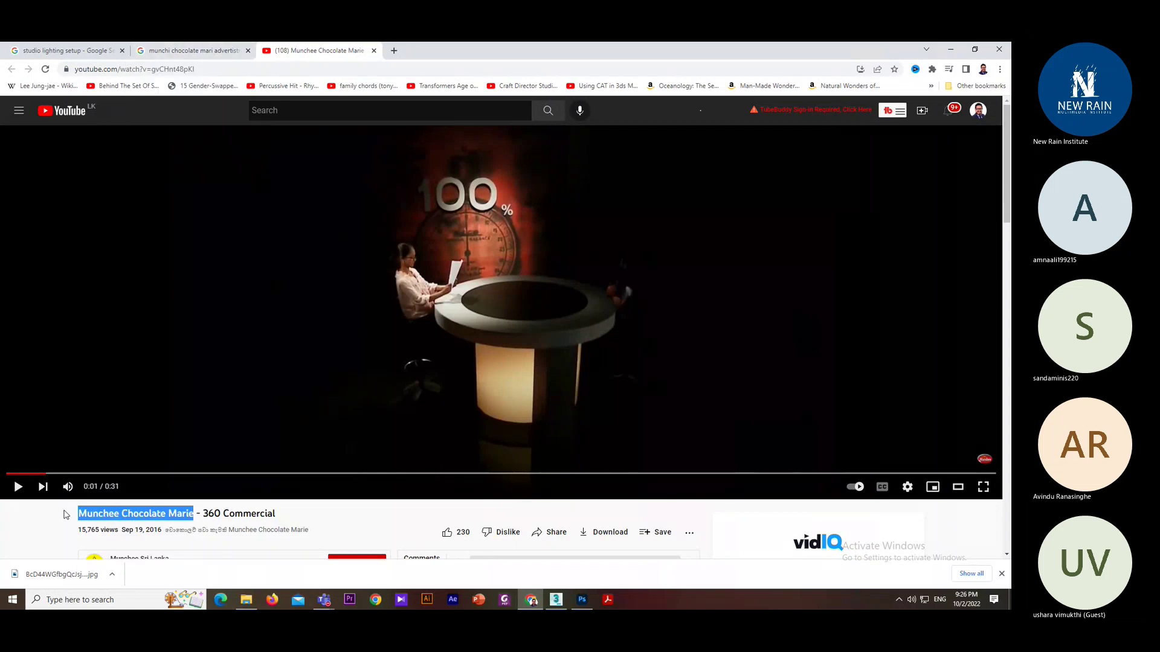
- Close the Google search page for the chocolate Marie advertisement and duplicate the YouTube commercial's tab
left_click(248, 50)
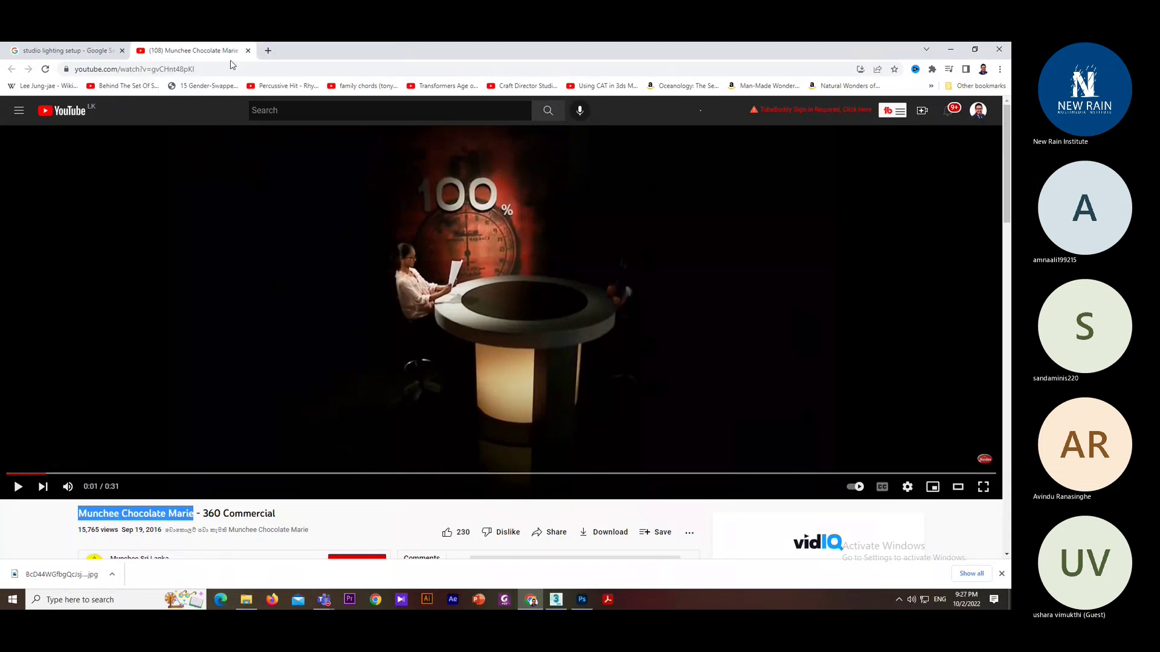
right_click(206, 54)
left_click(235, 131)
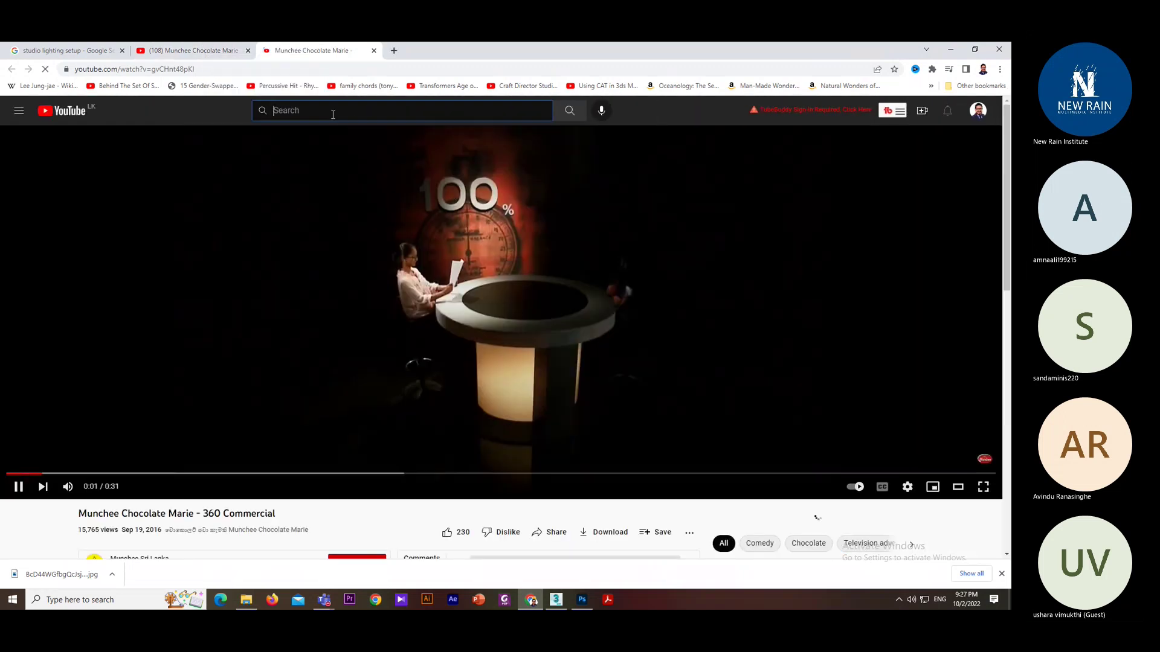
- Search YouTube for "Munchee Chocolate Marie" and open the "Munchee Chocolate Marie "Raja Katha" TVC" video
left_click(331, 110)
key("ctrl+v")
key("Return")
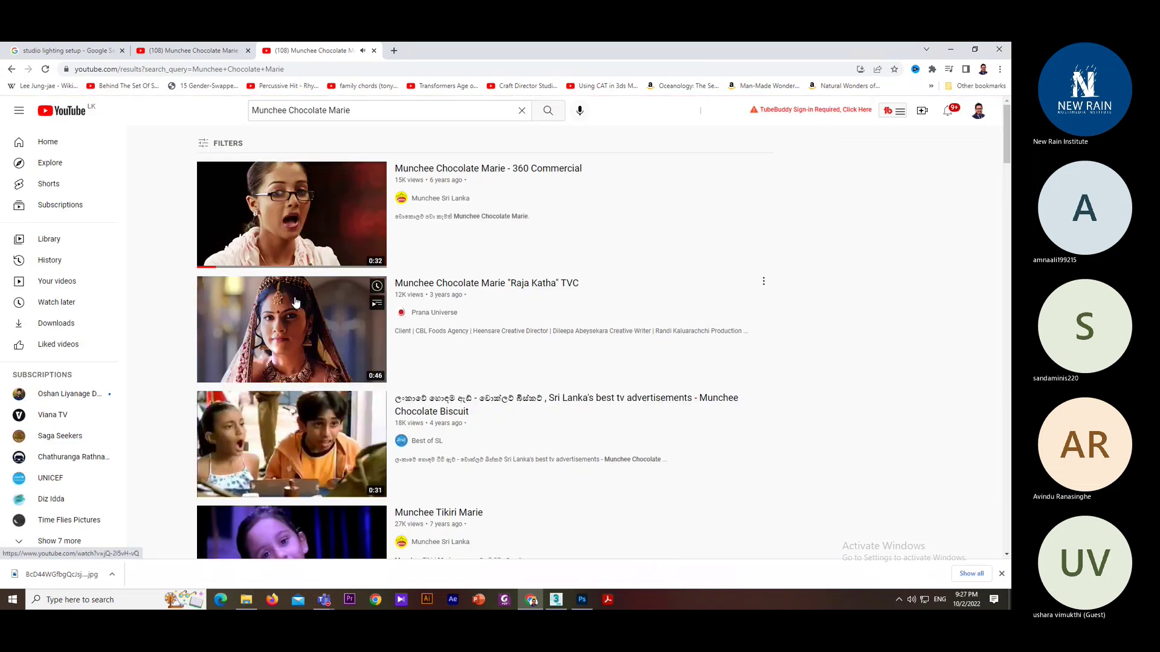
left_click(301, 319)
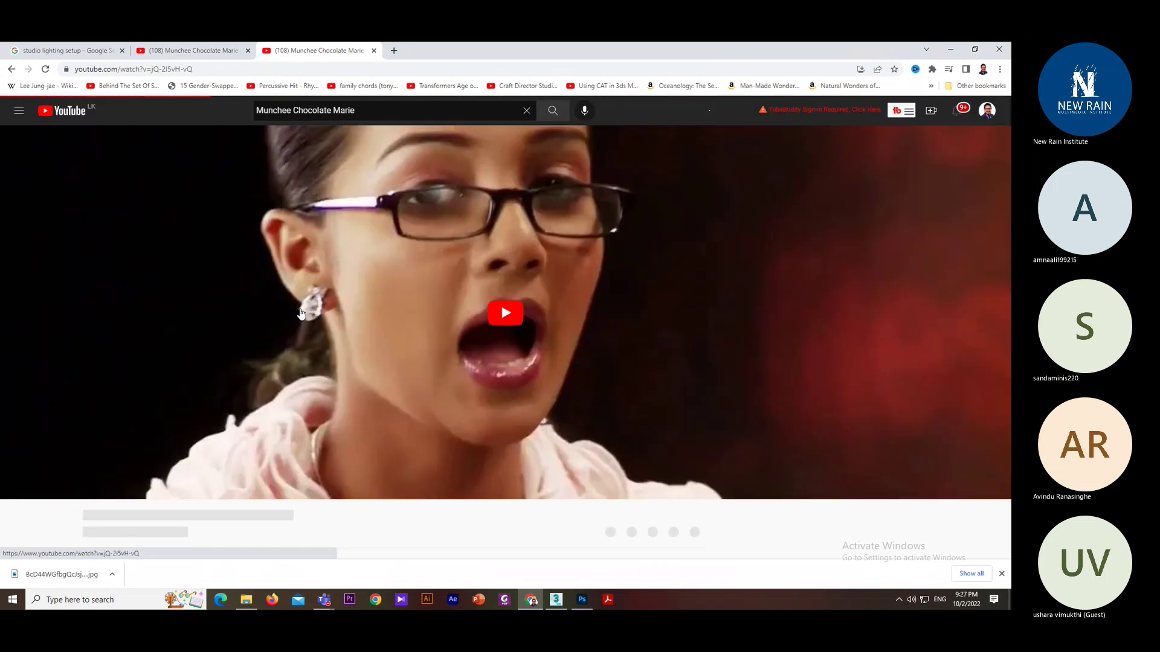
- Review the biscuit pack shot at the end of the 360 Commercial, pausing around 0:29, and close that video's tab
left_click(188, 50)
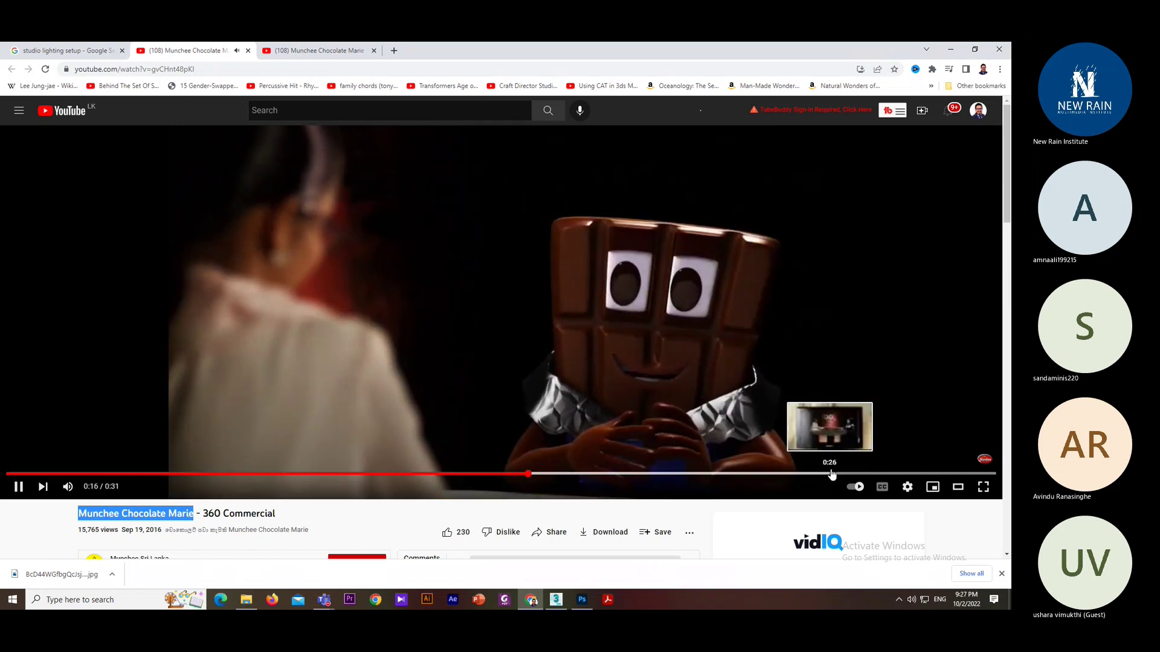
left_click(942, 473)
left_click(327, 388)
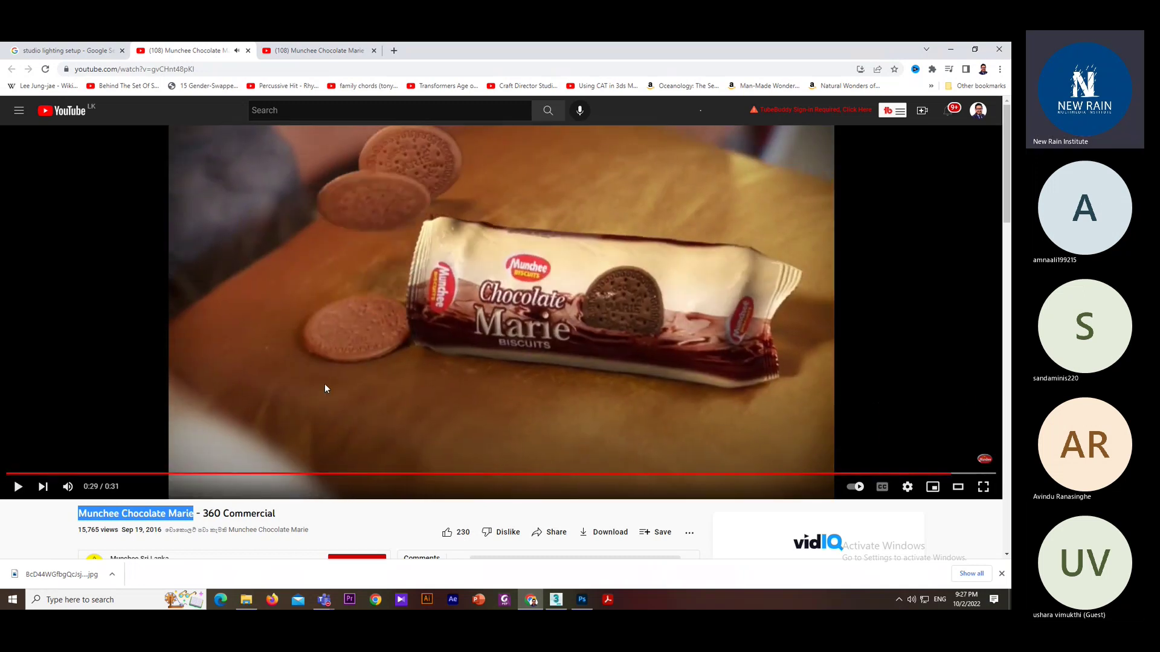
left_click(900, 473)
left_click(614, 413)
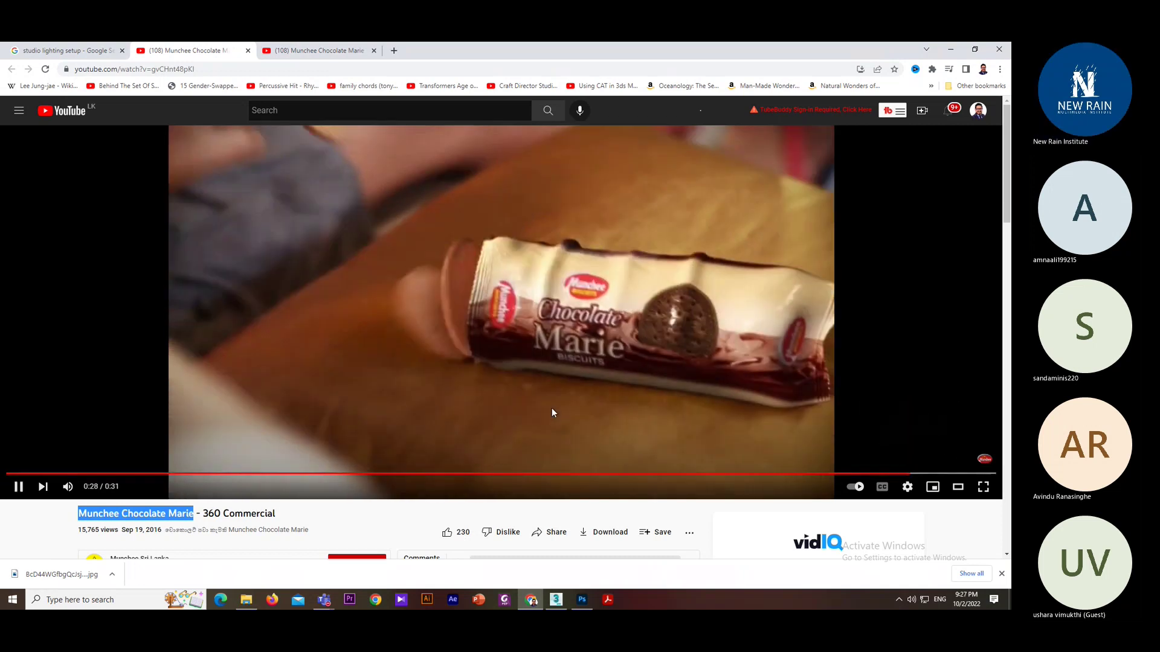
left_click(508, 314)
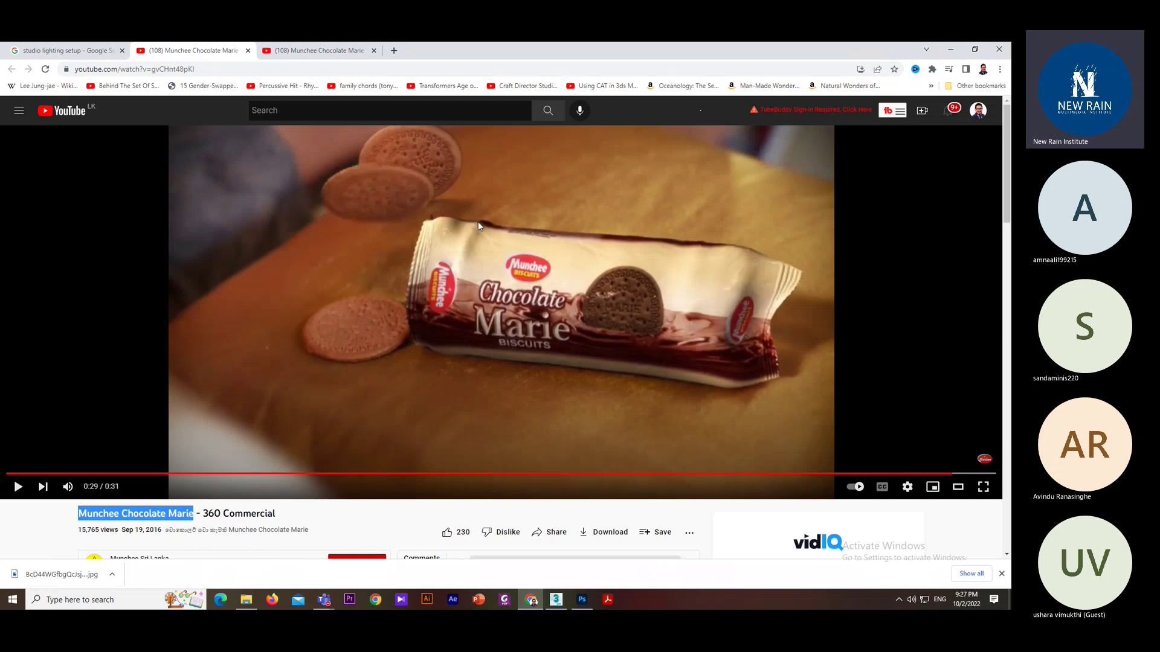
left_click(567, 370)
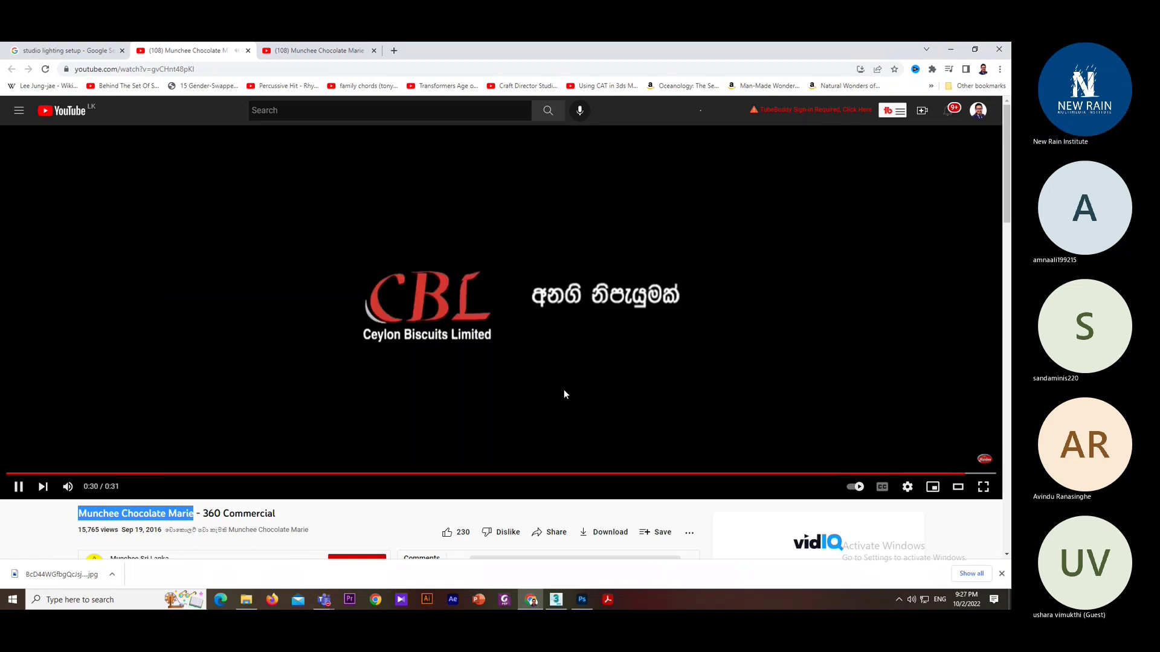
left_click(864, 474)
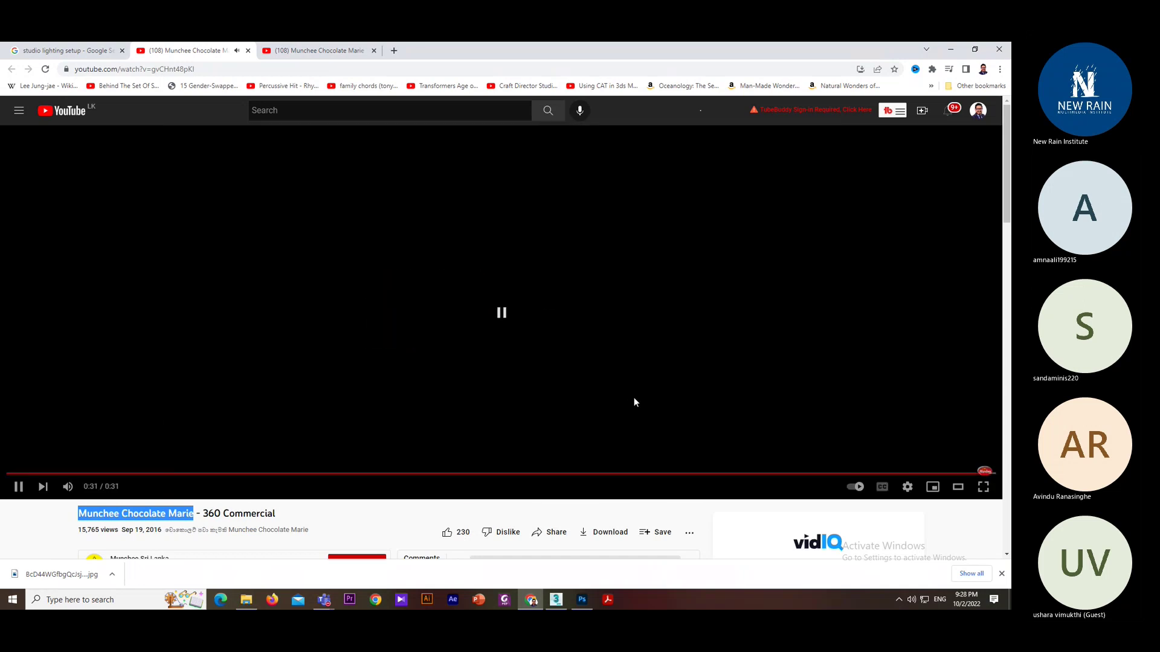
left_click(249, 50)
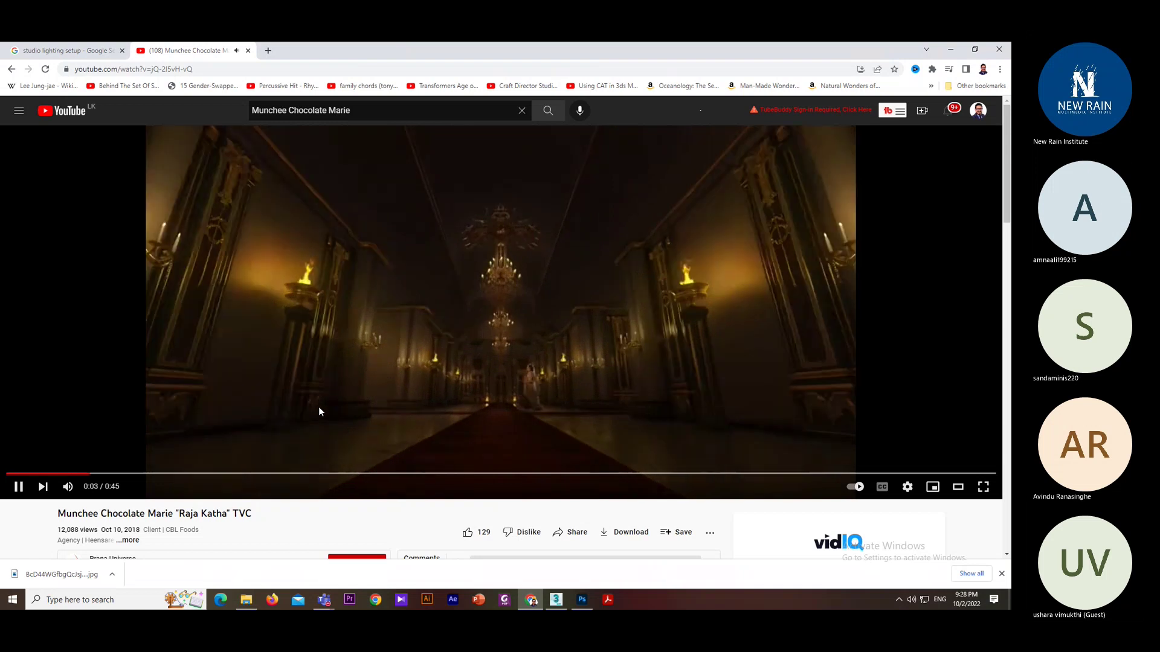
- Examine the lighting in the opening title and palace hall shots of the "Raja Katha" video, pausing around 0:01 and 0:03
left_click(179, 332)
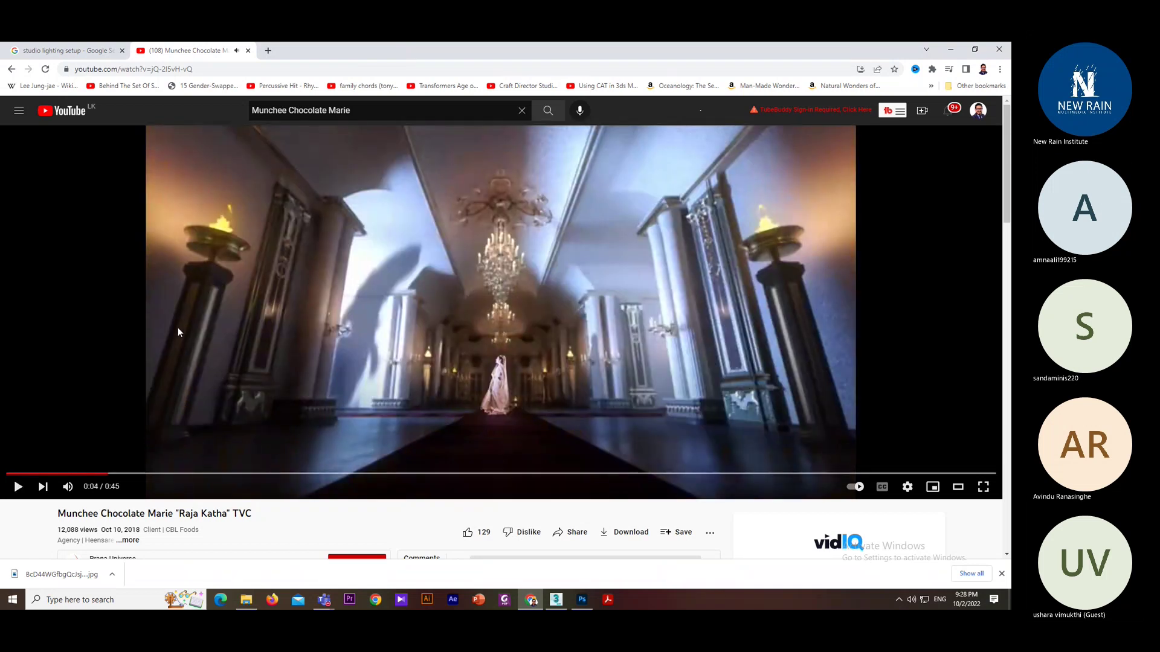
left_click(44, 474)
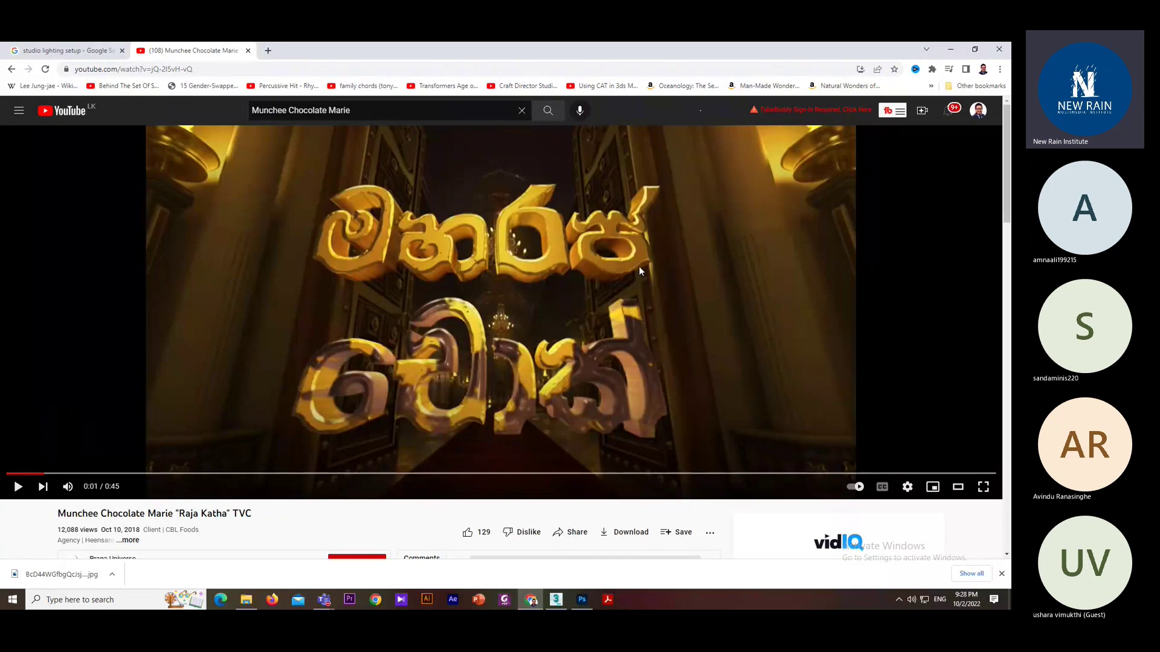
left_click(706, 338)
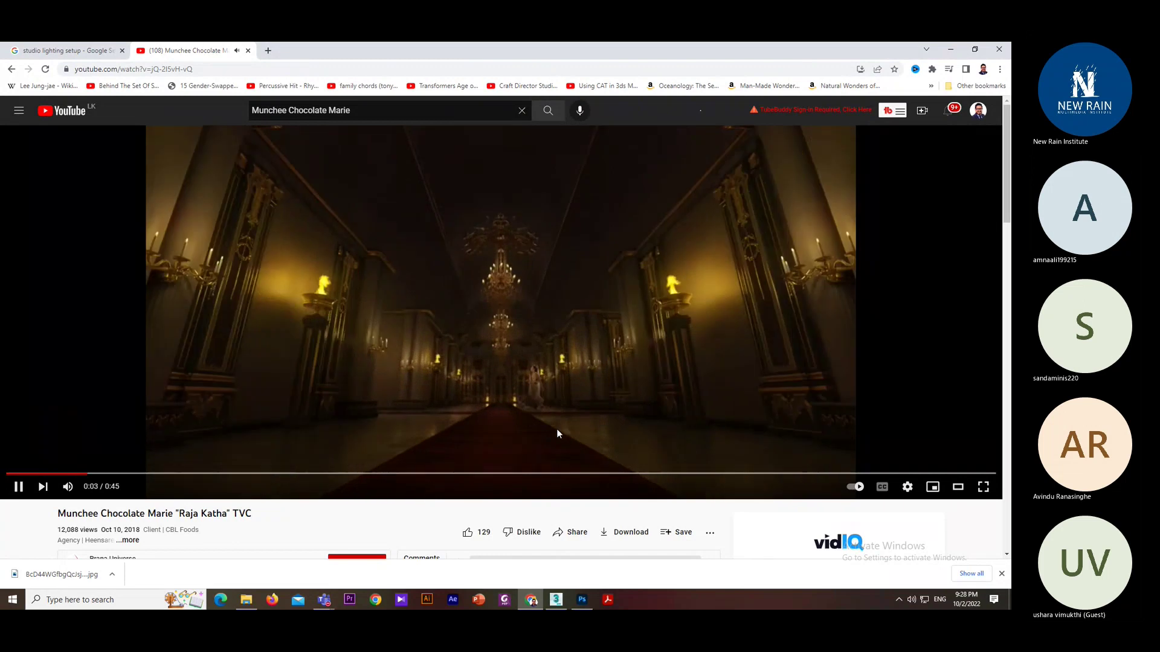
left_click(535, 394)
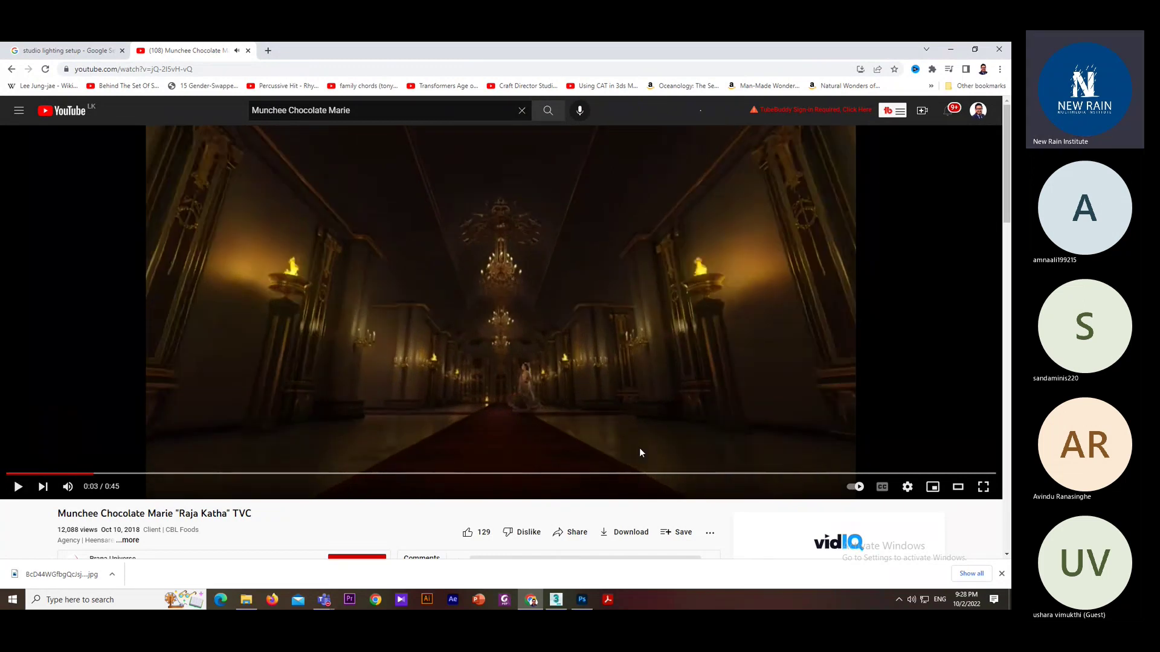
left_click(530, 425)
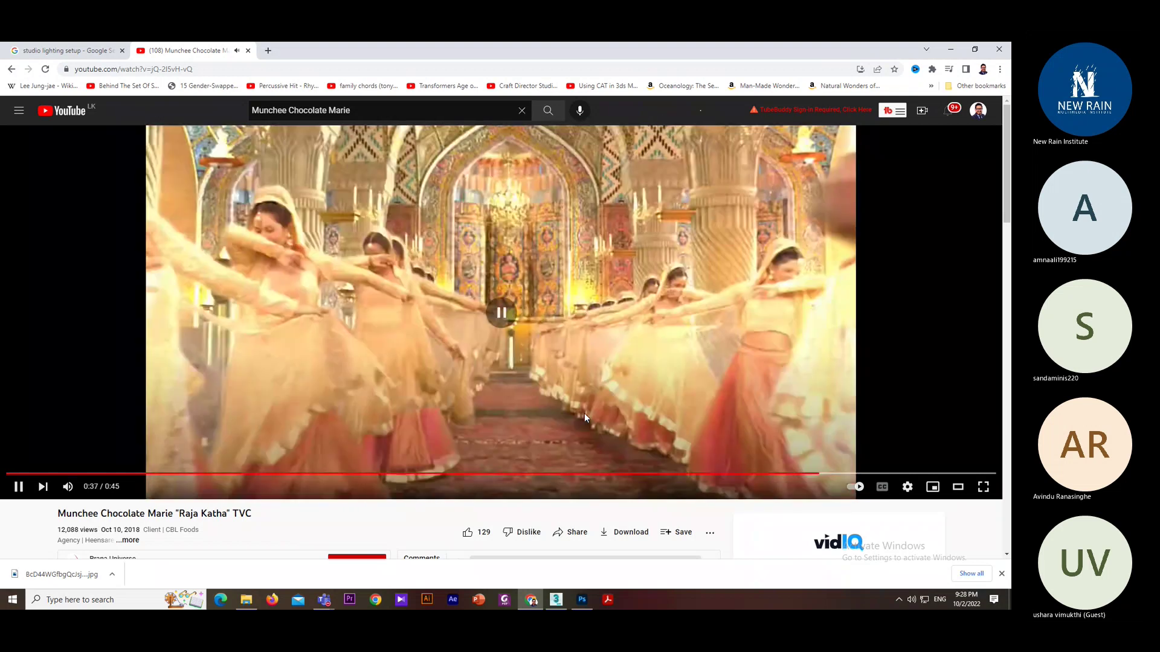
- Pause the "Raja Katha" video at the dance scene and play on from about 0:38 towards the pack shot
left_click(585, 417)
left_click(836, 474)
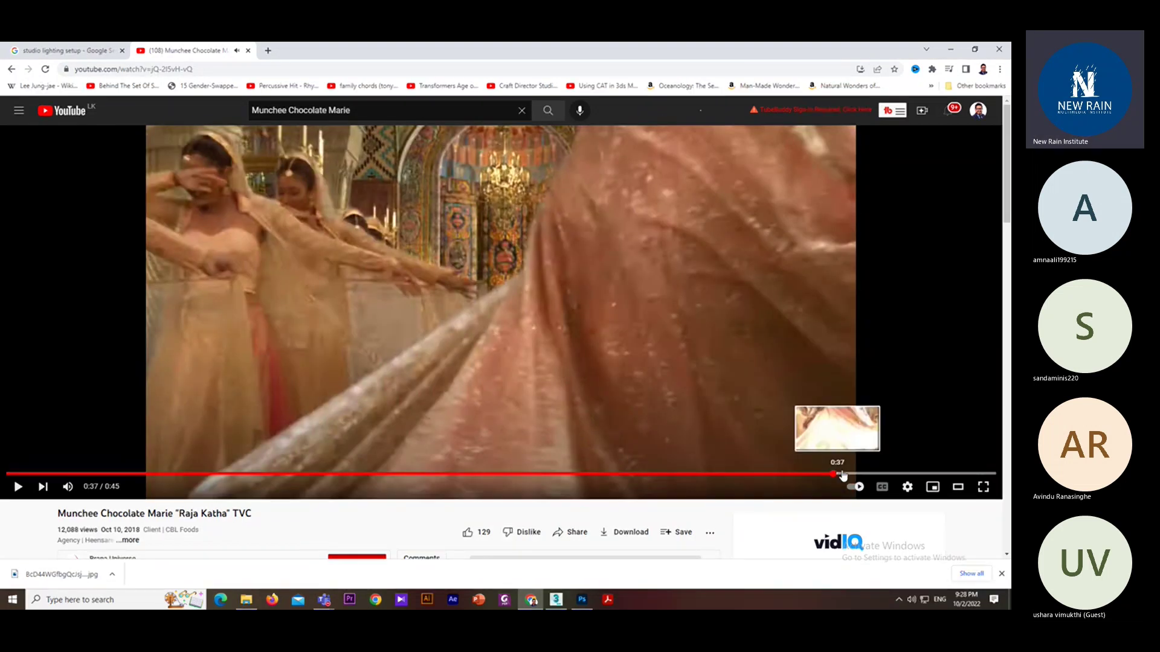
mouse_move(836, 474)
left_mouse_down()
mouse_move(878, 474)
mouse_move(858, 474)
left_mouse_up()
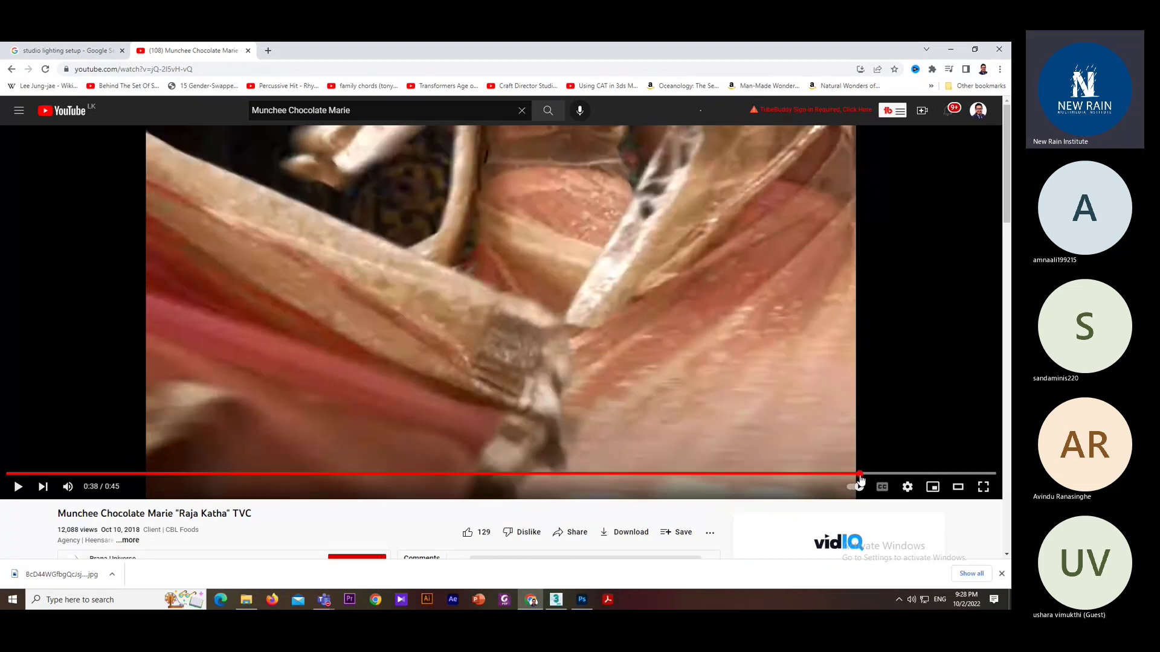
left_click(527, 393)
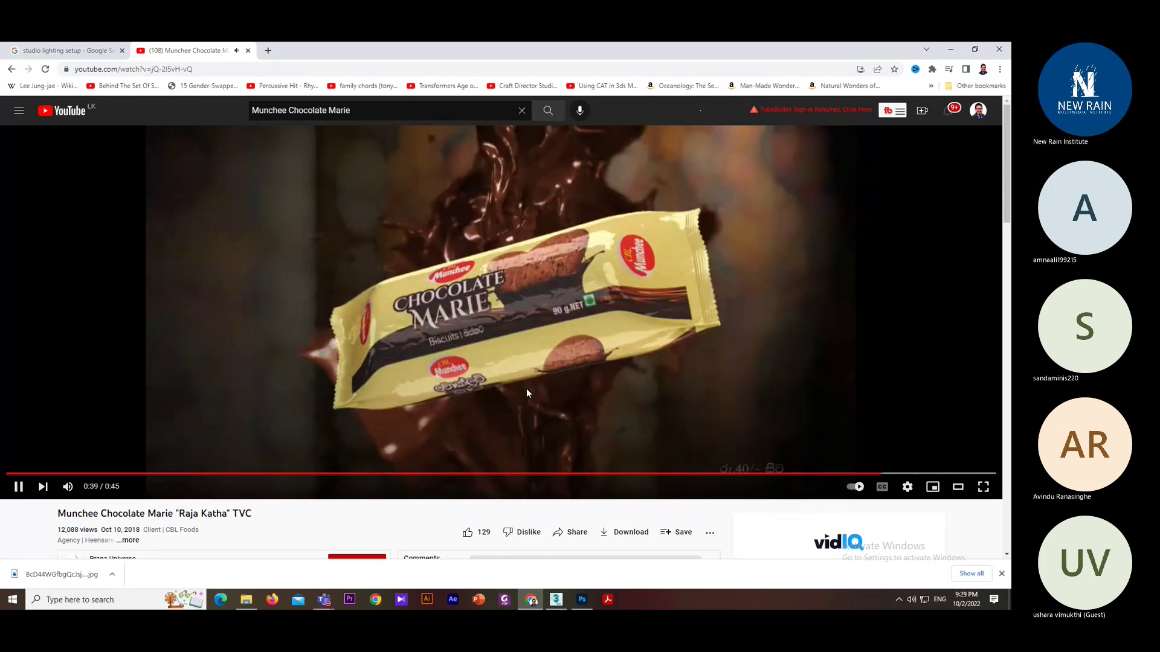
- Examine the floating biscuit pack and chocolate splash by replaying from about 0:39 and pausing around 0:40 and 0:41
left_click(527, 393)
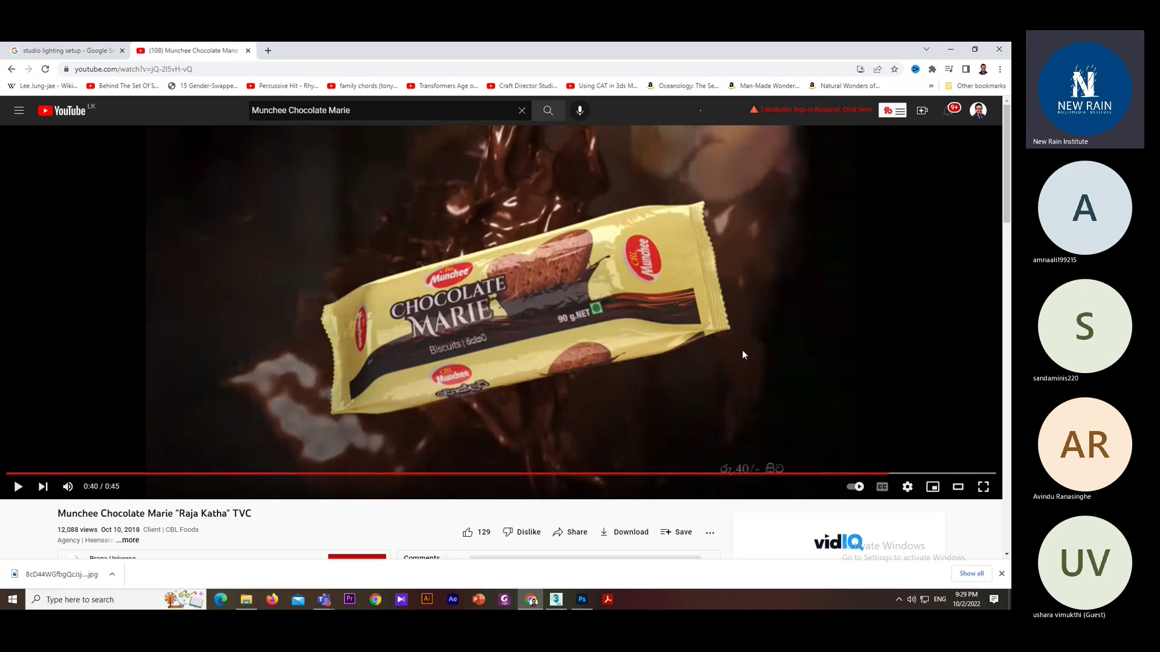
left_click(876, 475)
left_click(538, 408)
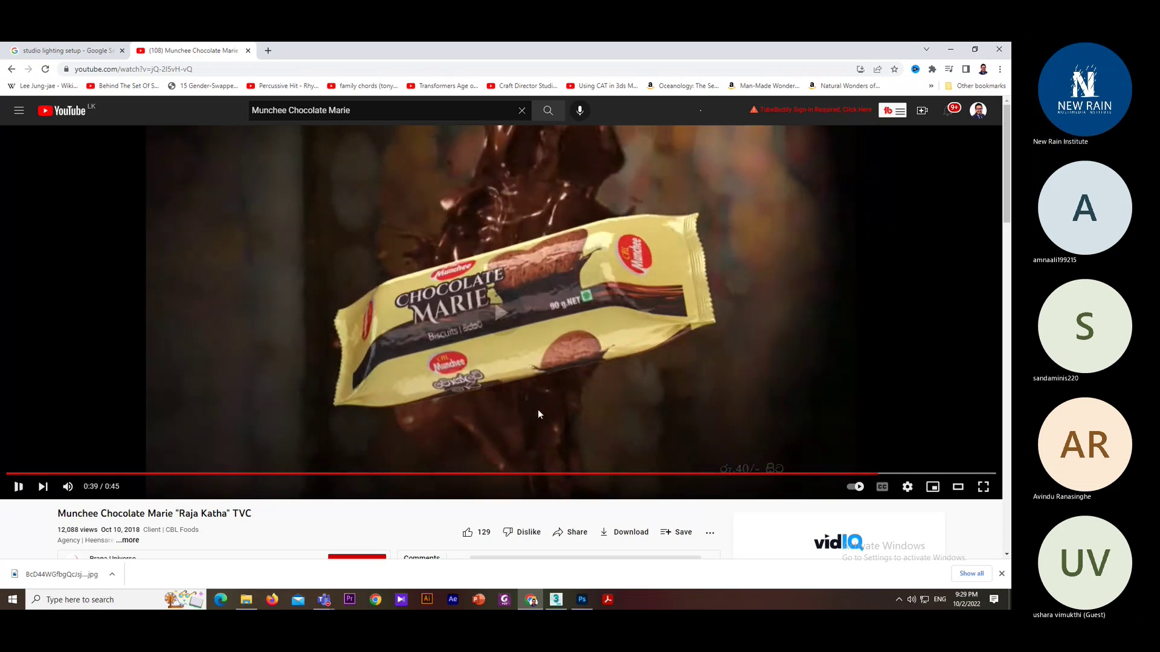
left_click(537, 408)
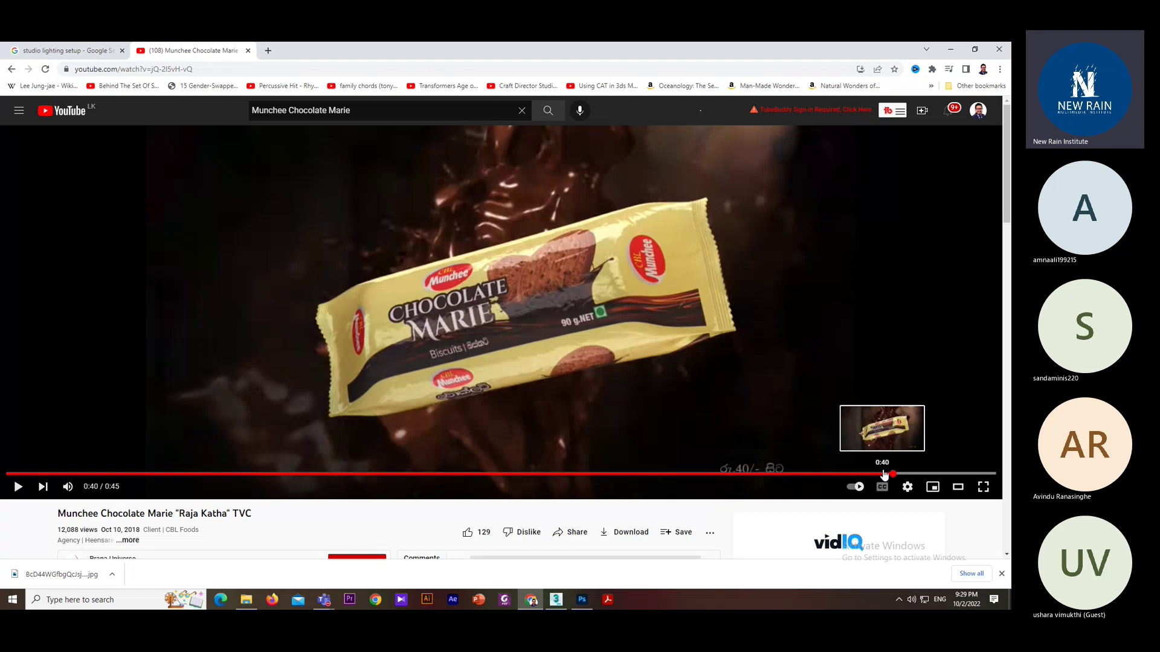
left_click(776, 347)
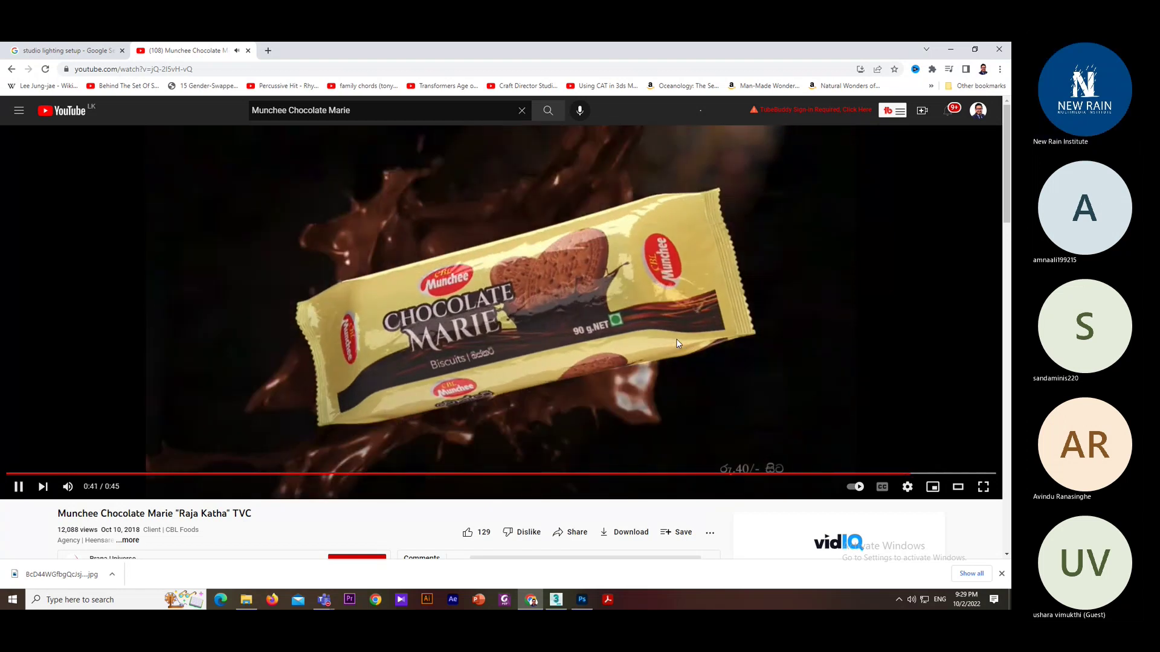
left_click(751, 411)
left_click(68, 487)
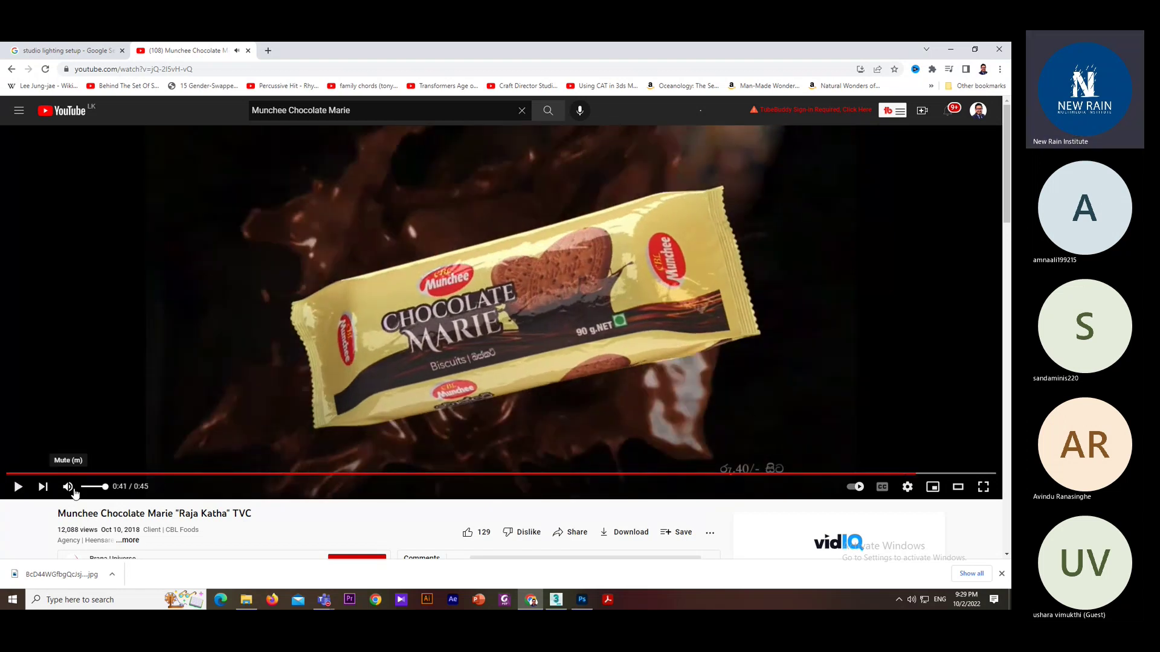
- Play the muted Munchee Chocolate Marie commercial briefly and pause it on the biscuit pack shot at 0:42
left_click(860, 475)
left_click(632, 388)
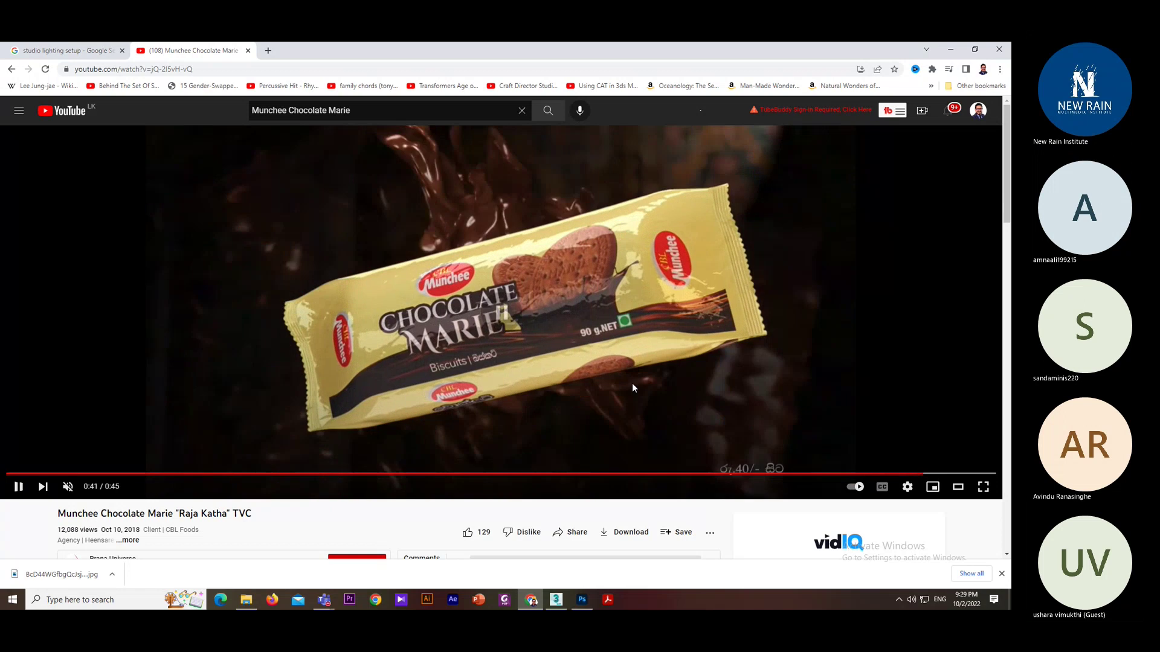
left_click(632, 388)
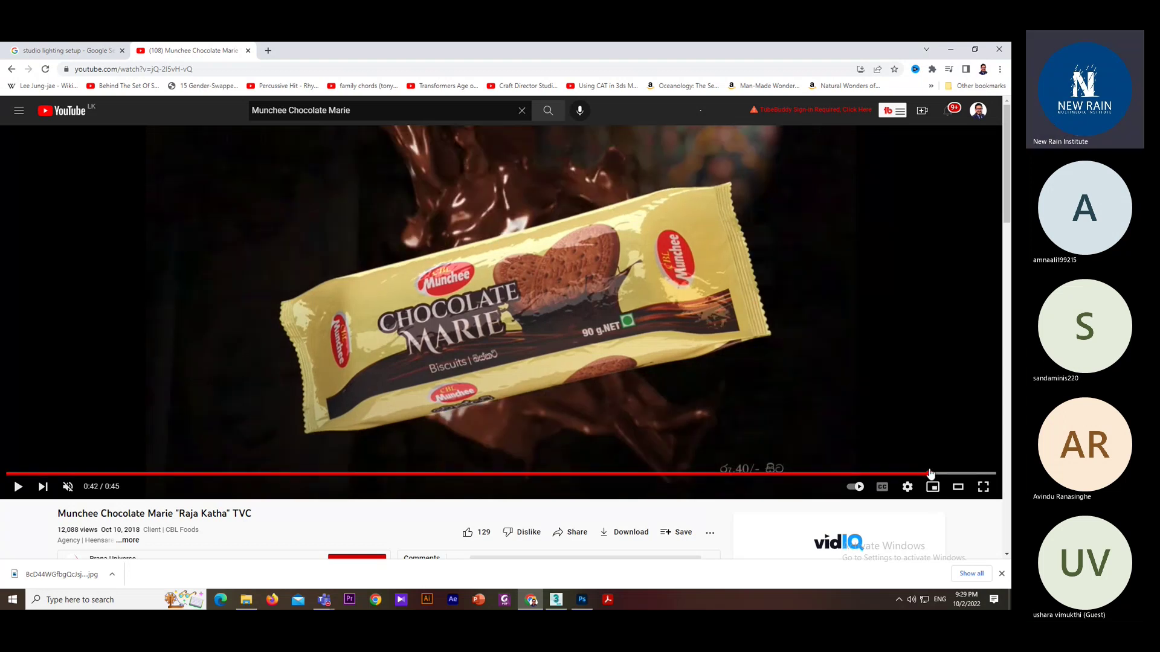
left_click(931, 474)
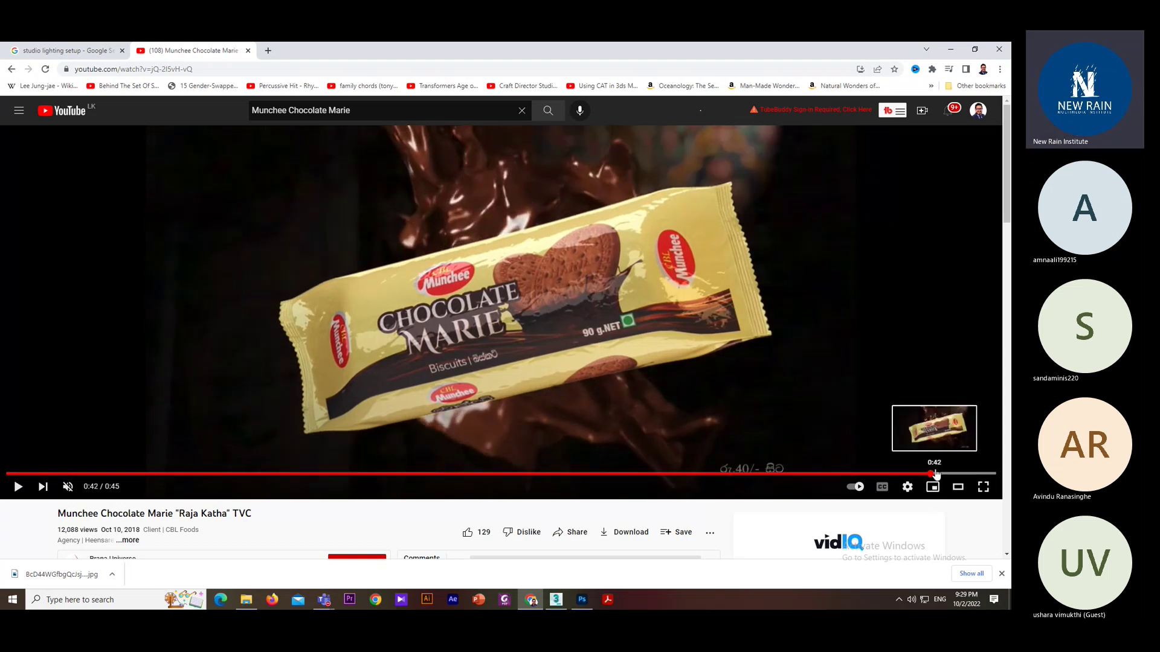
left_click(935, 475)
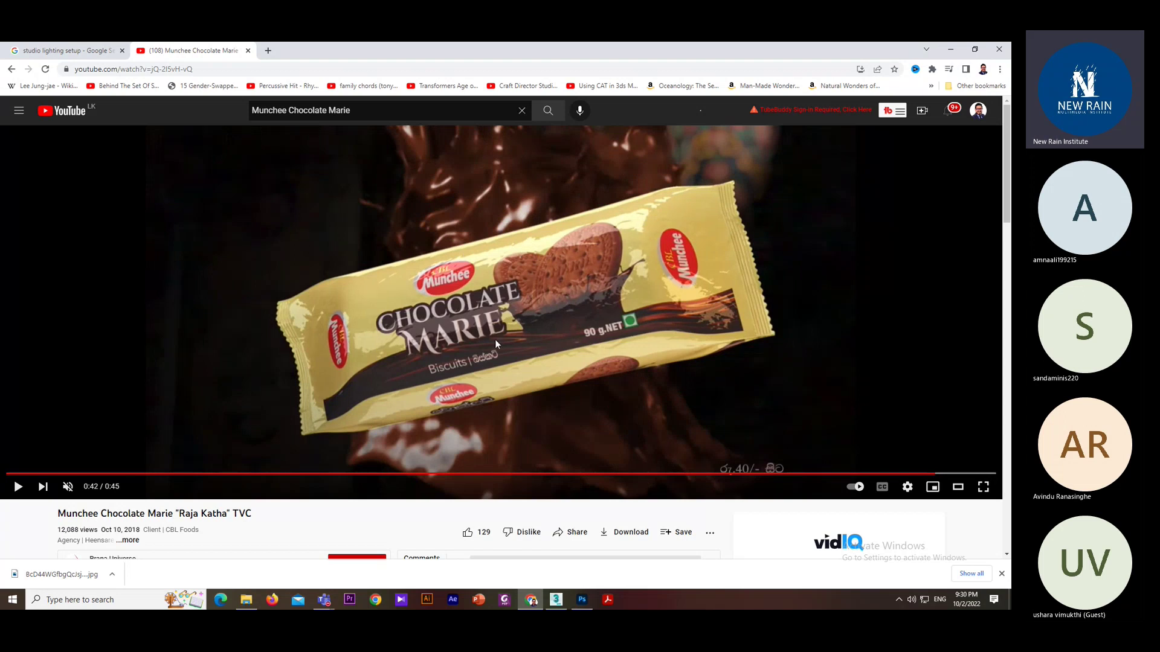
- Switch to 3ds Max and look through the available renderers in Render Setup, keeping the Scanline Renderer
left_click(950, 51)
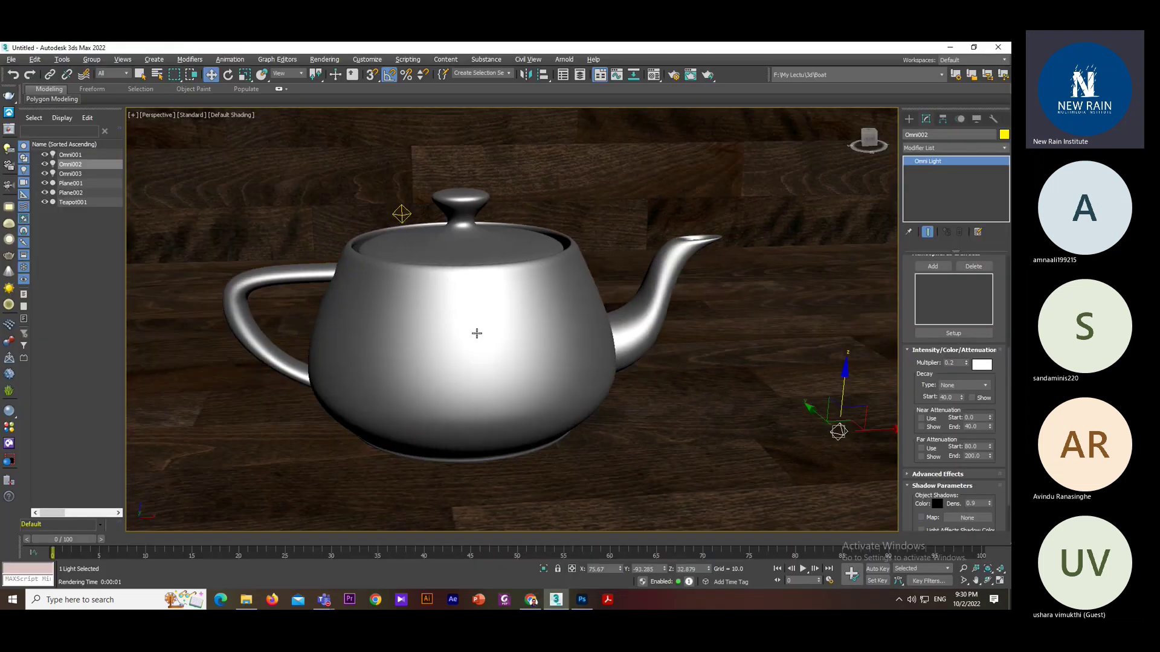
scroll(478, 333, "down", 4)
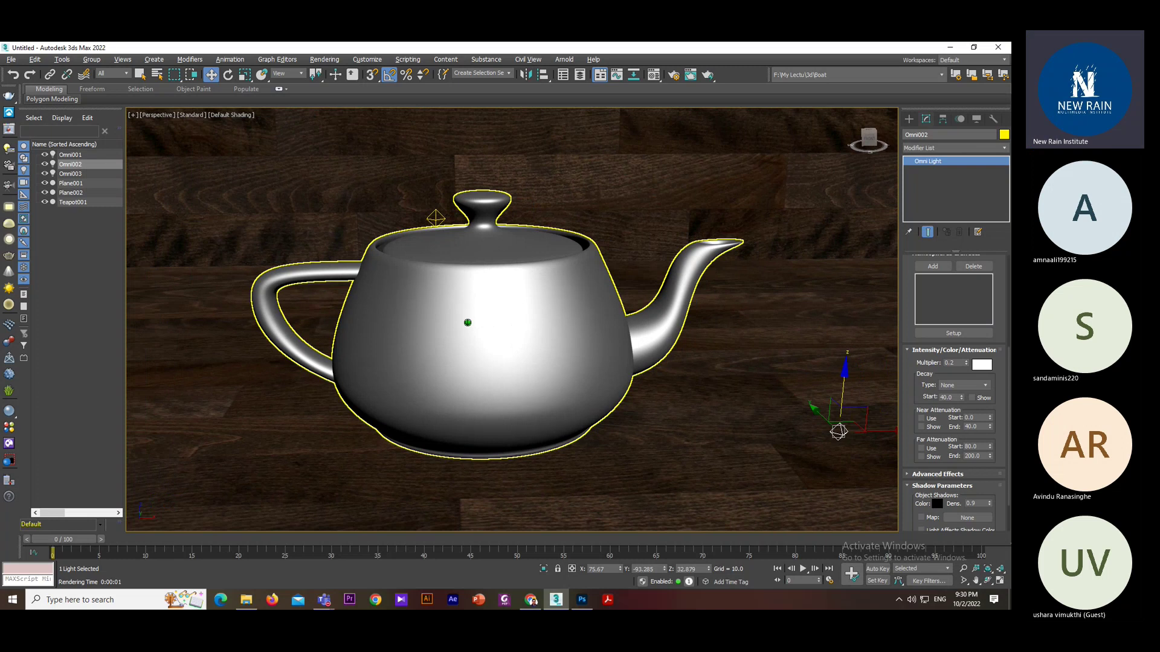
scroll(467, 323, "up", 2)
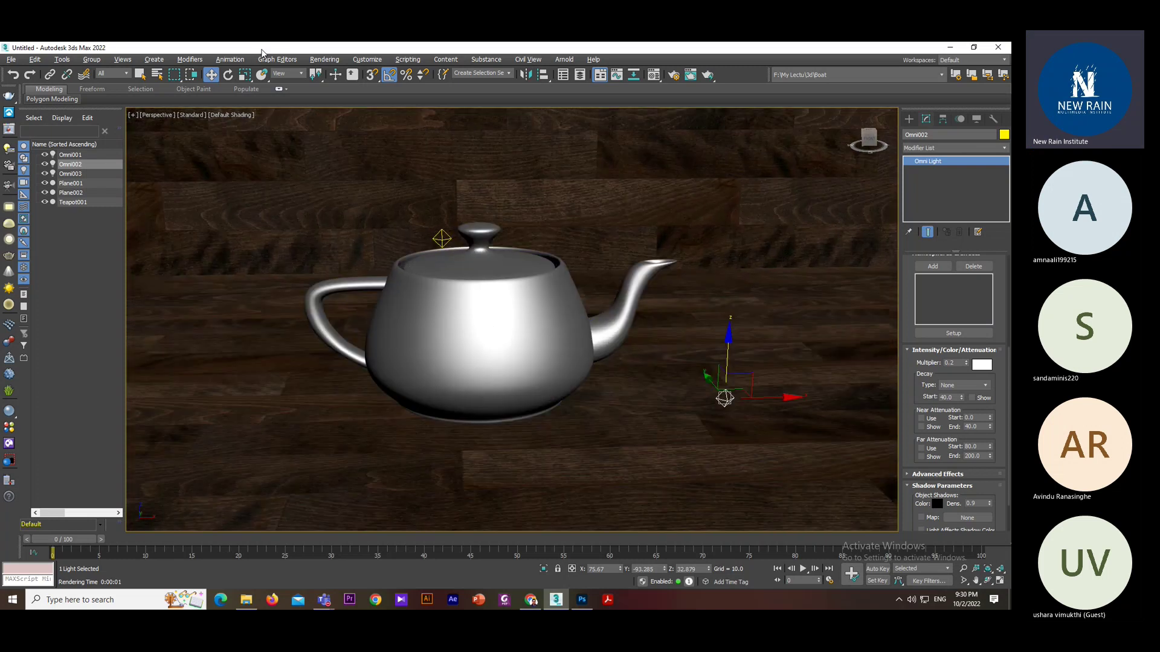
left_click(317, 61)
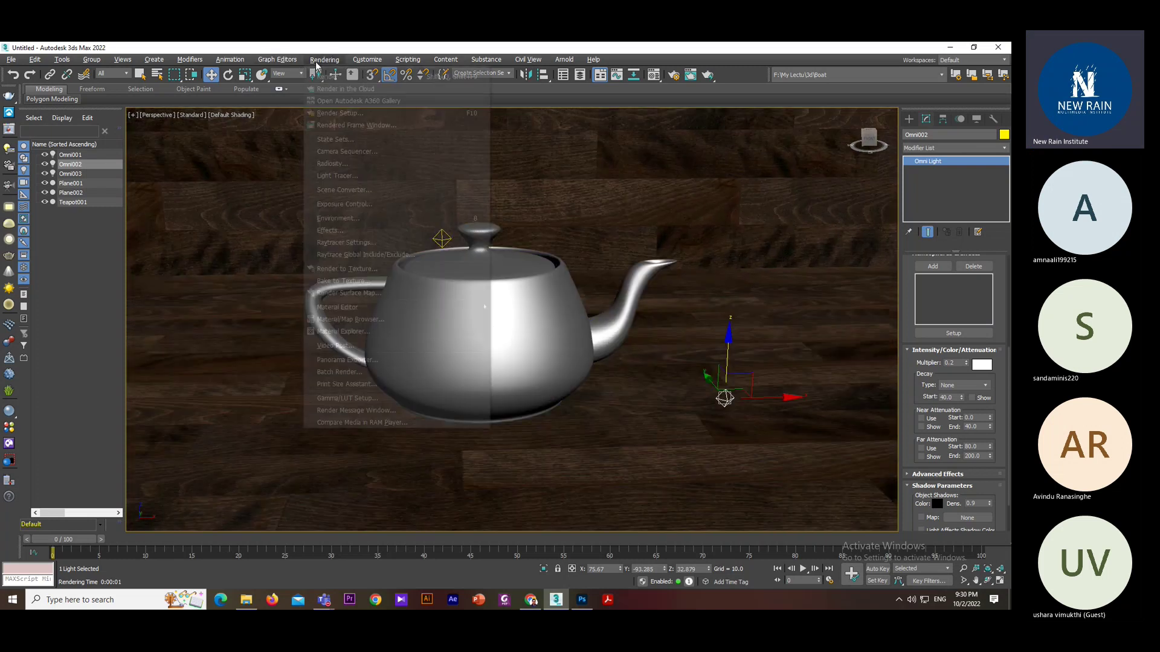
left_click(338, 113)
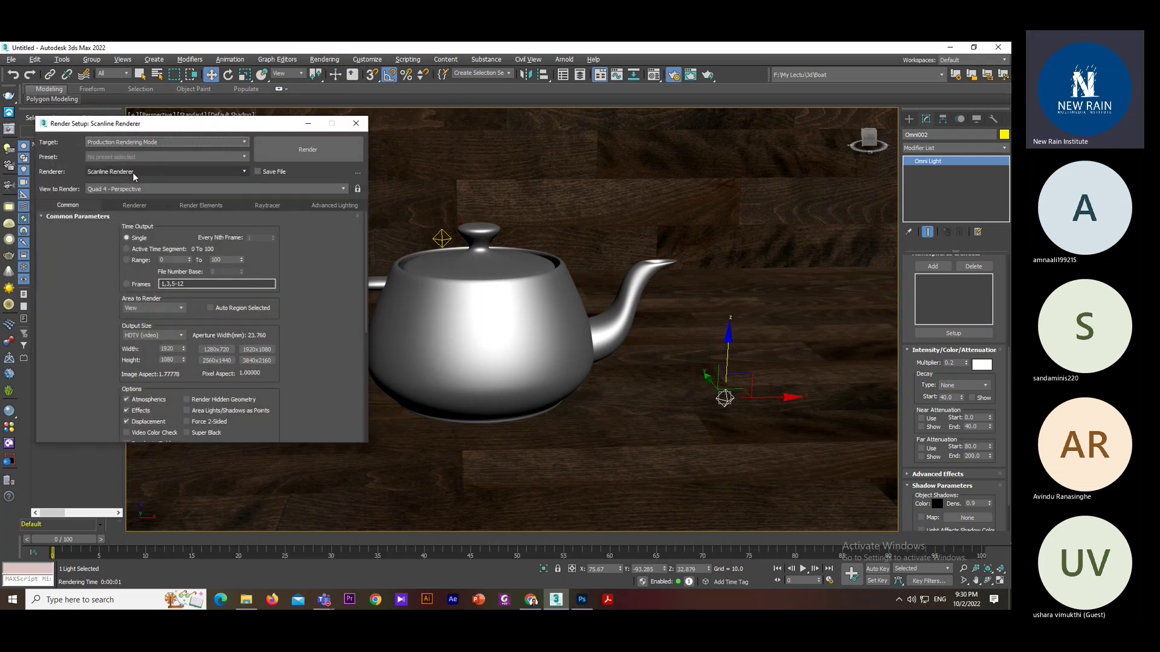
left_click(132, 173)
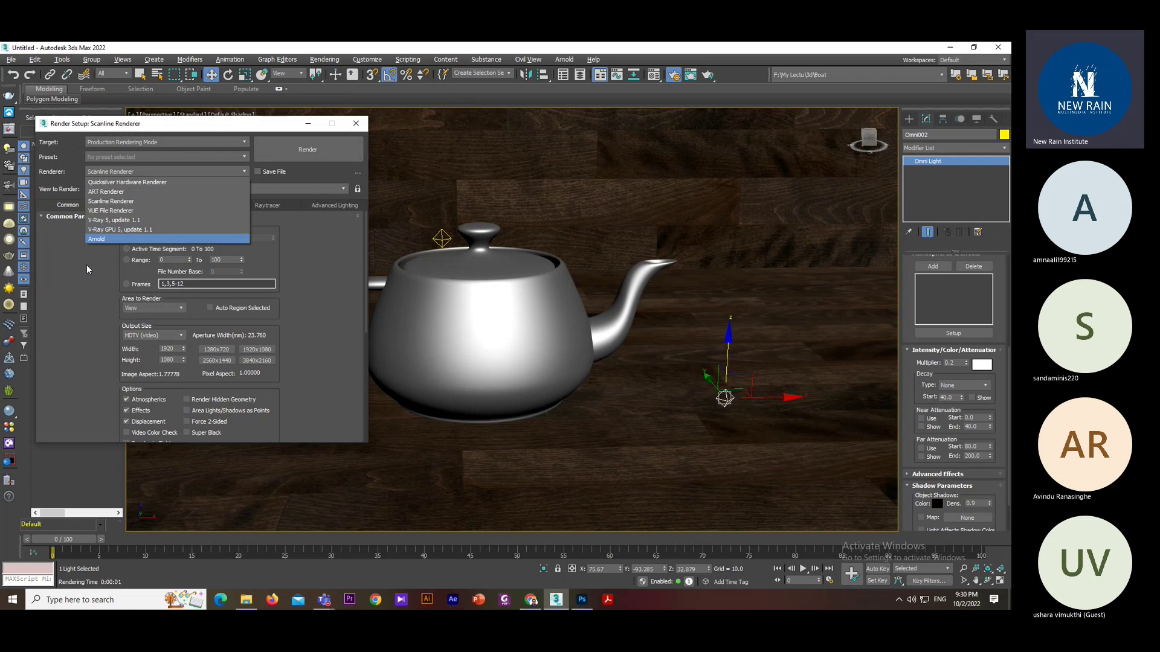
left_click(86, 264)
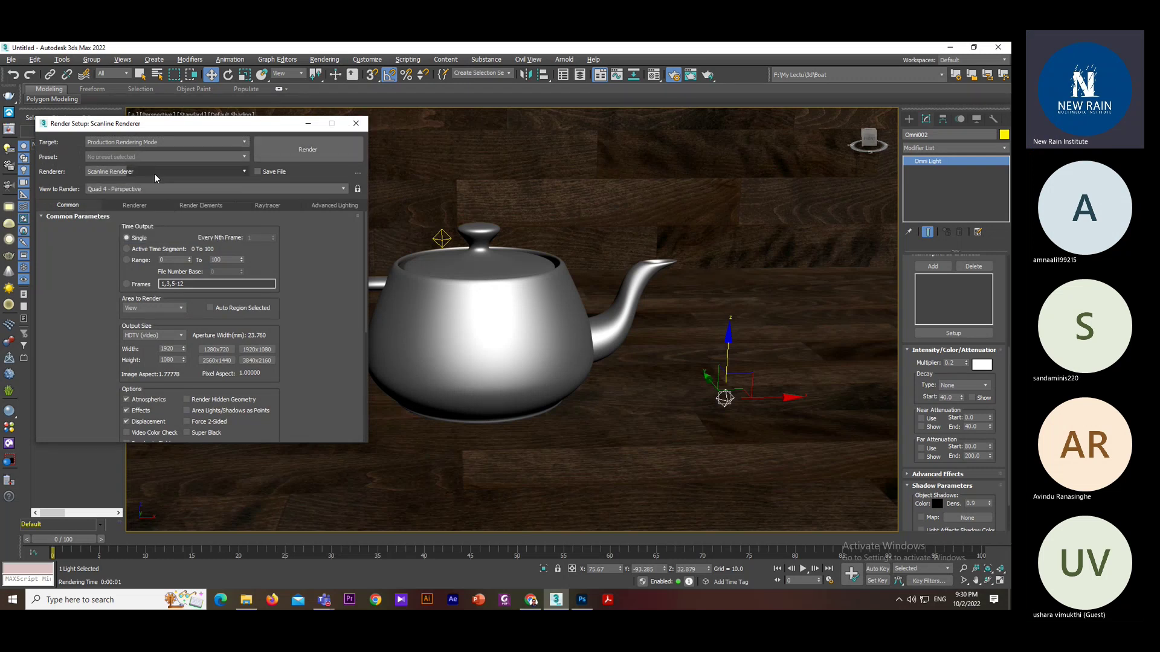
left_click(356, 124)
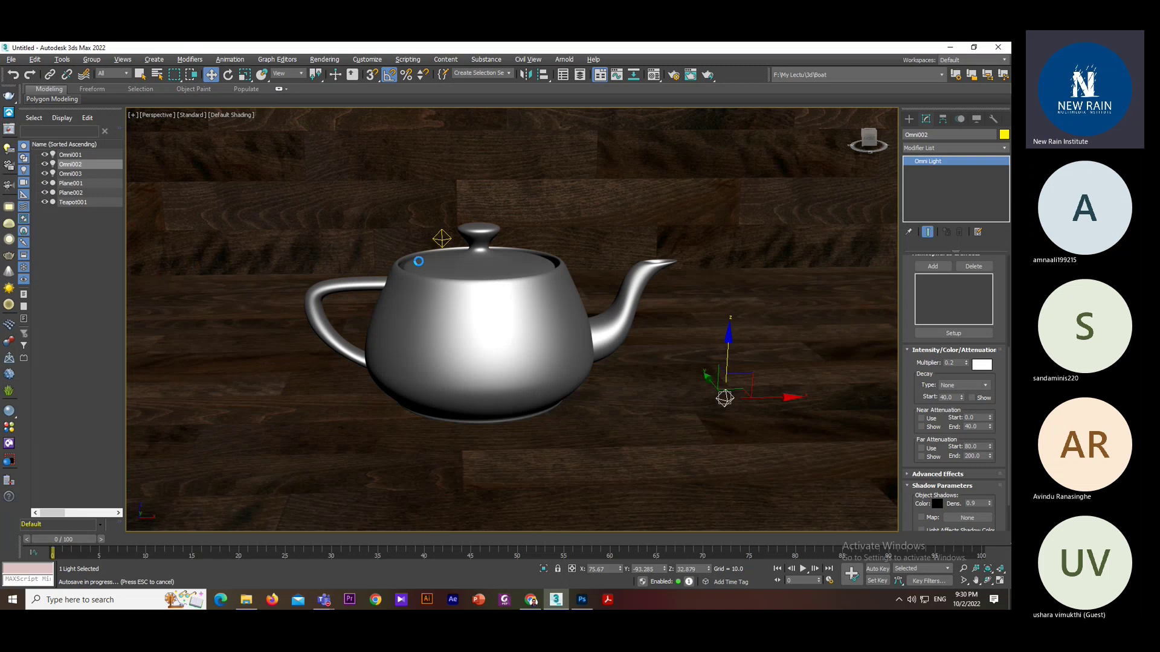
- Open the Material Editor, clear the object selection and bring up the 01 - Default wood material's settings
scroll(438, 330, "down", 10)
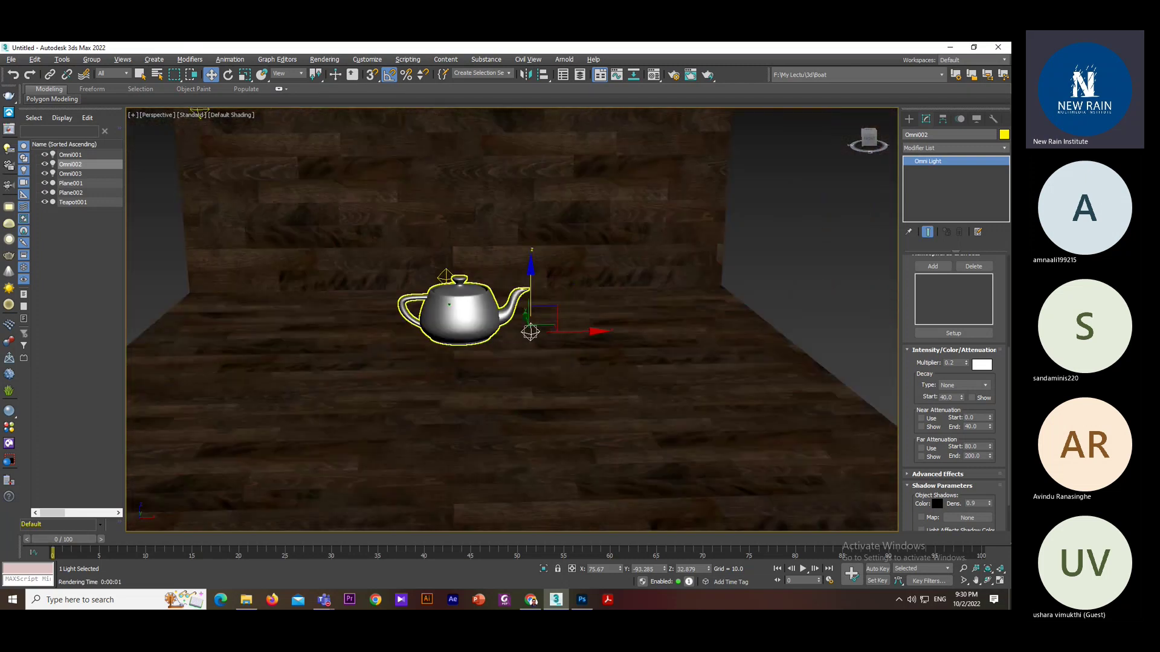
middle_click_drag(423, 354, 314, 192, "alt")
scroll(461, 414, "down", 6)
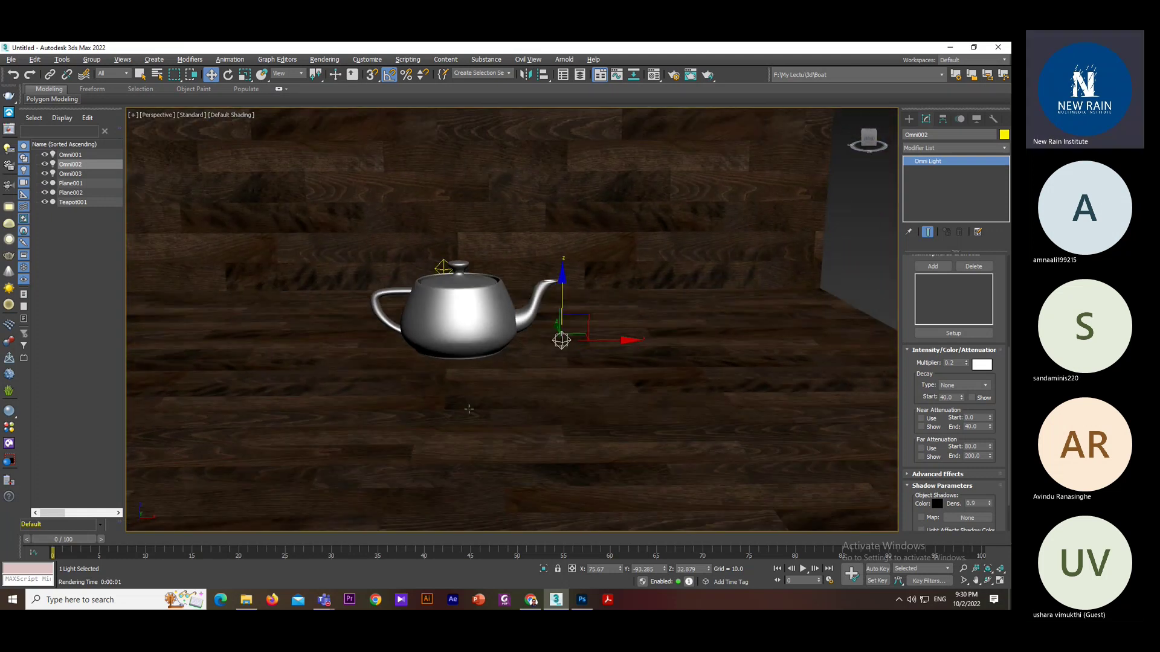
left_click(314, 192)
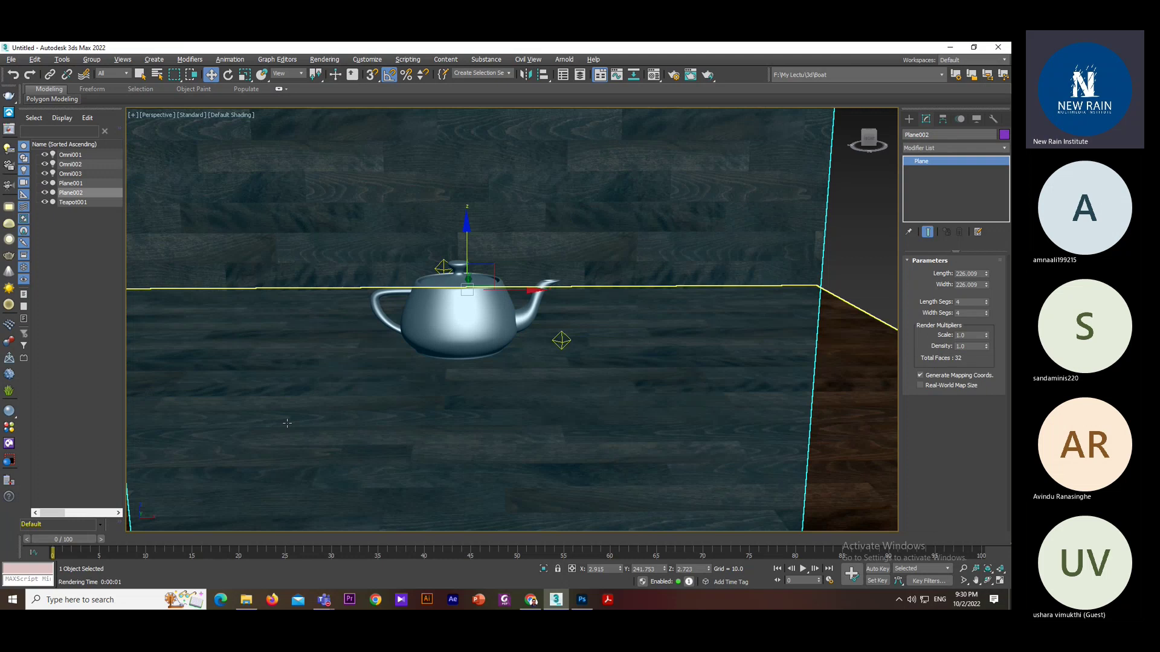
key("m")
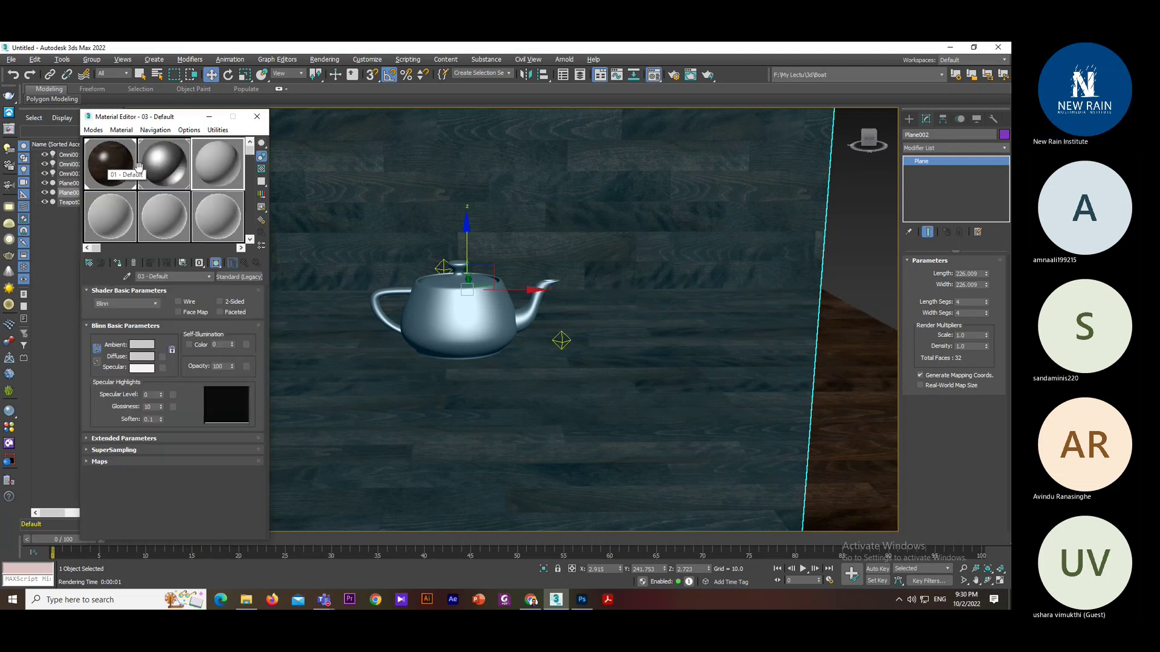
left_click_drag(163, 162, 469, 319)
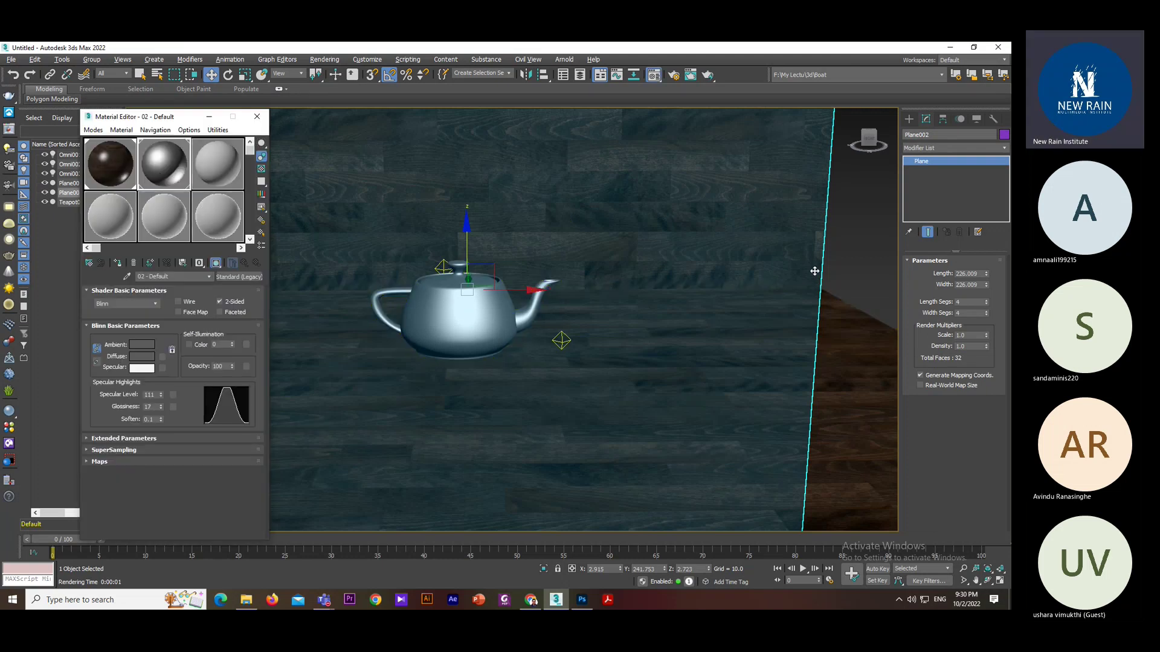
key("ctrl+d")
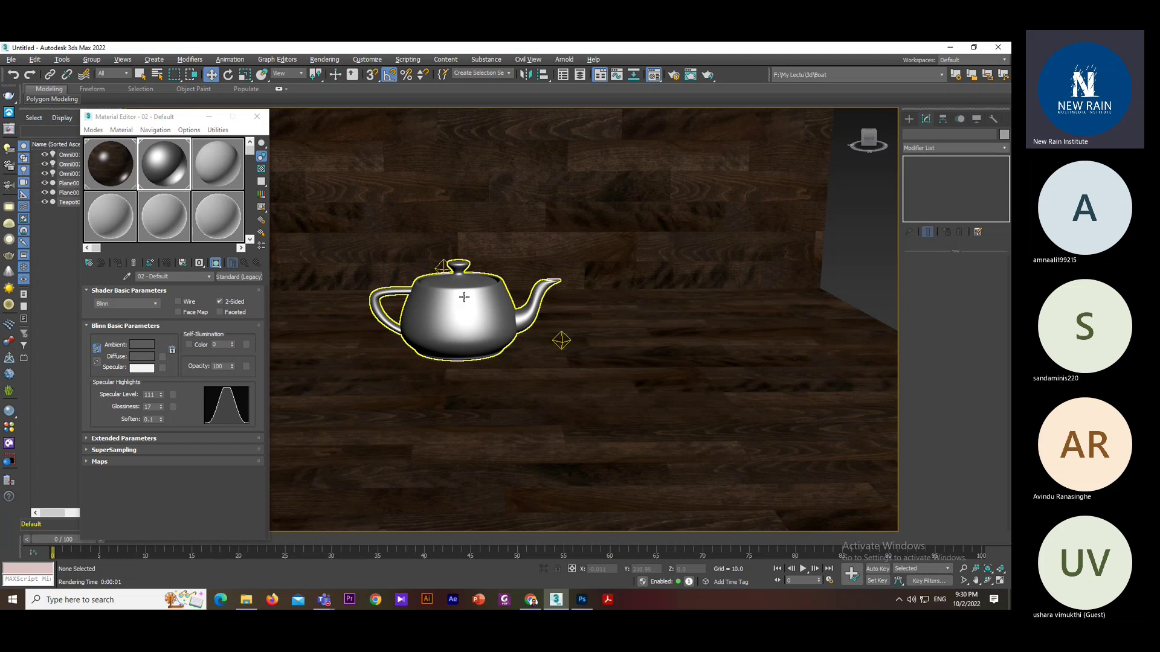
left_click(113, 183)
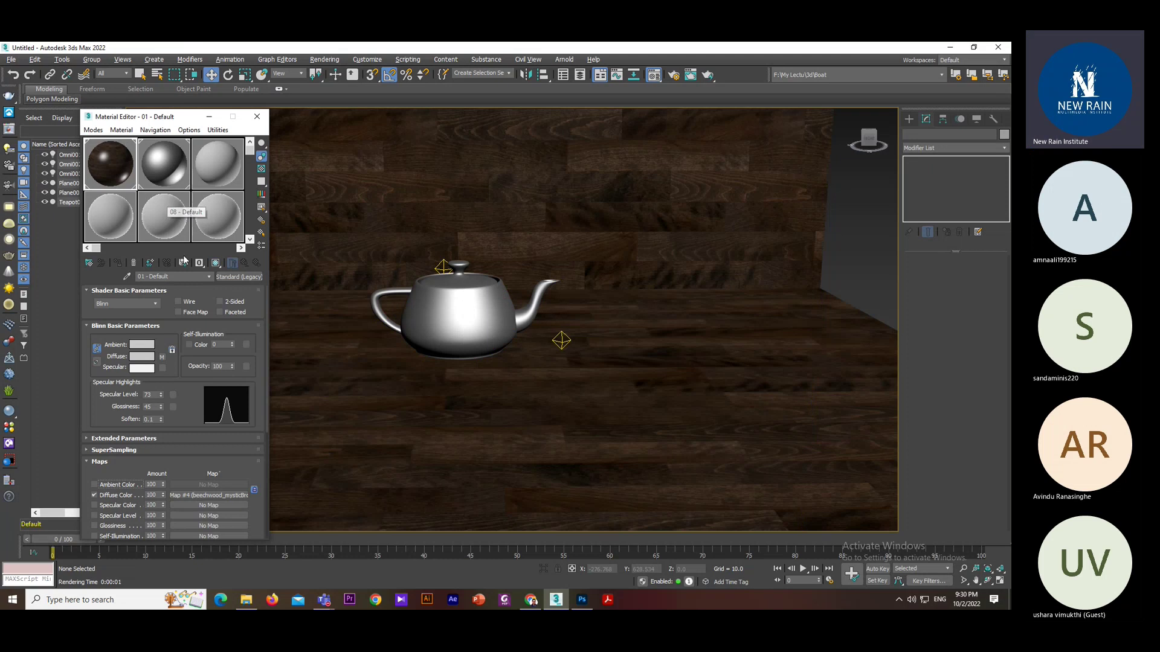
- Test render a closer perspective view of the teapot on the wooden floor, then close the render
middle_click_drag(453, 350, 460, 353)
scroll(460, 354, "up", 8)
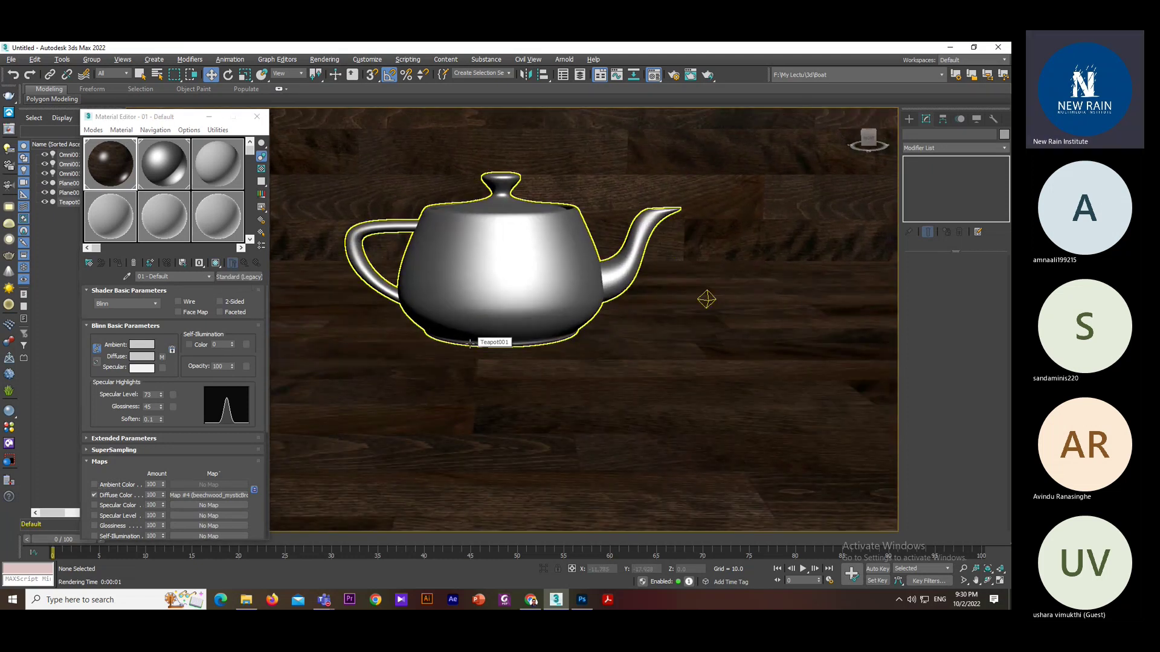
key("shift+q")
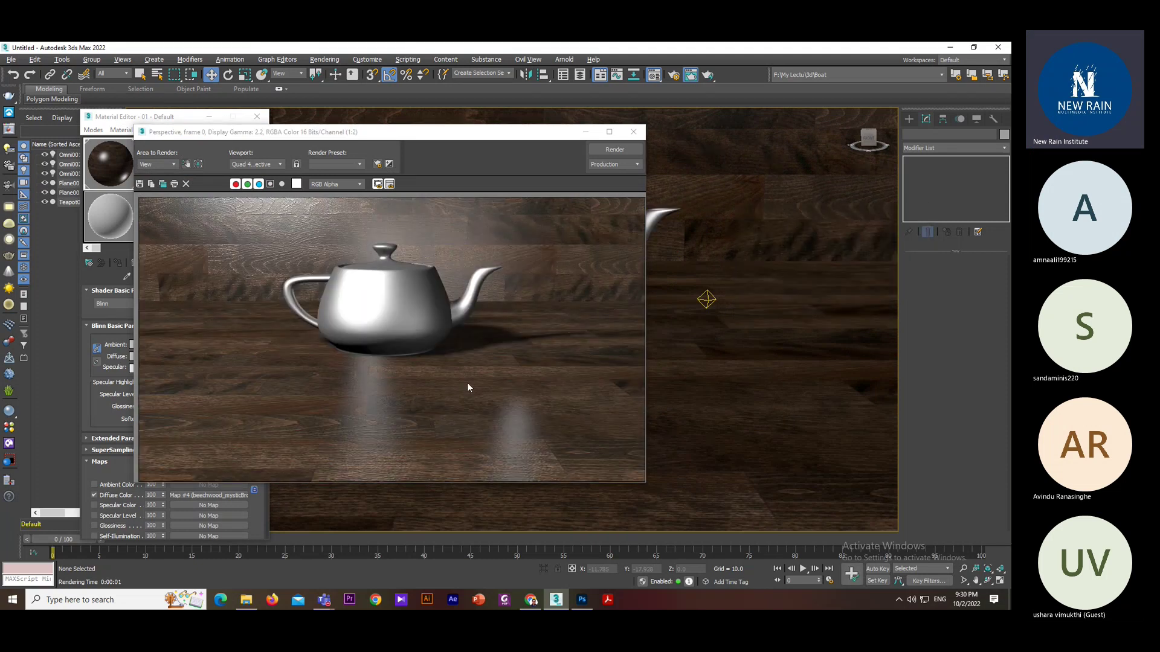
left_click(633, 132)
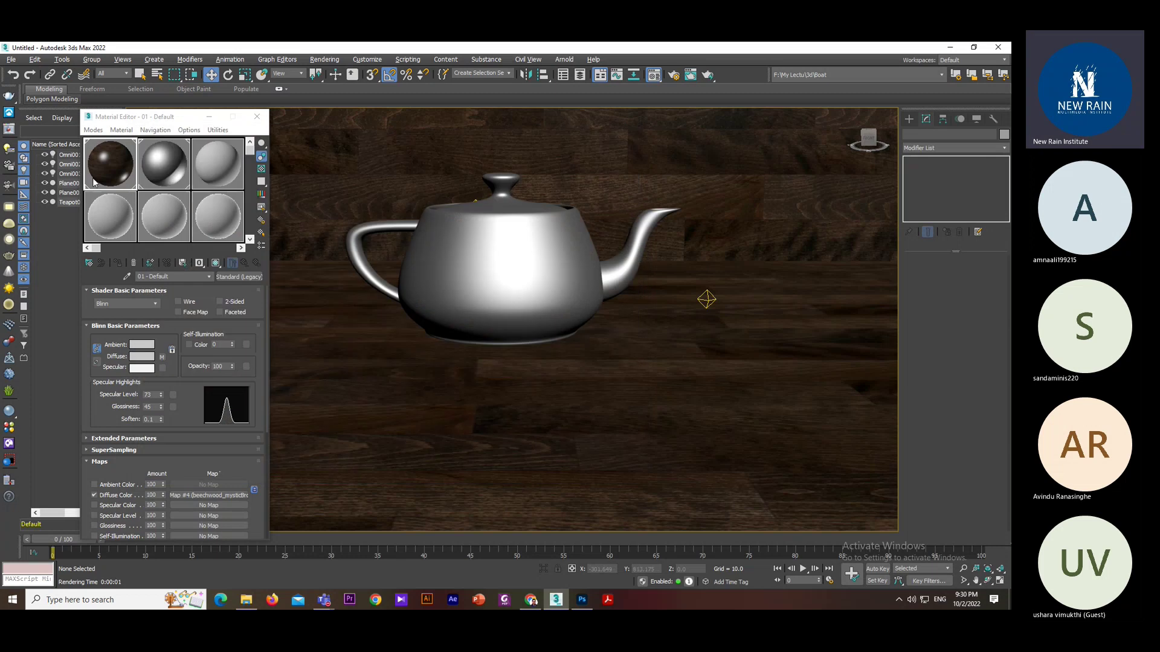
- Set the wood material's glossiness to 79 and test render the perspective view
left_click_drag(160, 406, 150, 387)
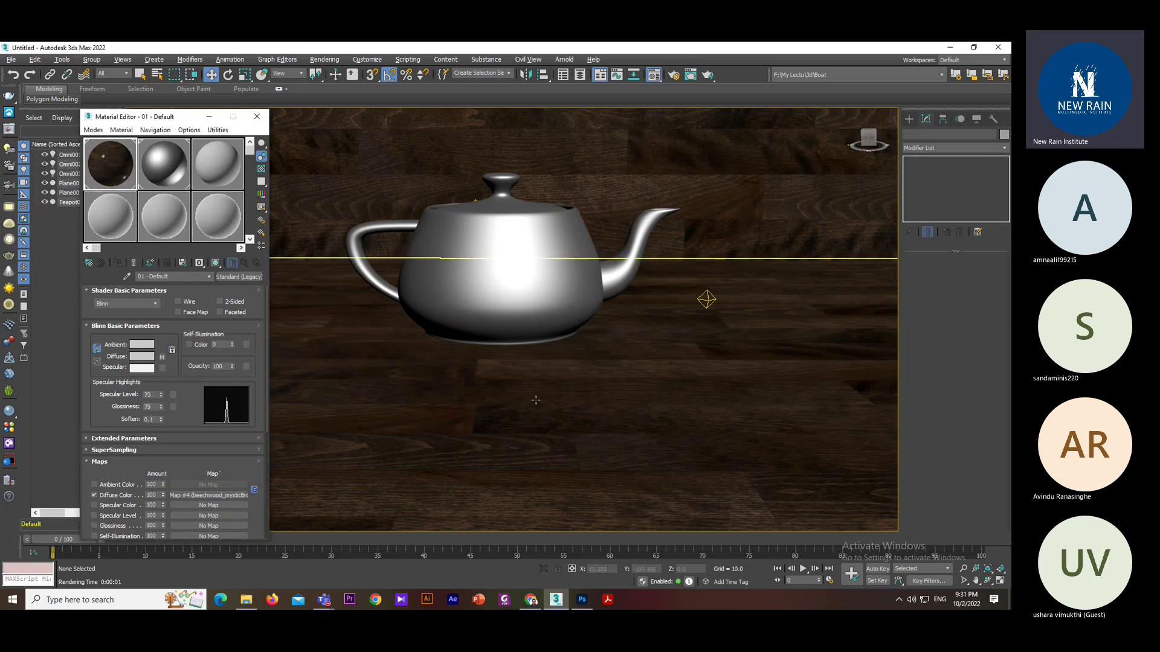
key("shift+q")
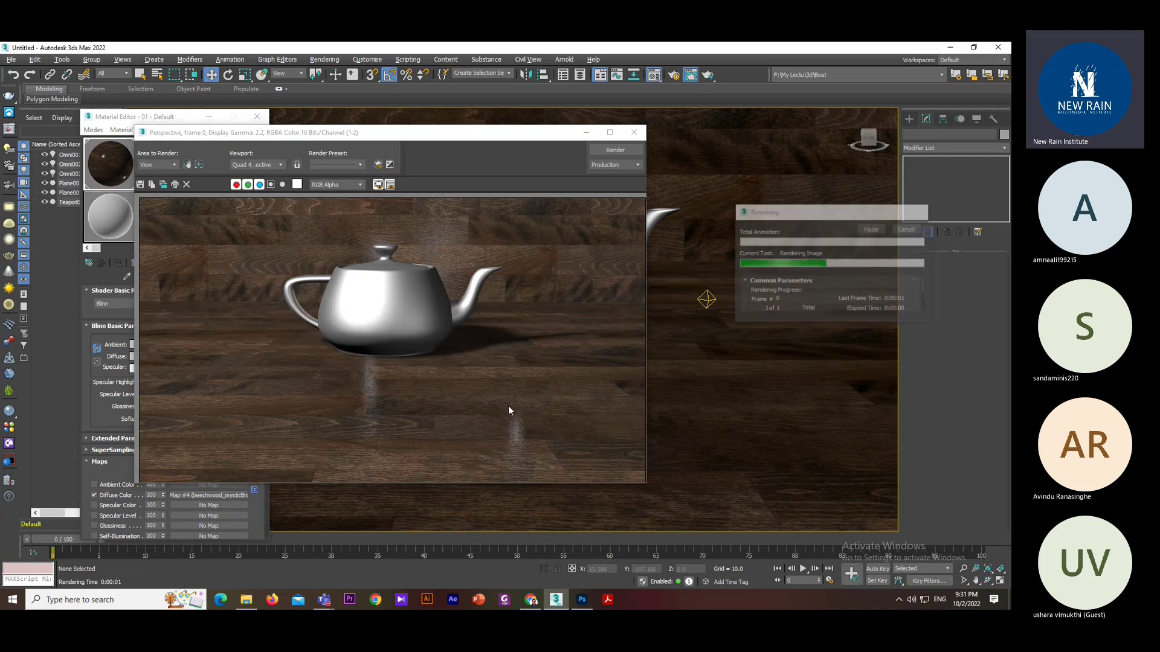
left_click(632, 133)
- Move the Material Editor away from the teapot and examine the wood material's list of maps
middle_click_drag(342, 434, 504, 391)
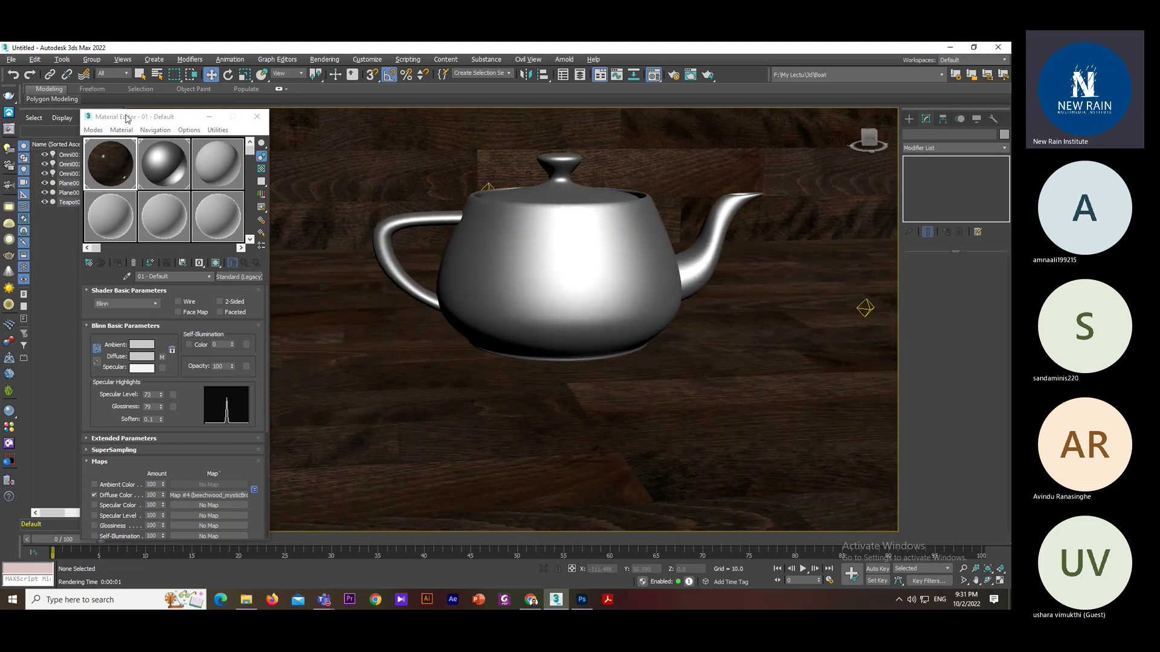
left_click_drag(127, 118, 84, 63)
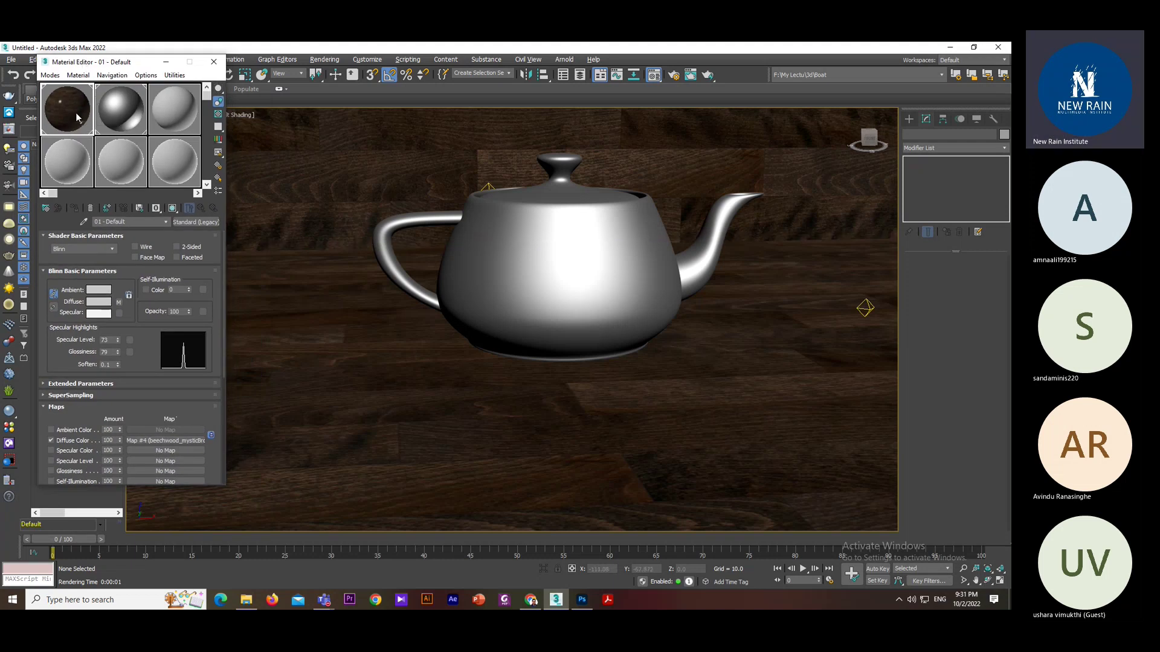
middle_click_drag(246, 289, 246, 289, "alt")
left_click_drag(223, 331, 223, 416)
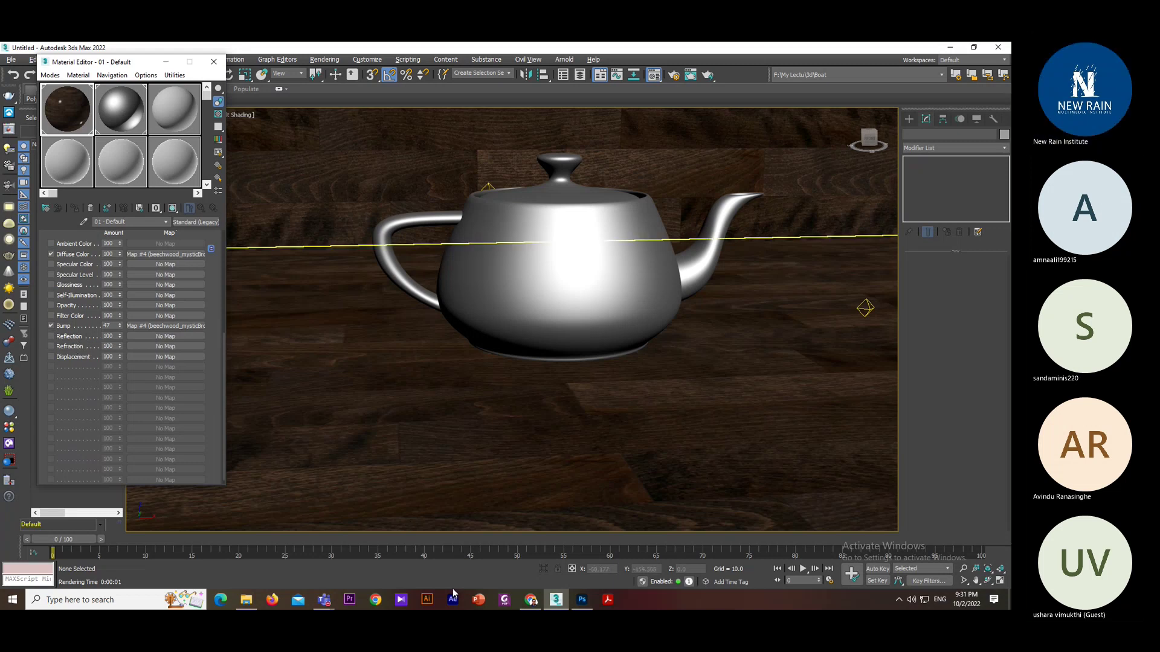
- Switch to Photoshop and add a new white-filled layer over the texture sketch
key("alt+Tab")
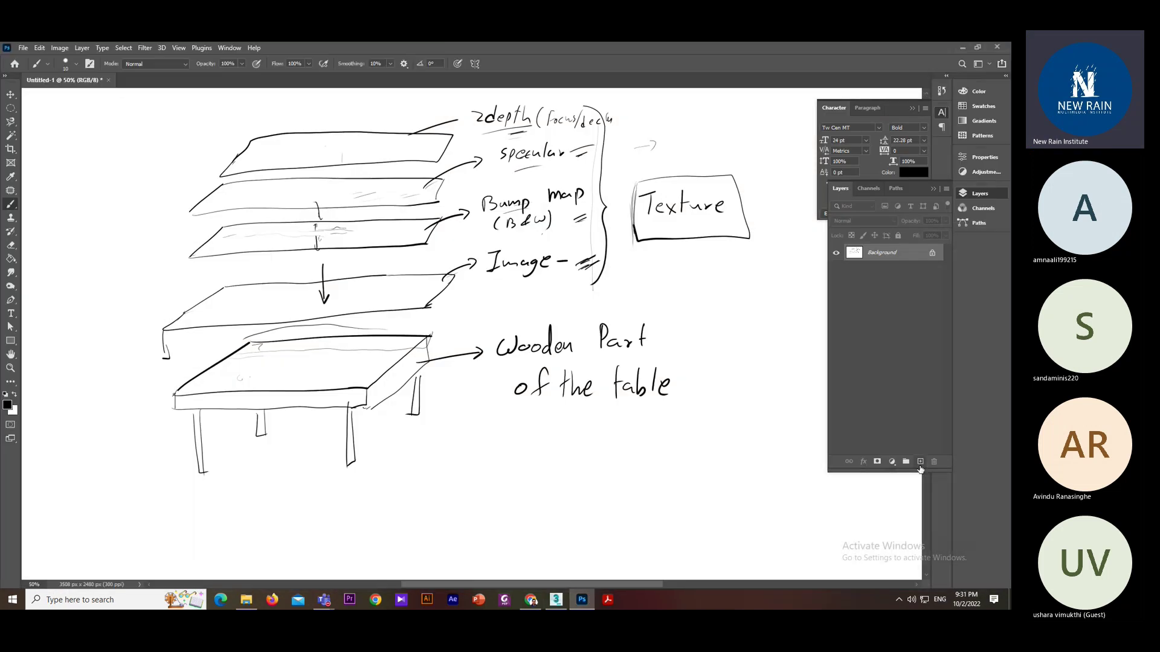
left_click(920, 462)
key("alt+BackSpace")
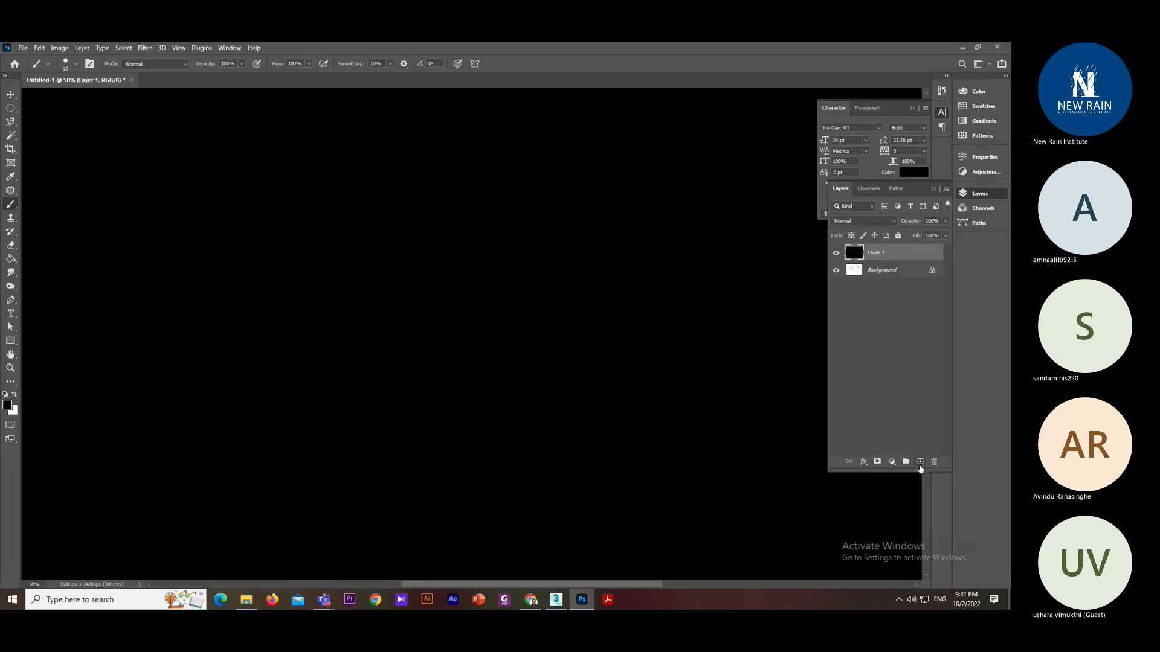
key("ctrl+BackSpace")
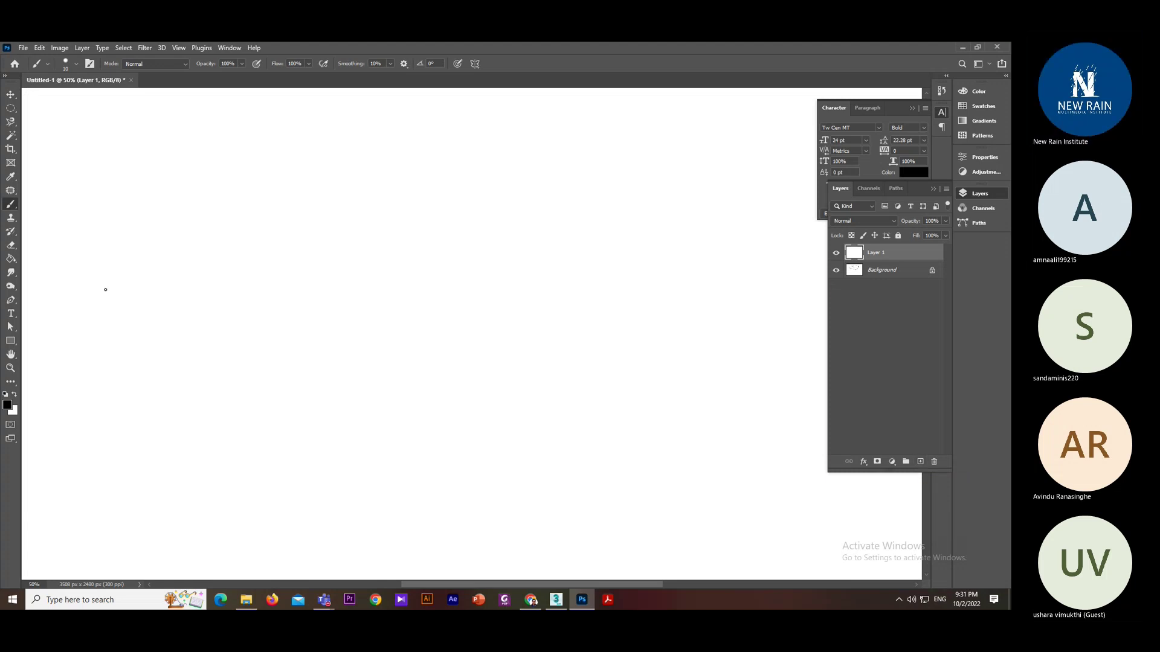
- Sketch a reflection diagram with a surface line, an incoming and a bouncing ray with arrowheads, and label it "Reflections"
left_click_drag(105, 289, 238, 276)
key("ctrl+z")
left_click_drag(100, 289, 228, 281)
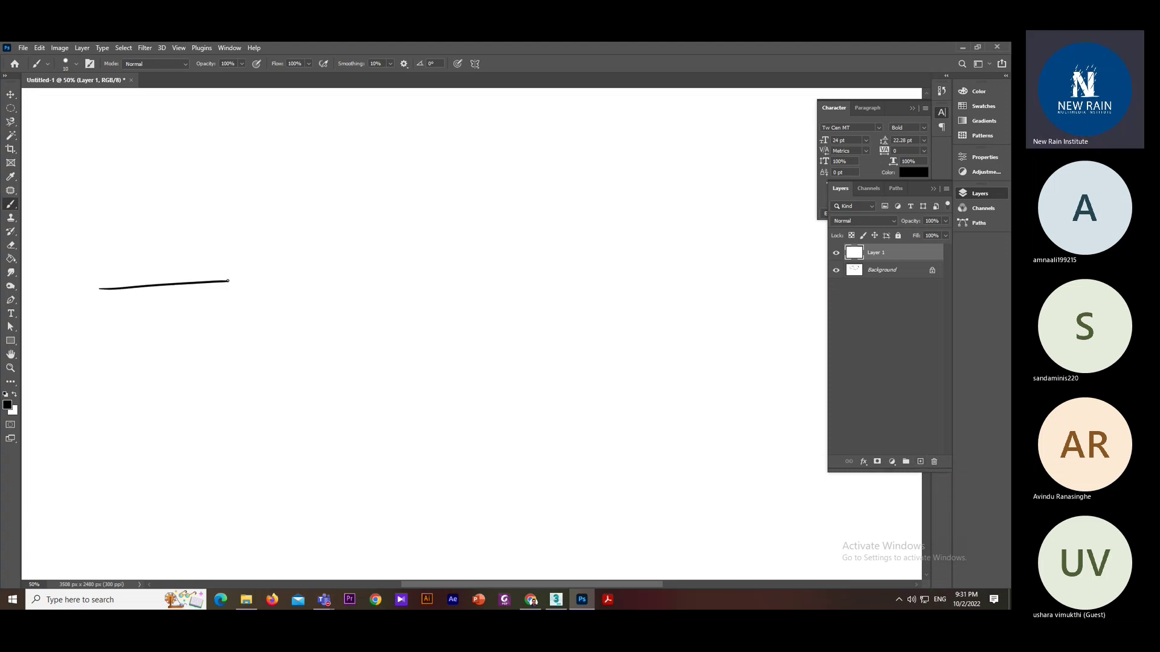
mouse_move(97, 215)
left_mouse_down()
mouse_move(161, 284)
mouse_move(232, 220)
left_mouse_up()
left_click_drag(141, 258, 132, 260)
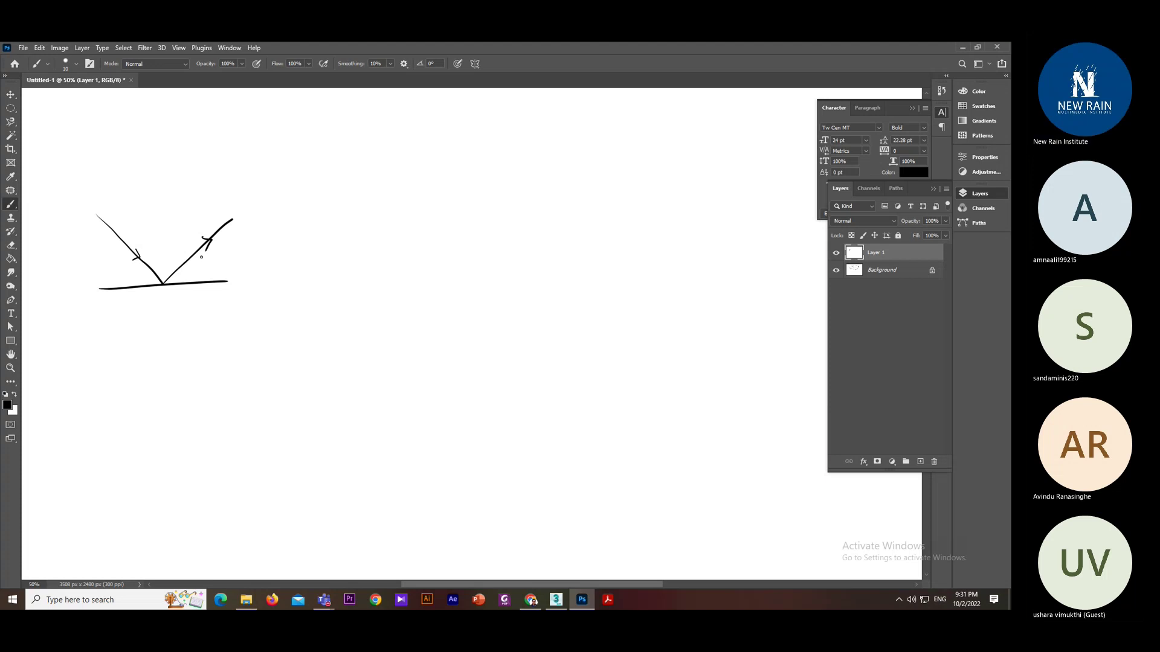
mouse_move(183, 184)
left_mouse_down()
mouse_move(184, 166)
mouse_move(197, 185)
left_mouse_up()
left_click_drag(265, 171, 263, 183)
- Sketch a refraction diagram with a surface line, a normal, an incoming and a bent ray with arrowheads, and label it "Refractions"
left_click_drag(349, 283, 566, 269)
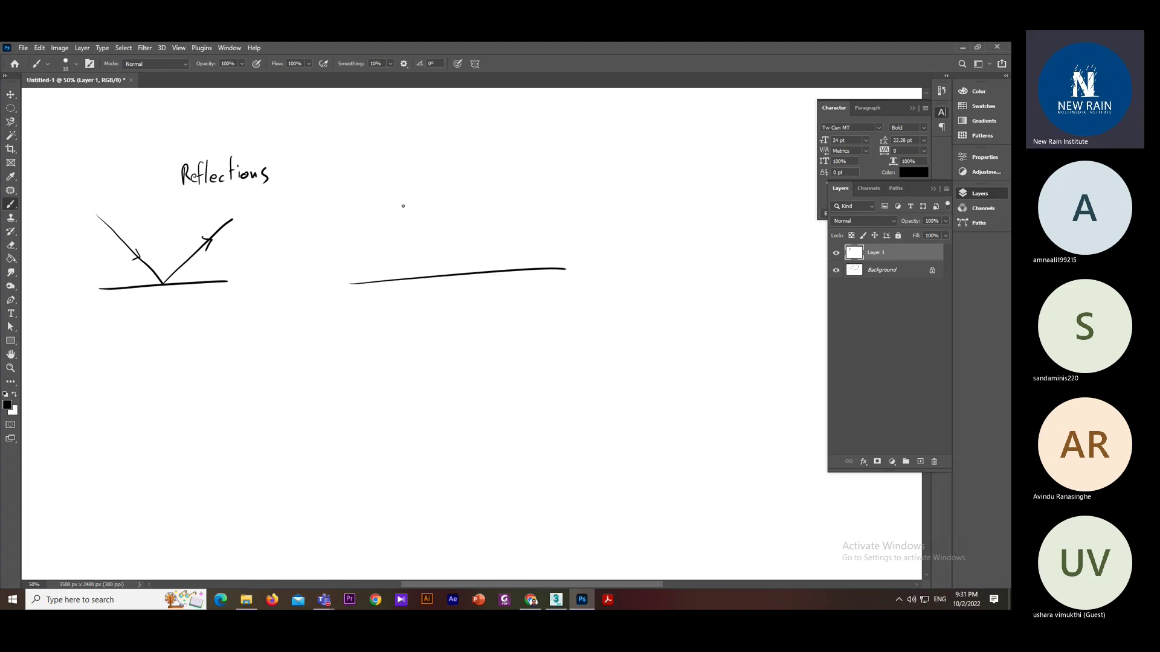
left_click_drag(371, 204, 445, 275)
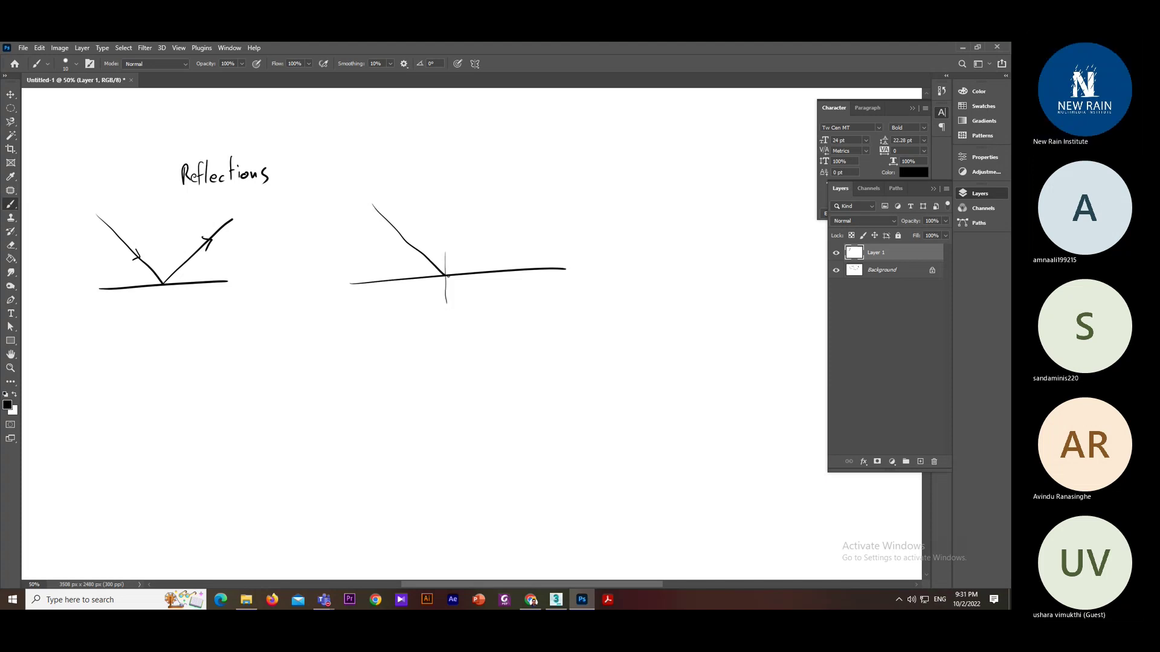
left_click_drag(447, 276, 476, 358)
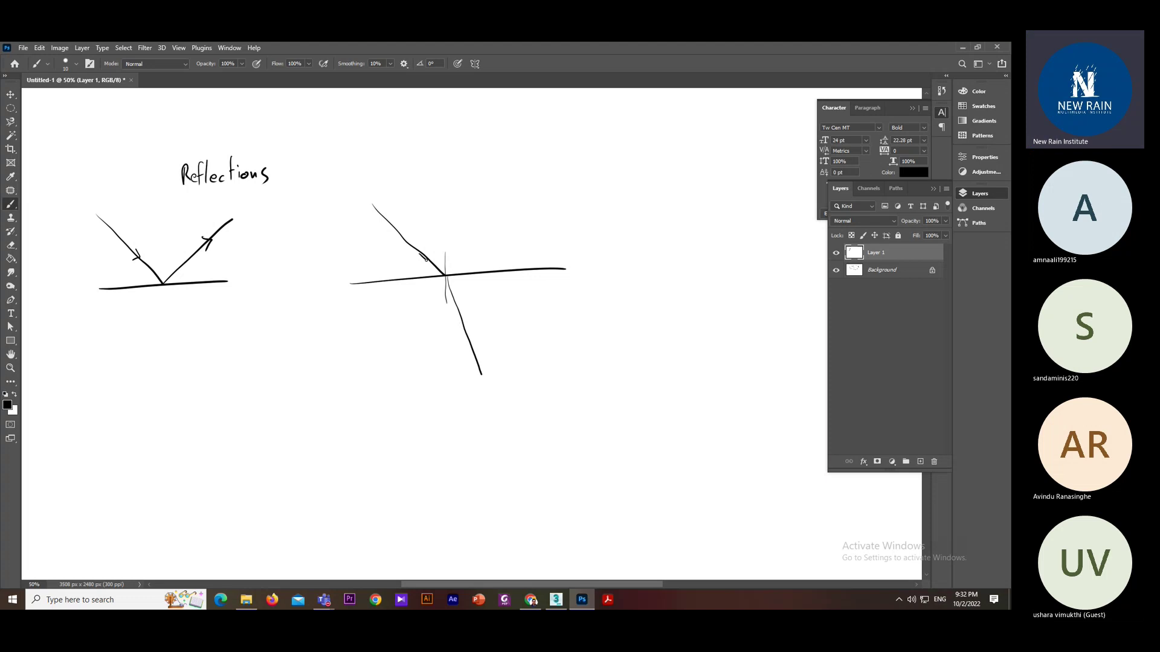
left_click_drag(426, 252, 426, 261)
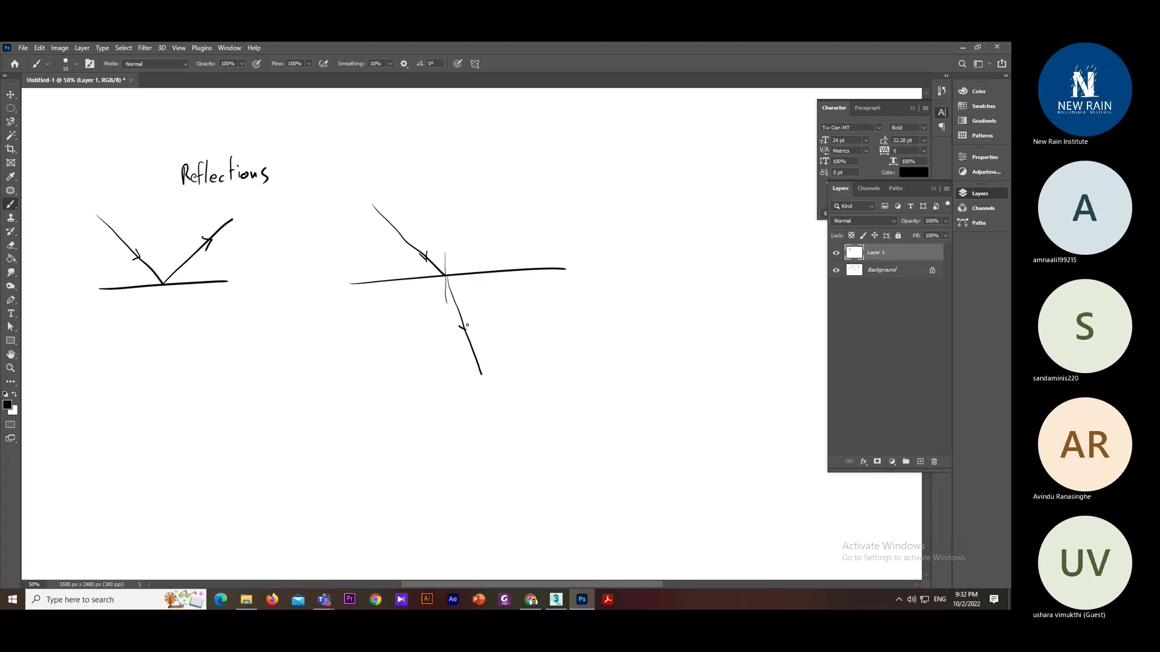
left_click_drag(468, 322, 467, 333)
left_click_drag(433, 181, 433, 185)
mouse_move(433, 167)
left_mouse_down()
mouse_move(443, 185)
mouse_move(505, 182)
left_mouse_up()
left_click_drag(509, 174, 525, 182)
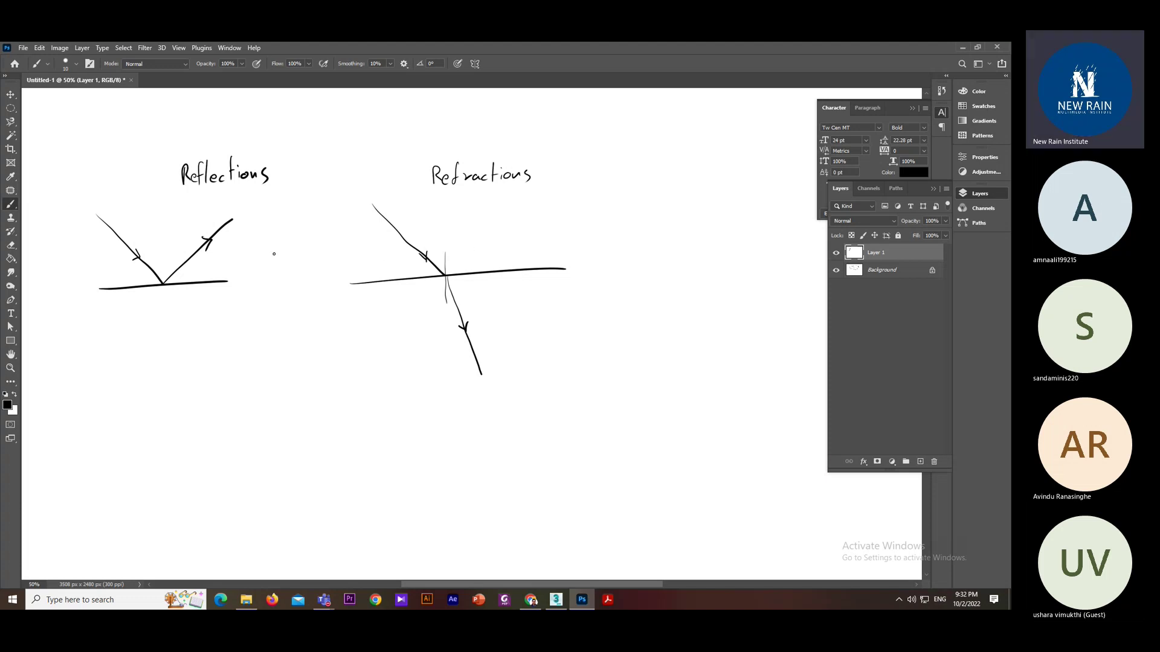
- List "Glass", "Water" and "Air" with dashes beside the refraction diagram
left_click_drag(530, 240, 541, 239)
left_click_drag(572, 292, 584, 305)
mouse_move(589, 296)
left_mouse_down()
mouse_move(578, 320)
mouse_move(607, 316)
left_mouse_up()
mouse_move(562, 356)
left_mouse_down()
mouse_move(571, 340)
mouse_move(596, 345)
left_mouse_up()
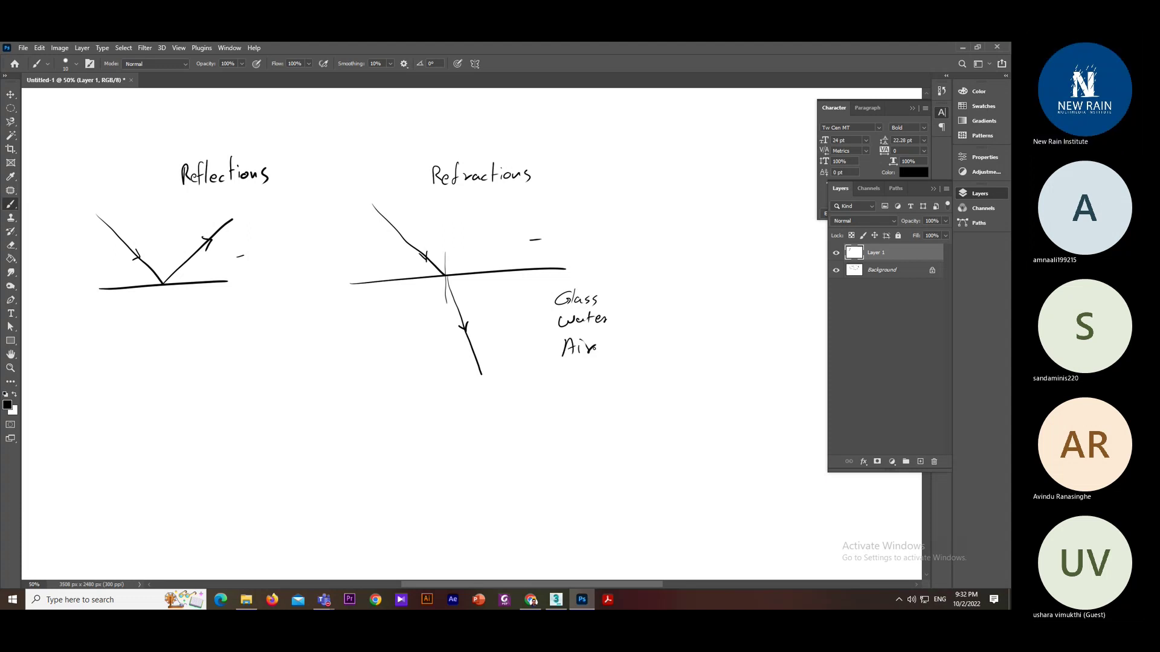
mouse_move(614, 297)
left_mouse_down()
mouse_move(630, 296)
mouse_move(641, 343)
left_mouse_up()
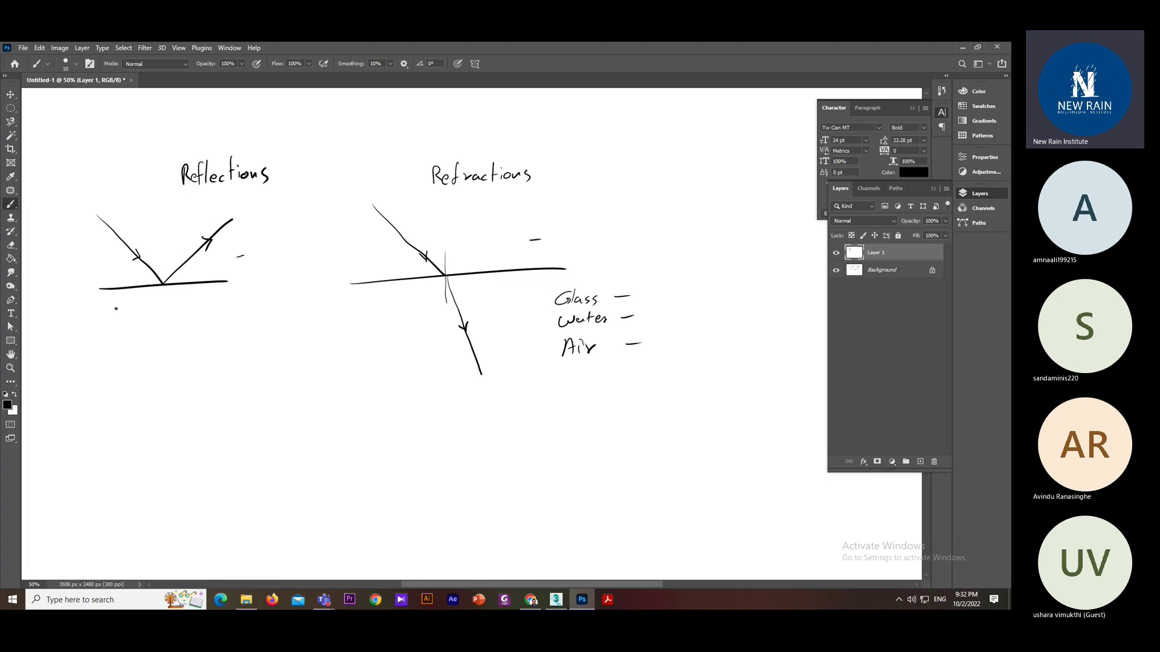
- List "Metal", "Wood" and "Plastic" below the reflection diagram, adding dashes and a bracket beside the list
left_click_drag(115, 322, 137, 320)
mouse_move(140, 302)
left_mouse_down()
mouse_move(139, 320)
mouse_move(145, 308)
left_mouse_up()
mouse_move(149, 313)
left_mouse_down()
mouse_move(123, 344)
mouse_move(160, 350)
left_mouse_up()
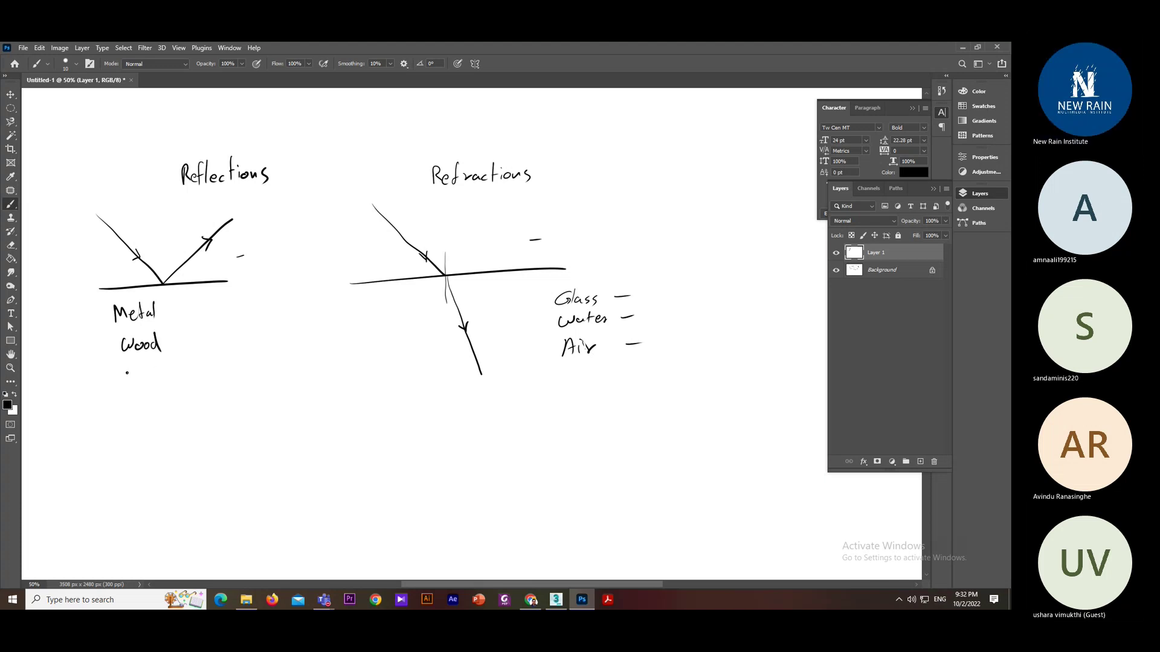
mouse_move(127, 370)
left_mouse_down()
mouse_move(127, 390)
mouse_move(136, 384)
left_mouse_up()
mouse_move(148, 375)
left_mouse_down()
mouse_move(158, 383)
mouse_move(193, 370)
left_mouse_up()
mouse_move(174, 345)
left_mouse_down()
mouse_move(185, 343)
mouse_move(180, 311)
mouse_move(201, 352)
mouse_move(209, 342)
left_mouse_up()
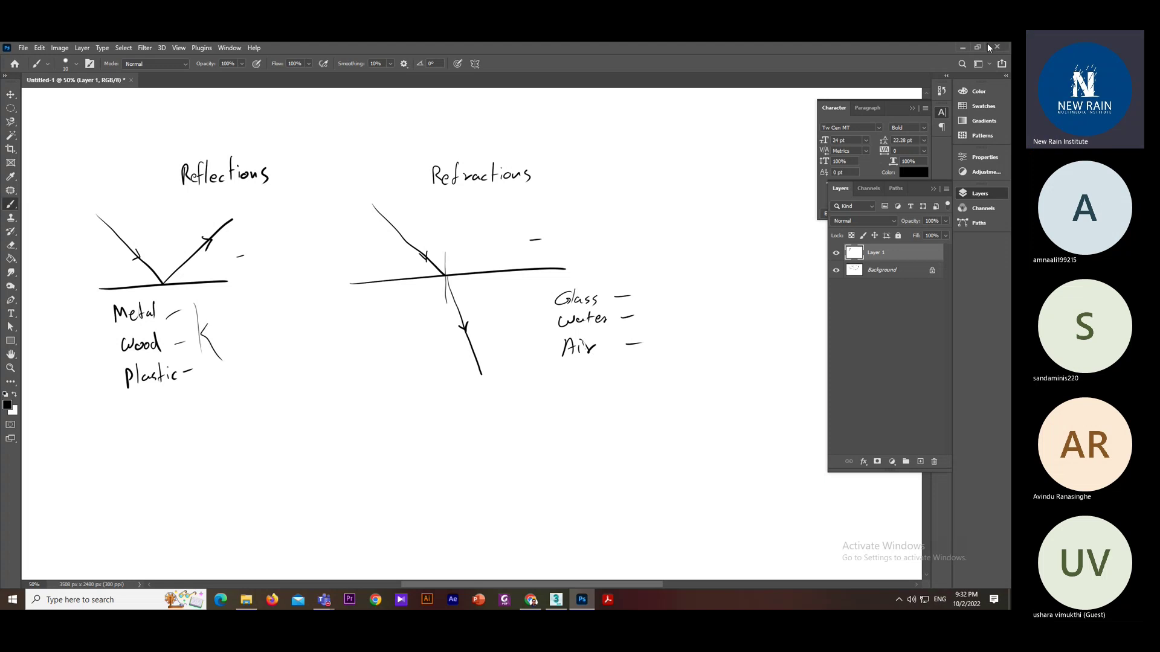
- Switch to 3ds Max and assign a Flat Mirror map from the Scanline maps to the wood material's Reflection slot
left_click(961, 47)
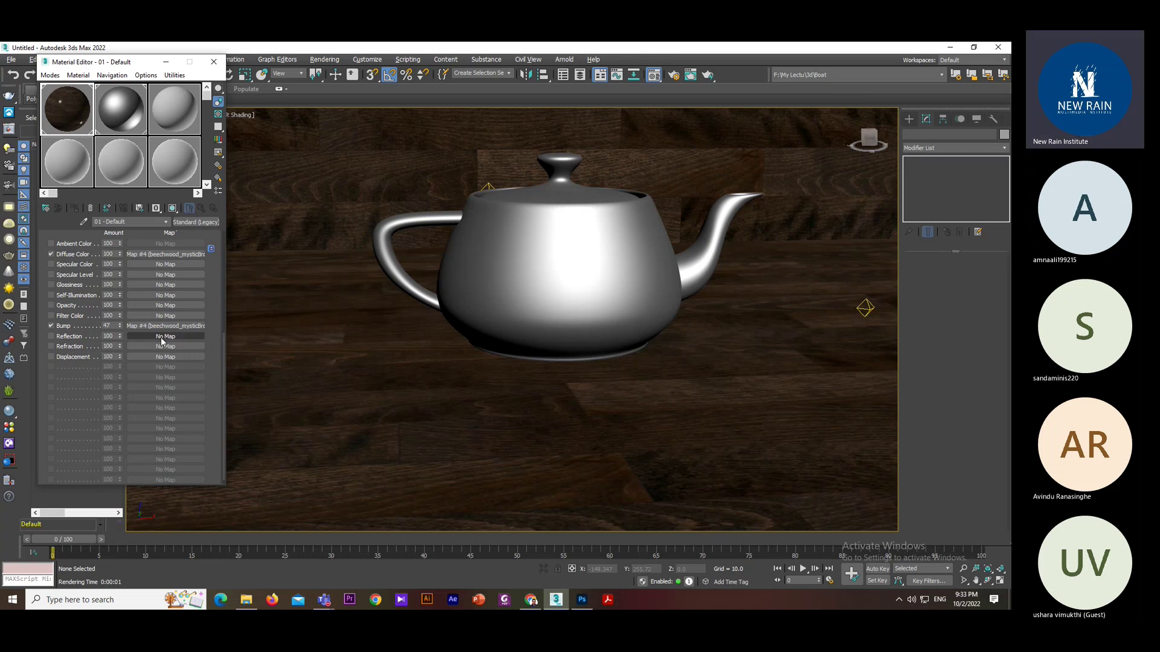
left_click(151, 337)
left_click_drag(779, 134, 572, 125)
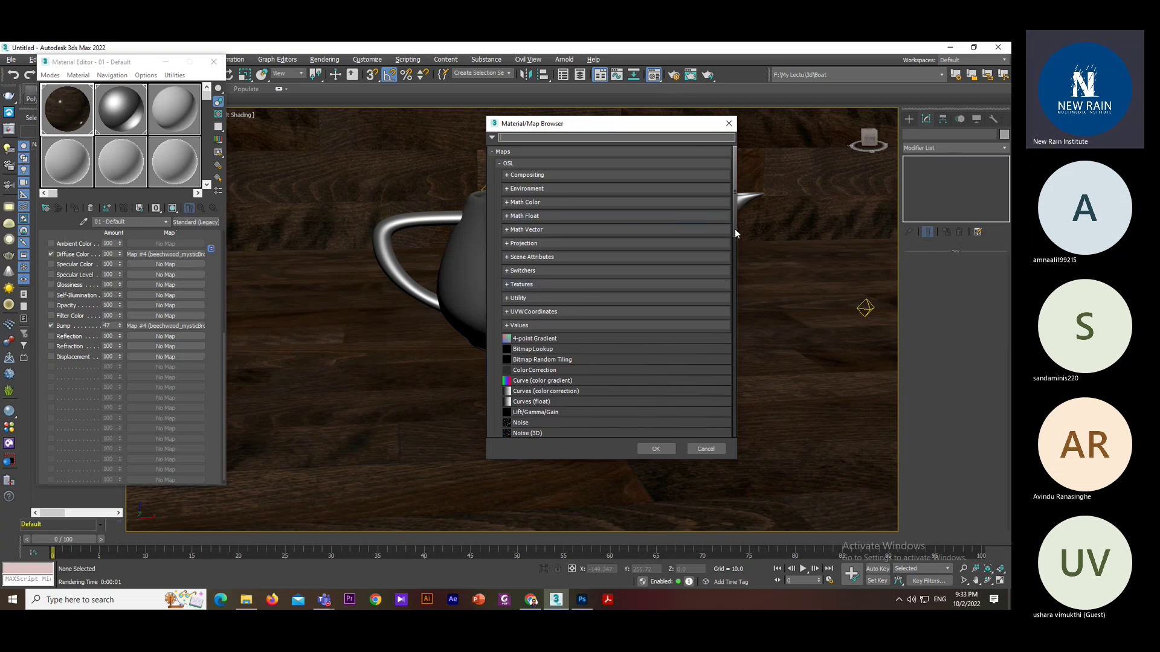
left_click_drag(735, 234, 753, 351)
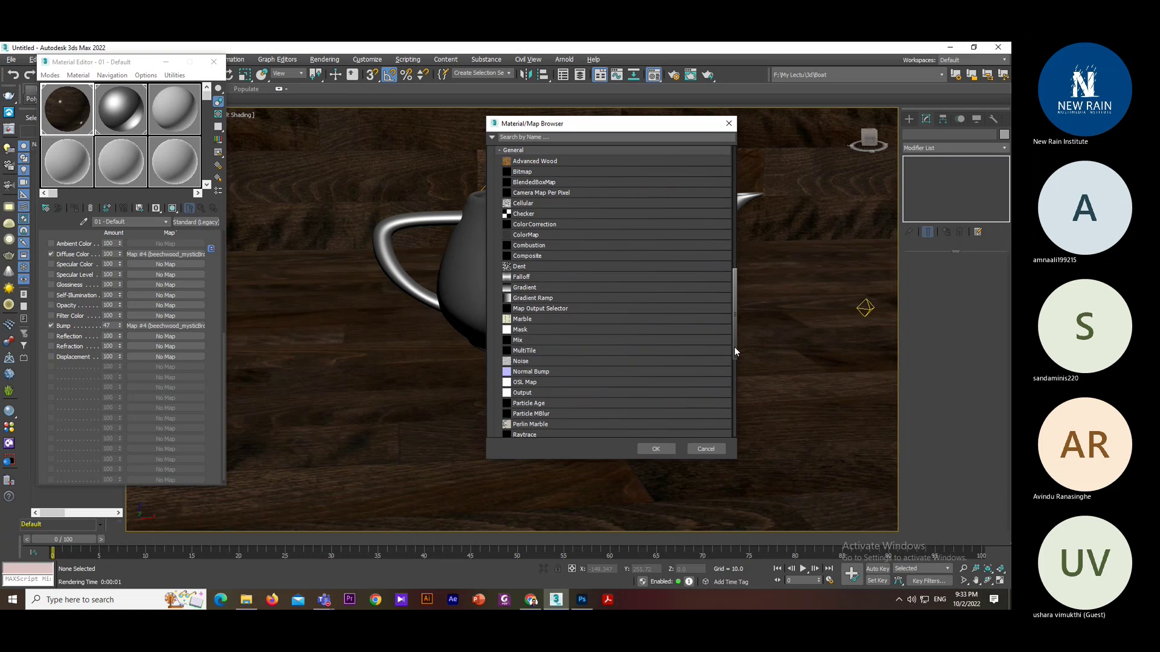
left_click_drag(734, 346, 760, 436)
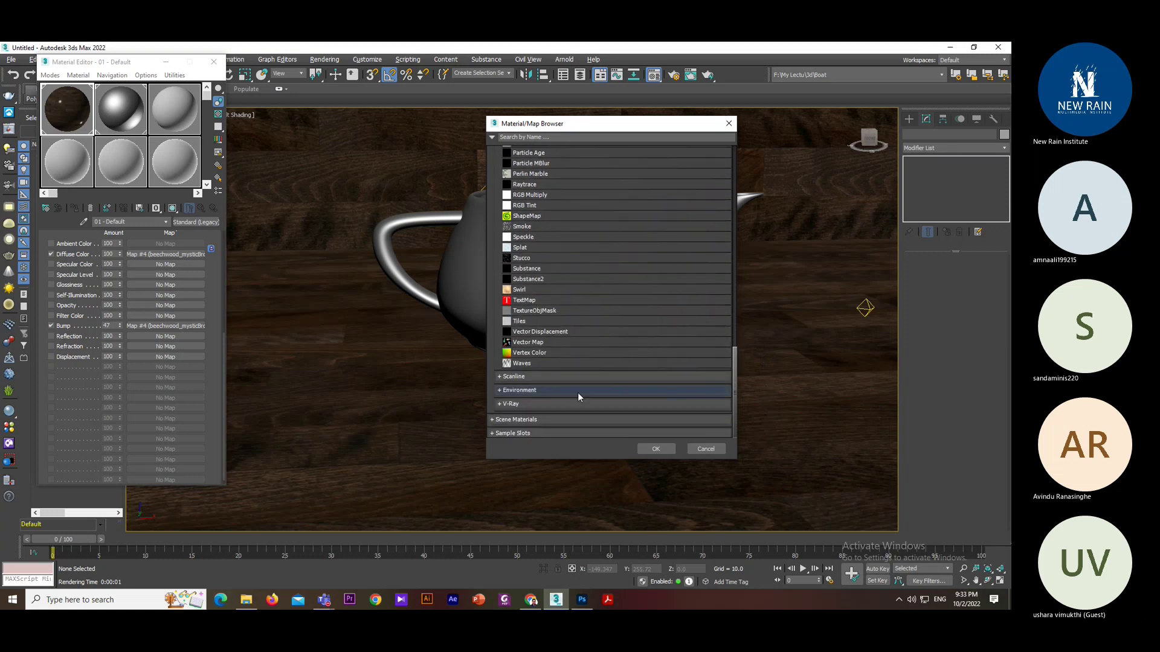
left_click(519, 377)
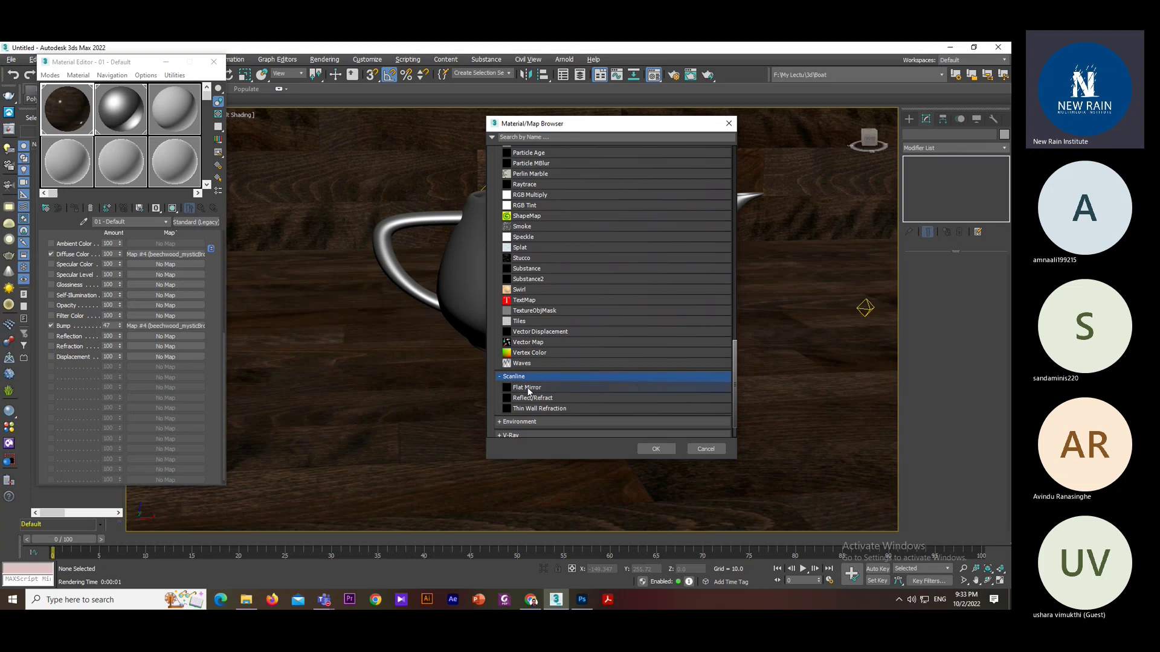
left_click(528, 390)
left_click_drag(734, 360, 726, 334)
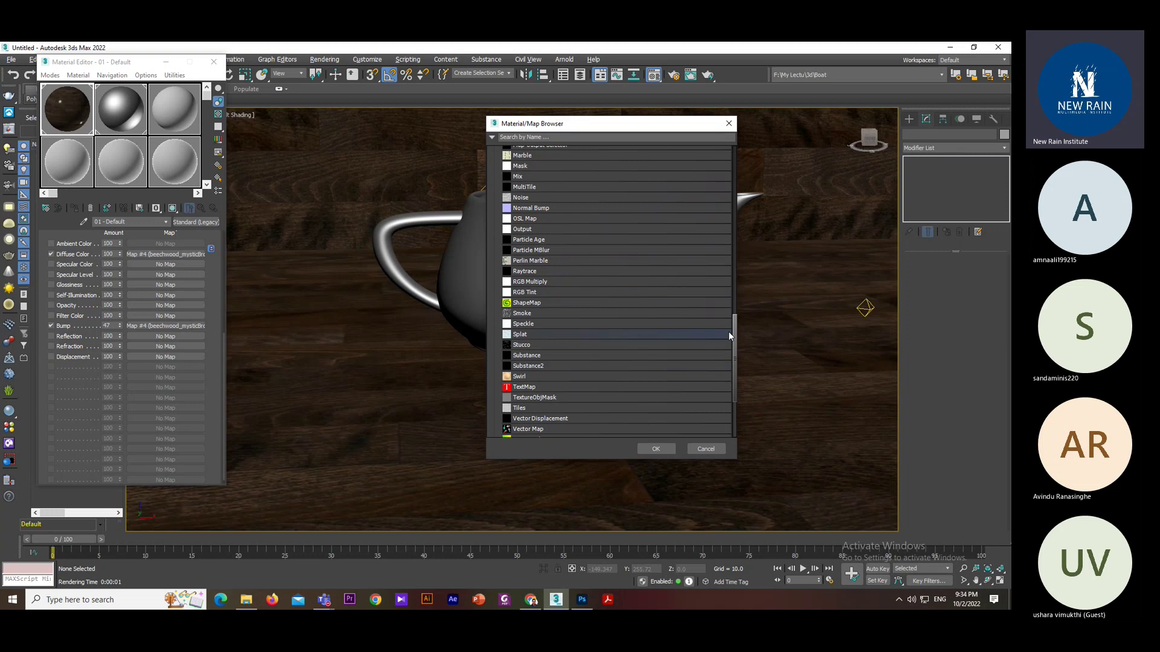
left_click_drag(729, 331, 607, 371)
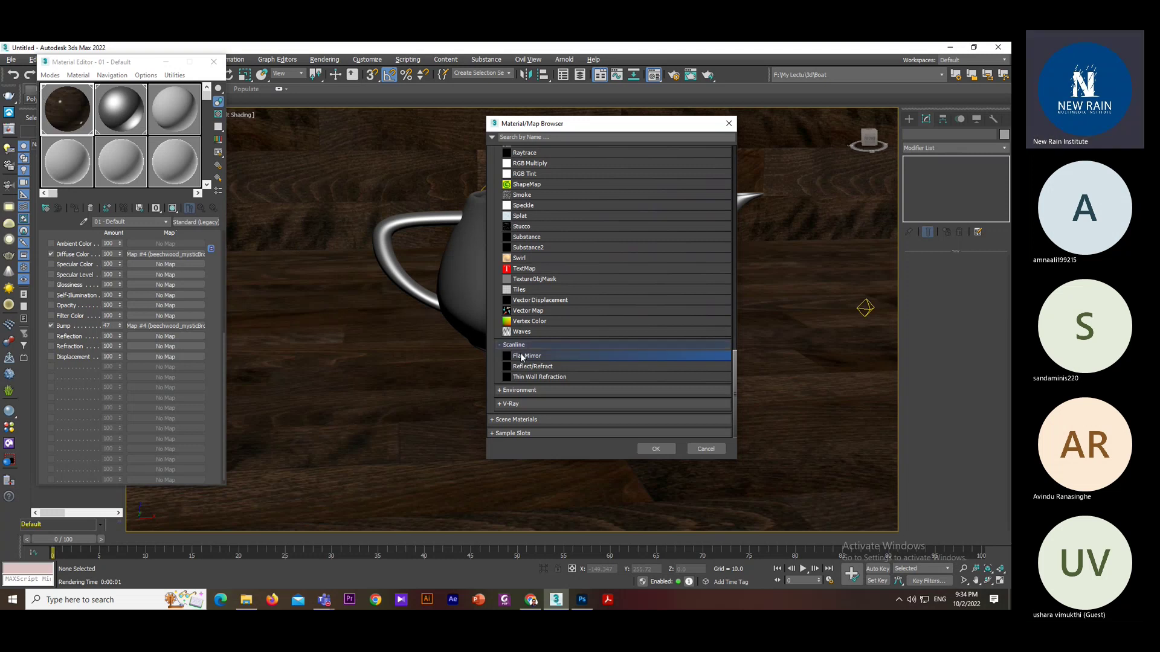
left_click(661, 449)
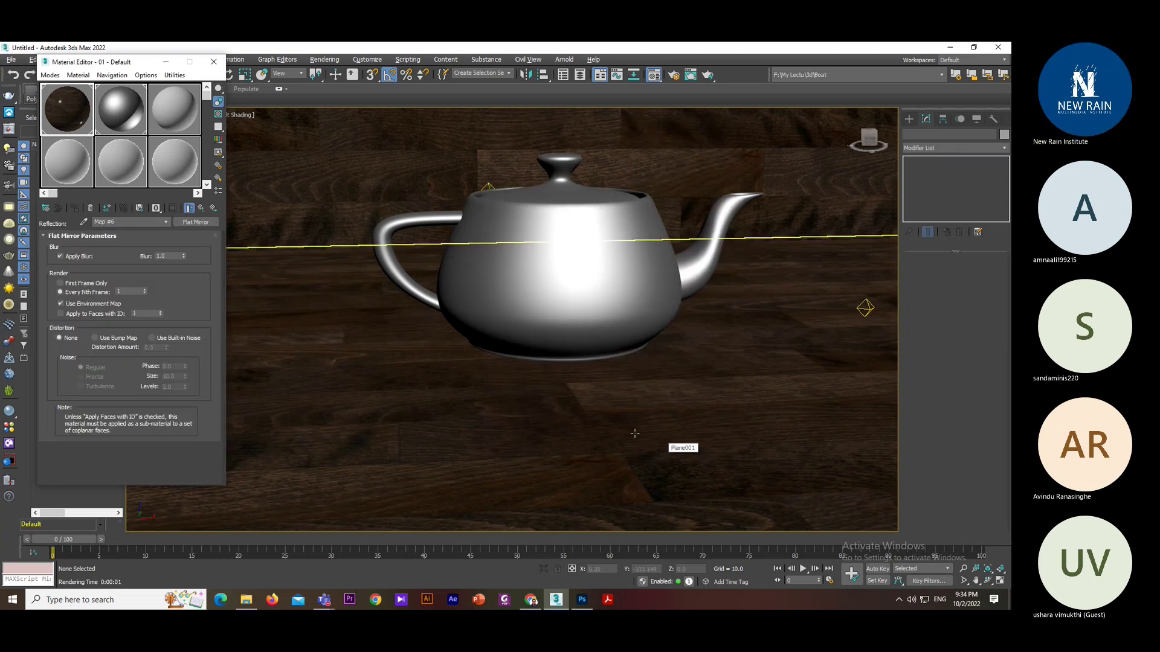
- Return to the wood material's parent level, test render the perspective view, and move the render window clear of the Material Editor
left_click(202, 208)
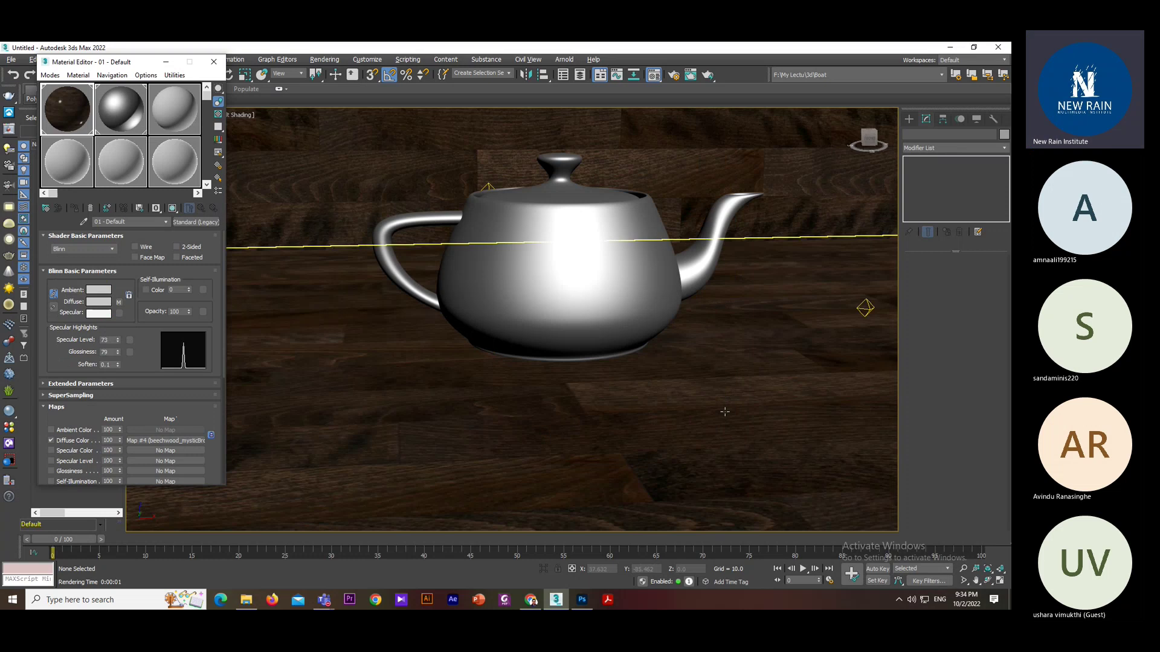
key("shift+q")
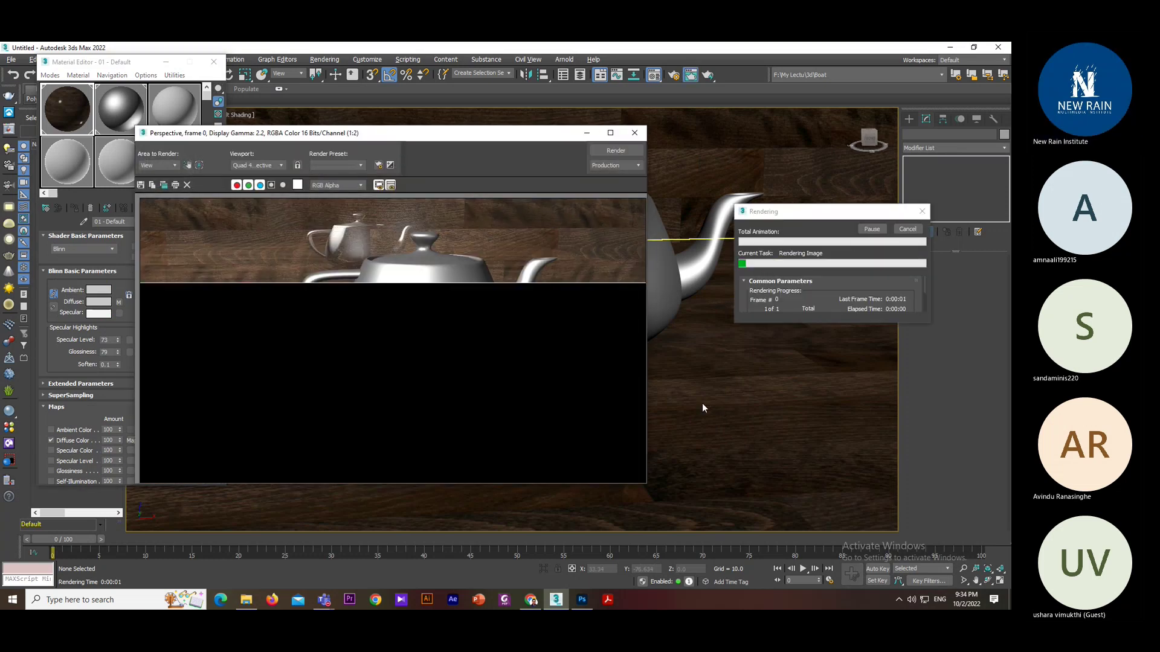
left_click_drag(456, 133, 653, 112)
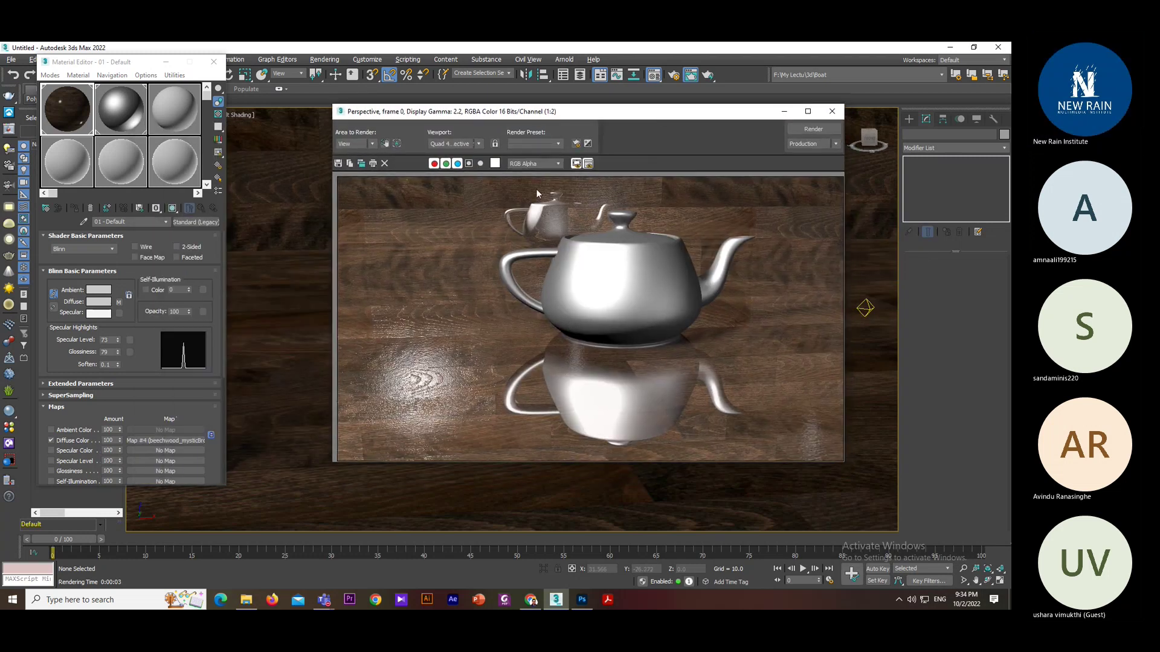
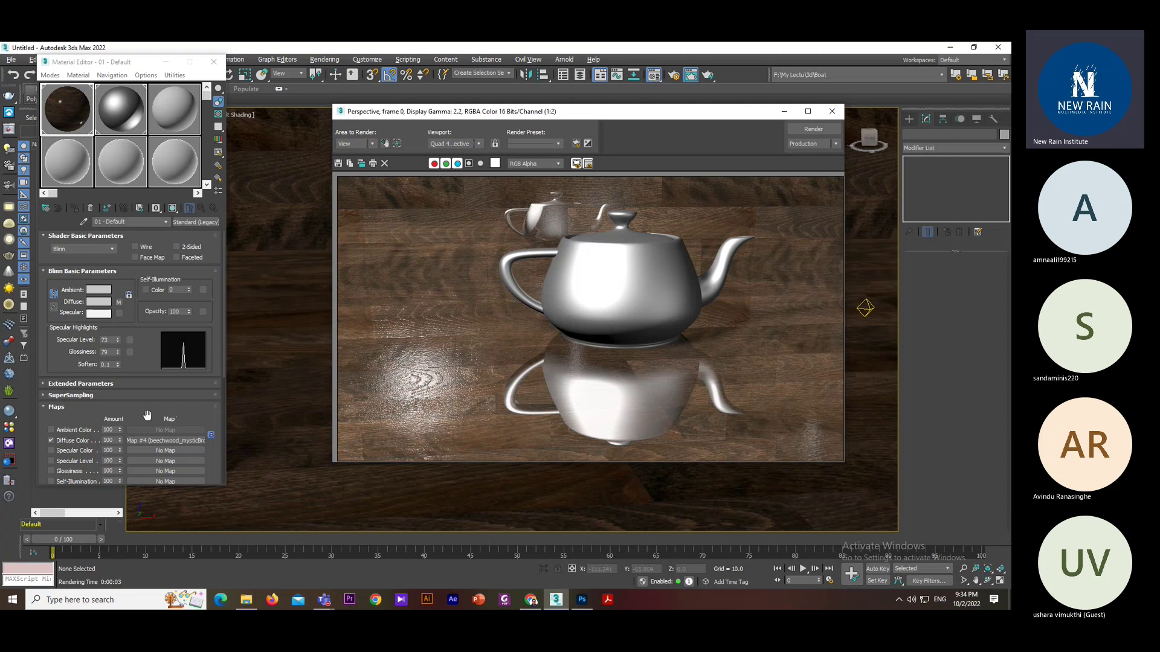
- Set the wood material's Reflection amount to 20 and render again
left_click_drag(146, 415, 145, 225)
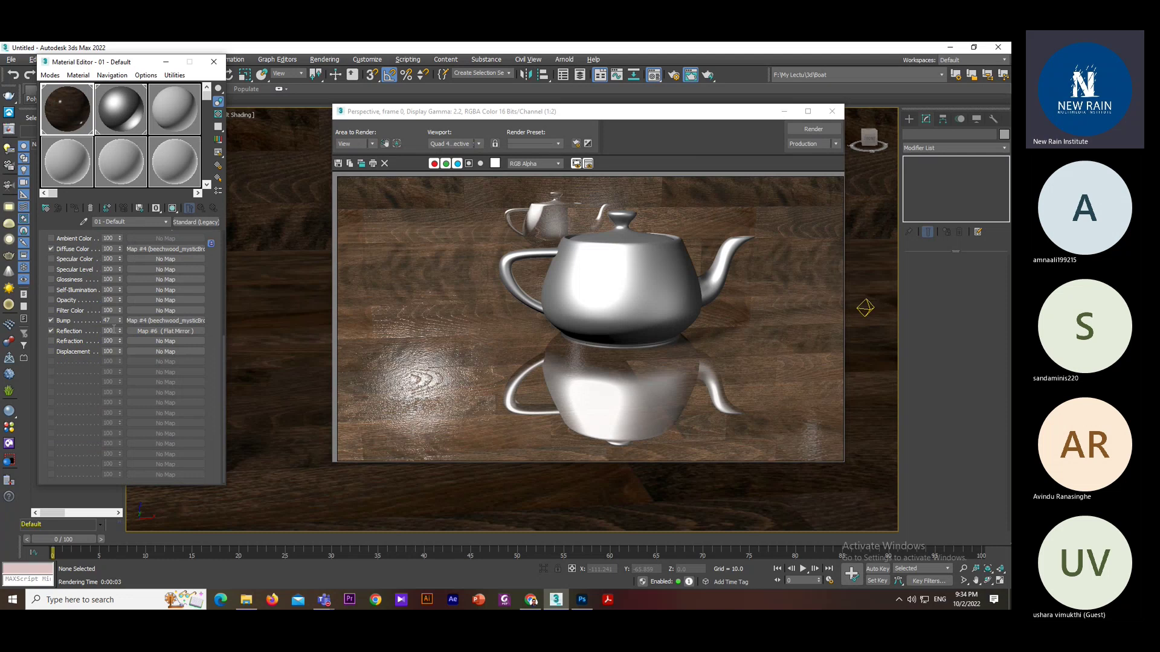
double_click(114, 330)
type("20")
left_click(793, 133)
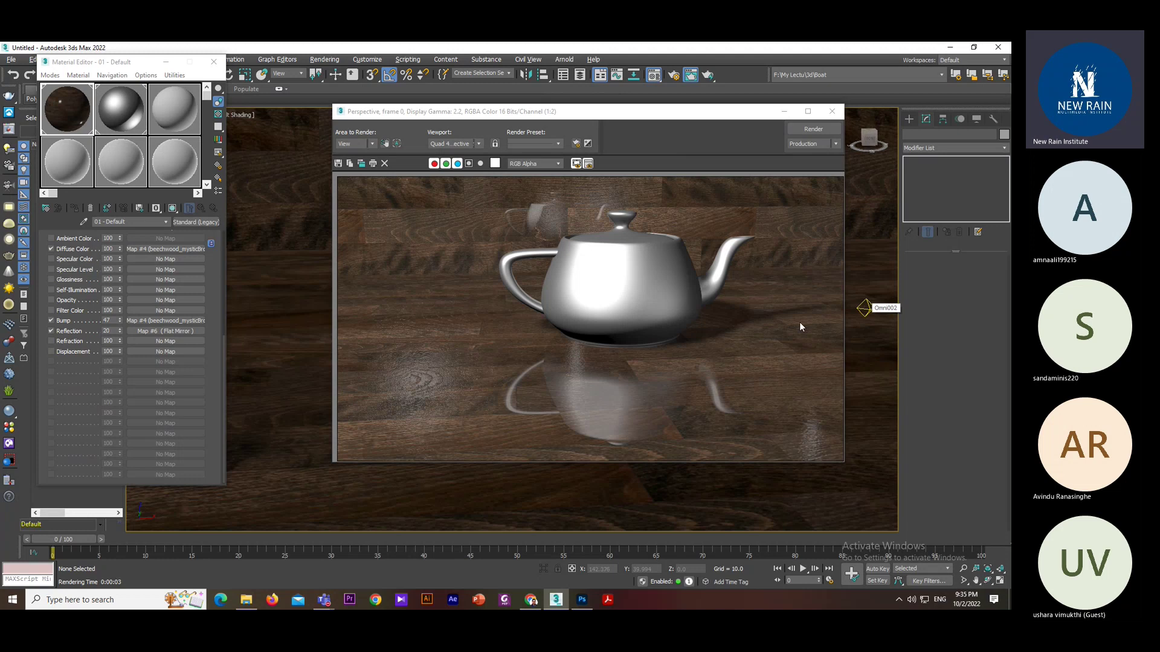
- Lower the wood material's Reflection amount to 8 and render again
double_click(111, 331)
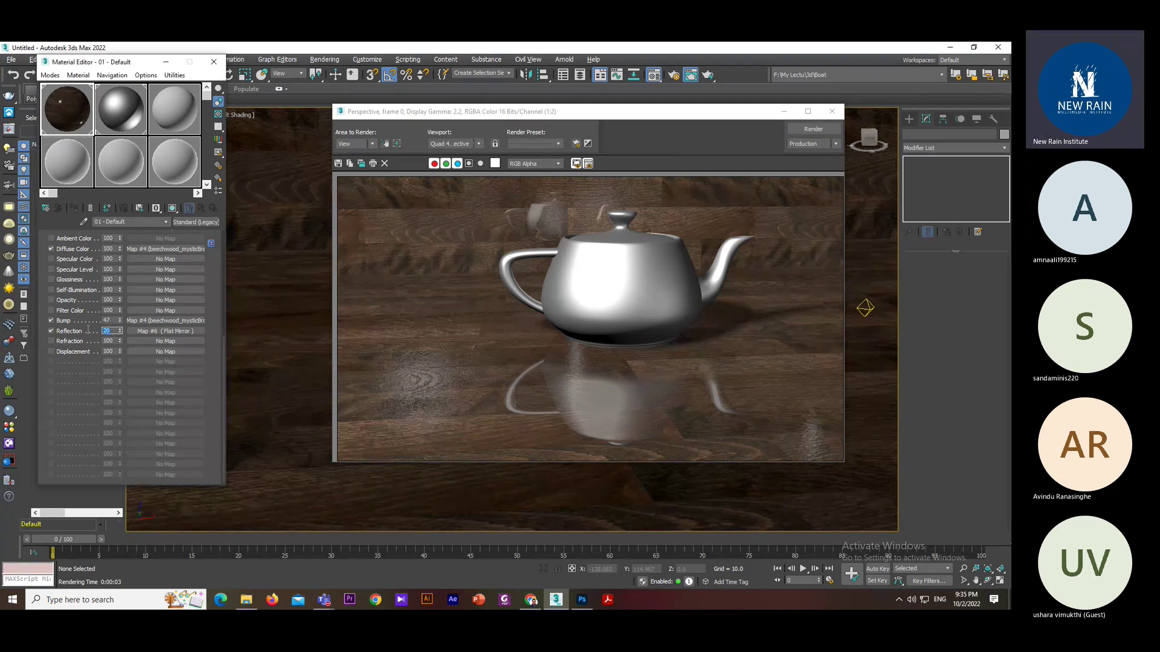
type("85")
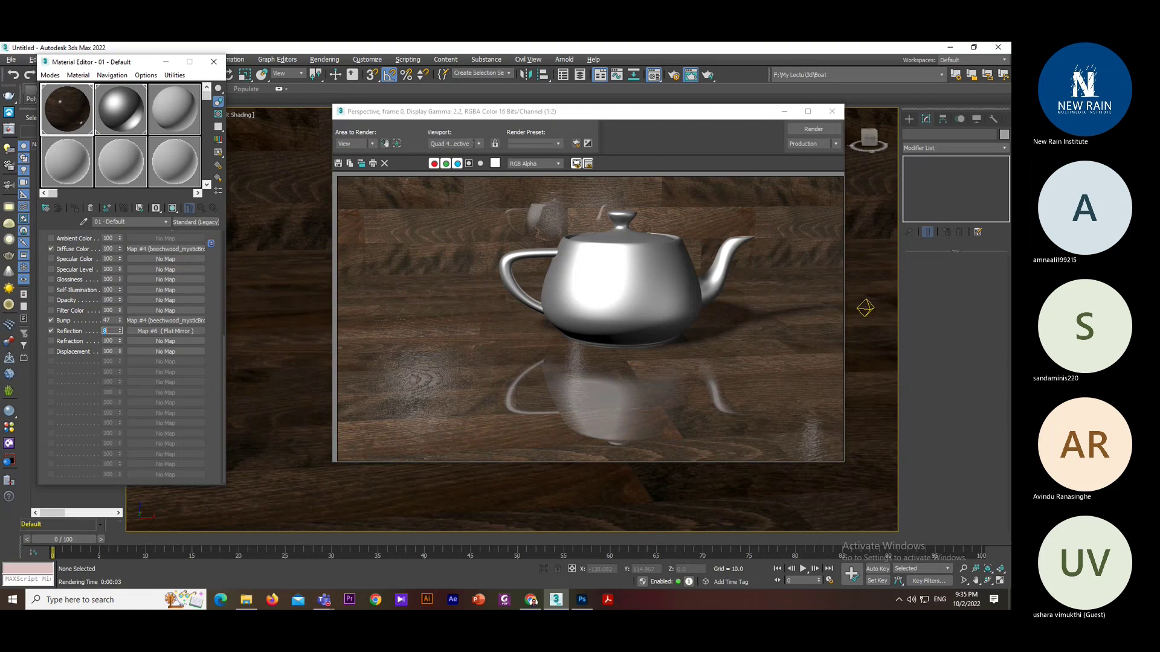
left_click(815, 130)
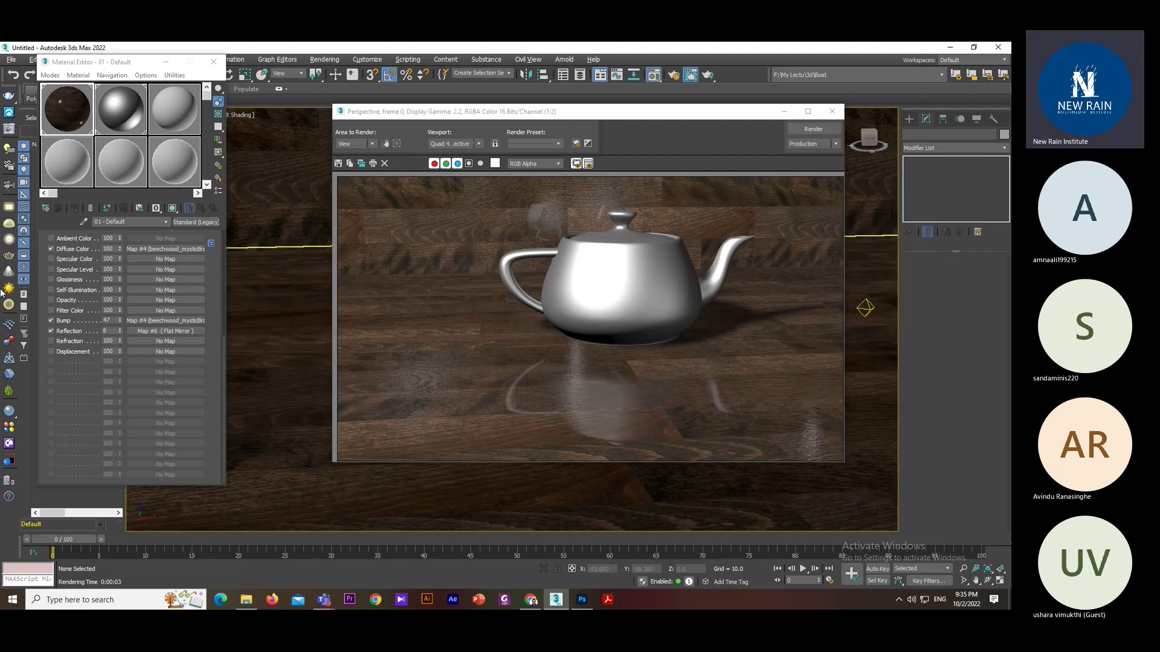
- Set the wood material's Reflection amount to 3, render again, and close the render window
double_click(109, 331)
type("3")
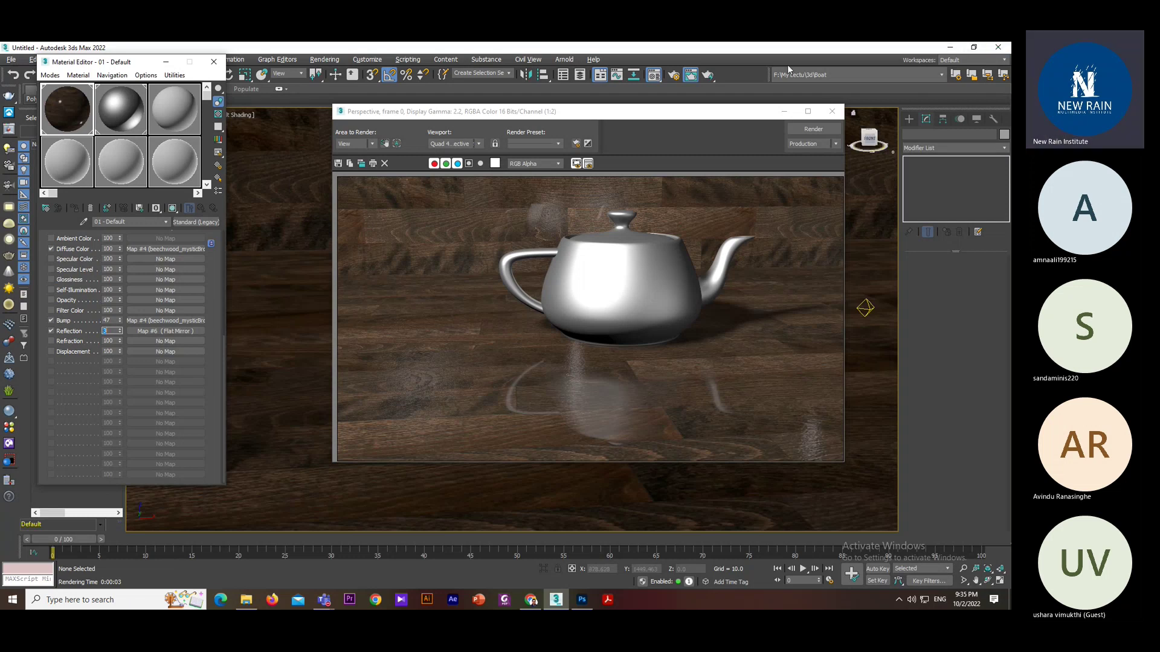
left_click(804, 130)
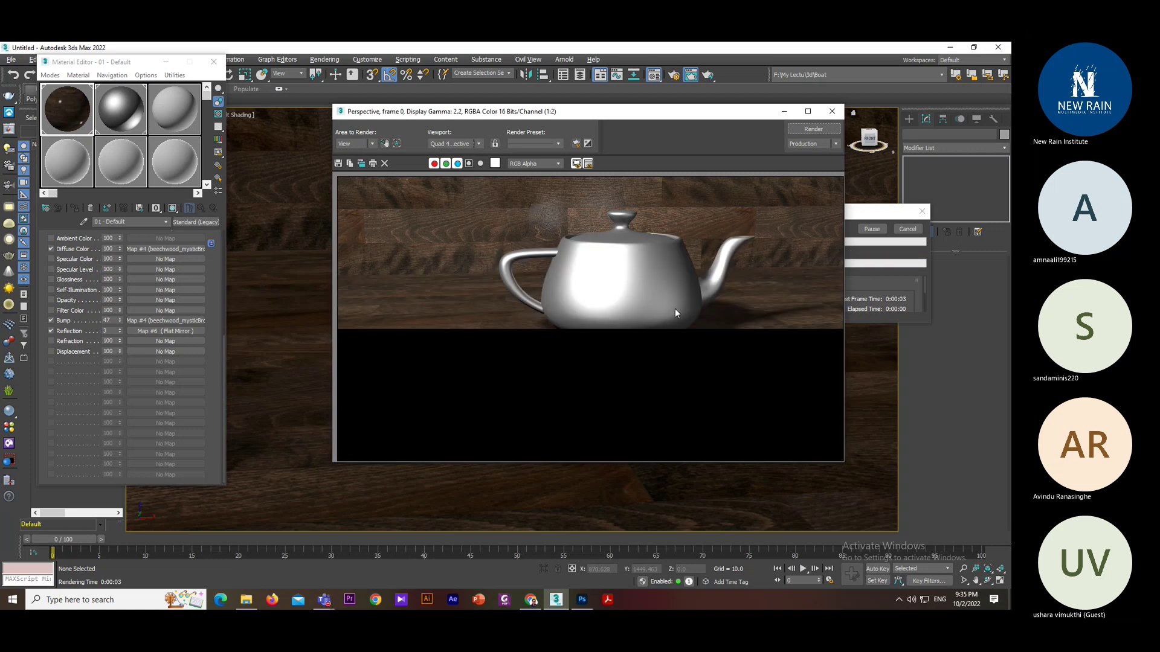
left_click(832, 111)
- Test render the teapot from a slightly wider perspective view and minimize the render window
mouse_move(593, 315)
middle_mouse_down()
mouse_move(491, 336)
mouse_move(585, 322)
mouse_move(600, 330)
mouse_move(574, 305)
middle_mouse_up()
scroll(585, 322, "down", 3)
scroll(580, 302, "up", 2)
left_click(571, 299)
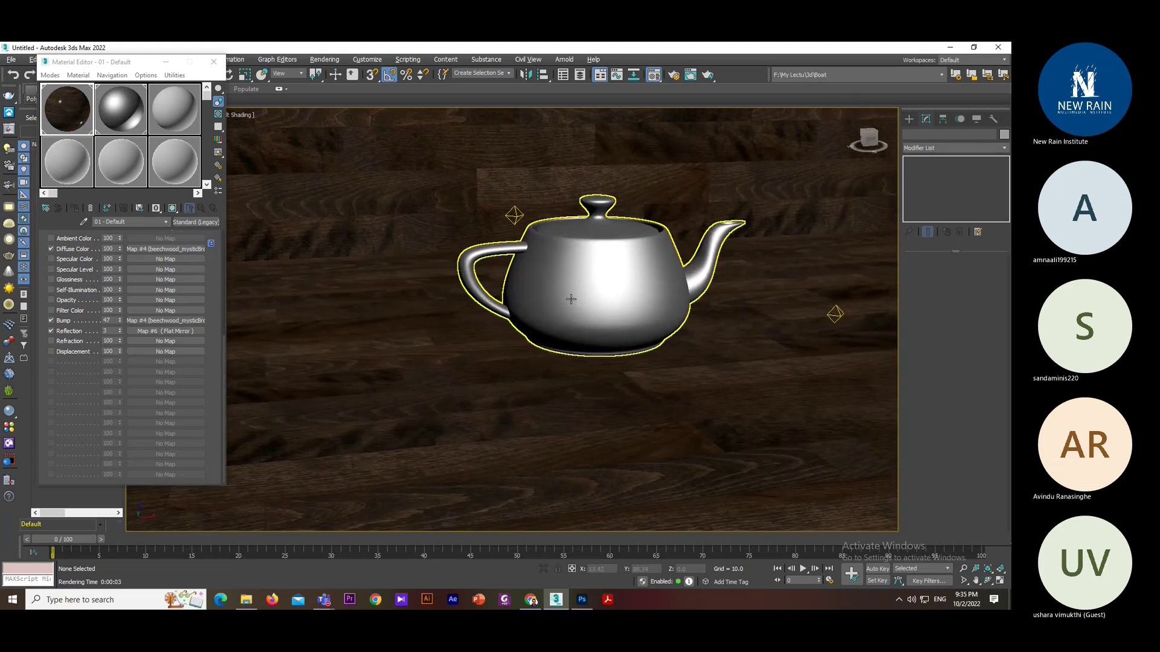
key("shift+q")
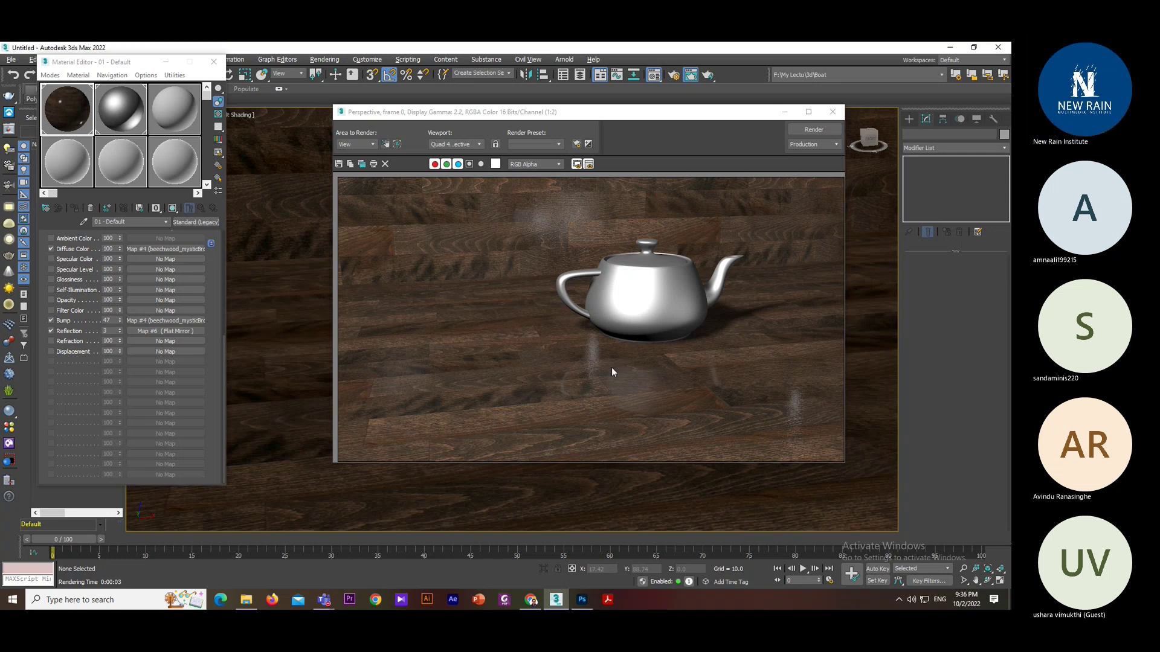
left_click(784, 112)
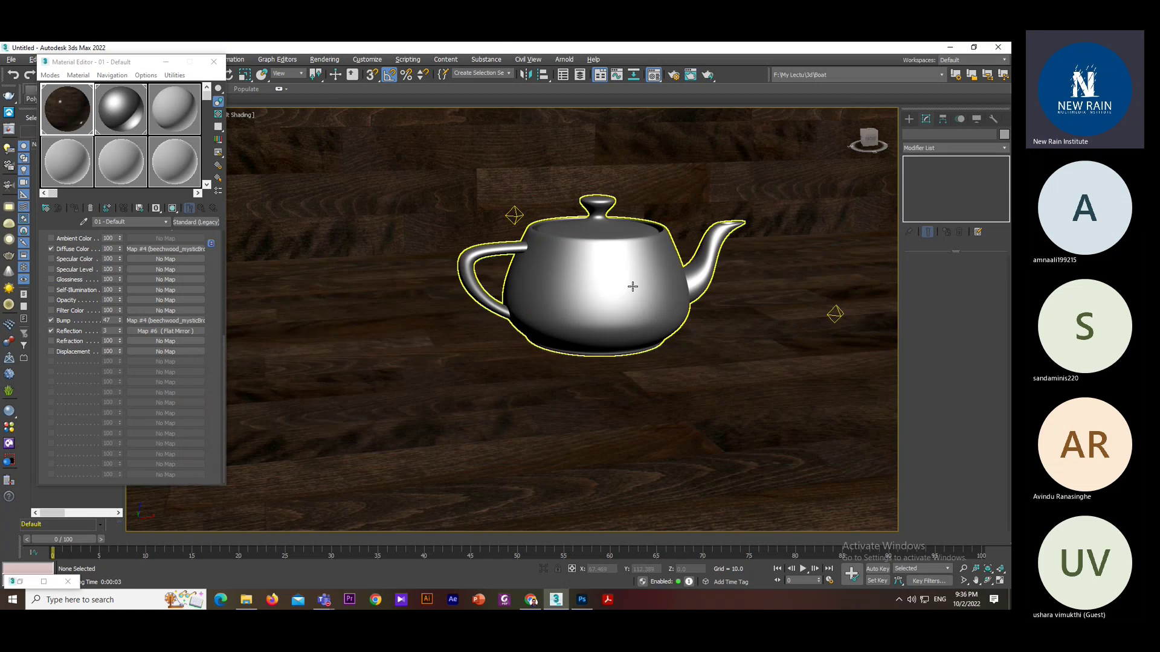
- Copy the teapot in front of the original, shift the copy along X to about -59.5, and test render
left_click(591, 336)
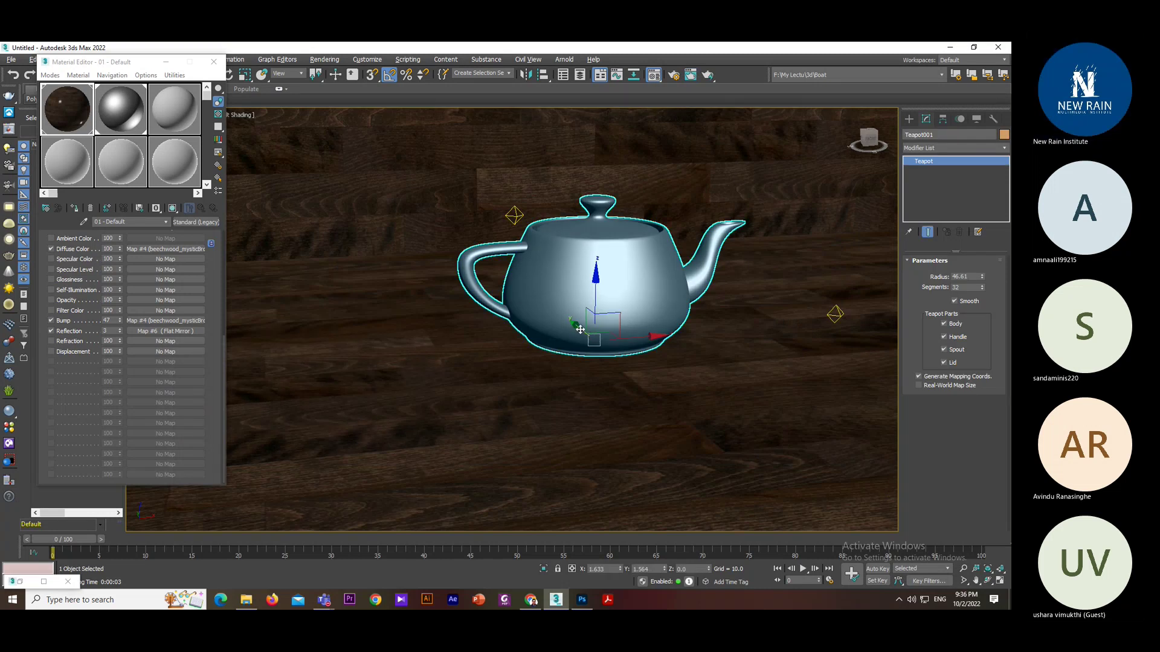
left_click_drag(580, 329, 646, 475, "shift")
left_click(523, 369)
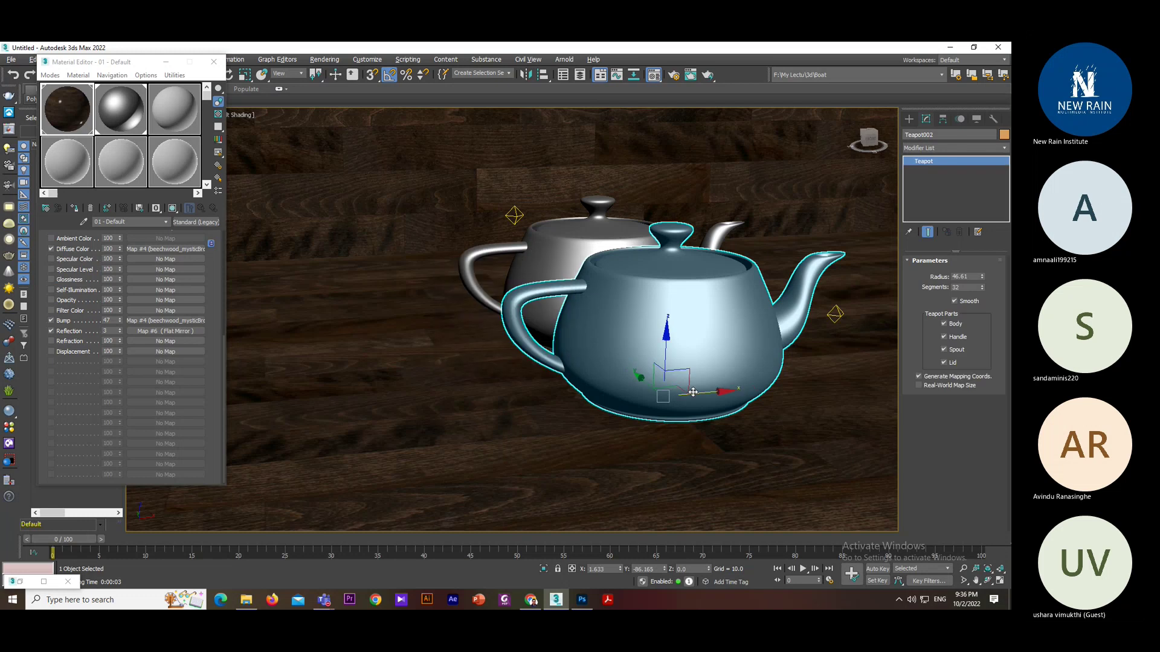
left_click_drag(701, 389, 601, 380)
key("shift+q")
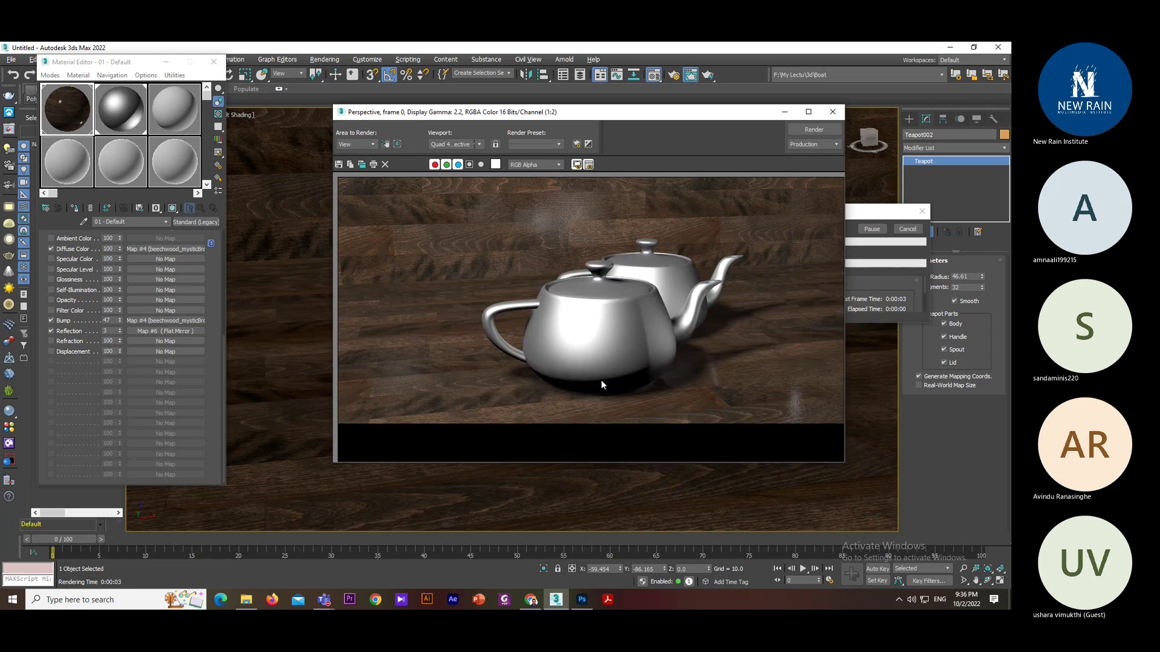
- Close the render window, move the copied teapot behind the original near its handle side, and select the original teapot
left_click(832, 112)
left_click_drag(531, 406, 467, 276)
left_click(460, 268)
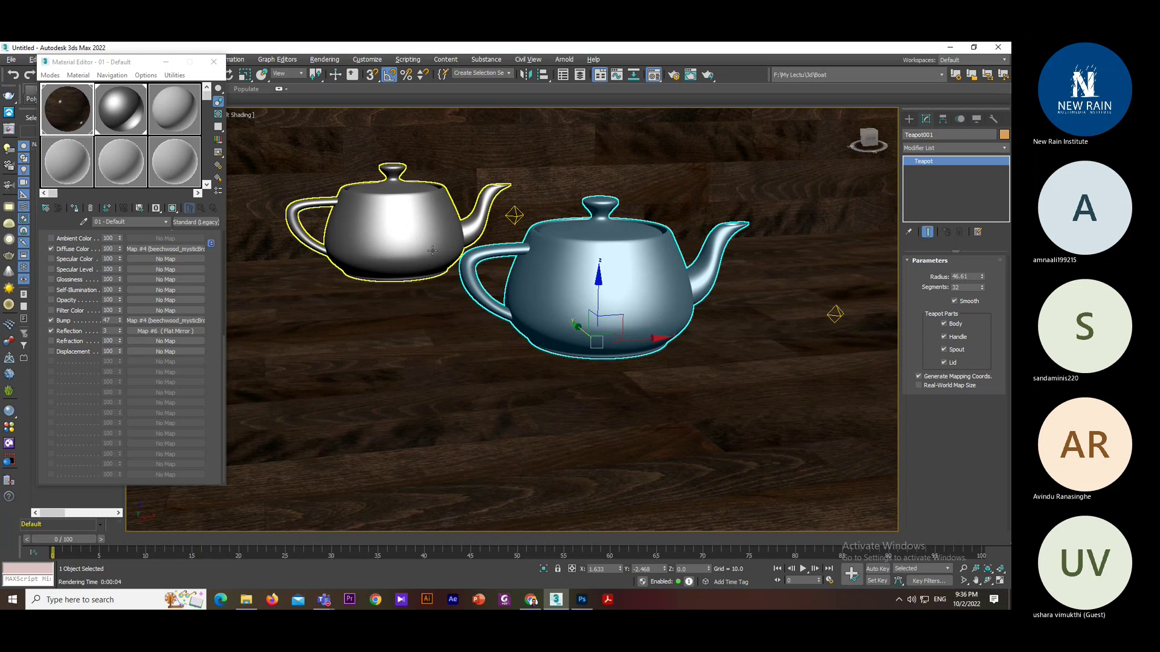
- Move the copied teapot behind the original to about X -42.7 and Y 205.5, test render, and close the render window
left_click(455, 268)
left_click_drag(454, 269, 501, 266)
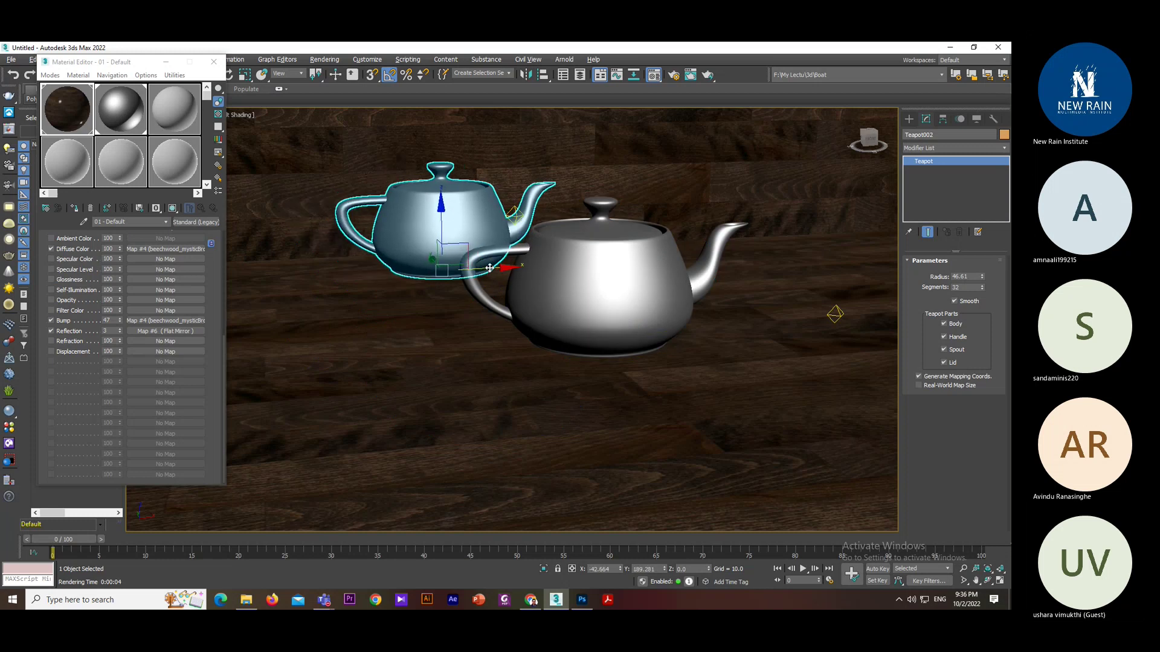
left_click_drag(432, 254, 431, 252)
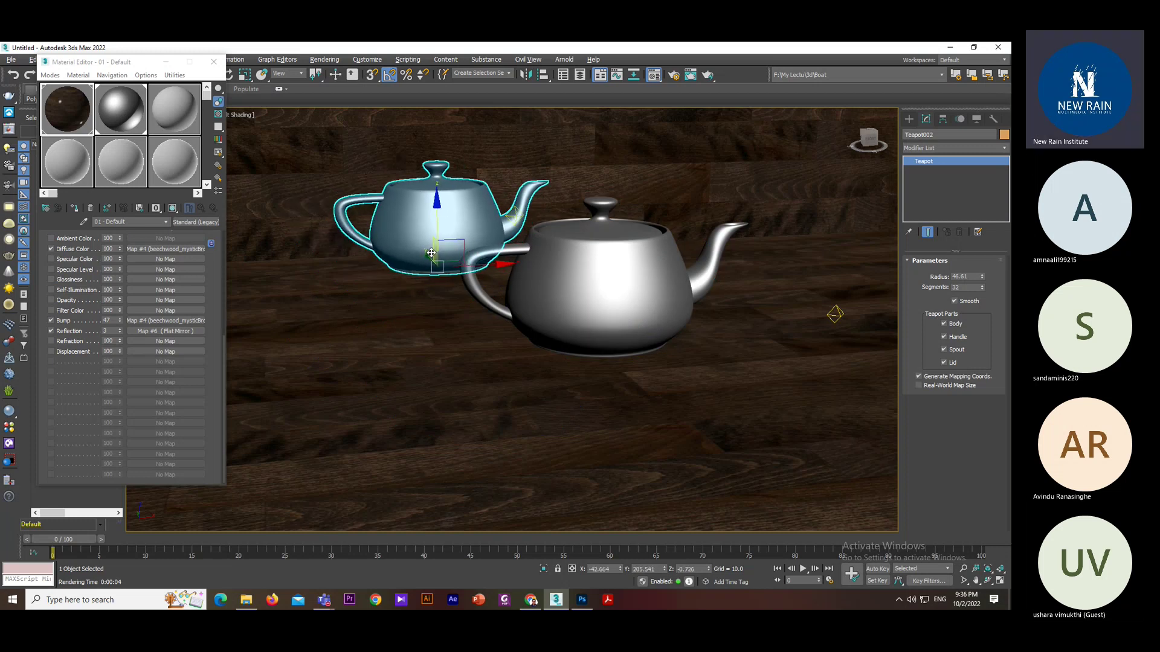
key("shift+q")
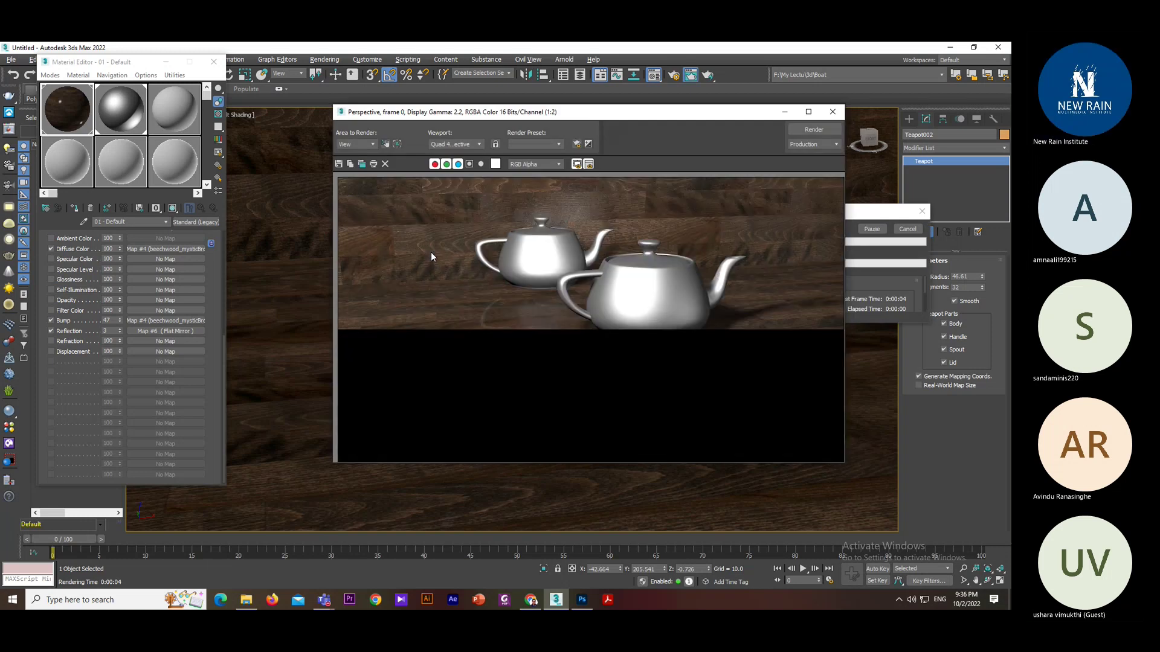
left_click(833, 113)
- Duplicate the teapot material into the third sample slot, assign it to the rear teapot renamed as 02 - Defadult, and test render
left_click(170, 110)
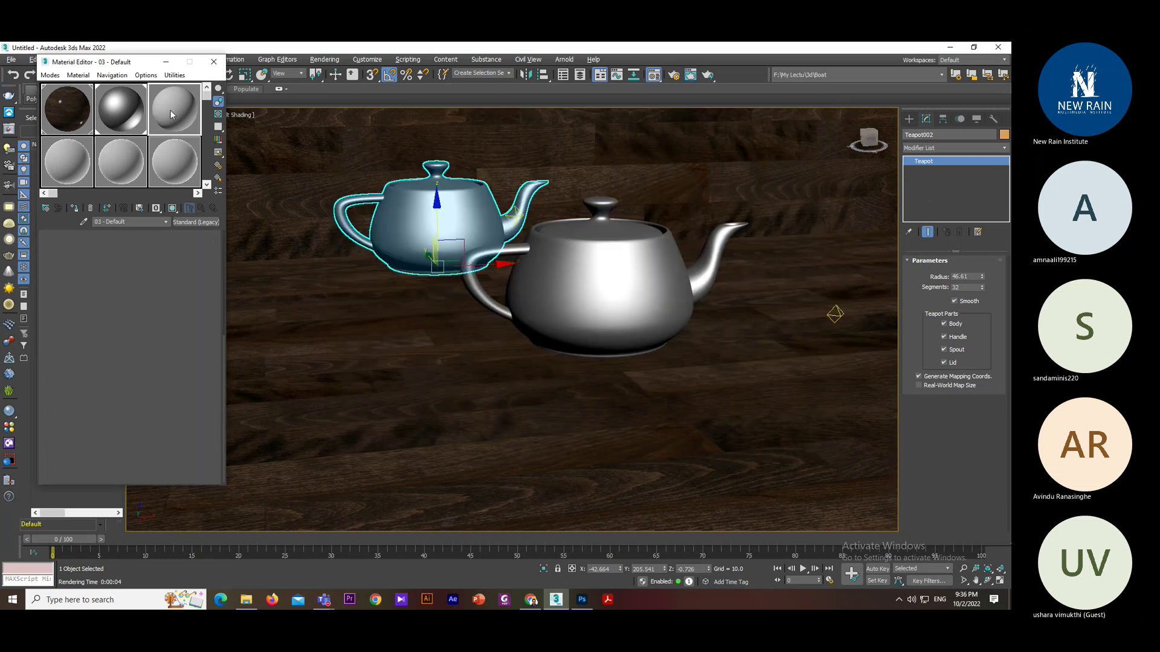
left_click(75, 208)
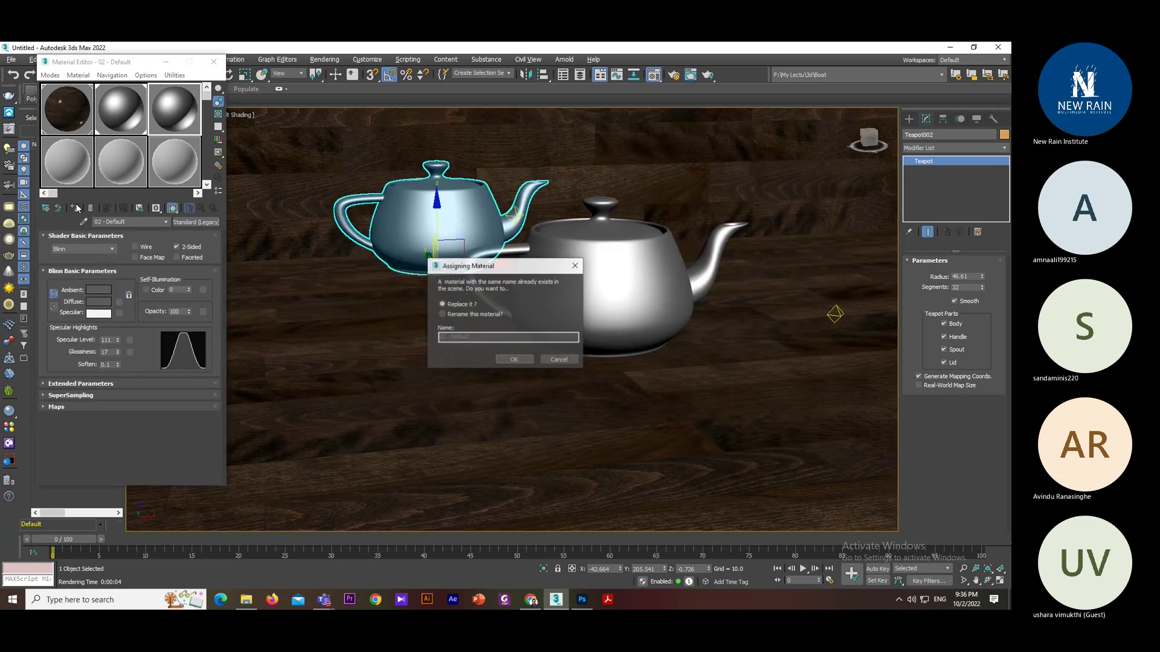
left_click(466, 315)
left_click(514, 360)
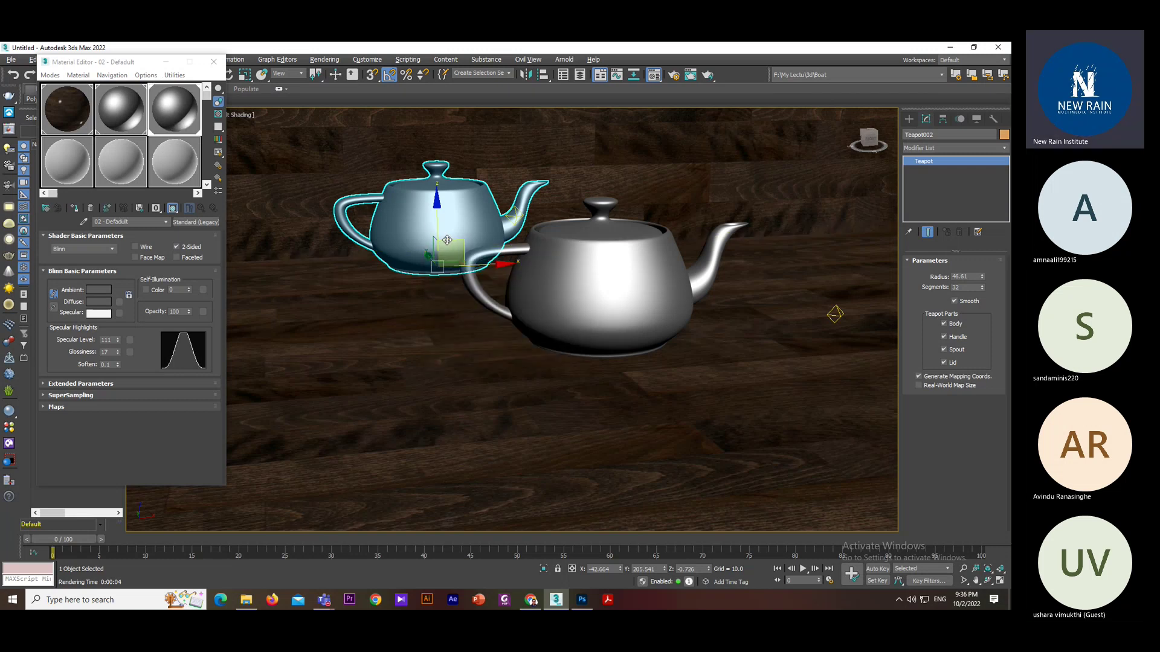
key("shift+q")
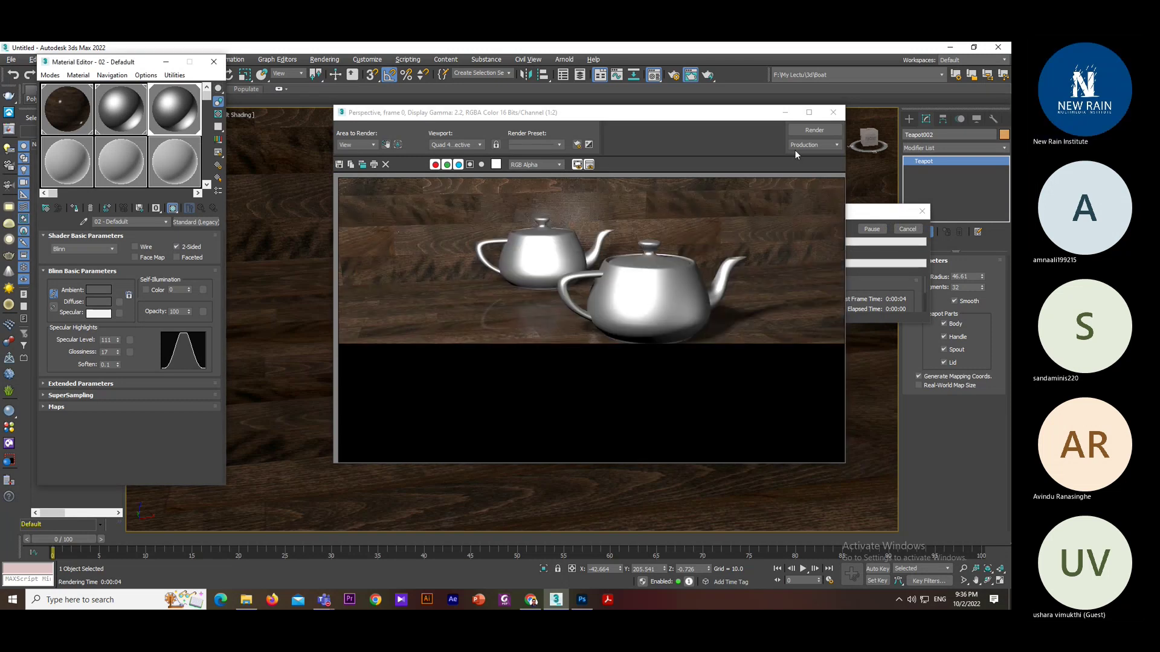
left_click(825, 114)
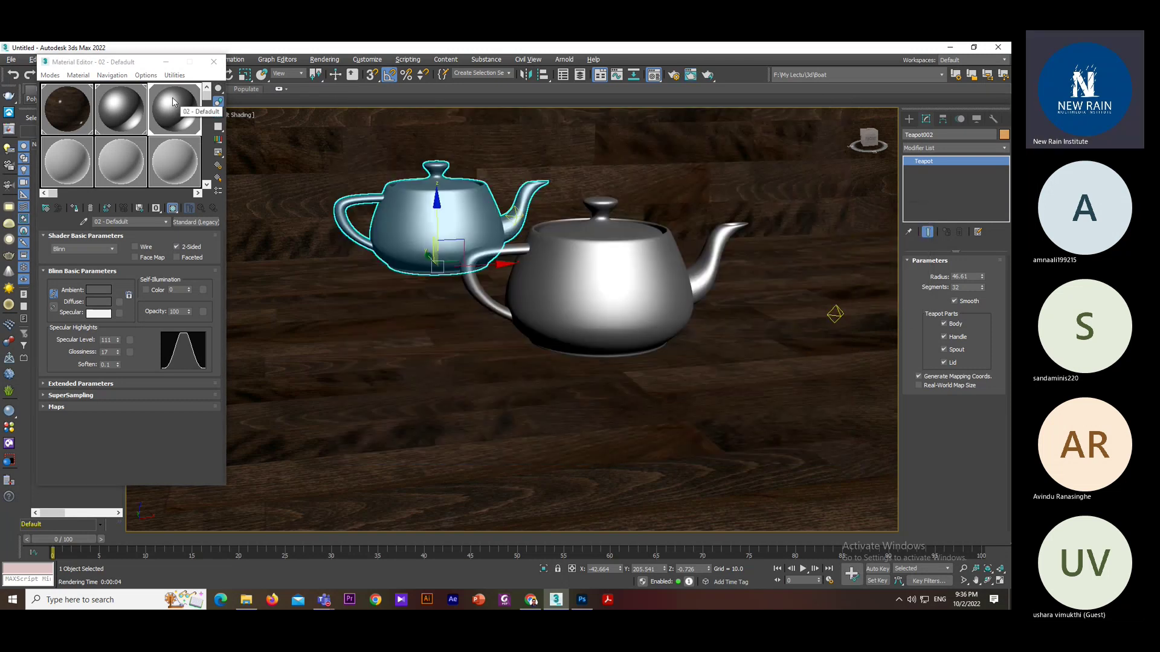
left_click_drag(174, 109, 173, 166)
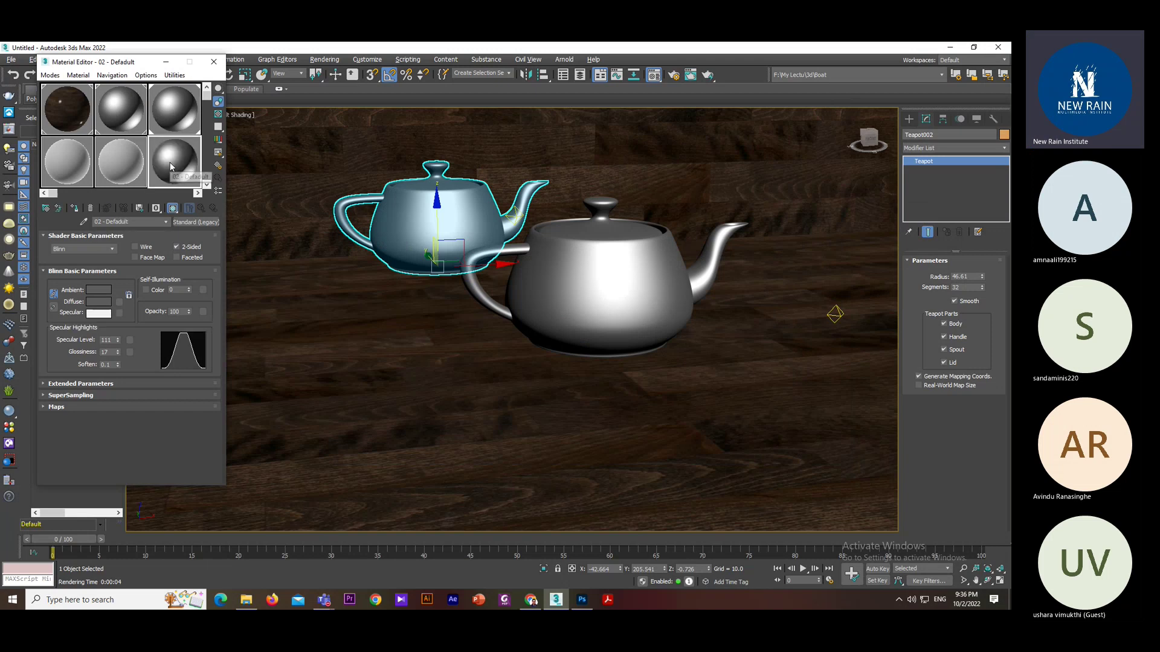
key("ctrl+z")
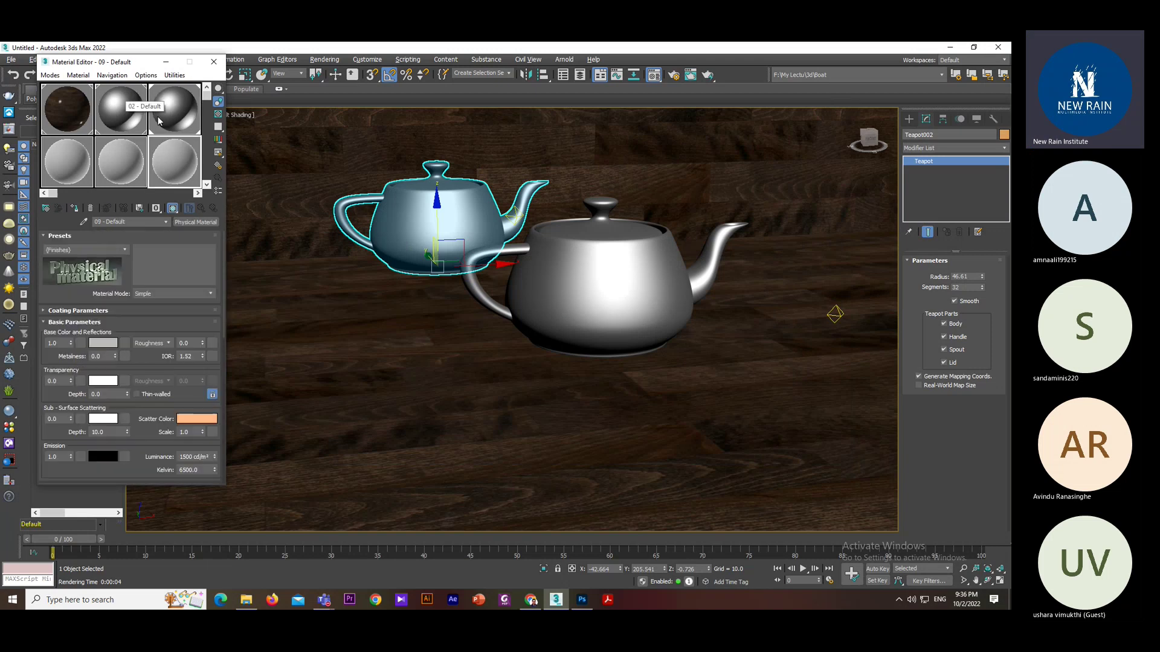
left_click(174, 109)
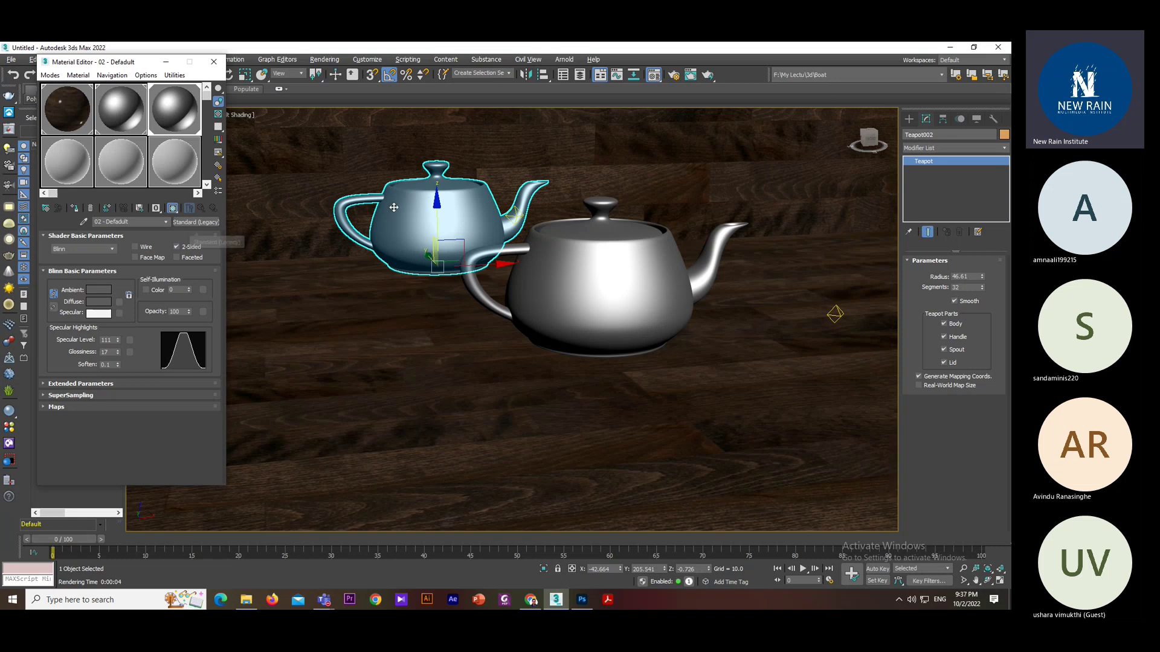
- Assign a Raytrace map to the Reflection channel of the 02 - Defadult material
left_click(57, 407)
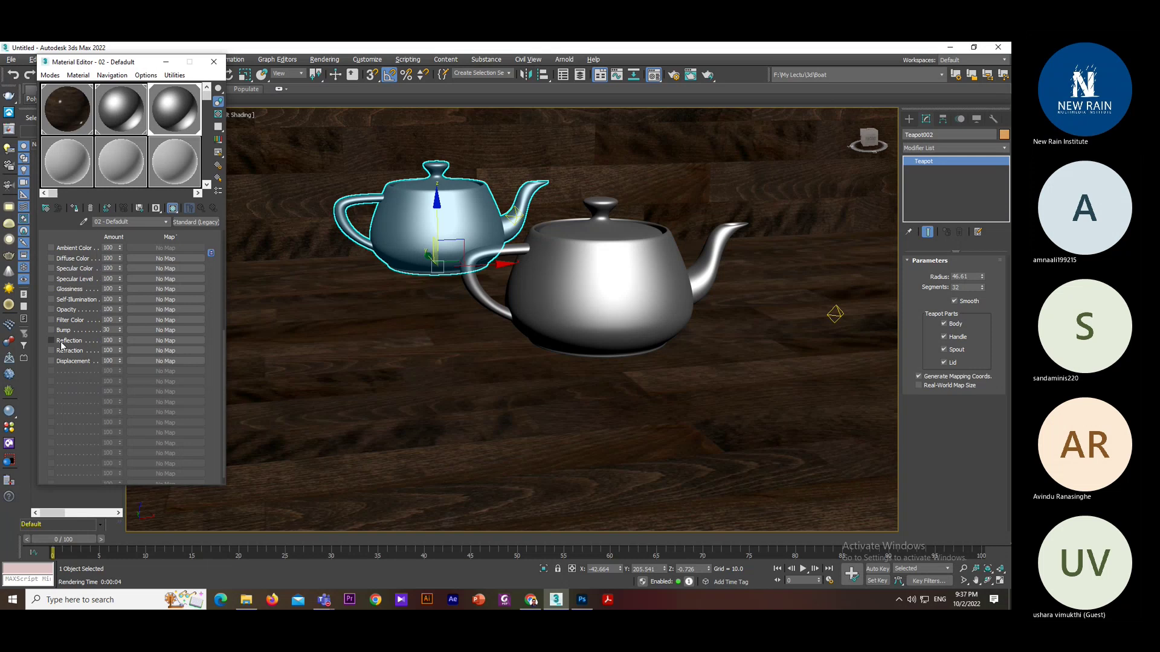
left_click(156, 340)
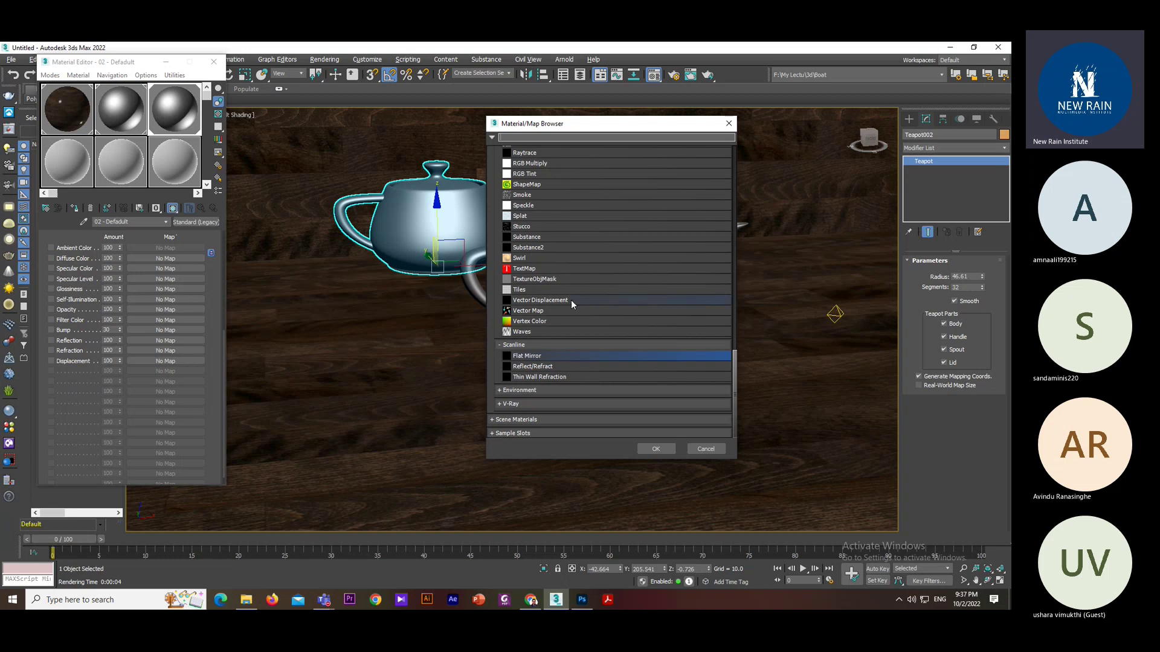
left_click_drag(734, 370, 734, 329)
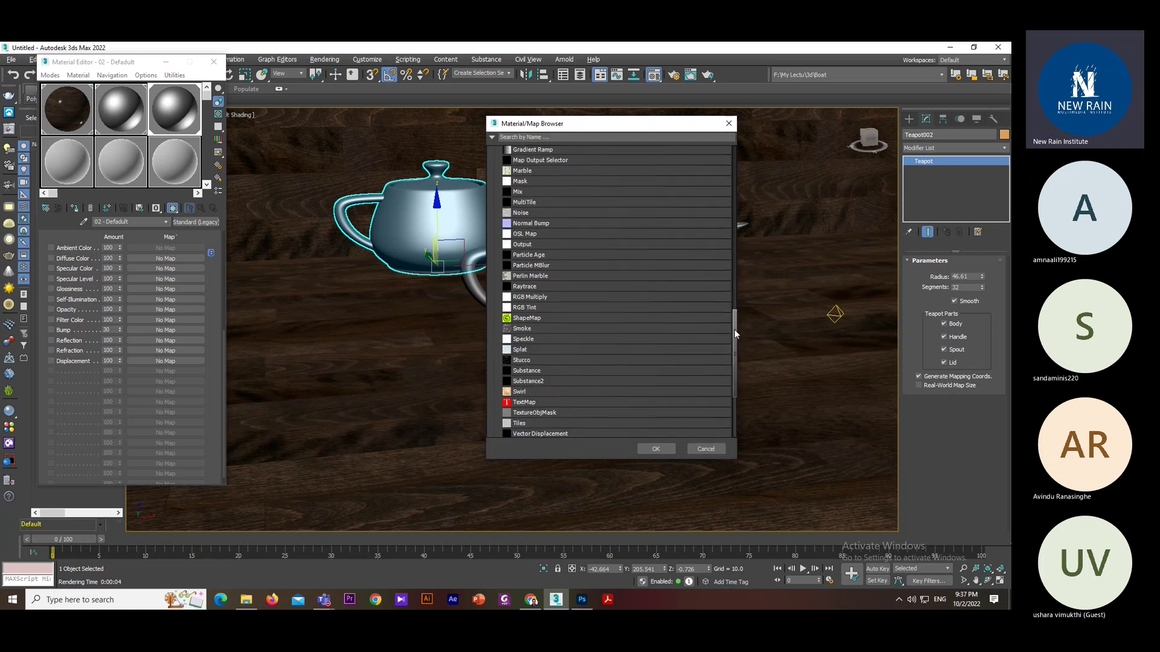
left_click(556, 287)
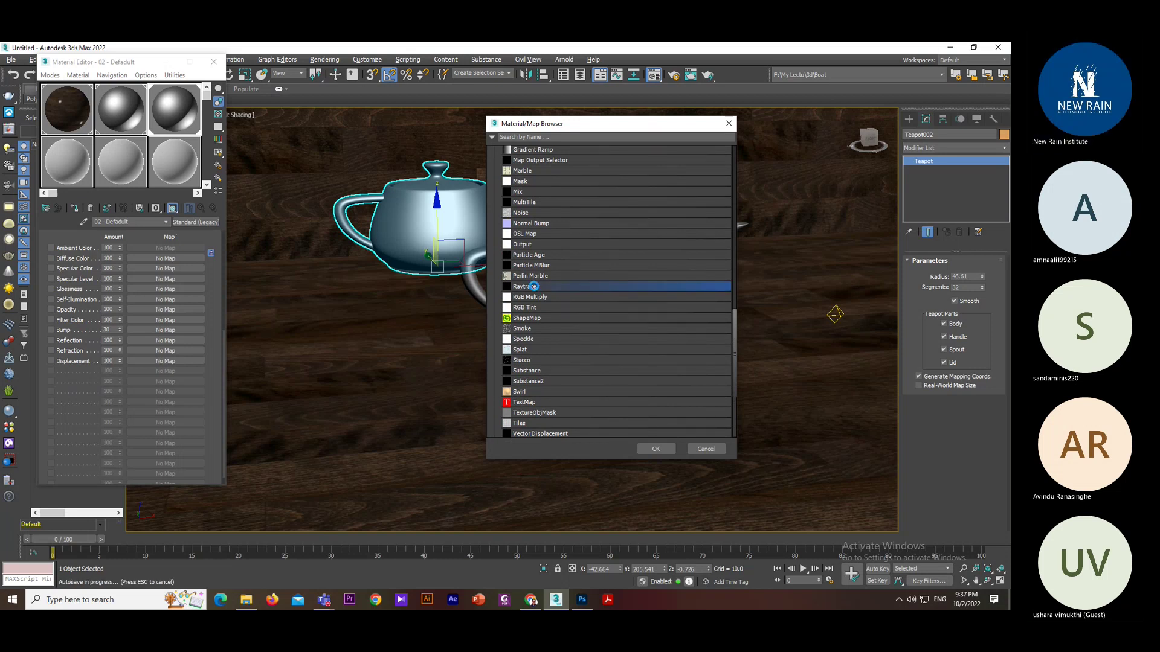
double_click(534, 287)
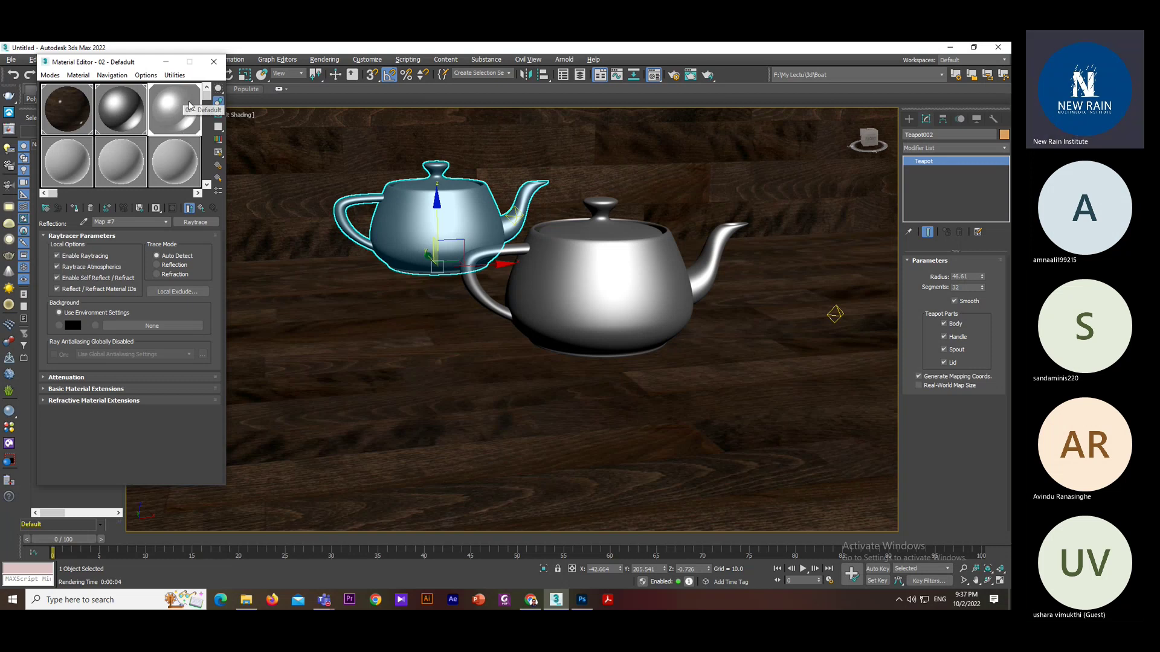
- Preview the wood and both teapot material samples against the checkered background and turn the backgrounds off again
left_click(218, 114)
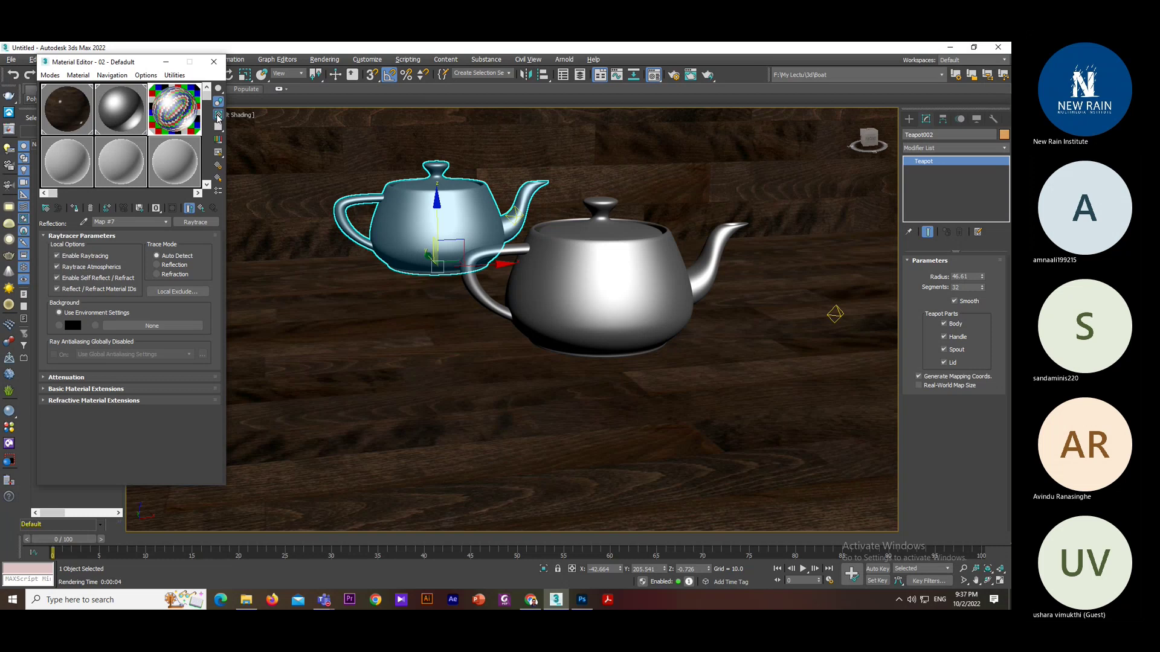
left_click(218, 115)
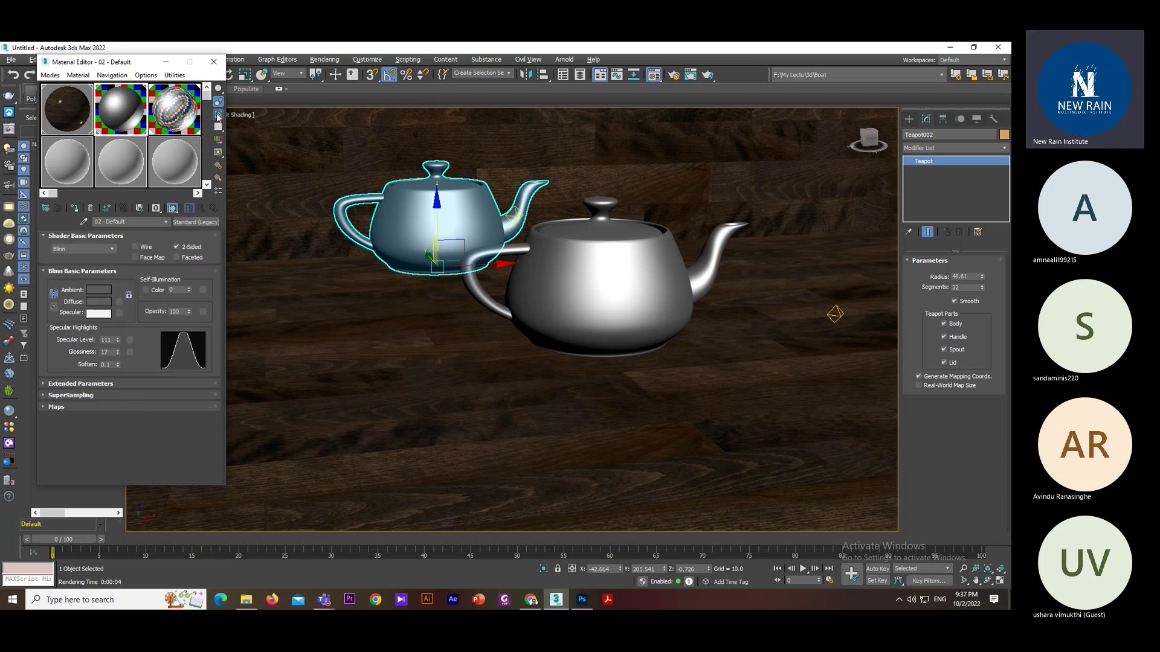
left_click(61, 113)
left_click(218, 115)
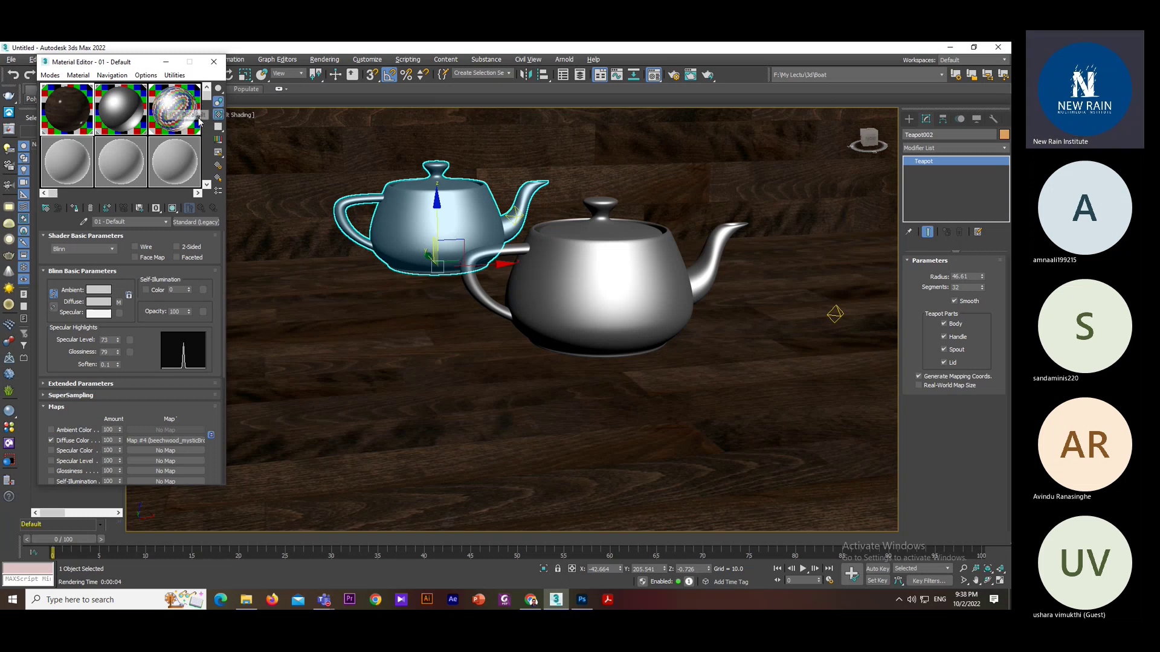
left_click(158, 121)
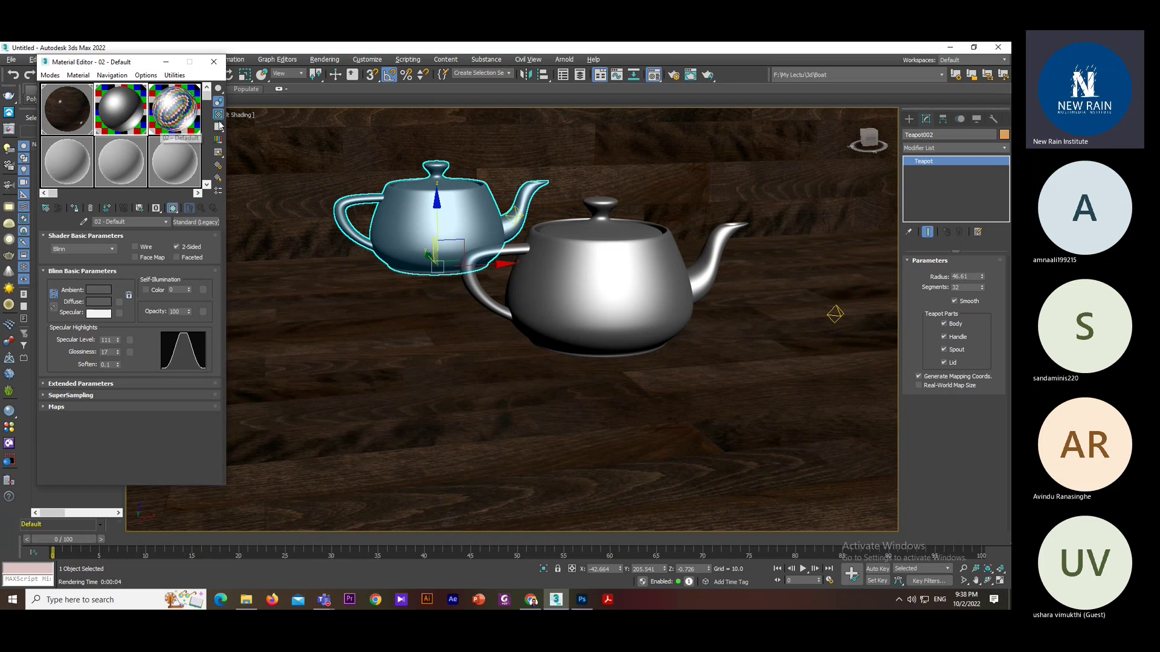
- Reselect the raytraced material sample, test render both teapots, and close the render window
left_click(184, 115)
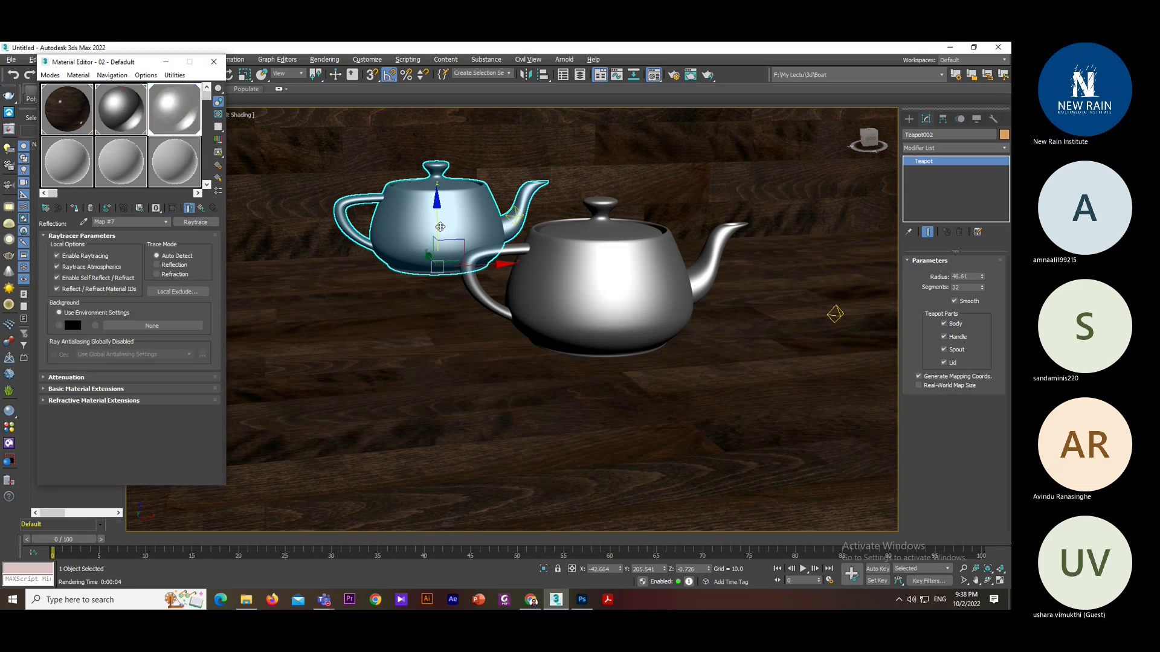
key("shift+q")
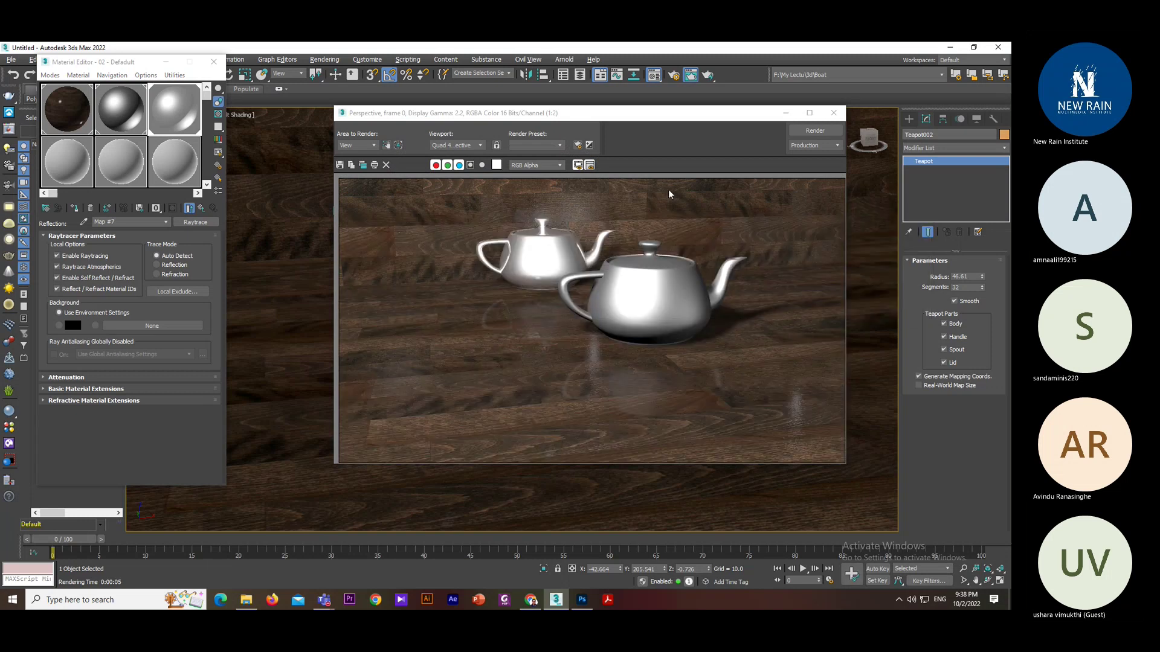
left_click(834, 113)
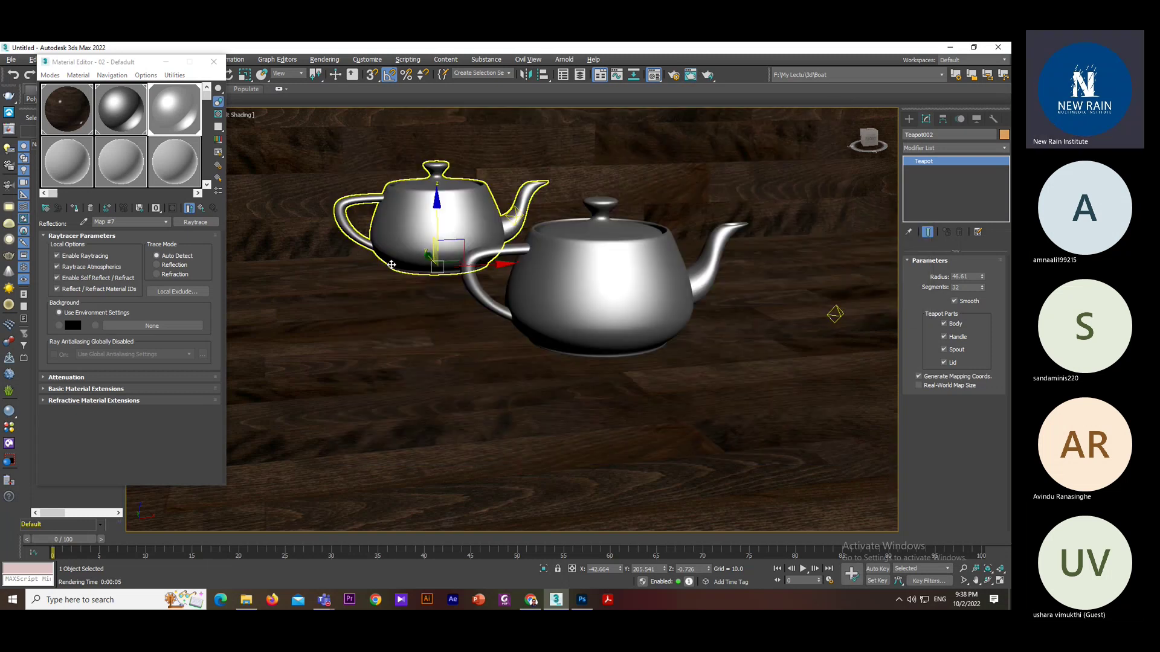
- Shift the raytraced rear teapot along Y to about 183.8, test render it close up, and close the render window
scroll(391, 265, "up", 6)
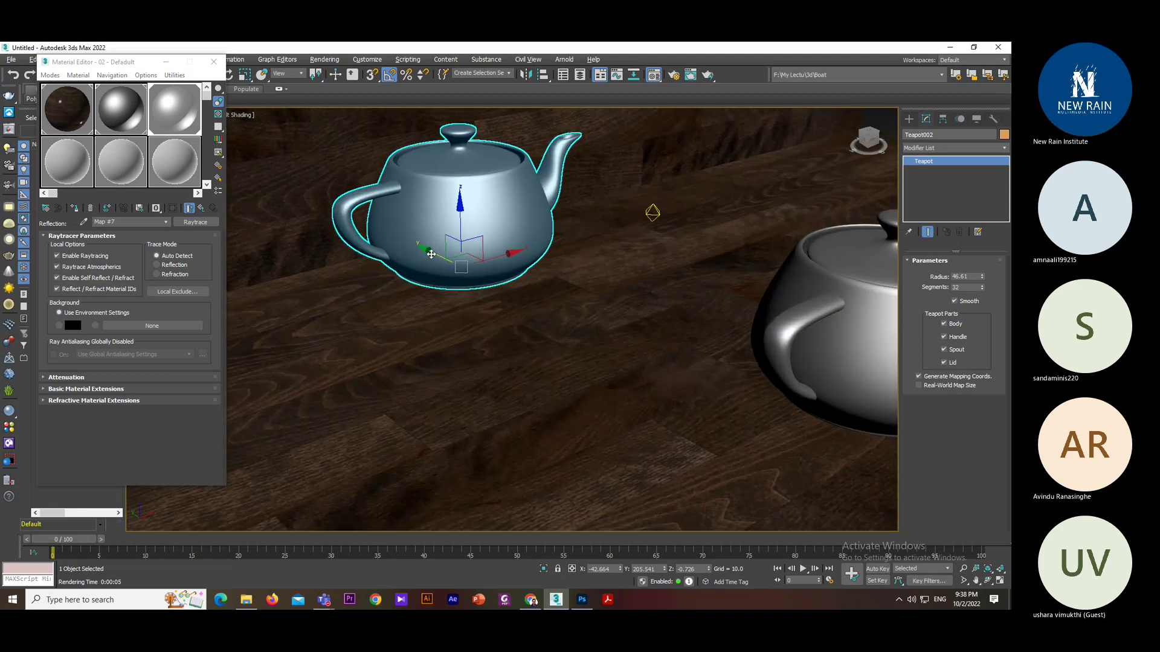
scroll(431, 255, "up", 5)
middle_click_drag(448, 265, 466, 349)
key("shift+q")
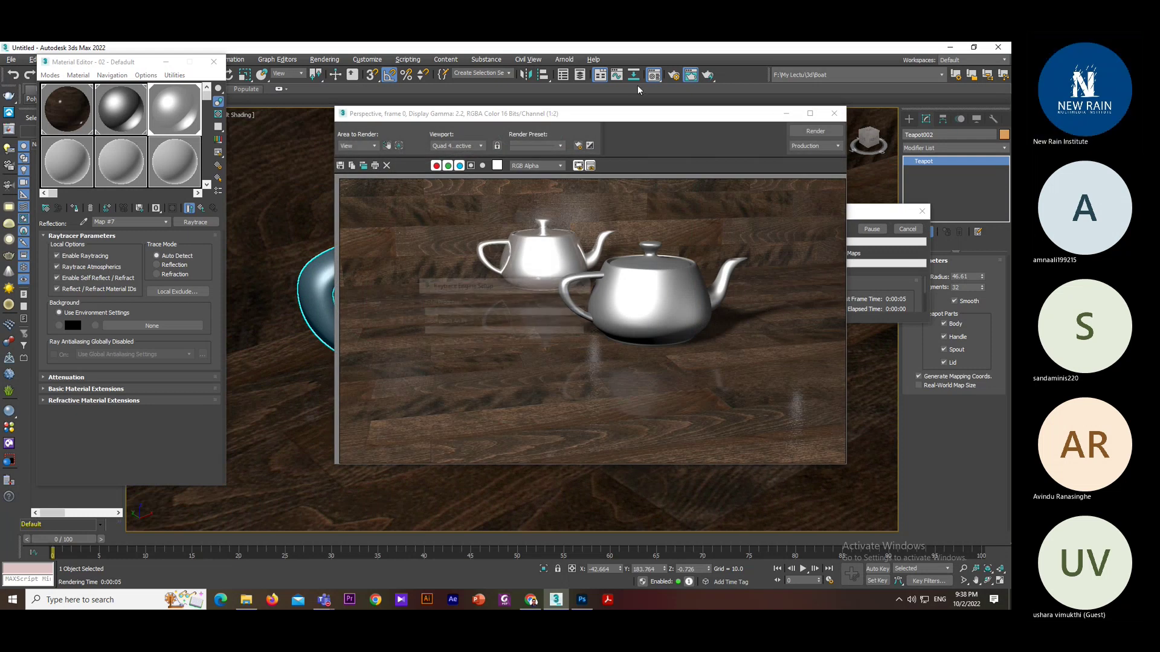
key("shift+q")
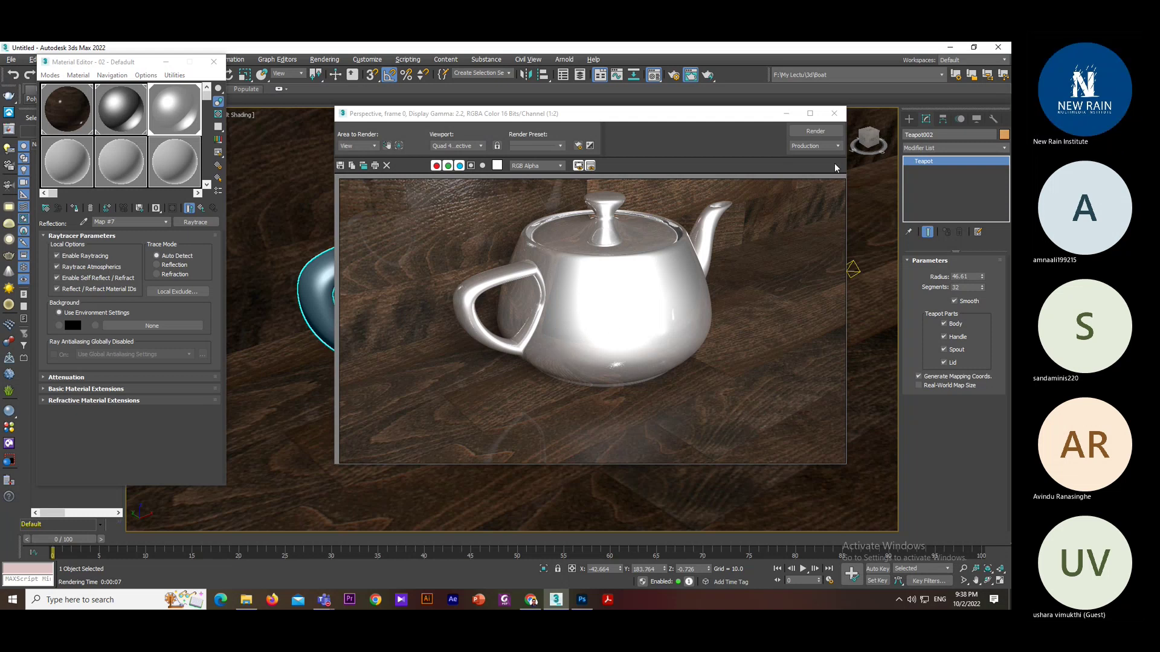
left_click(834, 114)
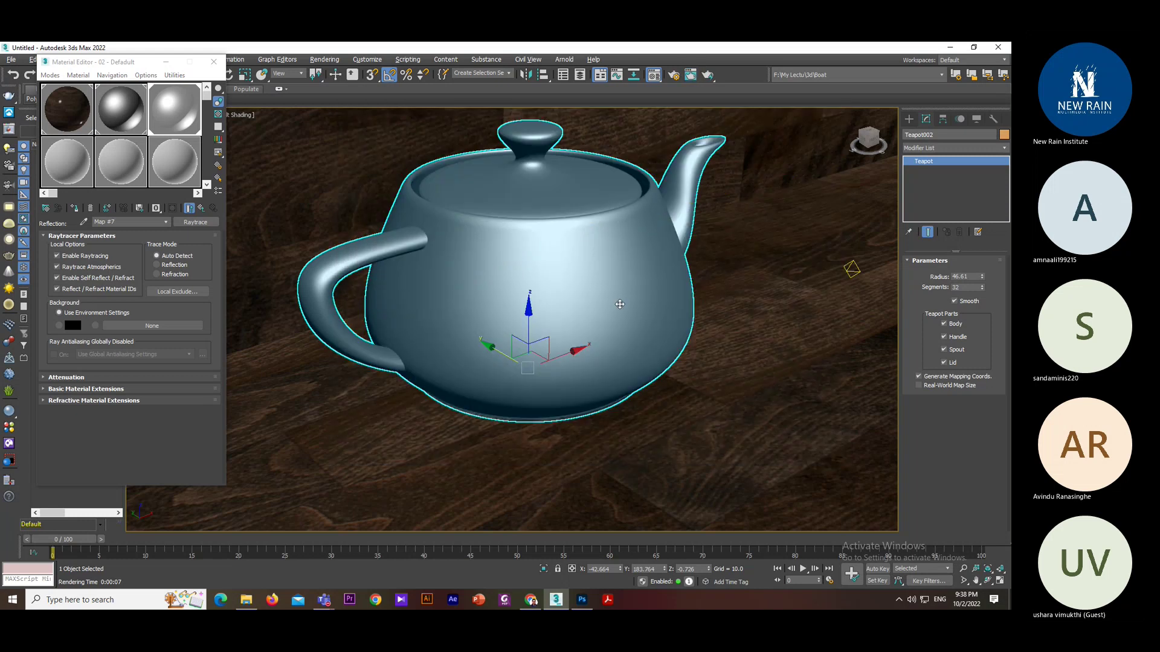
- Delete the copied teapot and select the original teapot
middle_click_drag(619, 304, 679, 381, "alt")
middle_click_drag(669, 375, 628, 355)
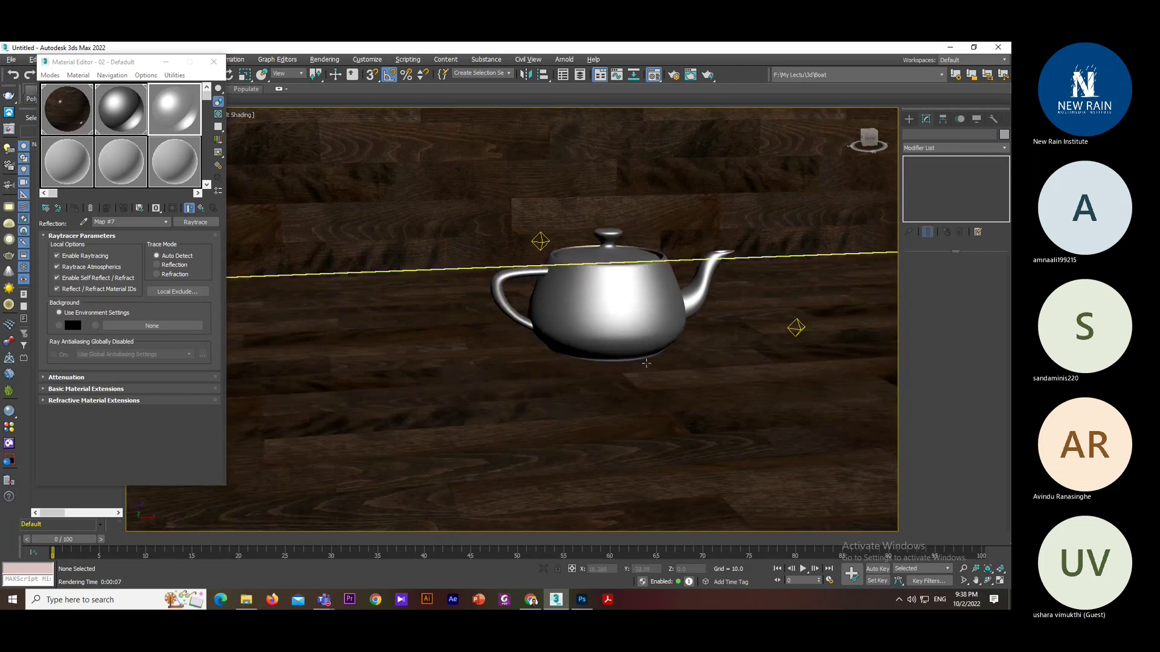
left_click(628, 355)
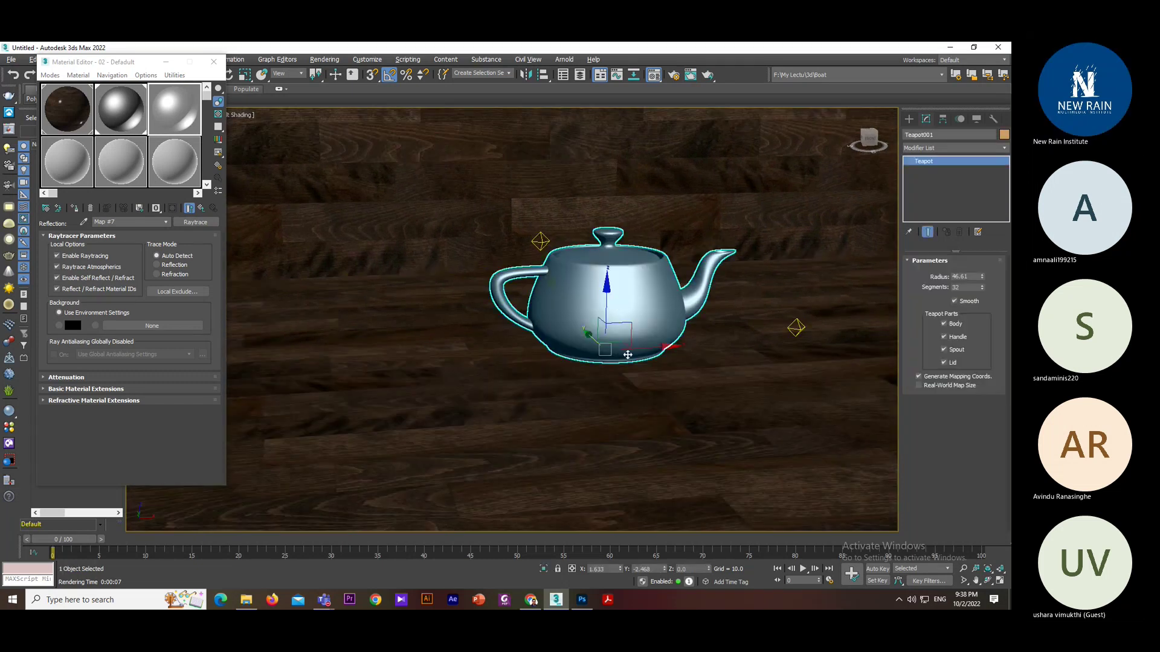
scroll(627, 355, "up", 2)
key("super+space")
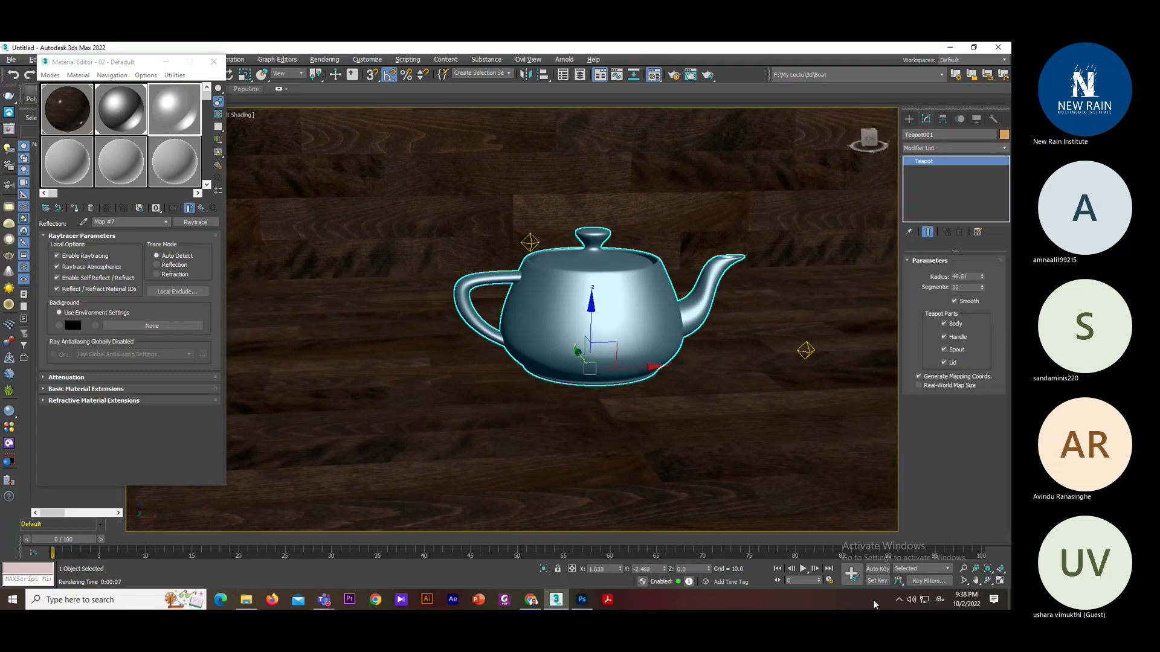
left_click(940, 599)
left_click(901, 455)
- Test render the original teapot in a closer perspective view
scroll(577, 306, "up", 3)
scroll(626, 347, "up", 2)
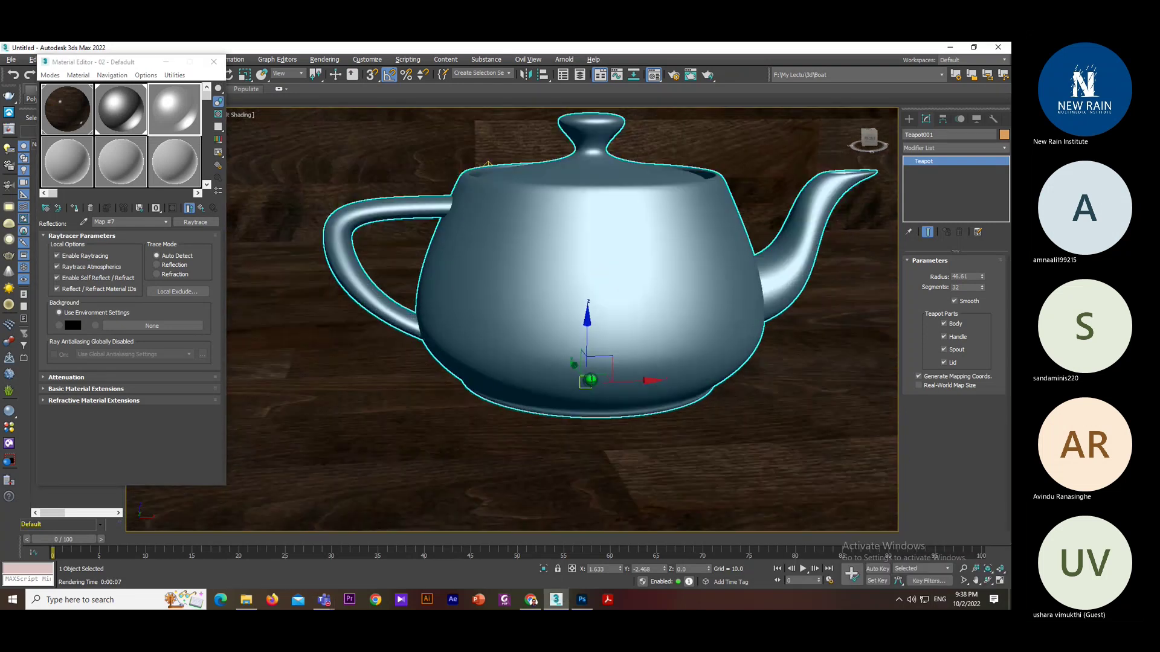
middle_click_drag(626, 347, 574, 339)
scroll(563, 362, "down", 2)
key("shift+q")
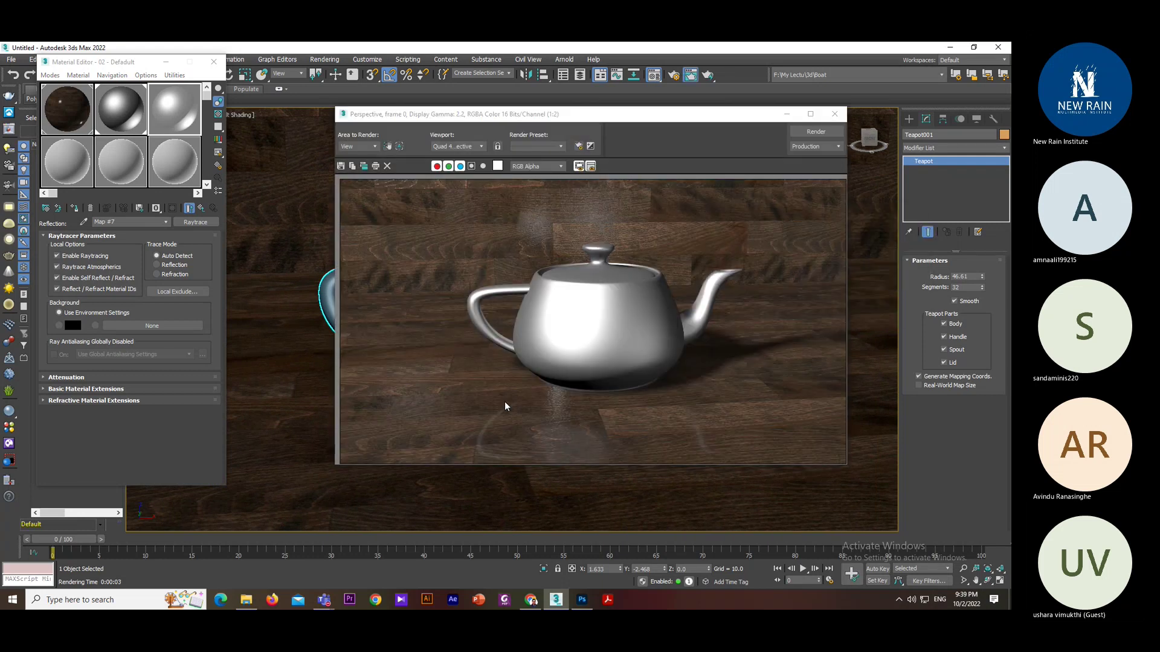
- Assign the raytraced 02 - Defadult material to the original teapot, render again, and close the render window
left_click(175, 115)
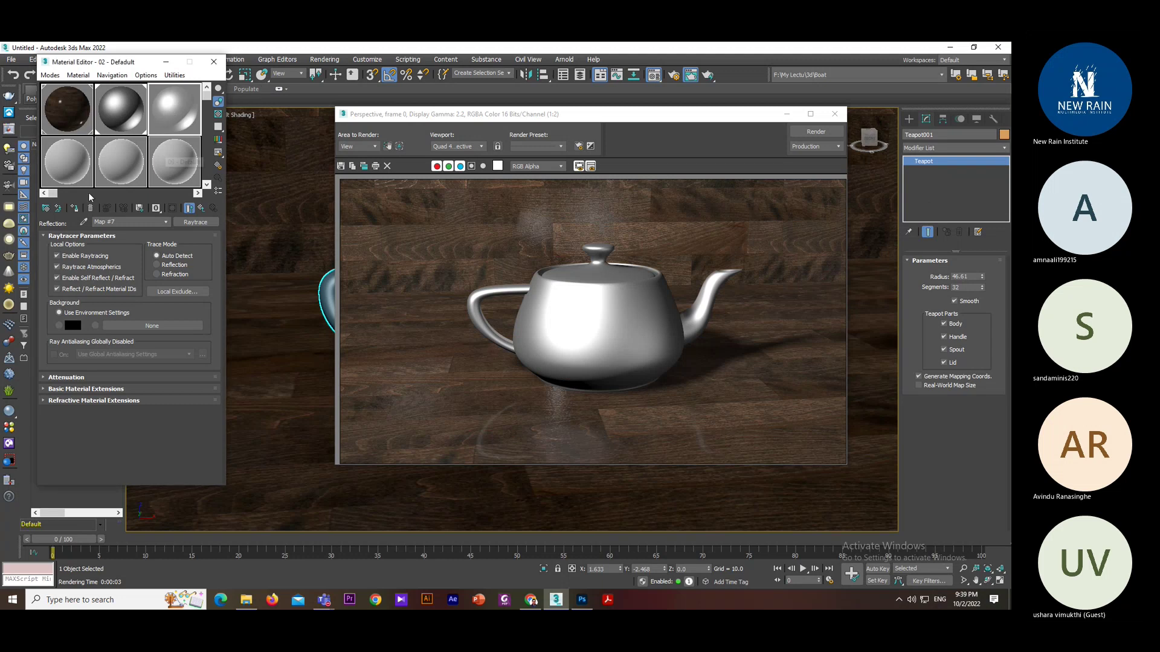
left_click(75, 208)
left_click(819, 131)
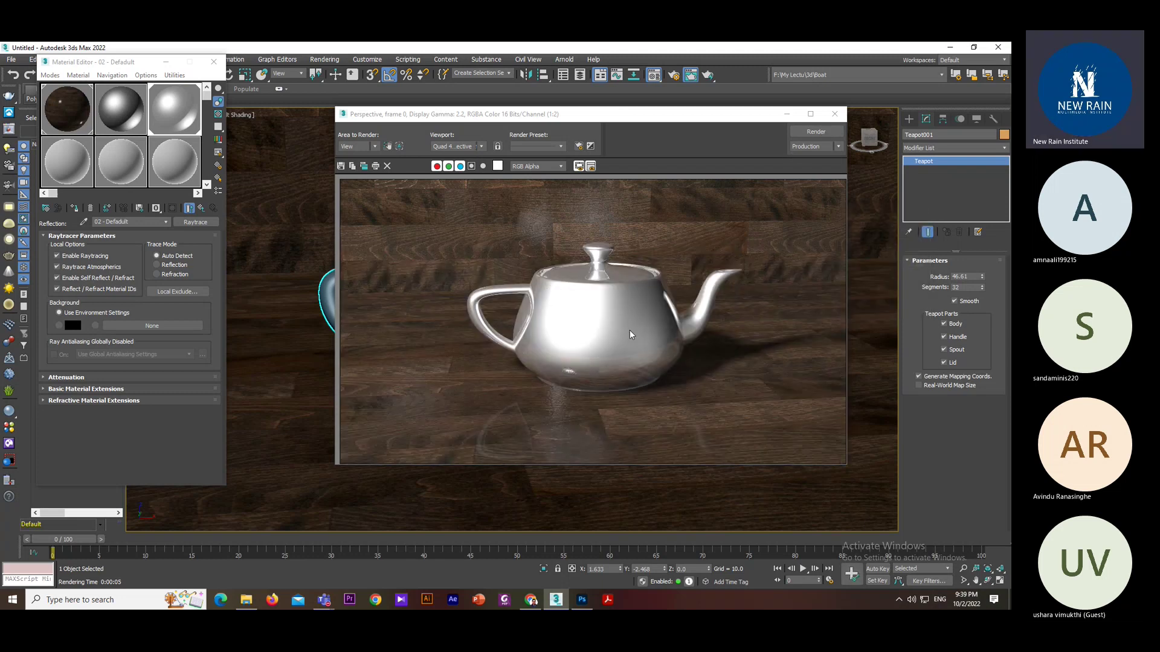
left_click(838, 118)
middle_click_drag(641, 302, 619, 324, "alt")
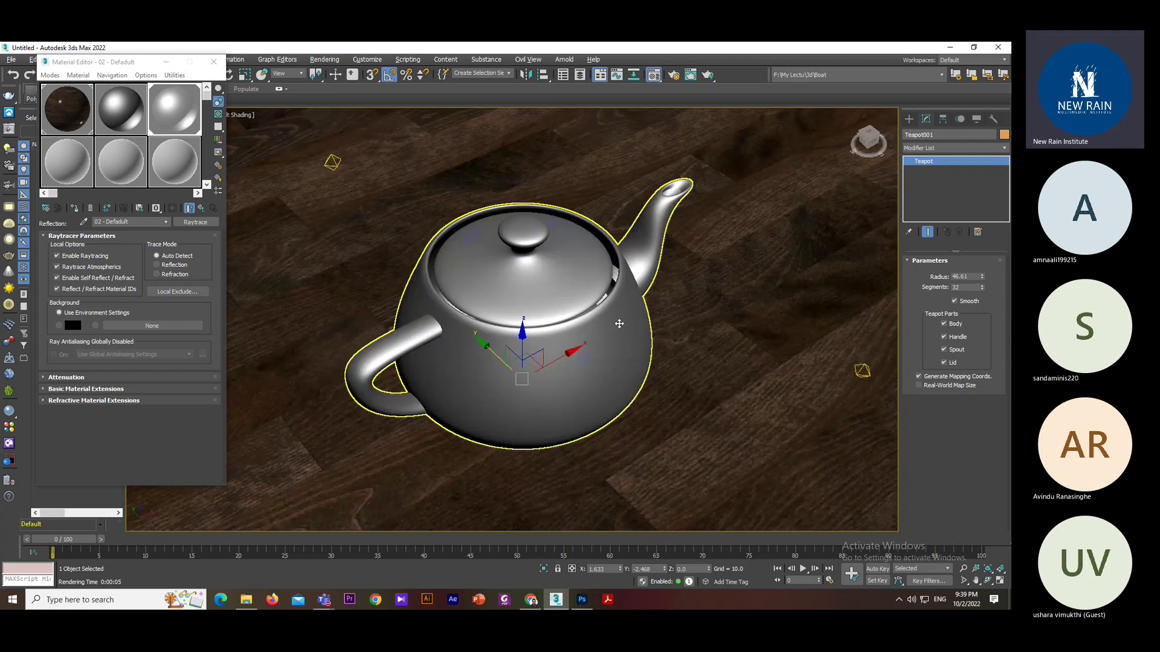
- Test render the teapot in a low, close front view with the wooden wall behind it, and close the render window
key("c")
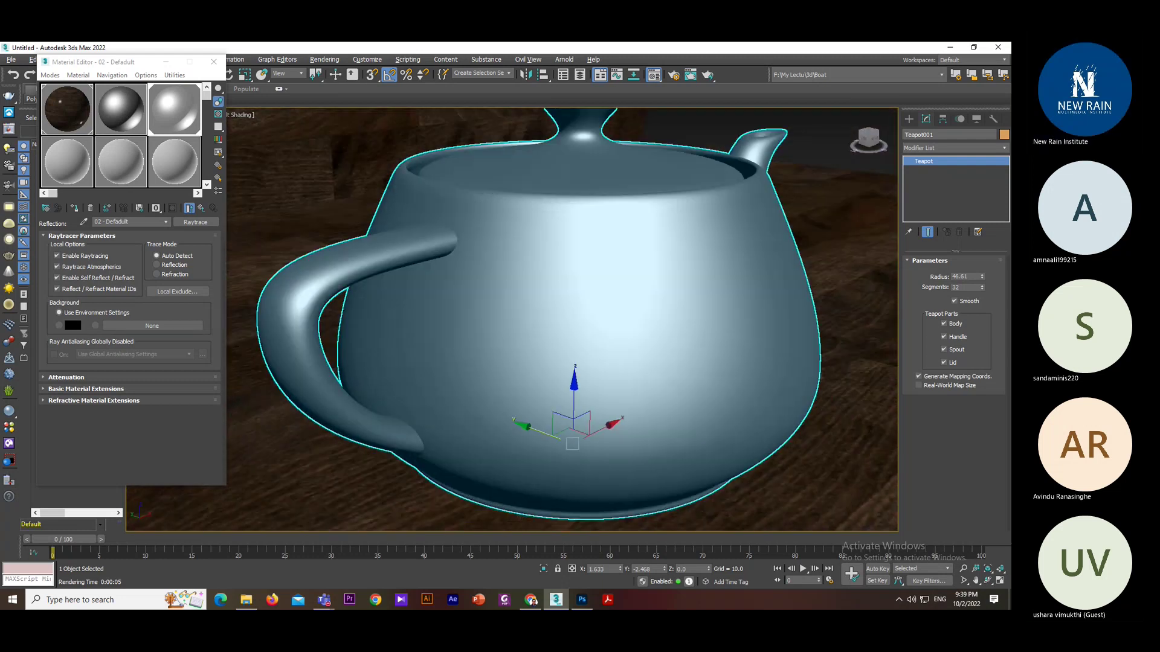
scroll(476, 317, "down", 6)
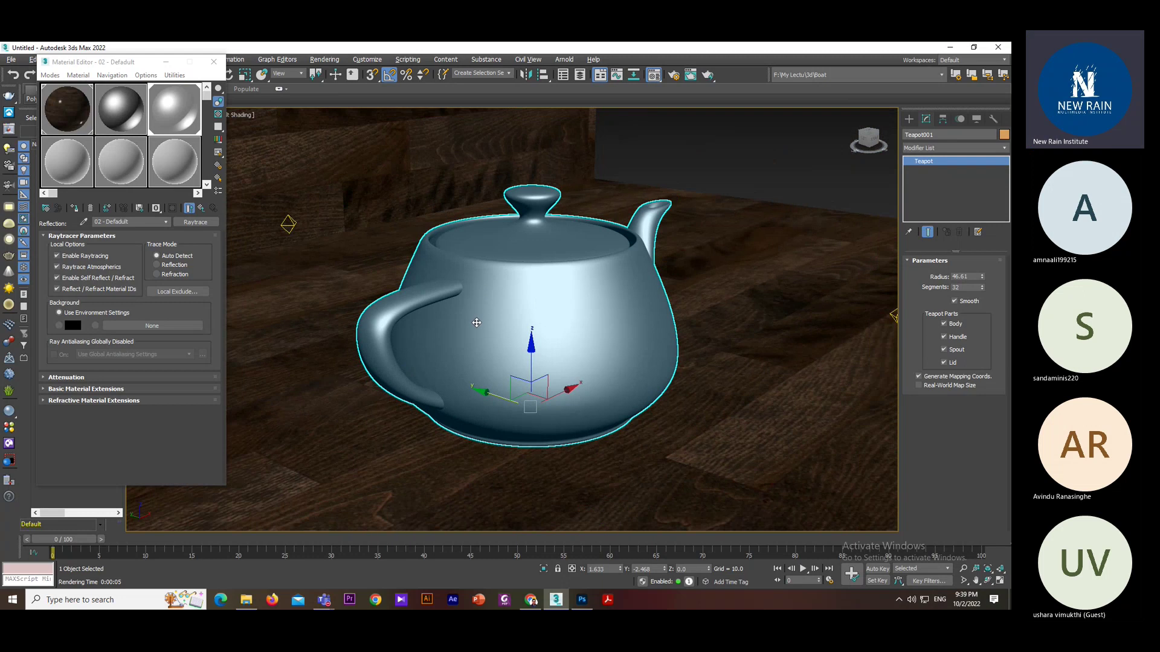
mouse_move(243, 238)
middle_mouse_down("alt")
mouse_move(263, 322)
mouse_move(467, 325)
middle_mouse_up("alt")
scroll(467, 325, "down", 6)
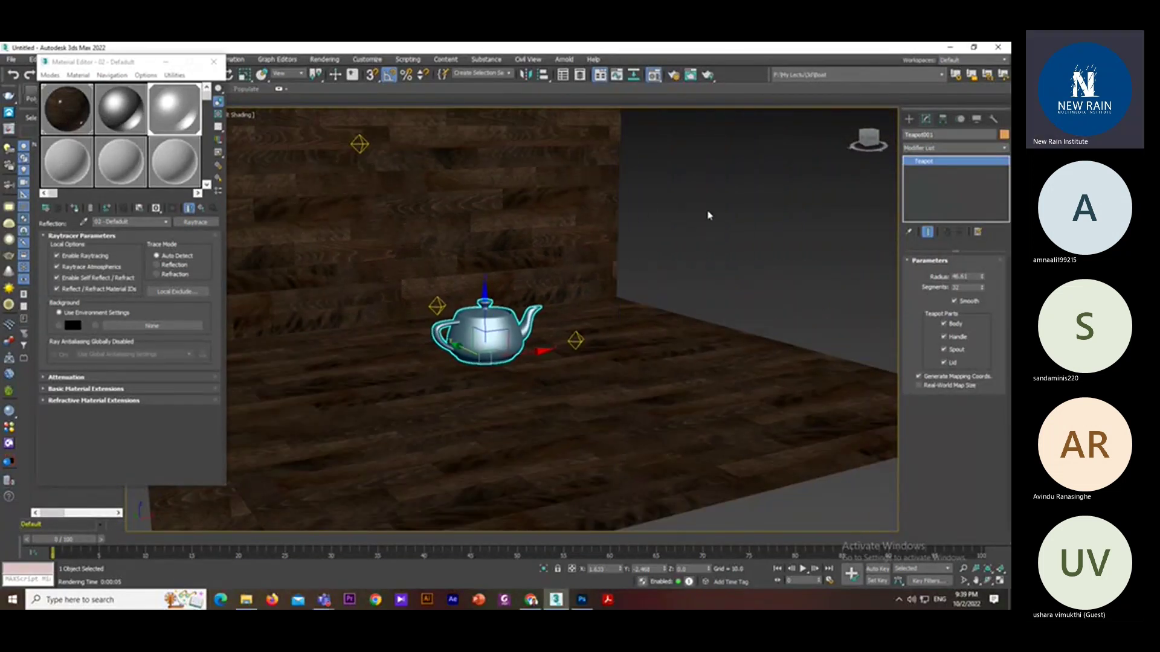
middle_click_drag(660, 297, 677, 305, "alt")
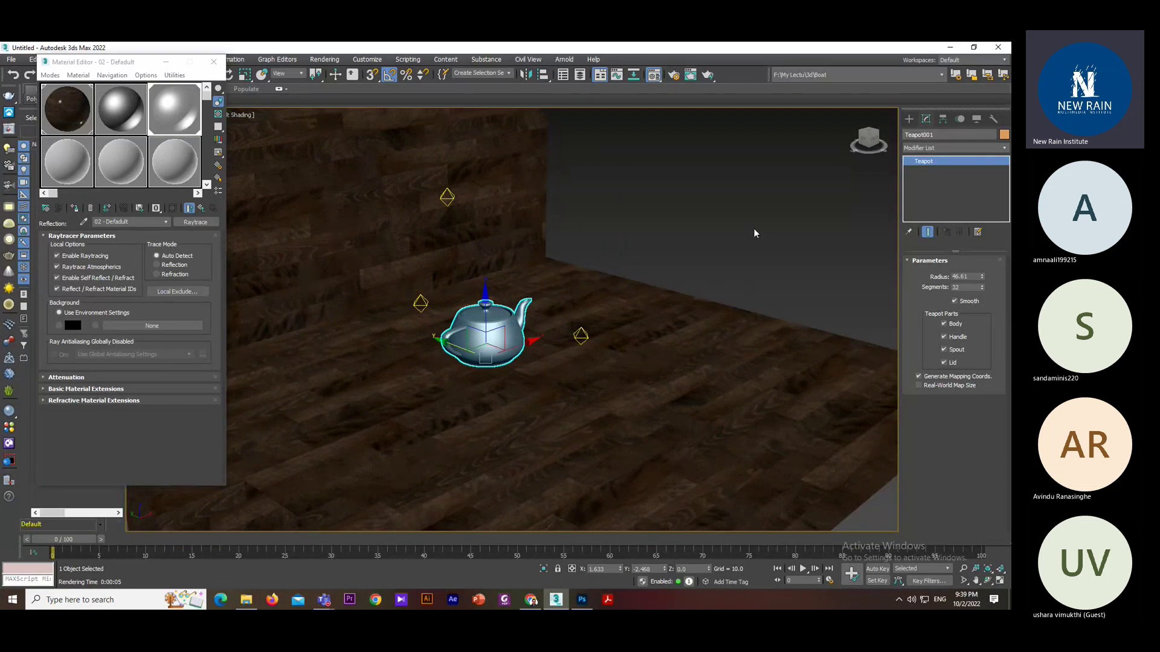
scroll(673, 333, "up", 10)
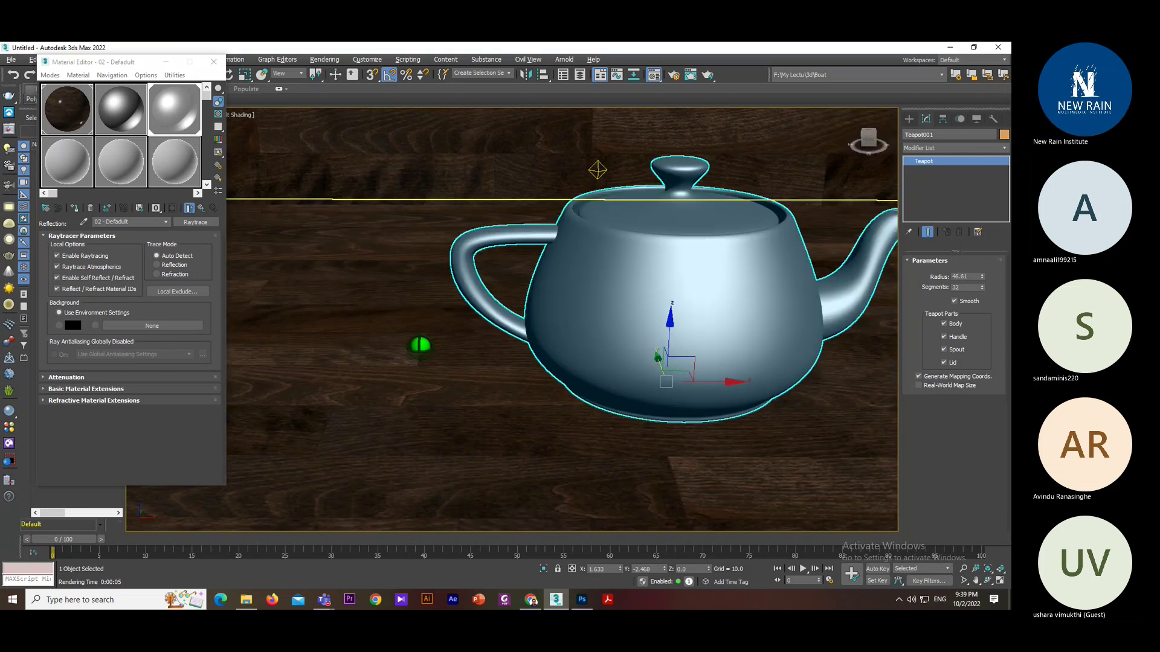
key("z")
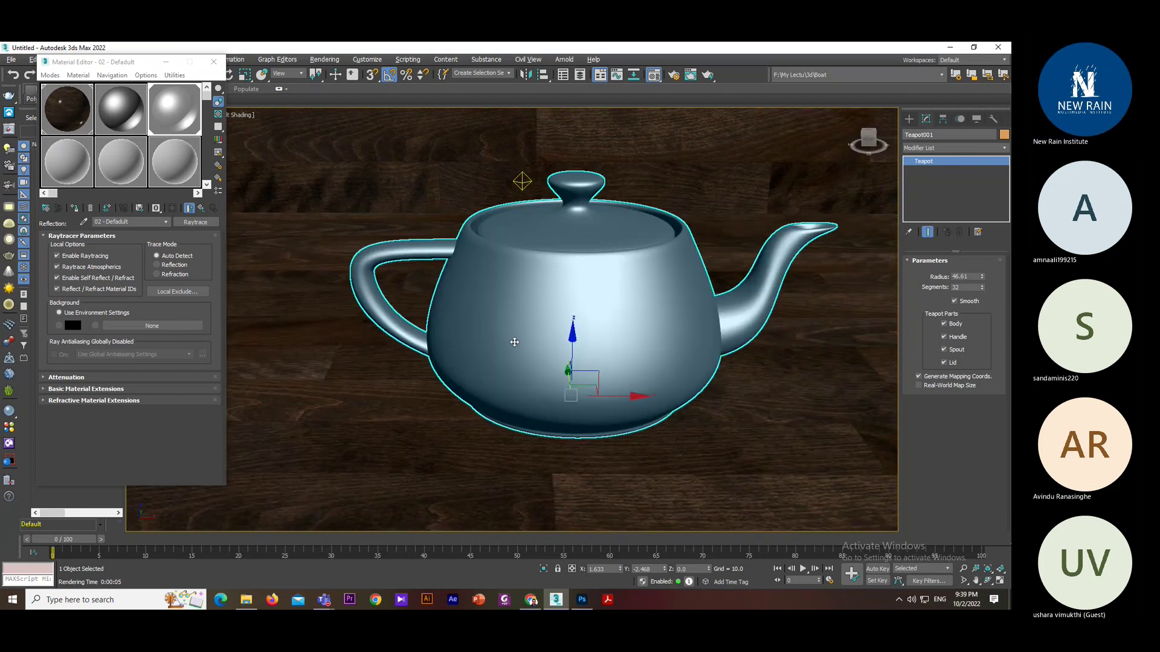
middle_click_drag(508, 334, 446, 359)
key("shift+q")
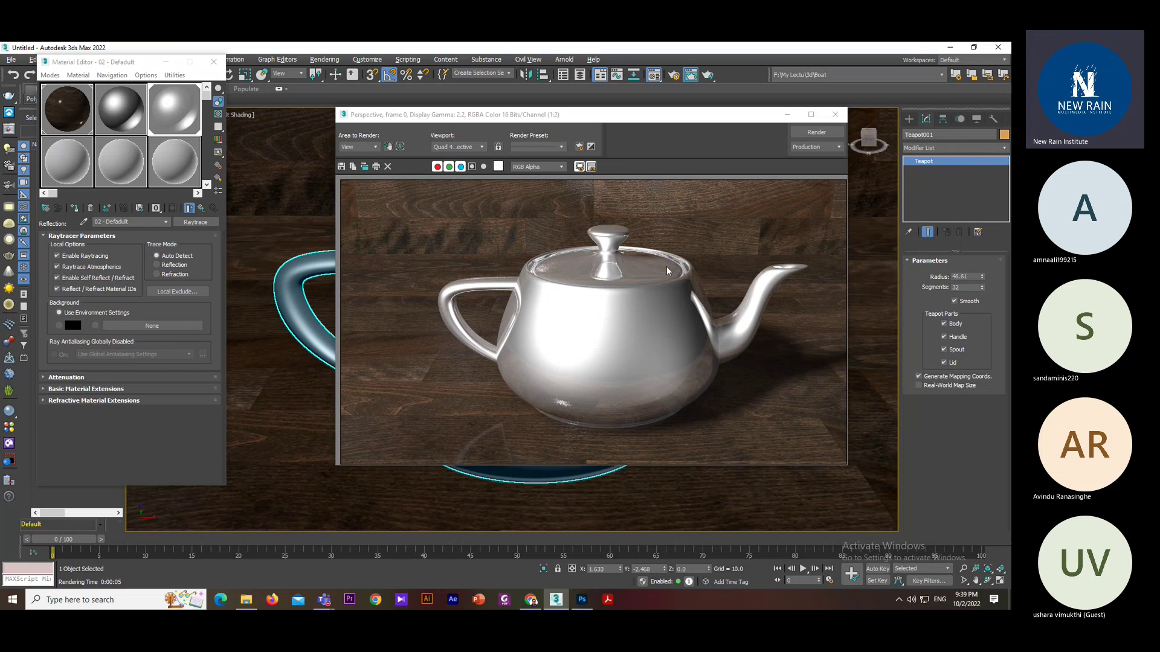
left_click(826, 119)
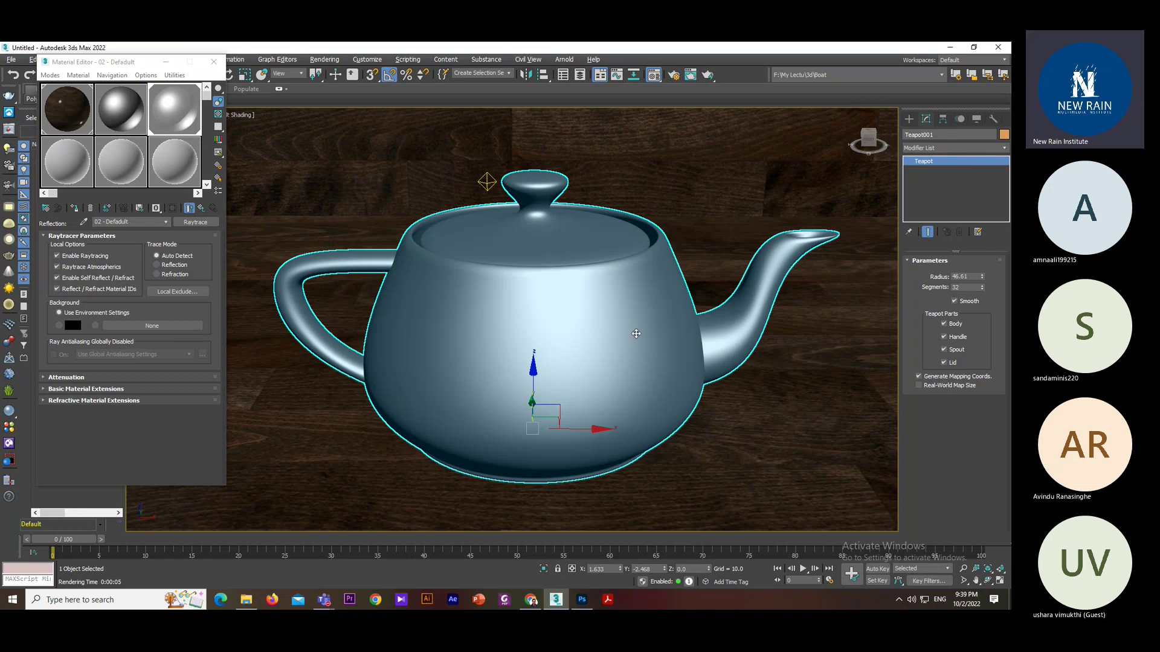
- Render the same front view of the teapot again and place the render window beside the Material Editor
key("shift+q")
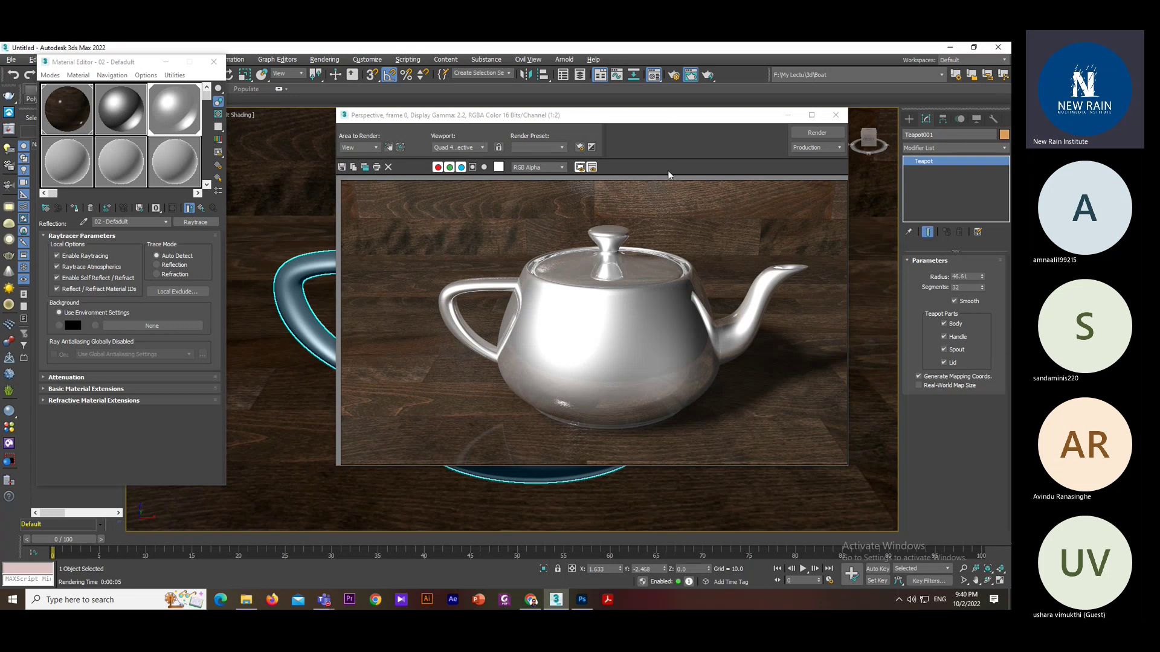
left_click_drag(645, 120, 601, 153)
left_click(773, 166)
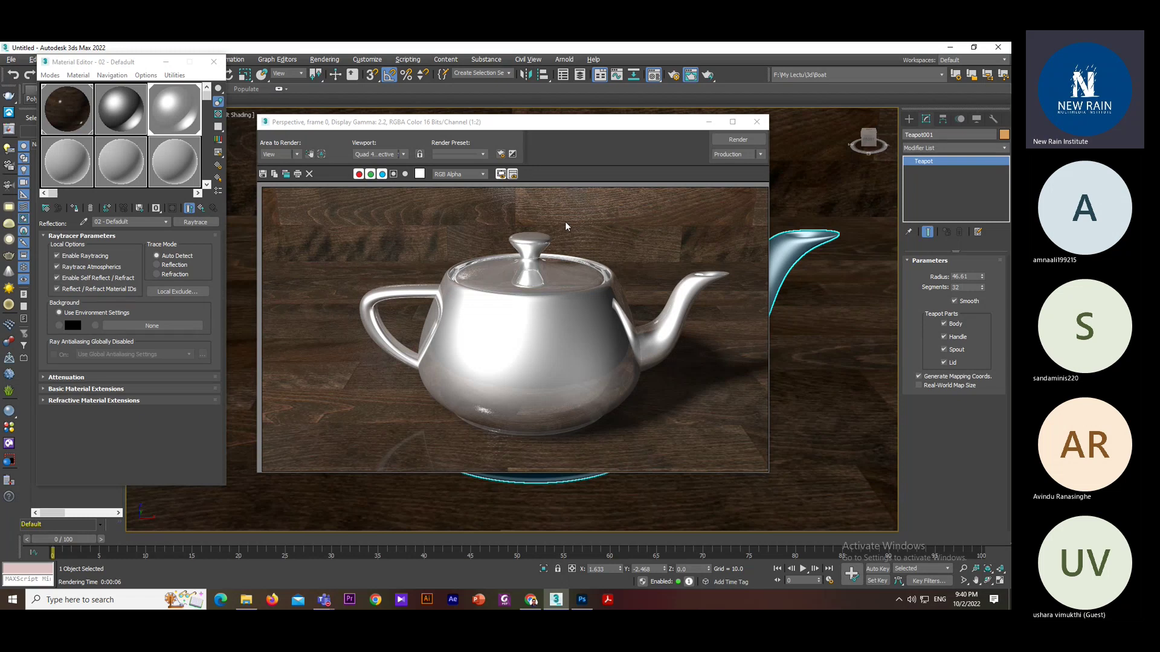
left_click_drag(558, 123, 585, 134)
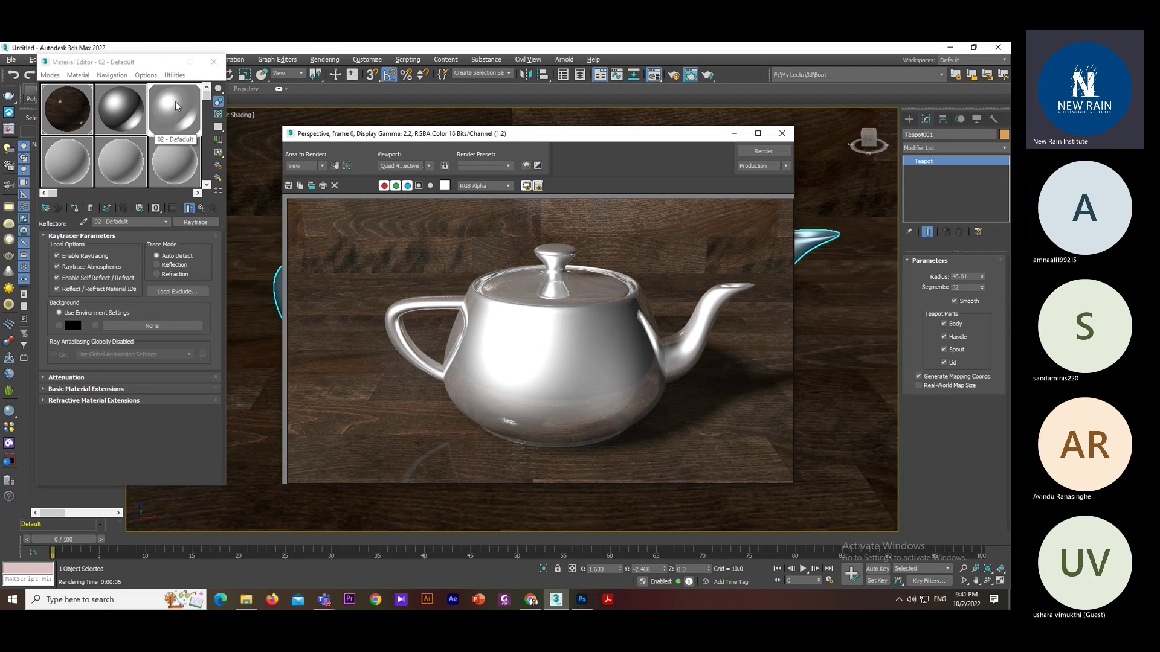
- Search for "hdr" and choose HDRI Environment as the background map of the 02 - Defadult material's Raytrace reflection map
left_click(201, 208)
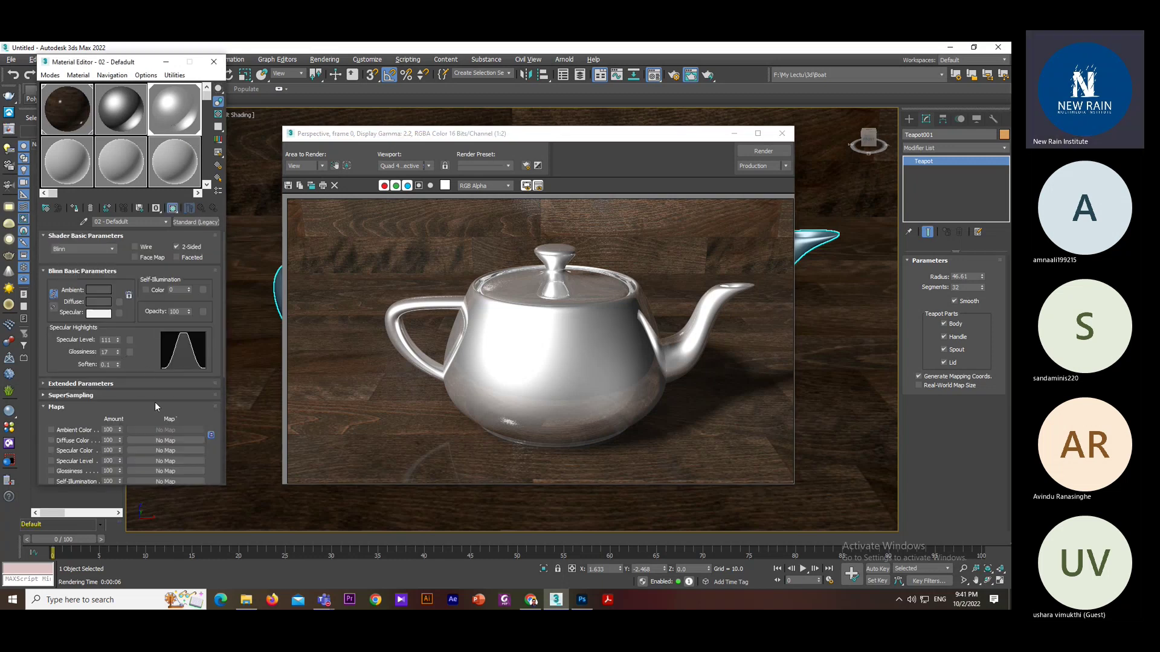
scroll(155, 401, "down", 5)
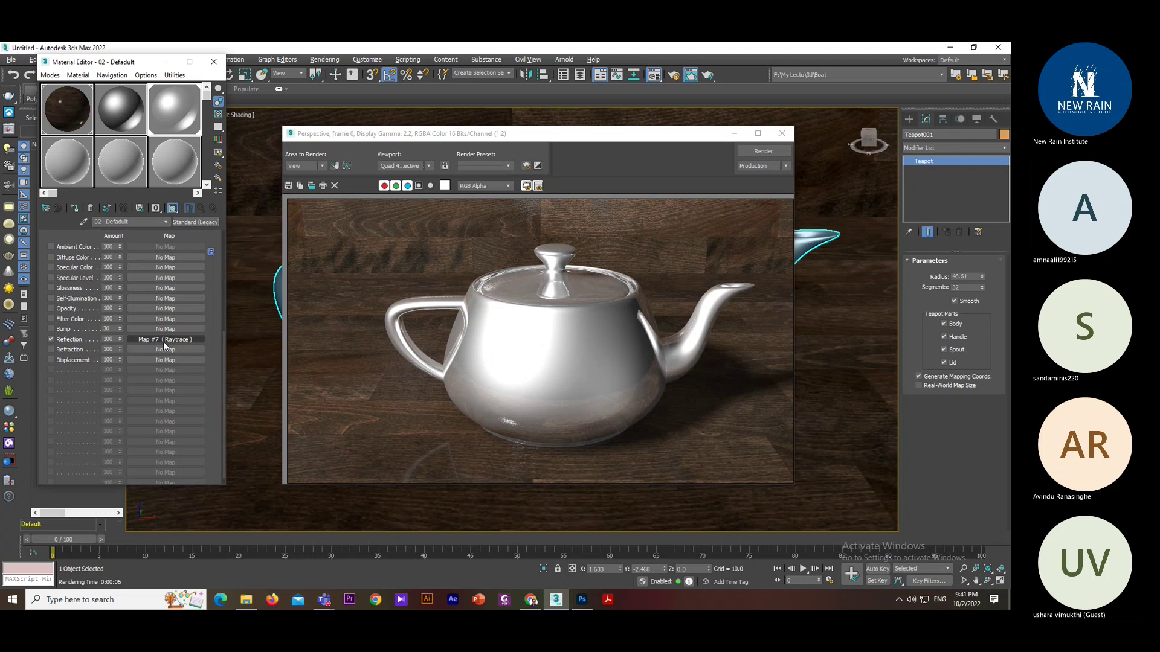
left_click(163, 341)
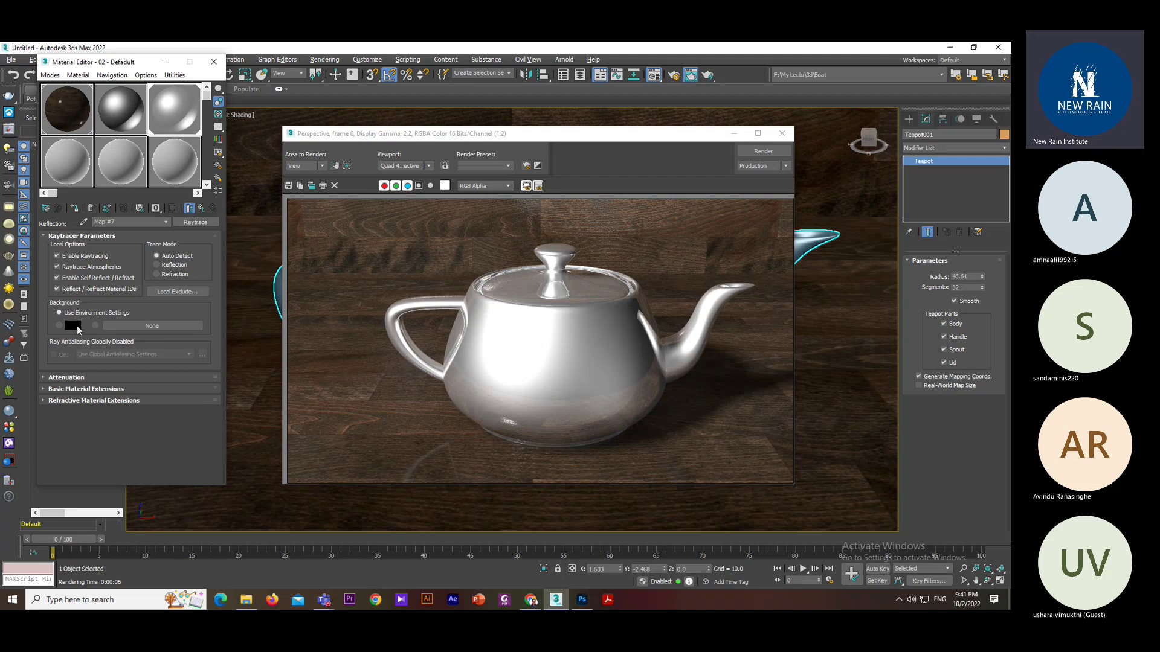
left_click(146, 328)
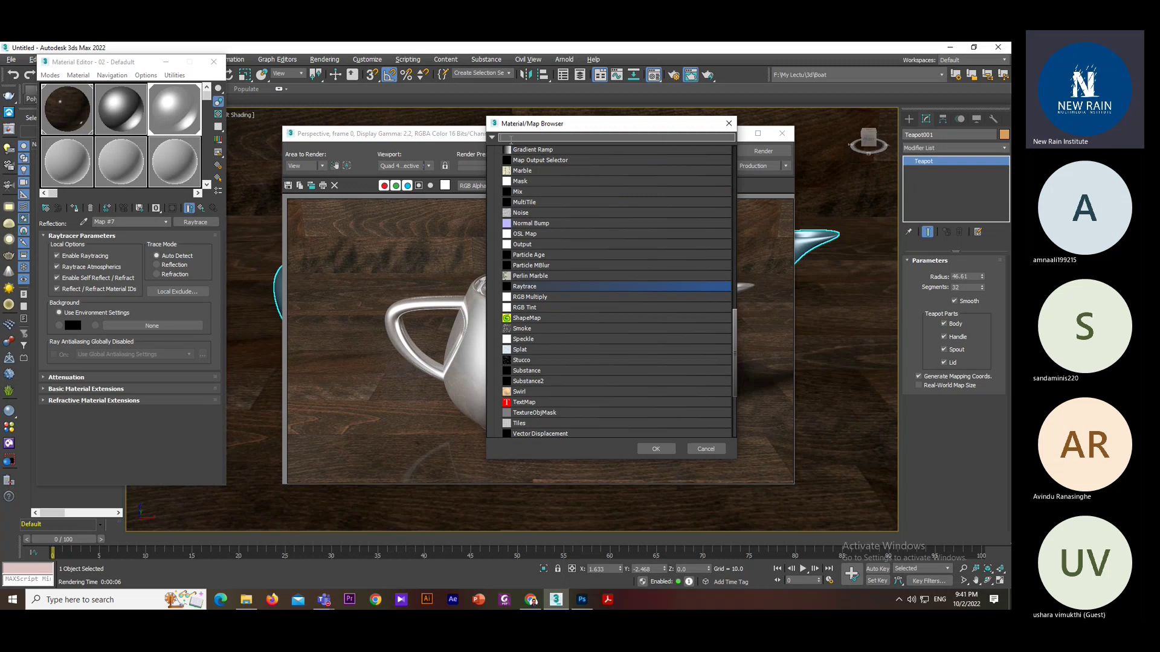
left_click_drag(537, 125, 555, 165)
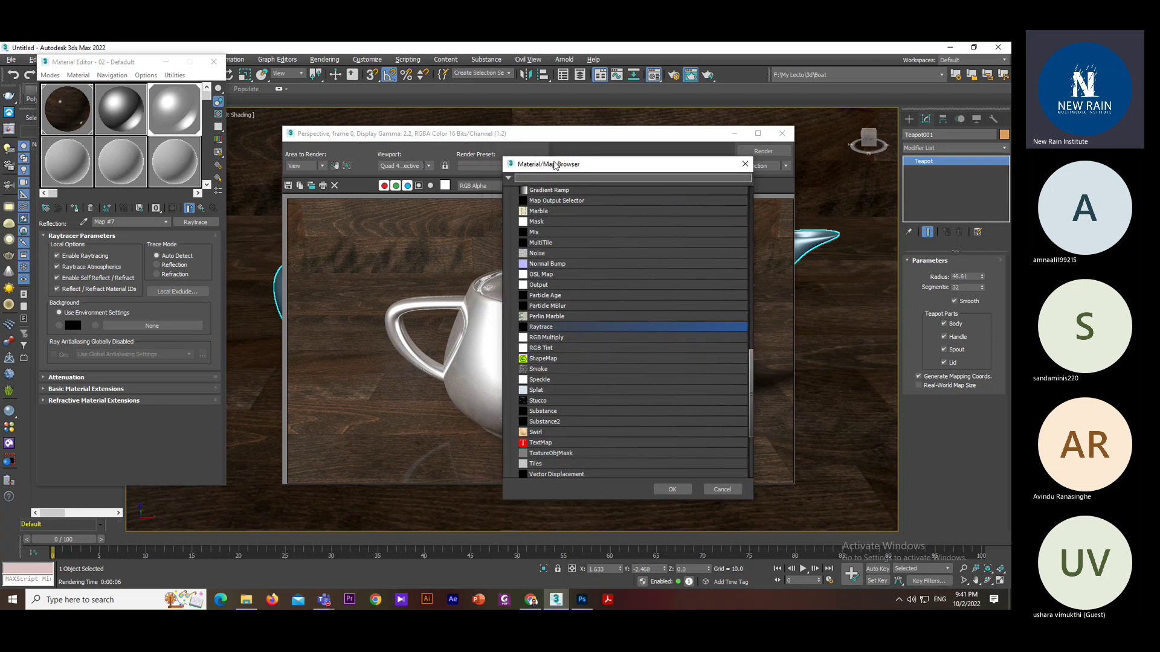
type("hdr")
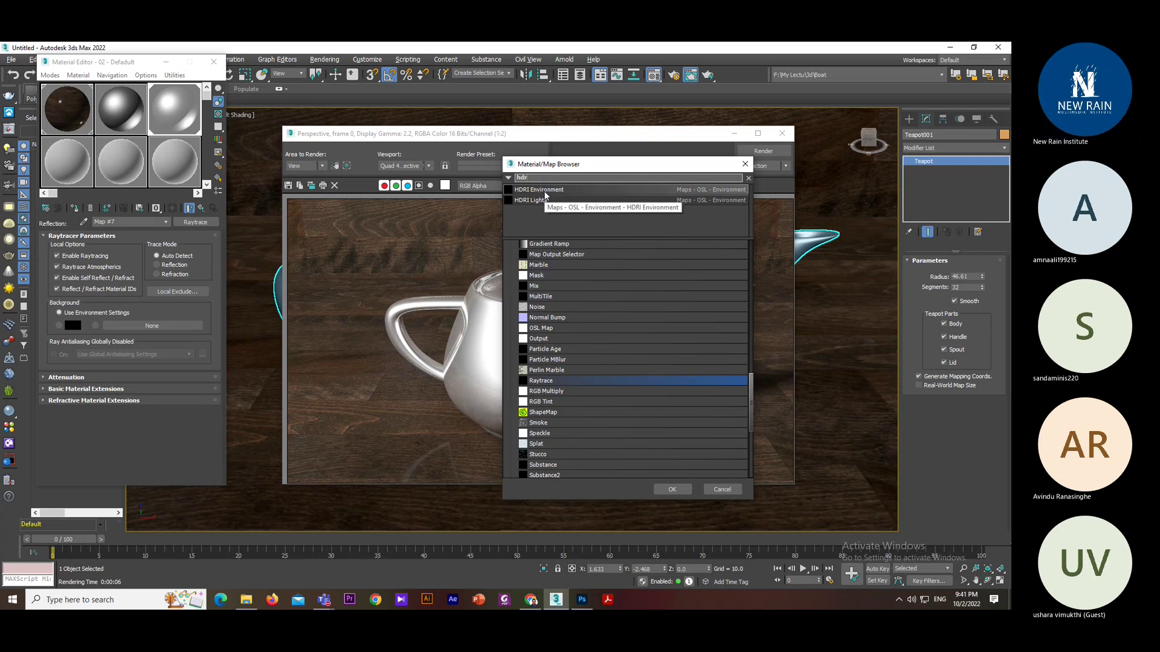
double_click(544, 191)
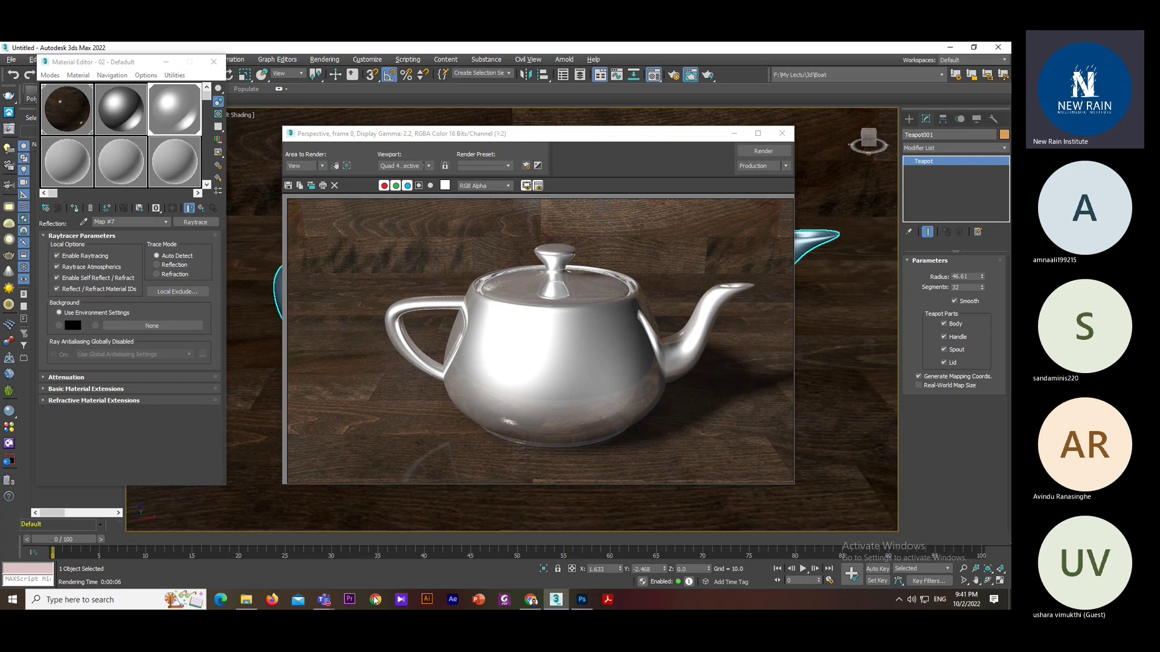
- Browse for the HDRI image file in the maps folder of the 3ds Max 2022 installation under C:\Program Files\Autodesk
left_click(129, 325)
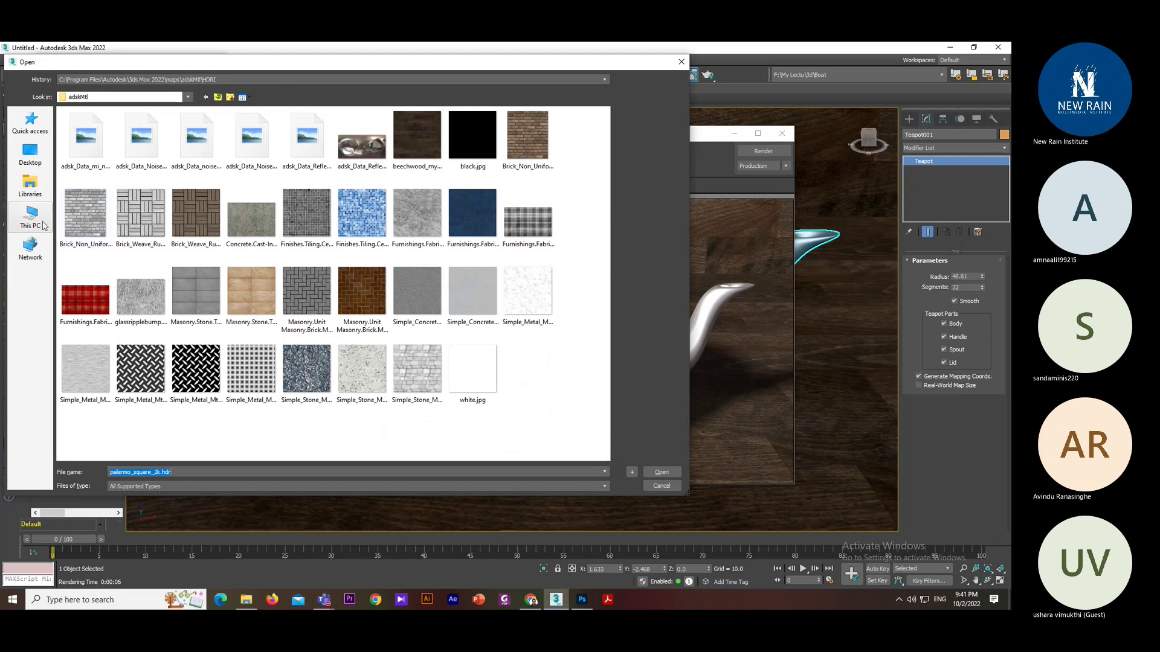
left_click(41, 222)
double_click(117, 202)
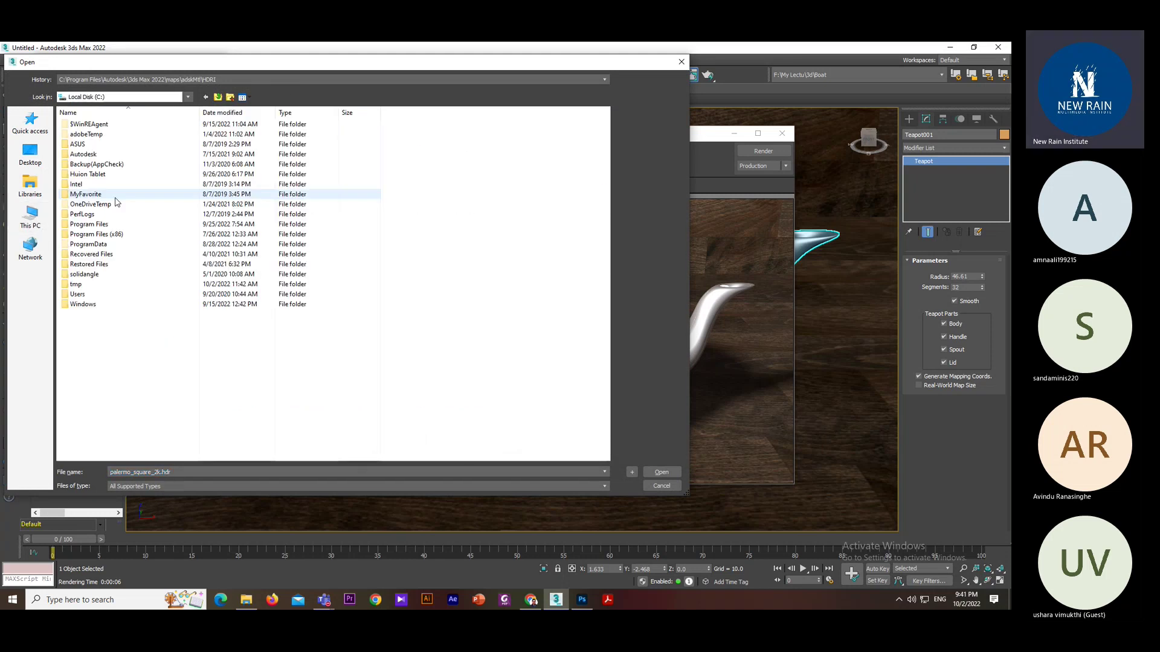
left_click(103, 226)
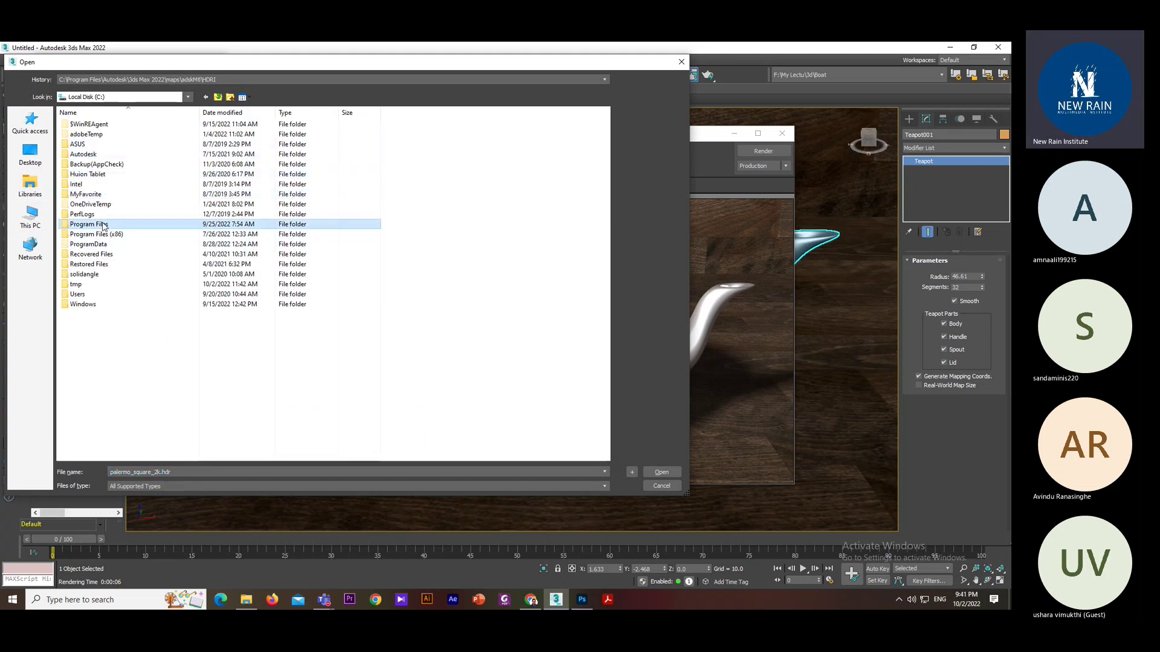
double_click(102, 226)
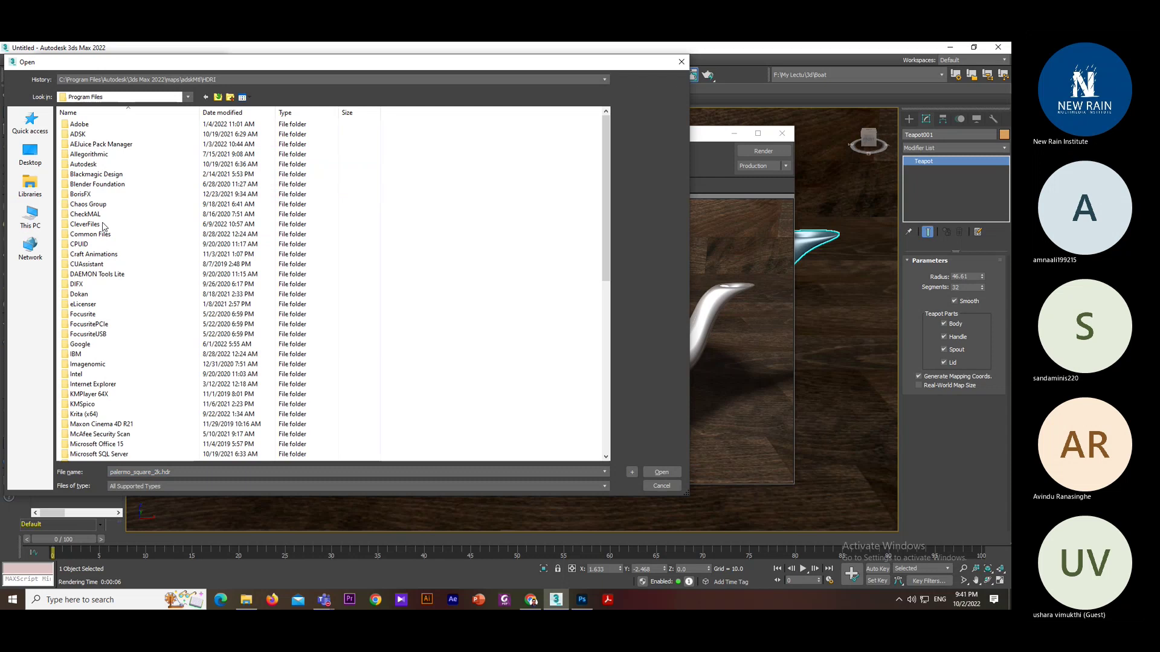
double_click(90, 166)
double_click(90, 156)
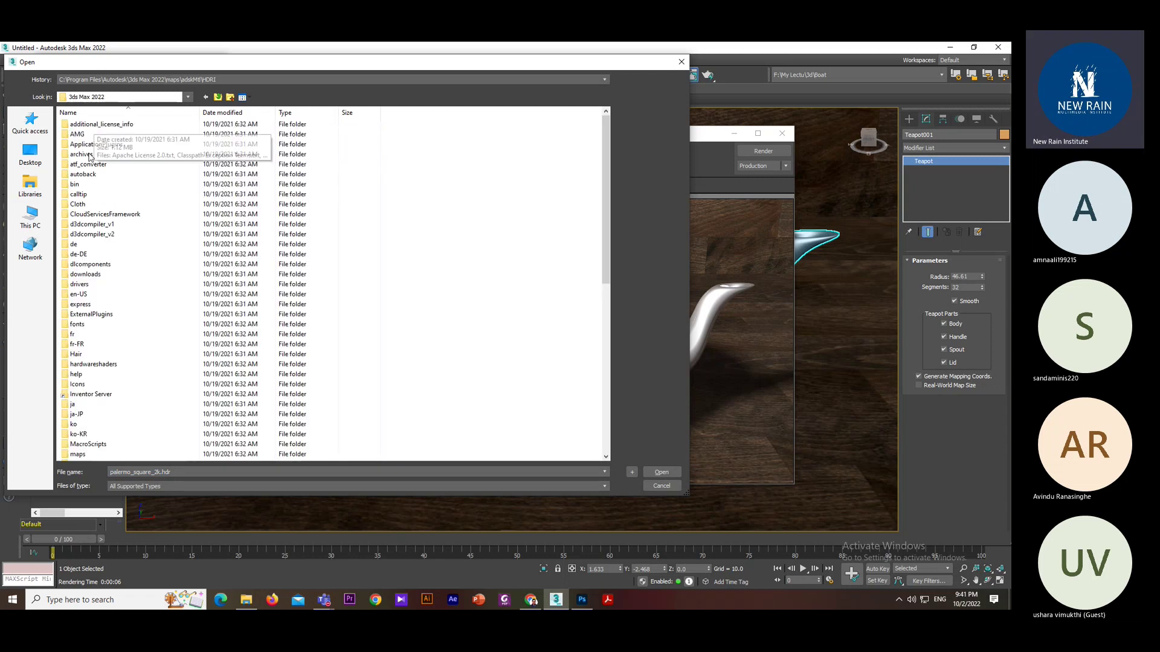
key("m")
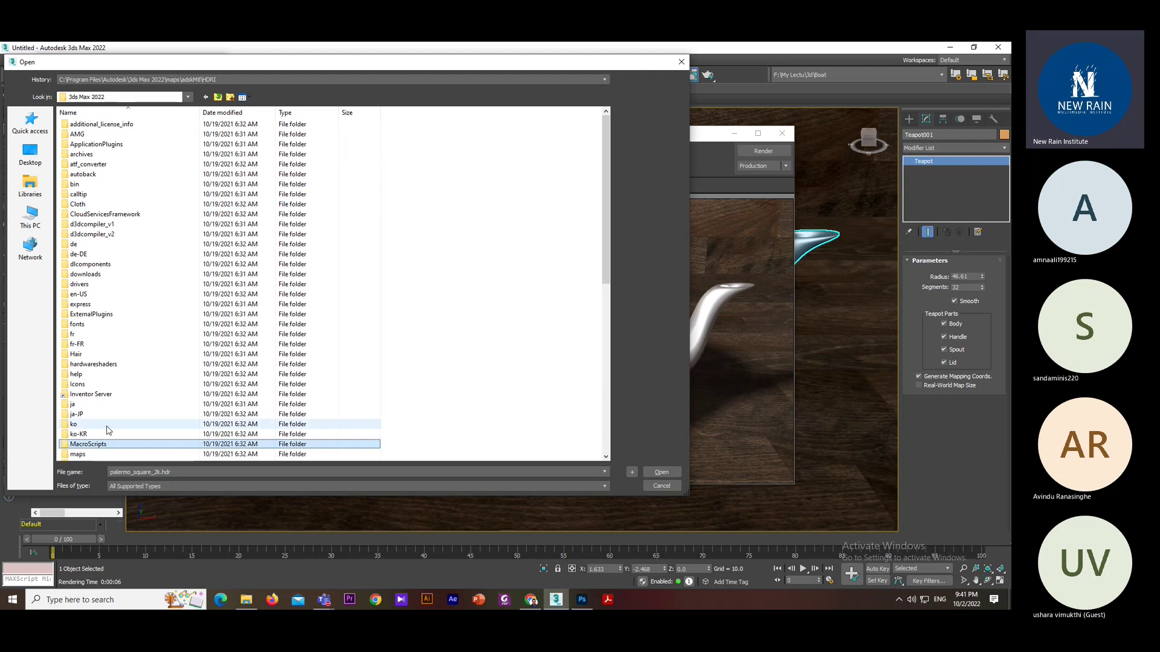
double_click(81, 454)
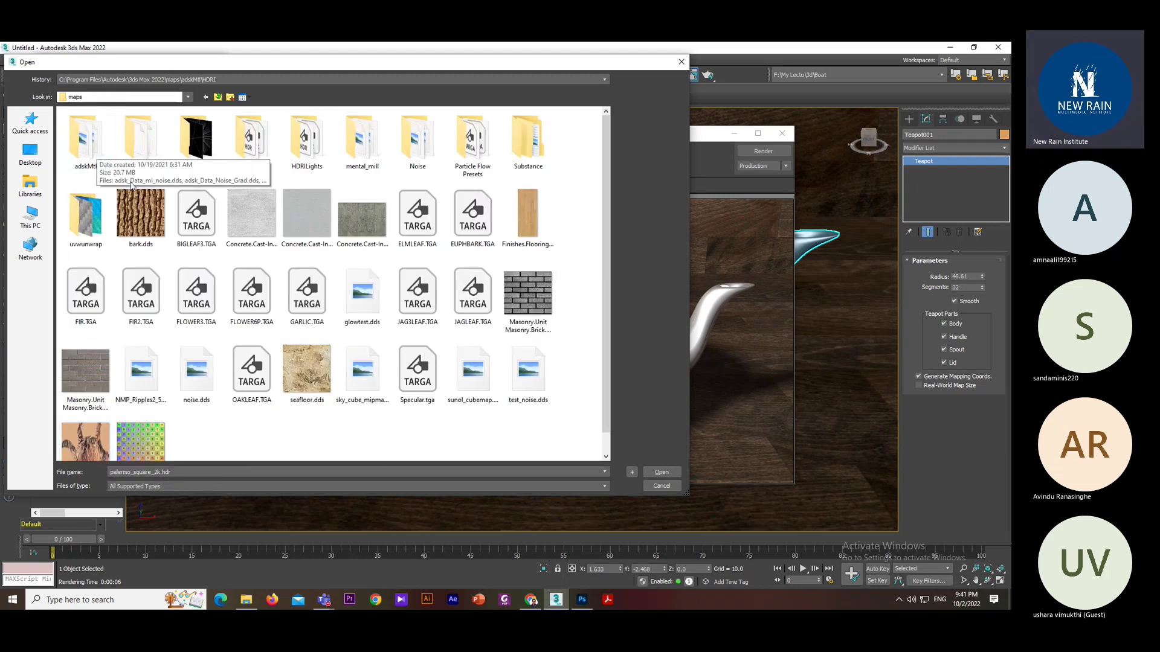
- Open the HDRI subfolder and select ADS_StudioLigting_2k.hdr
left_click(261, 143)
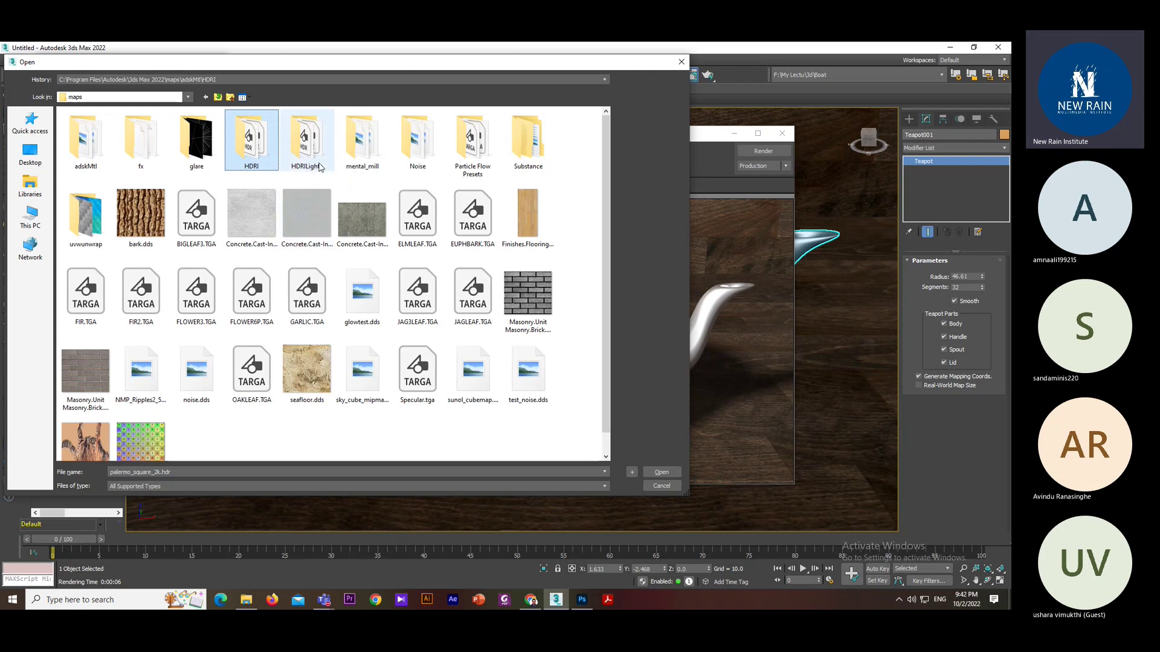
left_click(310, 156)
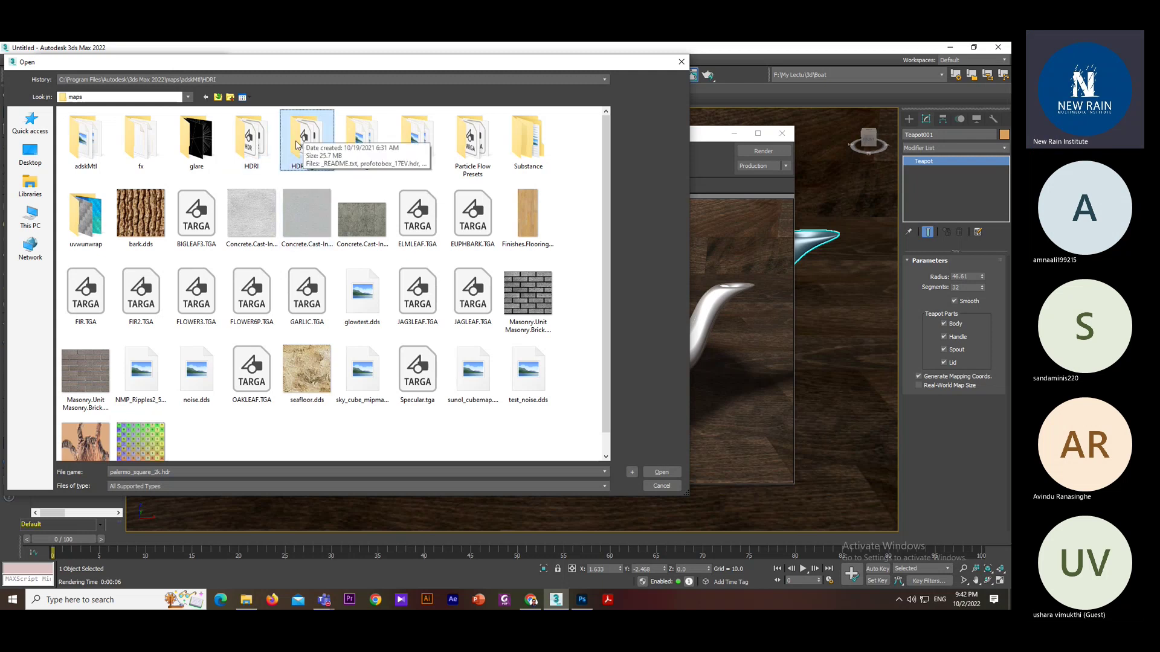
double_click(257, 144)
left_click(87, 143)
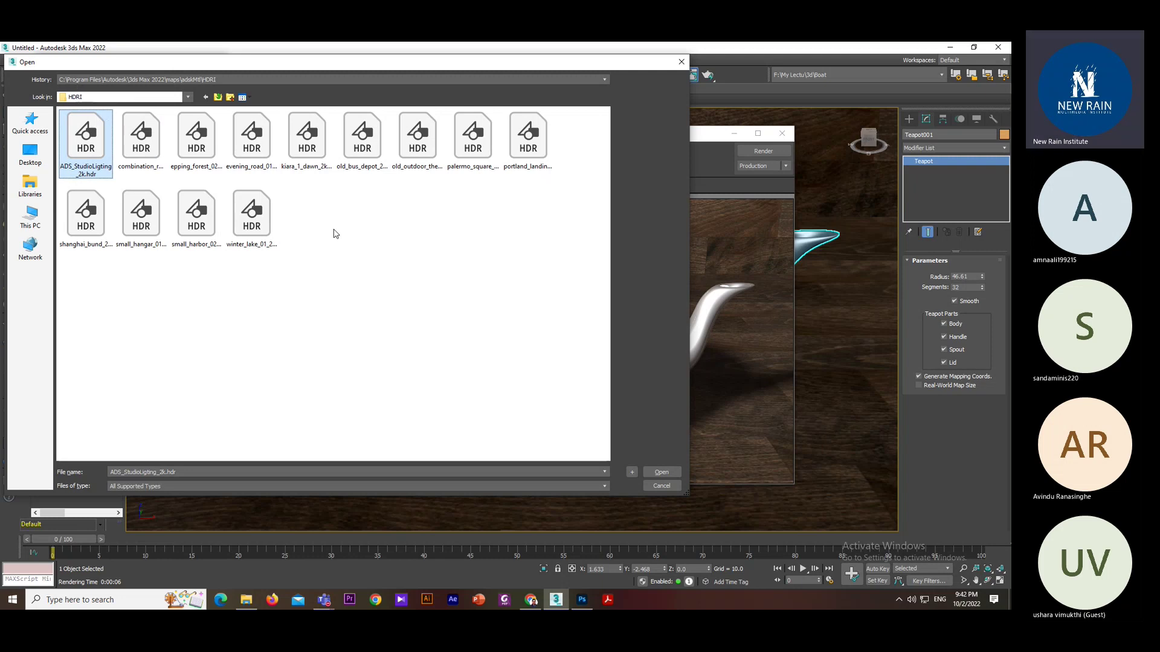
- Switch to Chrome, search Google for "under exposure" and show the image results, closing the YouTube page
left_click(530, 599)
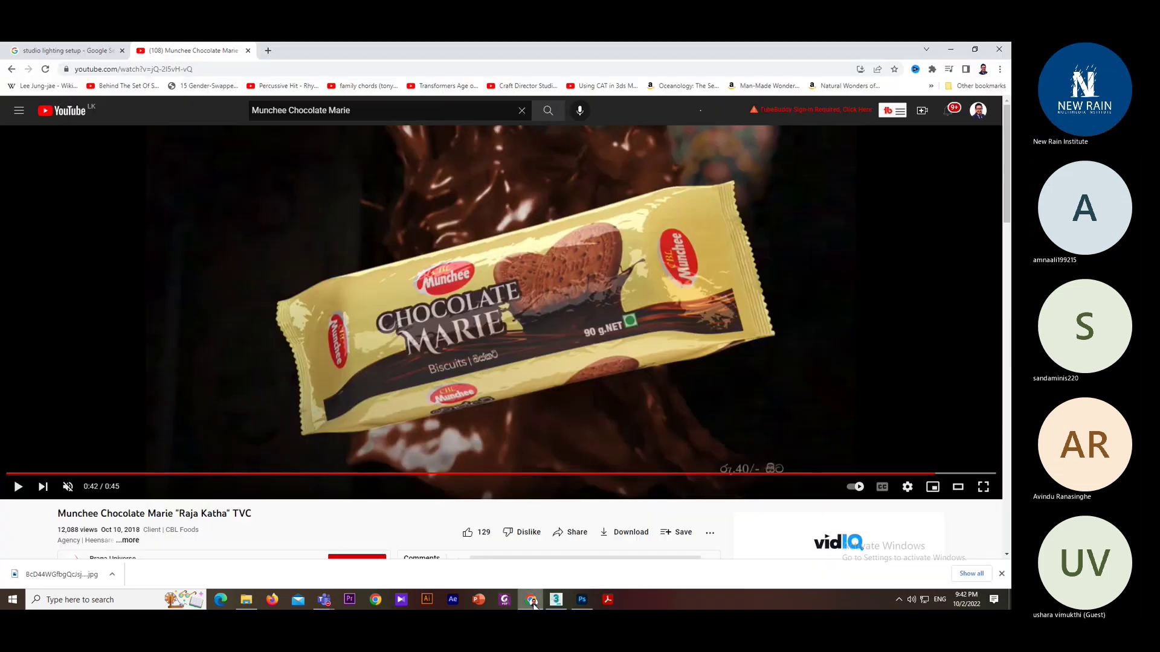
left_click(60, 50)
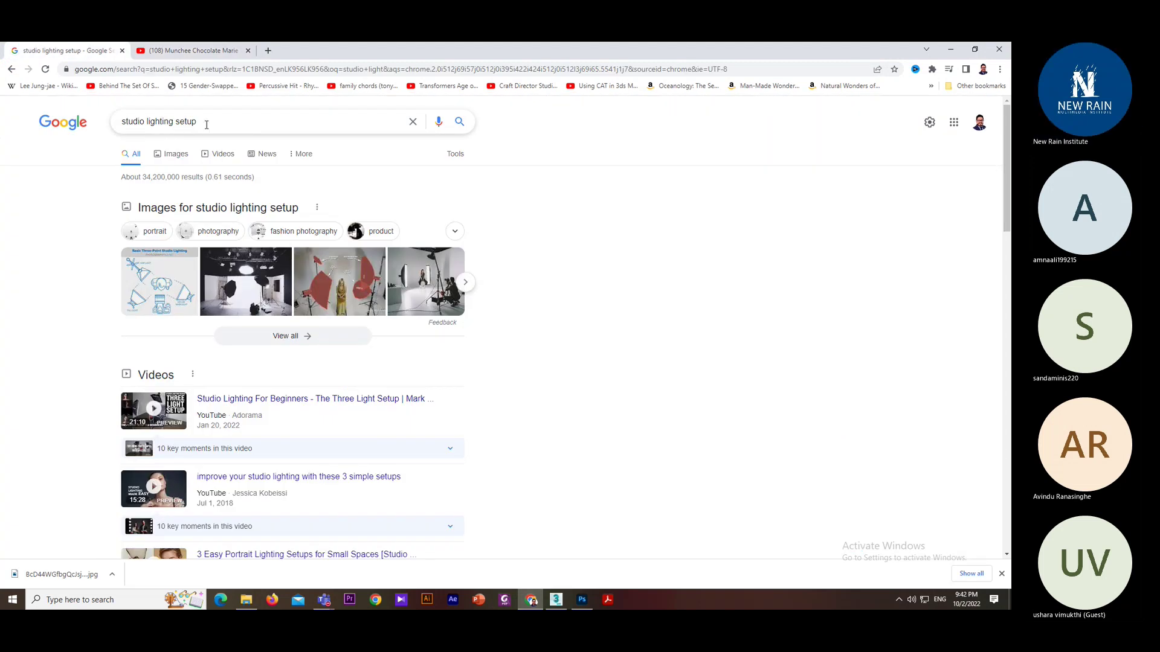
left_click_drag(206, 124, 67, 123)
type("und")
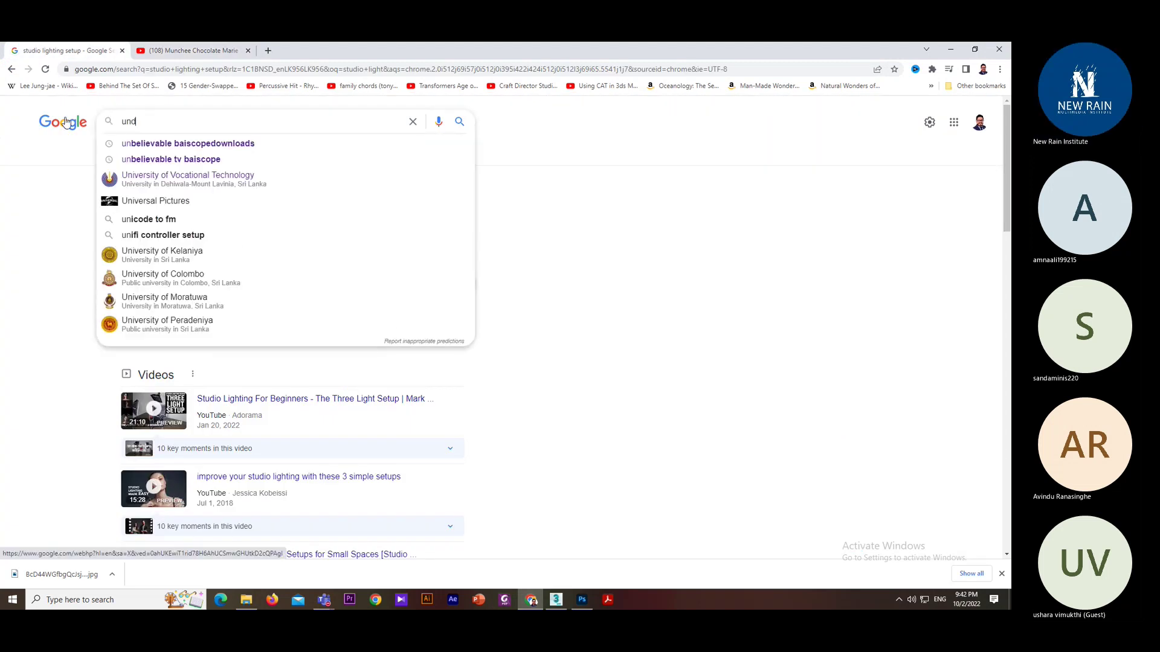
type("er ex")
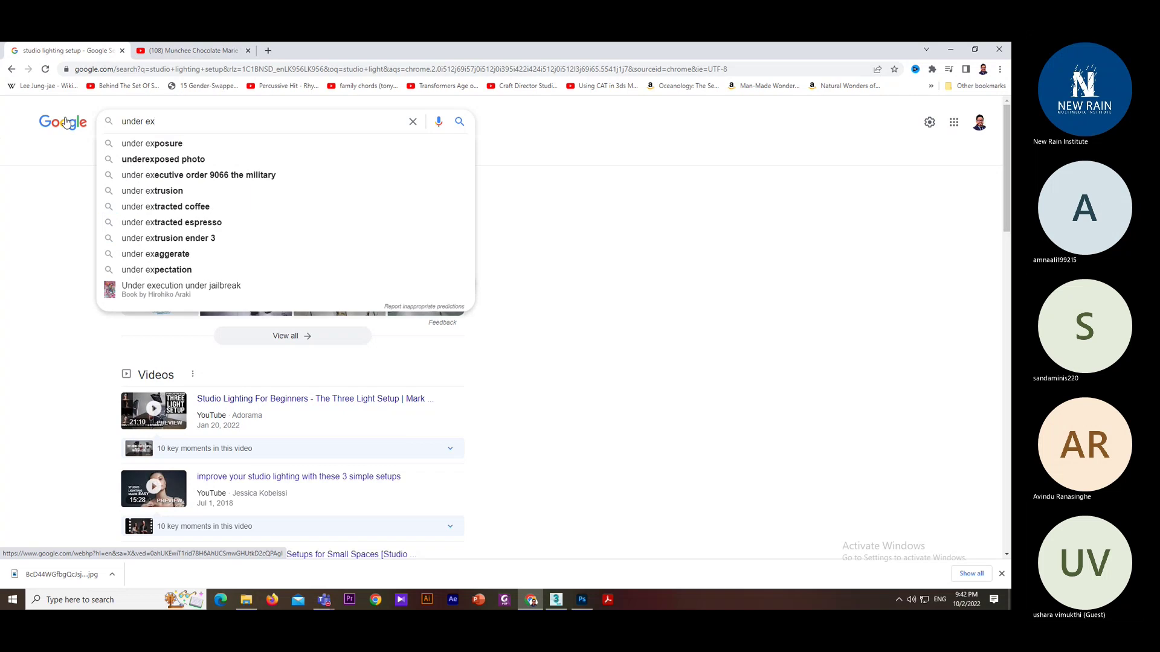
type("po")
left_click(145, 148)
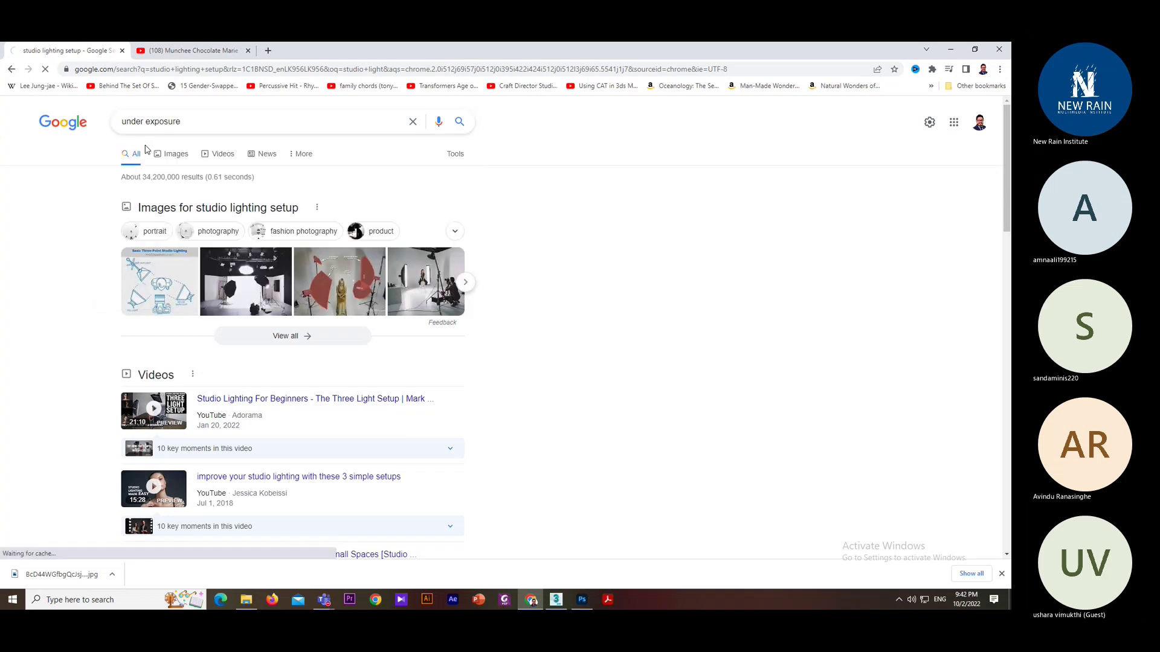
left_click(248, 50)
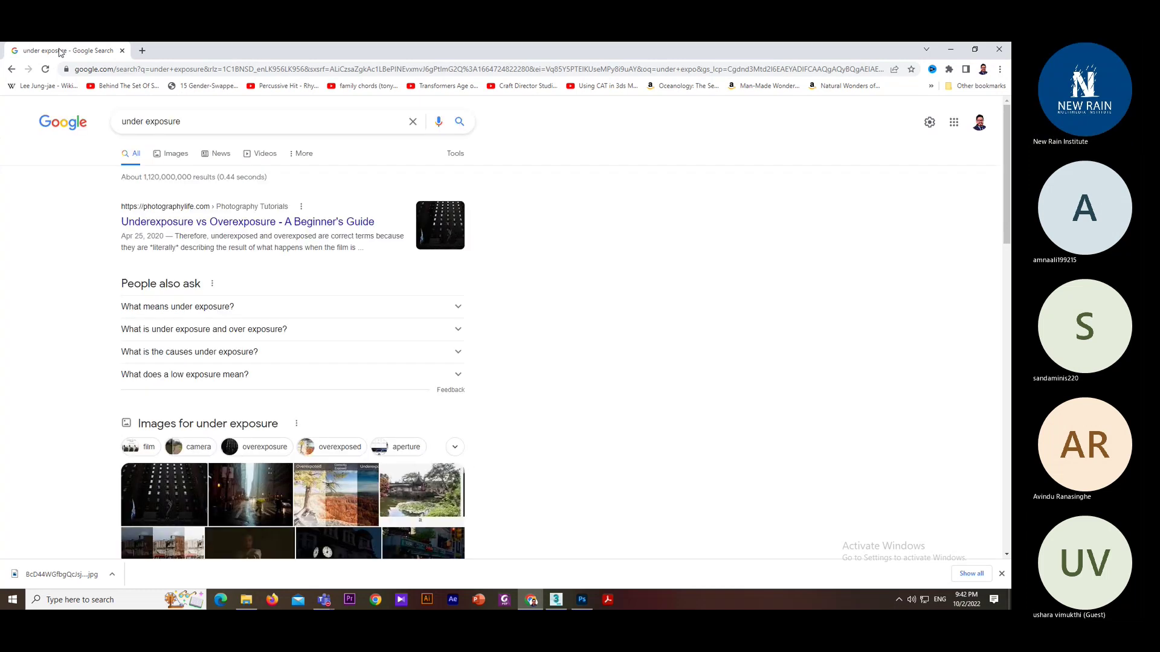
left_click(176, 155)
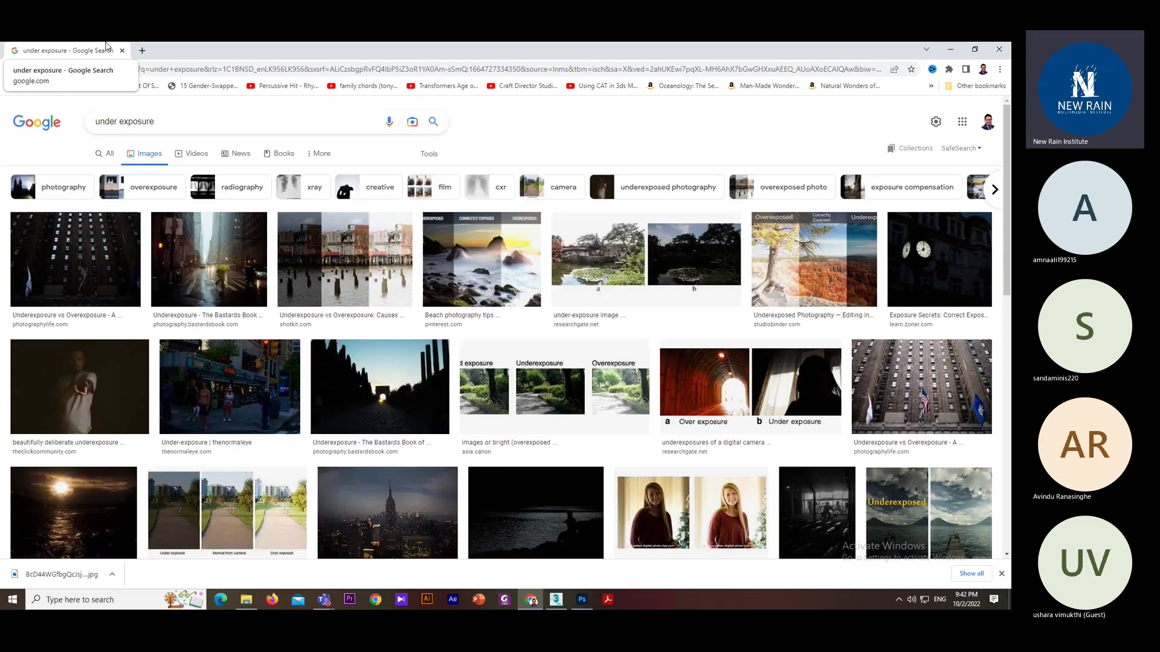
- Open the Shotkit underexposure versus overexposure image in its own tab, and briefly check the Teams meeting window
middle_click(338, 271)
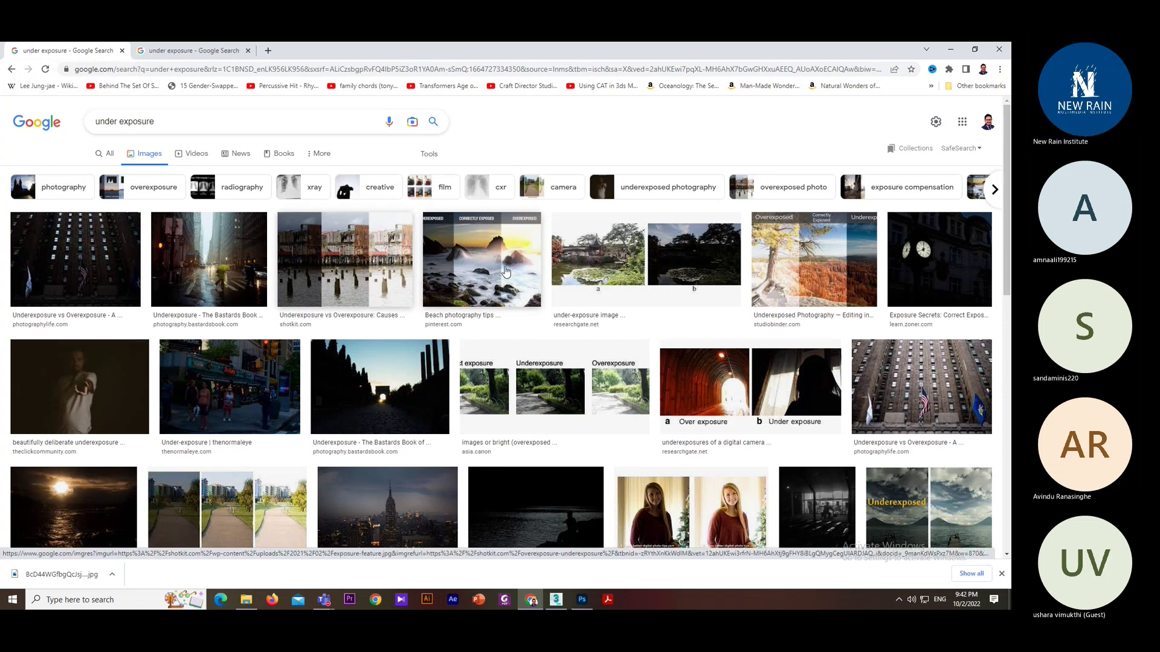
left_click(220, 51)
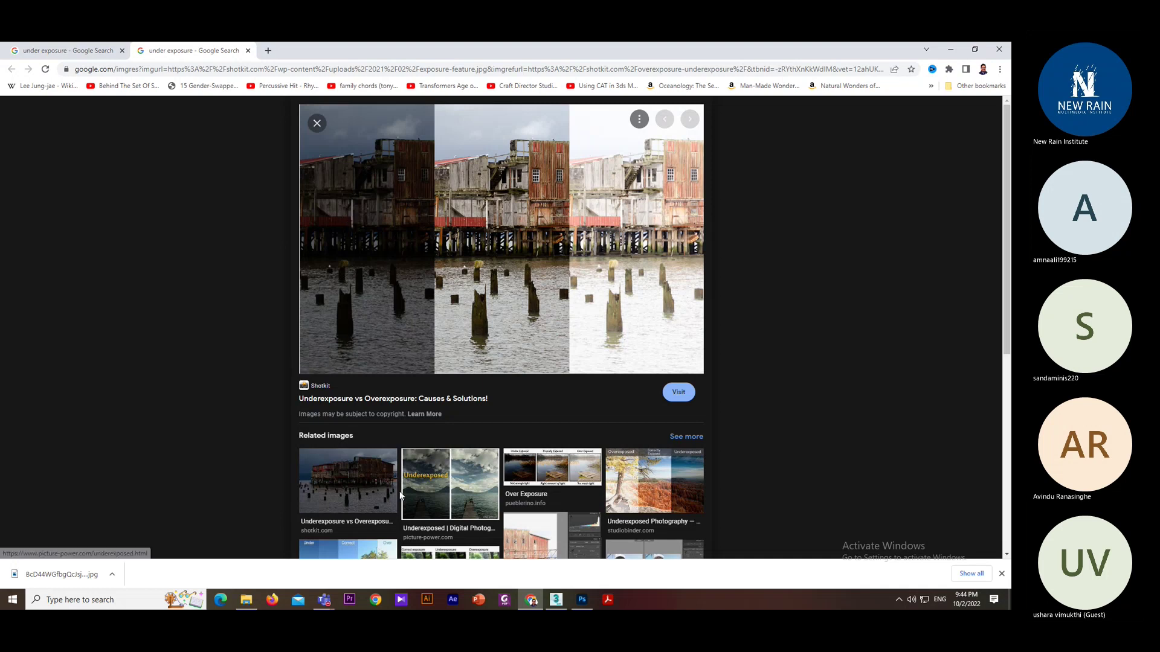
mouse_move(330, 604)
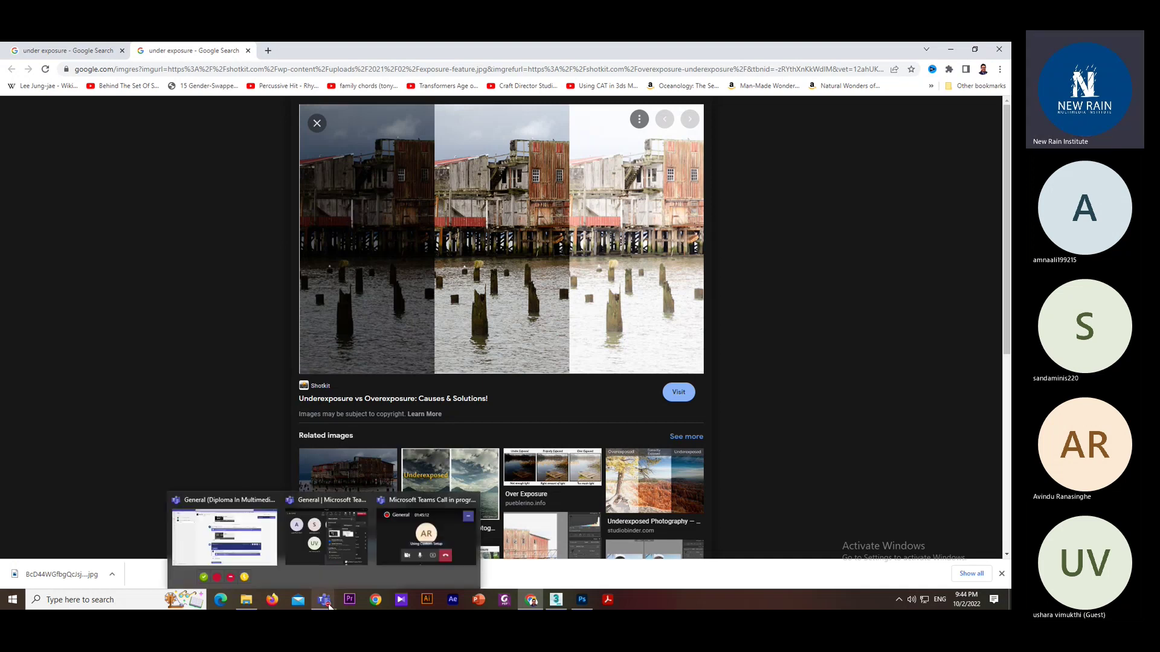
left_click(310, 548)
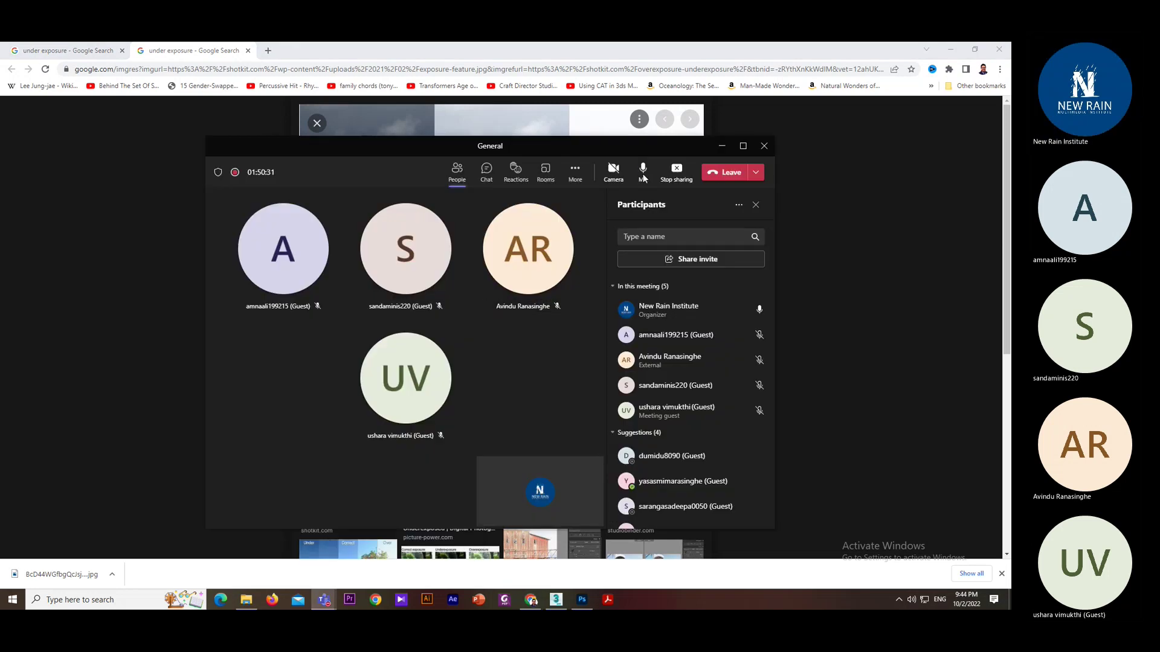
left_click(723, 148)
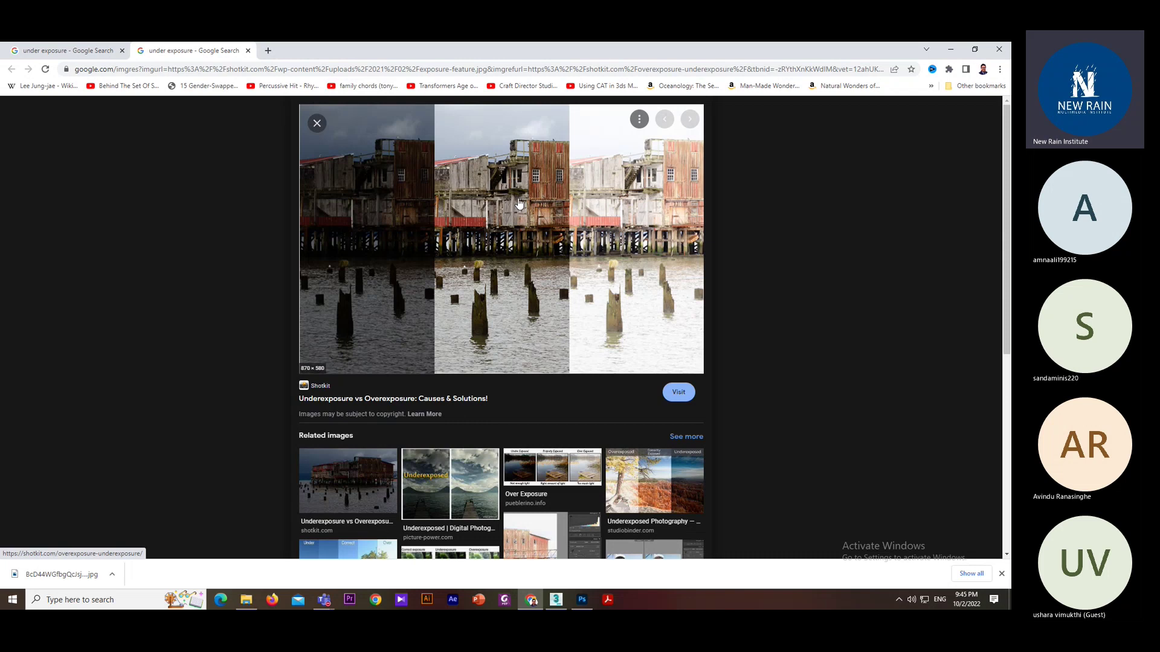
- Return to the image results tab and search Google Images for "hdr image samples"
left_click(89, 46)
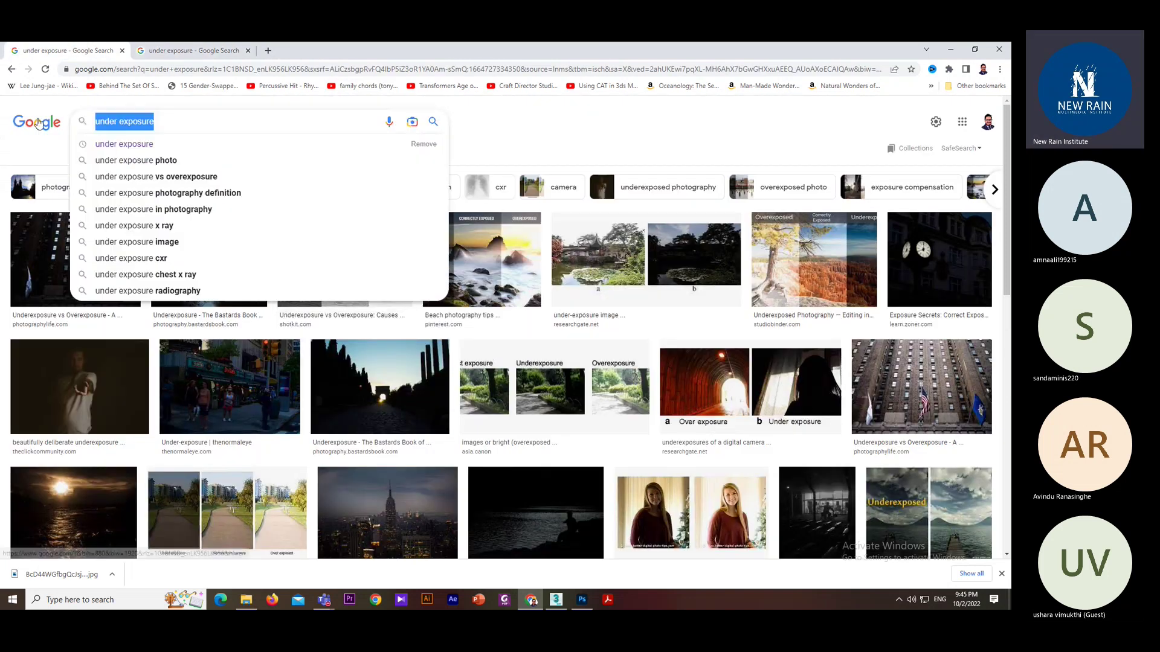
type("hdr ")
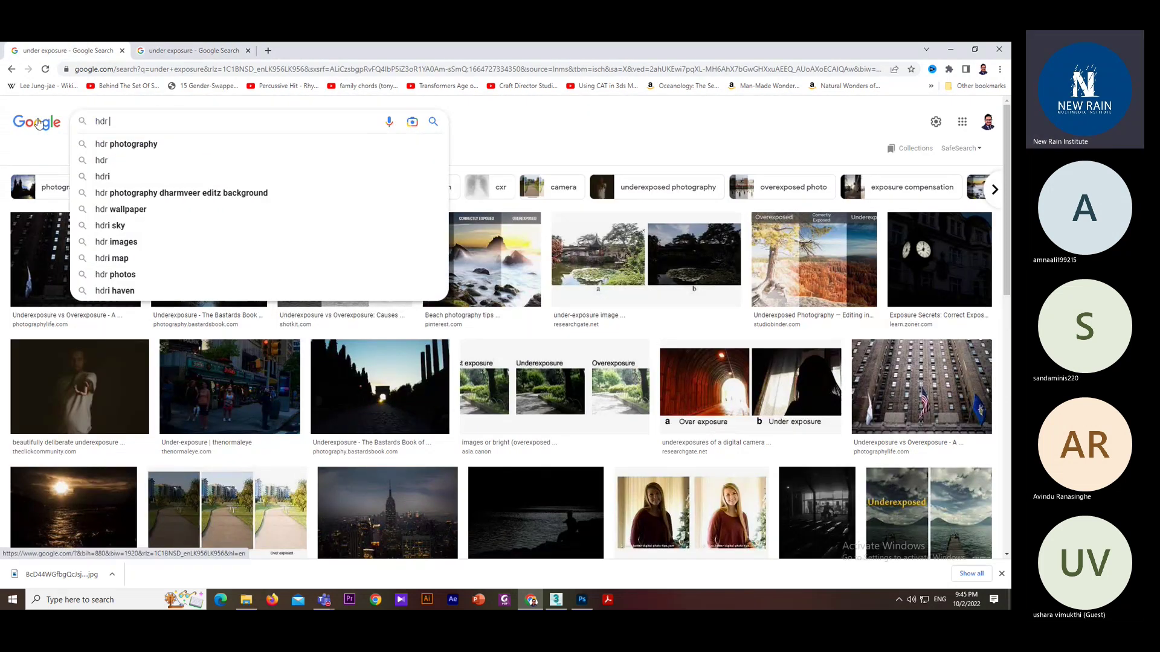
type("image samp")
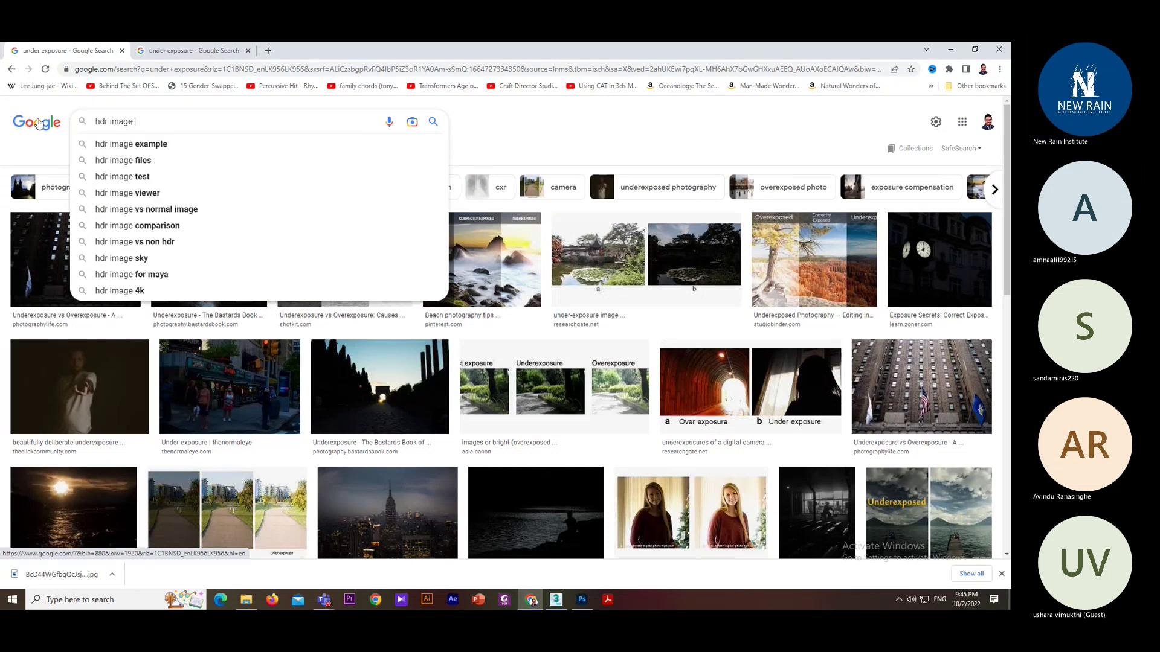
type("les")
key("Return")
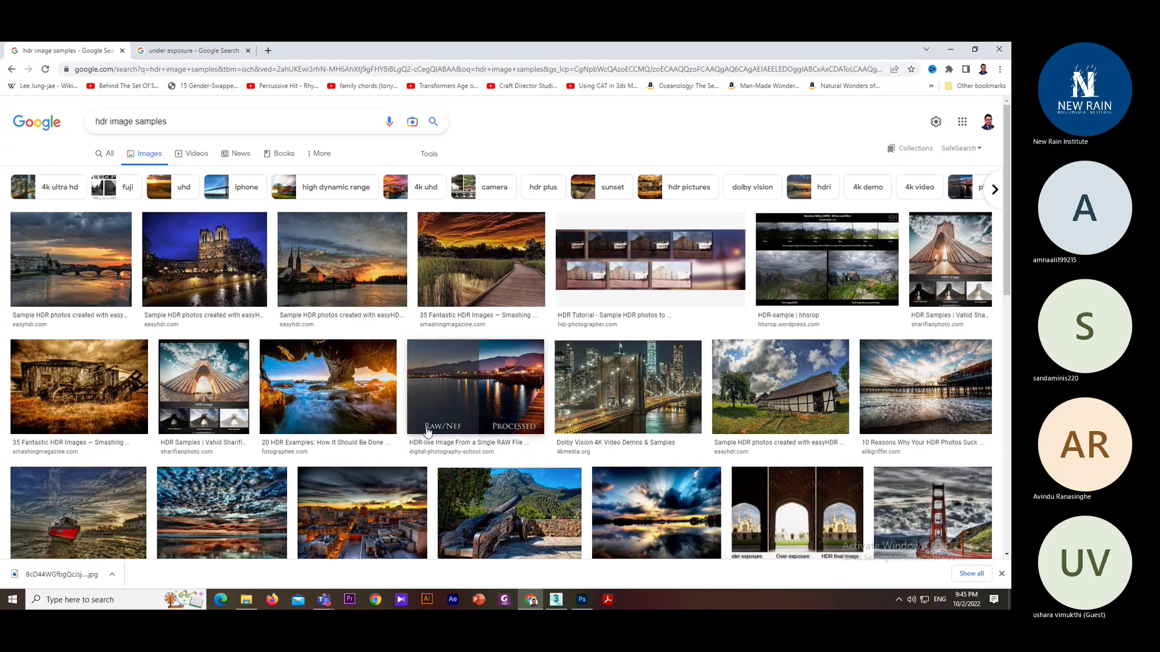
- Open the HDR sample images from hdr-photographer.com, sharifianphoto.com and easyhdr.com in new background tabs
middle_click(680, 285)
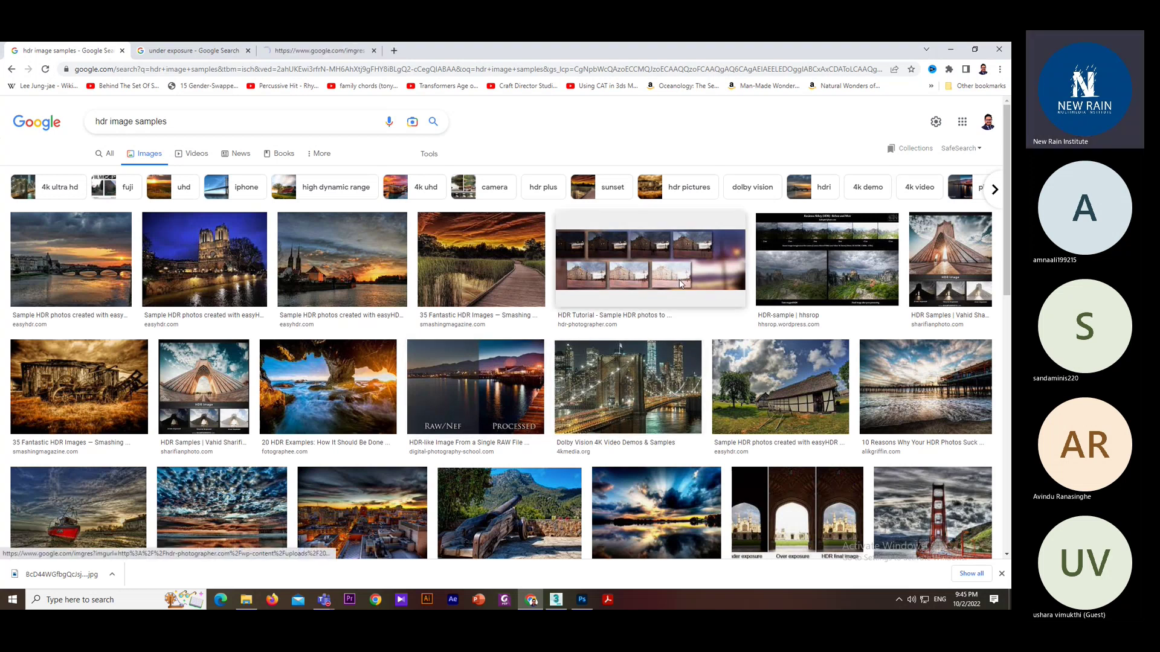
middle_click(937, 254)
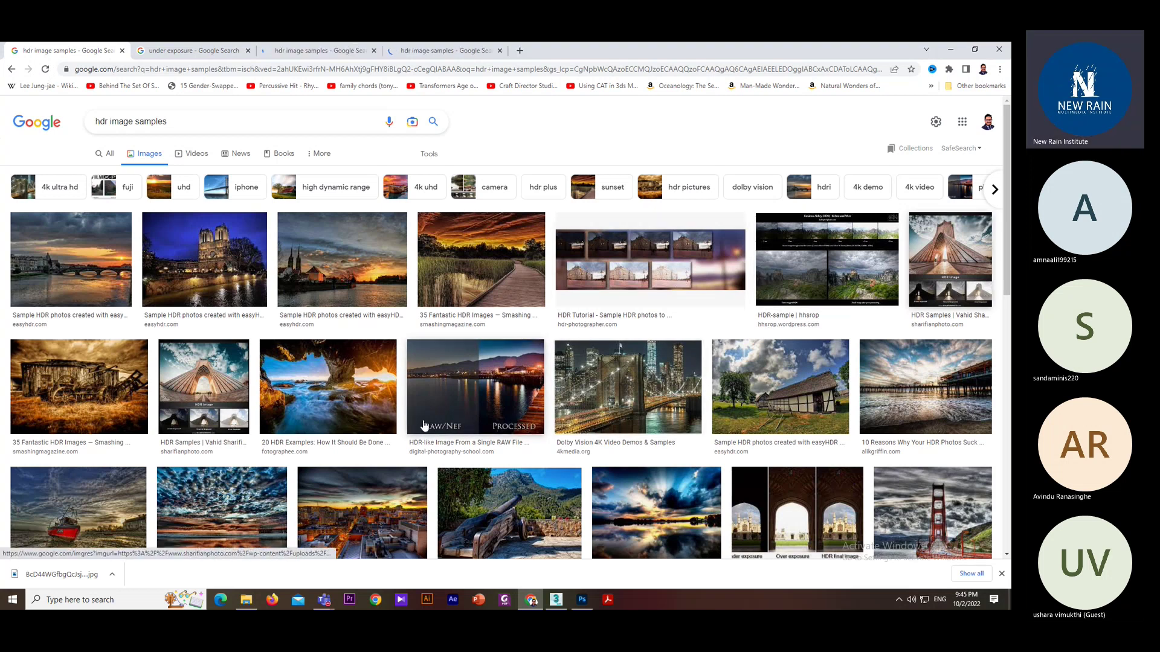
middle_click(745, 393)
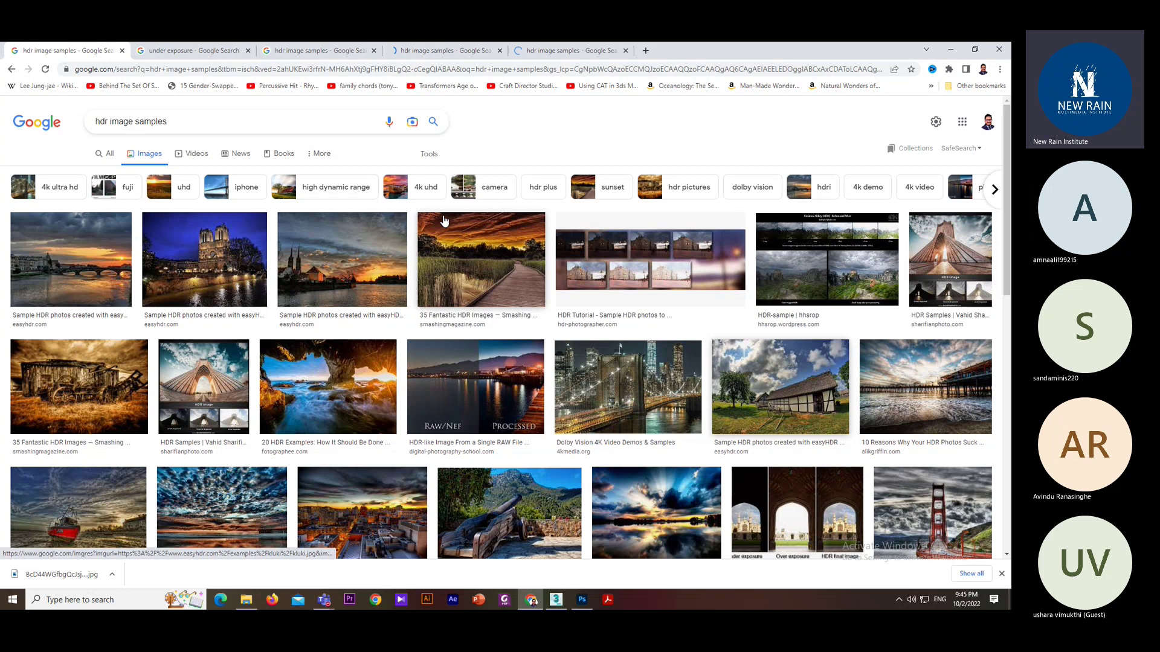
- Review the exposure and HDR examples, closing the under exposure, hdr-photographer.com and sharifianphoto.com tabs to reach the easyHDR photo
left_click(164, 52)
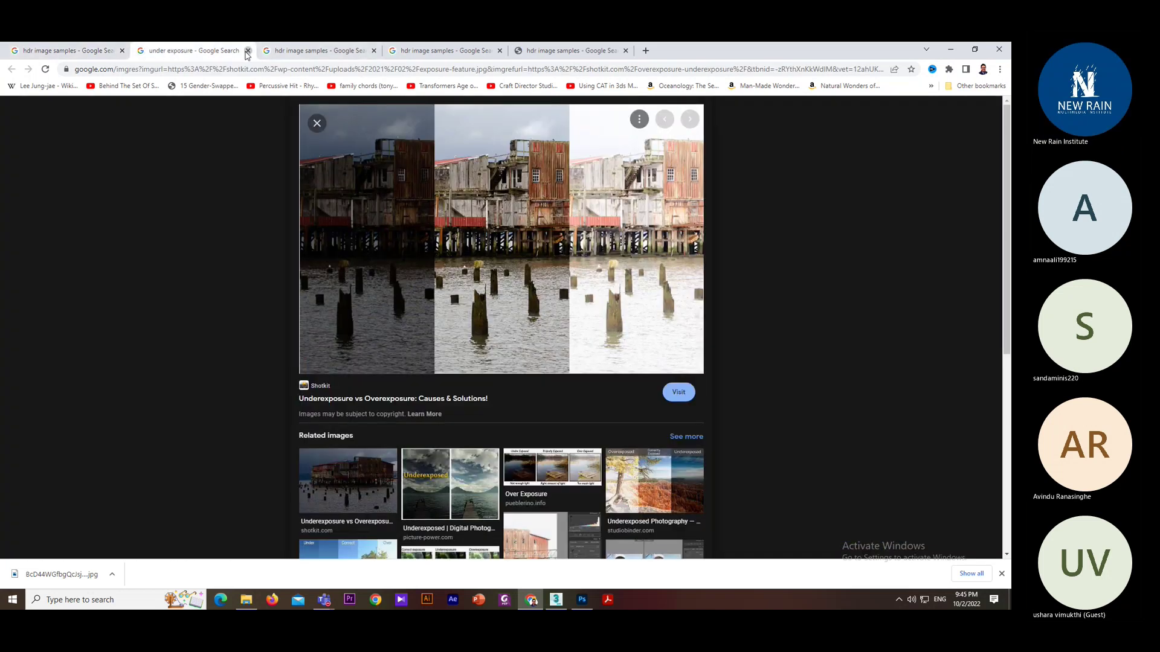
left_click(248, 52)
left_click(248, 52)
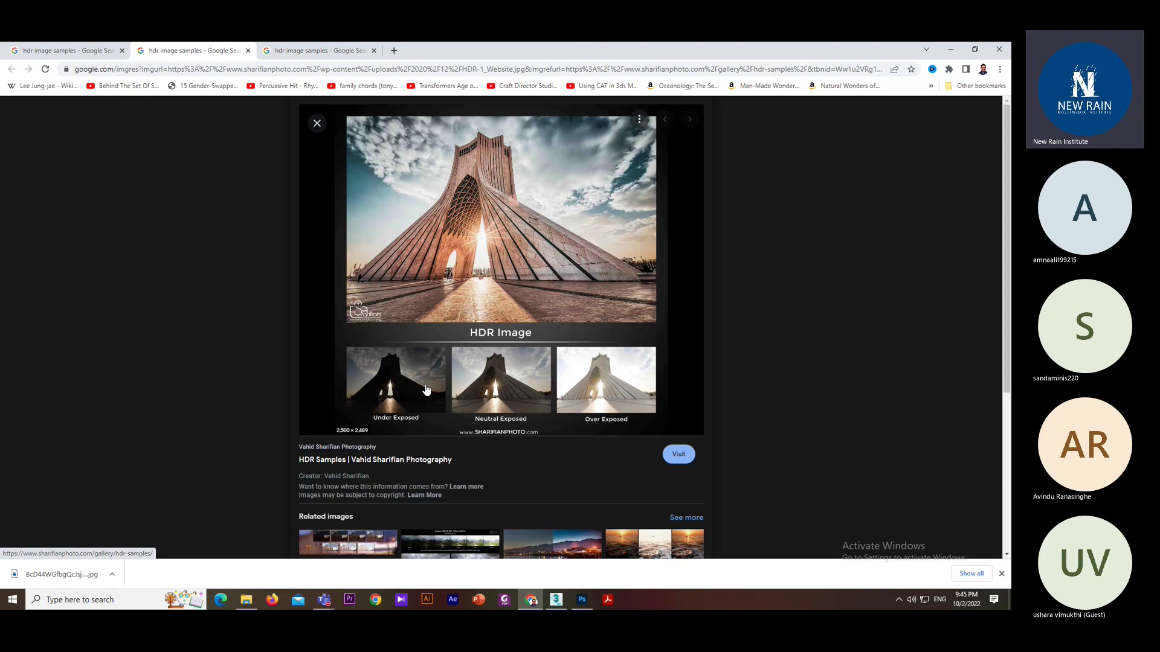
left_click(248, 51)
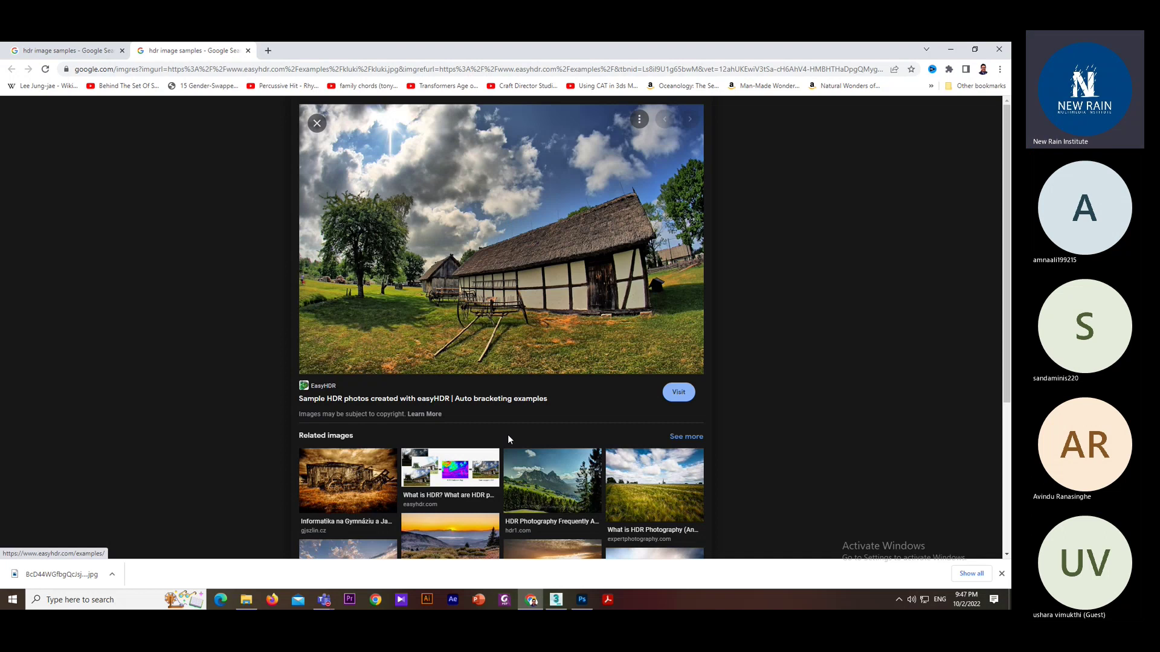
- Switch back to 3ds Max and move the HDRI file selection dialog away from the Material Editor
left_click(582, 600)
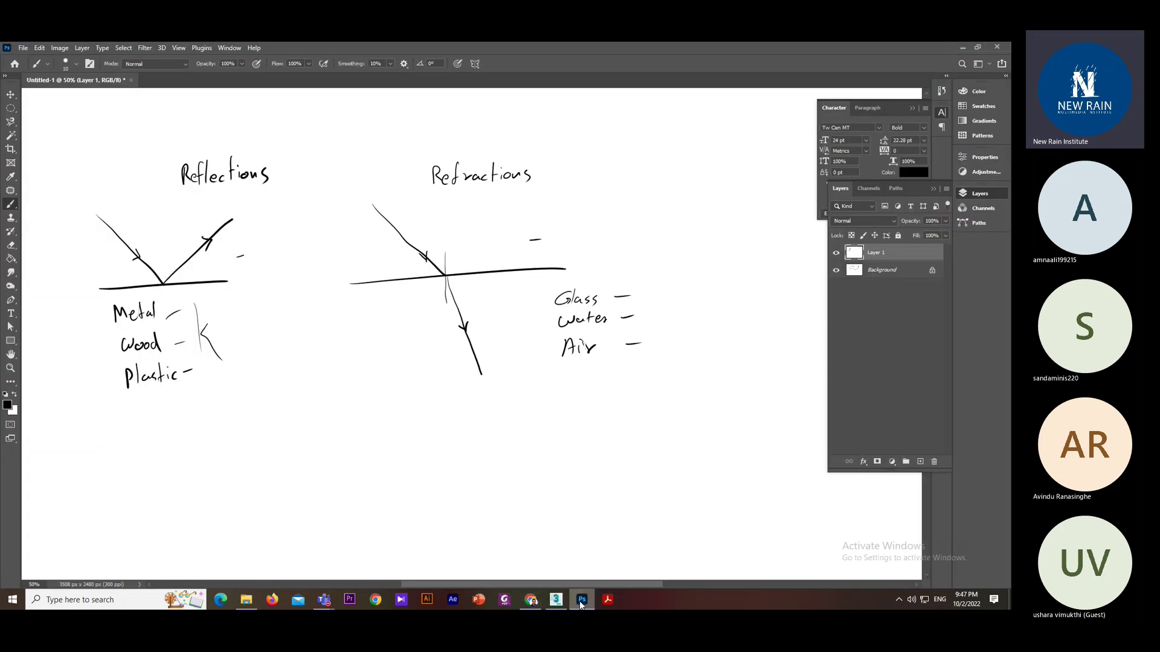
left_click(580, 600)
left_click(555, 600)
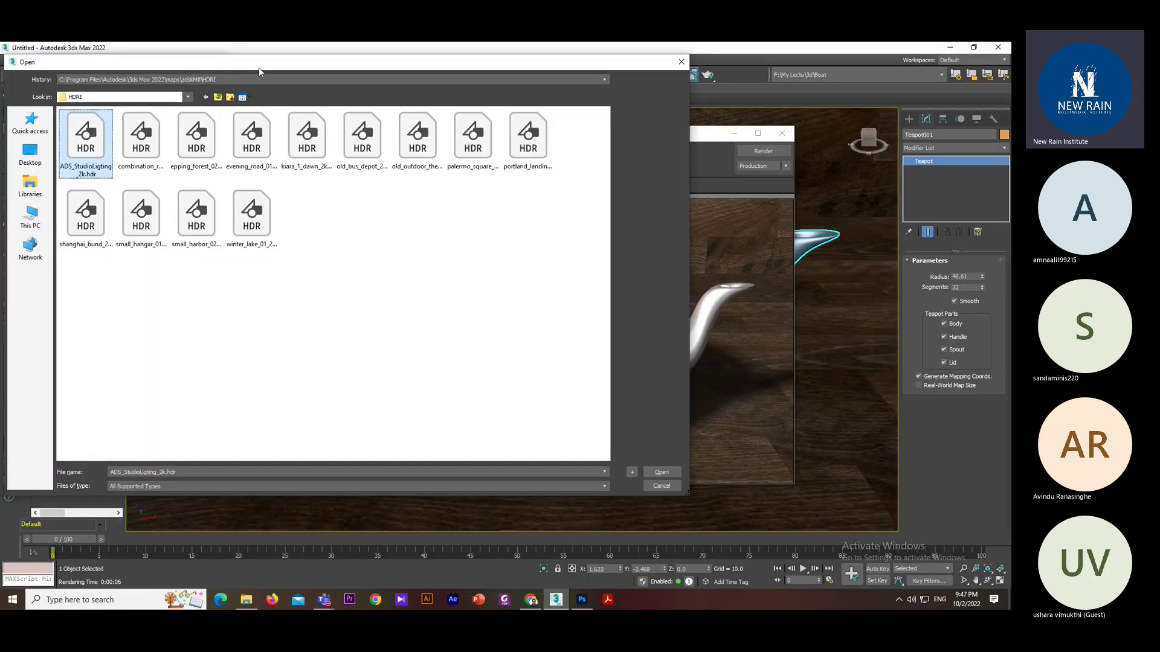
left_click_drag(314, 102, 330, 126)
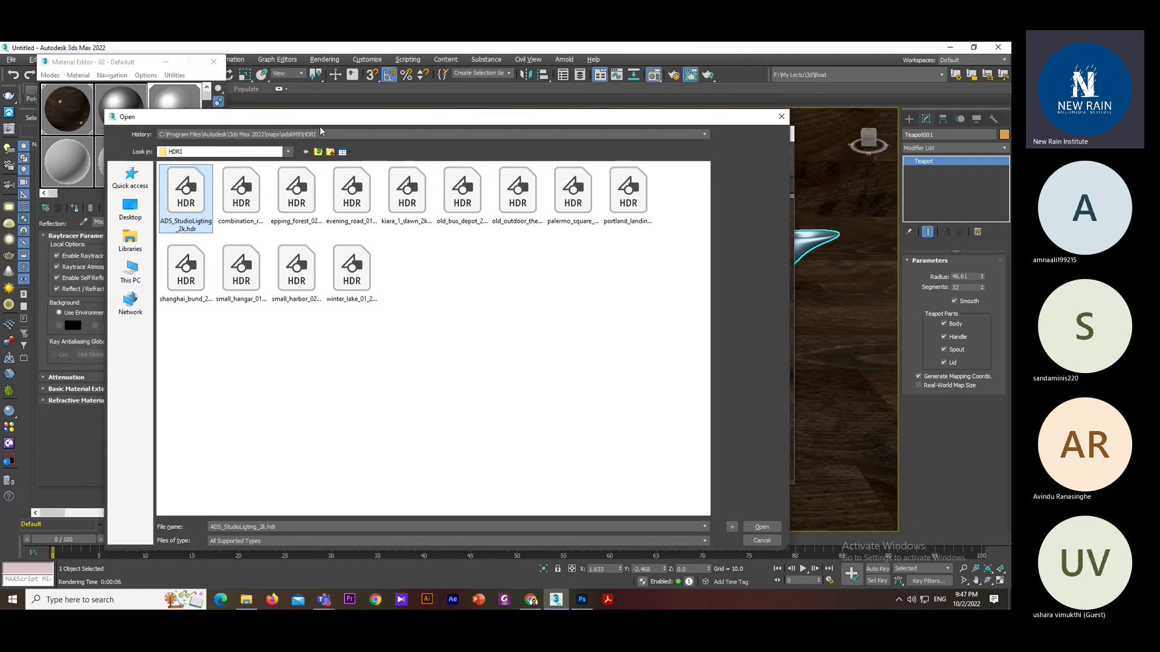
- Switch to Chrome, open YouTube from the bookmarked Percussive Hit video and search for "transformars robot"
left_click(530, 601)
left_click(282, 85)
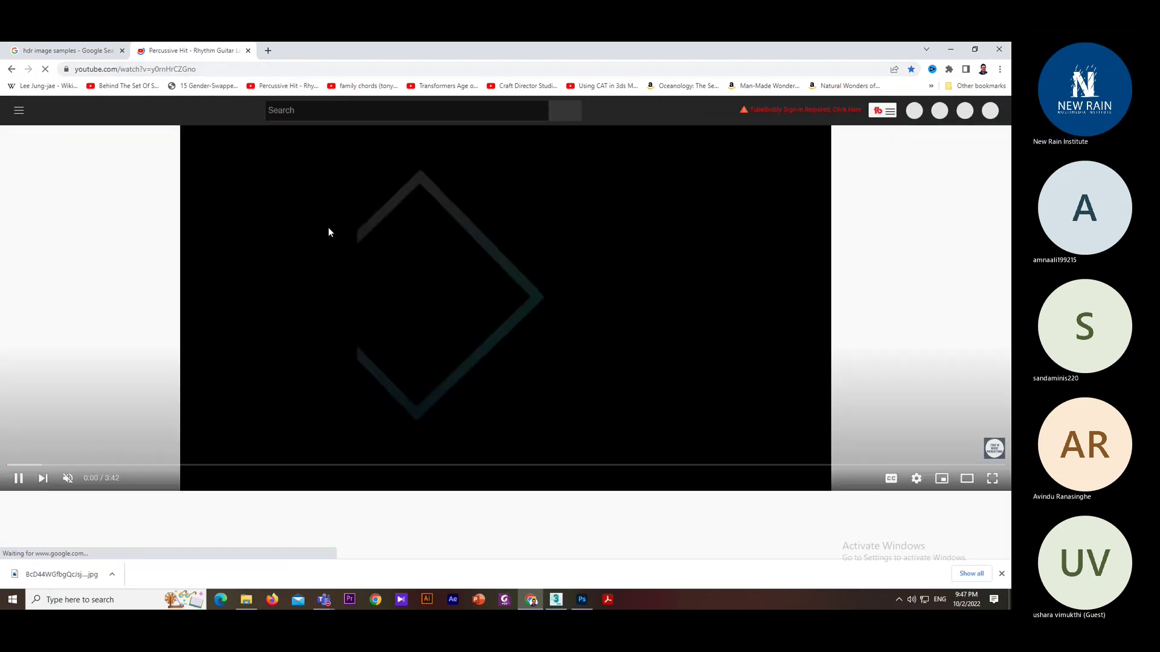
left_click(319, 113)
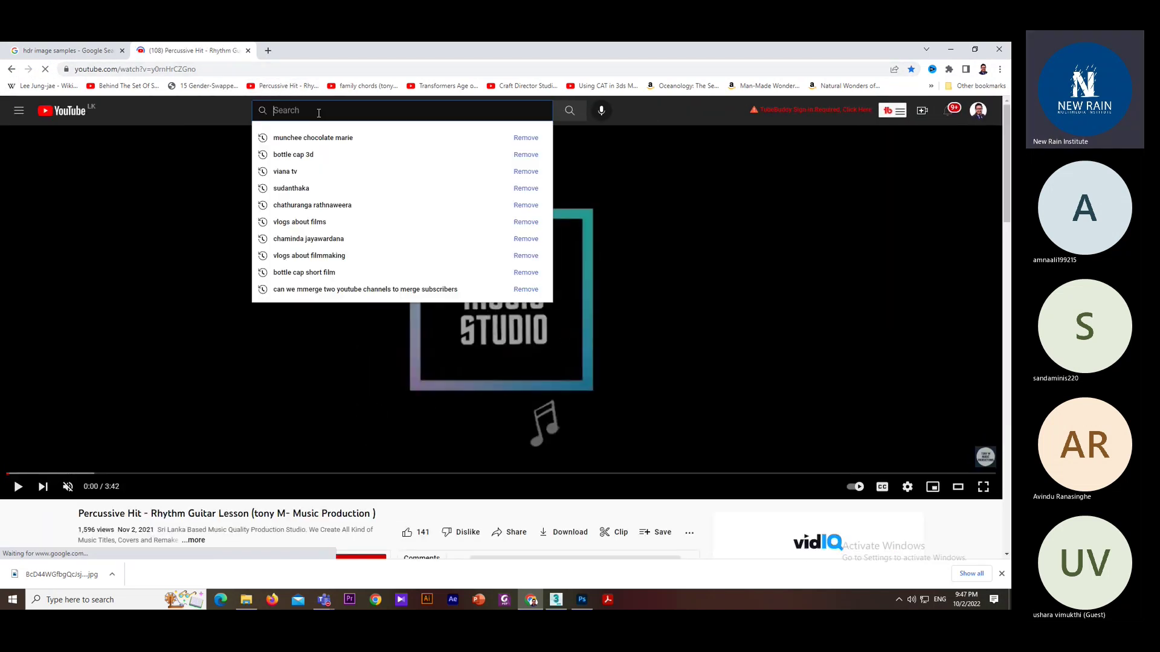
type("tran")
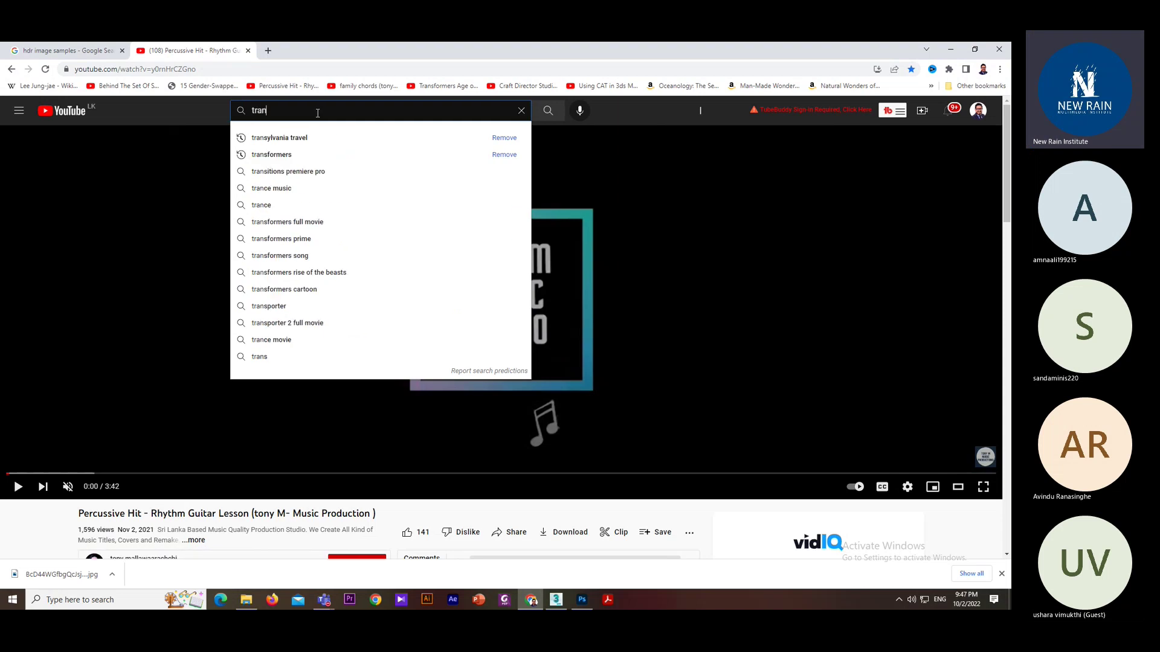
type("sforma")
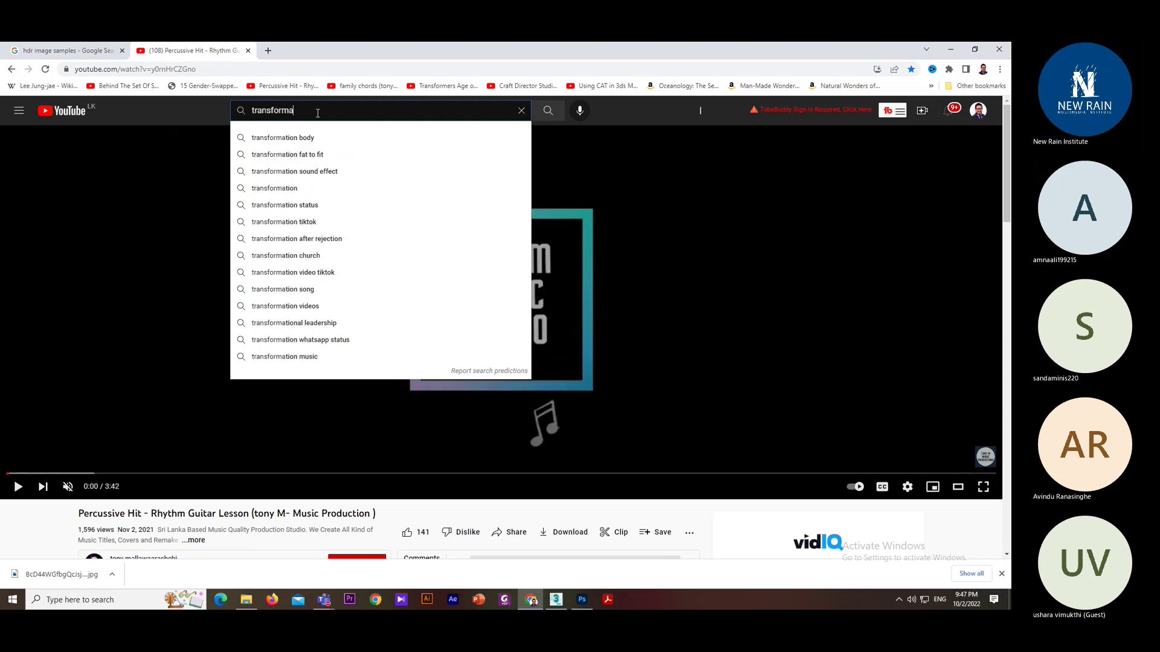
type("rs robot")
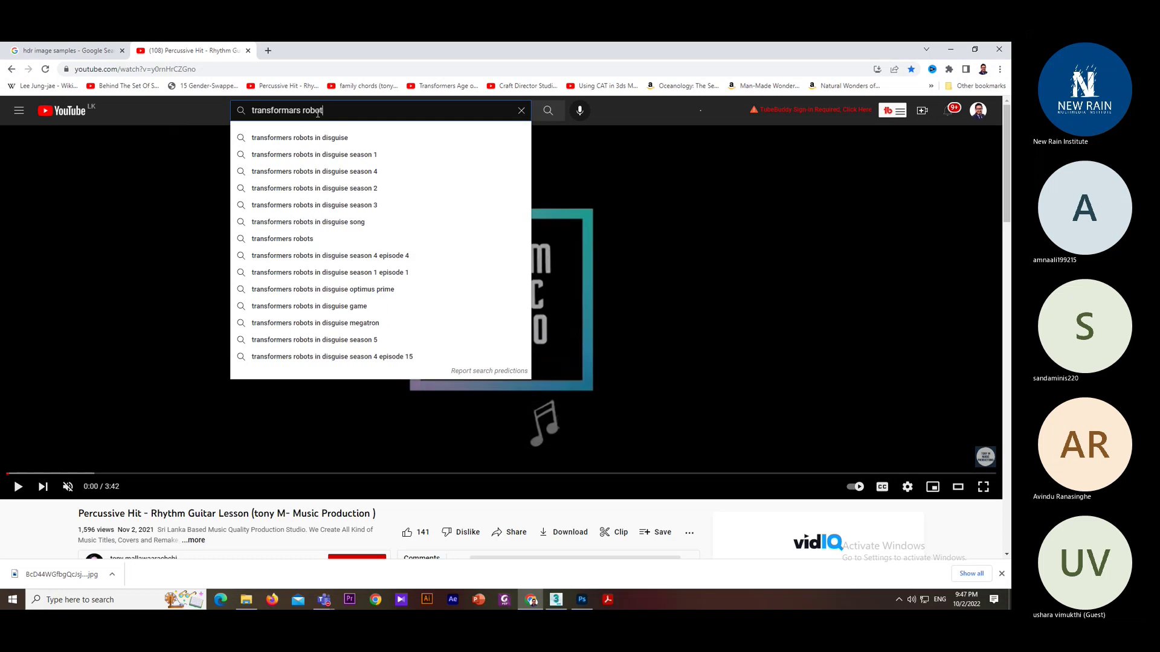
key("Return")
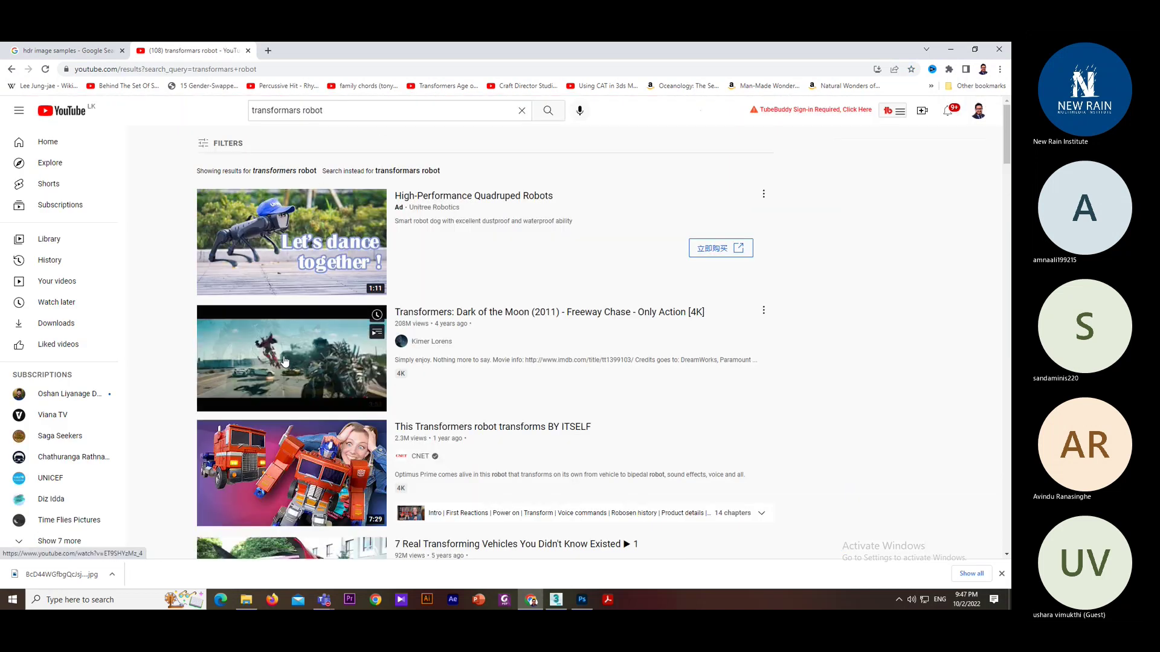
- Open the Transformers: Dark of the Moon Freeway Chase video and view the yellow car scene from about 0:53
left_click(285, 361)
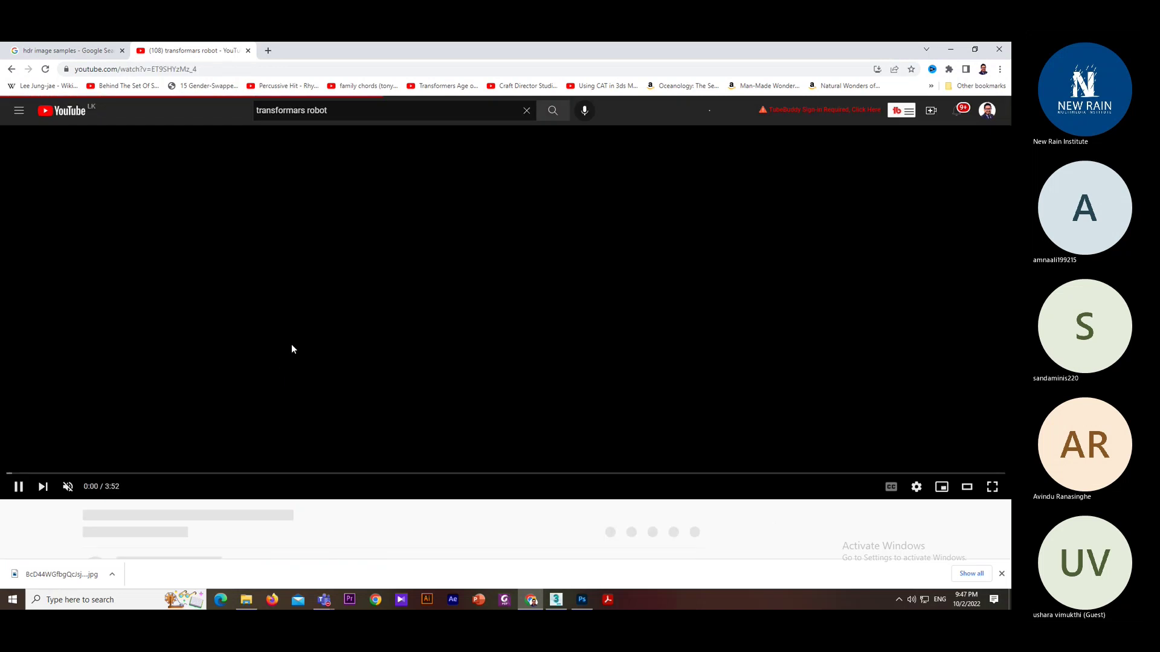
left_click(247, 359)
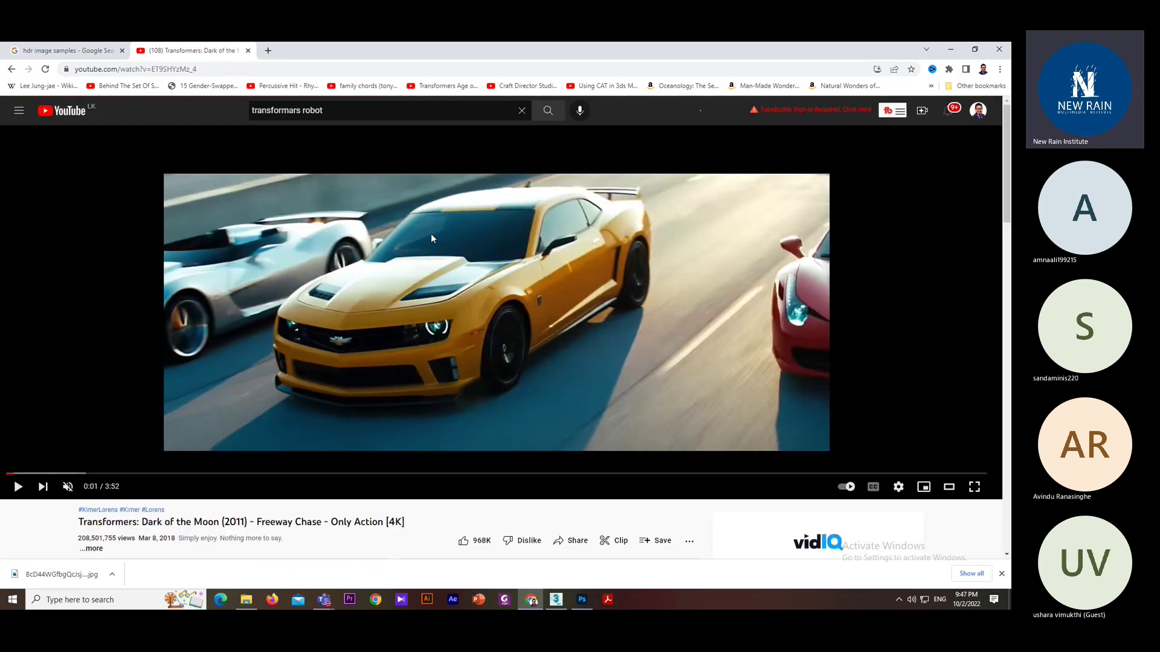
left_click(441, 338)
left_click(230, 475)
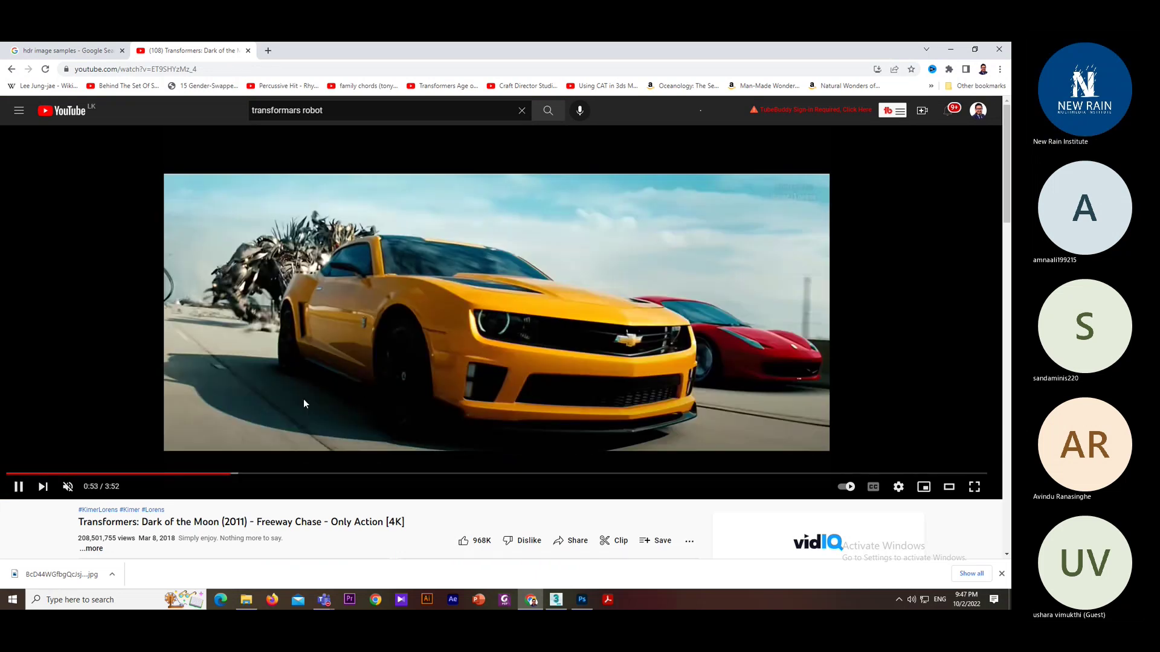
left_click(306, 397)
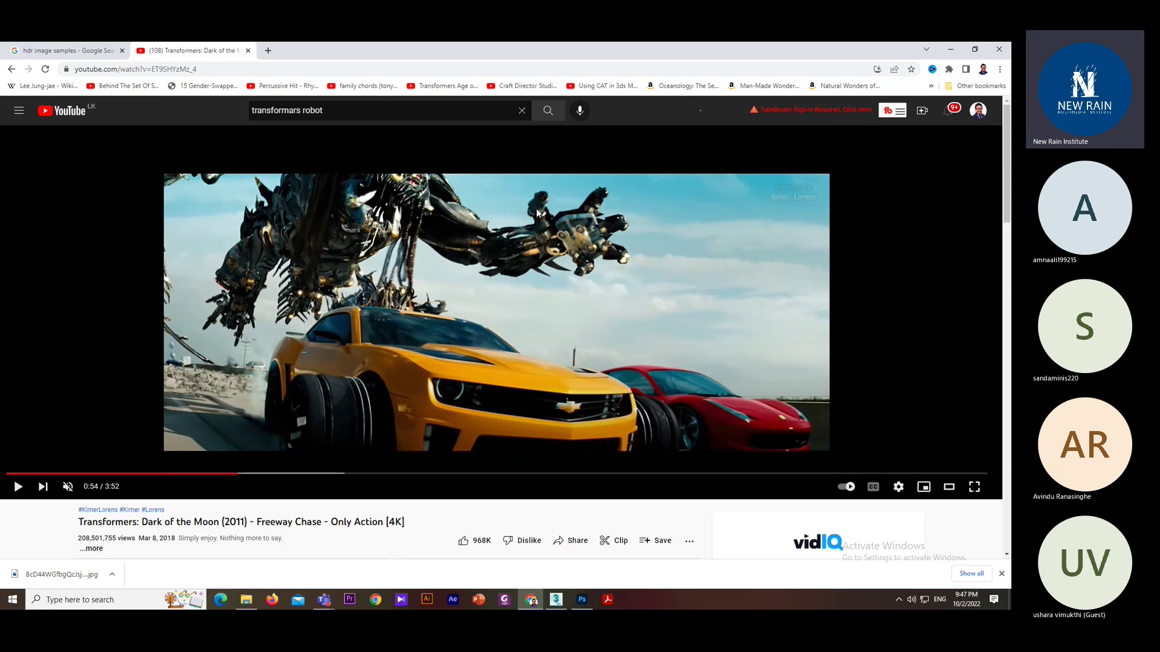
- Play the video on, skip to about 1:19, and pause on the highway shots of robots among cars
left_click(497, 349)
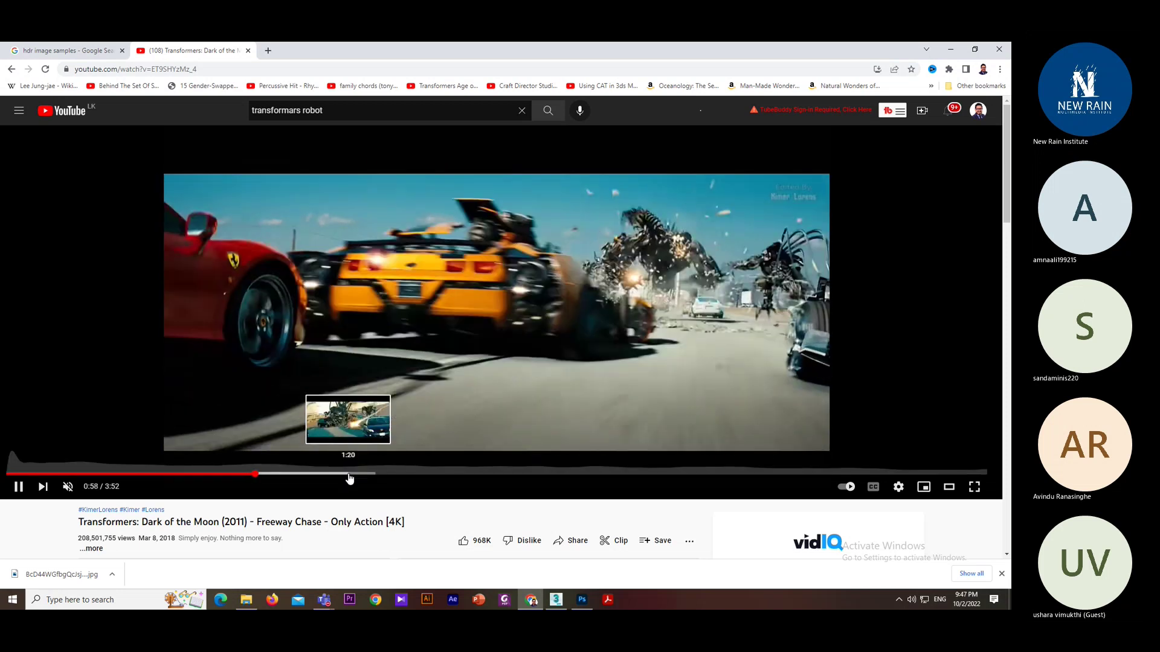
left_click(349, 478)
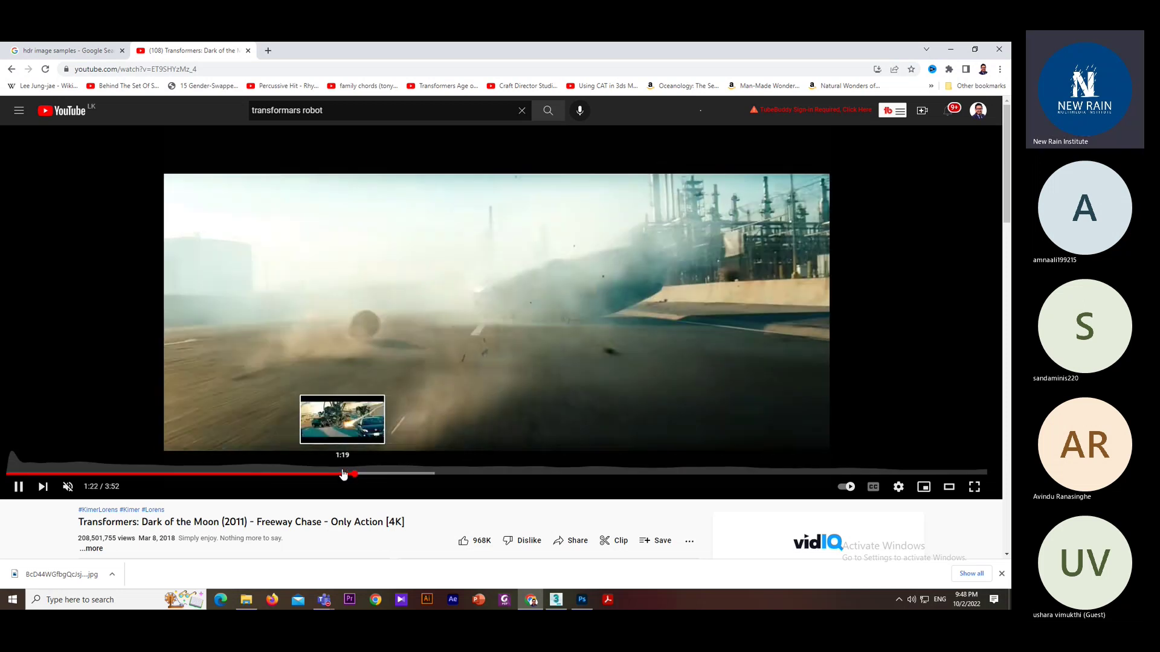
left_click(343, 475)
left_click(379, 409)
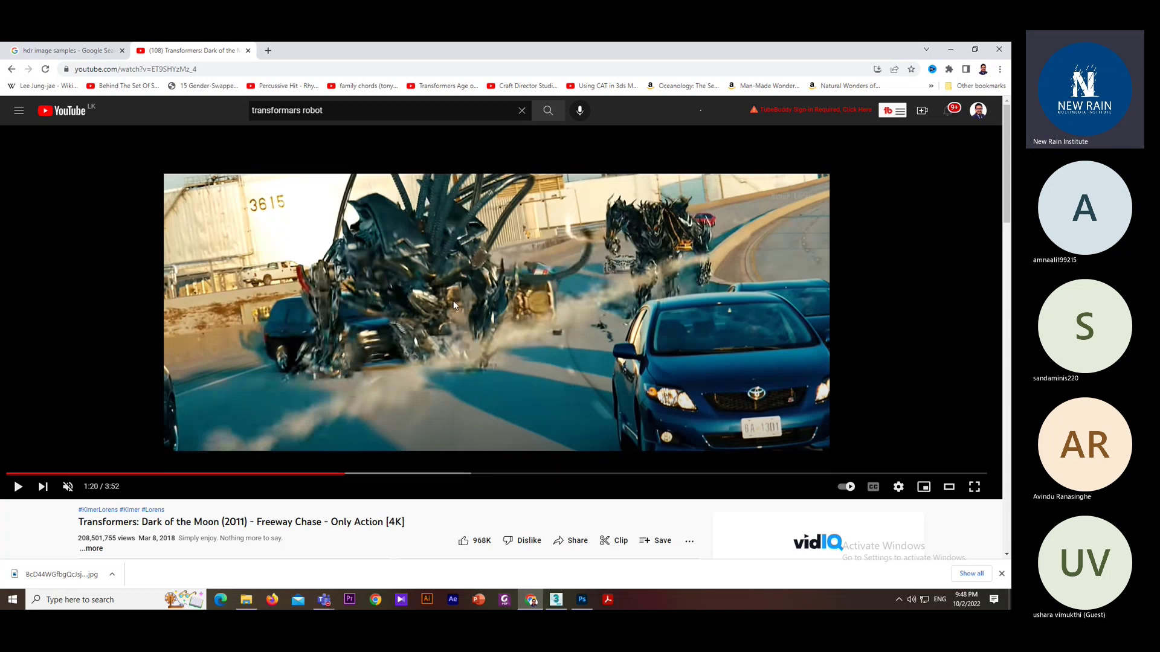
left_click(489, 388)
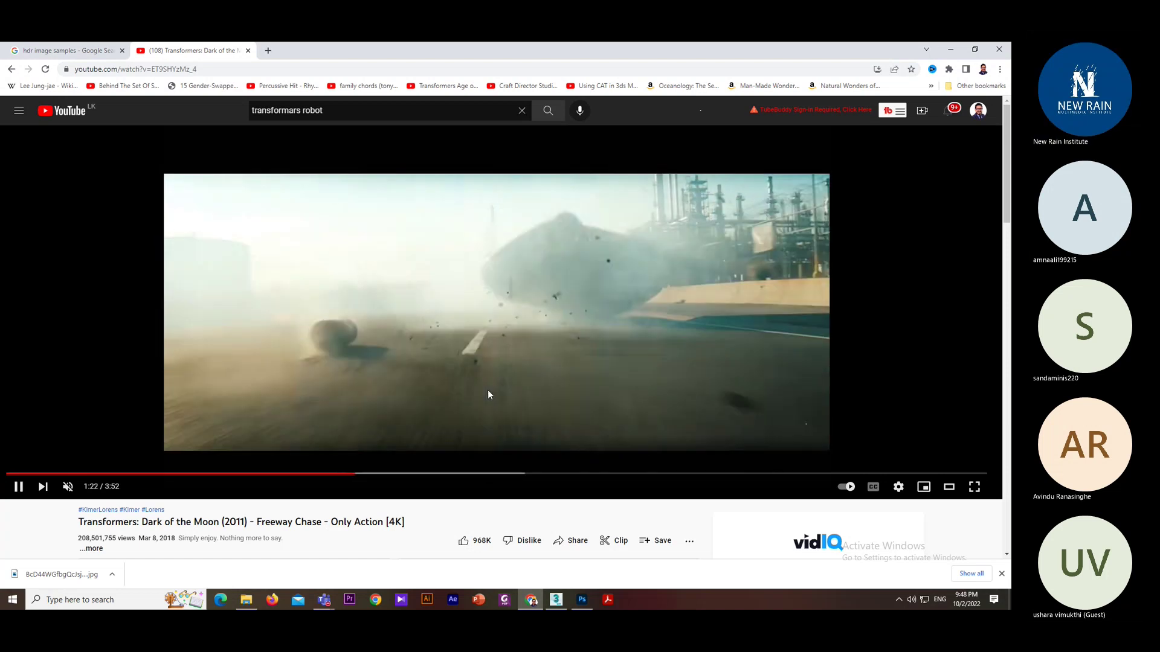
left_click(488, 392)
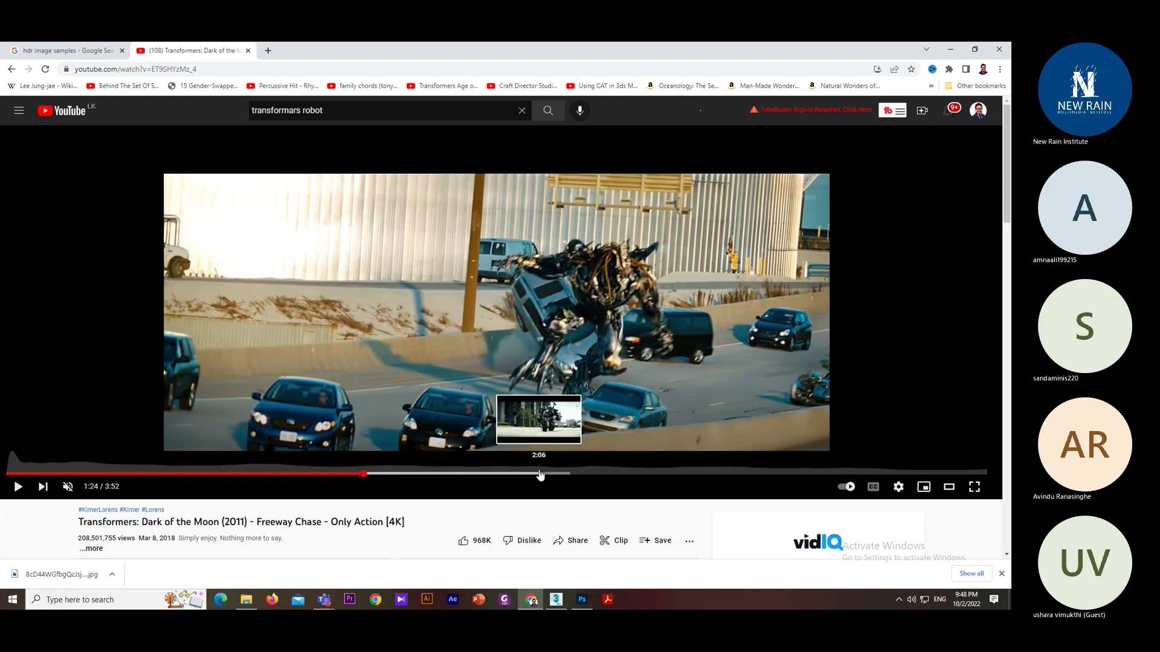
- Skip ahead to 2:06 and then to about 2:13 in the video to show the yellow car's reflections
left_click(538, 473)
left_click(575, 393)
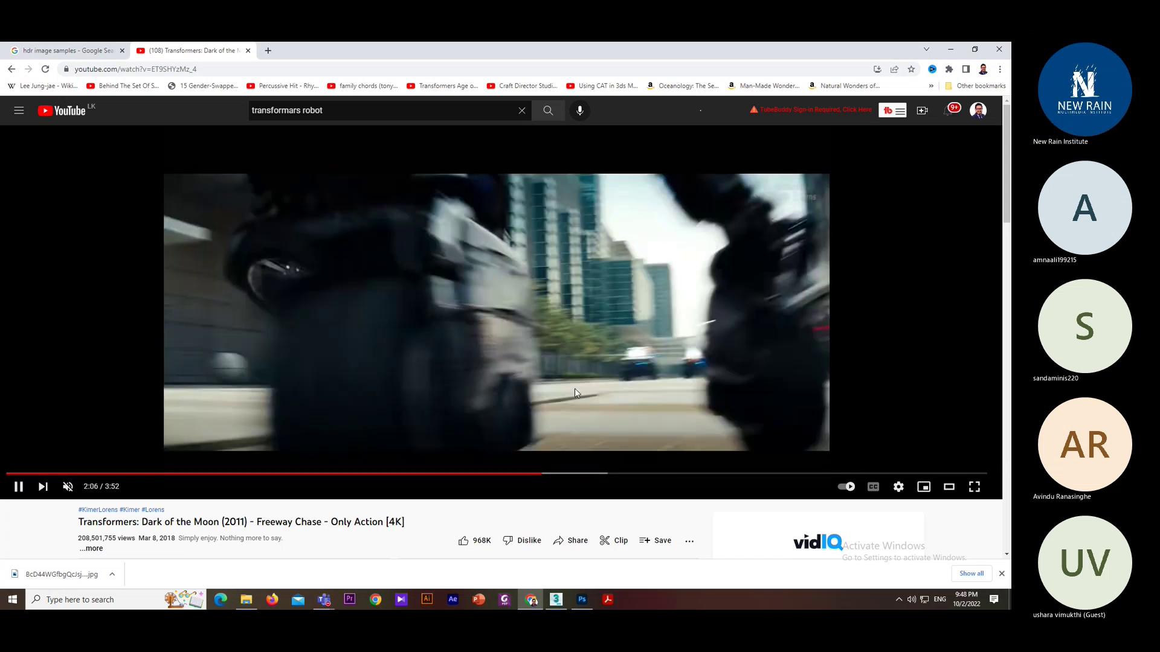
left_click(574, 389)
left_click(571, 473)
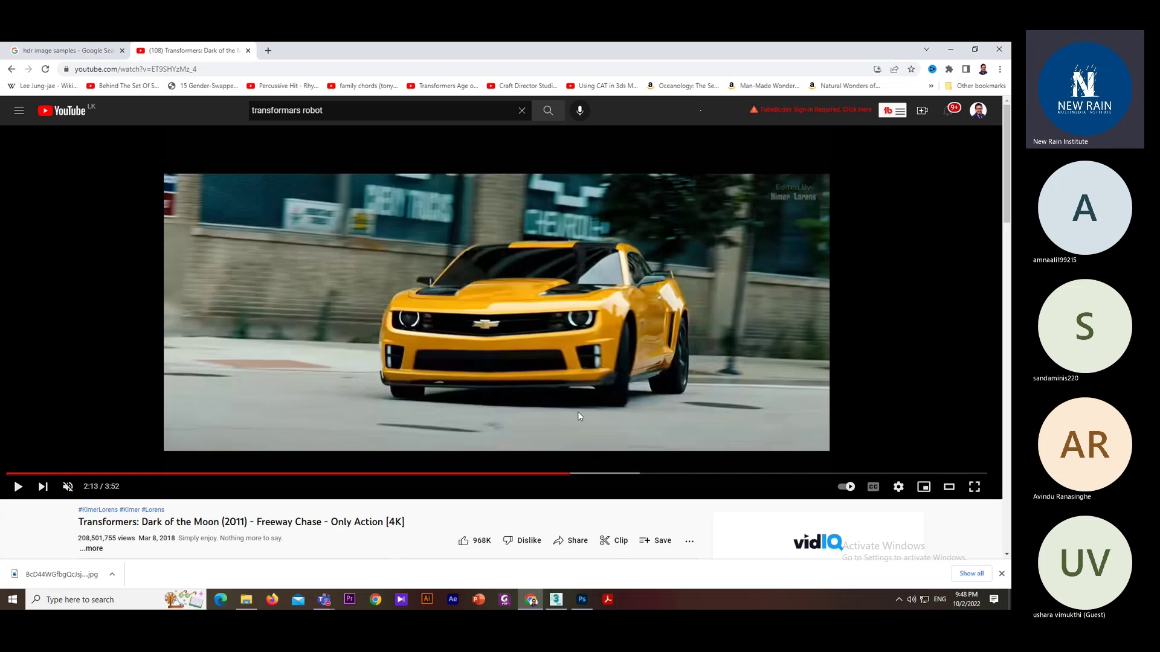
- Play the video briefly, skip to about 3:14, and pause on the two robots fighting in the street
left_click(578, 411)
left_click(578, 413)
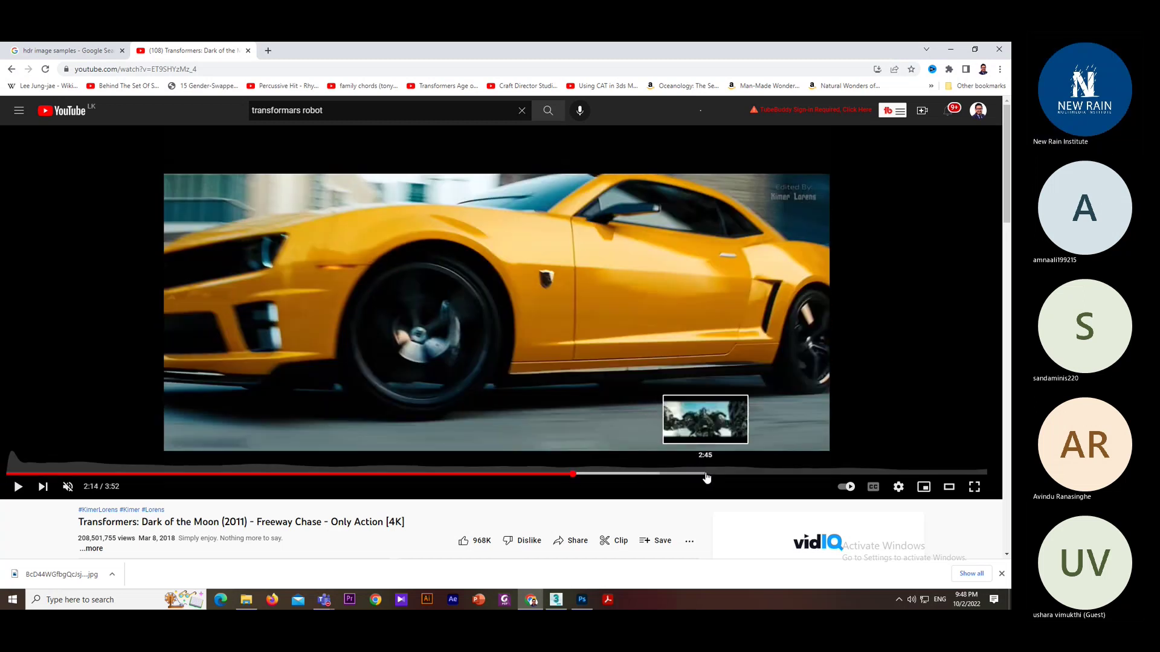
left_click(809, 474)
left_click(586, 386)
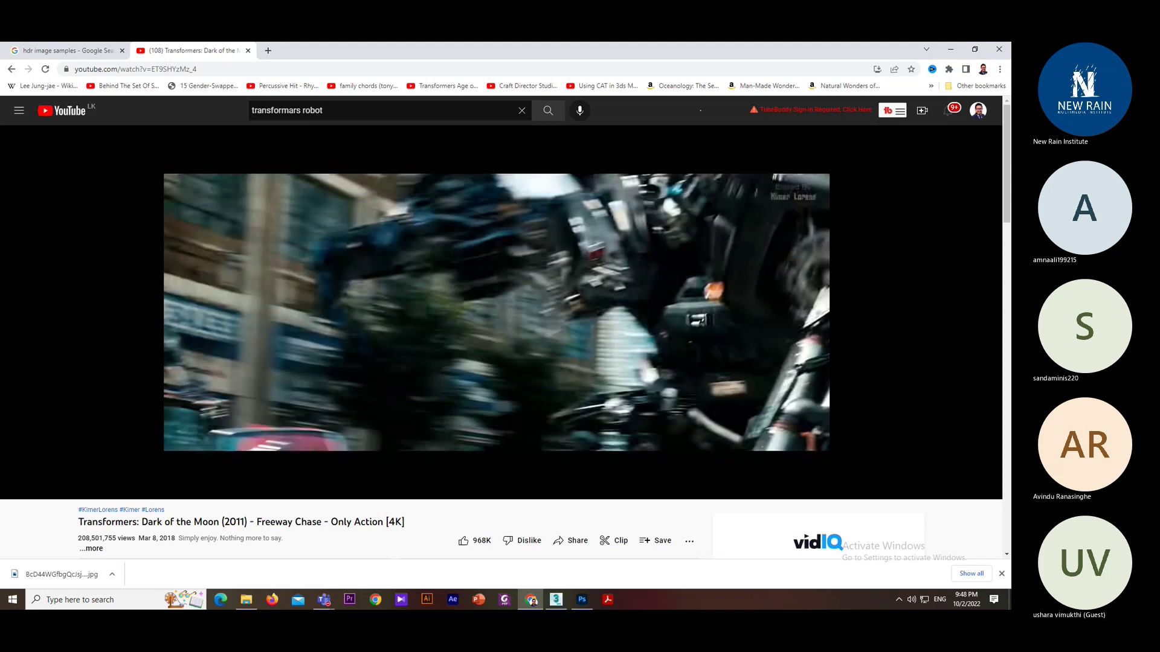
left_click(582, 386)
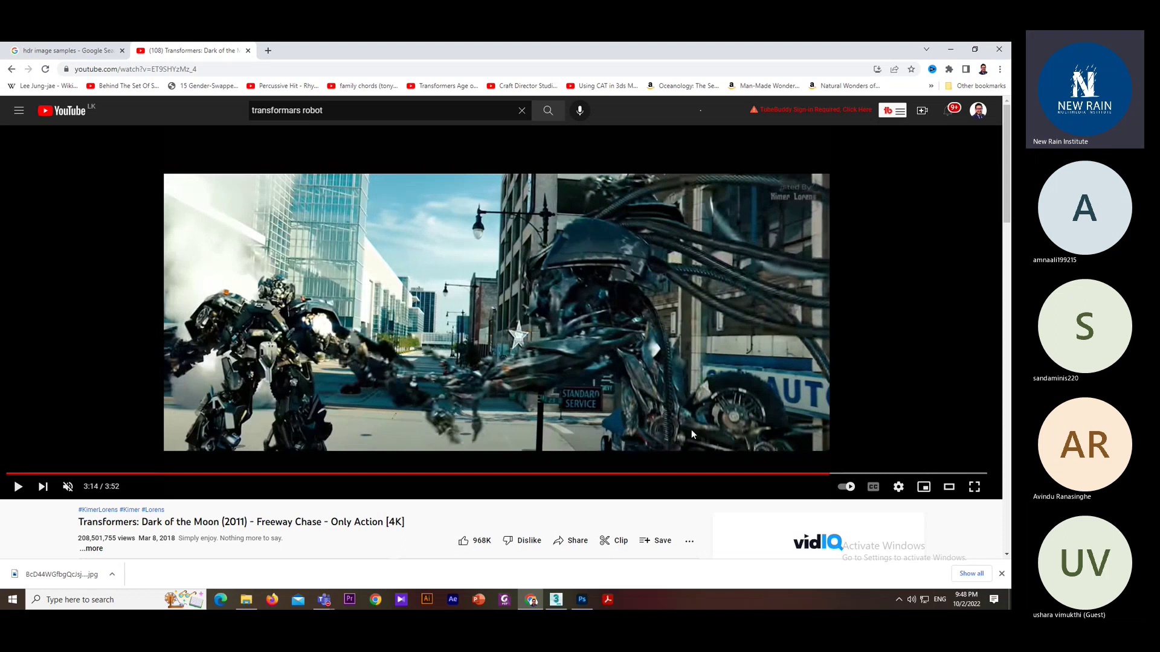
left_click(585, 415)
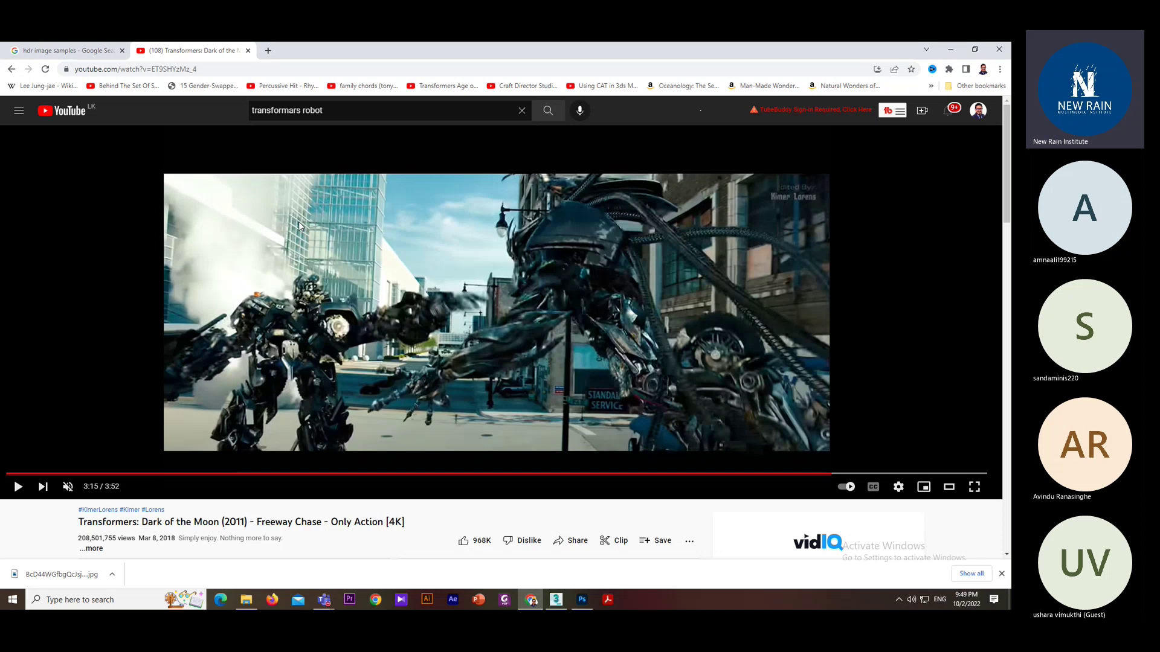
- Switch to 3ds Max, reposition the Open dialog showing the HDR files, and return to Chrome
left_click(950, 49)
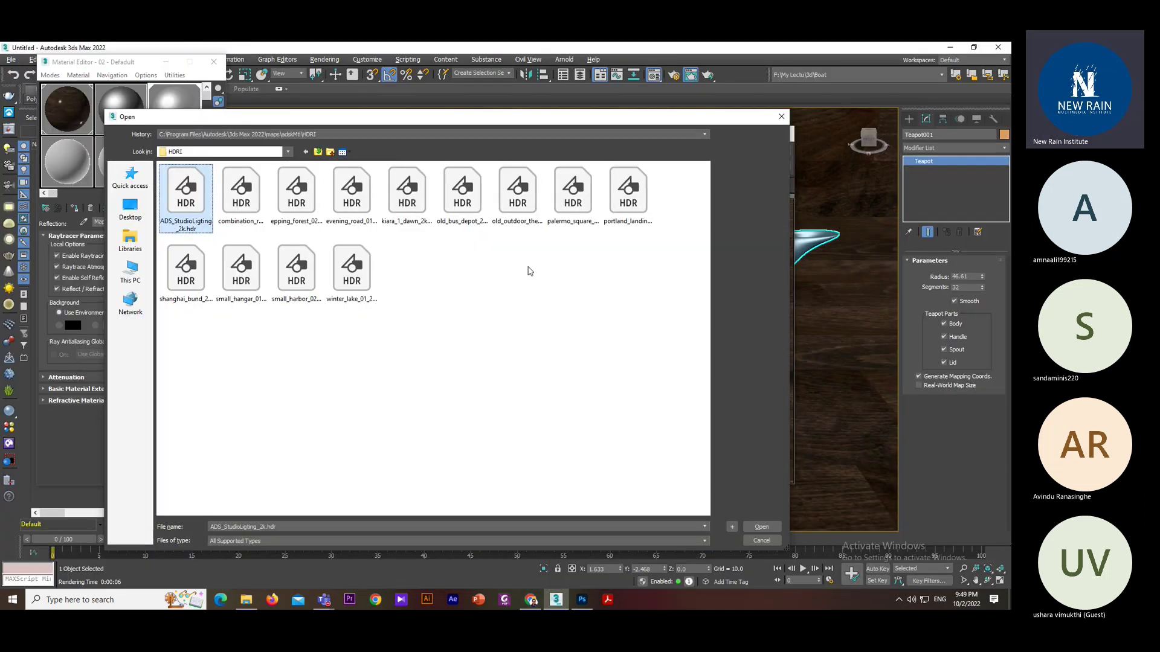
left_click_drag(342, 124, 331, 146)
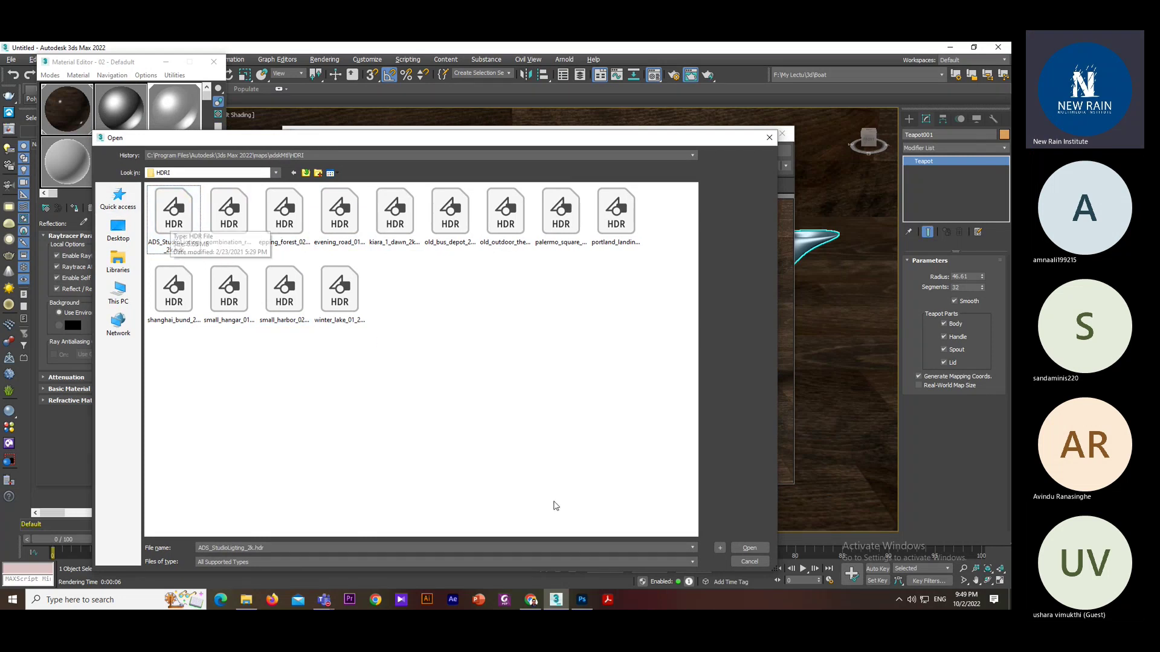
left_click(537, 605)
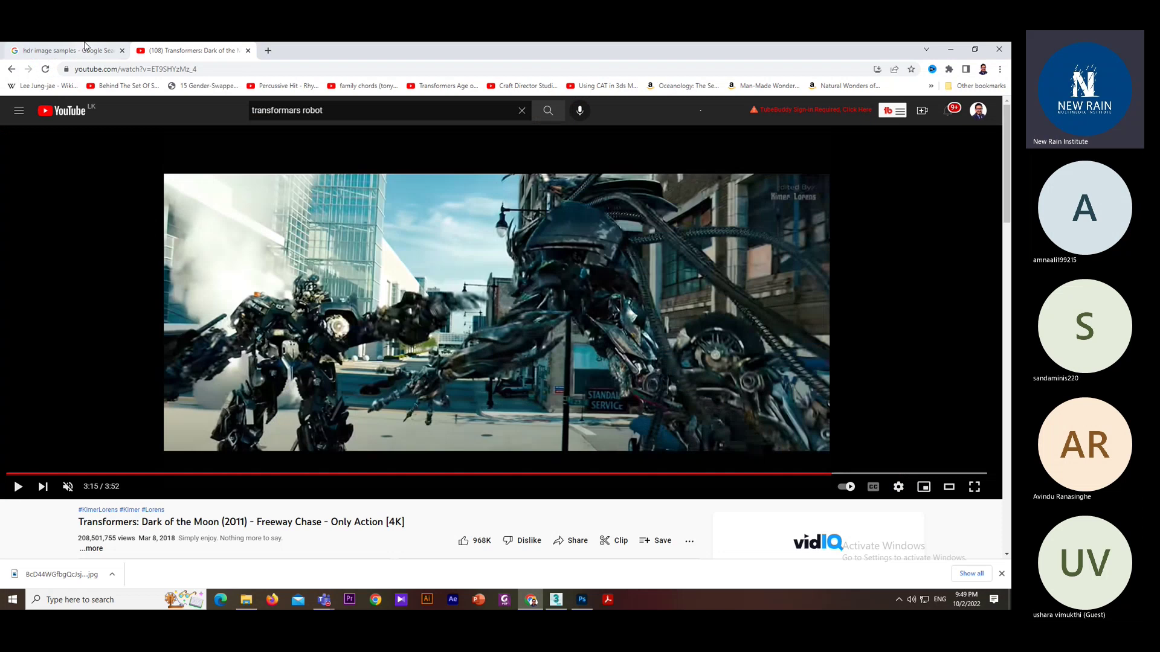
- Change the Google image search to "hdr image free" and close the Transformers video tab
left_click(67, 50)
triple_click(113, 122)
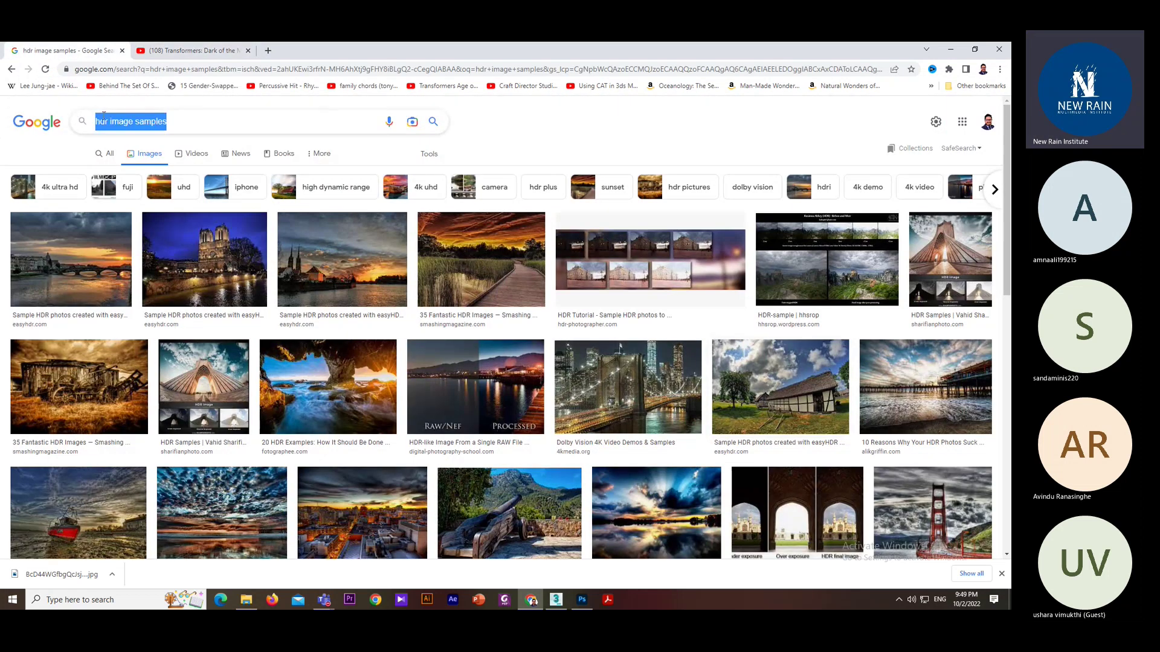
left_click(114, 122)
left_click_drag(135, 122, 220, 121)
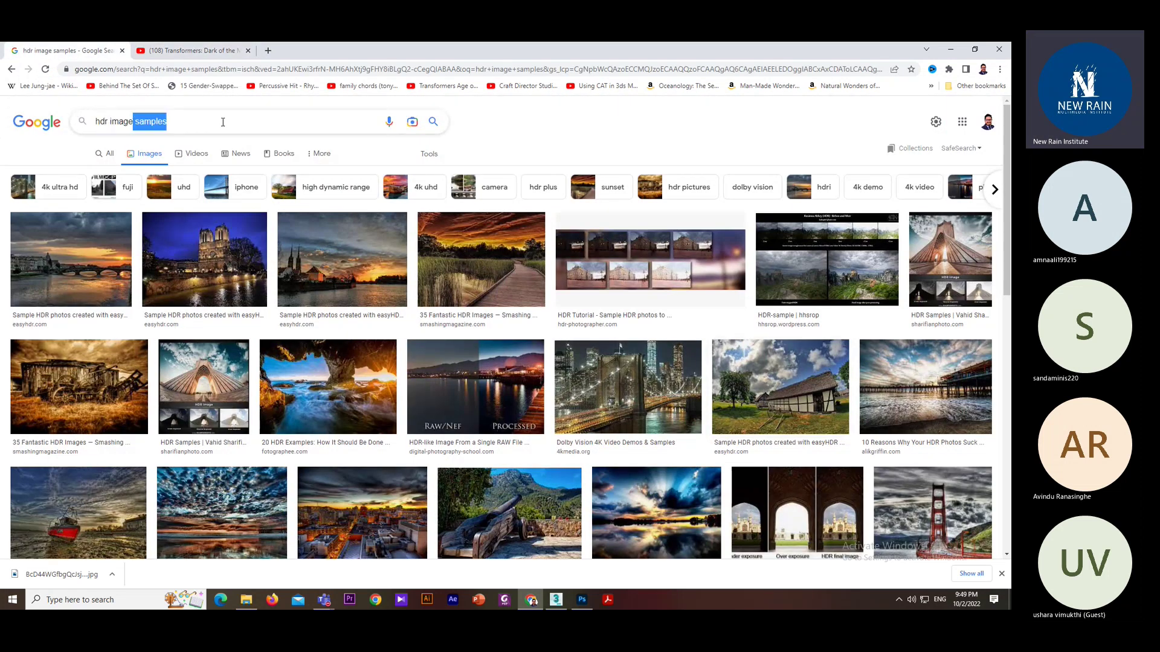
key("BackSpace")
type("free")
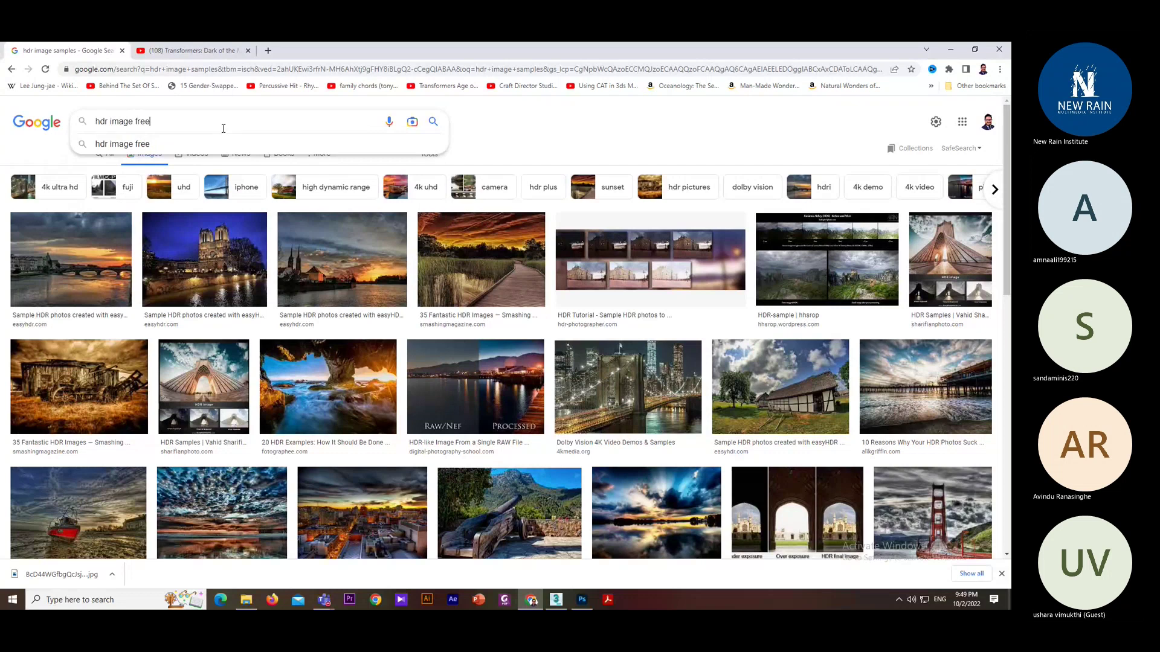
left_click(167, 146)
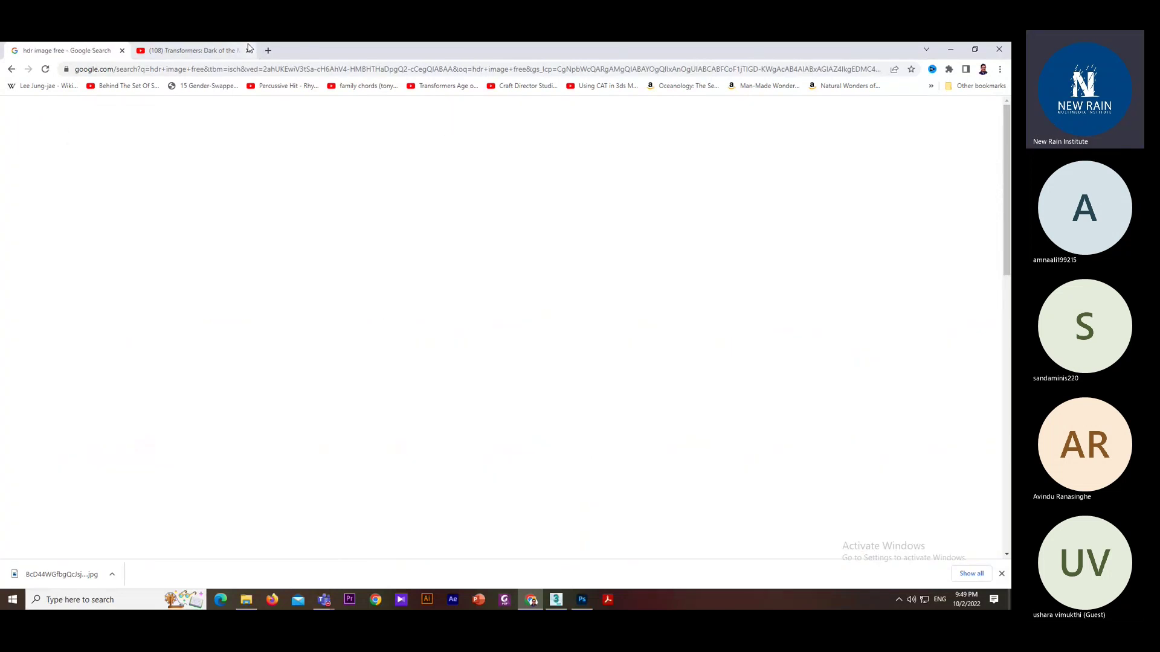
left_click(247, 50)
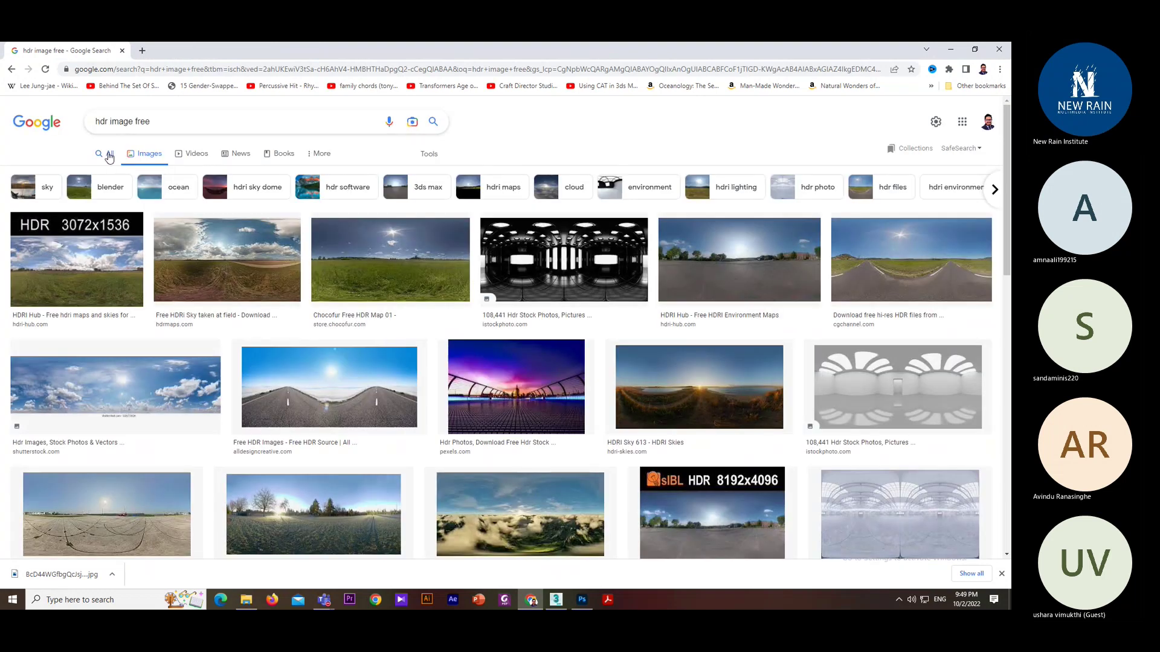
- Look through all web results for free HDR images, opening the Unsplash HDR pictures result in a separate tab and closing it
left_click(110, 156)
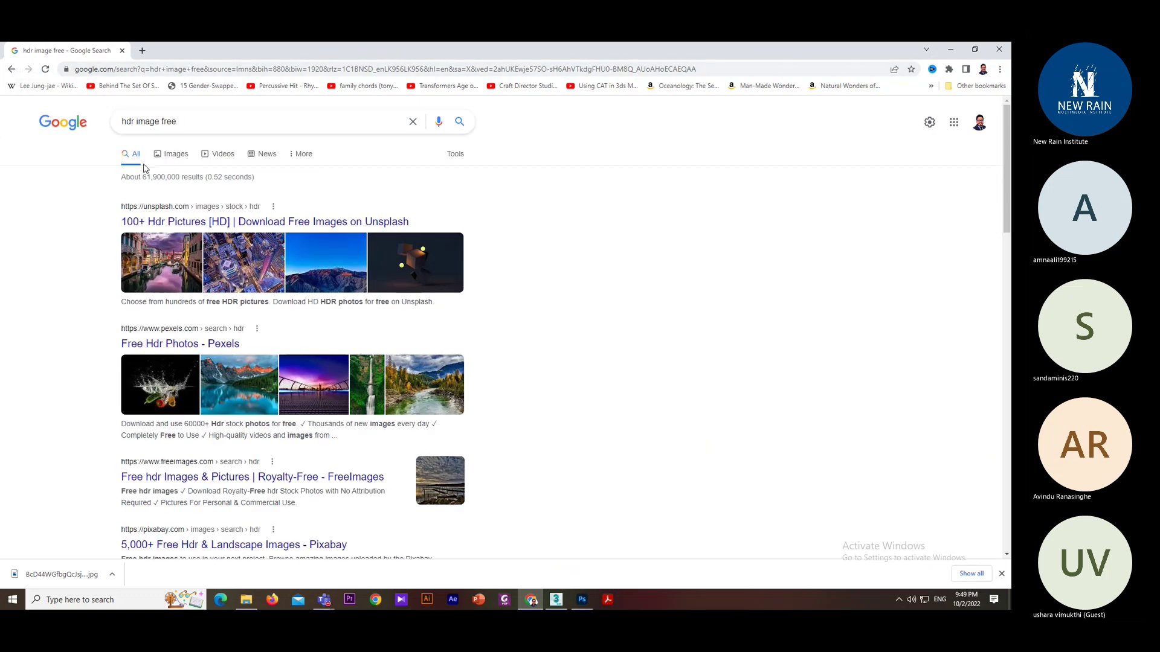
middle_click(159, 224)
middle_click(90, 251)
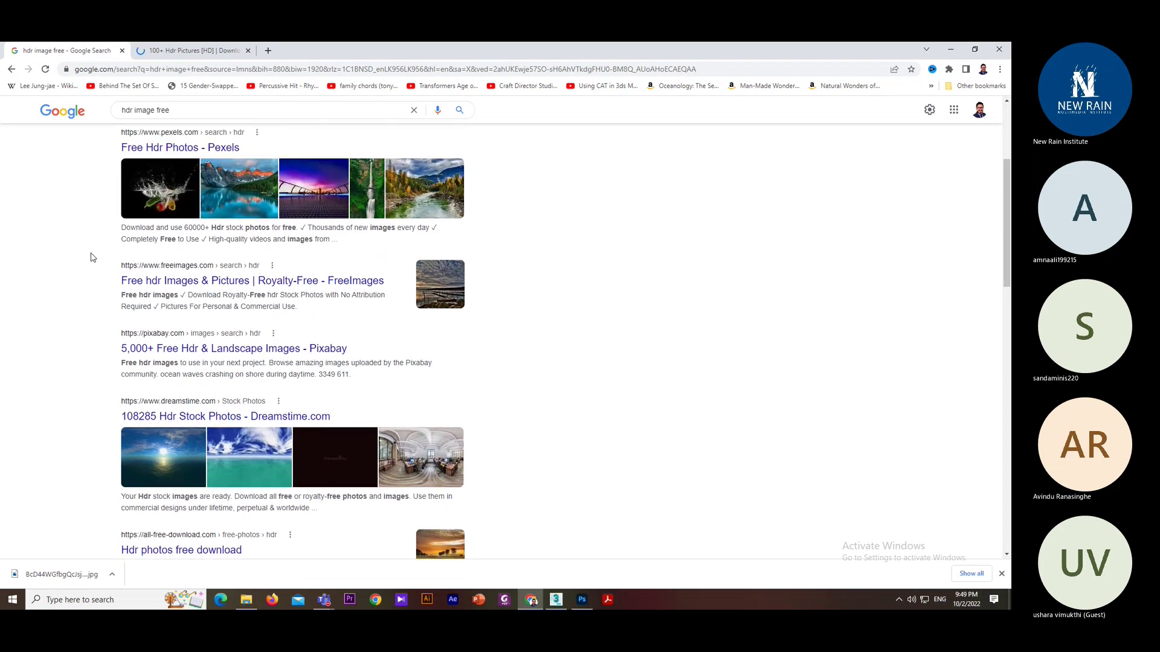
middle_click(106, 282)
middle_click(87, 384)
scroll(87, 384, "down", 3)
middle_click(90, 394)
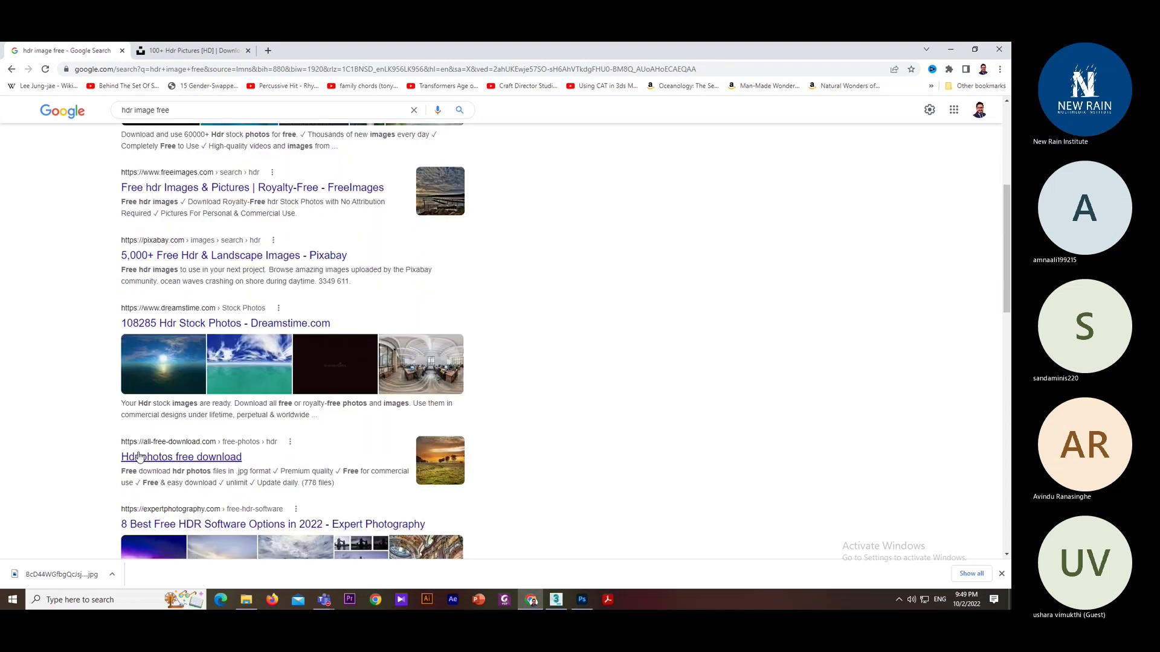
left_click(174, 50)
left_click(248, 50)
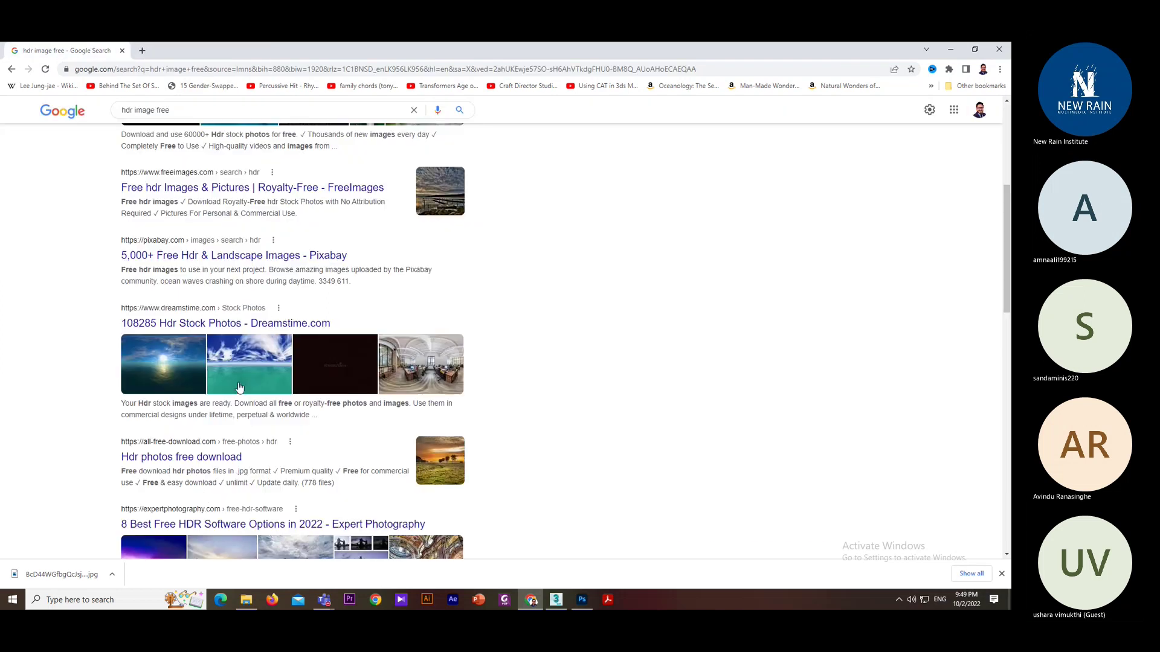
- Open the all-free-download result "Hdr photos free download", browse its photos, close it and look further down the search results
middle_click(194, 459)
left_click(180, 51)
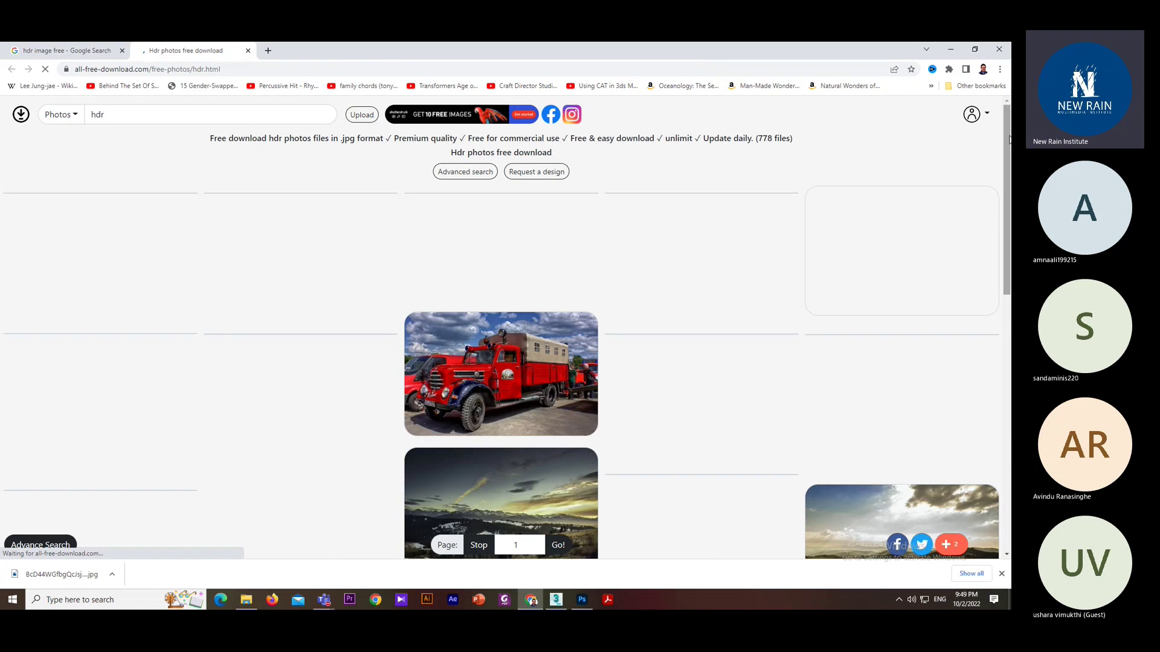
scroll(1008, 139, "down", 4)
scroll(997, 191, "up", 1)
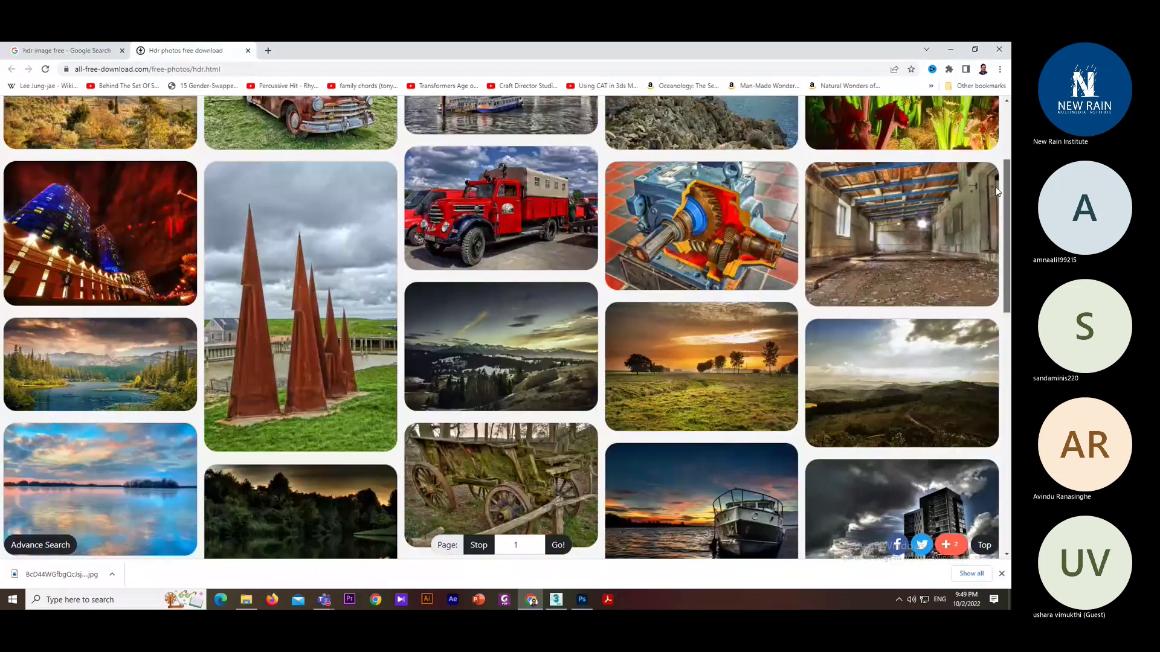
scroll(998, 191, "up", 3)
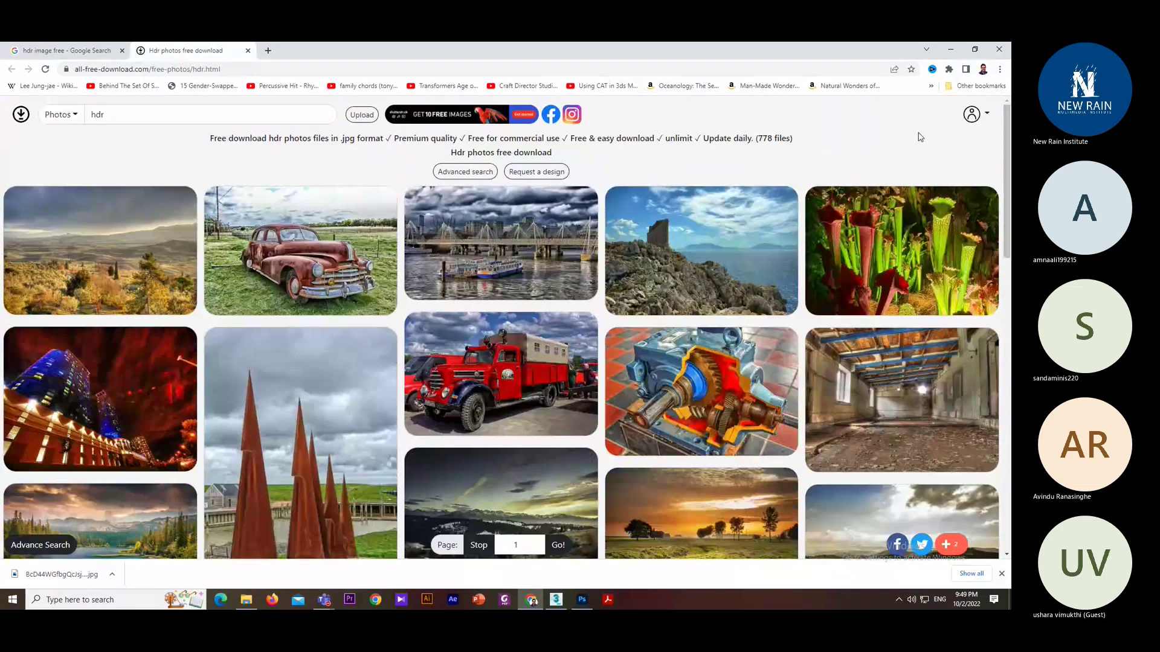
left_click(247, 51)
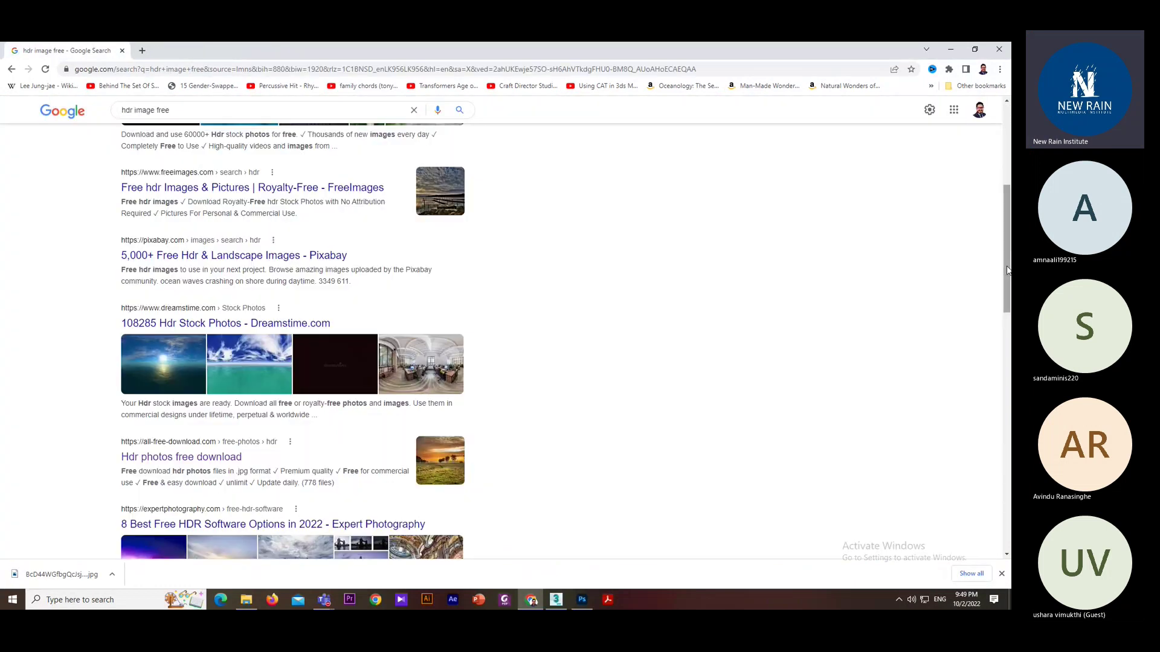
left_click_drag(1007, 271, 1009, 356)
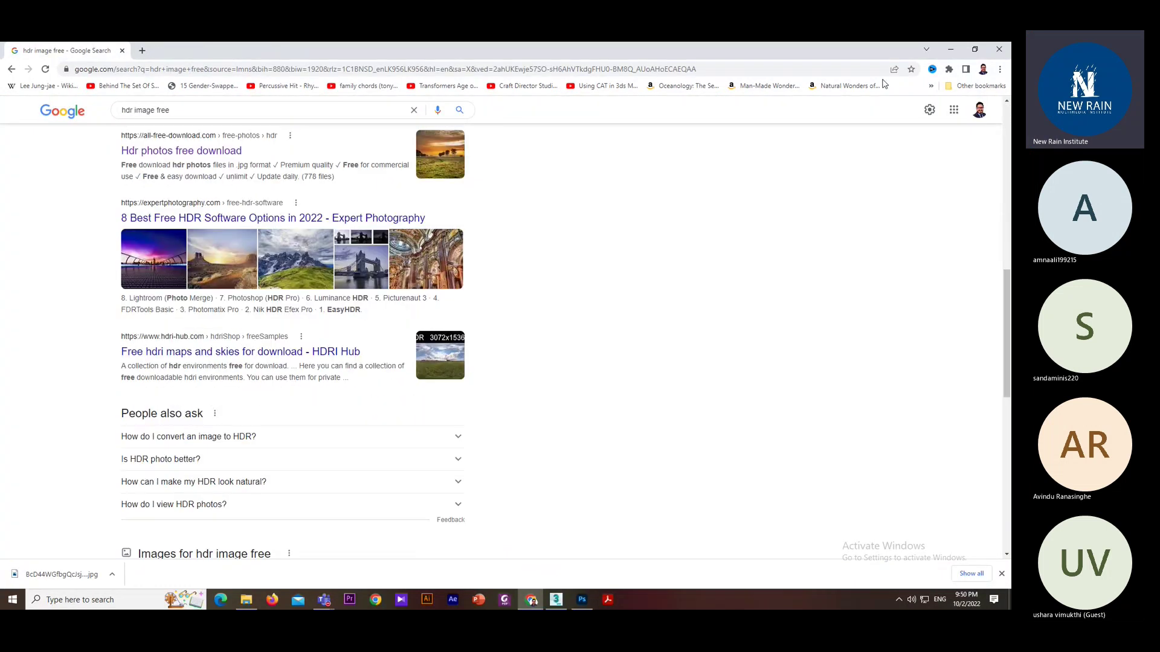
- Switch to 3ds Max and load small_hangar_01_2k.hdr as the HDRI Environment file
key("alt+Tab")
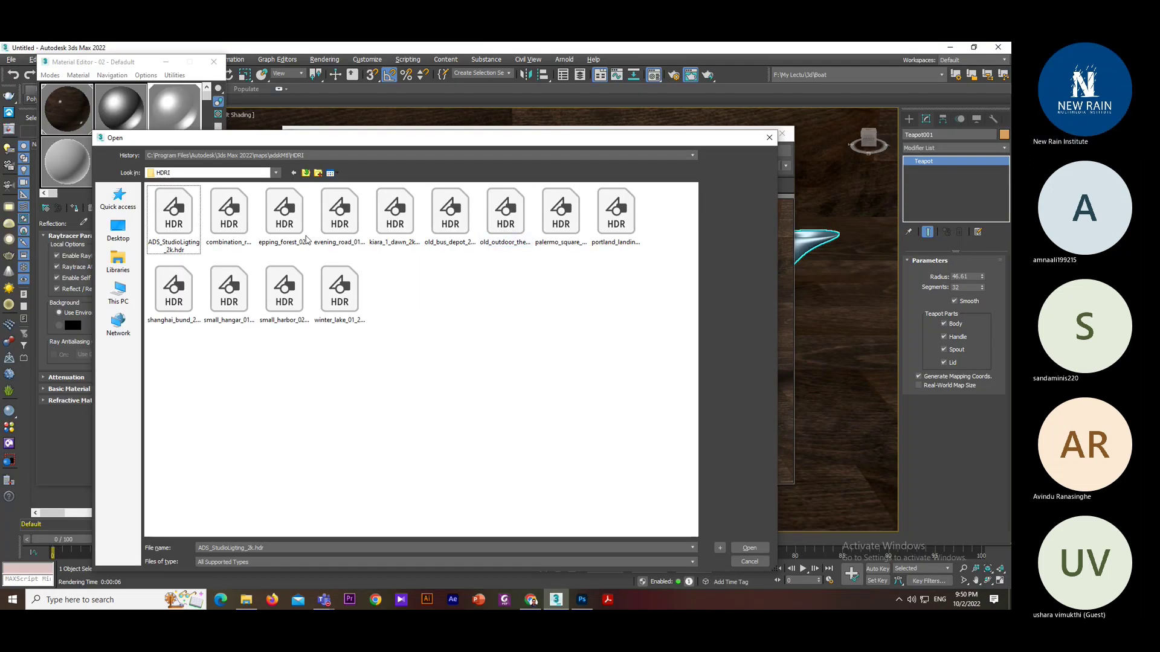
left_click(284, 215)
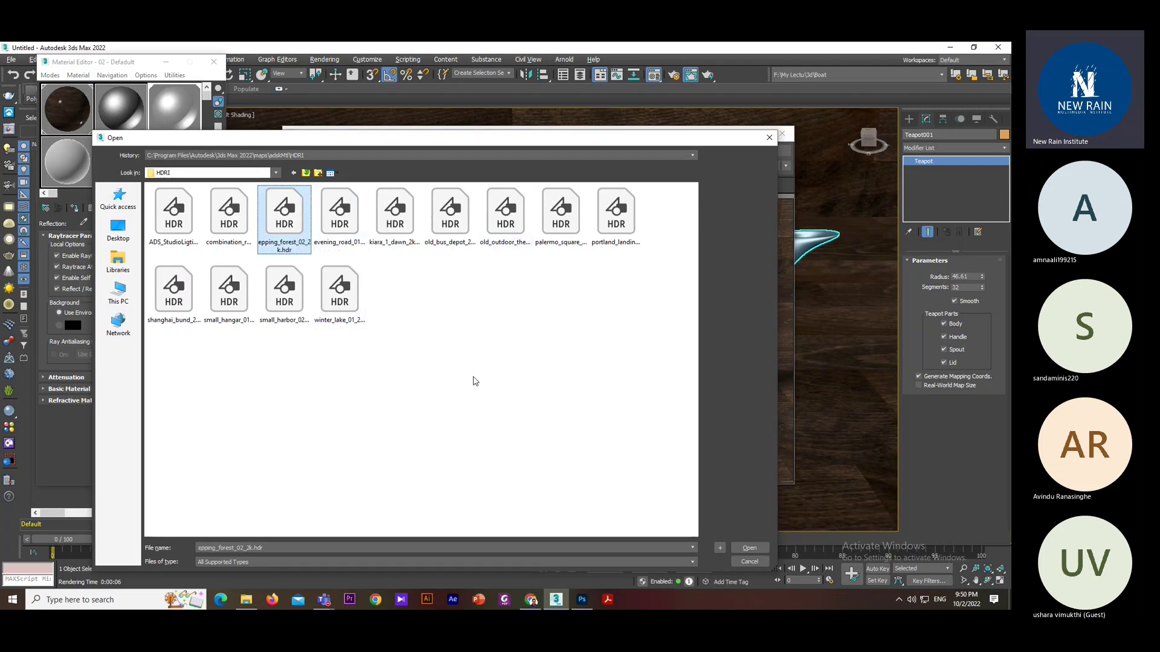
left_click(235, 294)
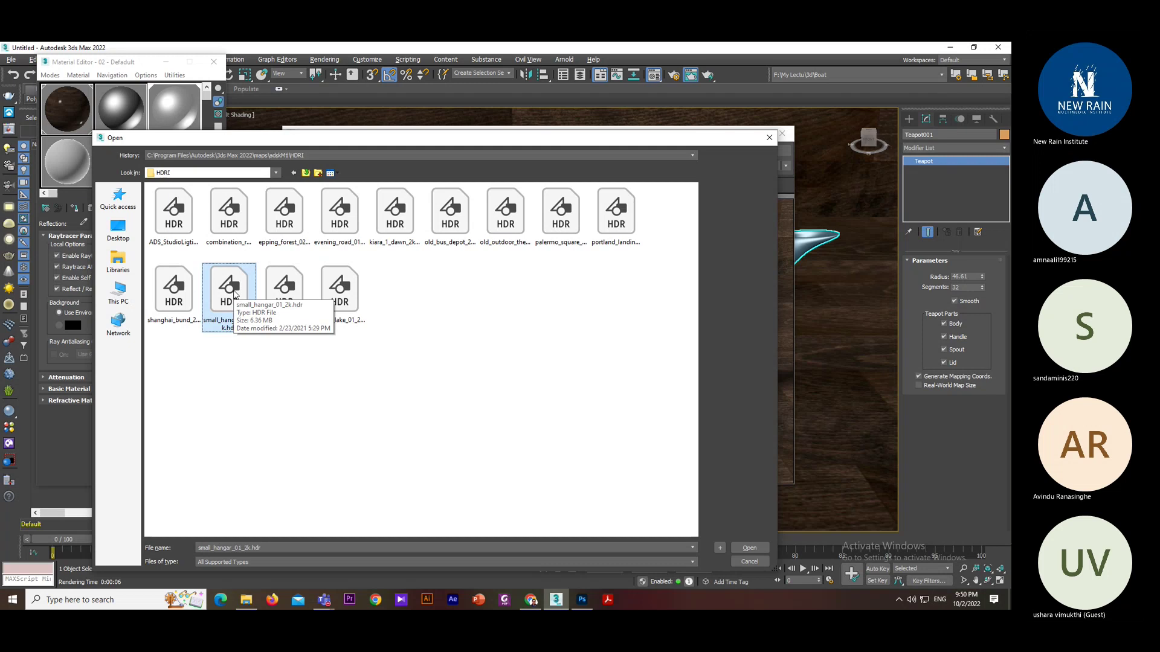
left_click(749, 548)
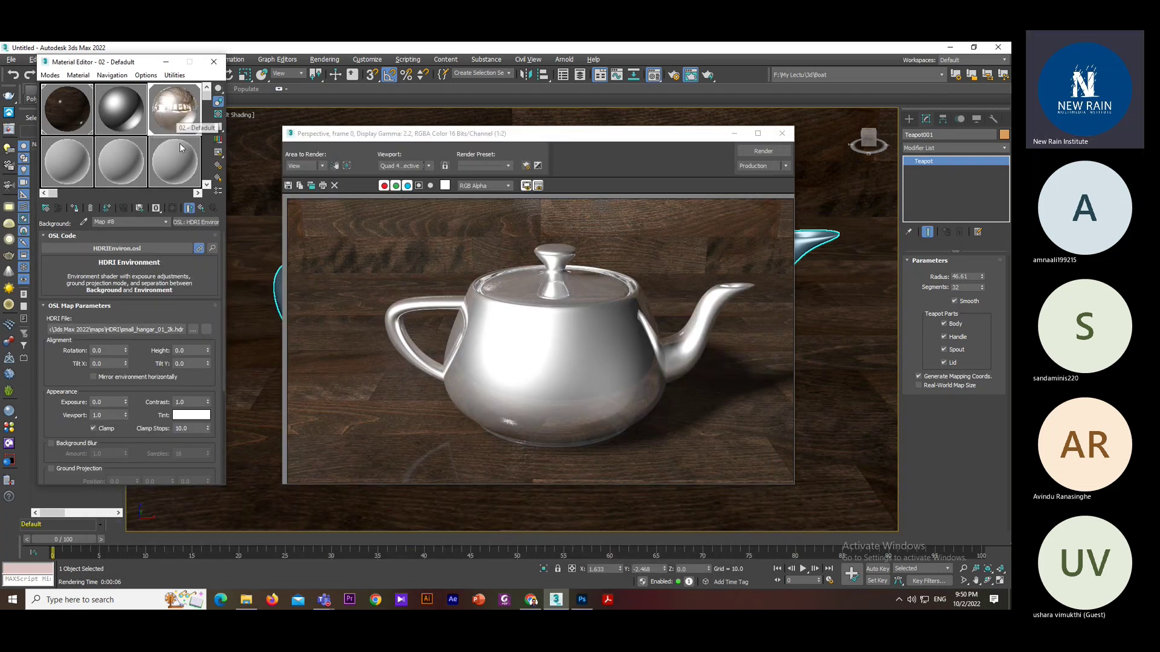
- Render the teapot with the new HDRI and inspect the reflections on its body up close
left_click(756, 154)
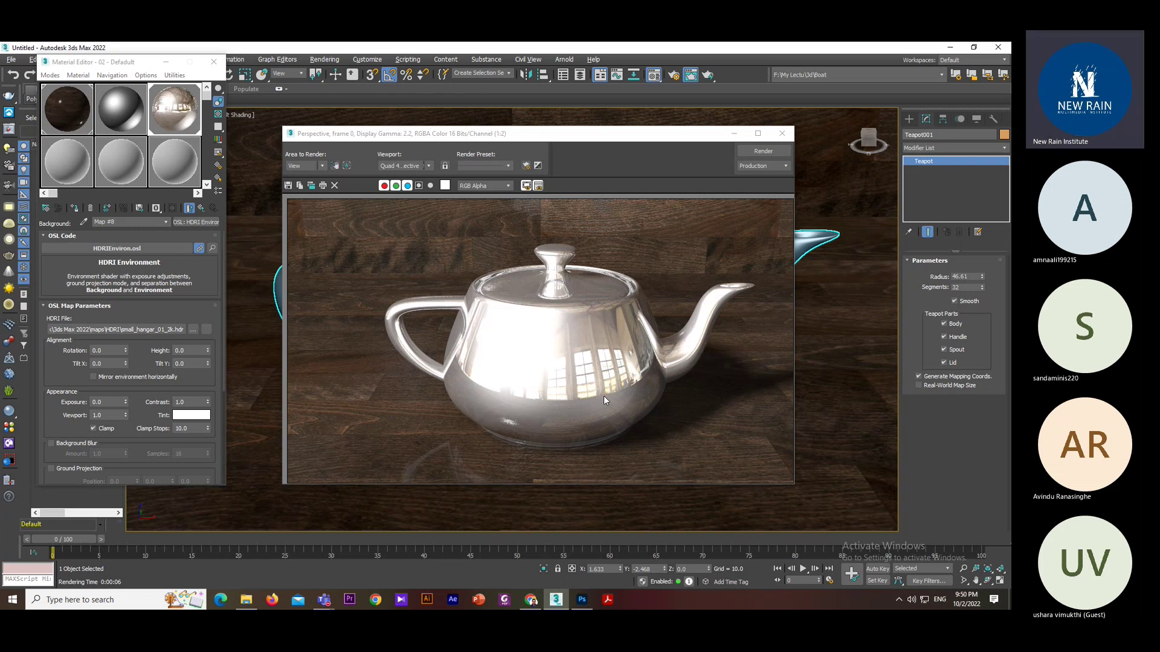
scroll(618, 384, "up", 1)
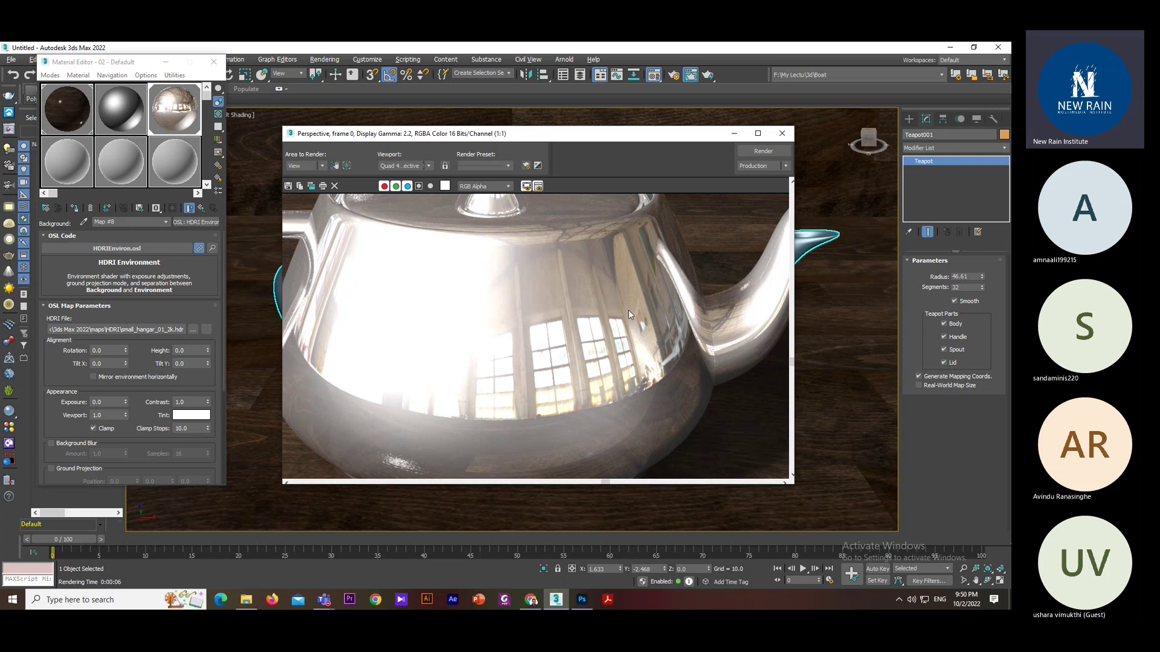
scroll(628, 310, "down", 1)
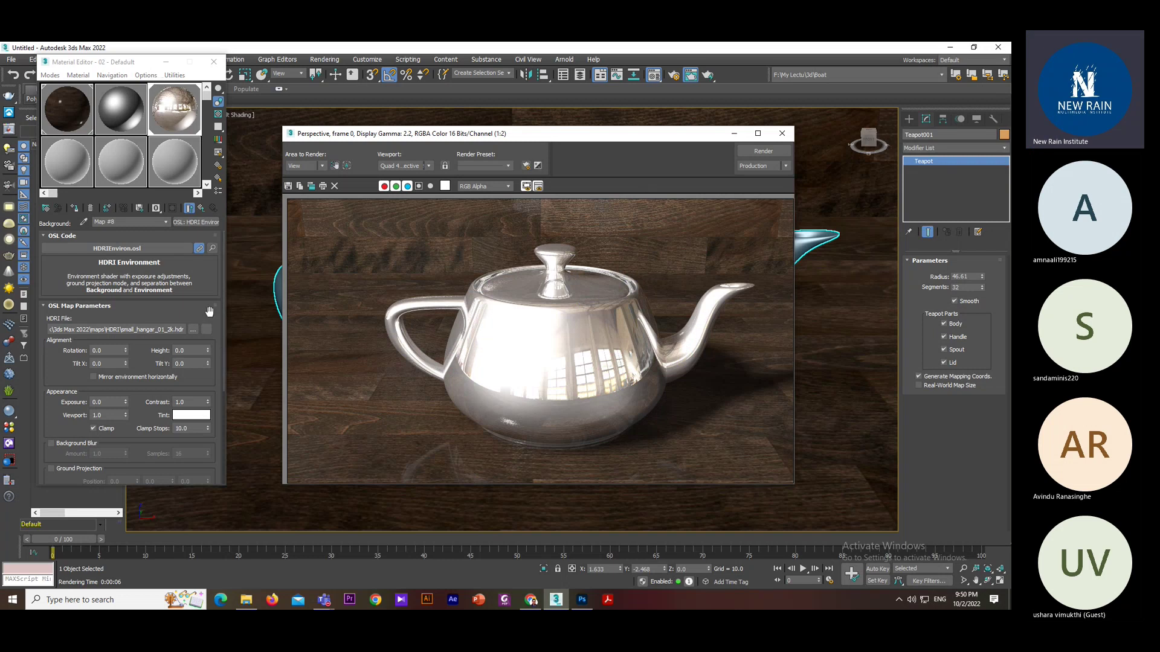
- Set the HDRI Environment map's Exposure to about 0.191 and render the teapot again
left_click(201, 209)
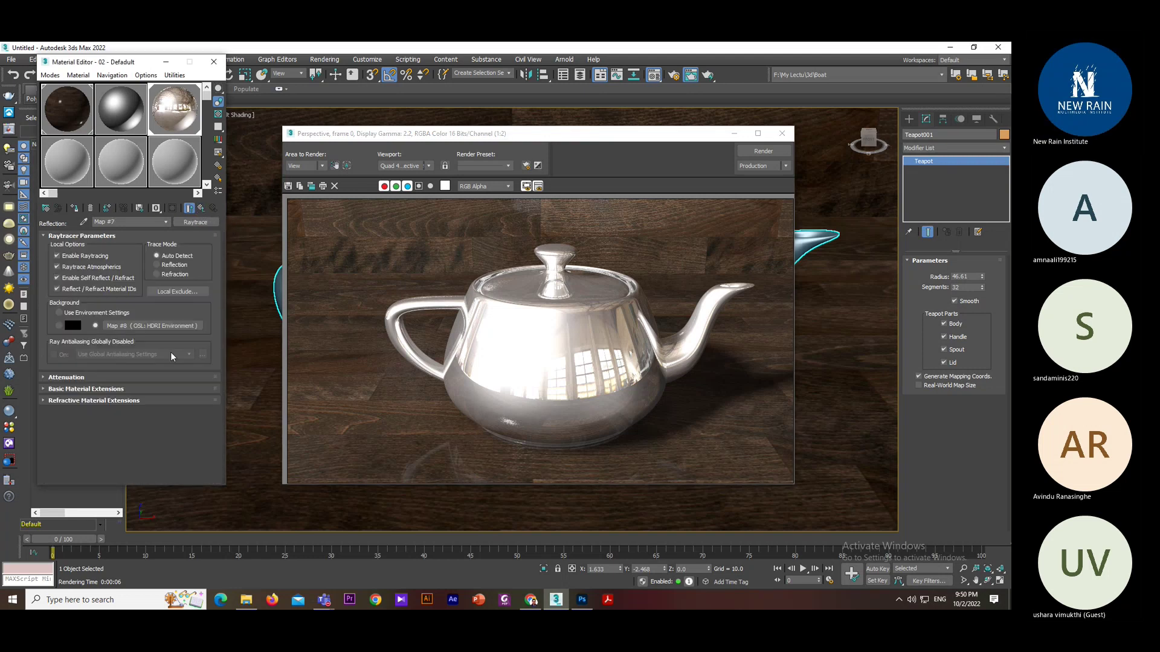
left_click(158, 326)
scroll(158, 326, "down", 5)
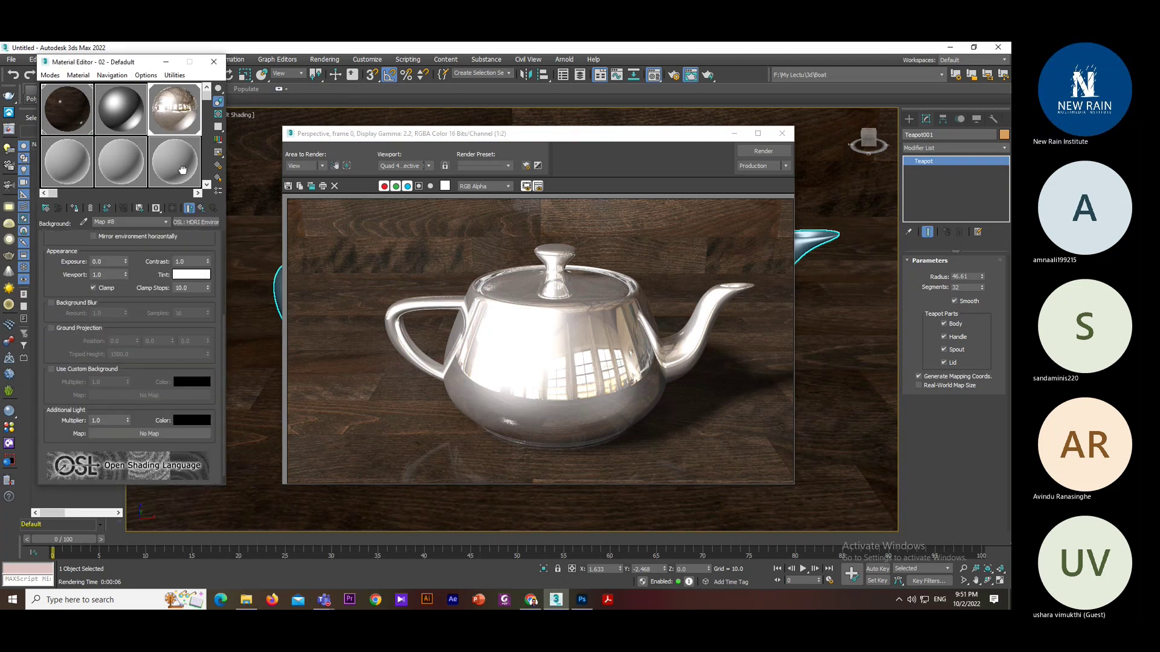
scroll(192, 249, "up", 8)
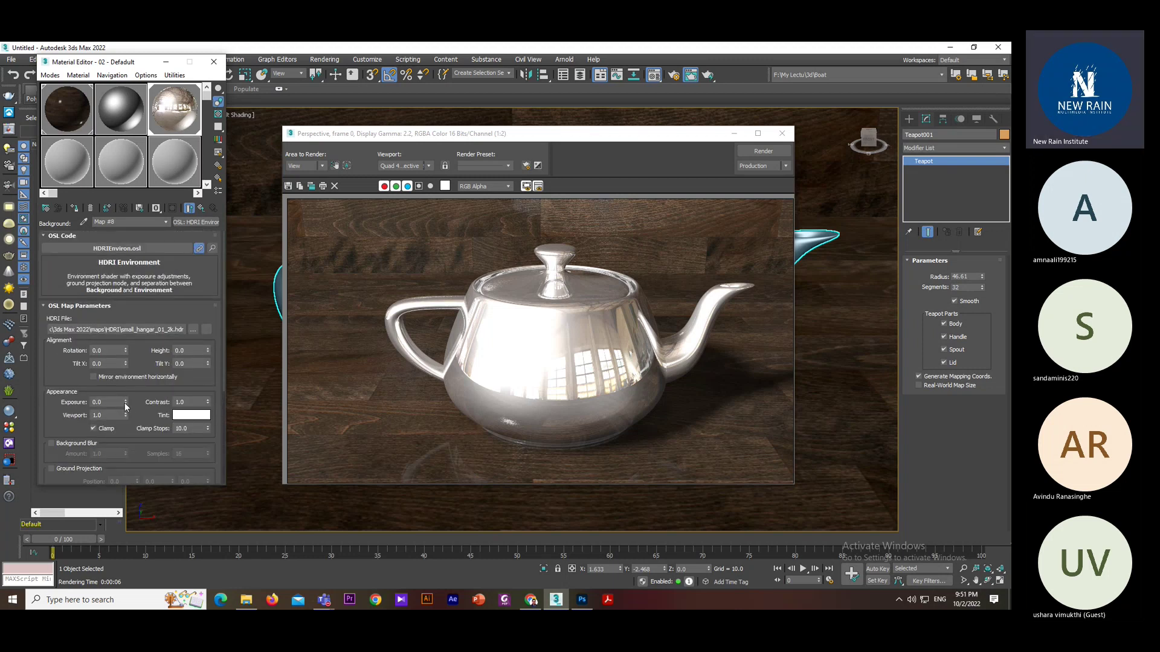
left_click_drag(125, 402, 123, 385)
left_click(755, 151)
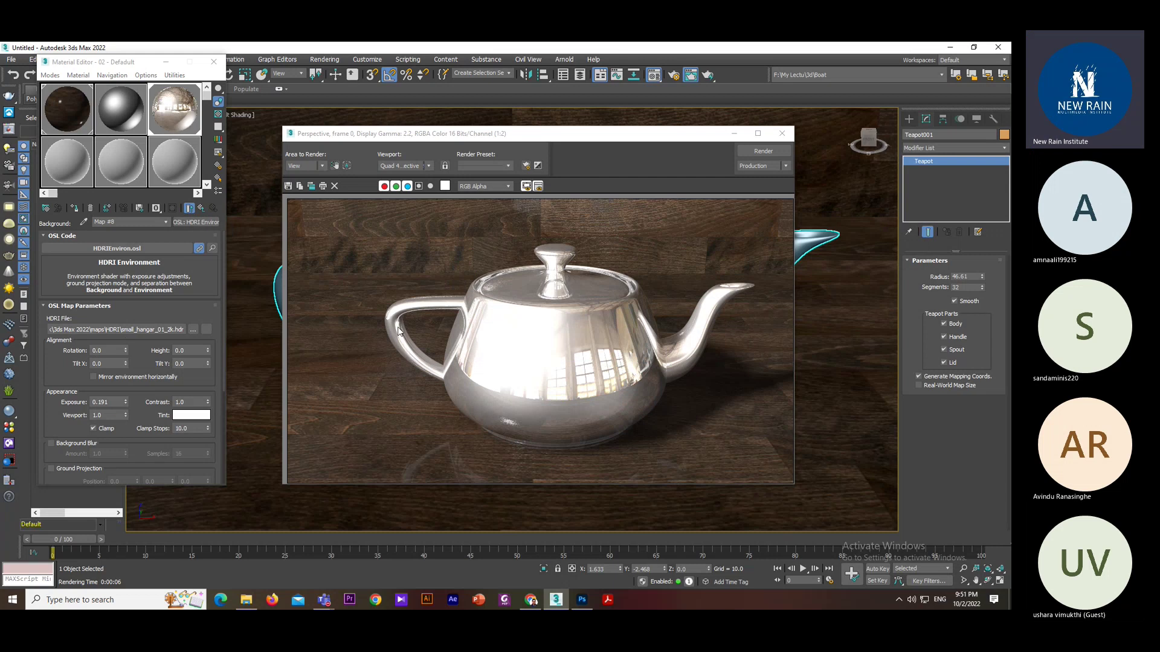
- Return to the teapot's material, set its Raytrace Reflection amount to 30 and render the scene
left_click(205, 213)
left_click(205, 214)
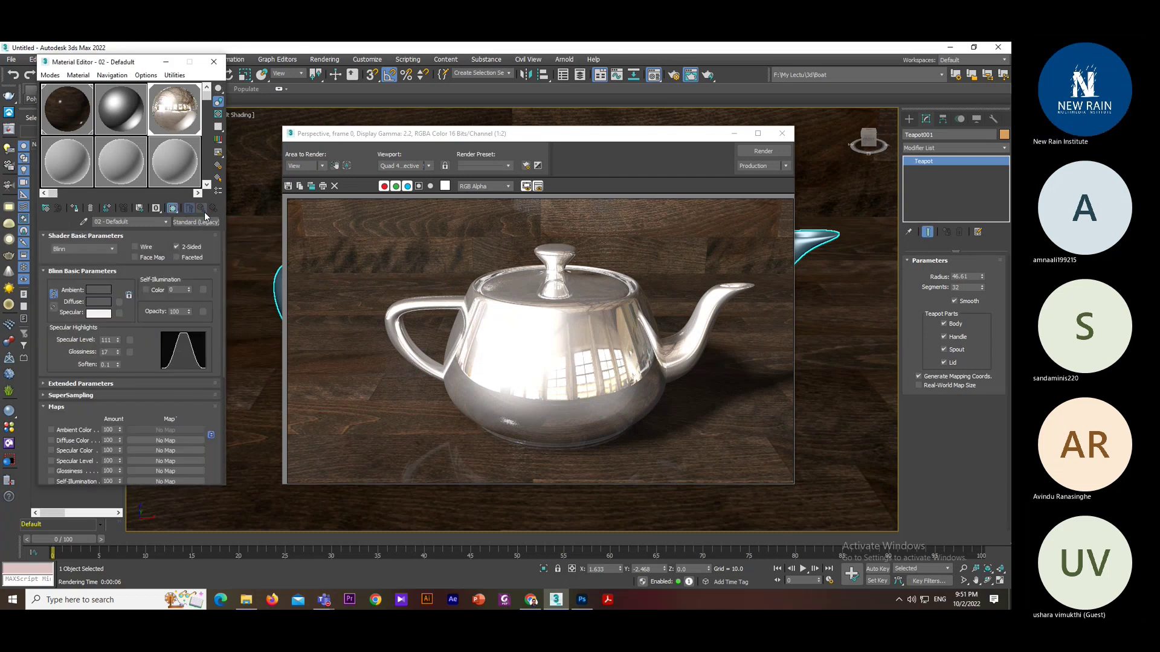
scroll(134, 410, "down", 5)
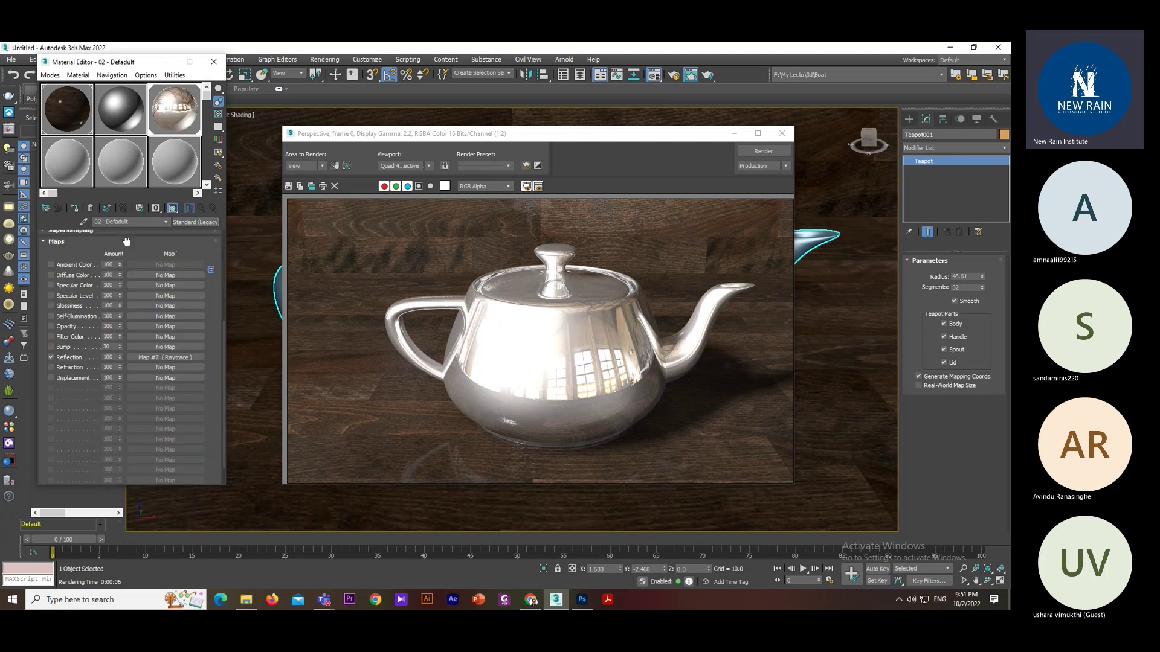
left_click(110, 331)
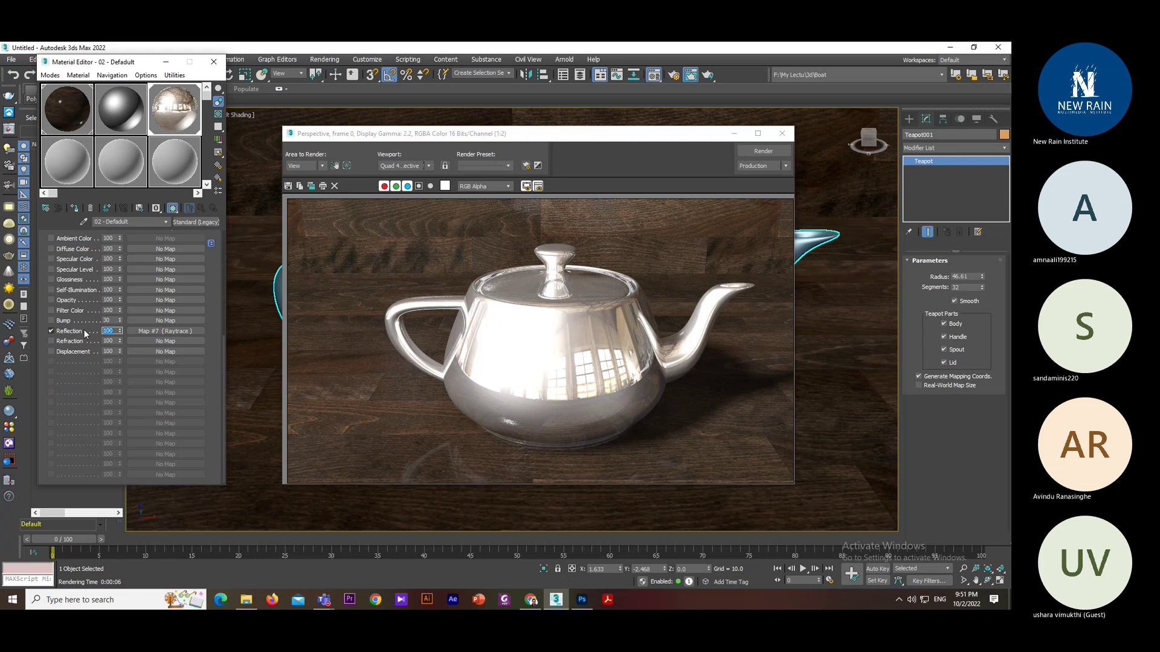
type("30")
key("Return")
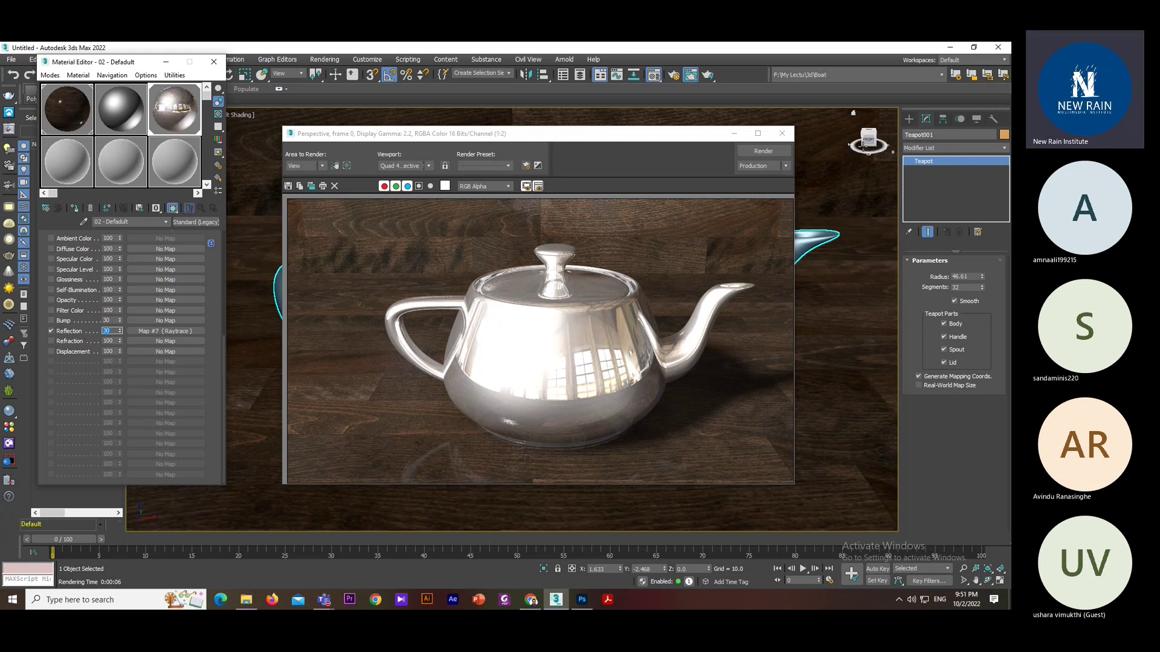
left_click(761, 155)
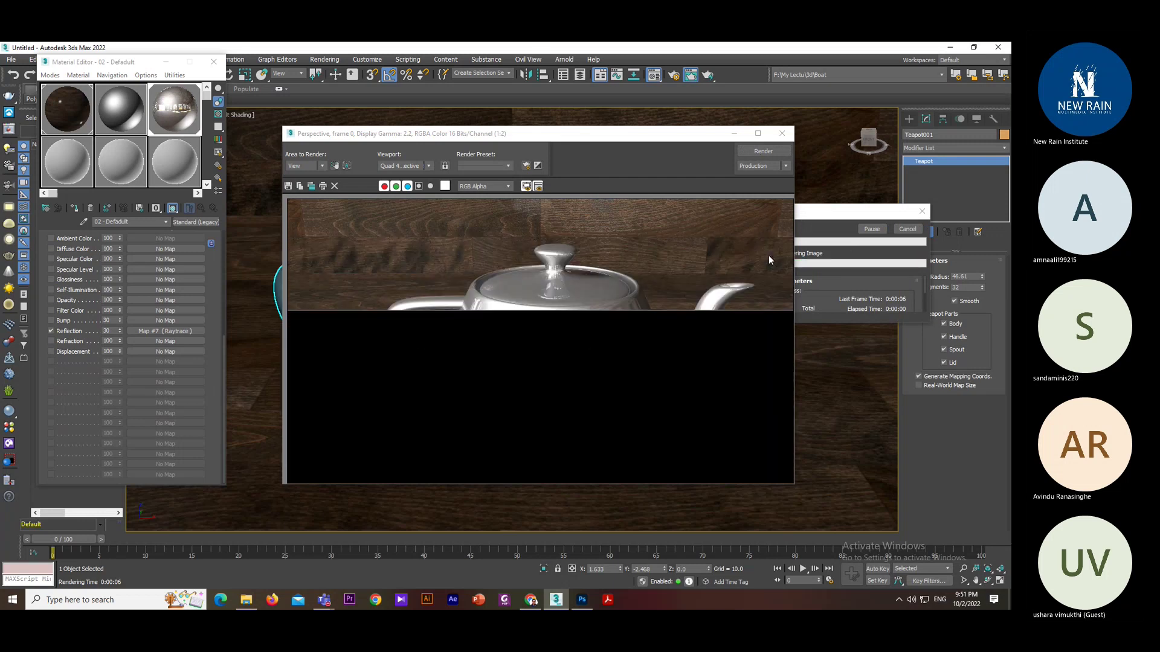
- Lower the teapot material's Reflection amount to 2 and render the scene
double_click(106, 331)
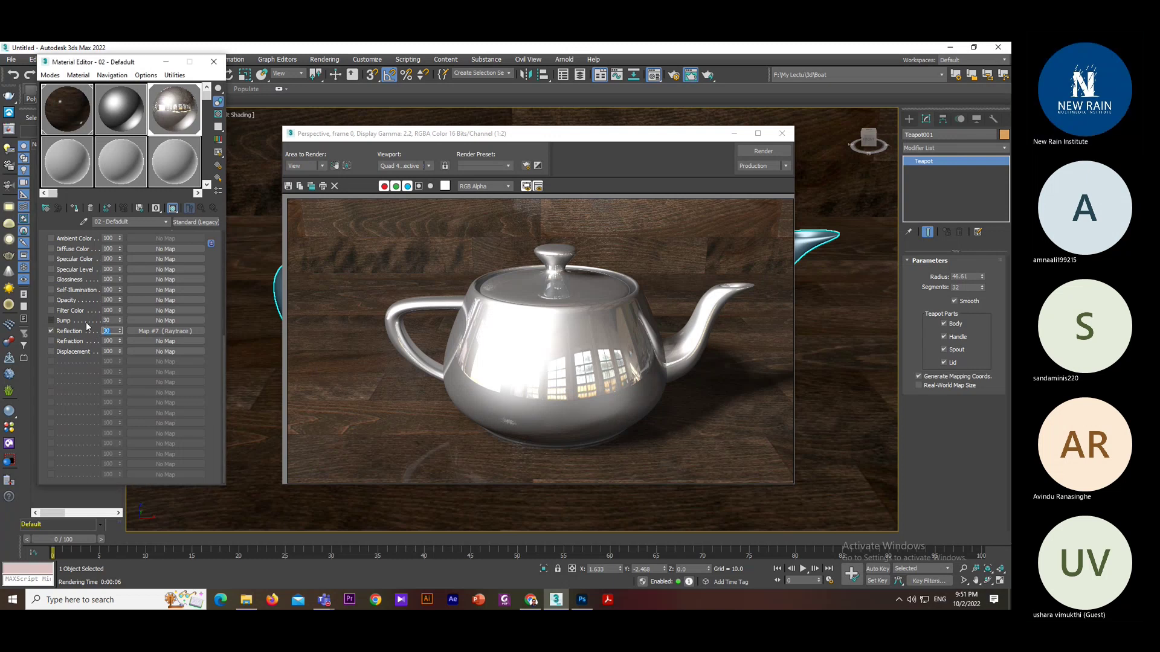
type("2")
key("Return")
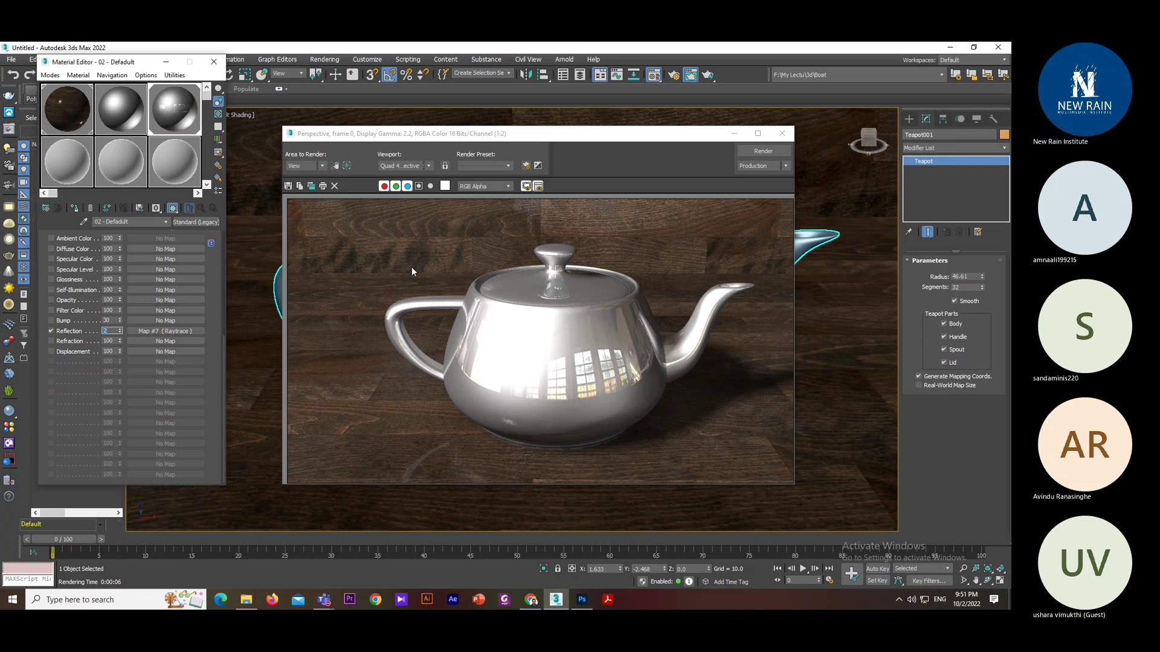
left_click(763, 151)
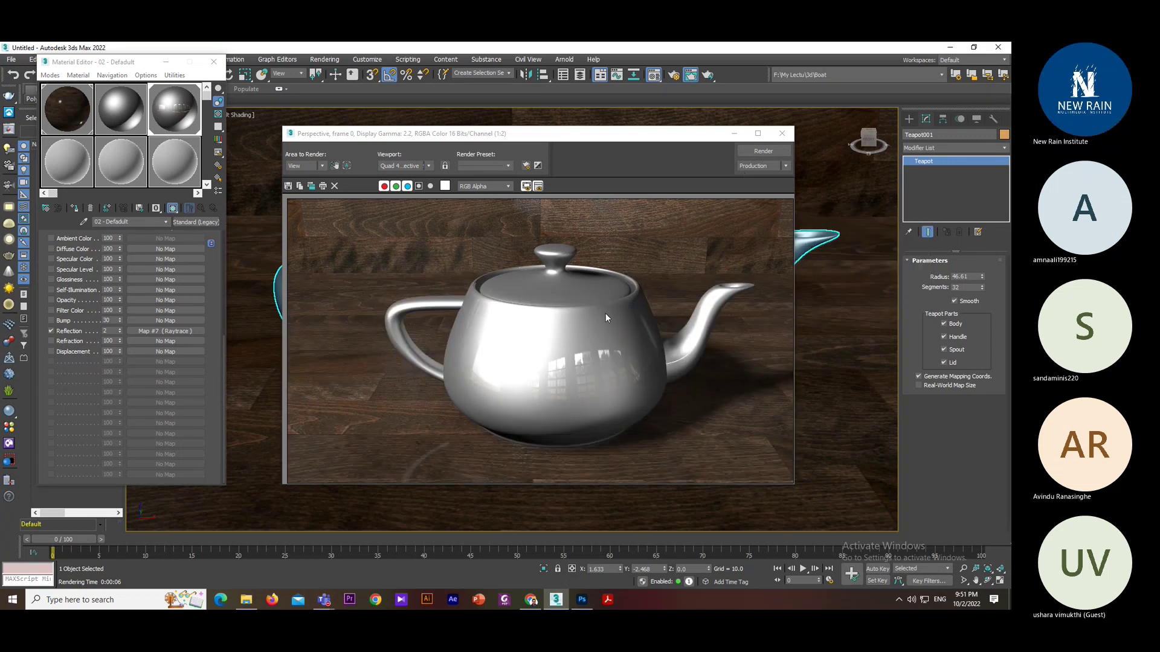
- Move the render window clear of the teapot, set the material's Reflection amount to 20 and render again
left_click_drag(605, 133, 668, 121)
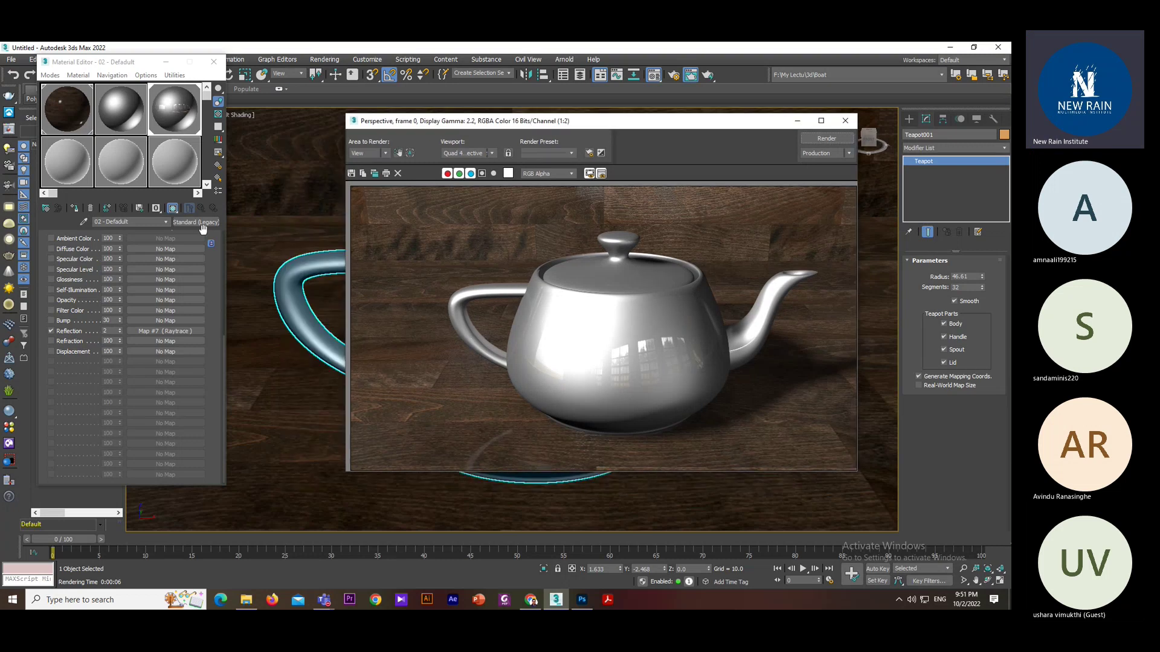
left_click(113, 332)
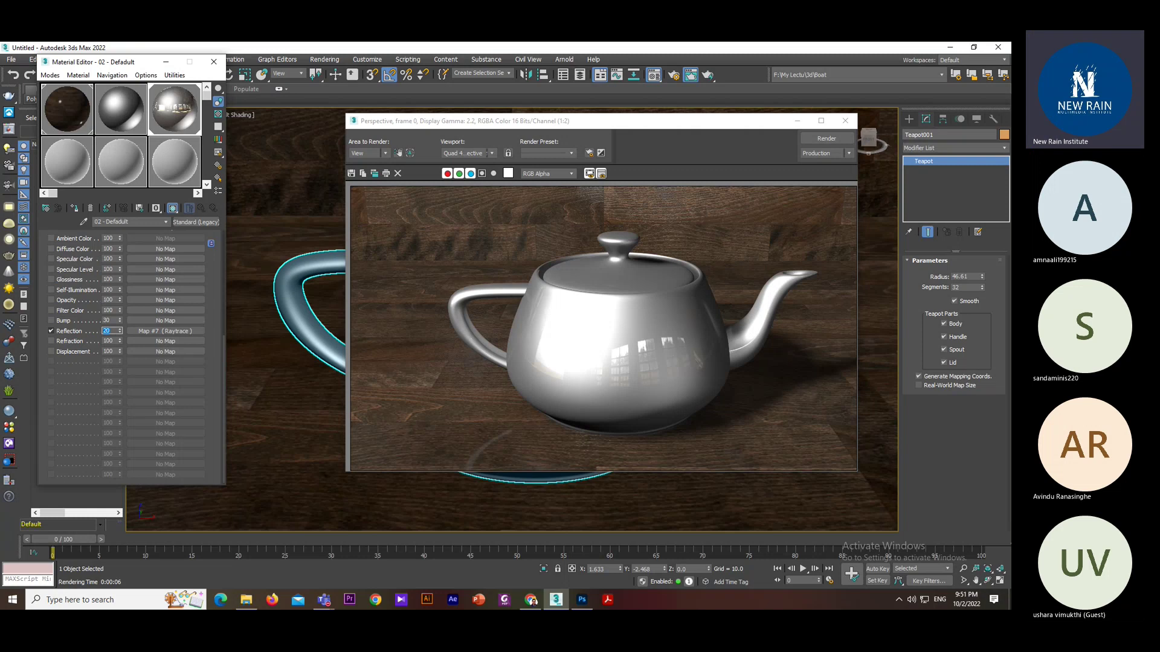
left_click(835, 140)
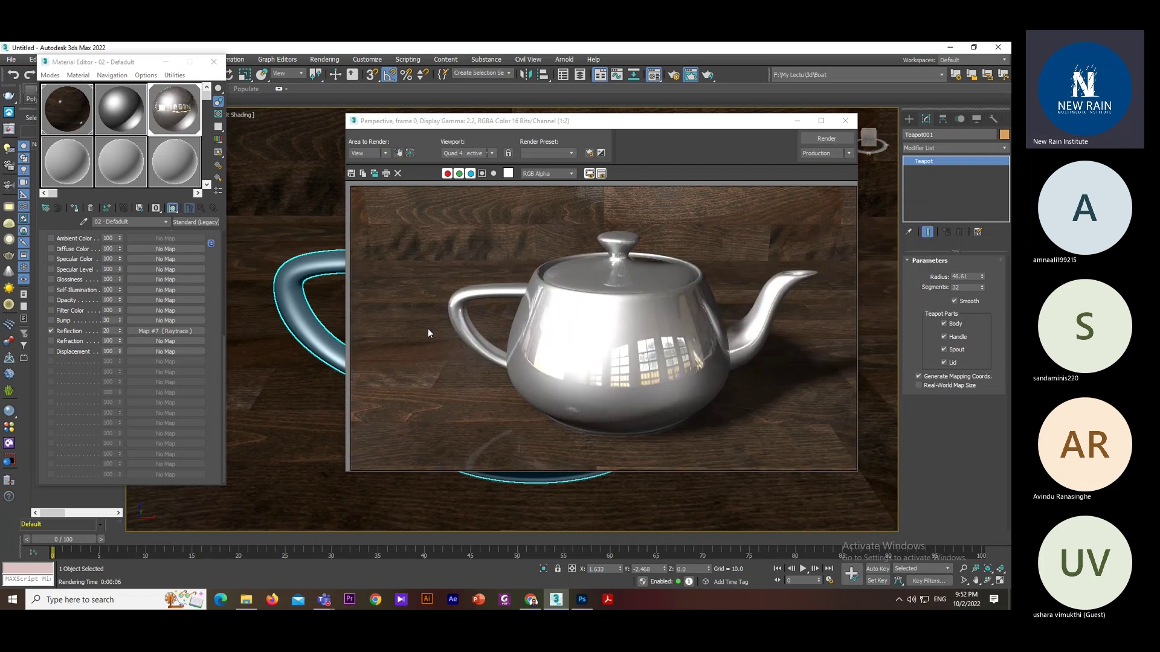
- Review the wood material's maps, adjust the perspective view slightly and render the teapot on the wooden floor
left_click(84, 103)
left_click_drag(146, 413, 202, 237)
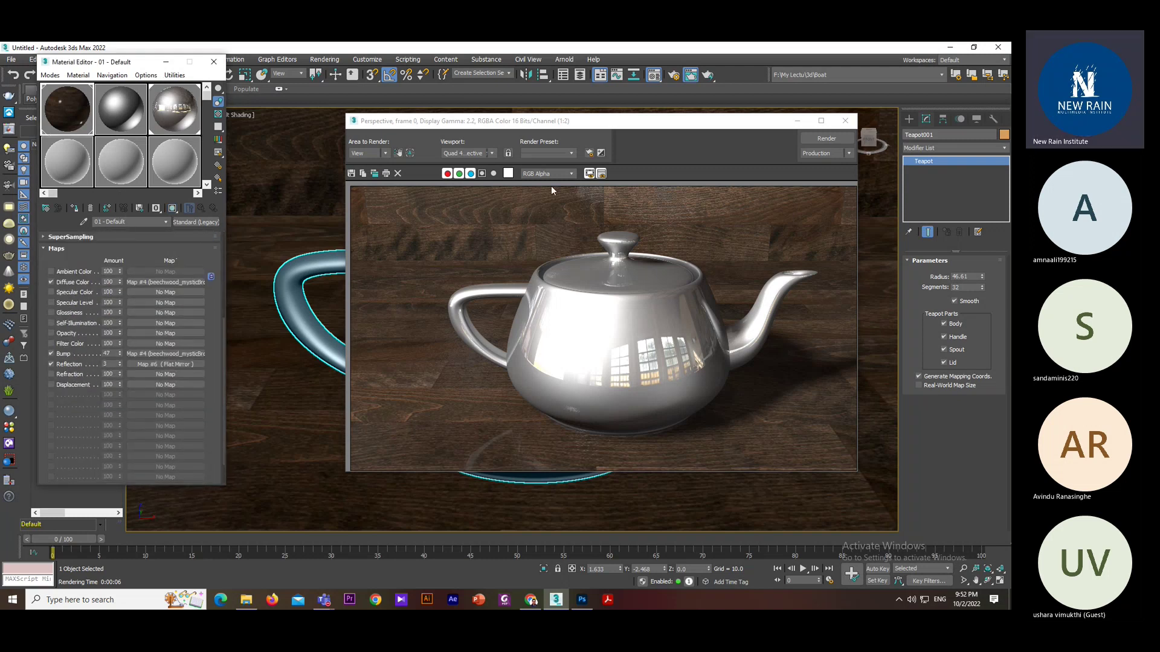
left_click_drag(276, 292, 290, 305)
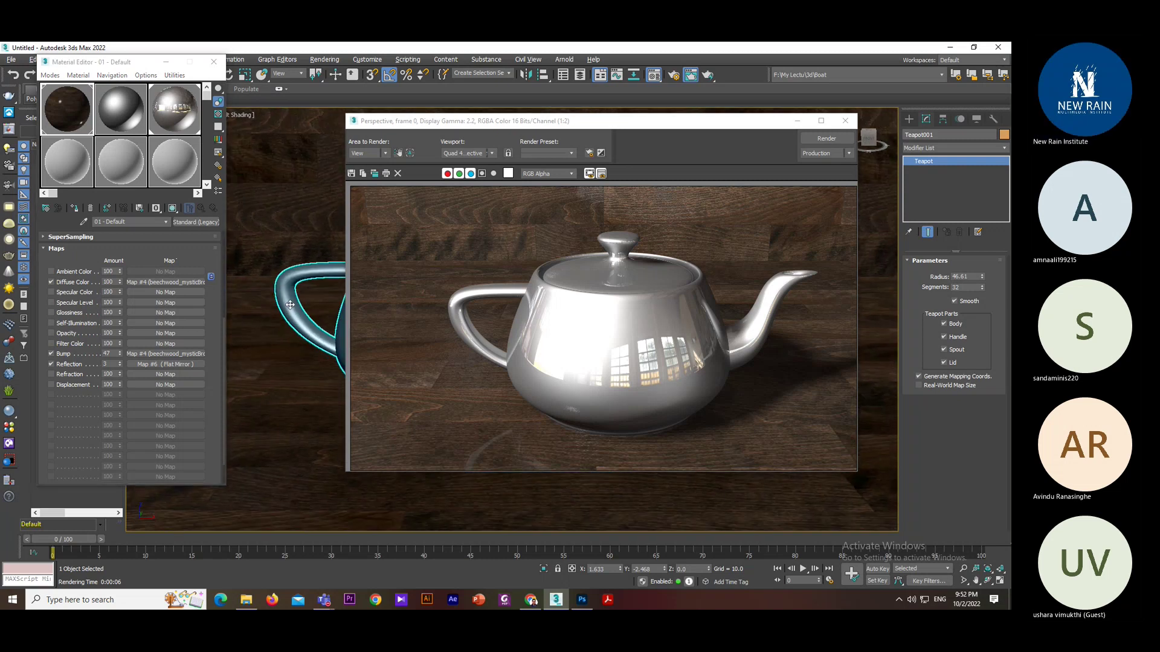
left_click(827, 138)
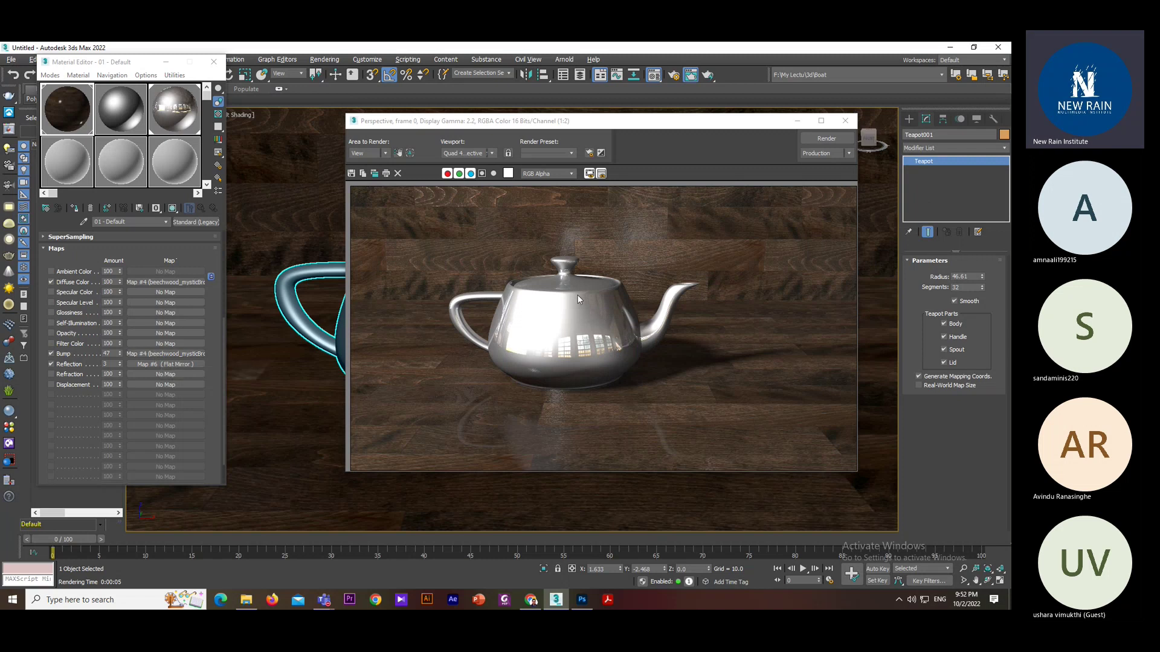
- Reselect the teapot's material and review its Blinn basic parameters and Maps settings
left_click(177, 115)
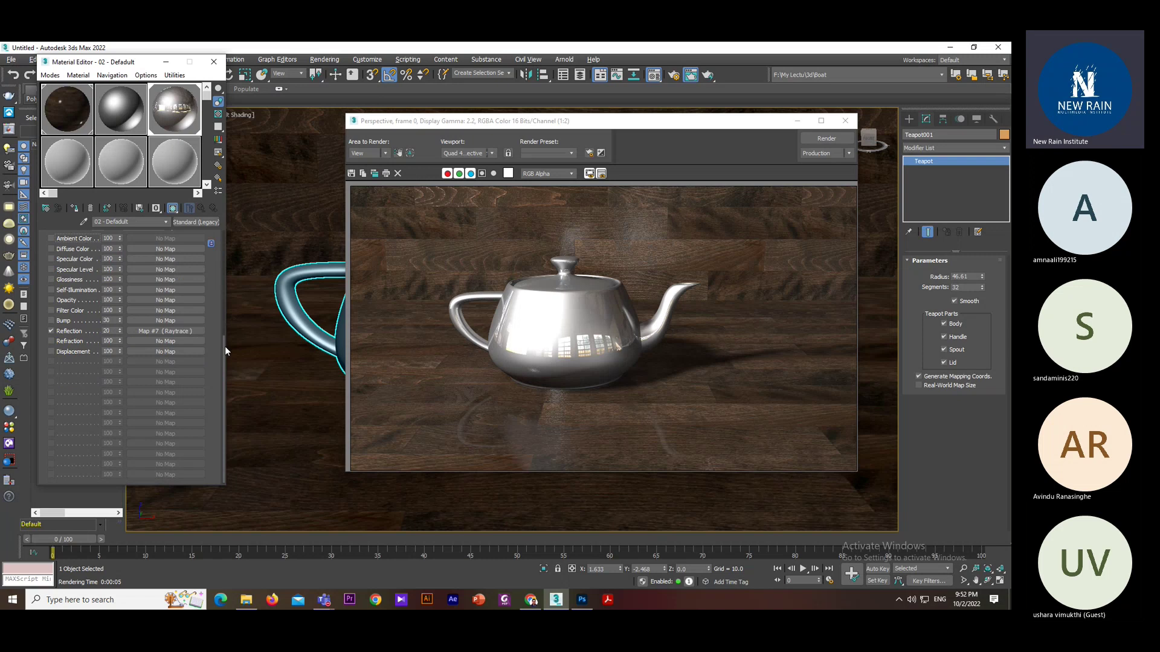
scroll(218, 346, "up", 5)
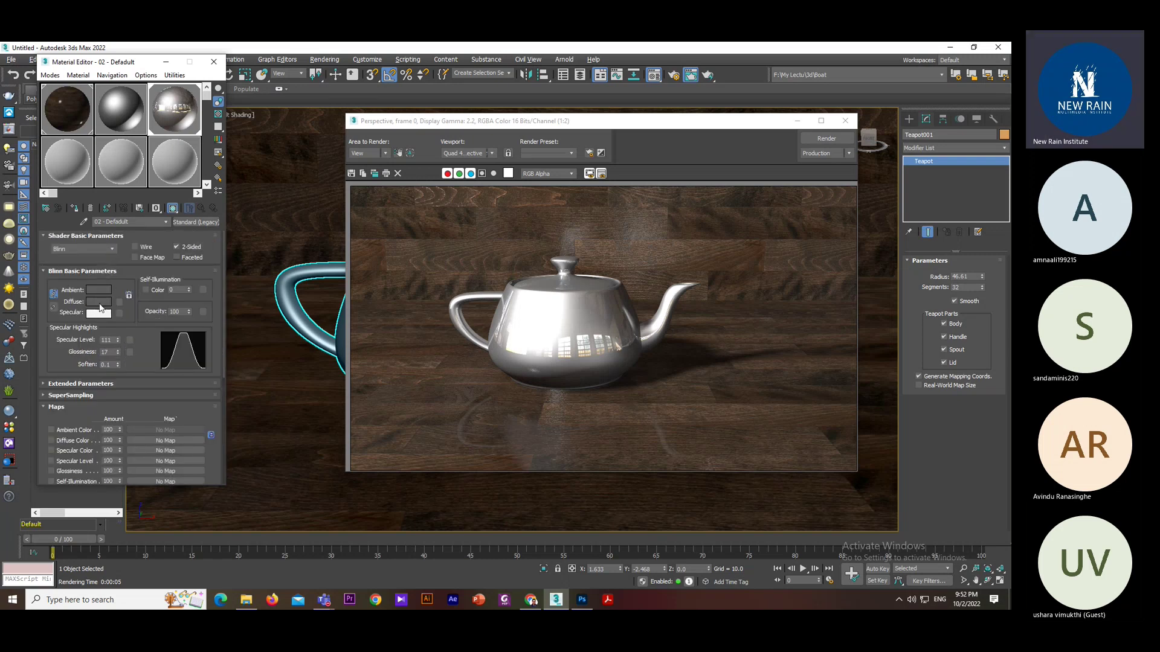
scroll(102, 306, "down", 5)
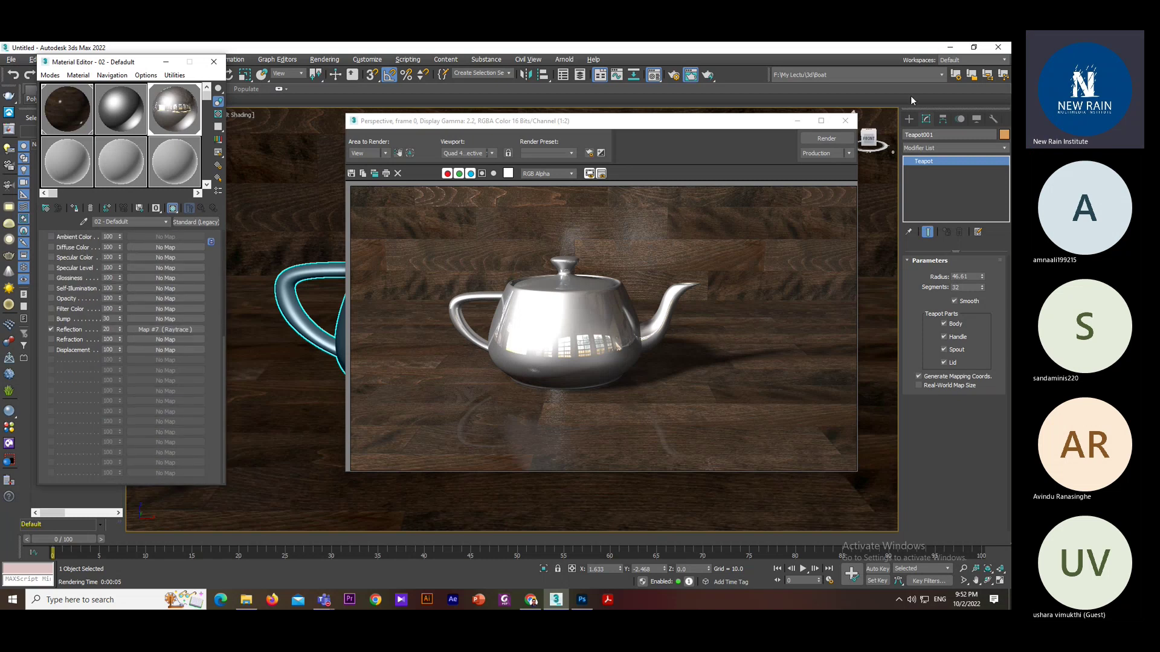
- Close the rendered frame, bring the teapot closer in the perspective view and render it again
left_click(845, 122)
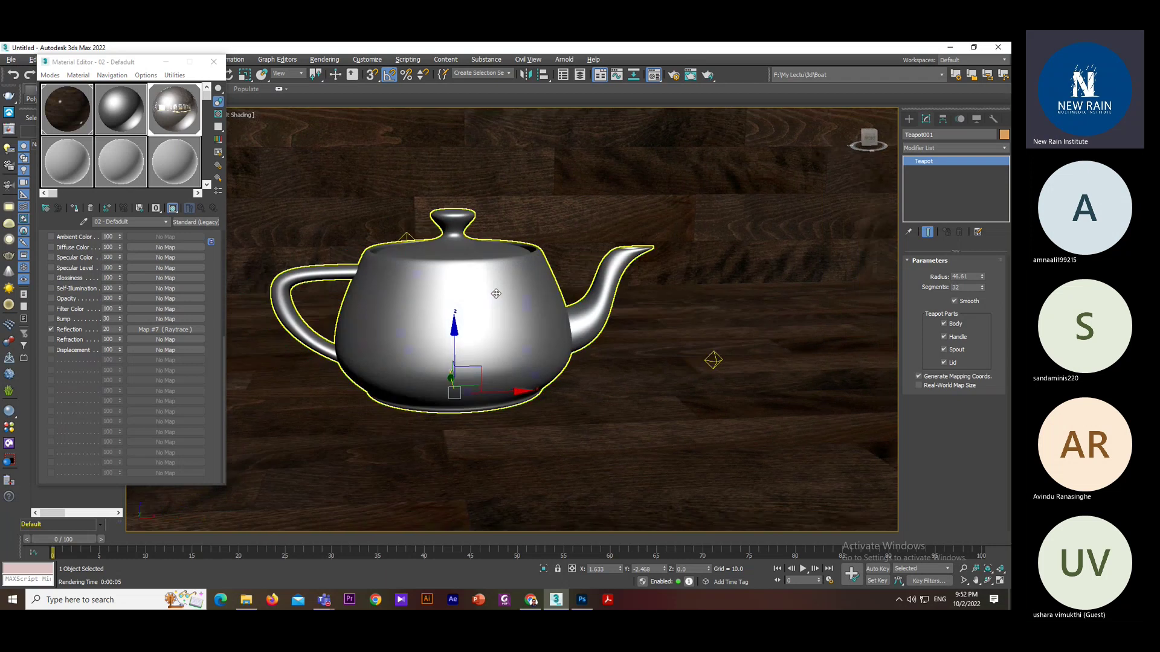
scroll(712, 357, "up", 4)
middle_click_drag(513, 288, 507, 287, "alt")
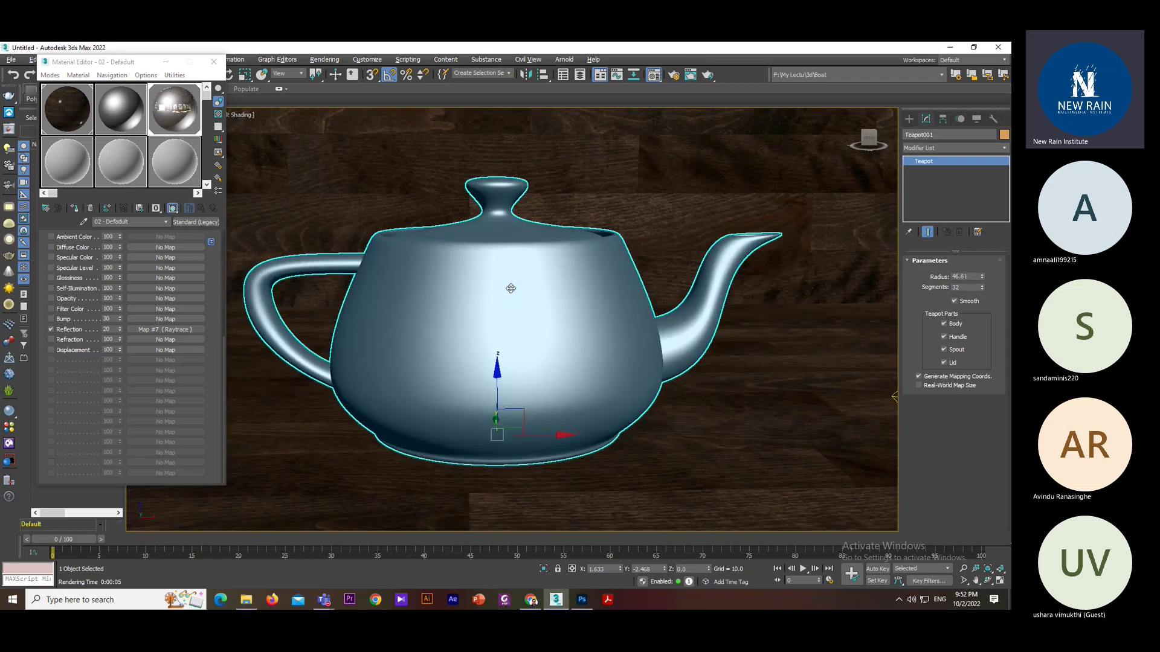
key("shift+q")
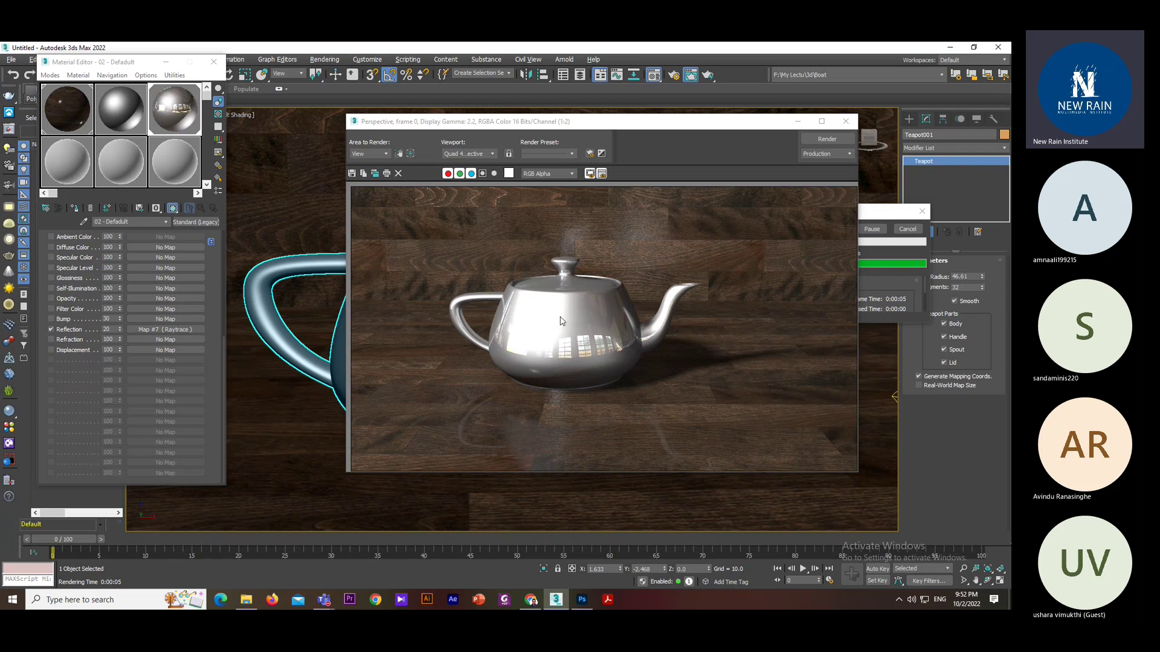
- Switch to Chrome and search Google Images for "polished metal kettle"
left_click(530, 601)
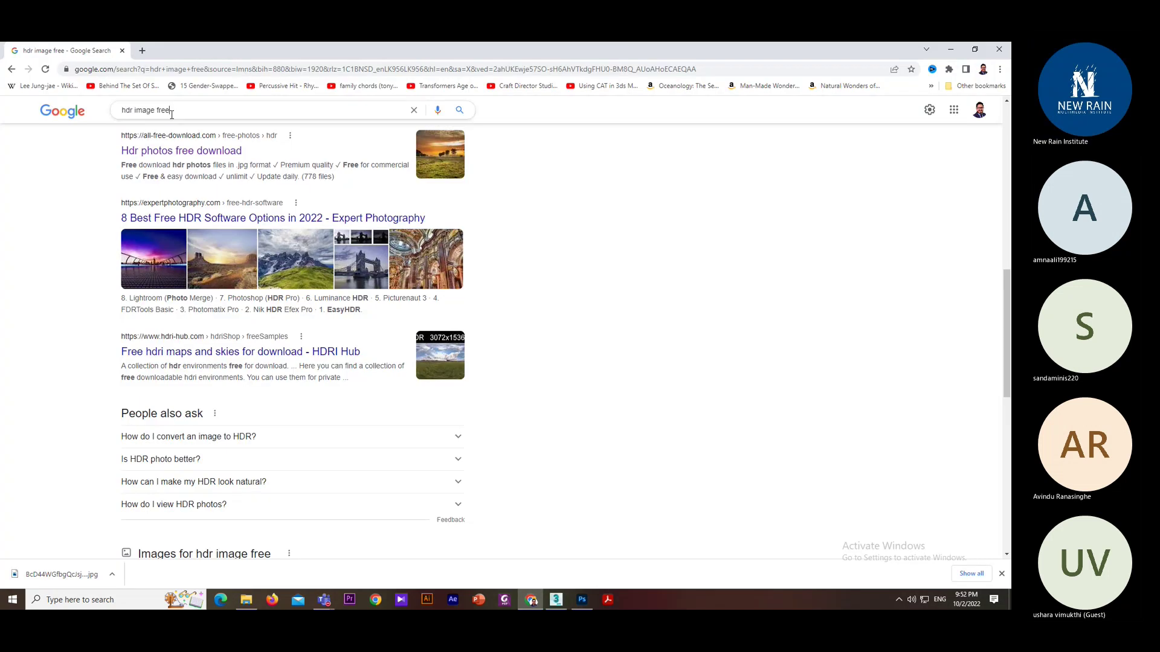
left_click_drag(174, 111, 72, 111)
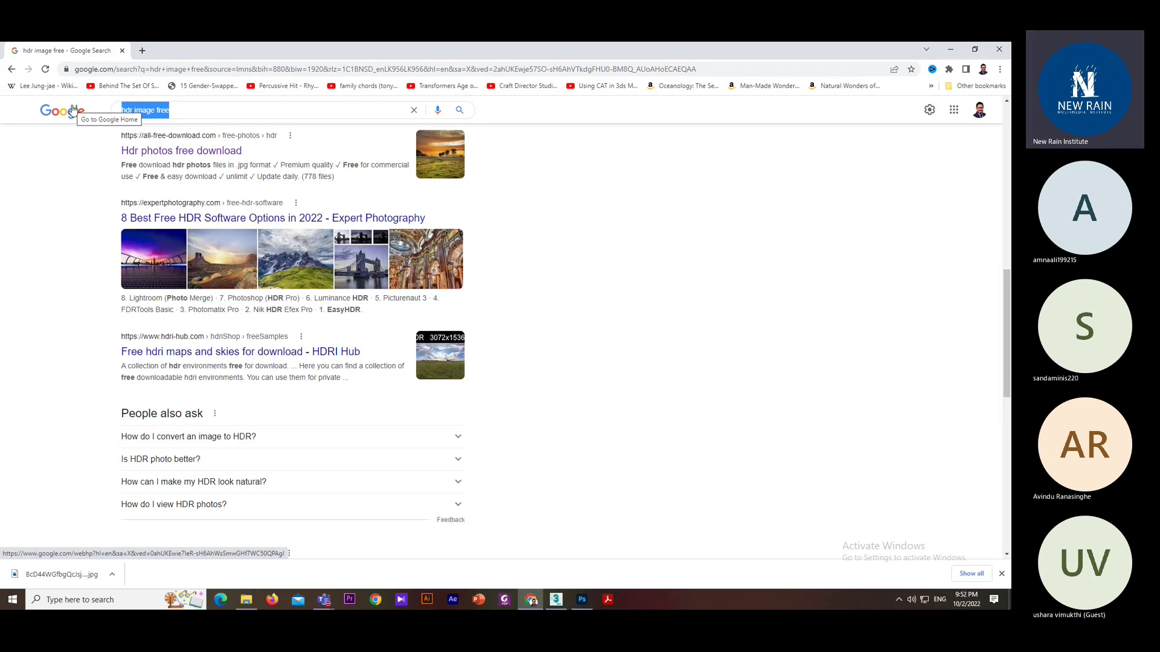
type("polishe")
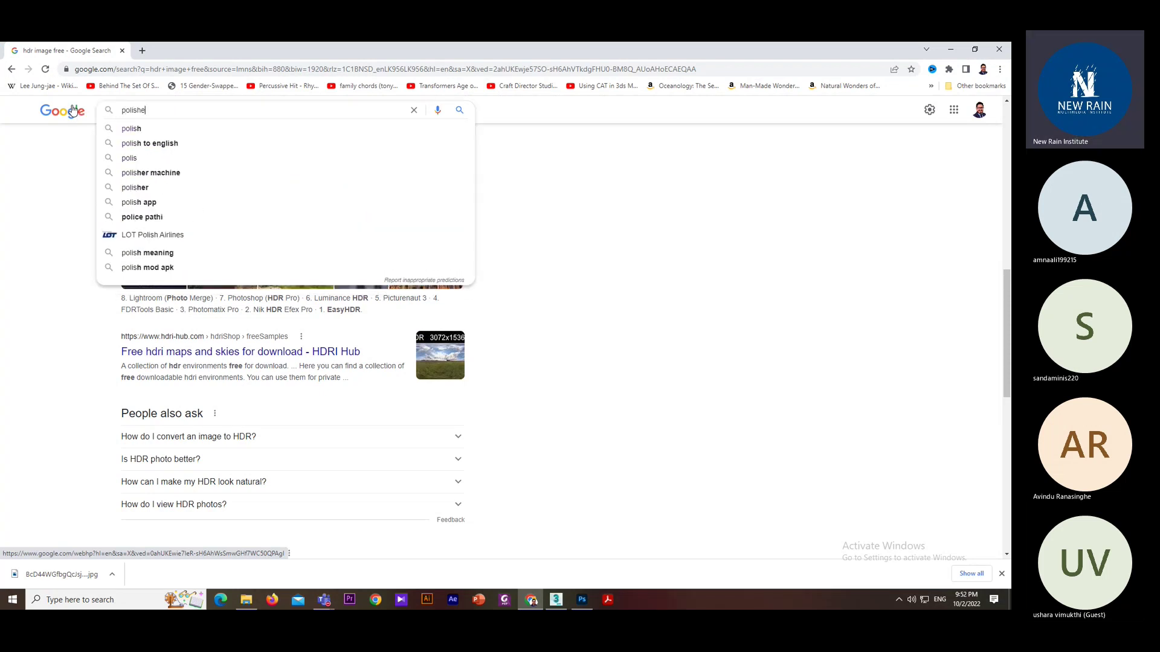
type("d metal")
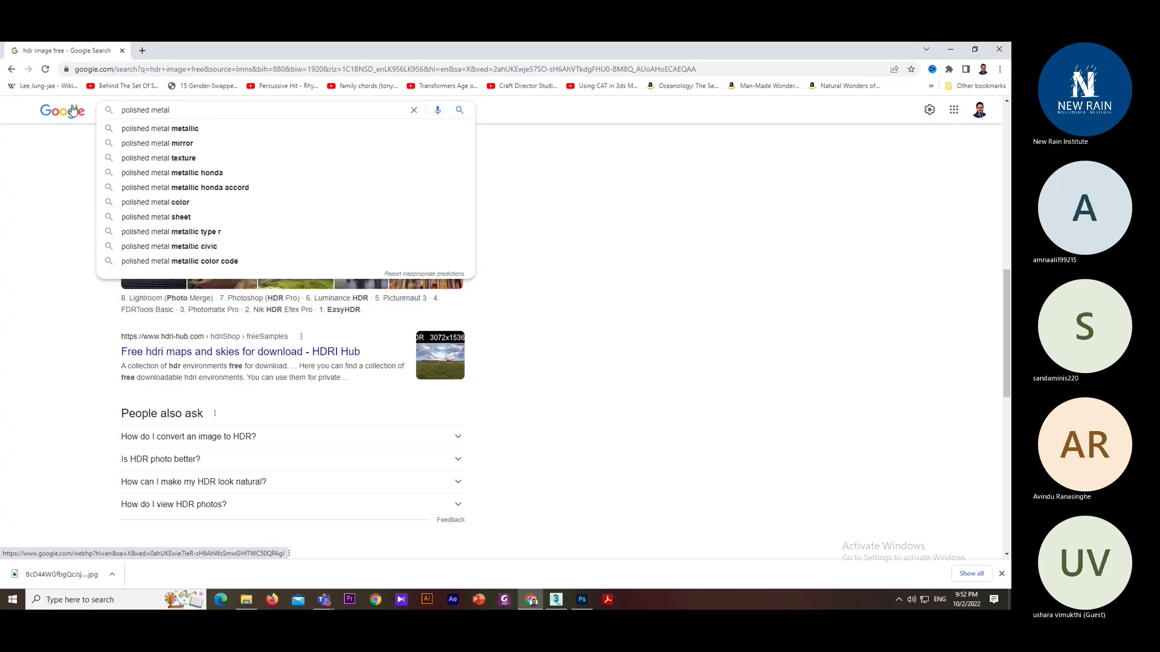
type(" ketle")
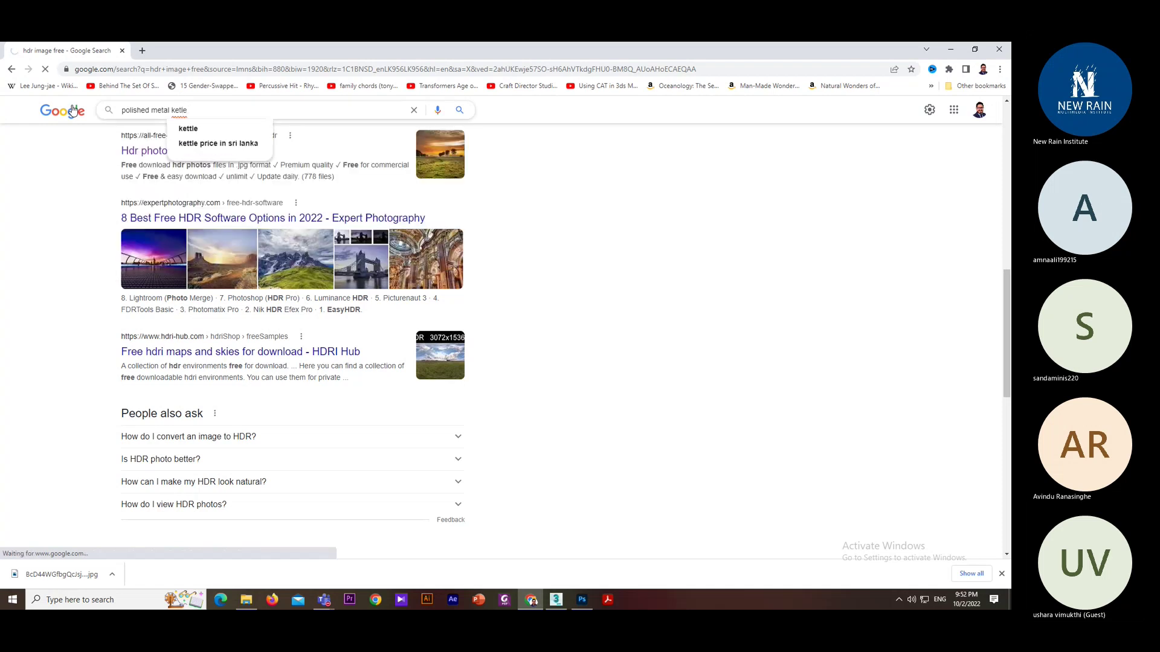
key("Return")
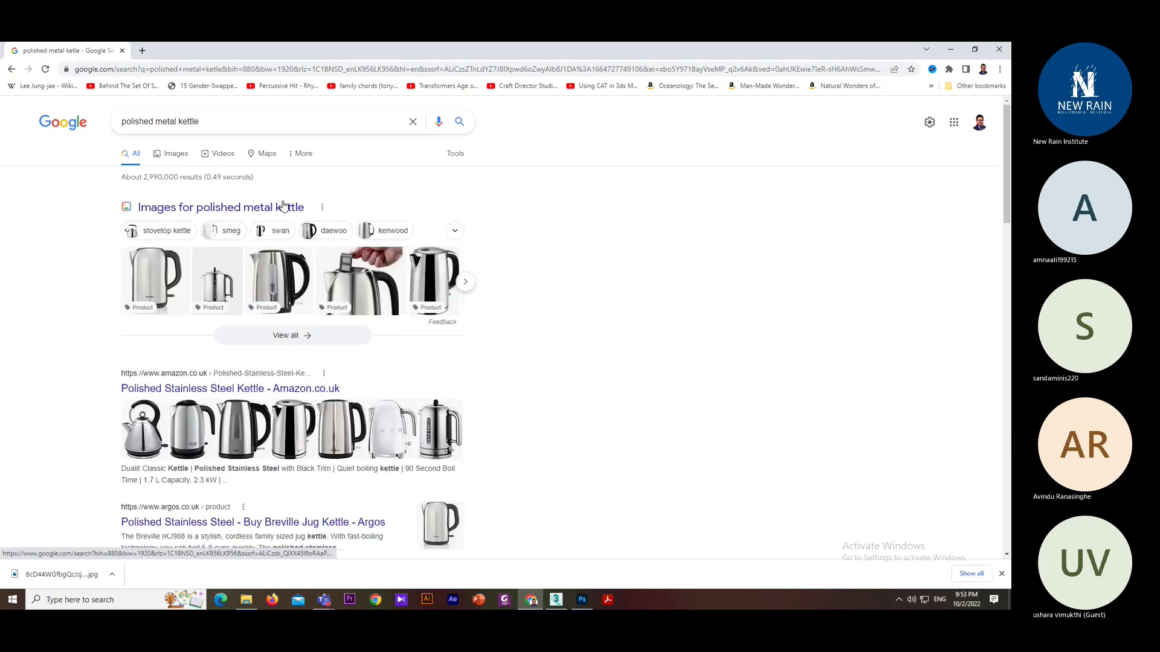
left_click(187, 155)
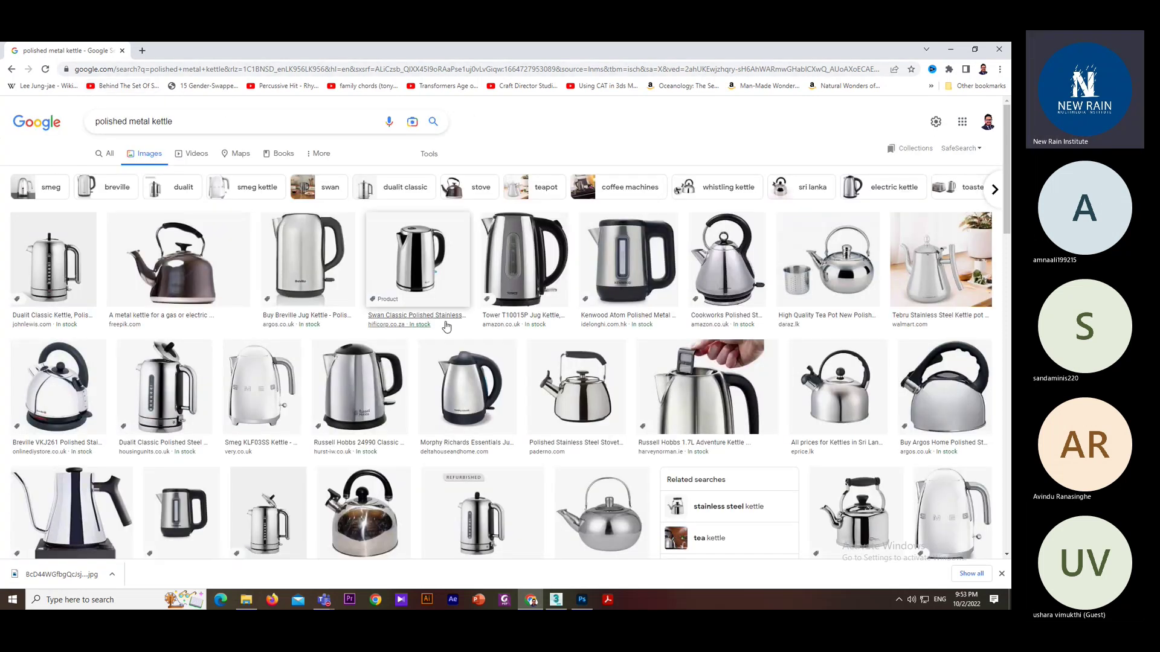
- Open the Russell Hobbs 1.7L Adventure Kettle image in its own tab and browse the image results and related images
middle_click(702, 412)
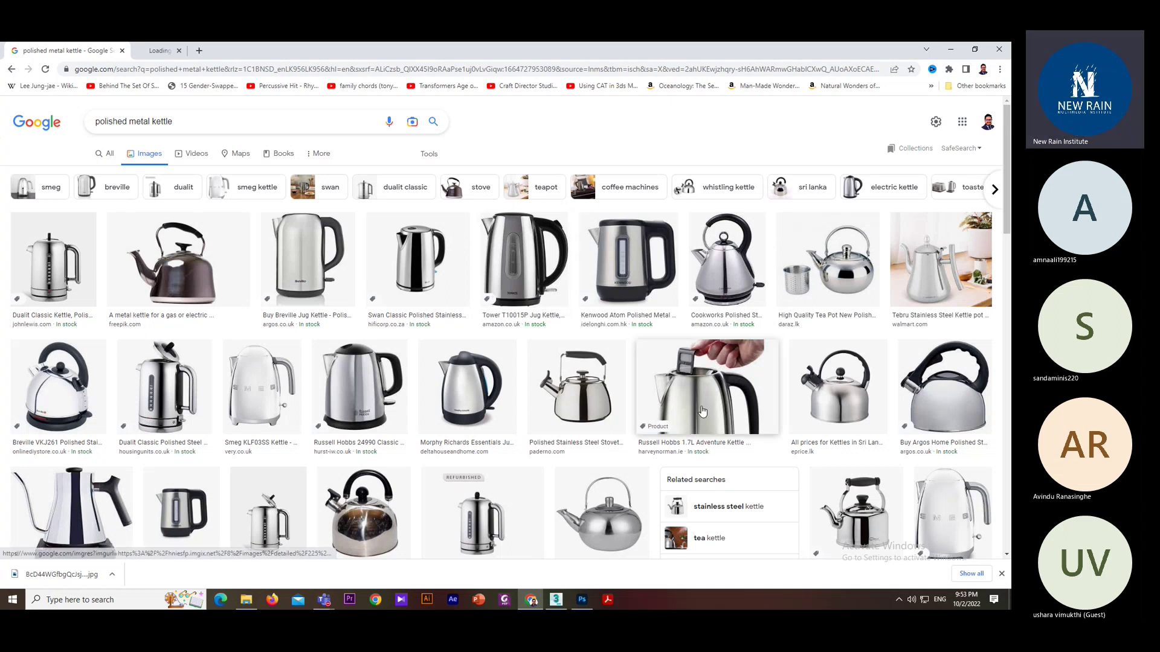
scroll(702, 412, "down", 4)
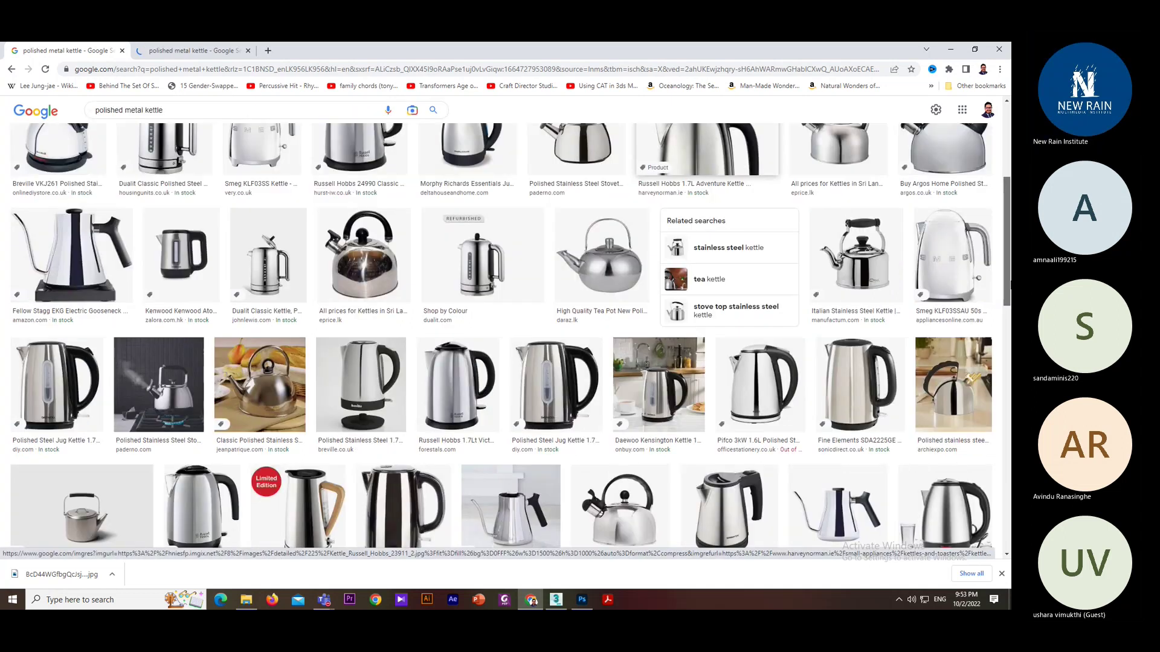
left_click_drag(1006, 283, 1006, 335)
left_click(192, 51)
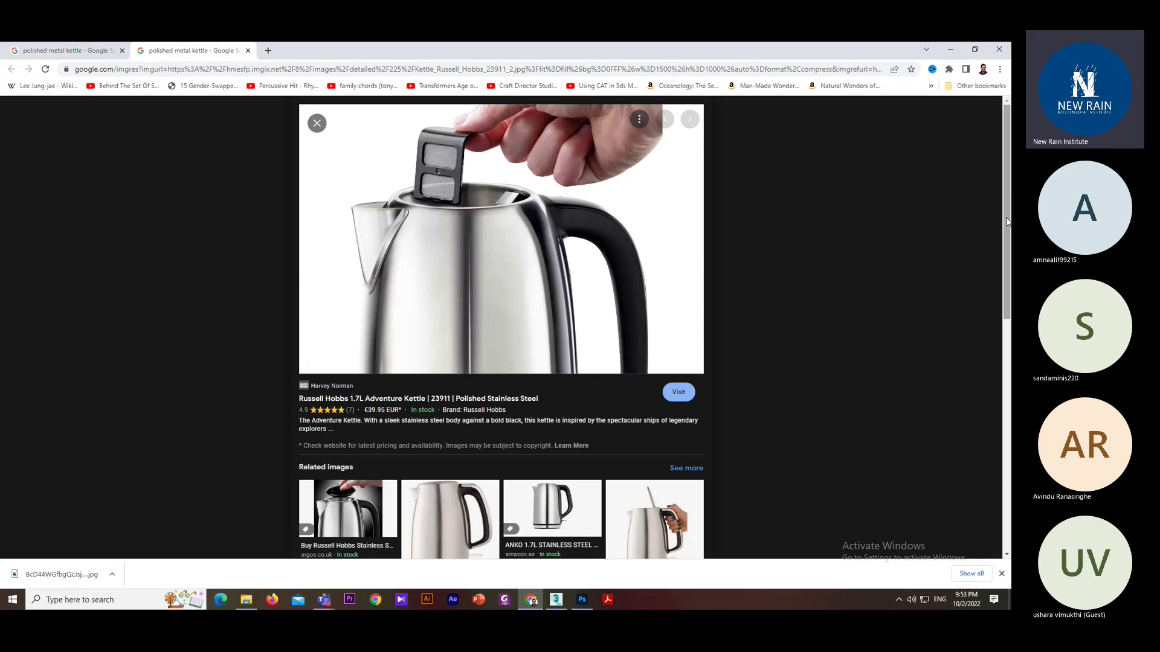
left_click_drag(1006, 224, 1007, 405)
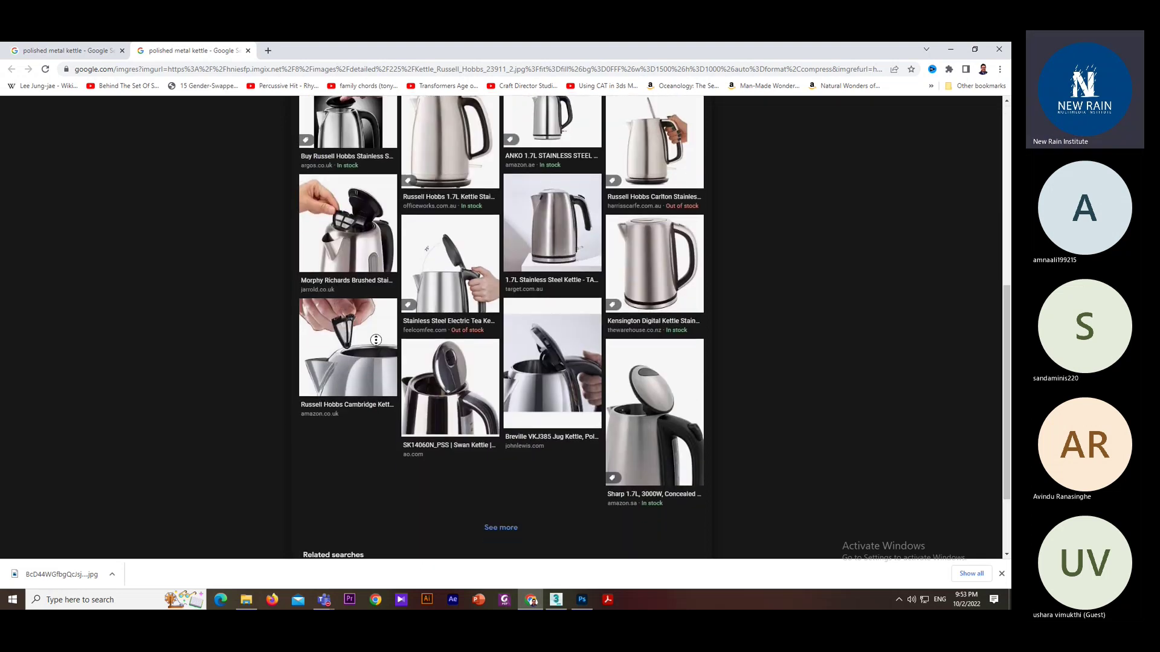
- Open the related Morphy Richards brushed stainless steel kettle image at full size in its own tab and close the extra preview tabs
middle_click(375, 243)
left_click(375, 243)
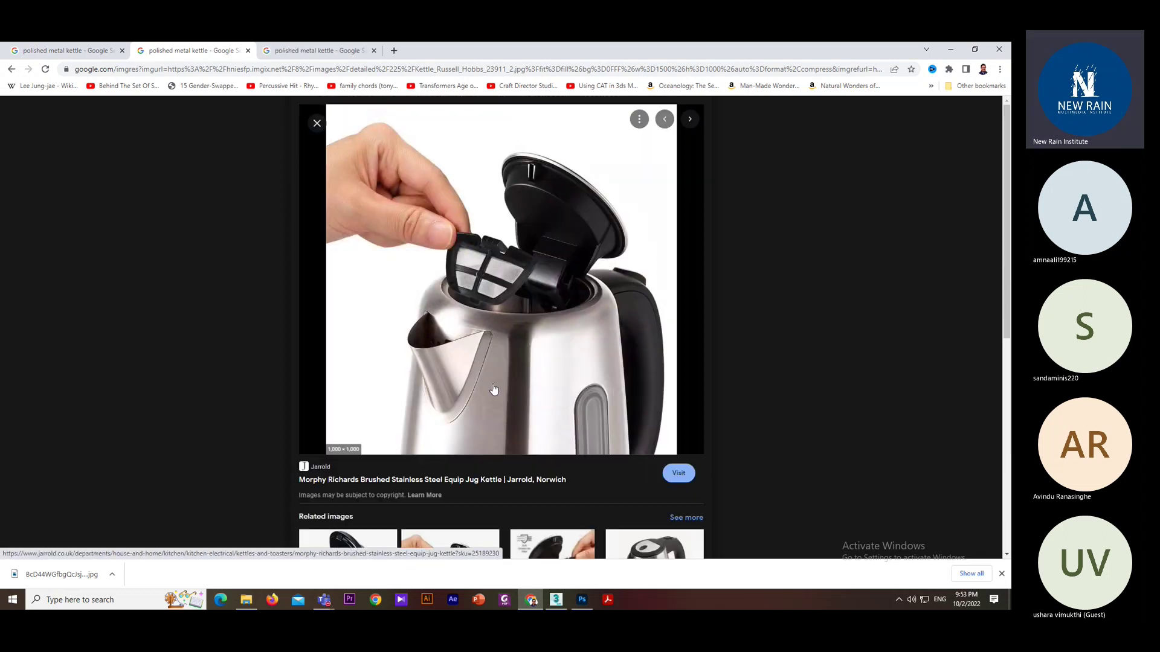
right_click(492, 371)
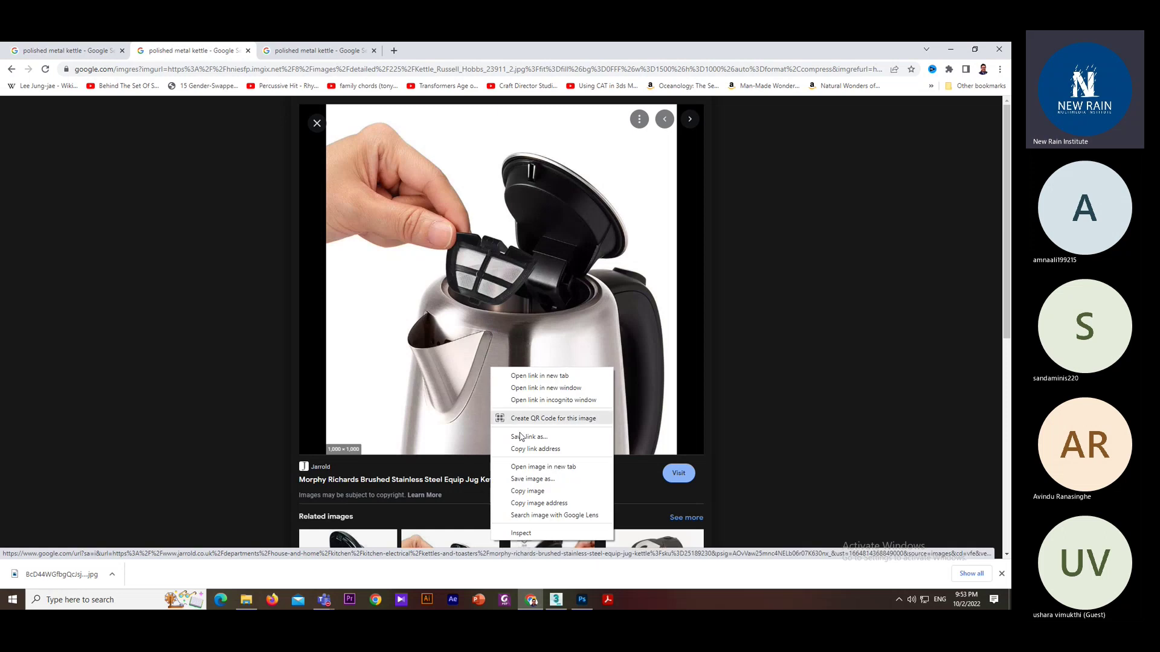
left_click(520, 466)
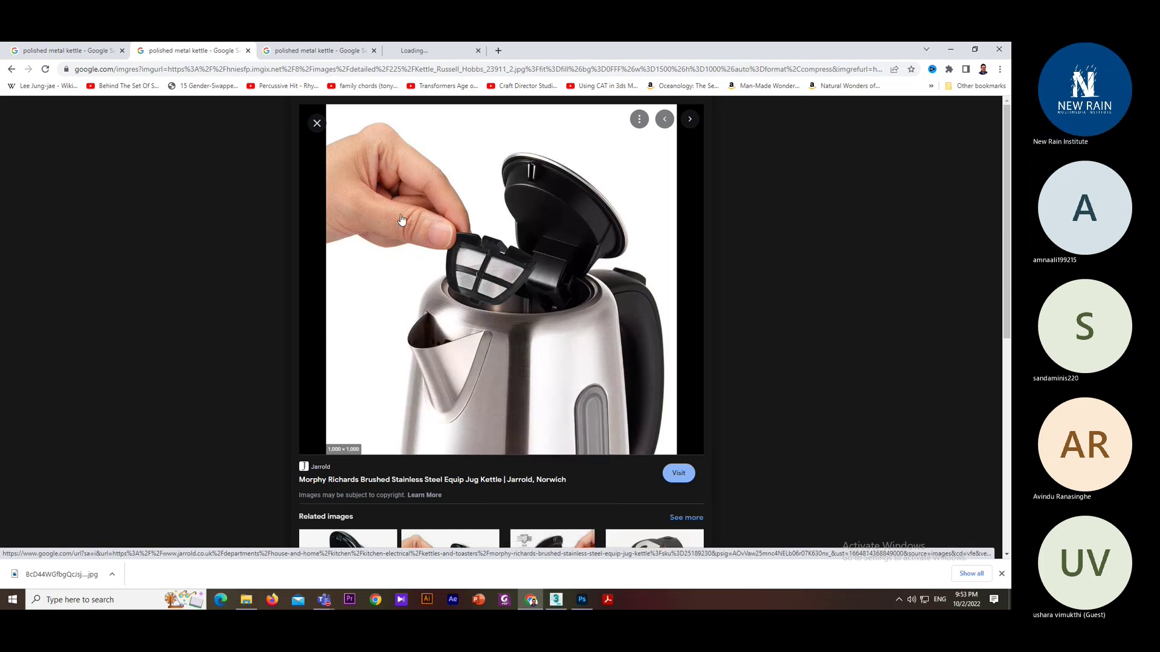
left_click(248, 51)
left_click(248, 50)
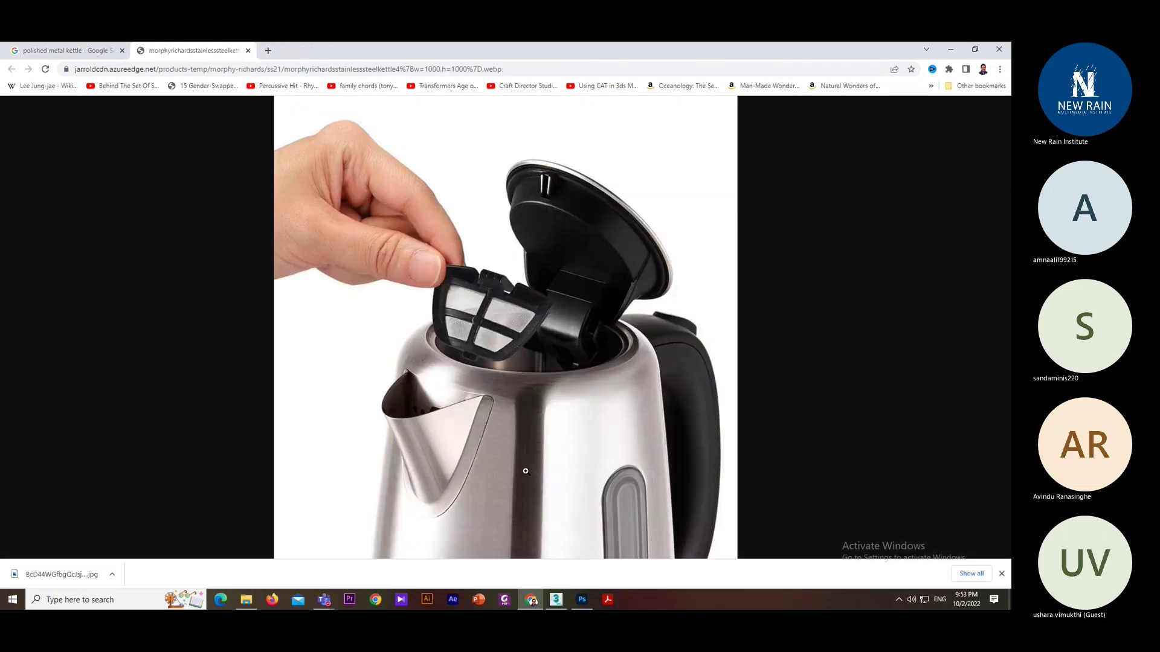
- Switch from the kettle image back to 3ds Max and assign a Noise map to the teapot material's Bump slot
left_click(517, 443)
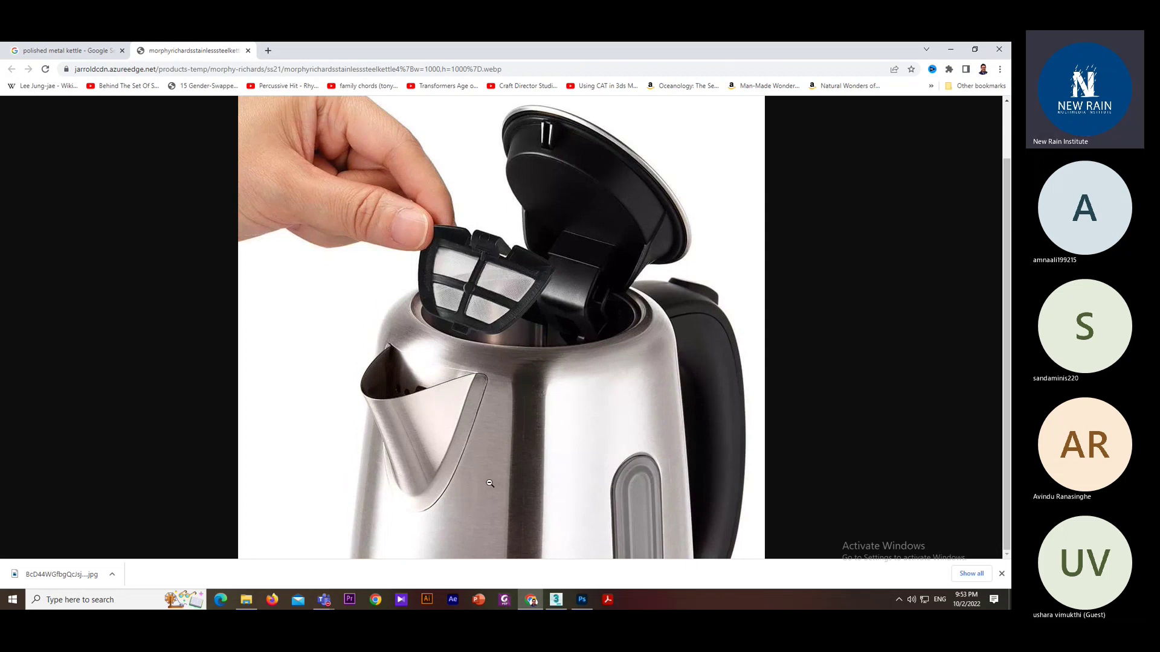
left_click(952, 49)
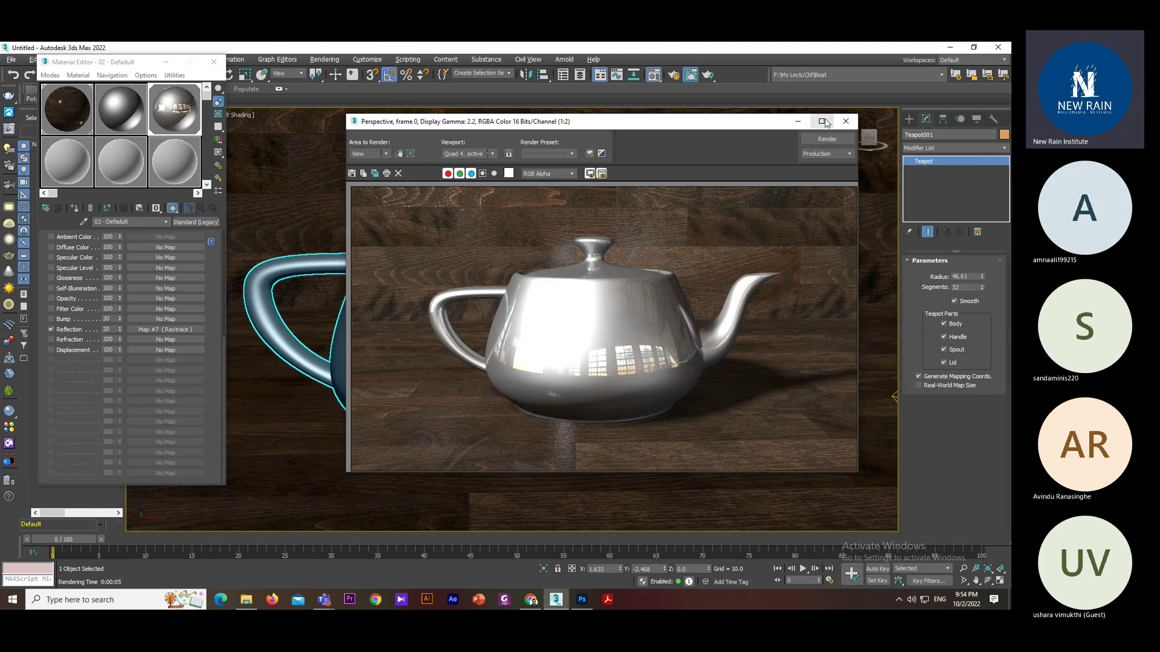
left_click(797, 122)
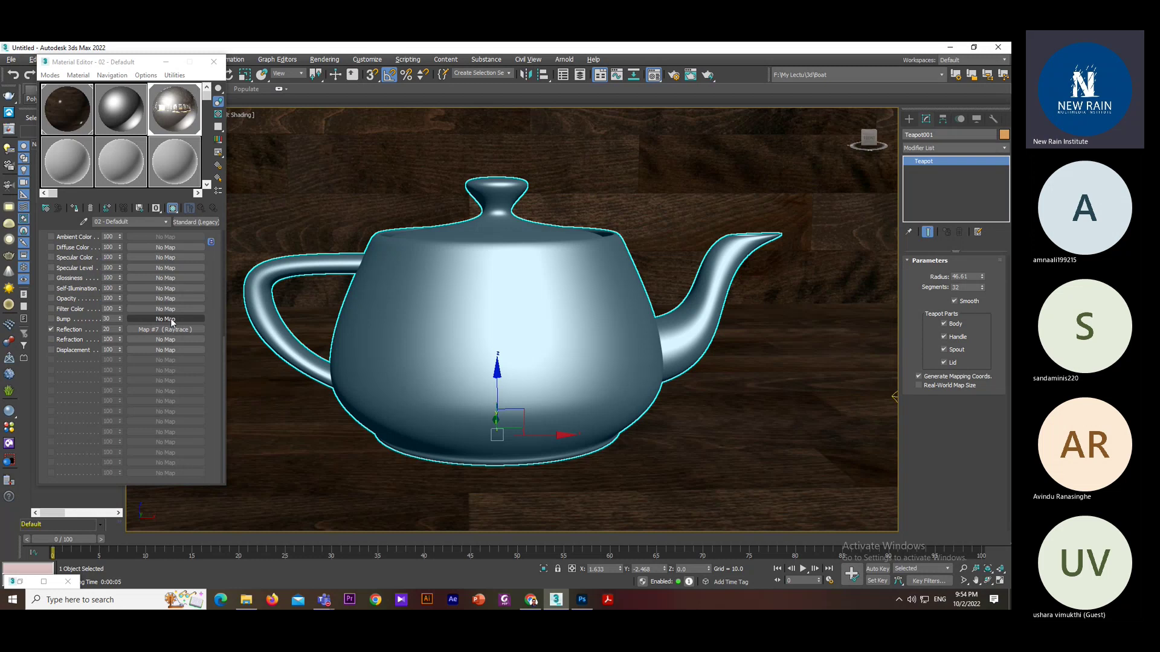
left_click(166, 319)
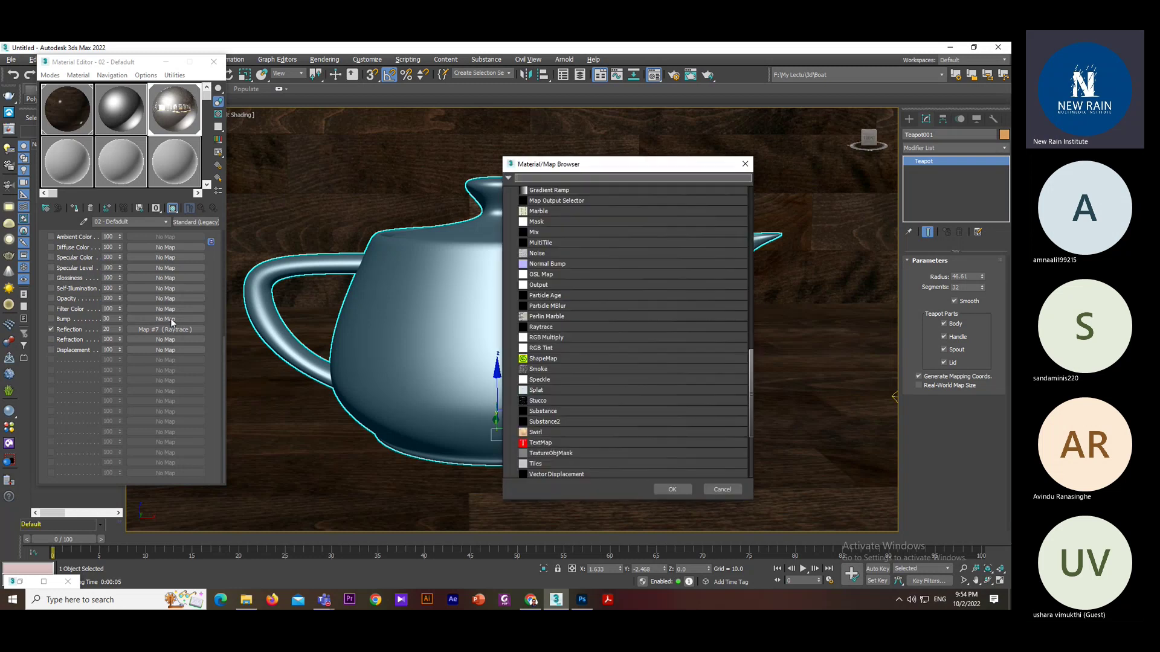
left_click(542, 254)
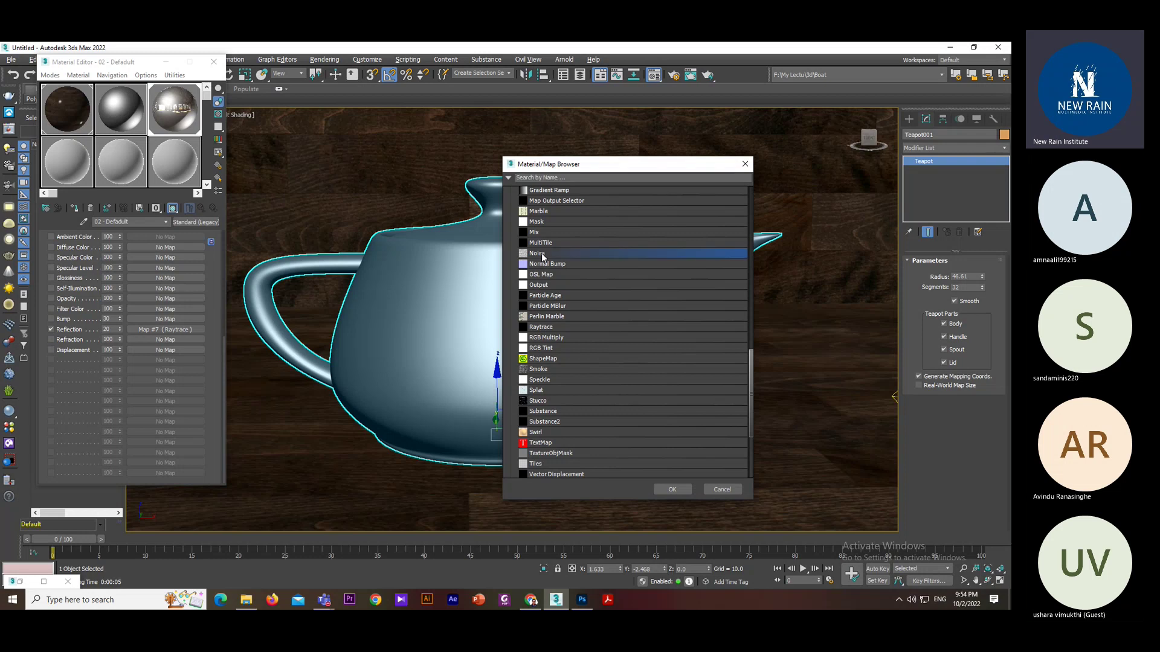
left_click(671, 489)
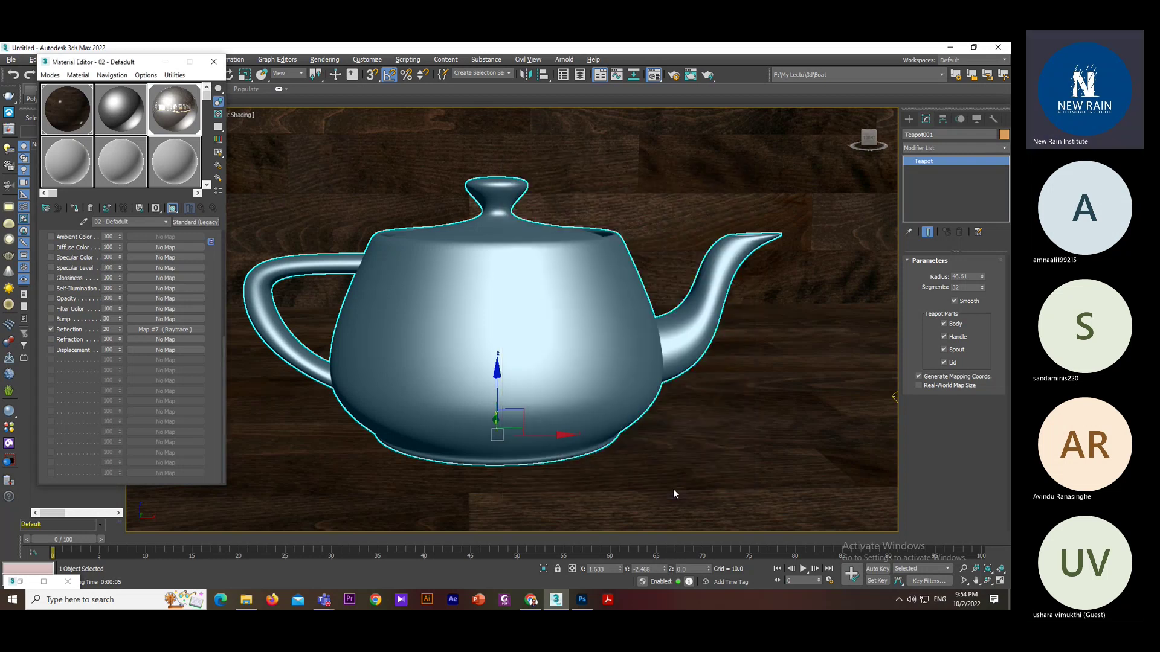
- Open an enlarged sample preview of the teapot material and return to its bump Noise map settings
double_click(179, 122)
left_click_drag(731, 80, 758, 53)
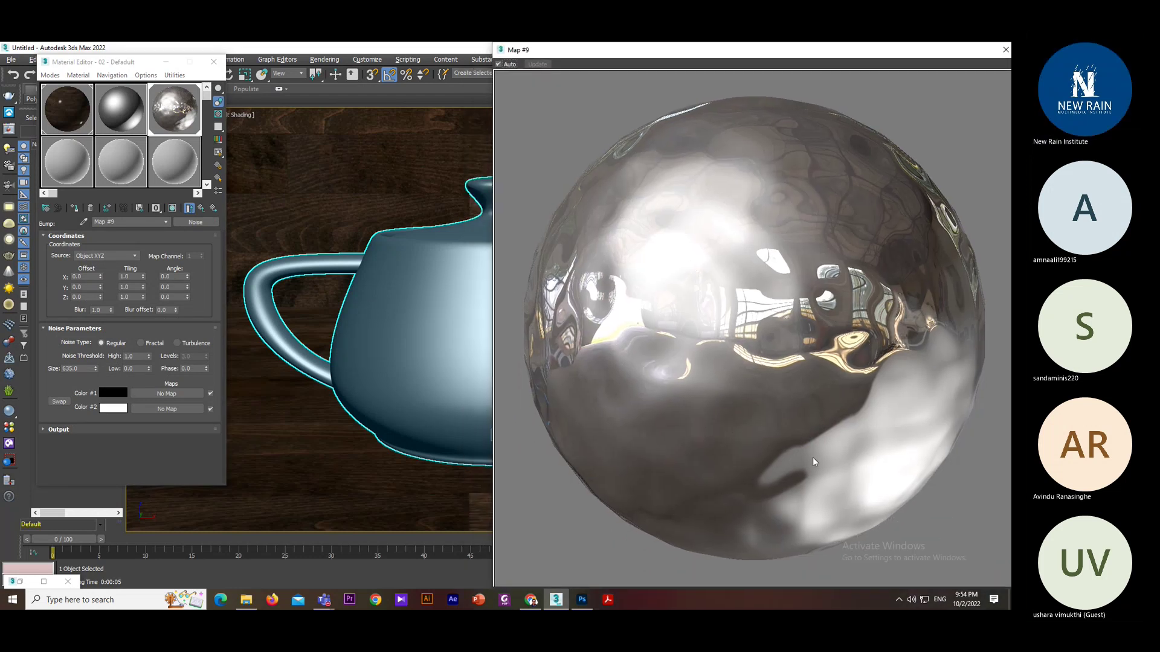
left_click(202, 208)
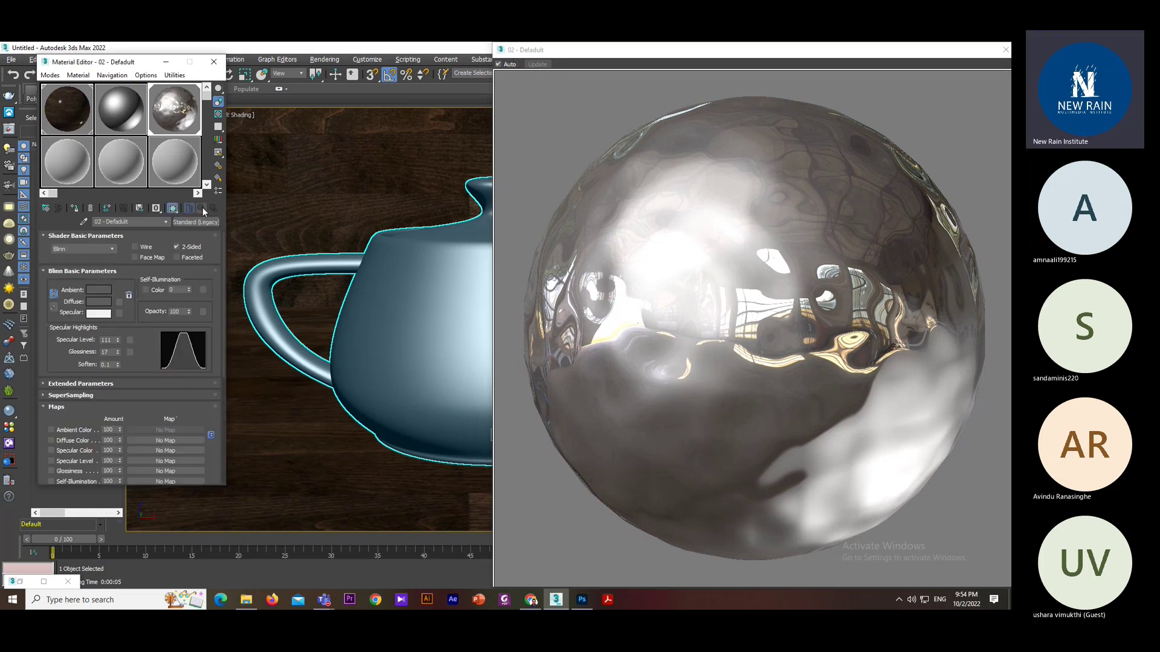
scroll(142, 392, "down", 5)
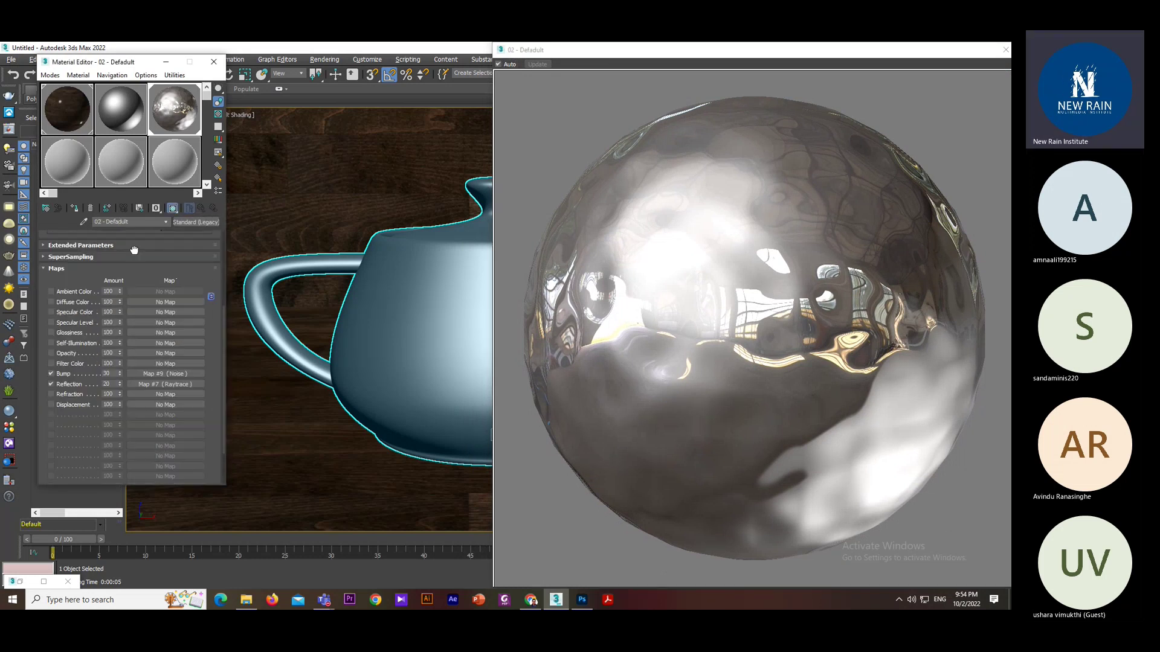
left_click(176, 372)
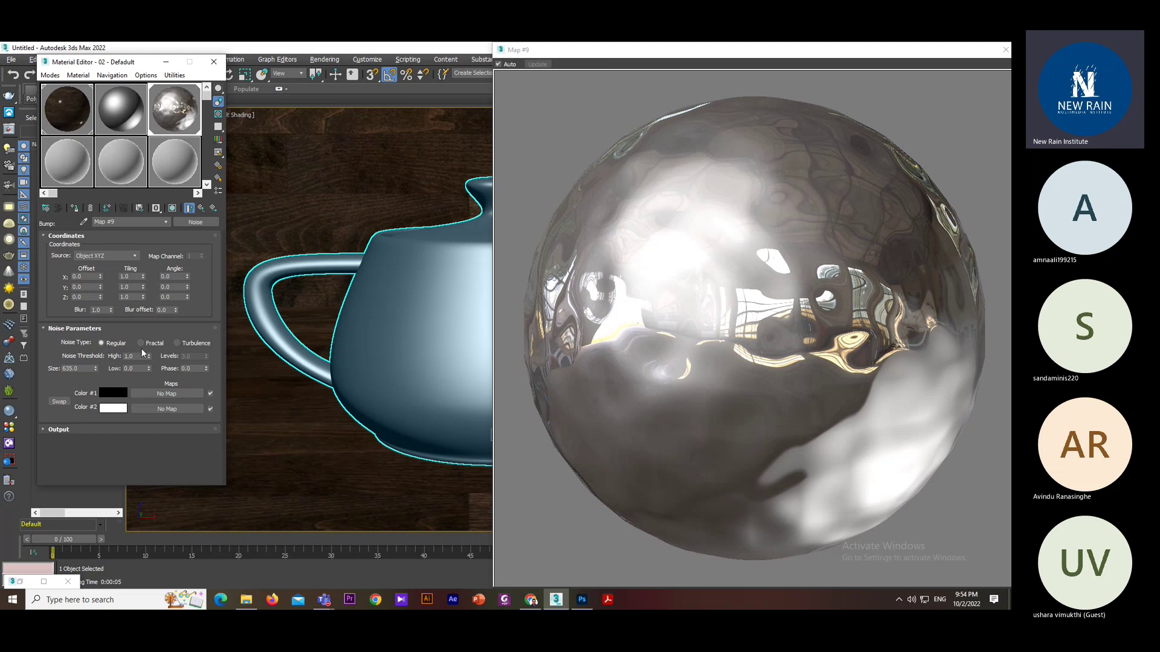
- Compare the Regular, Fractal and Turbulence noise types, choose Turbulence for the bump map and render the teapot
left_click(141, 342)
left_click(175, 344)
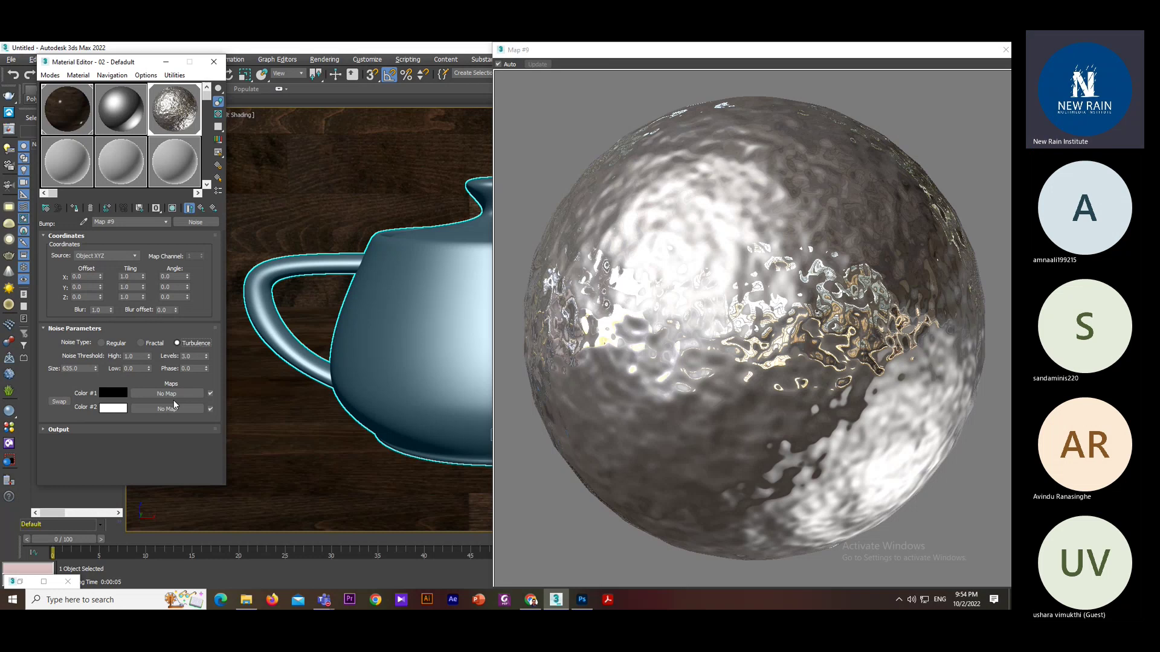
left_click(102, 343)
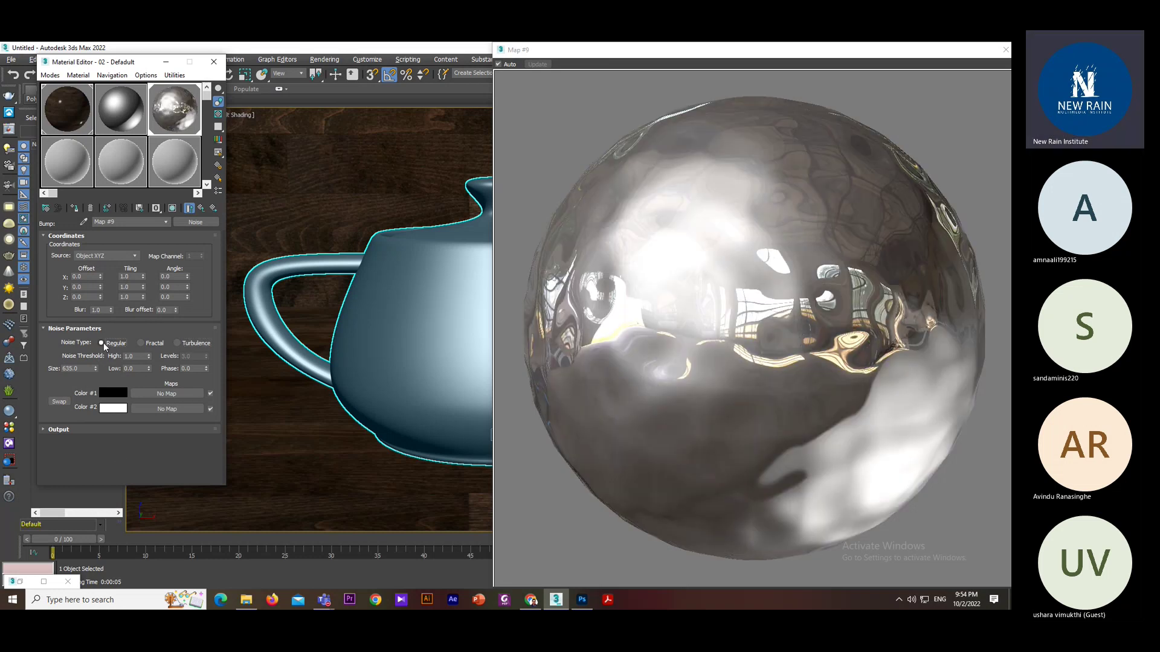
left_click(148, 343)
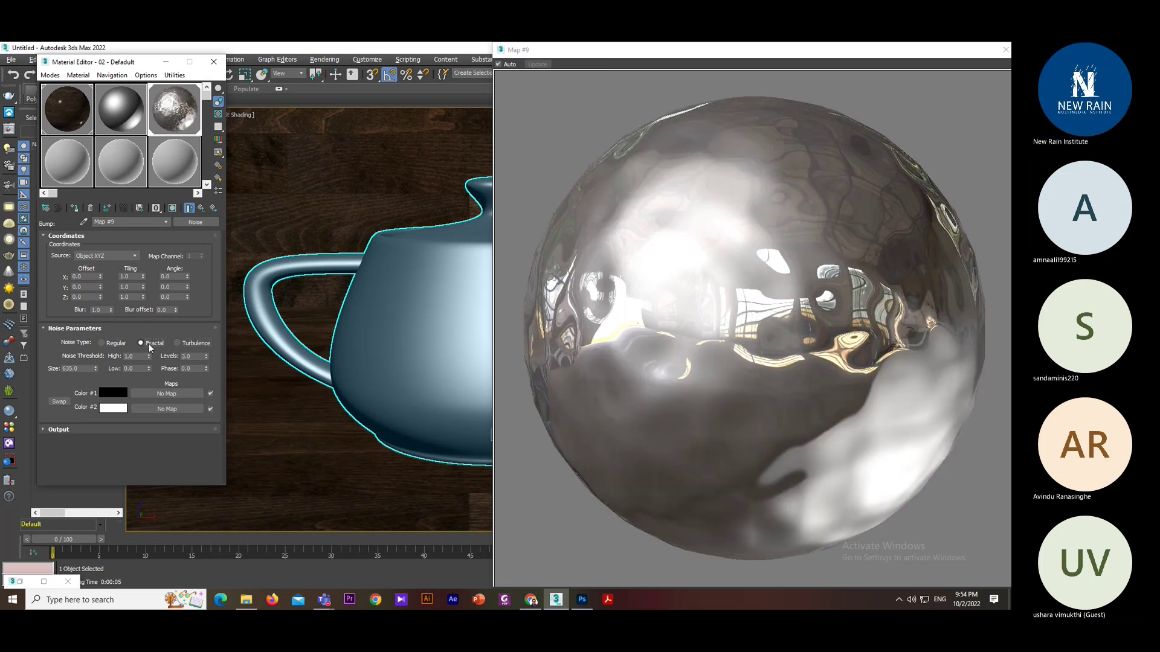
left_click(183, 344)
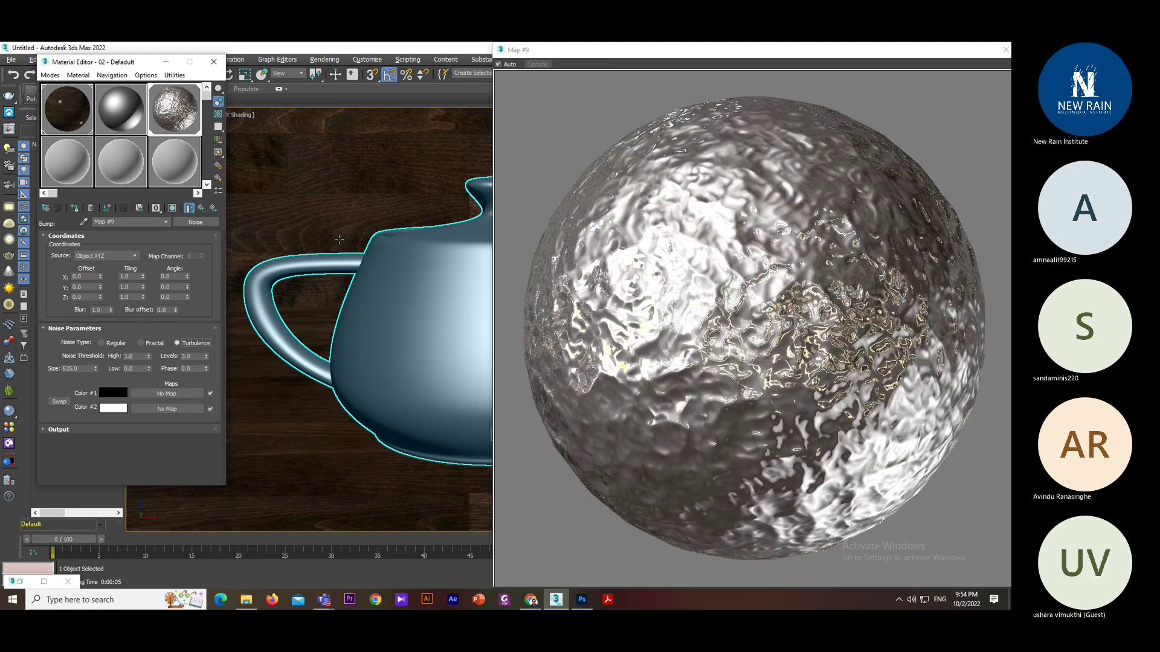
key("shift+q")
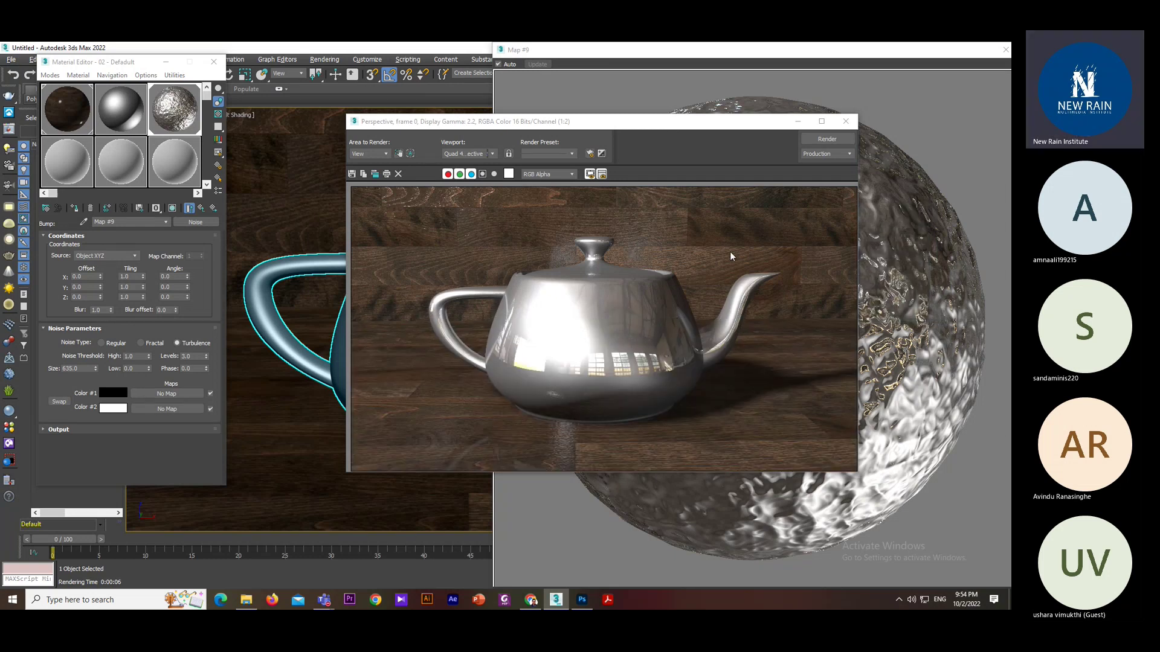
left_click(844, 122)
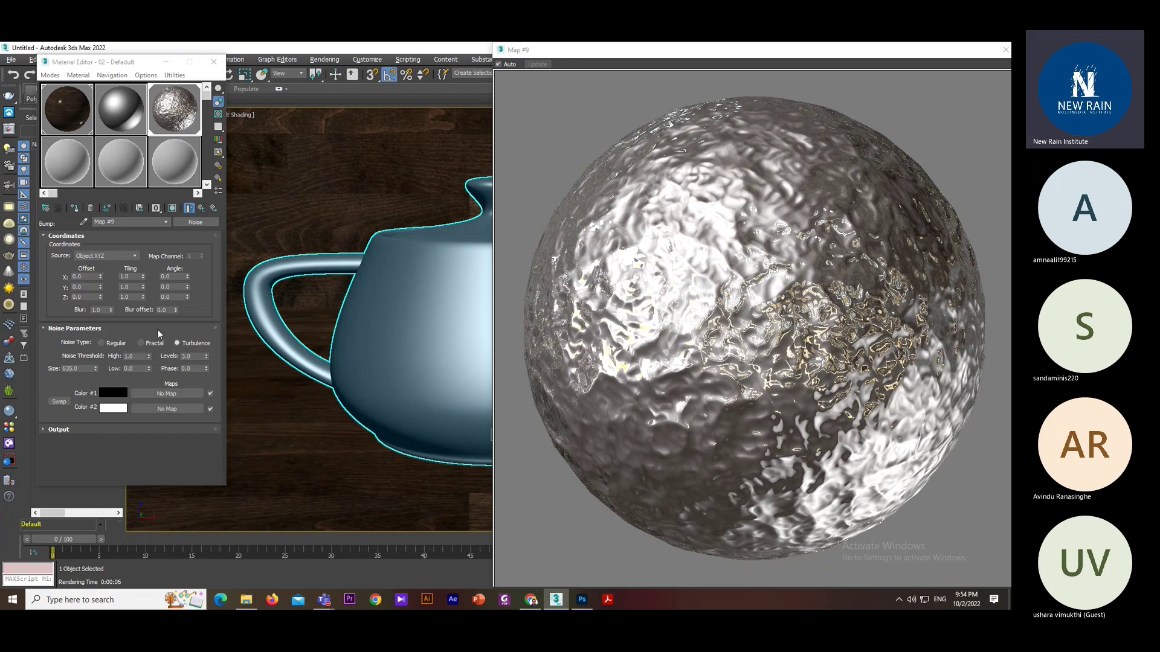
- Set the bump Noise map's size to 12 and render the teapot
double_click(81, 368)
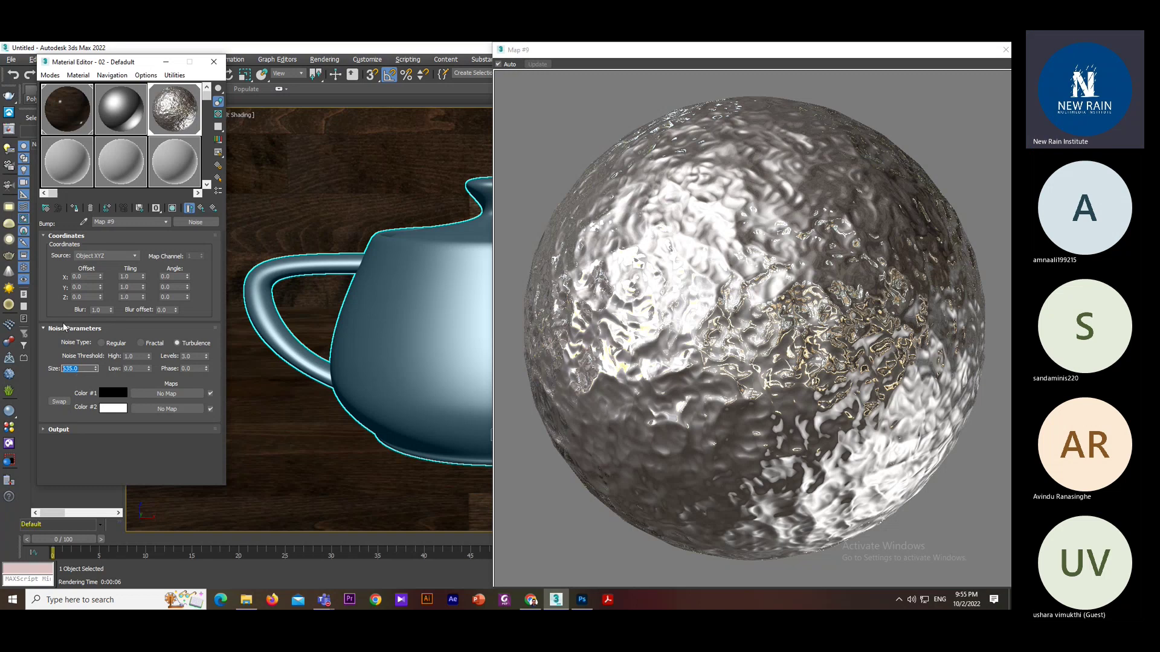
type("12")
key("Return")
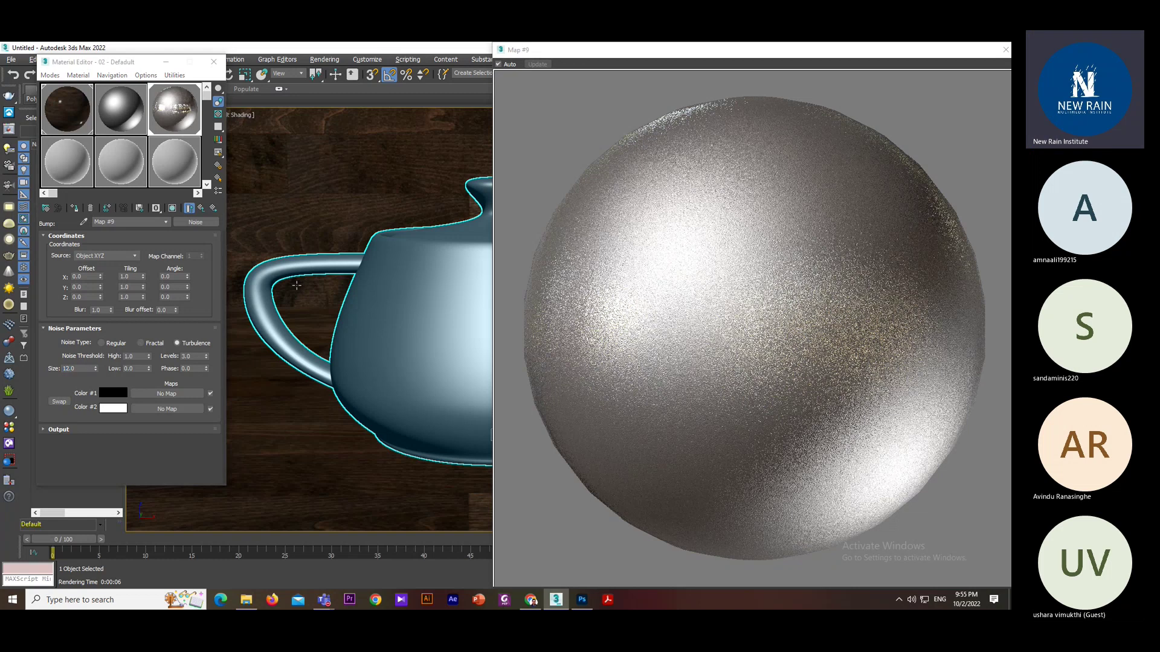
key("shift+q")
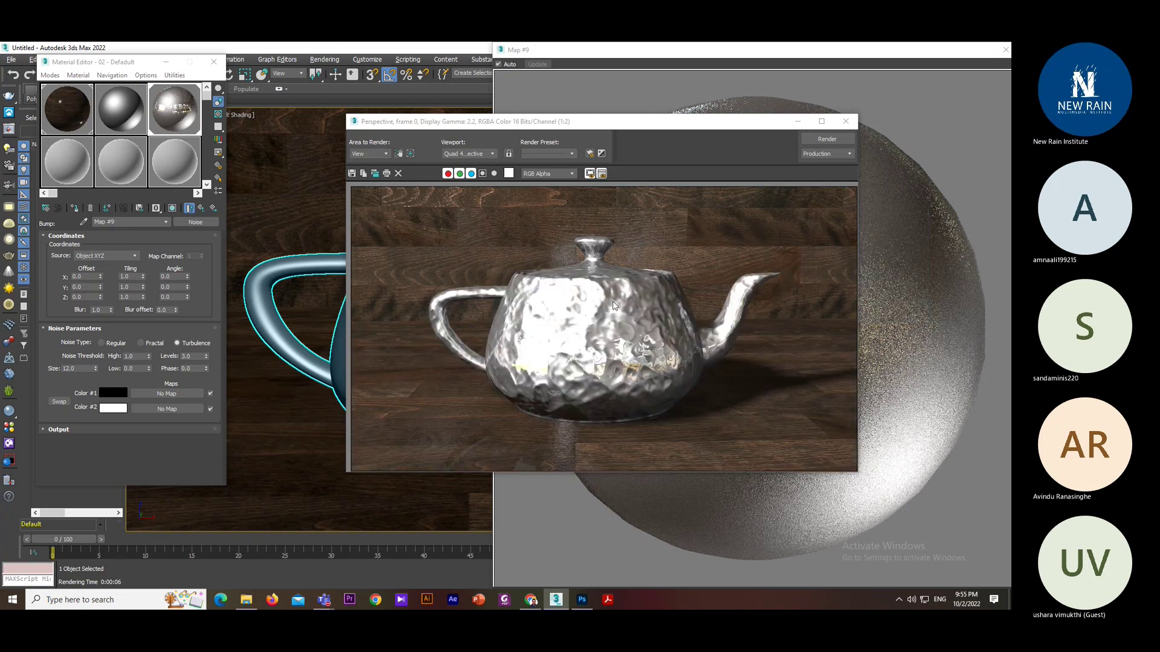
- Reduce the bump Noise map's size to 2 and render the teapot again
double_click(84, 369)
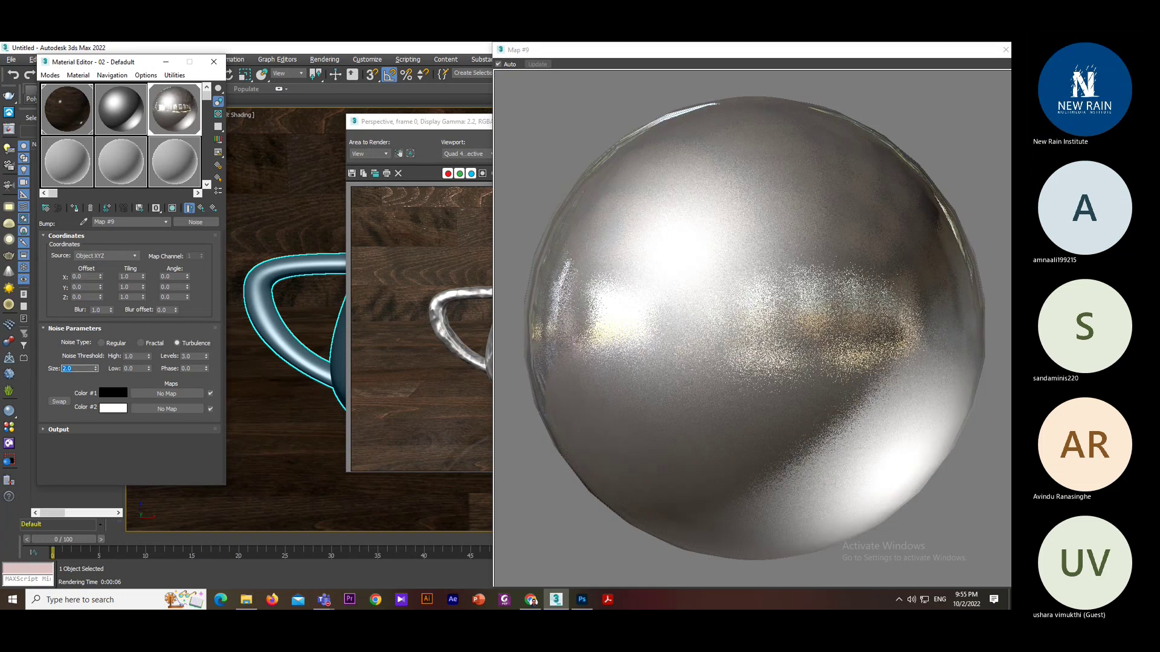
left_click(356, 270)
left_click(826, 139)
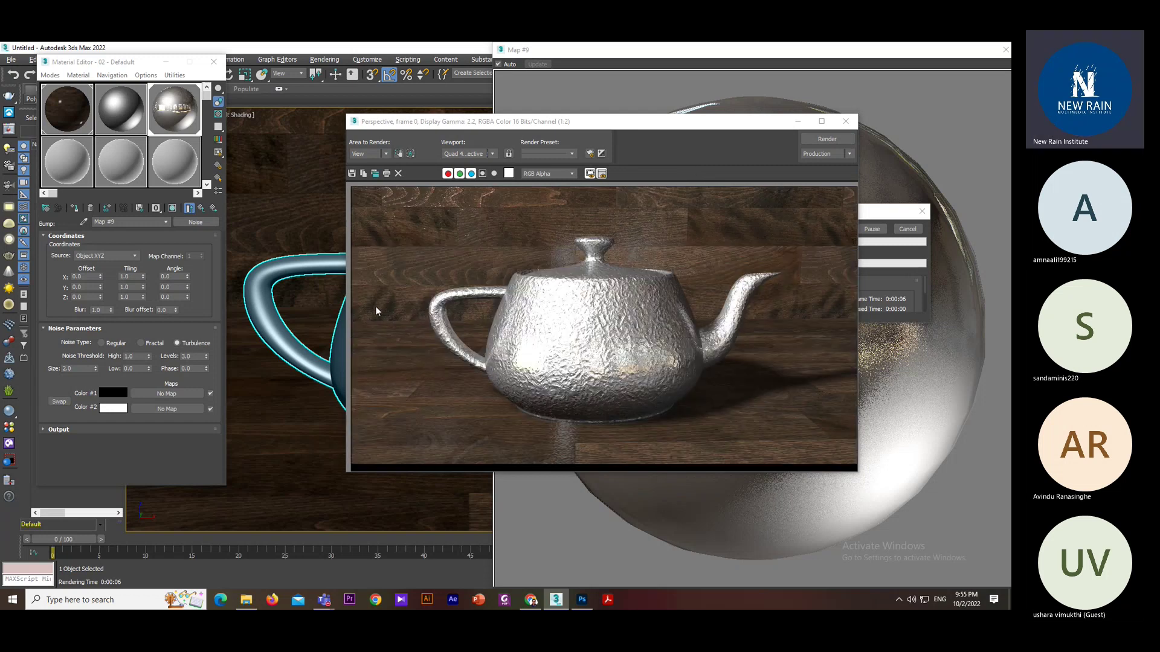
- Set the bump Noise map's size to 0.5 and render the teapot again
left_click(45, 368)
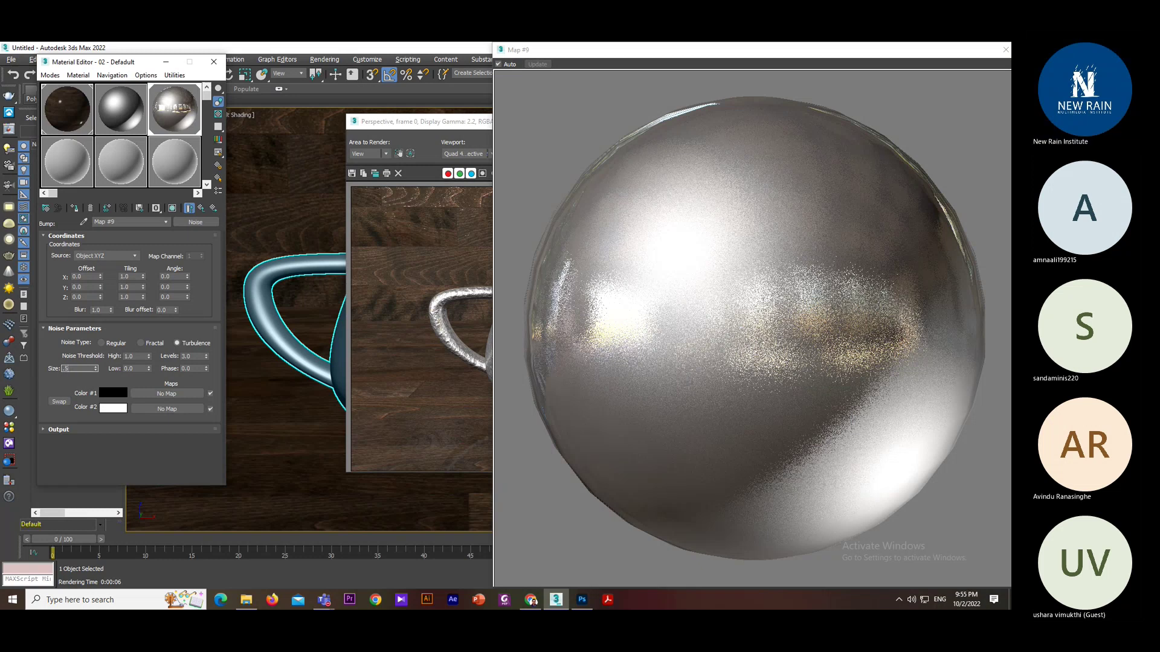
key("Return")
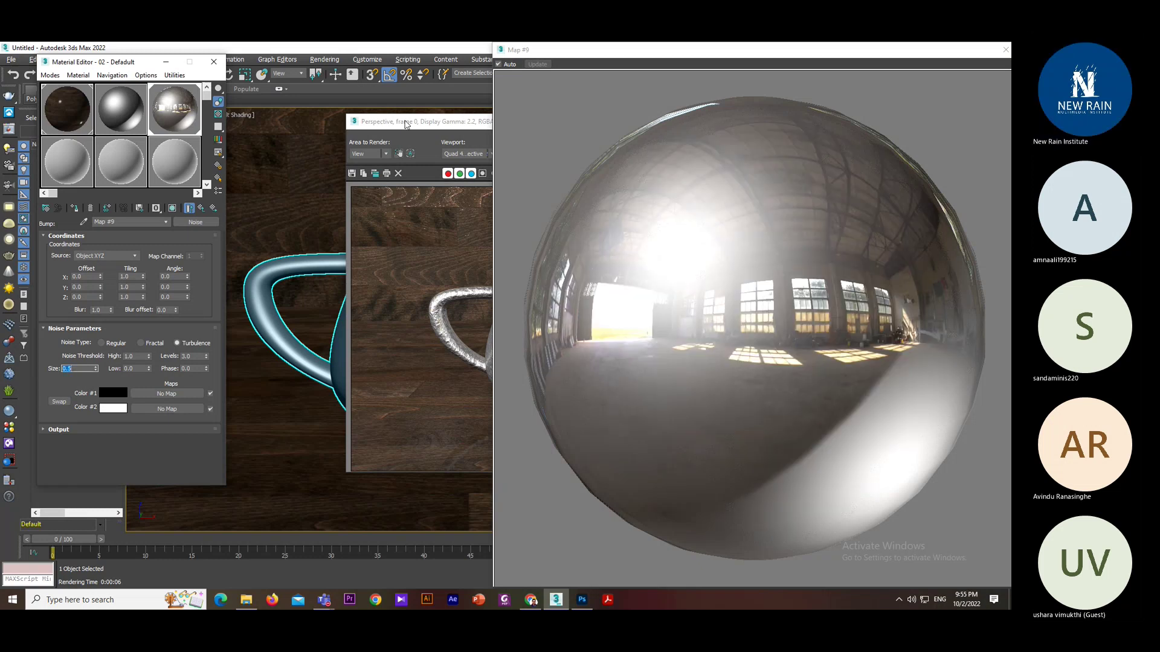
left_click_drag(406, 128, 370, 131)
left_click(790, 142)
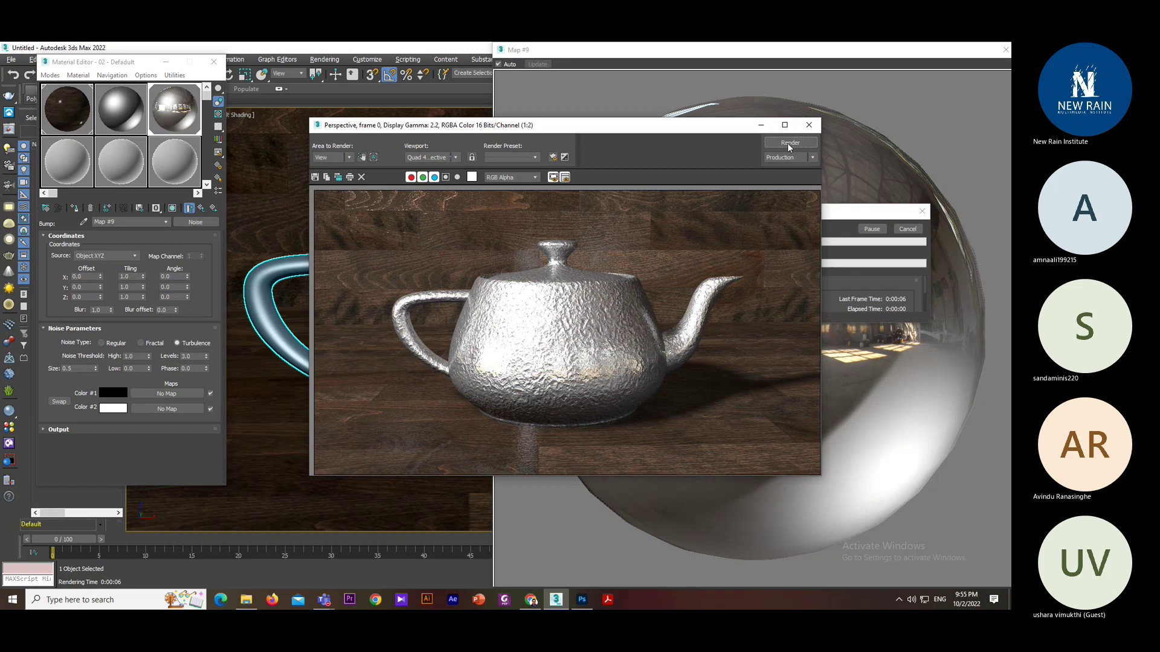
- Close the enlarged sample preview and move the rendered frame window clear of the Material Editor
left_click(993, 52)
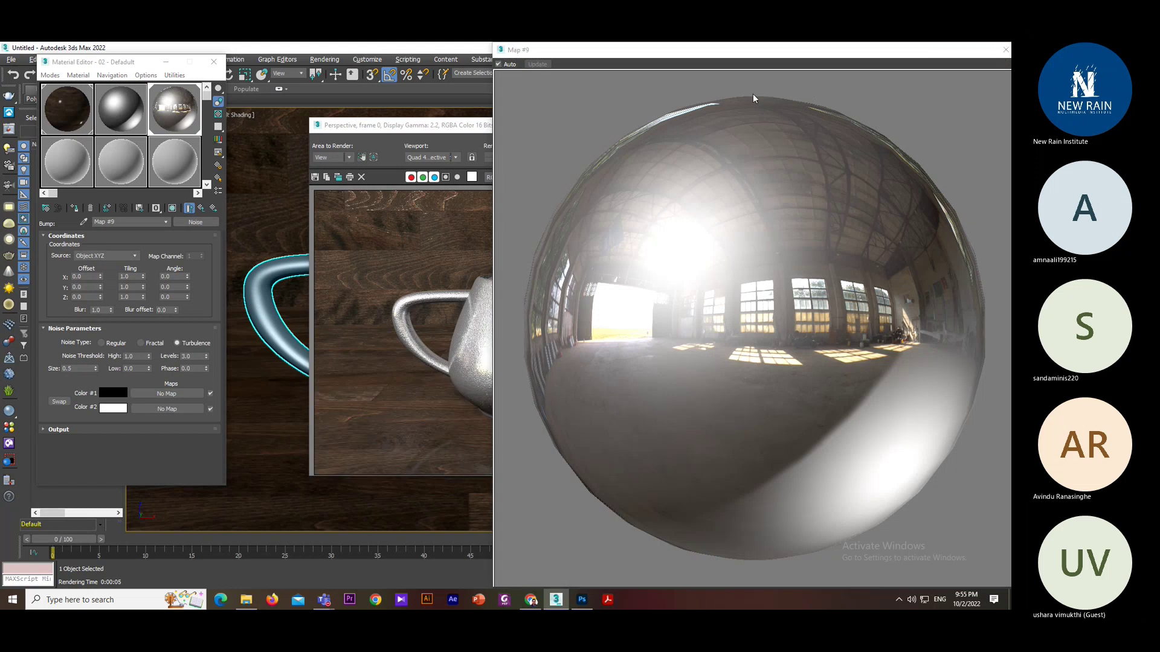
left_click(776, 81)
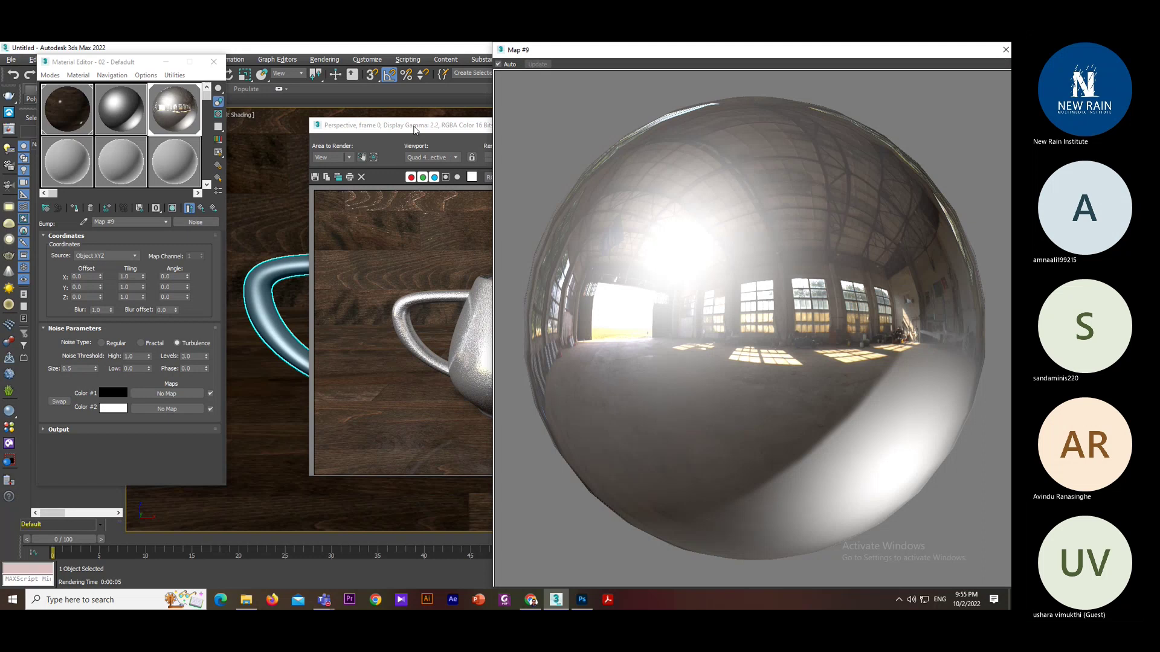
left_click_drag(416, 130, 368, 140)
left_click_drag(1010, 43, 979, 77)
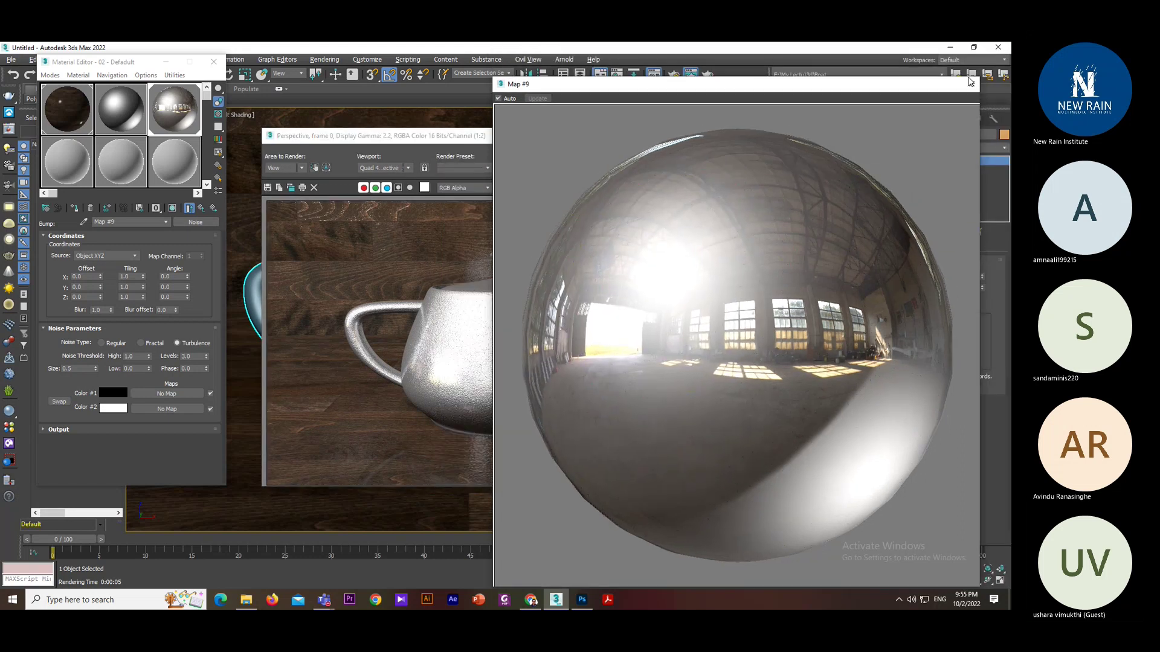
left_click(970, 83)
left_click_drag(563, 145, 768, 98)
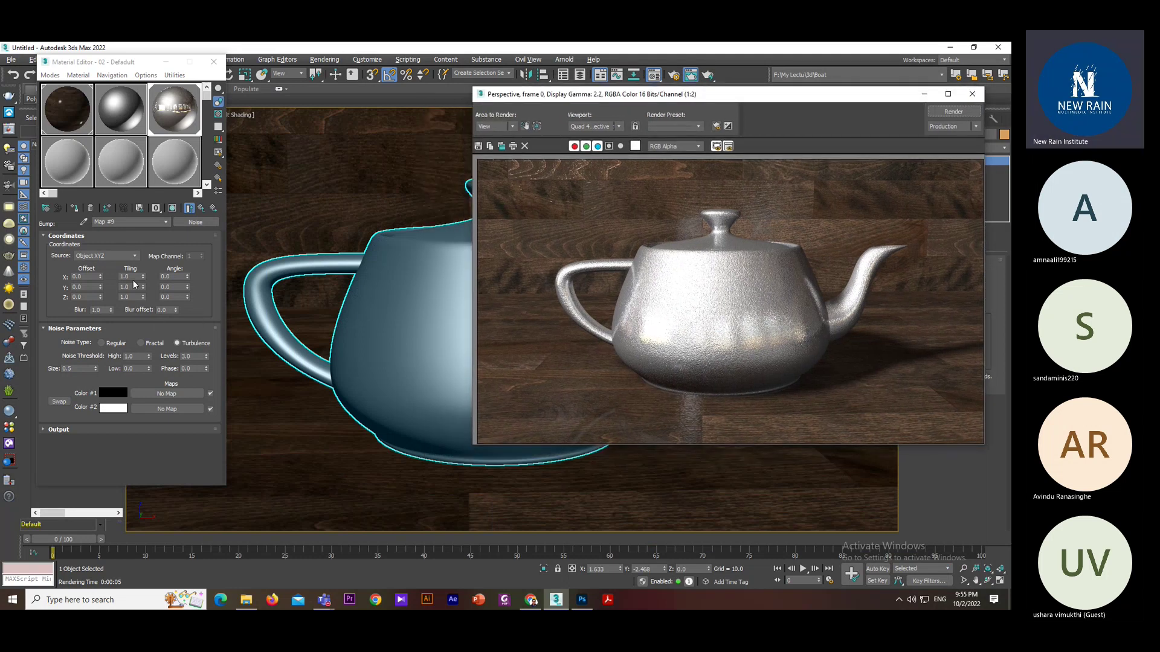
- Set the bump Noise map's X tiling to 5.4 and render the teapot again
left_click_drag(143, 277, 142, 248)
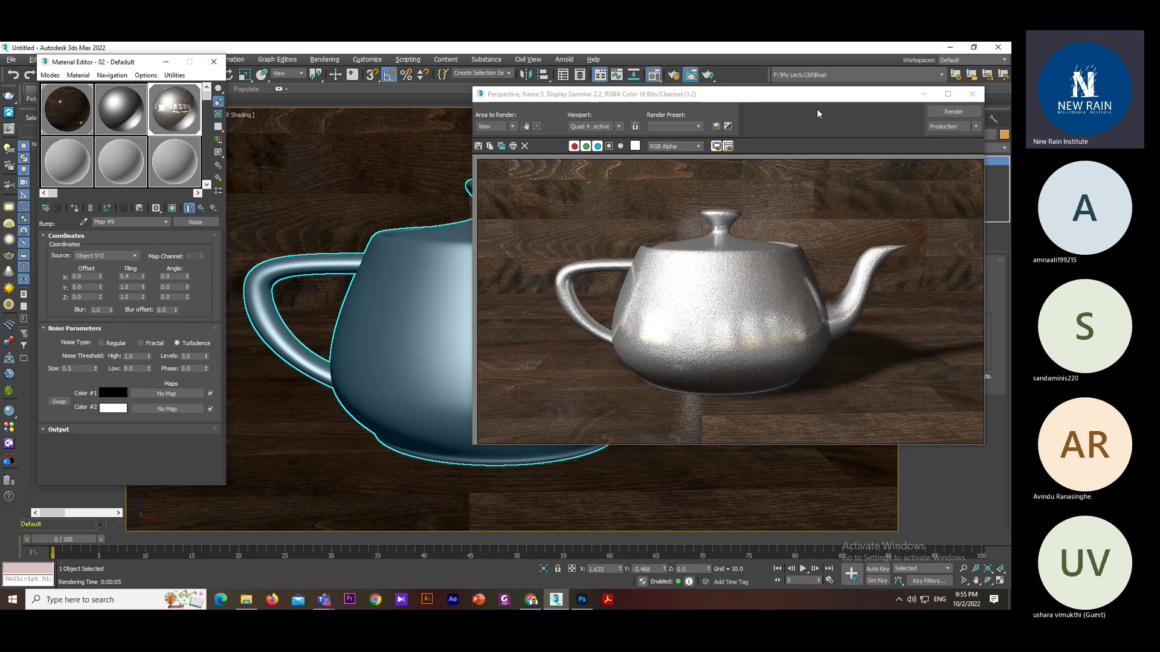
left_click(946, 113)
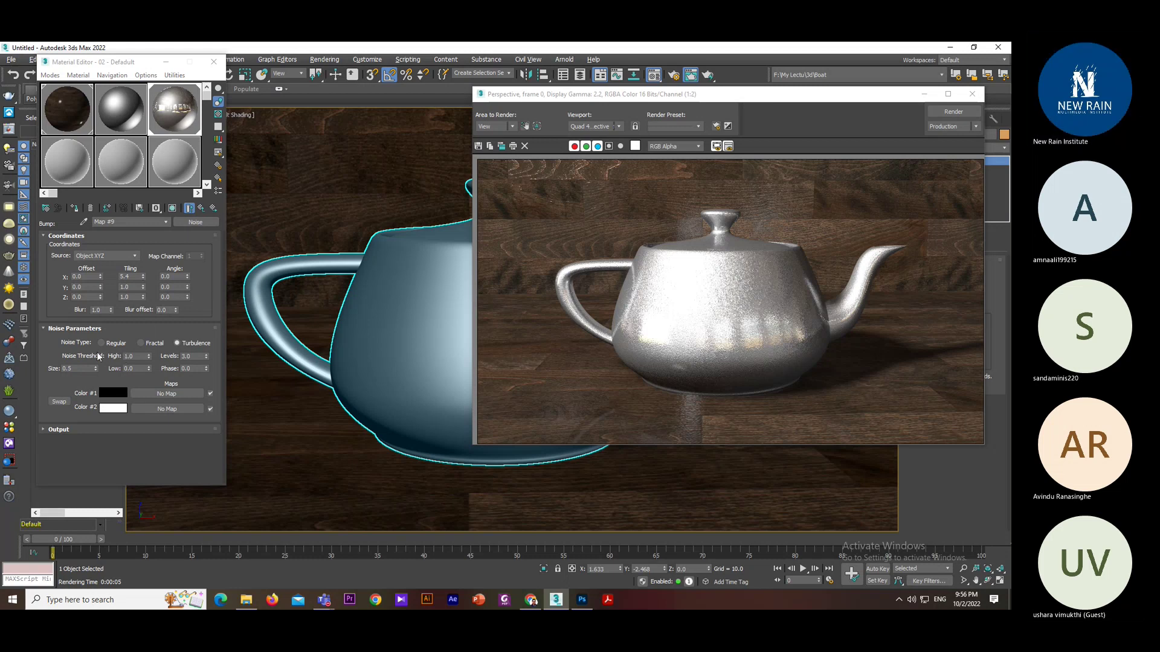
- Return to the teapot material's maps, set the Bump amount to 10 and render the teapot
left_click(200, 209)
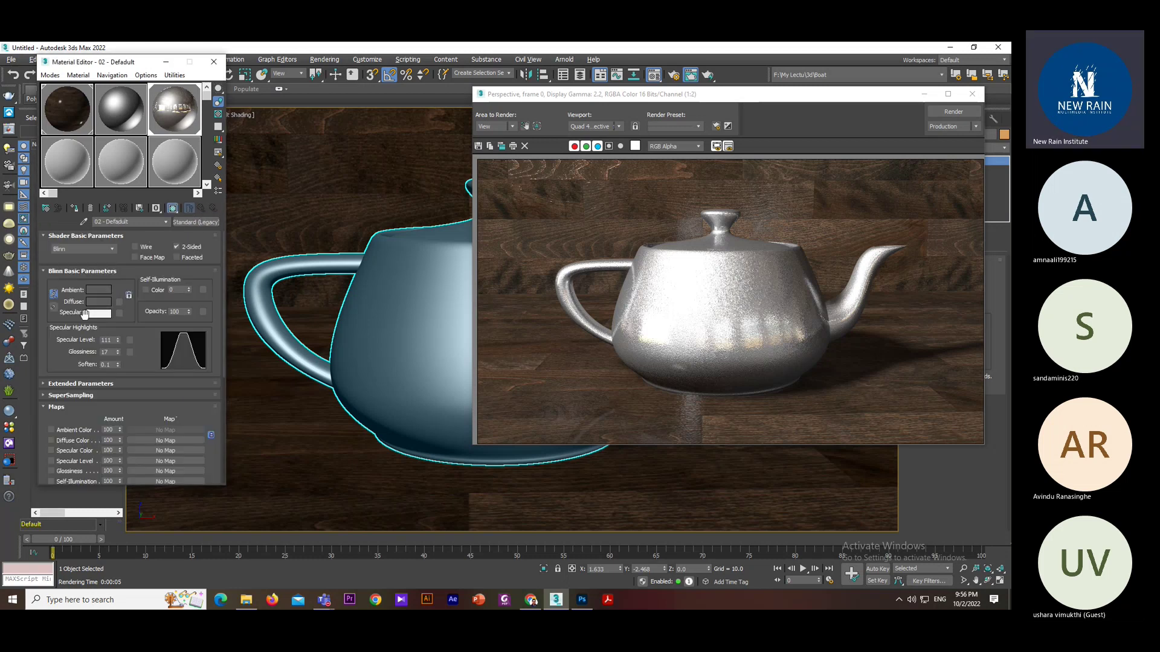
scroll(145, 408, "down", 5)
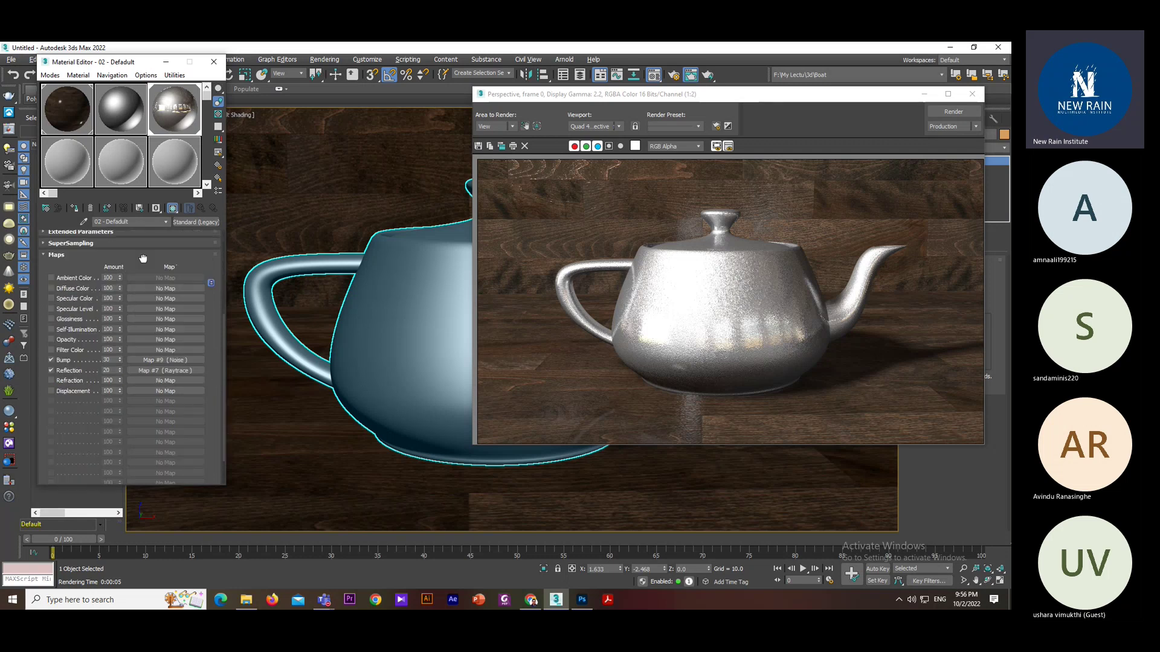
double_click(110, 344)
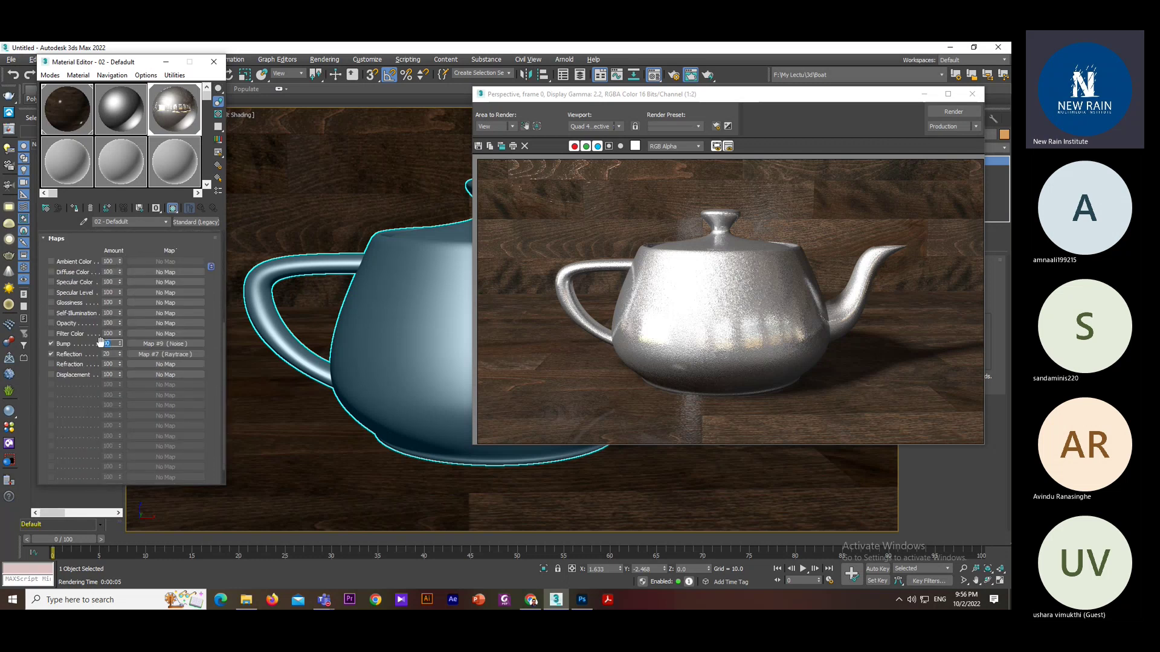
type("1")
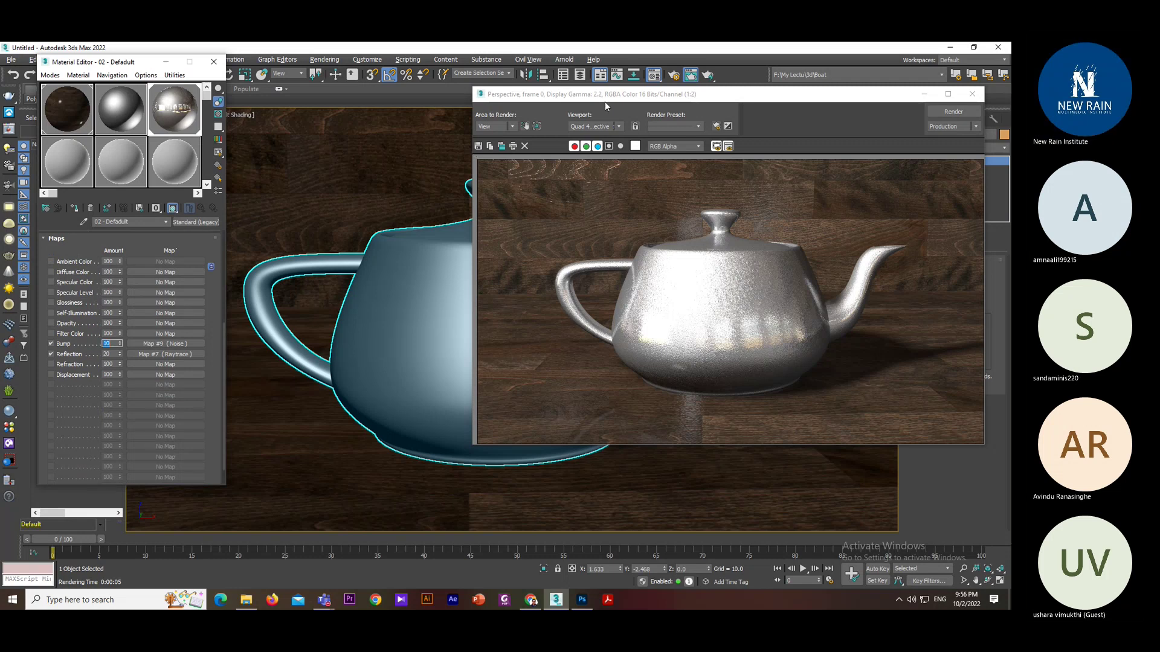
left_click(955, 113)
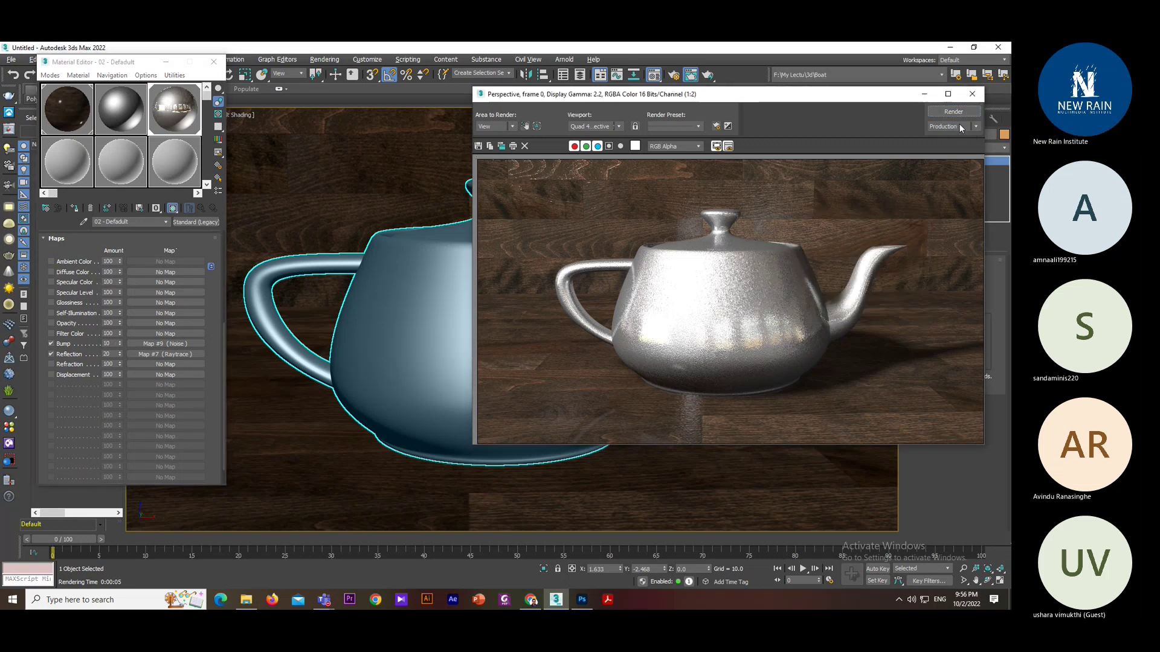
- Reopen the bump Noise map, set its tiling to Y 5.0 and X 1.0, and render the teapot
key("shift+q")
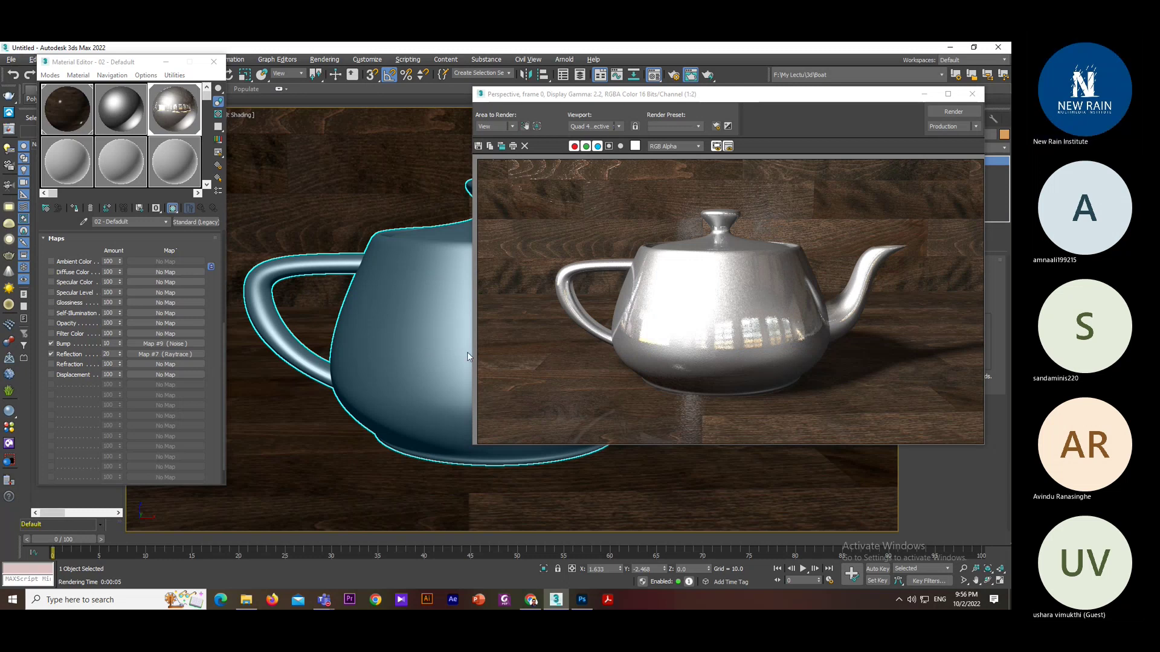
left_click(154, 343)
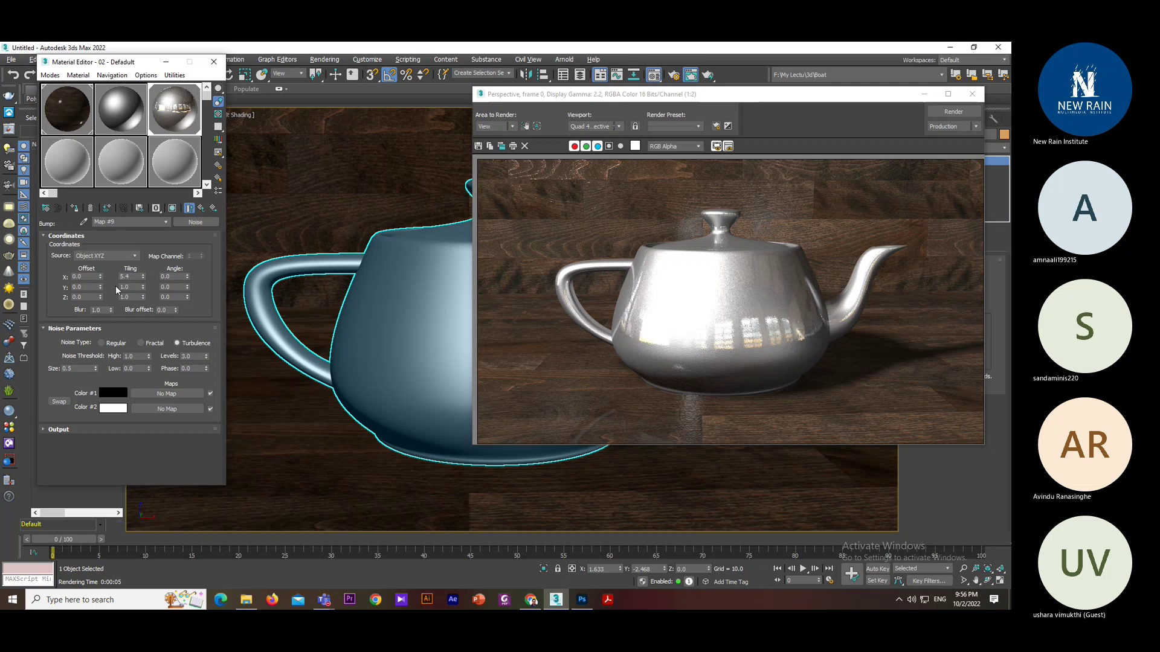
left_click(135, 288)
left_click_drag(134, 288, 85, 285)
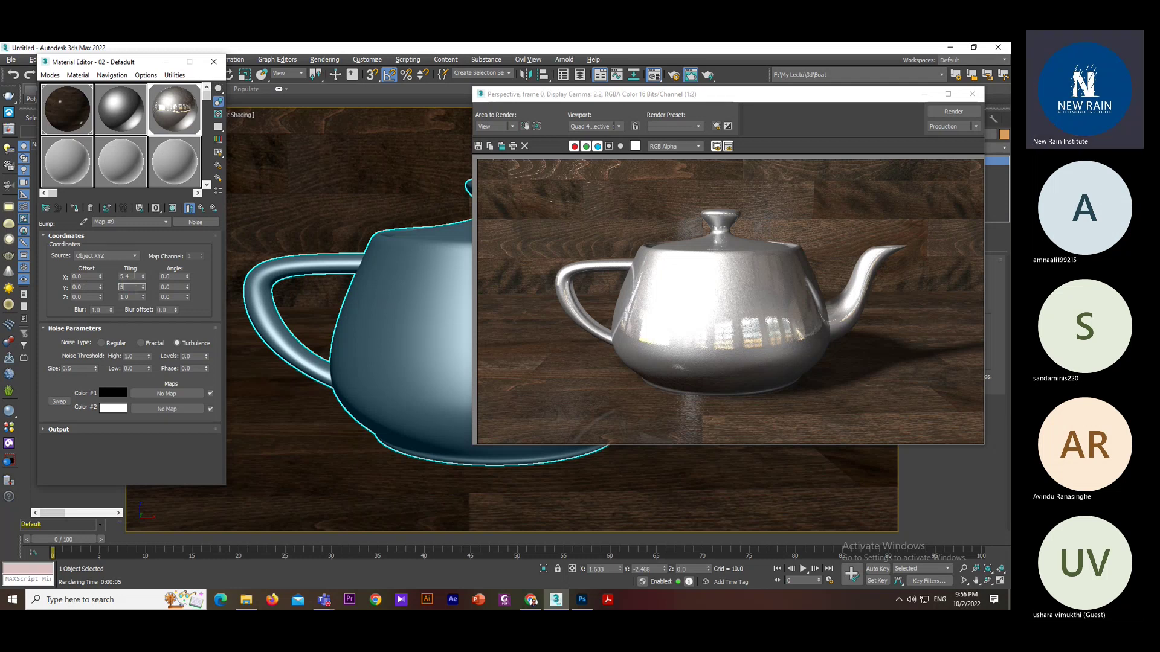
key("shift+Tab")
type("1")
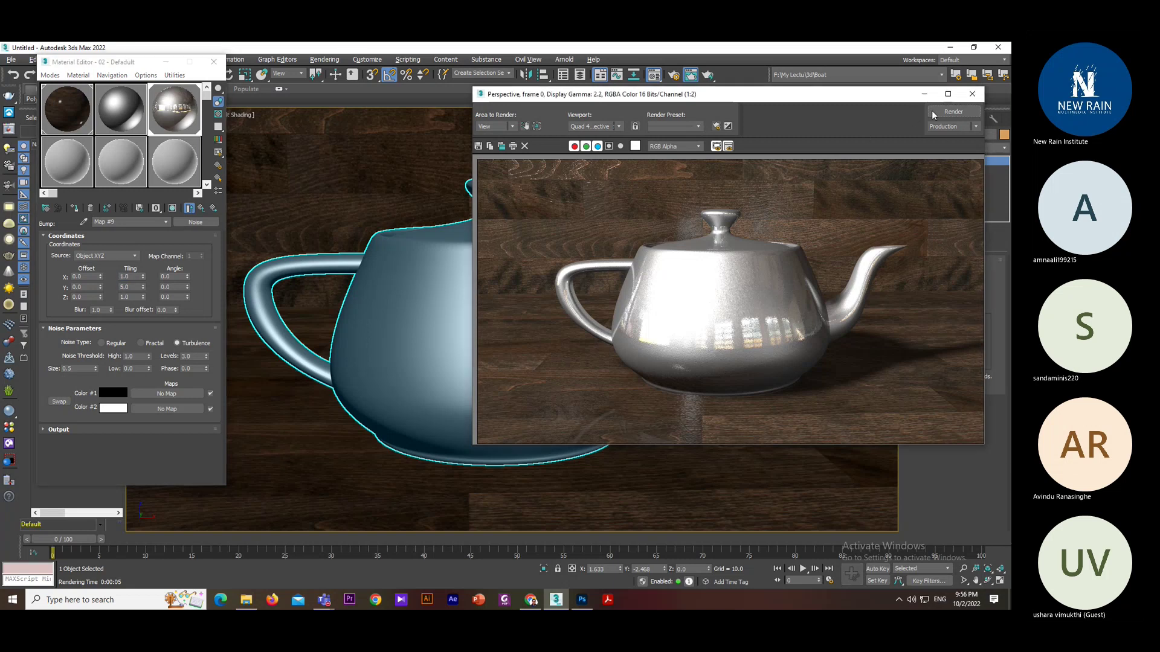
left_click(726, 310)
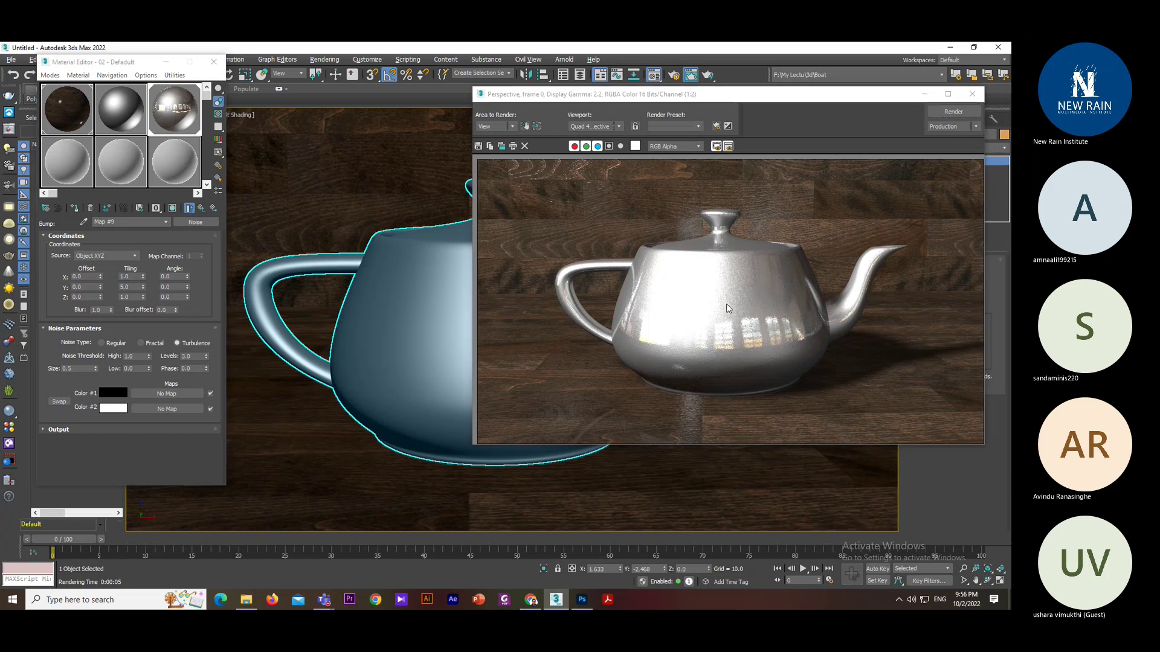
key("shift+q")
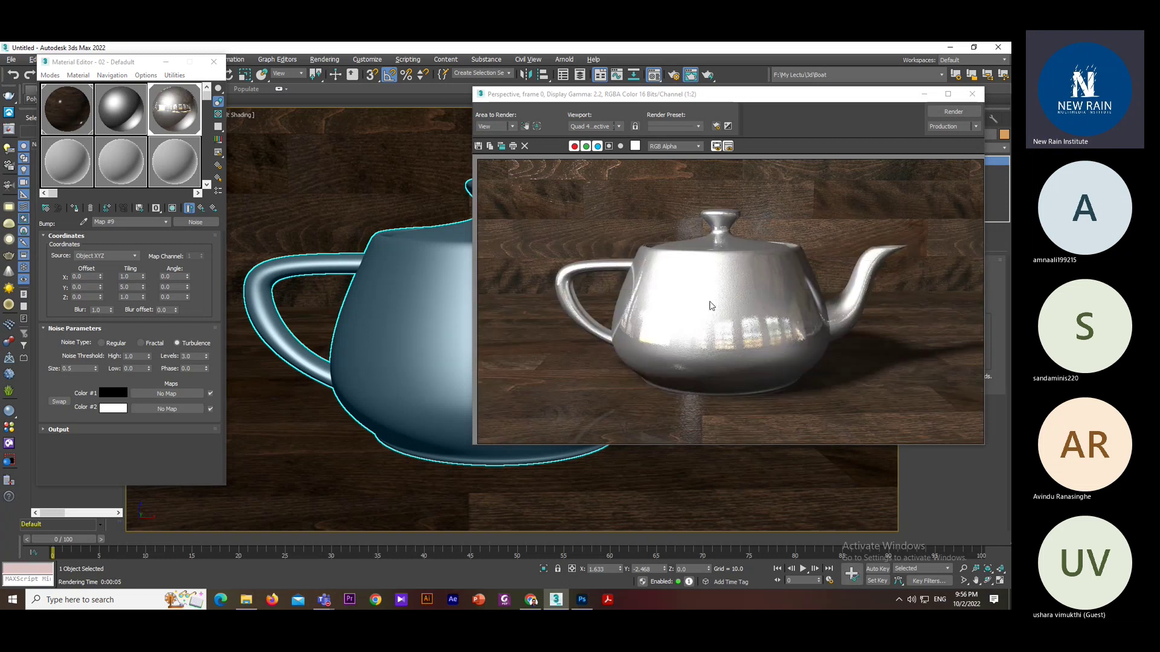
- Shift the rendered frame window slightly and return from the bump Noise map to the teapot's parent material
left_click_drag(865, 100, 842, 104)
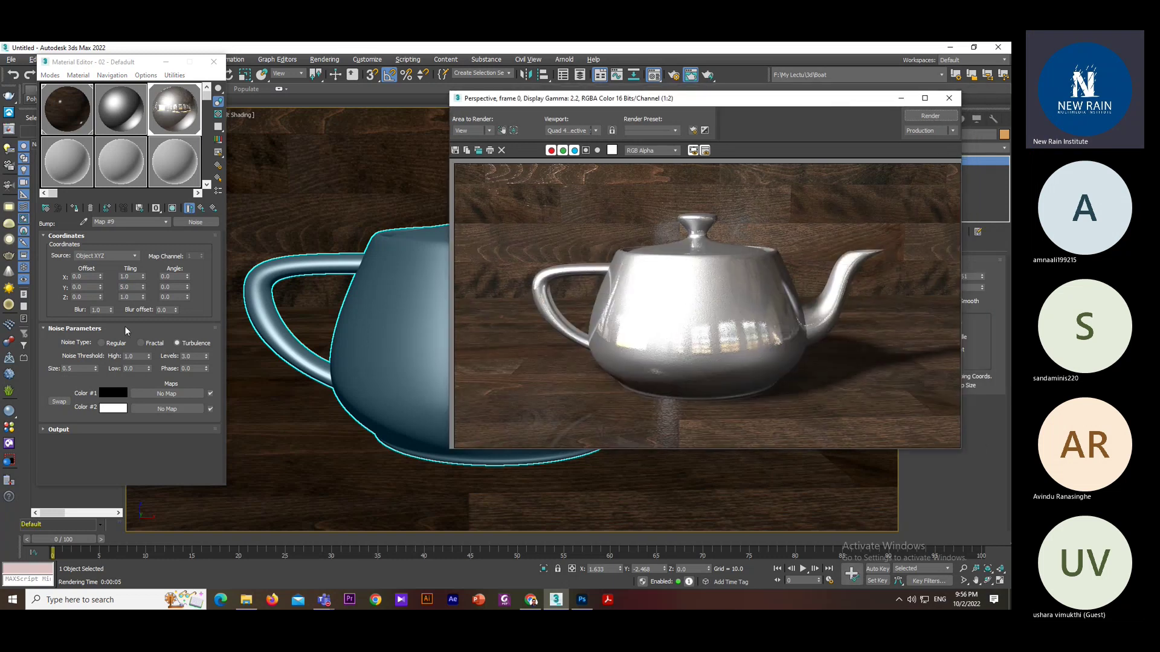
left_click(143, 235)
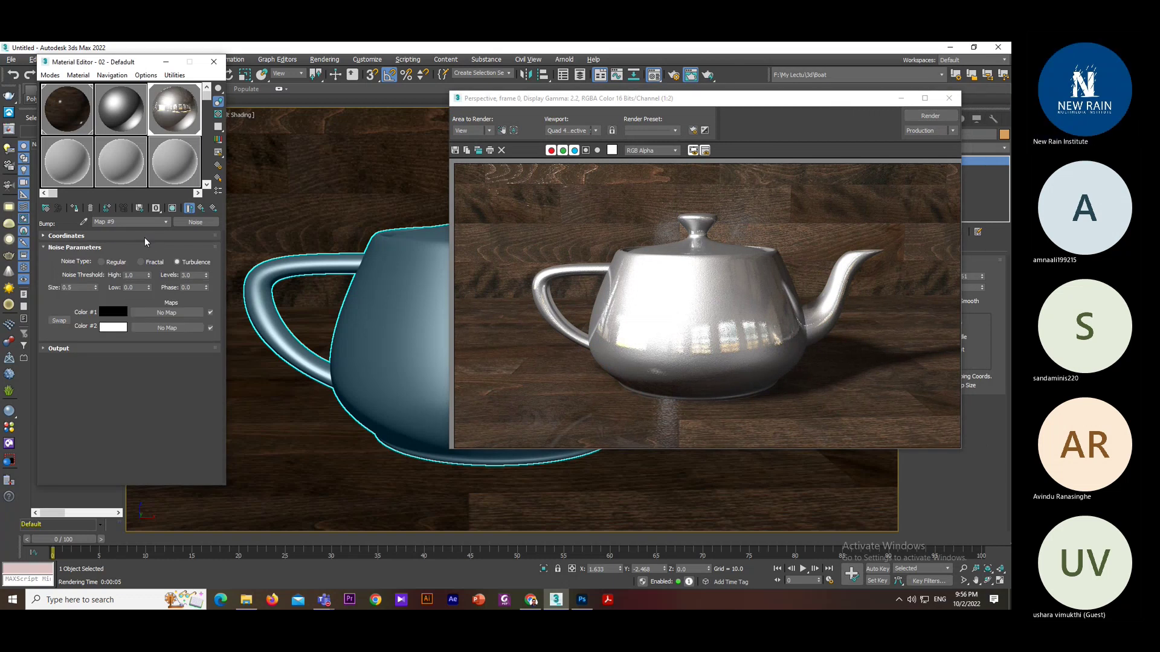
left_click(144, 236)
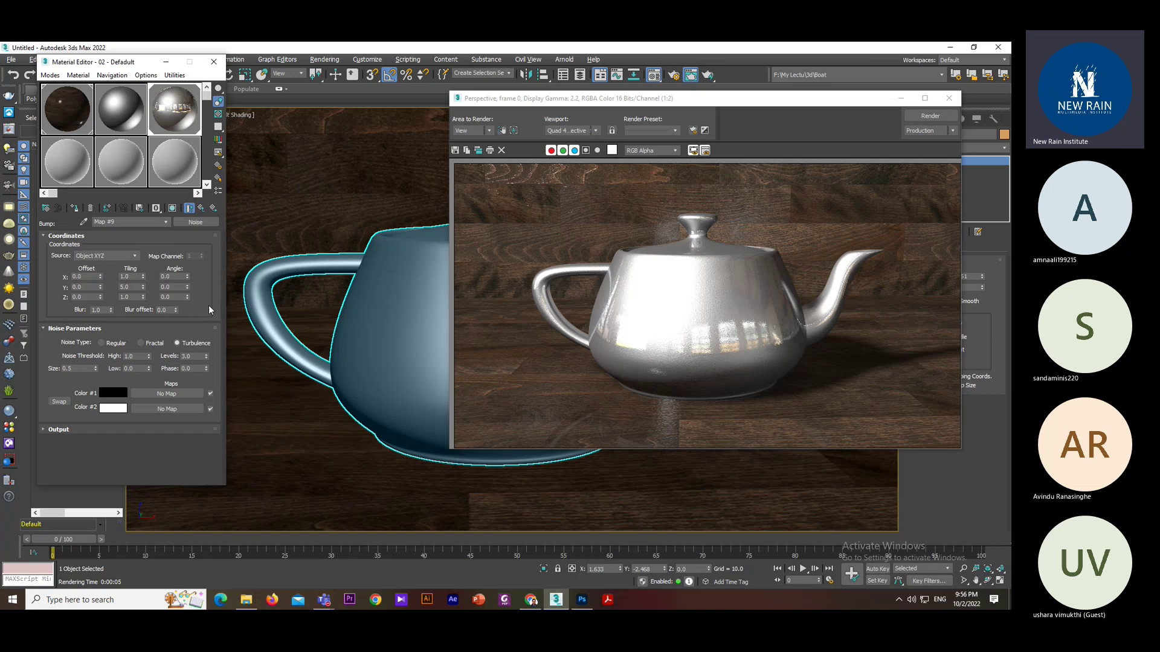
left_click(201, 208)
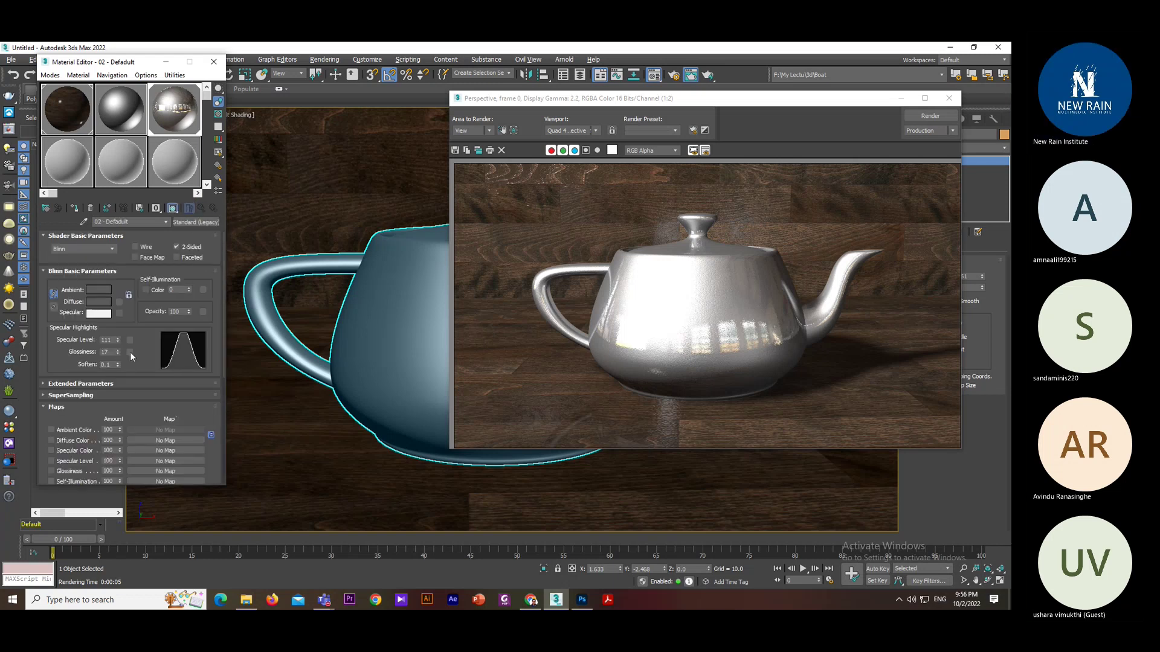
- Darken the teapot material's diffuse color to a value of 10 and render the result
left_click(107, 301)
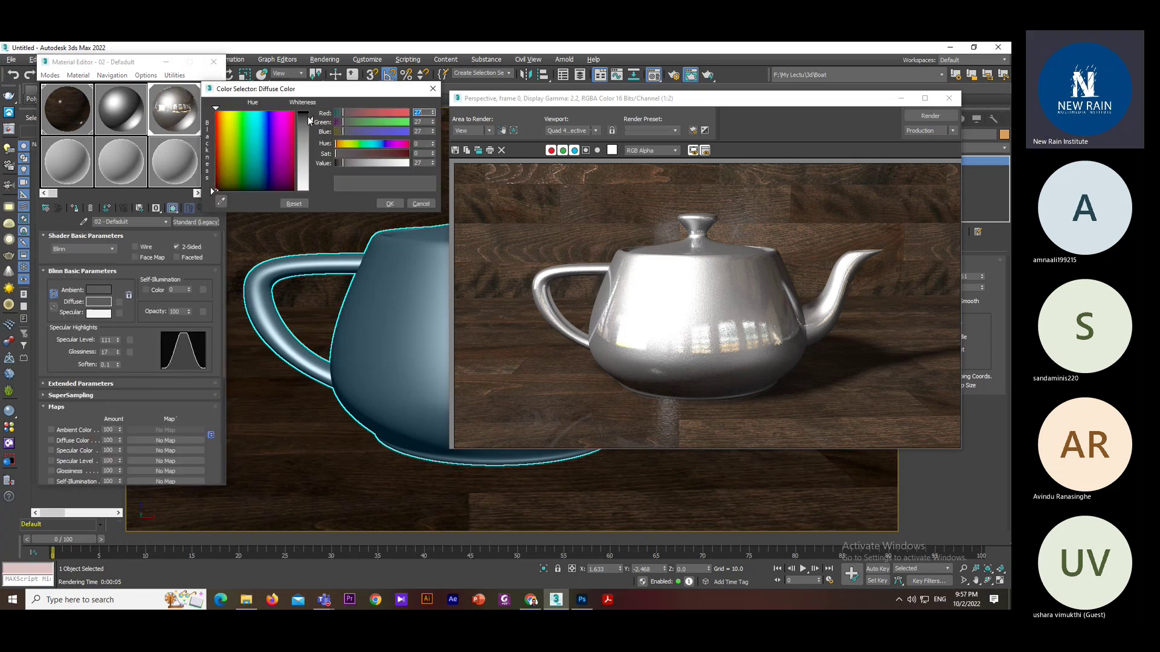
left_click_drag(308, 120, 310, 113)
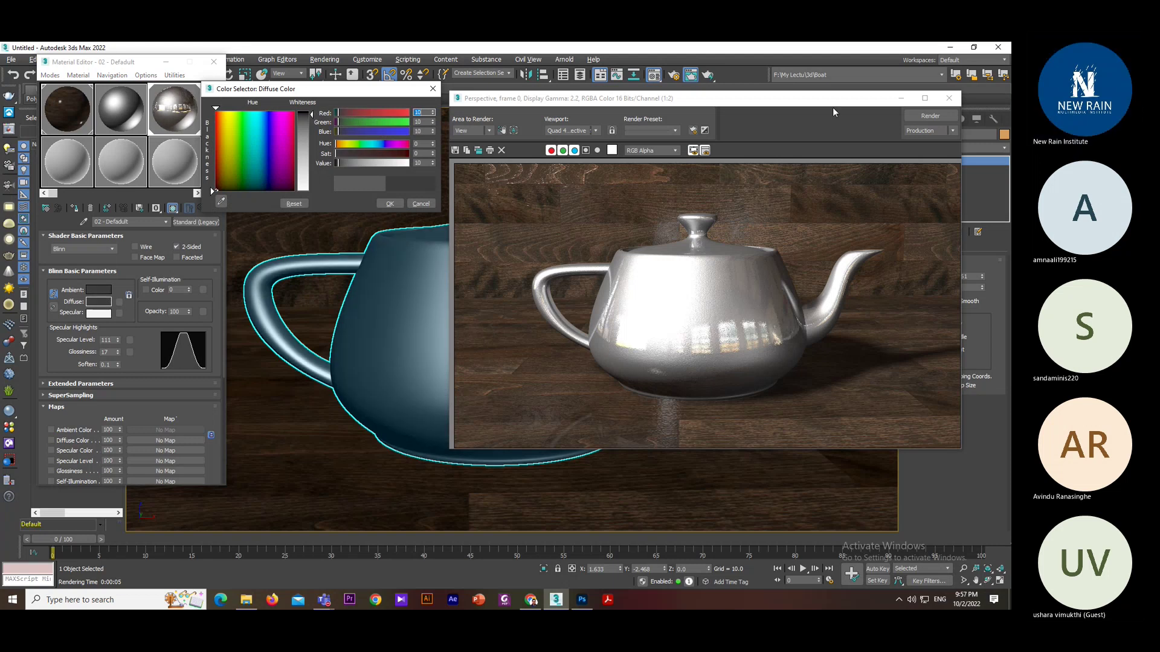
left_click(919, 115)
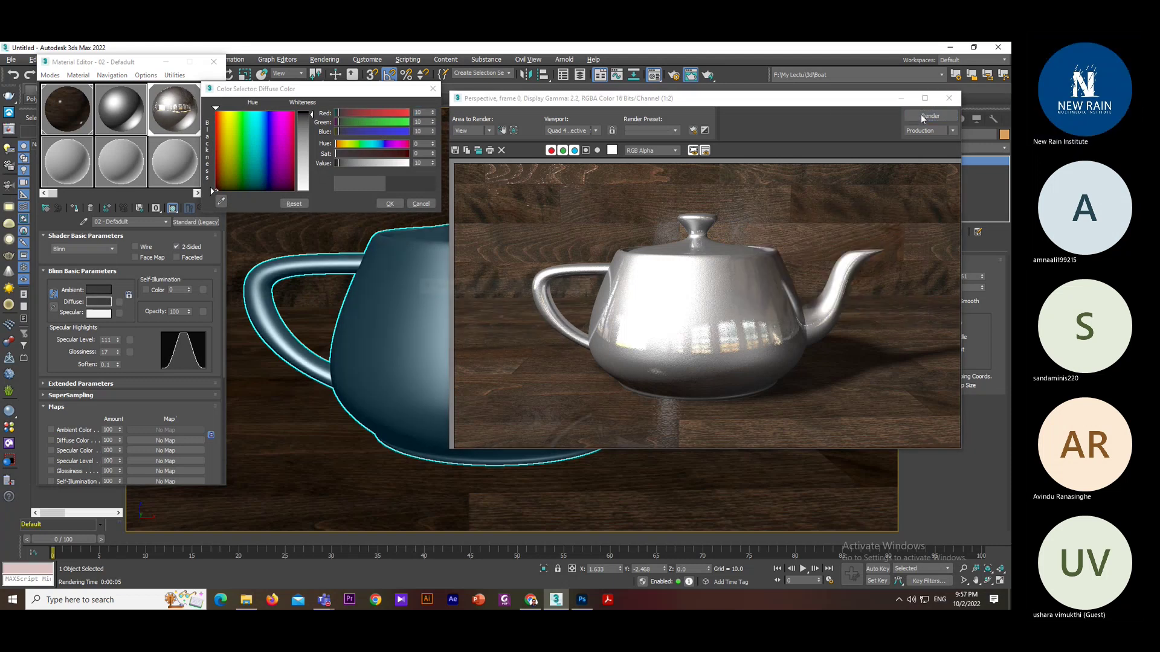
left_click(920, 114)
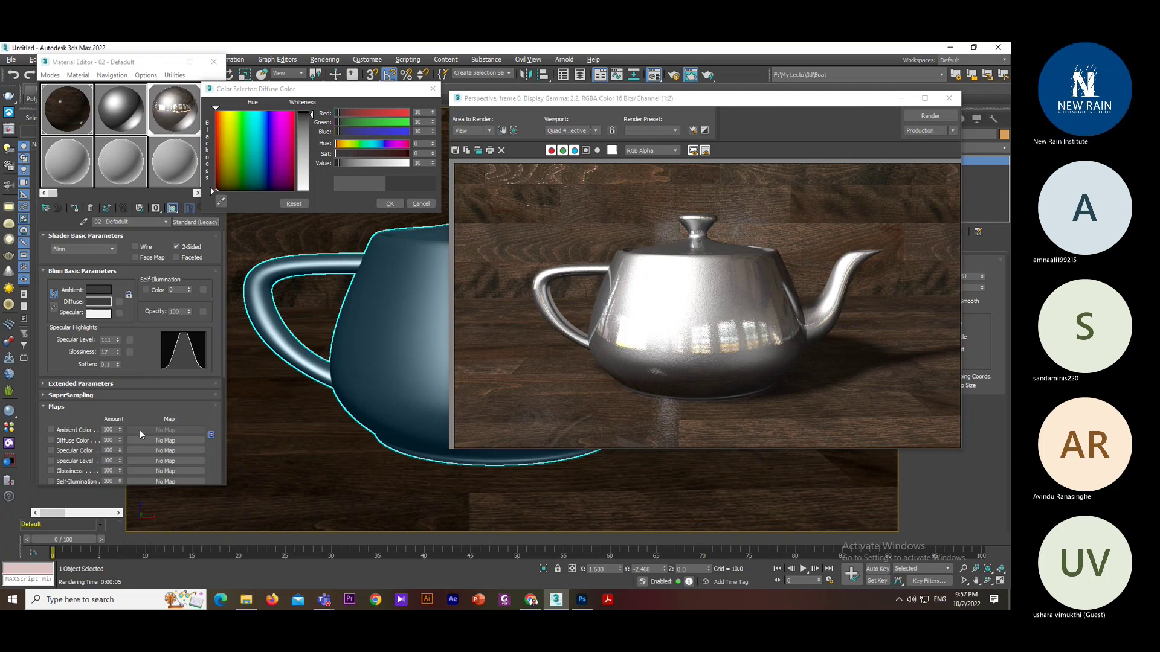
- Set the Reflection map amount of the teapot material to 5 and render the teapot
scroll(127, 398, "down", 5)
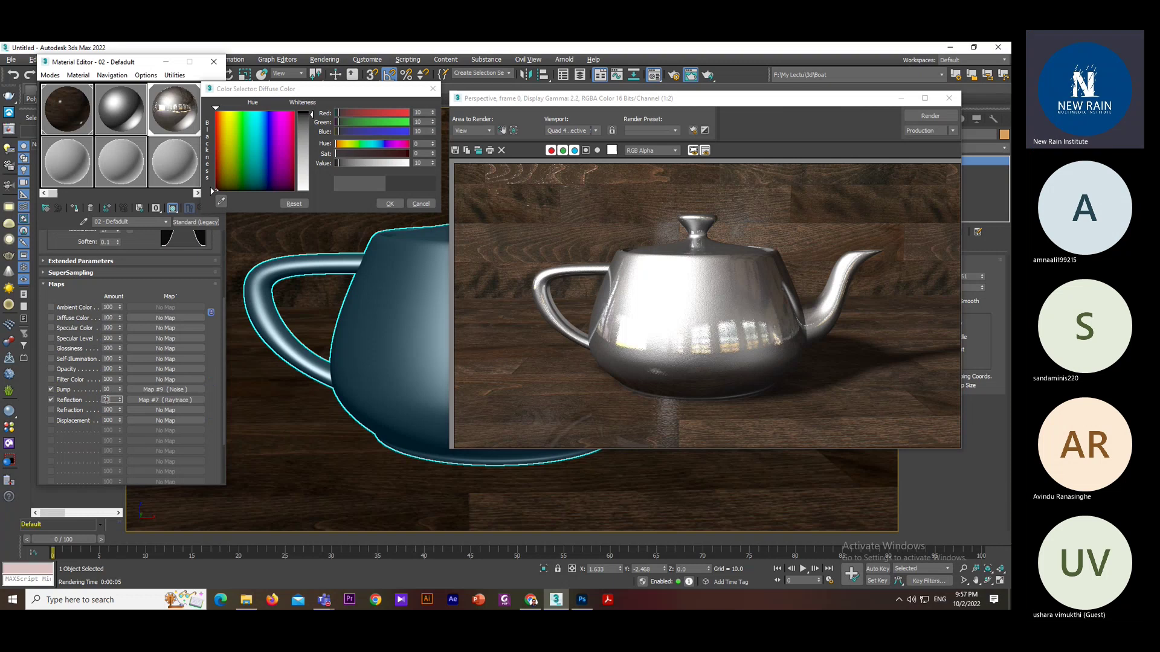
type("5")
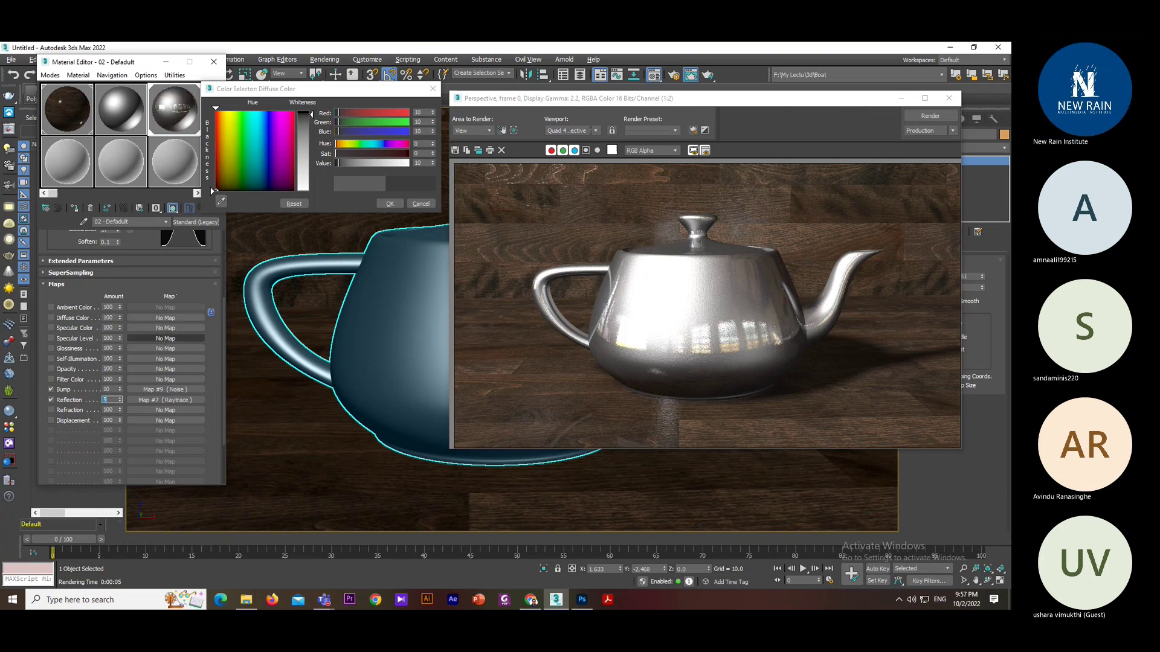
left_click(926, 116)
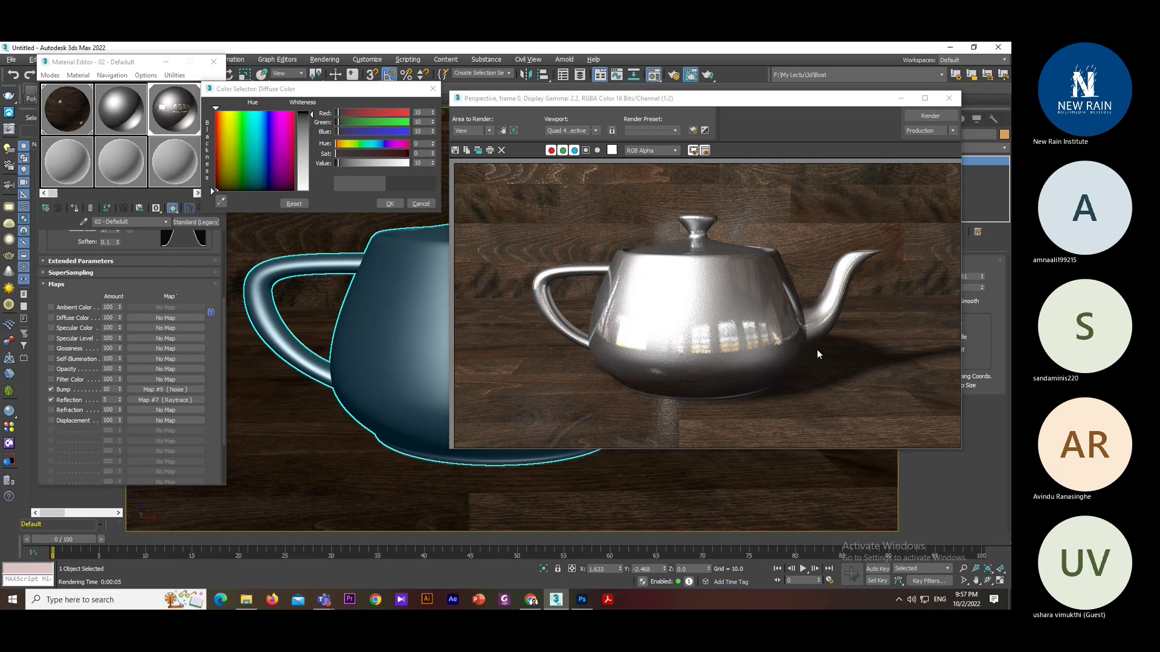
key("shift+q")
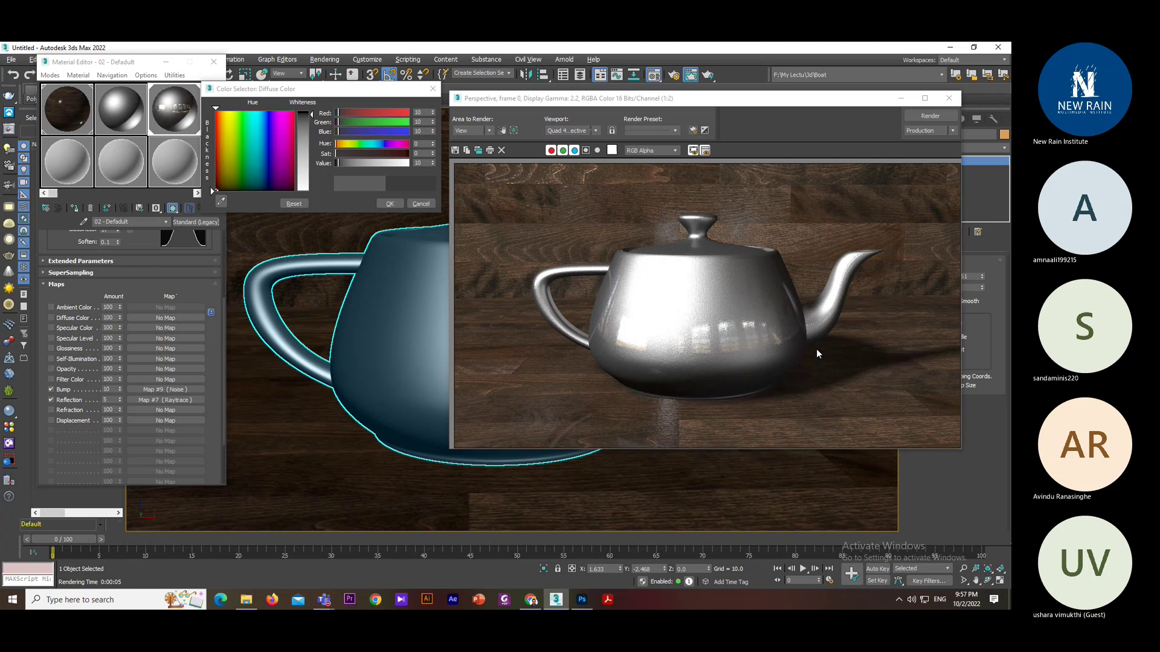
- Lower the Raytrace Reflection amount to 1 and render the teapot again
double_click(110, 399)
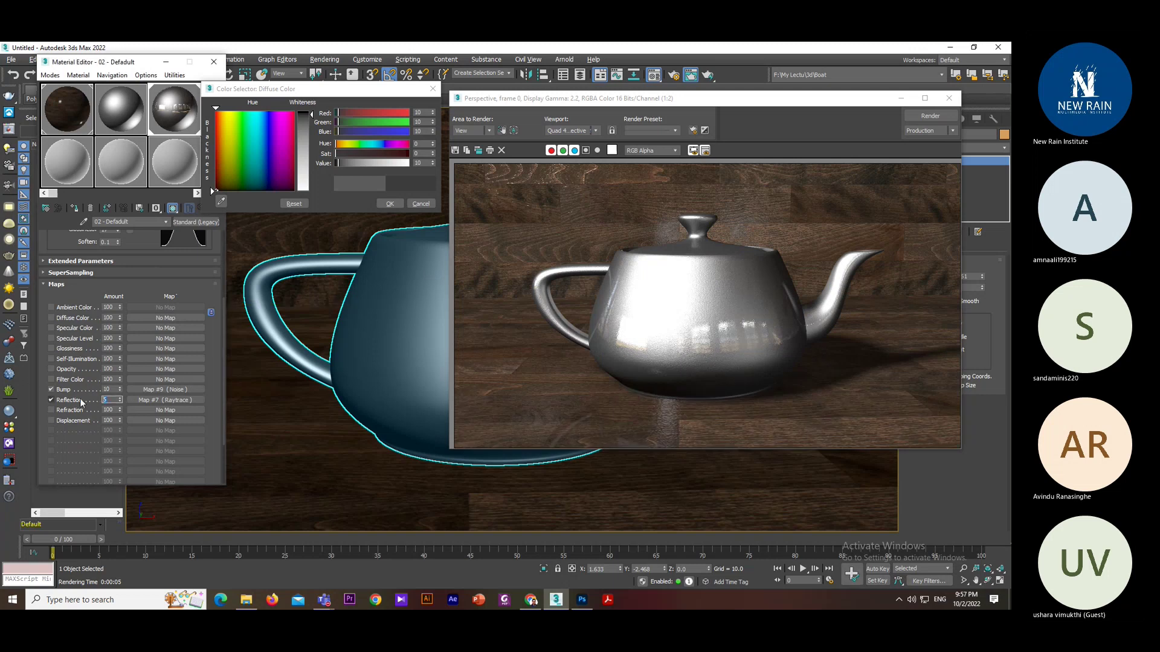
key("Return")
left_click(940, 117)
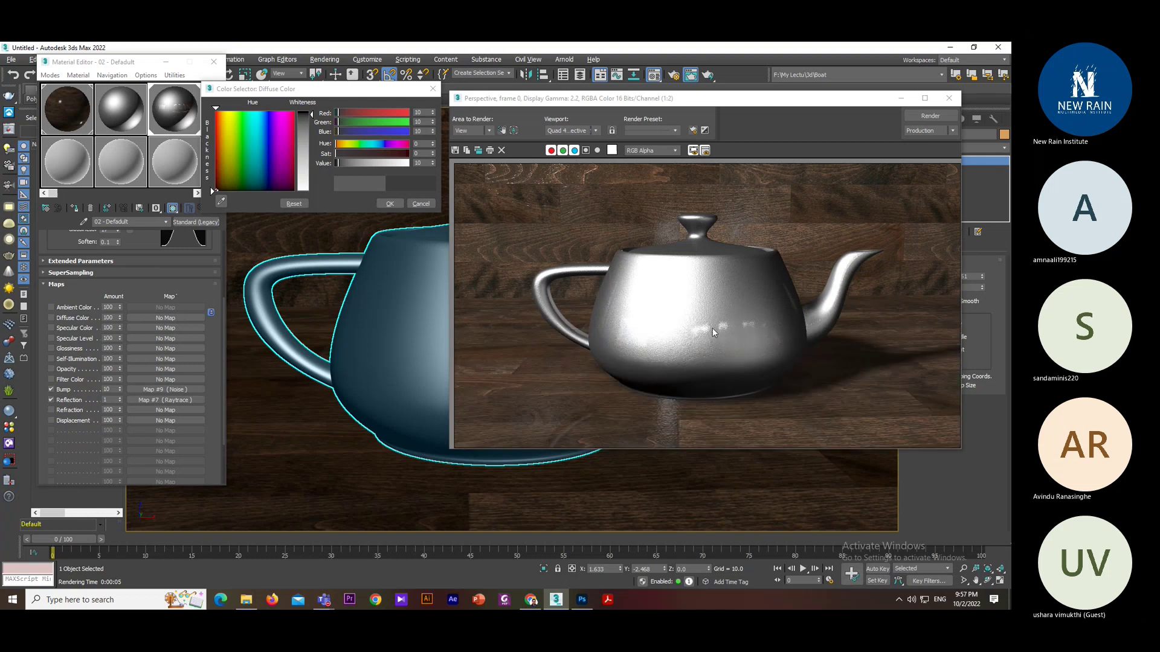
- Set the Noise Bump amount to 5 and render the teapot
double_click(109, 390)
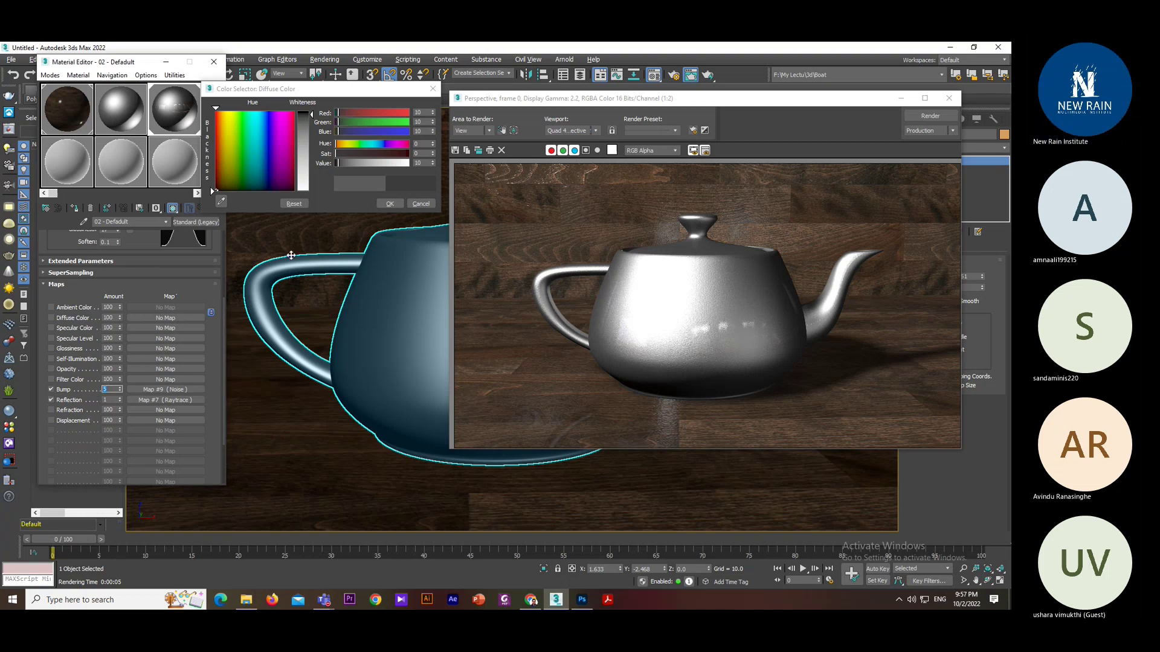
type("5")
left_click(896, 114)
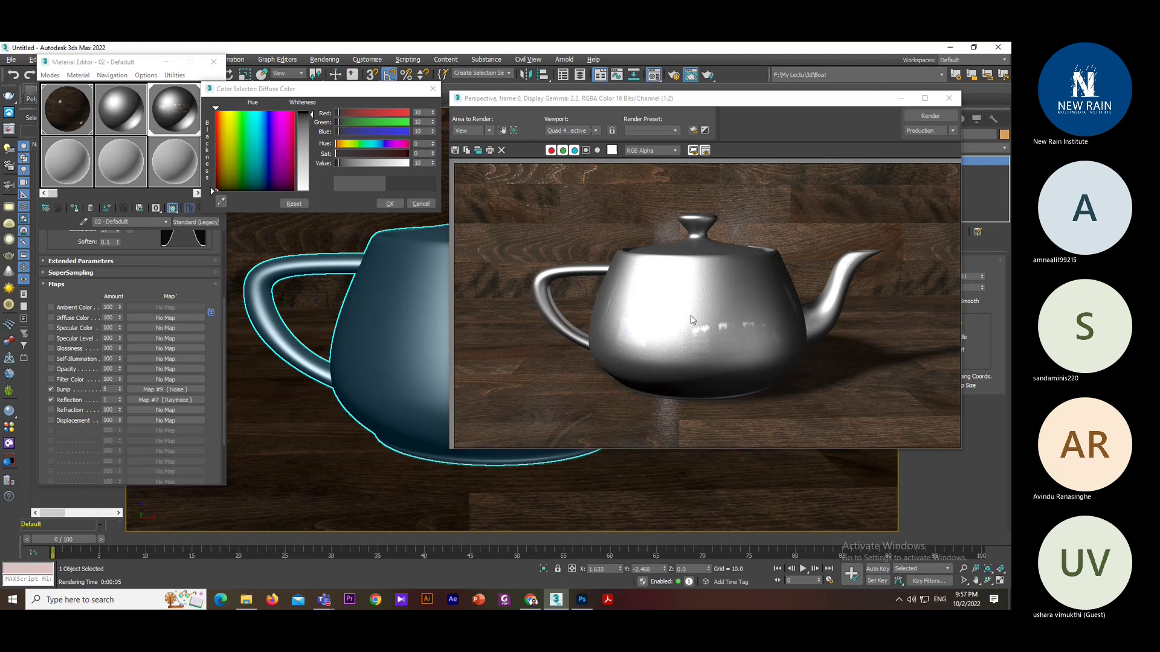
- Raise the Raytrace Reflection amount to 5 and close the rendered frame window
left_click(111, 400)
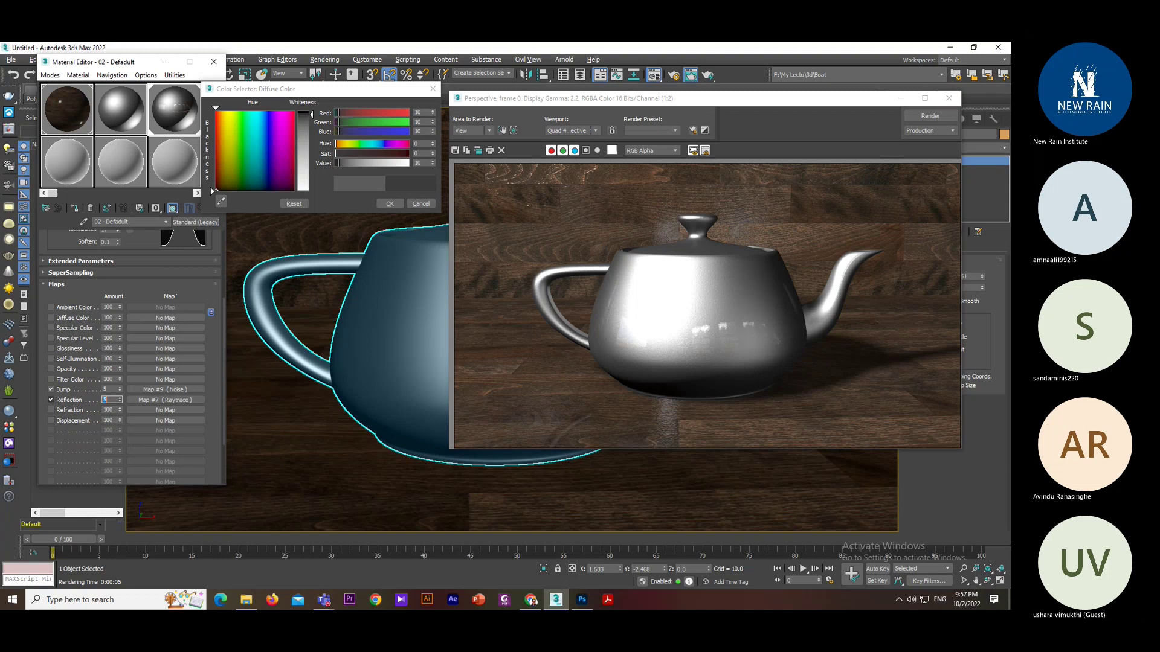
type("5")
key("Return")
left_click(949, 98)
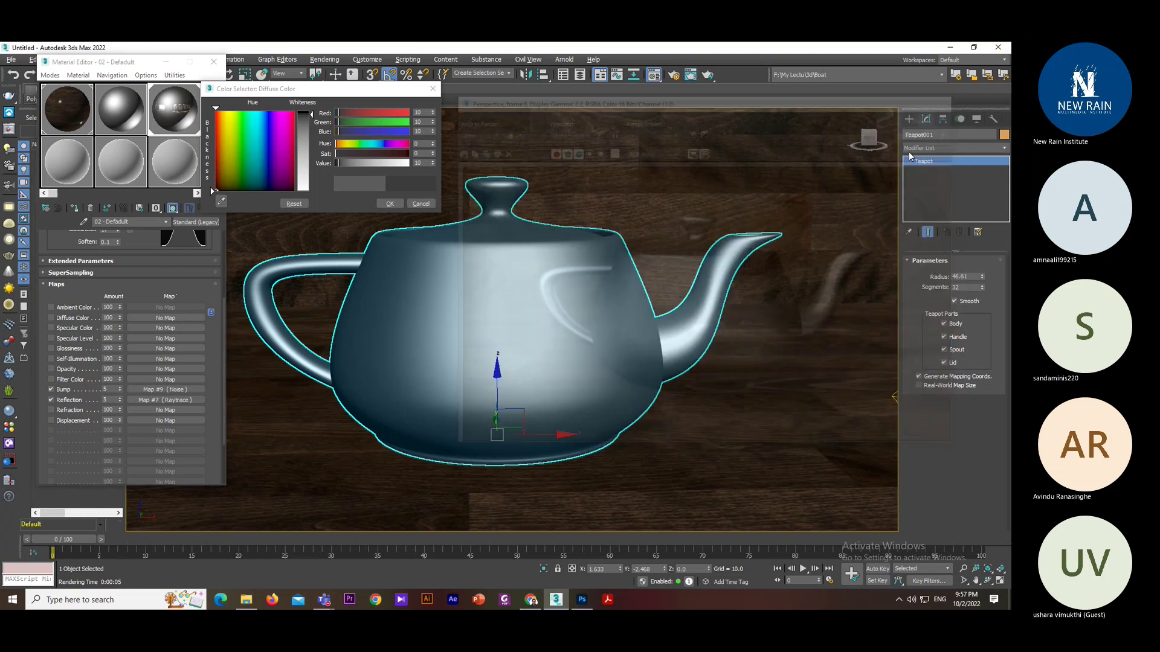
- Cancel the pending diffuse color change for the teapot material
middle_click_drag(534, 328, 457, 180, "alt")
scroll(507, 328, "up", 5)
scroll(527, 339, "down", 1)
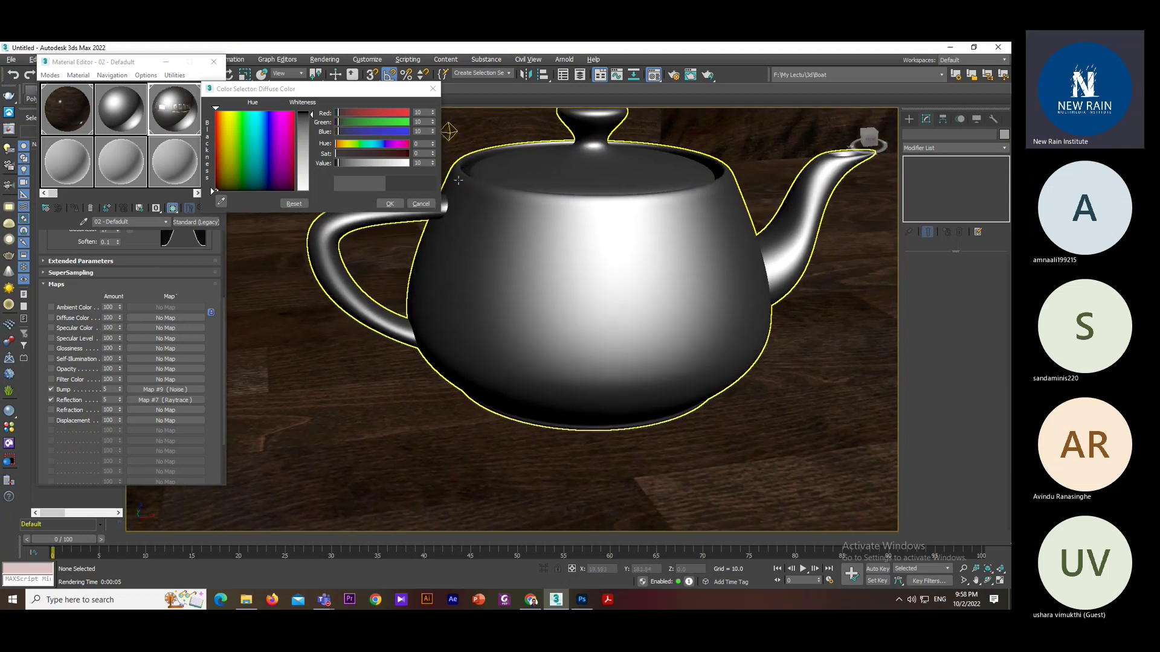
left_click(421, 204)
- Select the teapot, render it from a low, near-level viewpoint and close the rendered frame
mouse_move(516, 265)
middle_mouse_down()
mouse_move(510, 316)
mouse_move(469, 290)
mouse_move(414, 176)
mouse_move(460, 254)
mouse_move(521, 308)
mouse_move(546, 280)
mouse_move(652, 267)
mouse_move(641, 226)
mouse_move(542, 308)
mouse_move(842, 310)
mouse_move(846, 324)
mouse_move(898, 339)
mouse_move(567, 306)
mouse_move(611, 290)
middle_mouse_up()
scroll(414, 175, "up", 5)
left_click(641, 225)
key("shift+q")
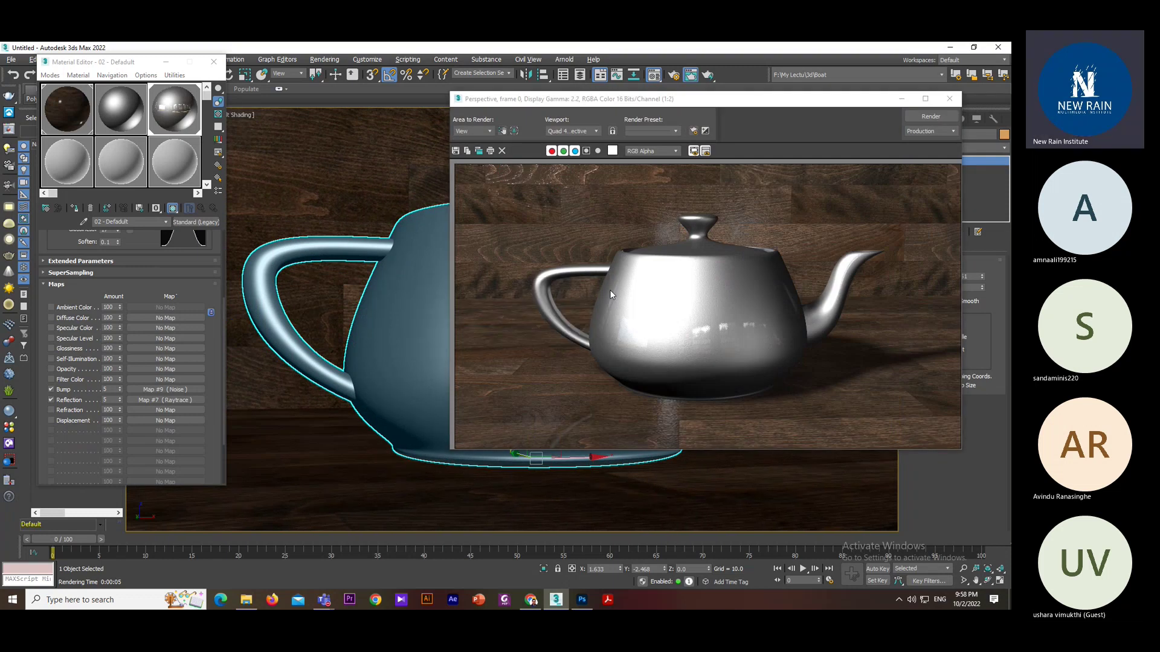
key("shift+q")
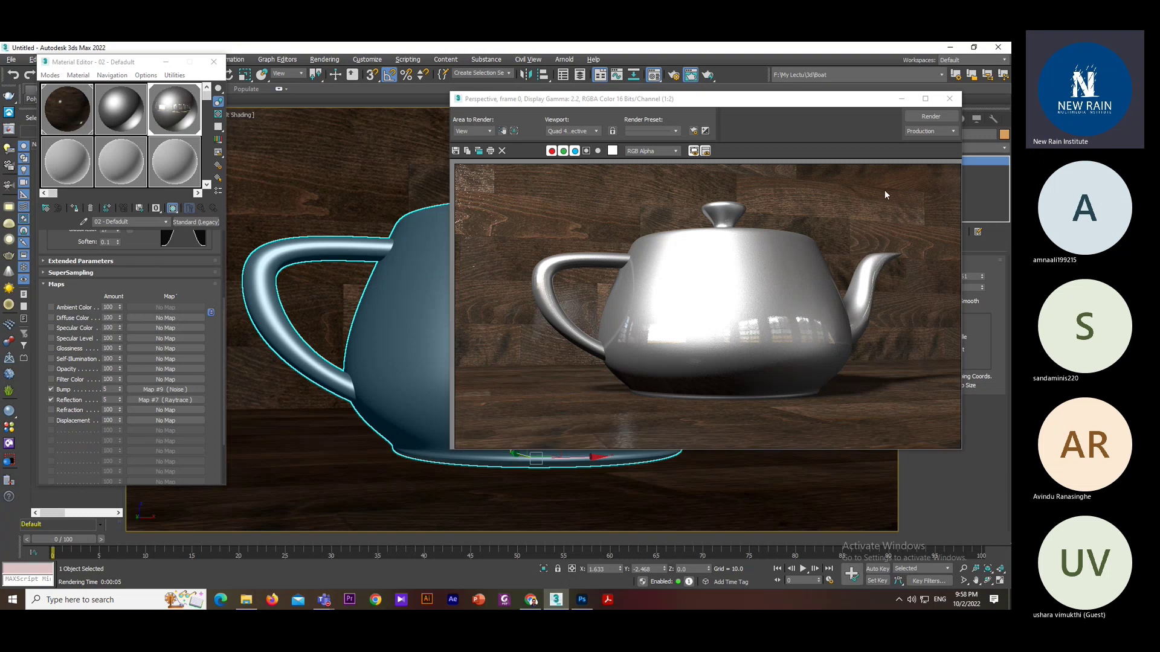
left_click(949, 99)
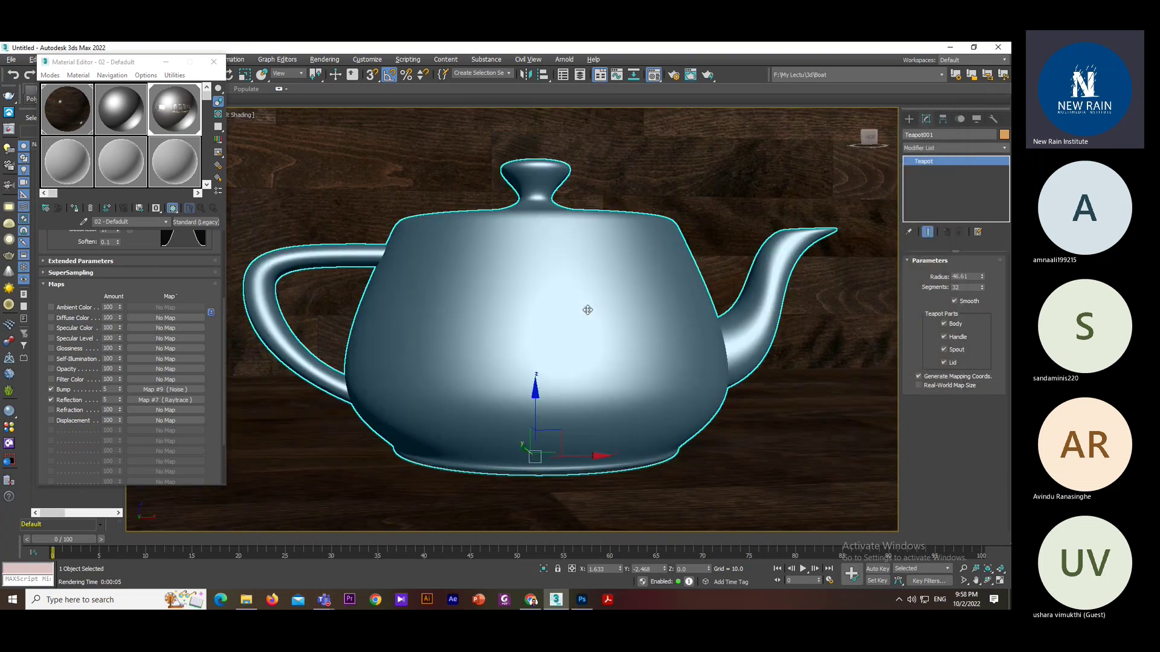
- Render the teapot from a raised, turned viewpoint to check its metal surface, and close the rendered frame
mouse_move(587, 310)
middle_mouse_down("alt")
mouse_move(536, 320)
mouse_move(546, 326)
mouse_move(626, 187)
middle_mouse_up("alt")
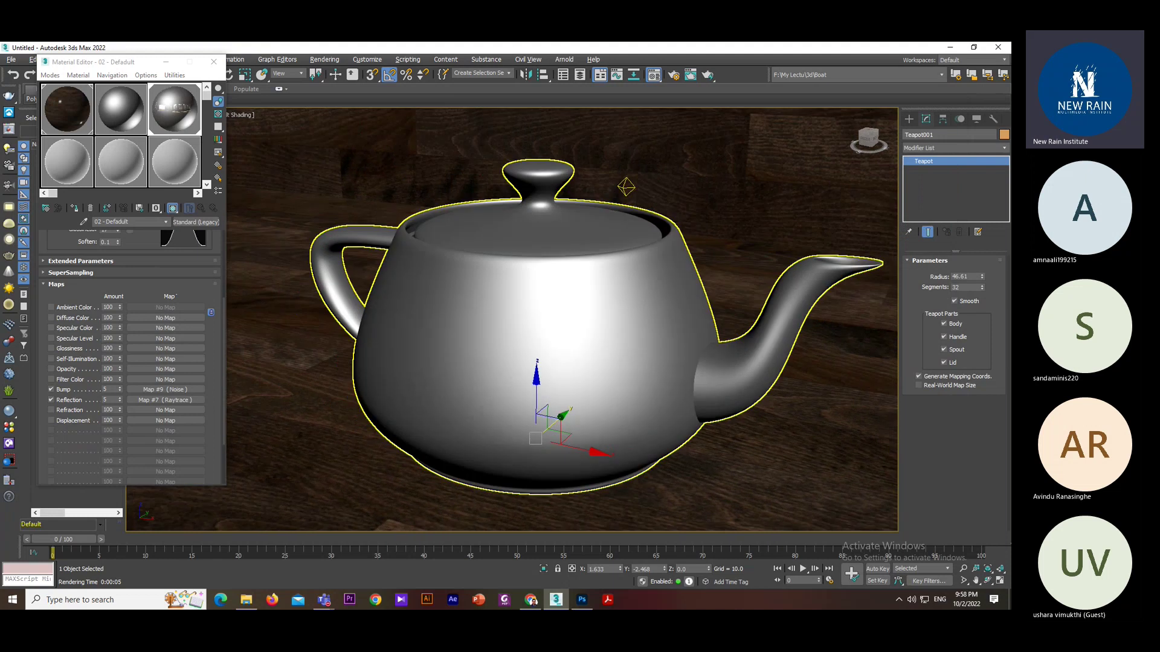
scroll(545, 317, "up", 4)
key("shift+q")
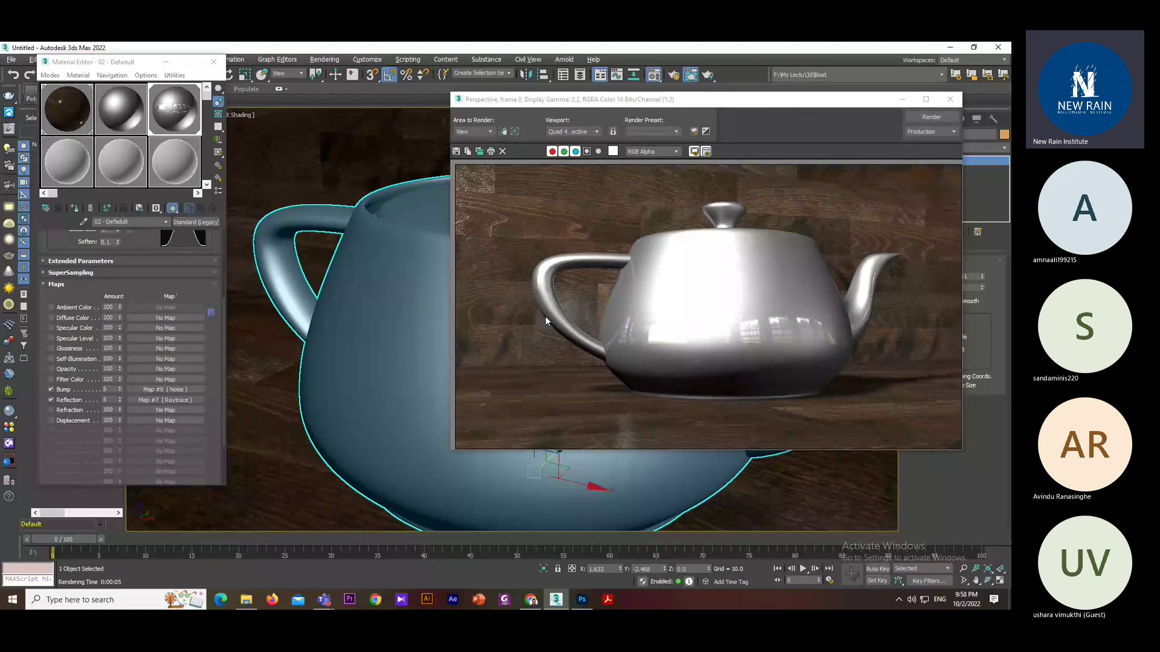
key("shift+q")
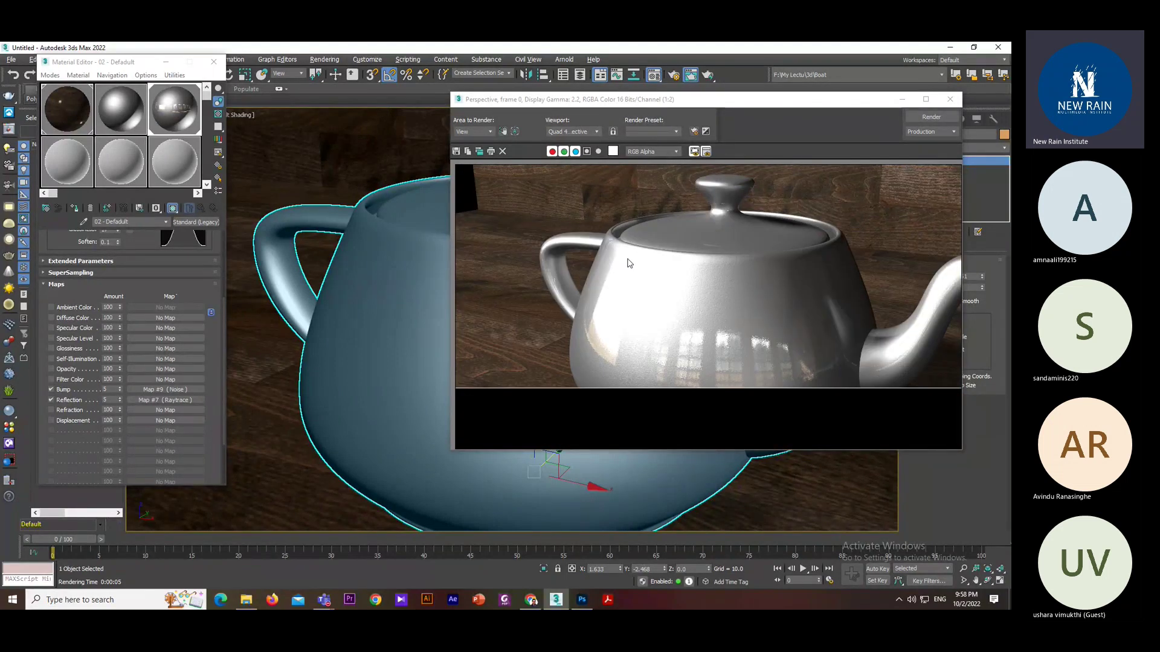
left_click(949, 99)
- Render a close-up of the teapot's body and lid from above and close the rendered frame
scroll(618, 309, "up", 5)
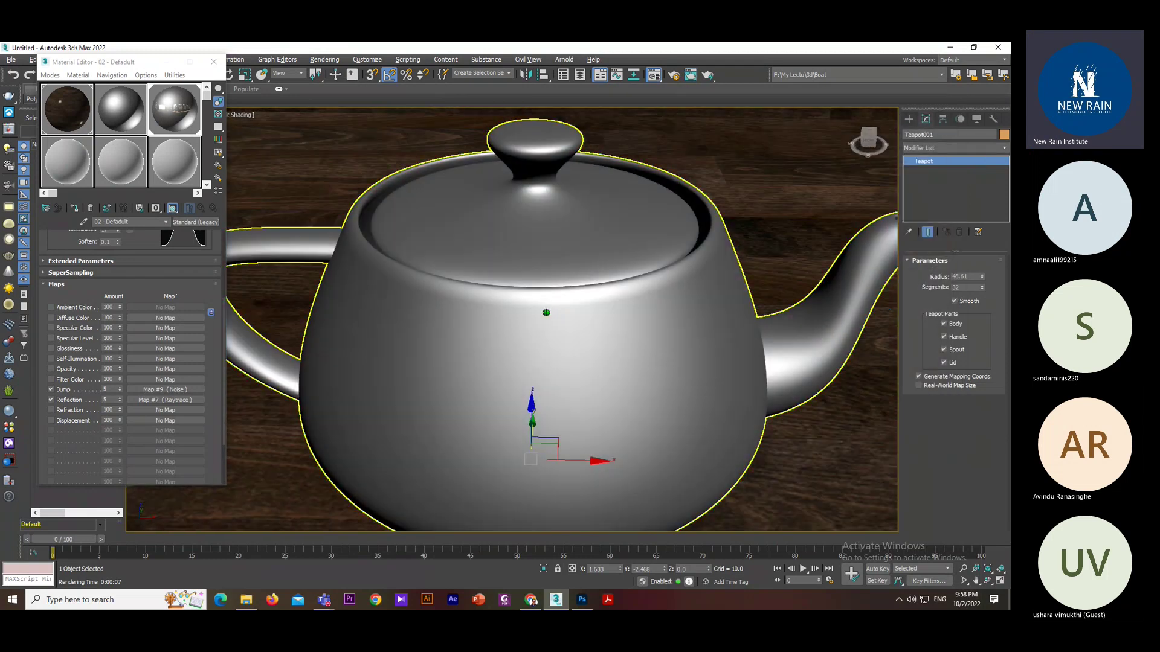
scroll(533, 304, "up", 2)
key("shift+q")
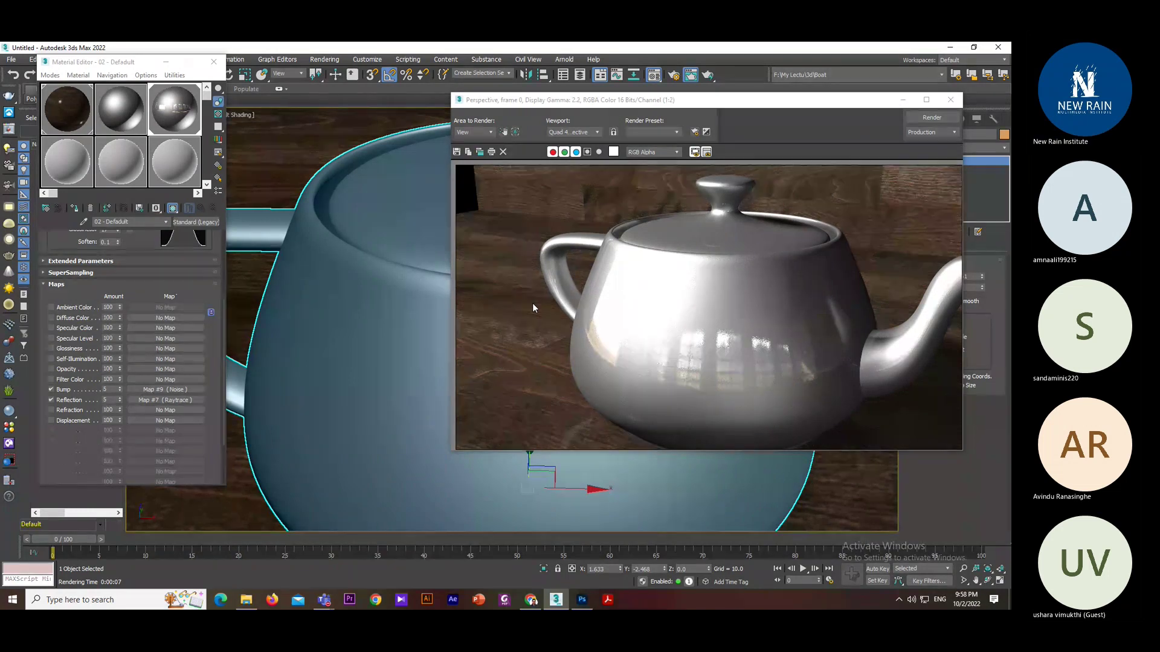
key("shift+q")
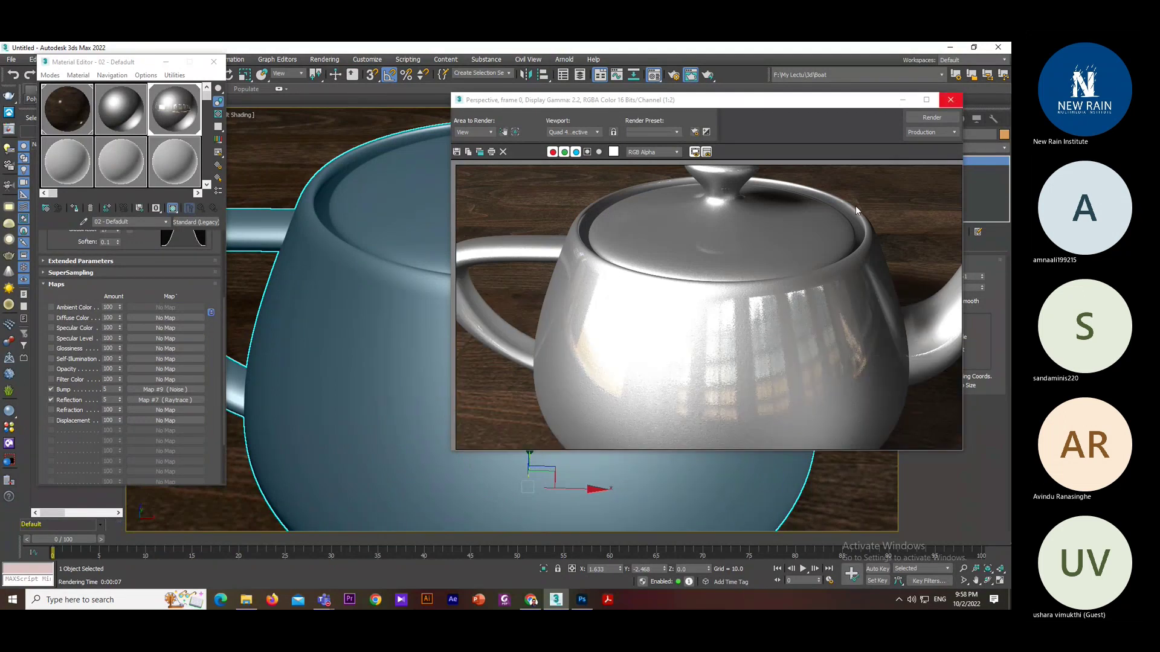
left_click(951, 100)
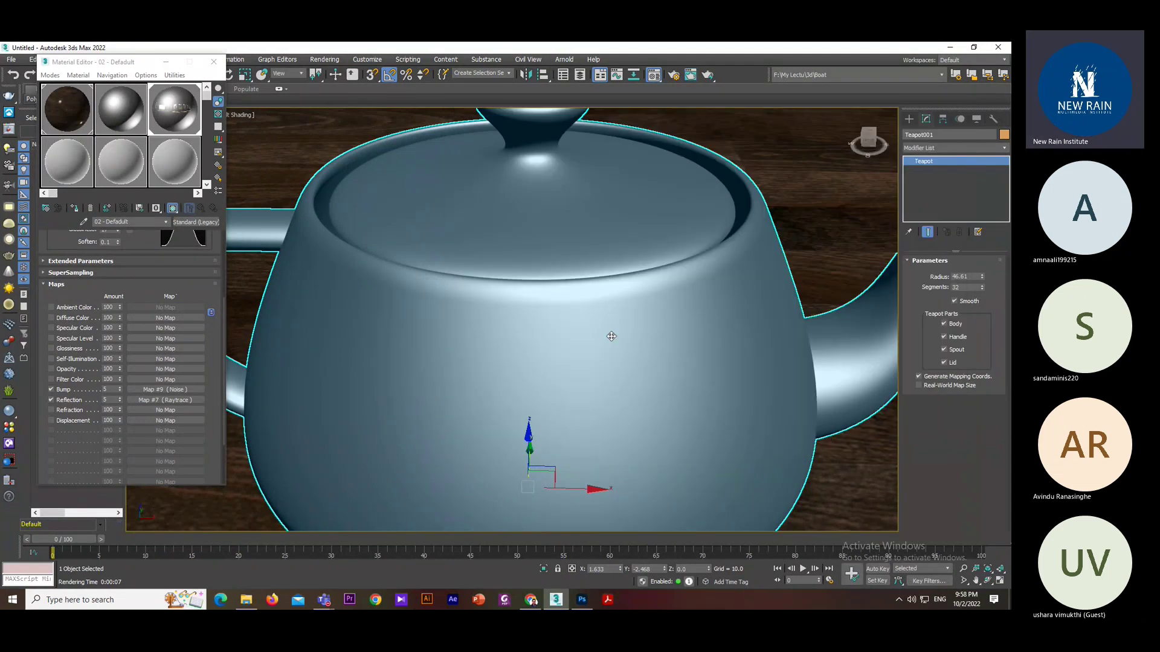
- Clear the selection, render the teapot from a more distant, near-level viewpoint and close the rendered frame
scroll(610, 337, "down", 5)
scroll(580, 245, "down", 4)
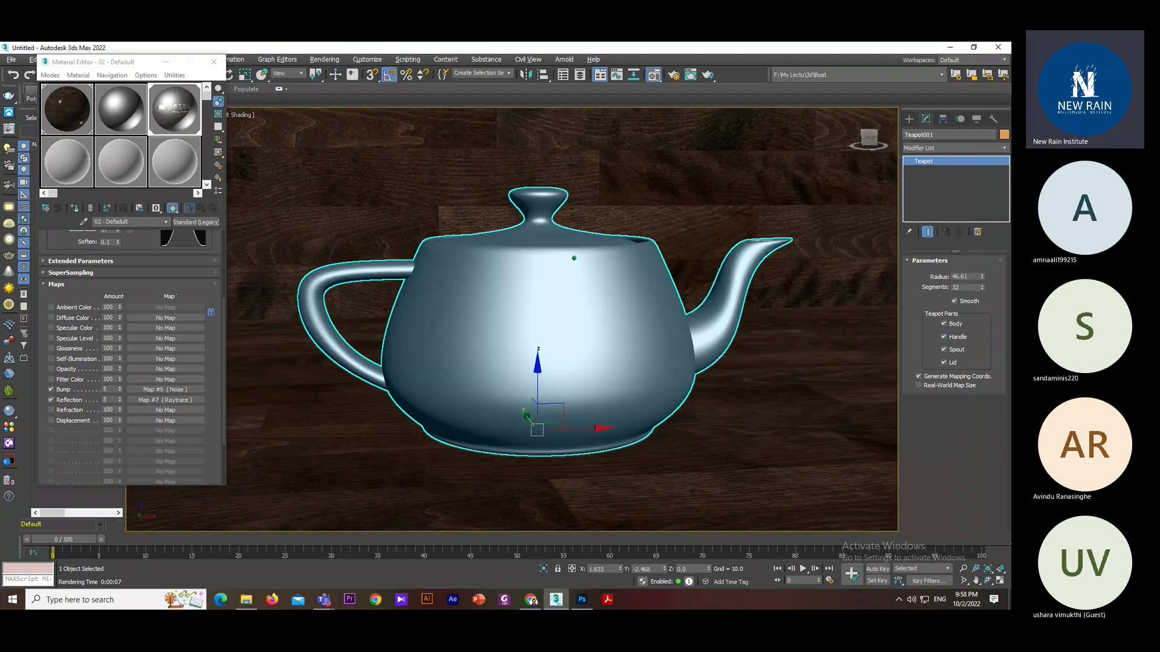
left_click(491, 266)
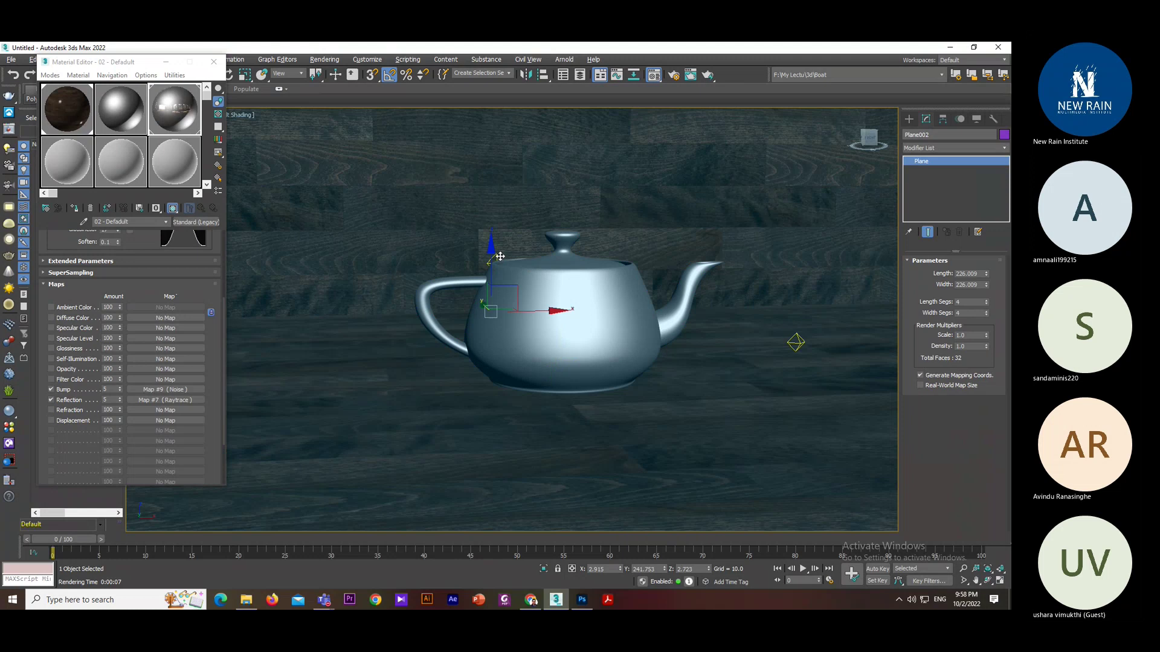
left_click(496, 257)
key("ctrl+d")
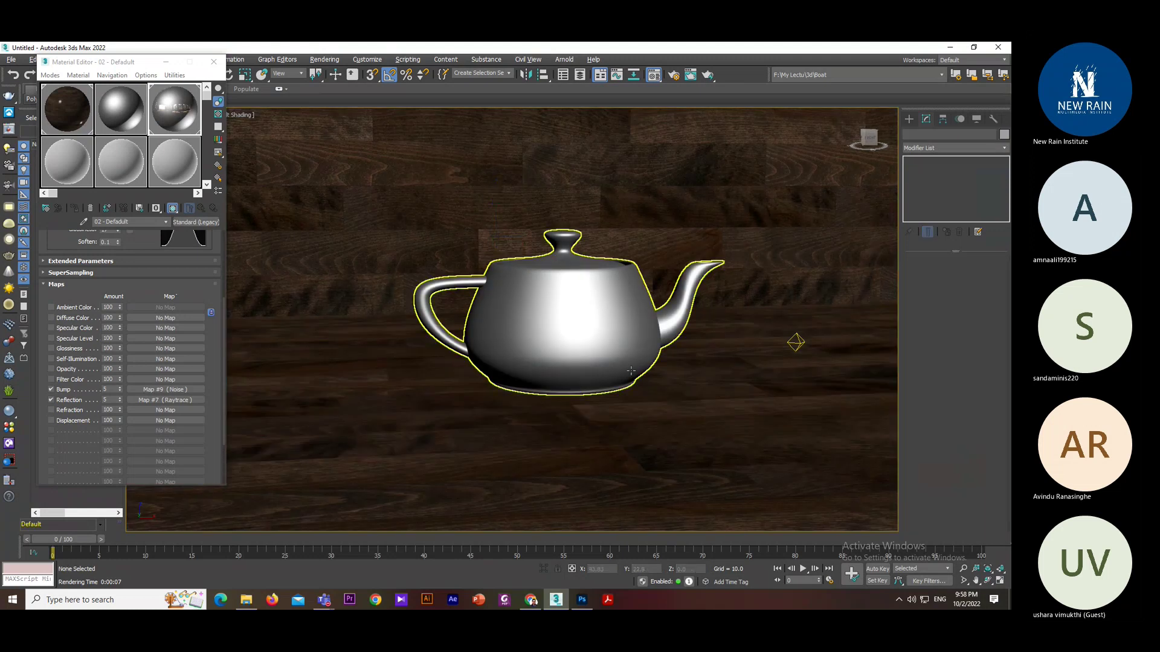
middle_click_drag(664, 349, 683, 362, "alt")
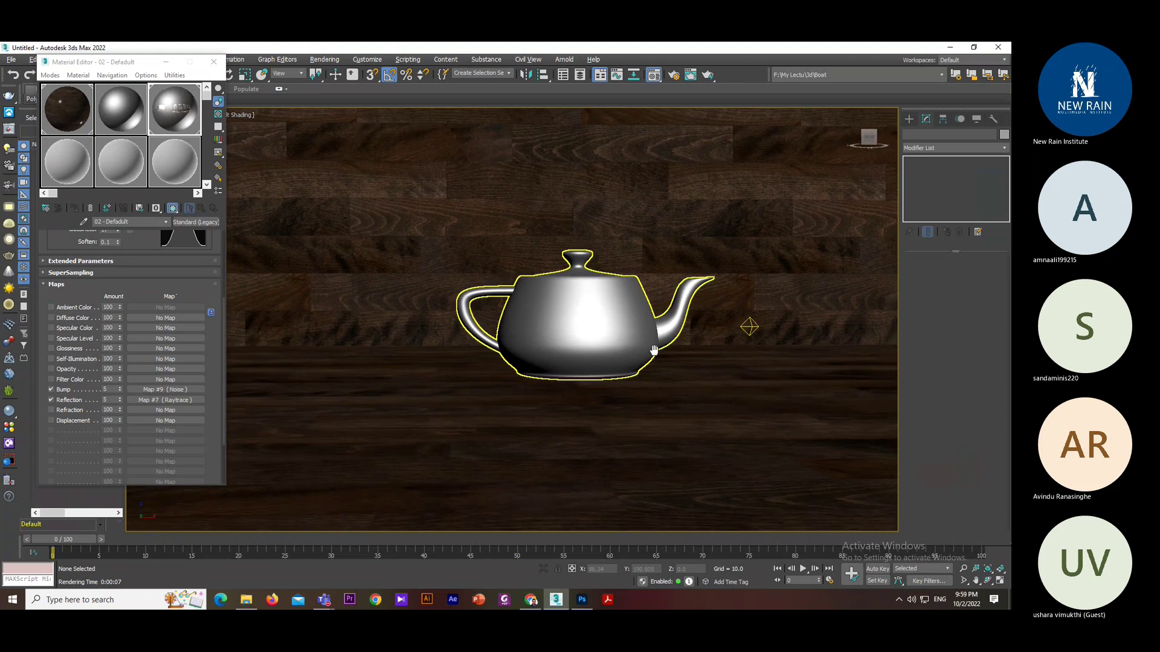
key("f")
key("shift+q")
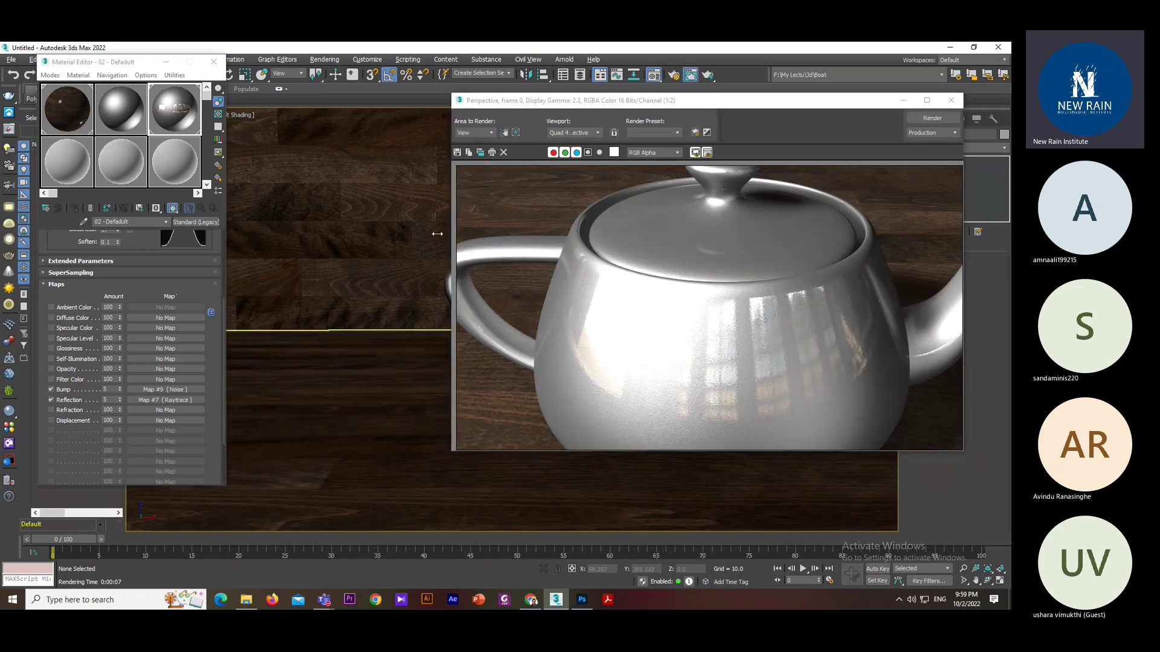
key("shift+q")
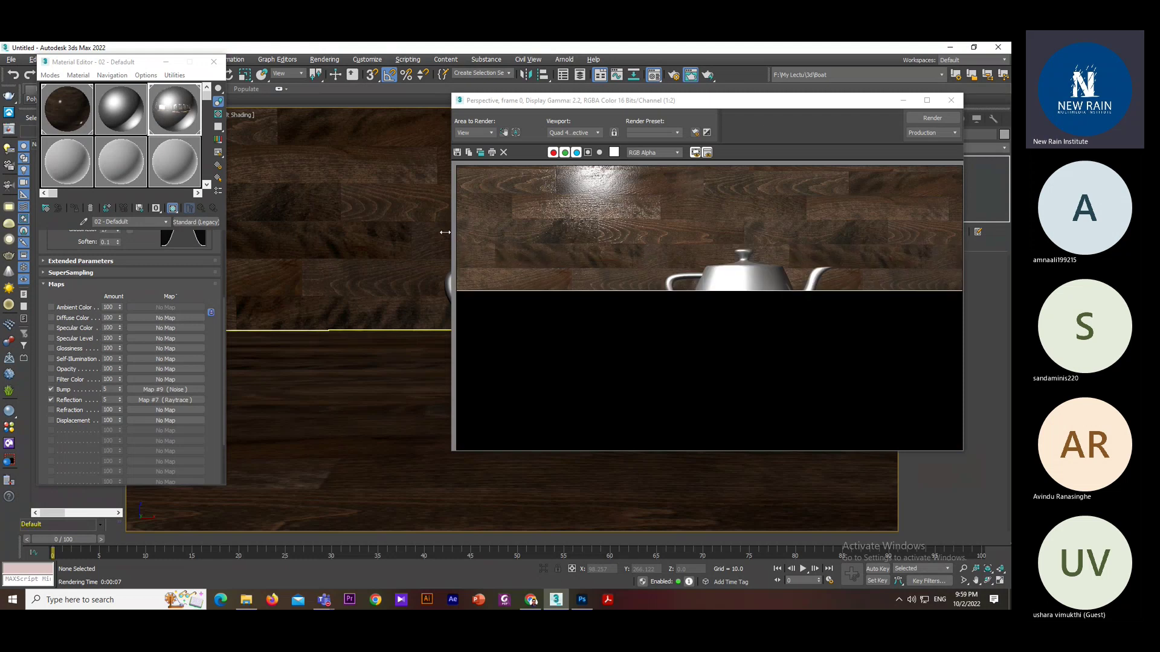
left_click(950, 99)
- Render the whole teapot from a raised, turned viewpoint to check its window reflections, and close the rendered frame
left_click(604, 332)
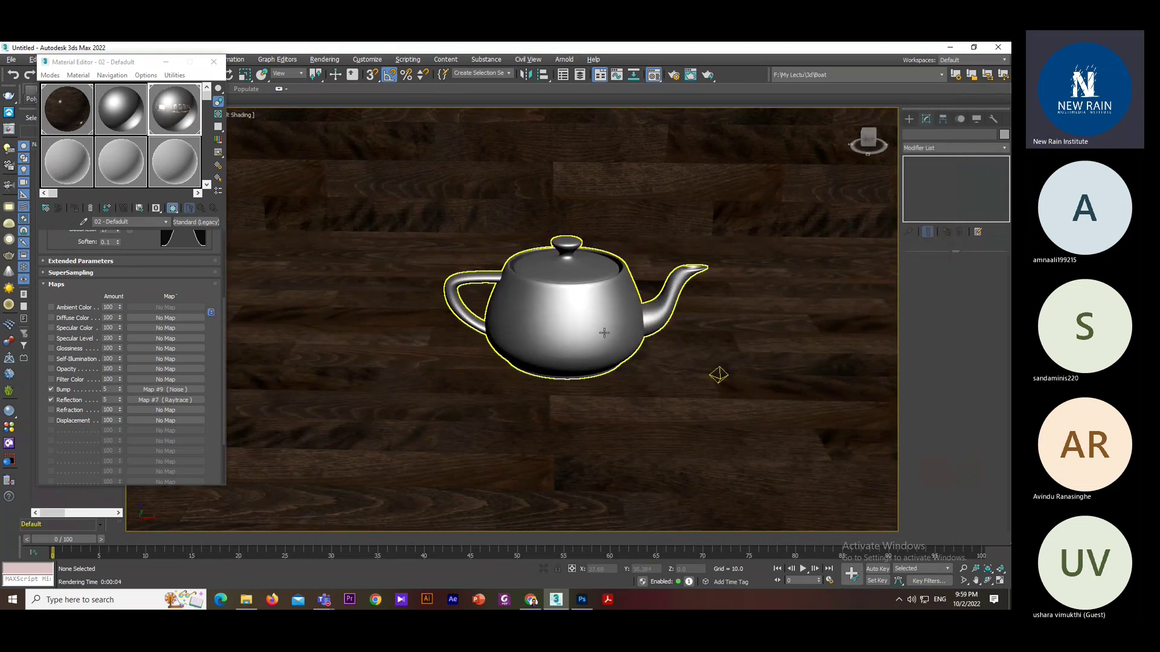
scroll(603, 349, "up", 4)
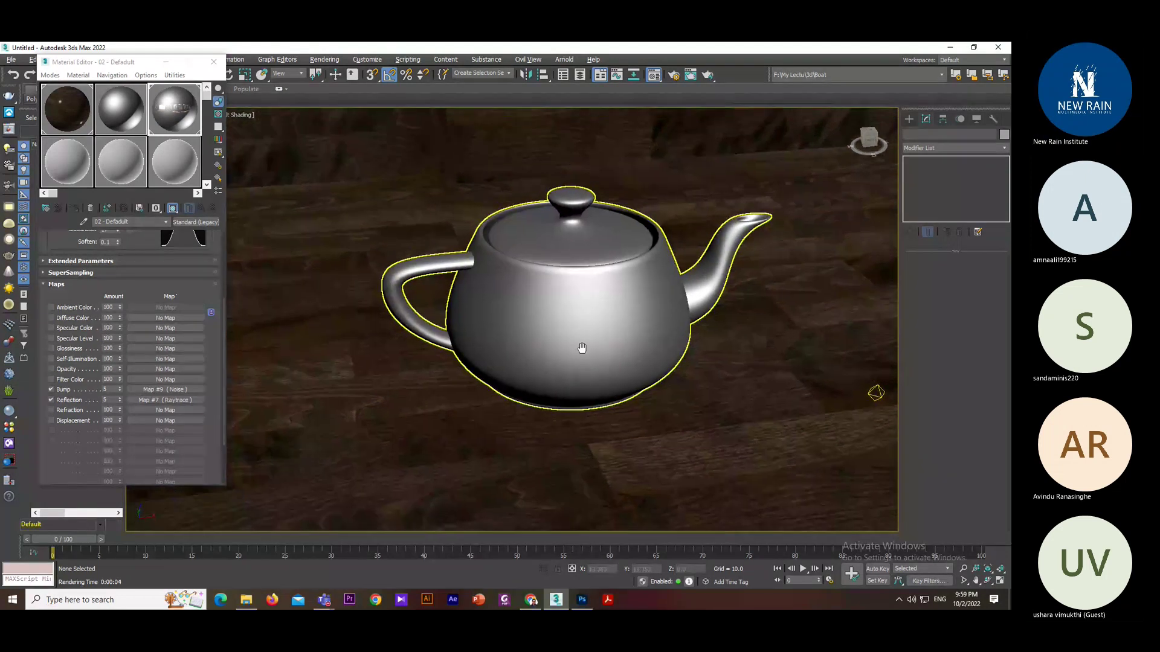
key("shift+q")
key("shift+q")
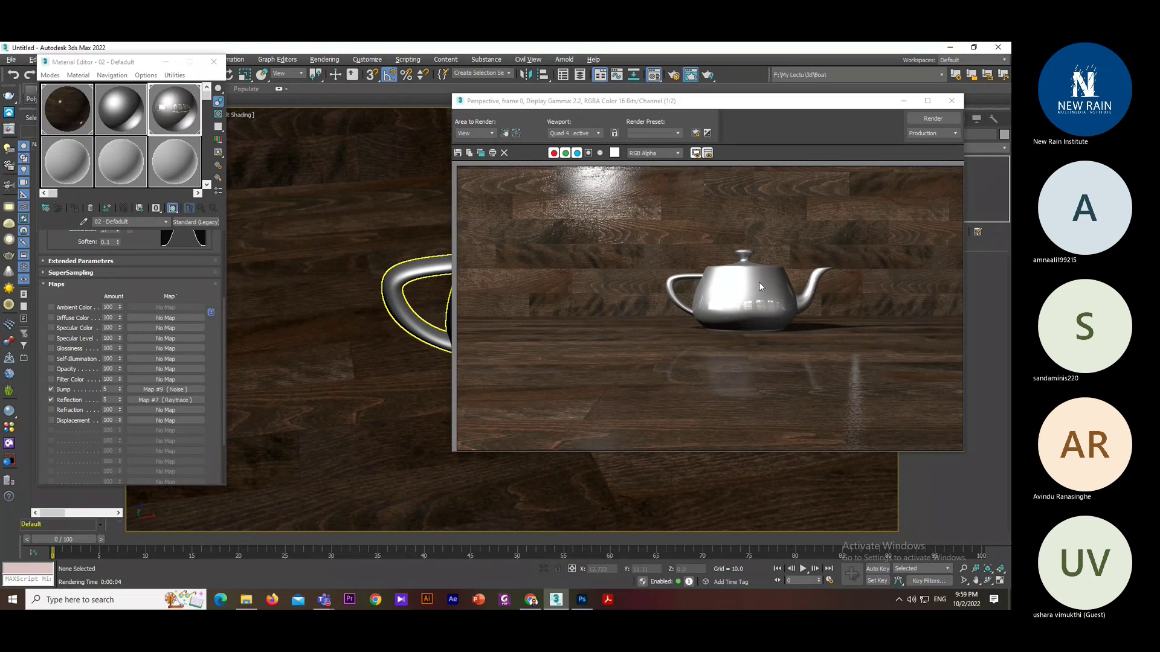
key("shift+q")
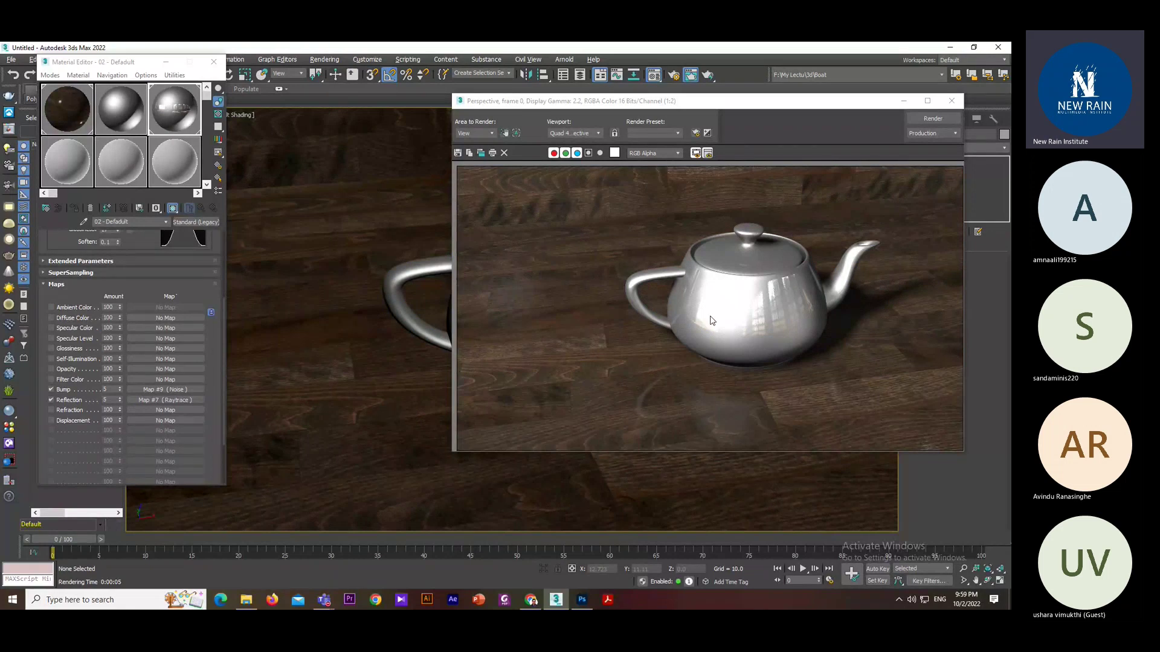
left_click(952, 101)
- Render the teapot larger in frame from a slightly raised, almost level viewpoint, and minimize the rendered frame
scroll(807, 363, "up", 3)
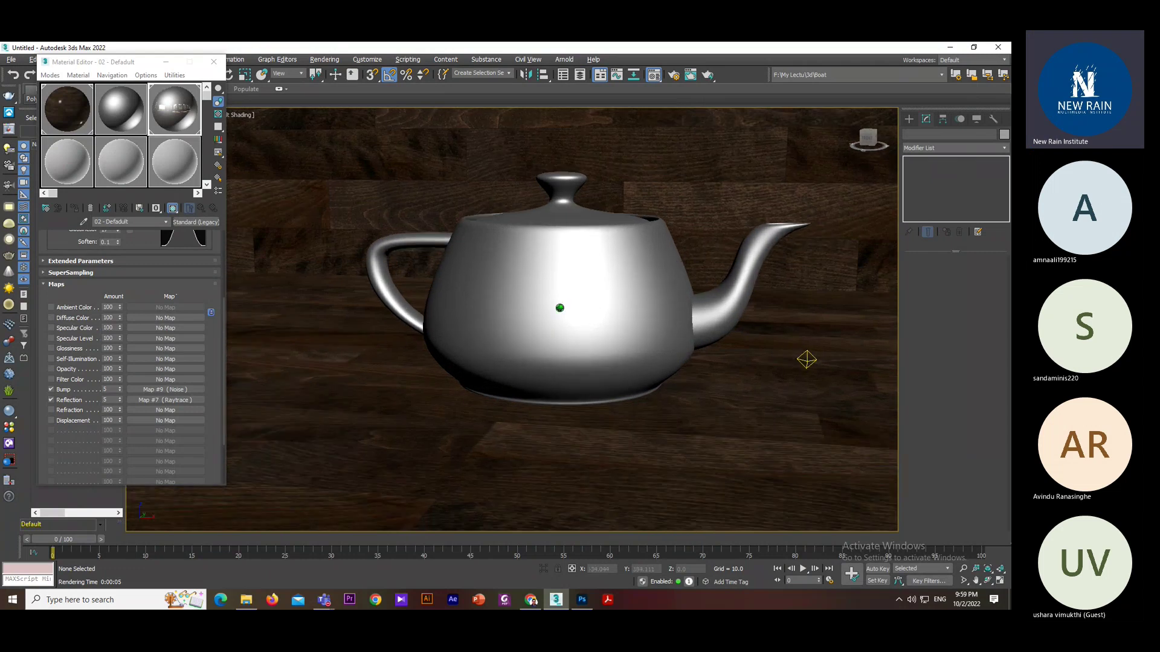
left_click(560, 308)
scroll(556, 309, "up", 3)
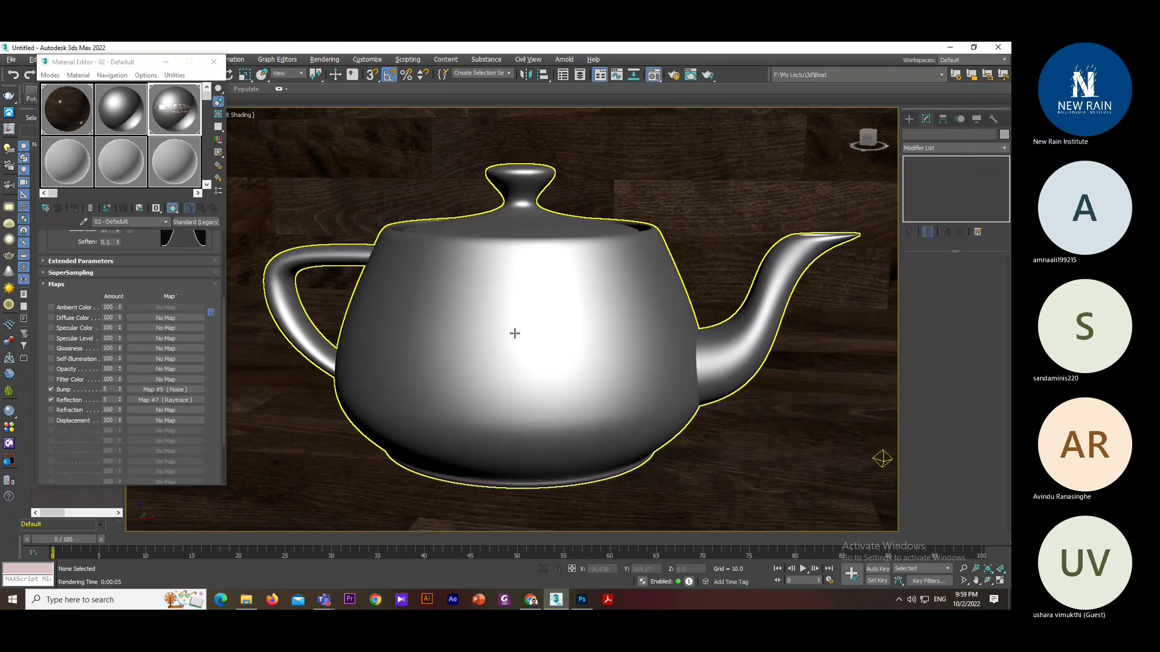
key("shift+q")
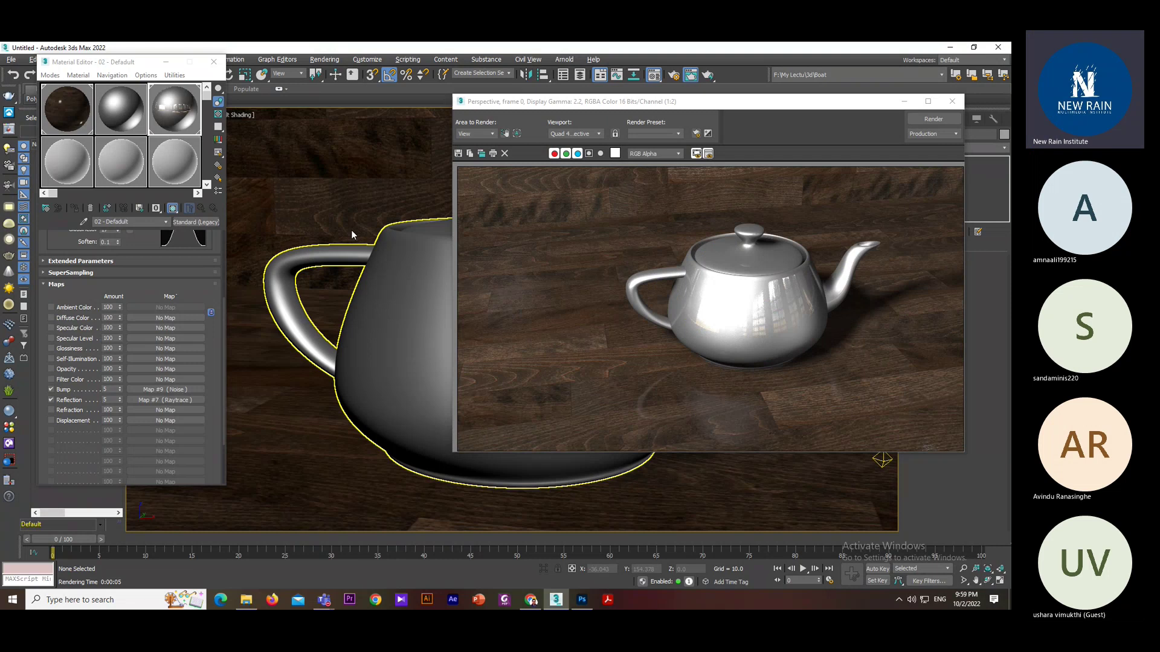
key("shift+q")
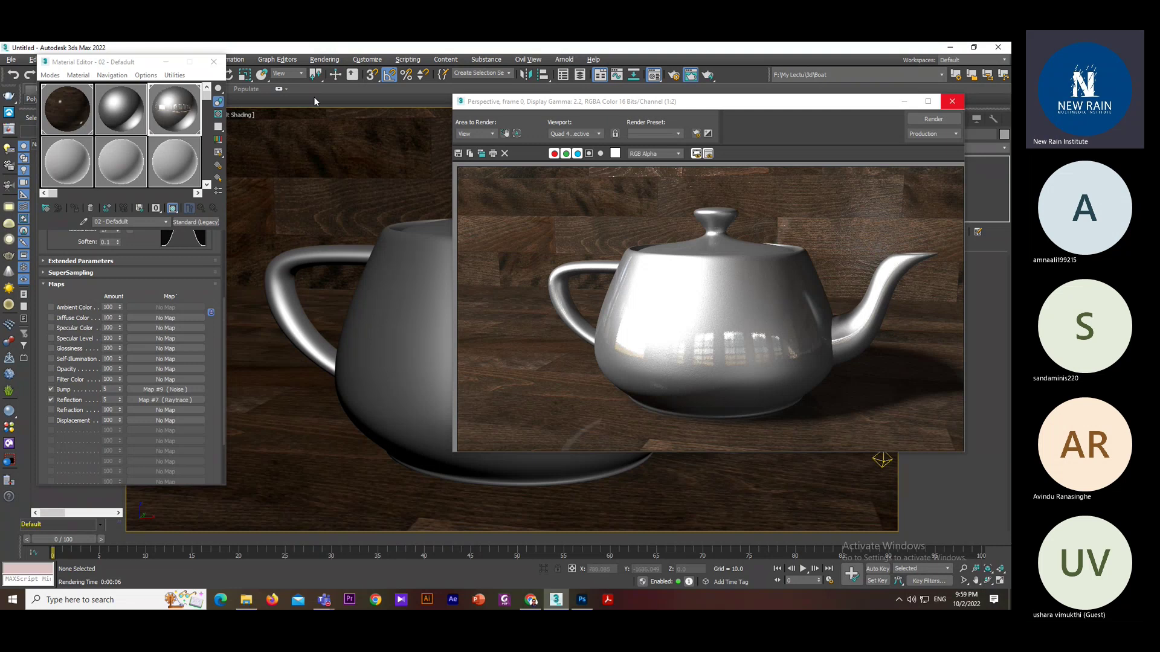
left_click(272, 161)
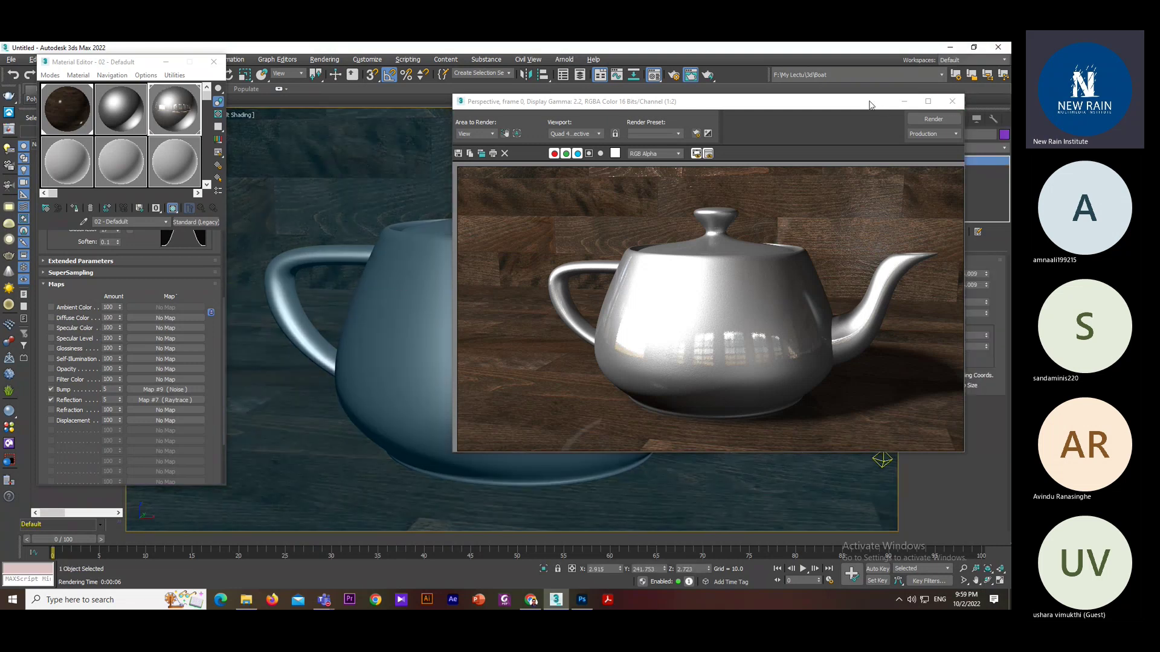
left_click_drag(869, 104, 467, 358)
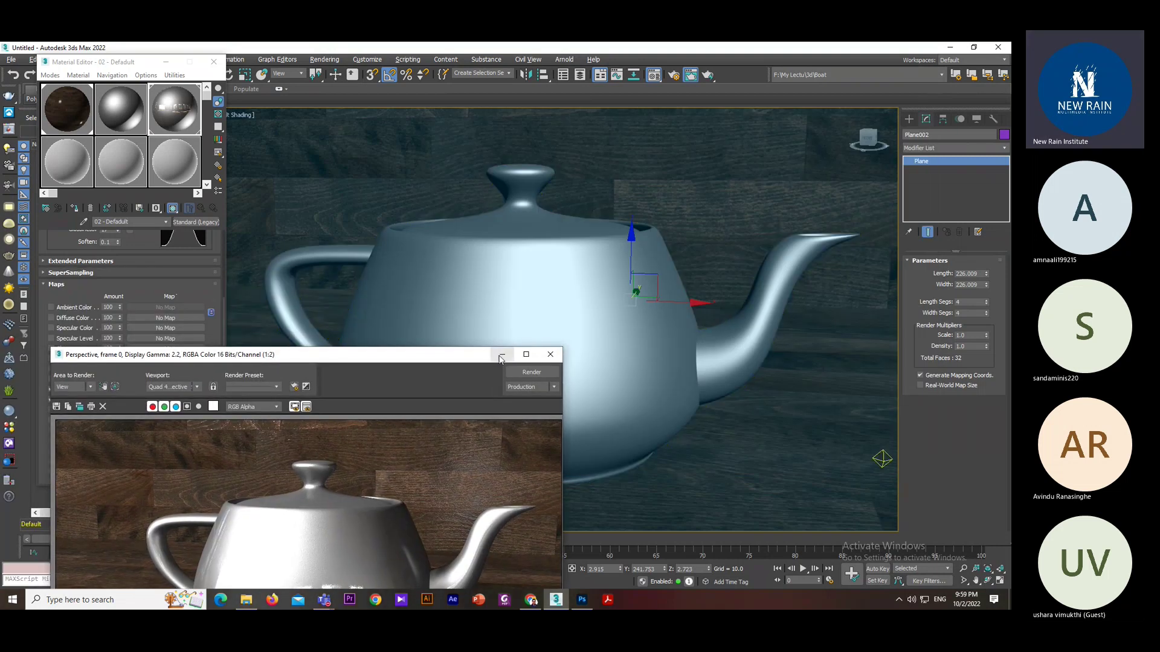
left_click(500, 359)
- Clear the wall plane's selection and inspect the settings of both omni lights, the high one and the one near the spout
scroll(604, 253, "down", 5)
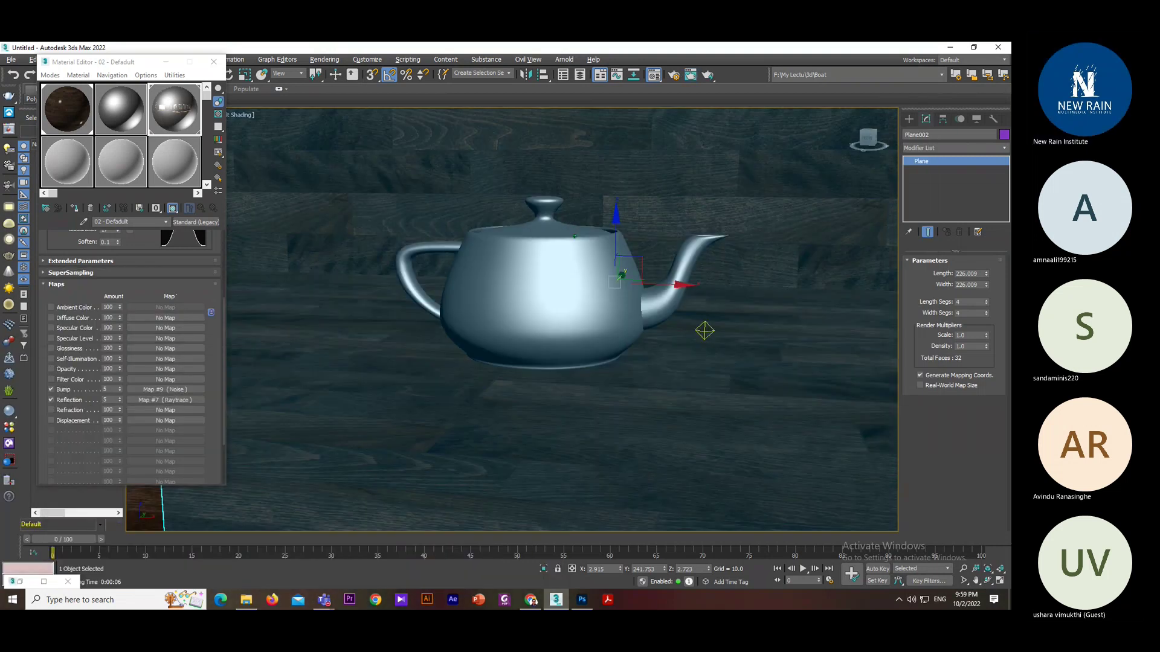
scroll(622, 314, "down", 3)
middle_click_drag(636, 318, 665, 284)
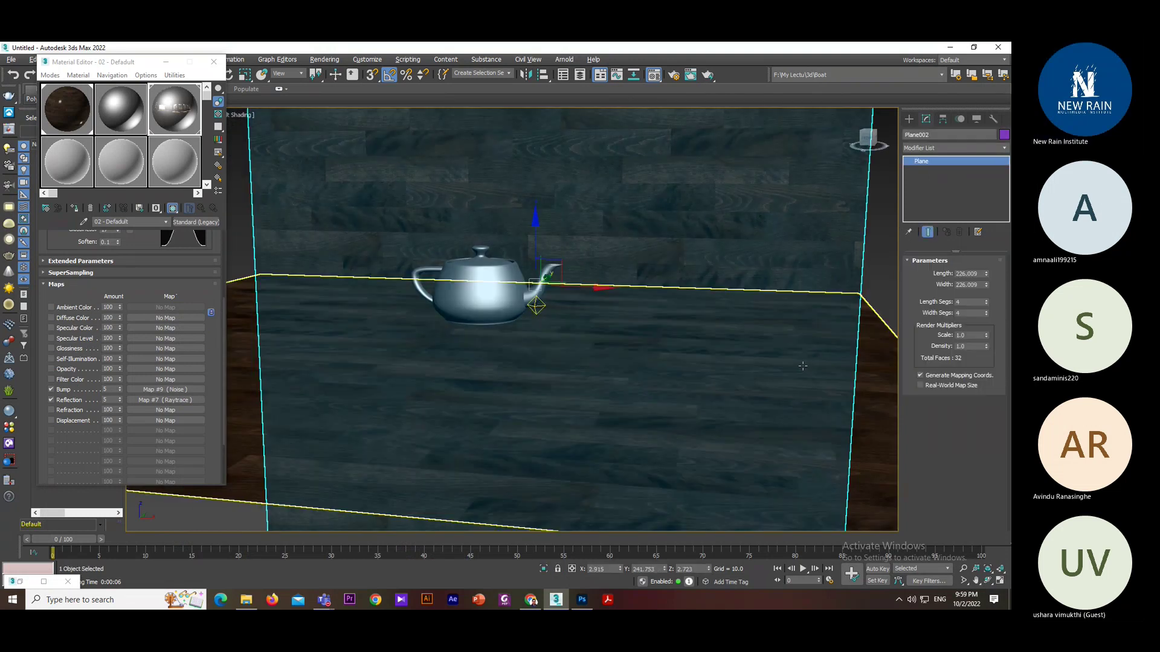
key("ctrl+z")
key("ctrl+z")
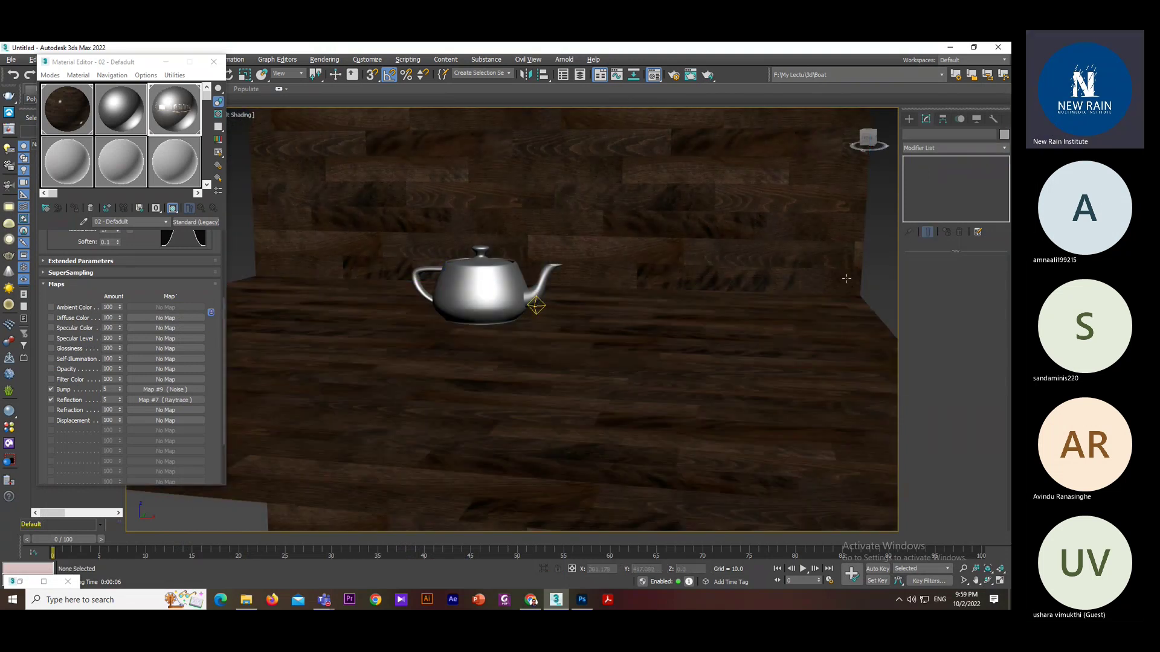
middle_click_drag(865, 280, 694, 356, "alt")
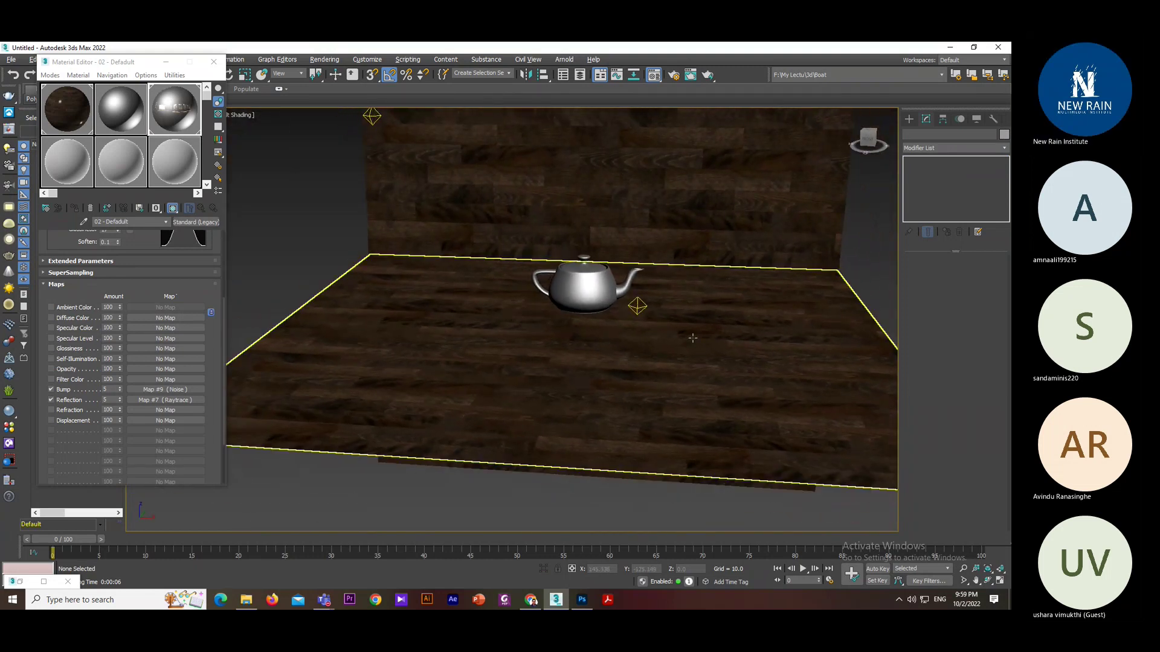
middle_click_drag(359, 113, 383, 179)
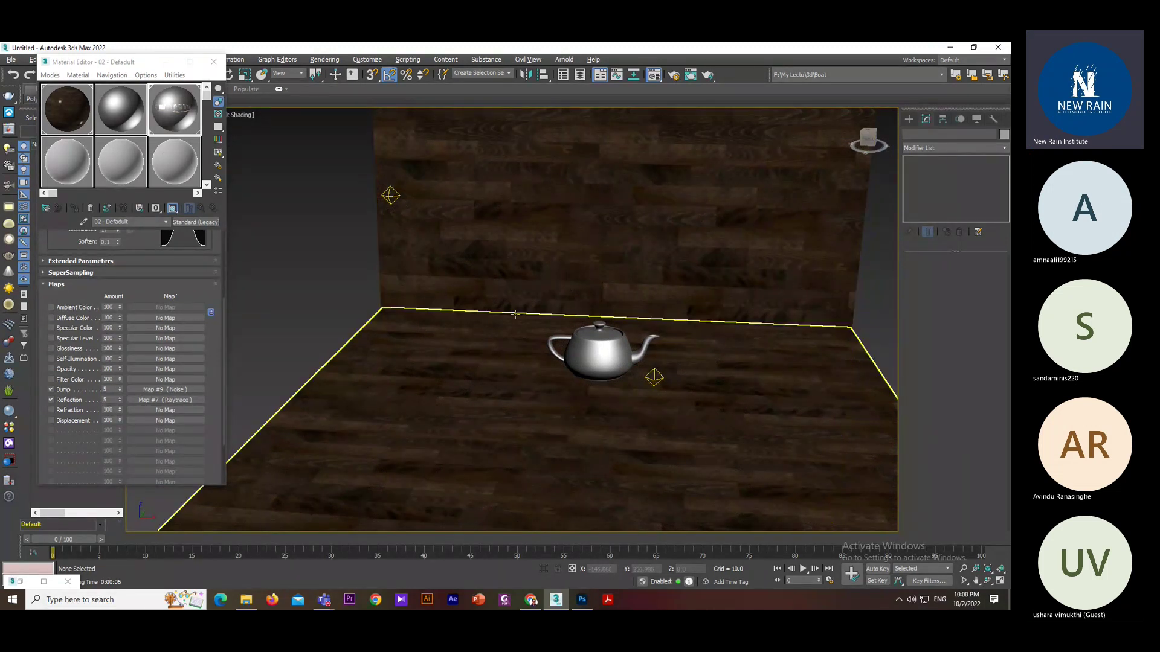
left_click(390, 194)
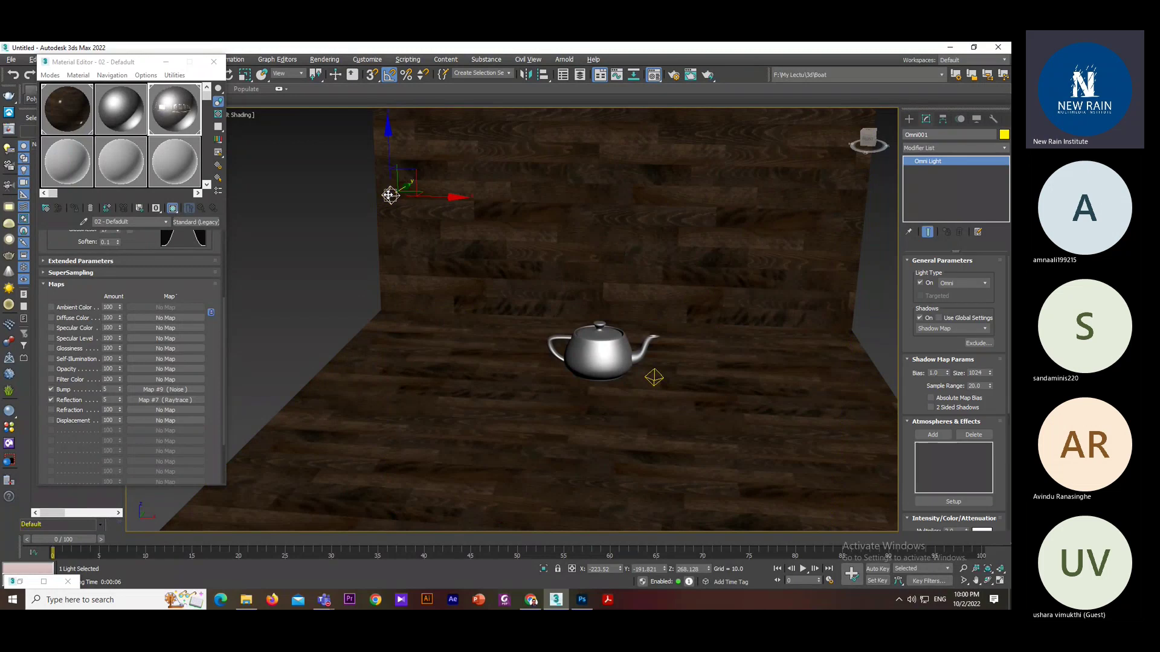
left_click(654, 378)
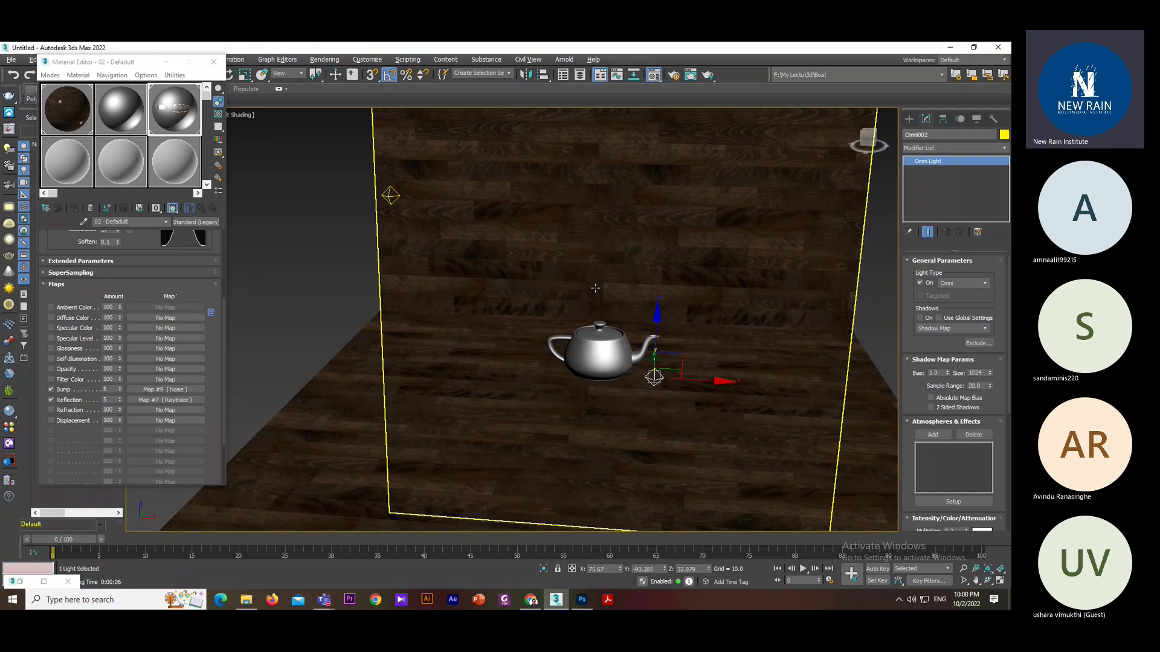
scroll(595, 288, "down", 3)
middle_click_drag(595, 288, 595, 314, "alt")
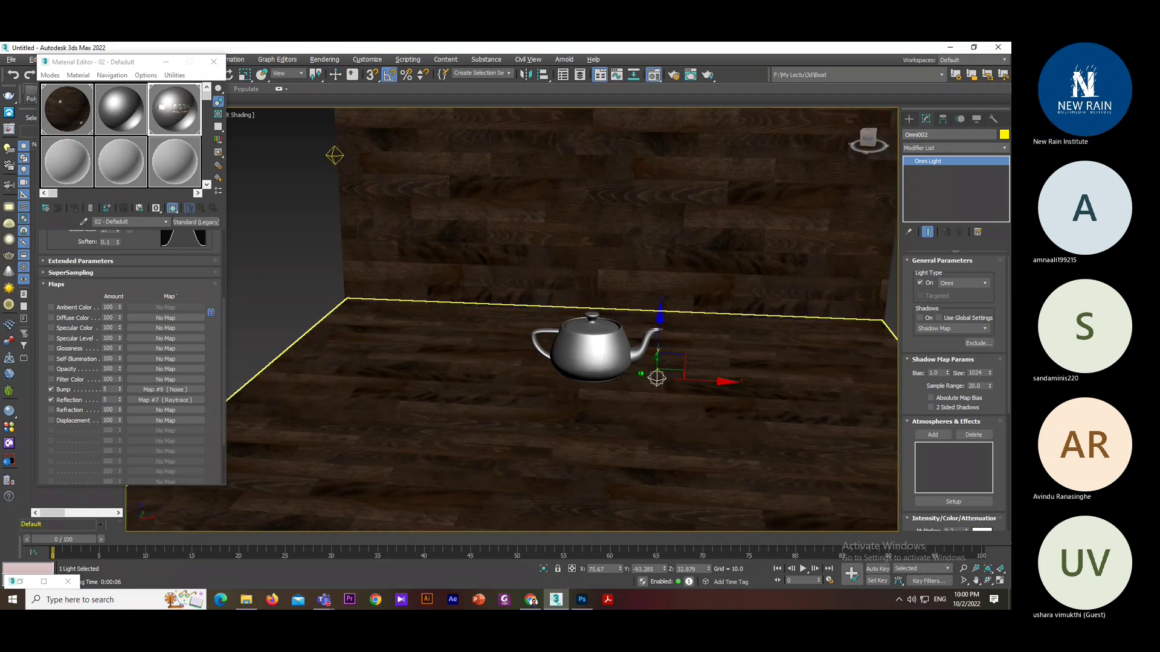
scroll(595, 314, "up", 3)
scroll(370, 246, "down", 4)
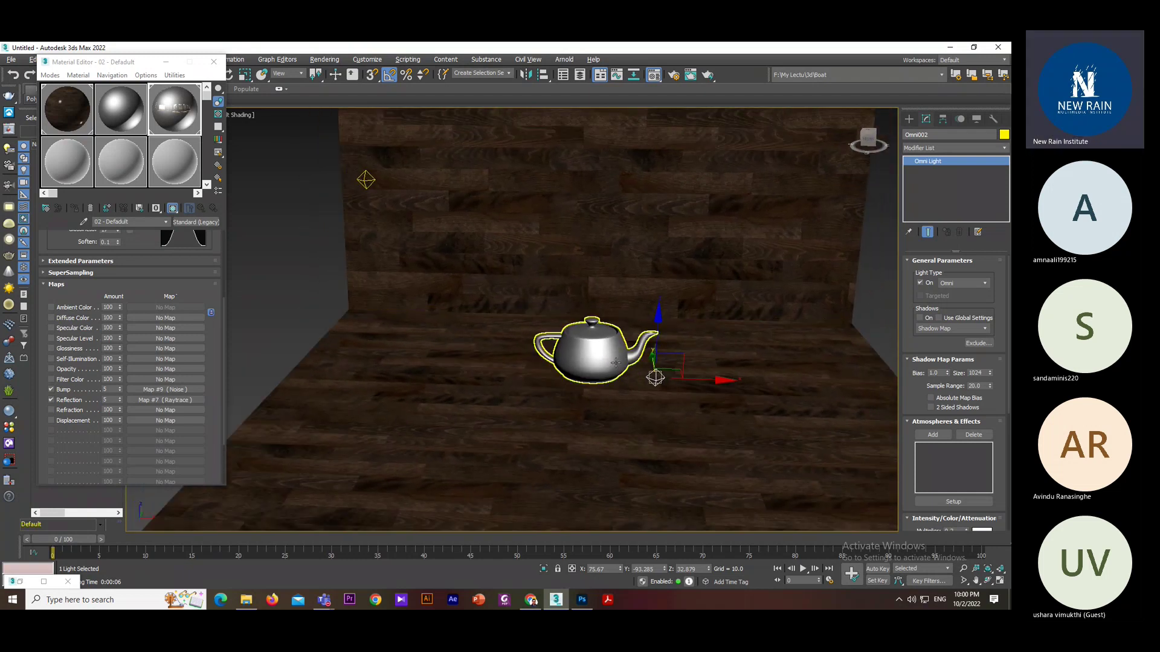
scroll(370, 246, "up", 4)
- Select the floor and wall planes together and examine the map slots of their beechwood material with the Flat Mirror reflection
left_click(371, 247)
left_click_drag(376, 238, 386, 353)
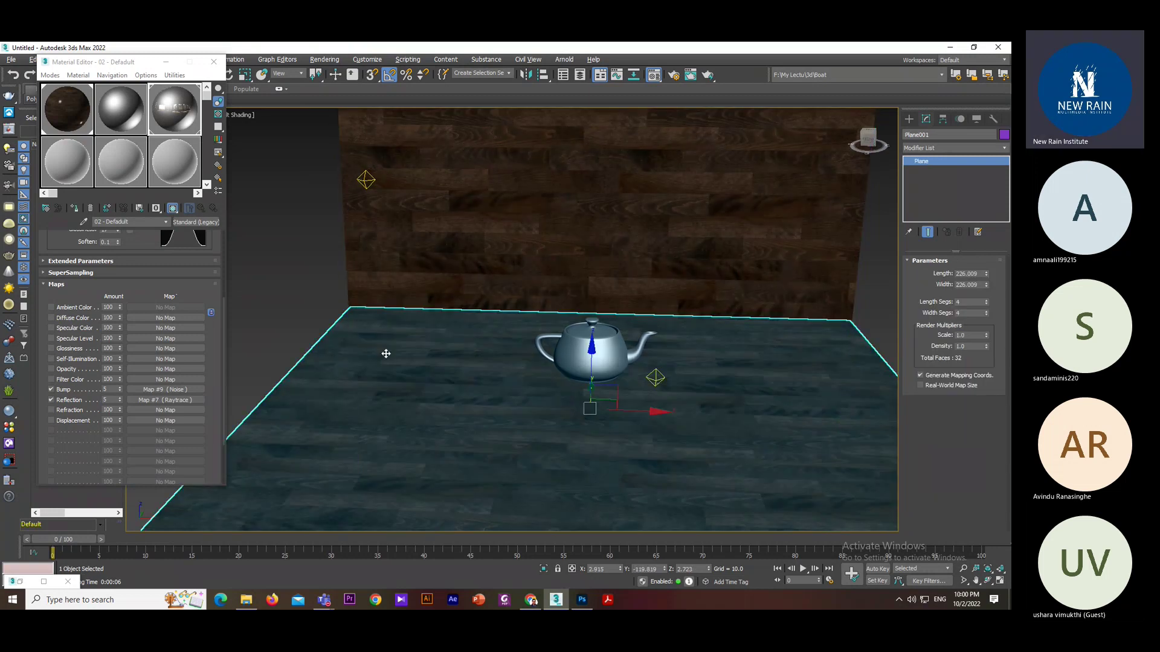
left_click(574, 345)
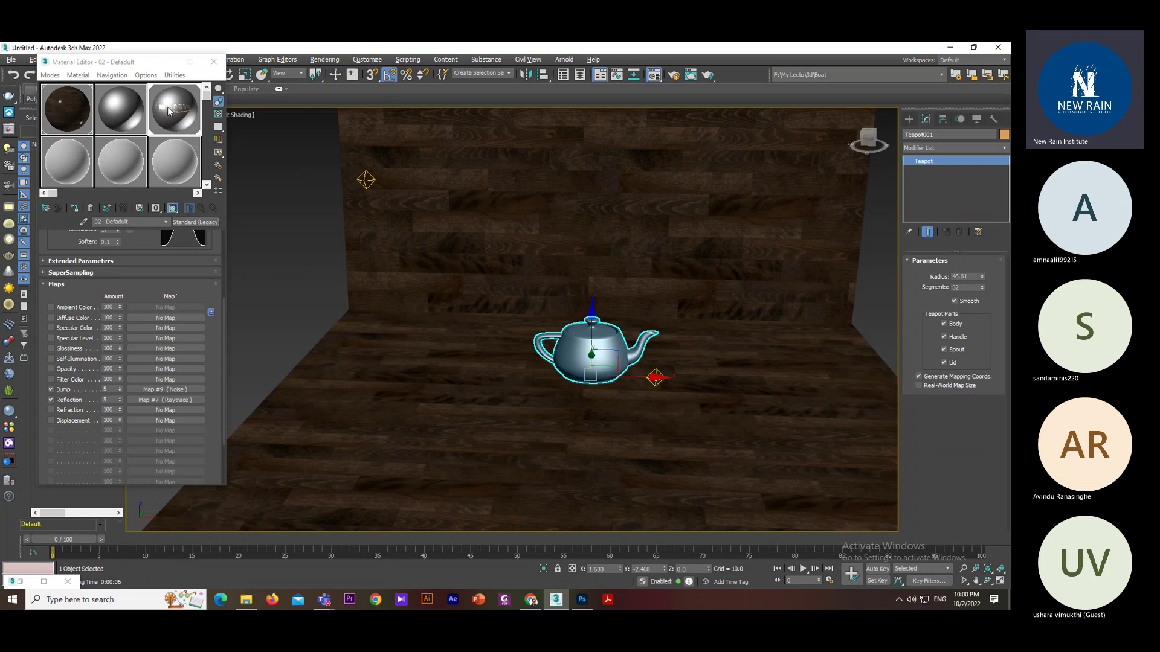
left_click(377, 371, "ctrl")
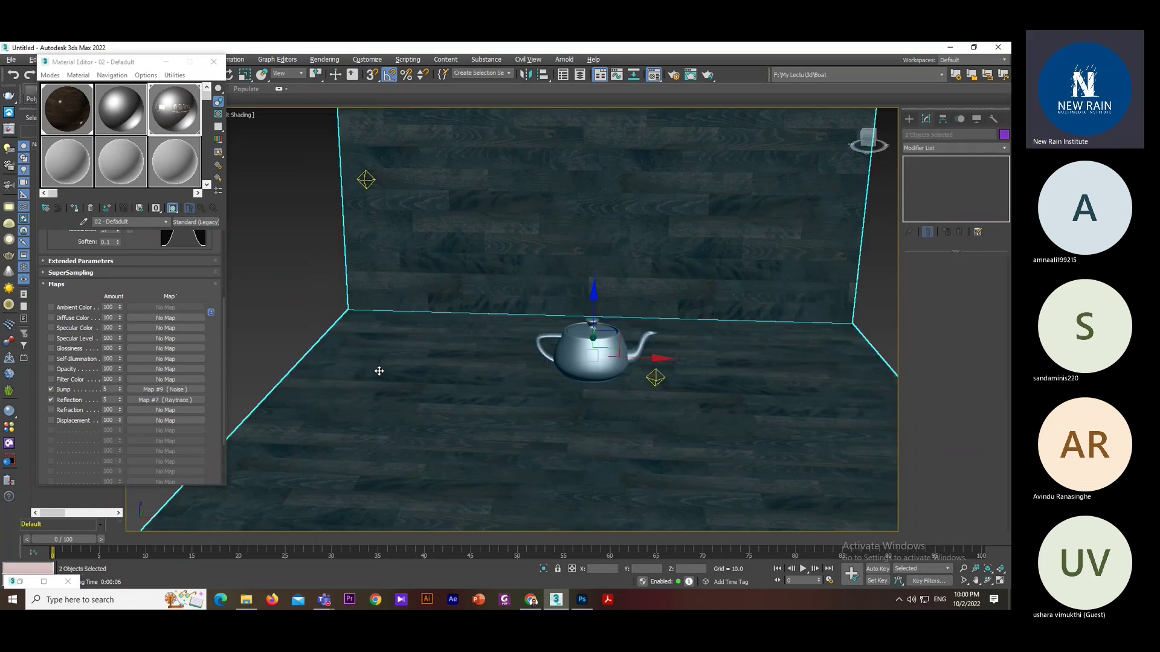
left_click_drag(556, 384, 555, 383, "ctrl")
left_click(329, 285)
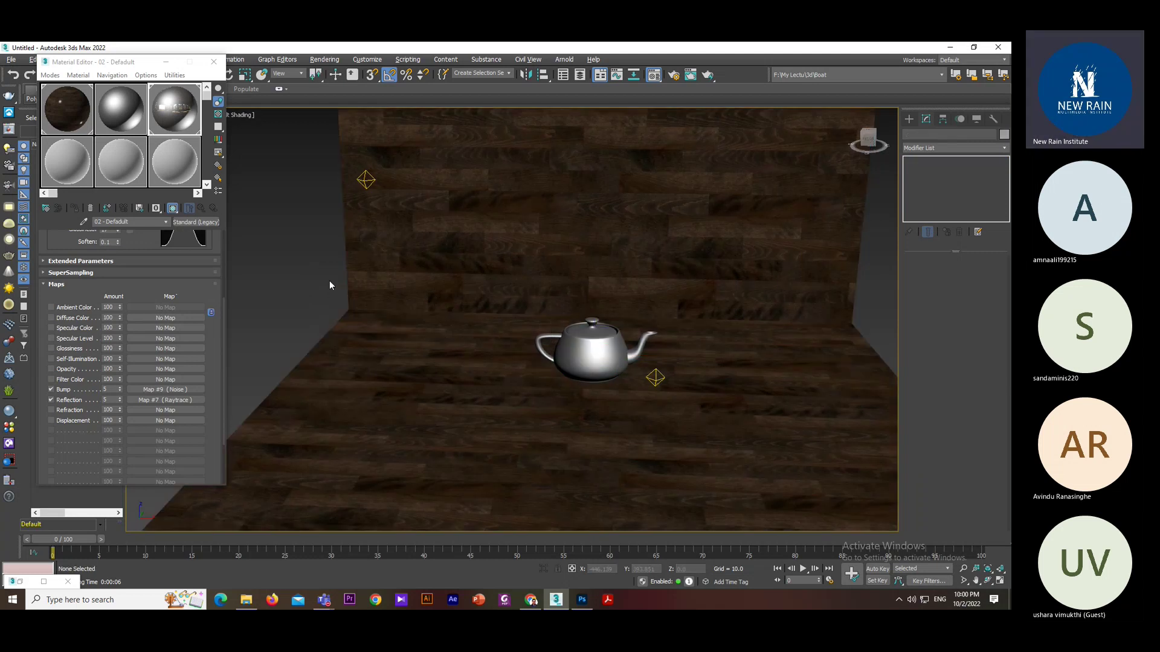
left_click(418, 376)
left_click_drag(392, 377, 393, 376)
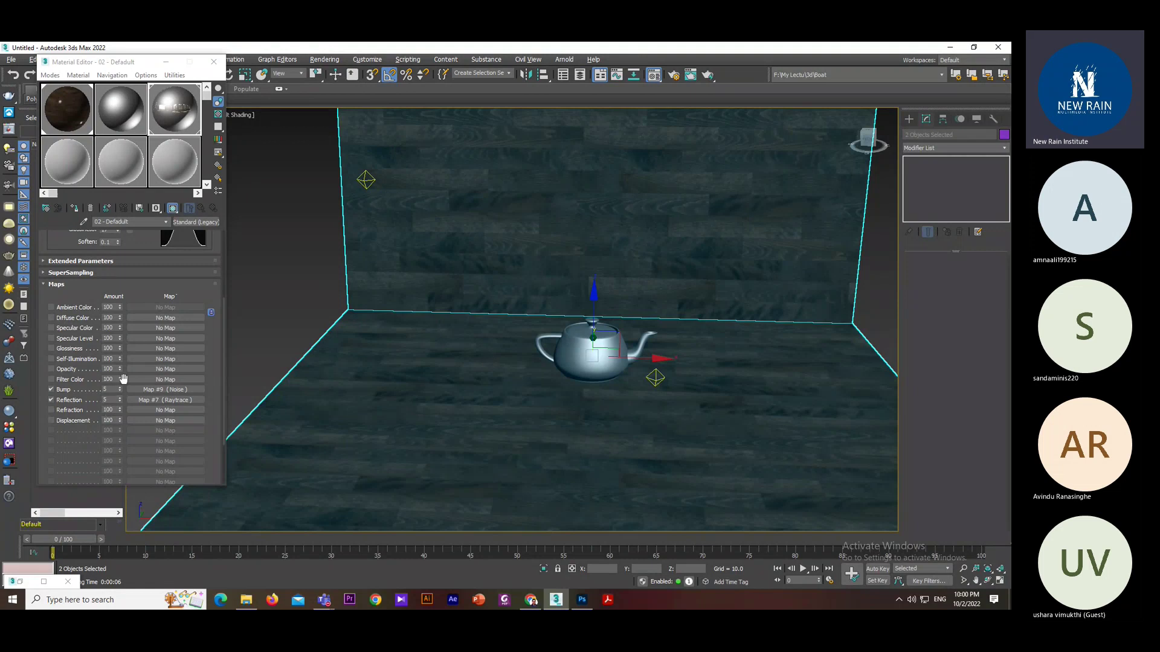
left_click(71, 104)
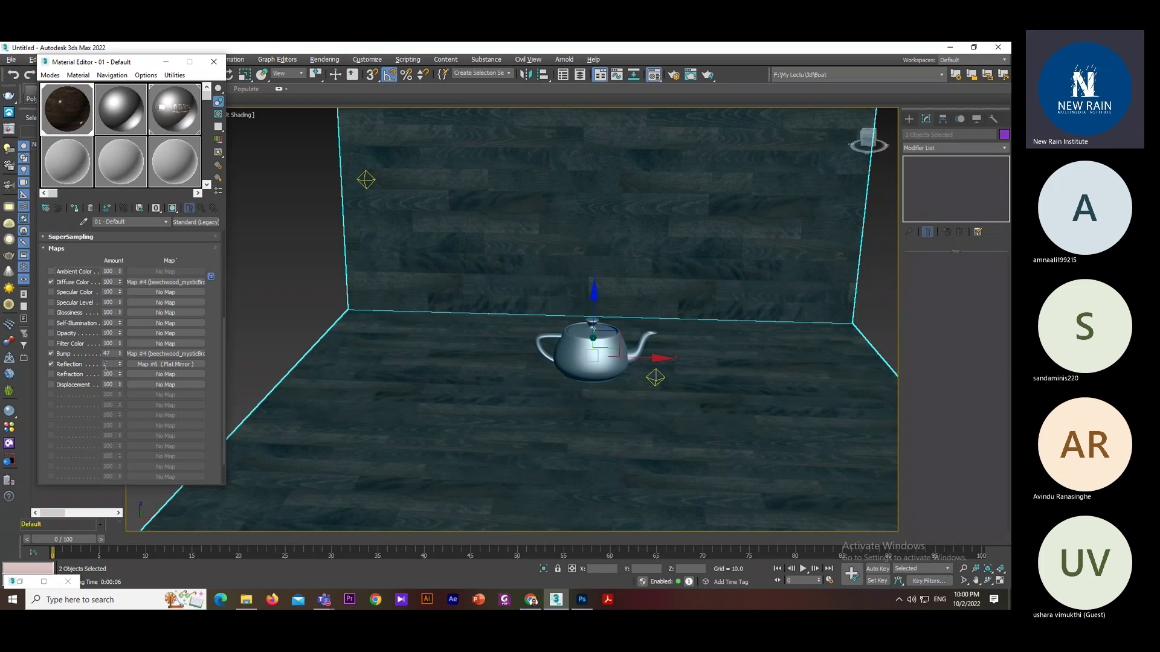
- Select the teapot, open the Raytrace reflection map of its metal material for review, and frame the teapot in the viewport
left_click(583, 357)
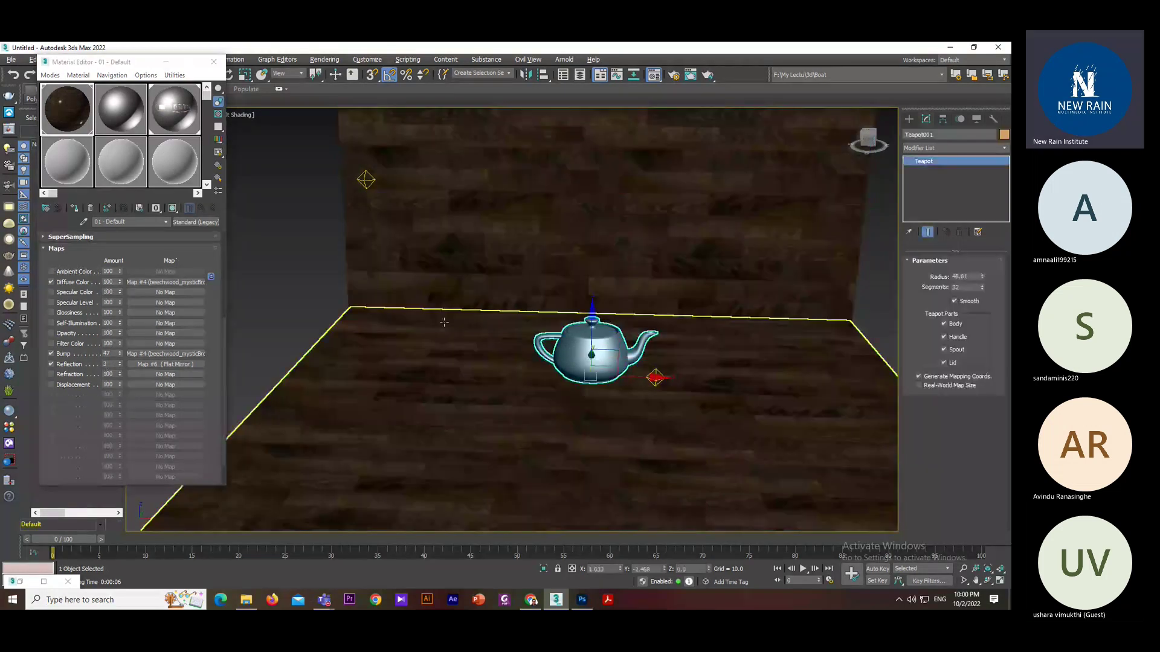
left_click(181, 118)
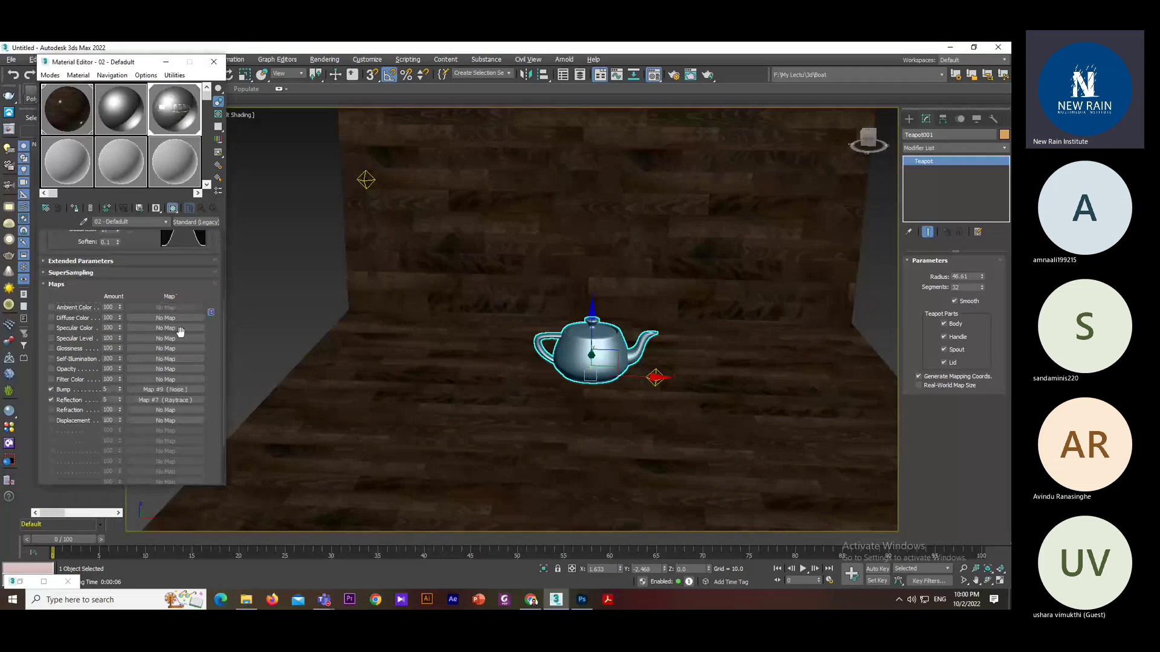
left_click(161, 401)
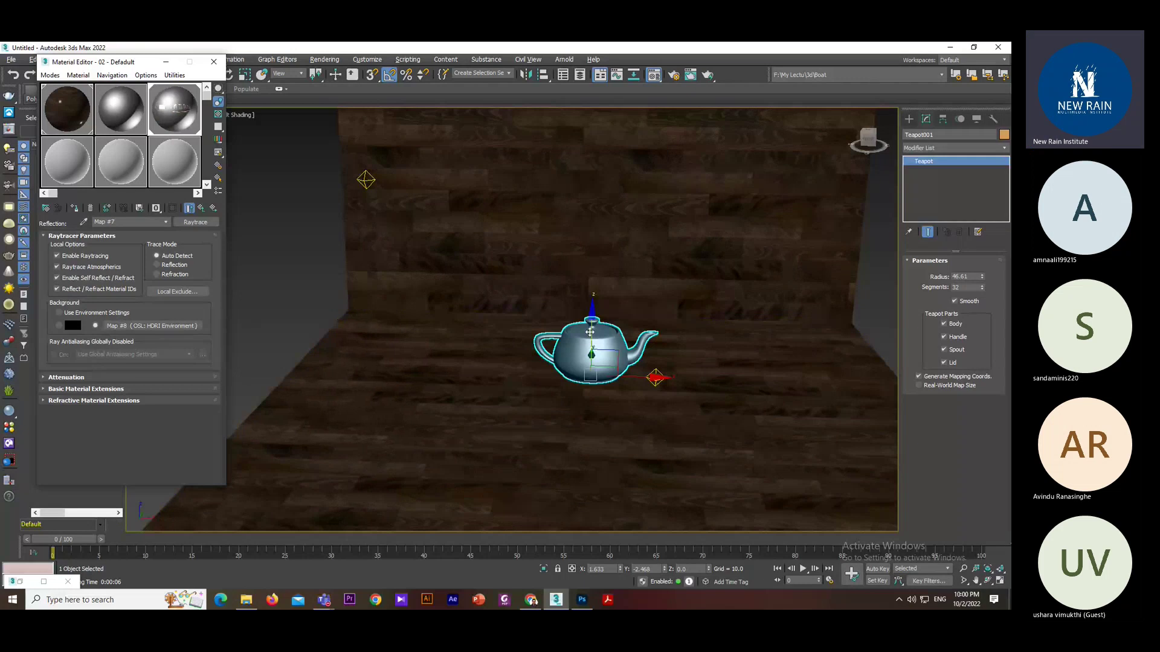
left_click(595, 353)
key("z")
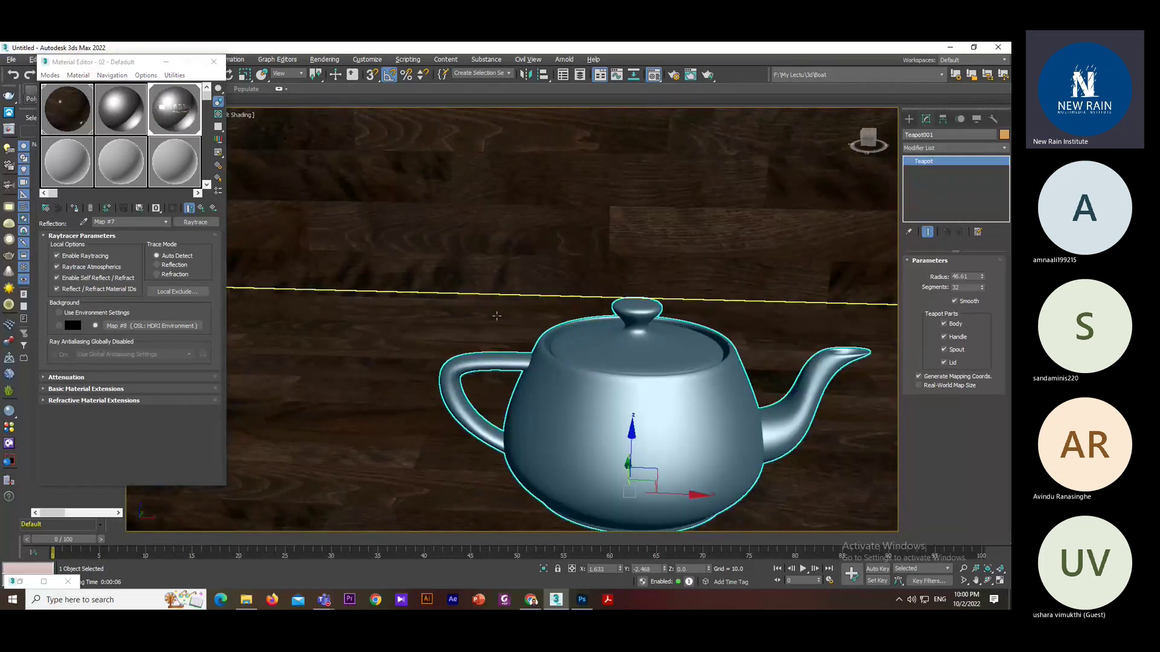
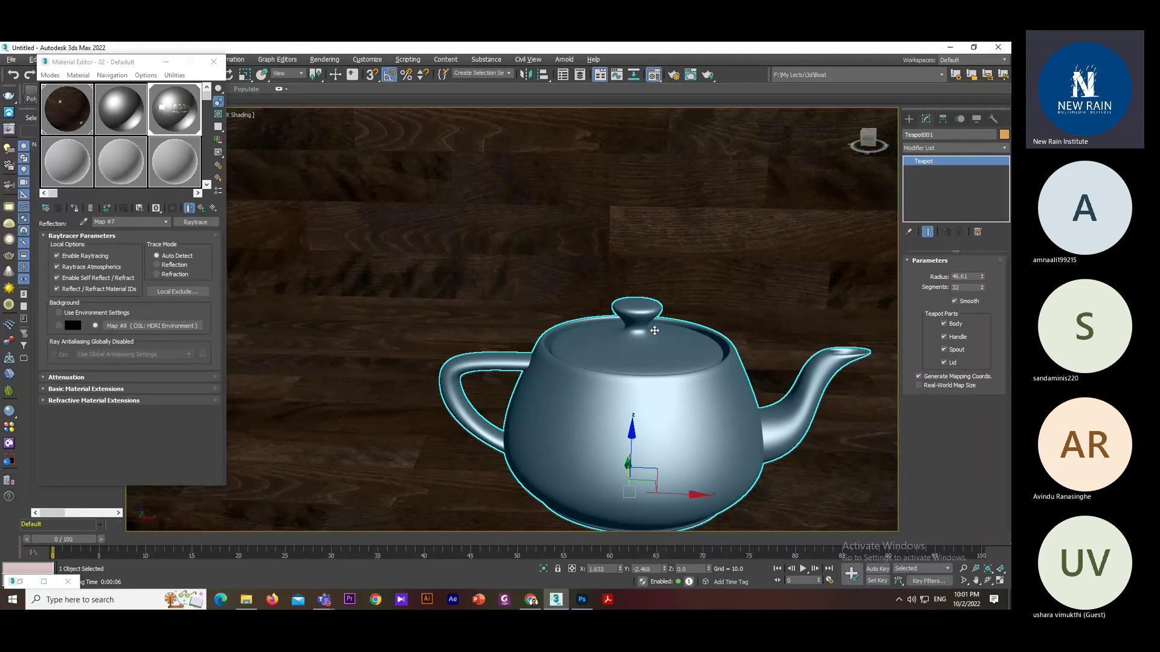
- Centre the teapot higher in the perspective view, render it from the raised viewpoint, and close the rendered frame
middle_click_drag(606, 362, 619, 291)
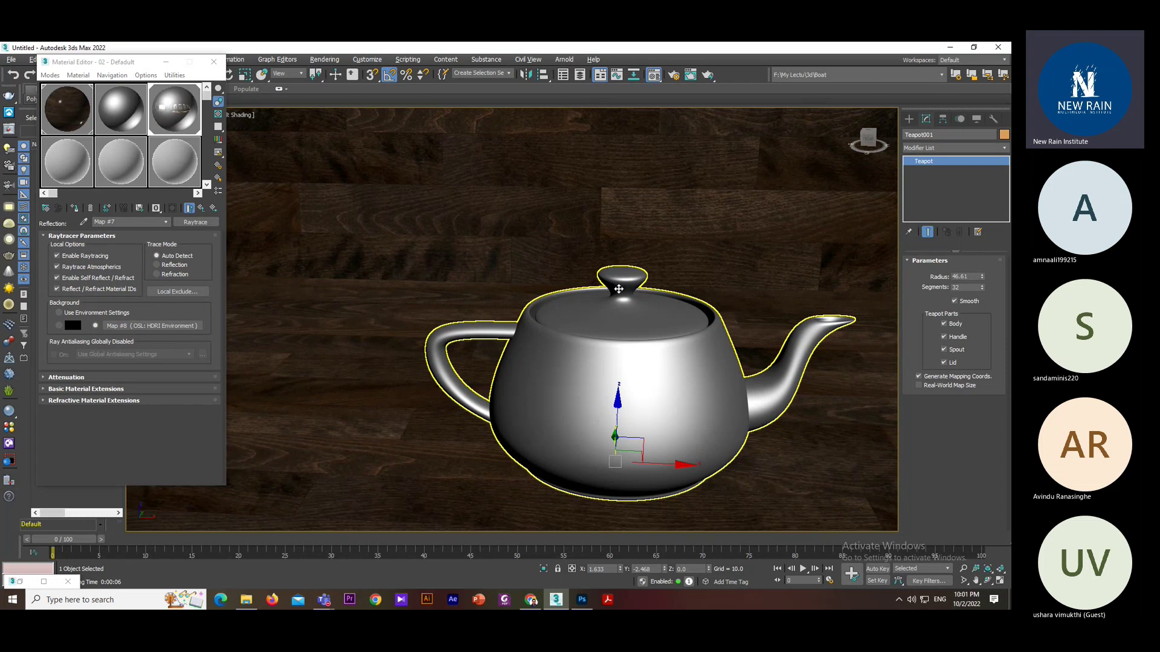
key("shift+q")
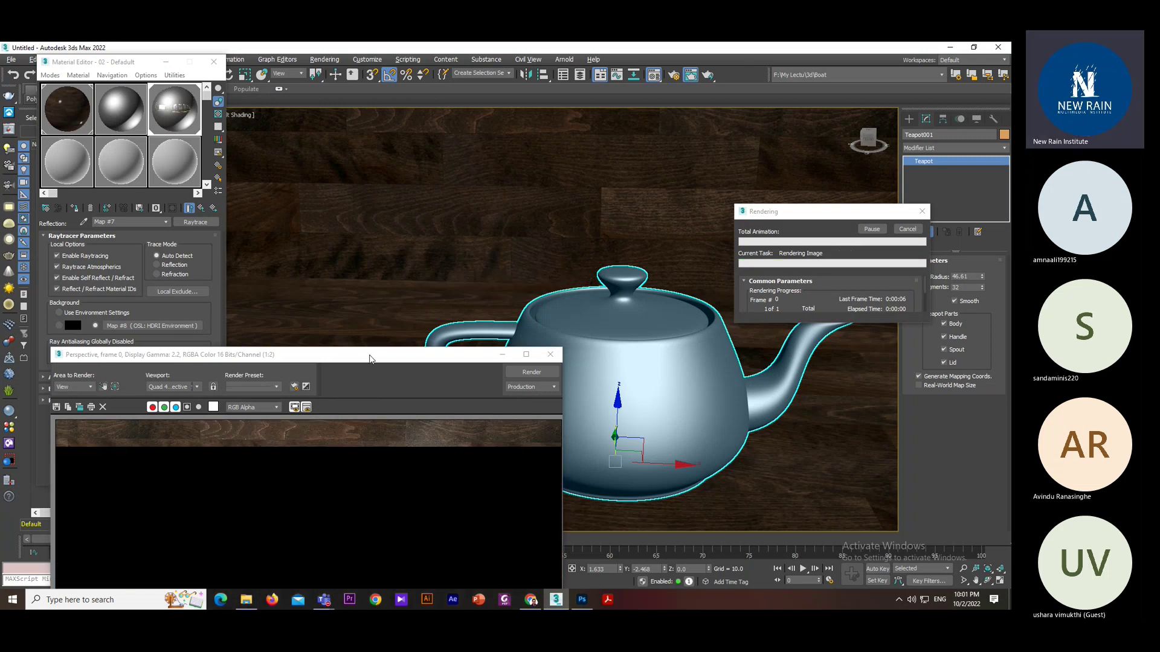
left_click_drag(370, 360, 550, 118)
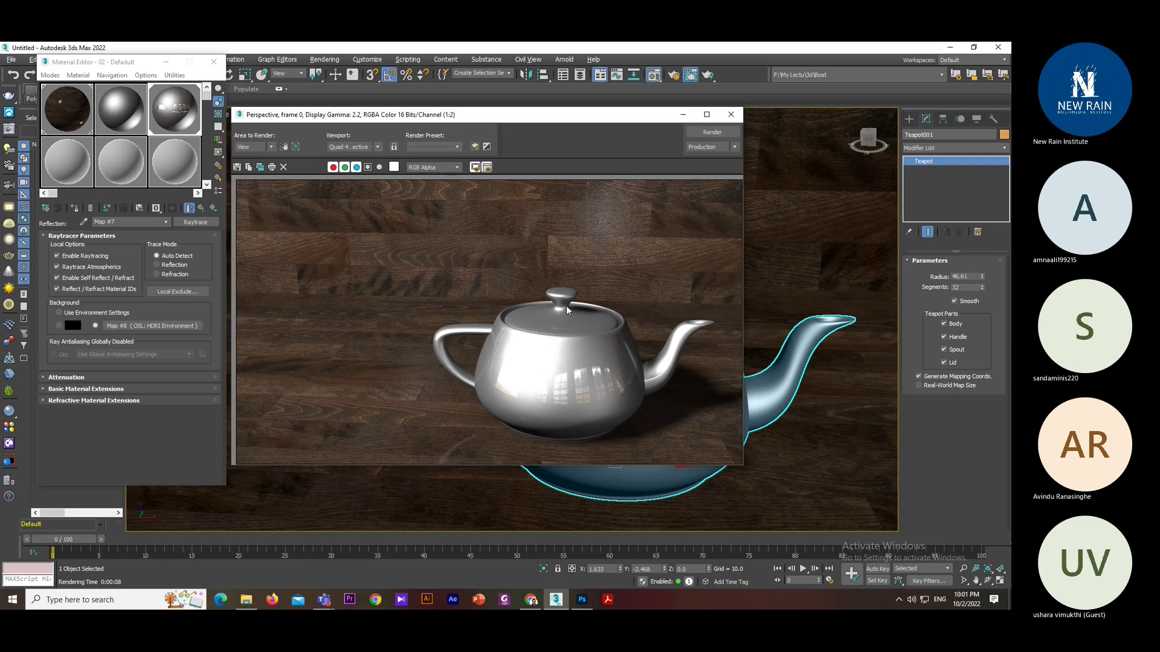
left_click(731, 116)
- Render the teapot larger in frame from an almost level viewpoint, then close the rendered frame
middle_click_drag(625, 375, 624, 327, "alt")
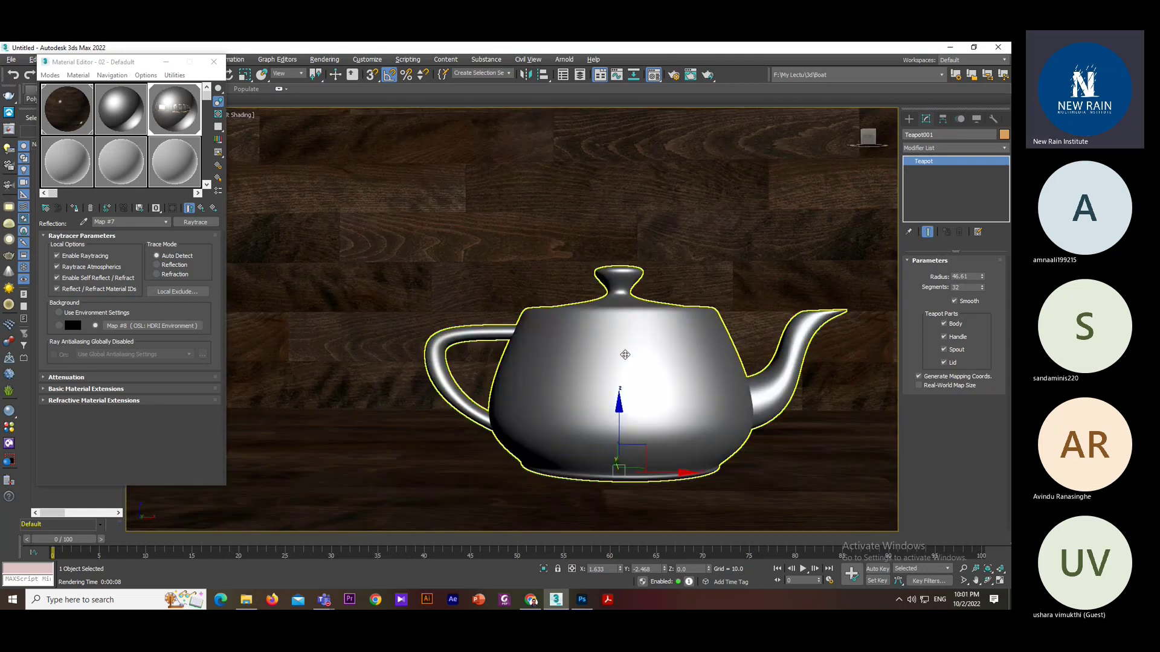
scroll(625, 342, "up", 2)
middle_click_drag(625, 341, 513, 303)
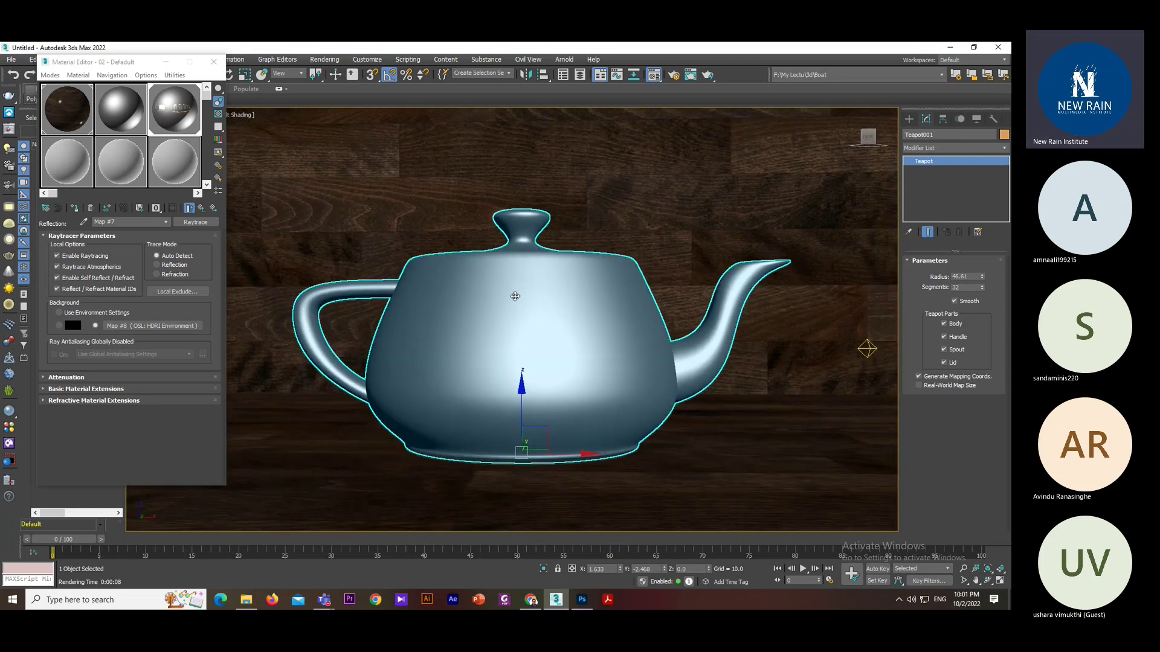
key("ctrl+i")
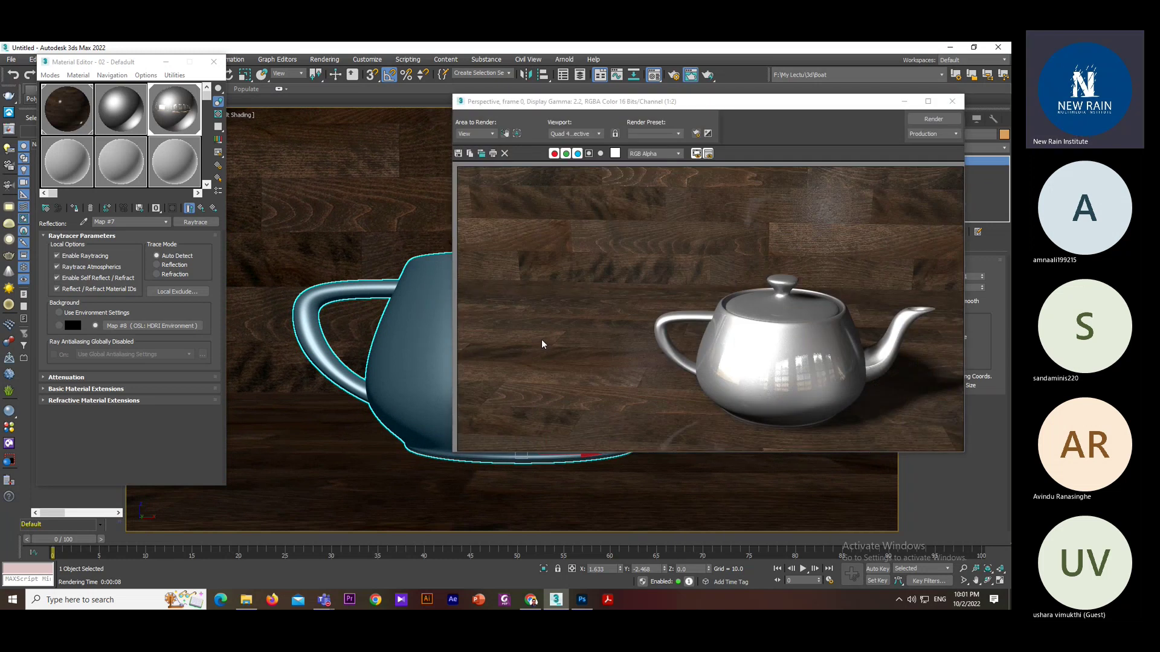
key("shift+q")
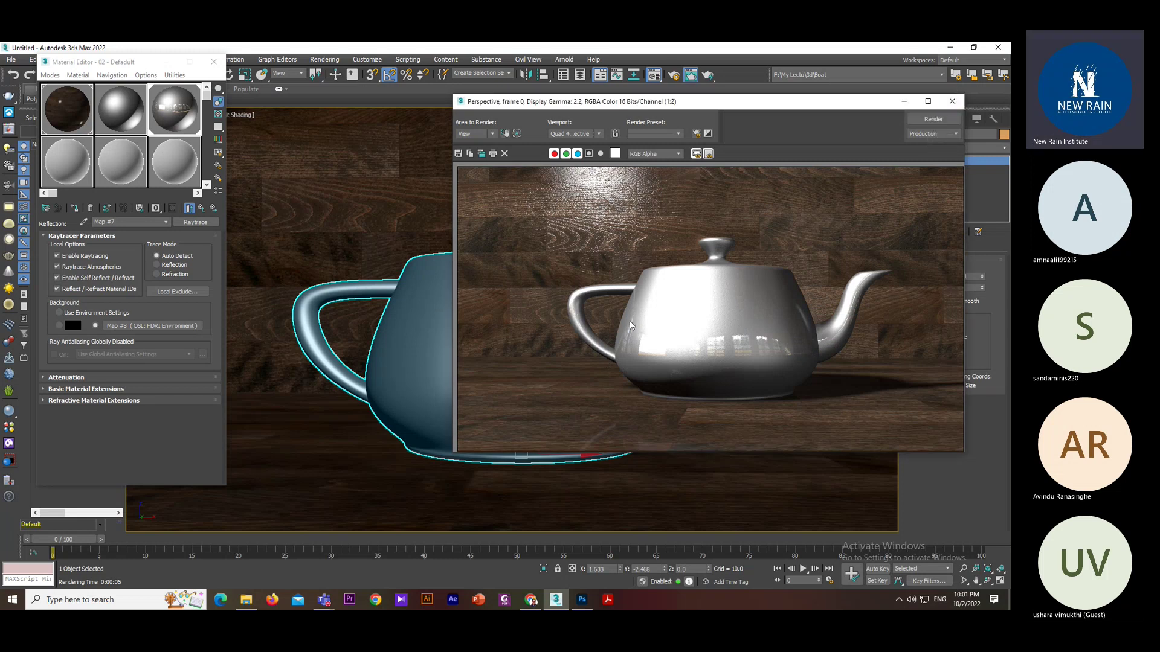
left_click(952, 101)
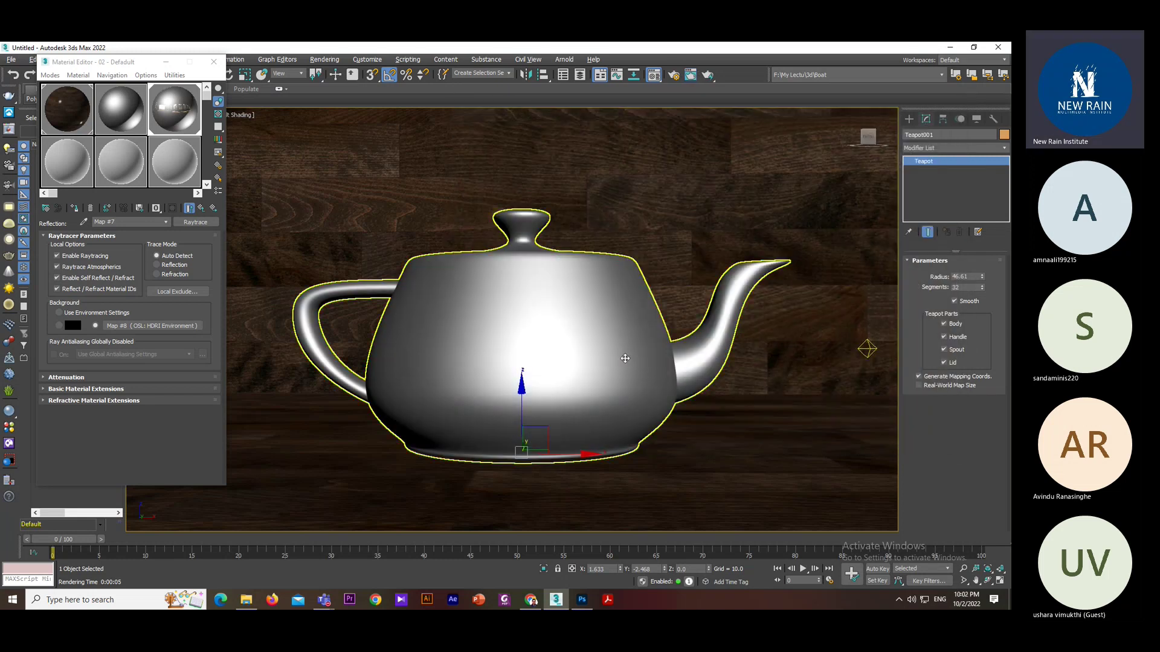
- Render the teapot from a raised viewpoint showing its lid, and place the rendered frame beside the Material Editor
middle_click_drag(828, 397, 759, 430, "alt")
scroll(586, 368, "up", 5)
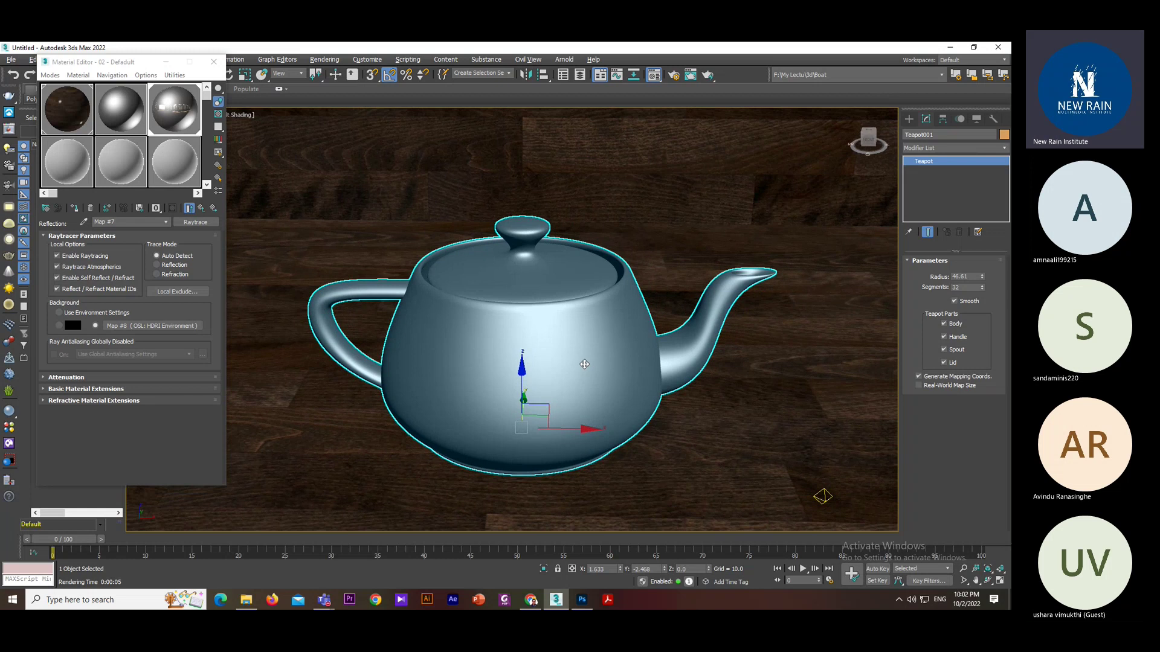
key("shift+q")
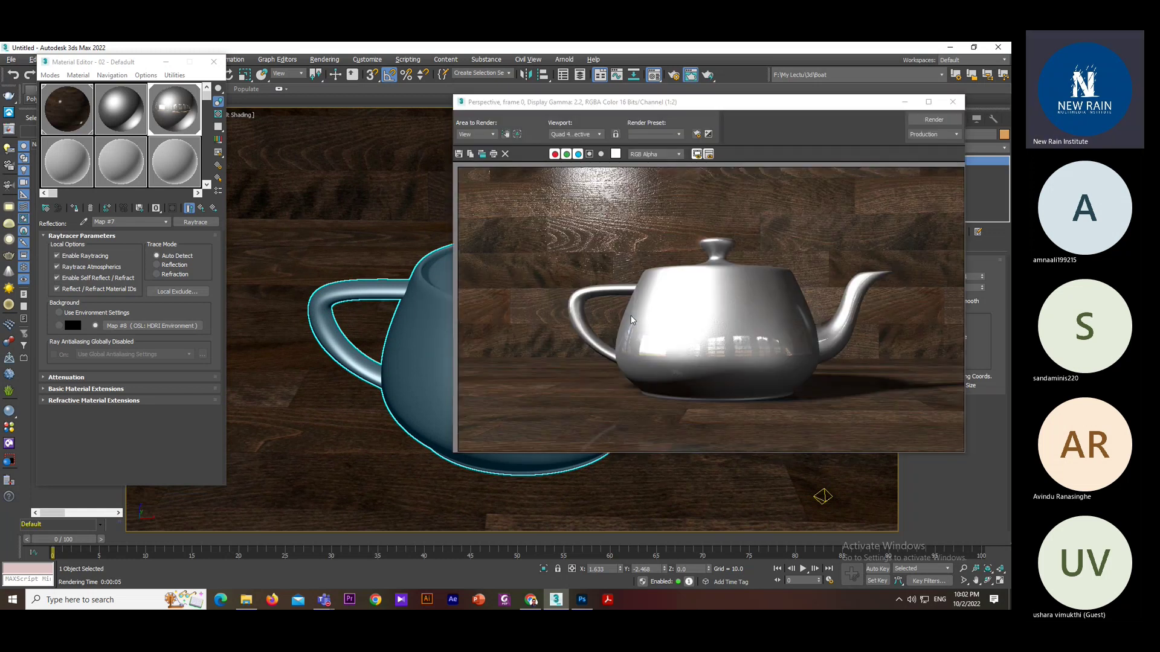
key("shift+q")
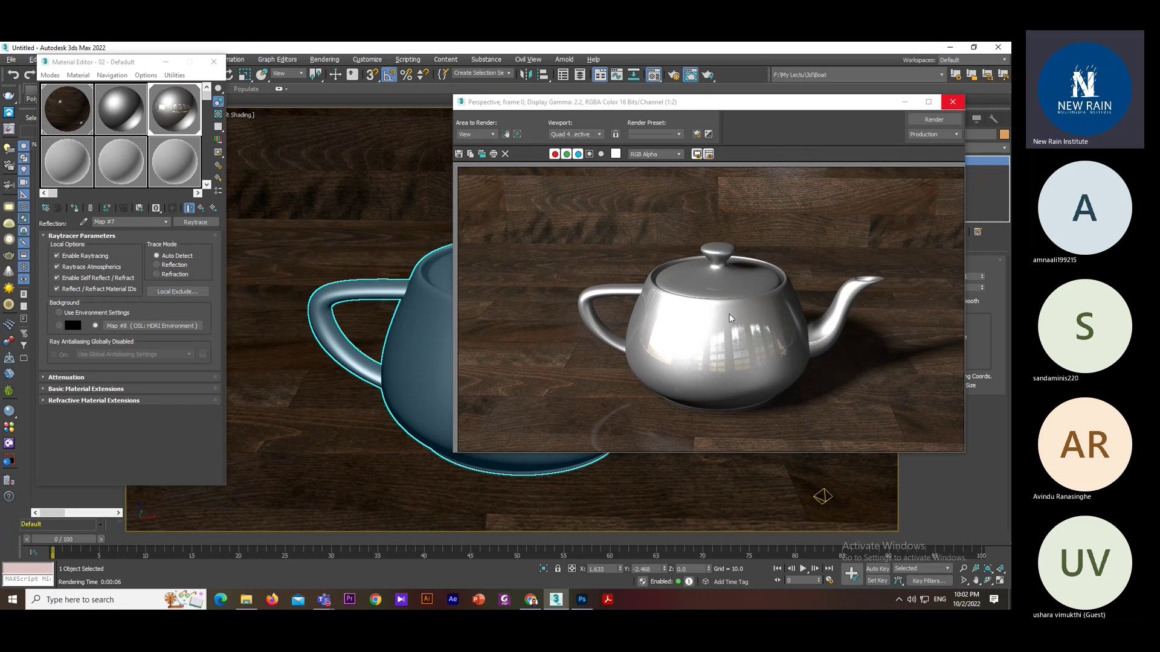
left_click_drag(656, 101, 525, 119)
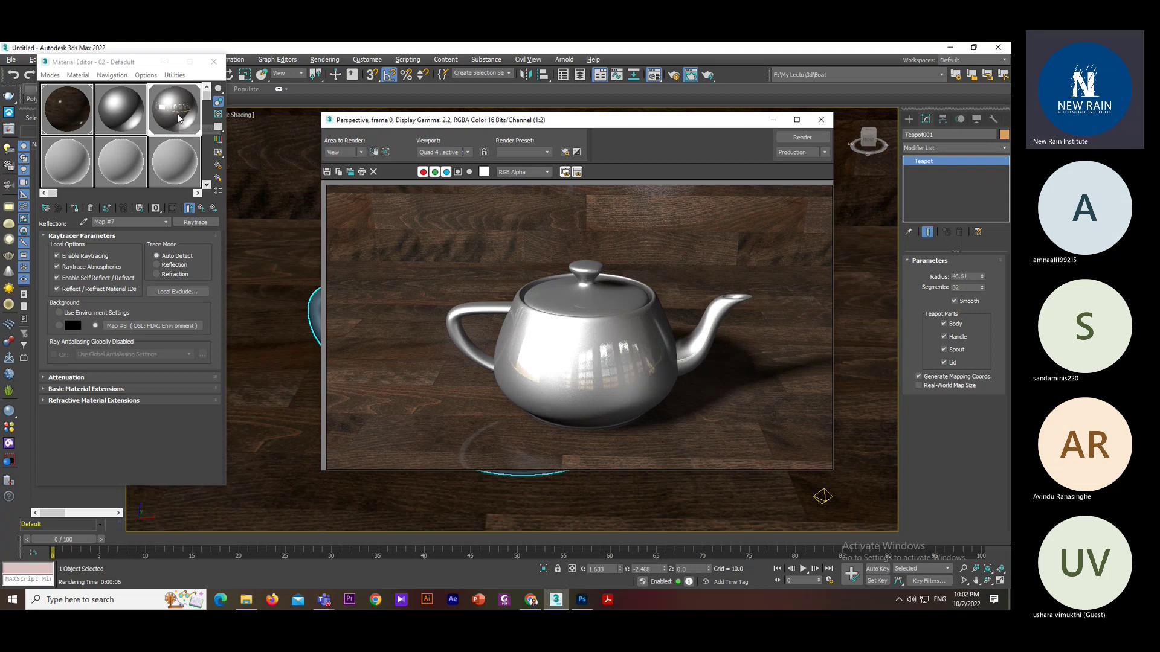
- Return to the teapot's parent material, set its Specular Level to about 88 and Glossiness to 26, and render again
left_click(206, 190)
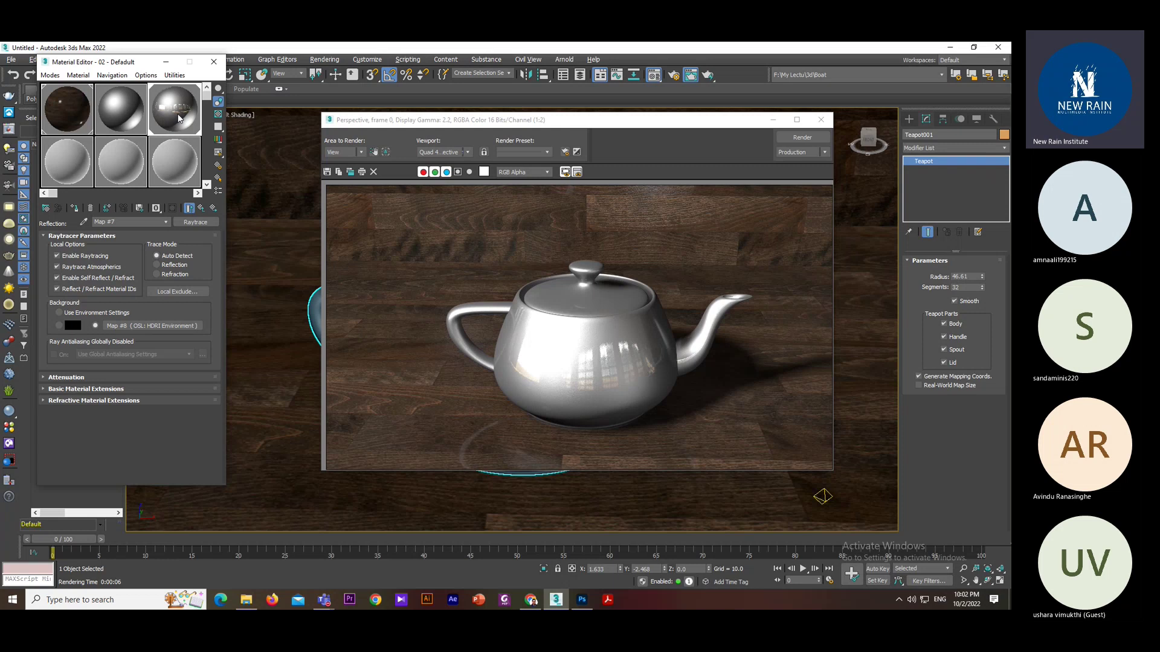
left_click(203, 209)
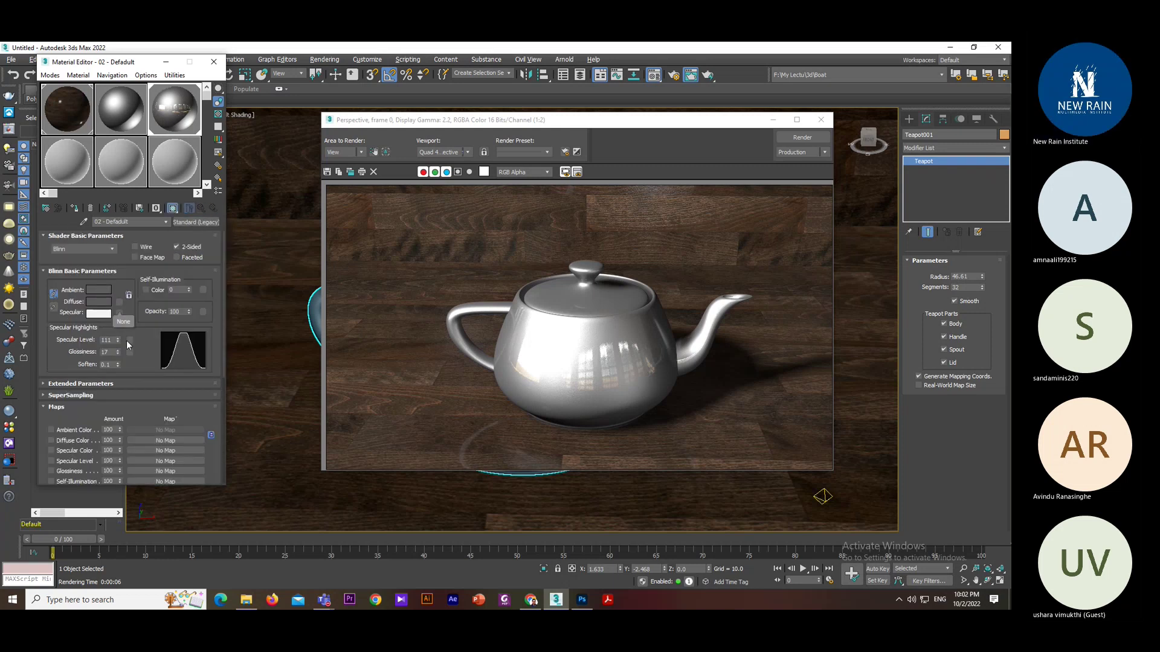
left_click_drag(117, 339, 123, 349)
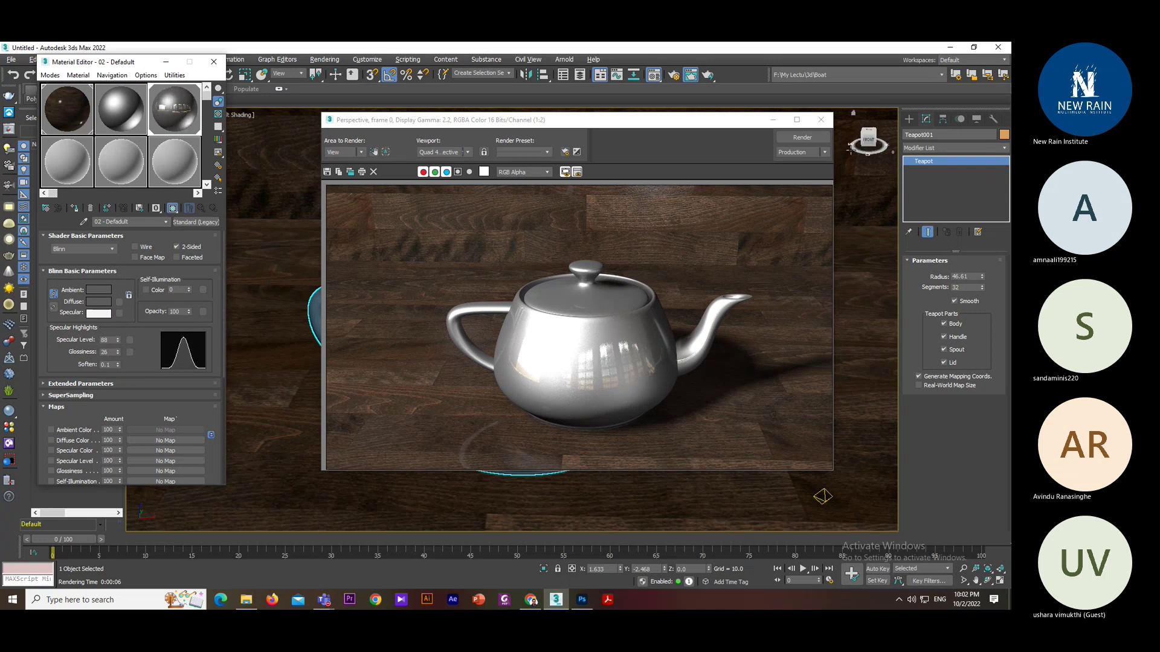
left_click(809, 138)
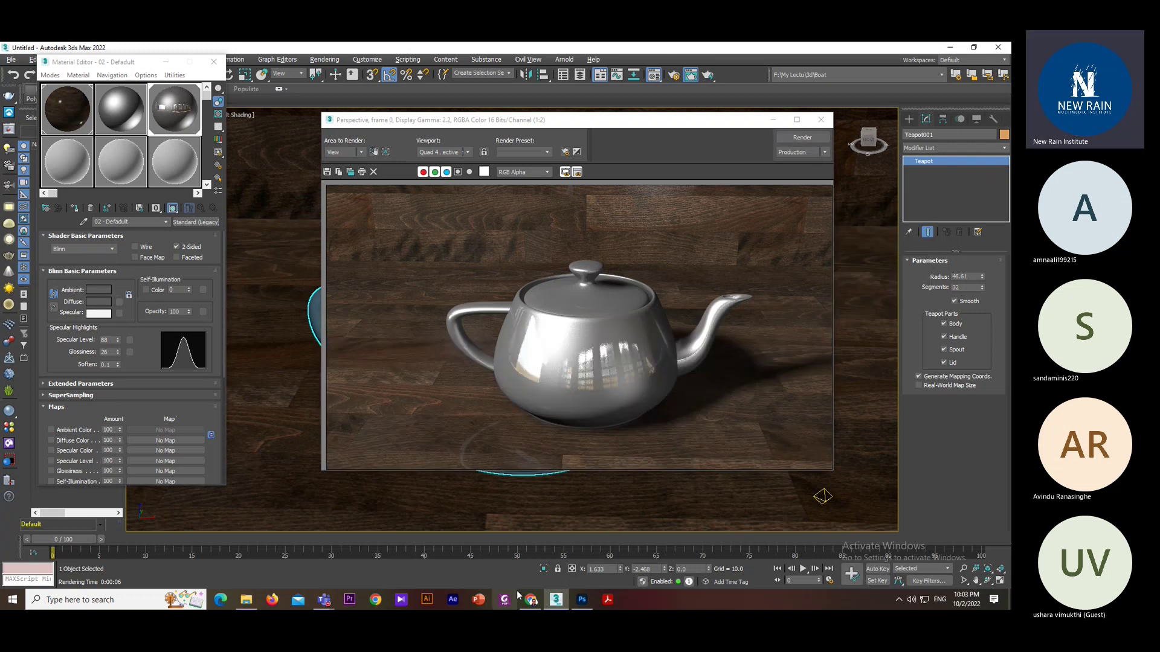
- Switch to the Teams meeting window, mute the microphone, and return to 3ds Max
mouse_move(537, 602)
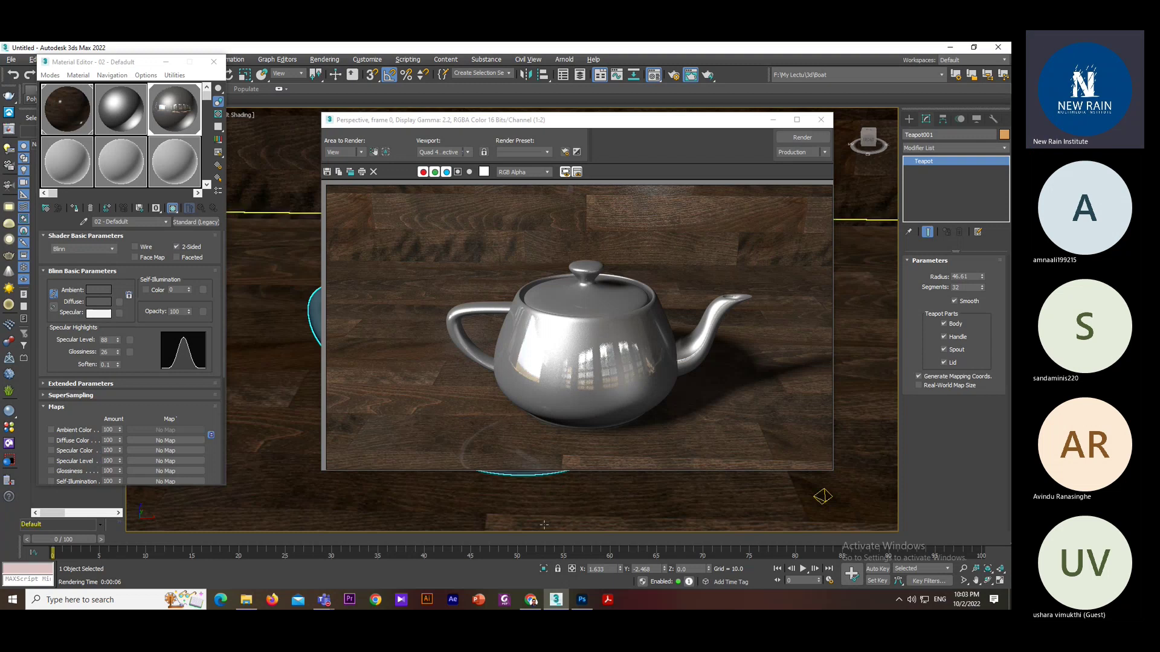
mouse_move(325, 600)
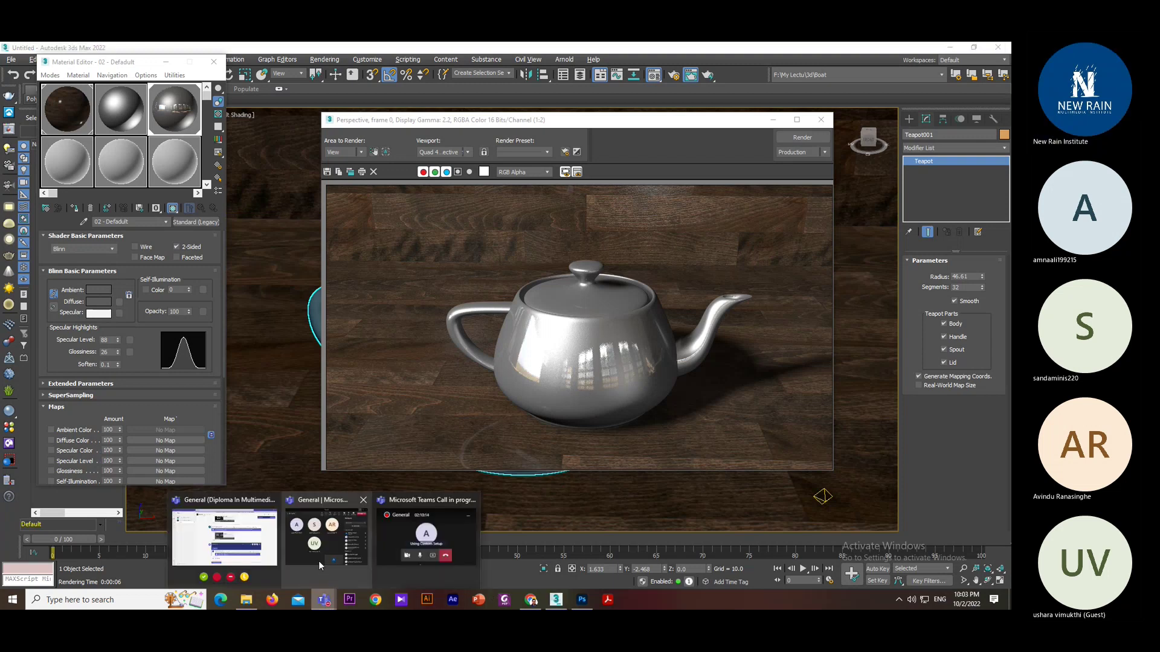
left_click(318, 560)
left_click(642, 170)
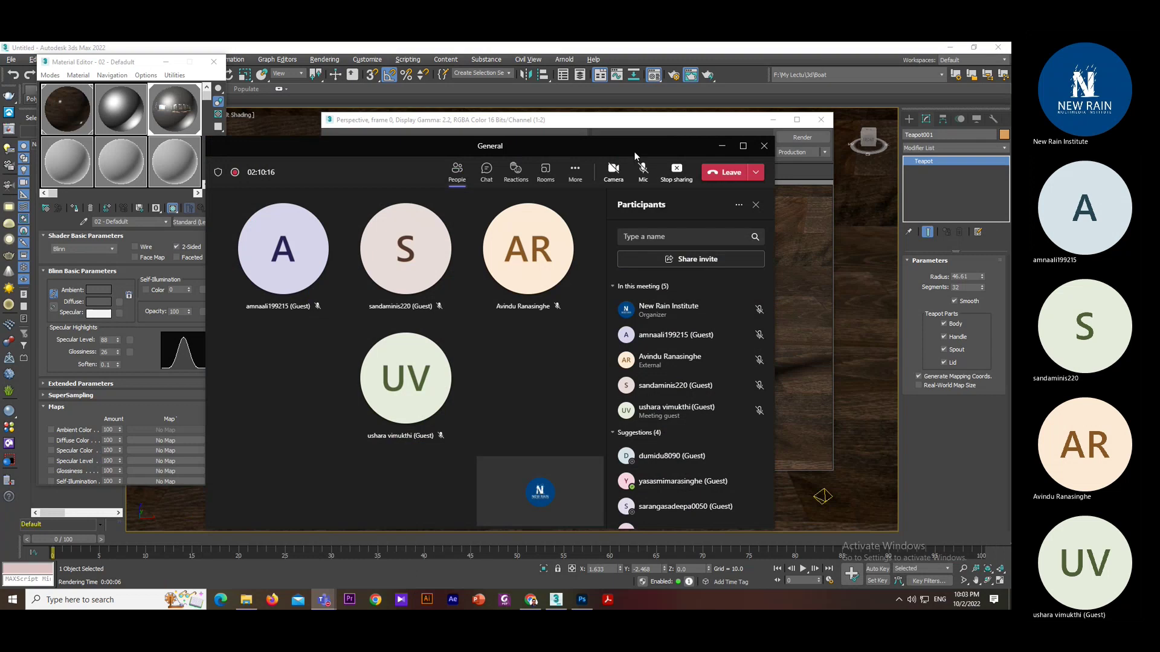
left_click_drag(629, 142, 655, 144)
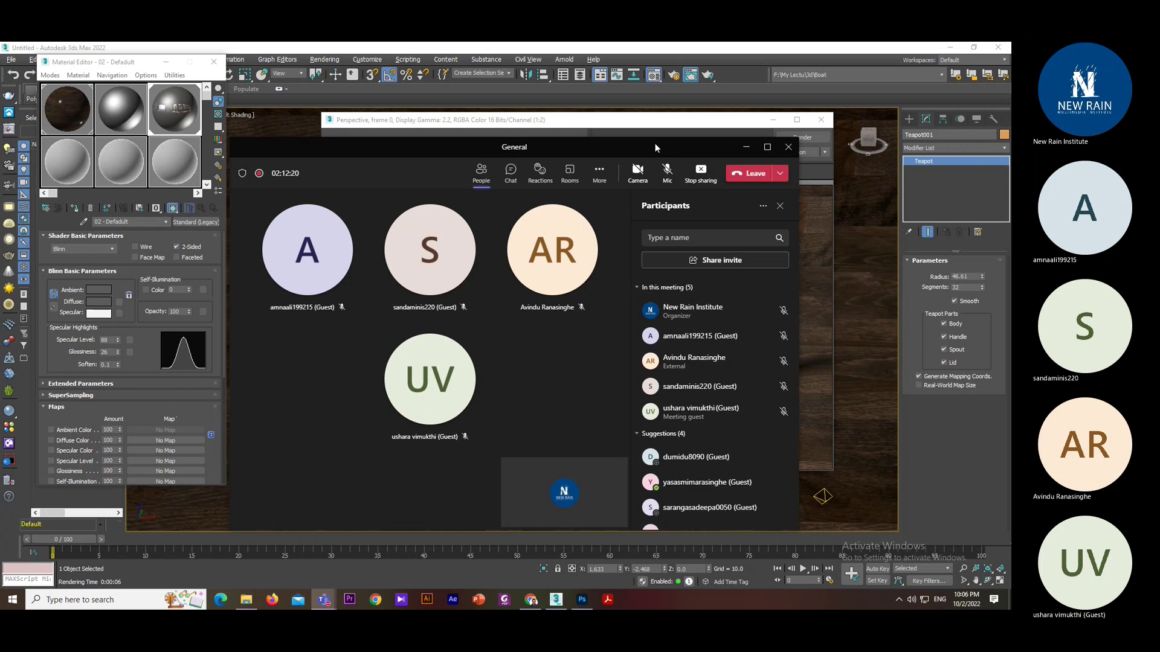
left_click(702, 172)
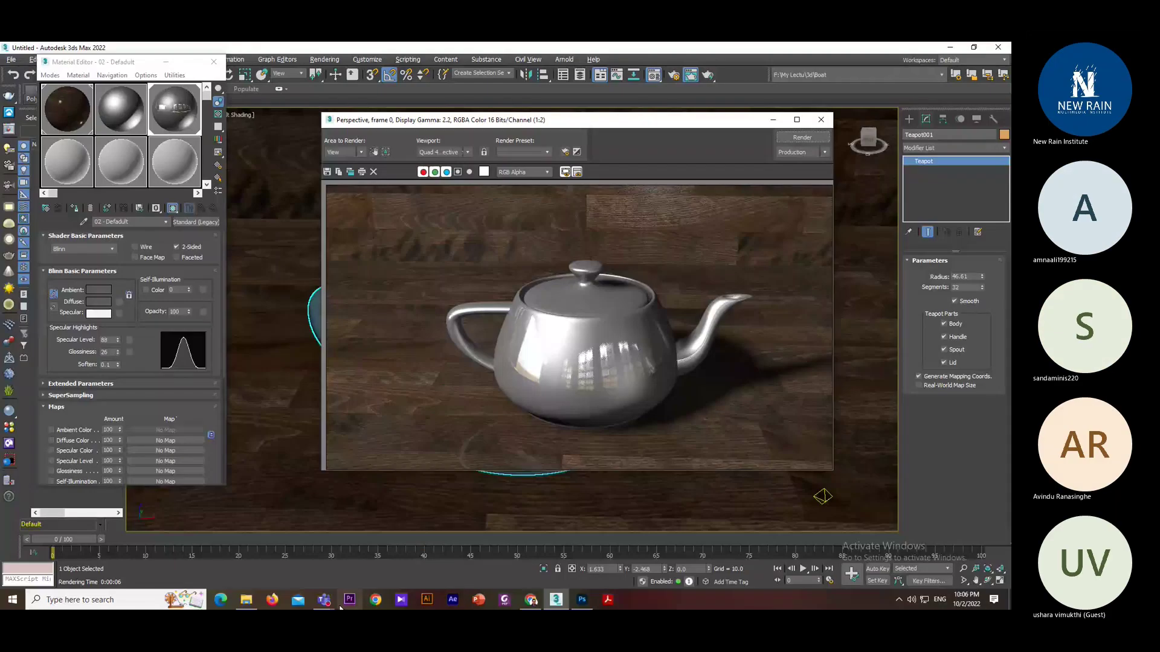
- Switch back to the Teams meeting, unmute the microphone, and move the meeting window aside
mouse_move(324, 600)
left_click(326, 532)
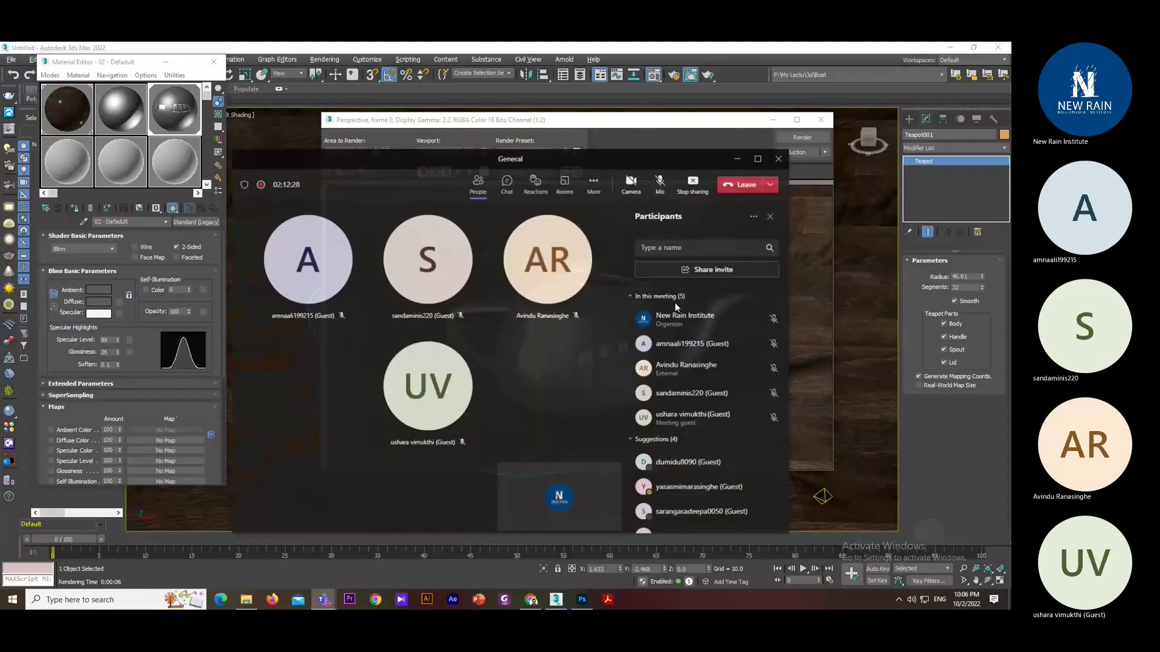
left_click(667, 170)
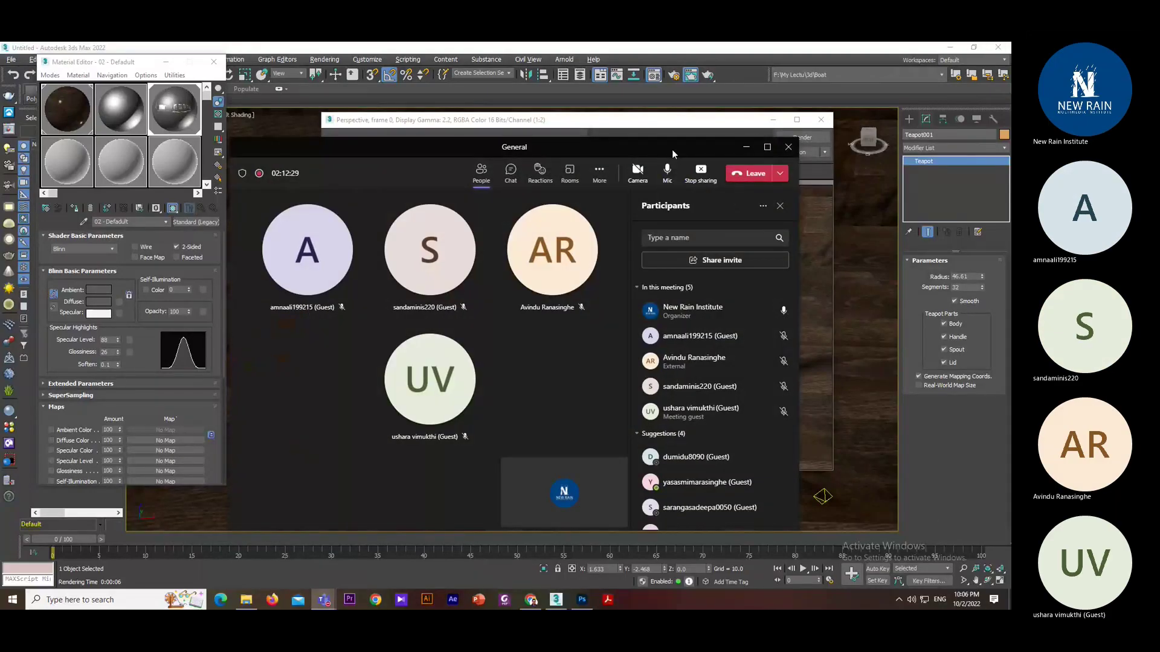
left_click_drag(675, 149, 745, 156)
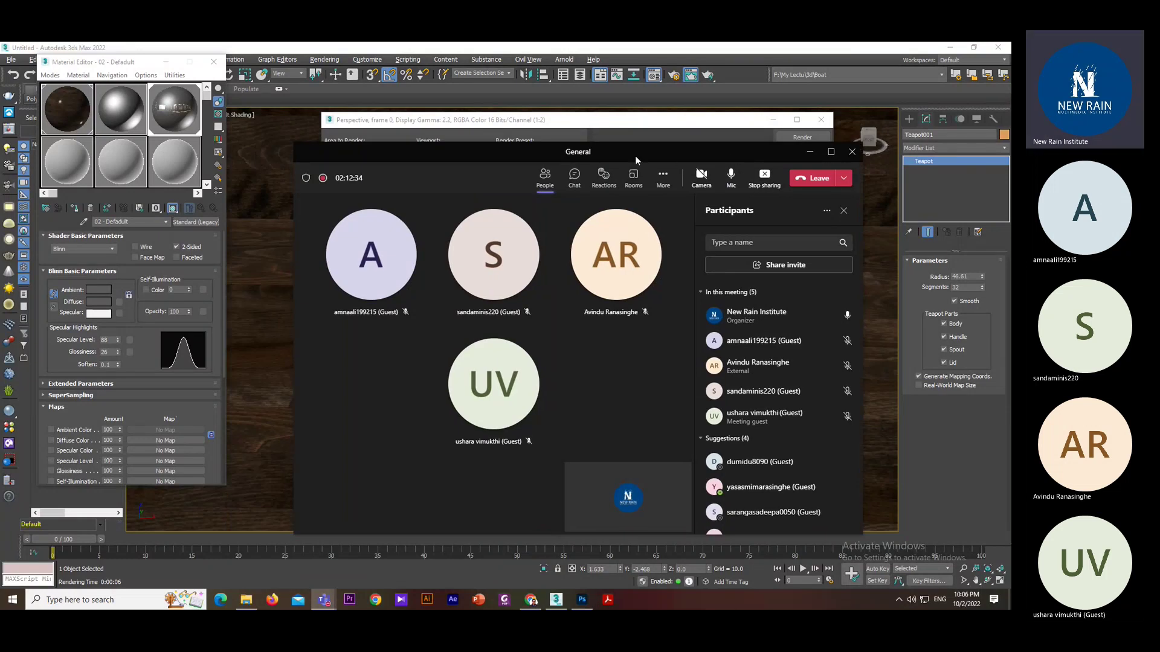
left_click_drag(635, 160, 670, 152)
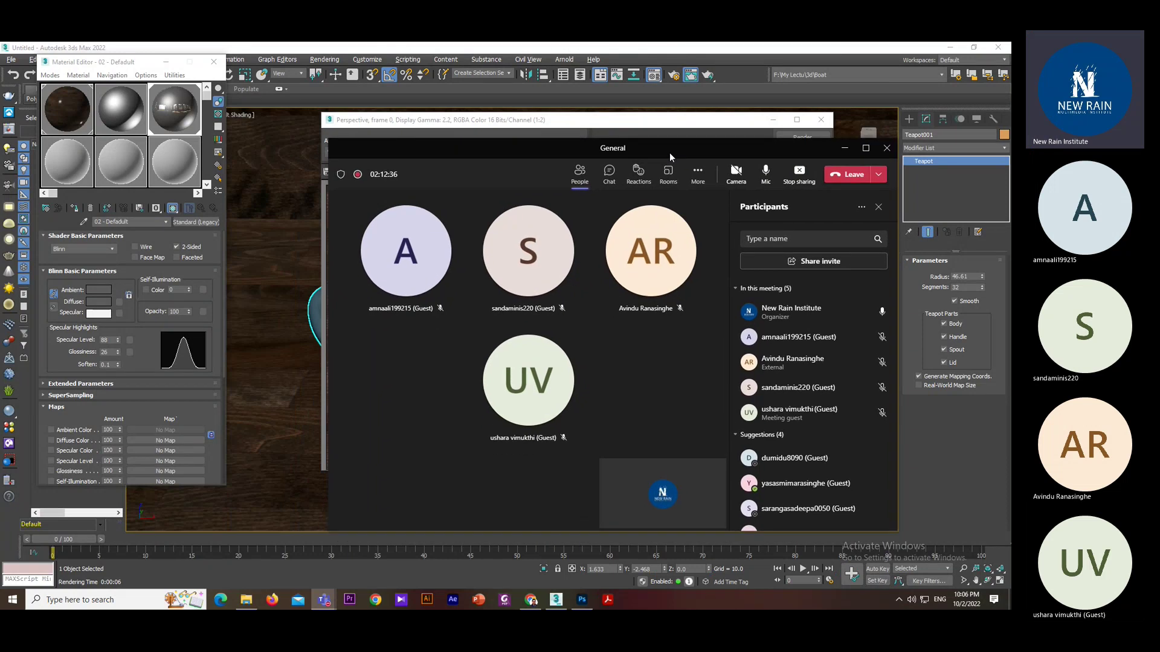
- Check the date and time in the system calendar, close it, and make the meeting window slightly smaller
left_click(966, 599)
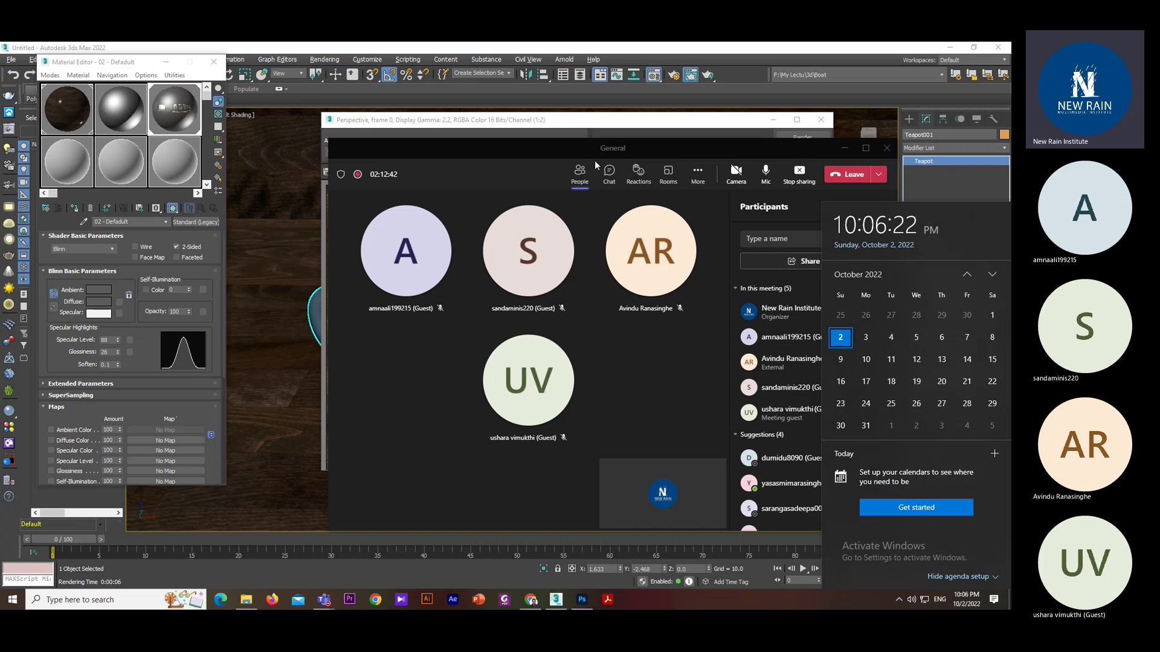
left_click(574, 154)
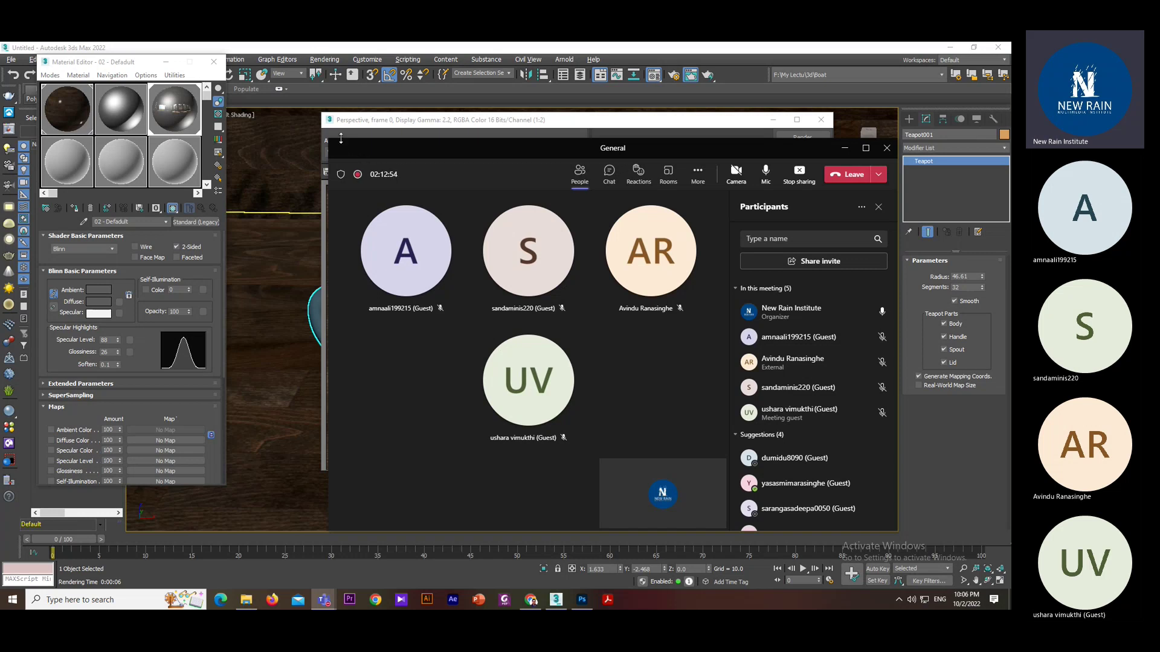
left_click_drag(340, 139, 353, 152)
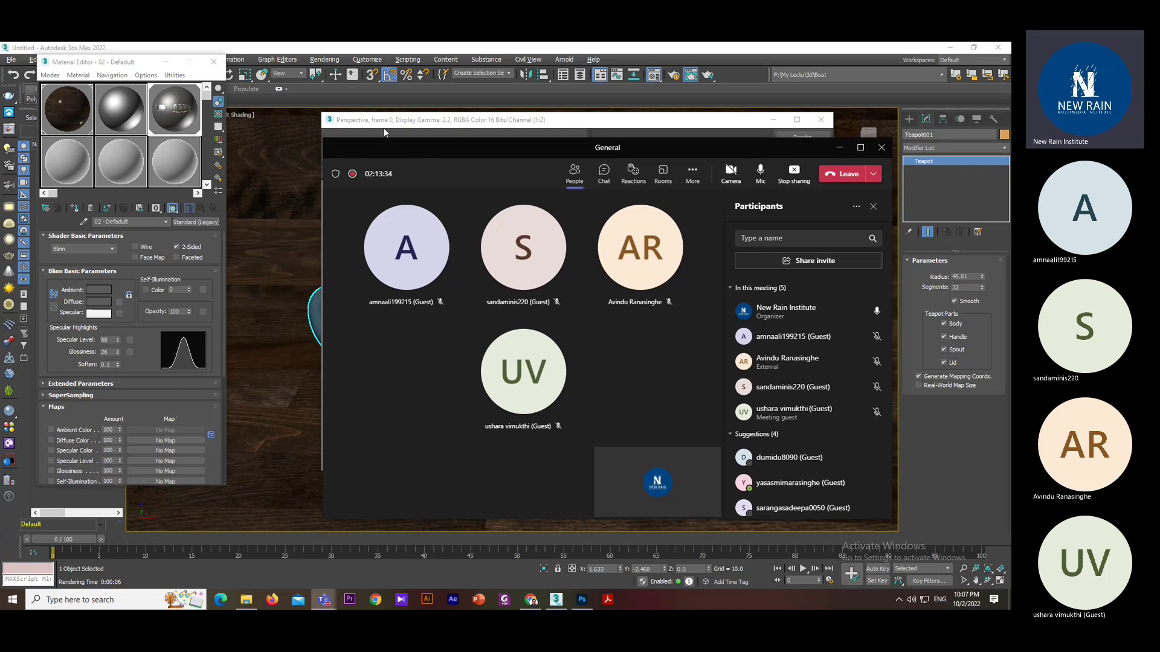
- Bring the rendered teapot frame in 3ds Max back to the front and shift it slightly downward
left_click(628, 125)
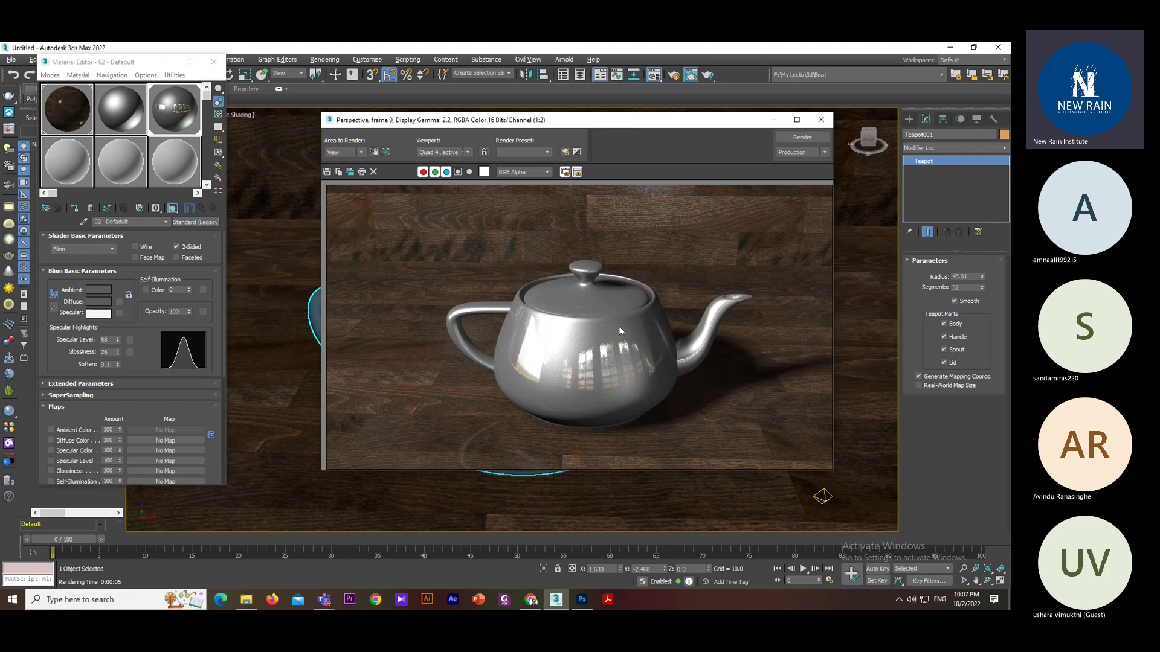
left_click_drag(568, 127, 571, 141)
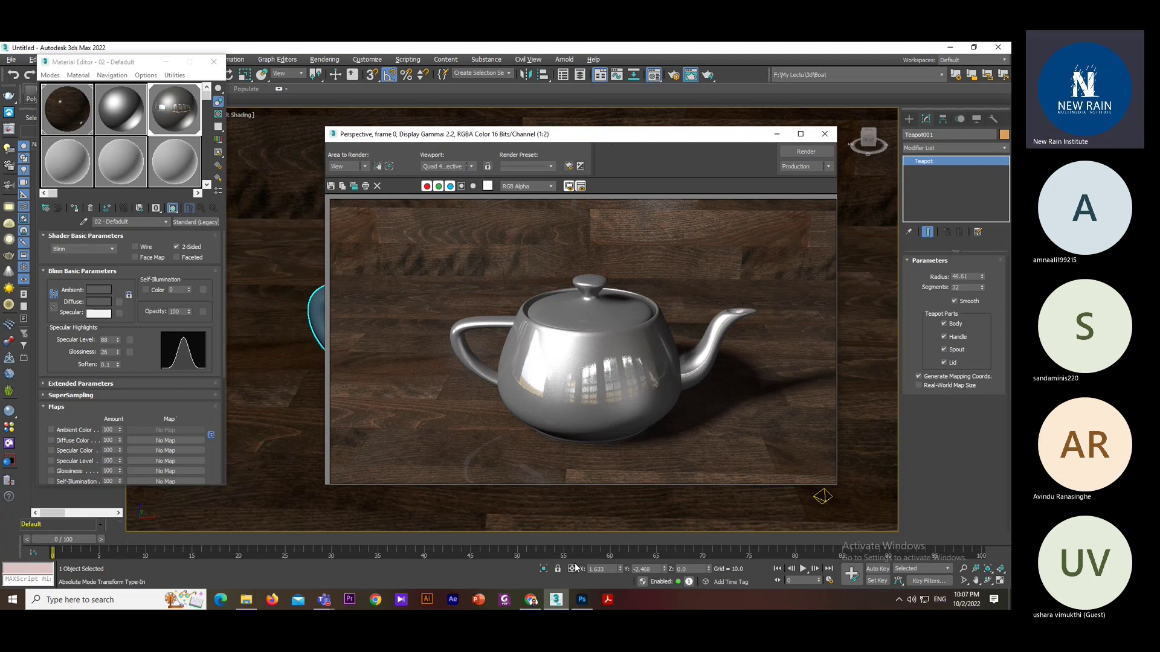
left_click(555, 600)
left_click(556, 600)
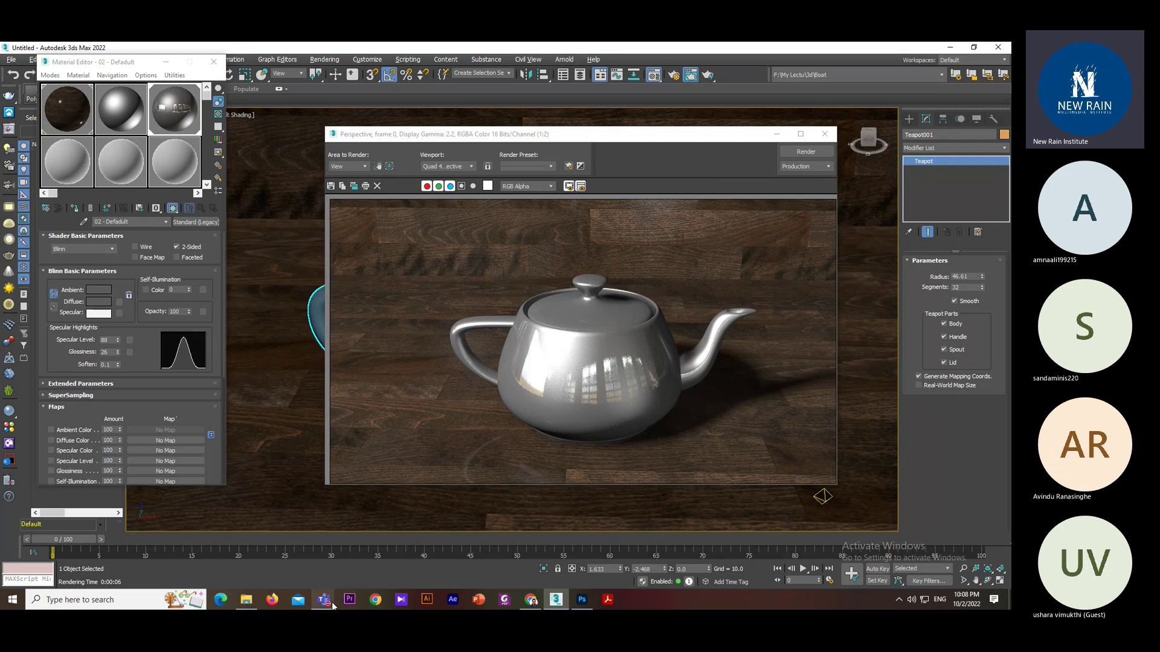
- Switch to the Teams meeting, mute the microphone, and stop sharing the screen
mouse_move(326, 601)
left_click(346, 556)
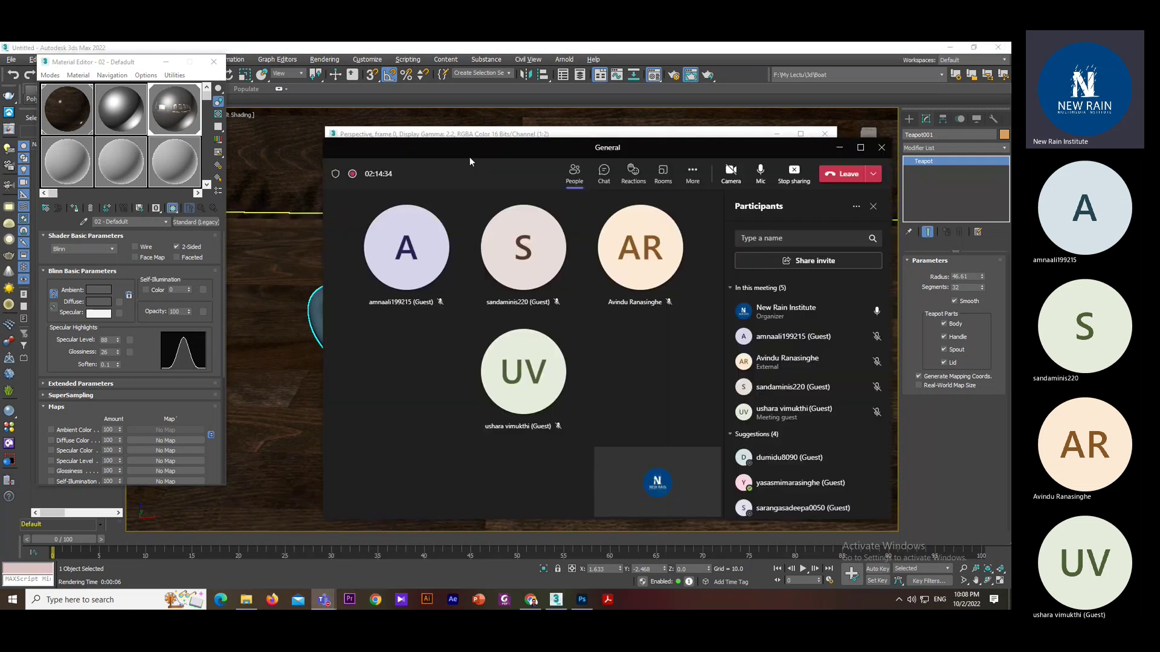
left_click_drag(470, 148, 429, 152)
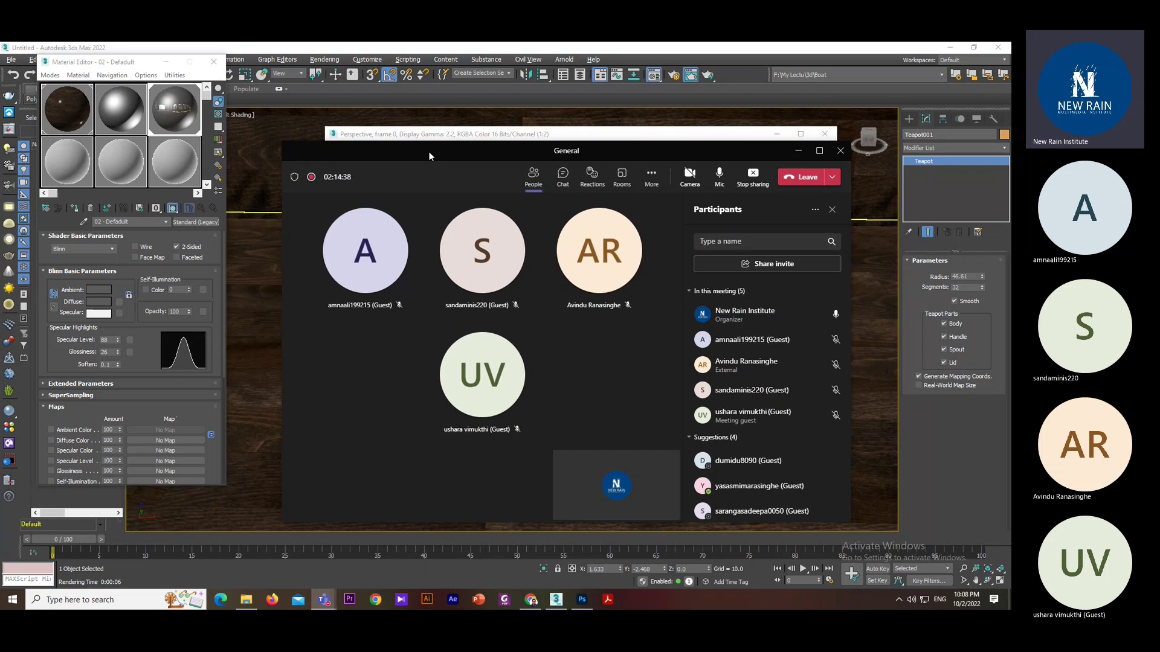
left_click(719, 174)
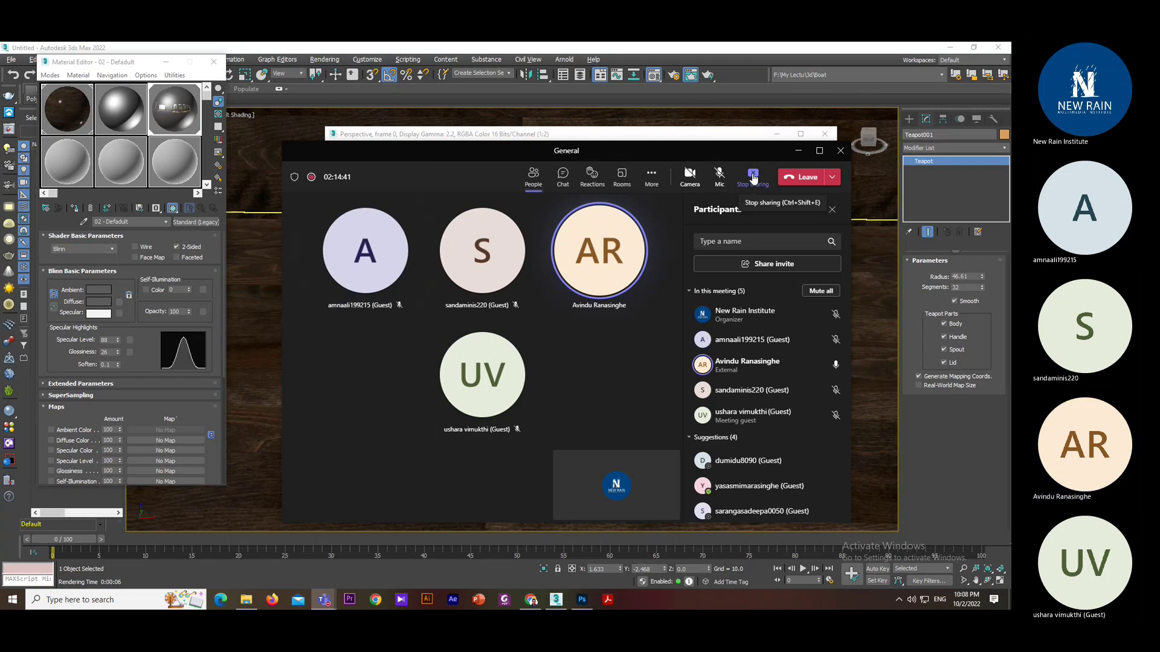
left_click(753, 176)
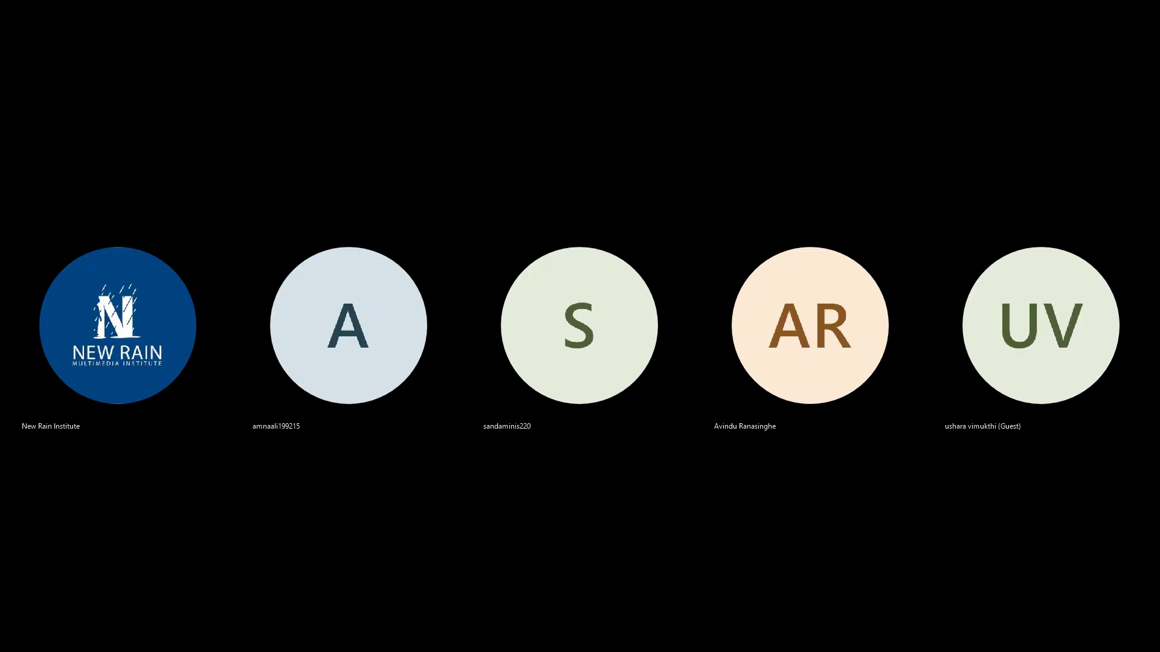